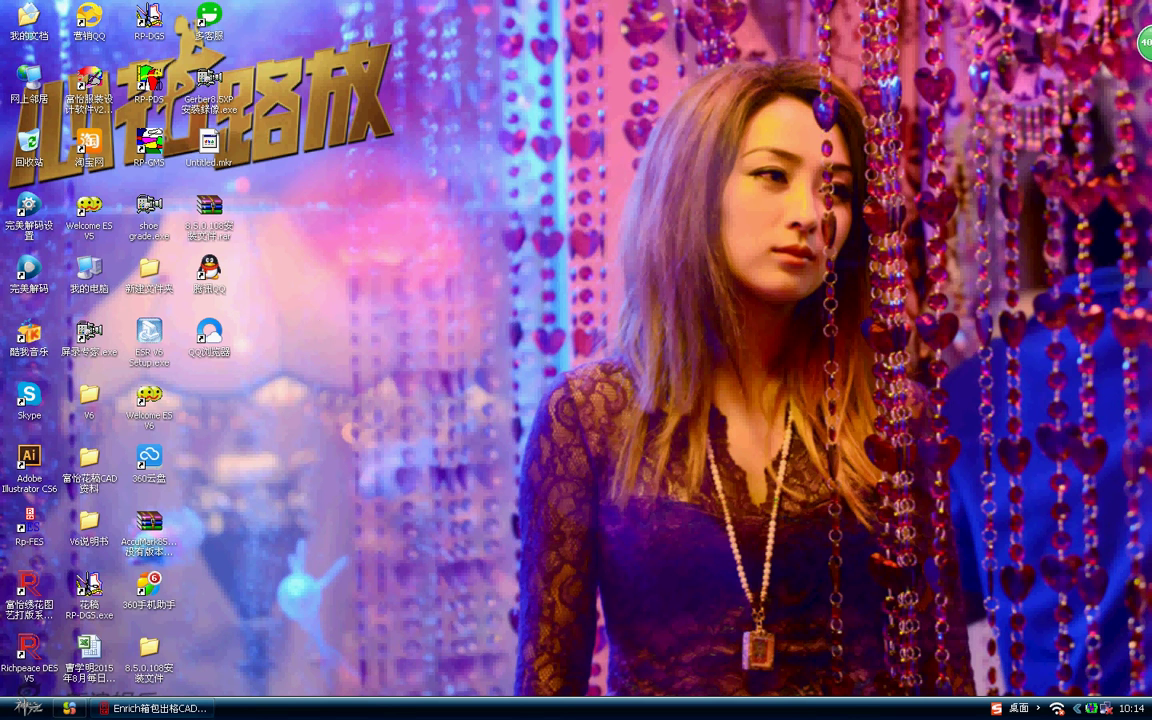
Restore the minimized CAD window to show the blank untitled drawing 未命名.dgs.
{"action": "left_click", "coordinate": [193, 709]}
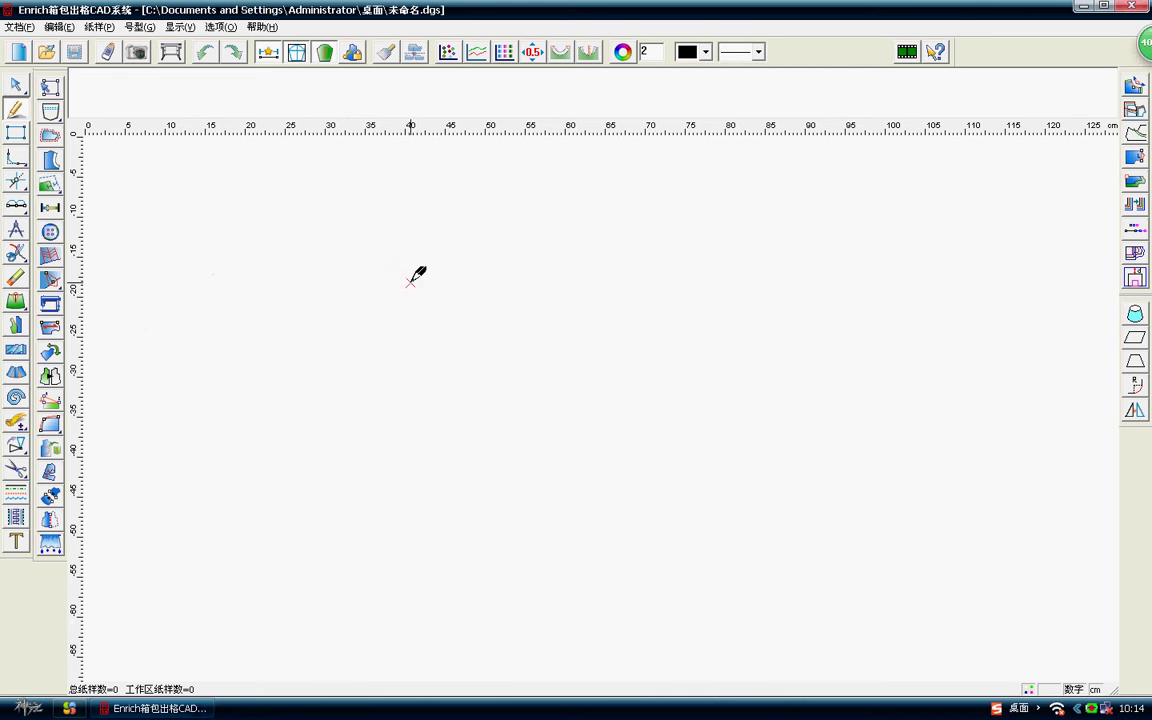
Add the parallelogram (平行四边形) and trapezoid (梯形) tools to the 右键工具 bar.
{"action": "right_click", "coordinate": [432, 221]}
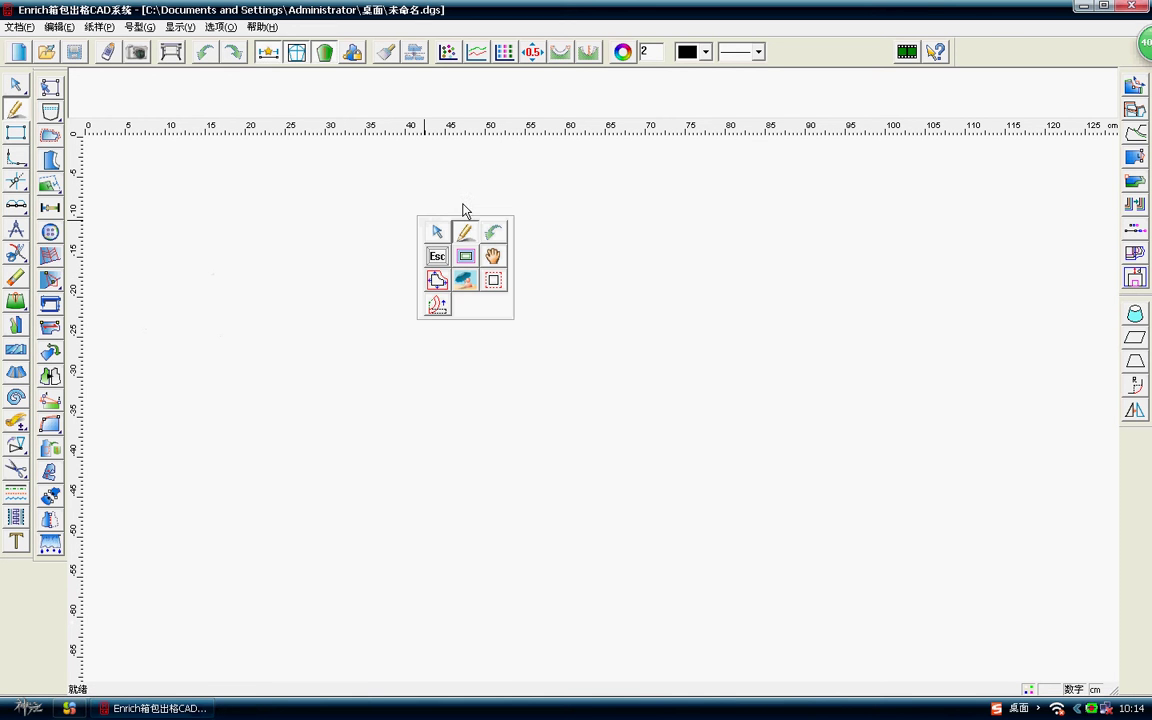
{"action": "left_click", "coordinate": [465, 208]}
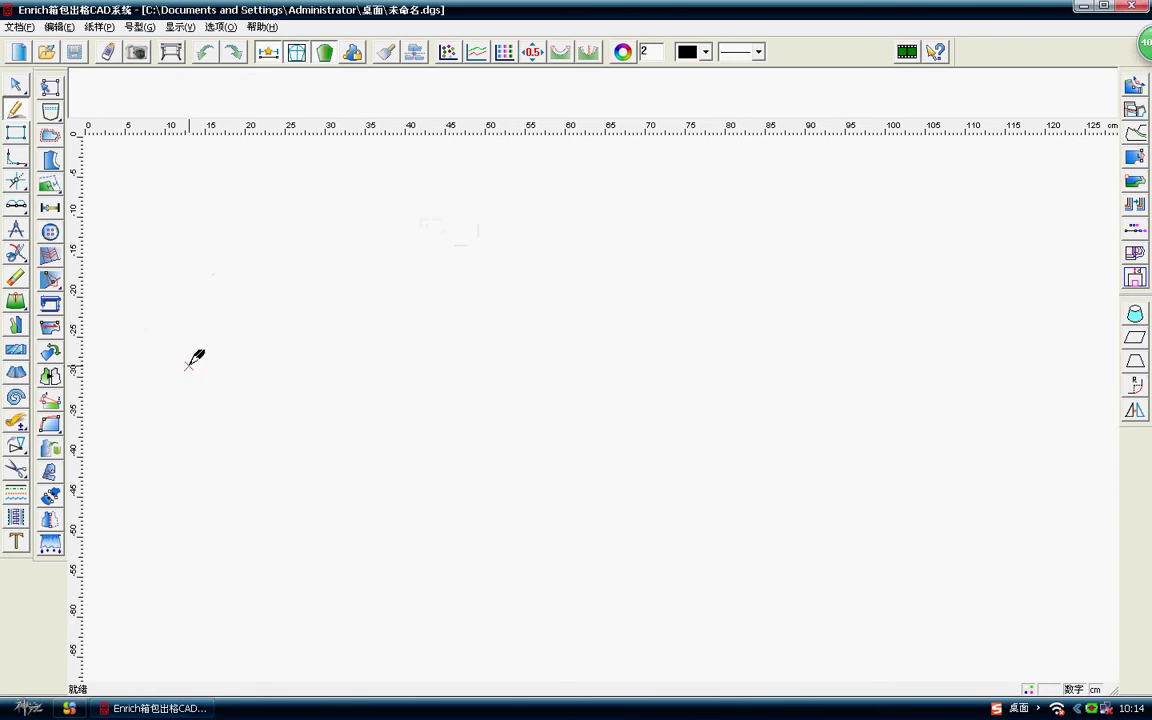
{"action": "left_click", "coordinate": [219, 27]}
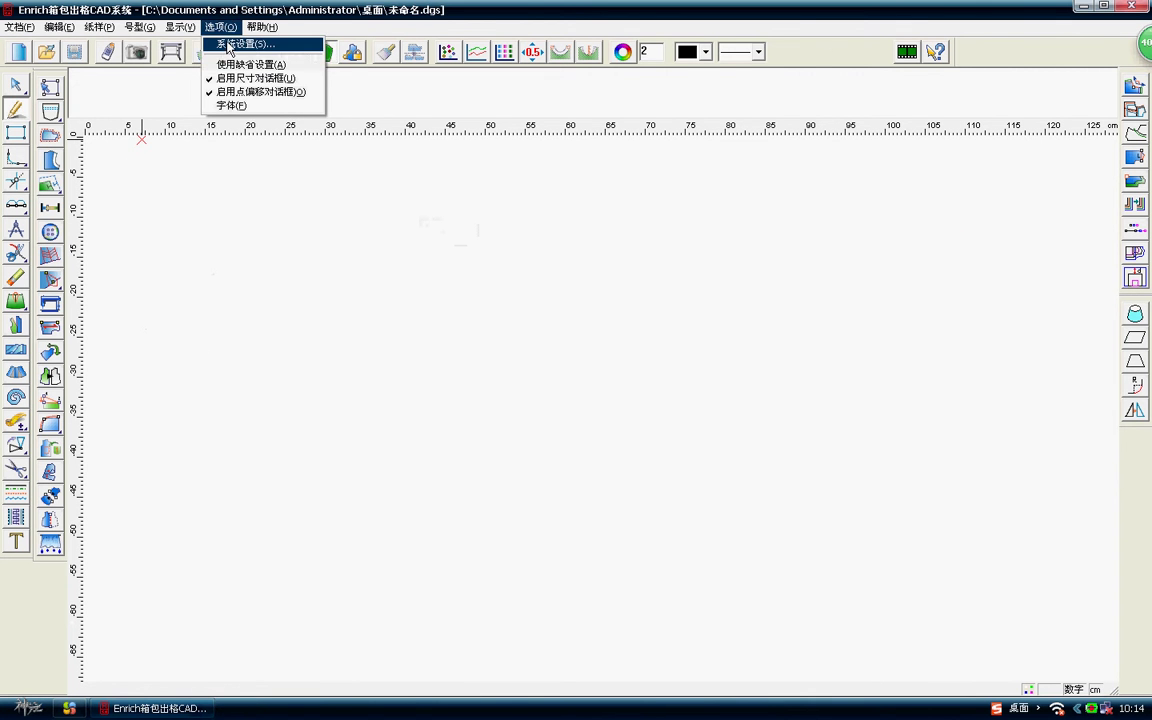
{"action": "left_click", "coordinate": [229, 45]}
{"action": "left_click", "coordinate": [600, 266]}
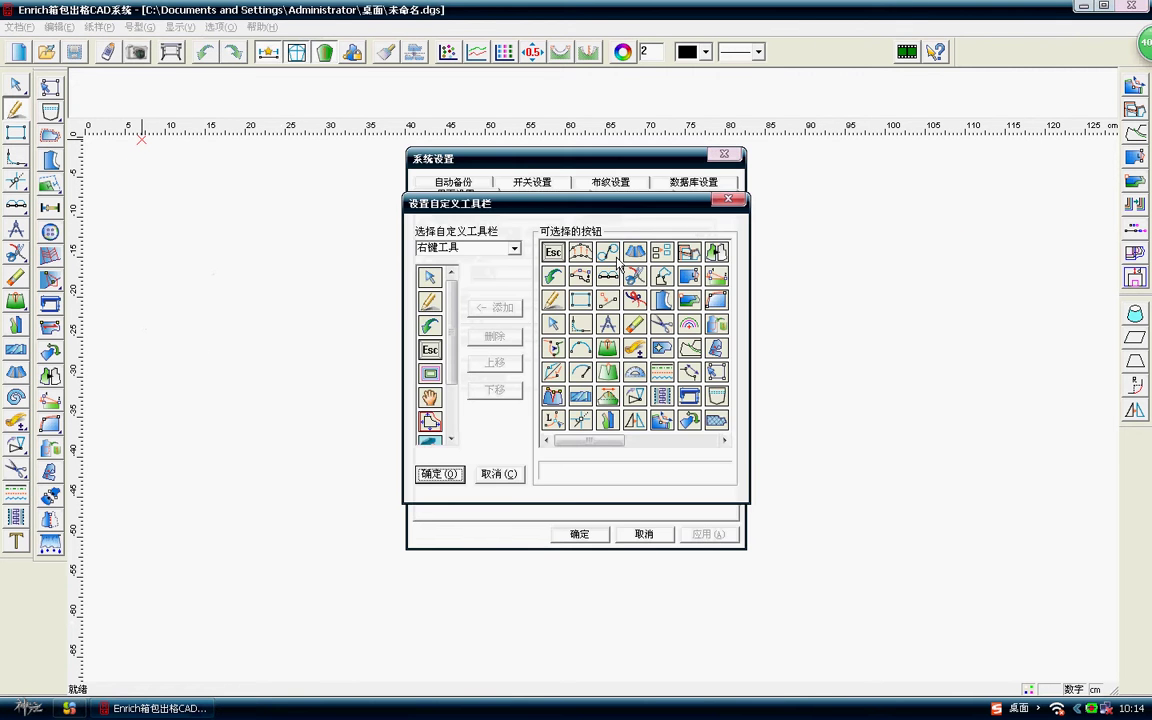
{"action": "left_click", "coordinate": [723, 441]}
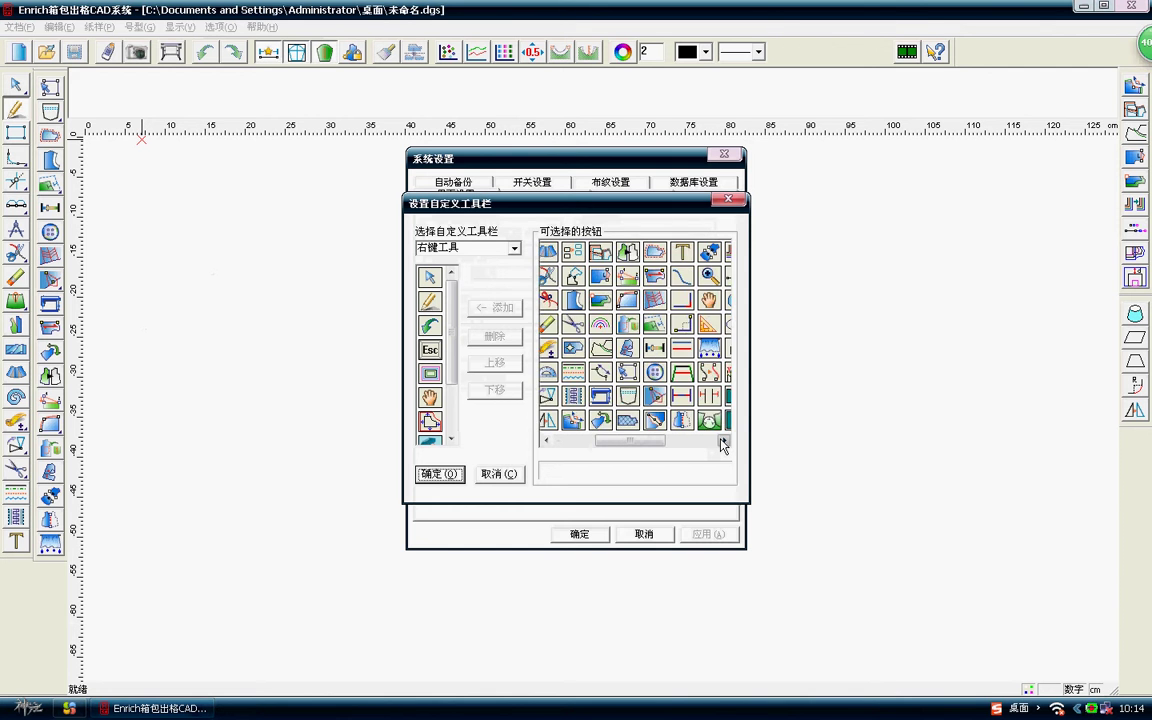
{"action": "left_click", "coordinate": [723, 442]}
{"action": "left_click", "coordinate": [723, 442]}
{"action": "left_click", "coordinate": [723, 442]}
{"action": "left_click", "coordinate": [723, 442]}
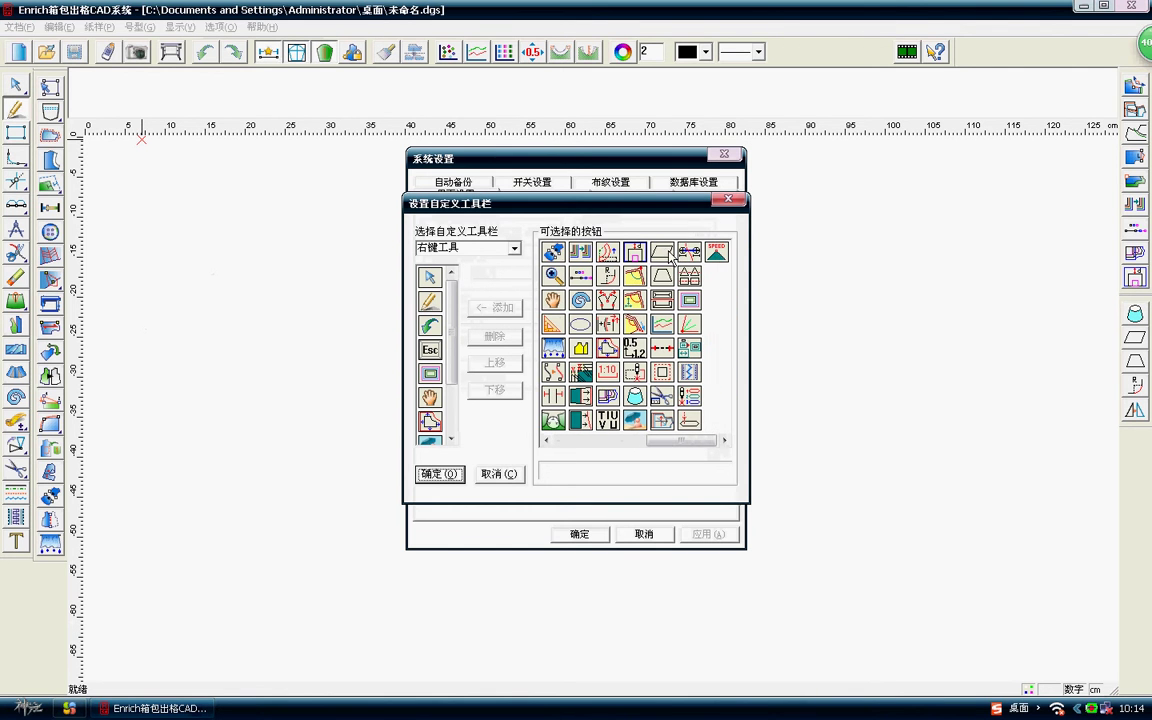
{"action": "left_click", "coordinate": [668, 254]}
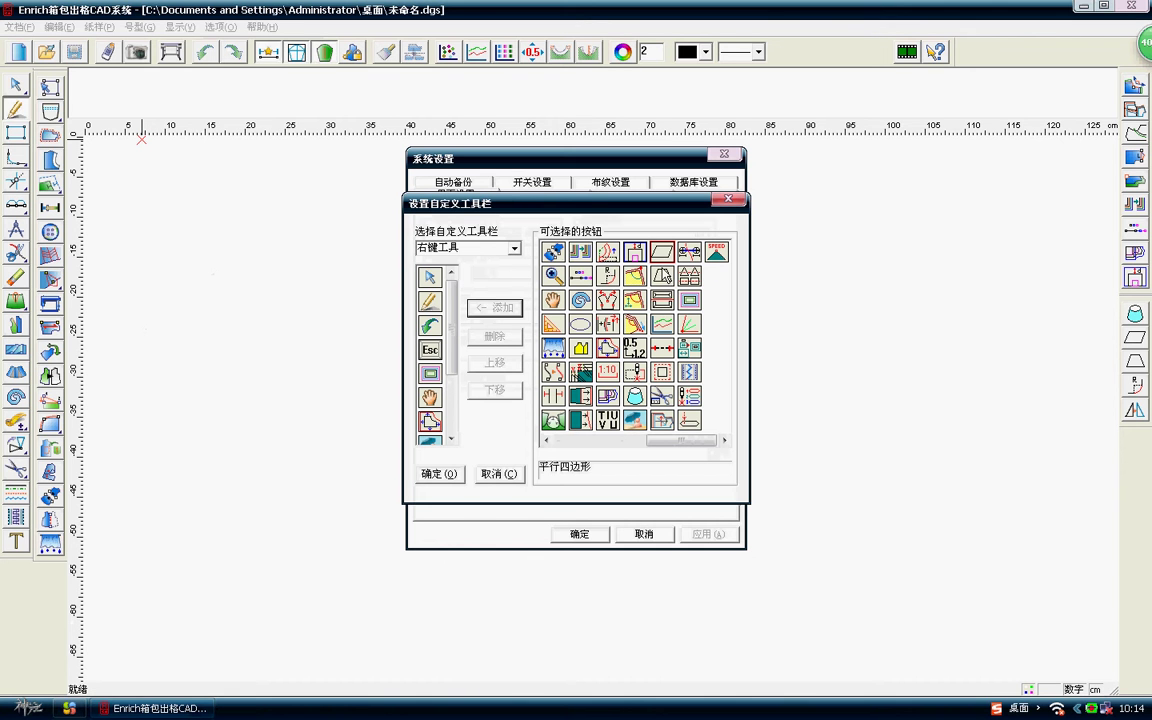
{"action": "left_click", "coordinate": [663, 277]}
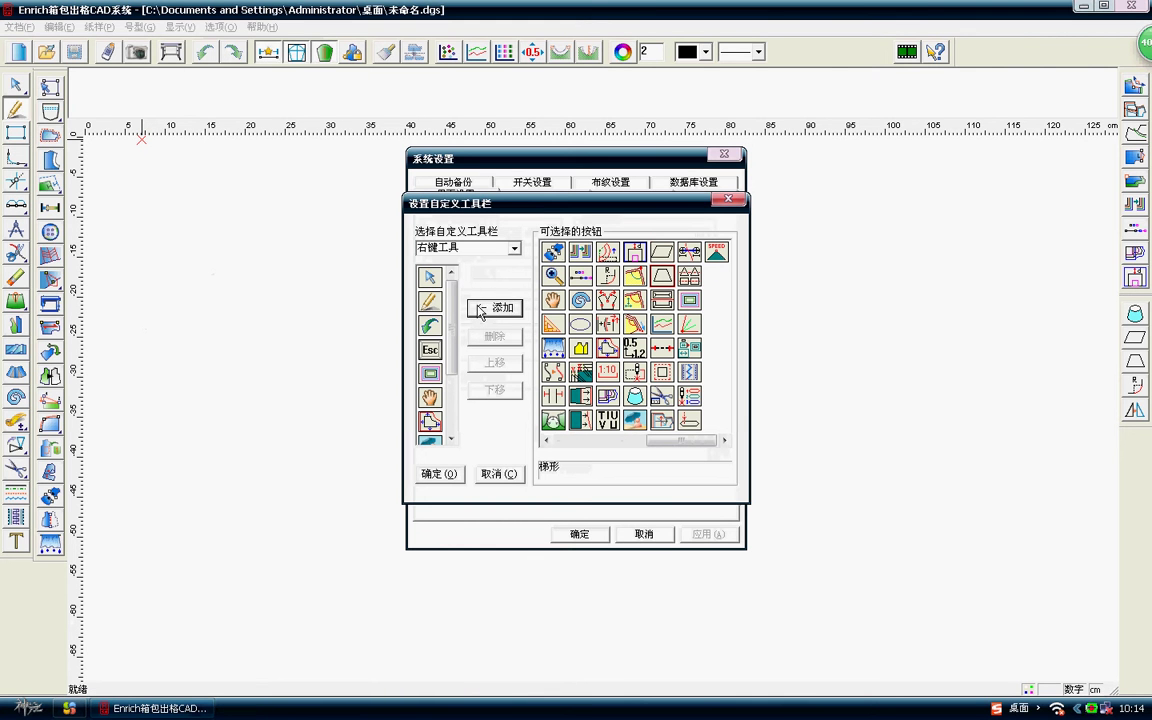
{"action": "left_click", "coordinate": [480, 309]}
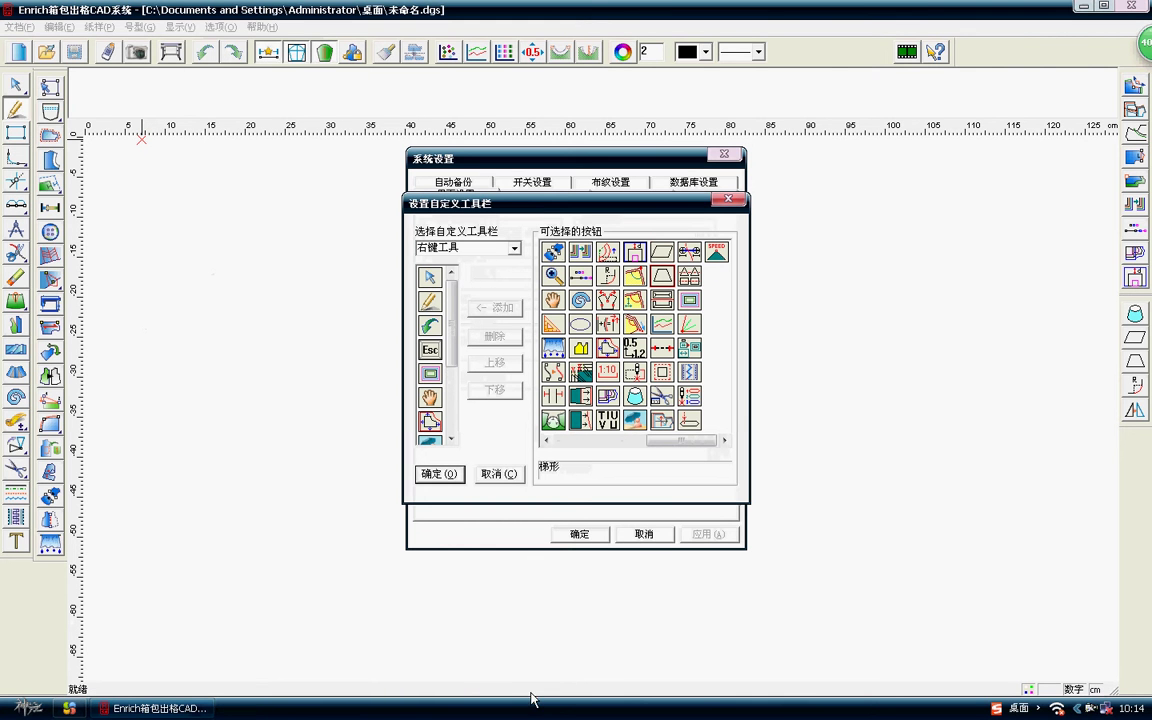
Add the zipper-window (拉链窗) tool to the right-click bar and close the toolbar configuration.
{"action": "left_click", "coordinate": [668, 299]}
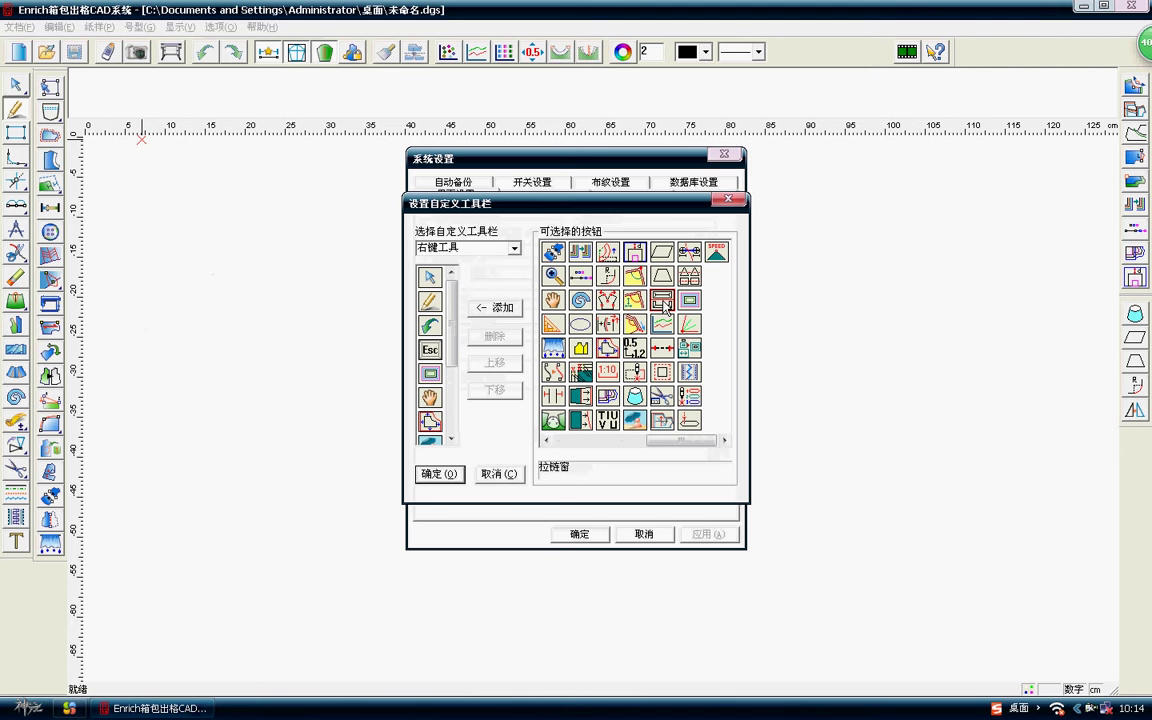
{"action": "left_click", "coordinate": [503, 310]}
{"action": "left_click", "coordinate": [437, 473]}
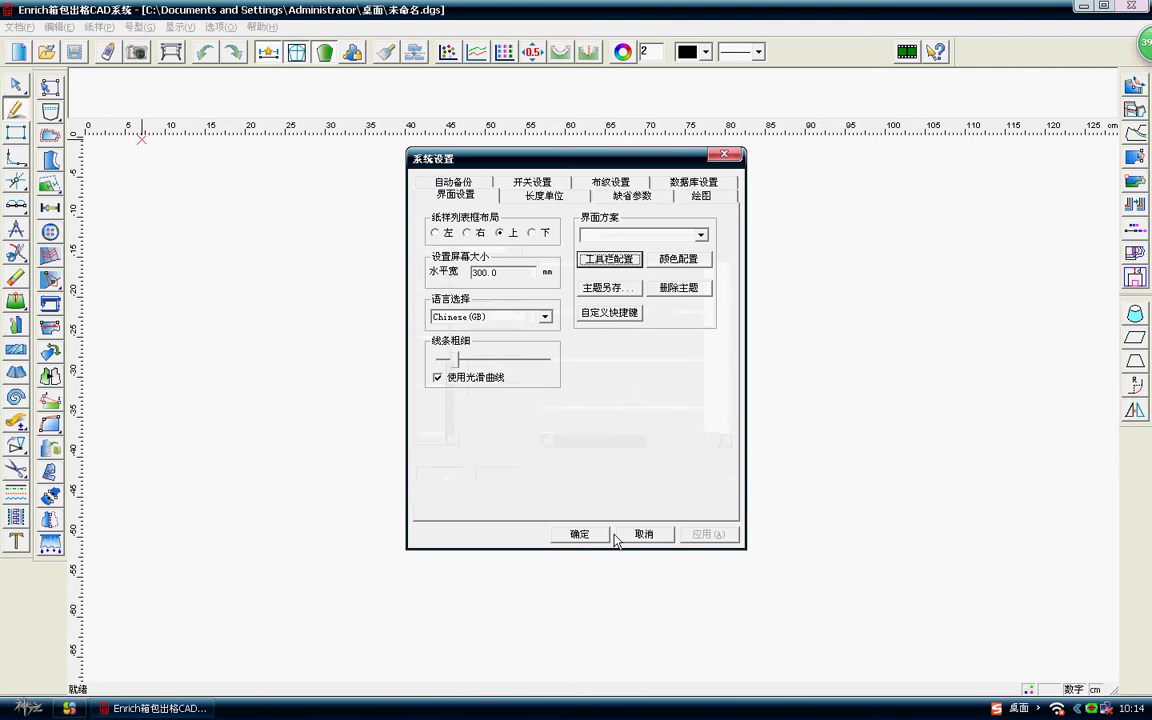
Add the side-piece generation (侧片生成) tool and confirm both settings dialogs.
{"action": "left_click", "coordinate": [600, 259]}
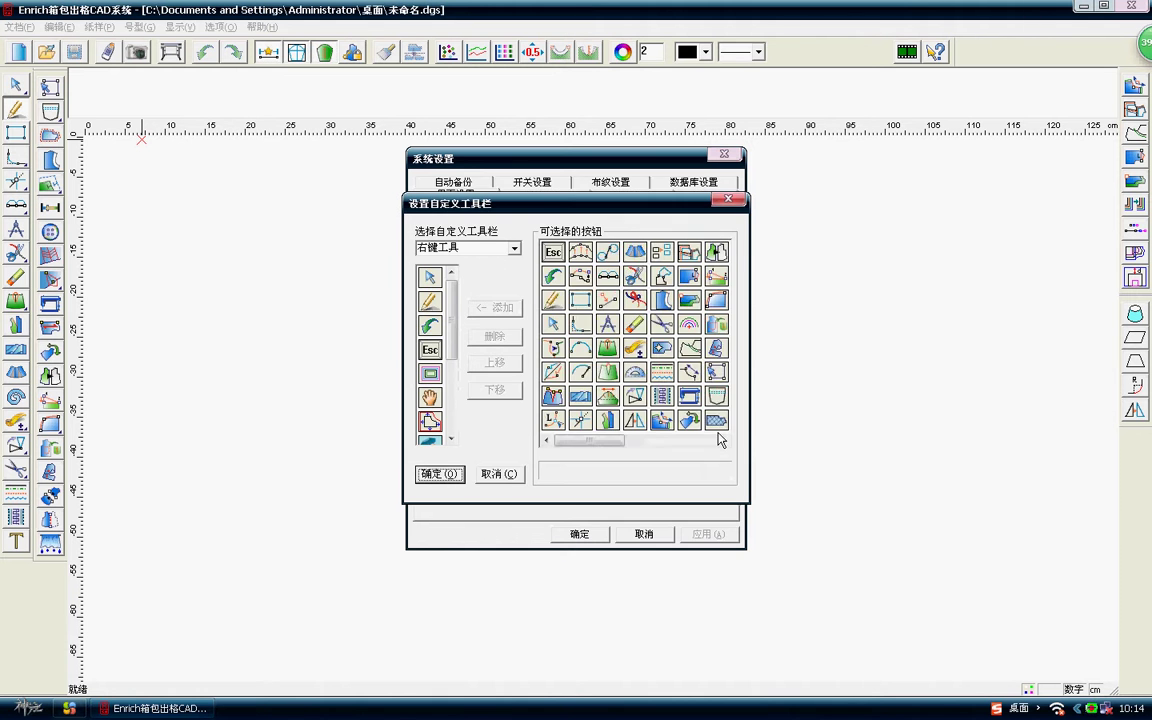
{"action": "left_click_drag", "start_coordinate": [650, 441], "coordinate": [711, 447]}
{"action": "left_click", "coordinate": [574, 354]}
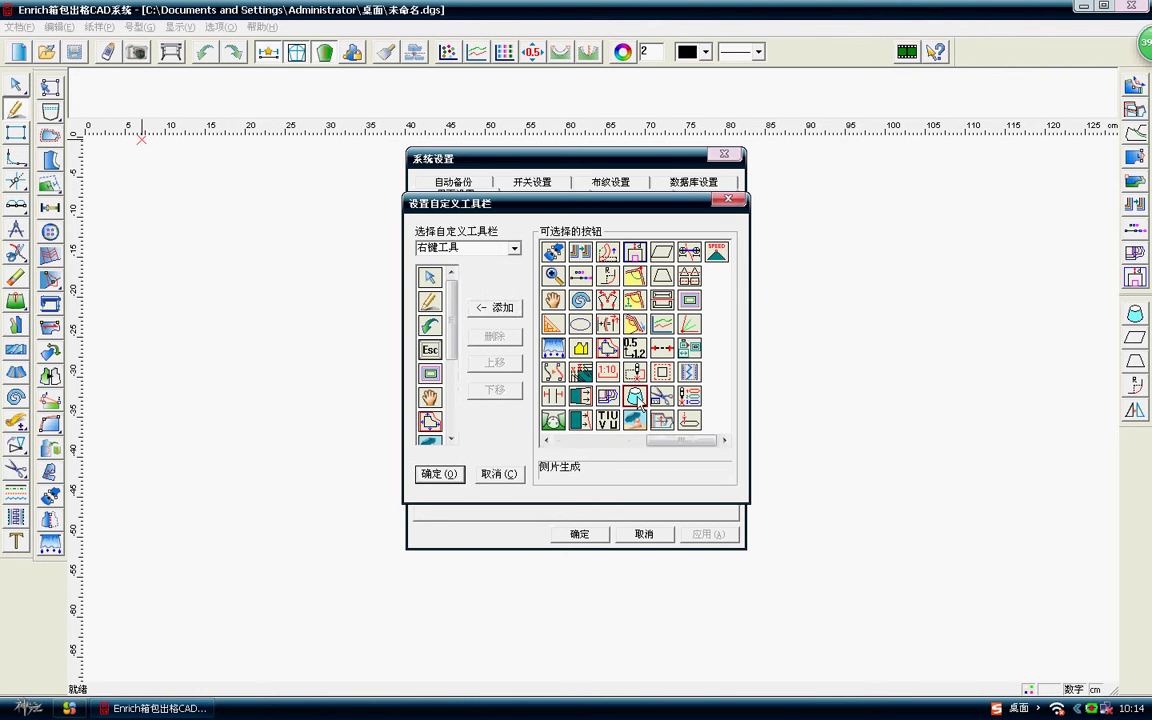
{"action": "left_click", "coordinate": [497, 310]}
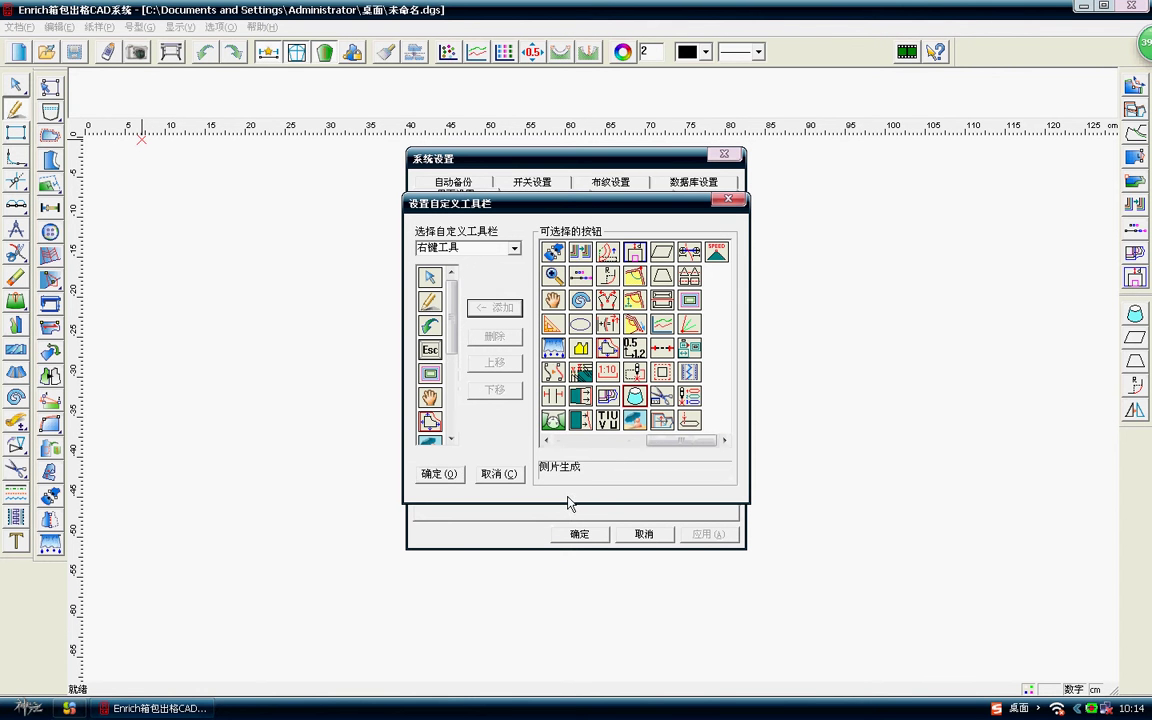
{"action": "left_click", "coordinate": [438, 473]}
{"action": "left_click", "coordinate": [583, 532]}
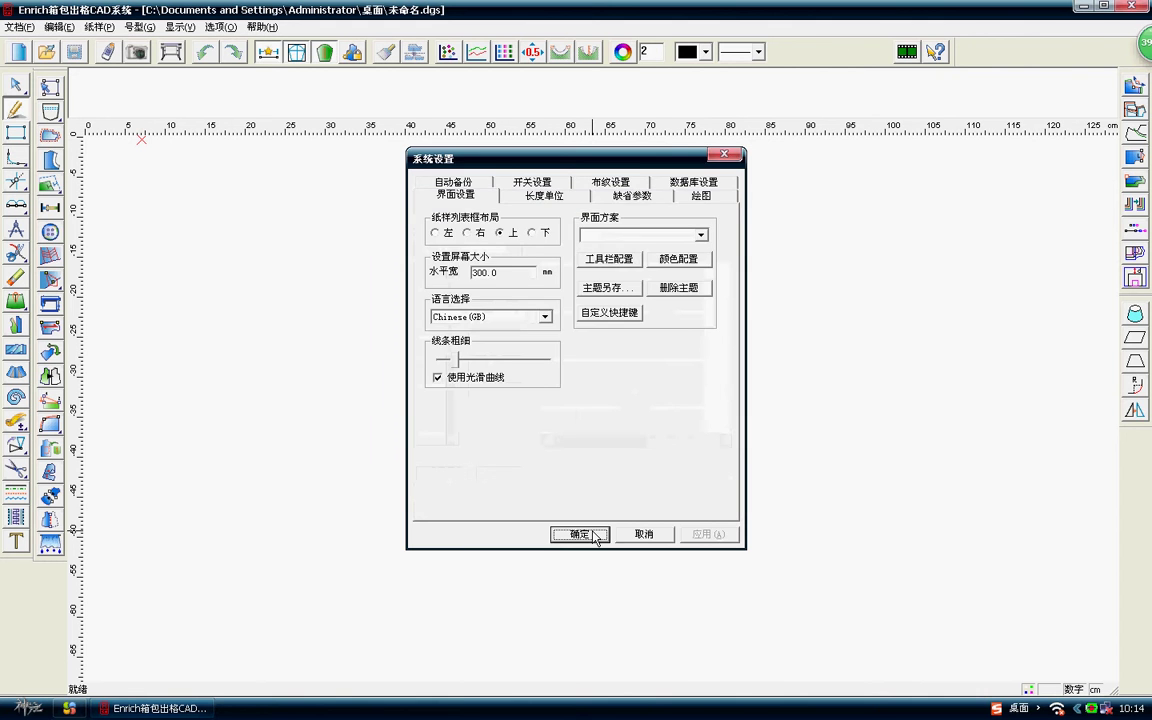
{"action": "right_click", "coordinate": [565, 268]}
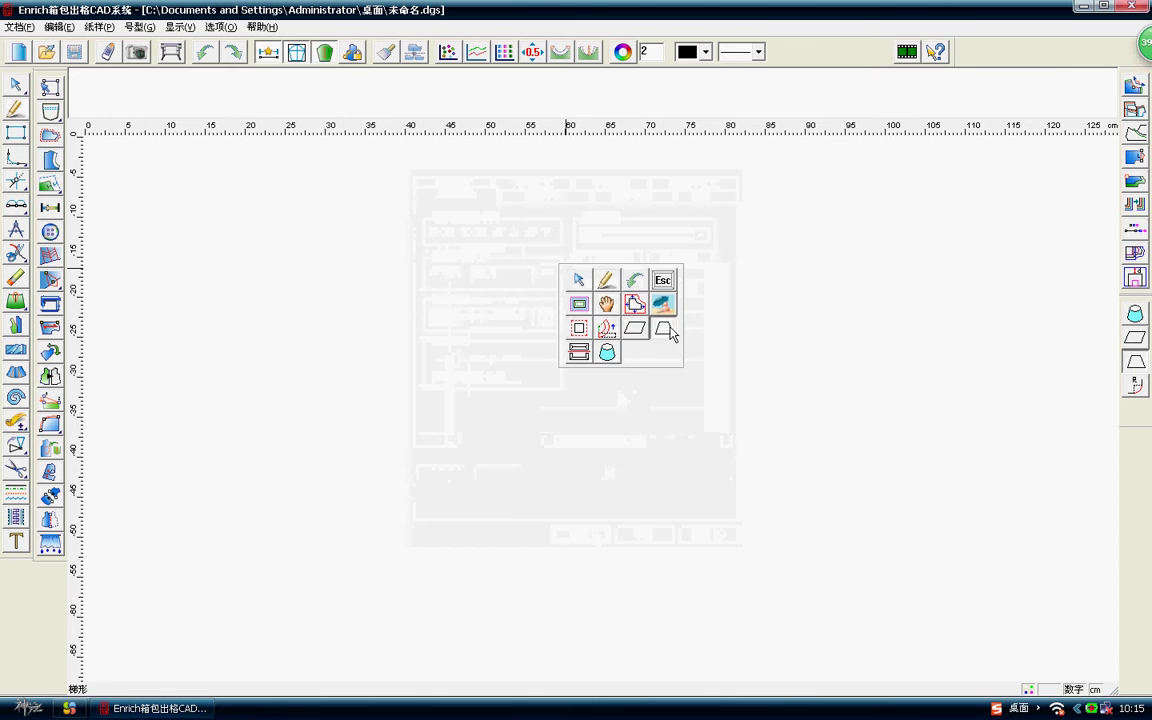
Place a trapezoid with two points and give it a right angle on the left (左直角).
{"action": "left_click", "coordinate": [662, 328]}
{"action": "left_click", "coordinate": [493, 268]}
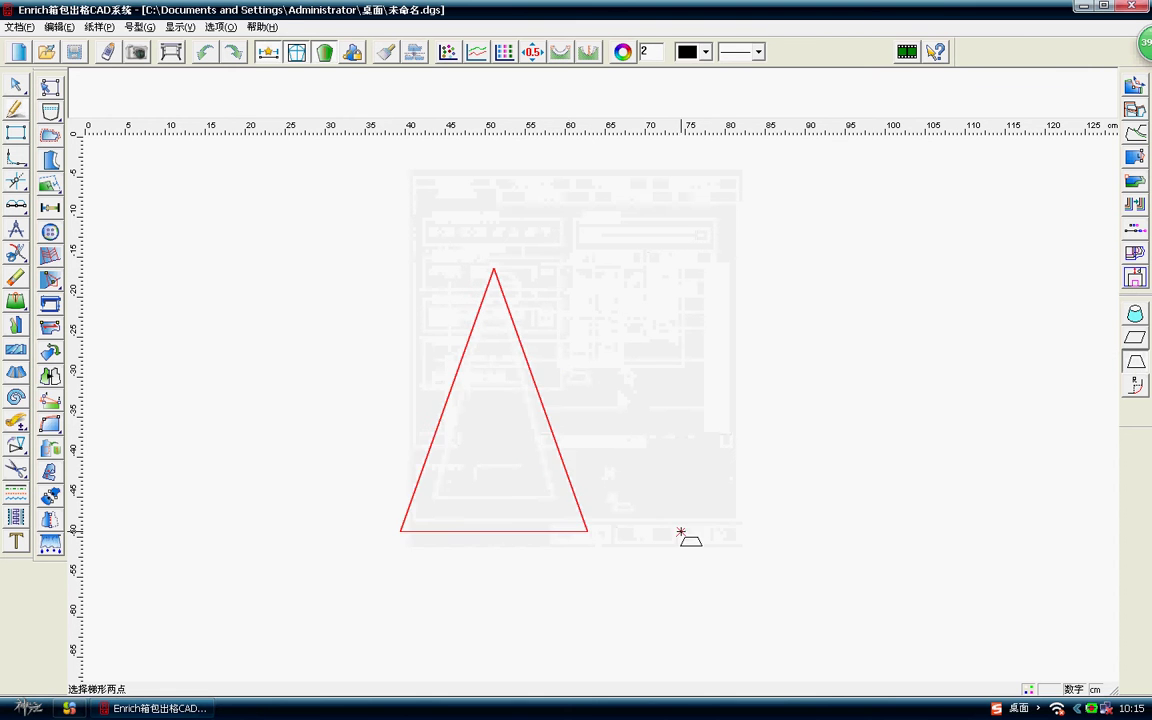
{"action": "left_click", "coordinate": [777, 535]}
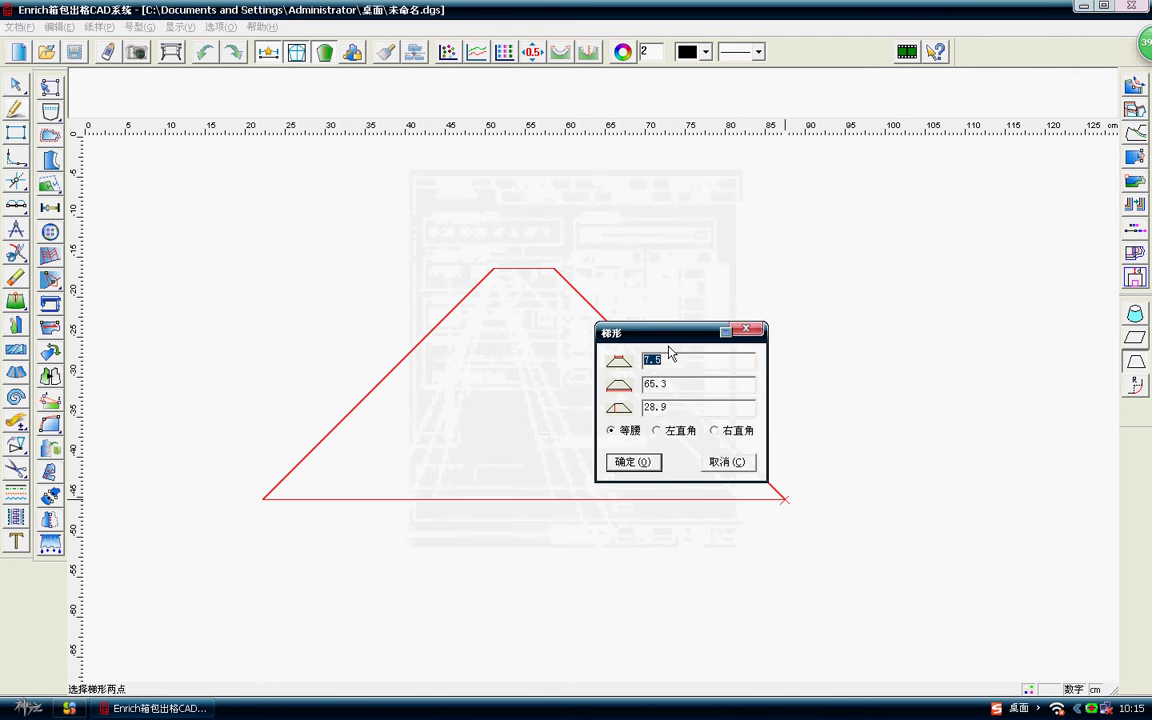
{"action": "left_click_drag", "start_coordinate": [600, 301], "coordinate": [809, 276]}
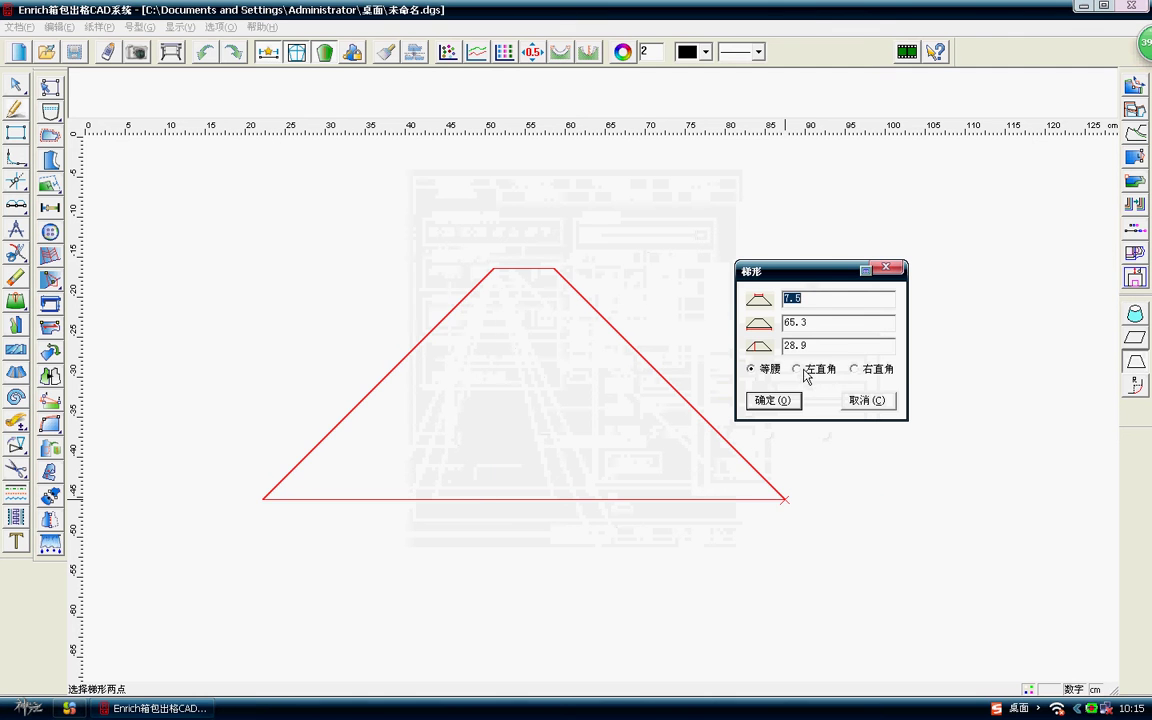
{"action": "left_click", "coordinate": [804, 370]}
Set the trapezoid to 13 cm top, 20 cm bottom and 31 cm height.
{"action": "double_click", "coordinate": [782, 298]}
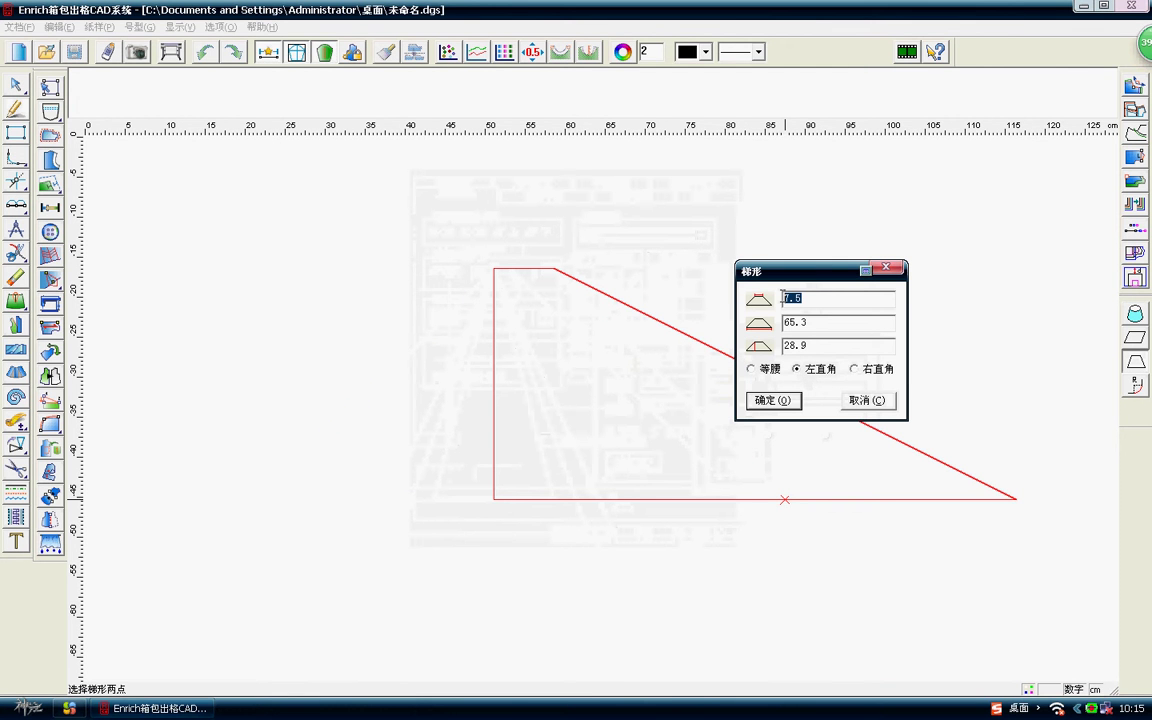
{"action": "type", "text": "2"}
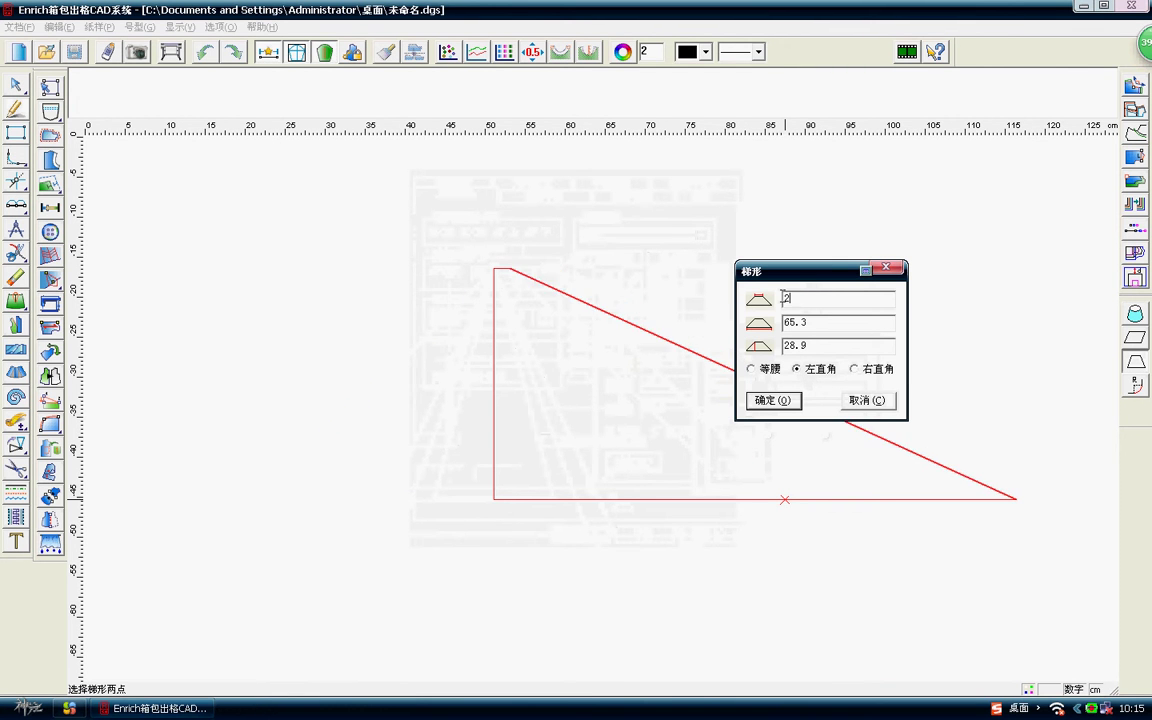
{"action": "type", "text": "1"}
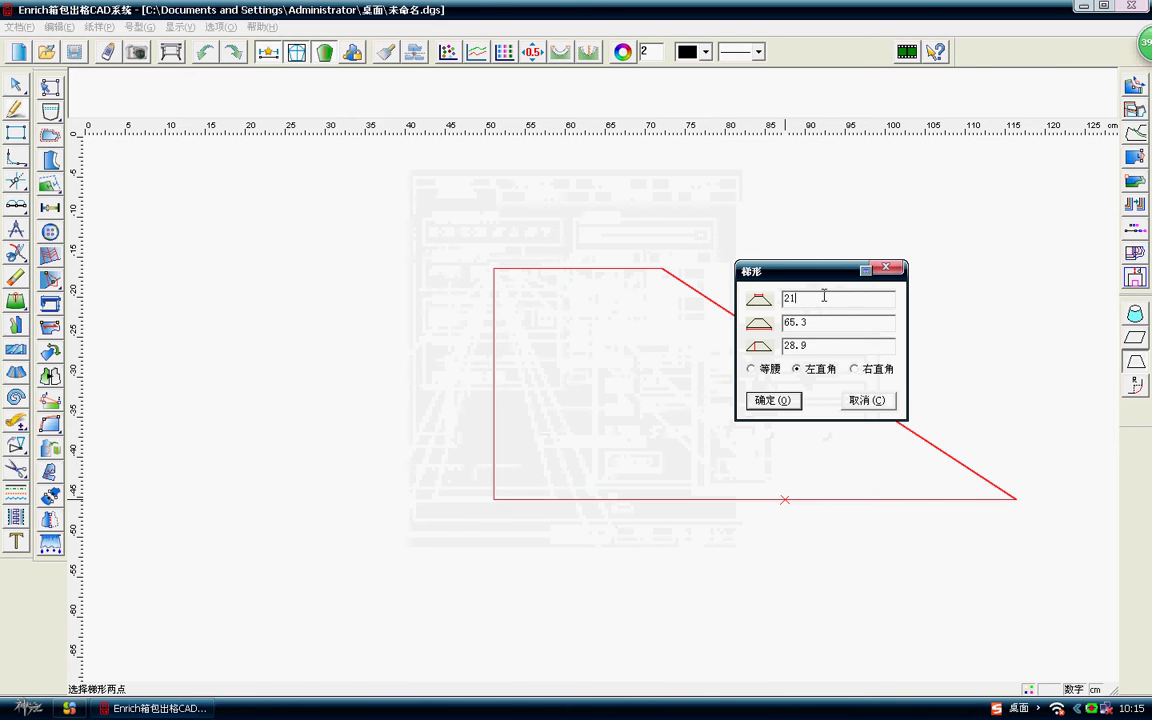
{"action": "left_click_drag", "start_coordinate": [824, 296], "coordinate": [743, 298]}
{"action": "type", "text": "13"}
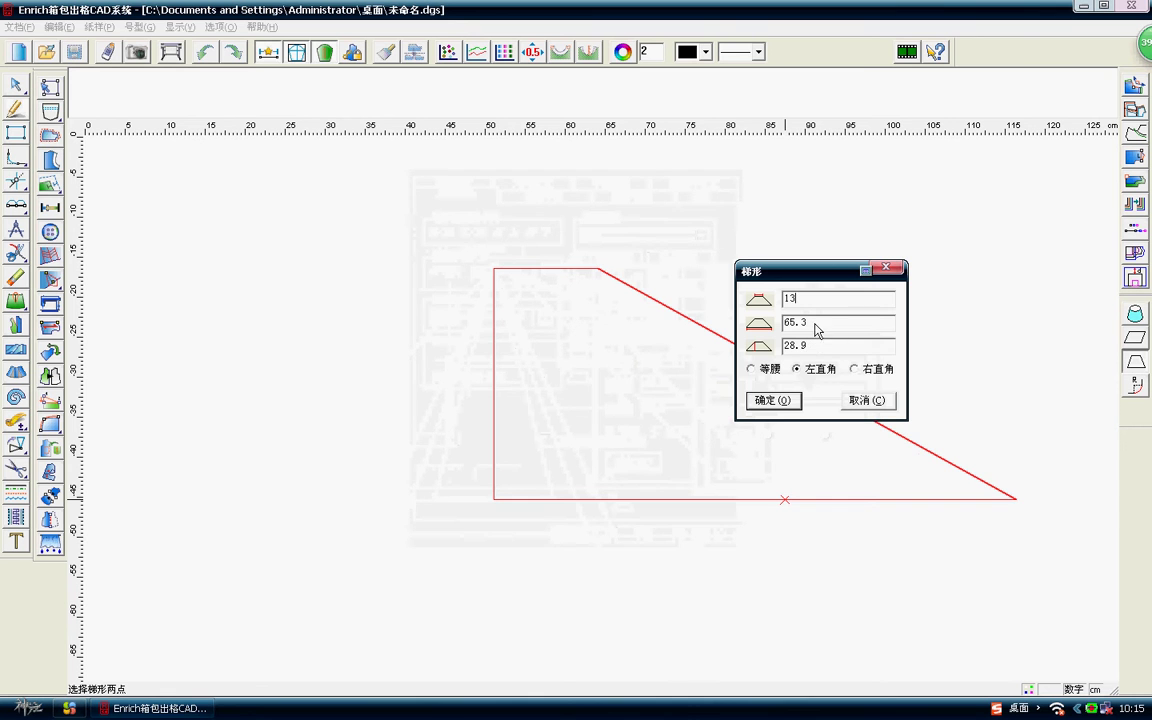
{"action": "left_click_drag", "start_coordinate": [815, 325], "coordinate": [762, 321]}
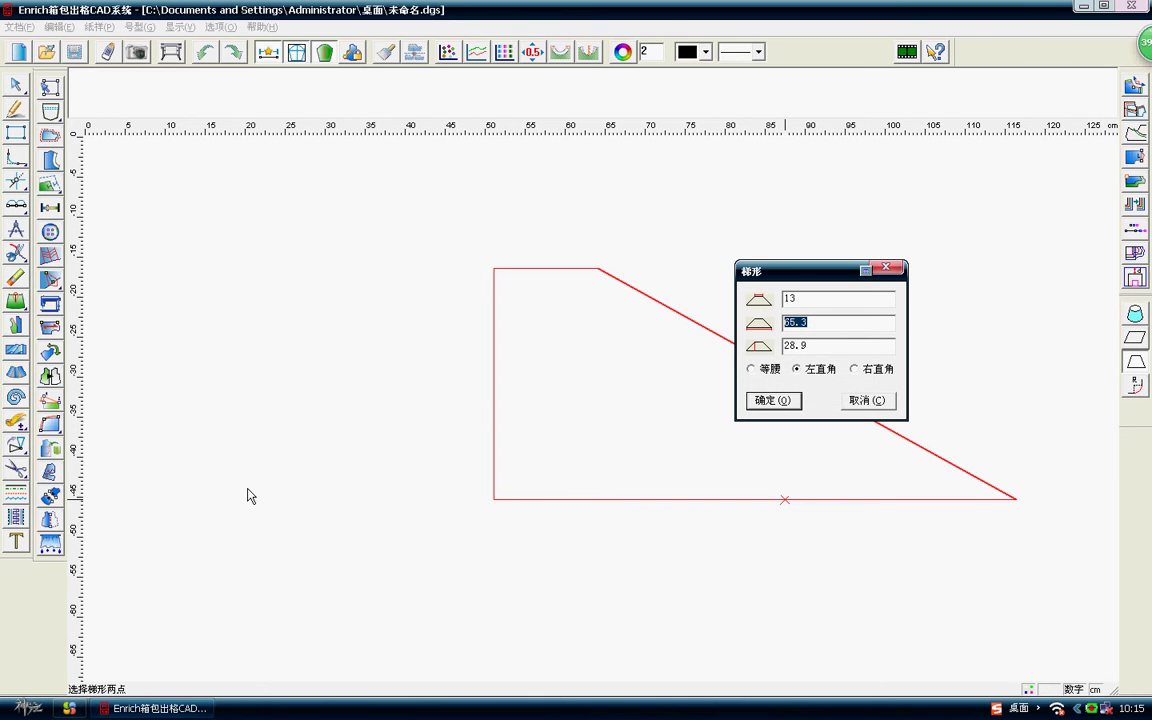
{"action": "type", "text": "22"}
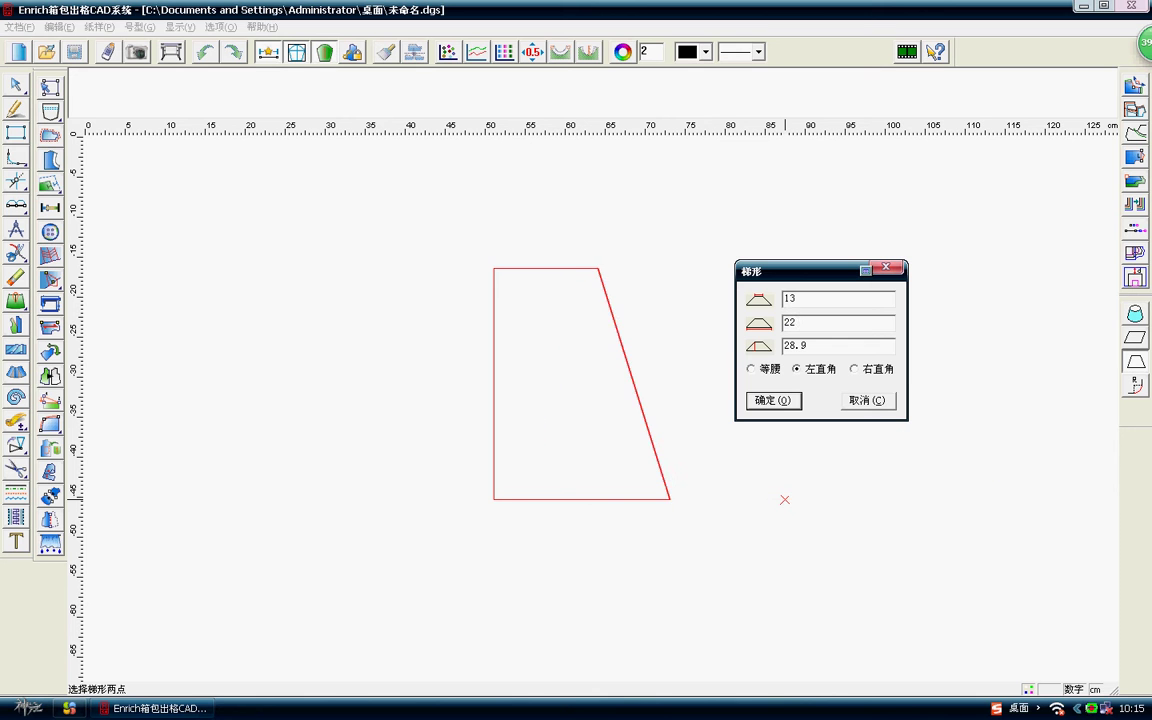
{"action": "key", "text": "BackSpace"}
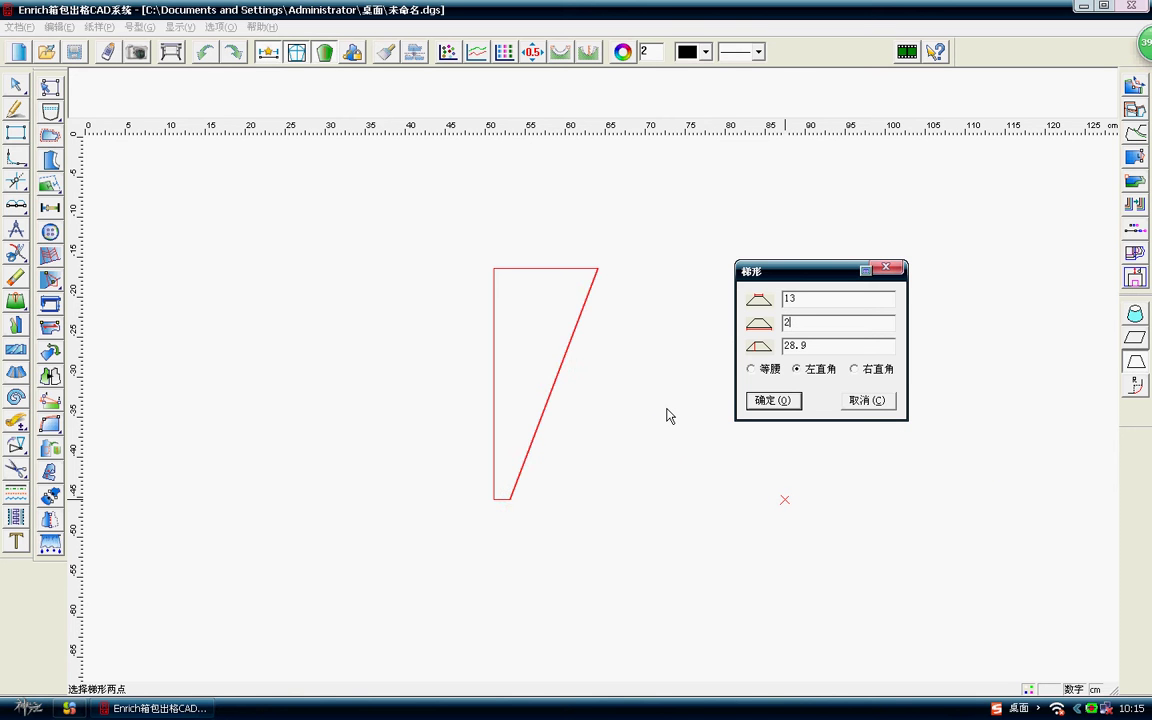
{"action": "type", "text": "0"}
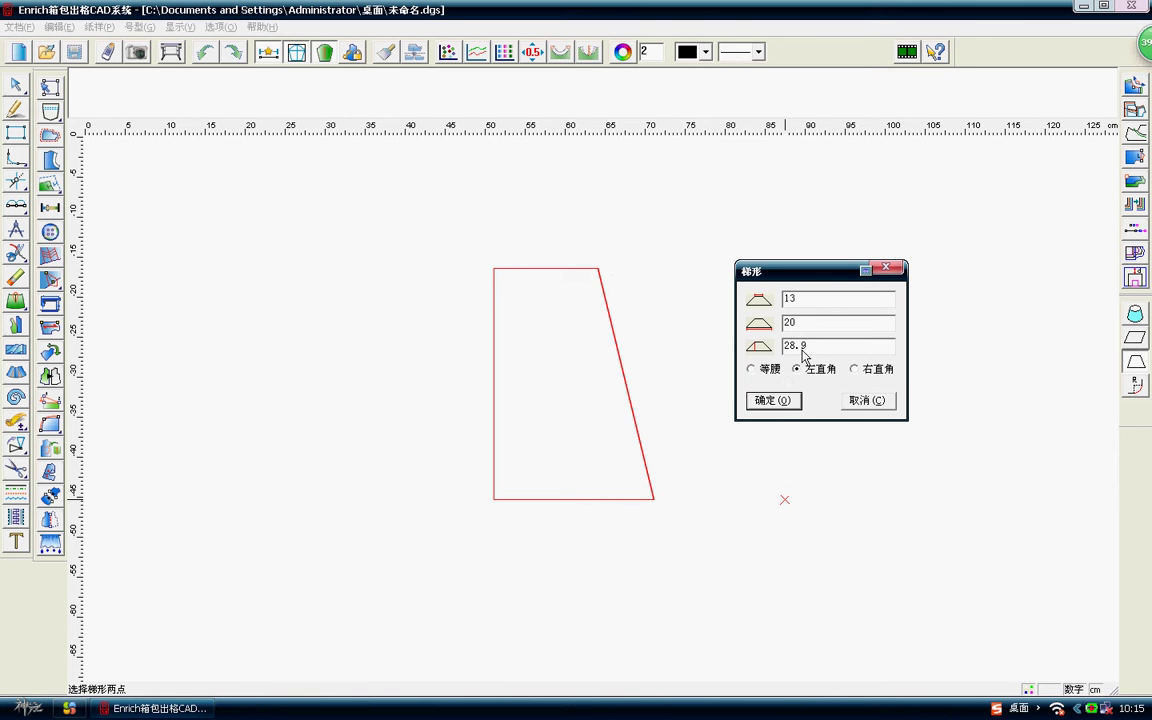
{"action": "left_click_drag", "start_coordinate": [825, 350], "coordinate": [772, 344]}
{"action": "type", "text": "31"}
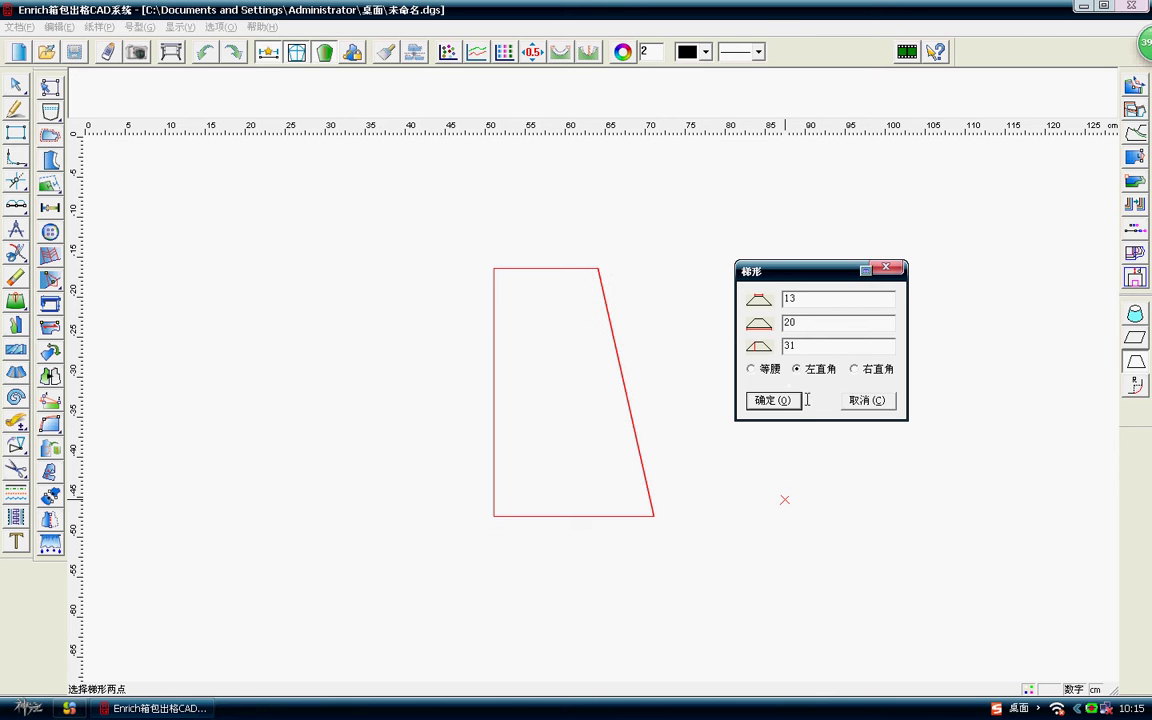
{"action": "left_click", "coordinate": [770, 400]}
{"action": "right_click", "coordinate": [672, 268]}
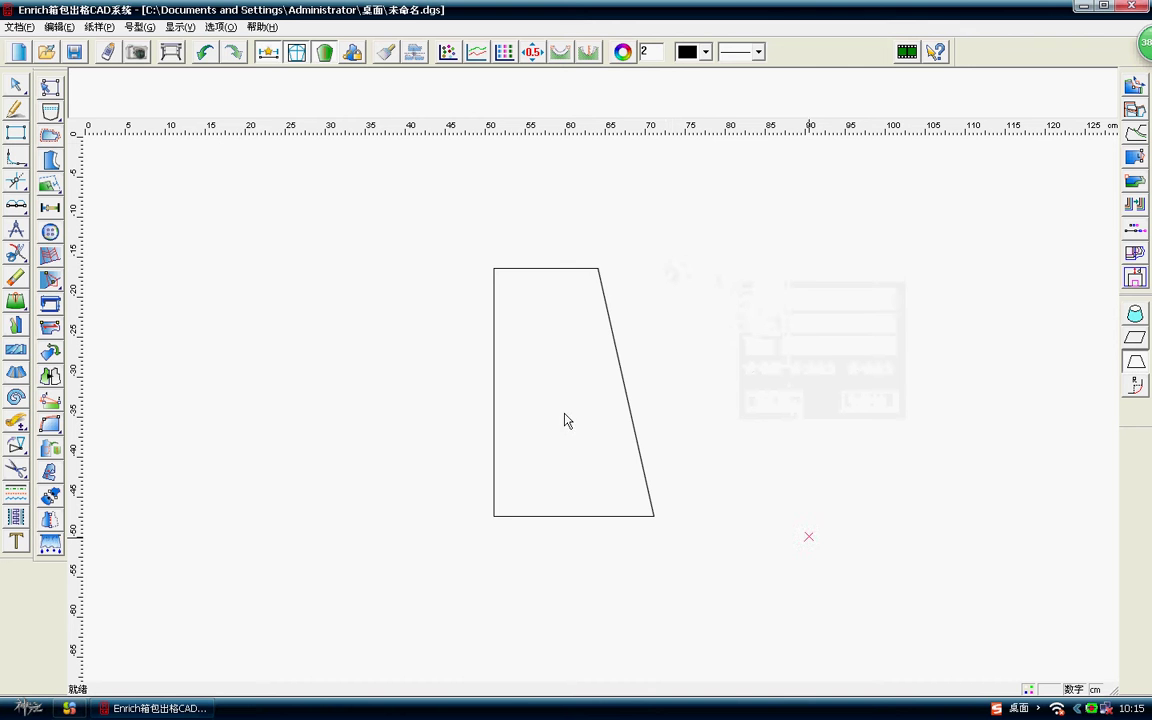
Add the 圆弧切角 arc corner-cut command to the right-click tools and confirm both dialogs.
{"action": "left_click", "coordinate": [220, 27]}
{"action": "left_click", "coordinate": [229, 44]}
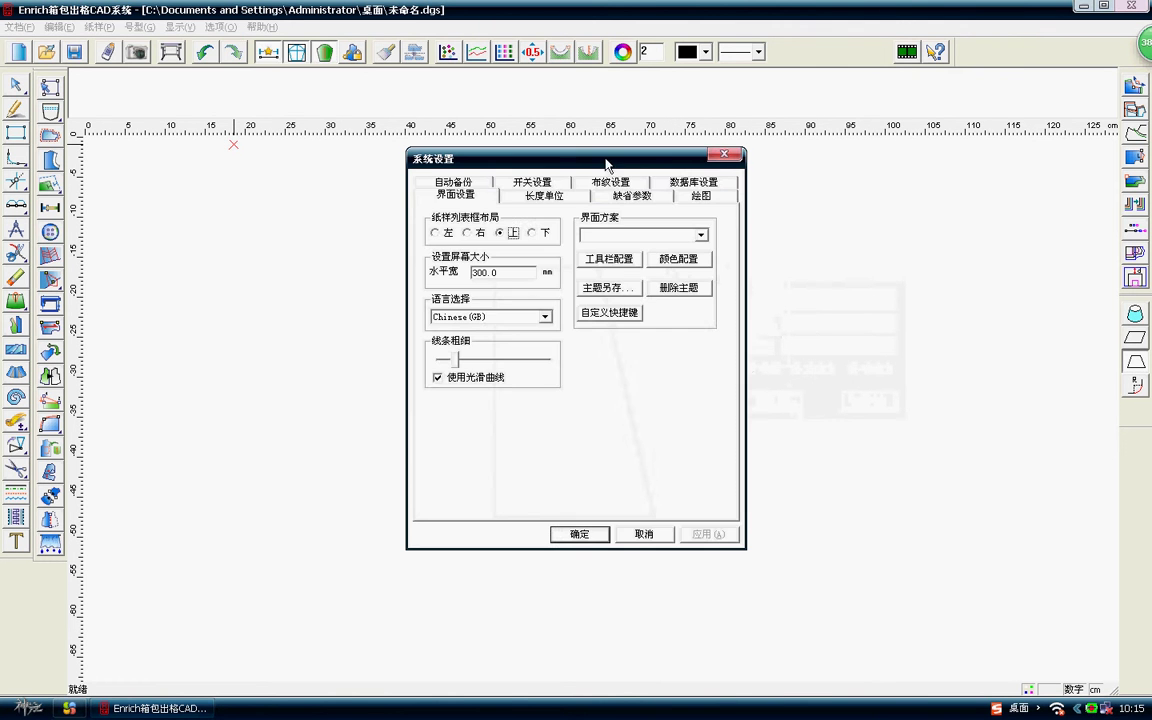
{"action": "left_click", "coordinate": [622, 259]}
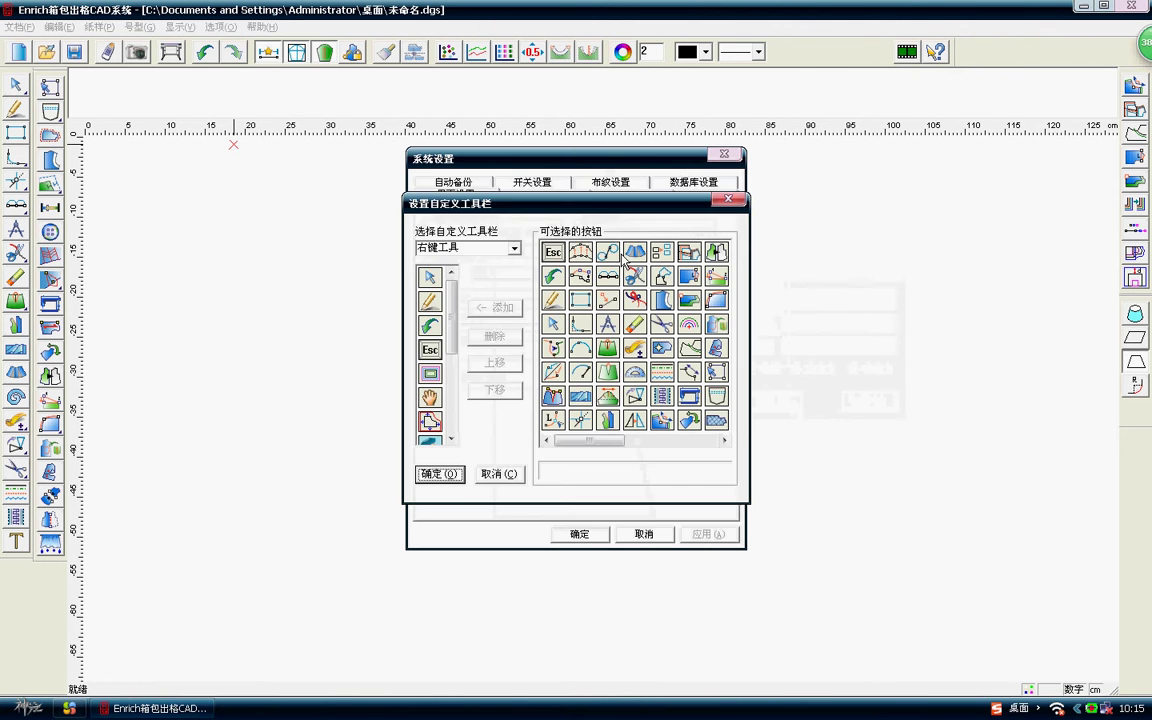
{"action": "left_click", "coordinate": [721, 441]}
{"action": "left_click", "coordinate": [721, 441]}
{"action": "left_click", "coordinate": [721, 441]}
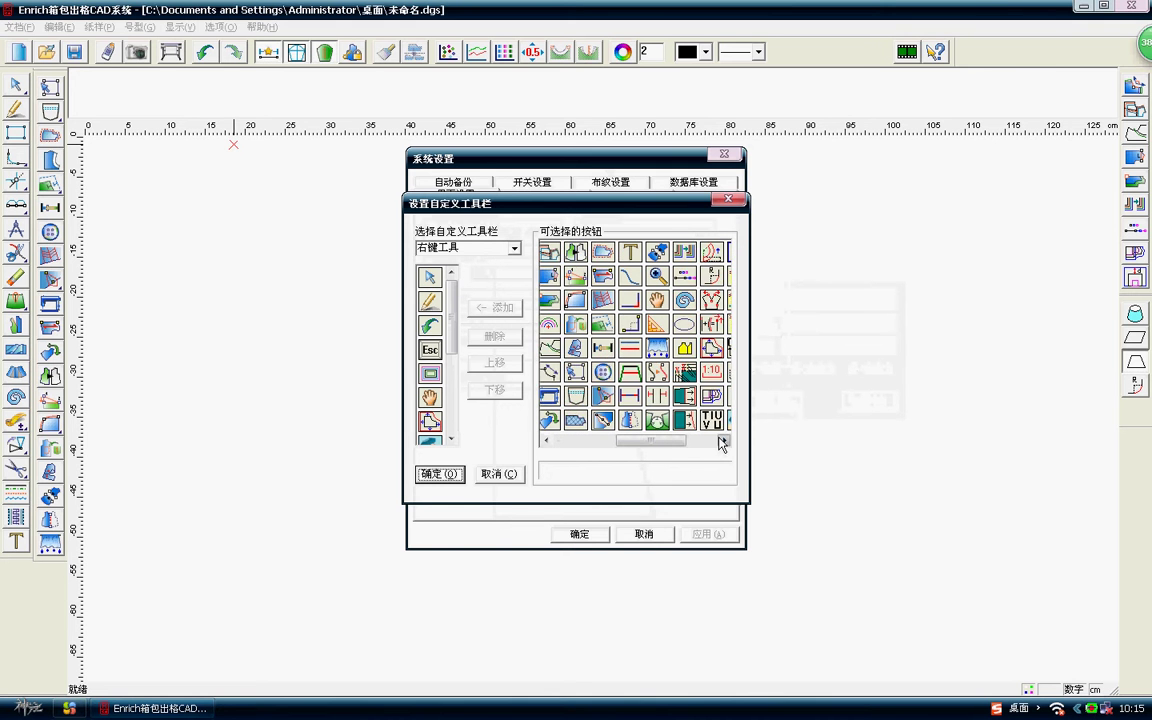
{"action": "left_click", "coordinate": [721, 441]}
{"action": "left_click", "coordinate": [721, 441]}
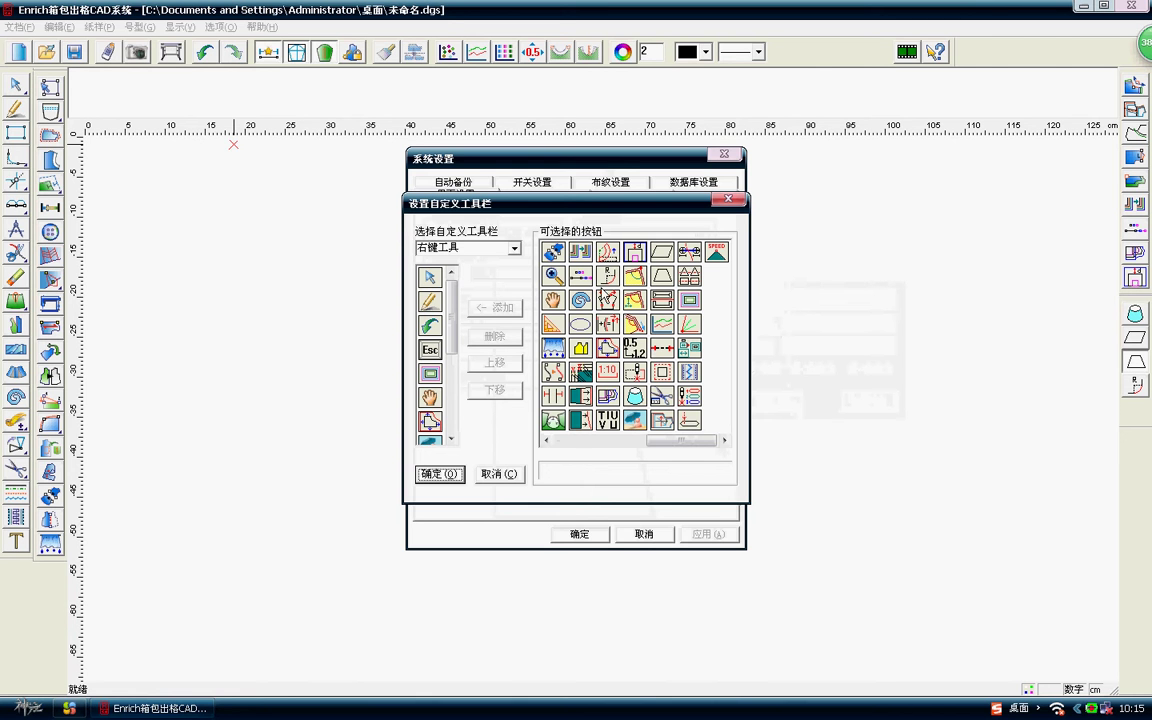
{"action": "left_click", "coordinate": [543, 254]}
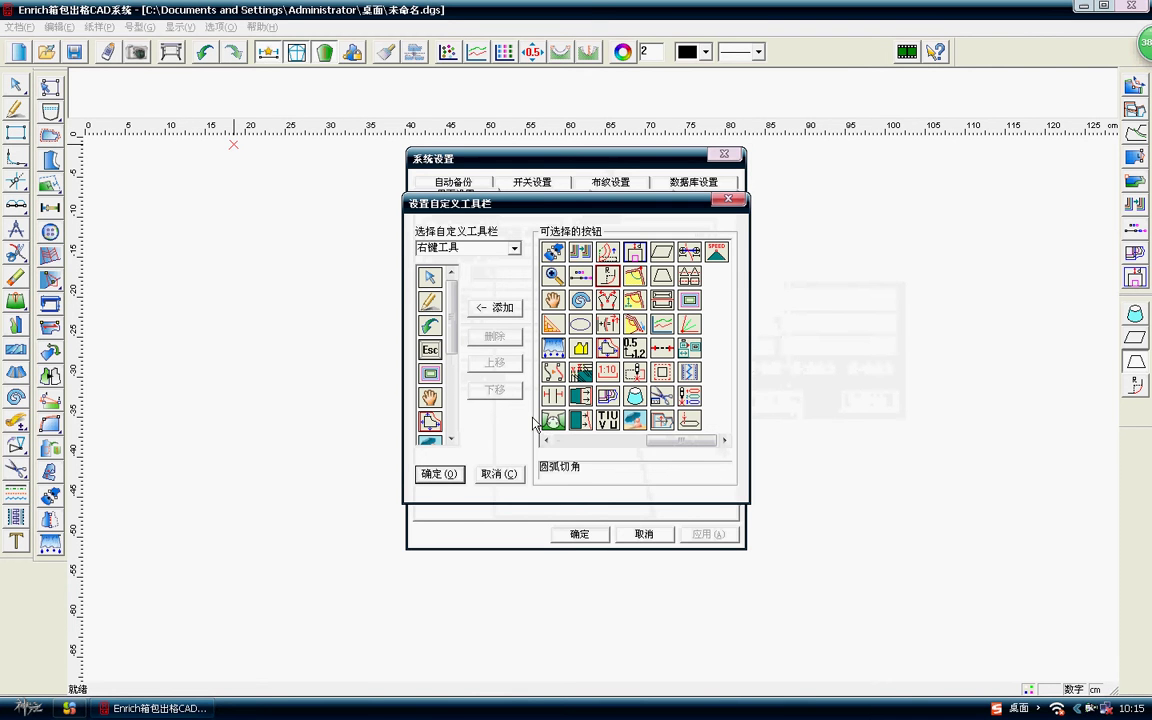
{"action": "left_click", "coordinate": [497, 307]}
{"action": "left_click", "coordinate": [439, 474]}
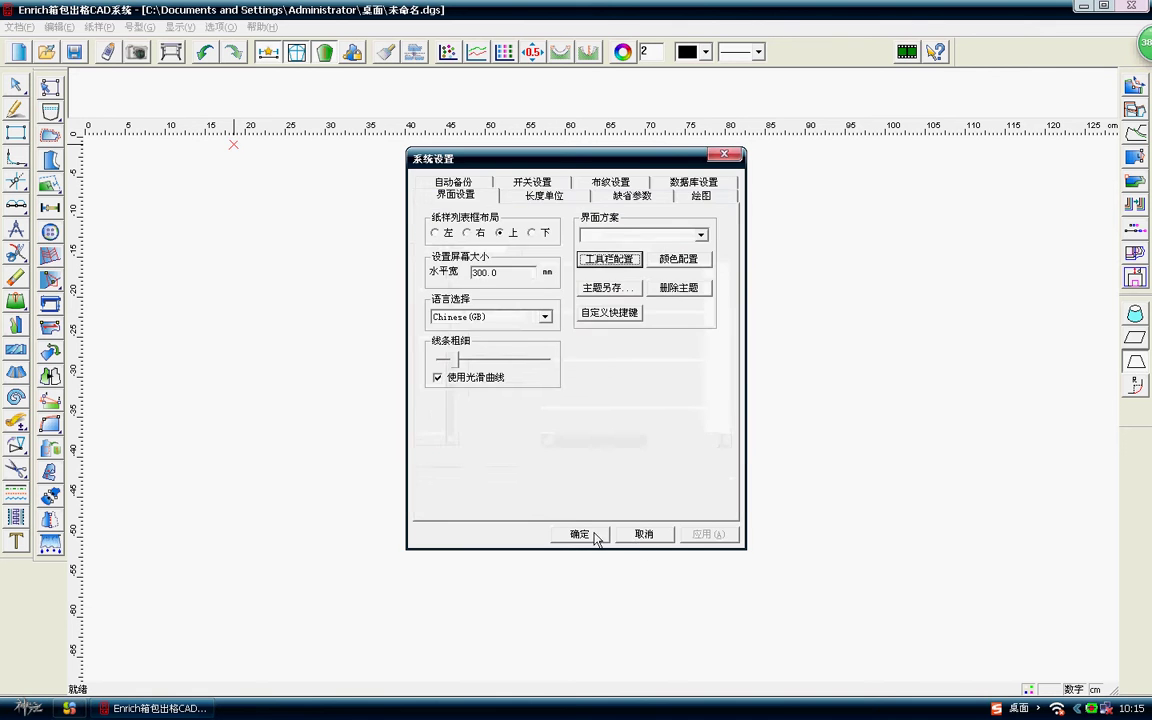
{"action": "left_click", "coordinate": [589, 533]}
{"action": "right_click", "coordinate": [615, 350]}
Round the corner between the slanted and bottom edges with radius 5.
{"action": "left_click", "coordinate": [688, 433]}
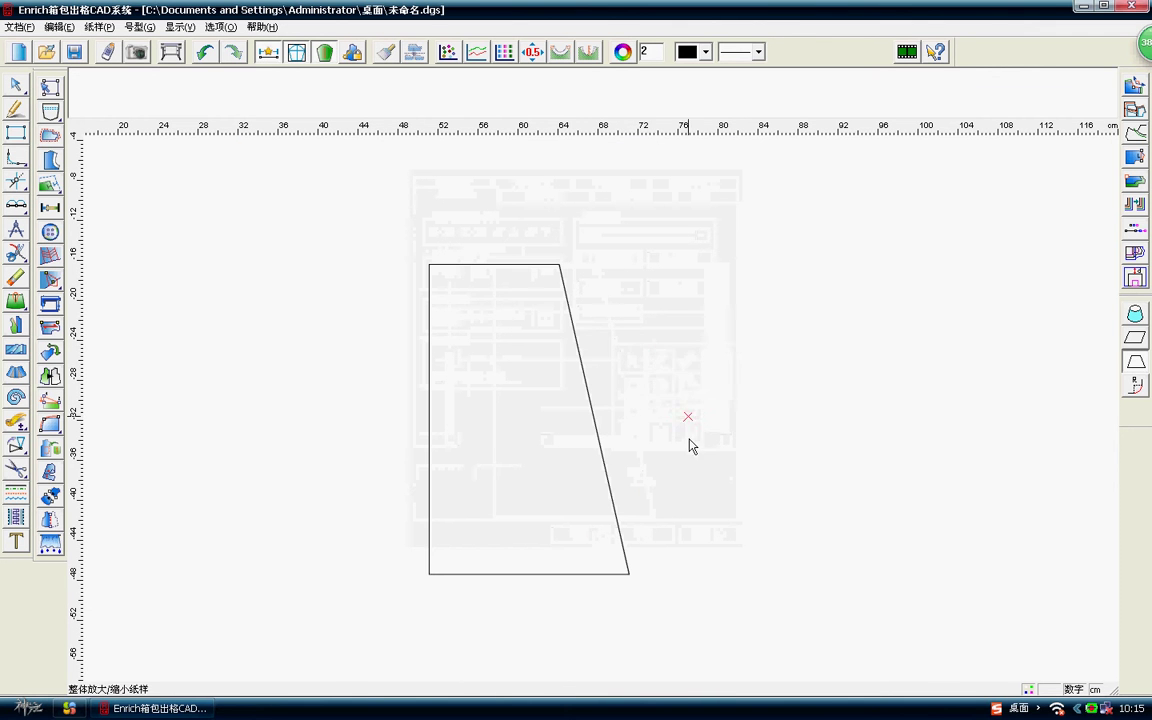
{"action": "right_click", "coordinate": [581, 274]}
{"action": "left_click", "coordinate": [654, 358]}
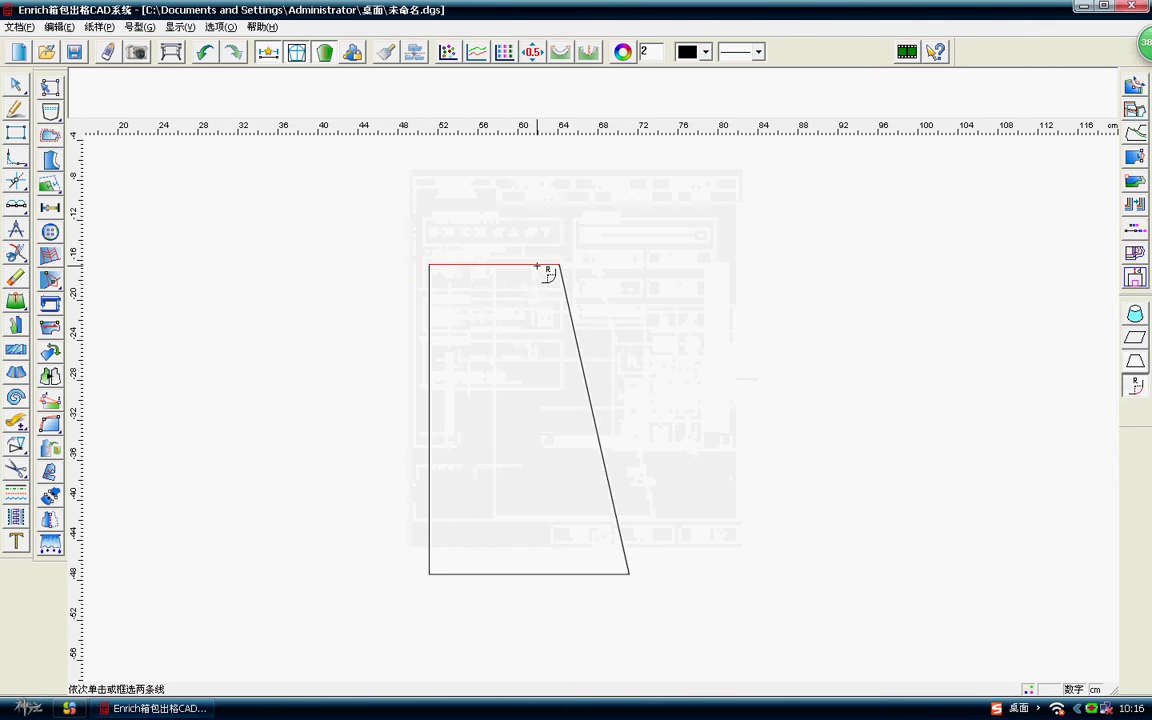
{"action": "left_click_drag", "start_coordinate": [618, 584], "coordinate": [605, 571]}
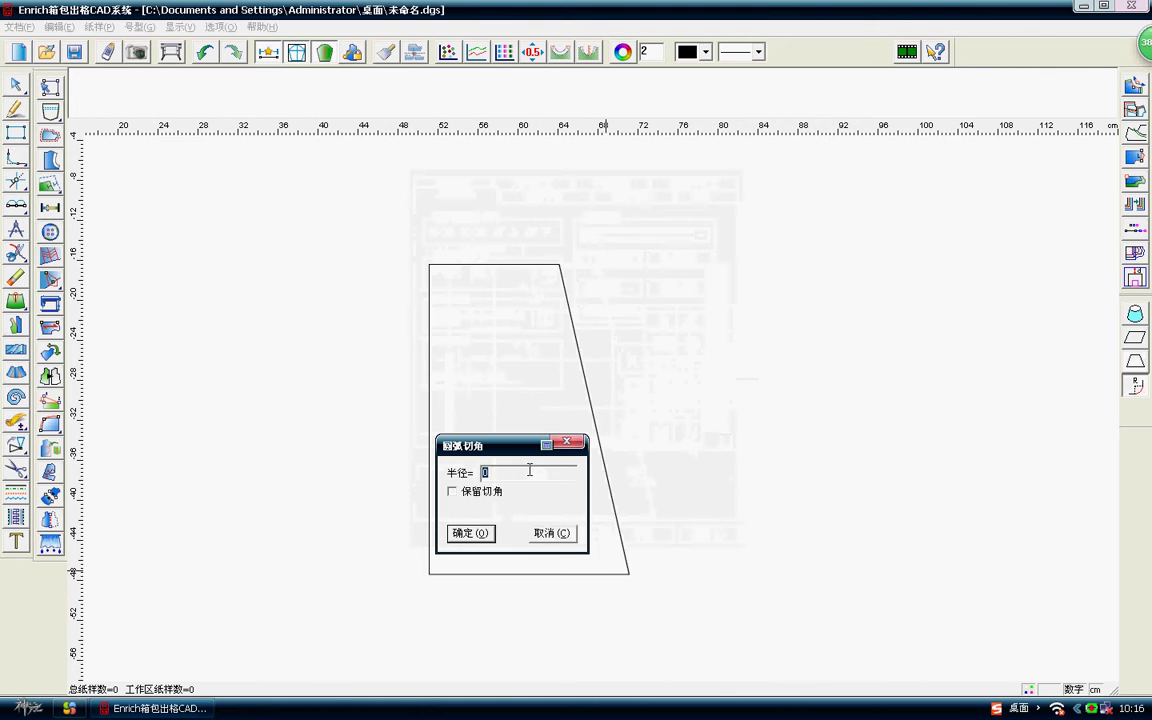
{"action": "type", "text": ".5"}
{"action": "left_click_drag", "start_coordinate": [534, 467], "coordinate": [461, 477]}
{"action": "type", "text": "5"}
{"action": "left_click", "coordinate": [477, 538]}
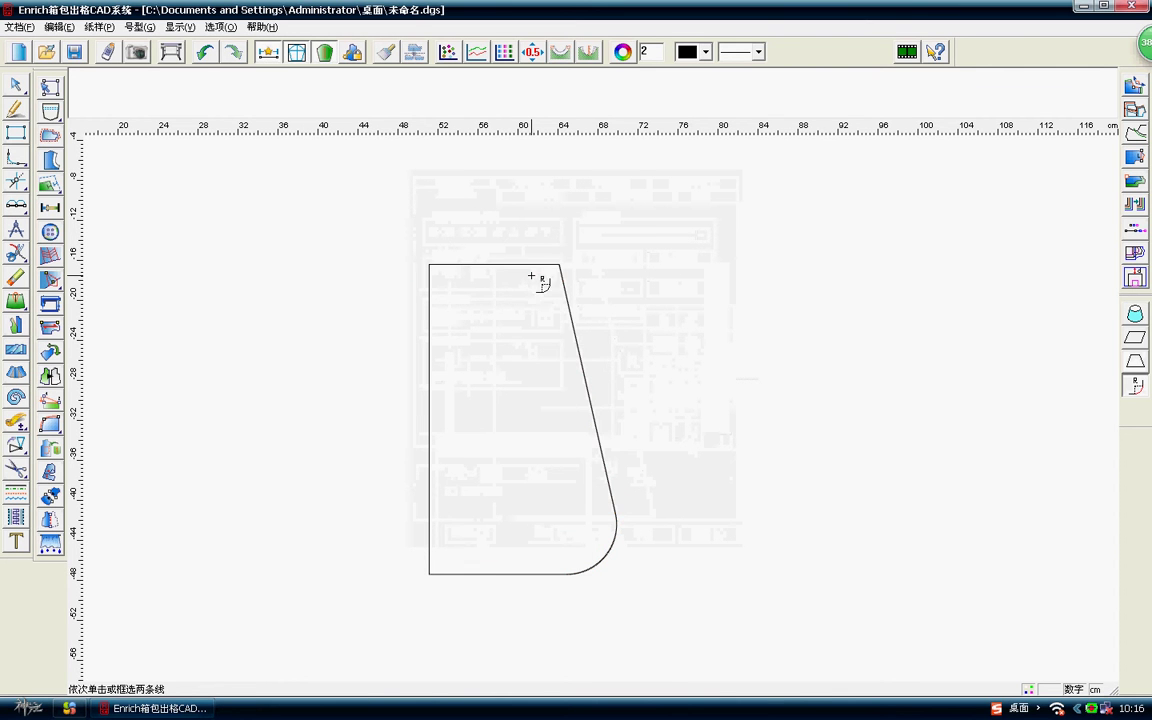
Round the corner between the top and slanted edges with radius 4.
{"action": "left_click", "coordinate": [569, 290]}
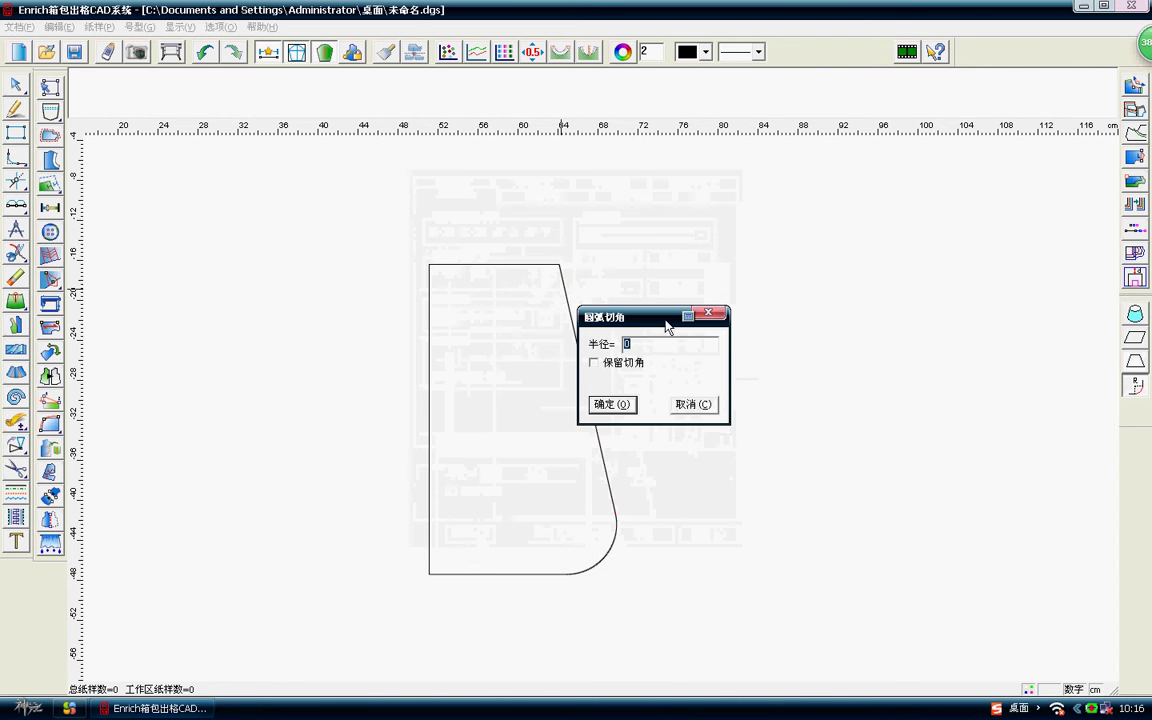
{"action": "left_click_drag", "start_coordinate": [655, 318], "coordinate": [748, 316]}
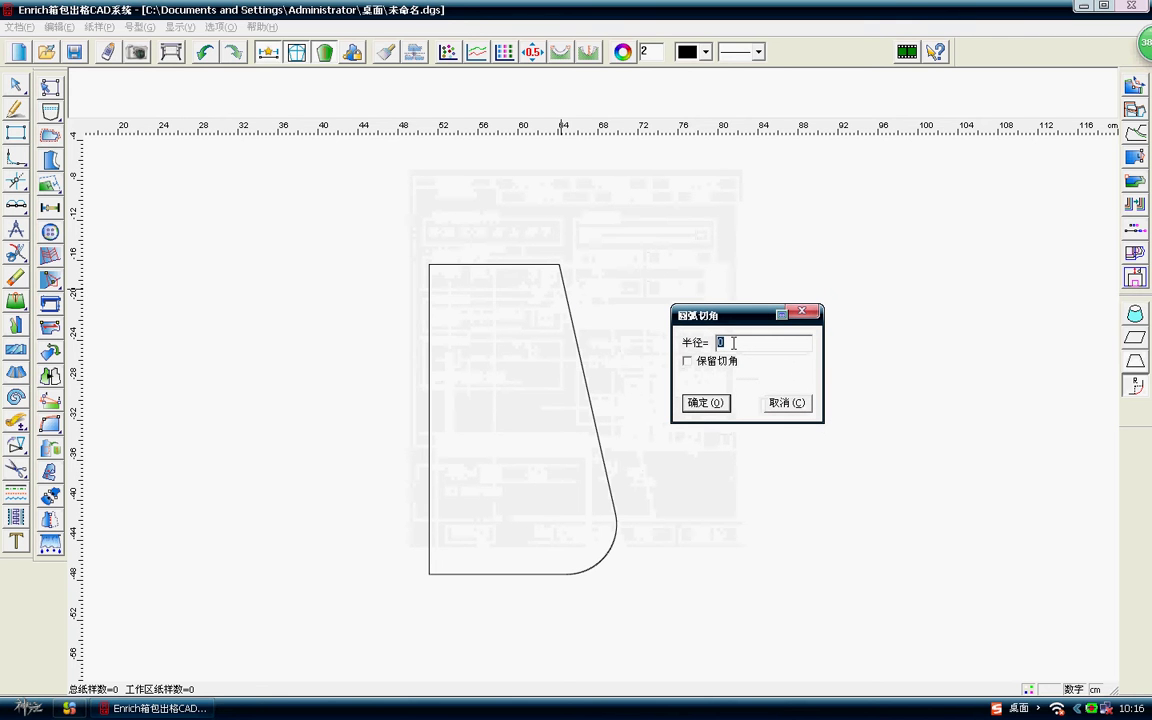
{"action": "type", "text": "3."}
{"action": "type", "text": "5"}
{"action": "double_click", "coordinate": [745, 342]}
{"action": "type", "text": "4"}
{"action": "left_click", "coordinate": [707, 403]}
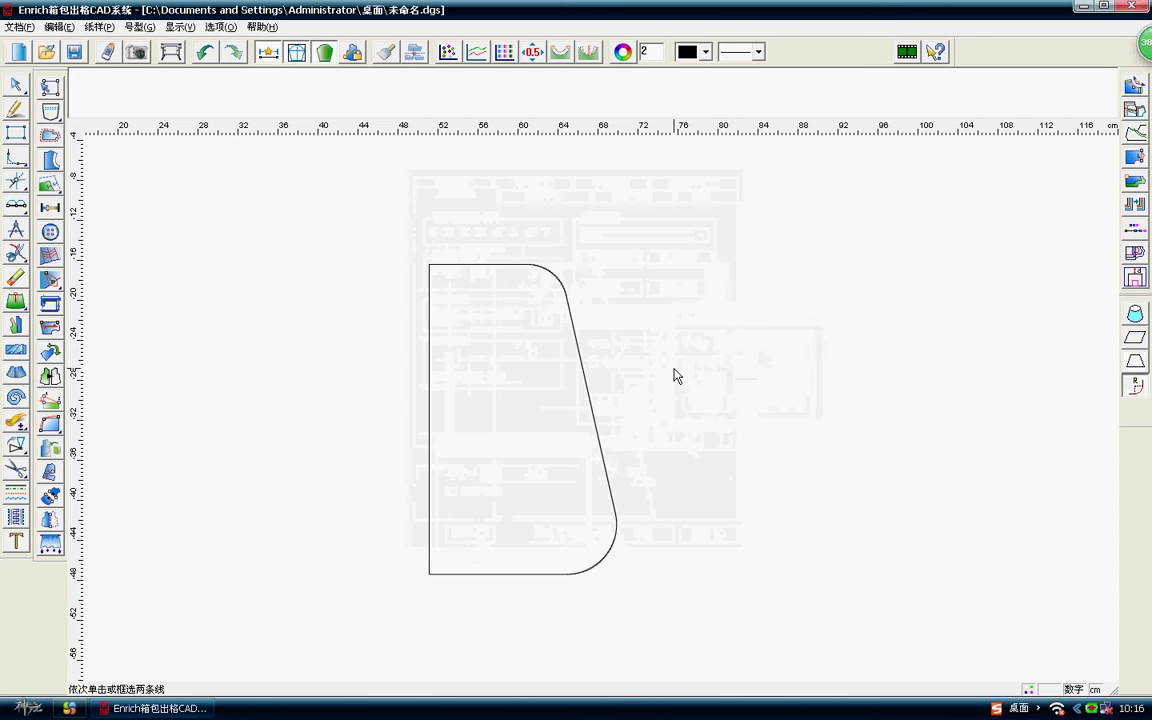
Mirror-copy the right half across a vertical axis through the top-left corner.
{"action": "right_click", "coordinate": [625, 278]}
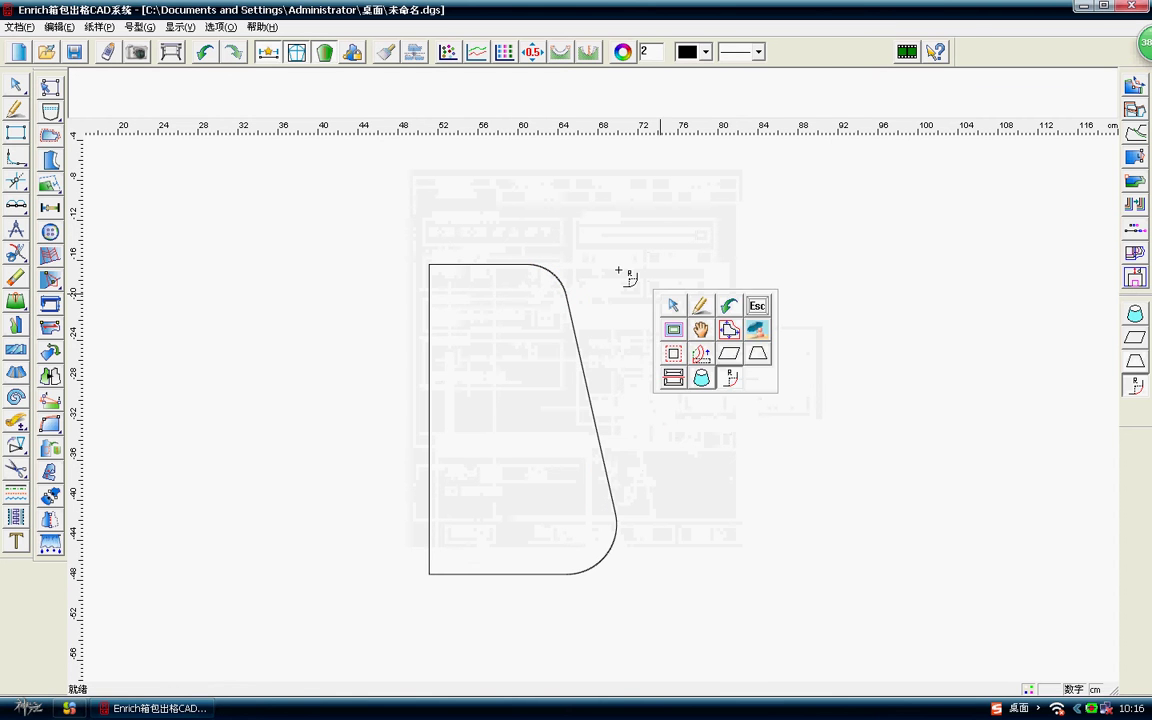
{"action": "key", "text": "Escape"}
{"action": "scroll", "coordinate": [540, 380], "scroll_direction": "down", "scroll_amount": 2}
{"action": "right_click", "coordinate": [372, 365]}
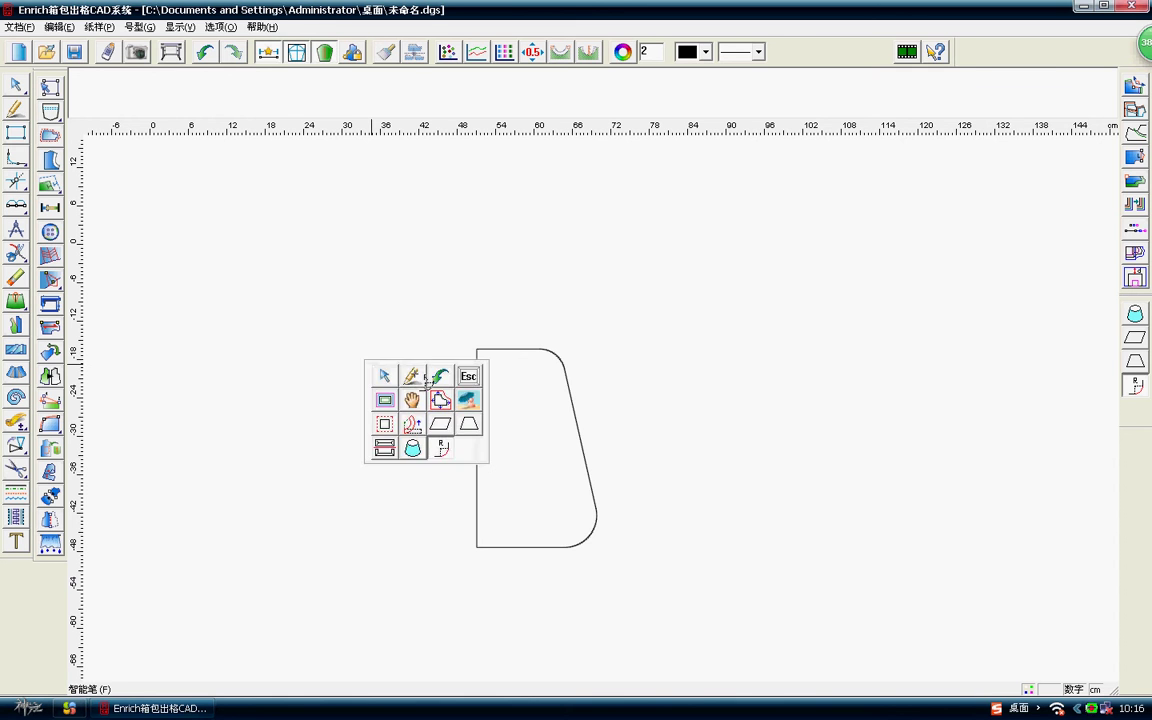
{"action": "left_click", "coordinate": [410, 374]}
{"action": "right_click", "coordinate": [404, 307]}
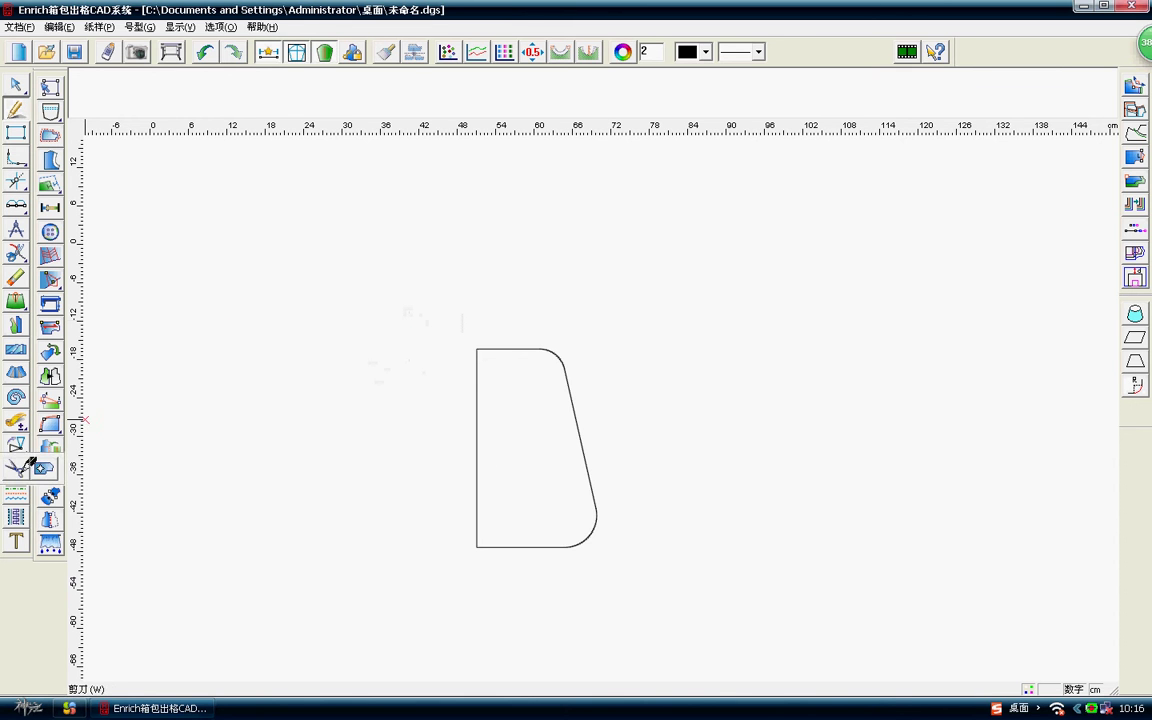
{"action": "left_click", "coordinate": [16, 444]}
{"action": "left_click", "coordinate": [103, 445]}
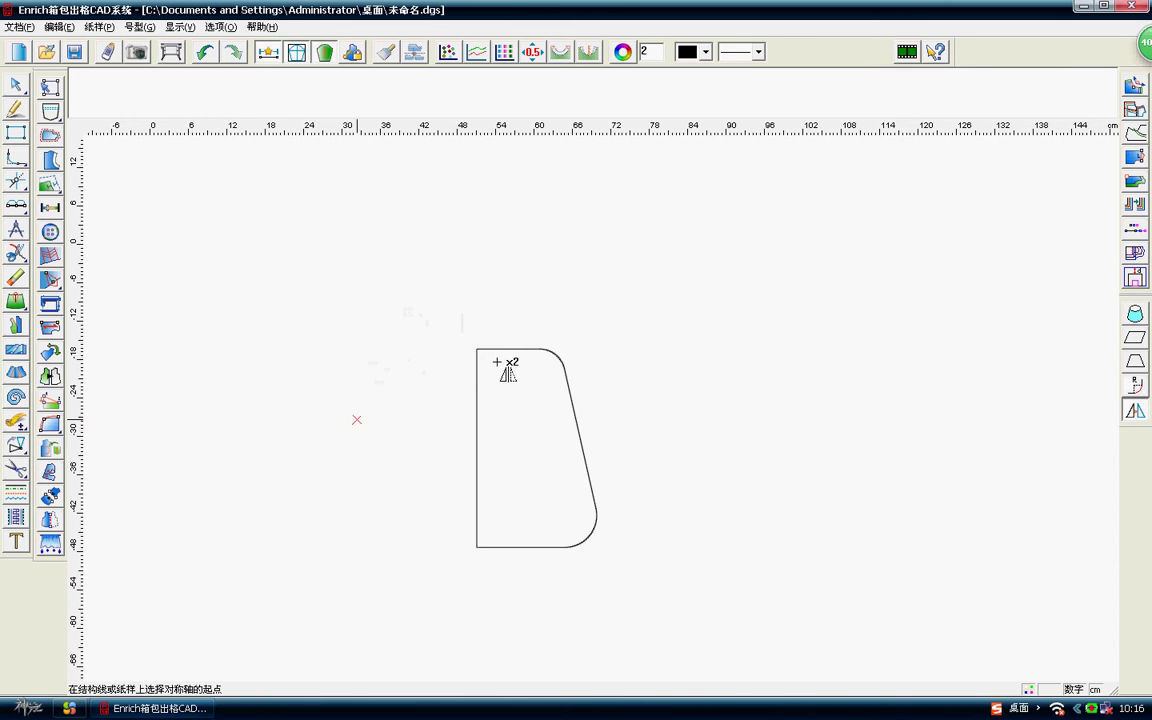
{"action": "left_click", "coordinate": [477, 349]}
{"action": "left_click", "coordinate": [477, 258]}
{"action": "left_click_drag", "start_coordinate": [523, 306], "coordinate": [602, 505]}
{"action": "right_click", "coordinate": [604, 506]}
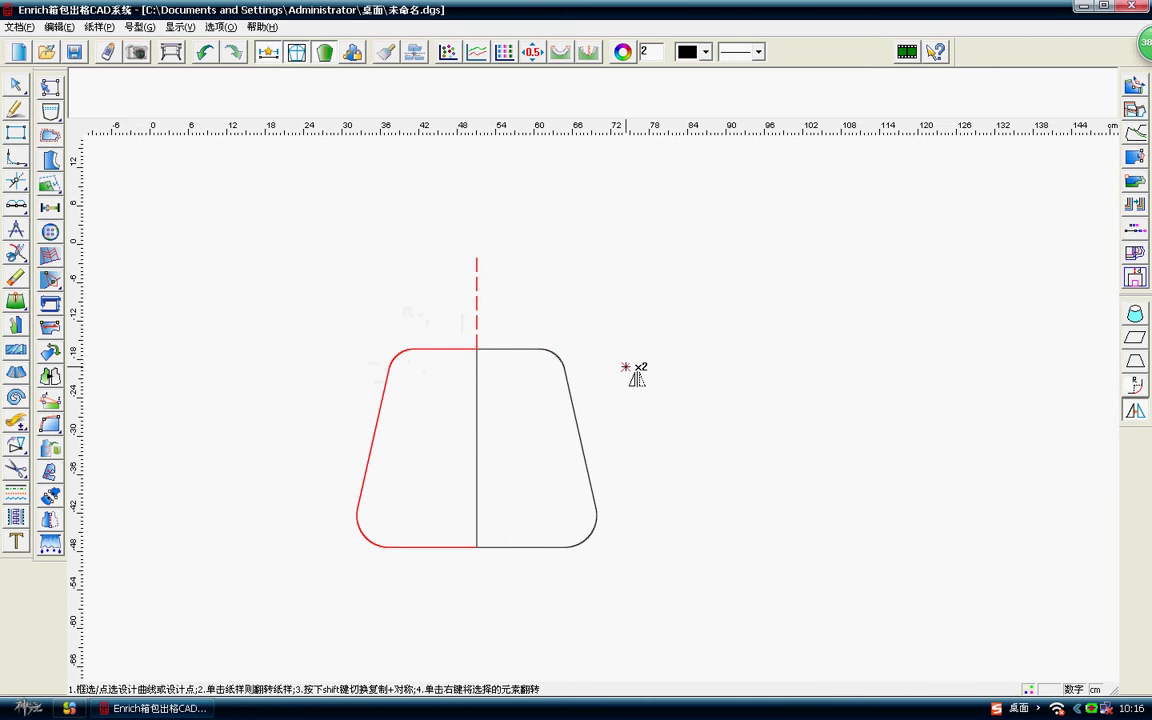
{"action": "right_click", "coordinate": [589, 283]}
Zoom out and back in to check the complete symmetric panel.
{"action": "scroll", "coordinate": [600, 409], "scroll_direction": "down", "scroll_amount": 1}
{"action": "scroll", "coordinate": [600, 409], "scroll_direction": "up", "scroll_amount": 1}
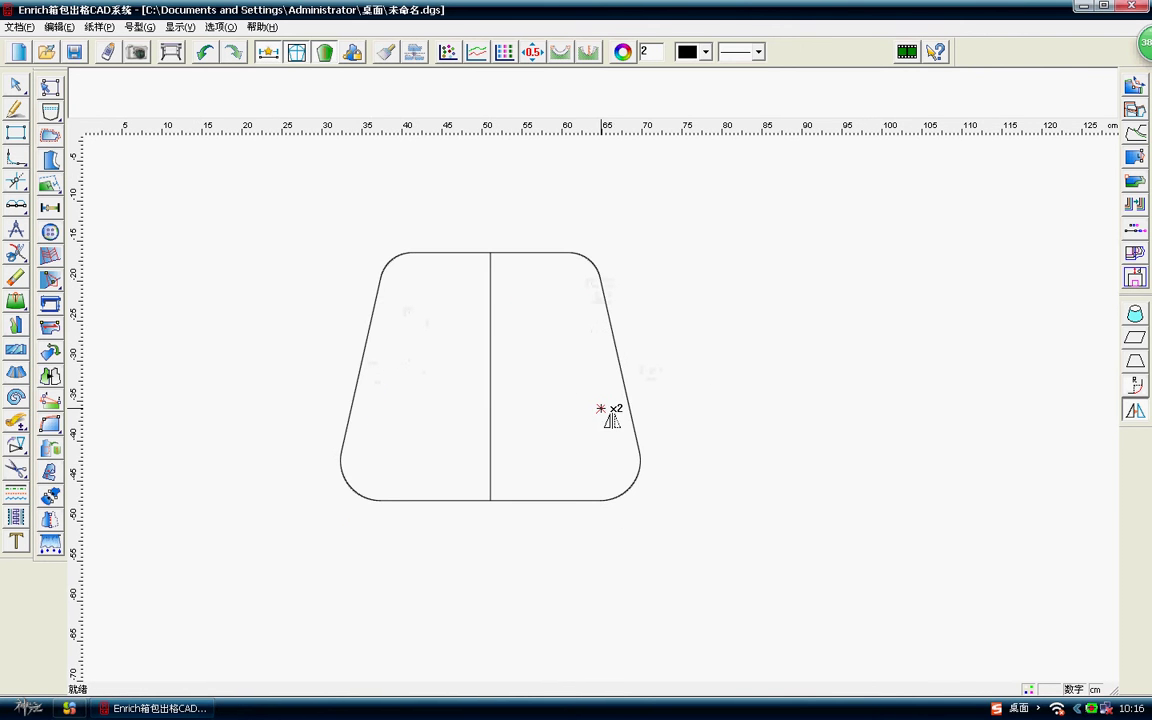
{"action": "scroll", "coordinate": [596, 420], "scroll_direction": "up", "scroll_amount": 1}
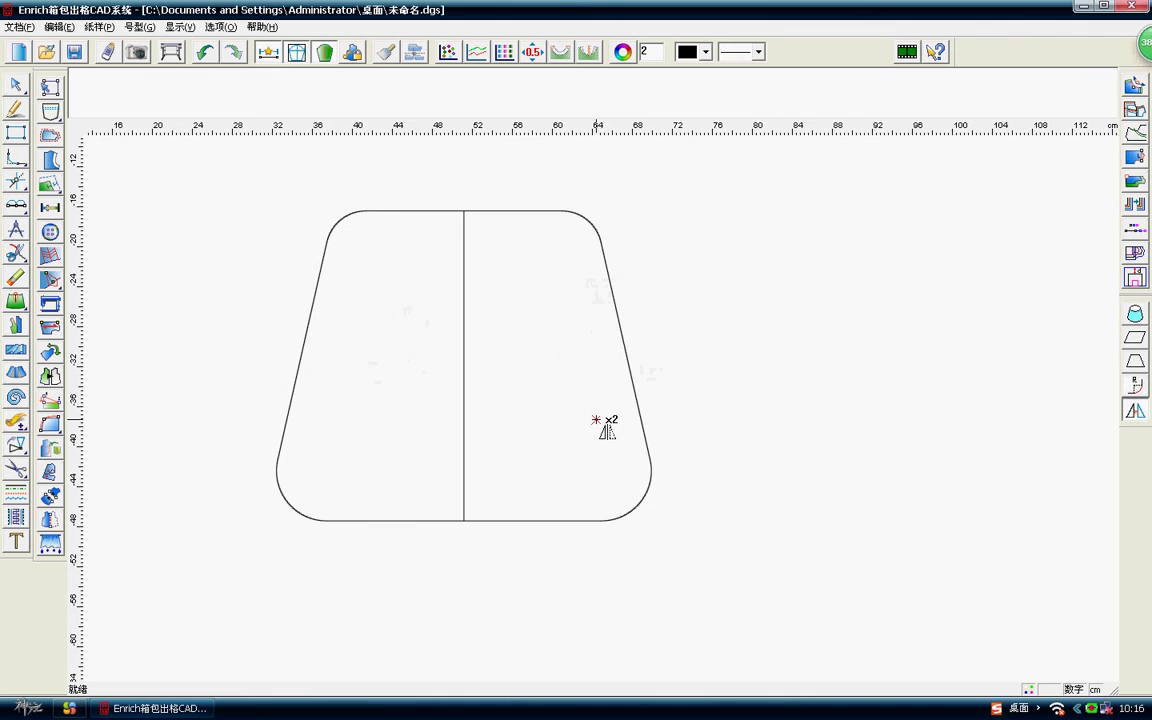
{"action": "scroll", "coordinate": [597, 437], "scroll_direction": "down", "scroll_amount": 3}
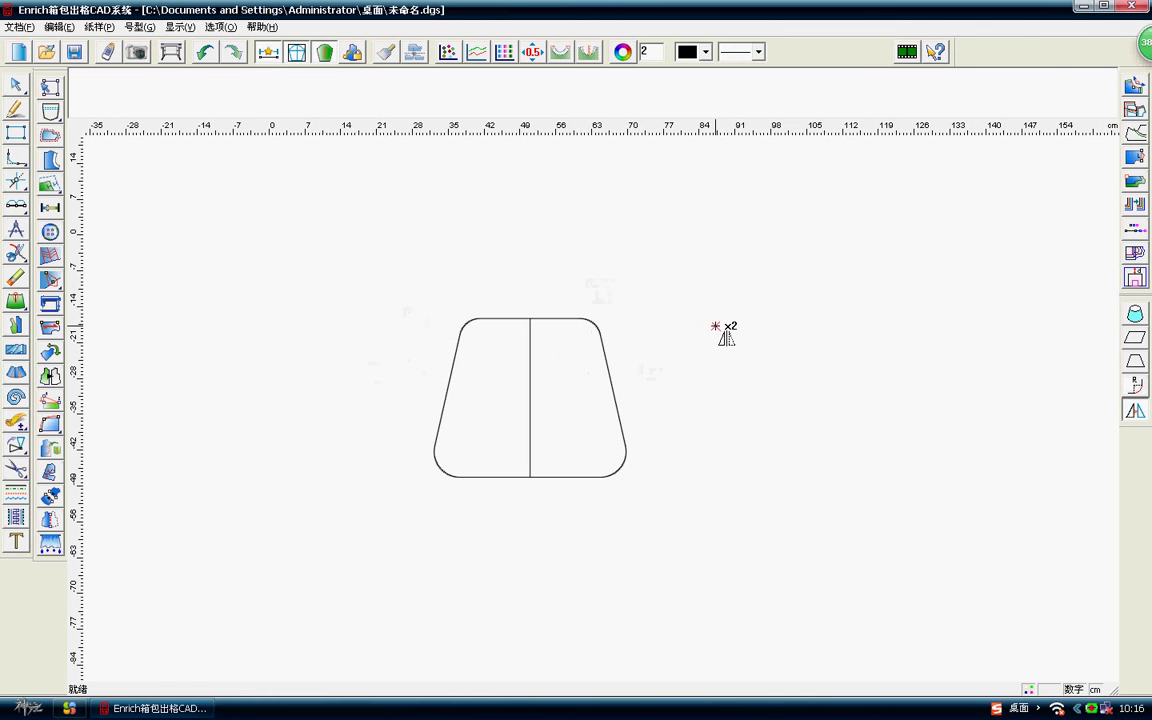
{"action": "right_click", "coordinate": [710, 302]}
{"action": "left_click", "coordinate": [630, 272]}
{"action": "right_click", "coordinate": [605, 270]}
Copy the whole panel and place the copy to the right of the original.
{"action": "left_click", "coordinate": [16, 445]}
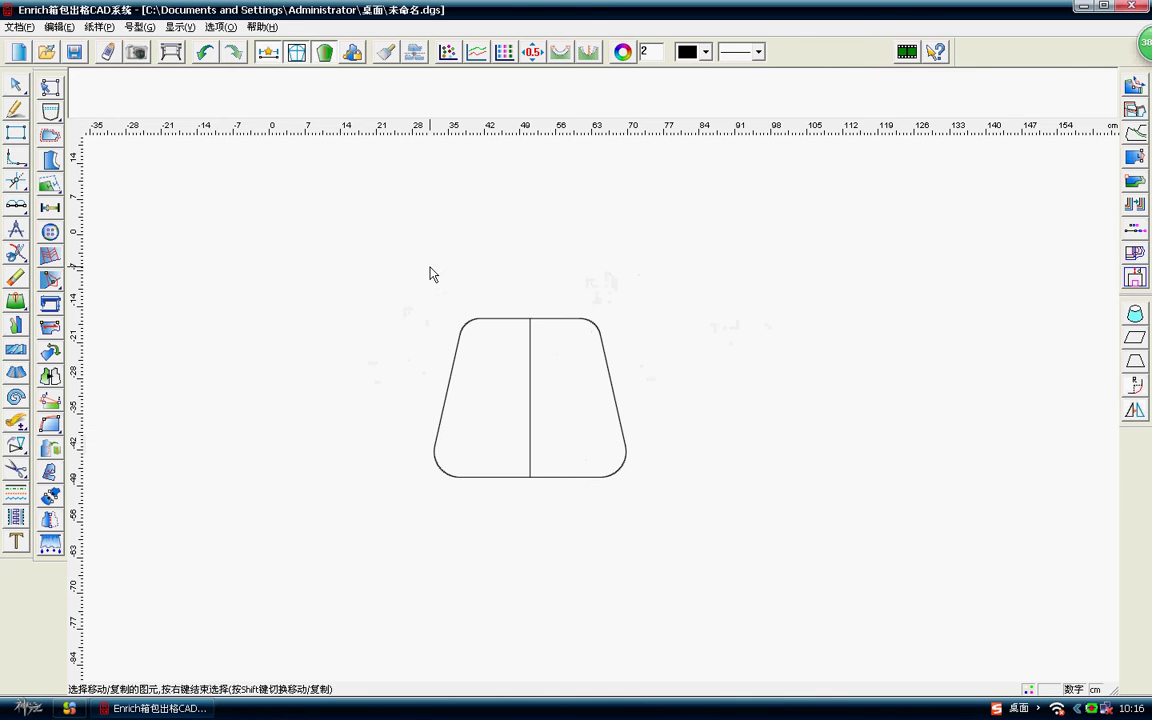
{"action": "mouse_move", "coordinate": [386, 239]}
{"action": "left_mouse_down"}
{"action": "mouse_move", "coordinate": [648, 494]}
{"action": "mouse_move", "coordinate": [640, 481]}
{"action": "left_mouse_up"}
{"action": "left_click", "coordinate": [602, 412]}
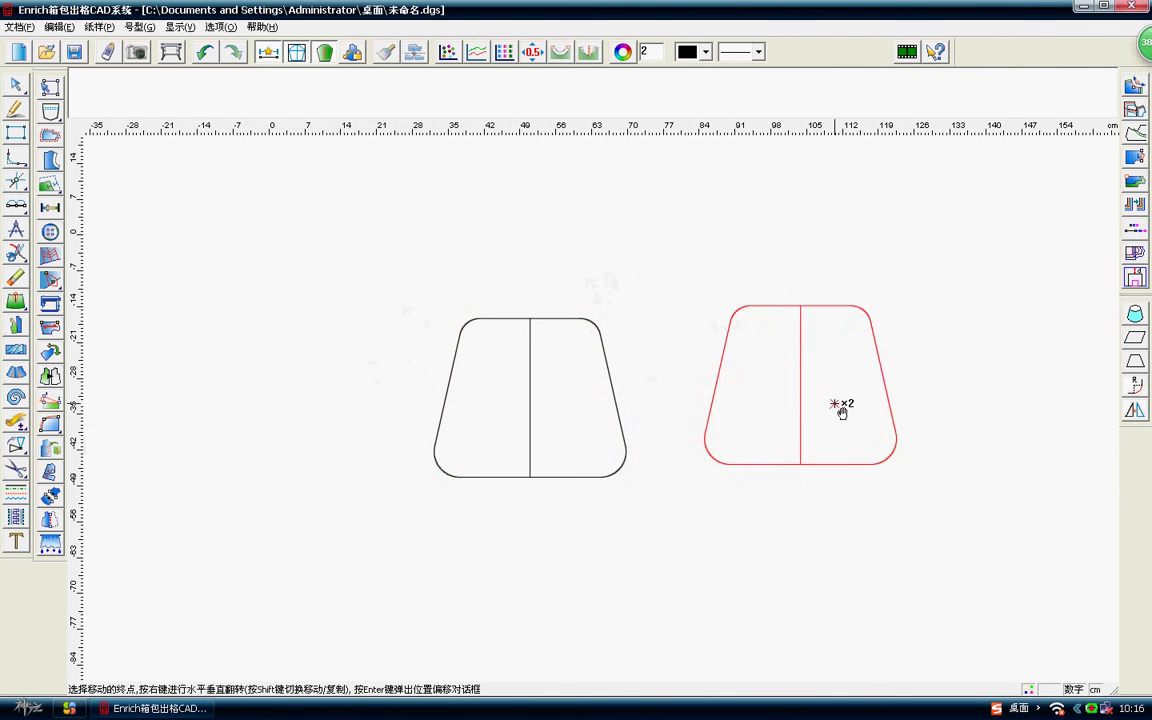
{"action": "left_click", "coordinate": [841, 335]}
Offset the copied panel's outline outward by a distance of 2 with 平行设计.
{"action": "right_click", "coordinate": [737, 243]}
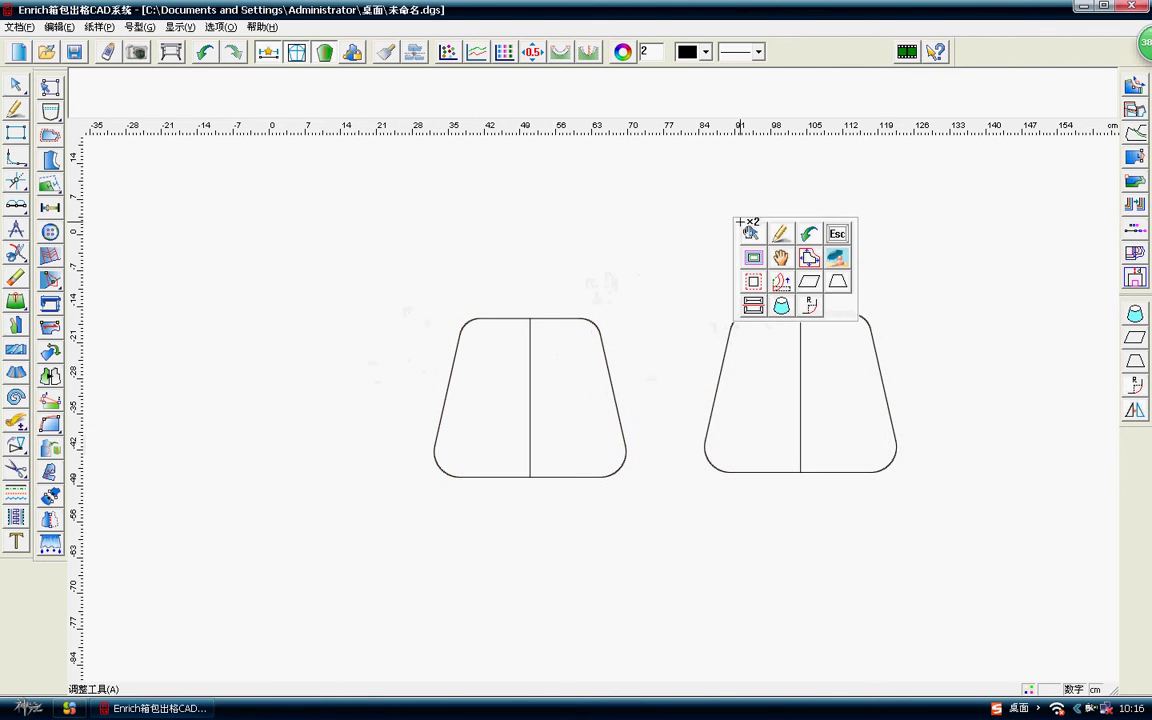
{"action": "left_click", "coordinate": [762, 285]}
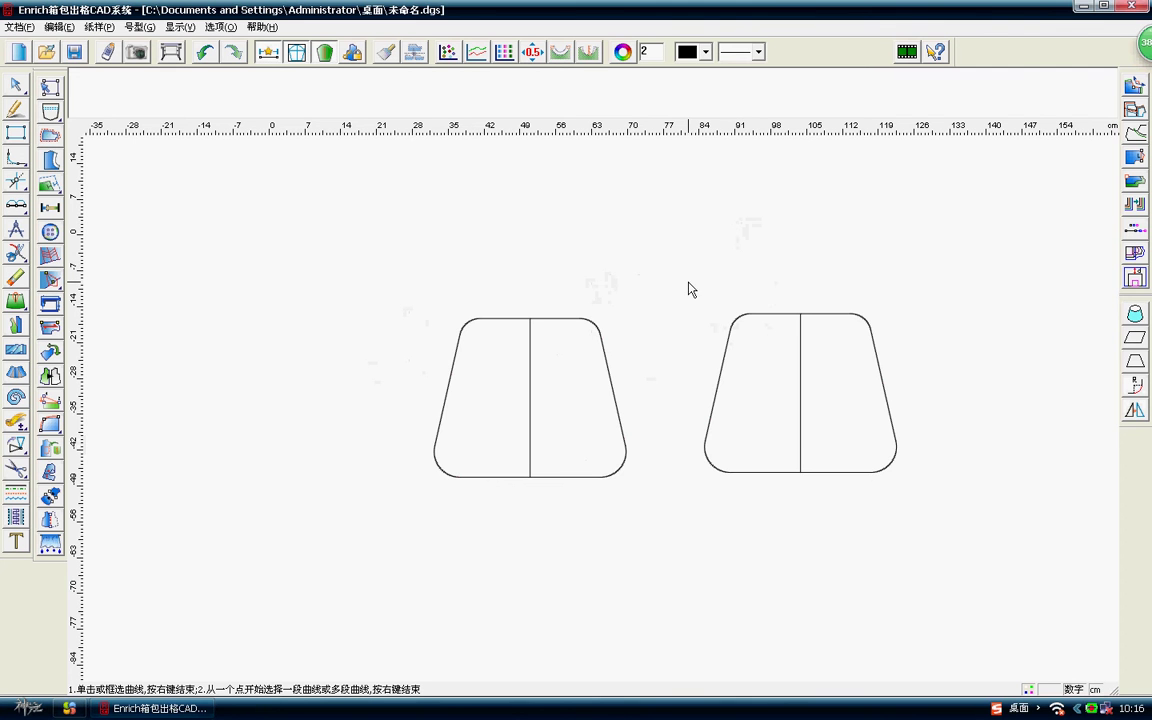
{"action": "left_click_drag", "start_coordinate": [689, 283], "coordinate": [882, 455]}
{"action": "right_click", "coordinate": [951, 319]}
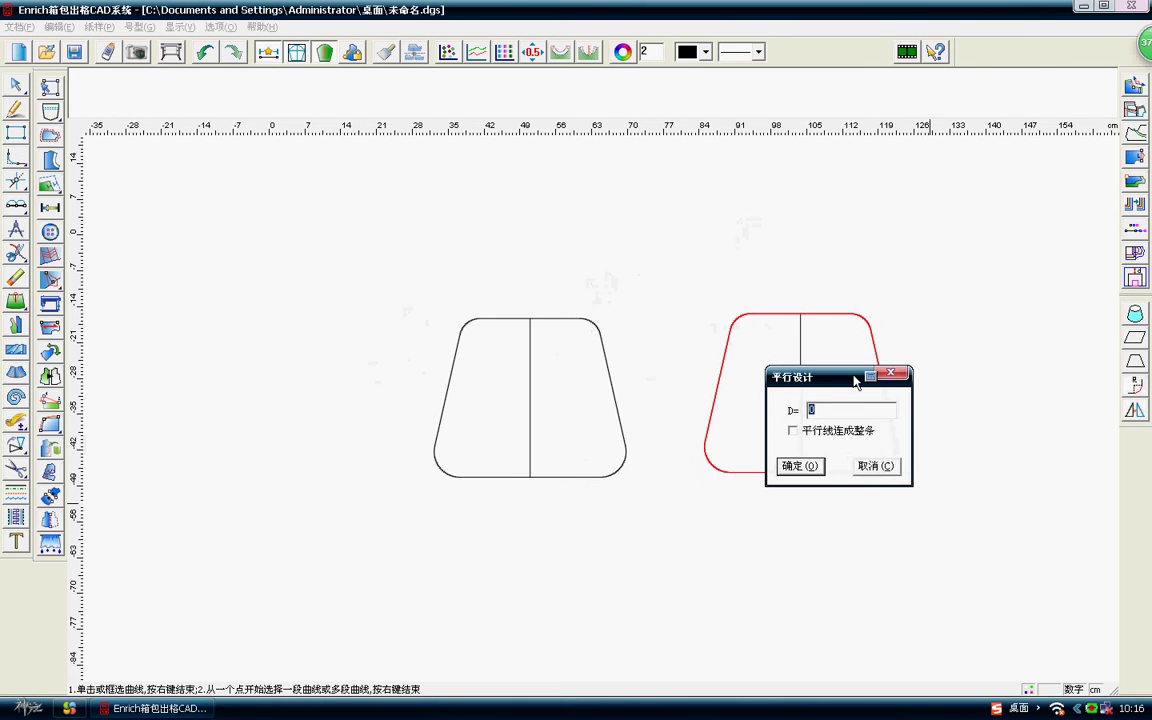
{"action": "left_click_drag", "start_coordinate": [855, 381], "coordinate": [534, 213]}
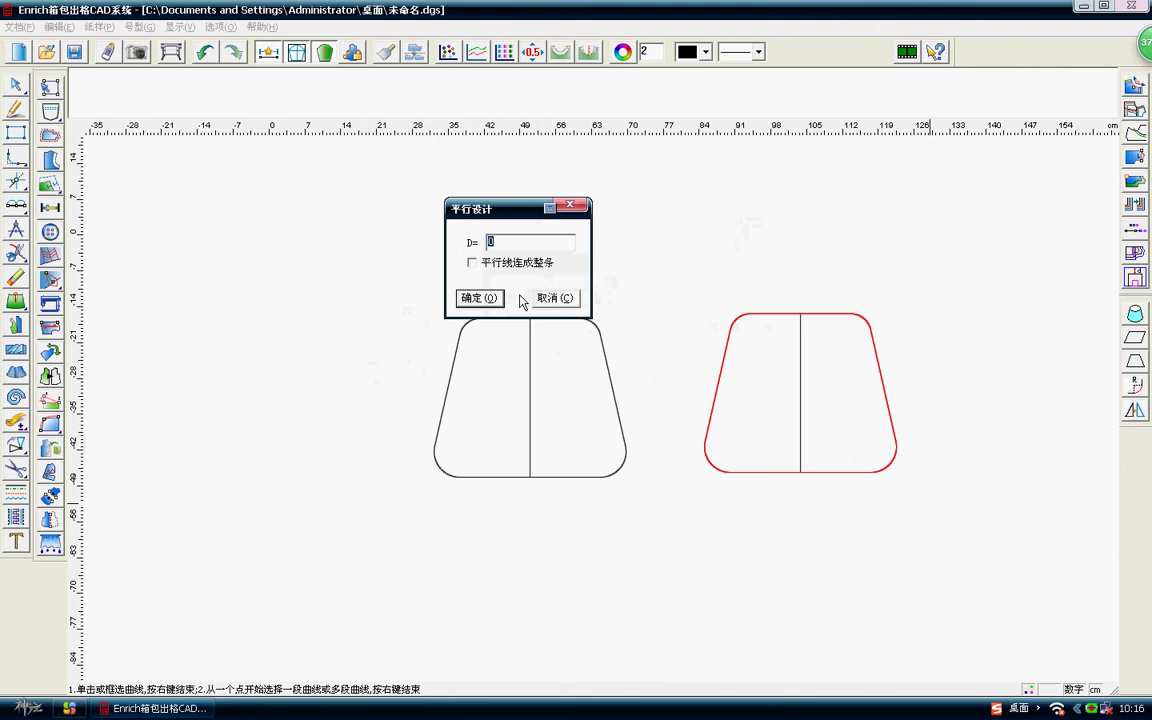
{"action": "double_click", "coordinate": [491, 242]}
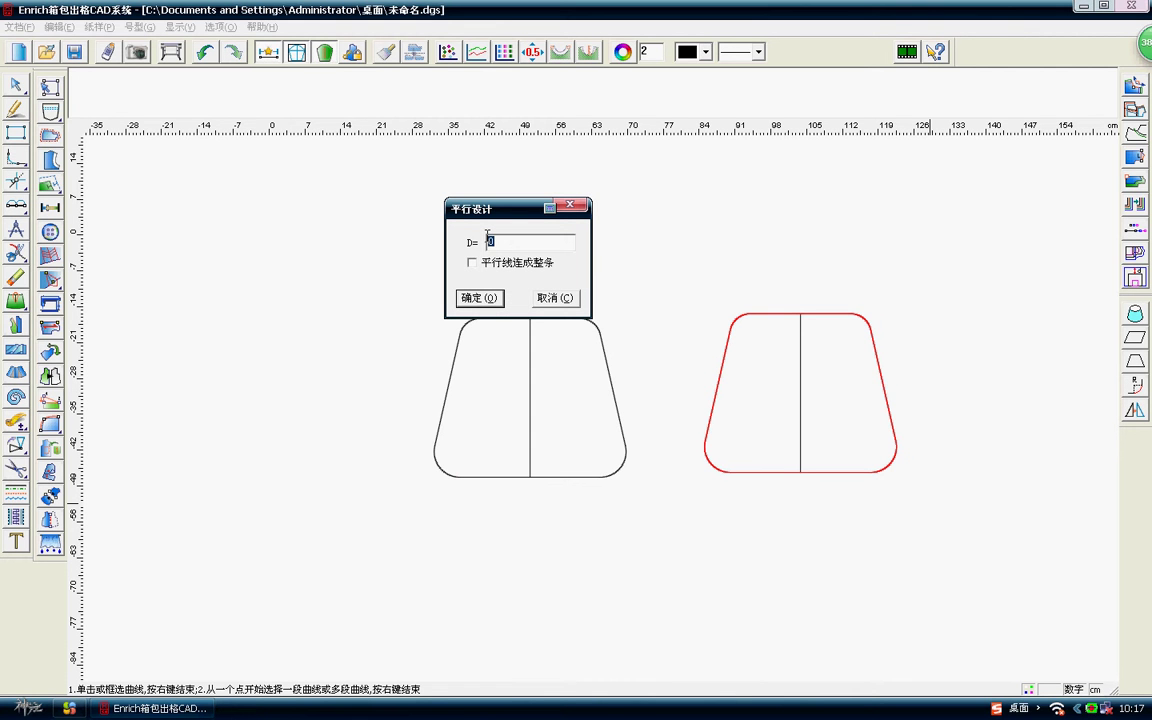
{"action": "type", "text": "2.5"}
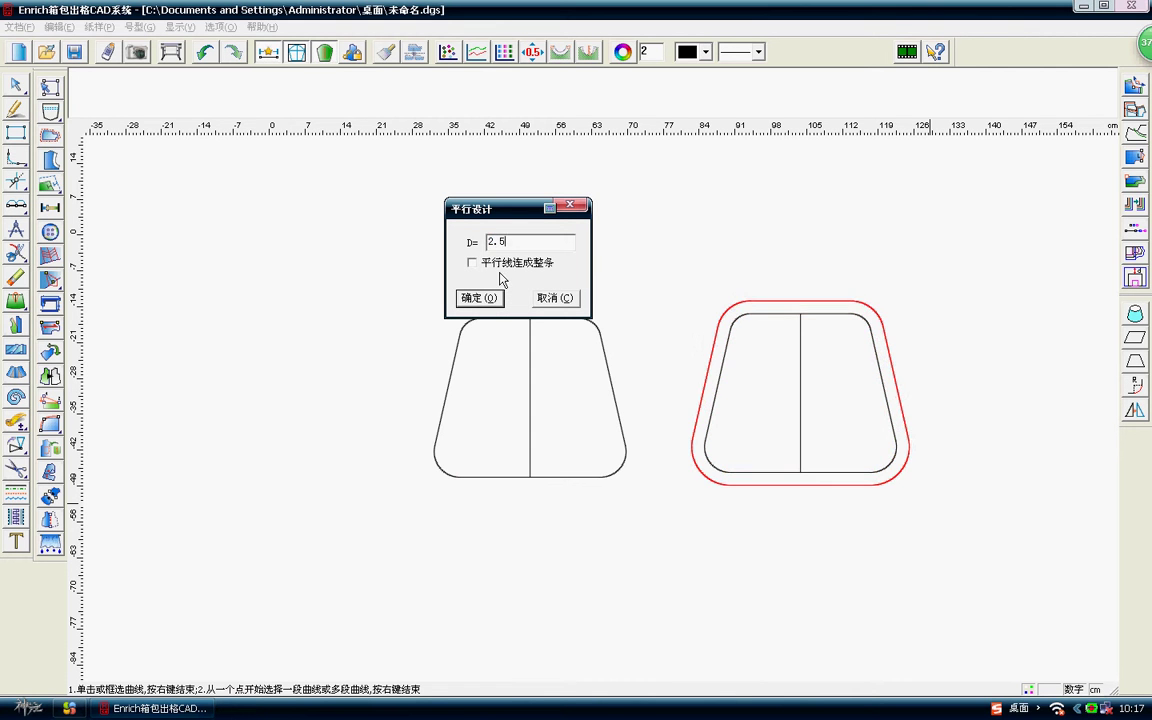
{"action": "left_click_drag", "start_coordinate": [507, 241], "coordinate": [465, 241]}
{"action": "type", "text": "2"}
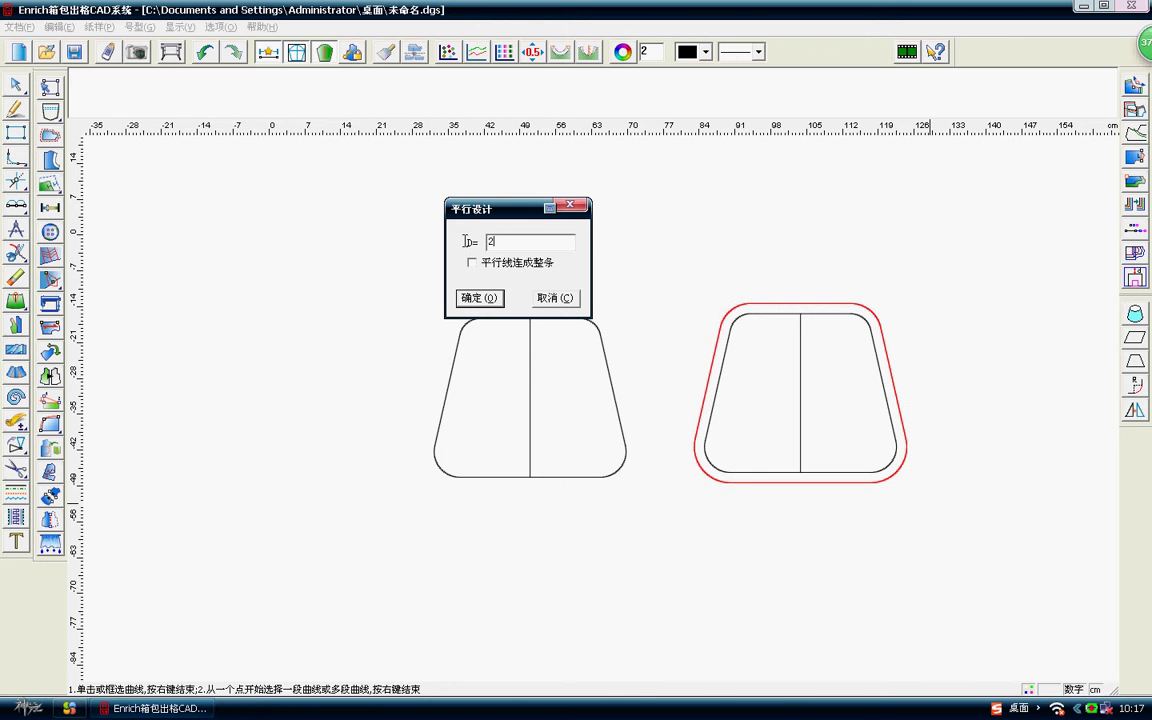
{"action": "left_click", "coordinate": [480, 298]}
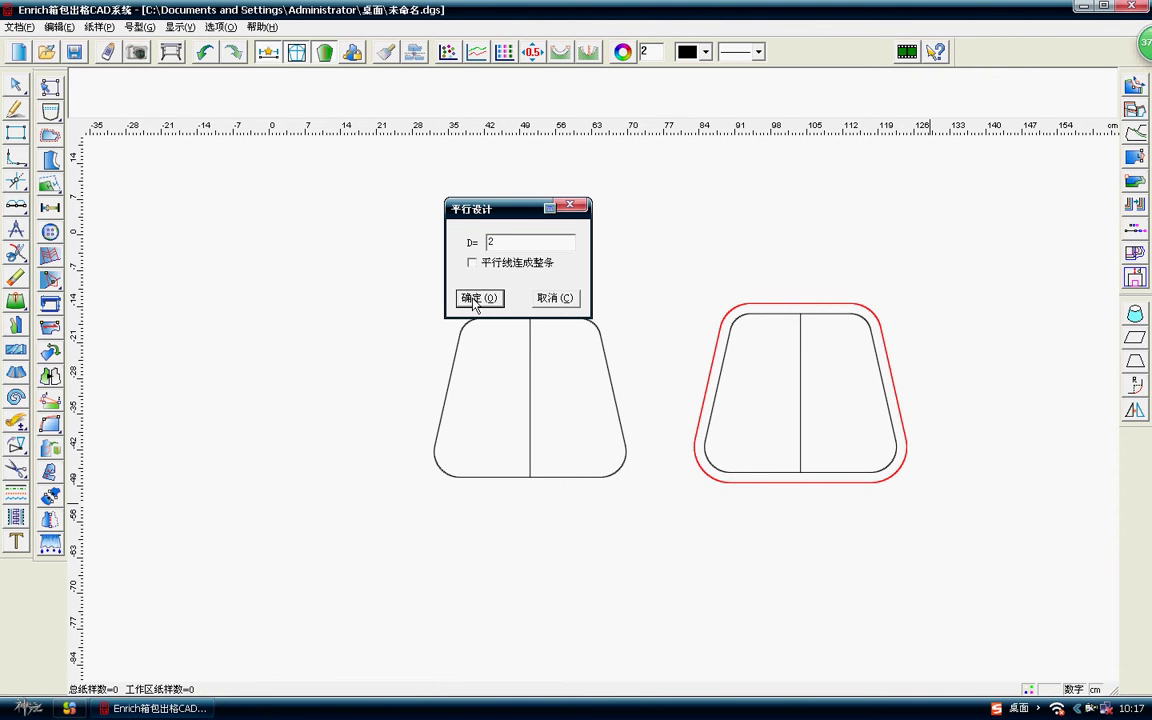
{"action": "right_click", "coordinate": [678, 217]}
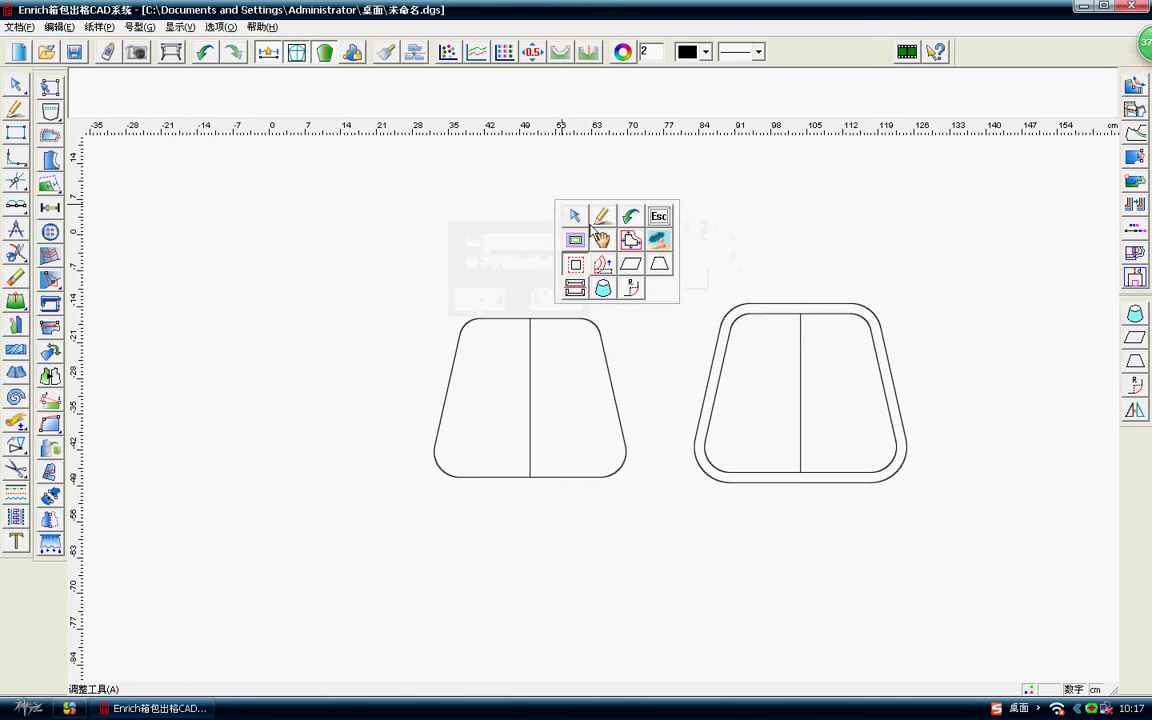
Erase the copy's inner outline segments and the centre divider in both panels.
{"action": "key", "text": "Escape"}
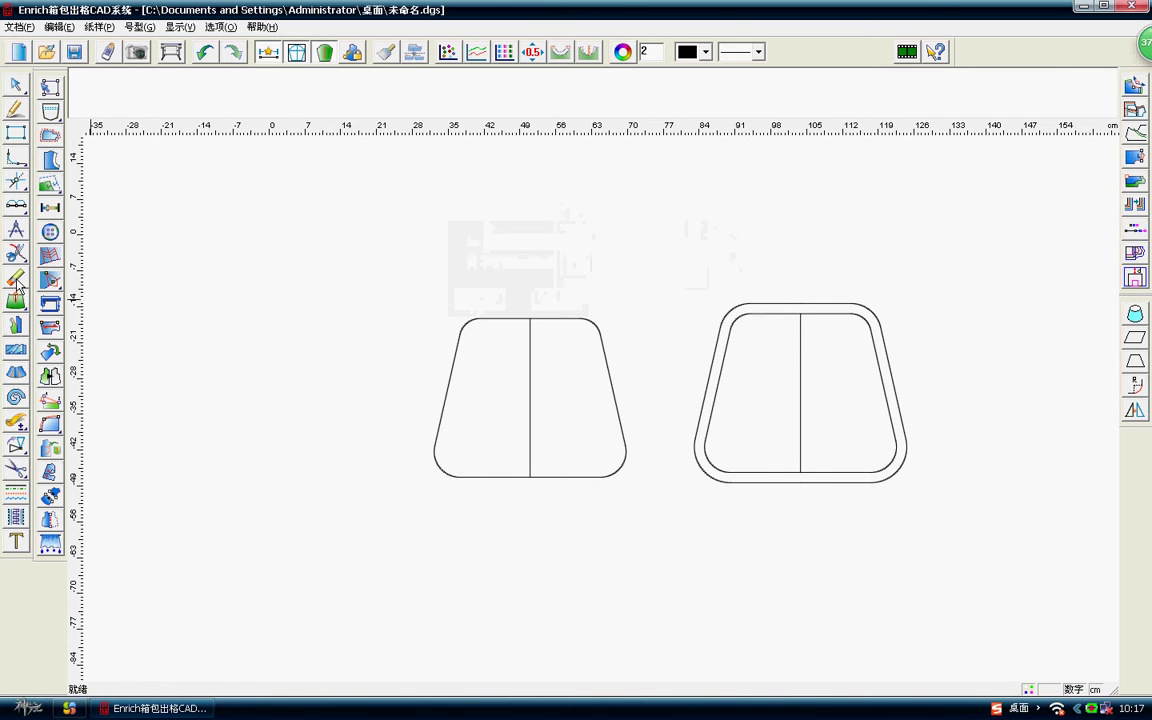
{"action": "left_click", "coordinate": [15, 277]}
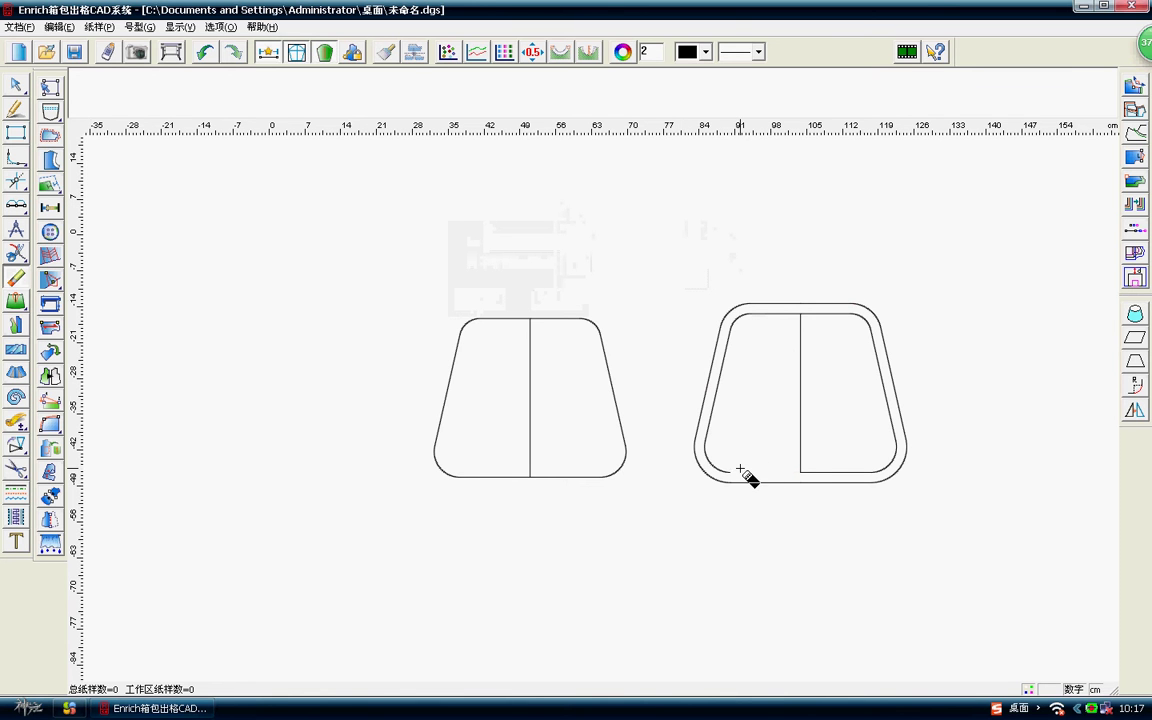
{"action": "left_click", "coordinate": [731, 326]}
{"action": "left_click_drag", "start_coordinate": [822, 328], "coordinate": [742, 316]}
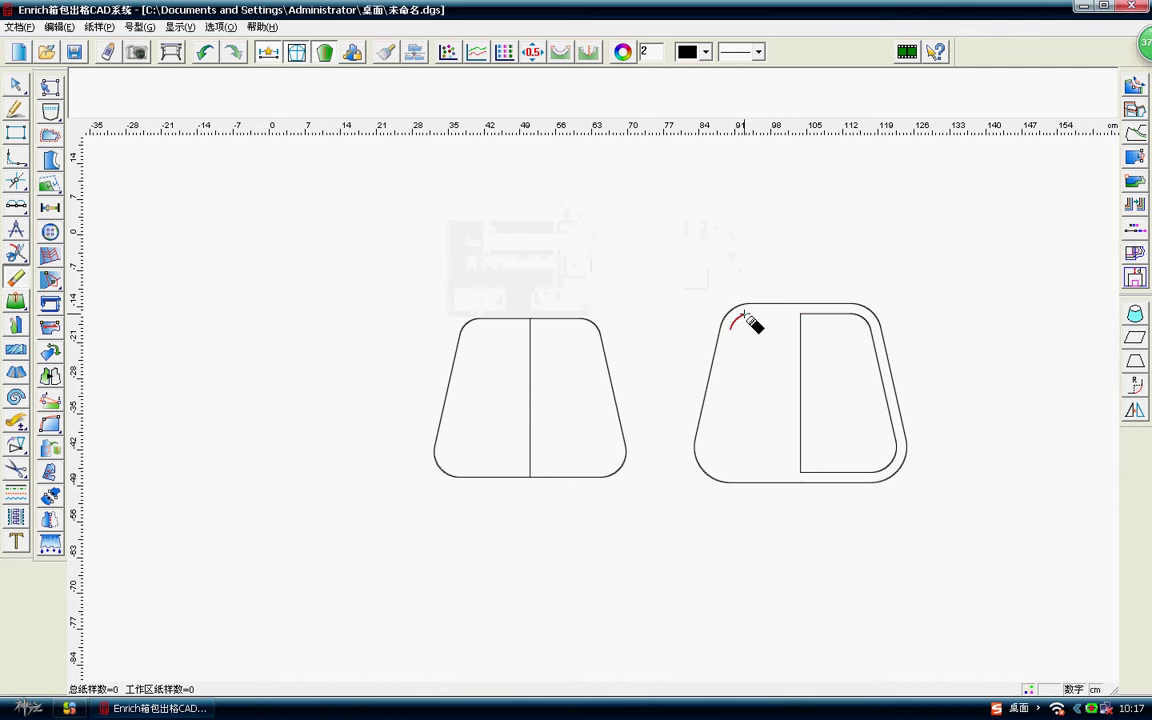
{"action": "left_click", "coordinate": [852, 320]}
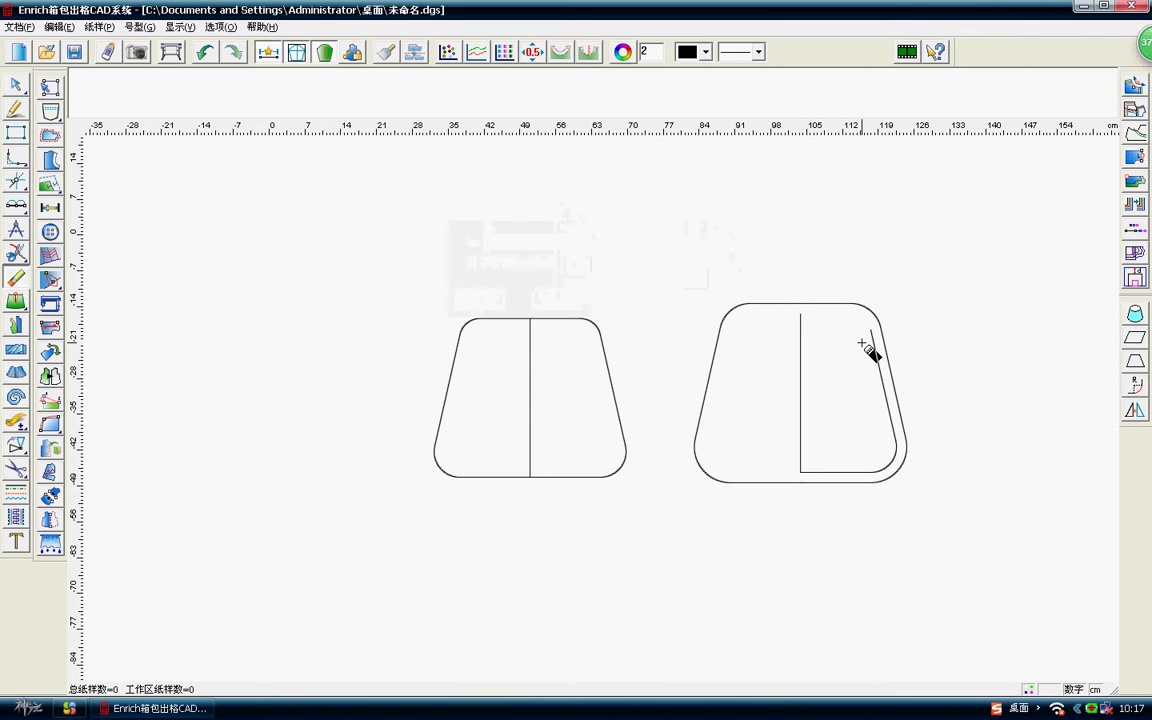
{"action": "left_click", "coordinate": [869, 357]}
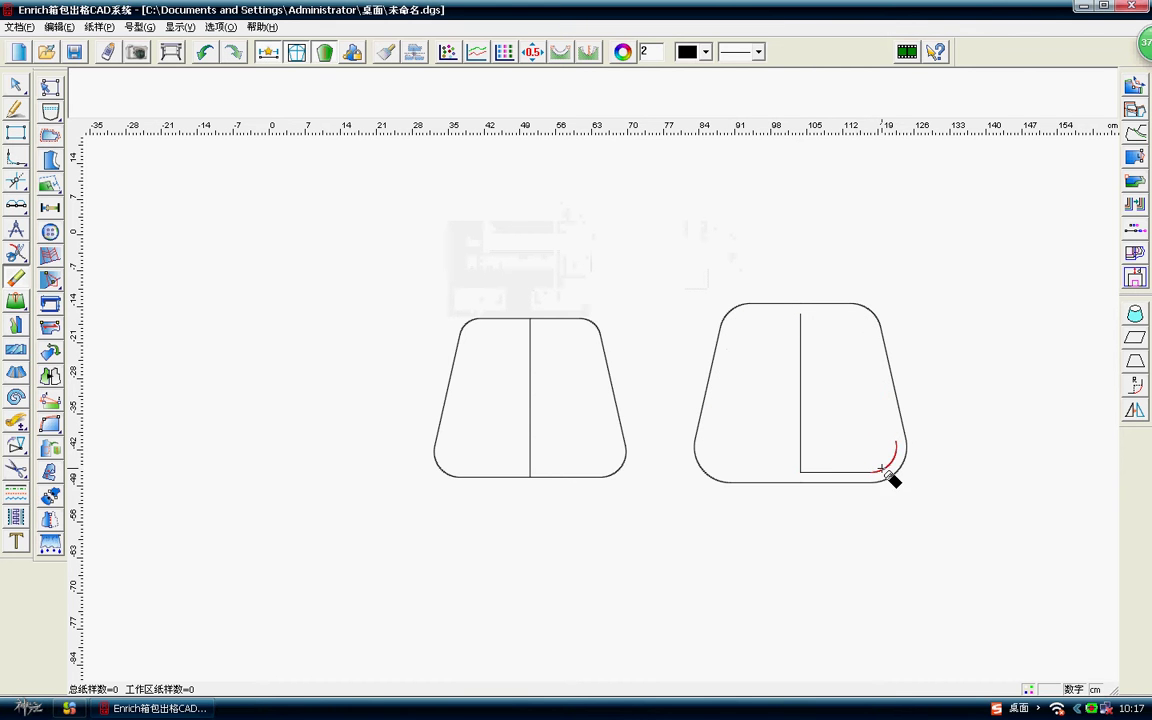
{"action": "left_click", "coordinate": [878, 461]}
{"action": "left_click", "coordinate": [868, 471]}
{"action": "left_click", "coordinate": [802, 401]}
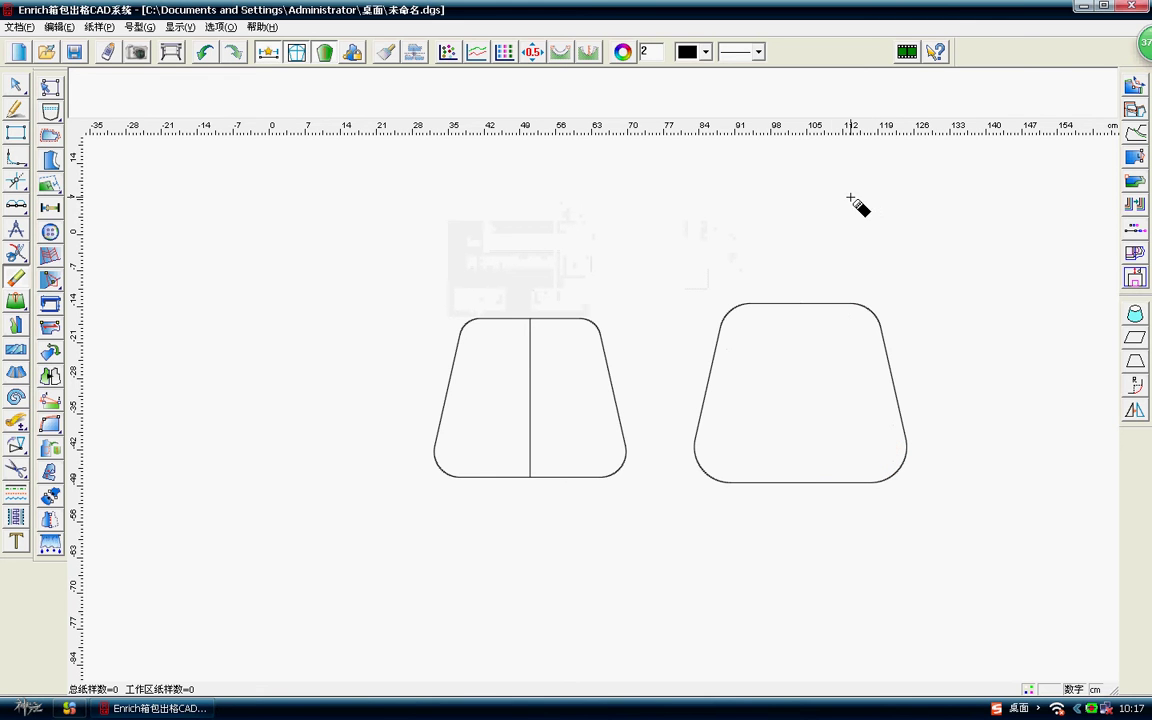
{"action": "right_click", "coordinate": [850, 197]}
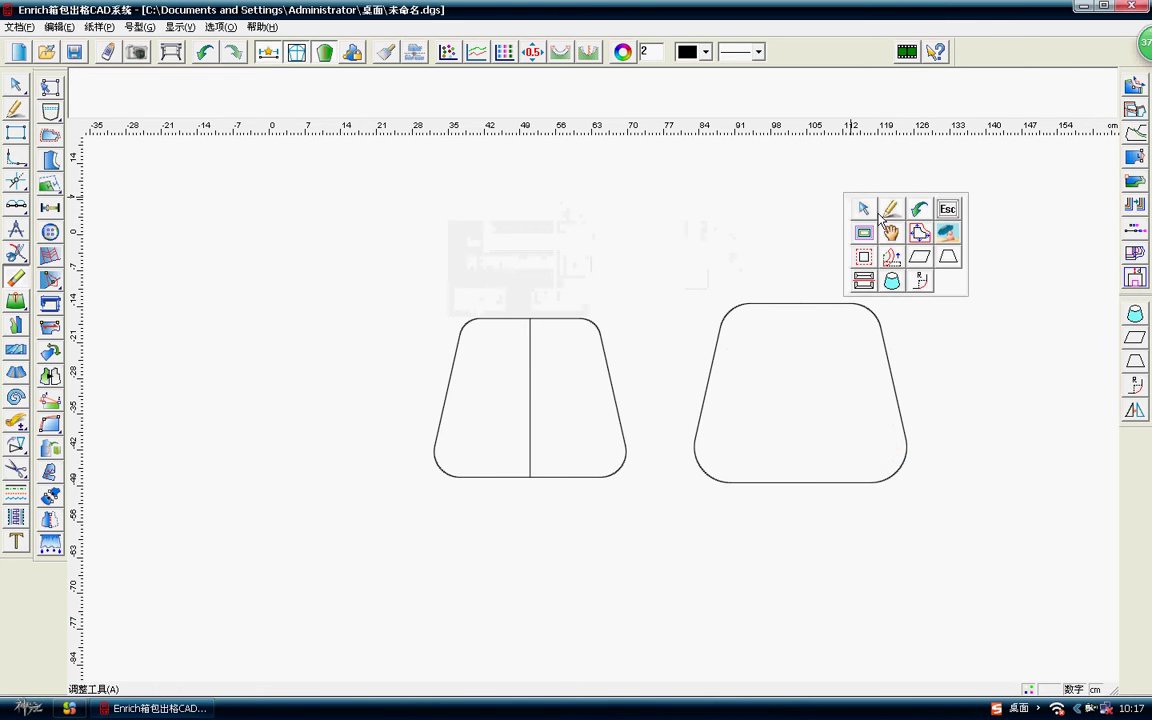
{"action": "left_click", "coordinate": [531, 364]}
Move the left panel outline into the larger outline, matching their bottom midpoints.
{"action": "right_click", "coordinate": [567, 216]}
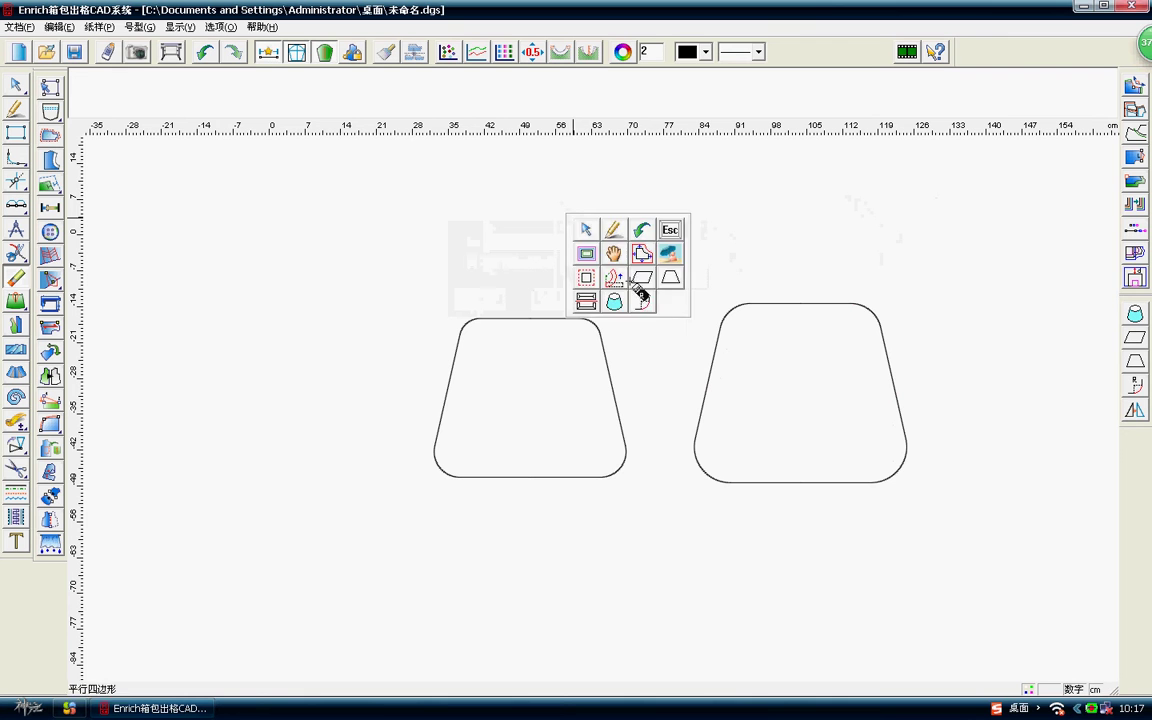
{"action": "left_click", "coordinate": [16, 445]}
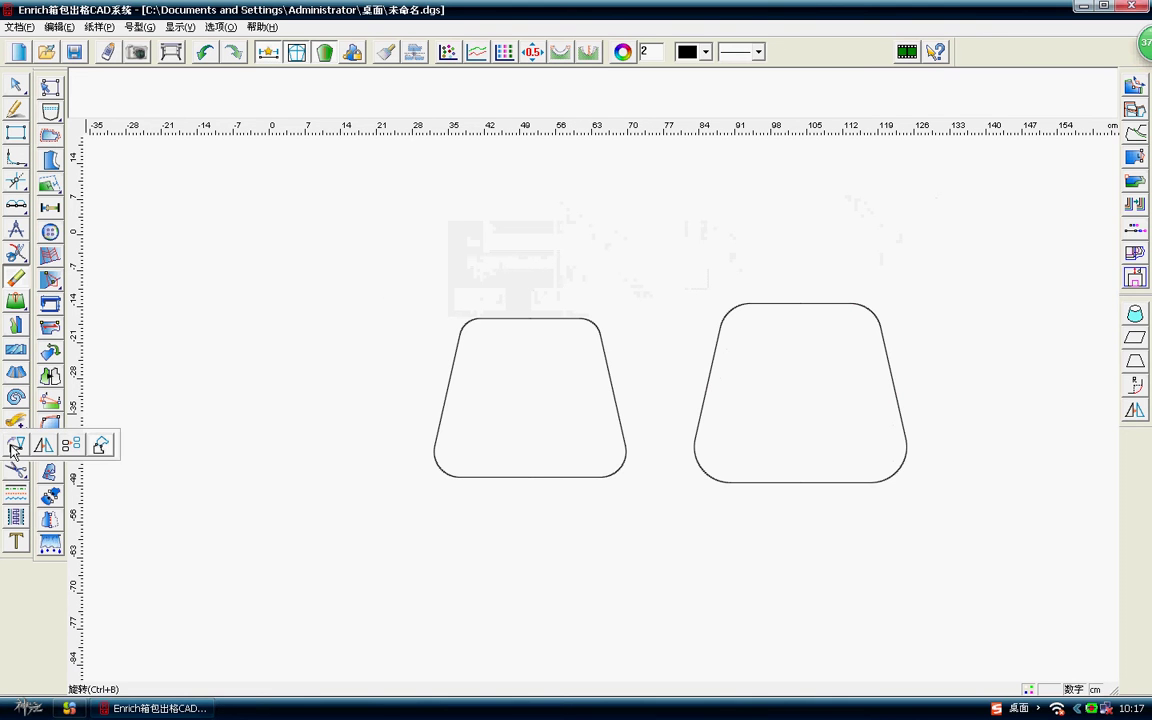
{"action": "left_click", "coordinate": [101, 445]}
{"action": "left_click_drag", "start_coordinate": [432, 265], "coordinate": [636, 510]}
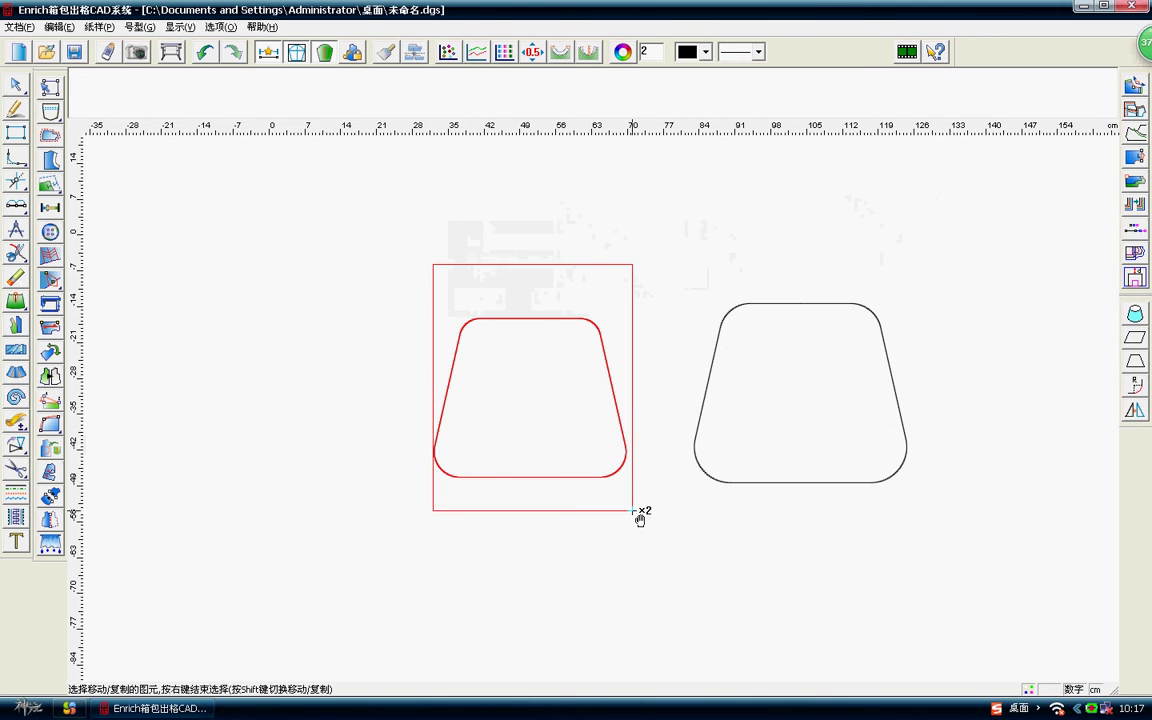
{"action": "right_click", "coordinate": [690, 300]}
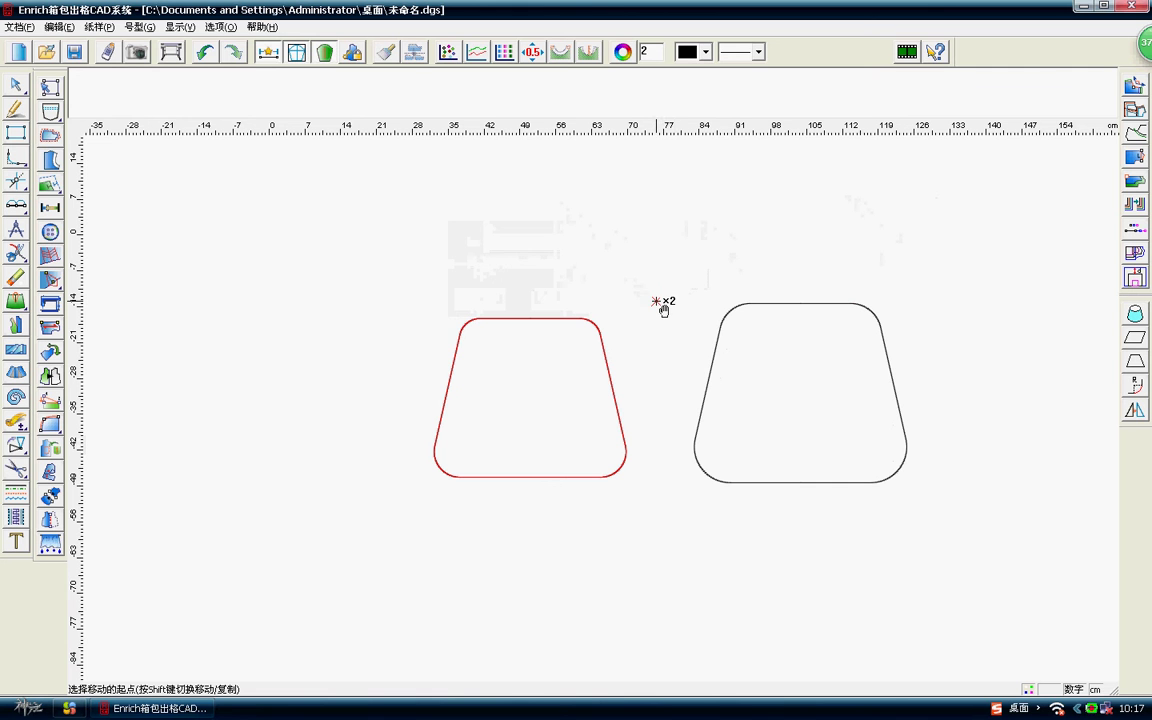
{"action": "left_click", "coordinate": [530, 477]}
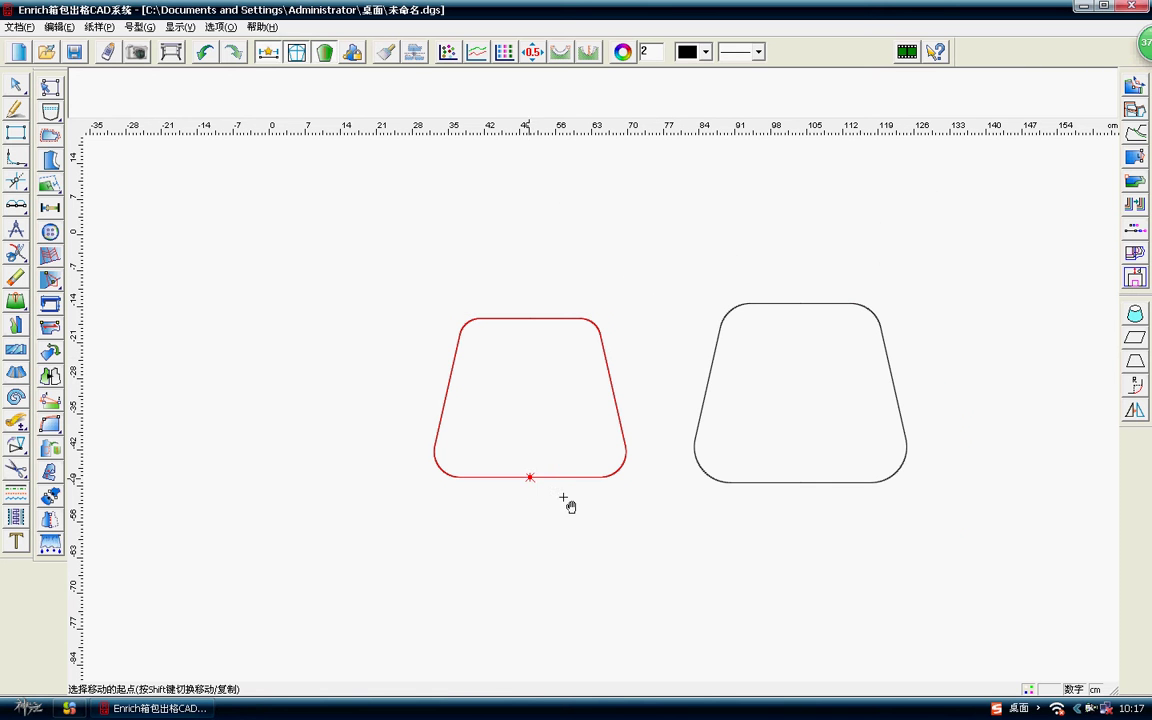
{"action": "left_click", "coordinate": [808, 486]}
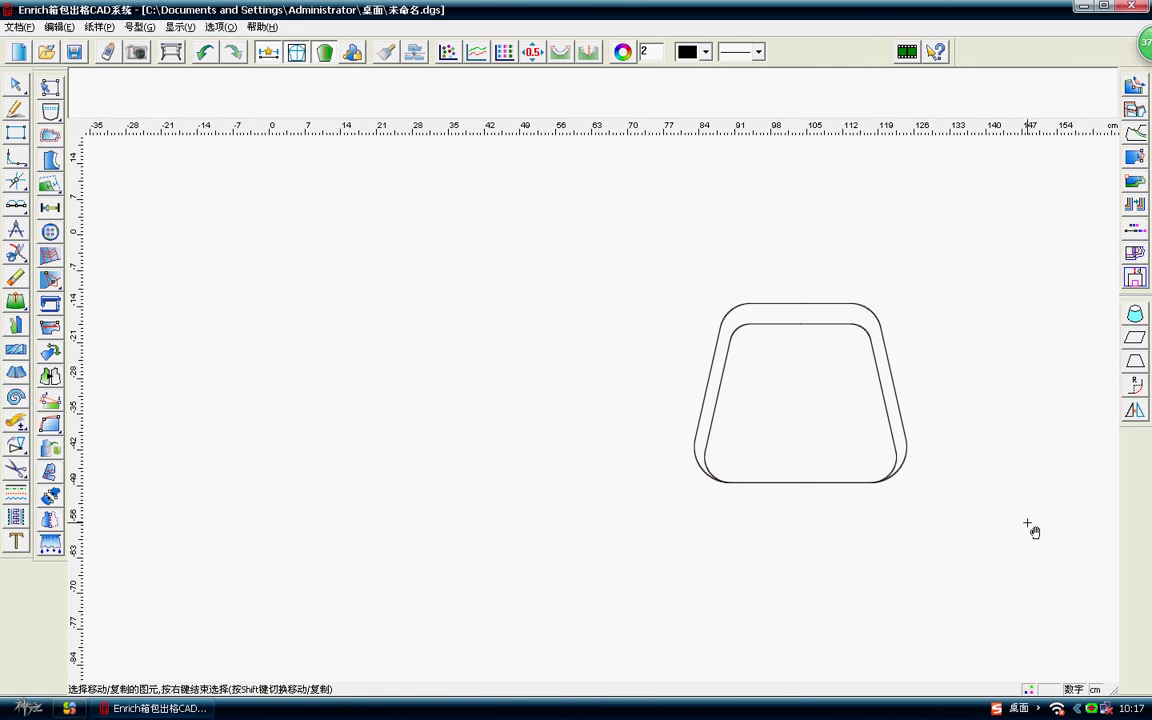
{"action": "right_click", "coordinate": [608, 293]}
Try the side-piece tool, then switch to the scissors tool for cutting pattern pieces.
{"action": "right_click", "coordinate": [609, 210]}
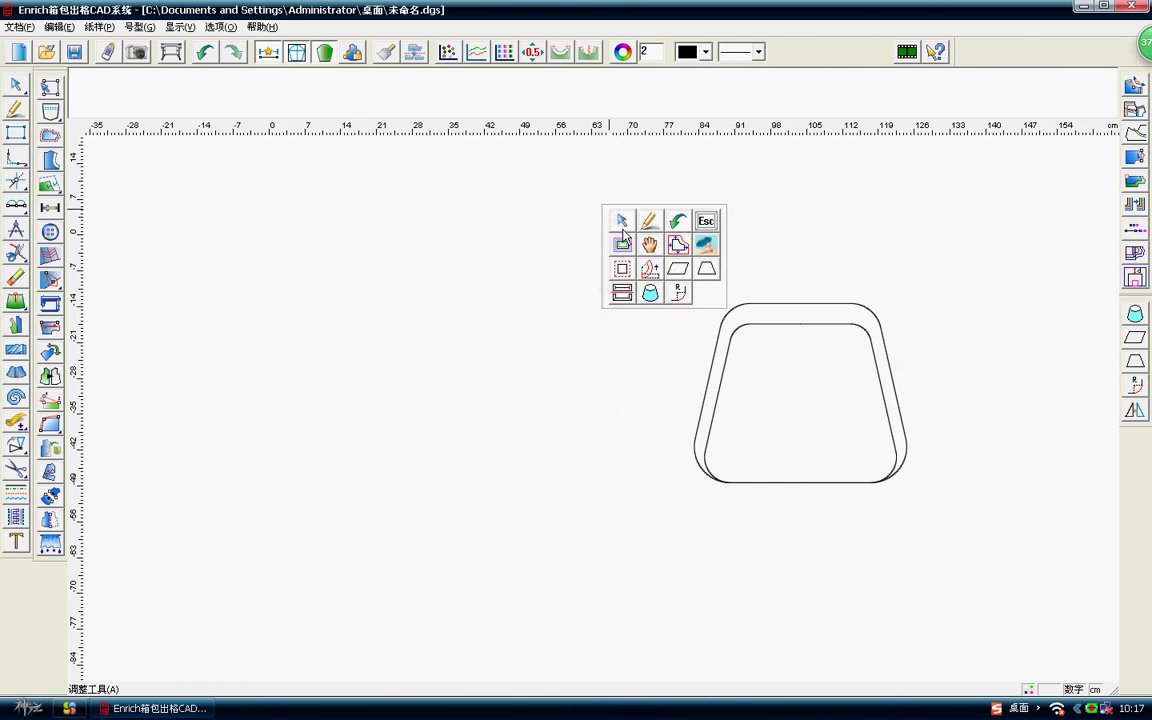
{"action": "left_click", "coordinate": [650, 293]}
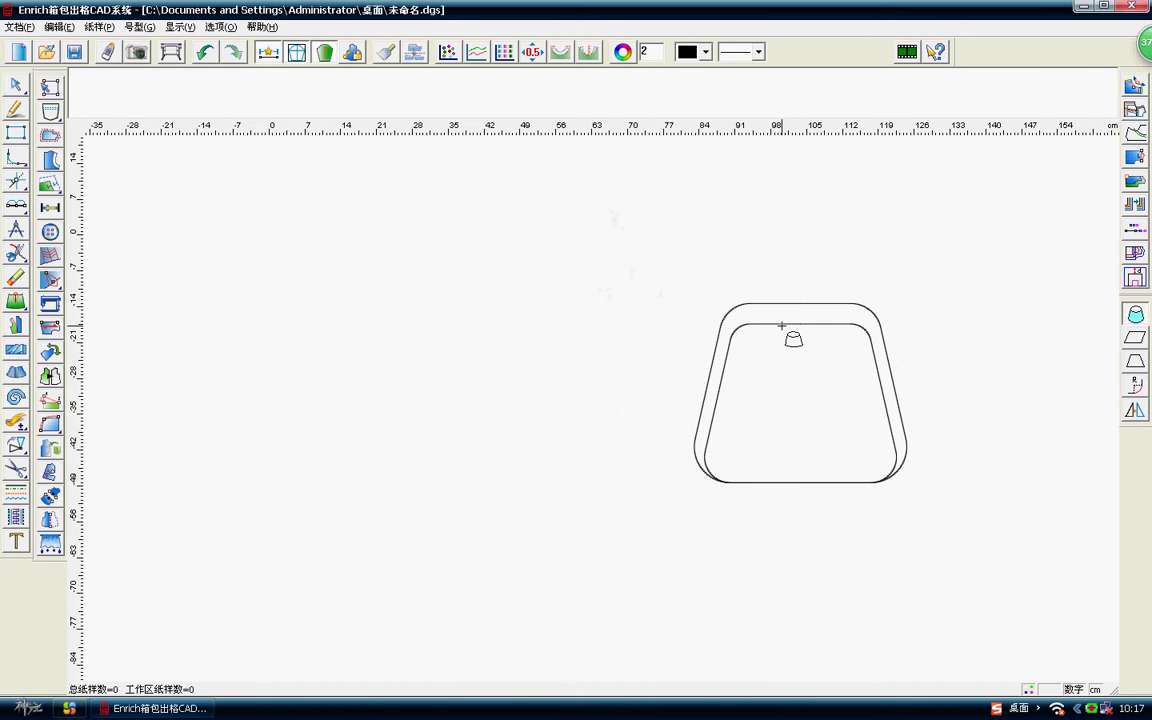
{"action": "right_click", "coordinate": [732, 304]}
{"action": "left_click", "coordinate": [614, 235]}
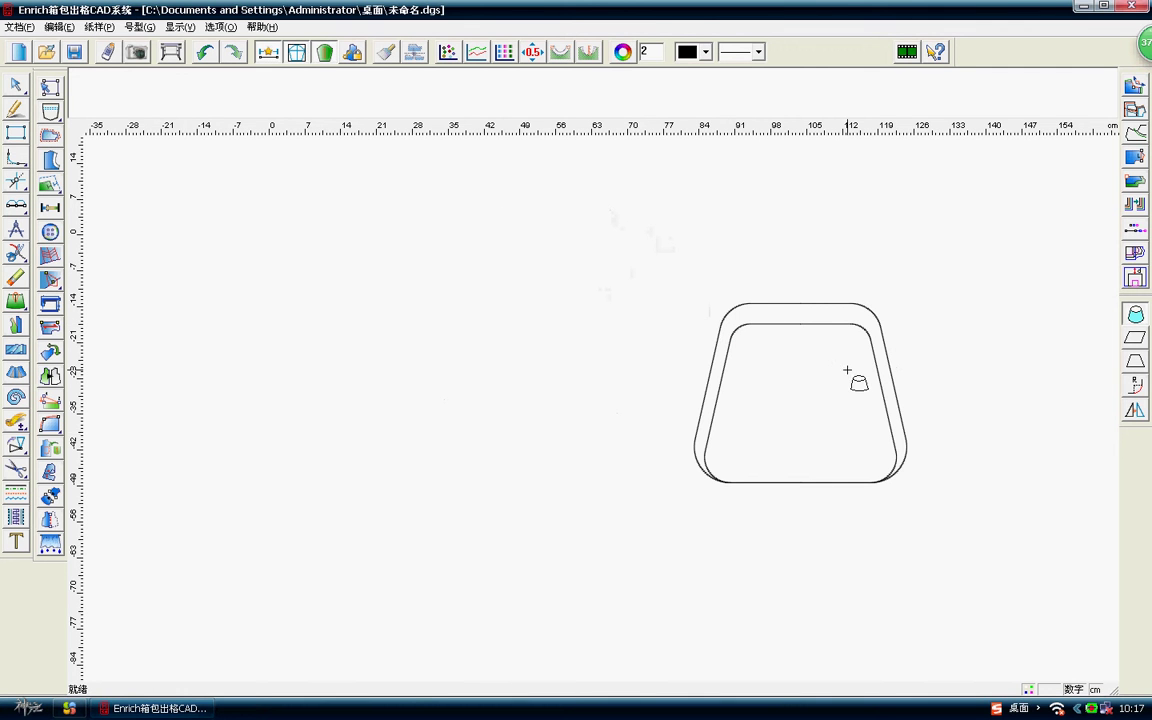
{"action": "right_click", "coordinate": [362, 279]}
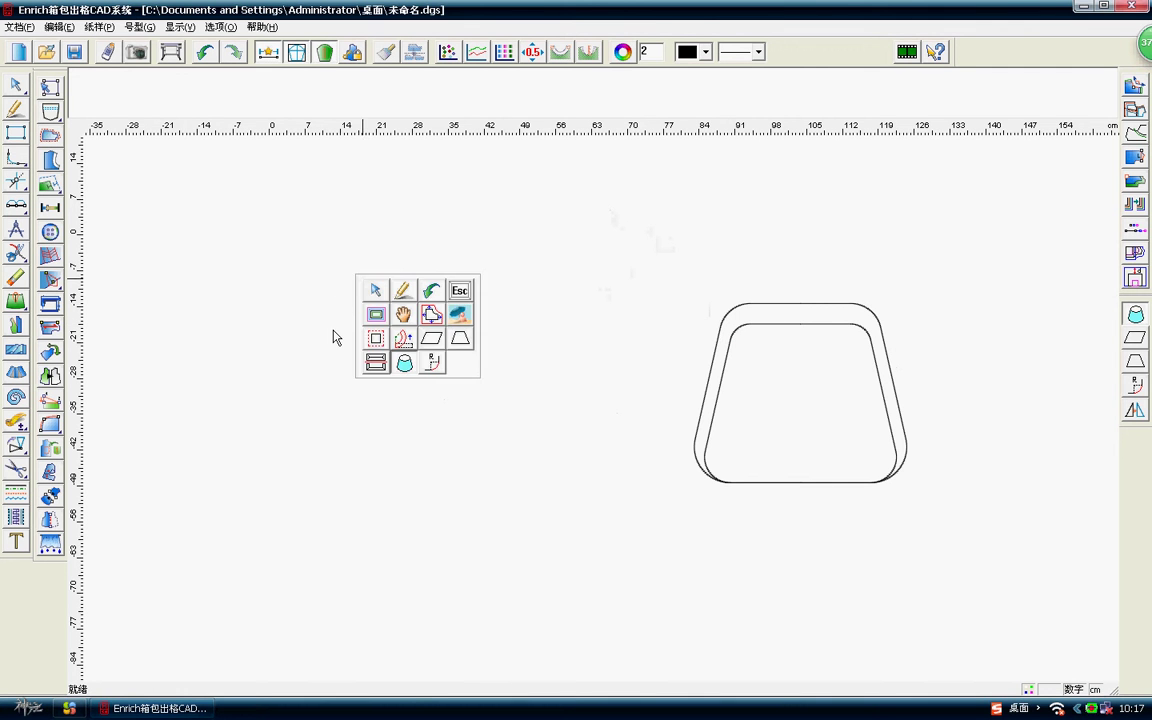
{"action": "left_click", "coordinate": [16, 468]}
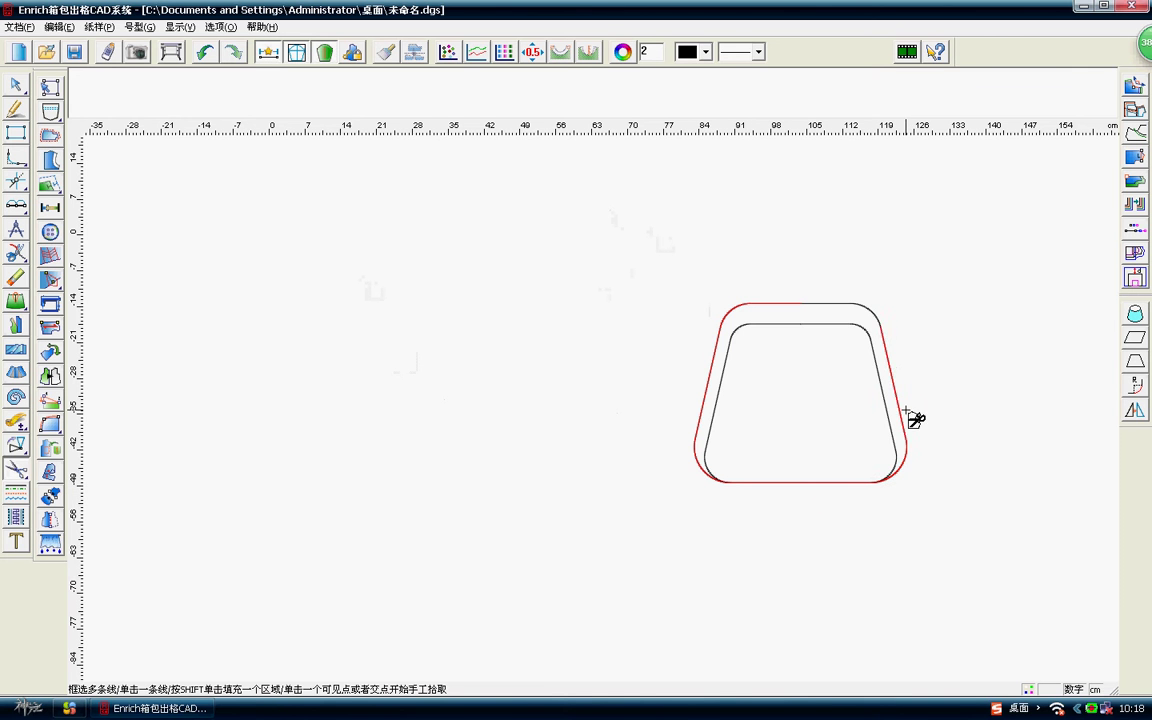
Close the outer outline into pattern piece 1 and drag it to the left.
{"action": "left_click", "coordinate": [836, 314]}
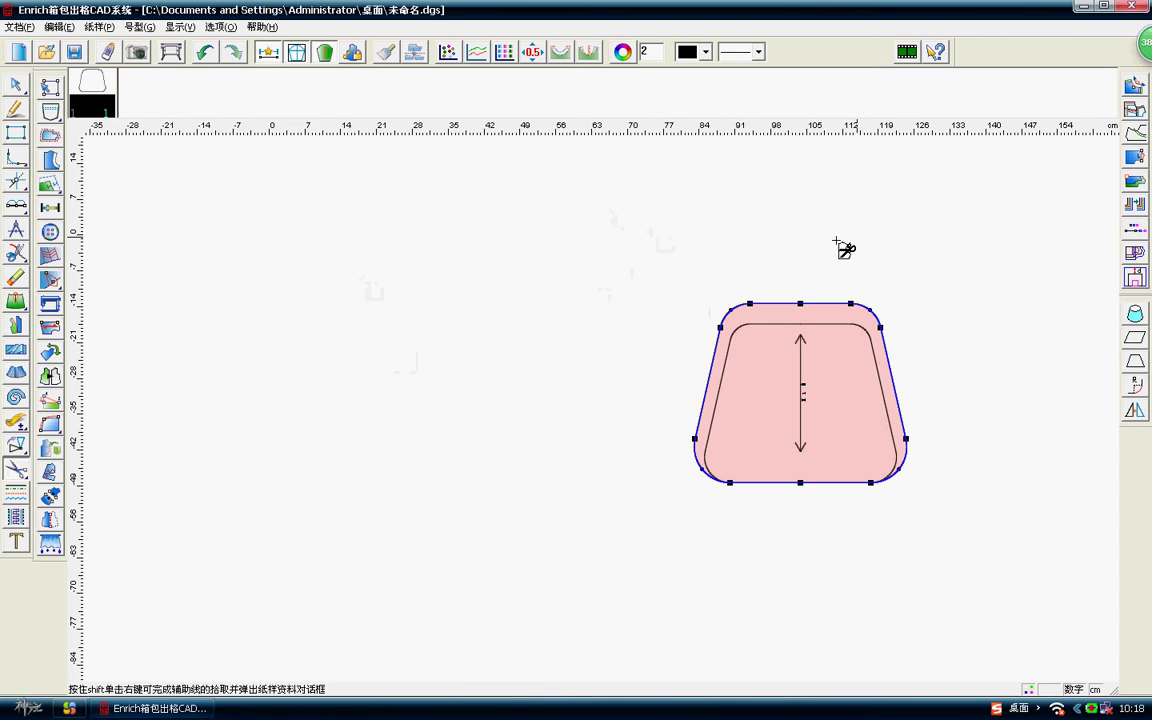
{"action": "right_click", "coordinate": [843, 247]}
{"action": "left_click", "coordinate": [872, 273]}
{"action": "left_click_drag", "start_coordinate": [837, 417], "coordinate": [517, 419]}
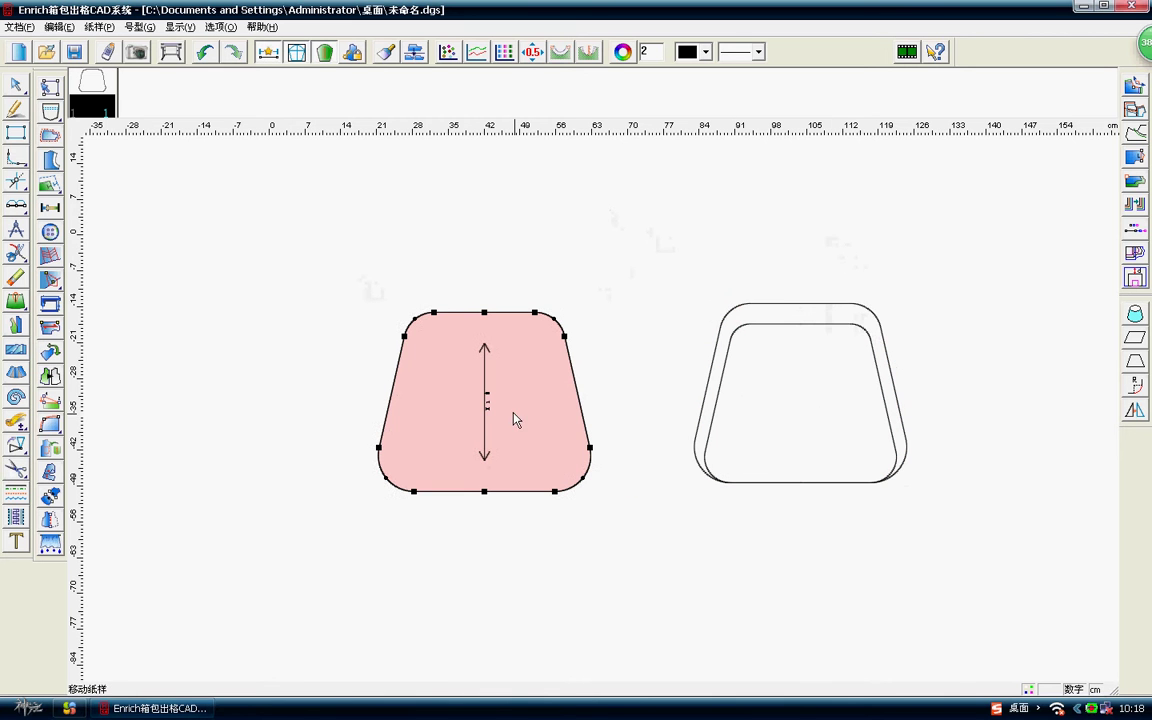
{"action": "right_click", "coordinate": [750, 213]}
{"action": "key", "text": "Escape"}
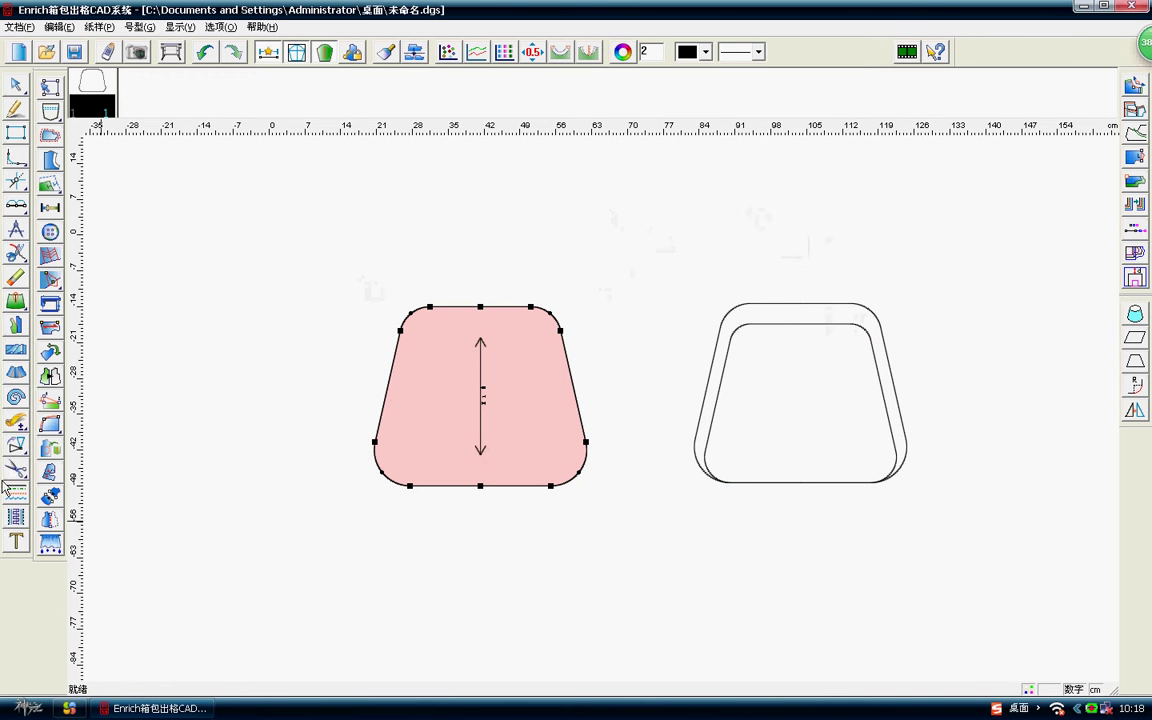
Cut the inner outline into pattern piece 2 and stack it onto piece 1.
{"action": "left_click", "coordinate": [16, 469]}
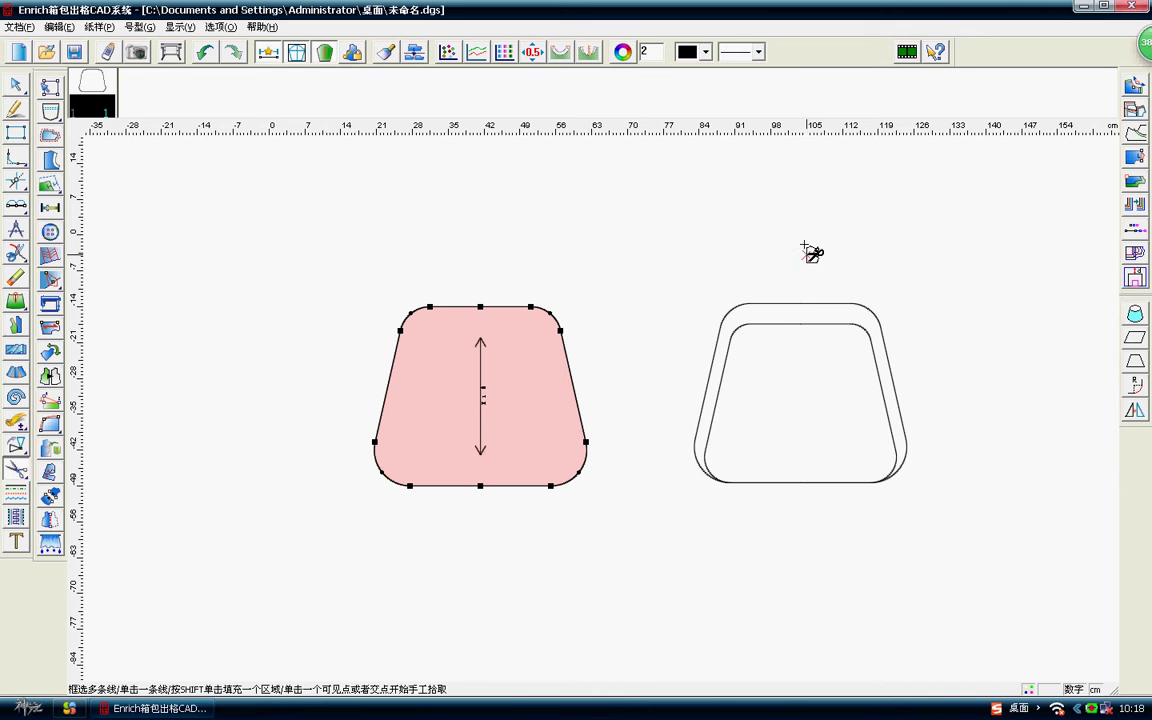
{"action": "left_click", "coordinate": [745, 346]}
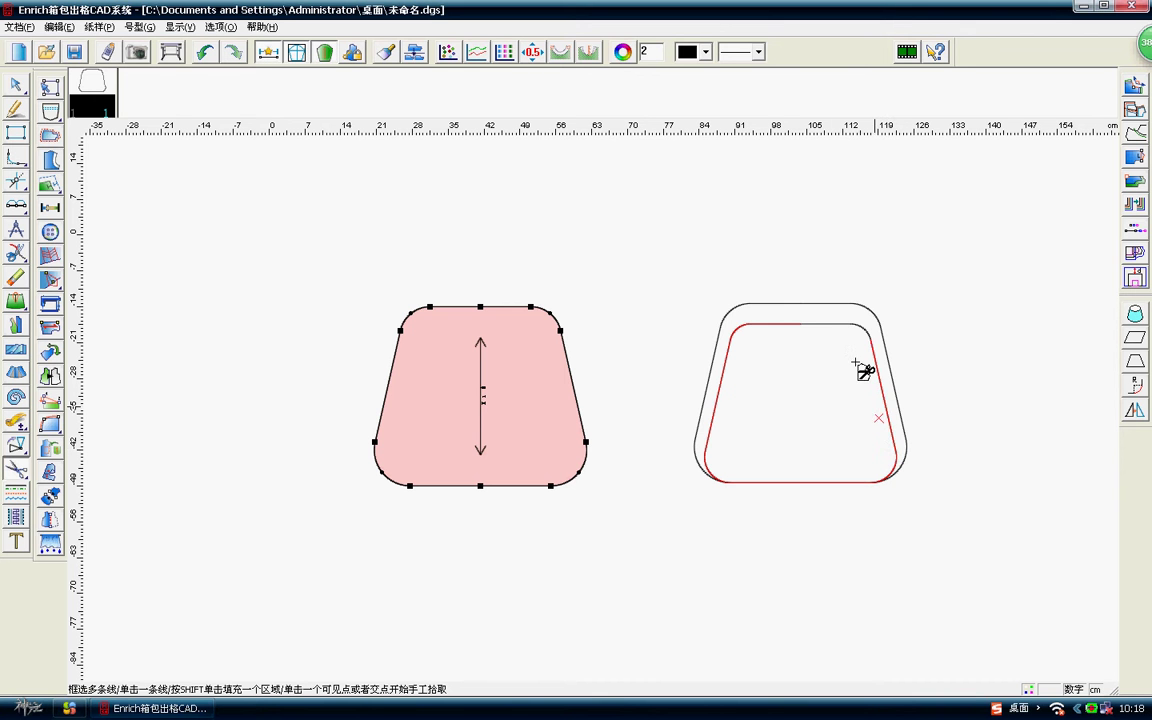
{"action": "left_click", "coordinate": [870, 340]}
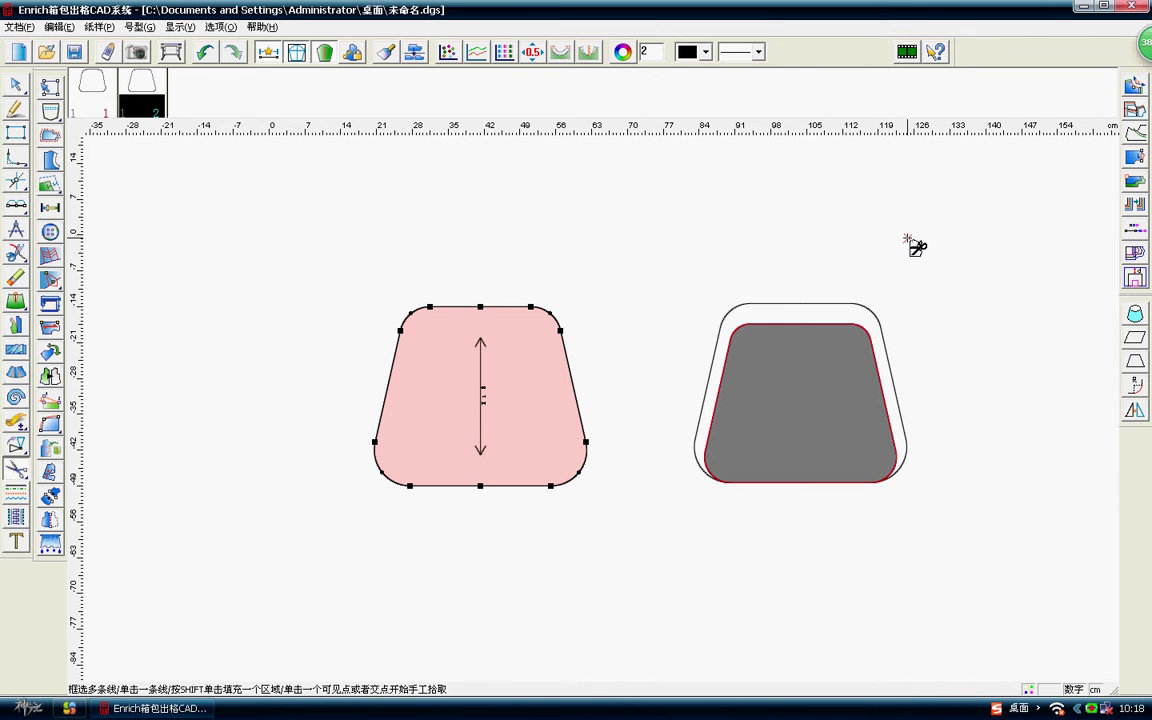
{"action": "right_click", "coordinate": [912, 244]}
{"action": "left_click", "coordinate": [887, 272]}
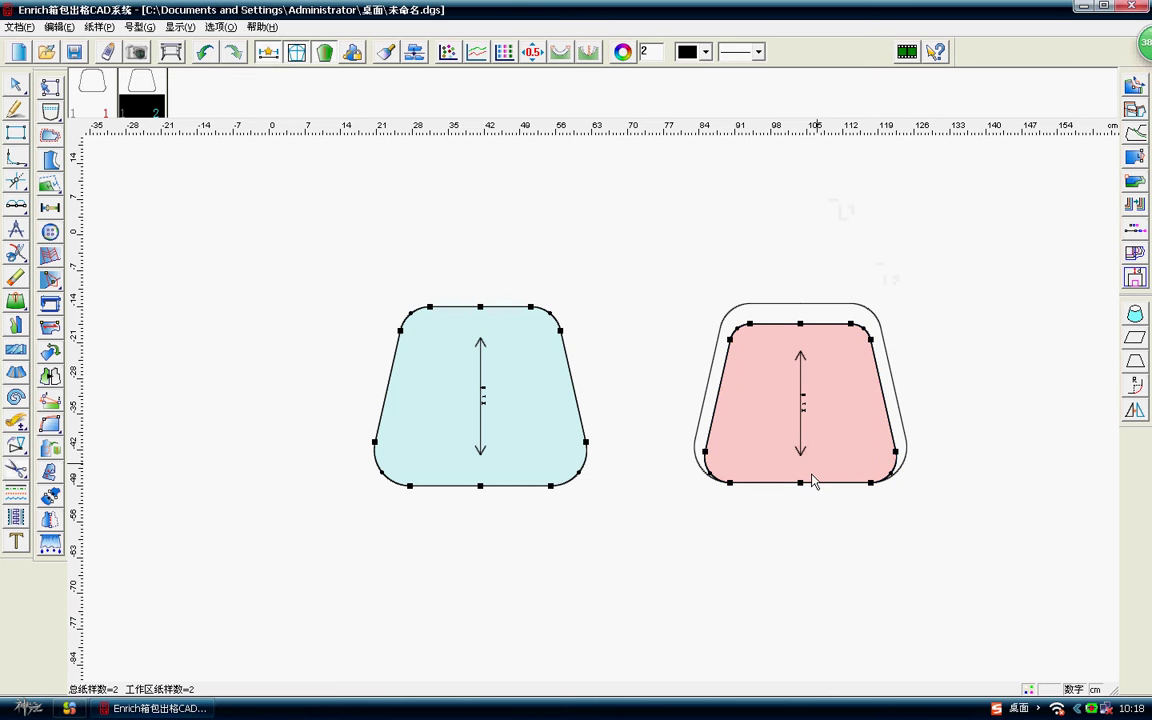
{"action": "mouse_move", "coordinate": [816, 482]}
{"action": "left_mouse_down"}
{"action": "mouse_move", "coordinate": [500, 518]}
{"action": "mouse_move", "coordinate": [484, 487]}
{"action": "left_mouse_up"}
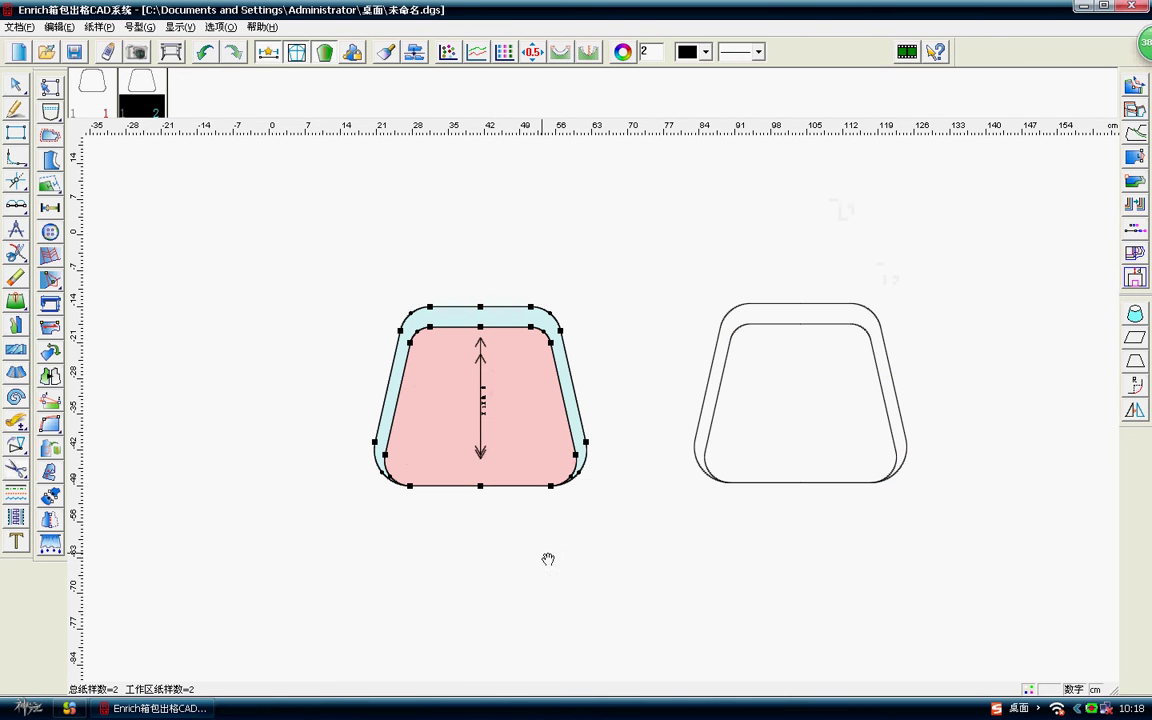
Generate a side strip from the bottom-left to top-middle node: slopes 4.5 and 6.5, 20 divisions.
{"action": "right_click", "coordinate": [319, 259]}
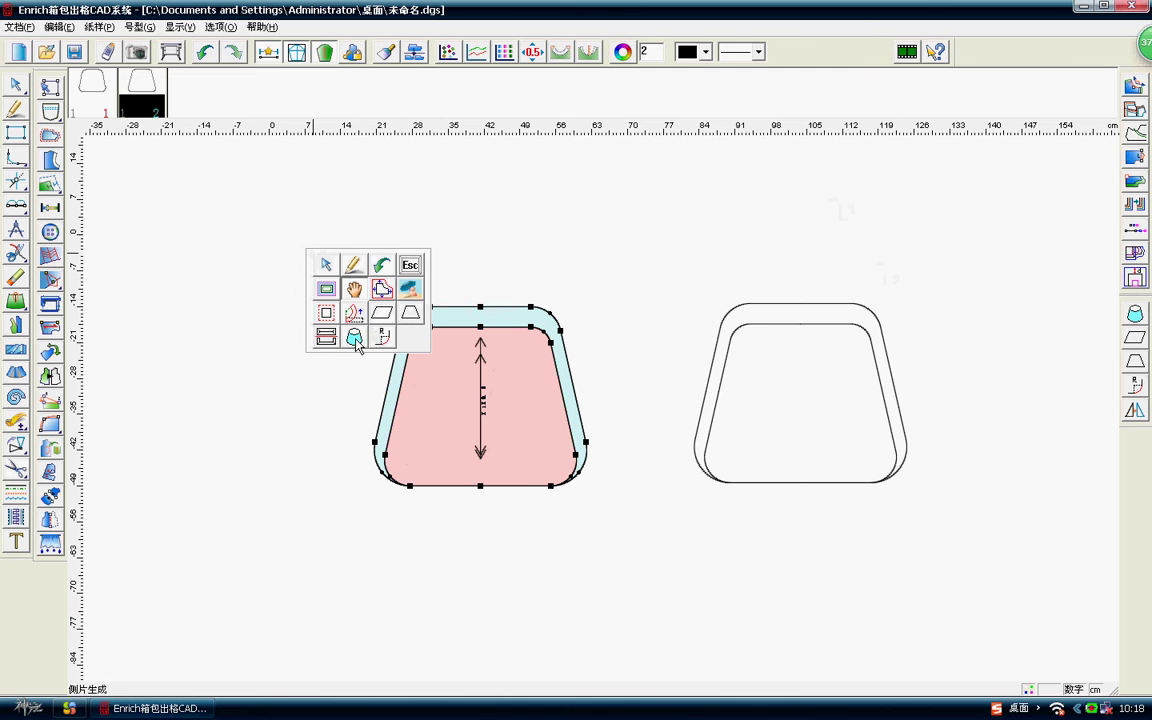
{"action": "left_click", "coordinate": [322, 308]}
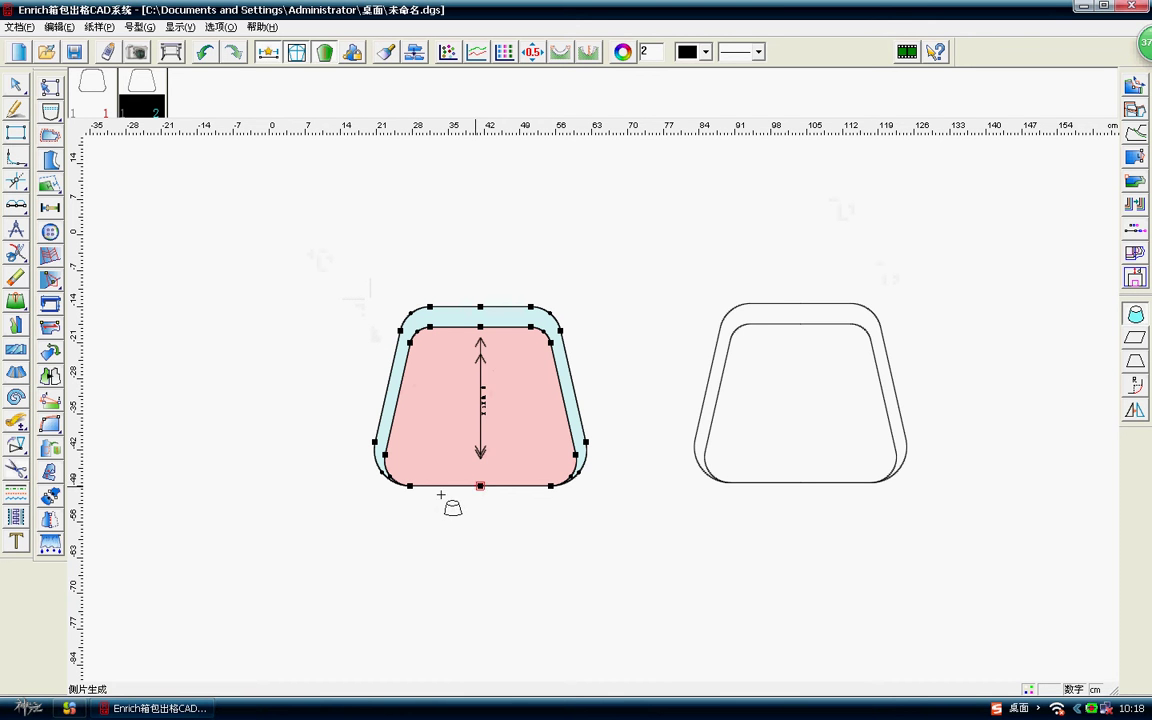
{"action": "left_click", "coordinate": [410, 486]}
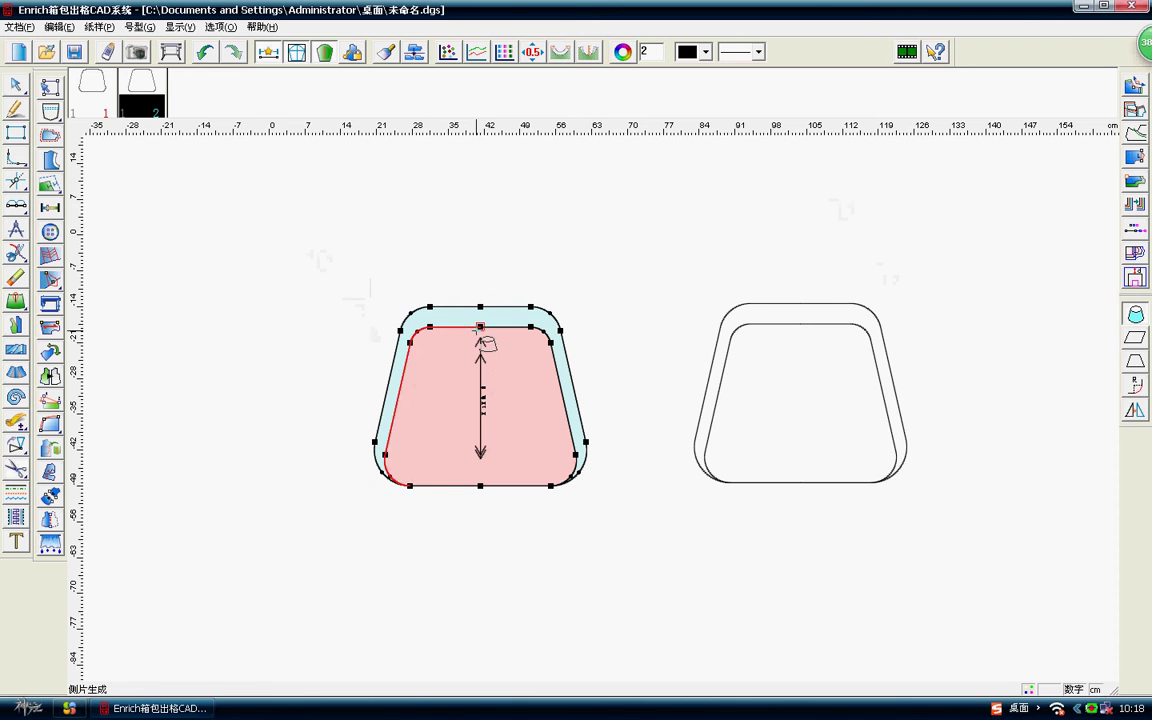
{"action": "left_click", "coordinate": [430, 307]}
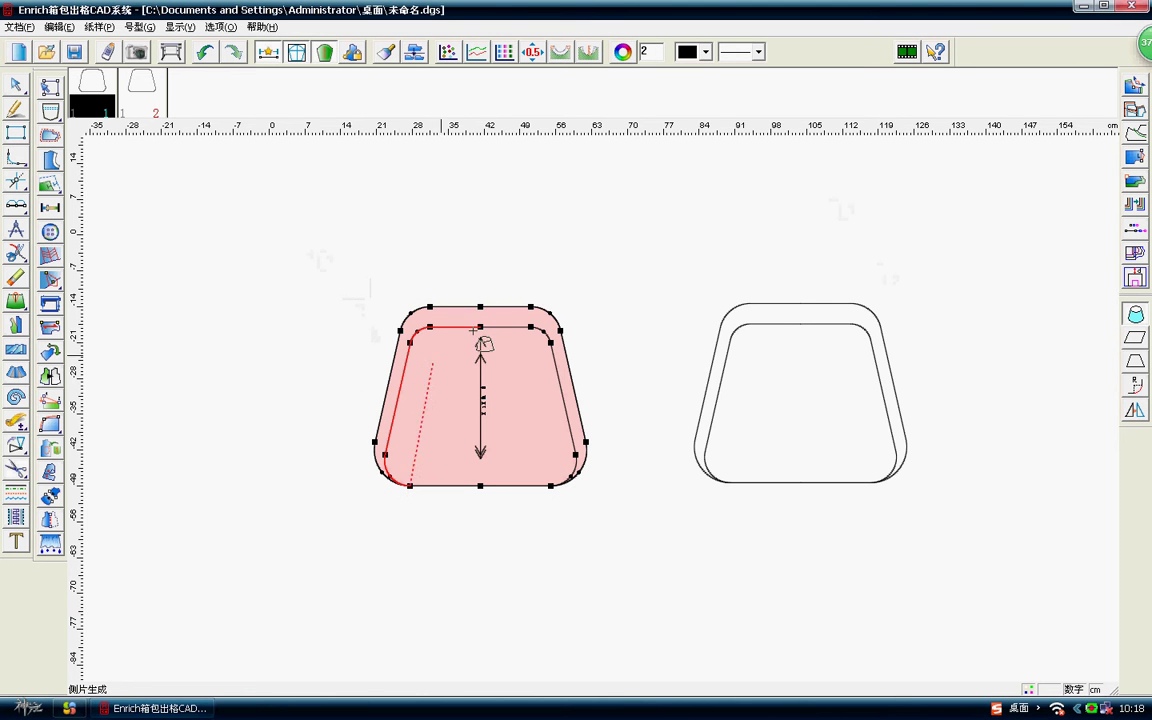
{"action": "left_click", "coordinate": [481, 304]}
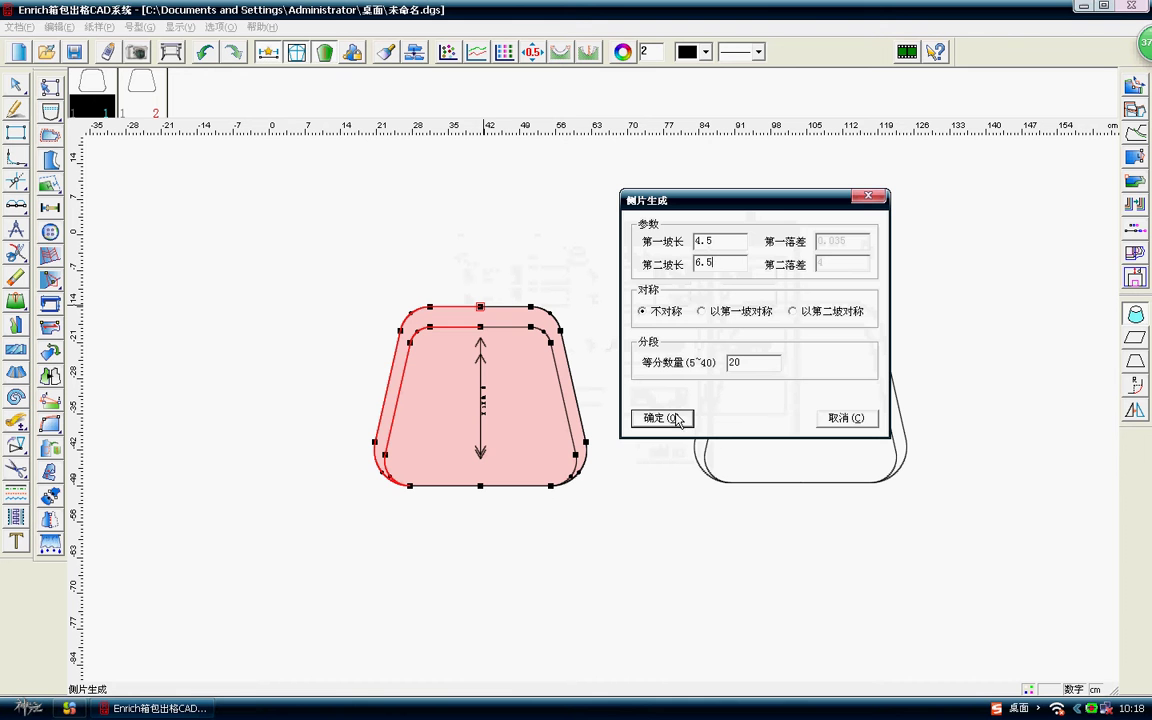
{"action": "left_click", "coordinate": [662, 418]}
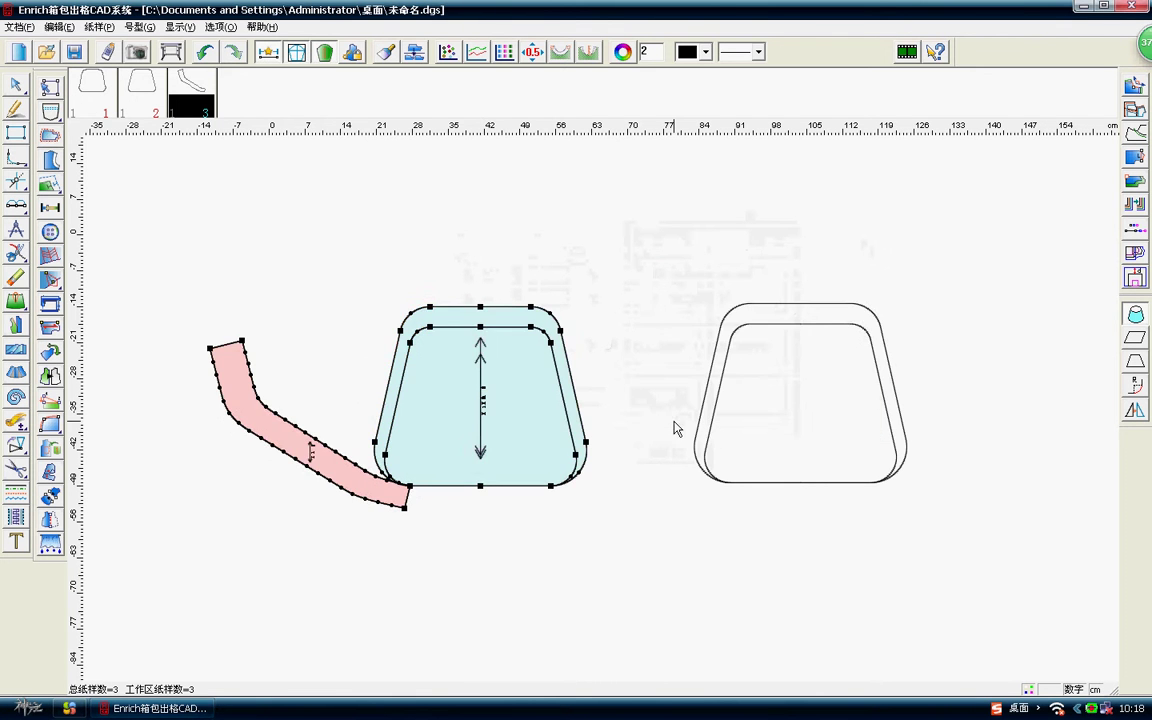
Move the pink side strip piece up to the top left of the canvas.
{"action": "scroll", "coordinate": [612, 420], "scroll_direction": "up", "scroll_amount": 1}
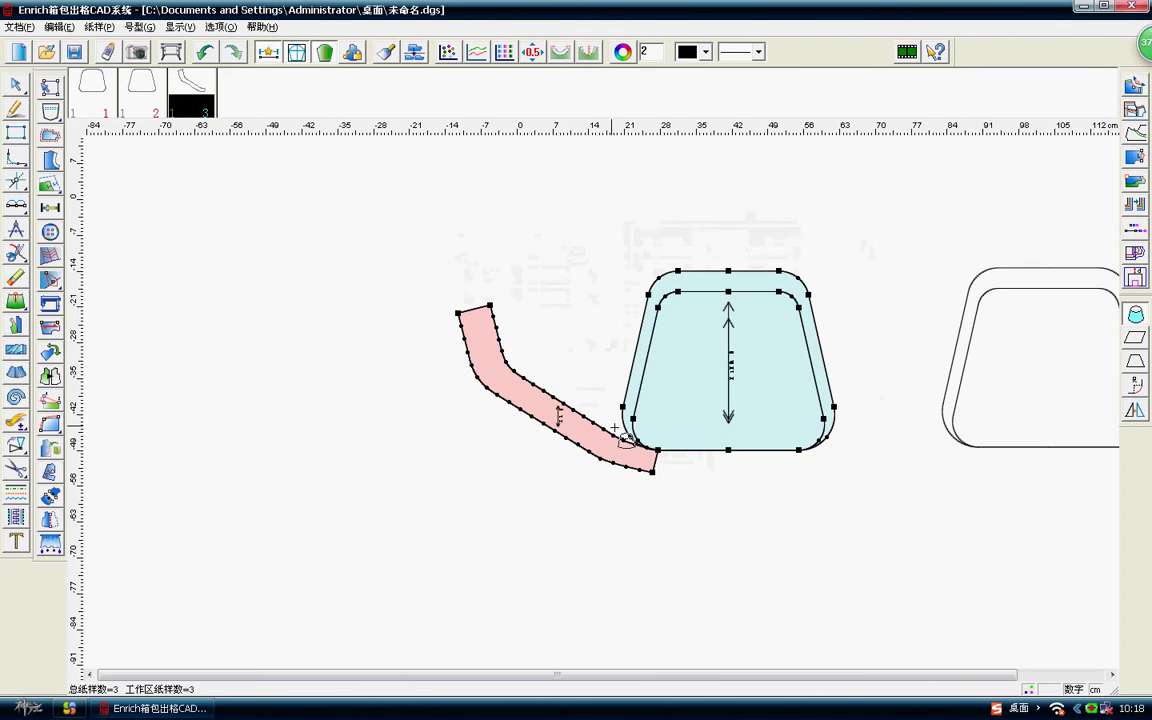
{"action": "right_click", "coordinate": [560, 312]}
{"action": "left_click", "coordinate": [596, 345]}
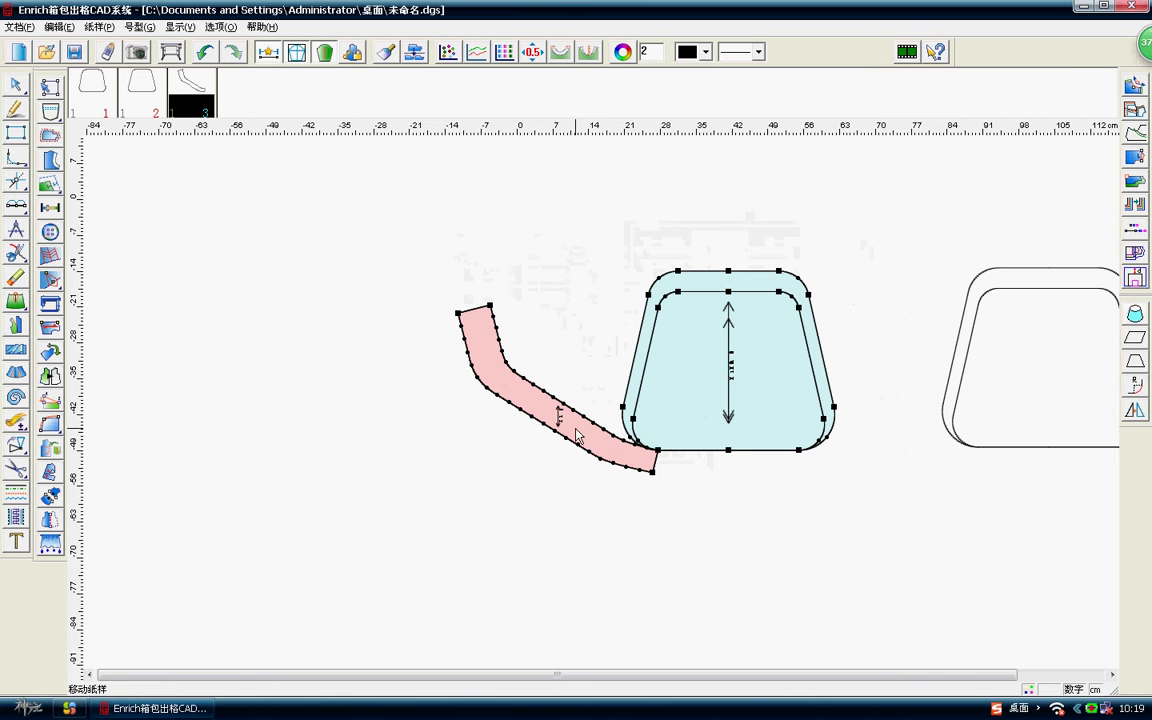
{"action": "mouse_move", "coordinate": [575, 440]}
{"action": "left_mouse_down"}
{"action": "mouse_move", "coordinate": [530, 516]}
{"action": "mouse_move", "coordinate": [506, 509]}
{"action": "mouse_move", "coordinate": [257, 283]}
{"action": "left_mouse_up"}
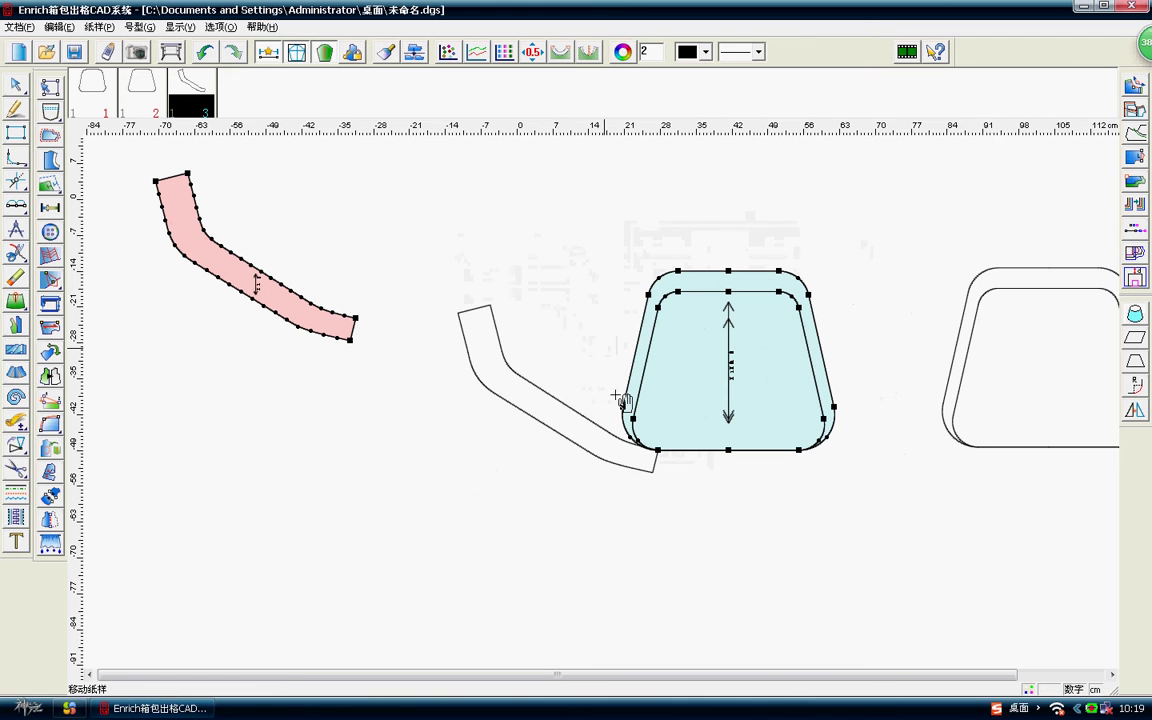
{"action": "right_click", "coordinate": [541, 305]}
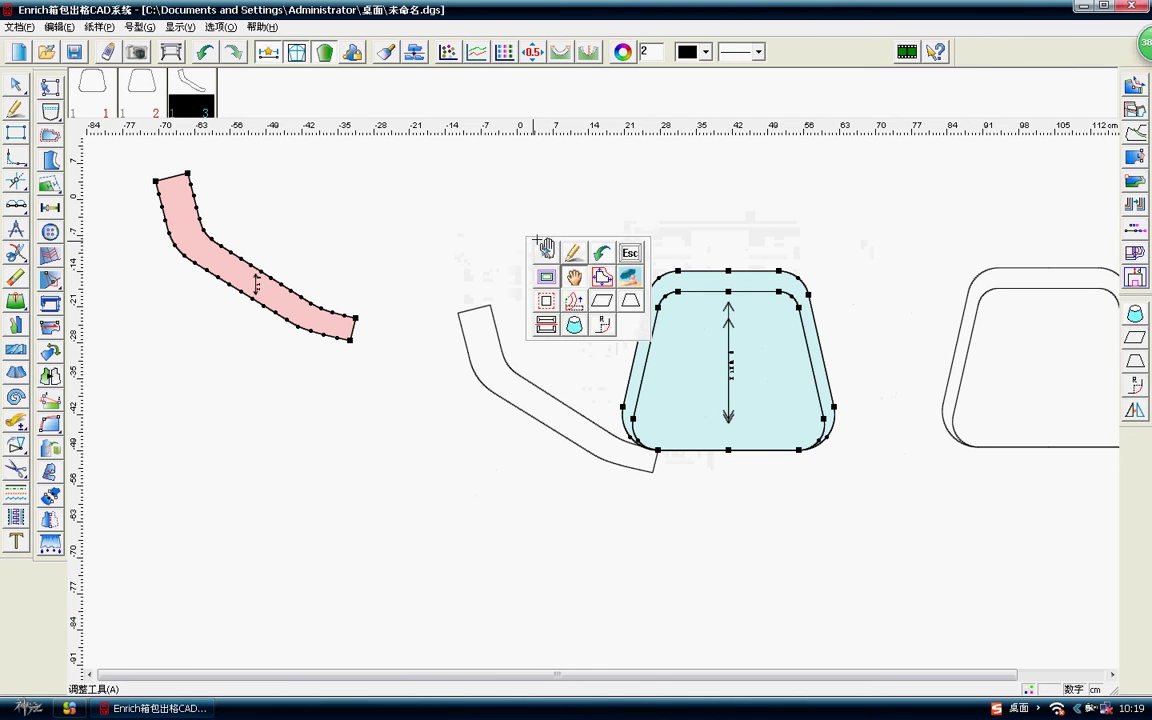
Shift the bent strip outline downward, clear of the front panel.
{"action": "left_click", "coordinate": [18, 446]}
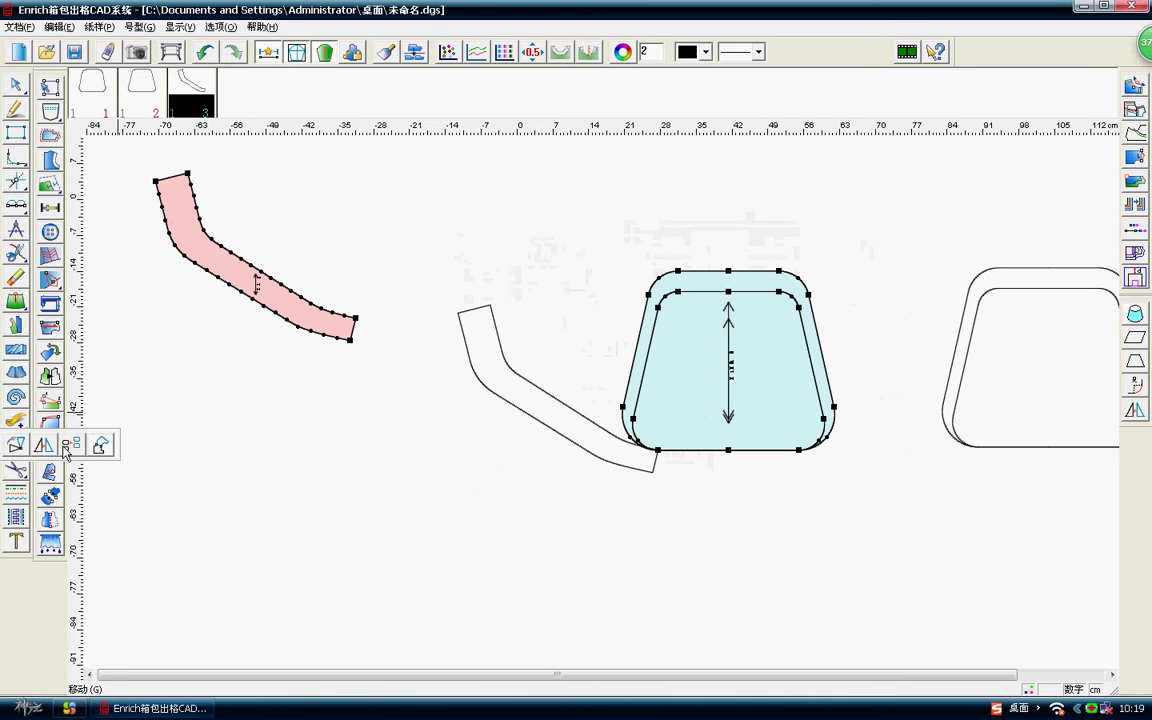
{"action": "left_click", "coordinate": [66, 446]}
{"action": "left_click", "coordinate": [455, 318]}
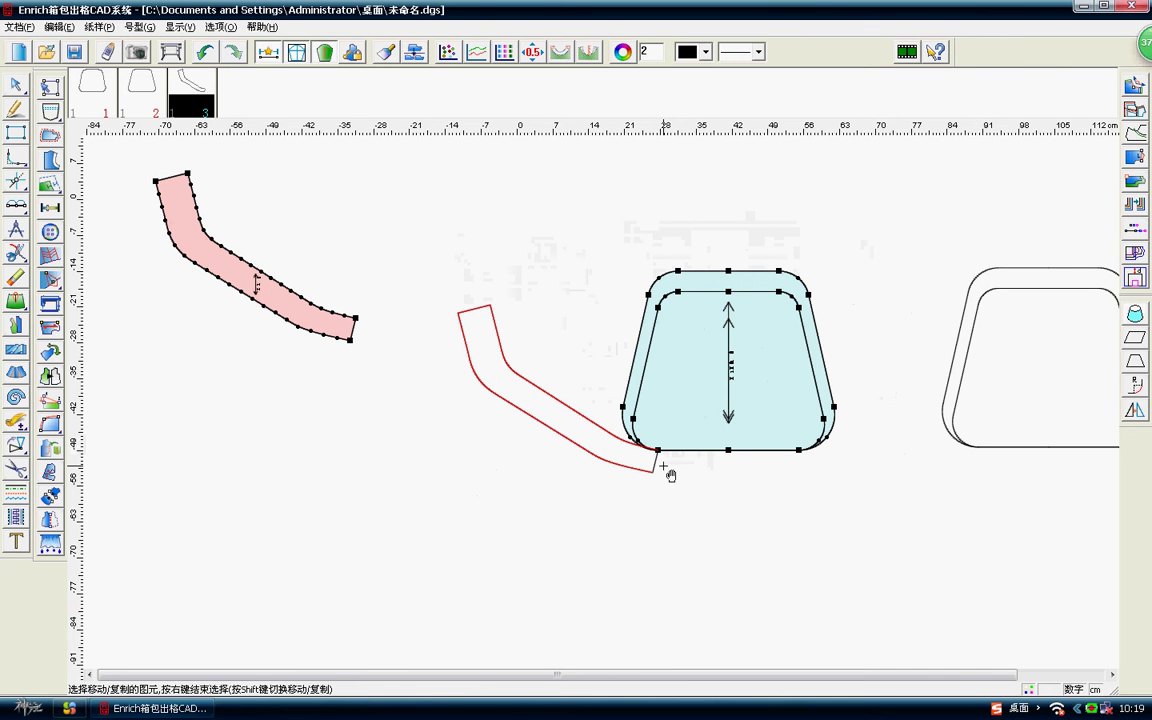
{"action": "right_click", "coordinate": [620, 471]}
{"action": "left_click", "coordinate": [620, 471]}
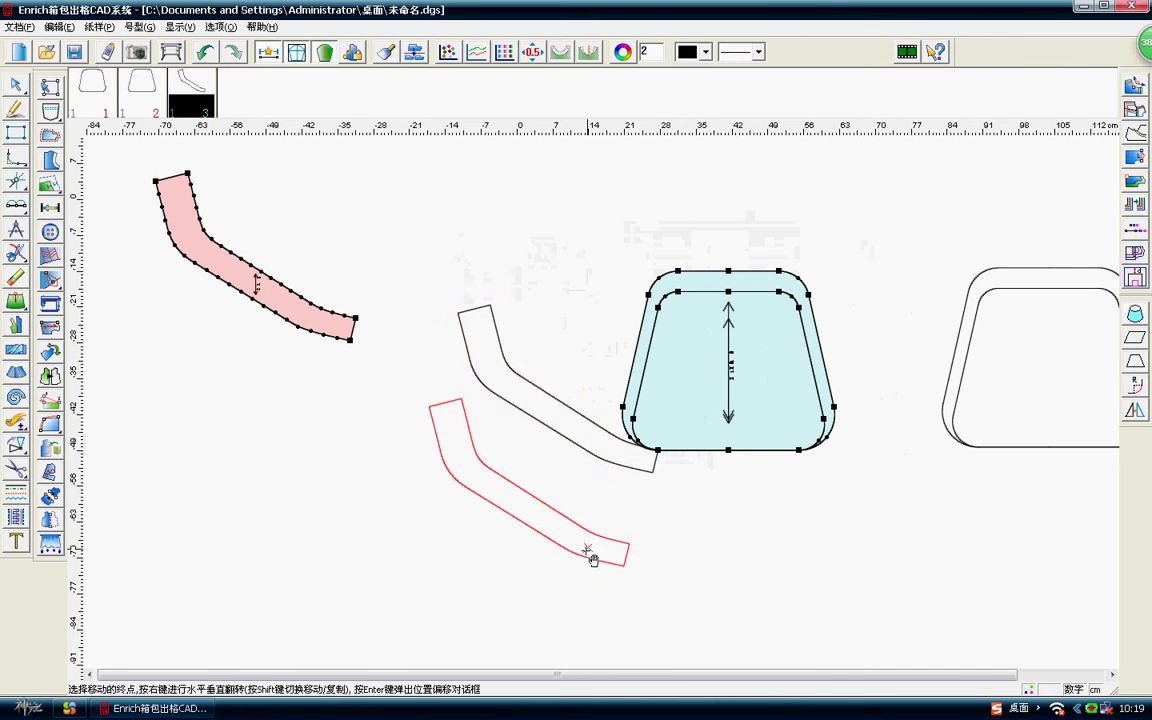
{"action": "left_click", "coordinate": [588, 569]}
{"action": "right_click", "coordinate": [742, 495]}
{"action": "left_click", "coordinate": [742, 495]}
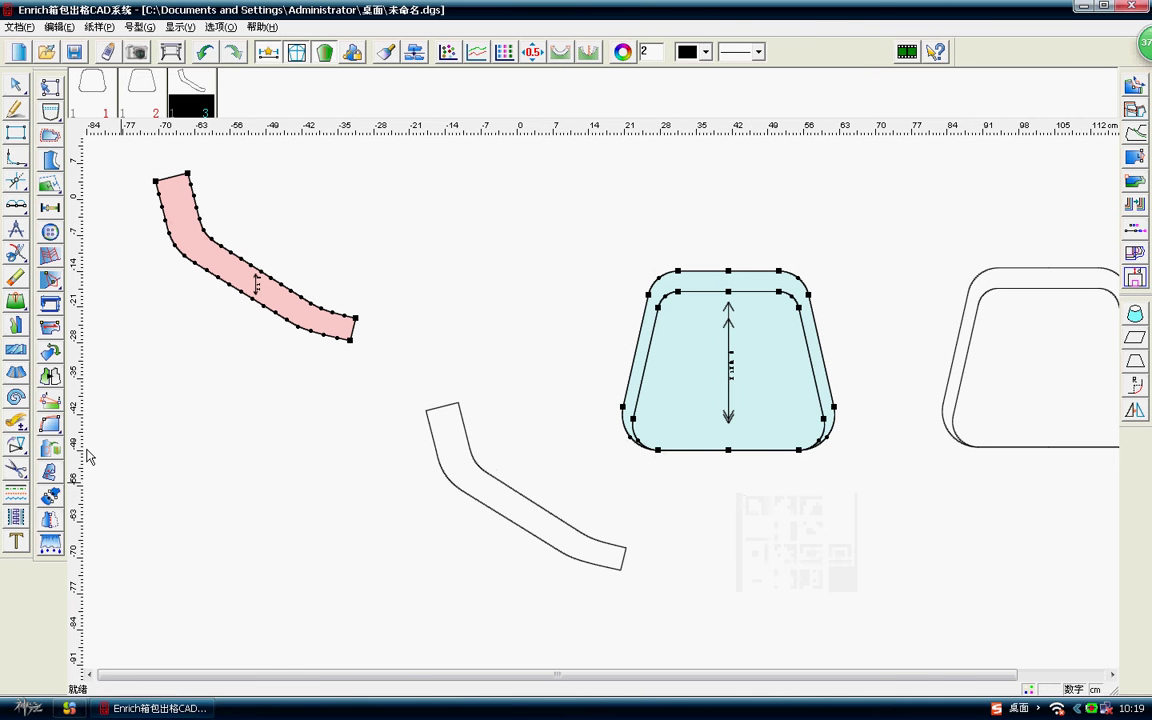
Take a first length reading of the right panel outline's bottom edge.
{"action": "left_click", "coordinate": [16, 420]}
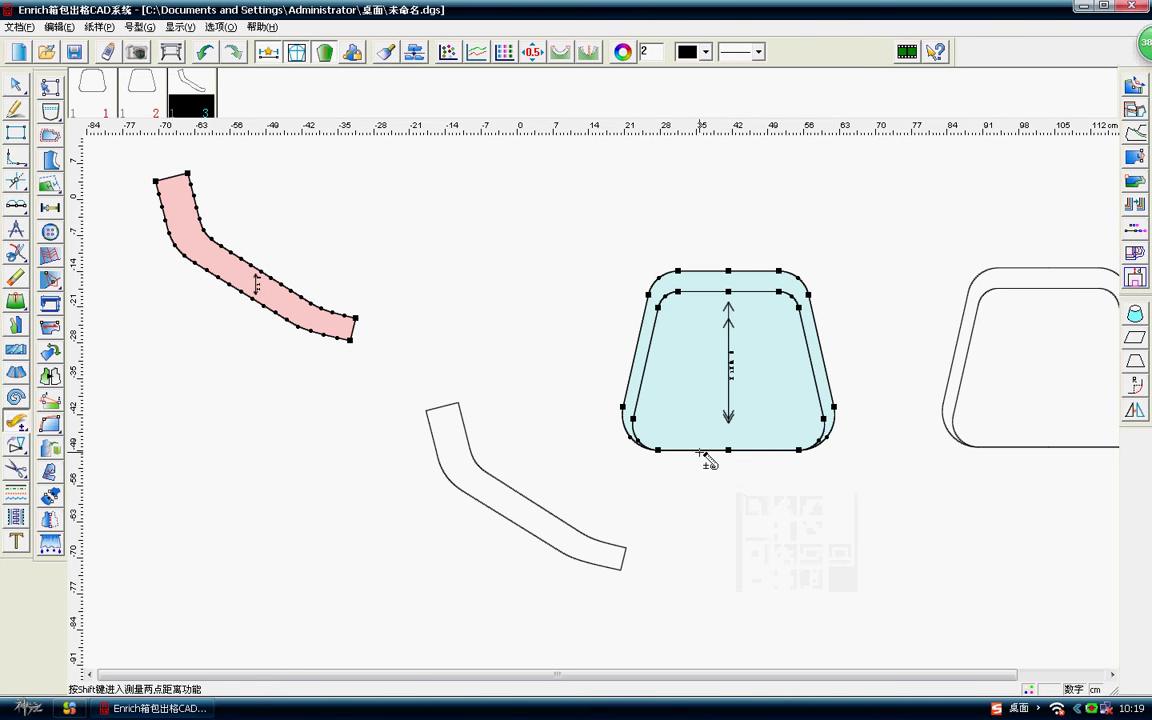
{"action": "right_click", "coordinate": [705, 458]}
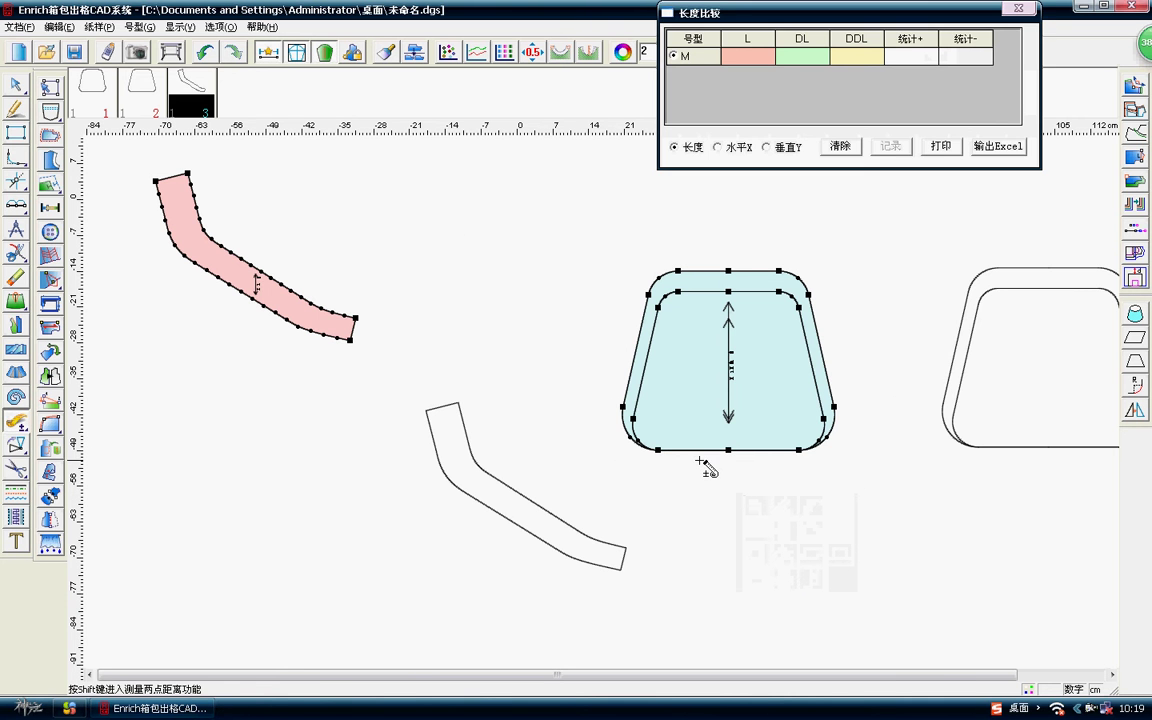
{"action": "left_click", "coordinate": [1033, 12]}
{"action": "middle_click_drag", "start_coordinate": [975, 444], "coordinate": [596, 406]}
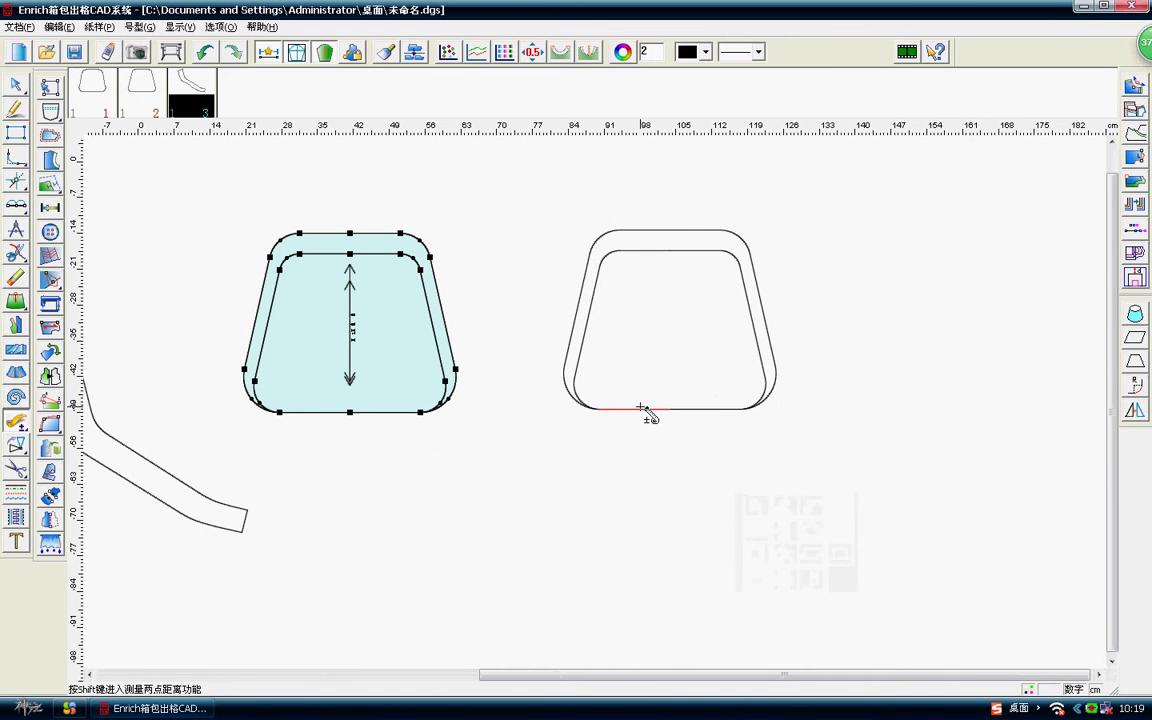
{"action": "right_click", "coordinate": [641, 407]}
{"action": "scroll", "coordinate": [544, 413], "scroll_direction": "down", "scroll_amount": 2}
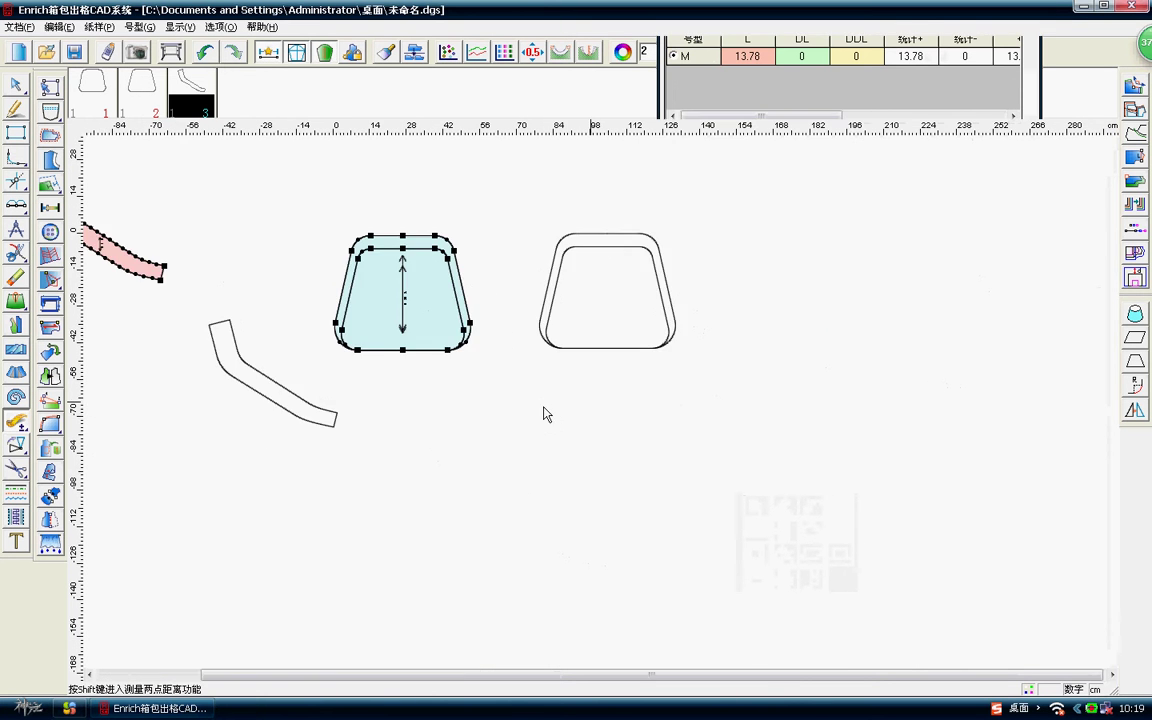
{"action": "key", "text": "shift"}
{"action": "scroll", "coordinate": [602, 409], "scroll_direction": "up", "scroll_amount": 2}
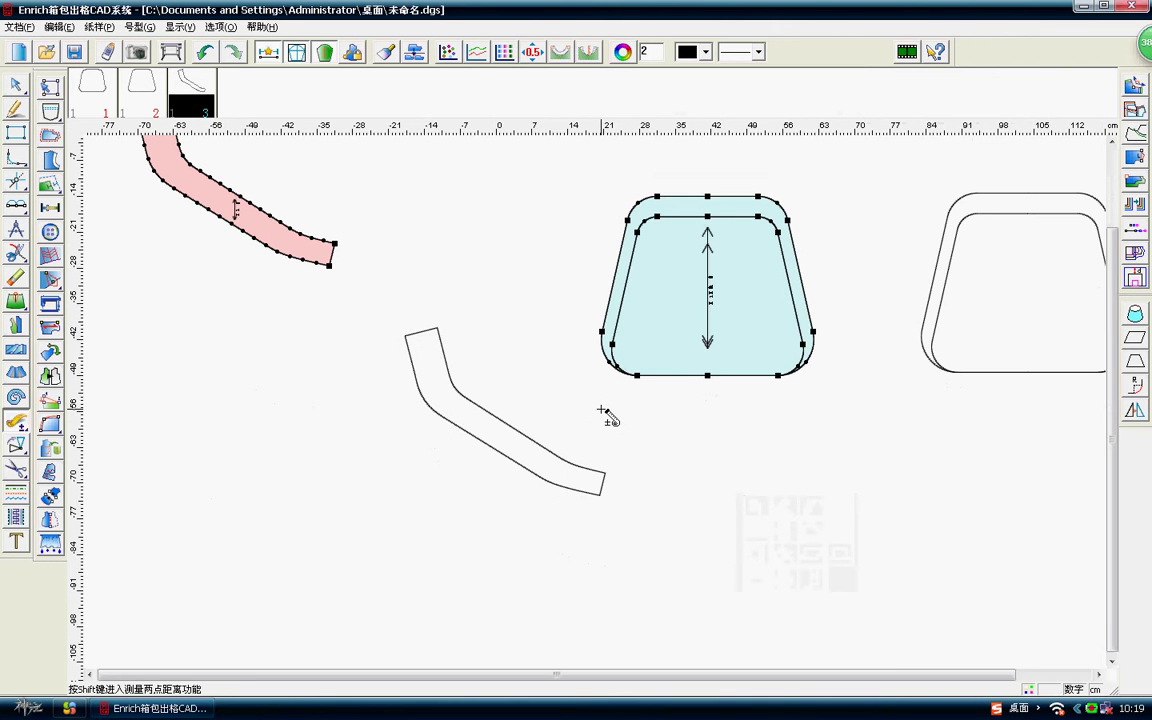
{"action": "scroll", "coordinate": [598, 405], "scroll_direction": "up", "scroll_amount": 1}
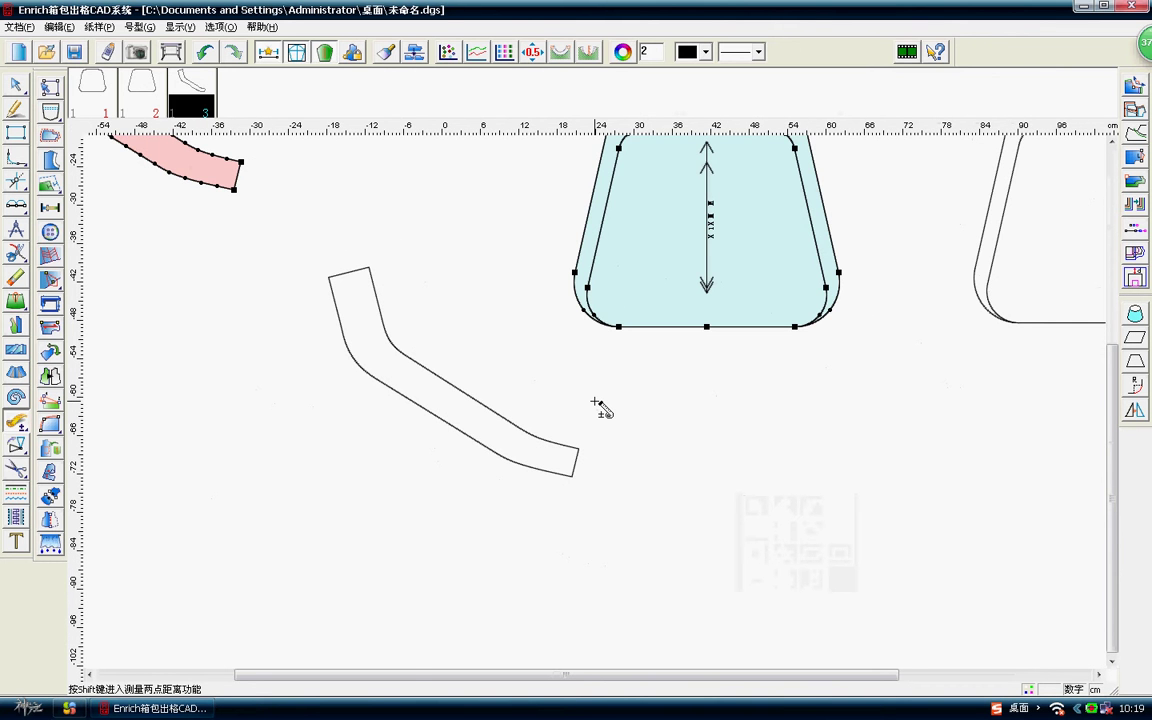
{"action": "scroll", "coordinate": [596, 402], "scroll_direction": "up", "scroll_amount": 1}
{"action": "scroll", "coordinate": [594, 404], "scroll_direction": "up", "scroll_amount": 1}
Check the strip's upper curve length (46.346 cm) in the curve length dialog, then cancel.
{"action": "right_click", "coordinate": [620, 355]}
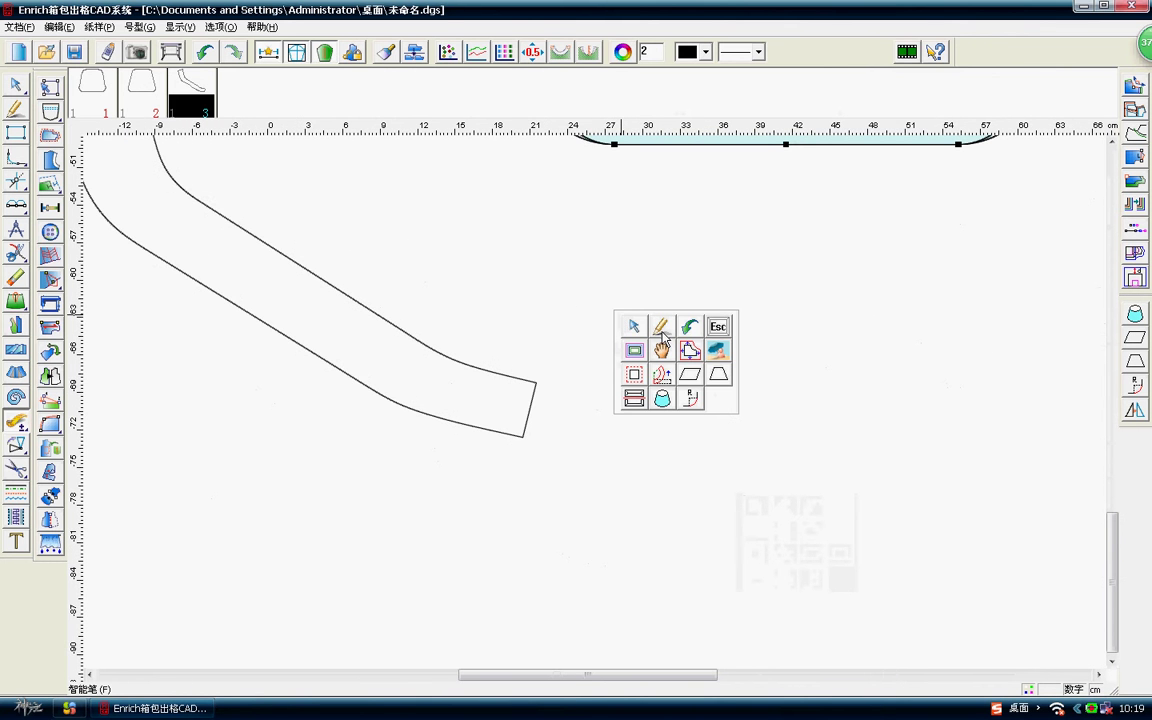
{"action": "left_click", "coordinate": [661, 330]}
{"action": "scroll", "coordinate": [570, 440], "scroll_direction": "down", "scroll_amount": 2}
{"action": "scroll", "coordinate": [565, 390], "scroll_direction": "up", "scroll_amount": 2}
{"action": "scroll", "coordinate": [590, 392], "scroll_direction": "up", "scroll_amount": 1}
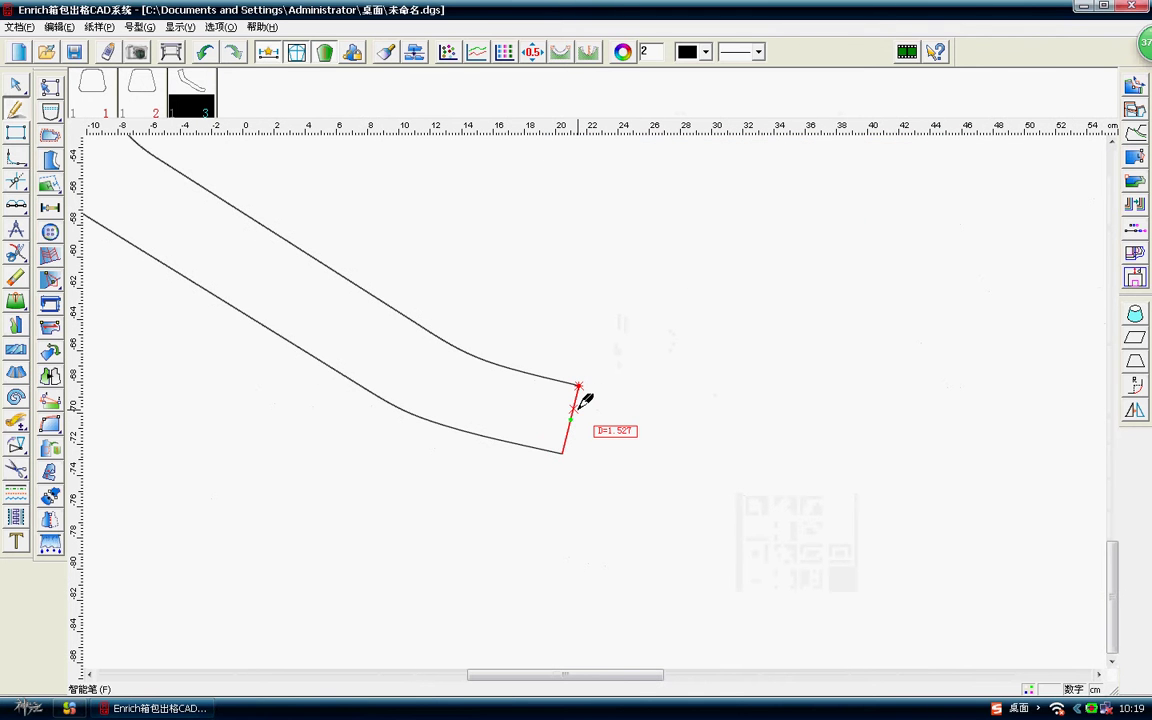
{"action": "scroll", "coordinate": [584, 396], "scroll_direction": "down", "scroll_amount": 3}
{"action": "scroll", "coordinate": [585, 391], "scroll_direction": "up", "scroll_amount": 1}
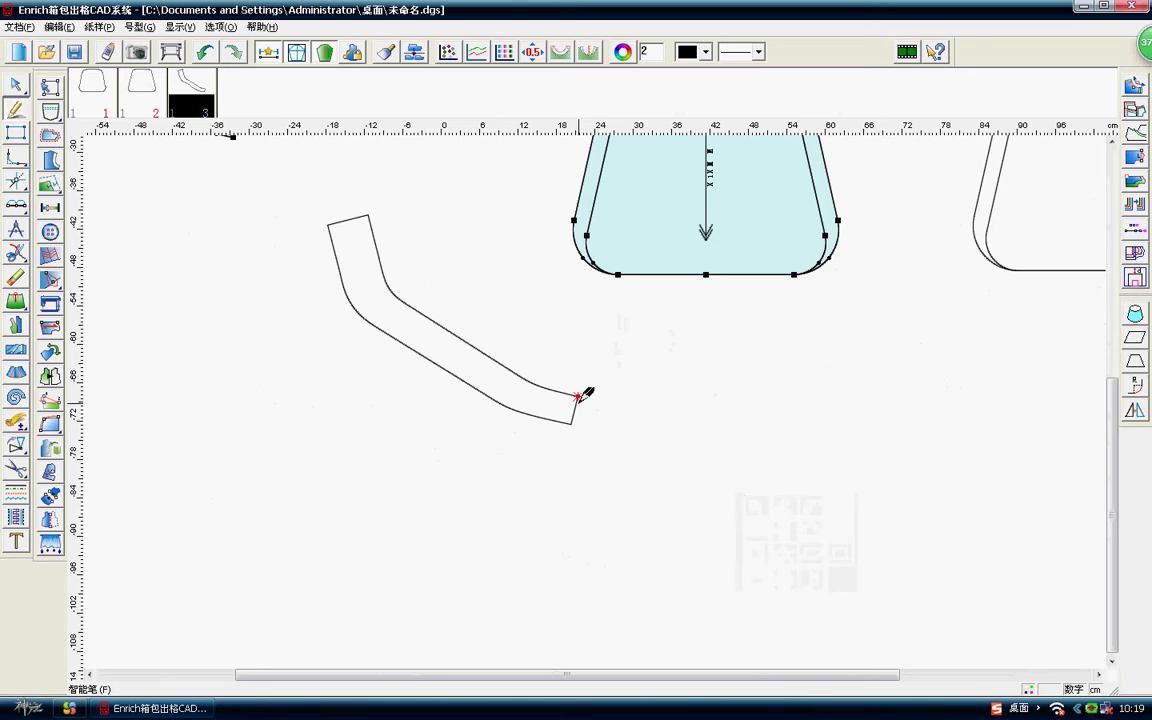
{"action": "scroll", "coordinate": [585, 395], "scroll_direction": "down", "scroll_amount": 2}
{"action": "scroll", "coordinate": [578, 402], "scroll_direction": "up", "scroll_amount": 3}
{"action": "scroll", "coordinate": [596, 400], "scroll_direction": "up", "scroll_amount": 1}
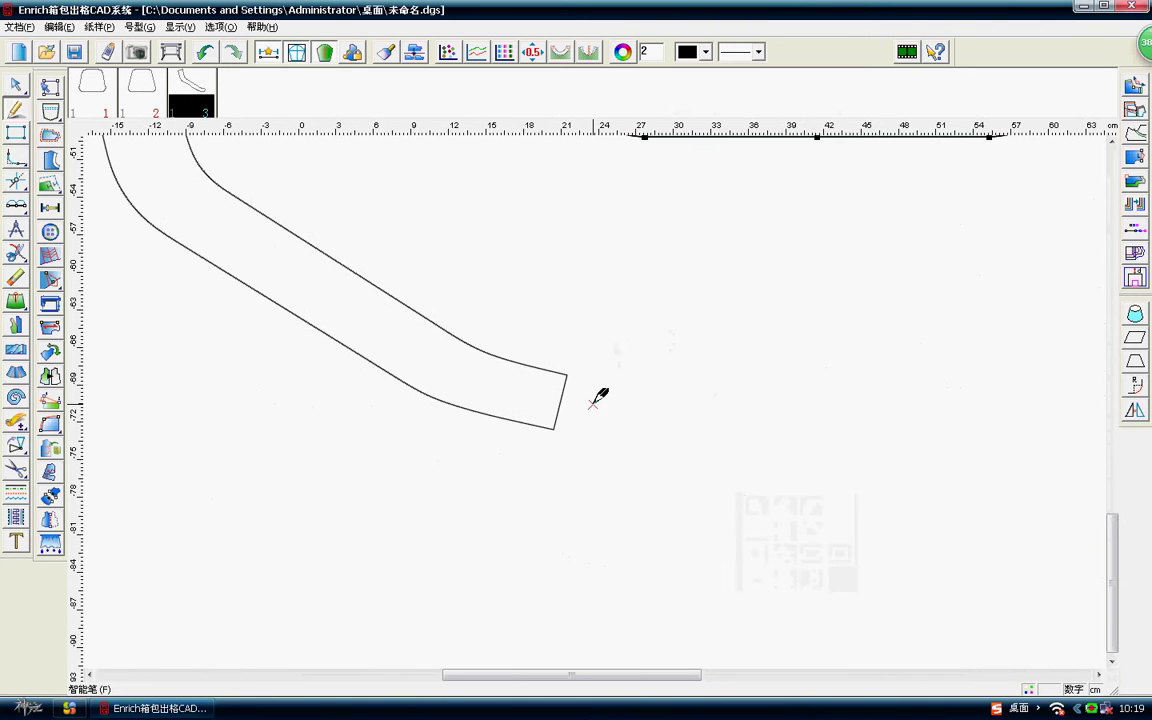
{"action": "scroll", "coordinate": [598, 396], "scroll_direction": "up", "scroll_amount": 2}
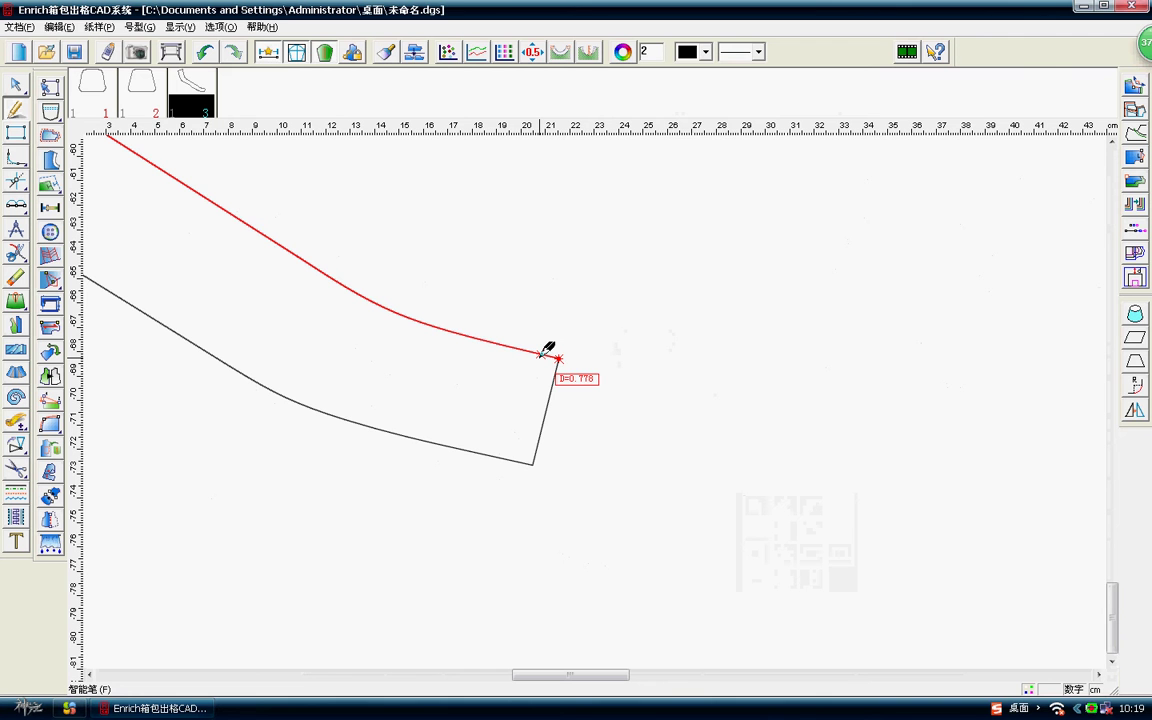
{"action": "right_click", "coordinate": [541, 355]}
{"action": "left_click_drag", "start_coordinate": [610, 385], "coordinate": [745, 306]}
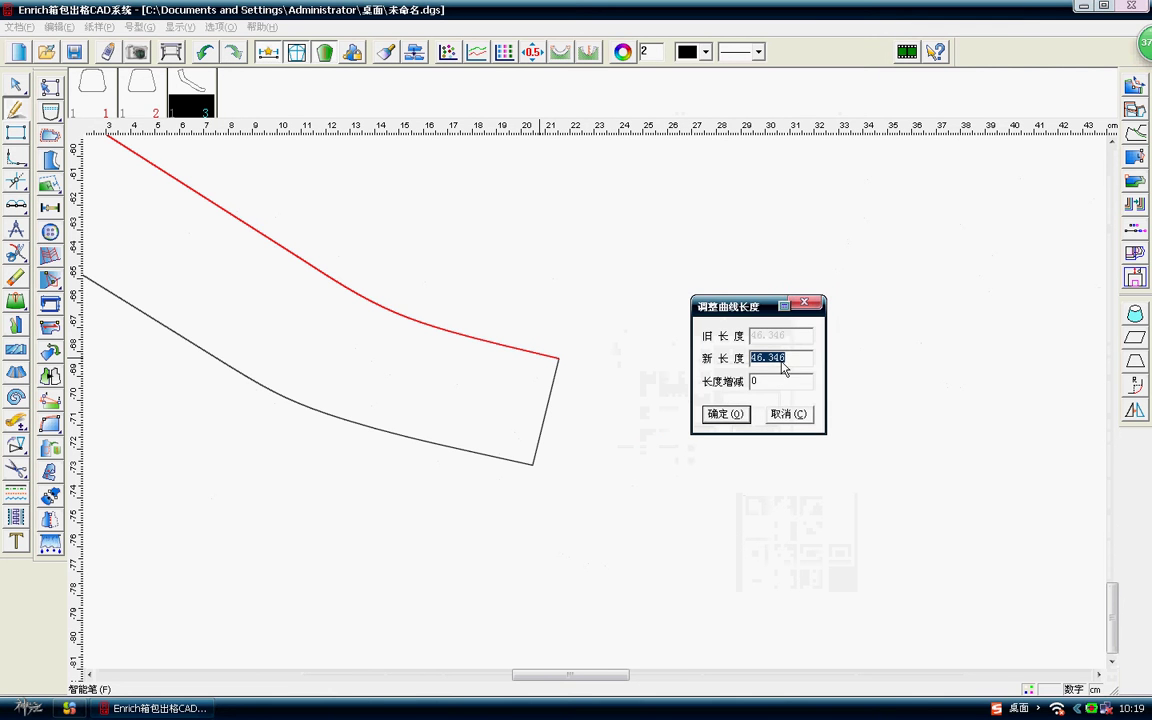
{"action": "key", "text": "Tab"}
{"action": "key", "text": "Escape"}
{"action": "scroll", "coordinate": [593, 400], "scroll_direction": "down", "scroll_amount": 2}
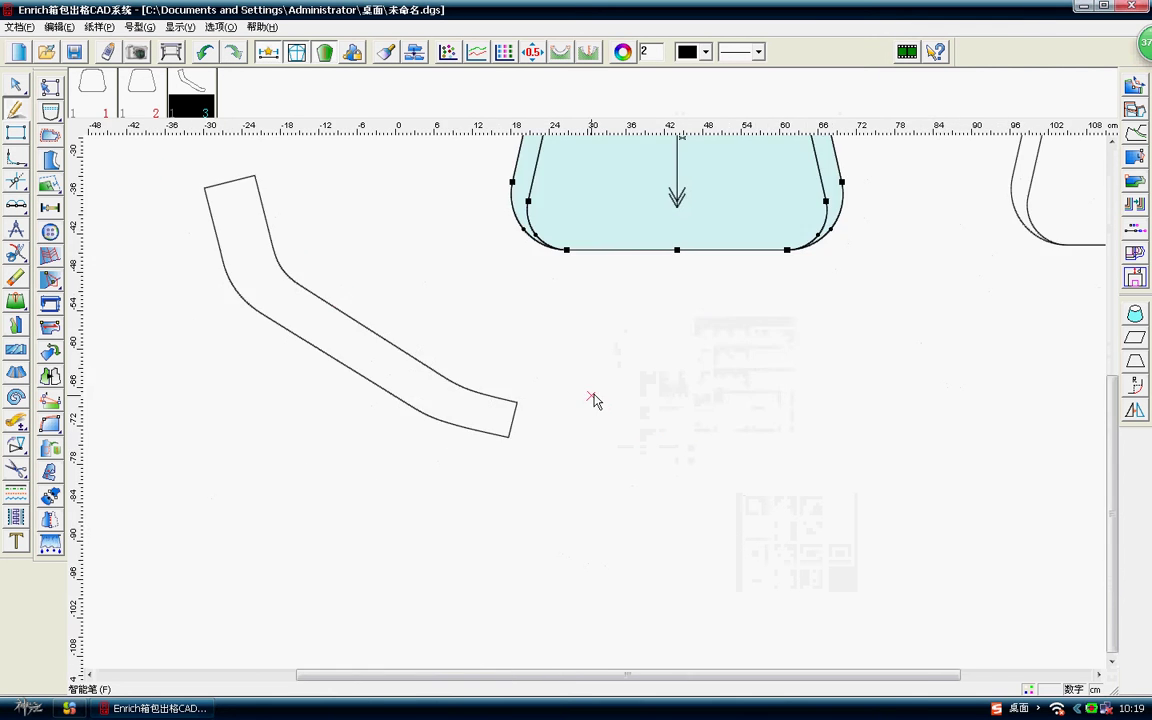
{"action": "right_click", "coordinate": [527, 452]}
{"action": "left_click", "coordinate": [549, 463]}
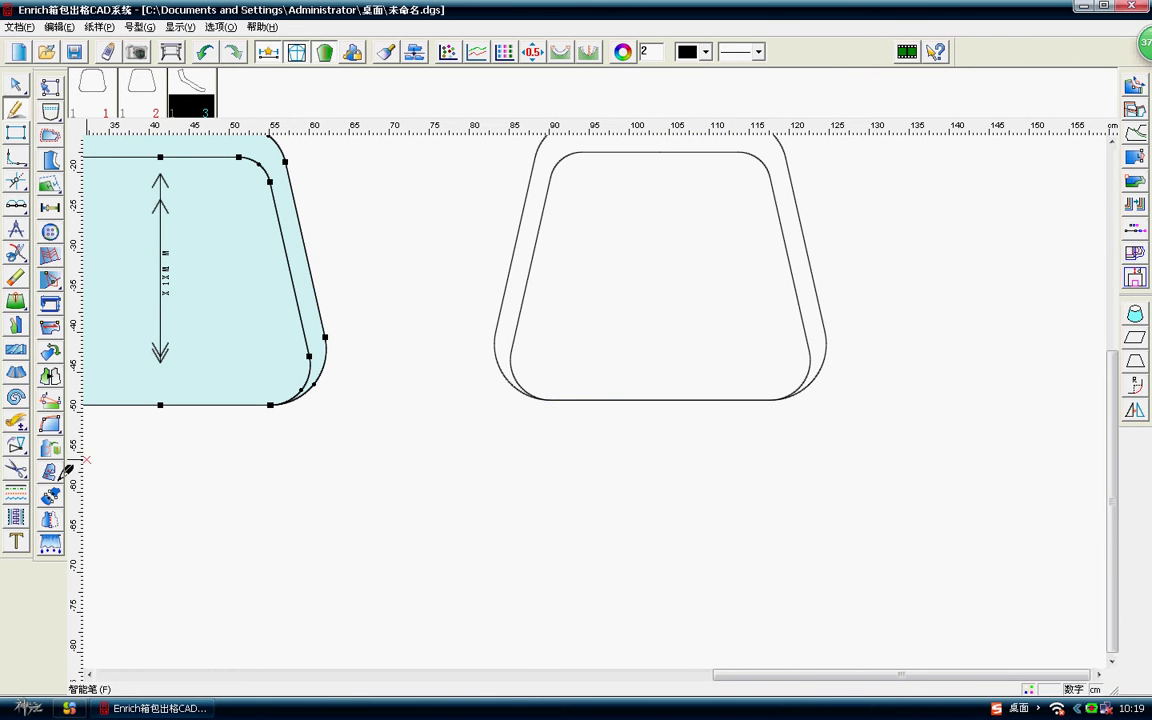
Re-measure the right panel's straight bottom edge, reading 13.78 cm.
{"action": "left_click", "coordinate": [16, 420]}
{"action": "left_click", "coordinate": [41, 375]}
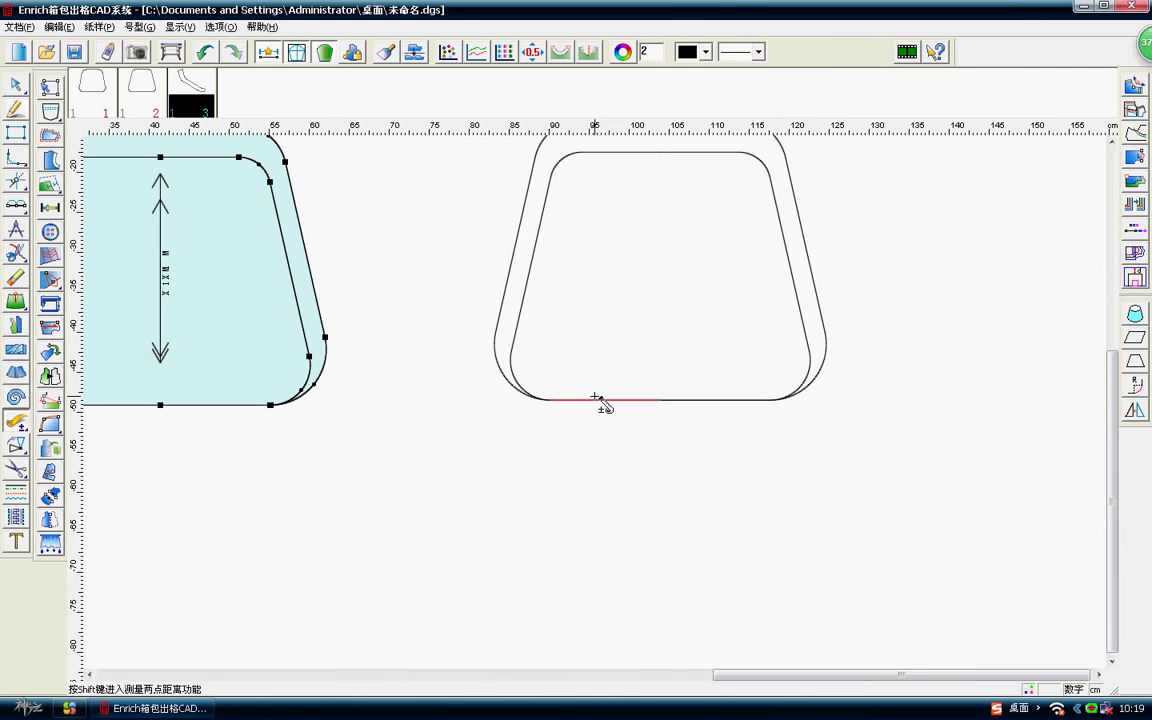
{"action": "left_click", "coordinate": [597, 398]}
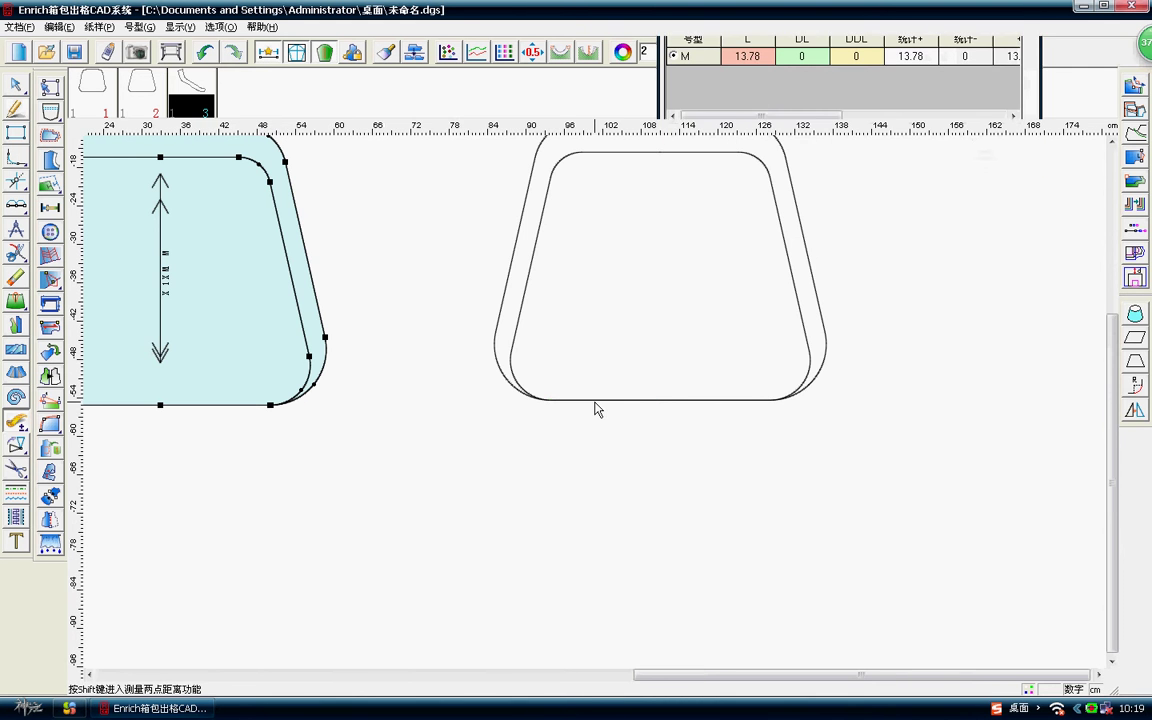
{"action": "scroll", "coordinate": [560, 415], "scroll_direction": "down", "scroll_amount": 2}
{"action": "scroll", "coordinate": [527, 437], "scroll_direction": "up", "scroll_amount": 1}
{"action": "scroll", "coordinate": [400, 330], "scroll_direction": "up", "scroll_amount": 2}
Lengthen the strip's upper curve by 13.78 so it measures 60.126 cm.
{"action": "right_click", "coordinate": [380, 310]}
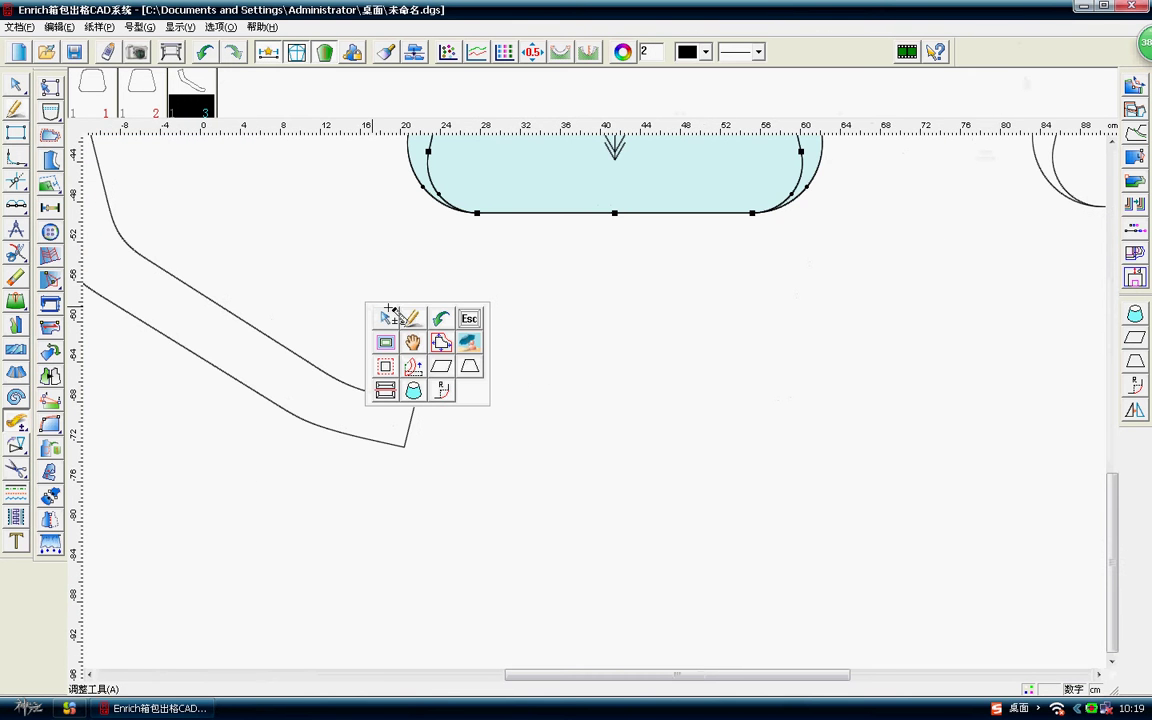
{"action": "left_click", "coordinate": [411, 318]}
{"action": "scroll", "coordinate": [592, 402], "scroll_direction": "up", "scroll_amount": 2}
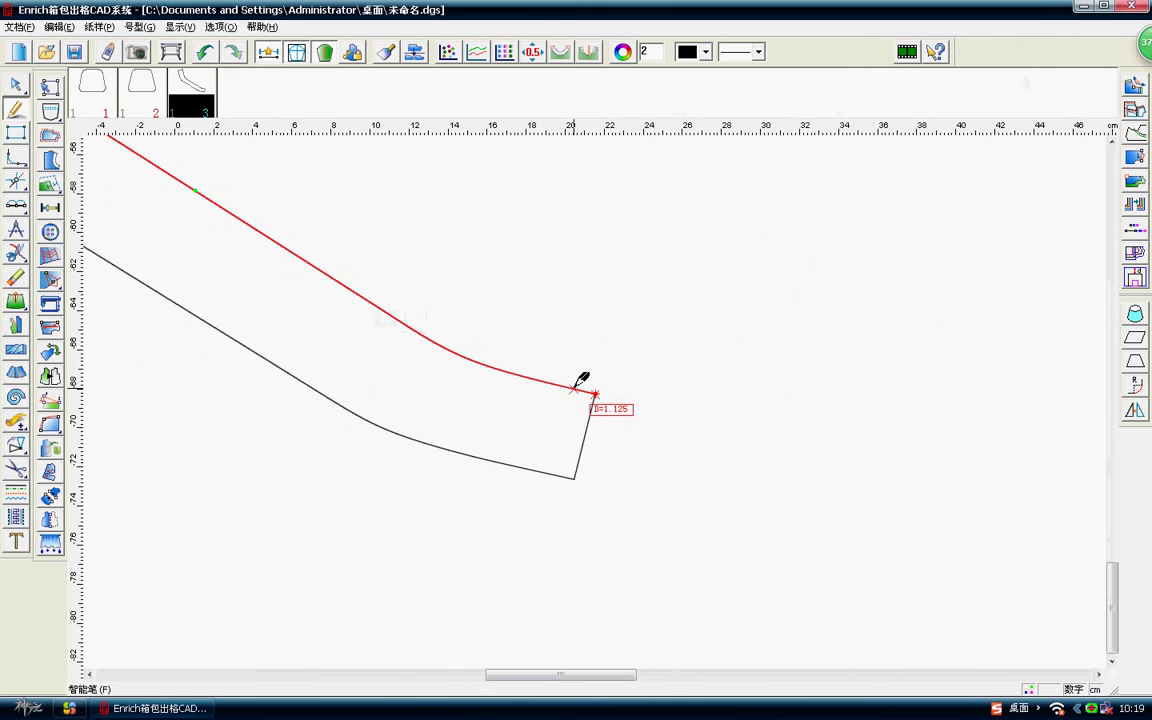
{"action": "right_click", "coordinate": [576, 387]}
{"action": "key", "text": "Tab"}
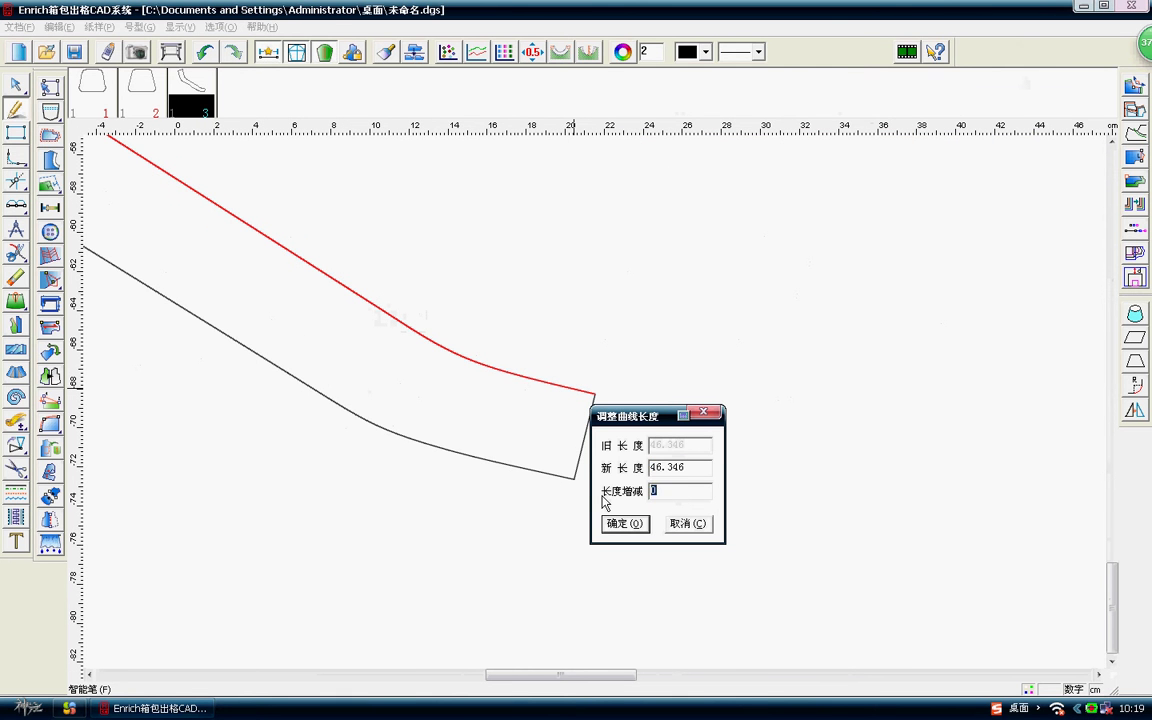
{"action": "type", "text": "3.78"}
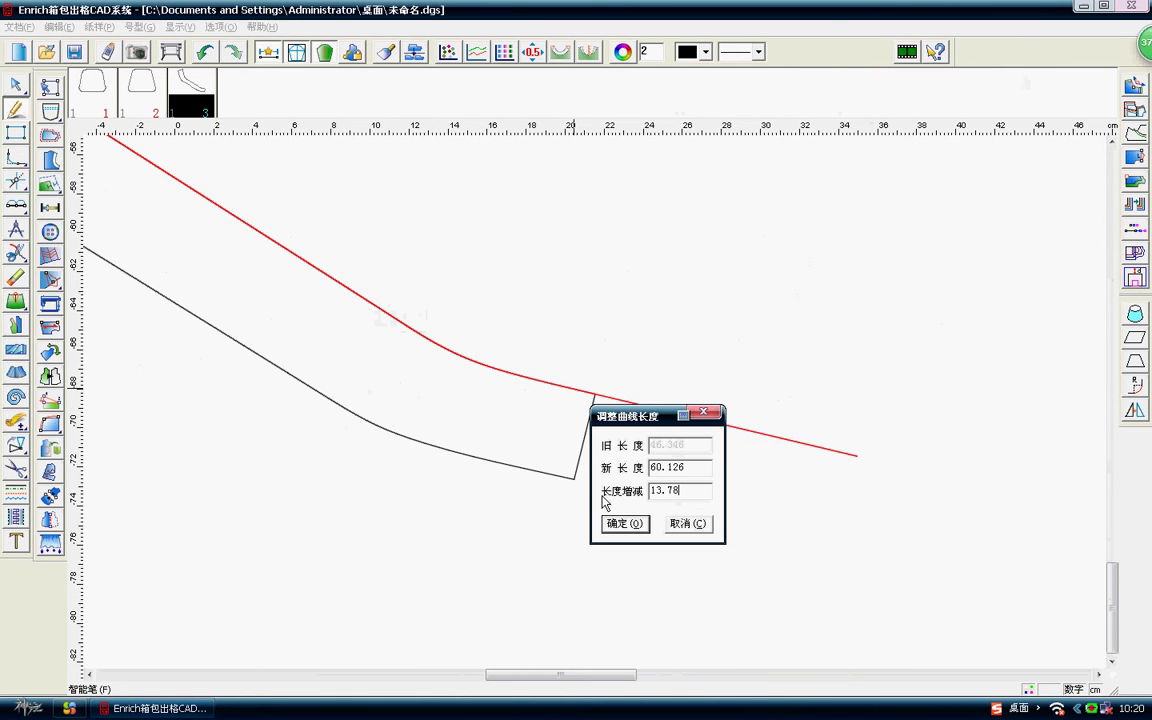
{"action": "left_click", "coordinate": [625, 523]}
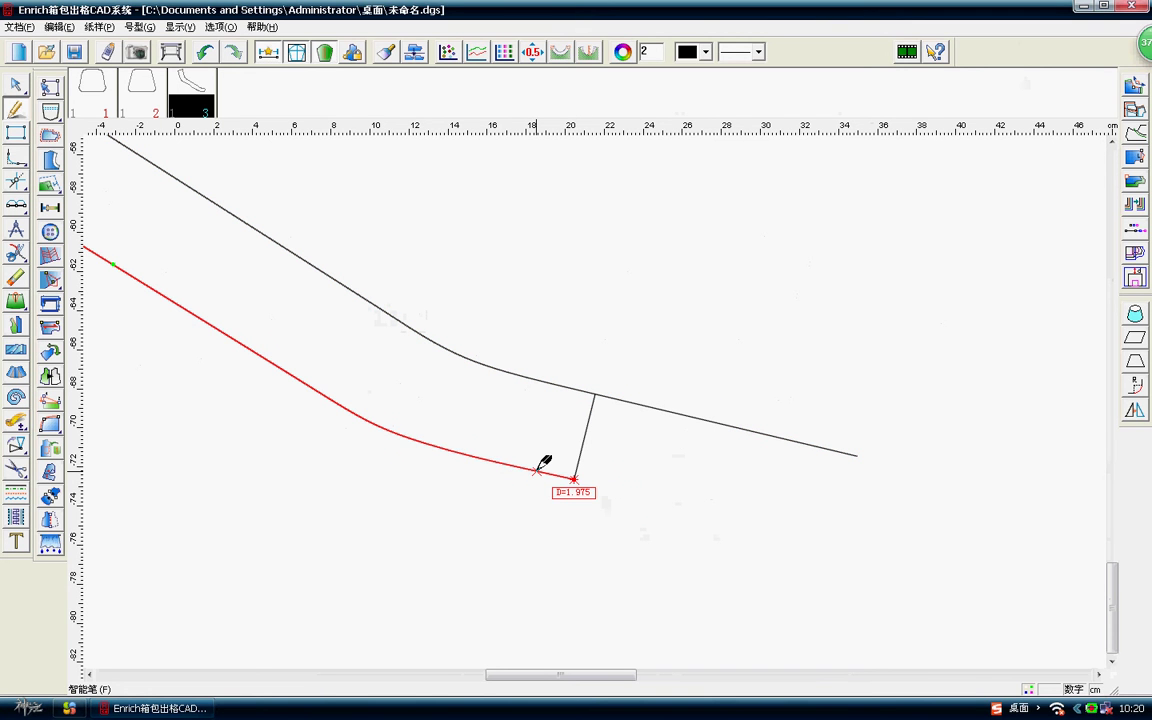
{"action": "right_click", "coordinate": [684, 440]}
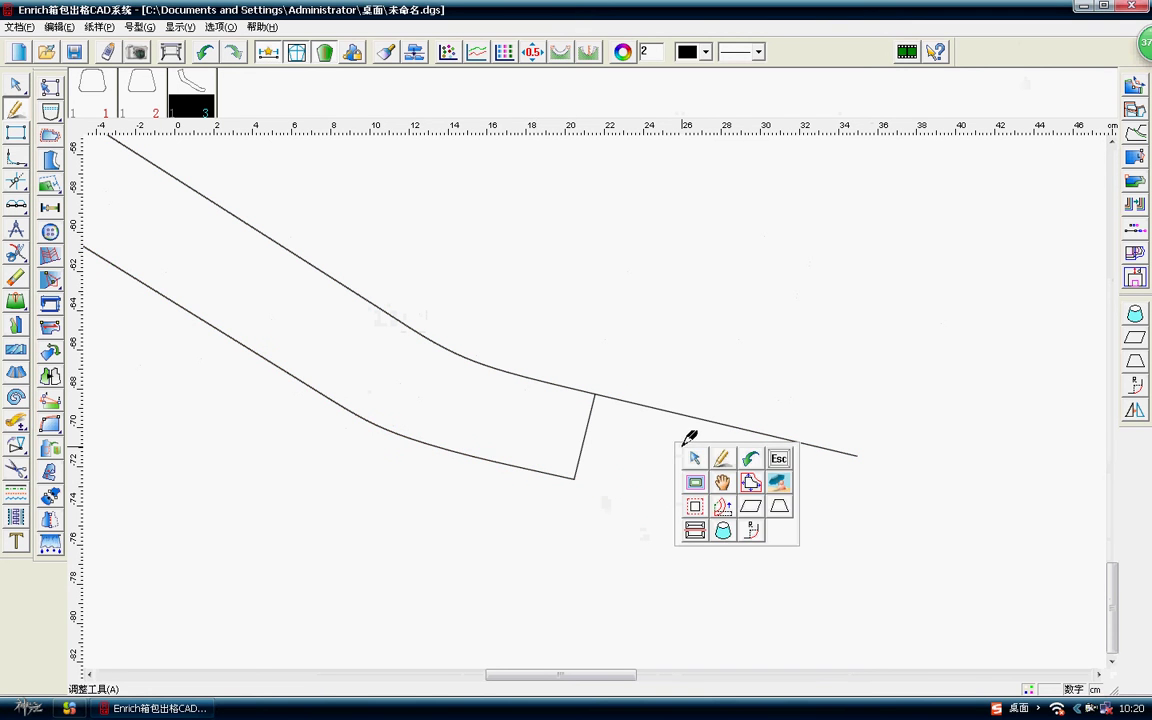
Copy the strip's short end line to the tip of the lengthened upper curve.
{"action": "left_click", "coordinate": [17, 447]}
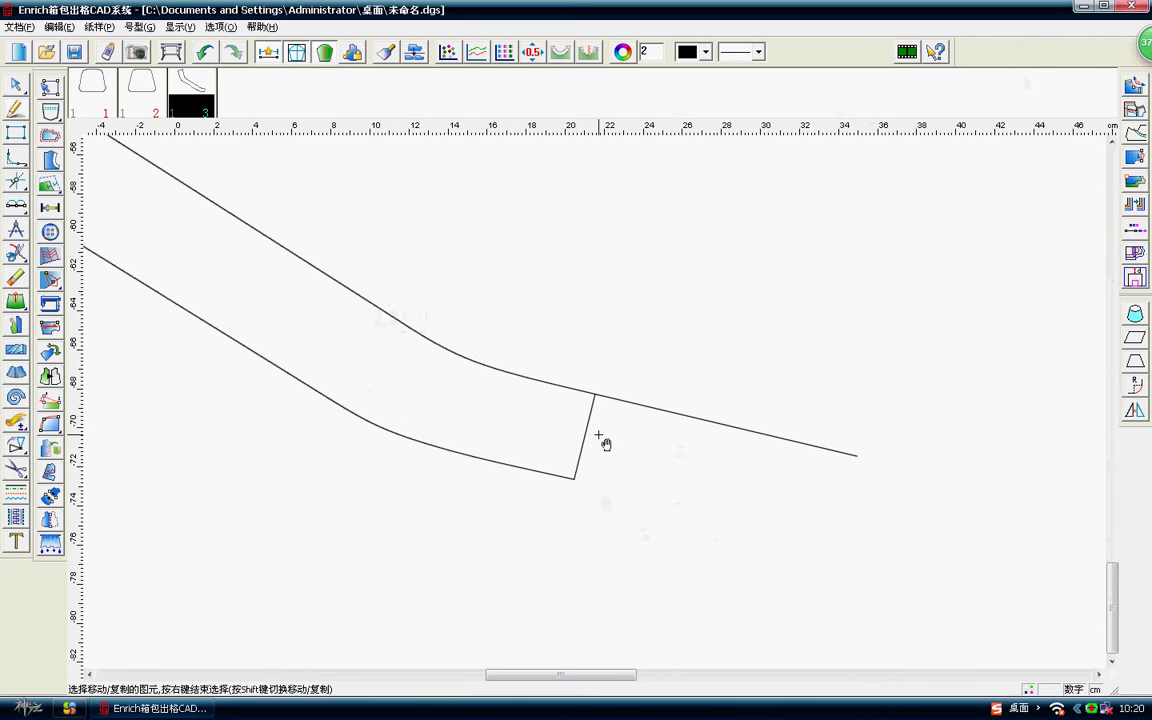
{"action": "left_click", "coordinate": [598, 434]}
{"action": "right_click", "coordinate": [598, 402]}
{"action": "left_click", "coordinate": [595, 395]}
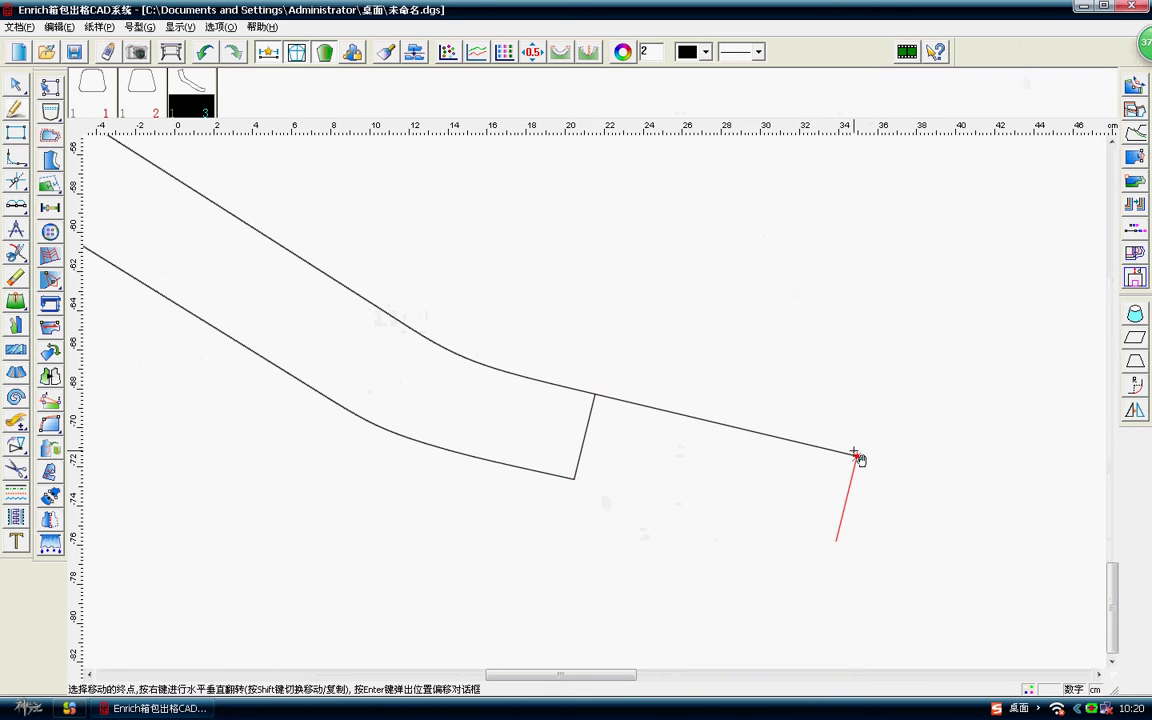
{"action": "left_click", "coordinate": [855, 455]}
Reshape the lower curve's end point back onto the short cross line.
{"action": "right_click", "coordinate": [710, 343]}
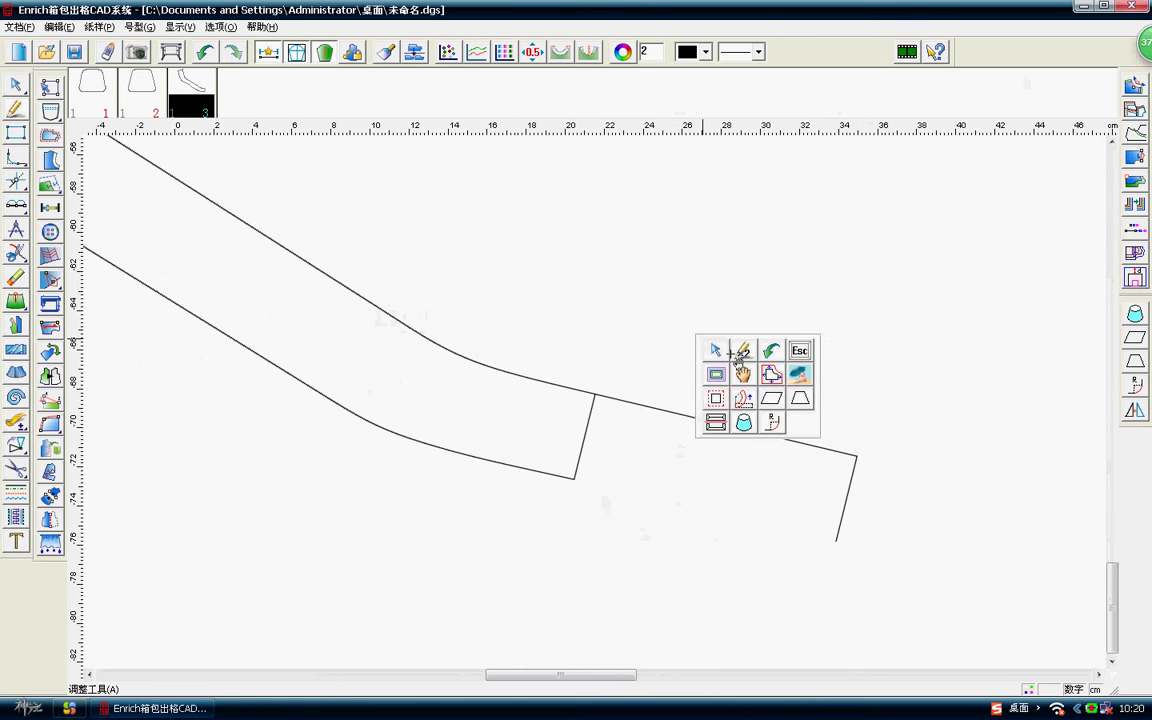
{"action": "left_click", "coordinate": [740, 352]}
{"action": "left_click", "coordinate": [530, 470]}
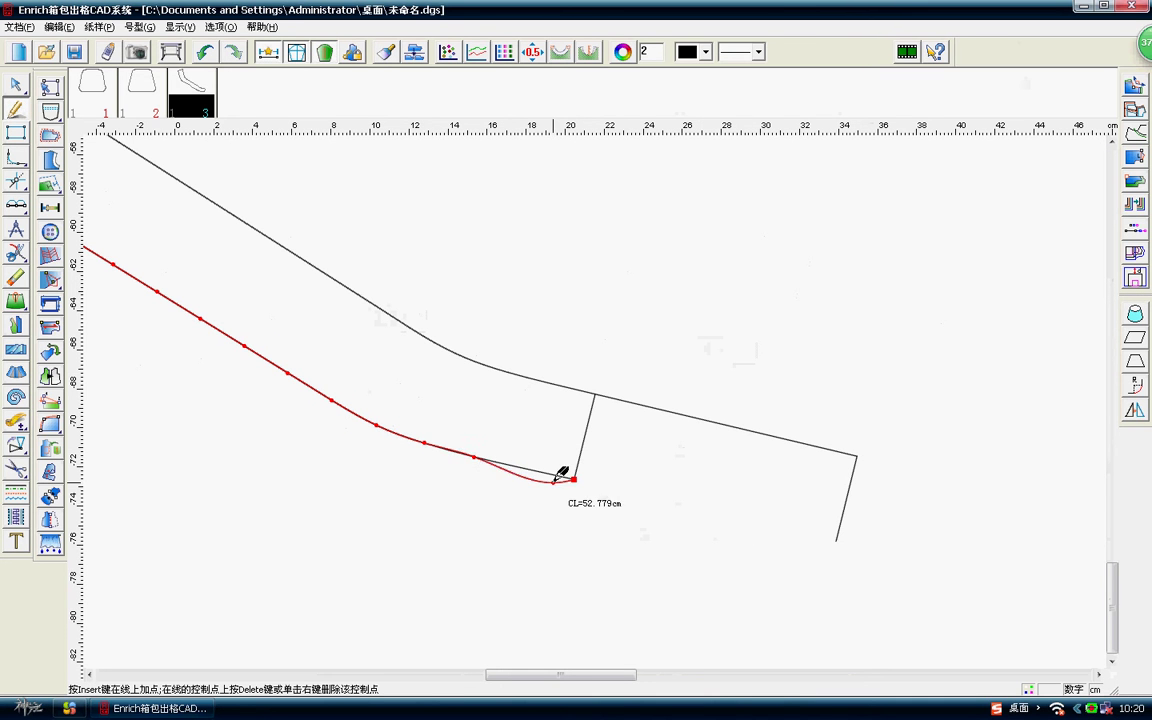
{"action": "left_click", "coordinate": [572, 478]}
{"action": "left_click", "coordinate": [571, 478]}
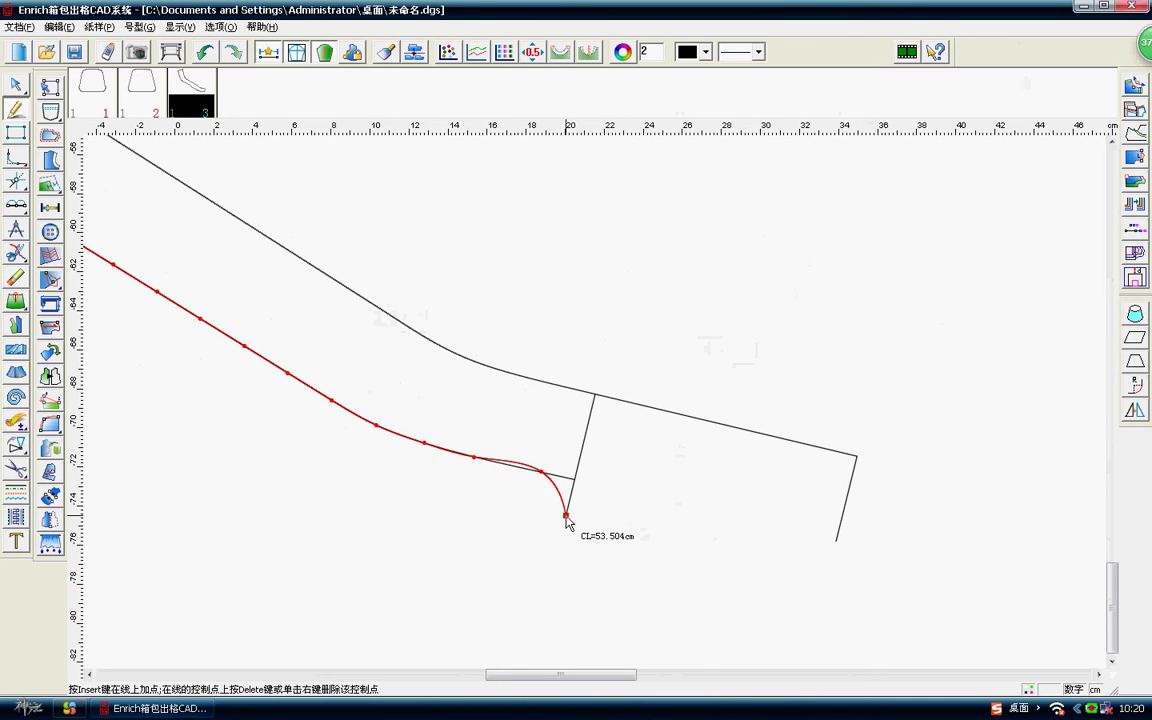
{"action": "left_click_drag", "start_coordinate": [566, 516], "coordinate": [584, 480]}
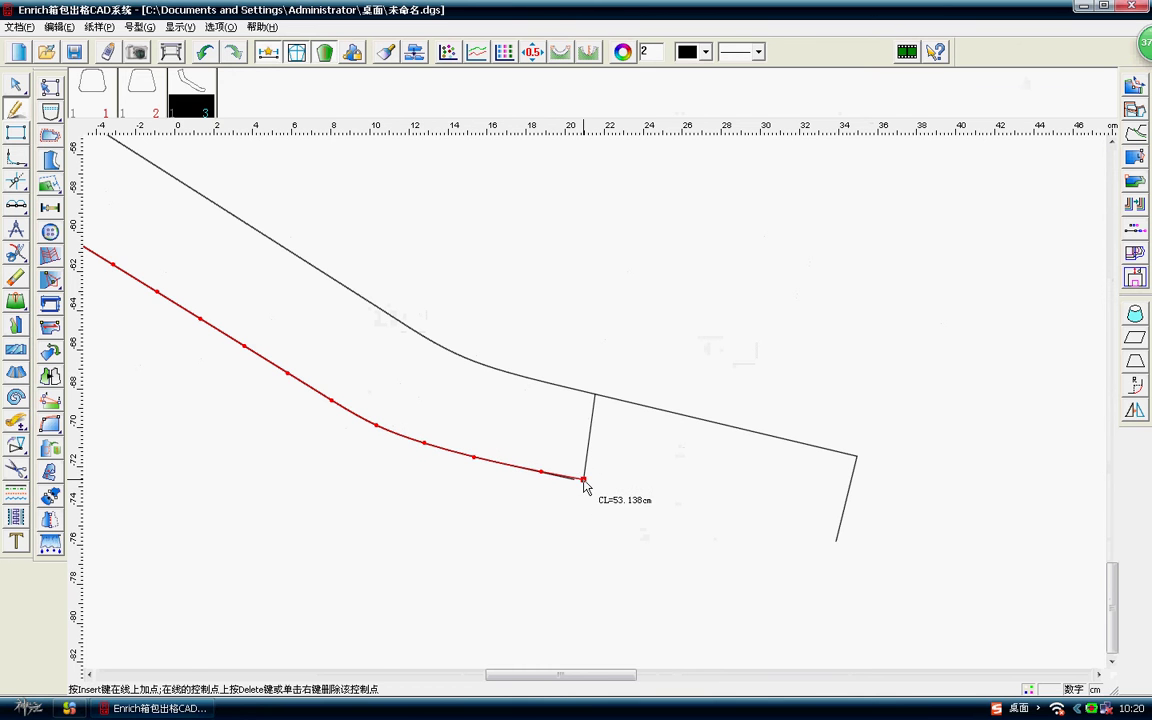
{"action": "right_click", "coordinate": [585, 485]}
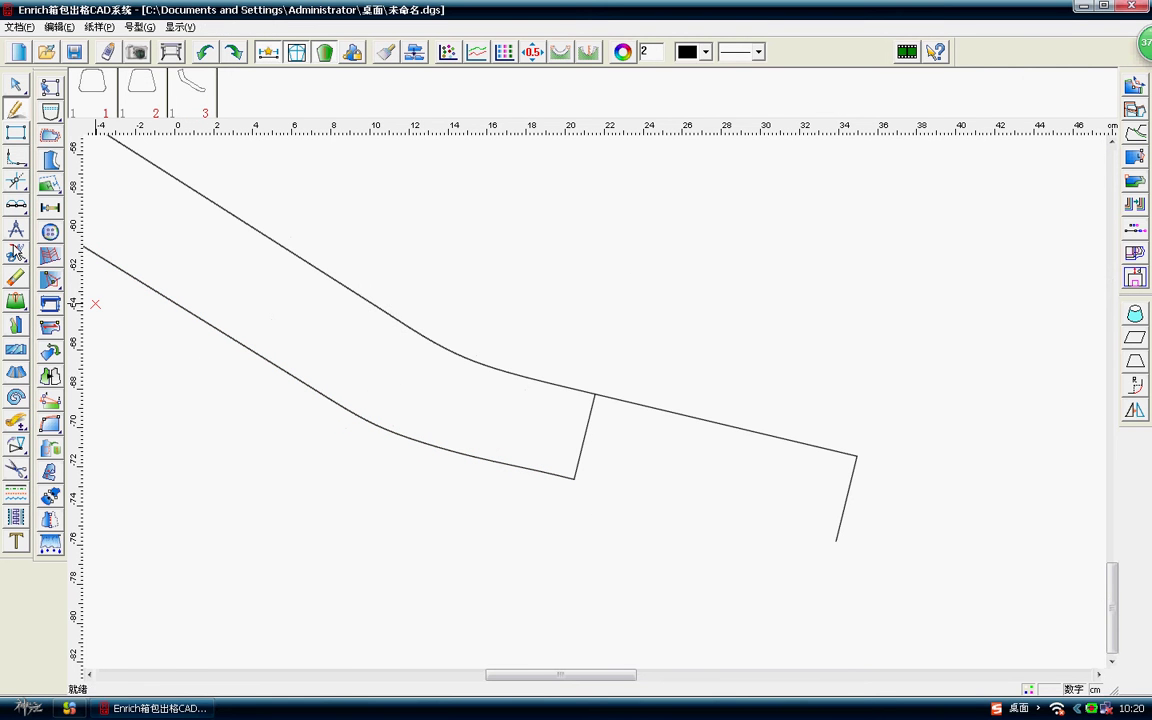
Link the short cross line with the strip's lower curve.
{"action": "left_click", "coordinate": [43, 252]}
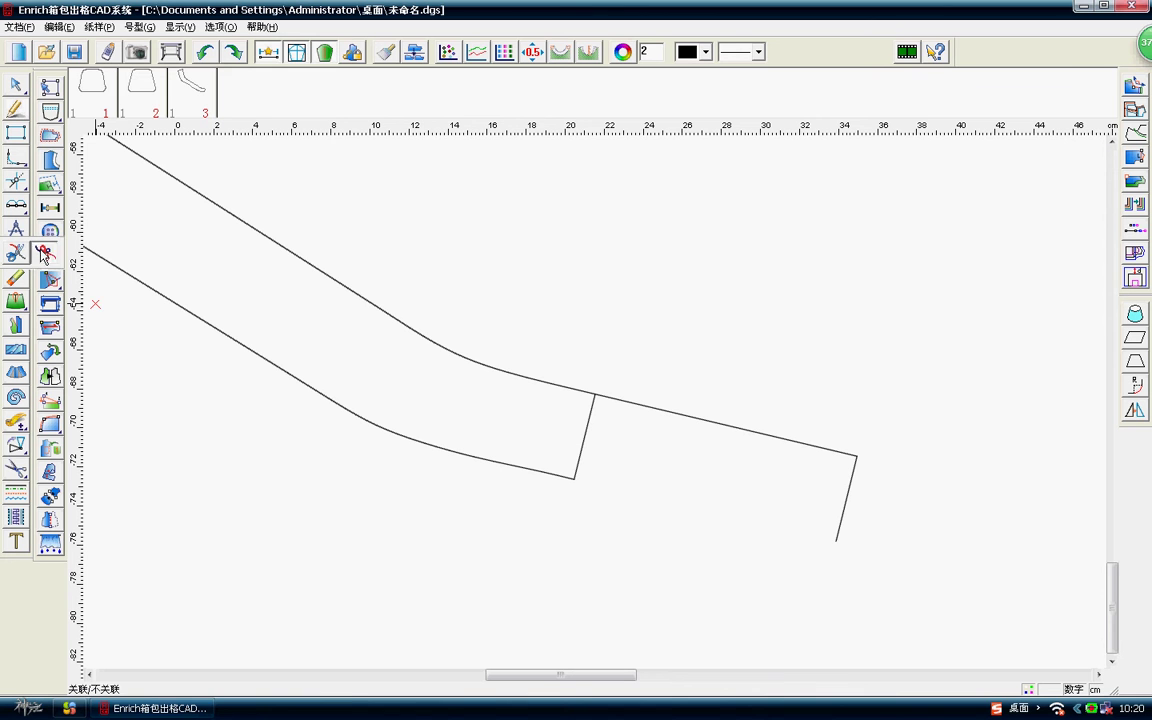
{"action": "left_click", "coordinate": [578, 470]}
{"action": "left_click", "coordinate": [488, 456]}
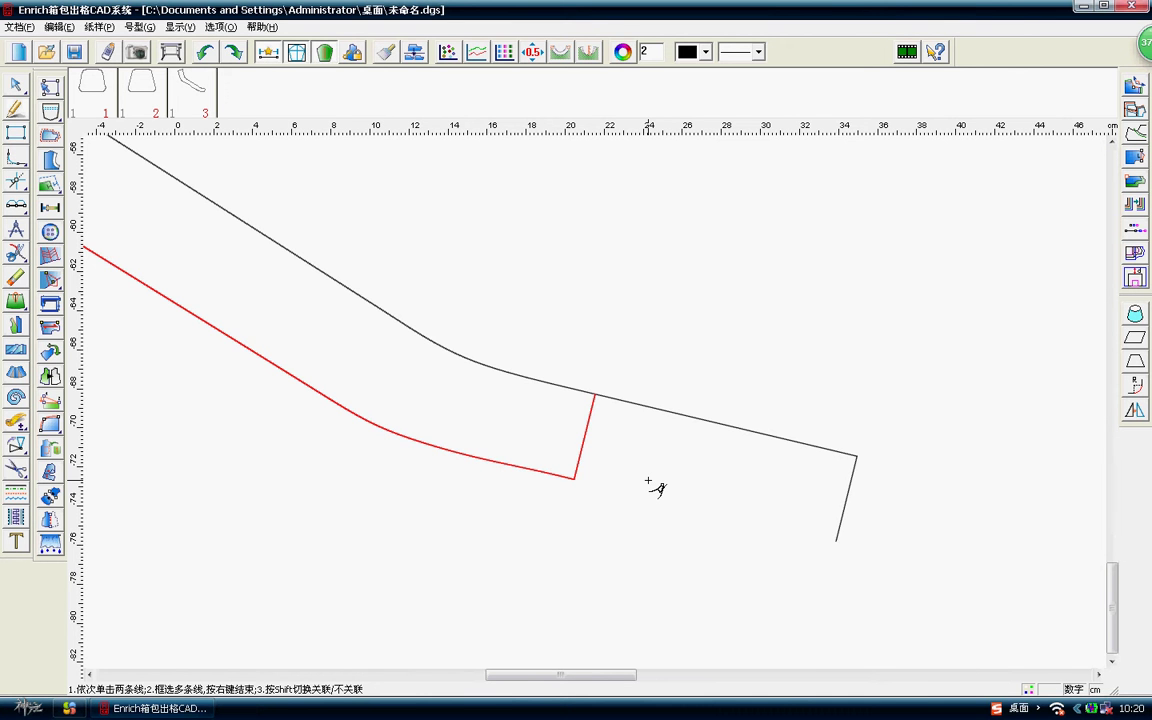
Extend the strip's lower curve to the foot of the copied right end line.
{"action": "right_click", "coordinate": [681, 343]}
{"action": "left_click", "coordinate": [694, 306]}
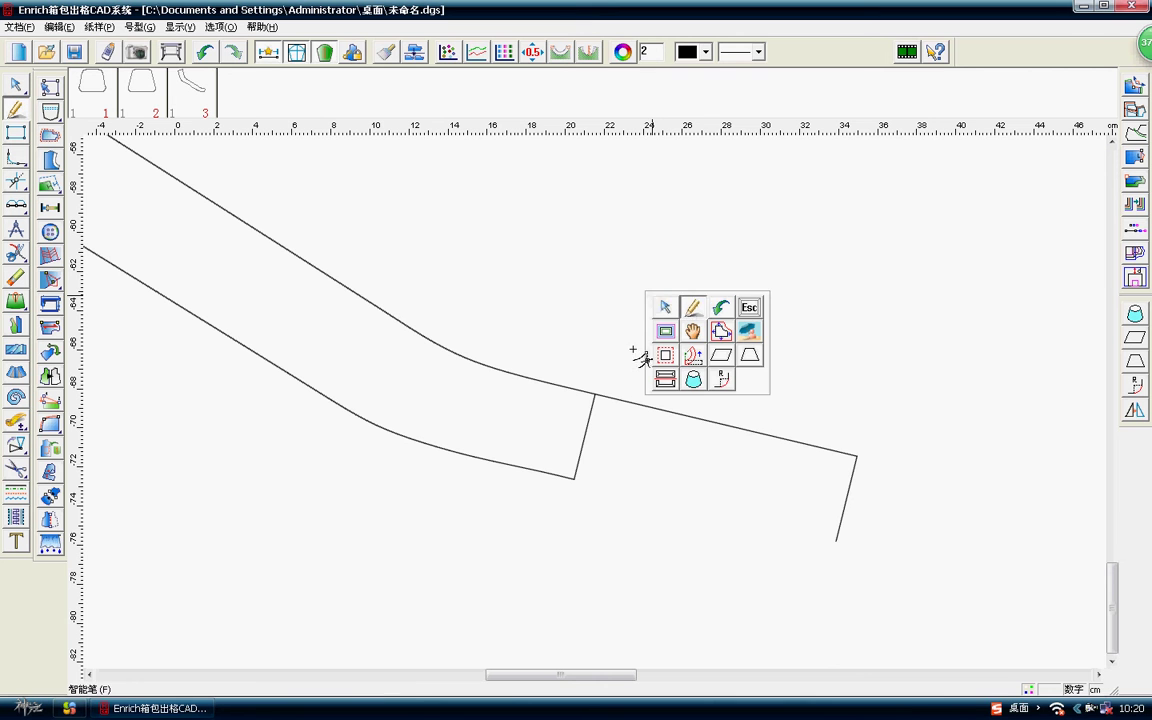
{"action": "right_click", "coordinate": [538, 477]}
{"action": "right_click", "coordinate": [527, 472]}
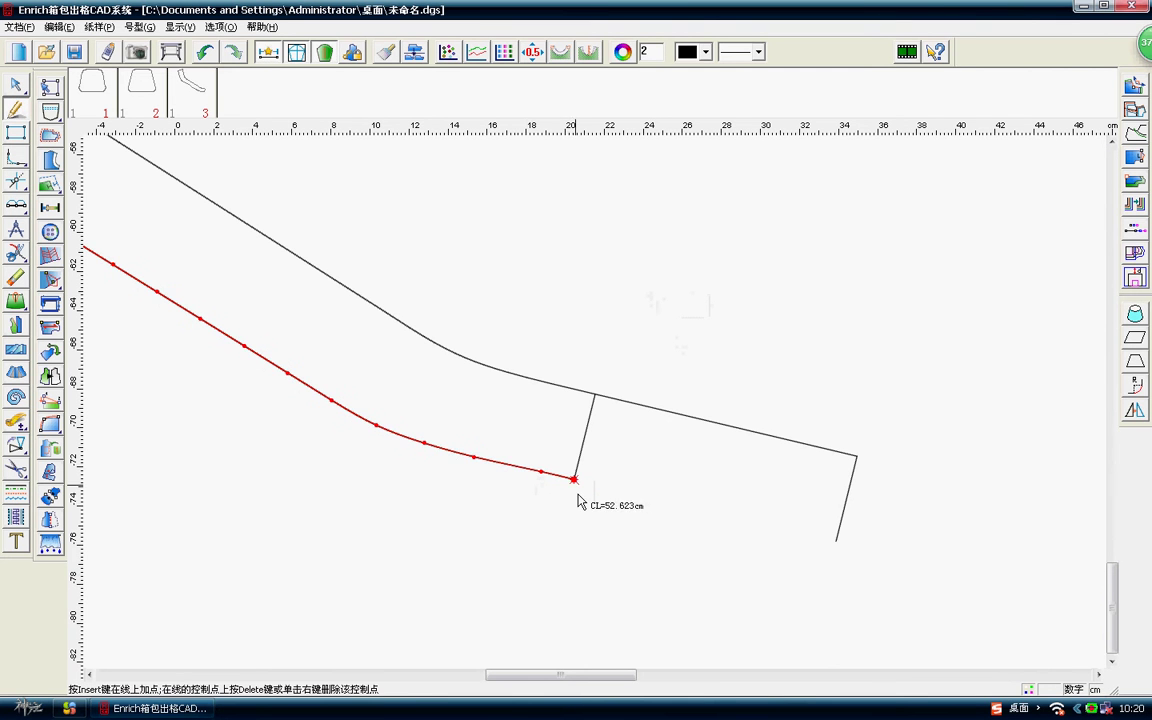
{"action": "left_click", "coordinate": [836, 540]}
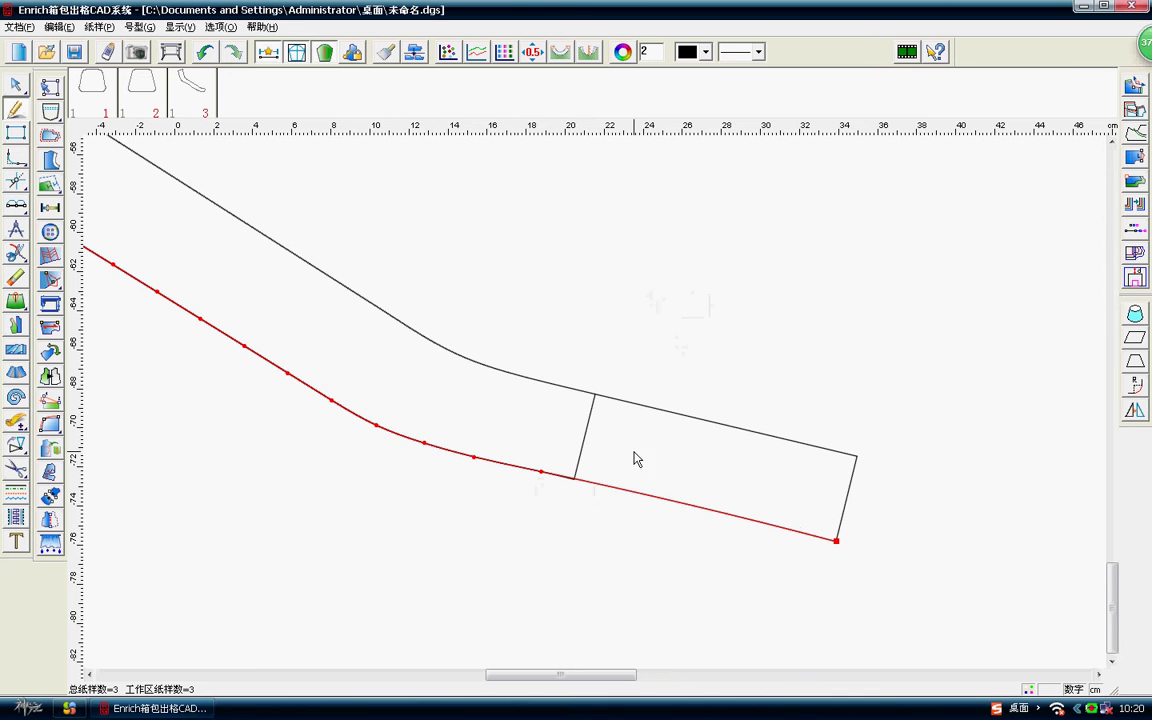
{"action": "right_click", "coordinate": [579, 475]}
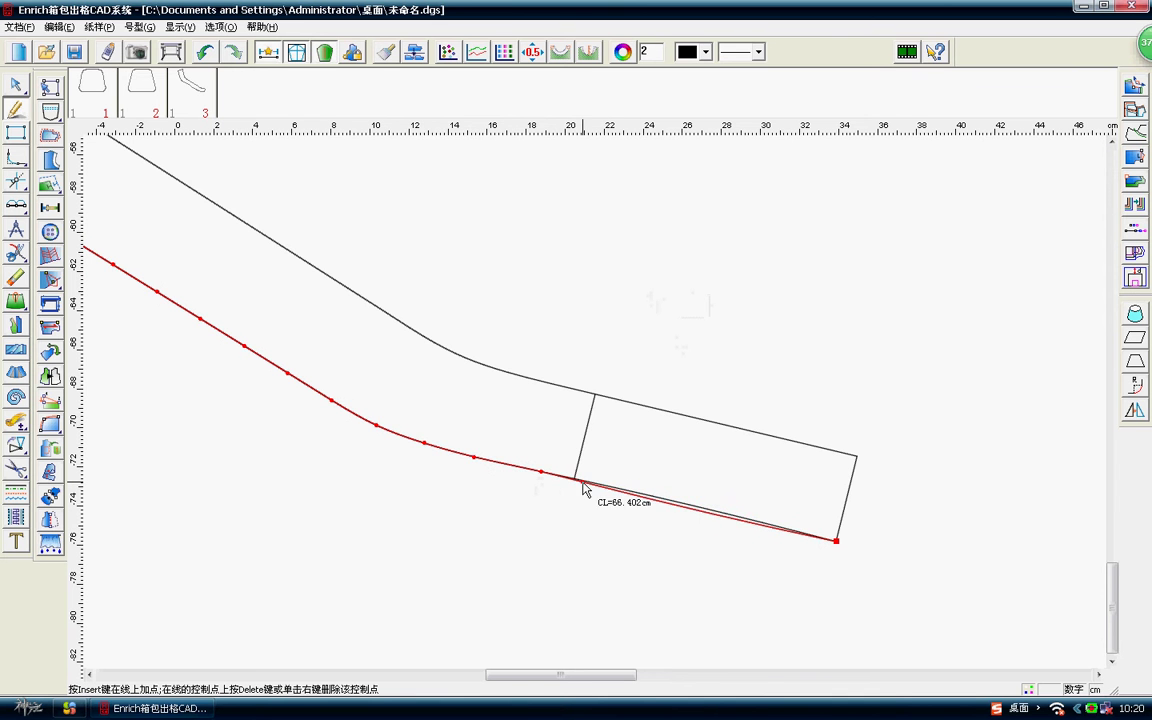
{"action": "right_click", "coordinate": [645, 533]}
{"action": "right_click", "coordinate": [760, 337]}
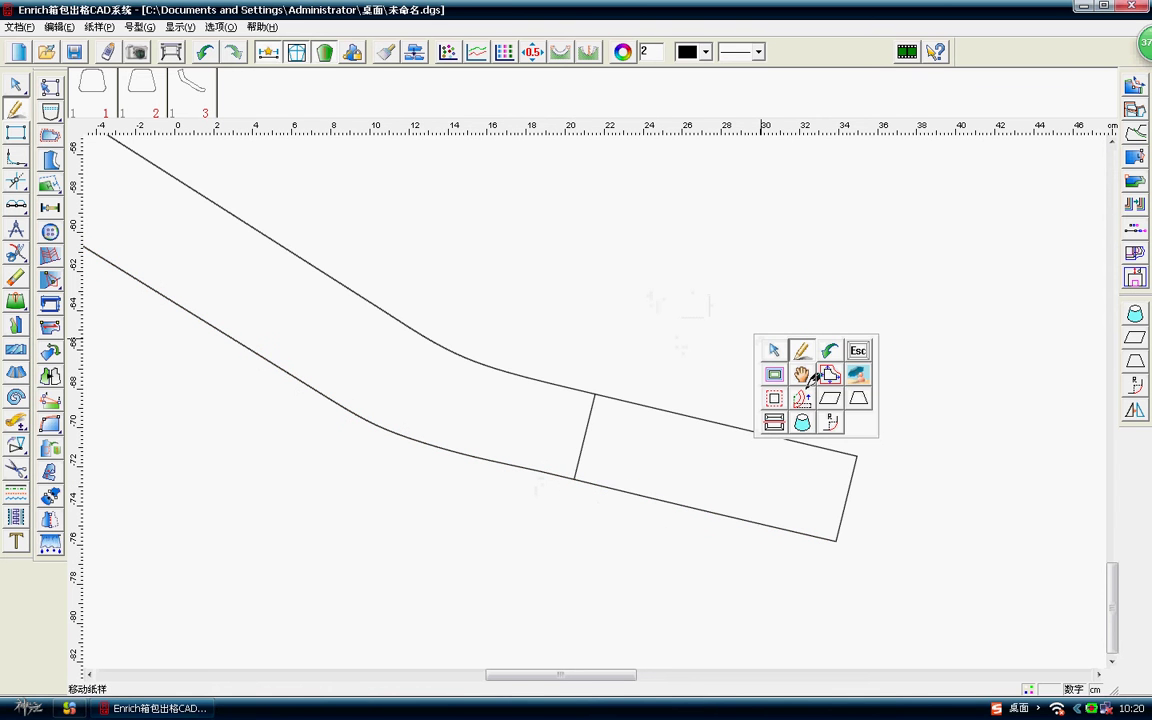
{"action": "key", "text": "r"}
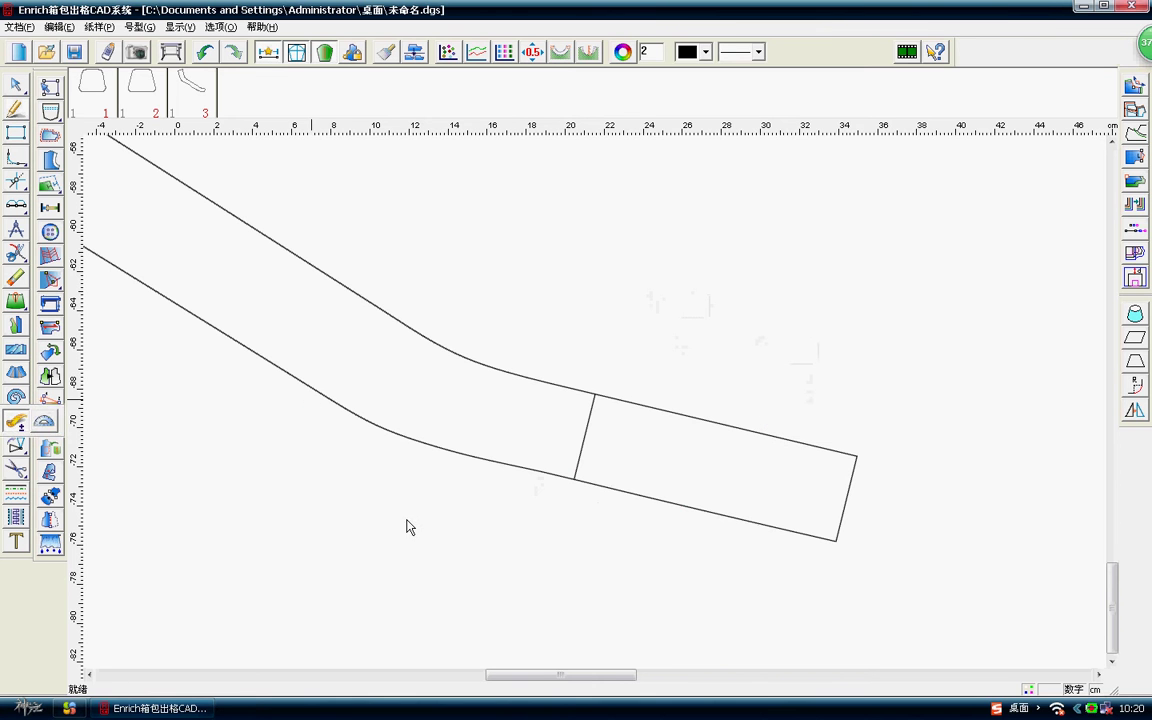
{"action": "left_click", "coordinate": [573, 479]}
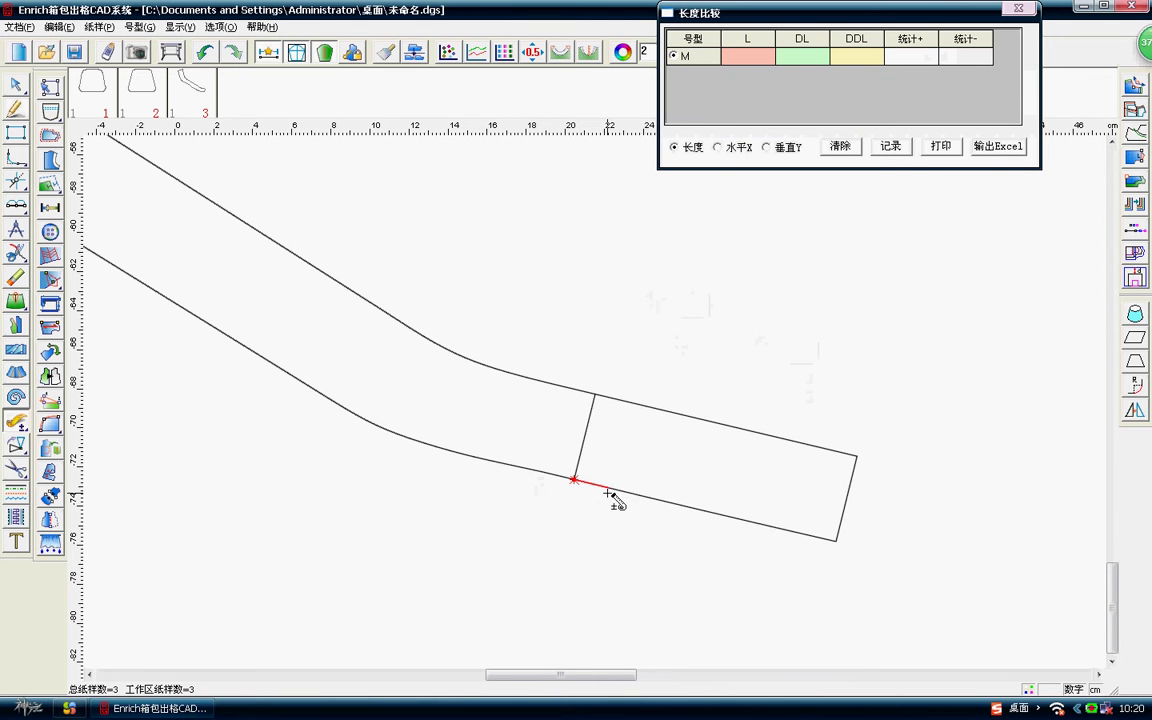
{"action": "left_click", "coordinate": [840, 541]}
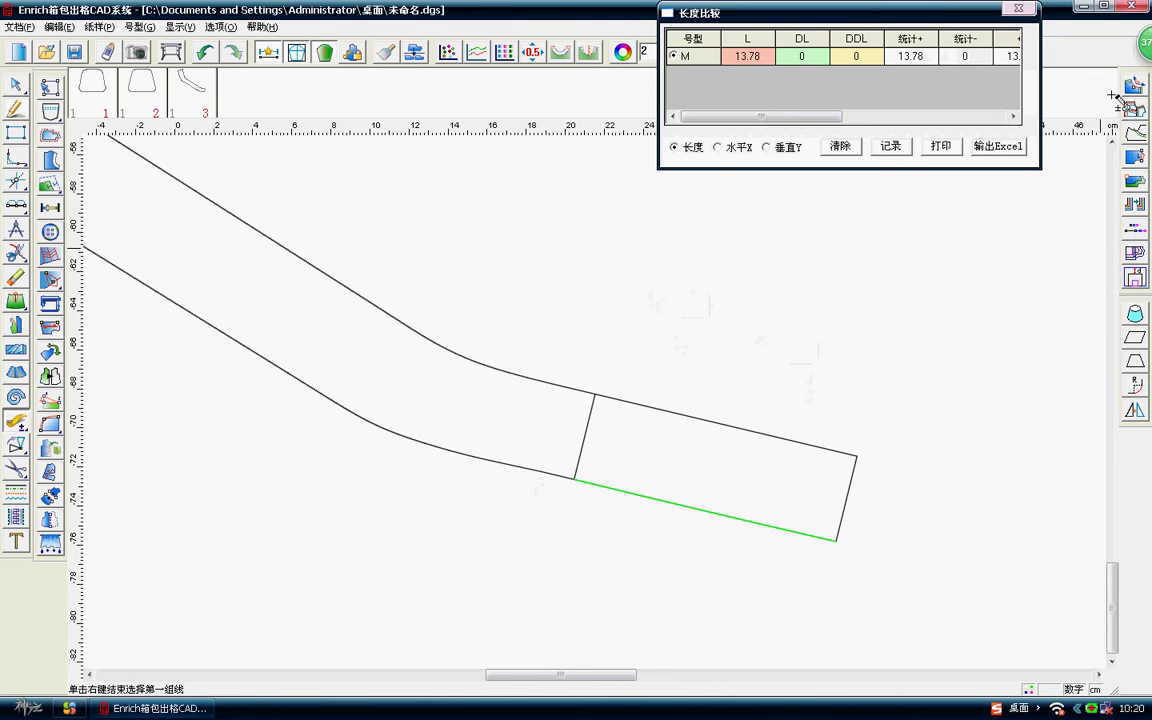
{"action": "left_click", "coordinate": [1018, 8]}
{"action": "scroll", "coordinate": [877, 301], "scroll_direction": "down", "scroll_amount": 3}
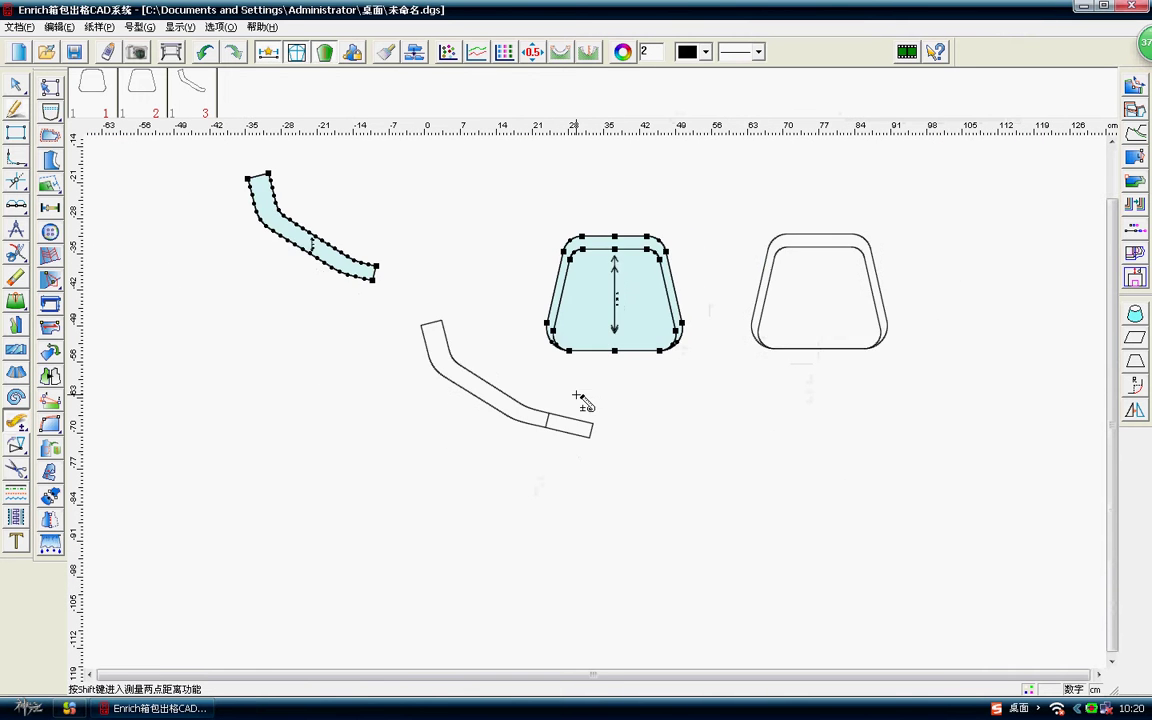
{"action": "scroll", "coordinate": [580, 400], "scroll_direction": "up", "scroll_amount": 2}
{"action": "right_click", "coordinate": [478, 303]}
{"action": "key", "text": "Escape"}
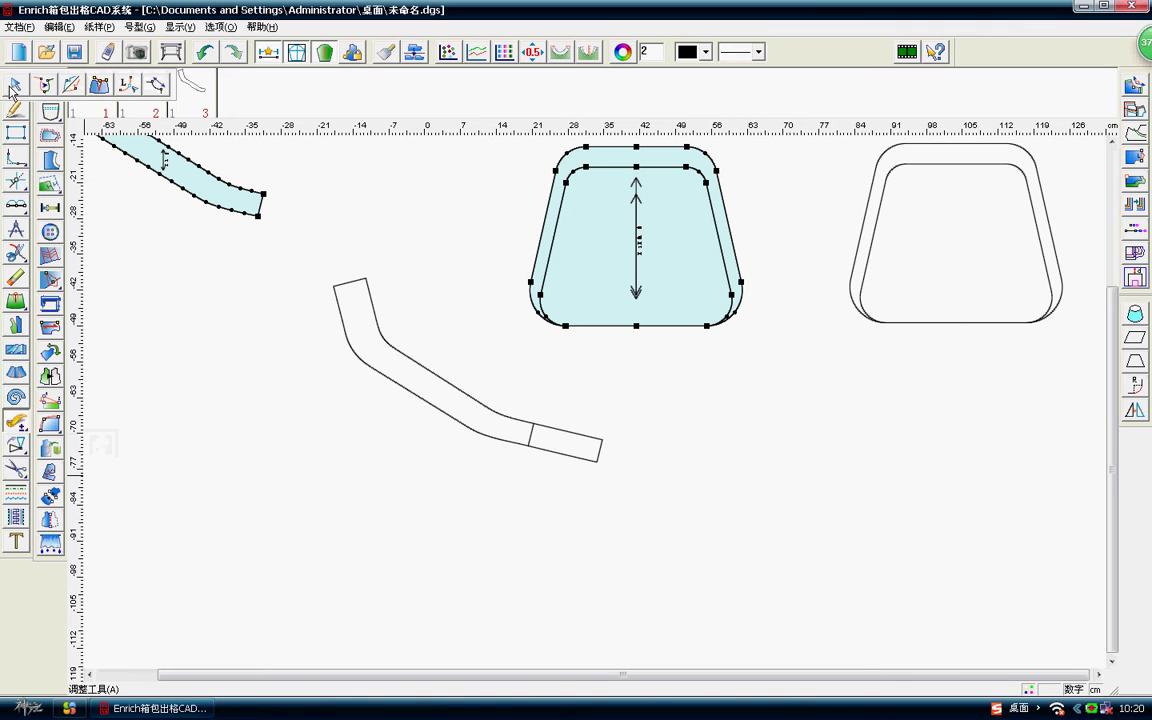
{"action": "mouse_move", "coordinate": [49, 87]}
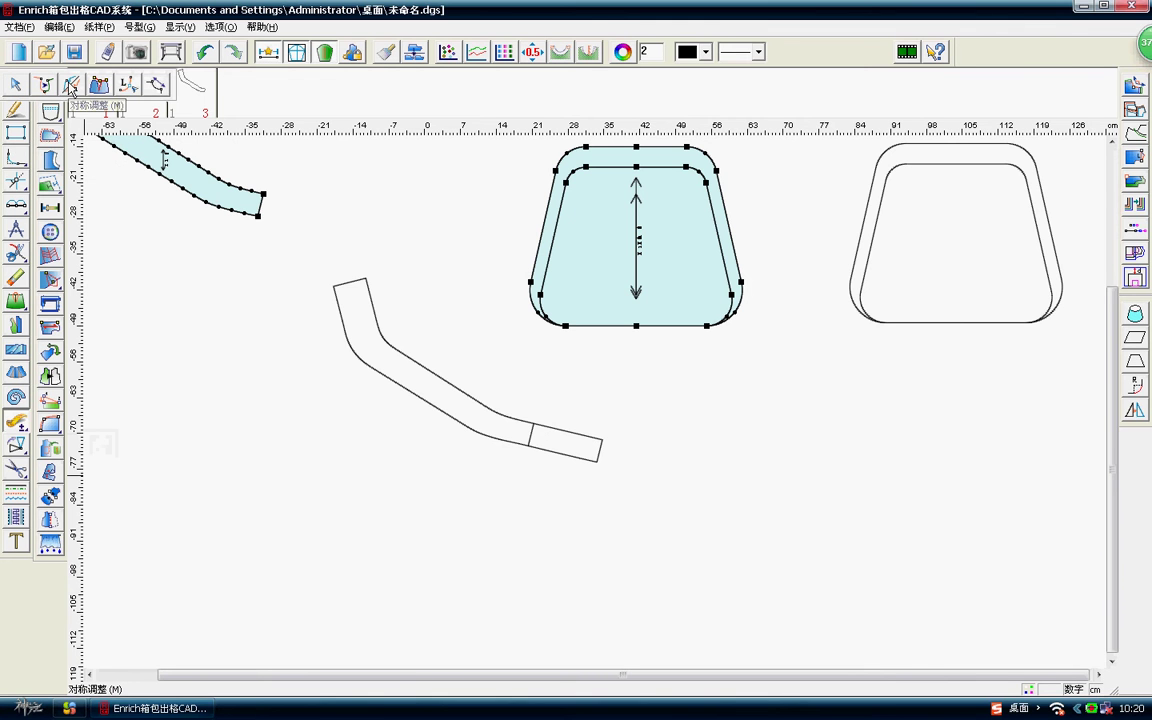
{"action": "left_click", "coordinate": [70, 86]}
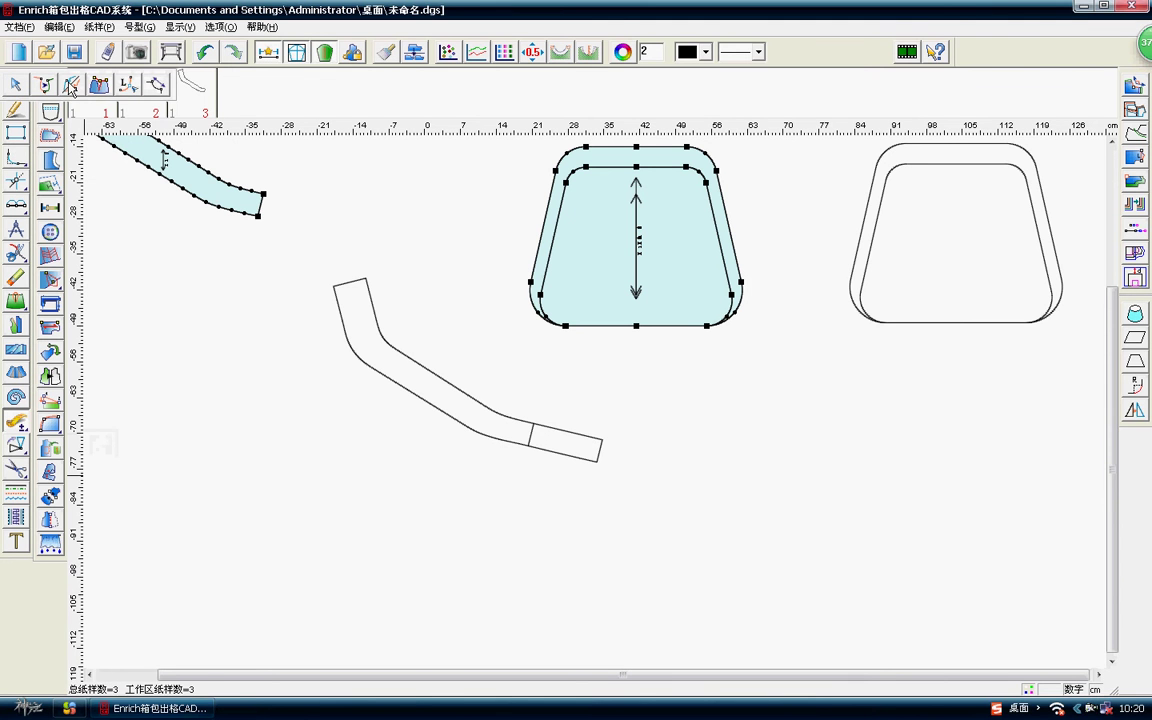
{"action": "left_click", "coordinate": [598, 452]}
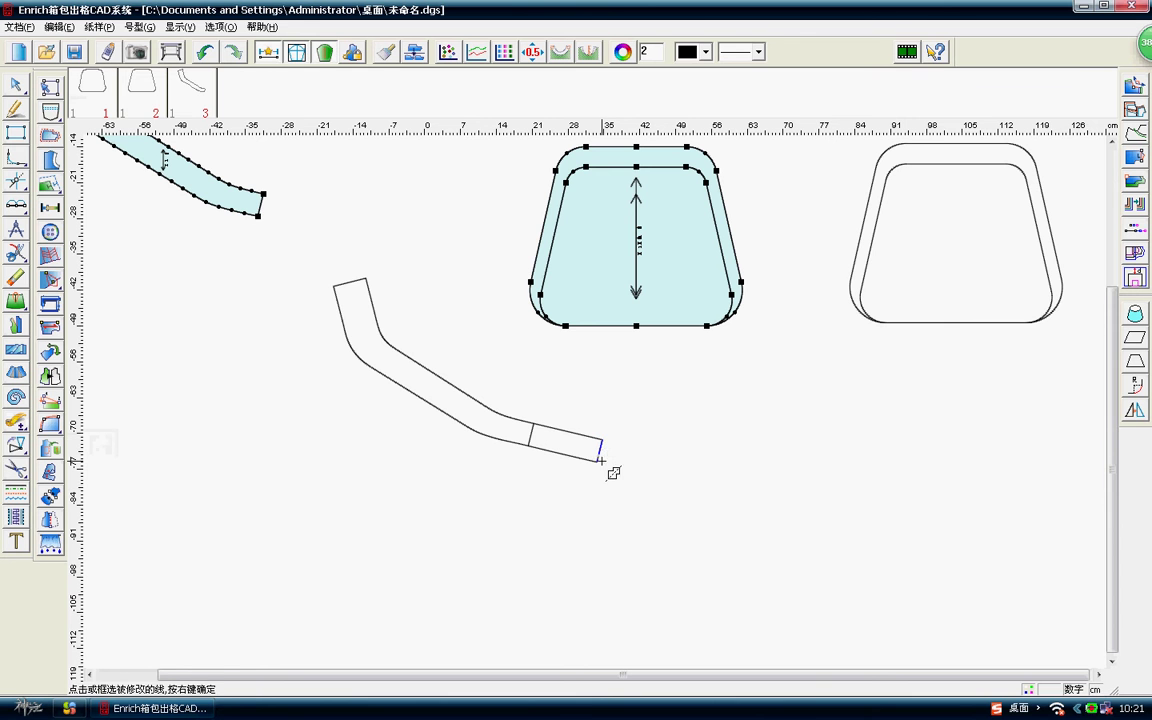
{"action": "left_click", "coordinate": [410, 389]}
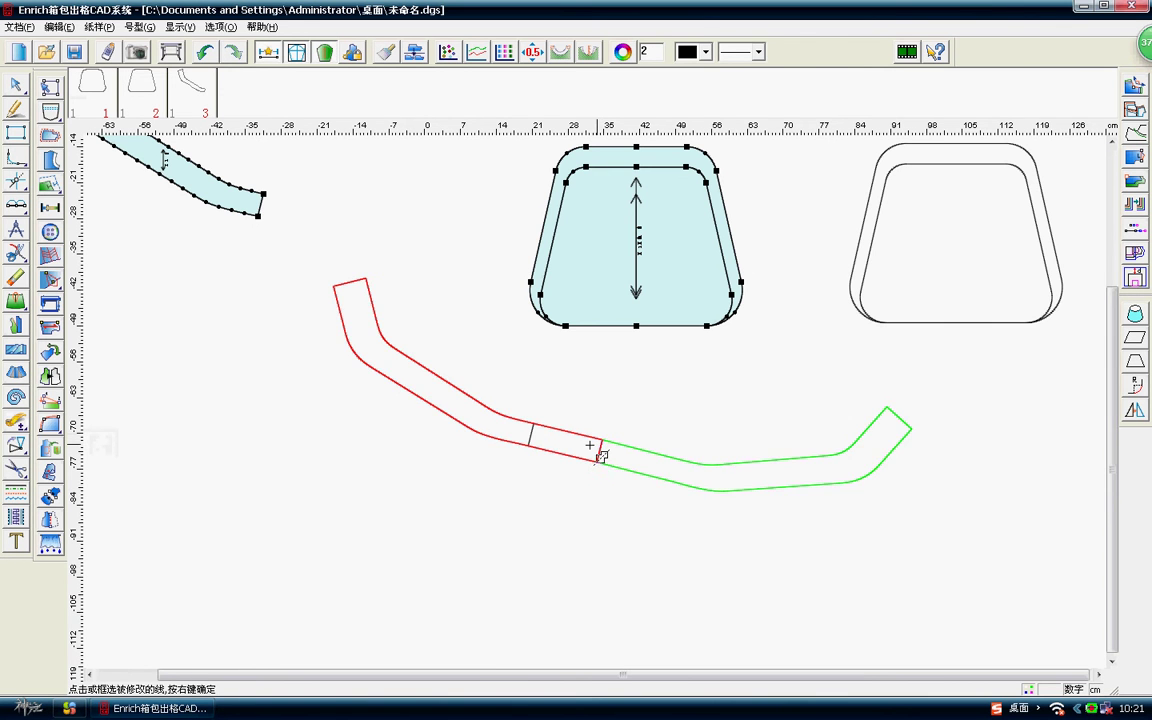
{"action": "scroll", "coordinate": [536, 438], "scroll_direction": "up", "scroll_amount": 2}
{"action": "left_click", "coordinate": [451, 374]}
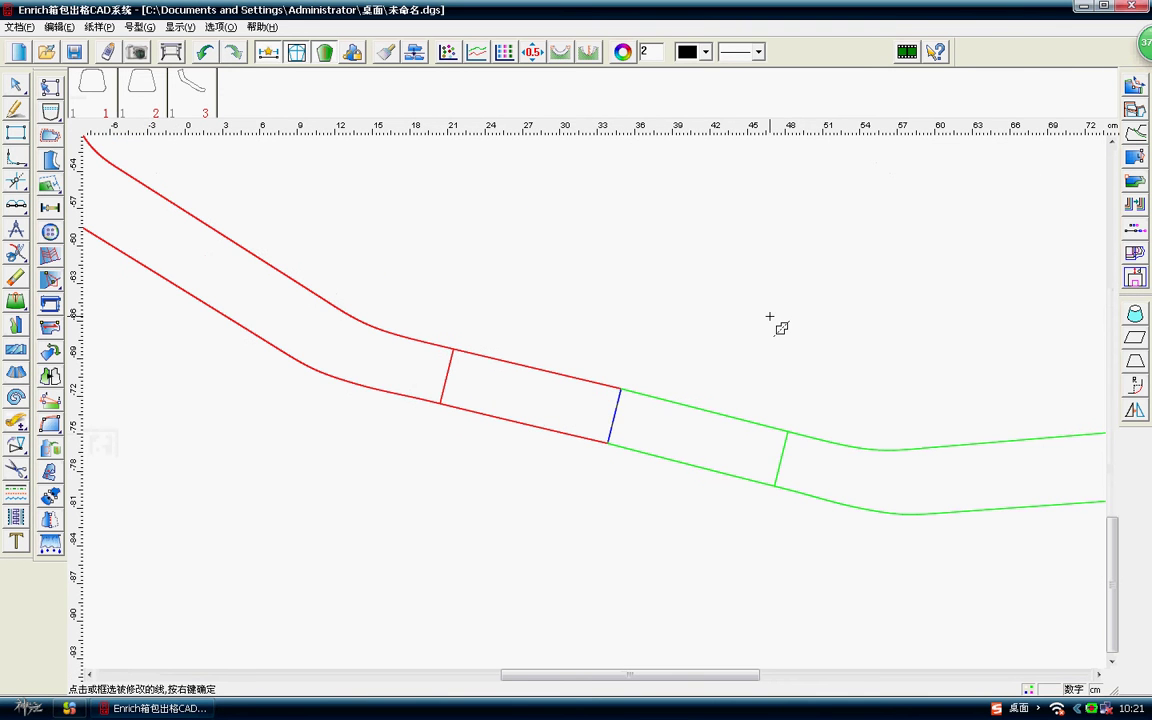
{"action": "right_click", "coordinate": [770, 317]}
{"action": "scroll", "coordinate": [617, 398], "scroll_direction": "up", "scroll_amount": 3}
{"action": "scroll", "coordinate": [594, 402], "scroll_direction": "up", "scroll_amount": 2}
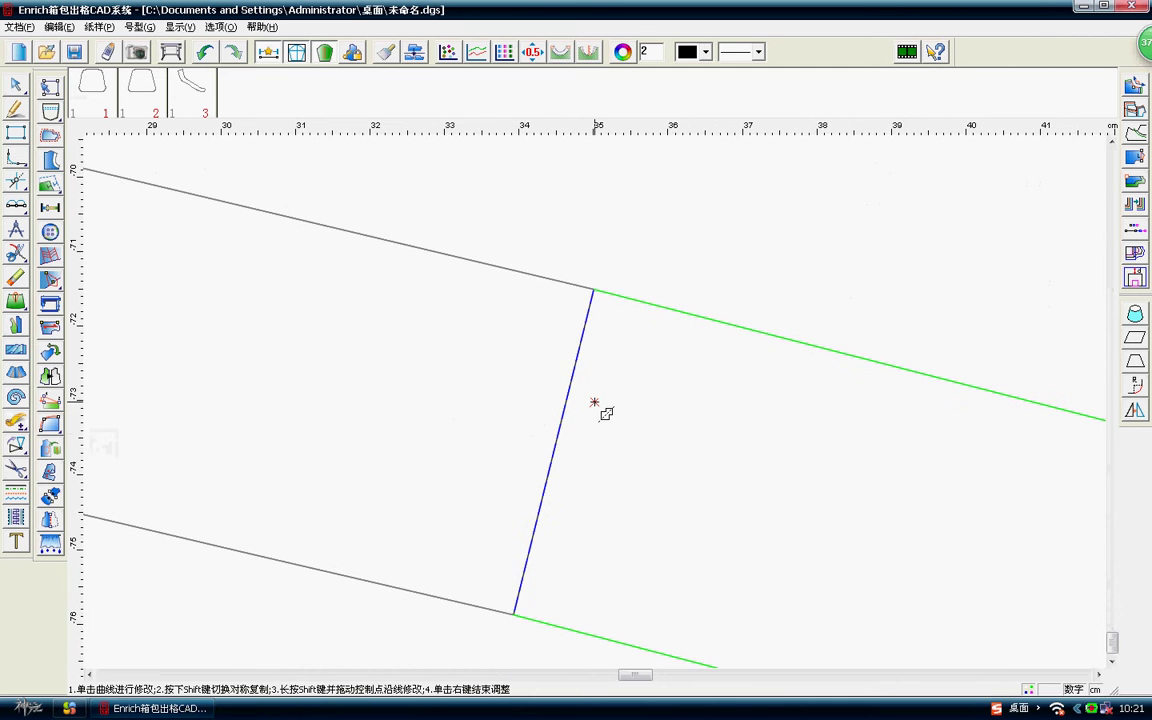
{"action": "scroll", "coordinate": [596, 403], "scroll_direction": "down", "scroll_amount": 2}
{"action": "scroll", "coordinate": [597, 404], "scroll_direction": "down", "scroll_amount": 1}
{"action": "scroll", "coordinate": [585, 408], "scroll_direction": "up", "scroll_amount": 5}
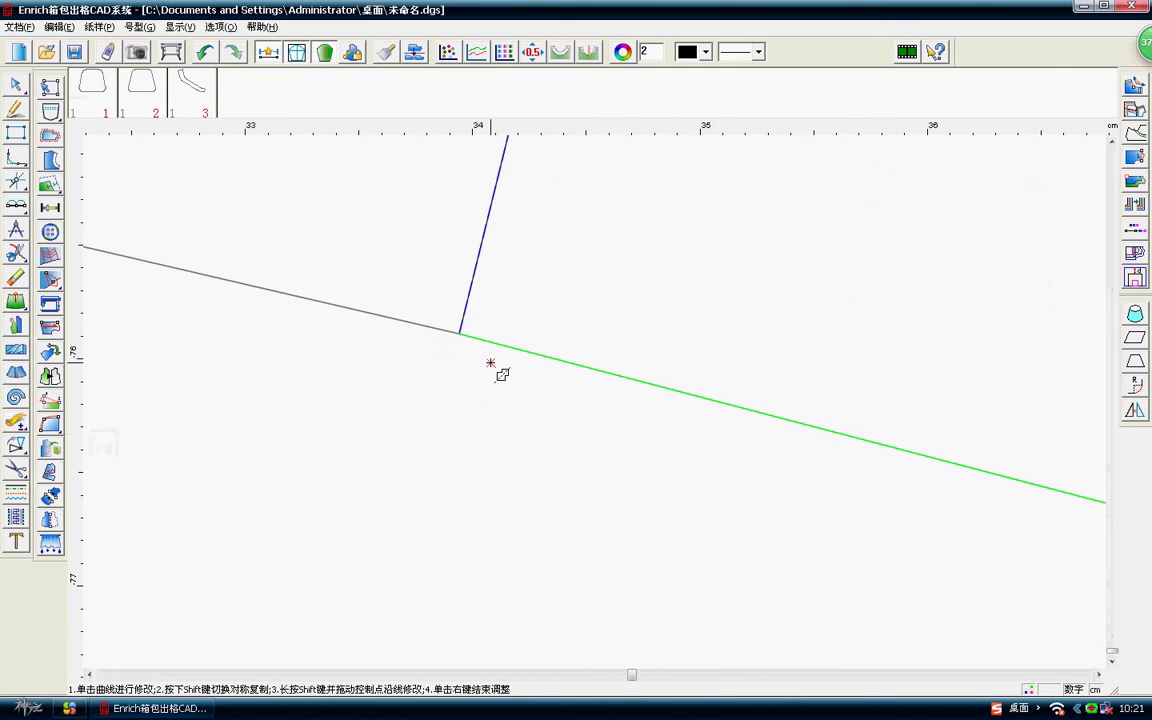
{"action": "scroll", "coordinate": [599, 393], "scroll_direction": "down", "scroll_amount": 6}
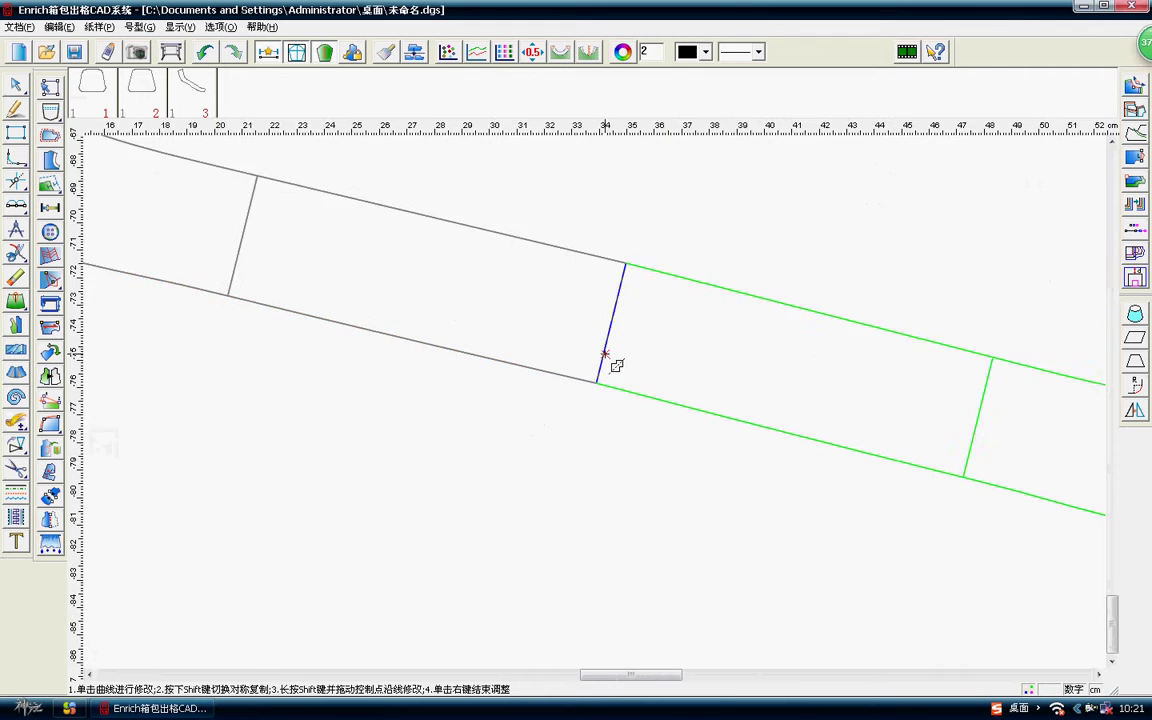
{"action": "scroll", "coordinate": [617, 366], "scroll_direction": "down", "scroll_amount": 2}
{"action": "scroll", "coordinate": [607, 350], "scroll_direction": "down", "scroll_amount": 3}
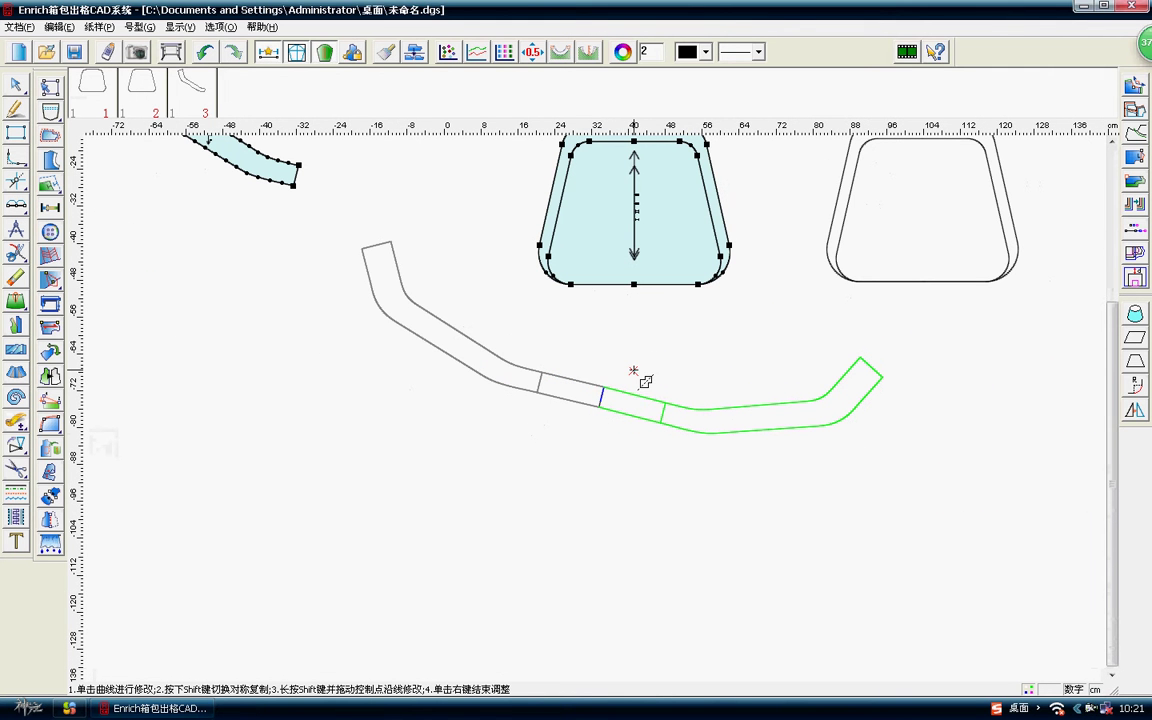
{"action": "scroll", "coordinate": [625, 395], "scroll_direction": "down", "scroll_amount": 2}
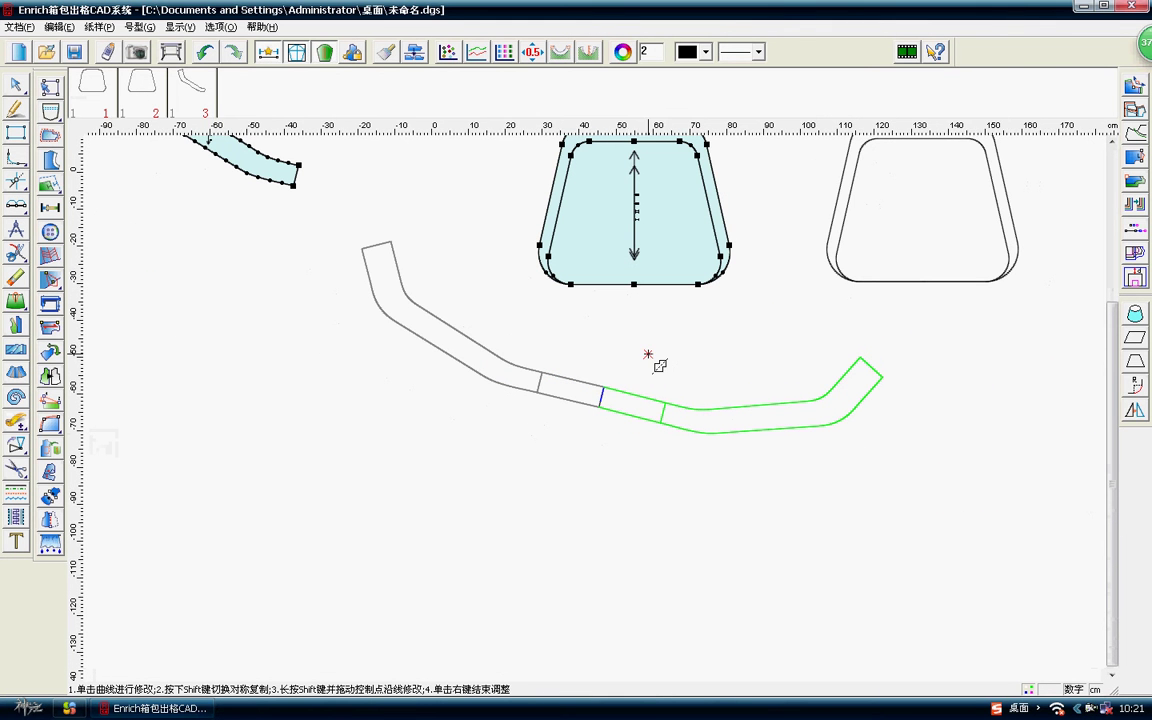
{"action": "right_click", "coordinate": [606, 420]}
{"action": "scroll", "coordinate": [600, 426], "scroll_direction": "up", "scroll_amount": 1}
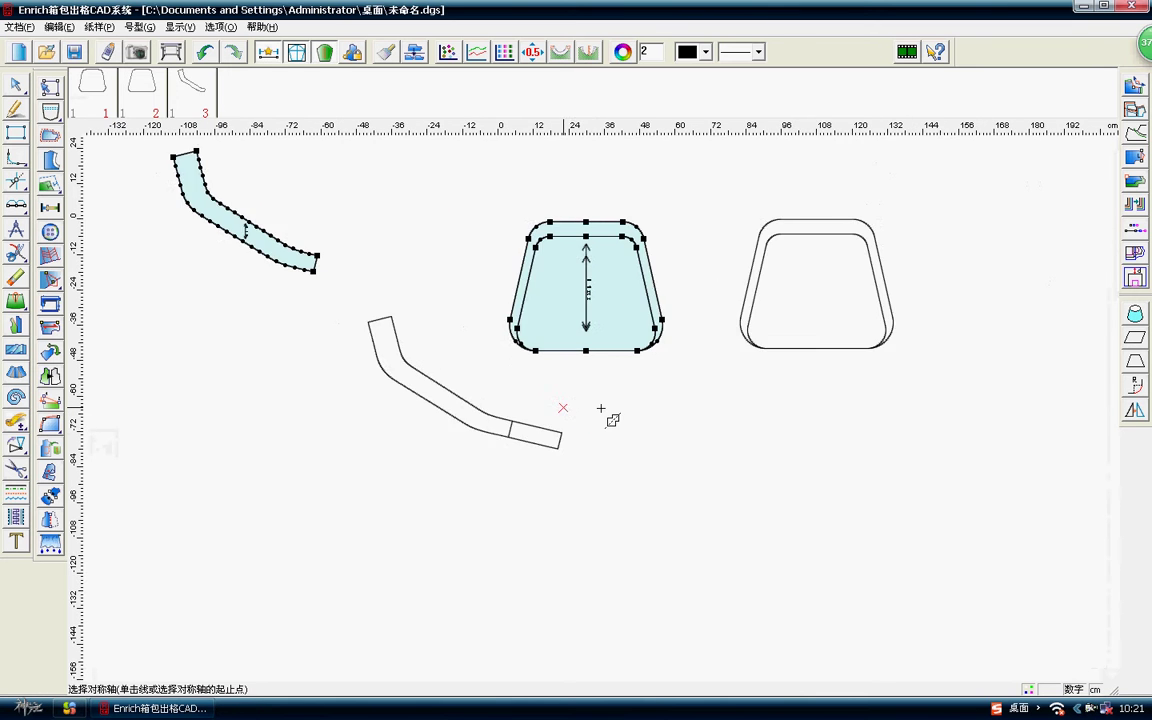
{"action": "scroll", "coordinate": [610, 417], "scroll_direction": "down", "scroll_amount": 2}
{"action": "scroll", "coordinate": [610, 415], "scroll_direction": "up", "scroll_amount": 1}
{"action": "scroll", "coordinate": [590, 380], "scroll_direction": "up", "scroll_amount": 1}
Zoom the canvas so the strap outline and both trapezoid shapes are visible.
{"action": "right_click", "coordinate": [472, 322]}
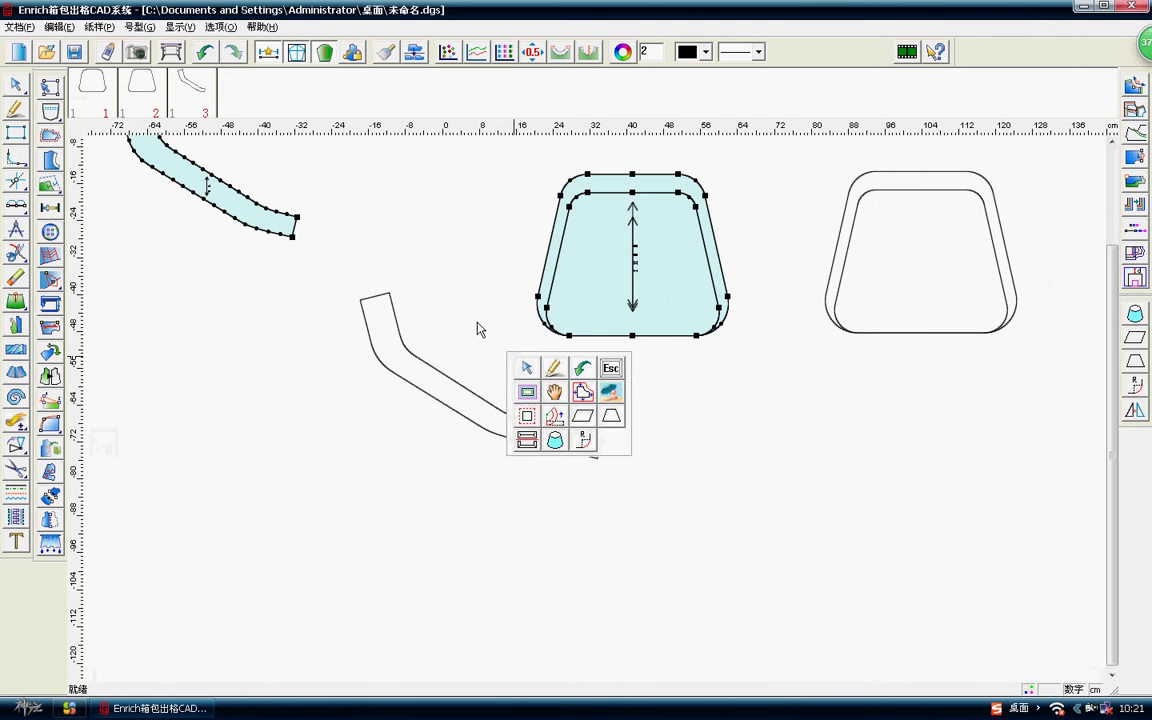
{"action": "left_click", "coordinate": [490, 350]}
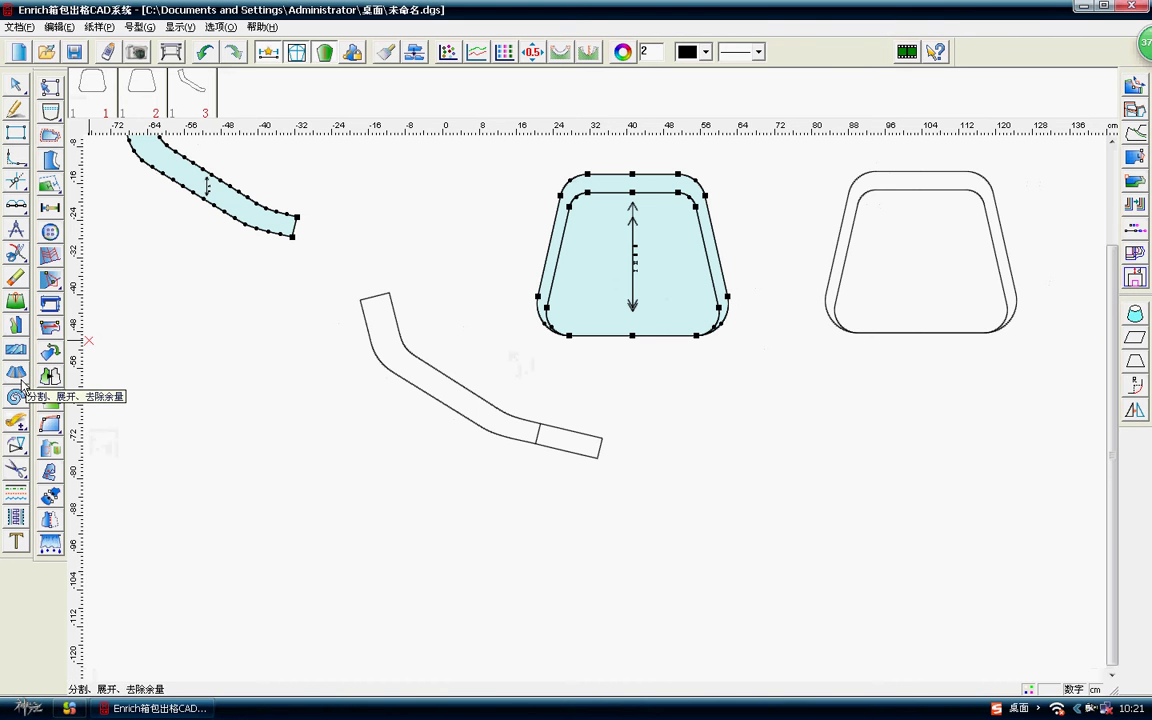
{"action": "scroll", "coordinate": [470, 325], "scroll_direction": "down", "scroll_amount": 1}
{"action": "right_click", "coordinate": [697, 320]}
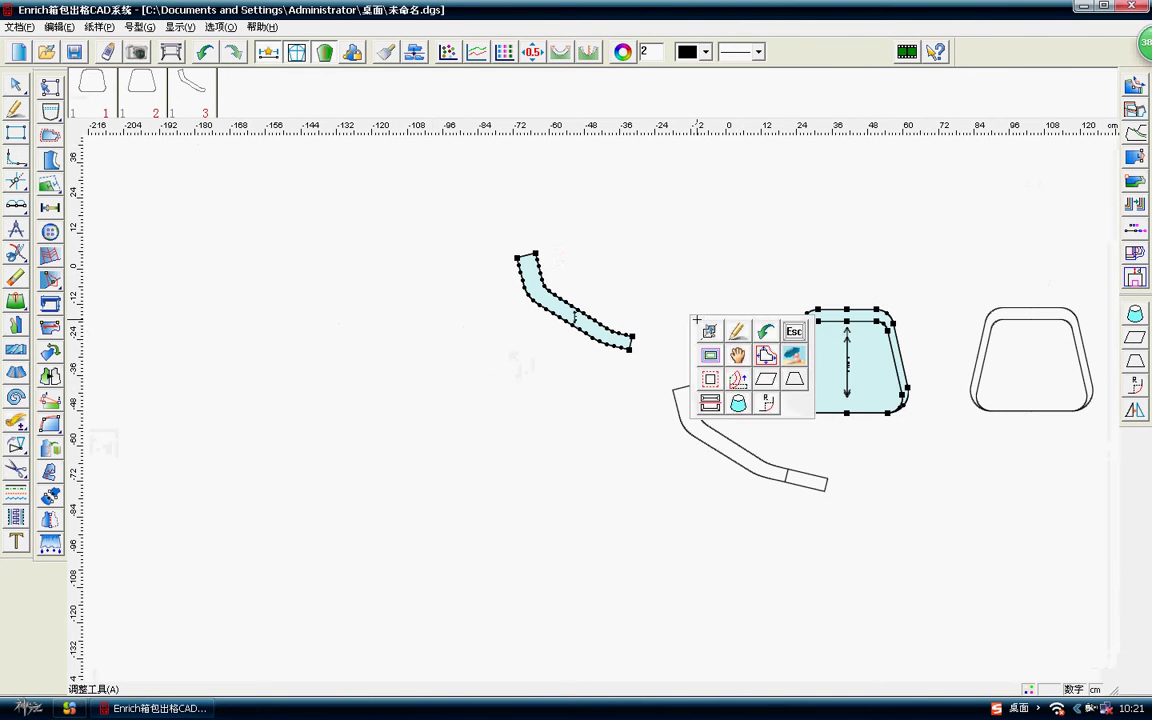
{"action": "left_click", "coordinate": [600, 249]}
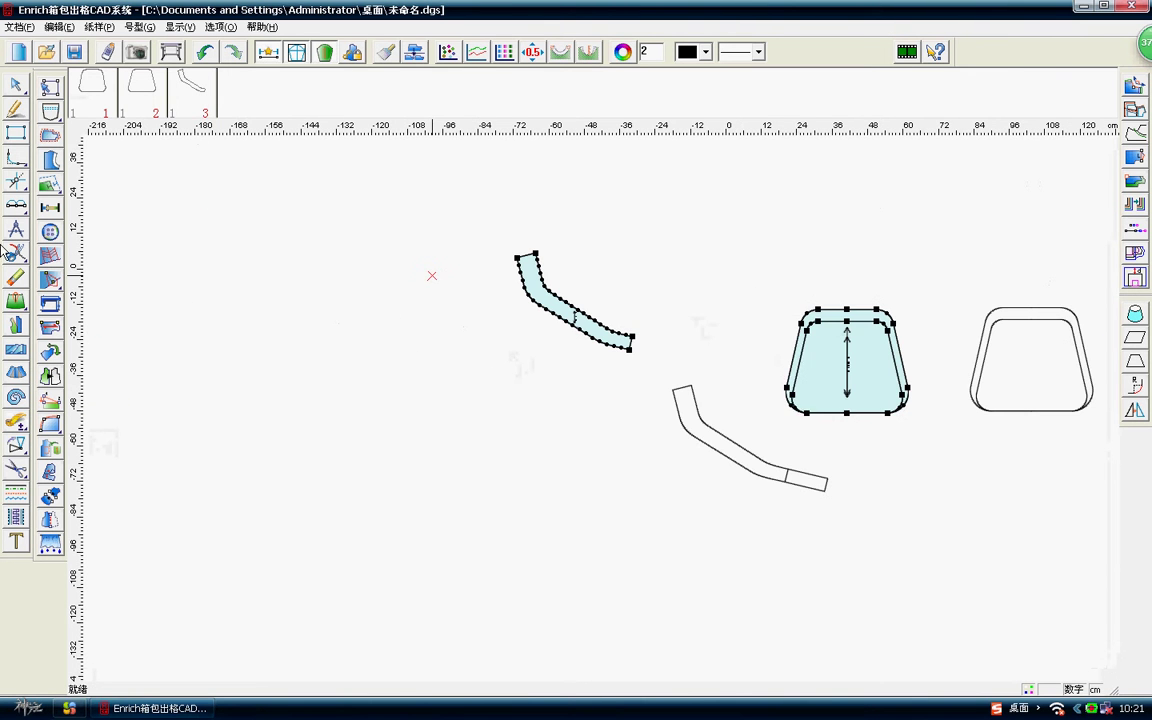
Delete the shaded curved side strip pattern piece.
{"action": "left_click", "coordinate": [50, 87]}
{"action": "left_click_drag", "start_coordinate": [486, 215], "coordinate": [649, 339]}
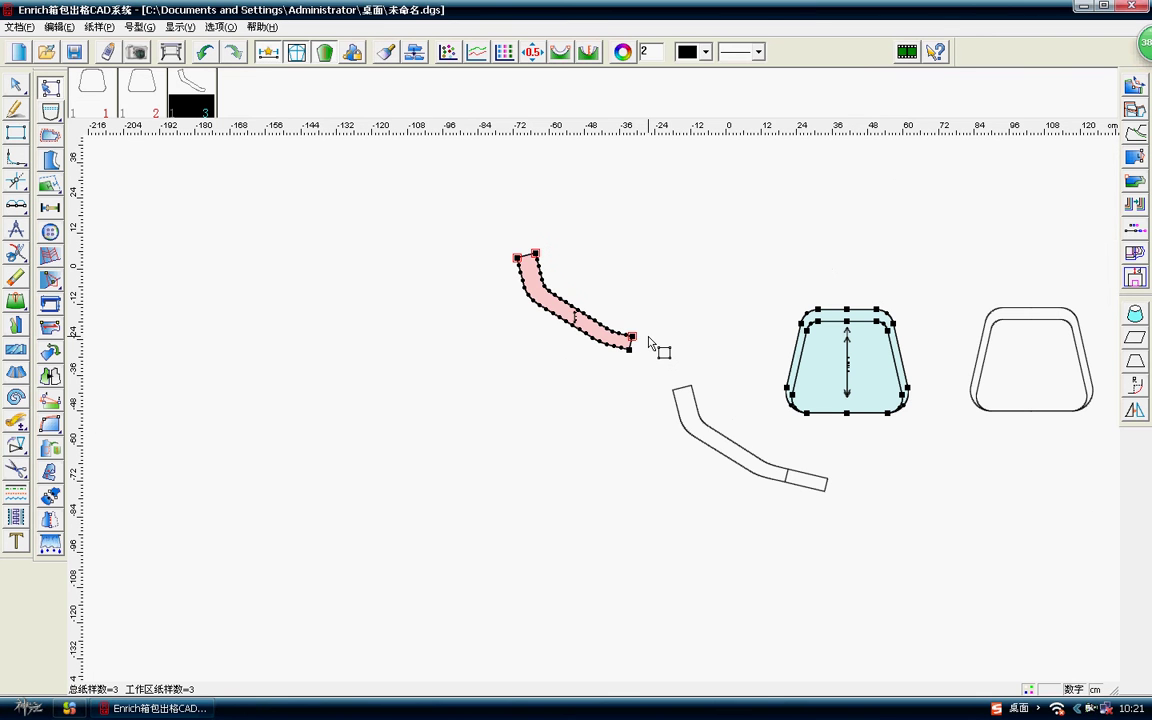
{"action": "key", "text": "Delete"}
{"action": "key", "text": "Return"}
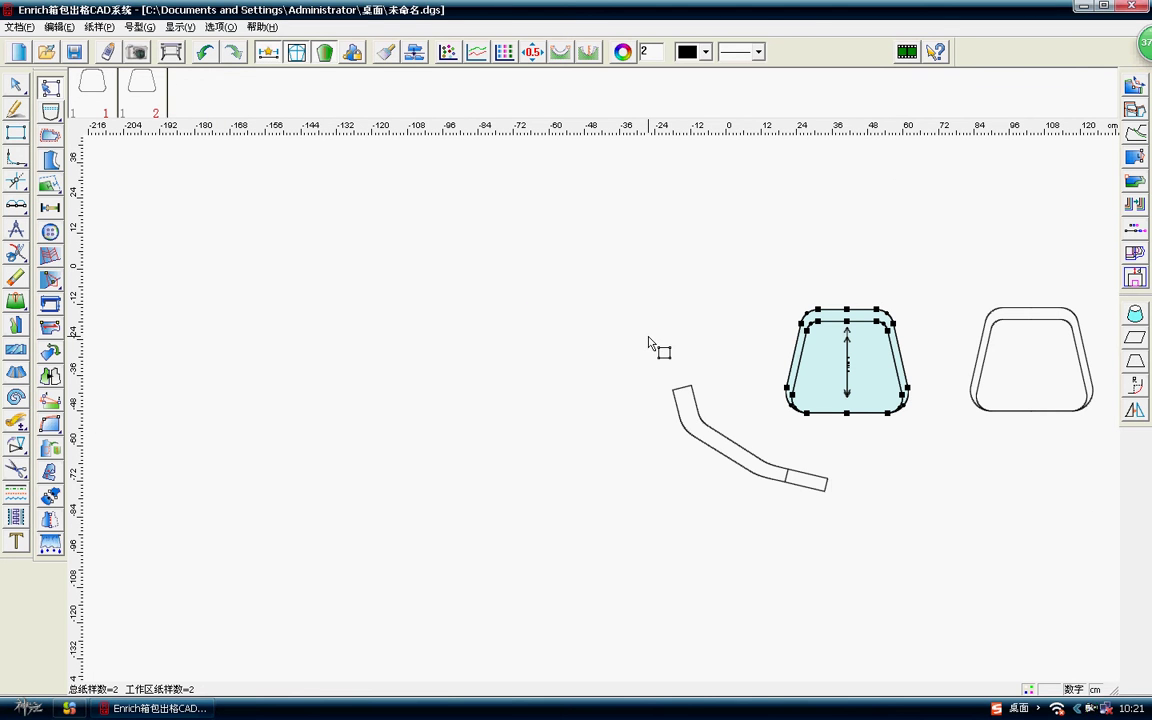
{"action": "scroll", "coordinate": [784, 442], "scroll_direction": "up", "scroll_amount": 1}
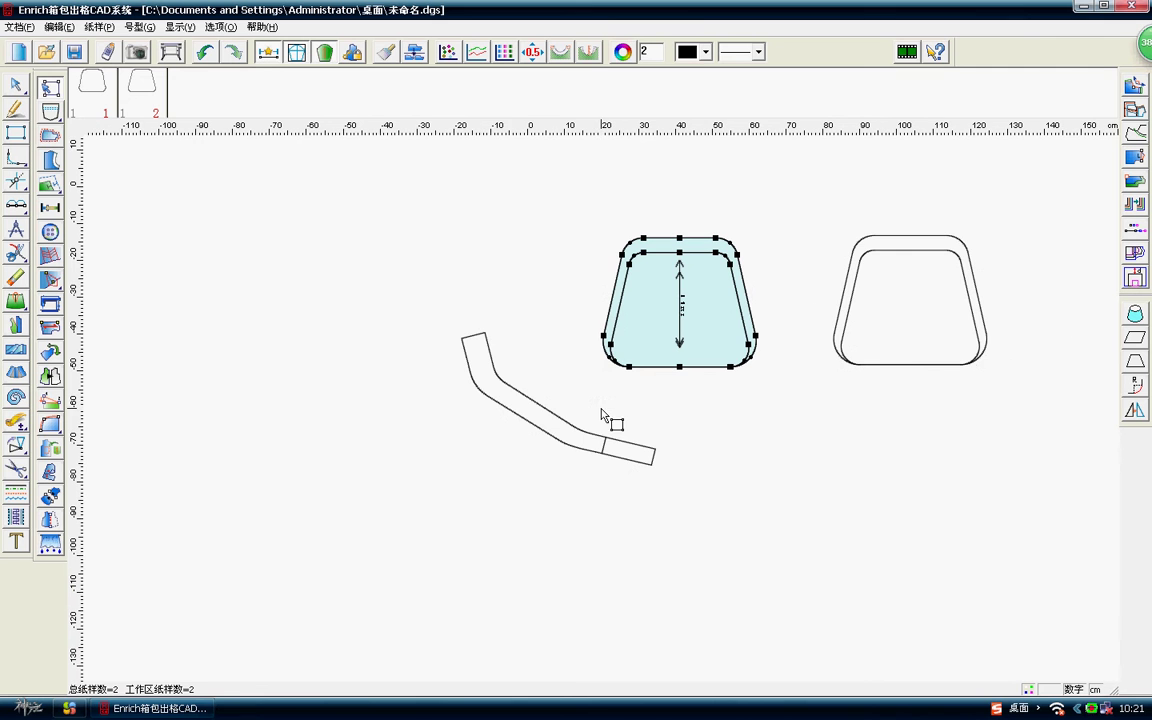
Cut the bent strap outline into a new pattern piece.
{"action": "left_click", "coordinate": [15, 470]}
{"action": "left_click", "coordinate": [527, 432]}
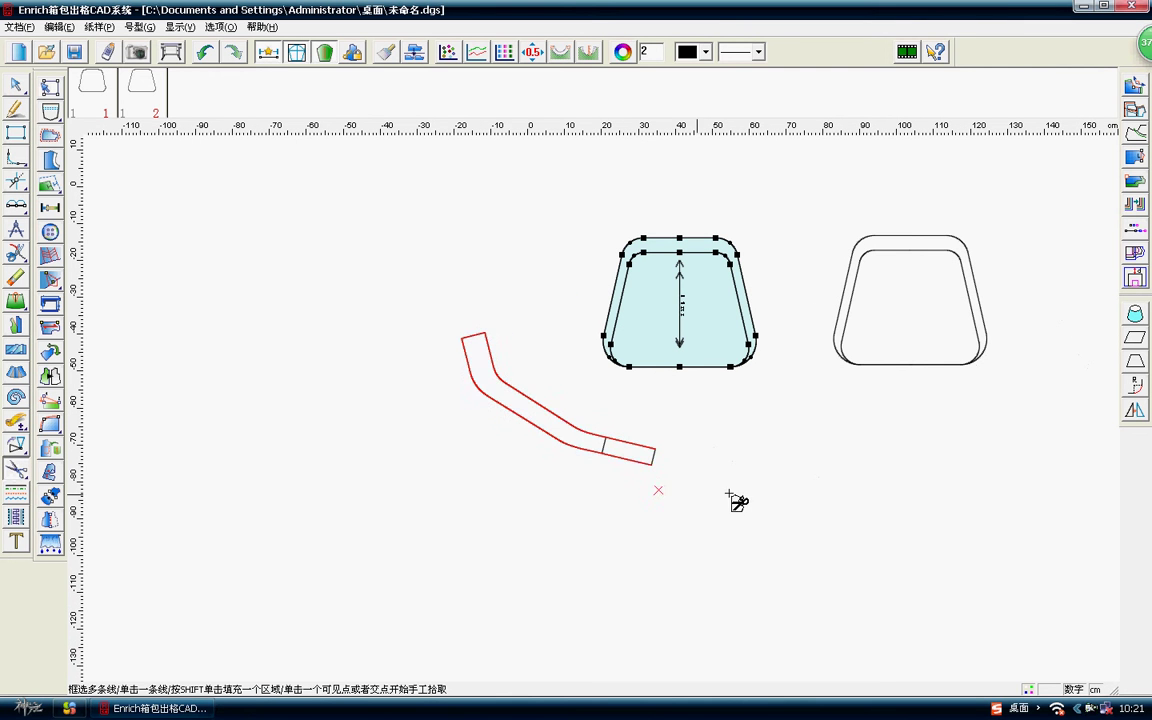
{"action": "left_click_drag", "start_coordinate": [666, 440], "coordinate": [580, 415]}
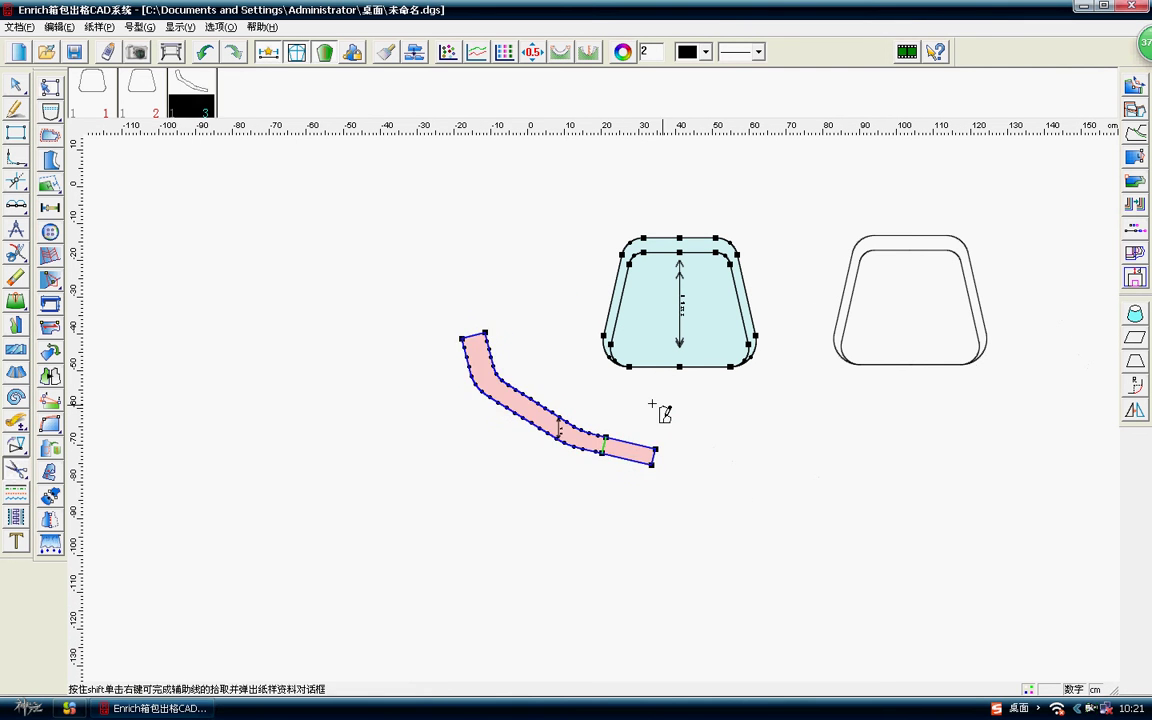
Move the new pink strap piece below and to the right of the outline.
{"action": "right_click", "coordinate": [619, 385]}
{"action": "left_click", "coordinate": [575, 367]}
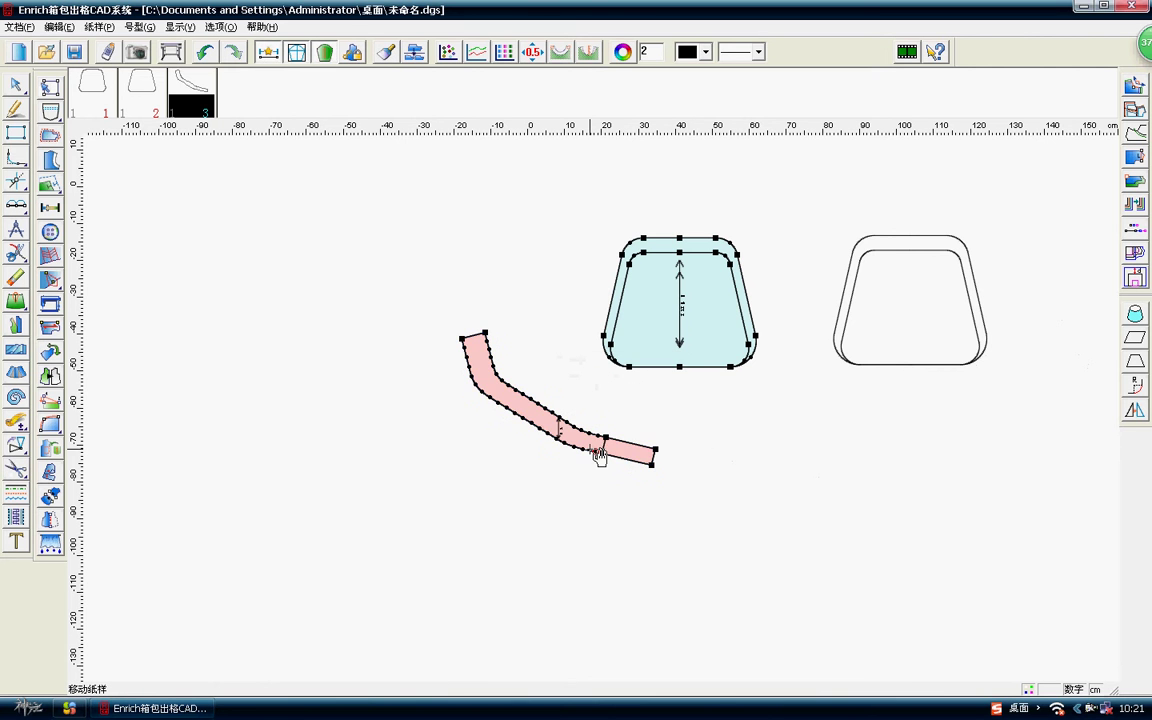
{"action": "left_click", "coordinate": [768, 550]}
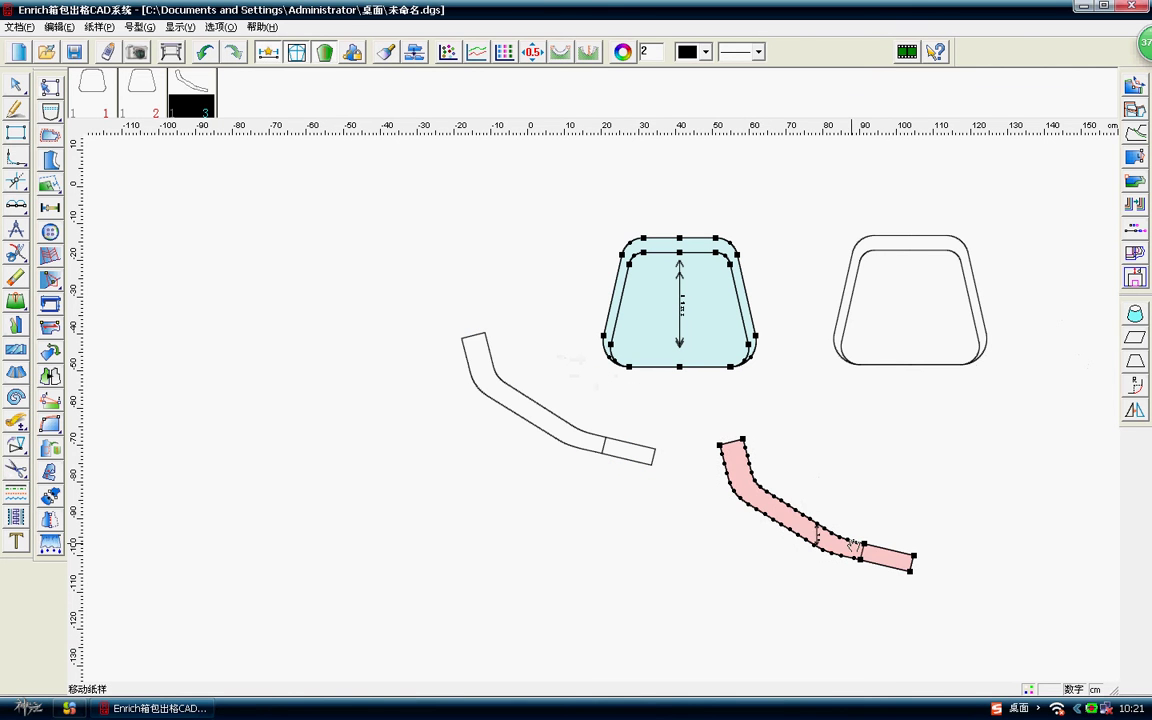
{"action": "left_click", "coordinate": [15, 445]}
Move the strap outline's lines to the upper right, above the right-hand trapezoid outline.
{"action": "left_click", "coordinate": [73, 444]}
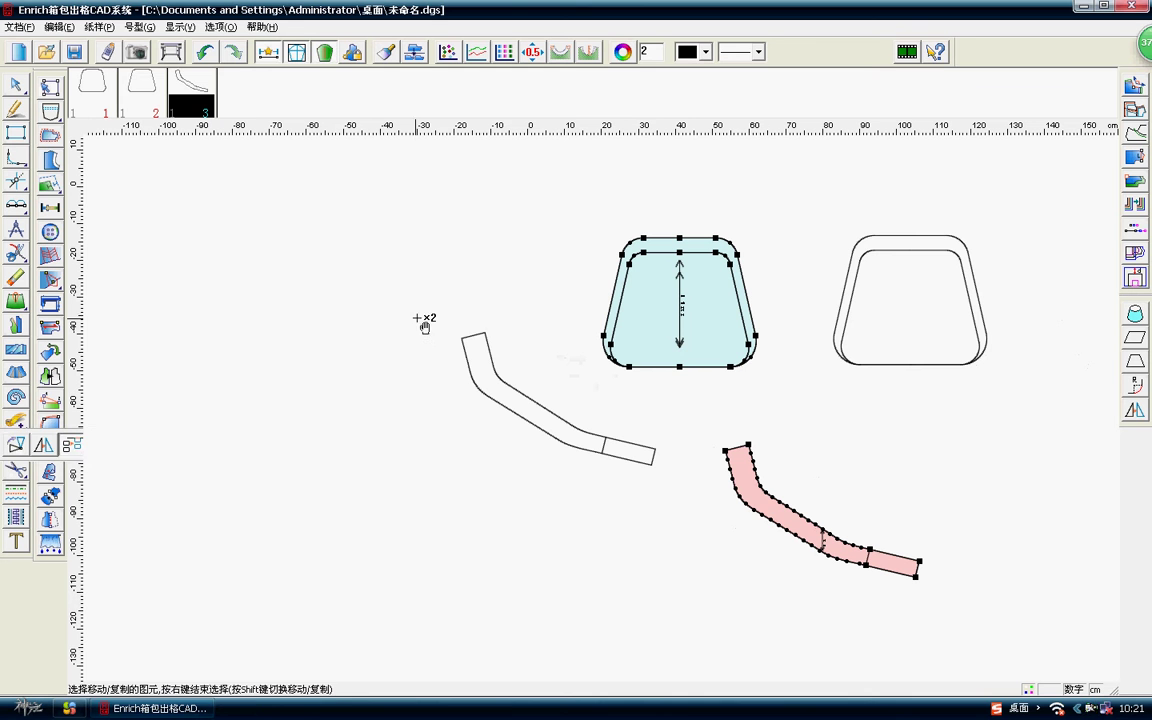
{"action": "left_click_drag", "start_coordinate": [421, 319], "coordinate": [540, 463]}
{"action": "left_click_drag", "start_coordinate": [572, 422], "coordinate": [574, 423]}
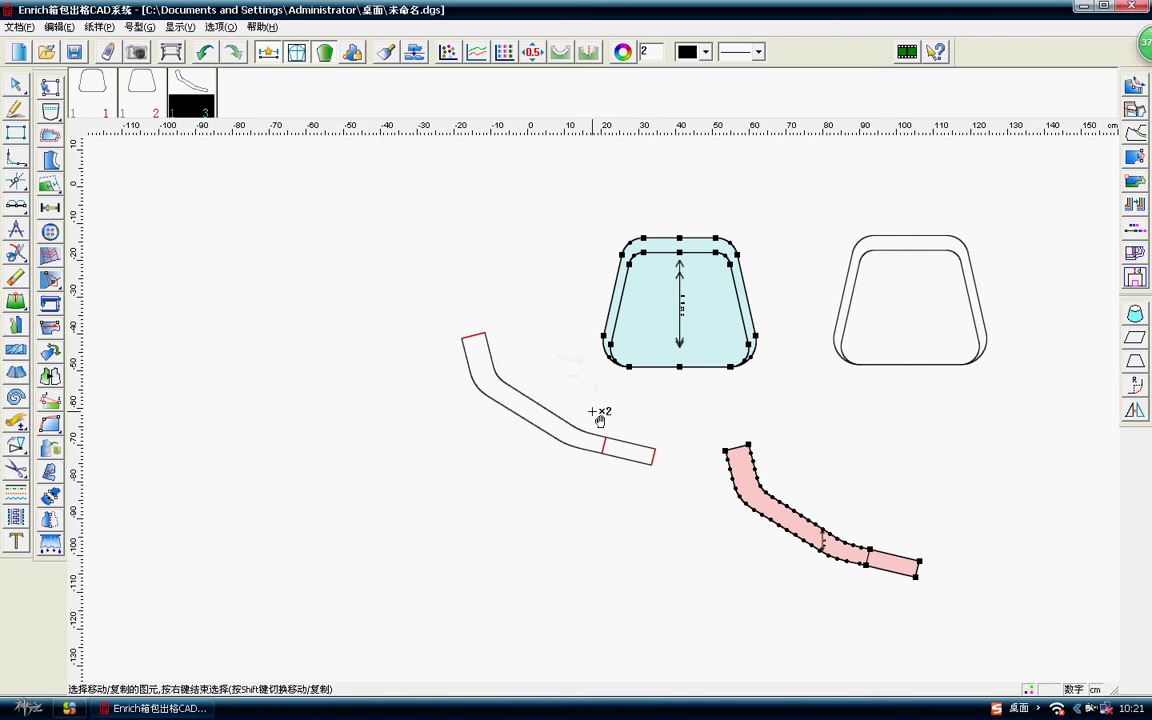
{"action": "right_click", "coordinate": [593, 410]}
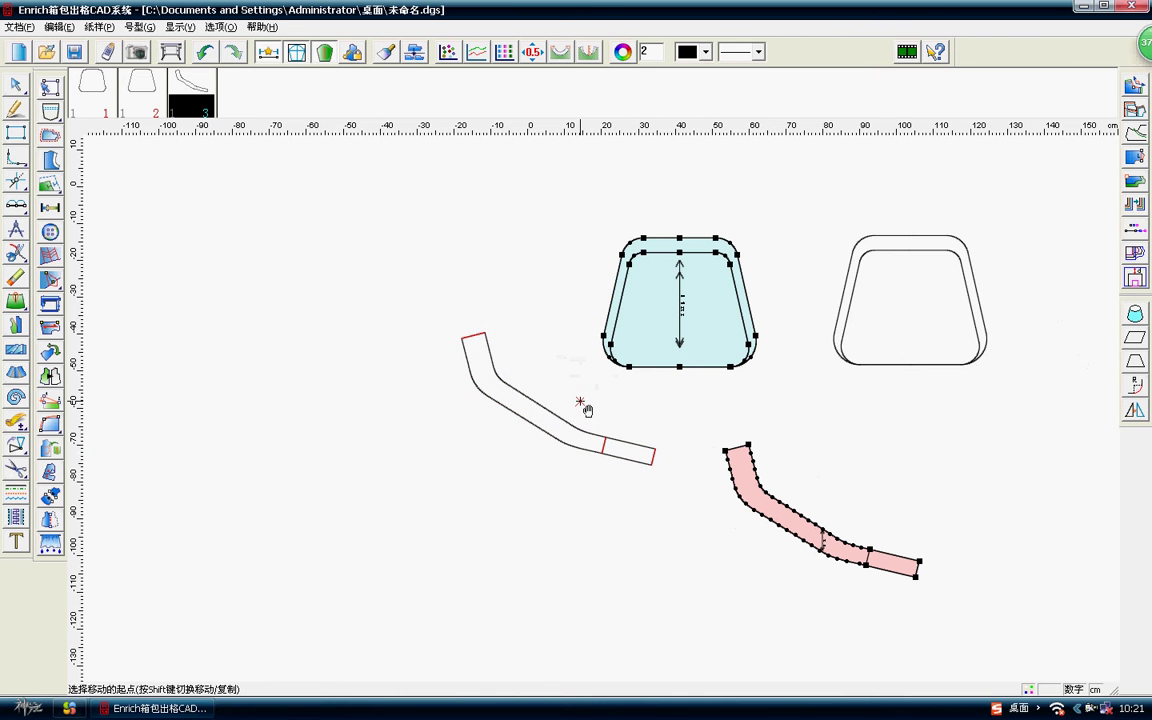
{"action": "left_click_drag", "start_coordinate": [401, 291], "coordinate": [579, 486]}
{"action": "left_click_drag", "start_coordinate": [693, 471], "coordinate": [600, 428]}
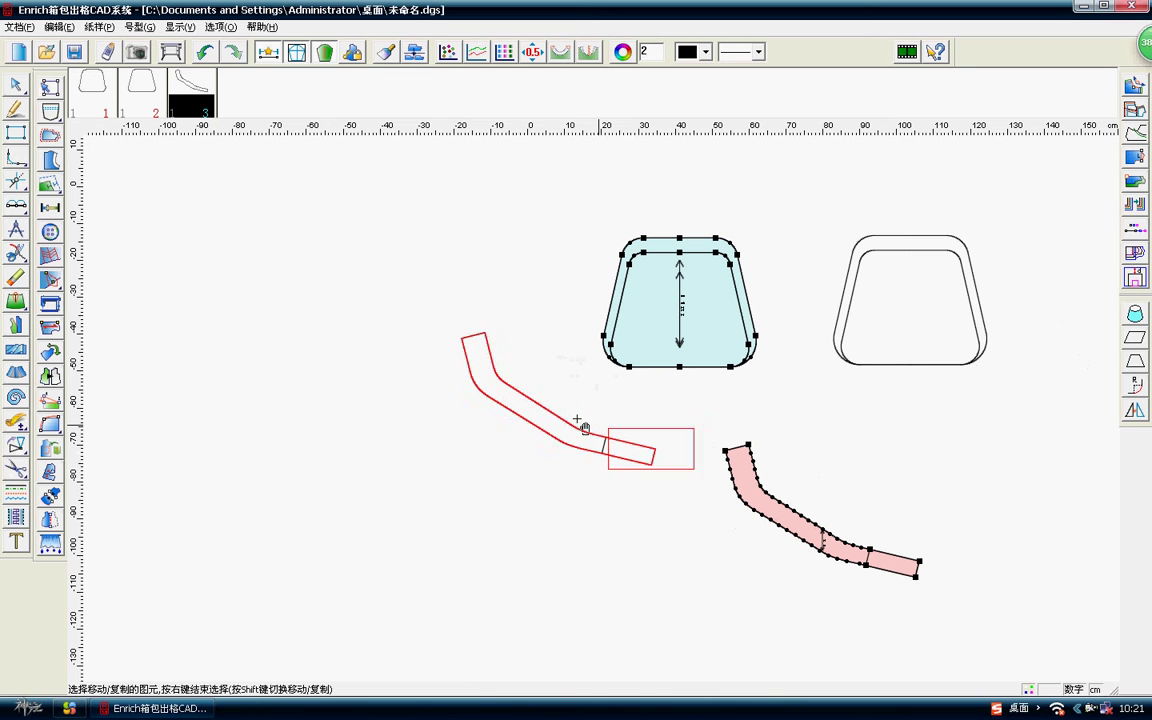
{"action": "left_click", "coordinate": [475, 384]}
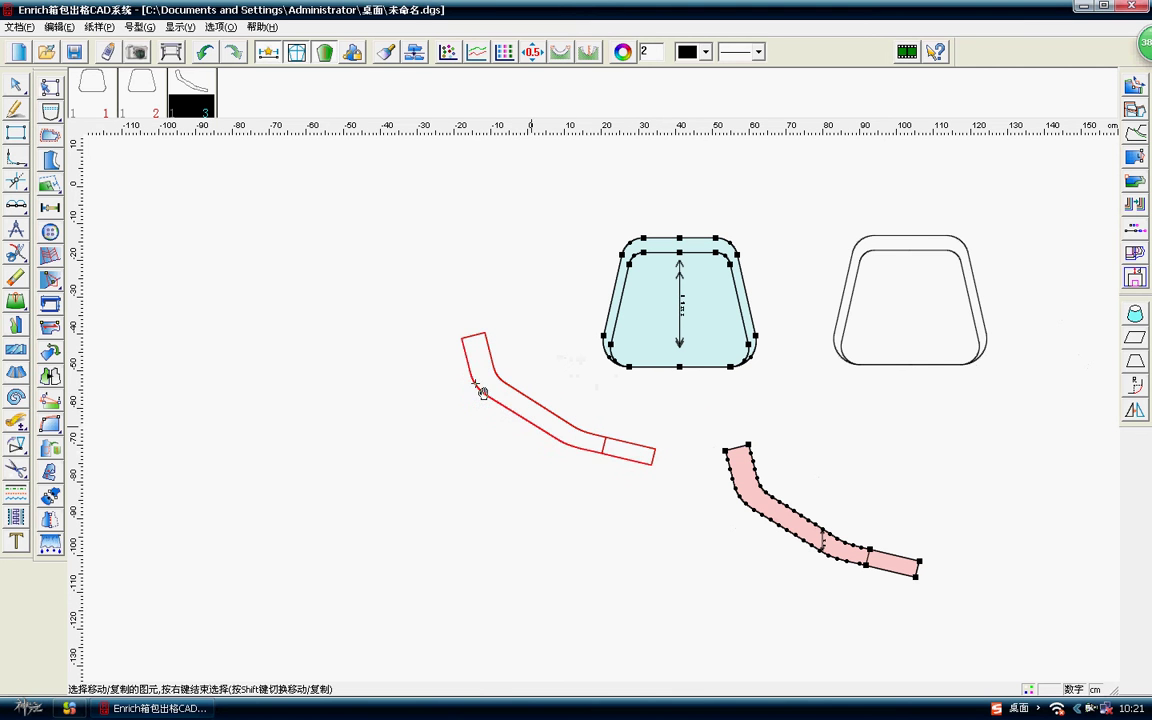
{"action": "right_click", "coordinate": [550, 405]}
{"action": "left_click", "coordinate": [551, 417]}
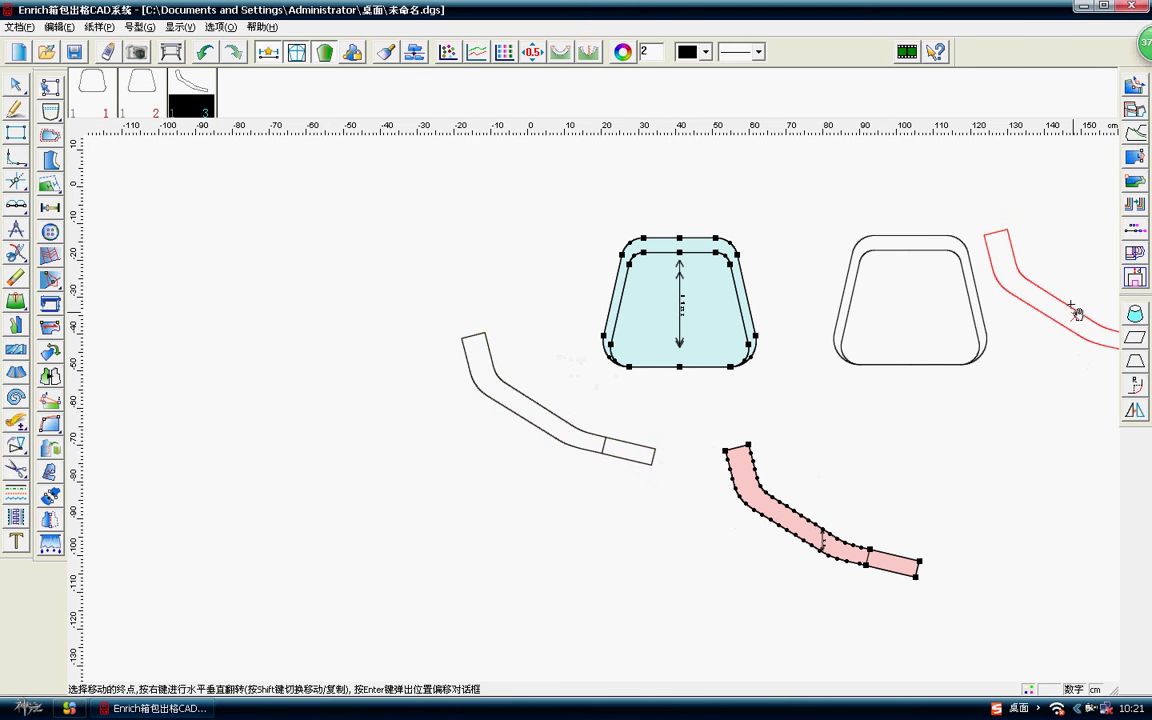
{"action": "left_click", "coordinate": [972, 216]}
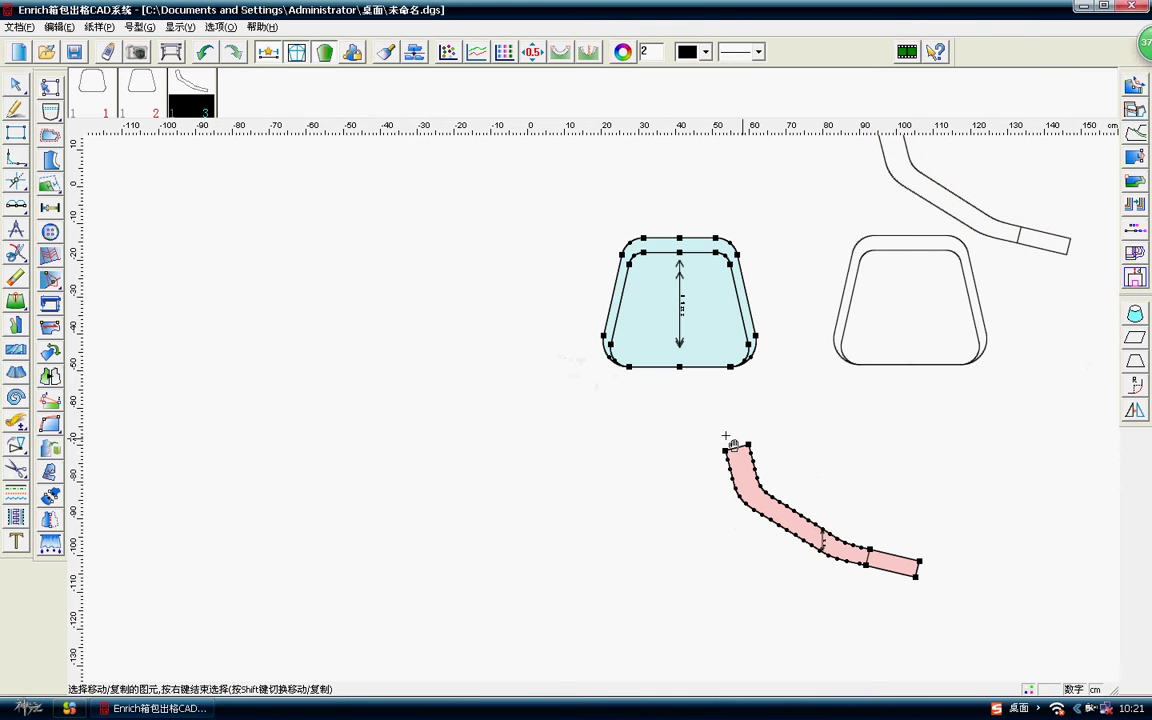
Reposition the pieces: strap to the upper left, trapezoids to the lower left and lower right.
{"action": "right_click", "coordinate": [789, 382]}
{"action": "left_click", "coordinate": [833, 420]}
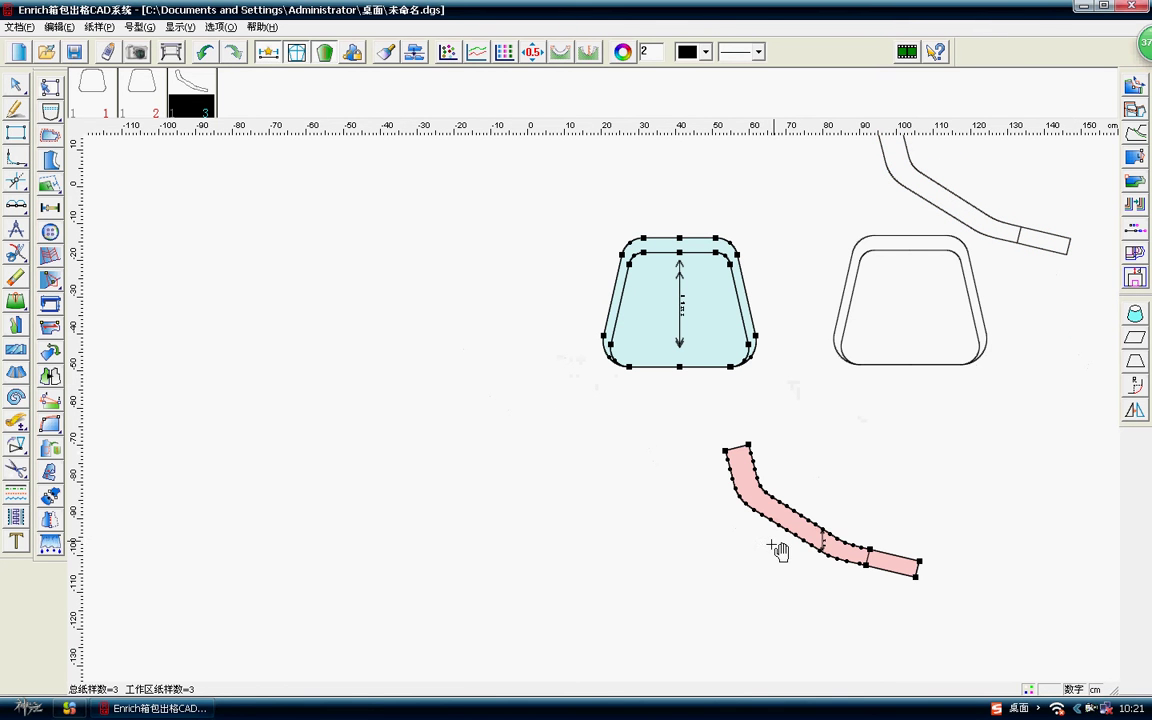
{"action": "left_click_drag", "start_coordinate": [802, 527], "coordinate": [442, 304]}
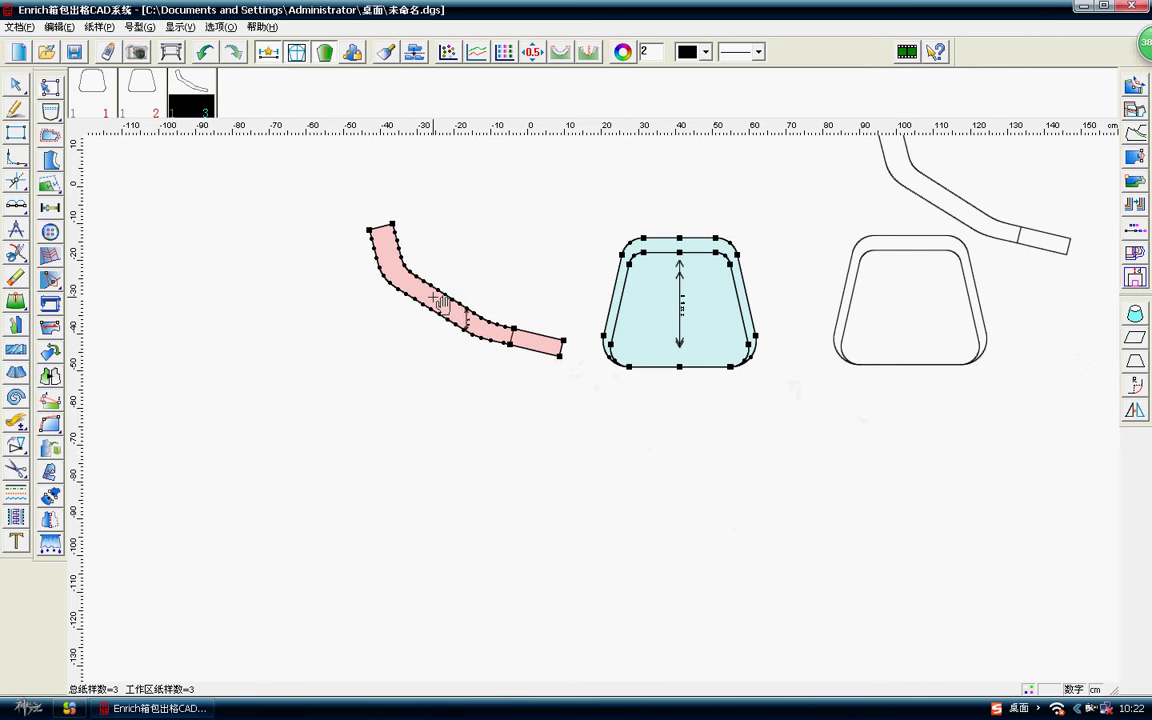
{"action": "scroll", "coordinate": [609, 417], "scroll_direction": "up", "scroll_amount": 1}
{"action": "scroll", "coordinate": [610, 417], "scroll_direction": "up", "scroll_amount": 1}
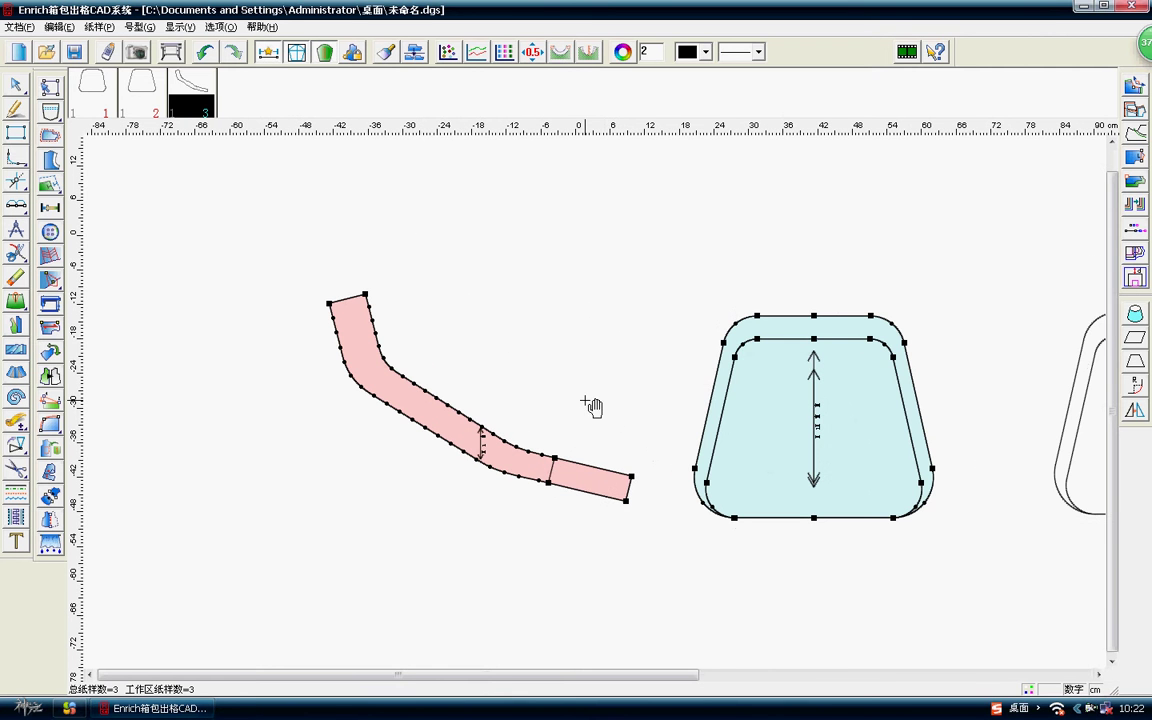
{"action": "scroll", "coordinate": [805, 400], "scroll_direction": "down", "scroll_amount": 1}
{"action": "scroll", "coordinate": [595, 335], "scroll_direction": "up", "scroll_amount": 2}
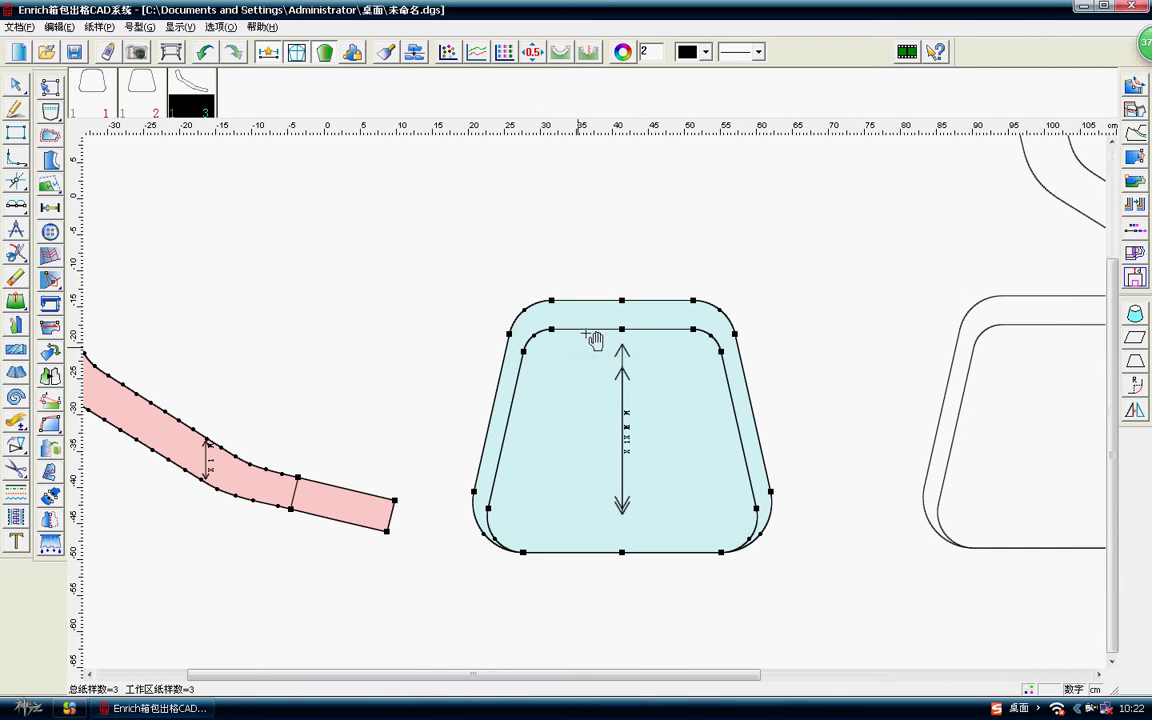
{"action": "scroll", "coordinate": [608, 318], "scroll_direction": "down", "scroll_amount": 2}
{"action": "mouse_move", "coordinate": [608, 318]}
{"action": "left_mouse_down"}
{"action": "mouse_move", "coordinate": [621, 432]}
{"action": "mouse_move", "coordinate": [484, 499]}
{"action": "left_mouse_up"}
{"action": "scroll", "coordinate": [621, 420], "scroll_direction": "down", "scroll_amount": 1}
{"action": "left_click_drag", "start_coordinate": [668, 405], "coordinate": [708, 535]}
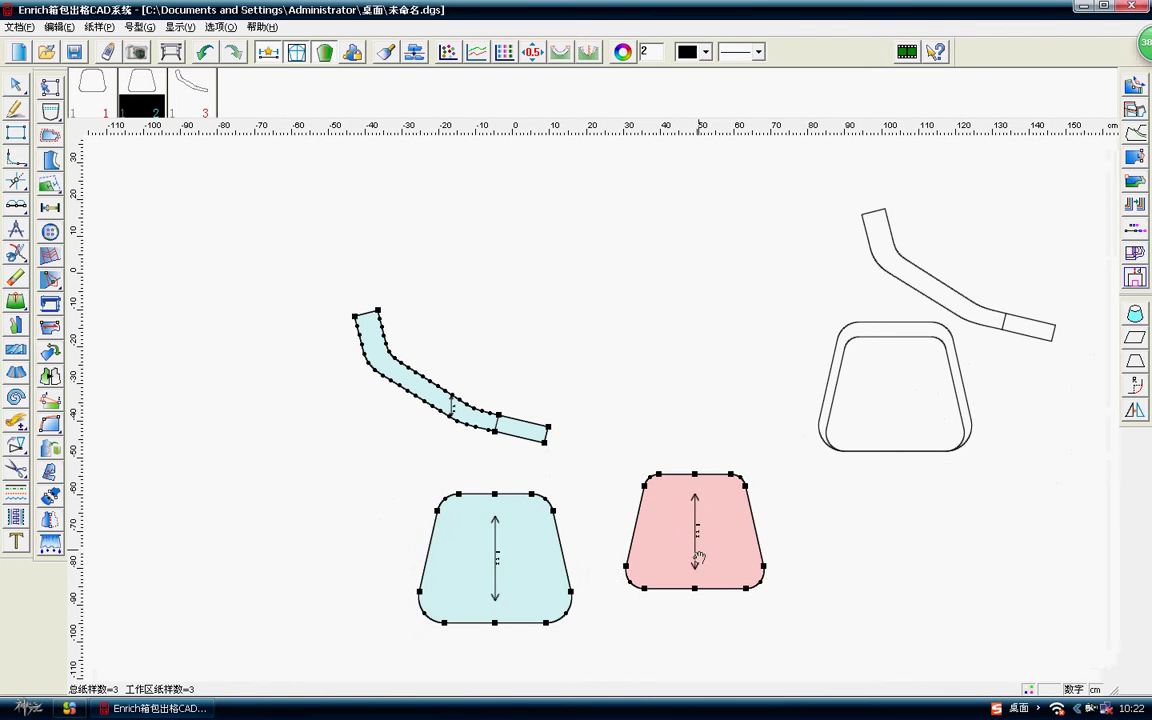
{"action": "scroll", "coordinate": [609, 411], "scroll_direction": "up", "scroll_amount": 2}
{"action": "scroll", "coordinate": [590, 453], "scroll_direction": "down", "scroll_amount": 1}
{"action": "scroll", "coordinate": [590, 453], "scroll_direction": "up", "scroll_amount": 2}
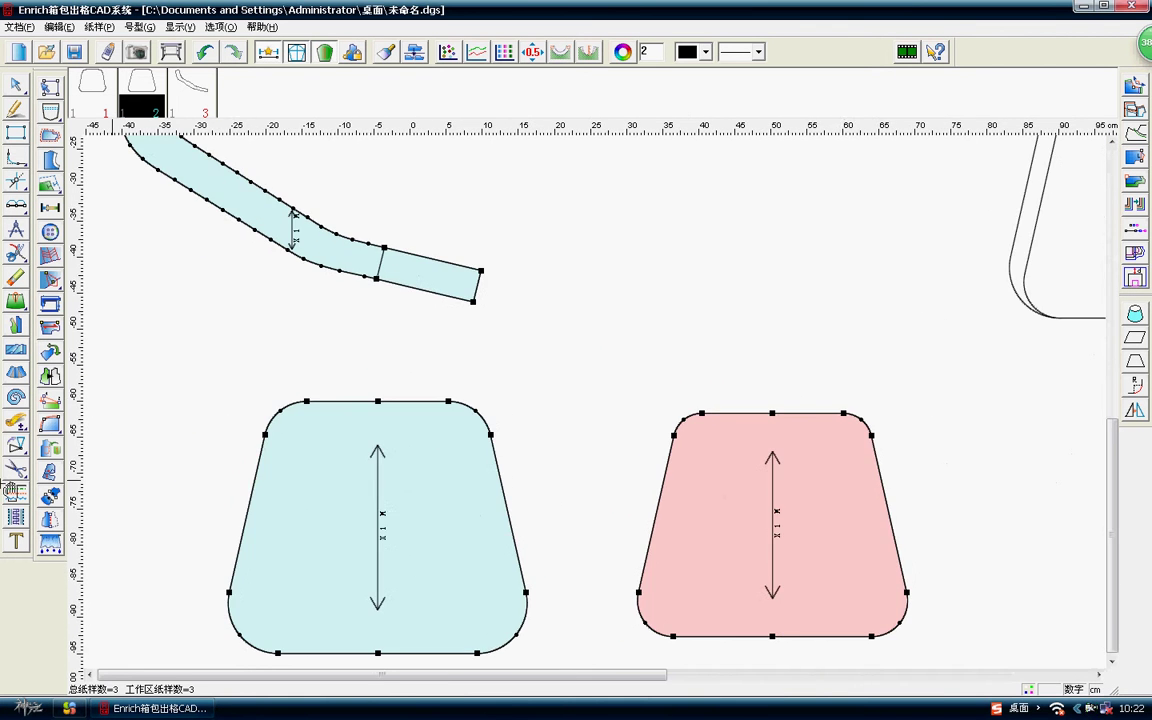
{"action": "scroll", "coordinate": [596, 404], "scroll_direction": "down", "scroll_amount": 1}
{"action": "scroll", "coordinate": [455, 403], "scroll_direction": "down", "scroll_amount": 1}
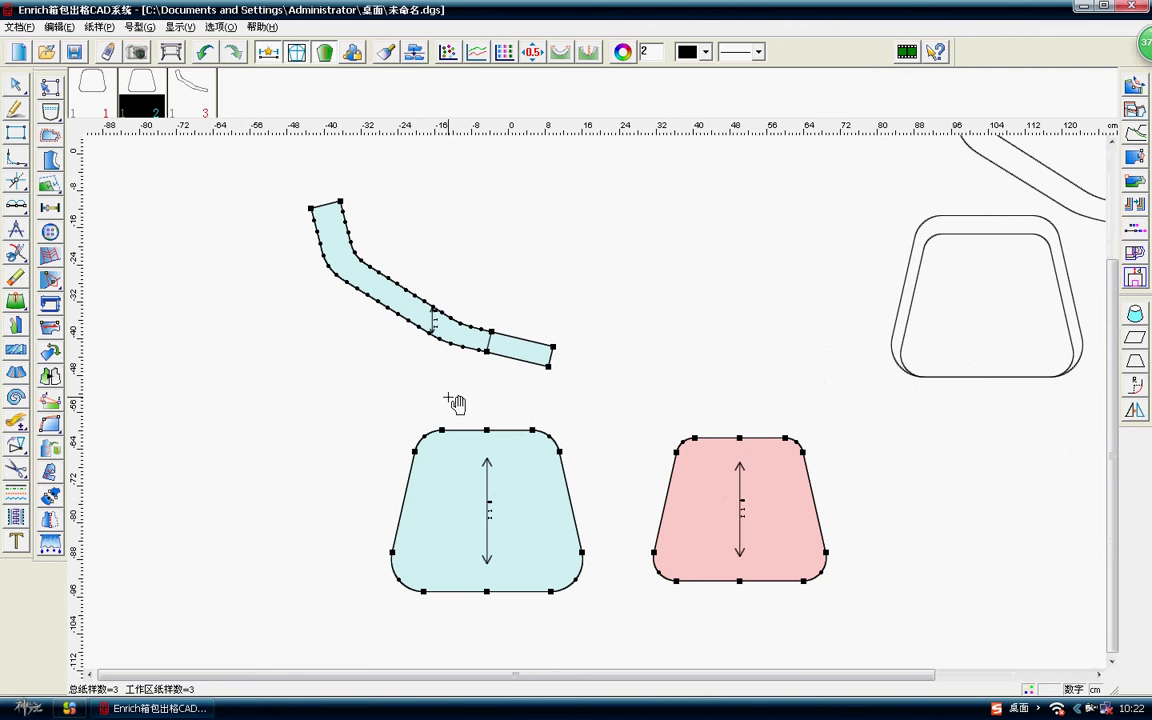
{"action": "scroll", "coordinate": [896, 296], "scroll_direction": "up", "scroll_amount": 1}
Draw a horizontal dividing line between the inner outline's left and right edges.
{"action": "right_click", "coordinate": [237, 258]}
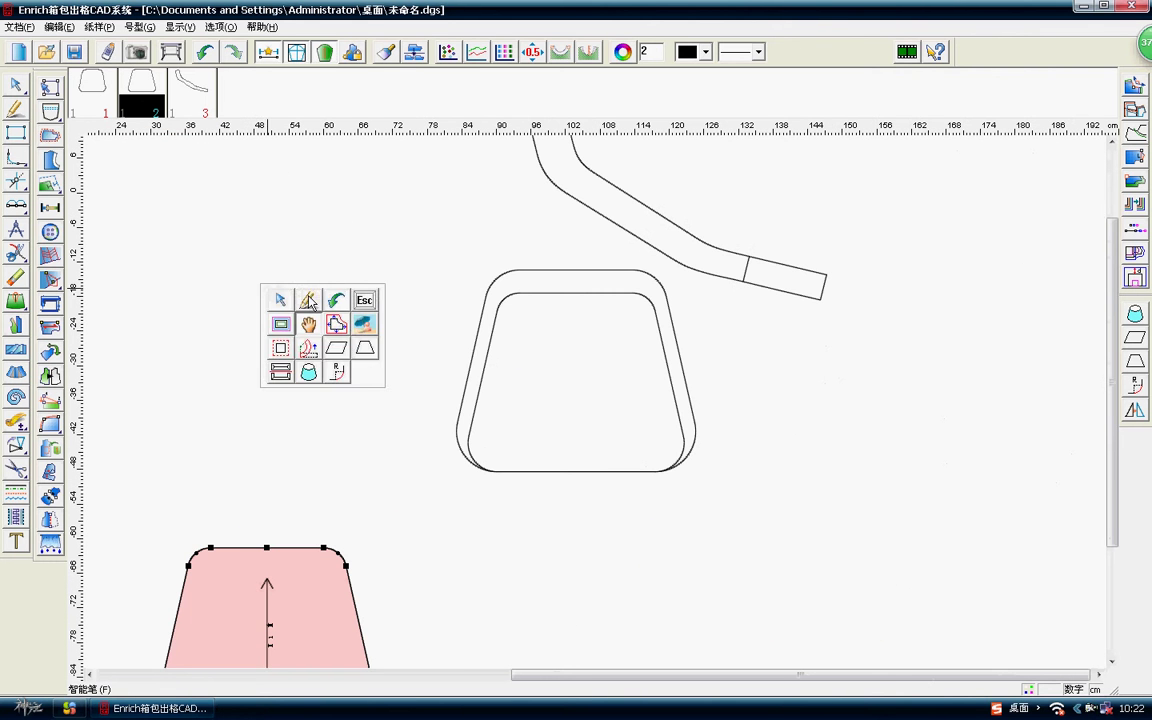
{"action": "left_click", "coordinate": [252, 270]}
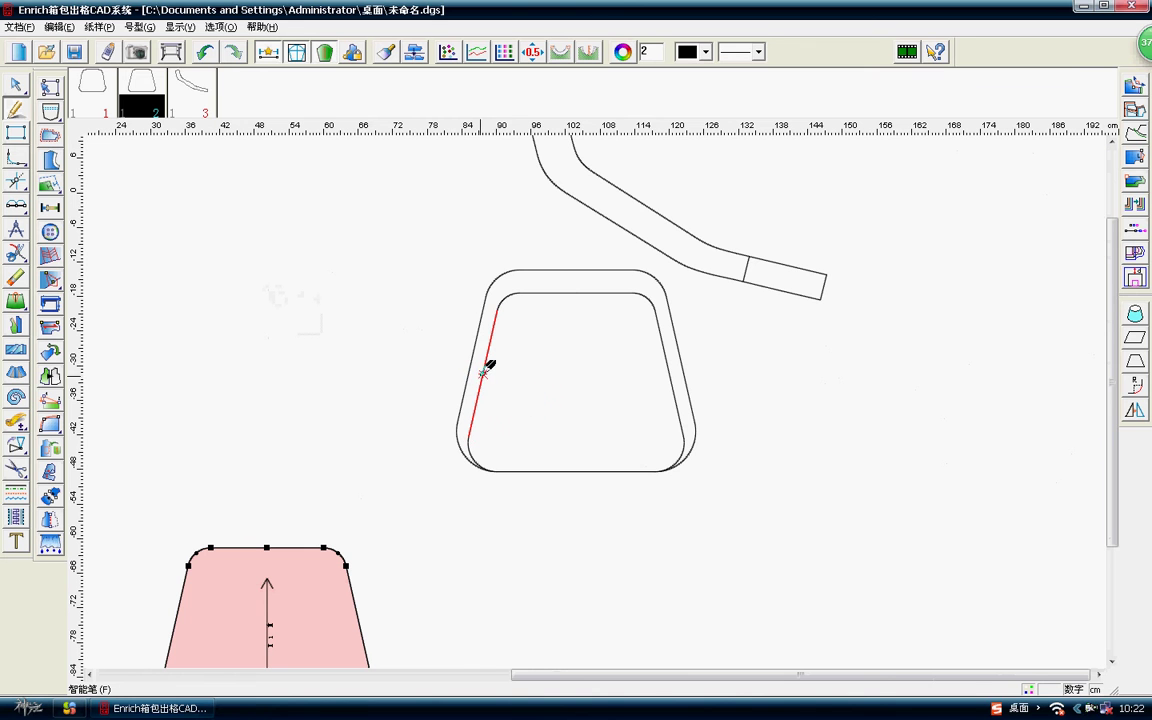
{"action": "left_click", "coordinate": [499, 405]}
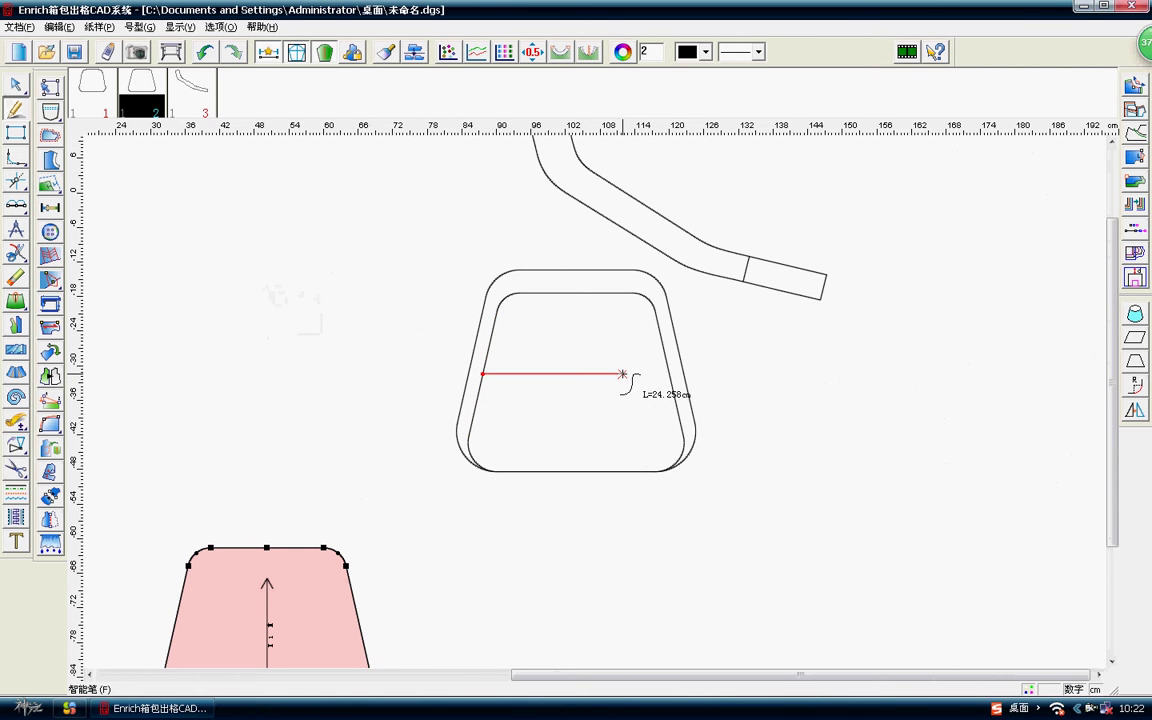
{"action": "left_click", "coordinate": [672, 374]}
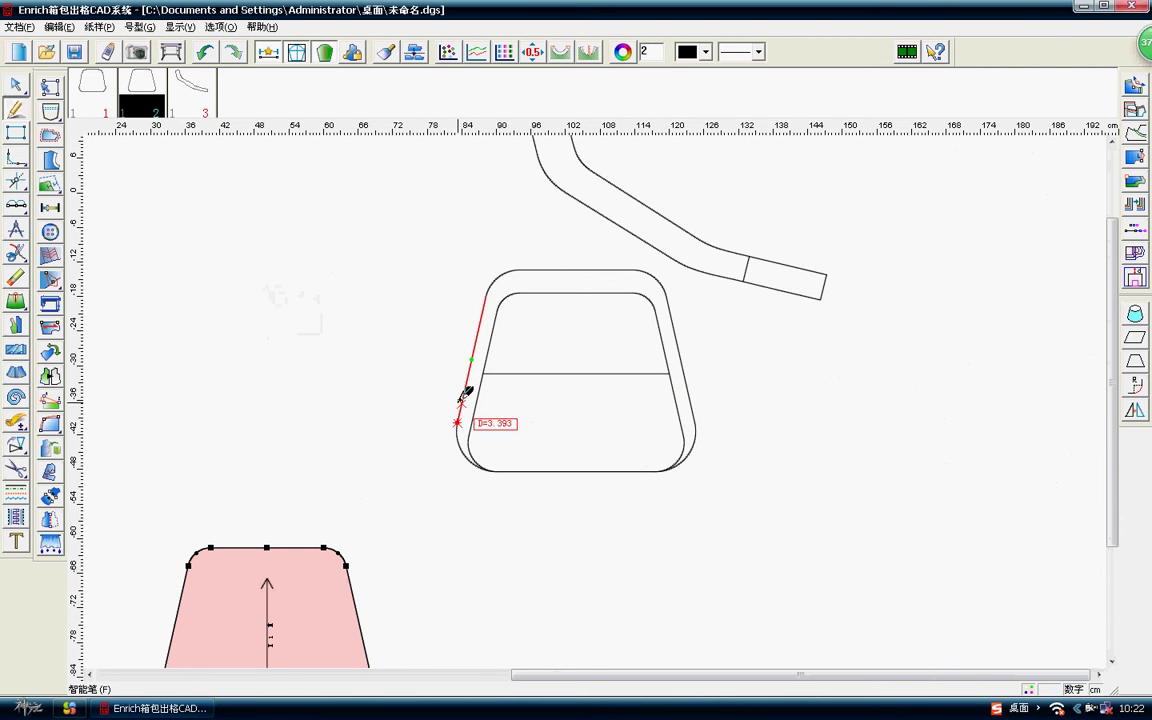
{"action": "scroll", "coordinate": [603, 393], "scroll_direction": "up", "scroll_amount": 1}
{"action": "scroll", "coordinate": [603, 393], "scroll_direction": "up", "scroll_amount": 1}
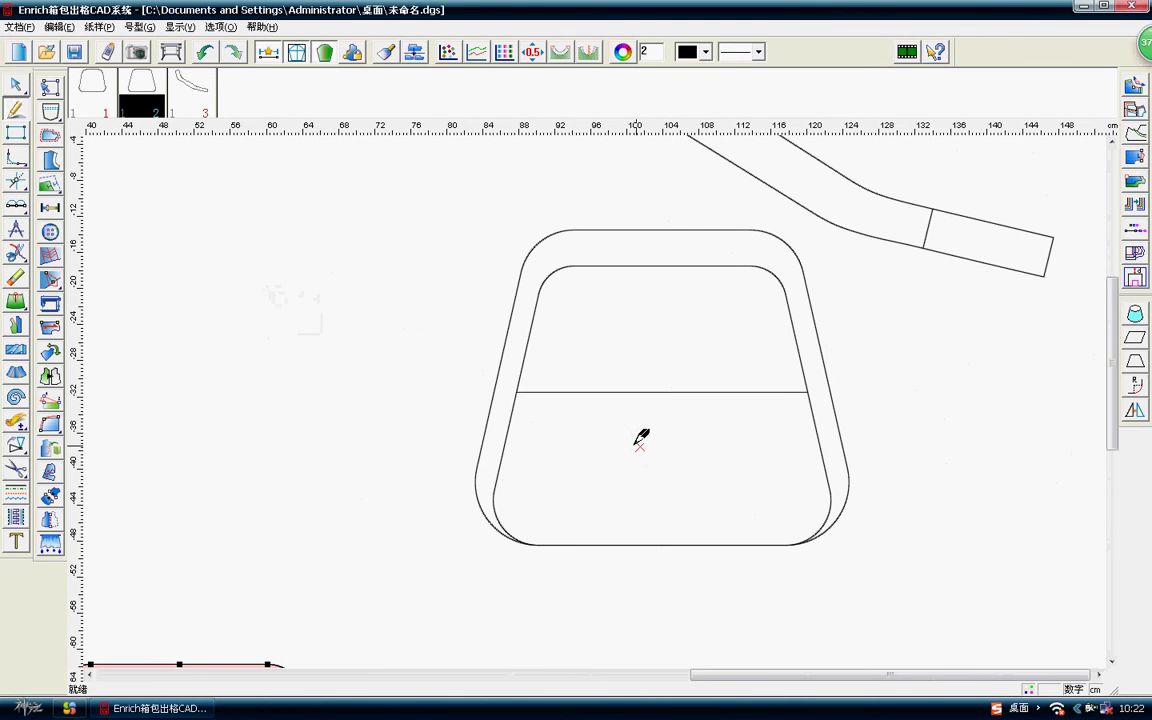
Draw a short 3 cm vertical line below the dividing line.
{"action": "left_click", "coordinate": [591, 441]}
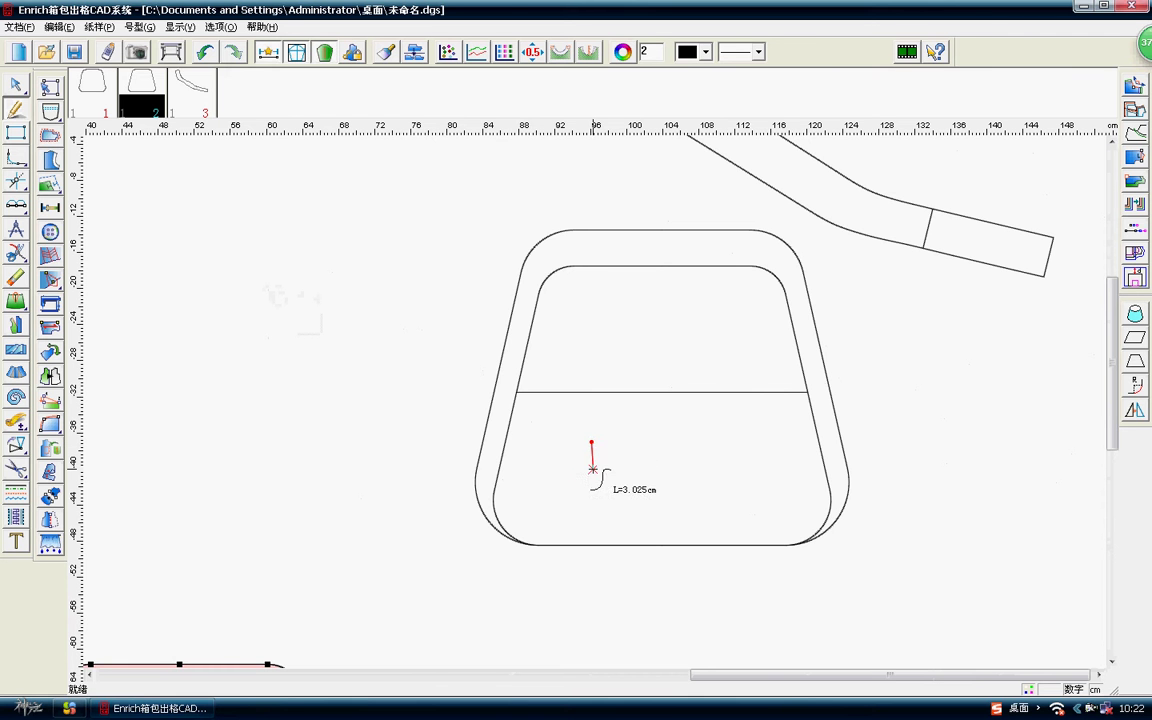
{"action": "left_click", "coordinate": [591, 463]}
{"action": "key", "text": "Return"}
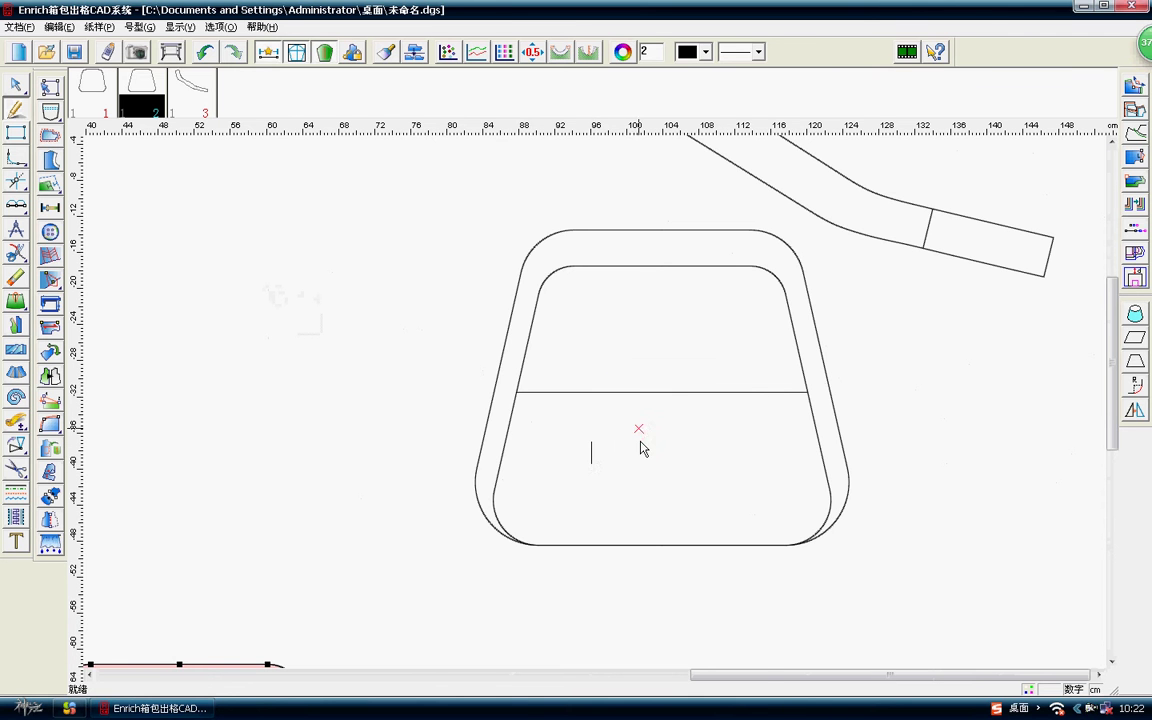
{"action": "scroll", "coordinate": [637, 461], "scroll_direction": "up", "scroll_amount": 1}
{"action": "right_click", "coordinate": [322, 290]}
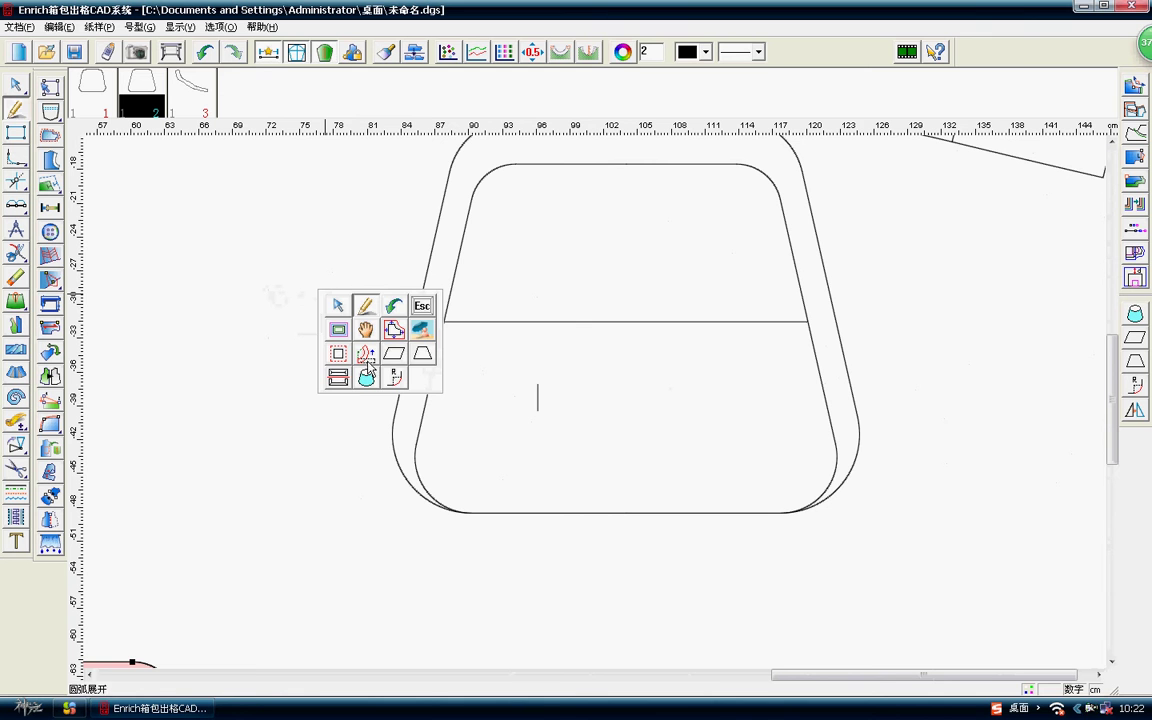
Add a zipper window 15 long and 1.5 wide, with values 1 and 0.3, below the divider.
{"action": "left_click", "coordinate": [339, 376]}
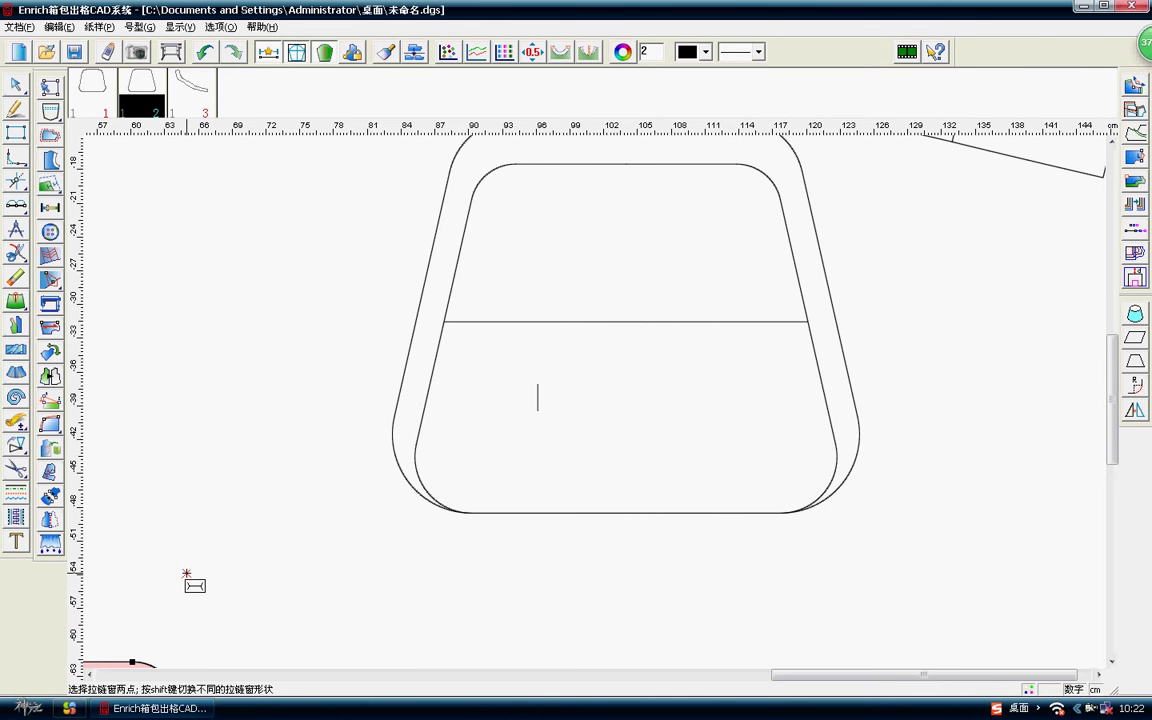
{"action": "left_click", "coordinate": [537, 383]}
{"action": "left_click", "coordinate": [537, 404]}
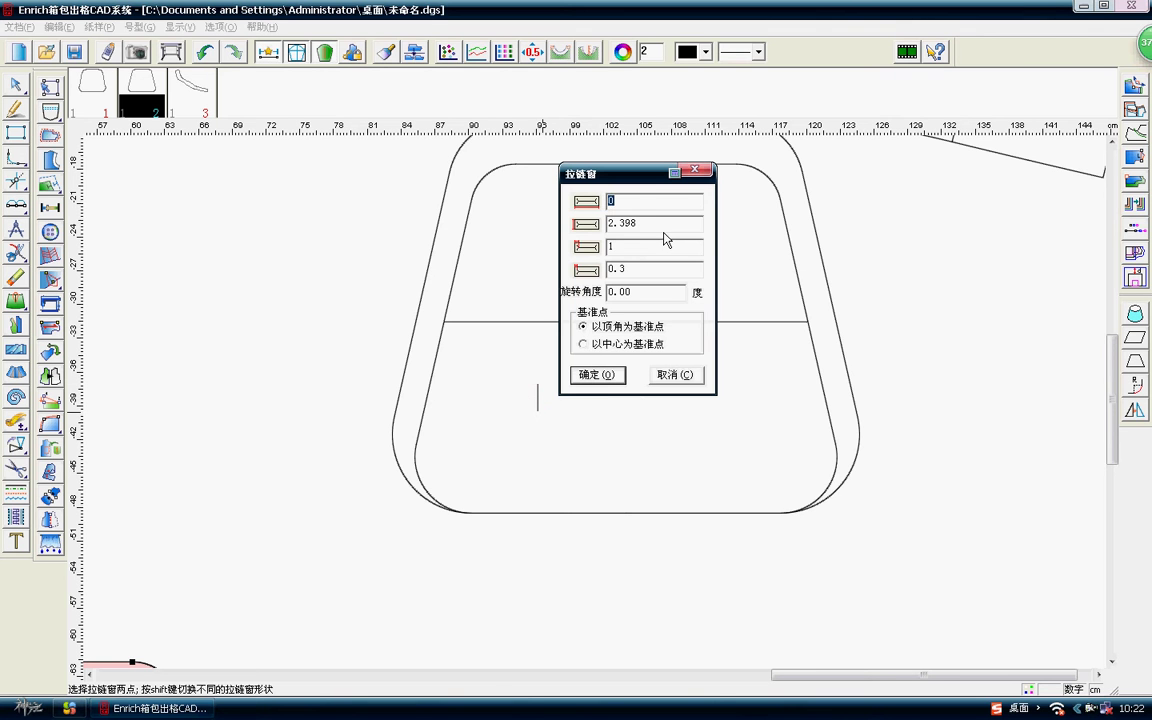
{"action": "left_click_drag", "start_coordinate": [643, 187], "coordinate": [797, 180]}
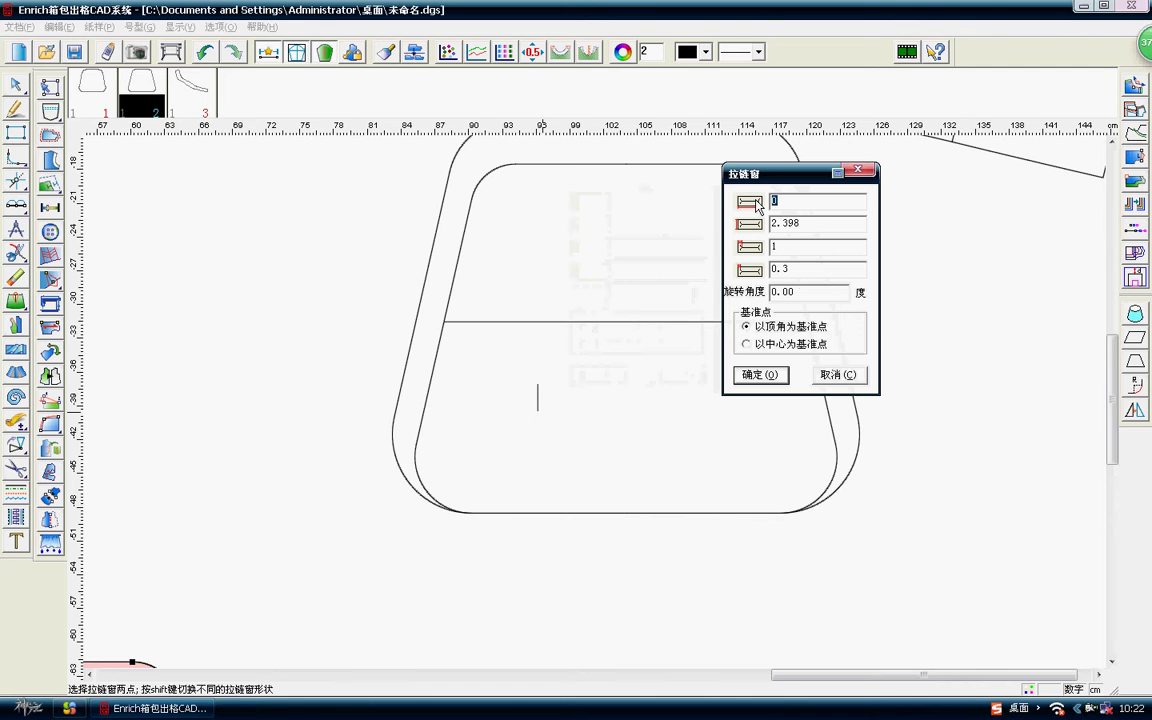
{"action": "type", "text": "15"}
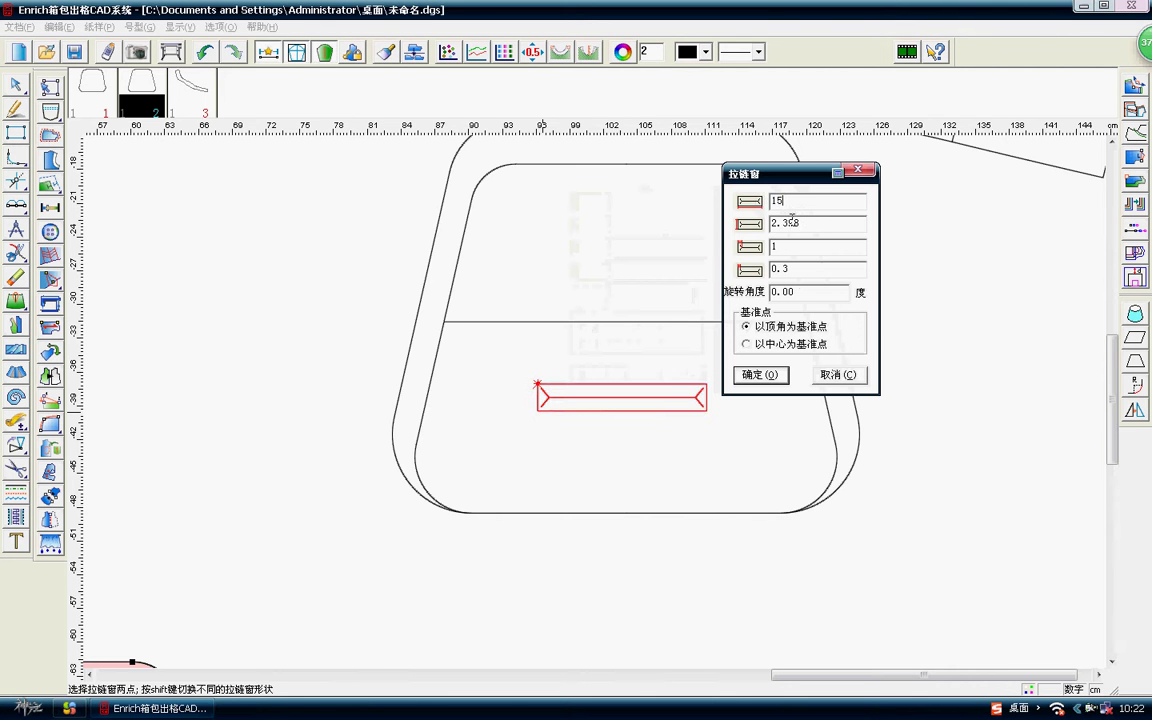
{"action": "type", "text": "1."}
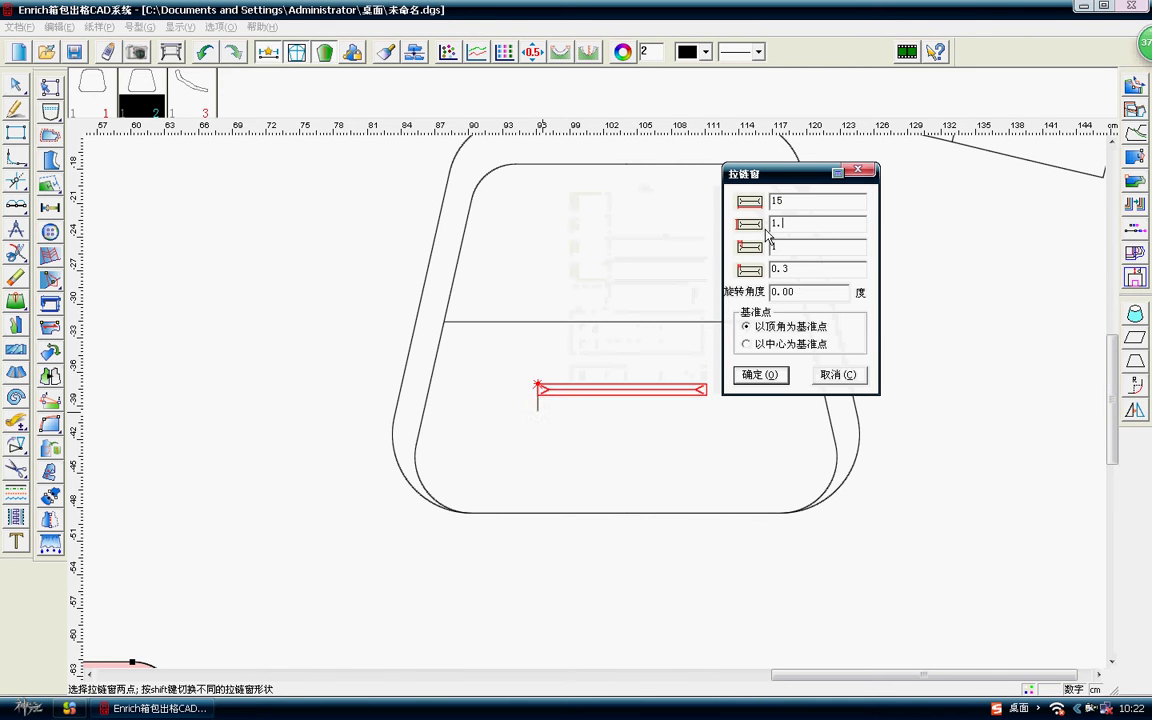
{"action": "type", "text": "5"}
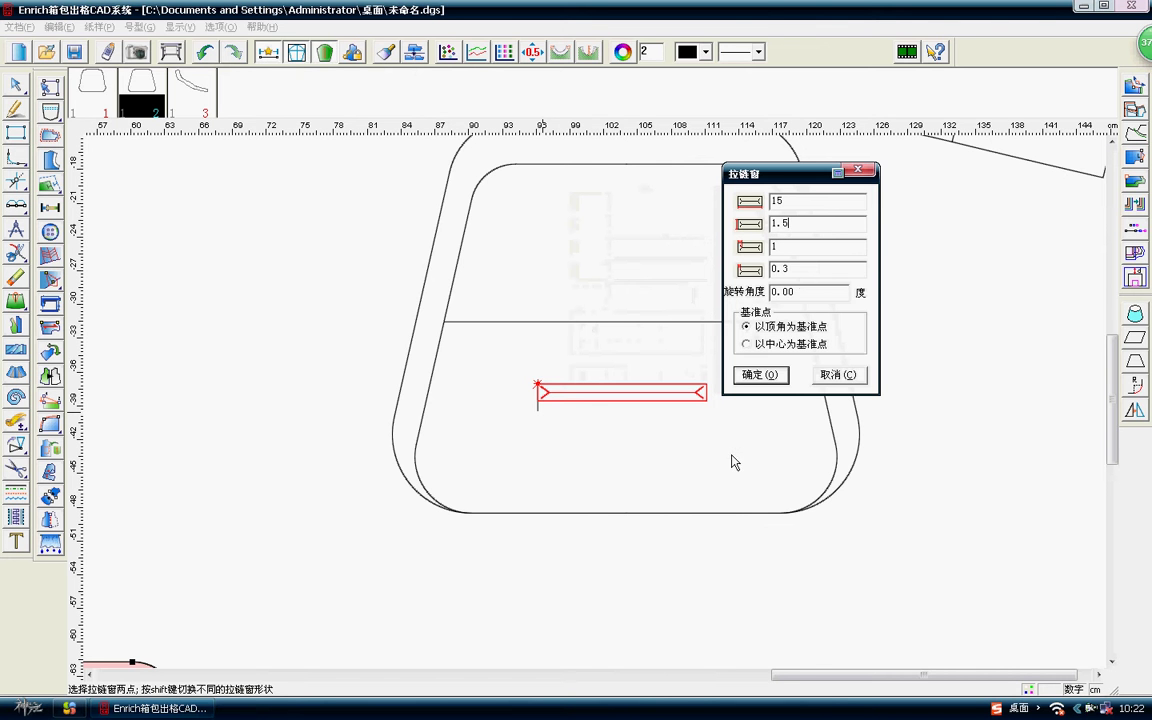
{"action": "left_click", "coordinate": [770, 377]}
{"action": "right_click", "coordinate": [642, 347]}
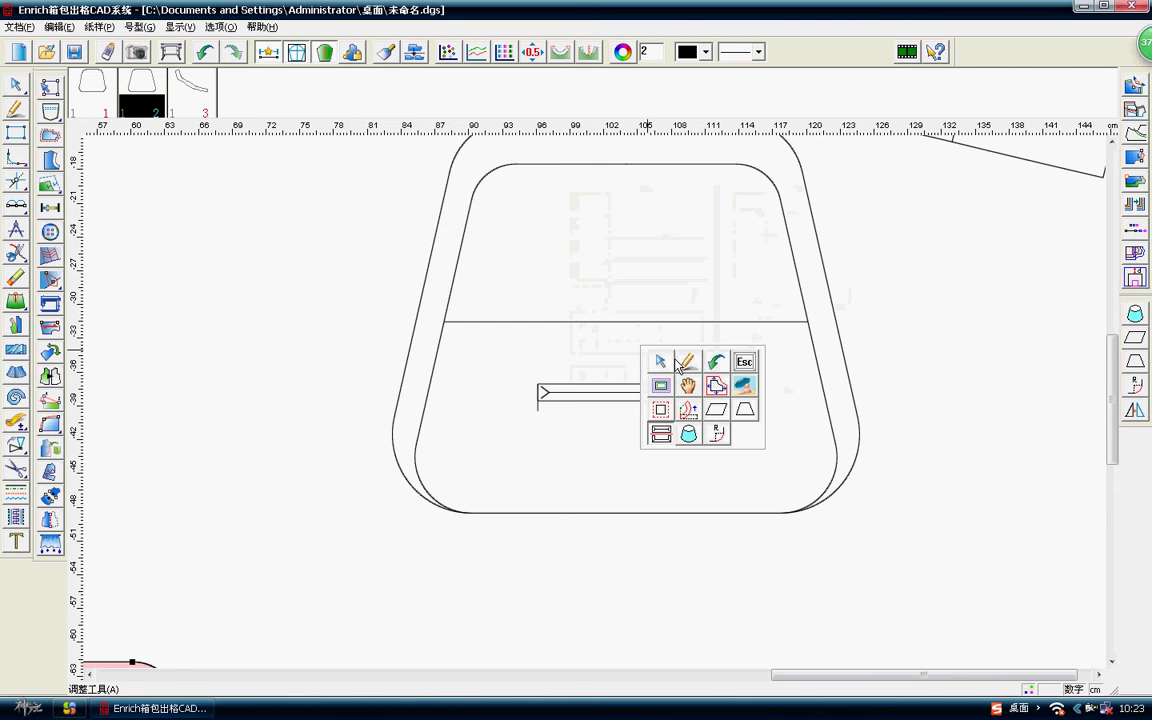
{"action": "left_click", "coordinate": [480, 381]}
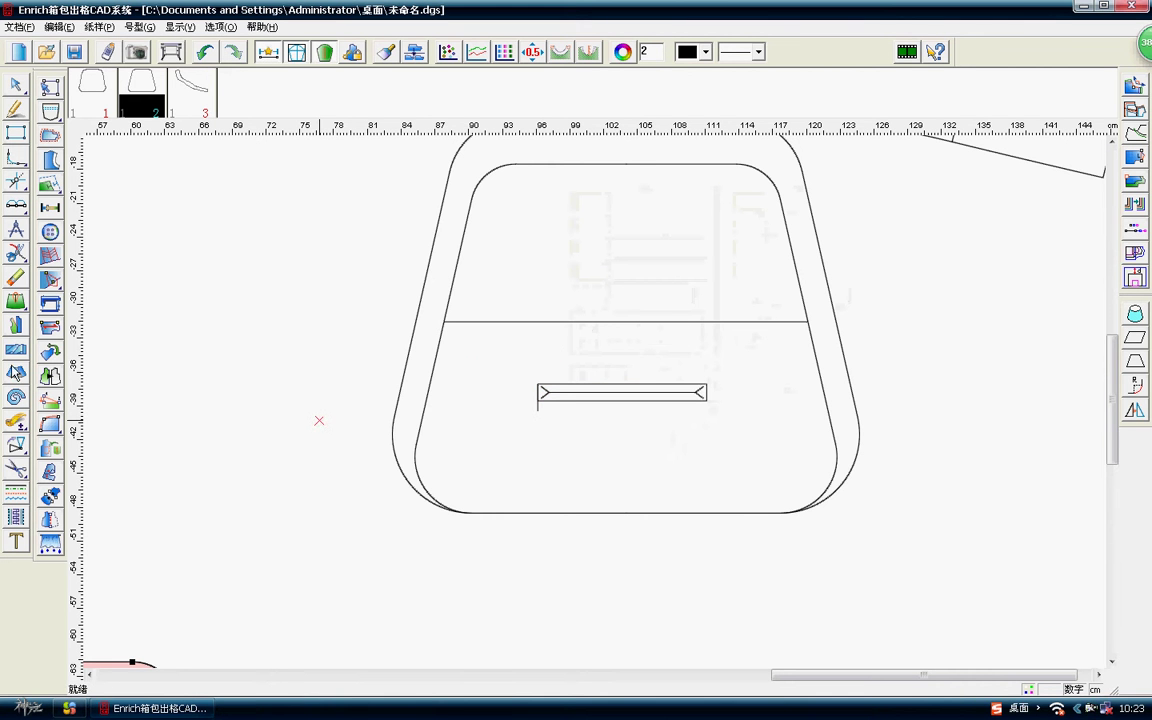
{"action": "left_click", "coordinate": [15, 277]}
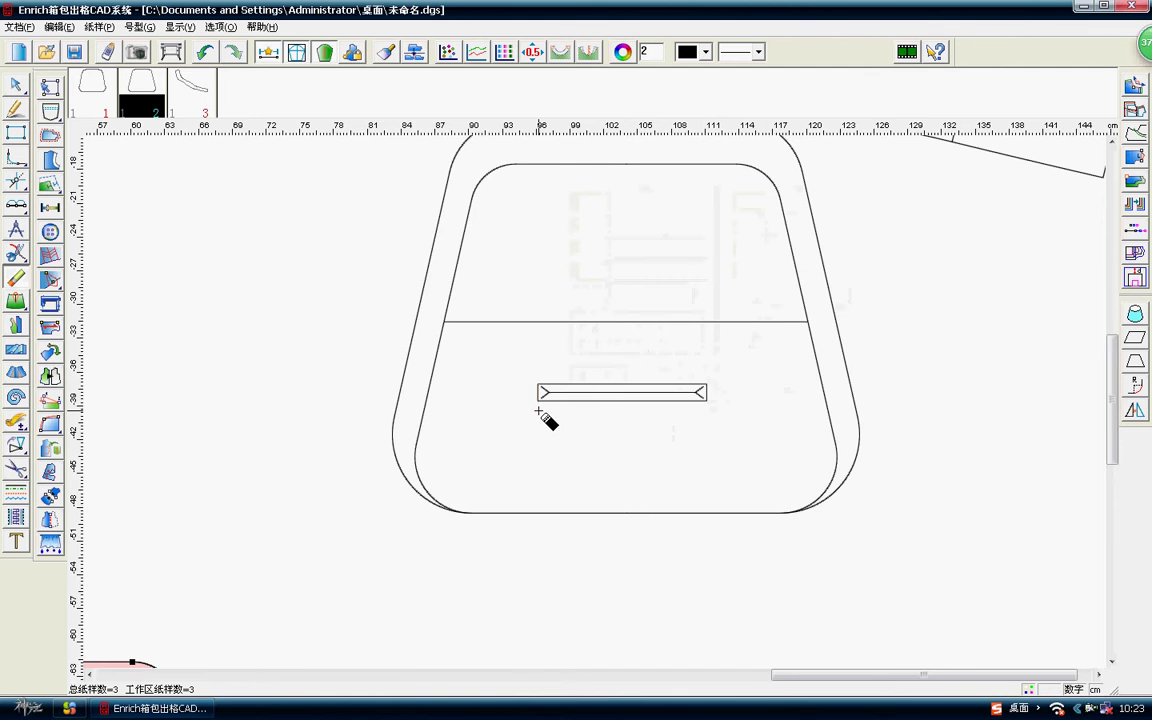
Draw a curve from 8.485 along the dividing line to the panel's left outer edge.
{"action": "scroll", "coordinate": [545, 420], "scroll_direction": "down", "scroll_amount": 1}
{"action": "scroll", "coordinate": [598, 406], "scroll_direction": "down", "scroll_amount": 1}
{"action": "scroll", "coordinate": [540, 404], "scroll_direction": "down", "scroll_amount": 1}
{"action": "scroll", "coordinate": [435, 375], "scroll_direction": "down", "scroll_amount": 1}
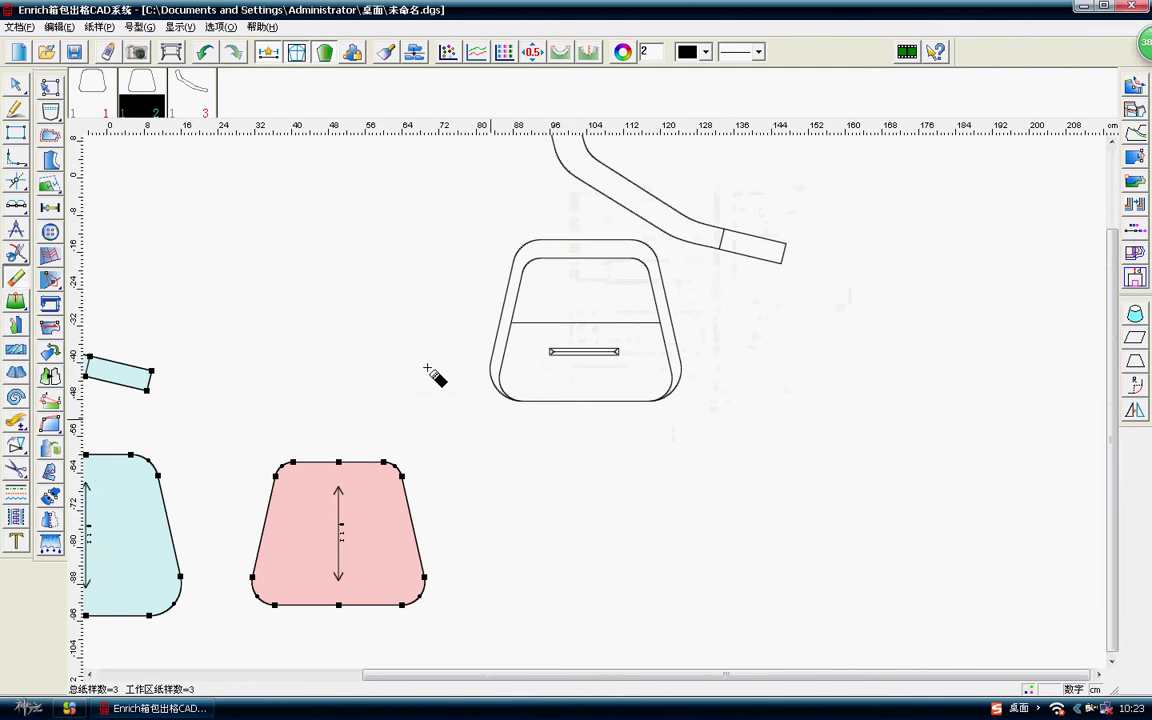
{"action": "right_click", "coordinate": [433, 375]}
{"action": "scroll", "coordinate": [604, 450], "scroll_direction": "up", "scroll_amount": 1}
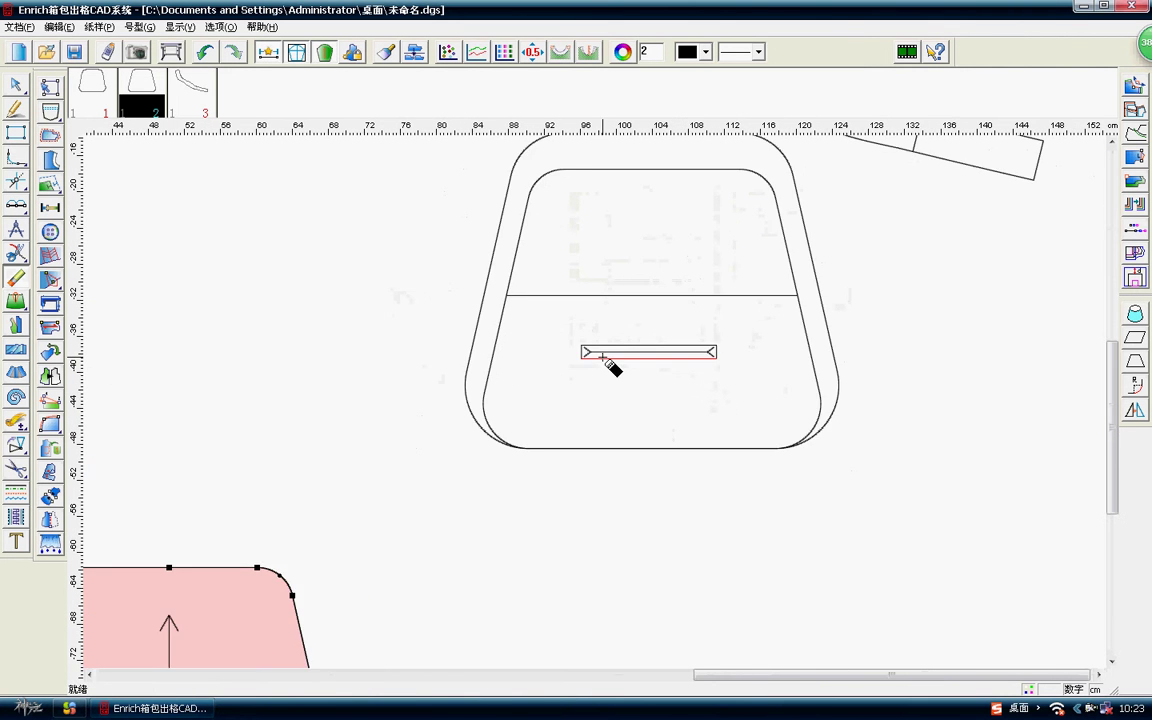
{"action": "scroll", "coordinate": [604, 406], "scroll_direction": "up", "scroll_amount": 1}
{"action": "scroll", "coordinate": [519, 337], "scroll_direction": "up", "scroll_amount": 1}
{"action": "right_click", "coordinate": [519, 337]}
{"action": "left_click", "coordinate": [557, 346]}
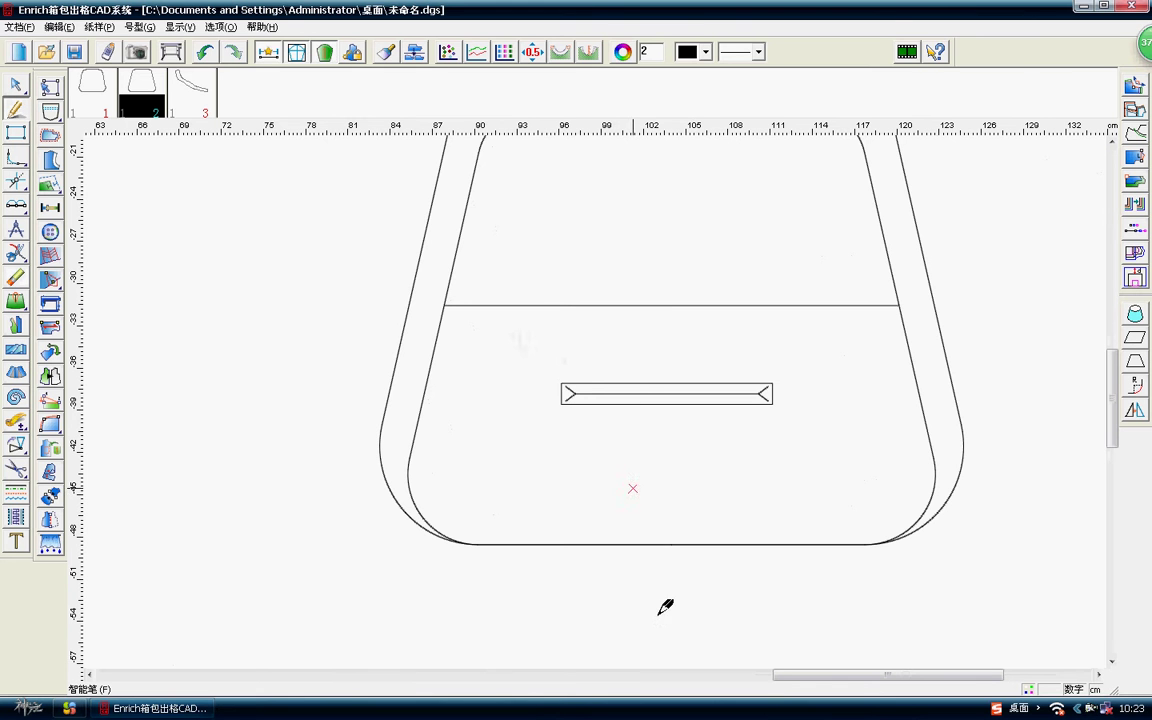
{"action": "left_click", "coordinate": [564, 304]}
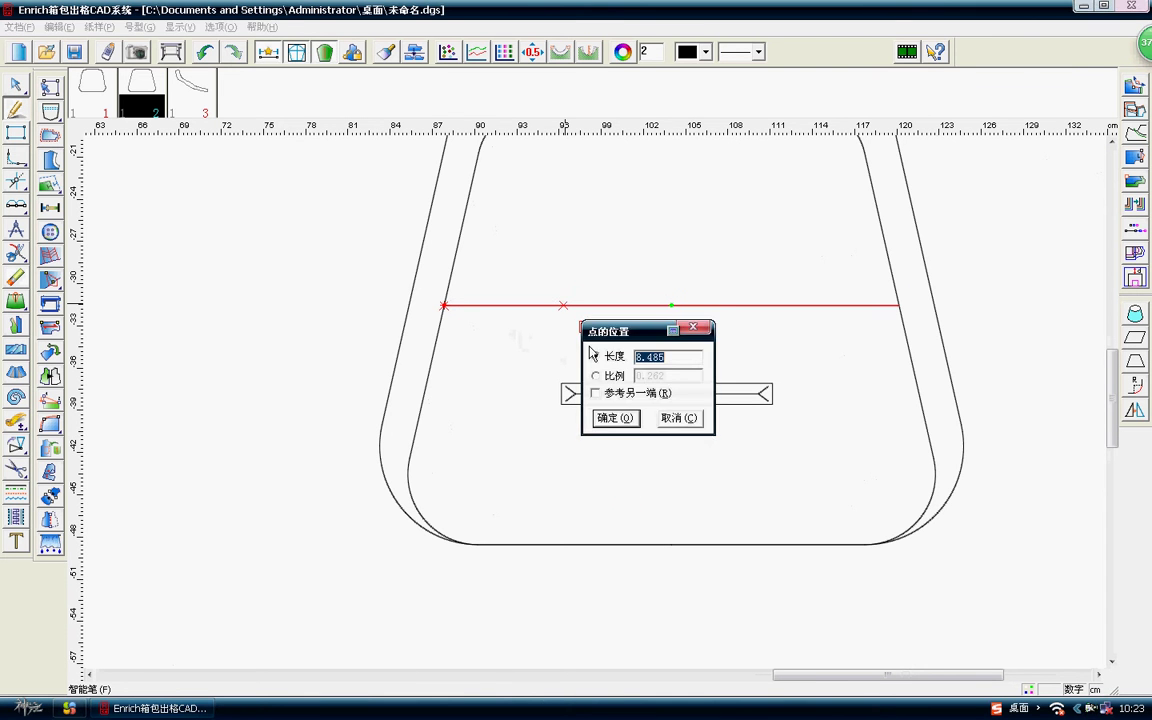
{"action": "left_click", "coordinate": [615, 418]}
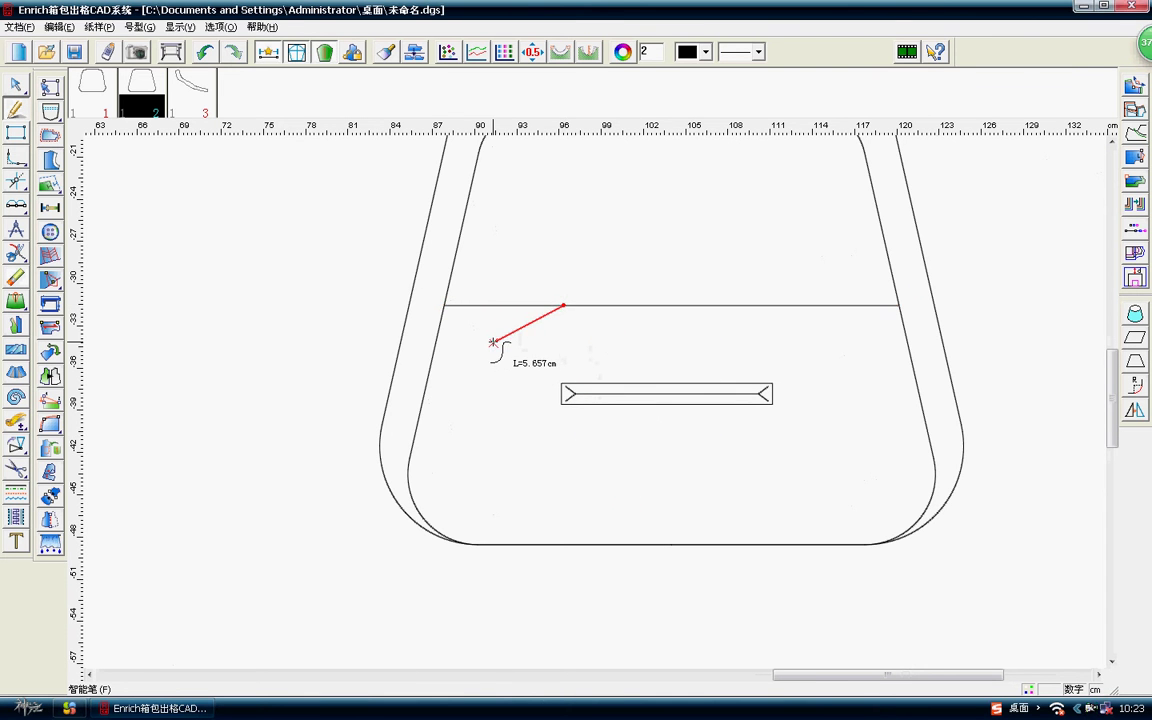
{"action": "left_click", "coordinate": [410, 456]}
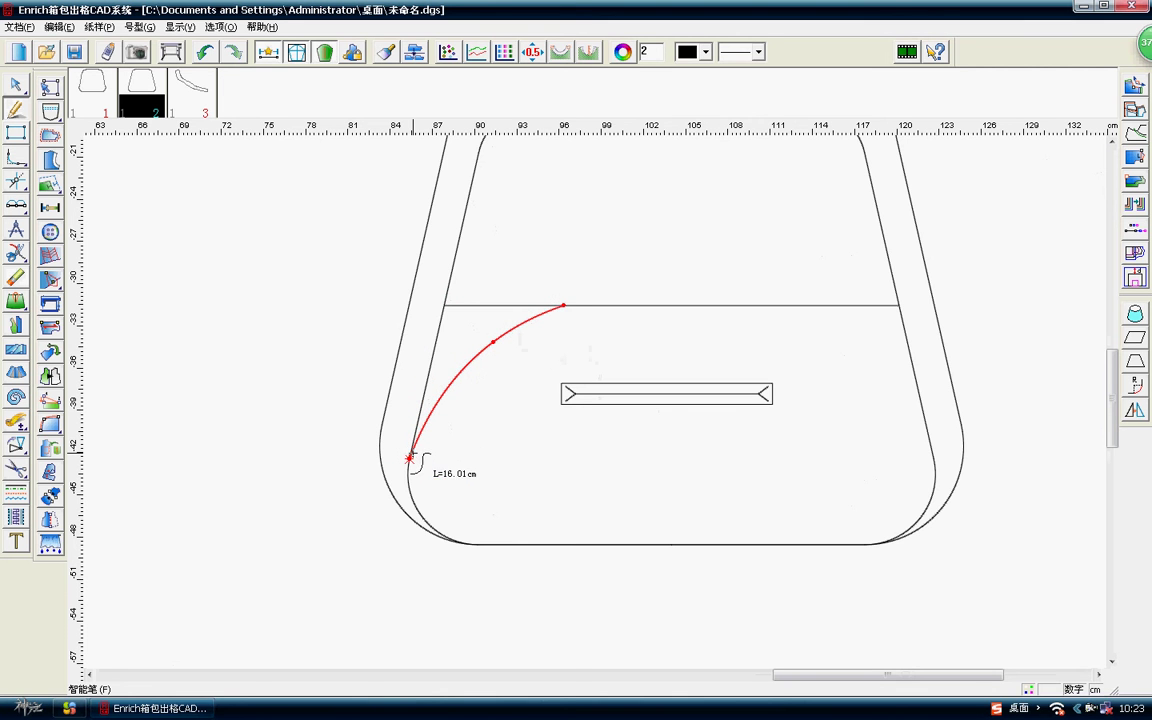
{"action": "right_click", "coordinate": [410, 456]}
Drag the flap curve's control points to smooth and round the pocket corner.
{"action": "left_click", "coordinate": [516, 322]}
{"action": "scroll", "coordinate": [514, 334], "scroll_direction": "up", "scroll_amount": 1}
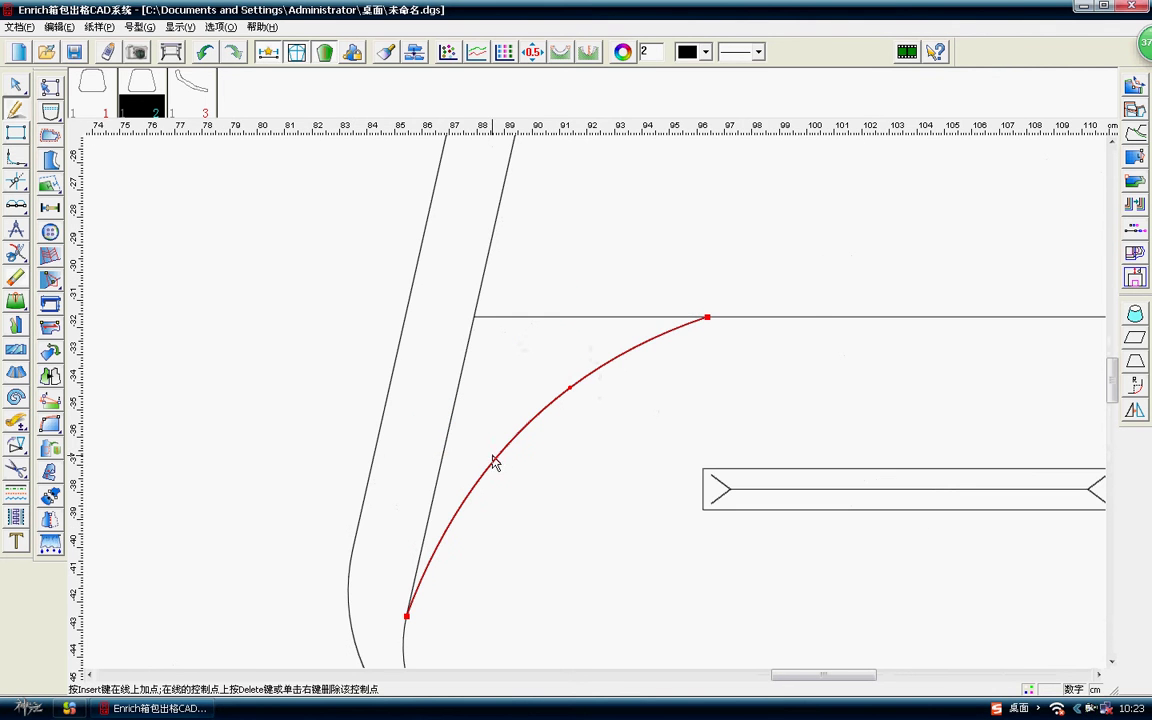
{"action": "left_click_drag", "start_coordinate": [492, 466], "coordinate": [476, 462]}
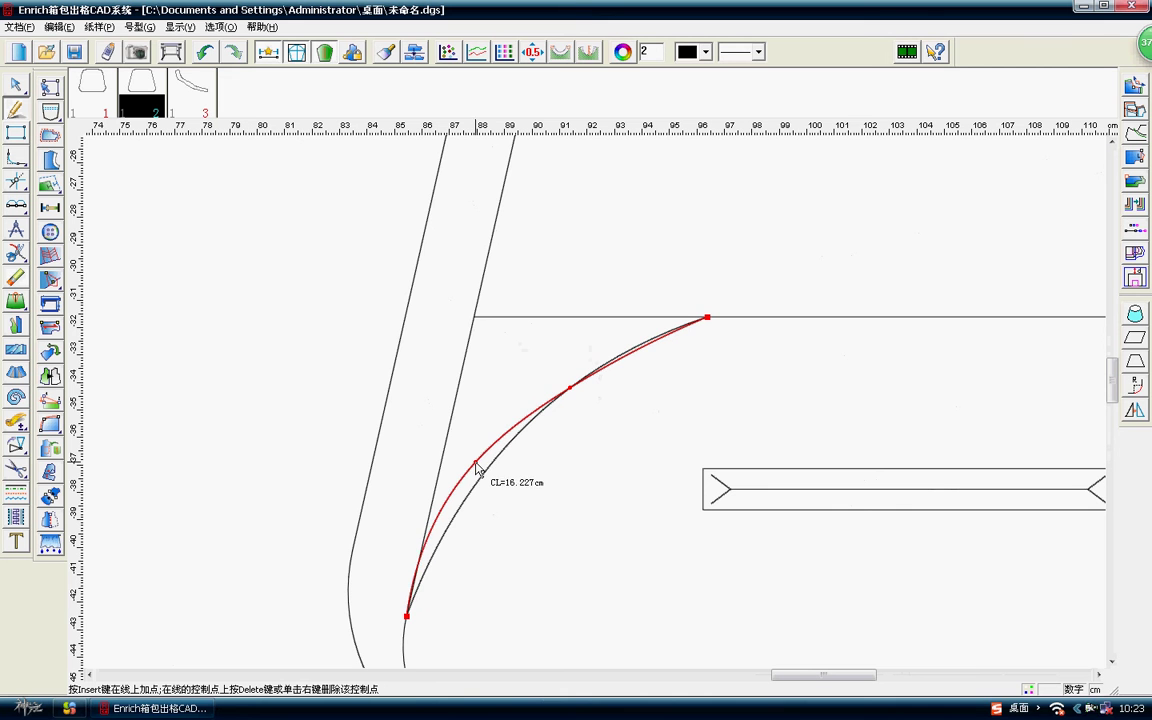
{"action": "left_click", "coordinate": [421, 566]}
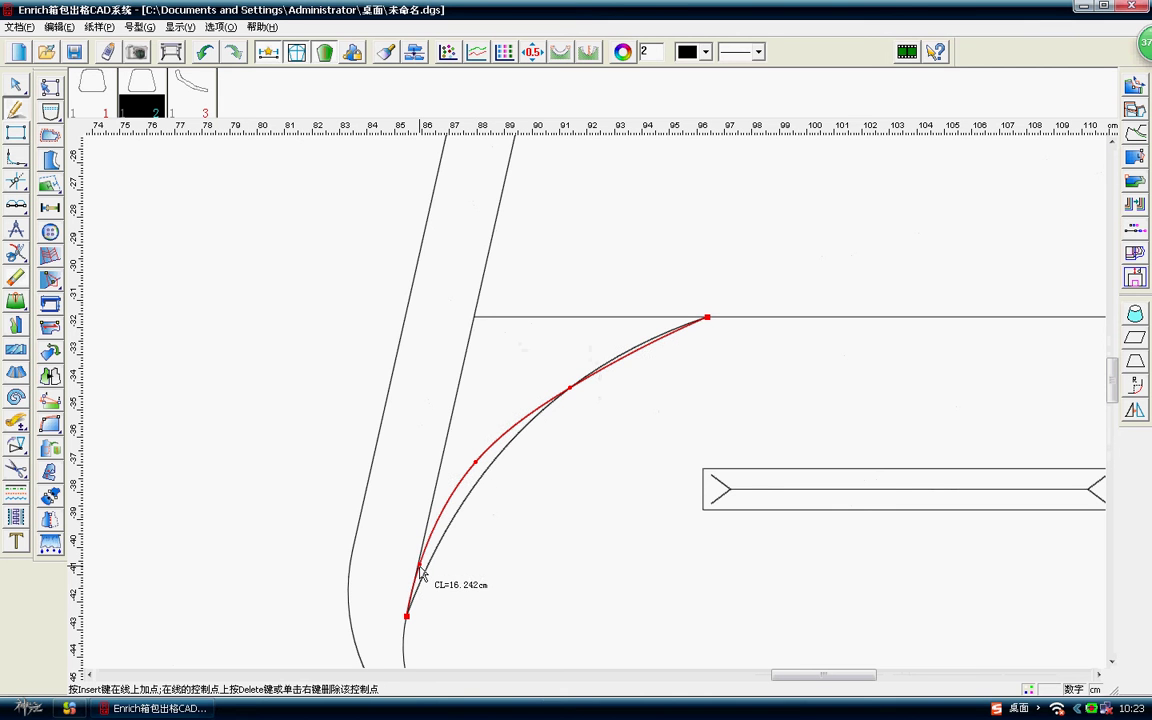
{"action": "left_click_drag", "start_coordinate": [569, 387], "coordinate": [569, 370]}
{"action": "right_click", "coordinate": [571, 374]}
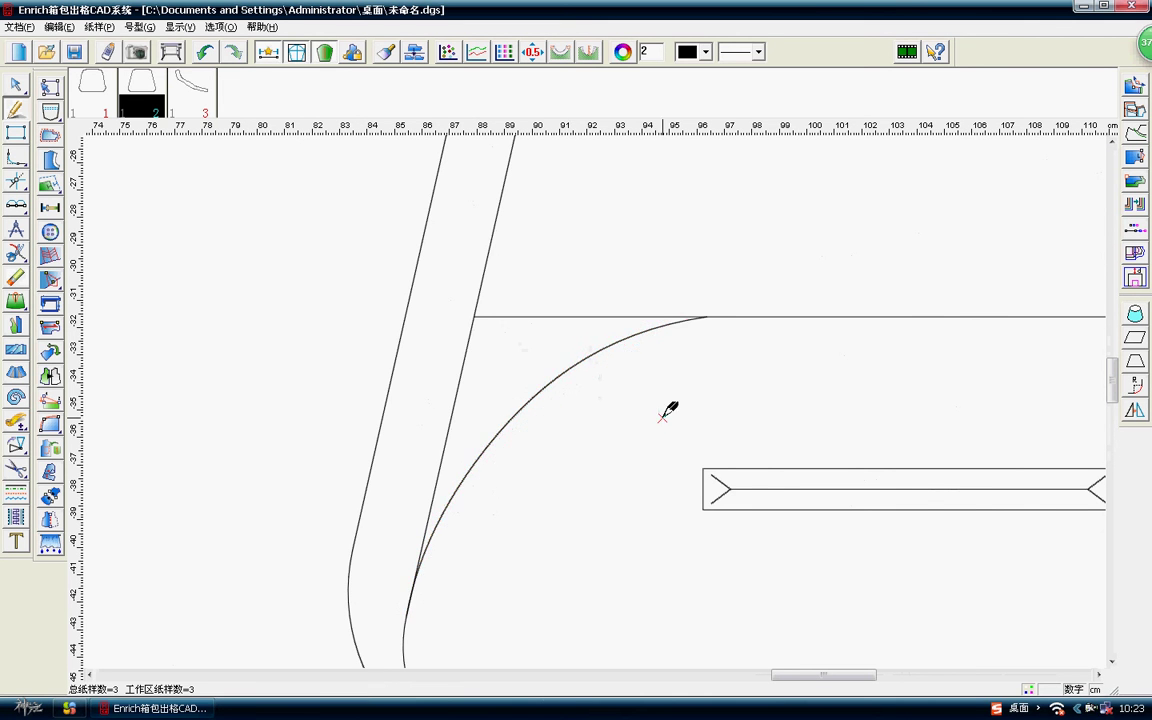
{"action": "scroll", "coordinate": [600, 385], "scroll_direction": "down", "scroll_amount": 2}
{"action": "scroll", "coordinate": [605, 390], "scroll_direction": "up", "scroll_amount": 1}
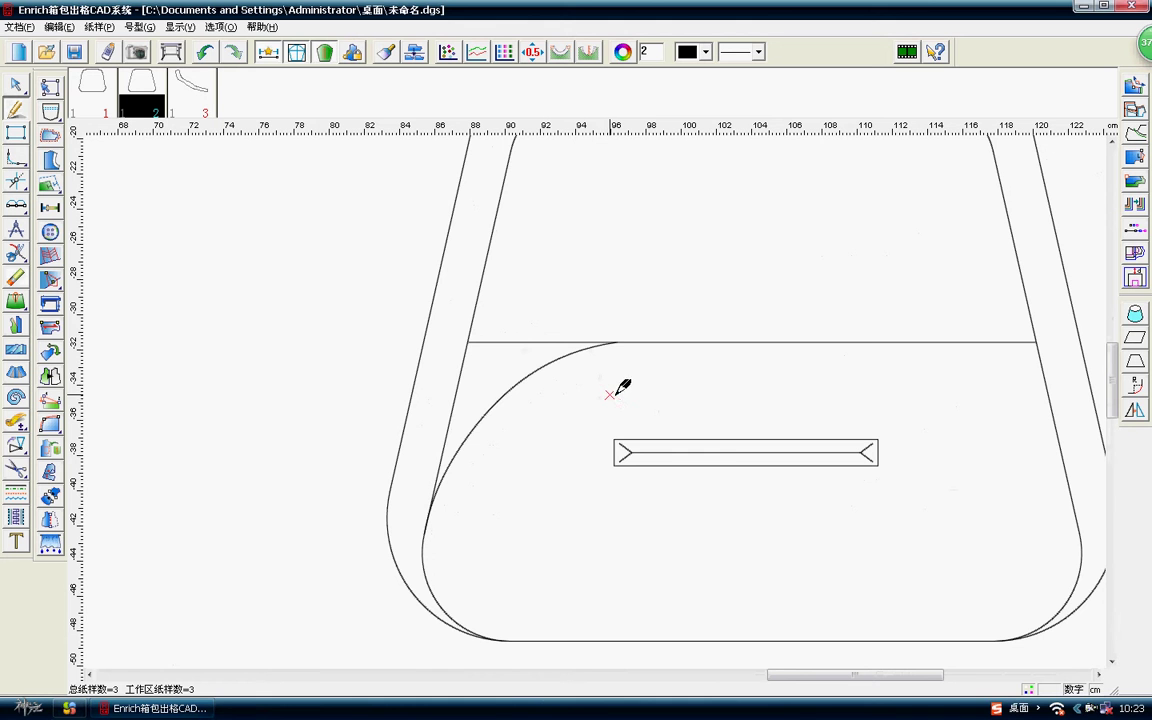
Draw a 22.921 vertical centre line up from the panel's bottom edge.
{"action": "left_click", "coordinate": [611, 343]}
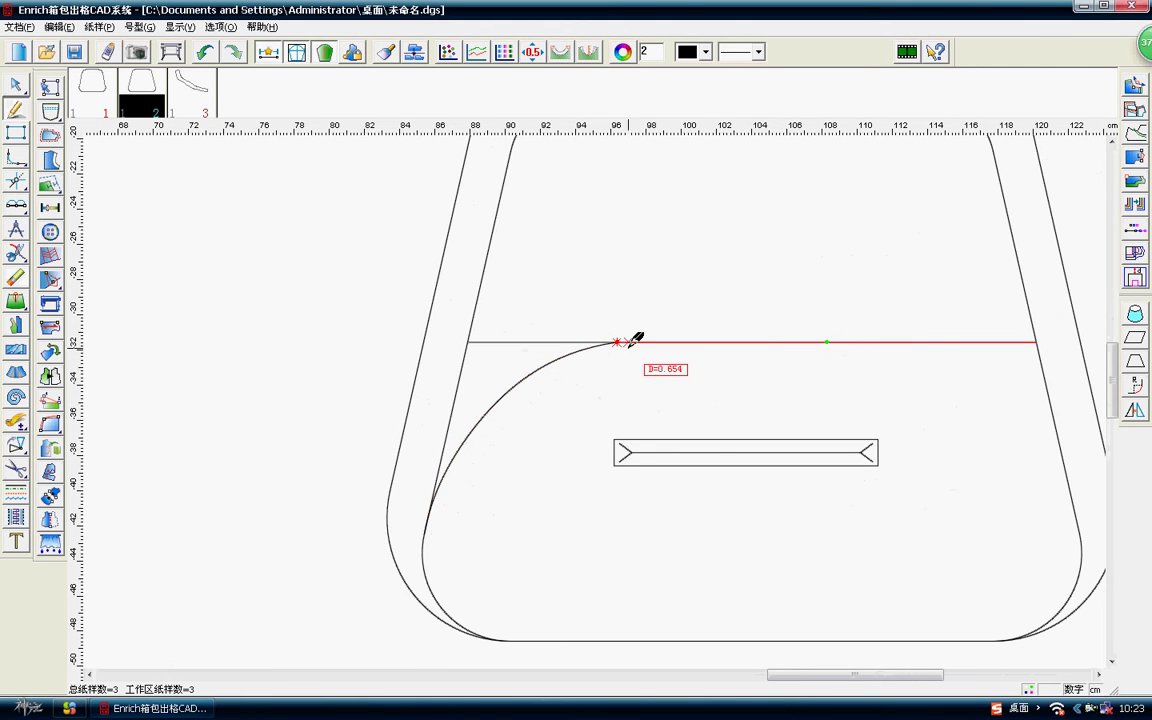
{"action": "left_click", "coordinate": [690, 357]}
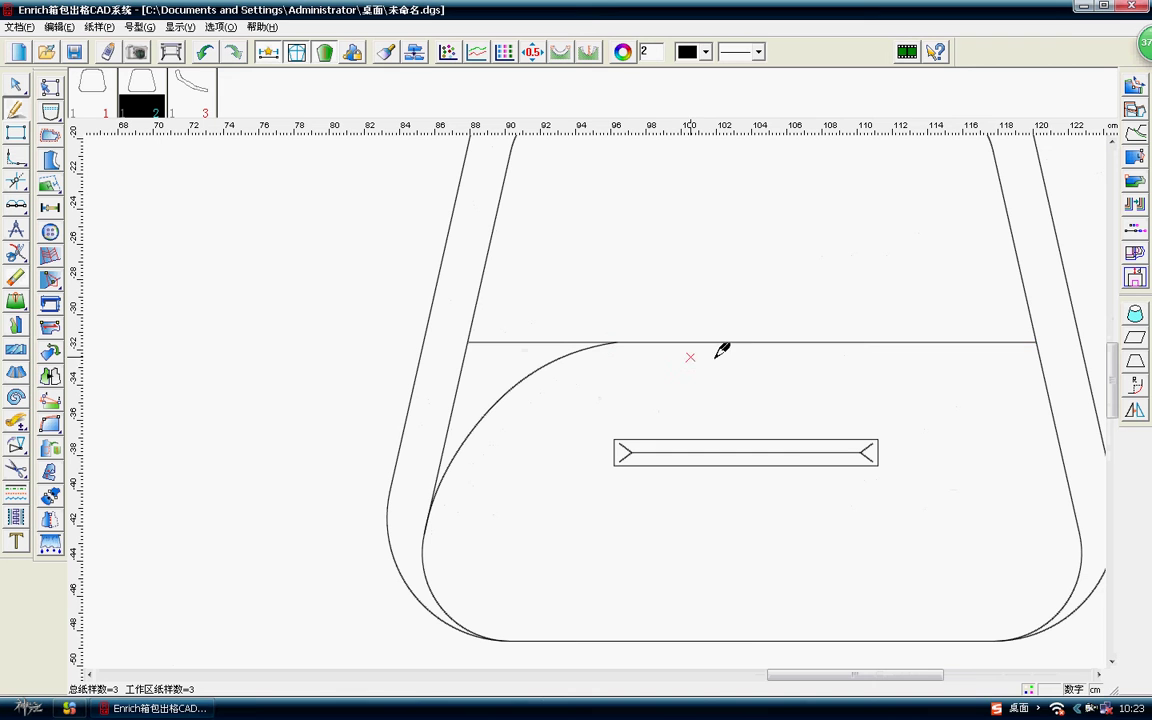
{"action": "left_click", "coordinate": [751, 640]}
{"action": "left_click", "coordinate": [751, 240]}
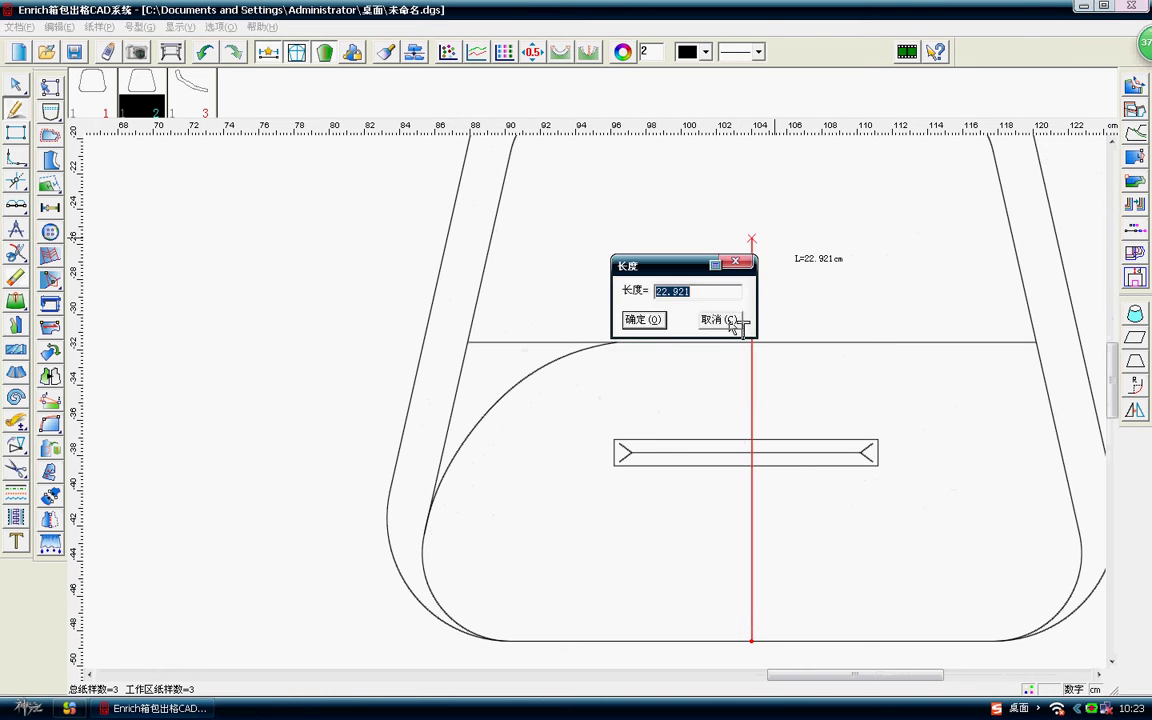
{"action": "left_click", "coordinate": [644, 319]}
Mirror the left flap curve across the centre line onto the right side with 对称.
{"action": "left_click", "coordinate": [43, 445]}
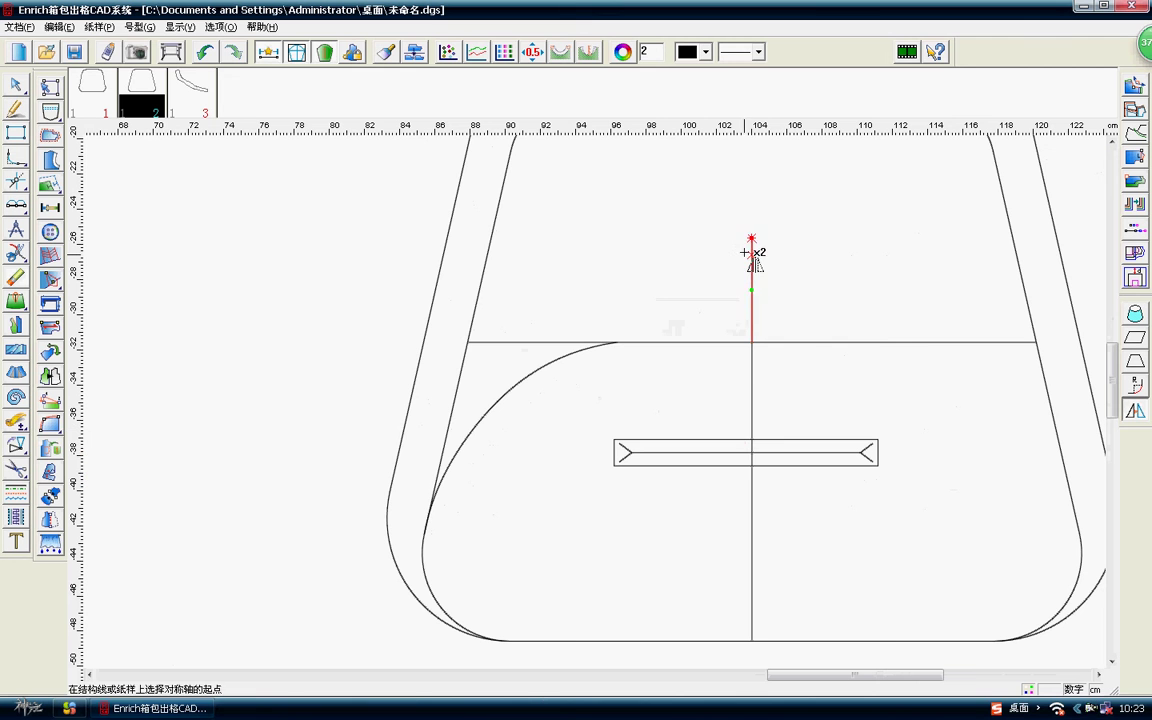
{"action": "left_click_drag", "start_coordinate": [751, 249], "coordinate": [707, 400]}
{"action": "left_click", "coordinate": [560, 365]}
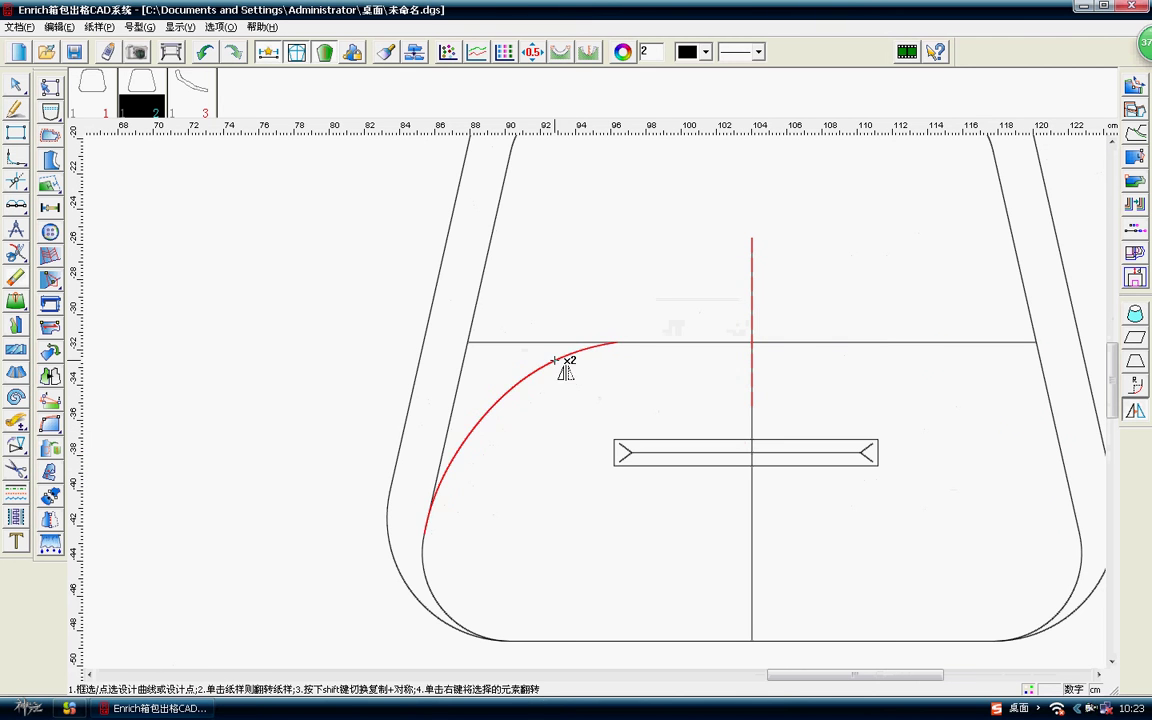
{"action": "right_click", "coordinate": [800, 265]}
{"action": "right_click", "coordinate": [835, 172]}
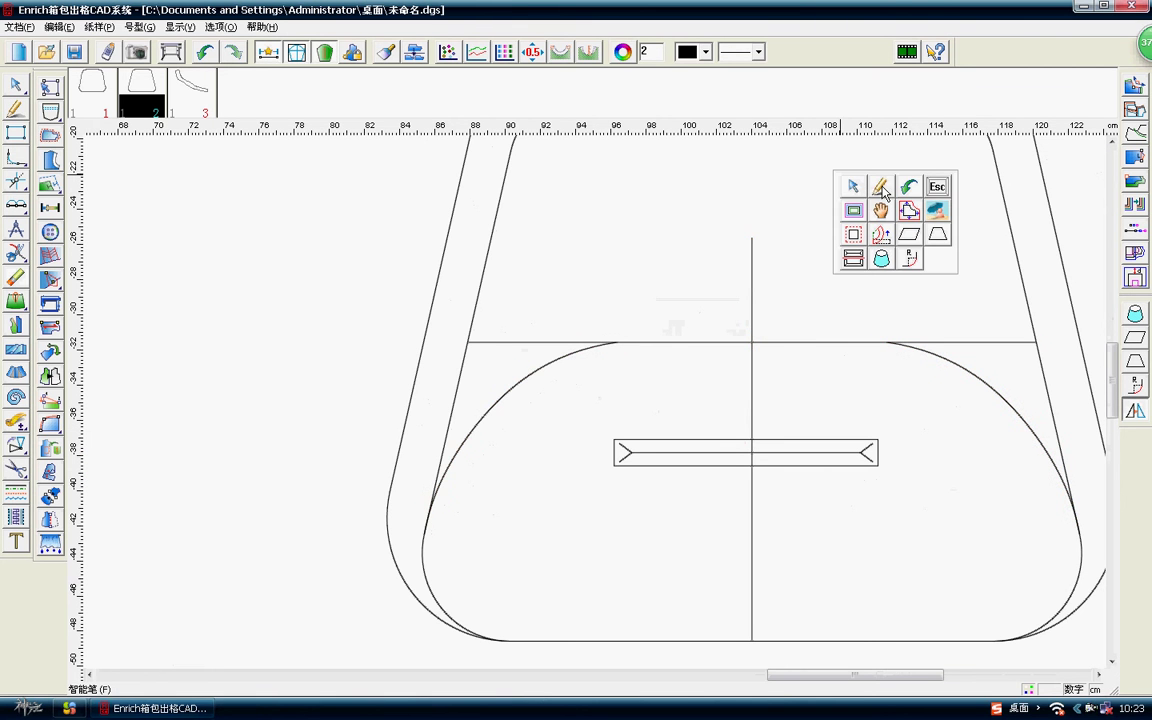
{"action": "left_click", "coordinate": [880, 187]}
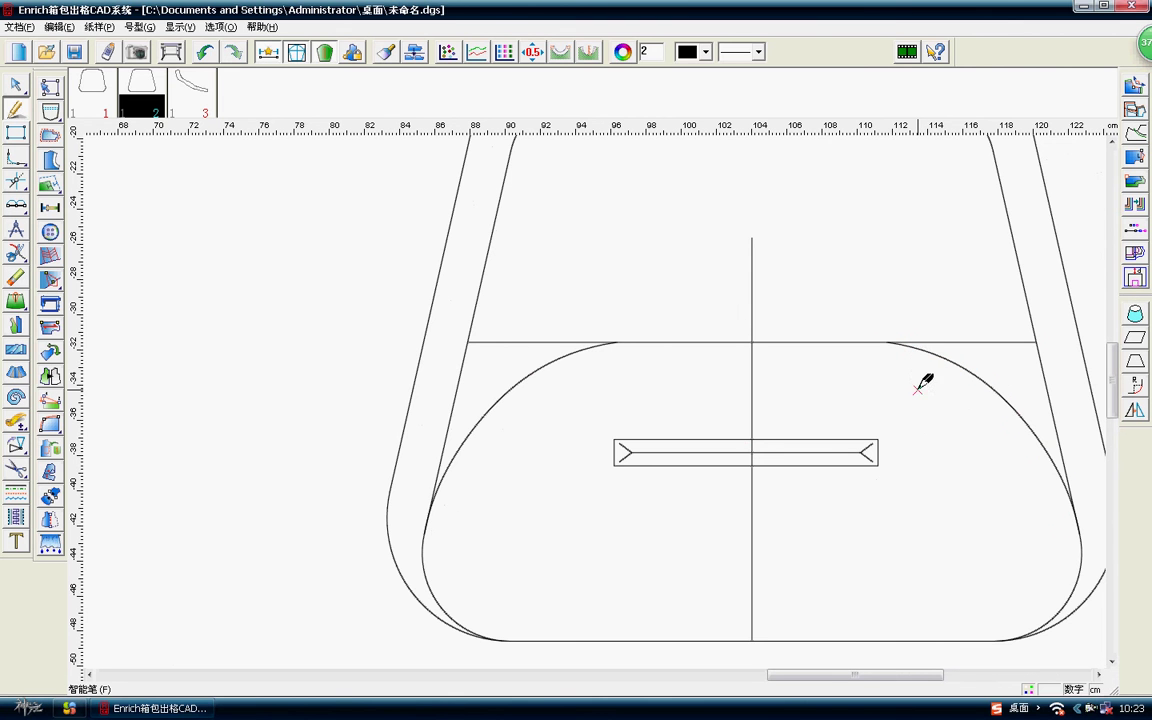
Join both flap curve ends to a peak on the centre line and merge the left curve.
{"action": "left_click", "coordinate": [932, 352]}
{"action": "left_click", "coordinate": [752, 320]}
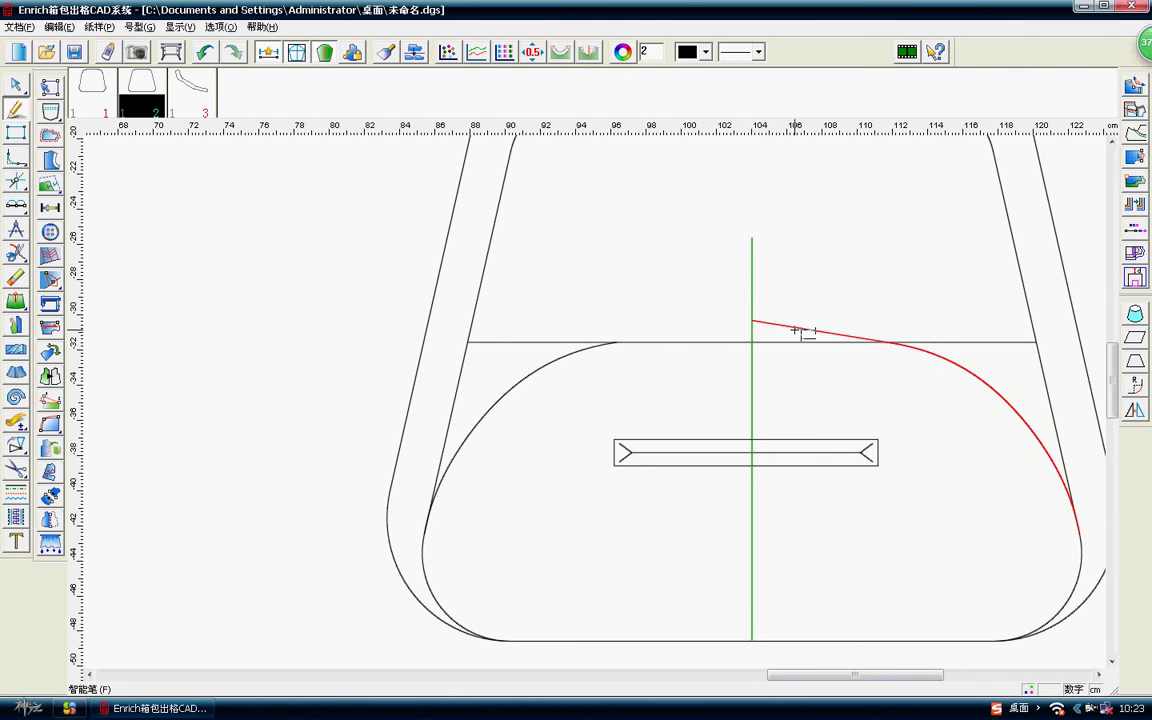
{"action": "right_click", "coordinate": [800, 331]}
{"action": "left_click", "coordinate": [560, 352]}
{"action": "left_click", "coordinate": [753, 275]}
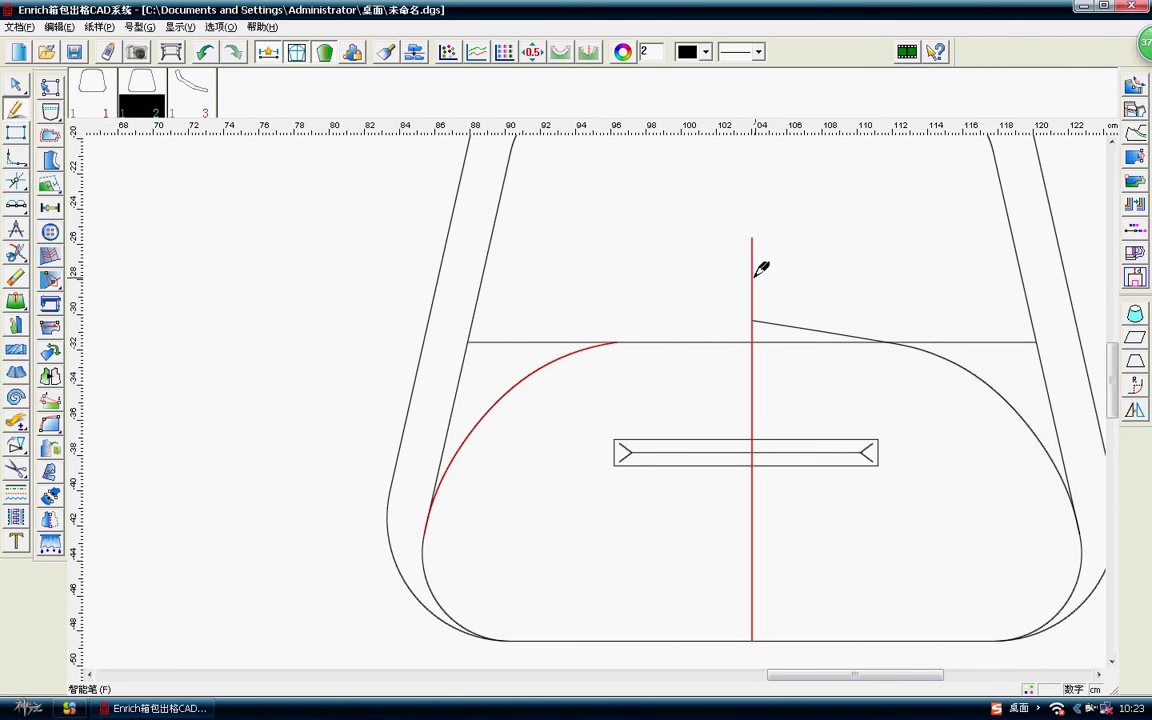
{"action": "left_click", "coordinate": [752, 320]}
{"action": "right_click", "coordinate": [836, 378]}
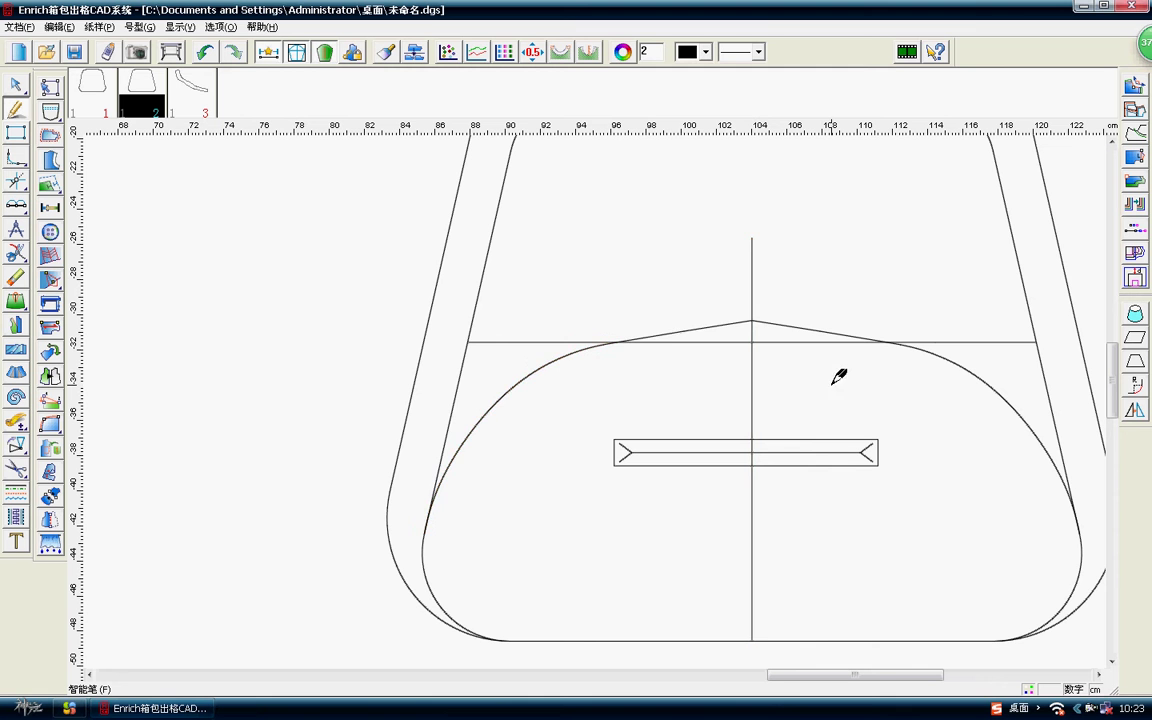
{"action": "left_click", "coordinate": [681, 322]}
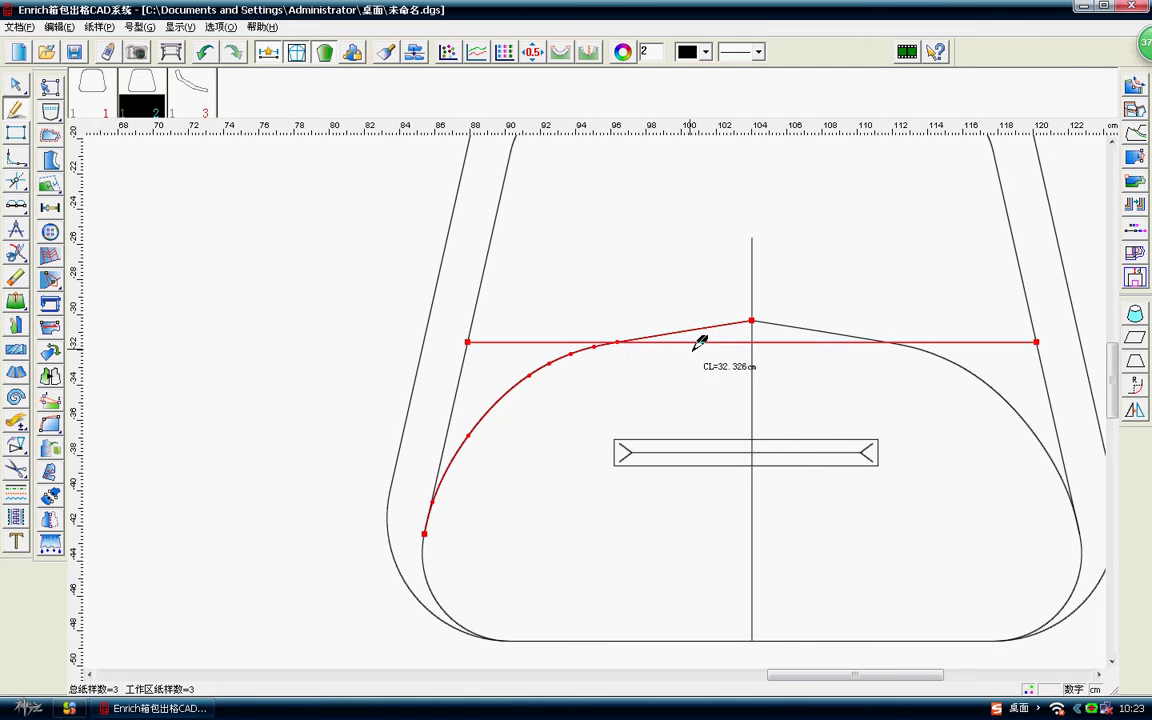
{"action": "right_click", "coordinate": [591, 282]}
Erase the right half of the flap curve.
{"action": "left_click", "coordinate": [640, 300]}
{"action": "mouse_move", "coordinate": [16, 300]}
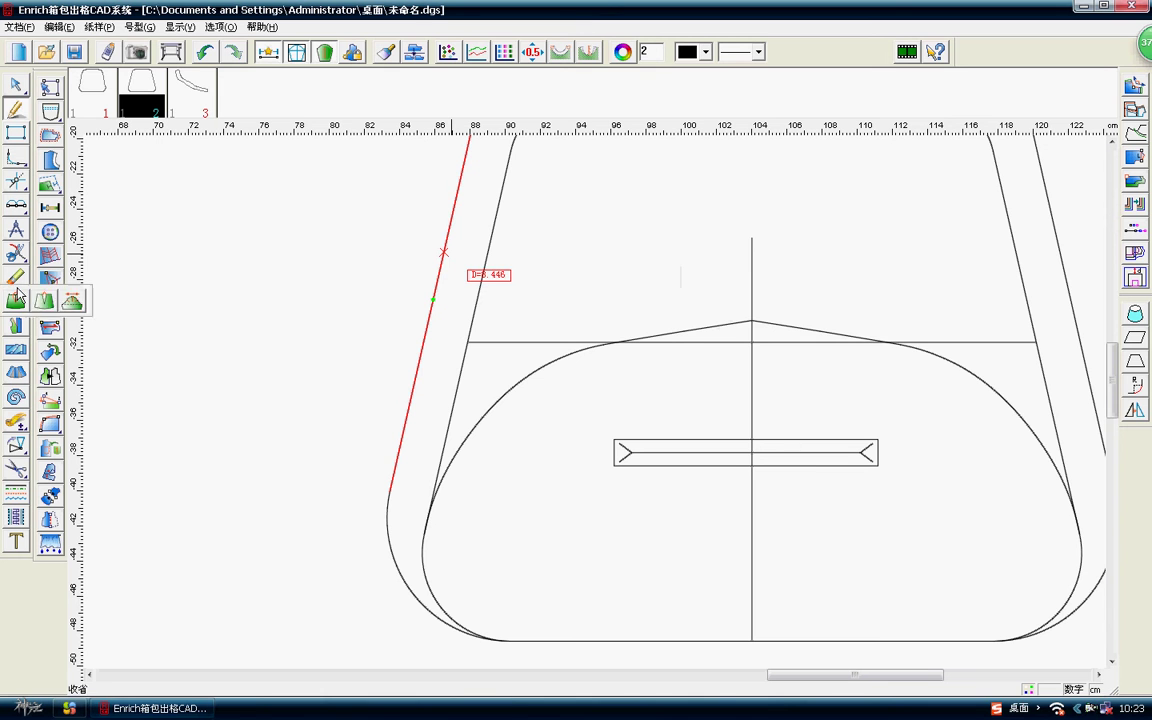
{"action": "left_click", "coordinate": [16, 277]}
{"action": "left_click", "coordinate": [838, 333]}
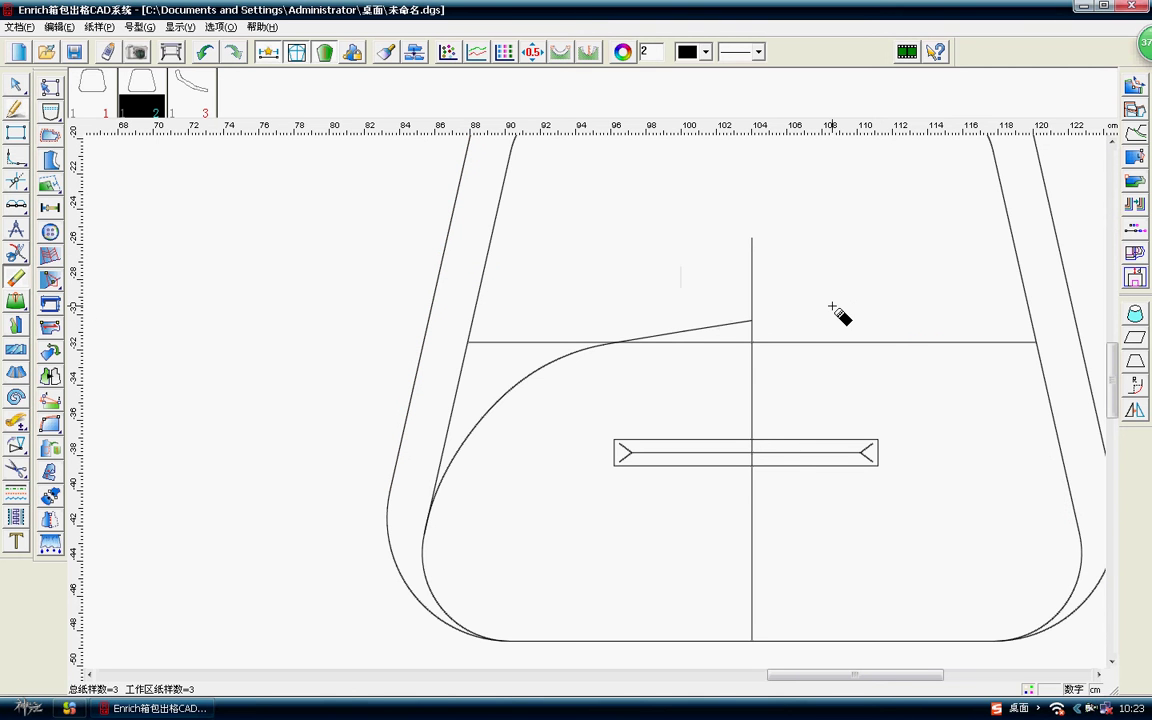
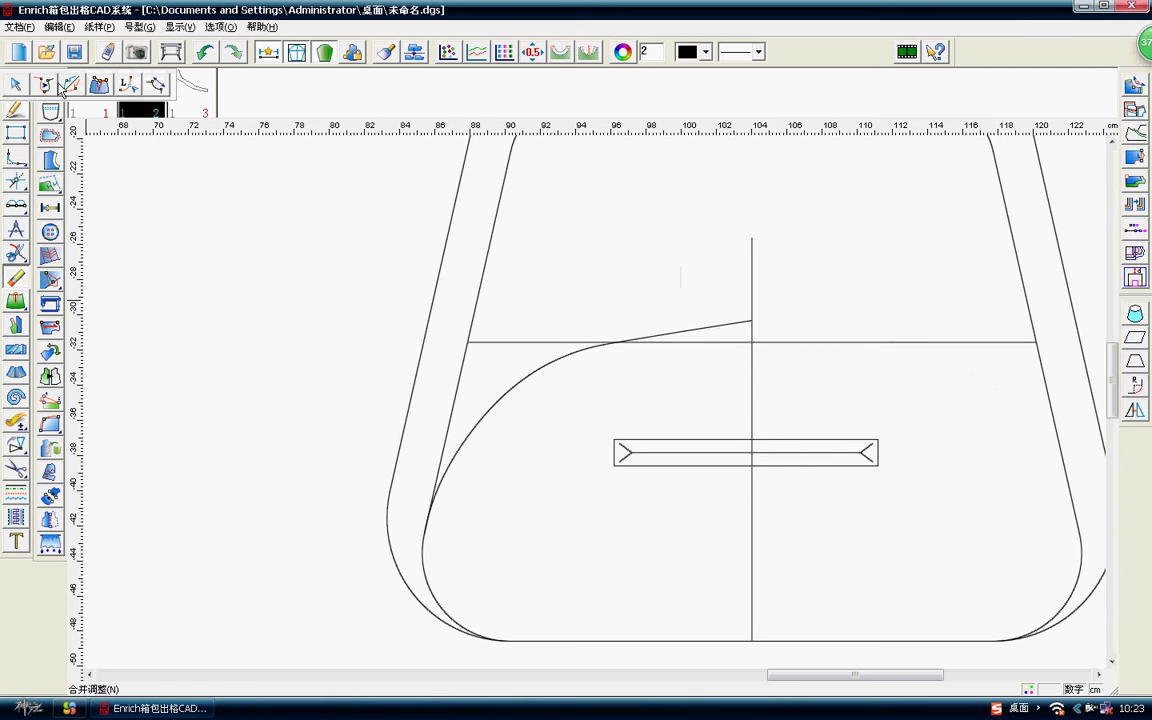
Start symmetric adjustment about the vertical centre line and pull the pocket curve up into an arc.
{"action": "left_click", "coordinate": [74, 89]}
{"action": "left_click", "coordinate": [752, 238]}
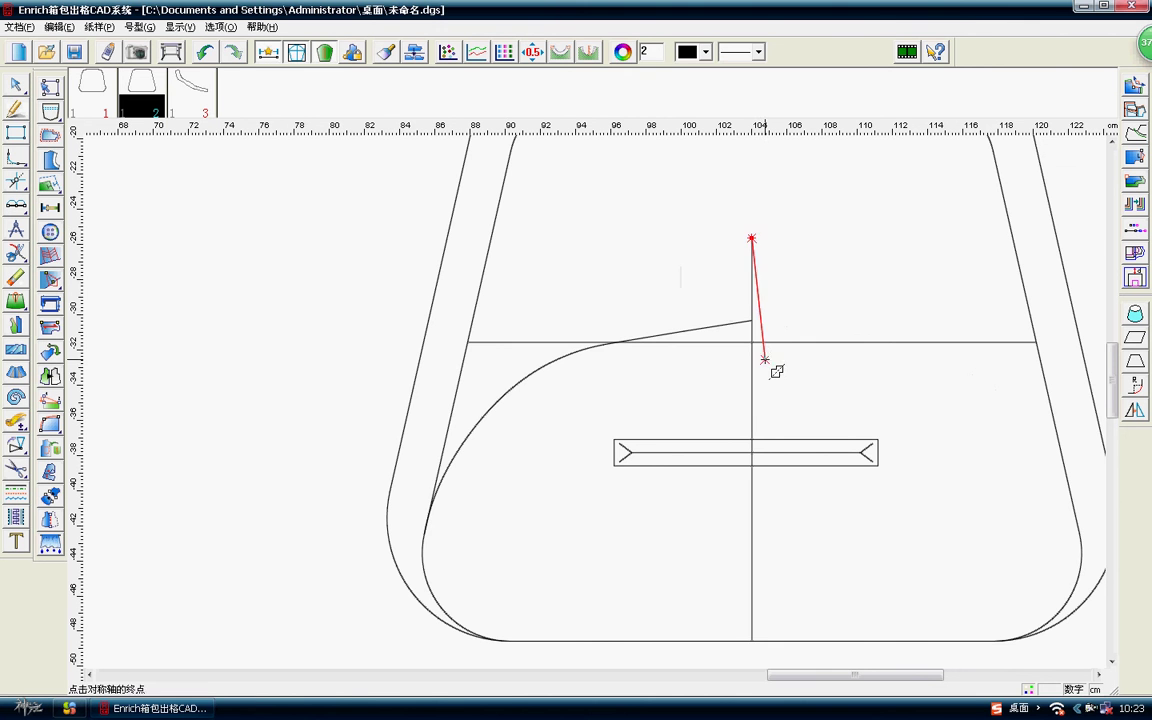
{"action": "left_click", "coordinate": [752, 342]}
{"action": "left_click", "coordinate": [712, 327]}
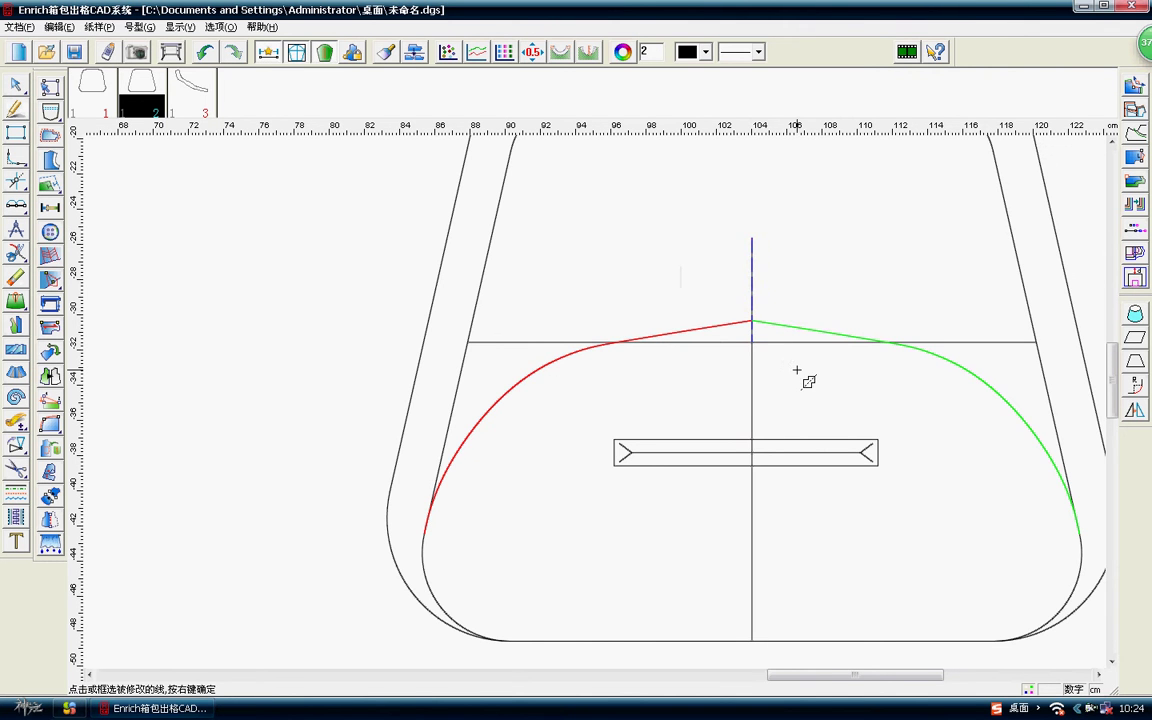
{"action": "right_click", "coordinate": [735, 360]}
{"action": "scroll", "coordinate": [640, 365], "scroll_direction": "up", "scroll_amount": 2}
{"action": "left_click", "coordinate": [541, 354]}
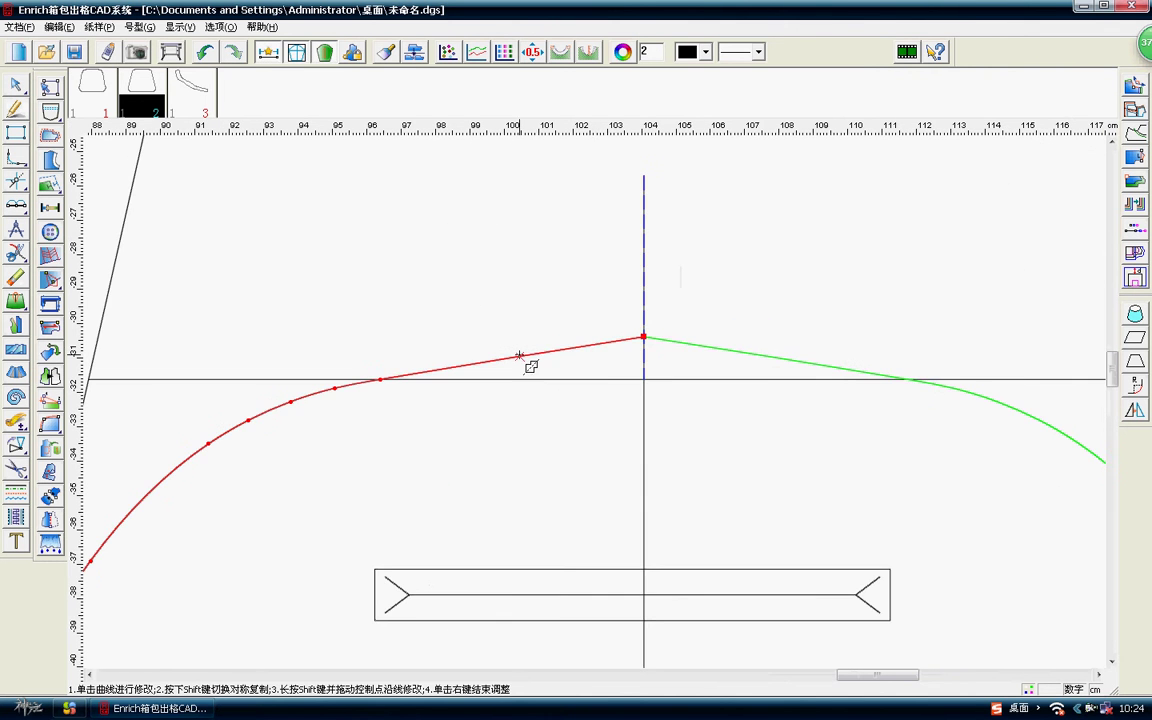
{"action": "left_click_drag", "start_coordinate": [380, 379], "coordinate": [456, 356]}
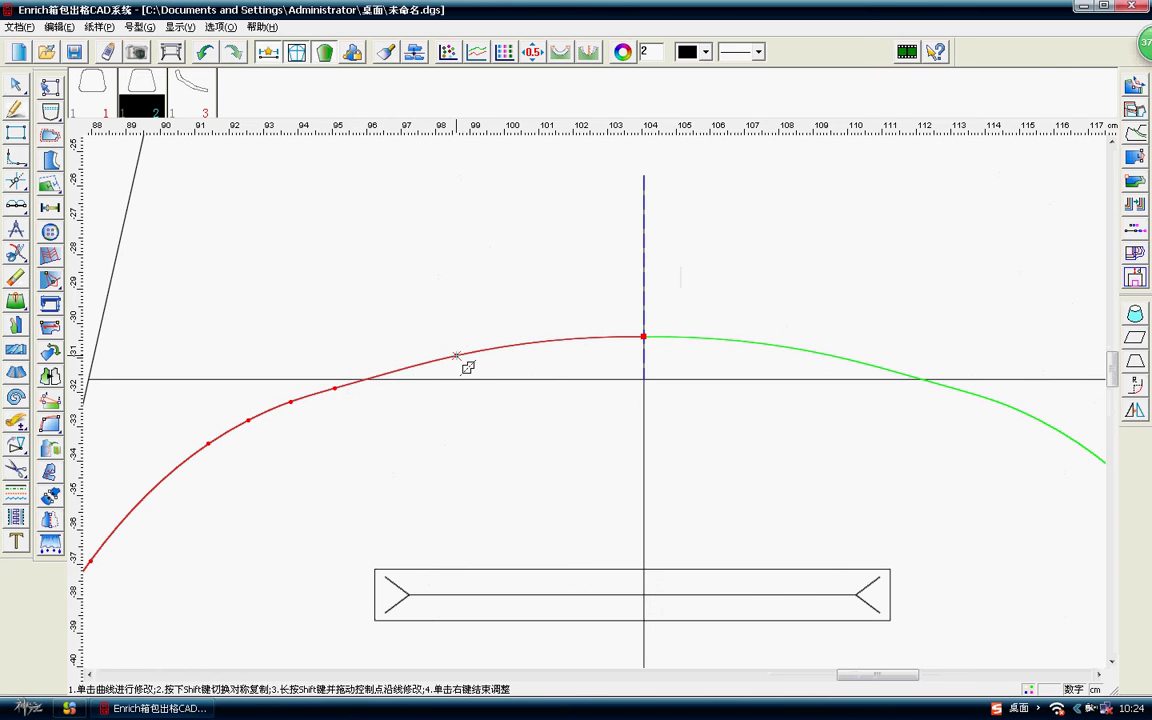
{"action": "right_click", "coordinate": [300, 358]}
Re-pick the centre line as axis and raise two pocket-curve points to round the arc.
{"action": "left_click", "coordinate": [385, 372]}
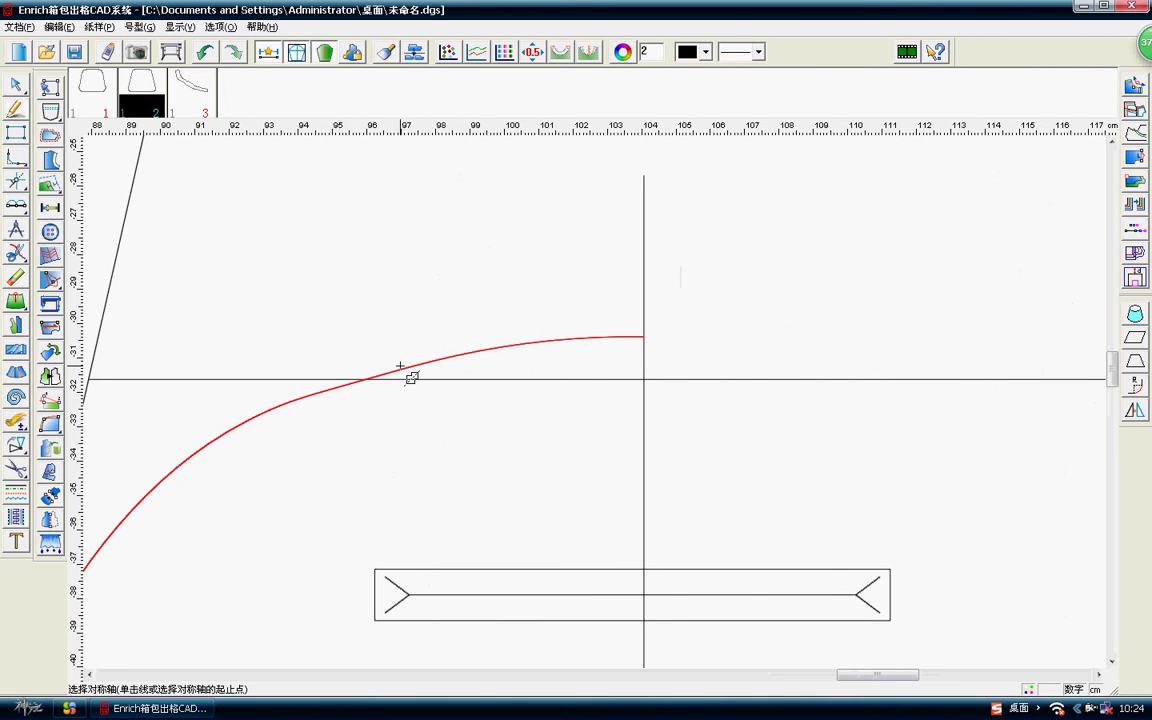
{"action": "left_click", "coordinate": [644, 346]}
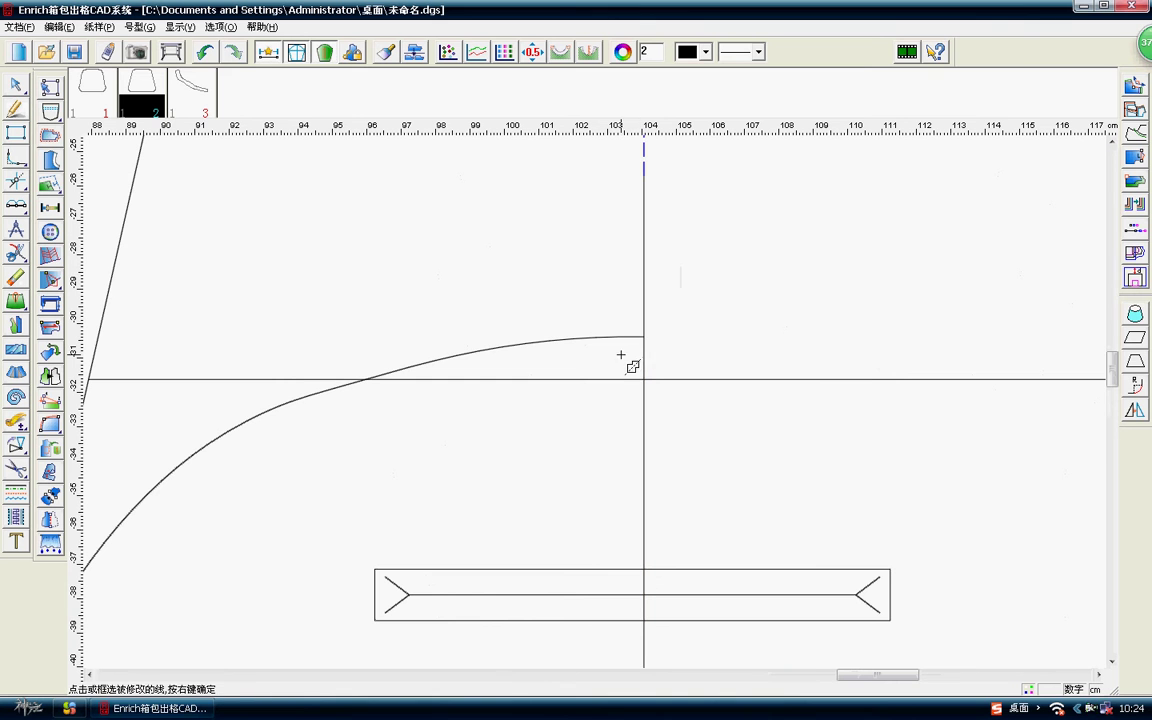
{"action": "left_click", "coordinate": [386, 372]}
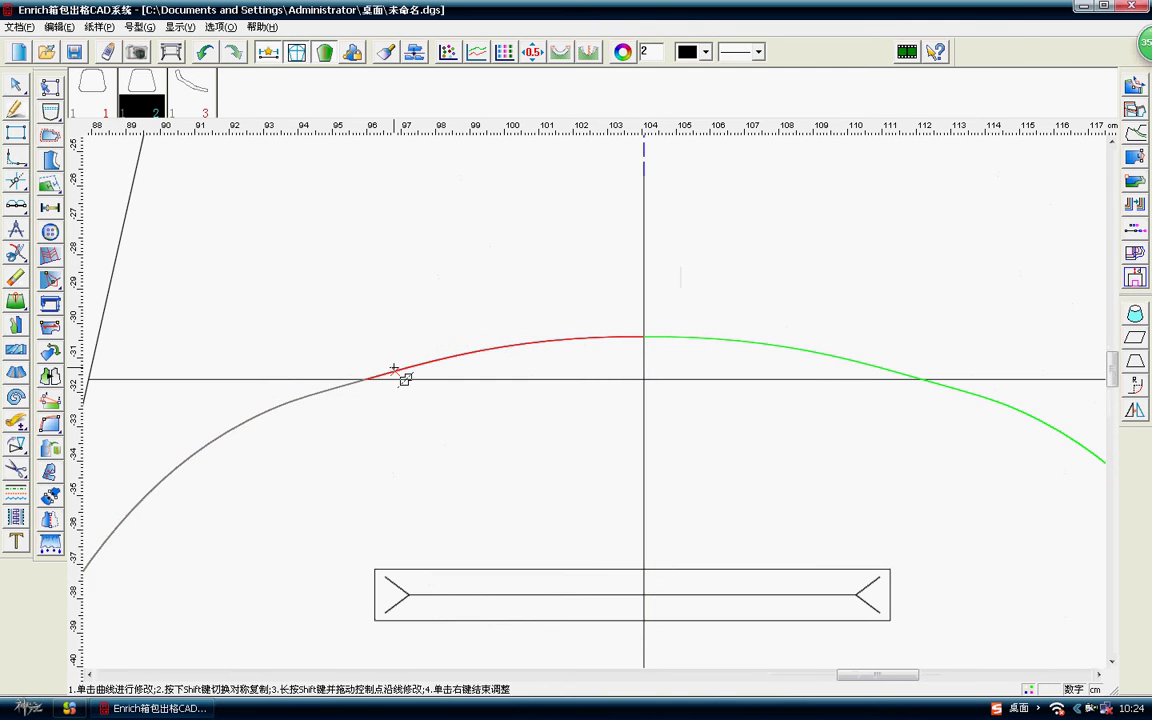
{"action": "left_click_drag", "start_coordinate": [362, 381], "coordinate": [366, 370]}
{"action": "right_click", "coordinate": [370, 378]}
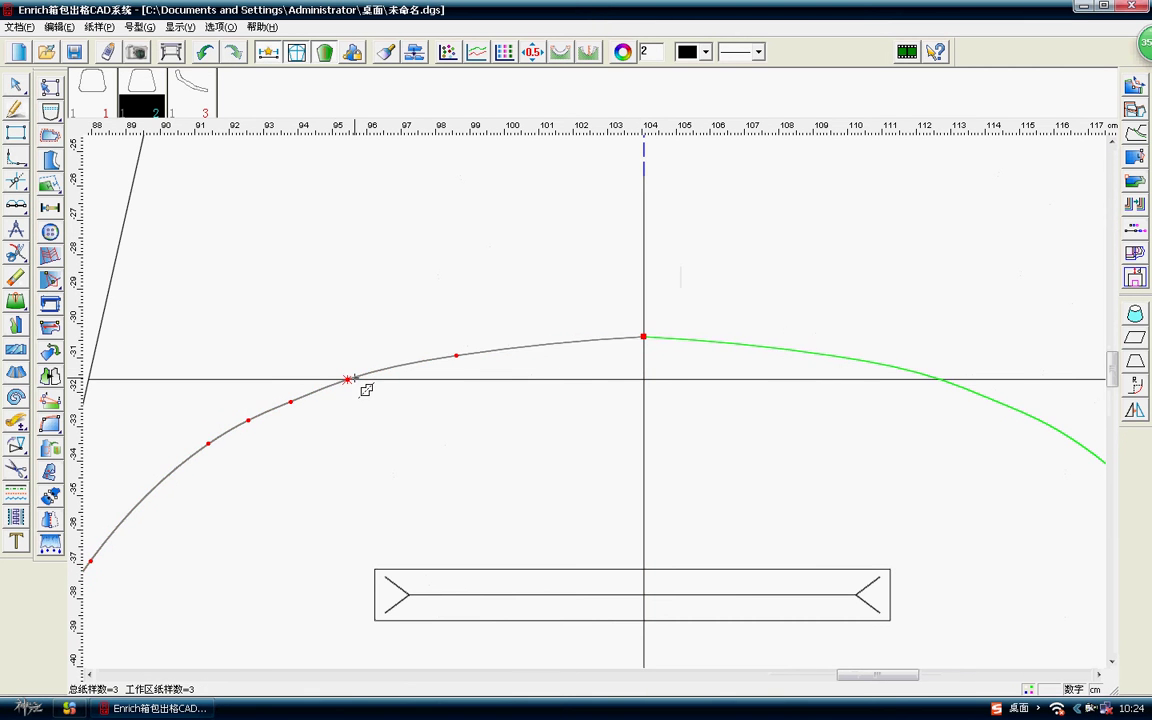
{"action": "left_click", "coordinate": [380, 372]}
{"action": "left_click_drag", "start_coordinate": [456, 357], "coordinate": [476, 352]}
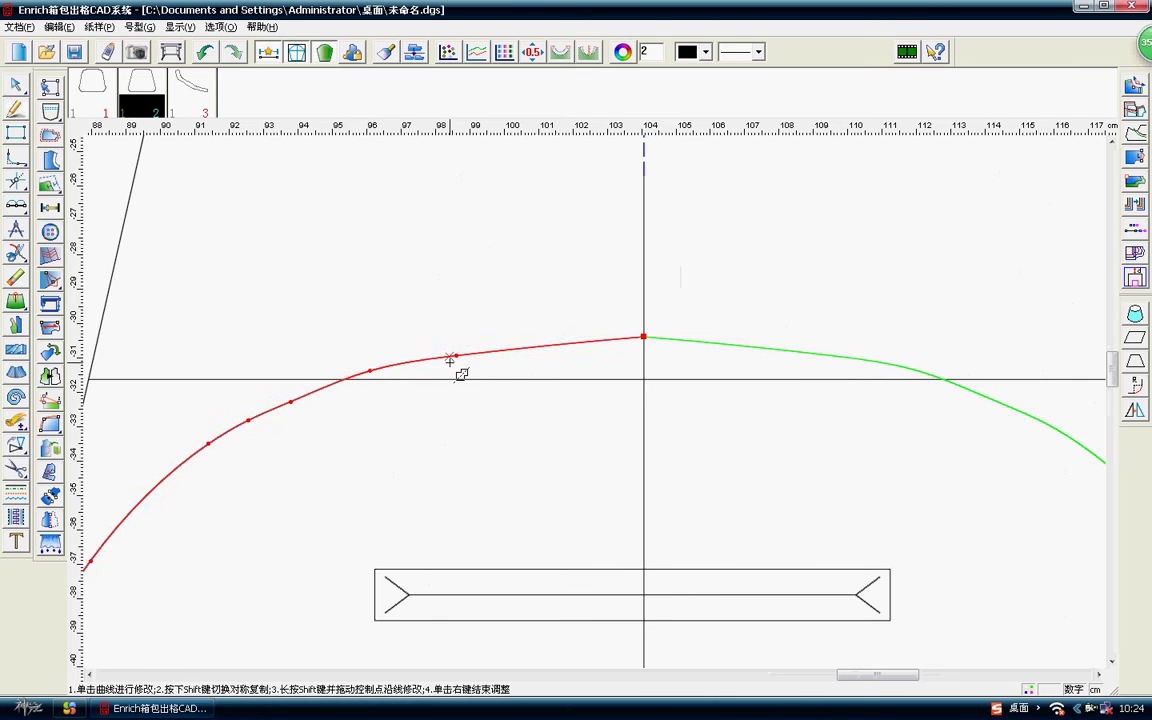
{"action": "right_click", "coordinate": [482, 357]}
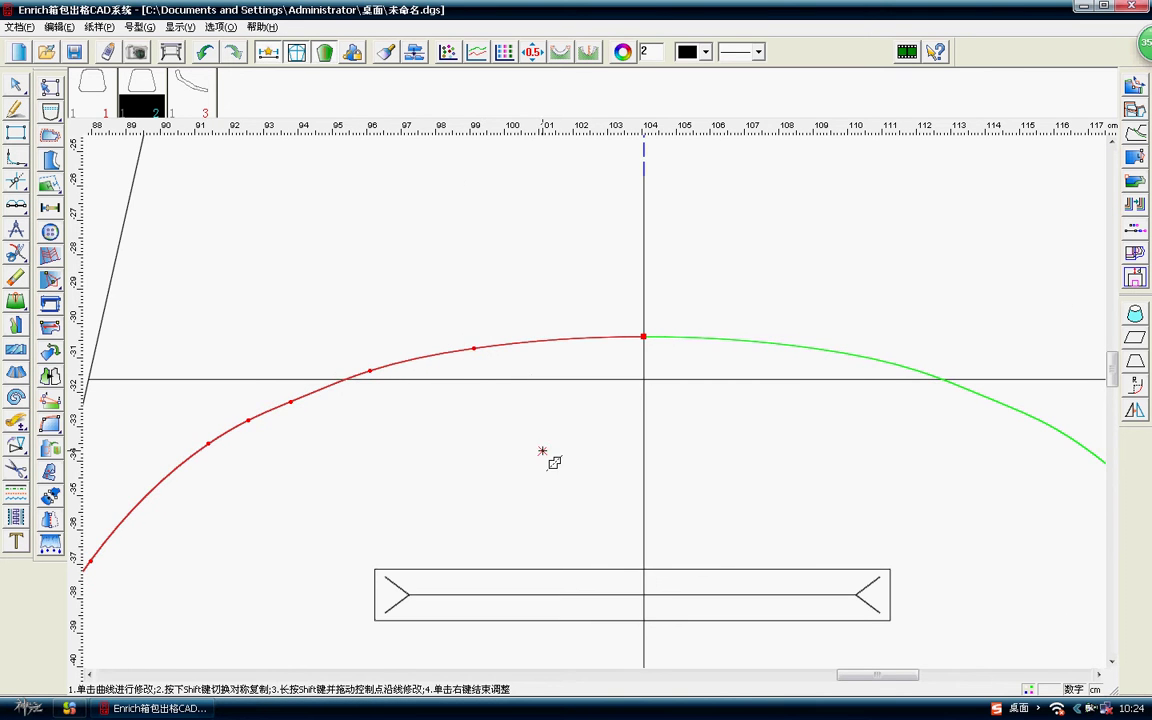
Fine-tune the remaining pocket-curve points so the arc peaks smoothly at the centre.
{"action": "scroll", "coordinate": [590, 430], "scroll_direction": "up", "scroll_amount": 2}
{"action": "scroll", "coordinate": [575, 400], "scroll_direction": "up", "scroll_amount": 2}
{"action": "right_click", "coordinate": [527, 368]}
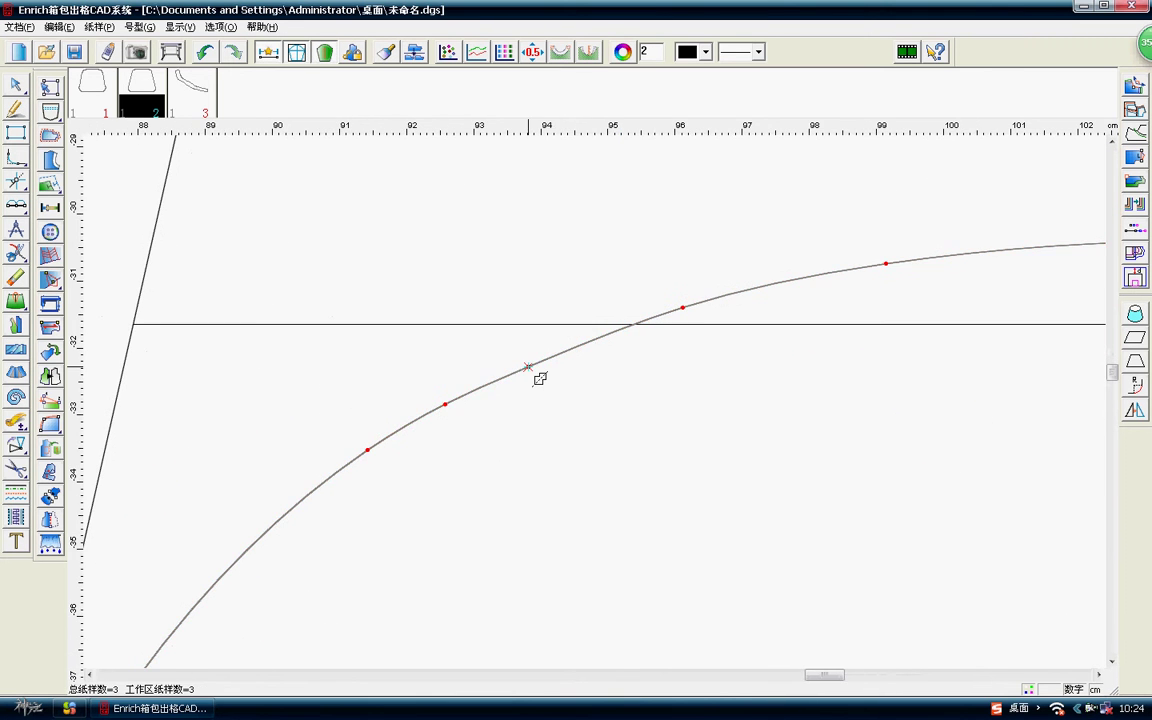
{"action": "left_click", "coordinate": [527, 368]}
{"action": "scroll", "coordinate": [585, 394], "scroll_direction": "down", "scroll_amount": 3}
{"action": "scroll", "coordinate": [585, 395], "scroll_direction": "up", "scroll_amount": 3}
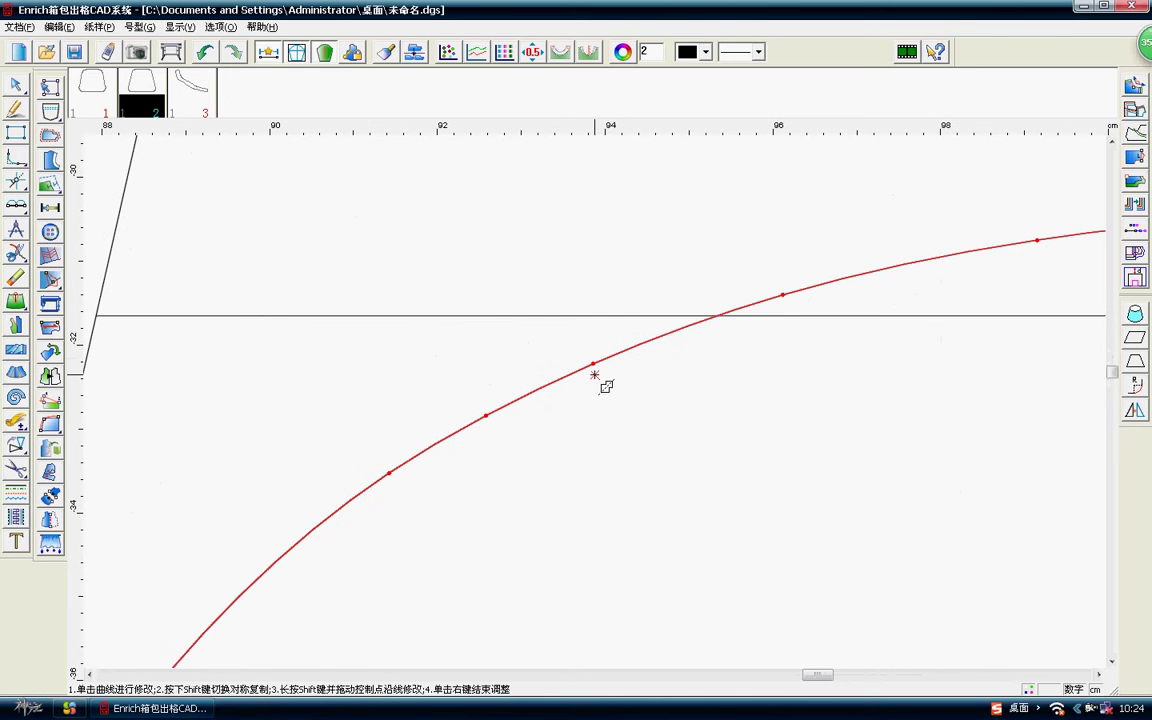
{"action": "right_click", "coordinate": [592, 374]}
{"action": "left_click", "coordinate": [595, 361]}
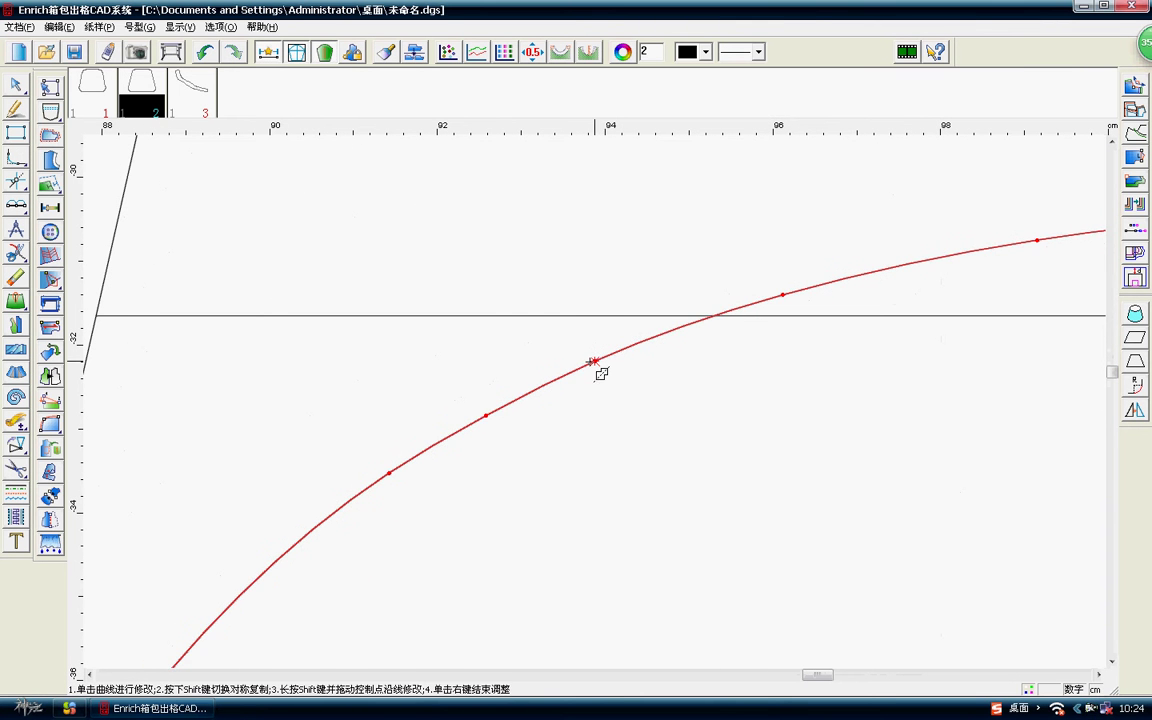
{"action": "left_click", "coordinate": [486, 408]}
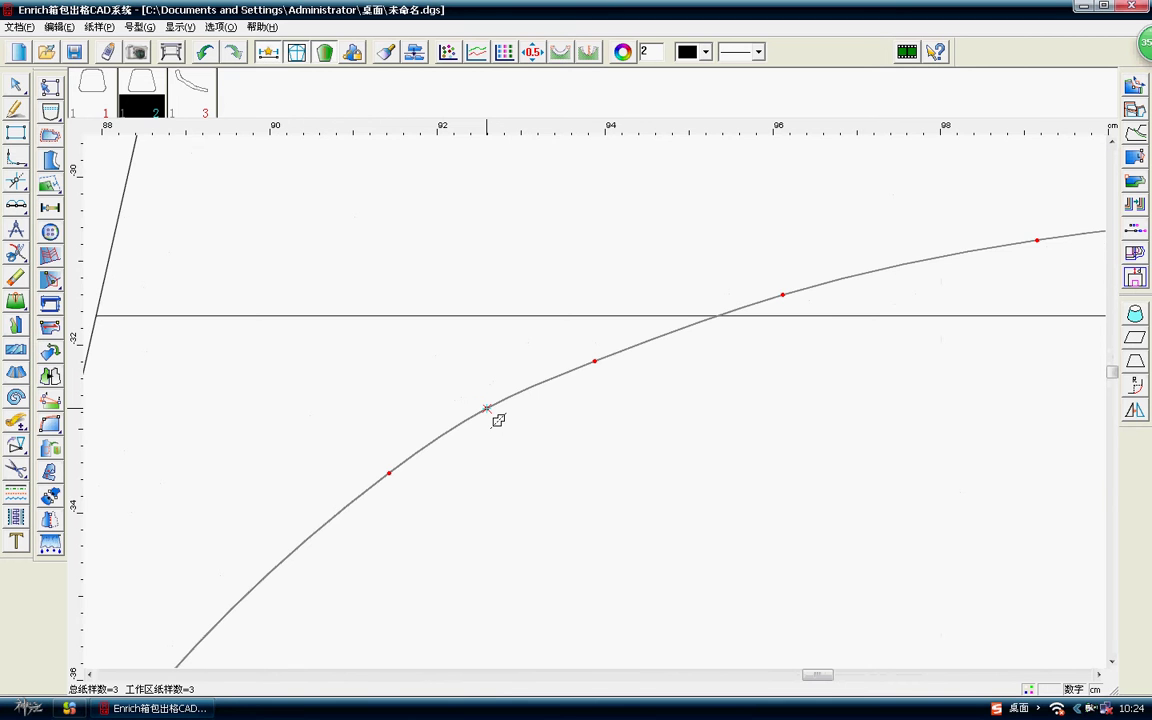
{"action": "left_click", "coordinate": [486, 408]}
{"action": "scroll", "coordinate": [618, 387], "scroll_direction": "up", "scroll_amount": 1}
{"action": "scroll", "coordinate": [621, 385], "scroll_direction": "up", "scroll_amount": 1}
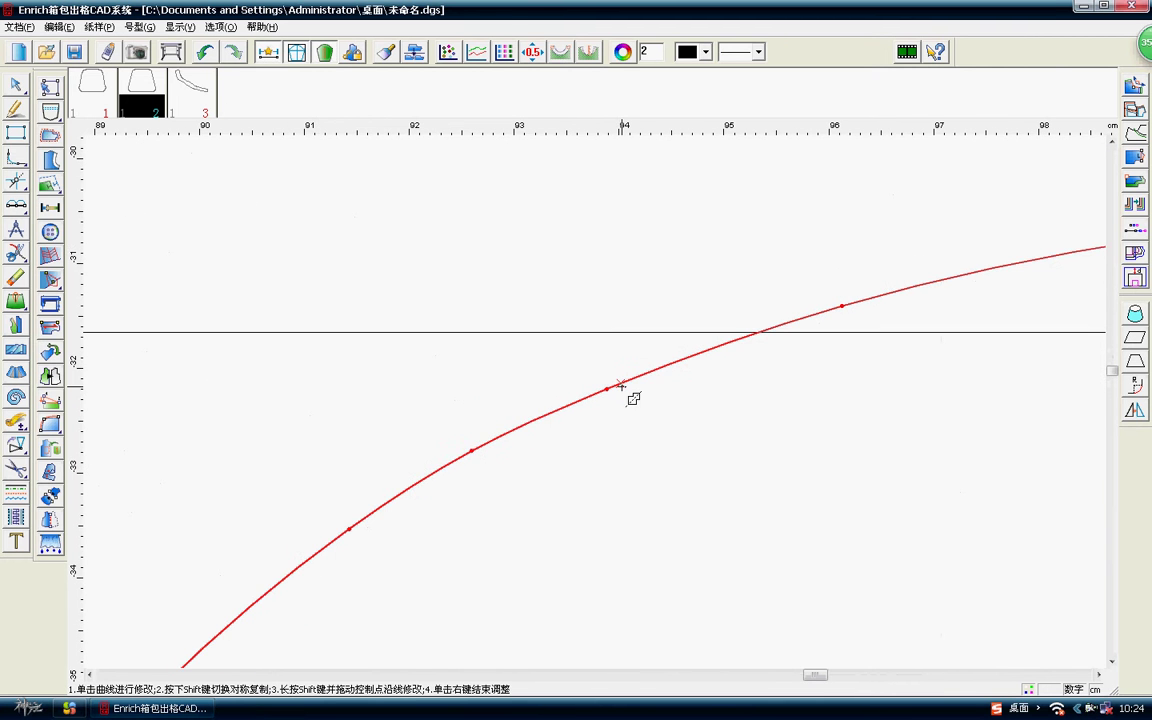
{"action": "left_click", "coordinate": [619, 395]}
{"action": "left_click", "coordinate": [620, 396]}
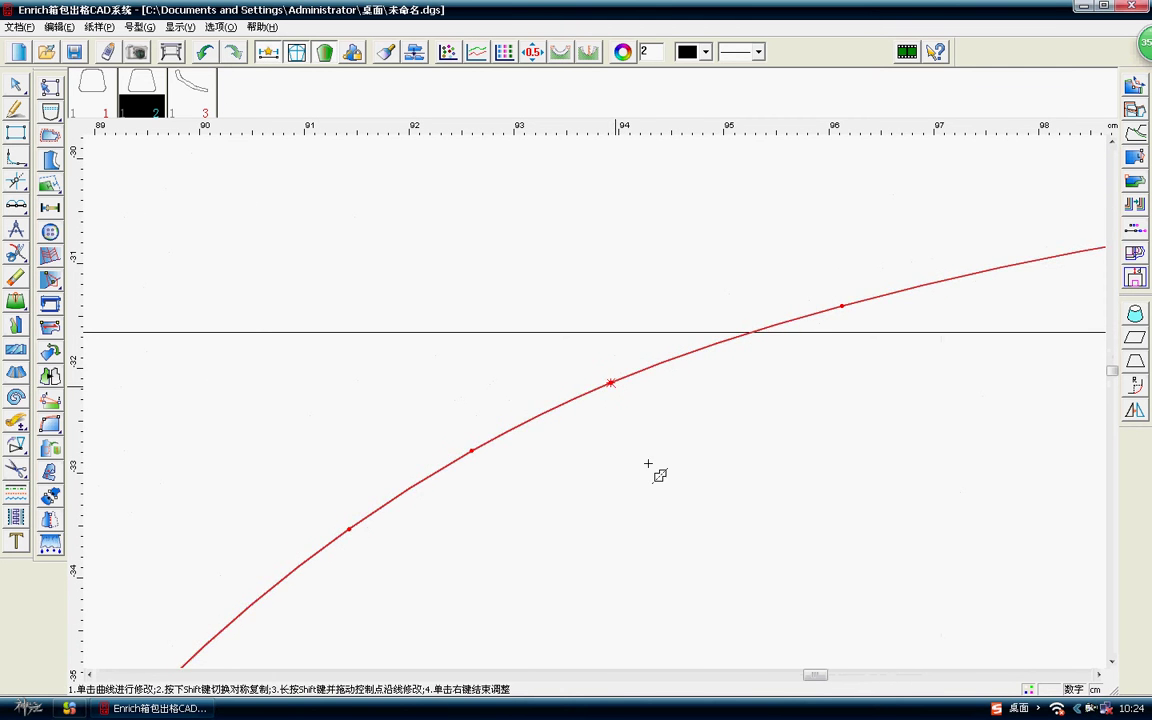
{"action": "scroll", "coordinate": [712, 372], "scroll_direction": "down", "scroll_amount": 2}
{"action": "scroll", "coordinate": [650, 400], "scroll_direction": "down", "scroll_amount": 2}
{"action": "scroll", "coordinate": [740, 450], "scroll_direction": "down", "scroll_amount": 1}
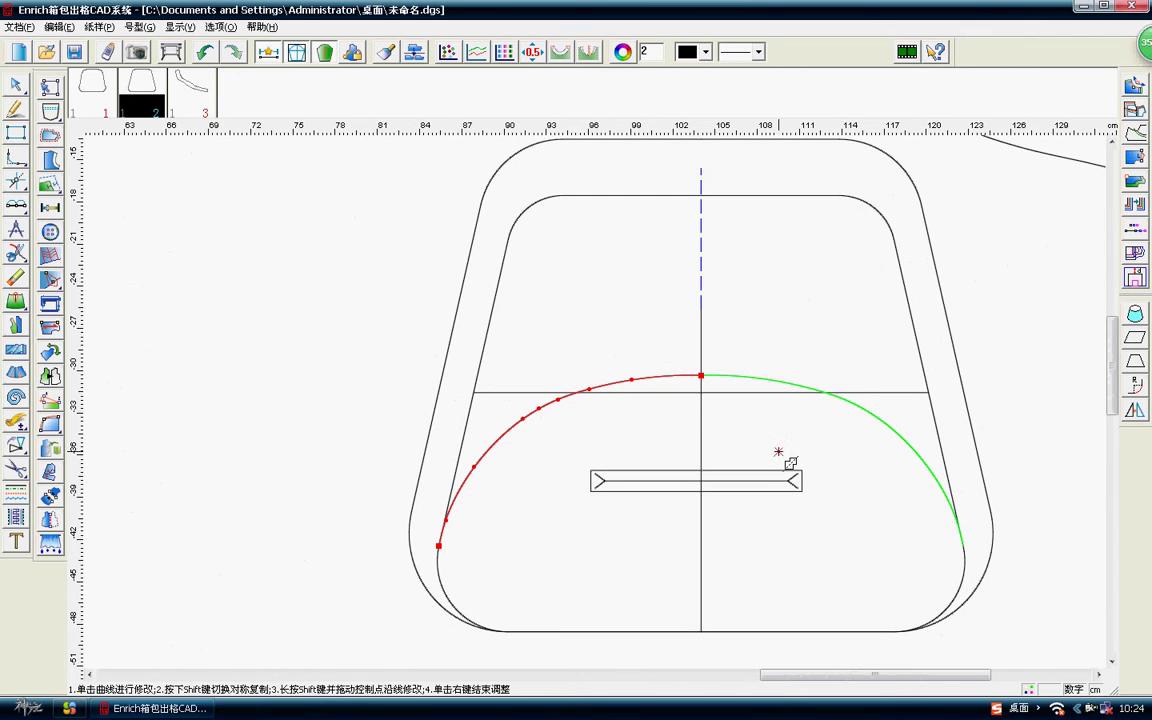
Mirror the left pocket curve across the vertical centre line to complete the arch.
{"action": "right_click", "coordinate": [866, 460]}
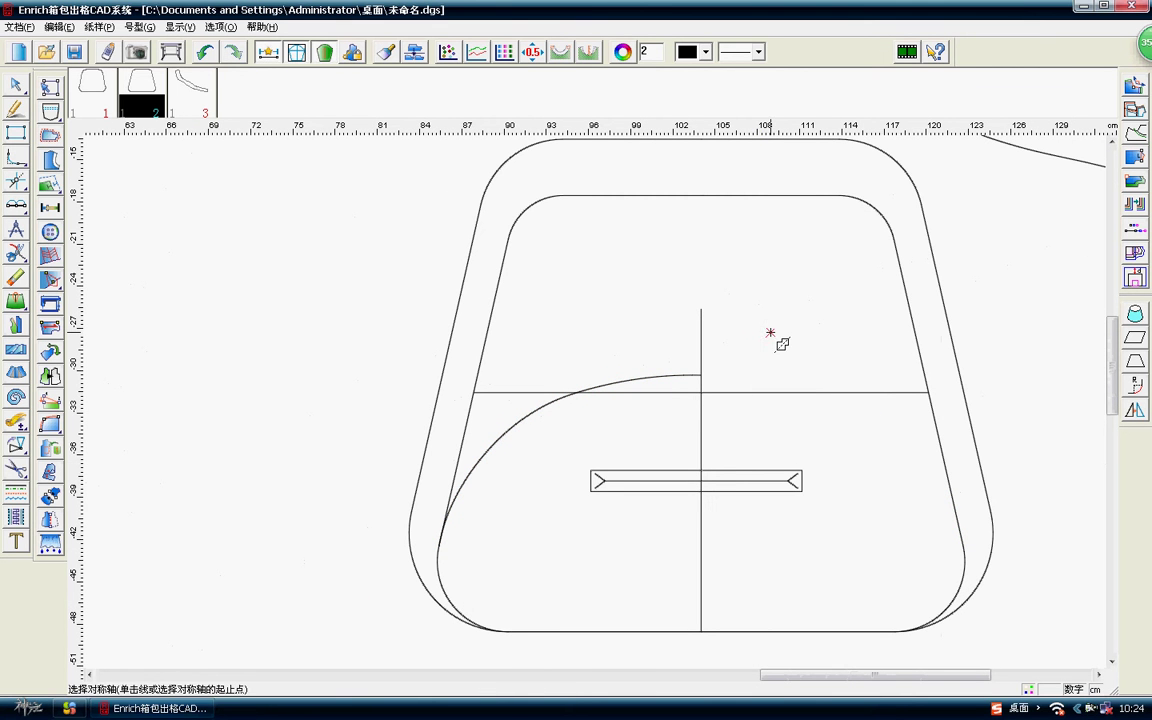
{"action": "right_click", "coordinate": [740, 349]}
{"action": "mouse_move", "coordinate": [16, 444]}
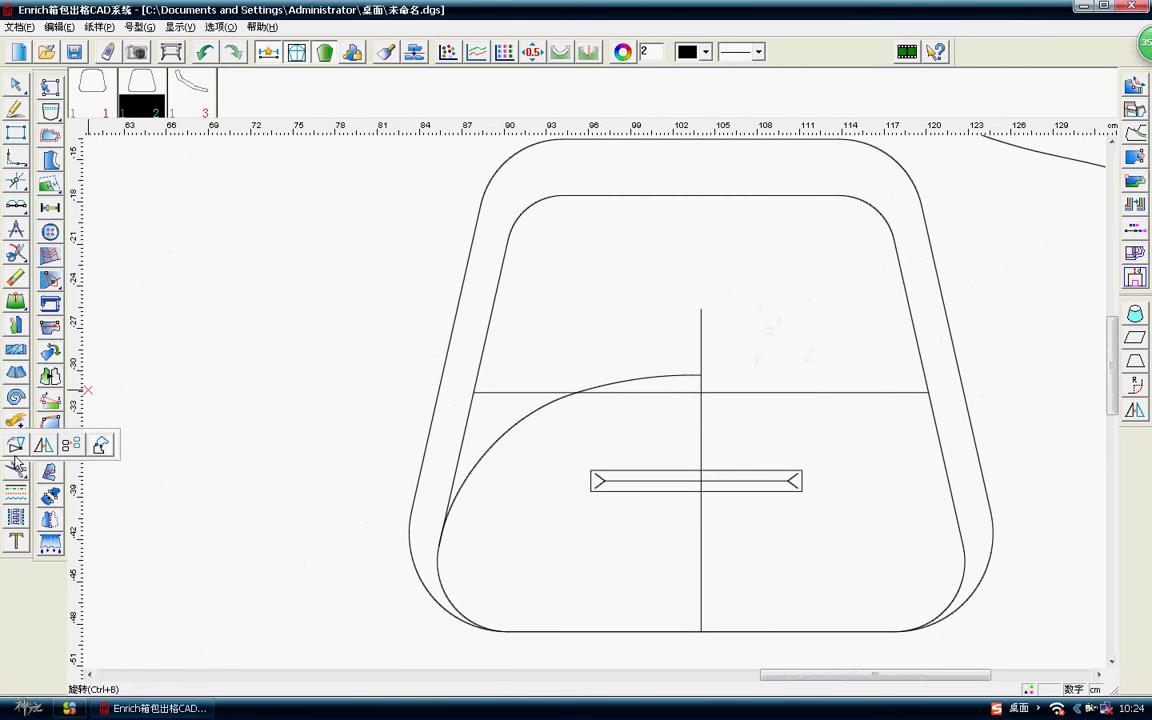
{"action": "left_click", "coordinate": [43, 445]}
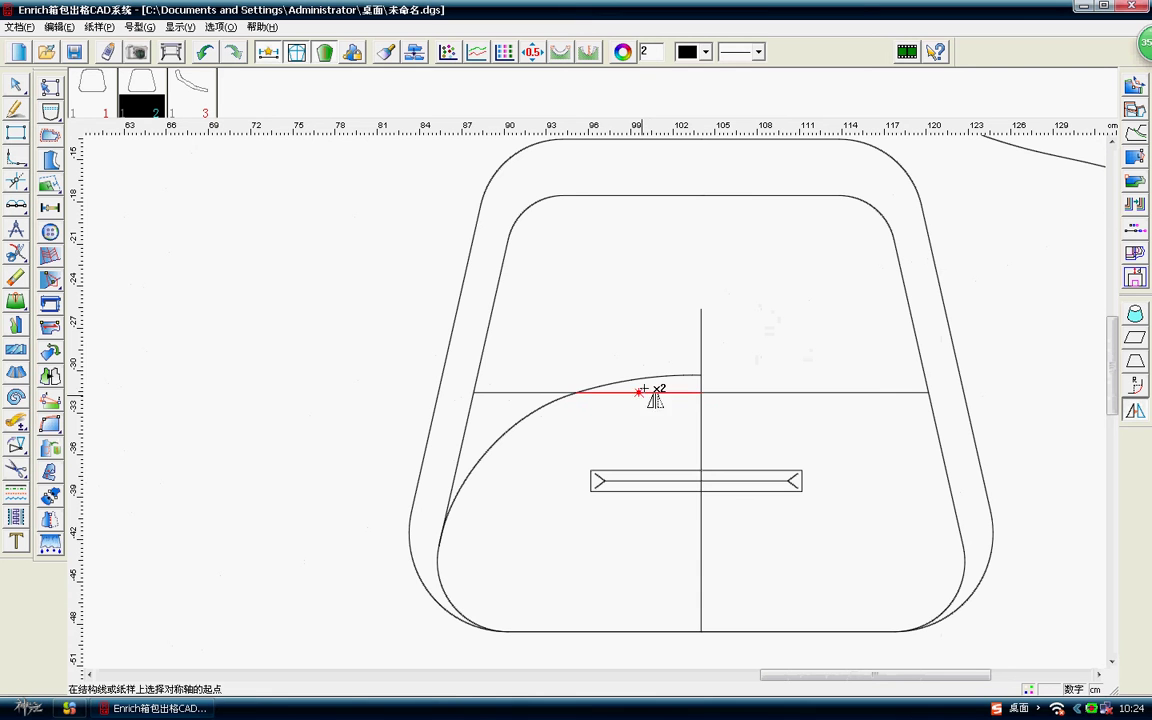
{"action": "left_click", "coordinate": [701, 311]}
{"action": "left_click", "coordinate": [701, 478]}
{"action": "left_click", "coordinate": [655, 377]}
{"action": "right_click", "coordinate": [812, 312]}
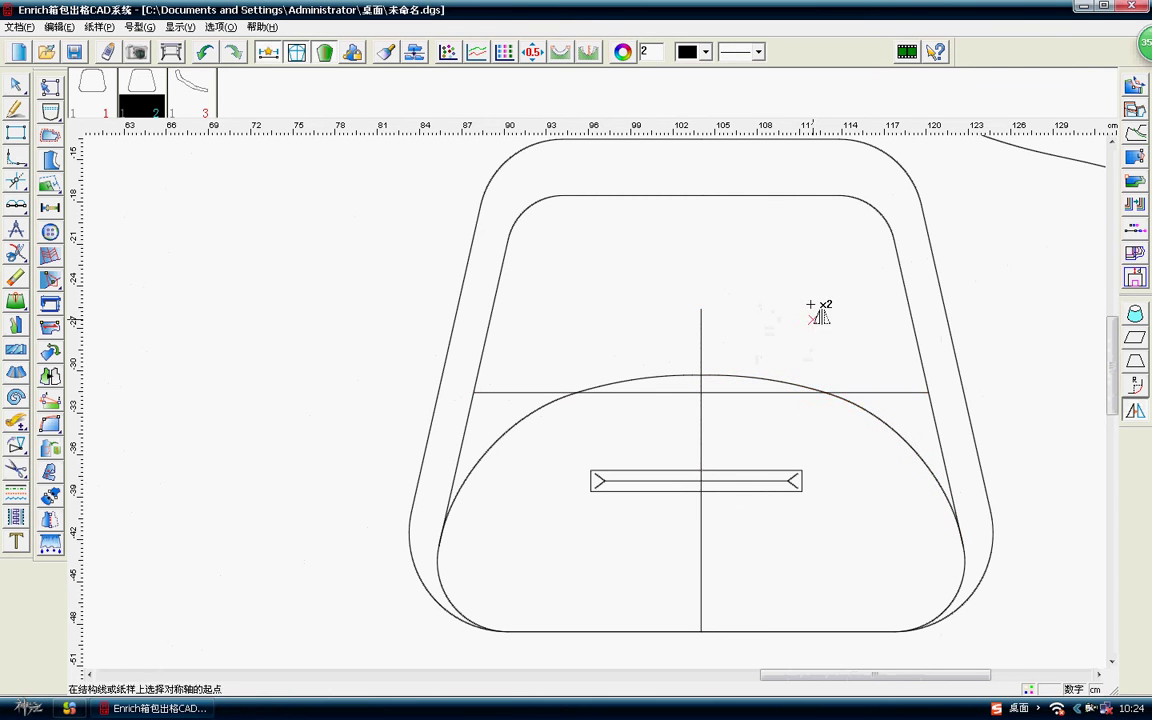
{"action": "right_click", "coordinate": [812, 312]}
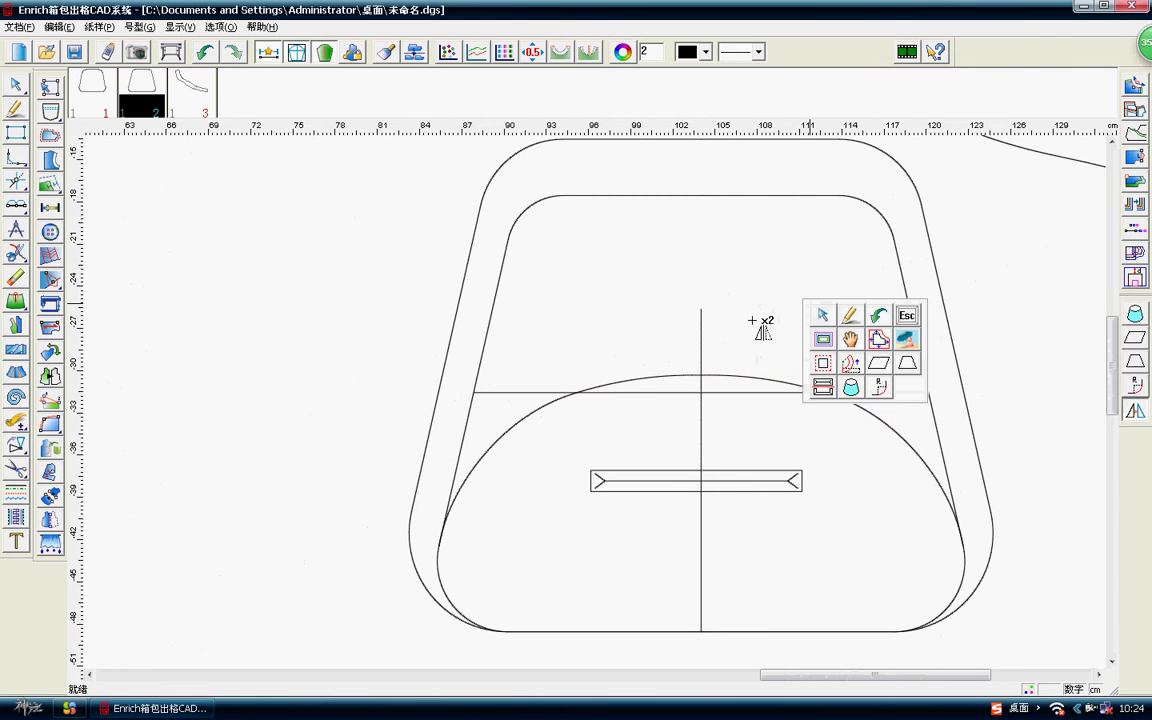
Erase the horizontal guide line and the vertical centre line.
{"action": "left_click", "coordinate": [25, 281]}
{"action": "left_click", "coordinate": [852, 389]}
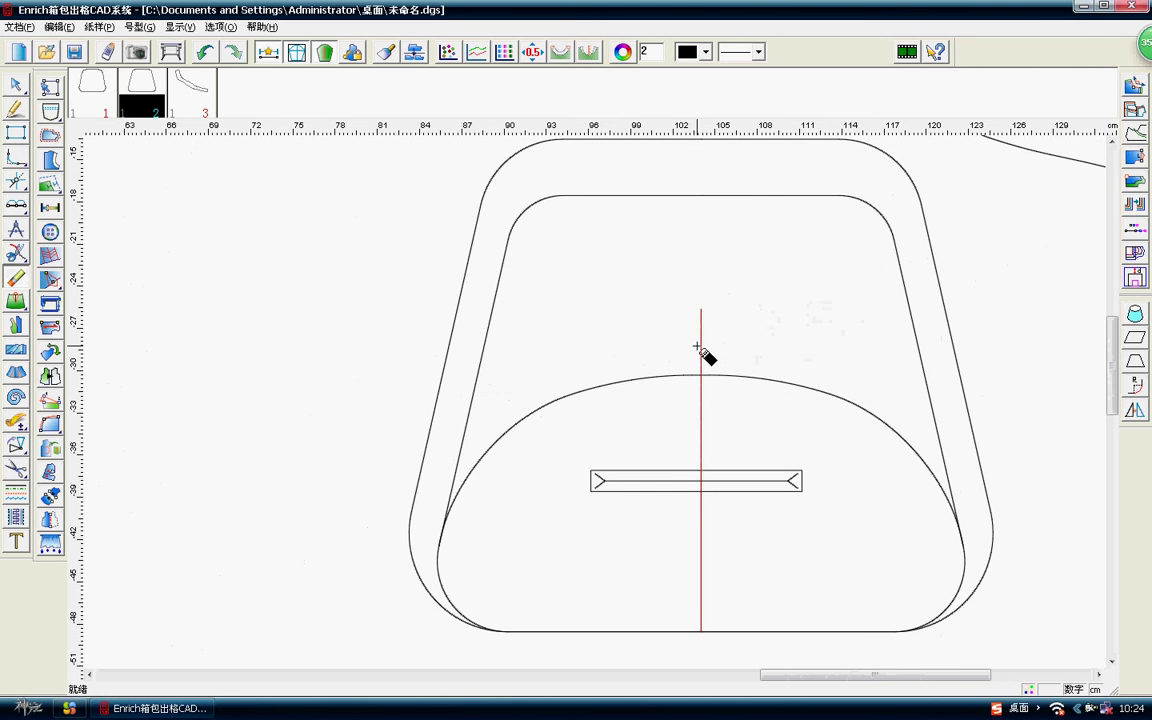
{"action": "left_click", "coordinate": [699, 348]}
Finish erasing and start tracing a pattern piece from the bag outline.
{"action": "right_click", "coordinate": [740, 314]}
{"action": "scroll", "coordinate": [599, 404], "scroll_direction": "down", "scroll_amount": 2}
{"action": "scroll", "coordinate": [597, 404], "scroll_direction": "down", "scroll_amount": 1}
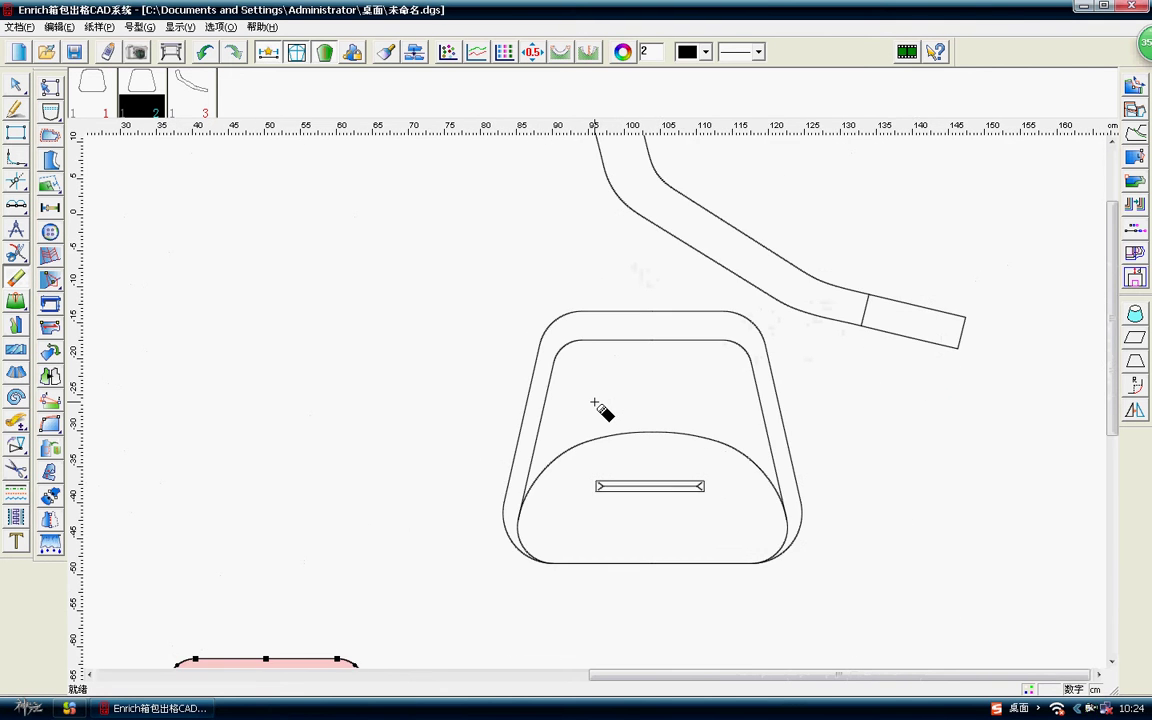
{"action": "scroll", "coordinate": [599, 404], "scroll_direction": "down", "scroll_amount": 2}
{"action": "scroll", "coordinate": [603, 408], "scroll_direction": "down", "scroll_amount": 1}
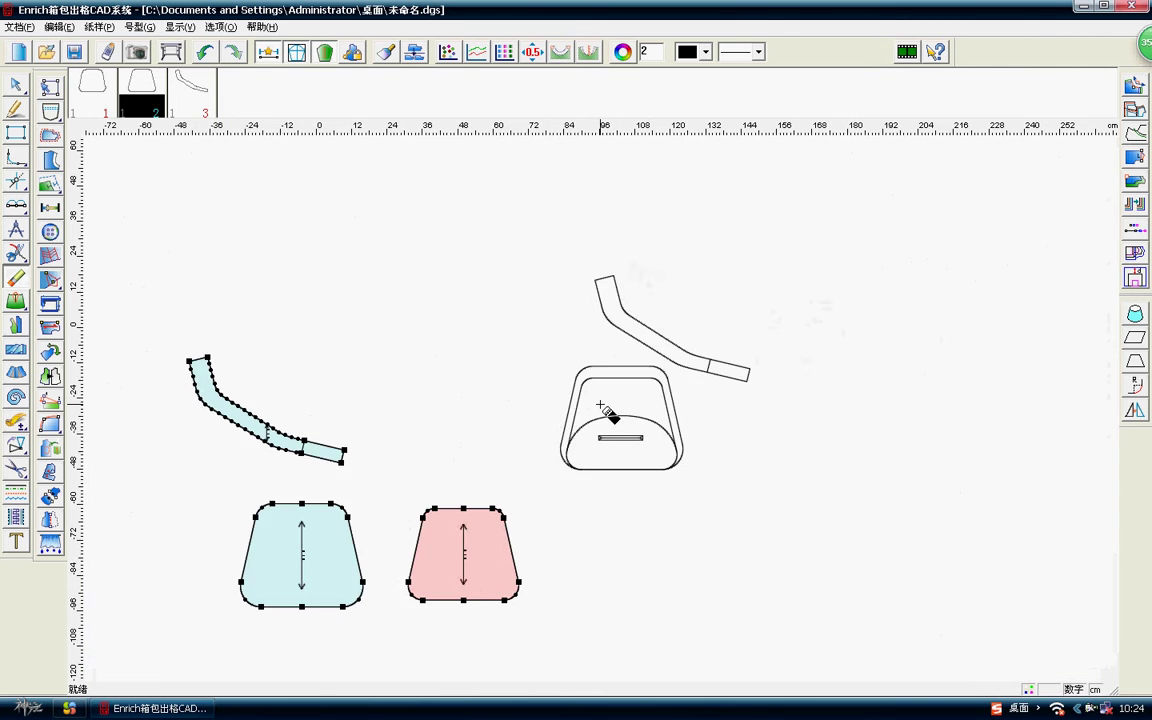
{"action": "scroll", "coordinate": [601, 406], "scroll_direction": "up", "scroll_amount": 2}
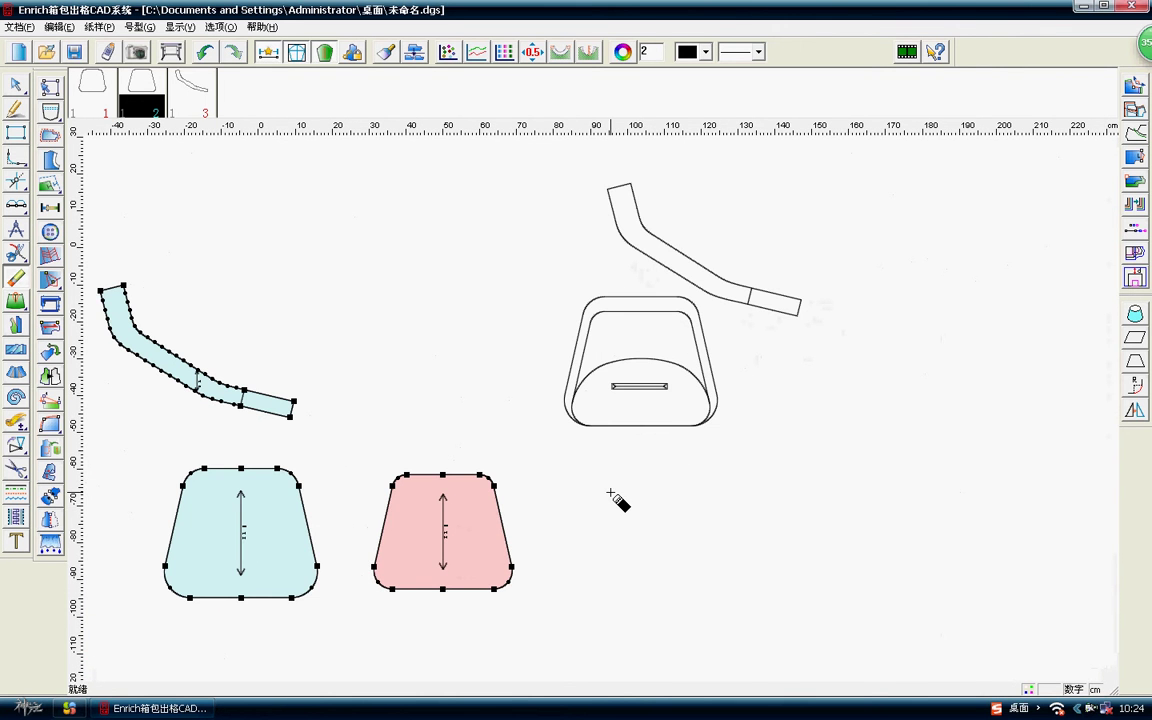
{"action": "scroll", "coordinate": [617, 496], "scroll_direction": "up", "scroll_amount": 2}
{"action": "scroll", "coordinate": [590, 402], "scroll_direction": "down", "scroll_amount": 2}
{"action": "right_click", "coordinate": [463, 256]}
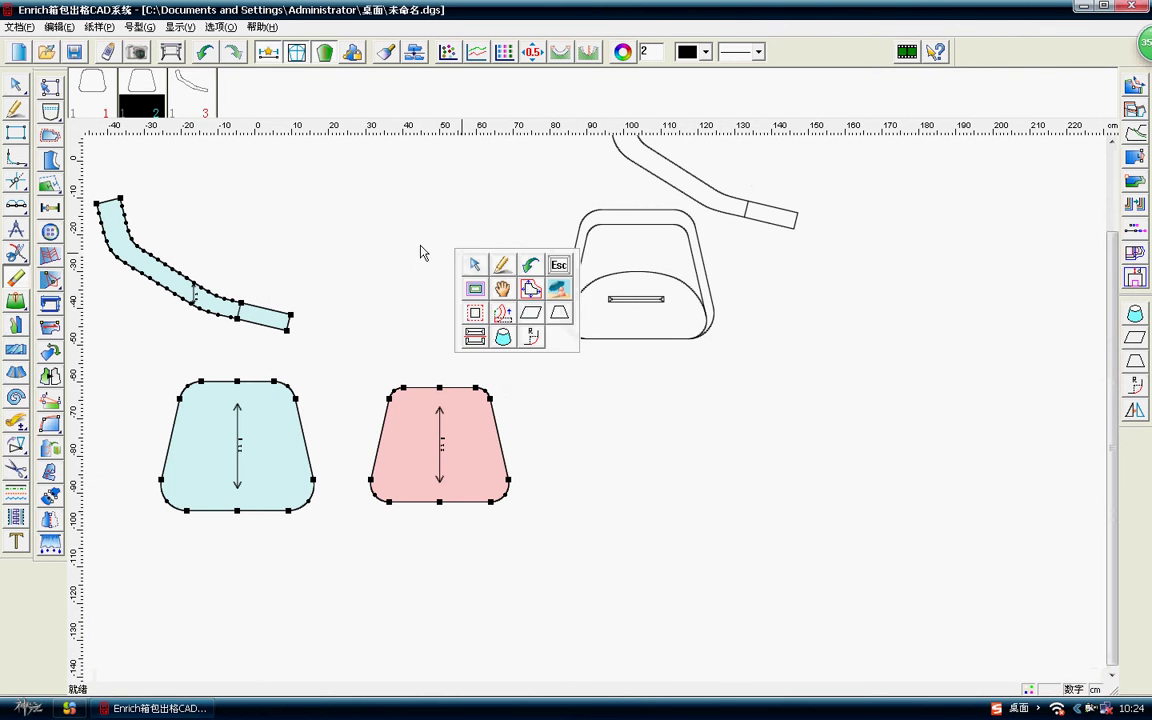
{"action": "left_click", "coordinate": [52, 473]}
{"action": "left_click", "coordinate": [268, 448]}
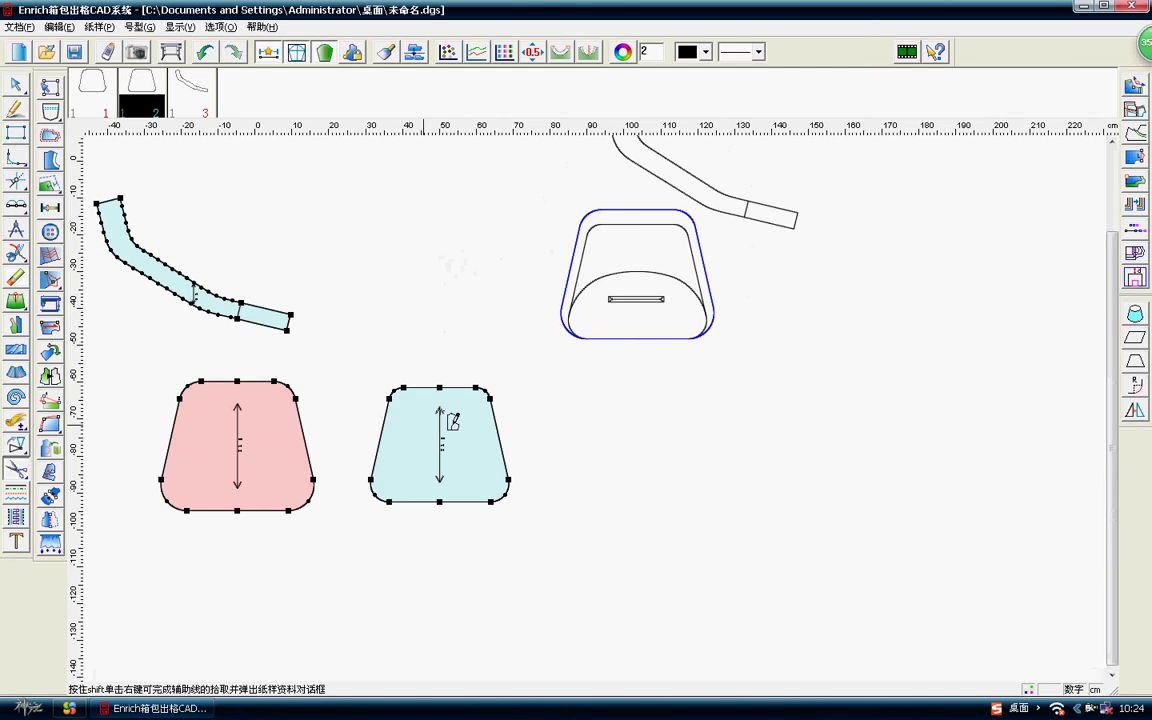
Pick lines from the outline drawing into the second front panel, zooming in on the drawing.
{"action": "scroll", "coordinate": [630, 272], "scroll_direction": "up", "scroll_amount": 2}
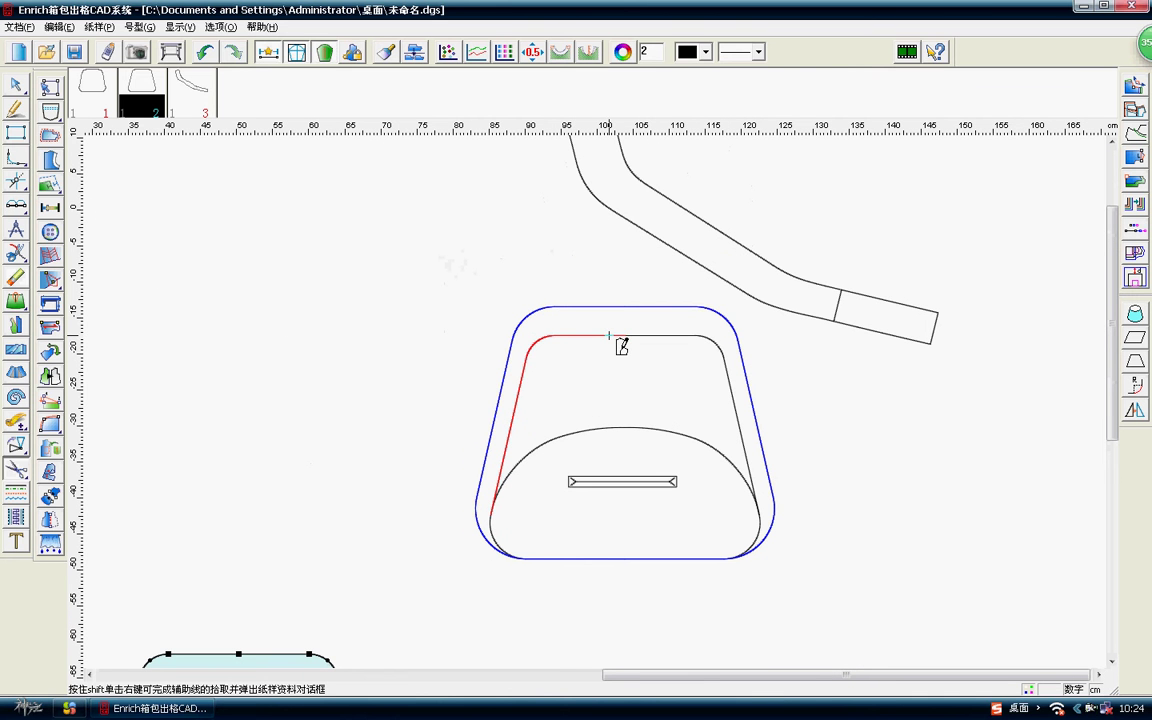
{"action": "scroll", "coordinate": [621, 345], "scroll_direction": "down", "scroll_amount": 1}
{"action": "scroll", "coordinate": [668, 386], "scroll_direction": "down", "scroll_amount": 2}
{"action": "right_click", "coordinate": [410, 418]}
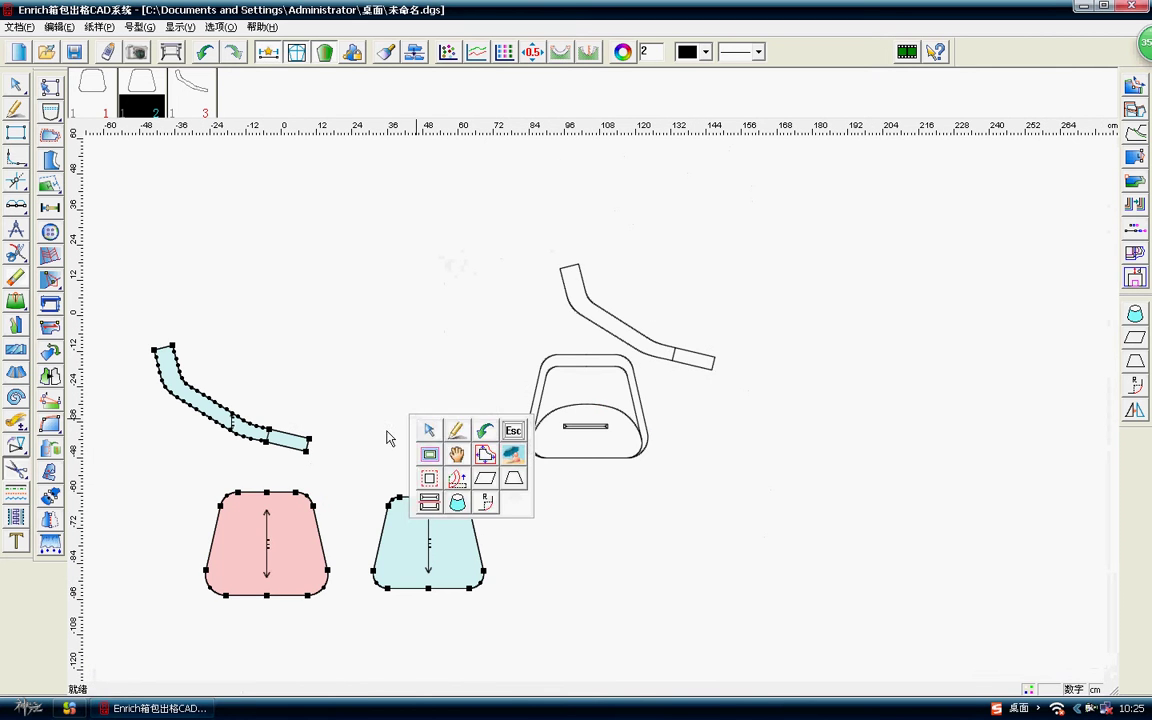
{"action": "left_click", "coordinate": [388, 437]}
{"action": "left_click", "coordinate": [402, 538]}
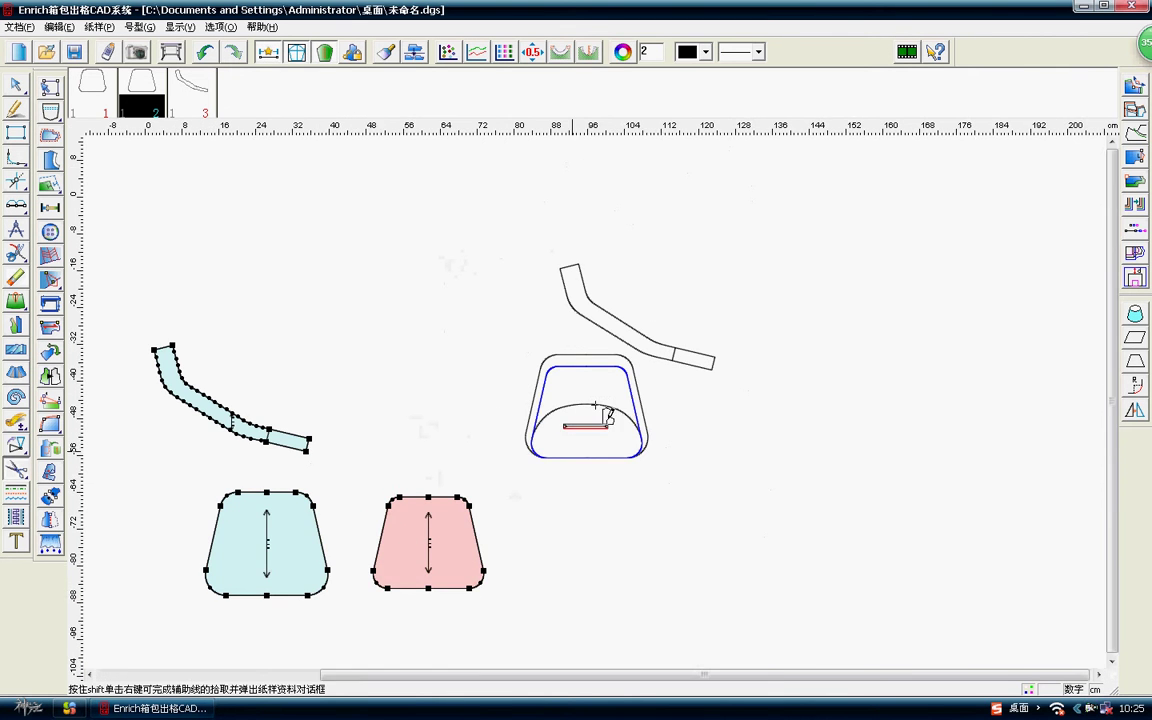
{"action": "scroll", "coordinate": [600, 410], "scroll_direction": "up", "scroll_amount": 3}
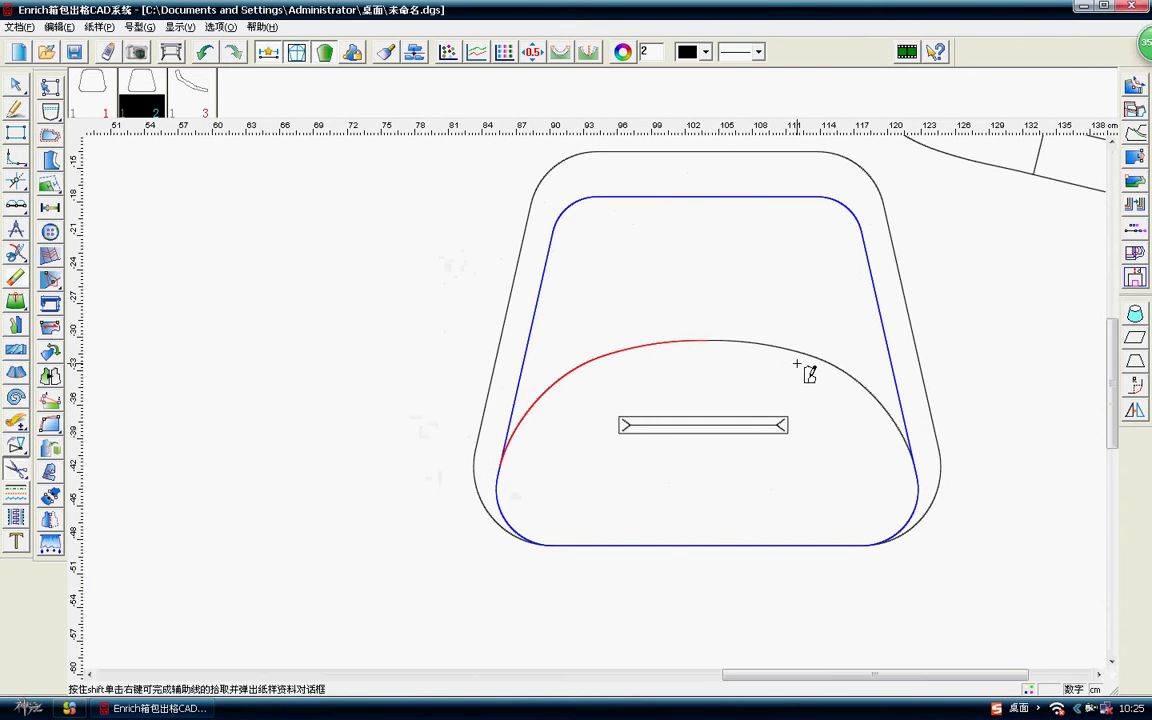
{"action": "scroll", "coordinate": [620, 395], "scroll_direction": "up", "scroll_amount": 1}
{"action": "scroll", "coordinate": [593, 410], "scroll_direction": "up", "scroll_amount": 1}
Box-select the pocket arc and slot and add them to the second front panel.
{"action": "left_click_drag", "start_coordinate": [377, 370], "coordinate": [545, 433]}
{"action": "right_click", "coordinate": [760, 455]}
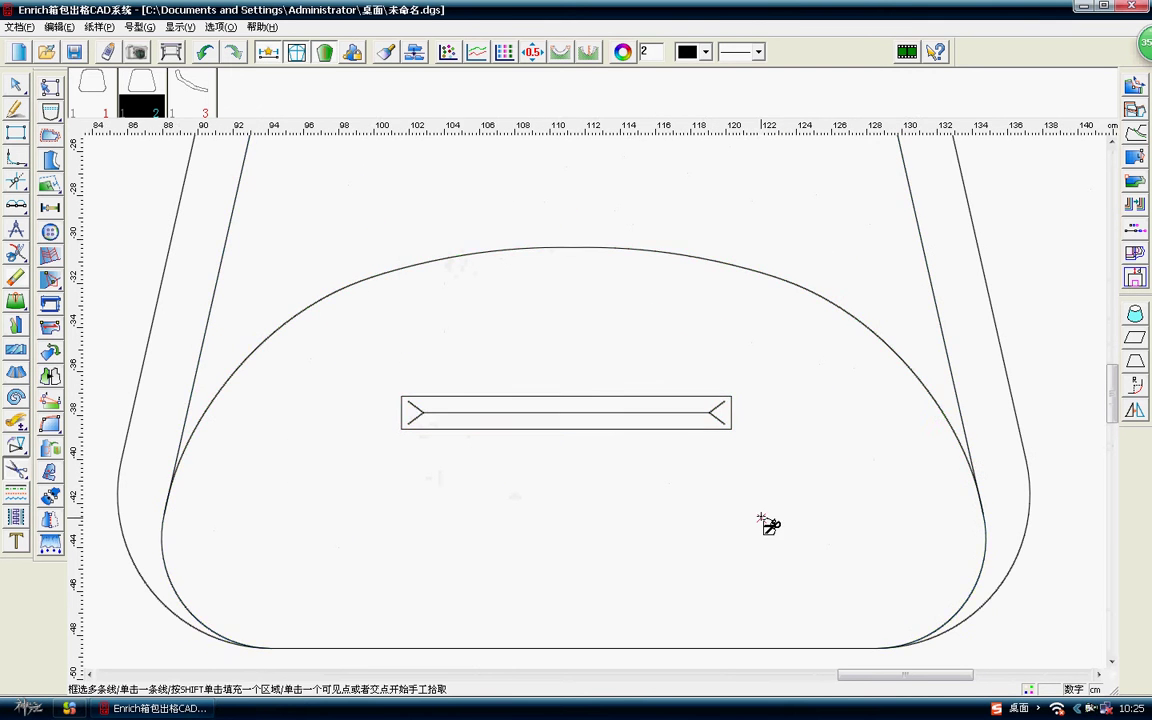
{"action": "scroll", "coordinate": [596, 406], "scroll_direction": "down", "scroll_amount": 5}
{"action": "scroll", "coordinate": [545, 483], "scroll_direction": "down", "scroll_amount": 2}
{"action": "scroll", "coordinate": [609, 414], "scroll_direction": "up", "scroll_amount": 2}
{"action": "scroll", "coordinate": [609, 414], "scroll_direction": "up", "scroll_amount": 1}
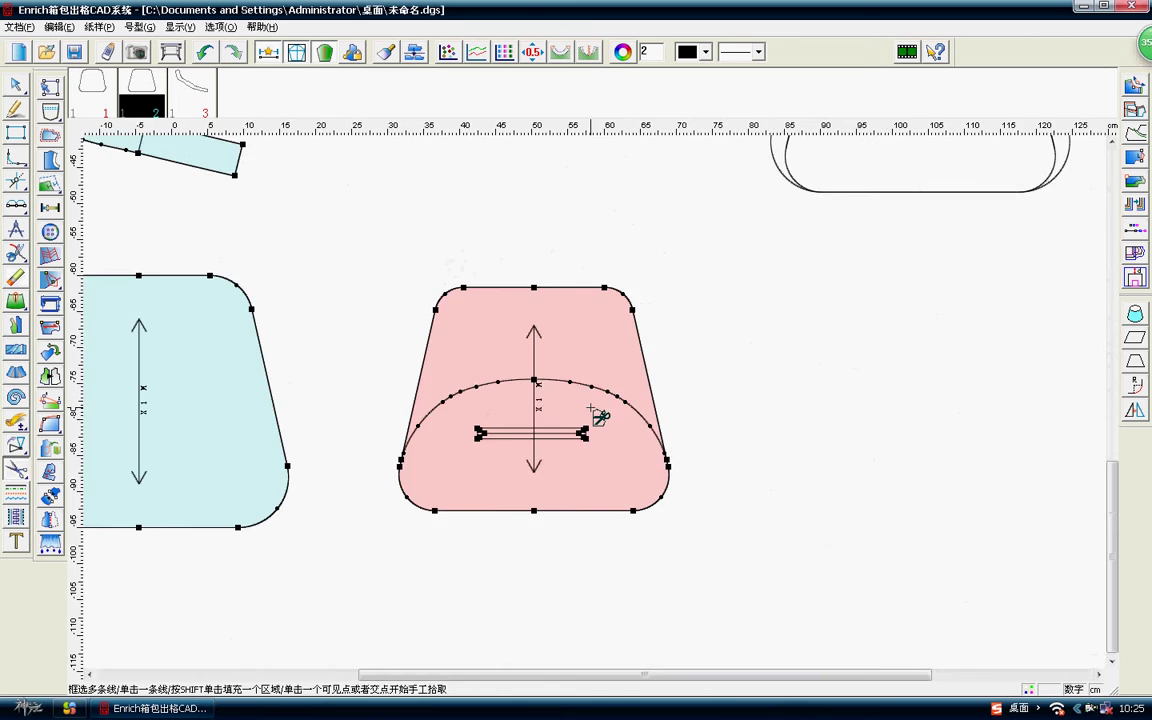
{"action": "scroll", "coordinate": [600, 342], "scroll_direction": "down", "scroll_amount": 1}
{"action": "scroll", "coordinate": [766, 230], "scroll_direction": "up", "scroll_amount": 1}
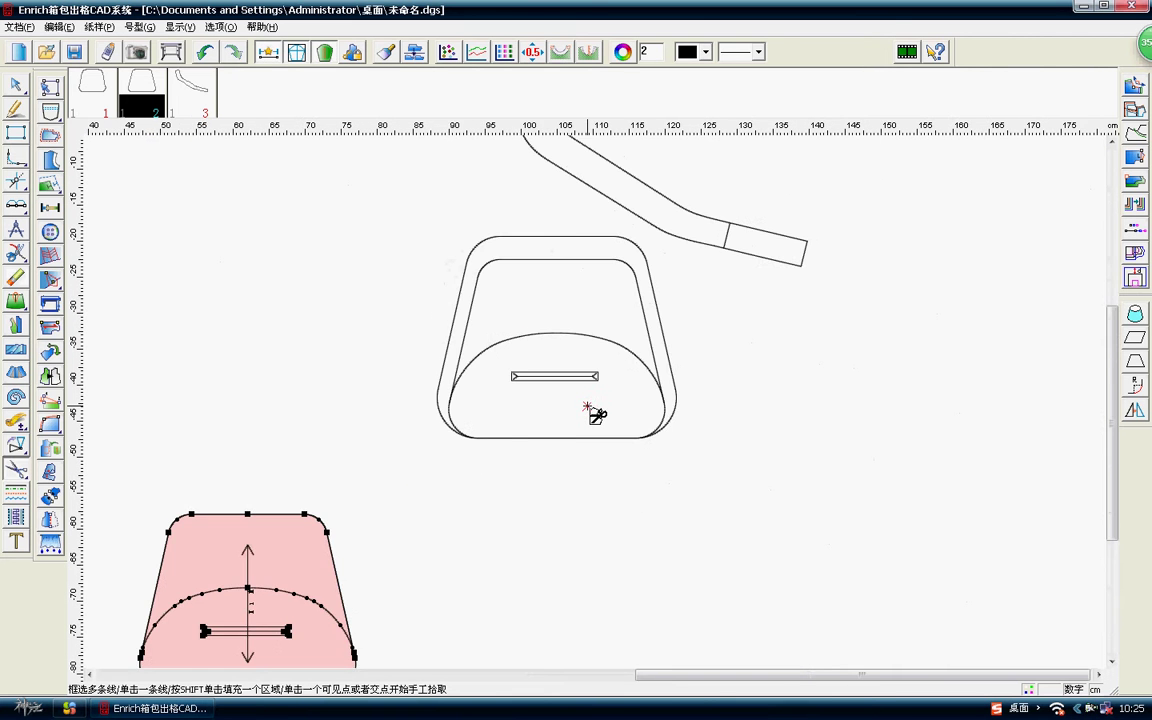
{"action": "scroll", "coordinate": [590, 405], "scroll_direction": "up", "scroll_amount": 2}
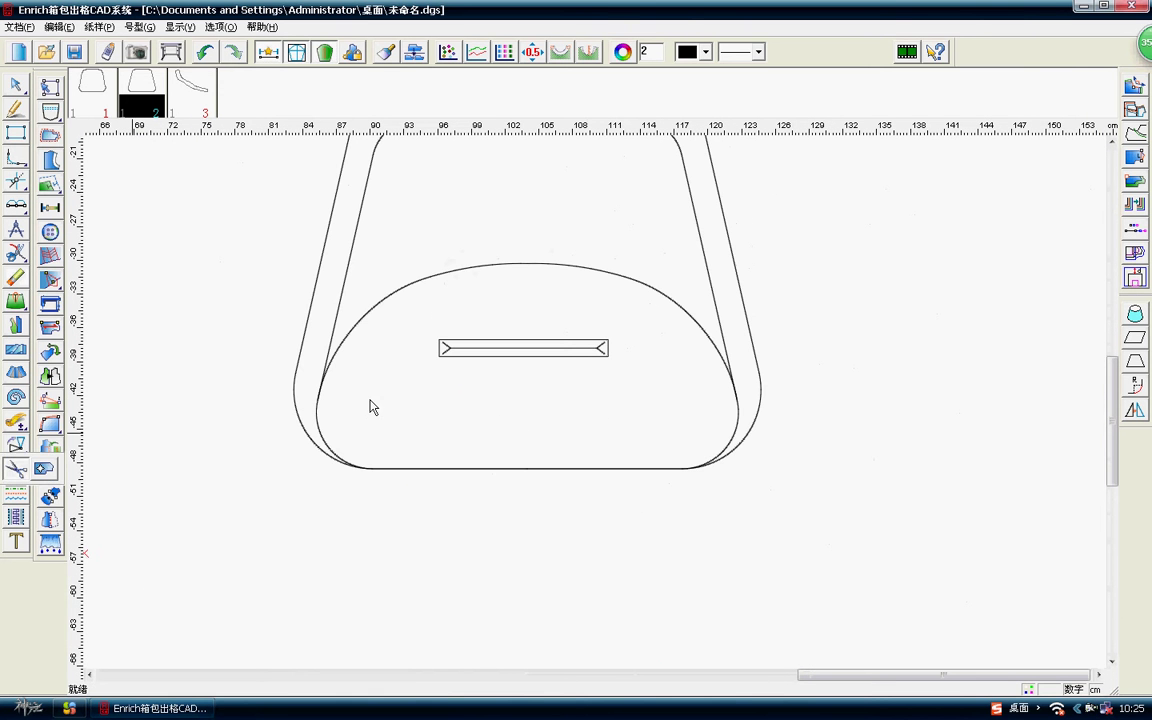
Trace the half-oval pocket outline and create it as pattern piece 4.
{"action": "left_click", "coordinate": [318, 400]}
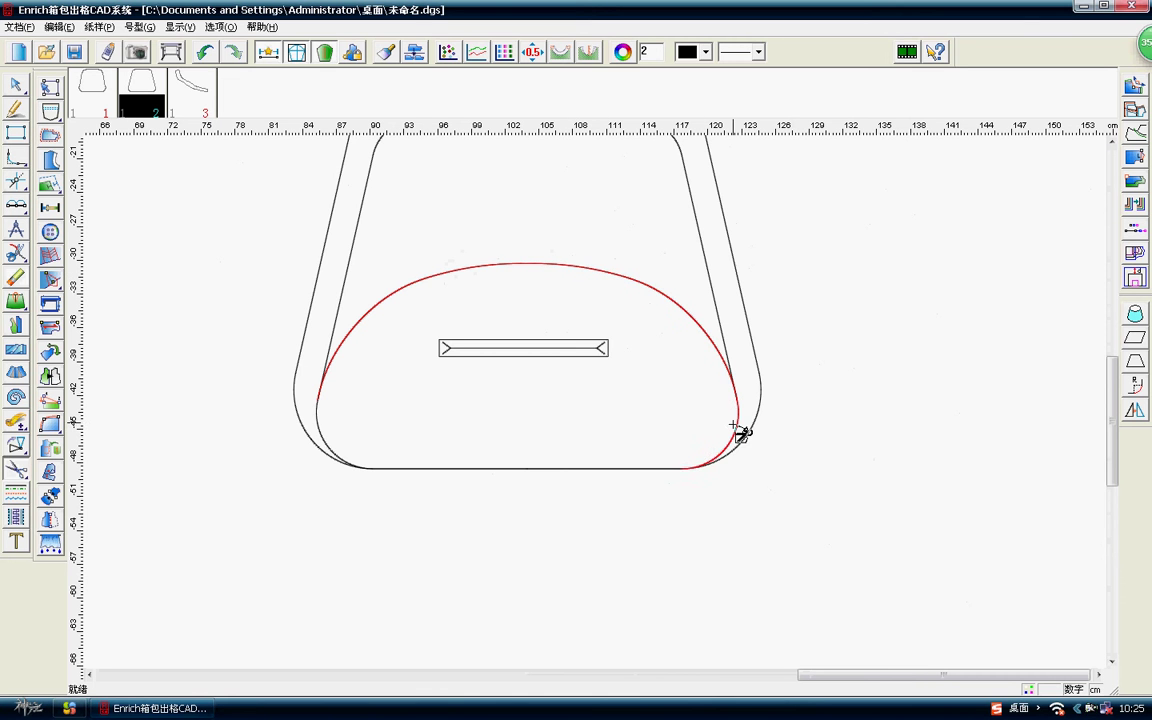
{"action": "left_click", "coordinate": [348, 452]}
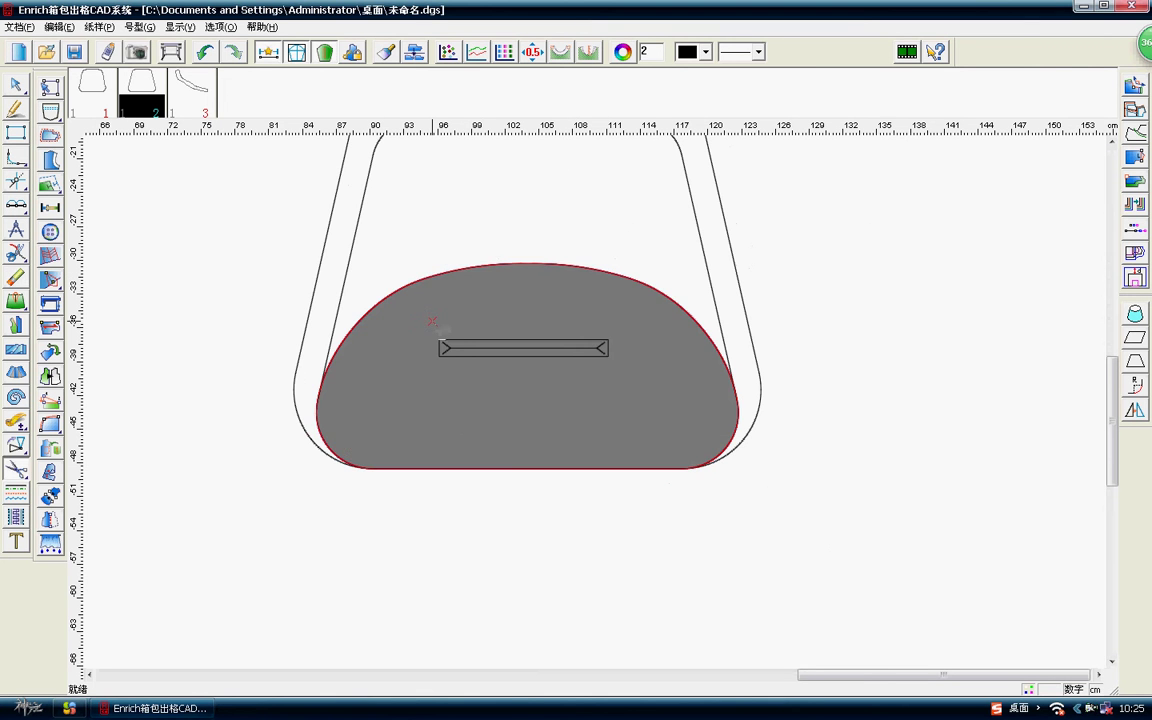
{"action": "right_click", "coordinate": [440, 329]}
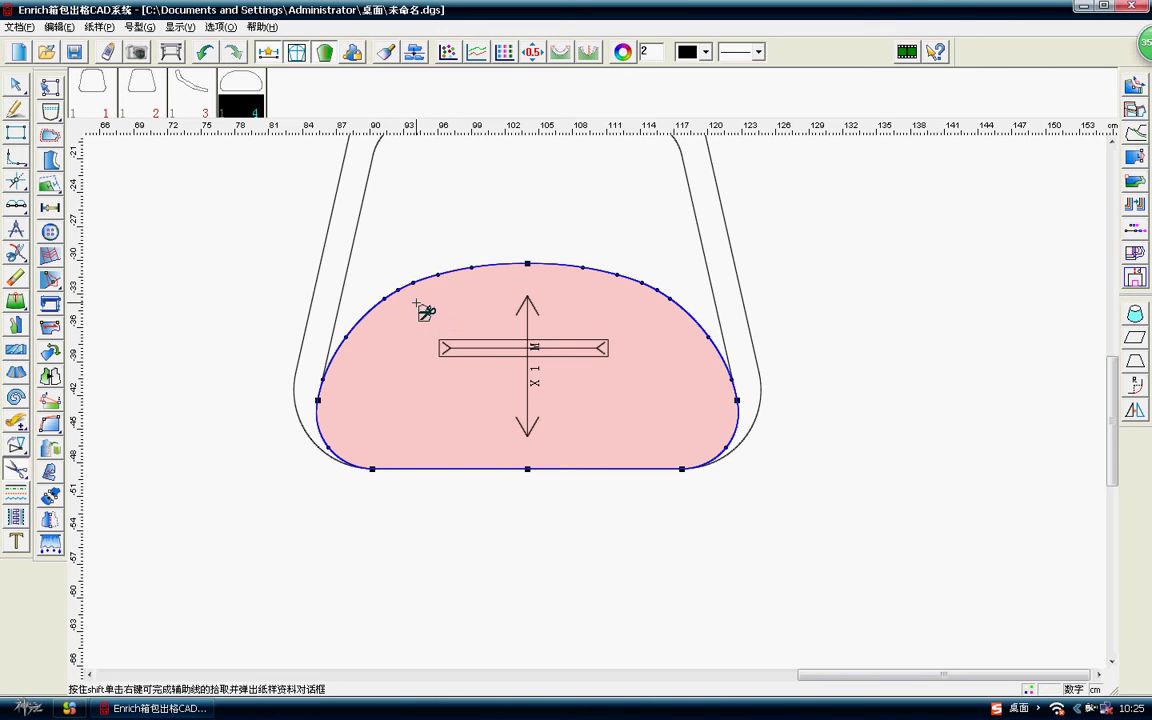
Move the new pocket piece beside the other panels.
{"action": "right_click", "coordinate": [629, 211]}
{"action": "left_click", "coordinate": [651, 227]}
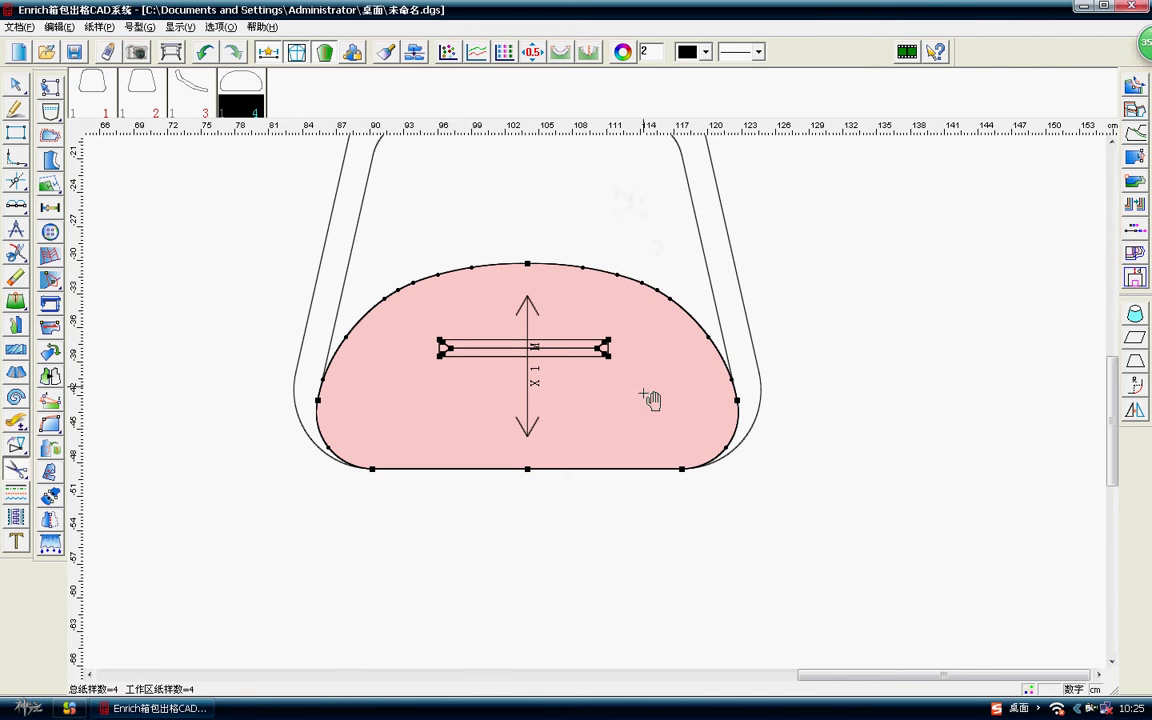
{"action": "scroll", "coordinate": [650, 327], "scroll_direction": "down", "scroll_amount": 5}
{"action": "mouse_move", "coordinate": [578, 373]}
{"action": "left_mouse_down"}
{"action": "mouse_move", "coordinate": [560, 513]}
{"action": "mouse_move", "coordinate": [545, 517]}
{"action": "left_mouse_up"}
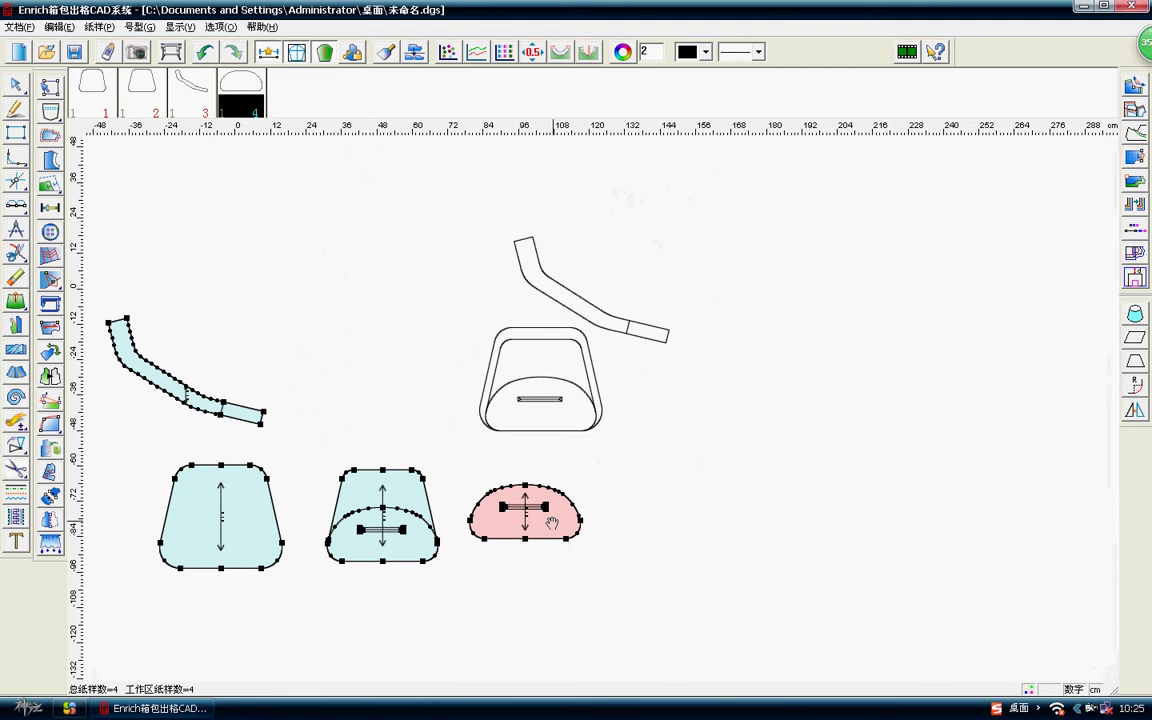
{"action": "scroll", "coordinate": [537, 440], "scroll_direction": "down", "scroll_amount": 2}
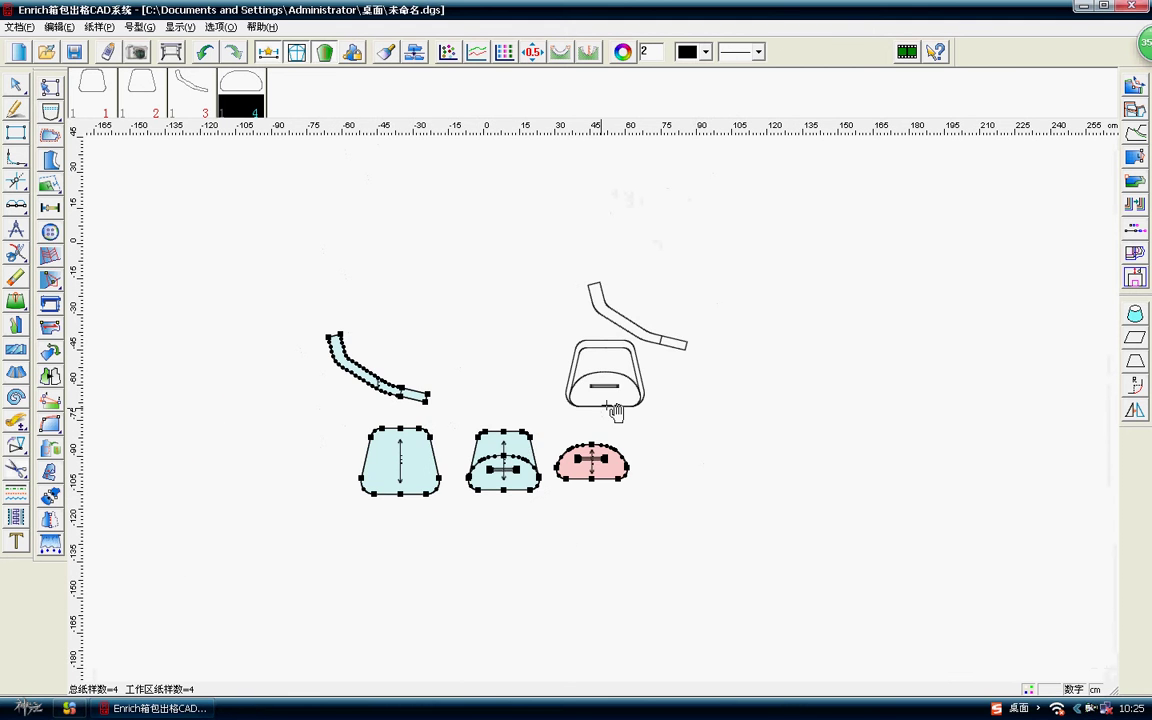
{"action": "scroll", "coordinate": [609, 395], "scroll_direction": "up", "scroll_amount": 1}
{"action": "scroll", "coordinate": [501, 352], "scroll_direction": "up", "scroll_amount": 2}
{"action": "scroll", "coordinate": [605, 405], "scroll_direction": "up", "scroll_amount": 2}
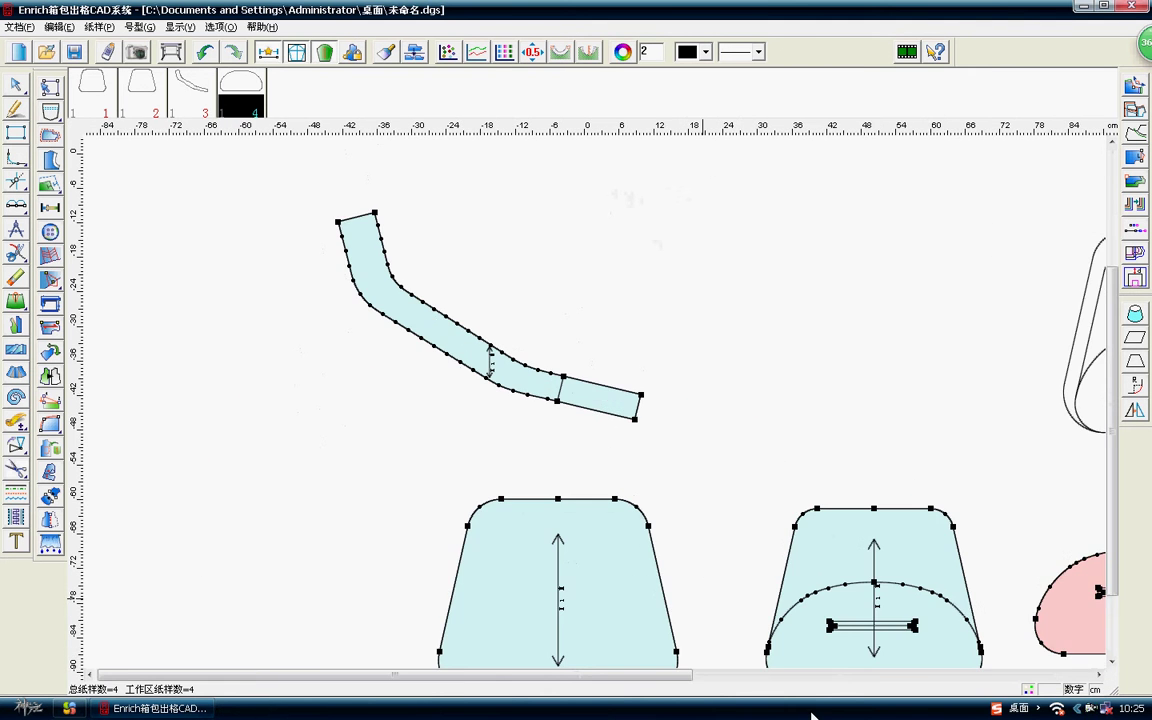
{"action": "scroll", "coordinate": [550, 391], "scroll_direction": "down", "scroll_amount": 1}
{"action": "scroll", "coordinate": [599, 404], "scroll_direction": "up", "scroll_amount": 2}
{"action": "scroll", "coordinate": [603, 408], "scroll_direction": "down", "scroll_amount": 1}
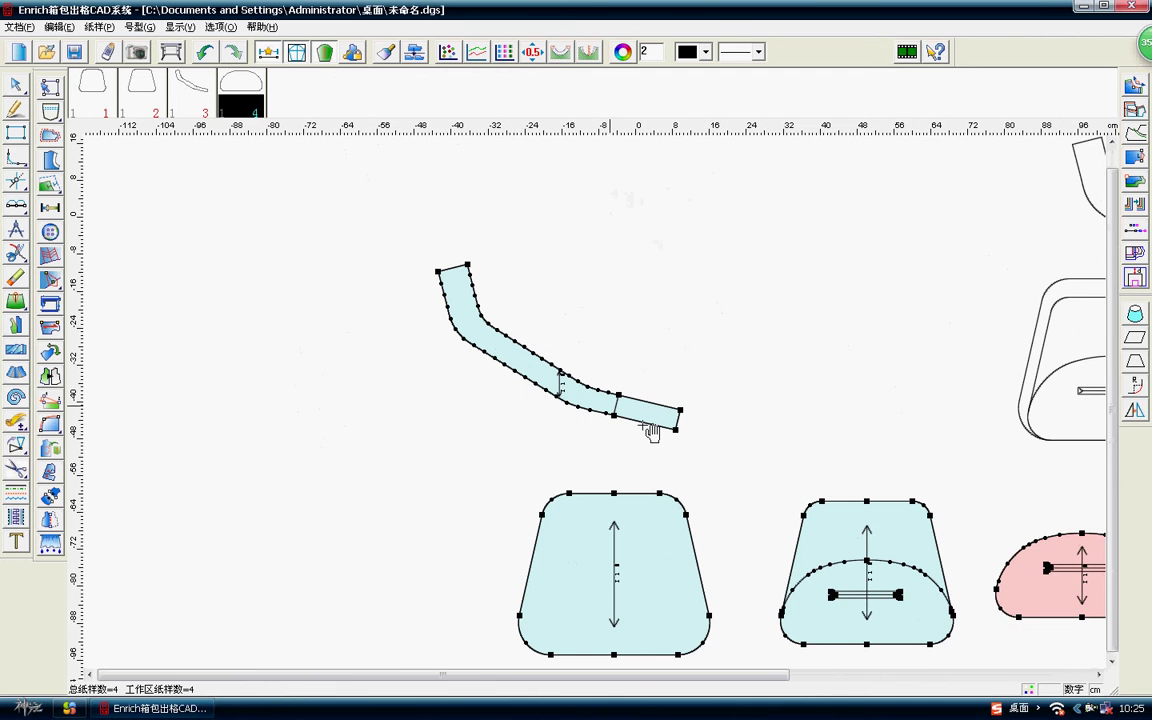
{"action": "scroll", "coordinate": [818, 548], "scroll_direction": "up", "scroll_amount": 1}
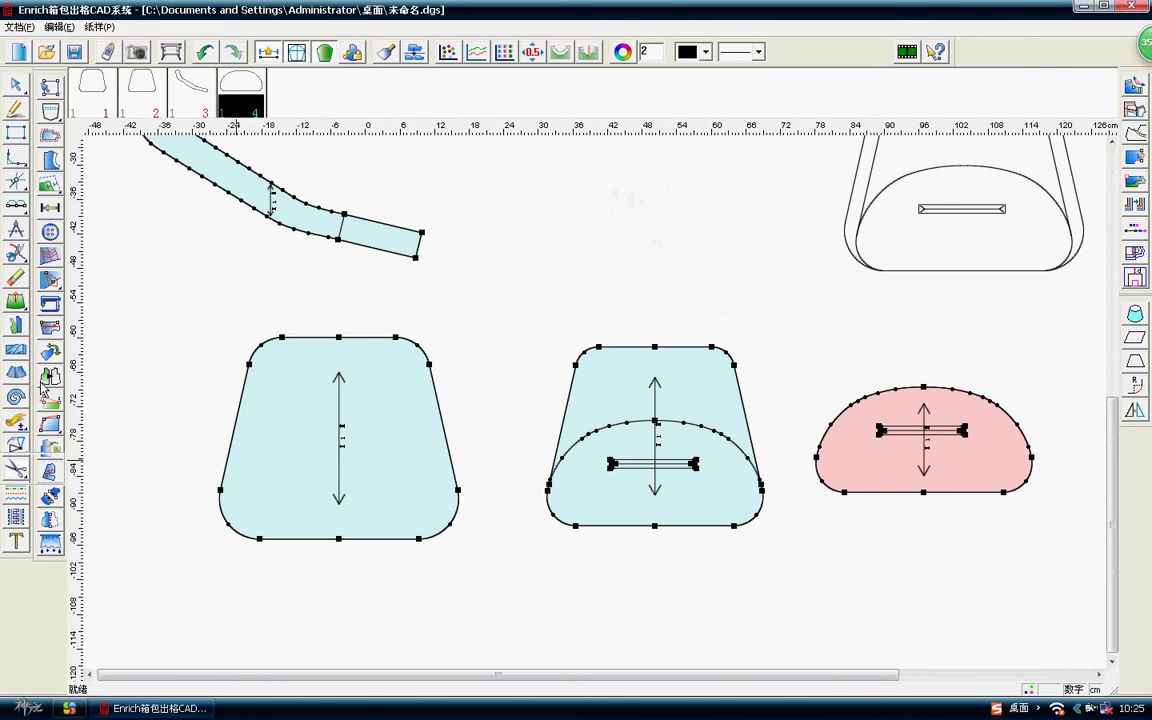
With 行走比拼, anchor the strap's end corner at the panel's bottom point and add the first notch.
{"action": "left_click", "coordinate": [50, 303]}
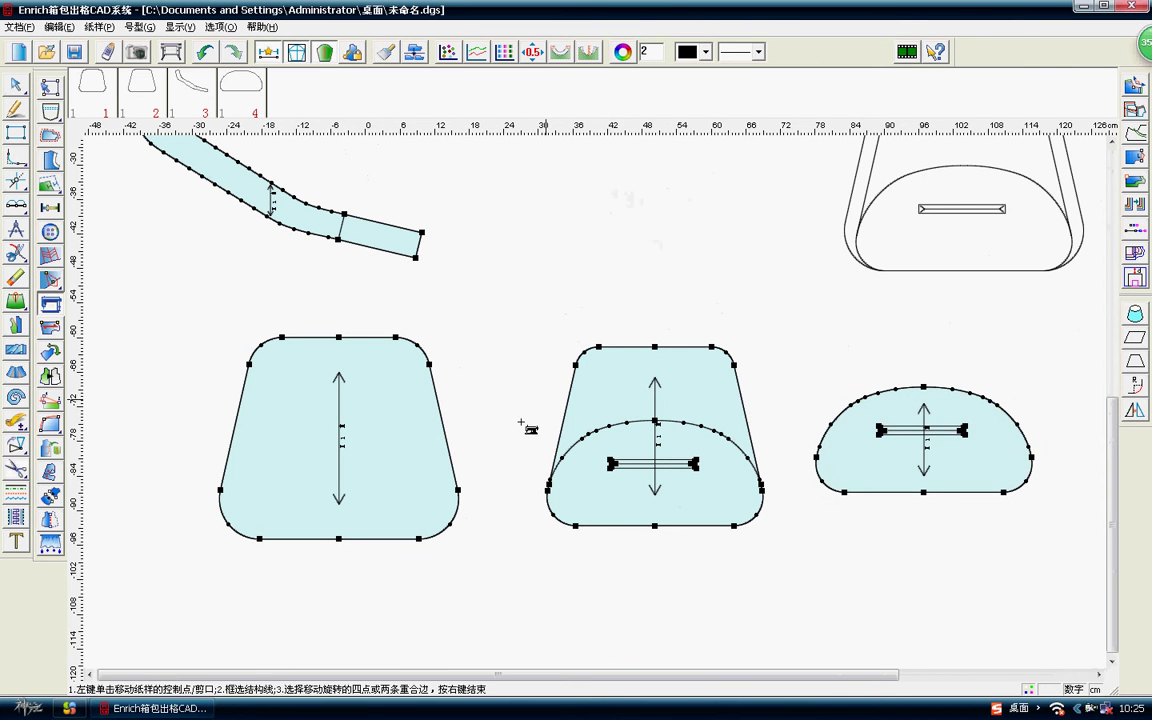
{"action": "left_click", "coordinate": [423, 233]}
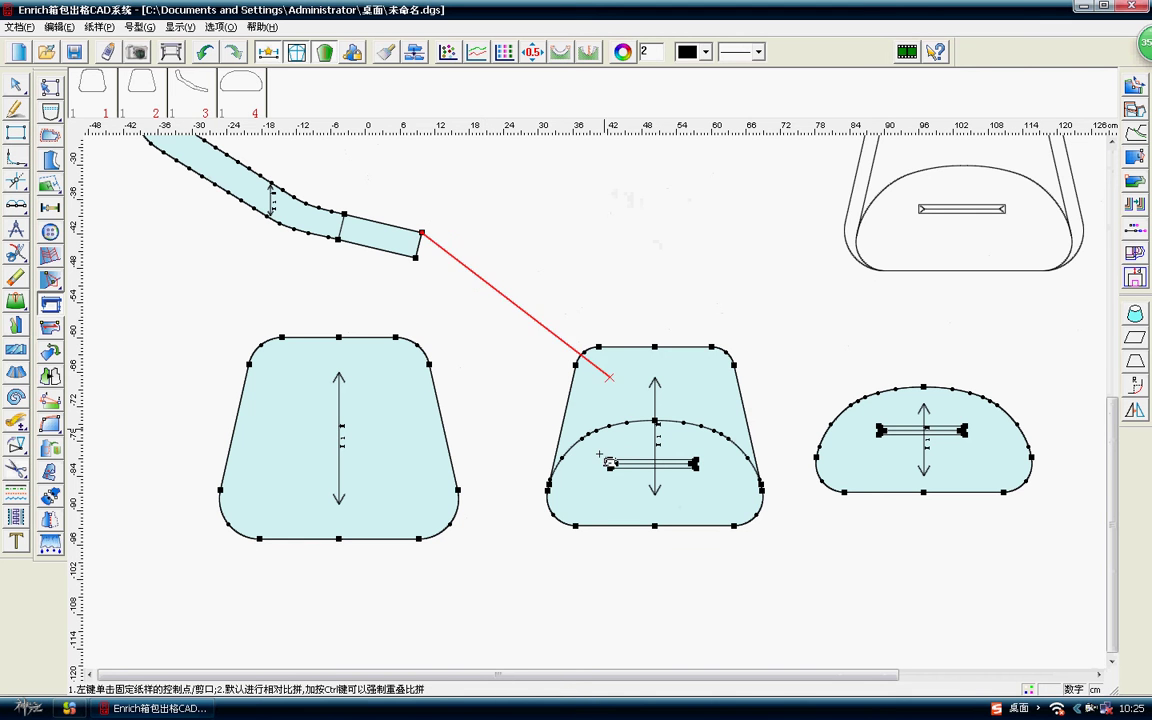
{"action": "left_click", "coordinate": [655, 527]}
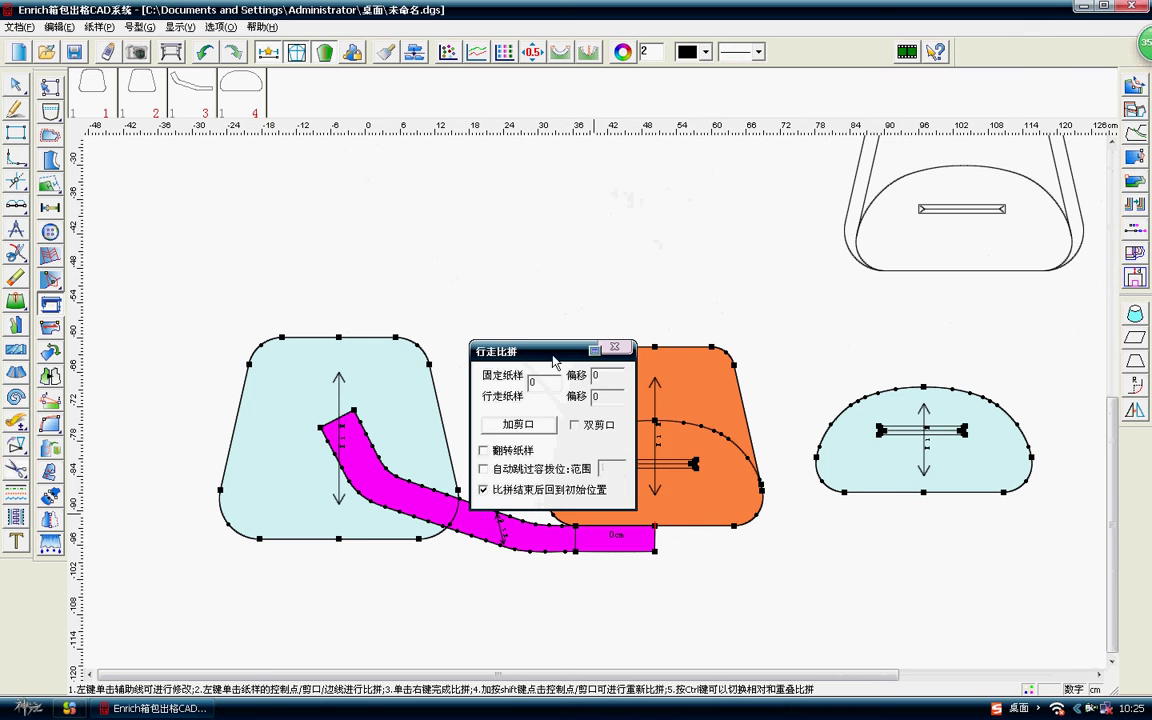
{"action": "left_click_drag", "start_coordinate": [556, 352], "coordinate": [450, 234]}
{"action": "scroll", "coordinate": [590, 410], "scroll_direction": "up", "scroll_amount": 1}
{"action": "scroll", "coordinate": [590, 410], "scroll_direction": "up", "scroll_amount": 1}
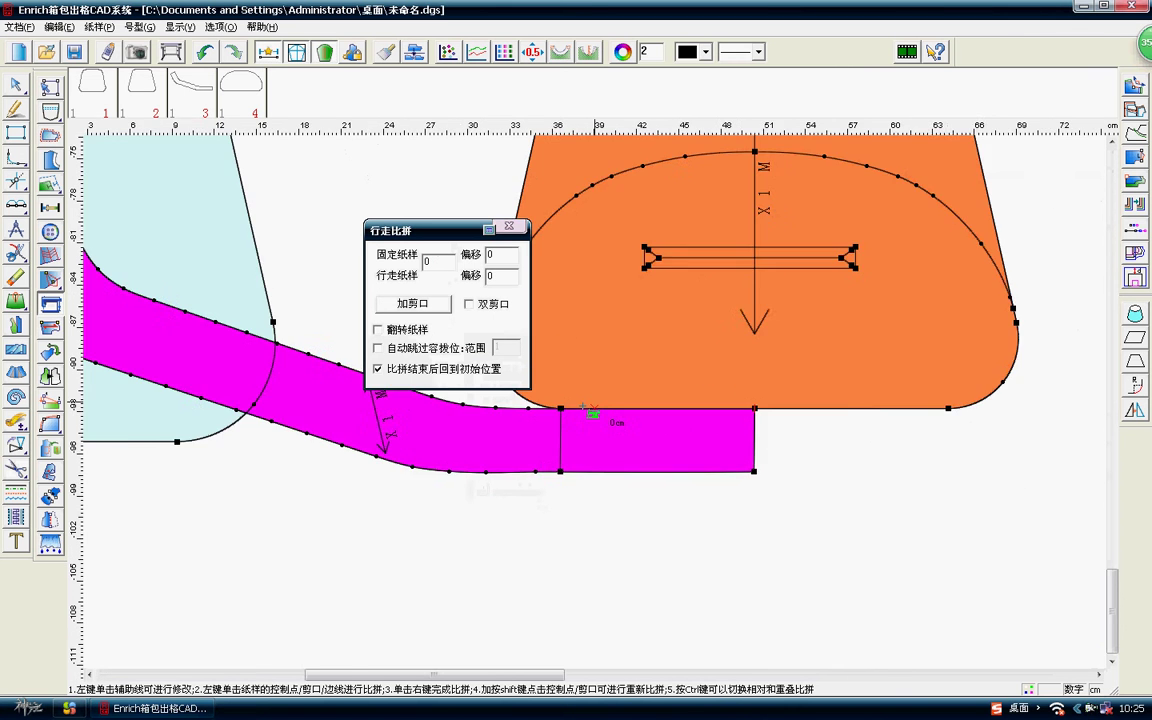
{"action": "scroll", "coordinate": [584, 406], "scroll_direction": "up", "scroll_amount": 1}
{"action": "scroll", "coordinate": [610, 408], "scroll_direction": "up", "scroll_amount": 1}
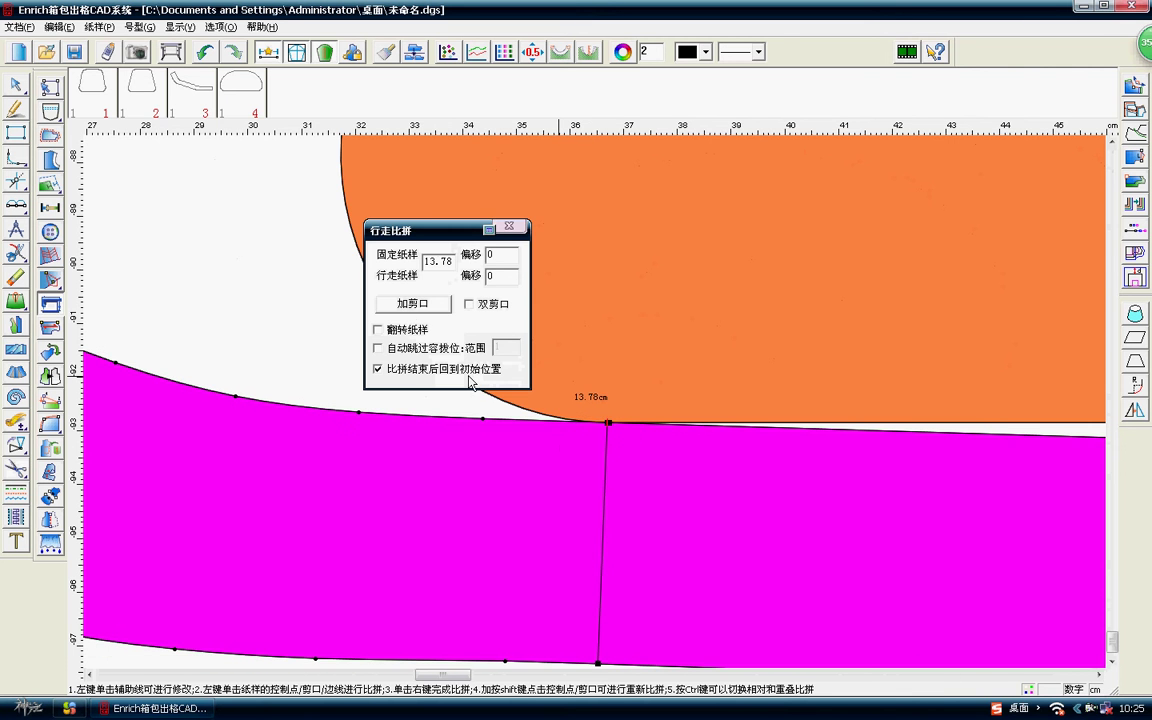
{"action": "left_click", "coordinate": [413, 304]}
Walk the strap further up the panel edge and add a notch at the next contact point.
{"action": "scroll", "coordinate": [590, 398], "scroll_direction": "down", "scroll_amount": 1}
{"action": "scroll", "coordinate": [590, 398], "scroll_direction": "down", "scroll_amount": 1}
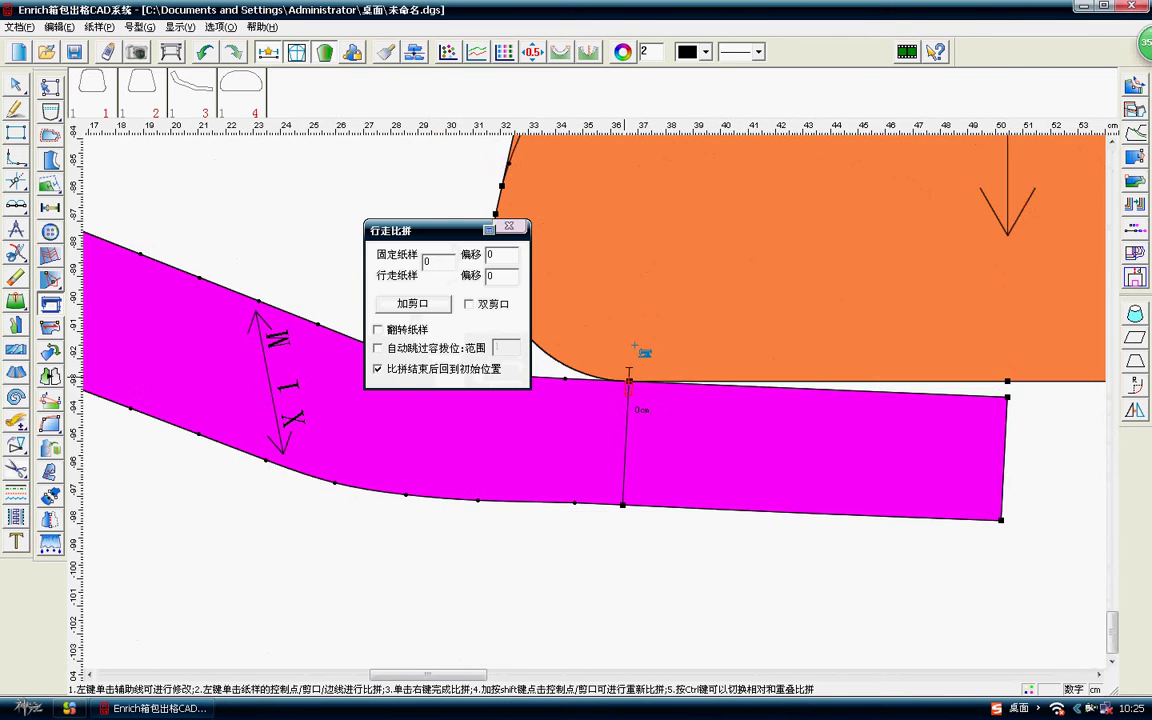
{"action": "scroll", "coordinate": [590, 395], "scroll_direction": "down", "scroll_amount": 2}
{"action": "scroll", "coordinate": [592, 396], "scroll_direction": "down", "scroll_amount": 1}
{"action": "scroll", "coordinate": [599, 400], "scroll_direction": "up", "scroll_amount": 2}
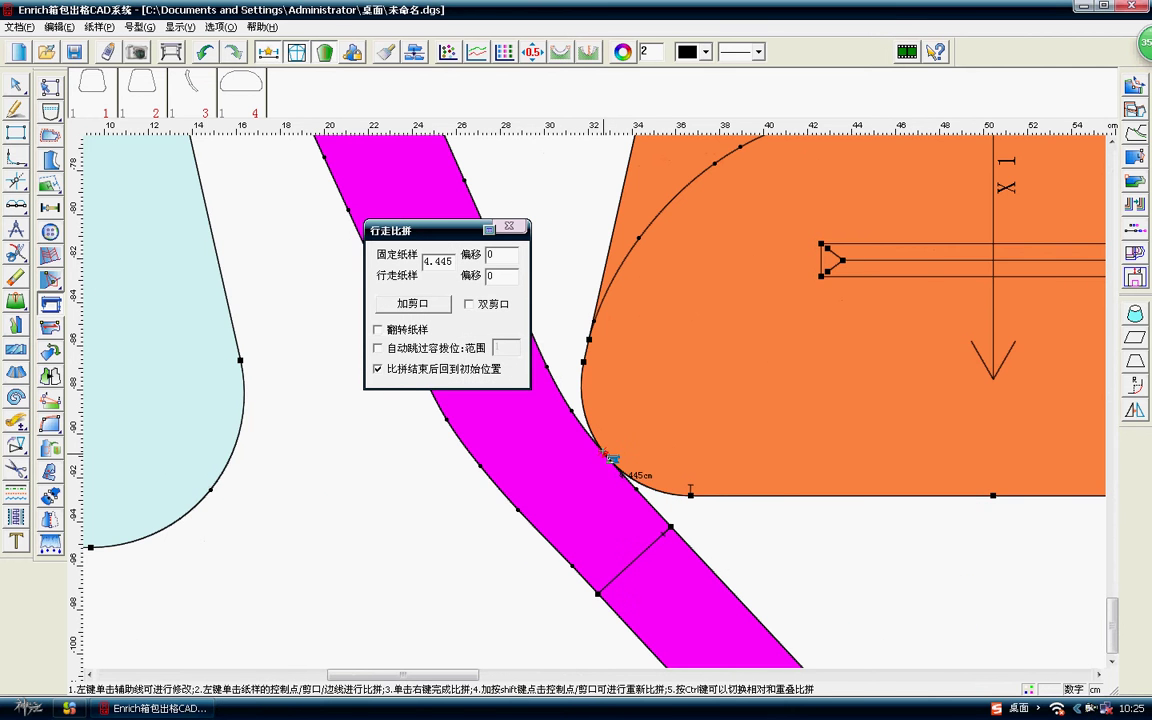
{"action": "scroll", "coordinate": [604, 407], "scroll_direction": "up", "scroll_amount": 1}
{"action": "scroll", "coordinate": [606, 405], "scroll_direction": "up", "scroll_amount": 1}
{"action": "scroll", "coordinate": [610, 405], "scroll_direction": "up", "scroll_amount": 1}
{"action": "scroll", "coordinate": [611, 395], "scroll_direction": "down", "scroll_amount": 2}
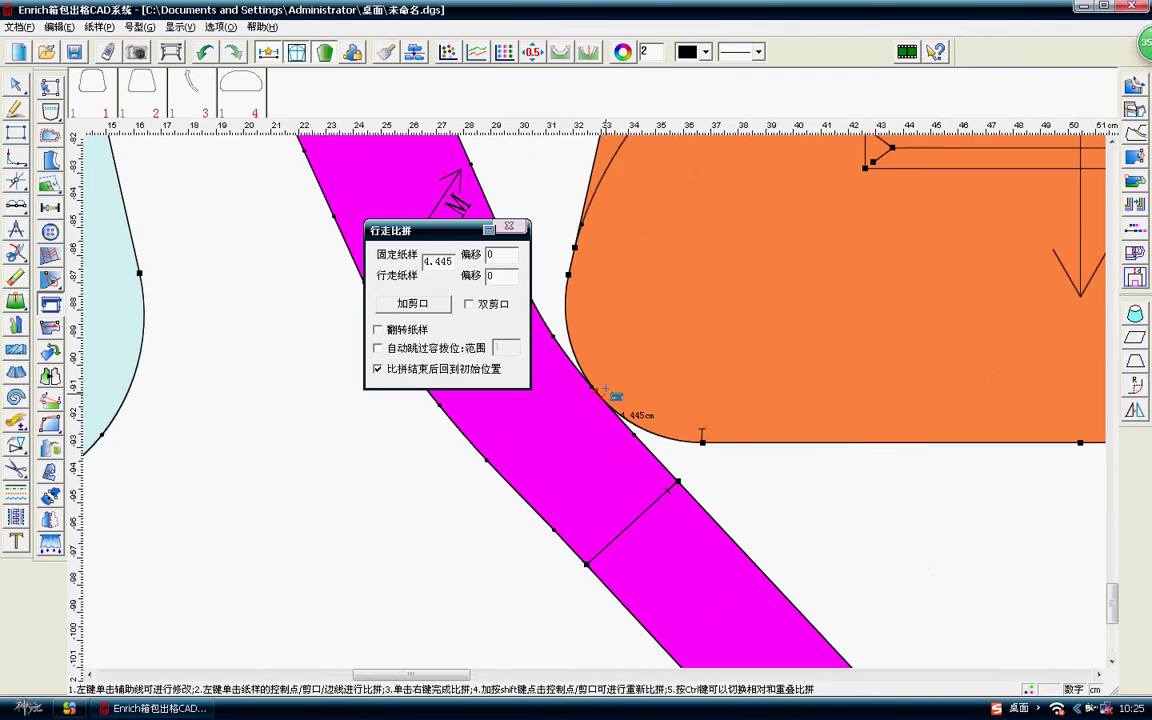
{"action": "scroll", "coordinate": [603, 383], "scroll_direction": "down", "scroll_amount": 1}
{"action": "scroll", "coordinate": [600, 383], "scroll_direction": "up", "scroll_amount": 1}
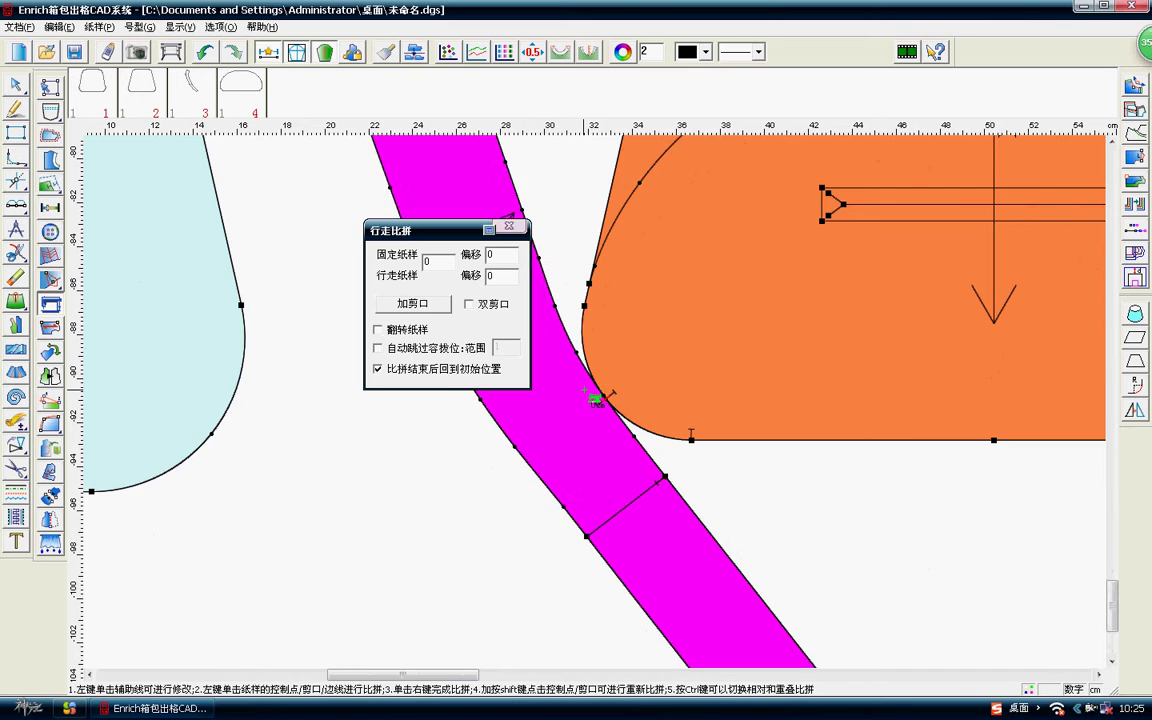
{"action": "scroll", "coordinate": [595, 400], "scroll_direction": "up", "scroll_amount": 1}
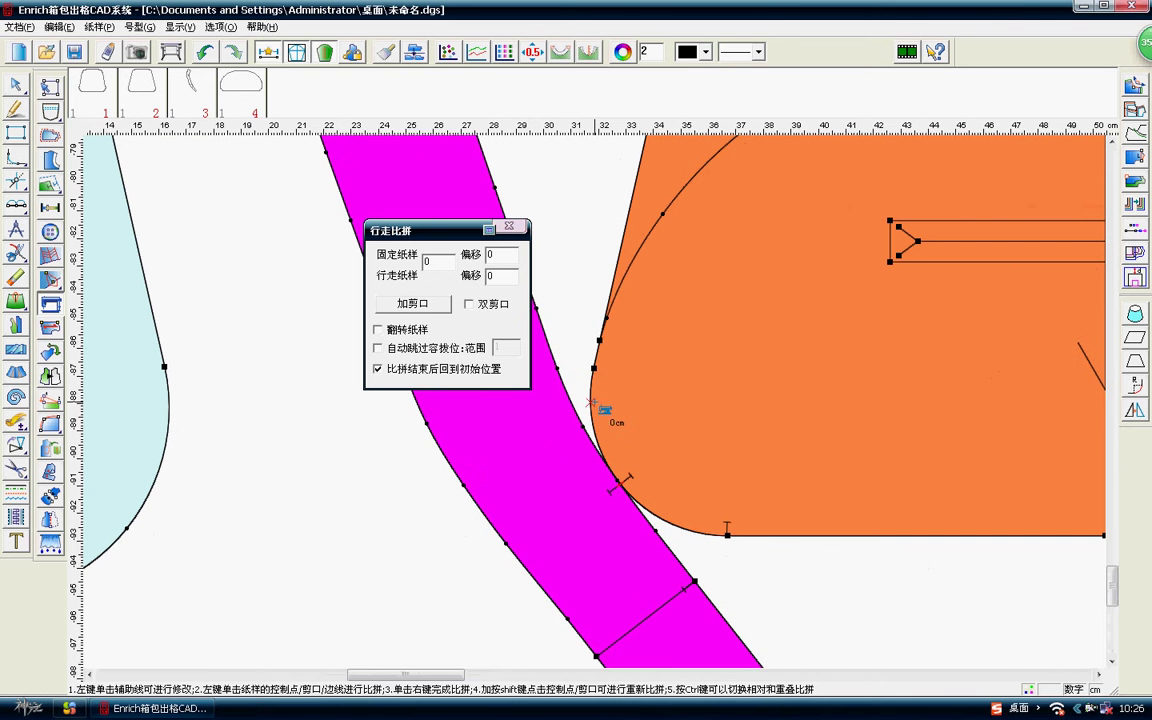
{"action": "left_click", "coordinate": [602, 346]}
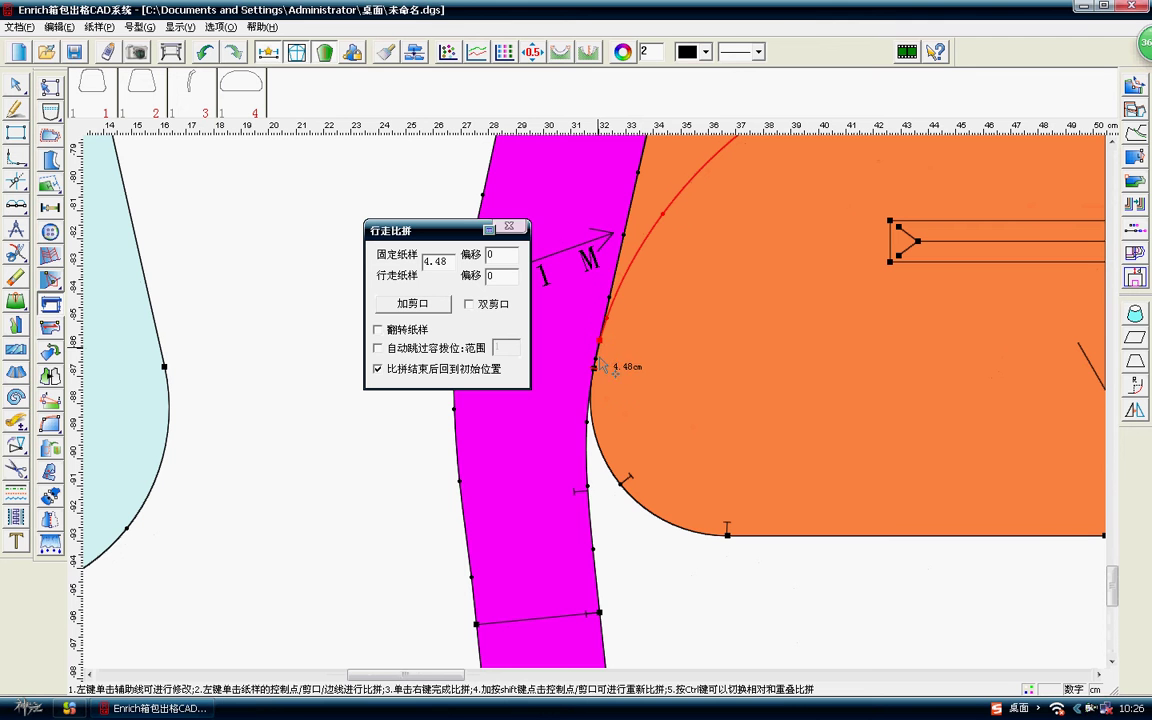
{"action": "left_click", "coordinate": [597, 364]}
{"action": "left_click", "coordinate": [436, 303]}
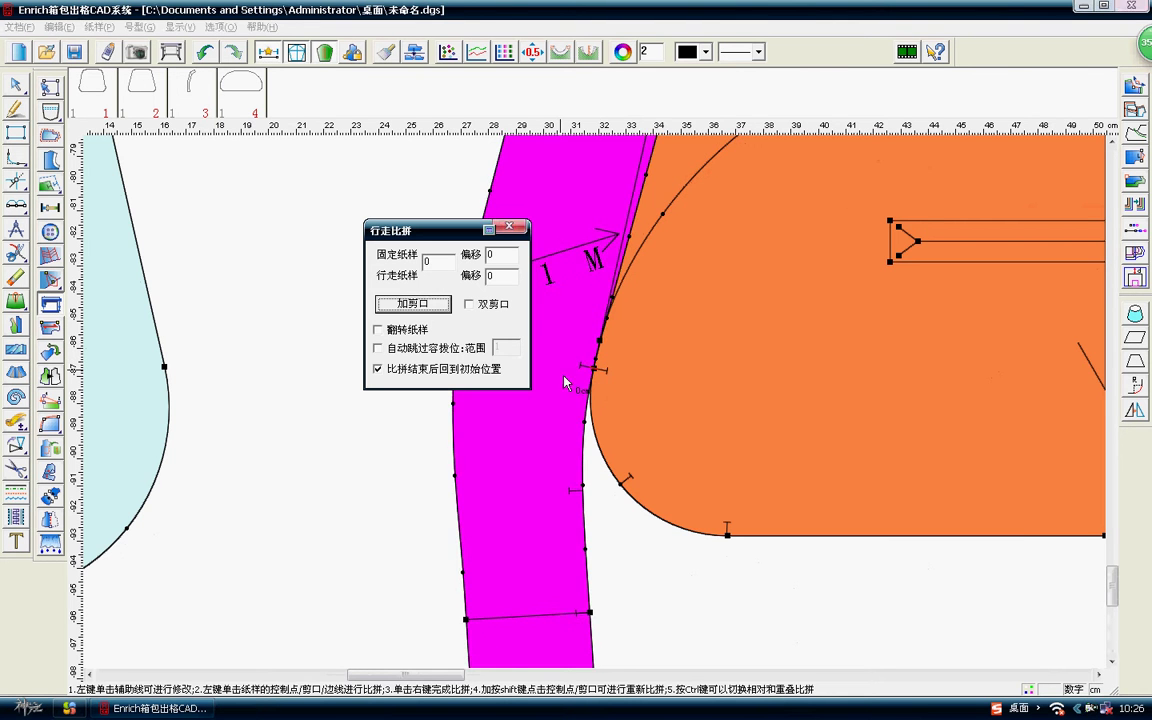
{"action": "scroll", "coordinate": [600, 400], "scroll_direction": "down", "scroll_amount": 3}
{"action": "scroll", "coordinate": [612, 398], "scroll_direction": "up", "scroll_amount": 1}
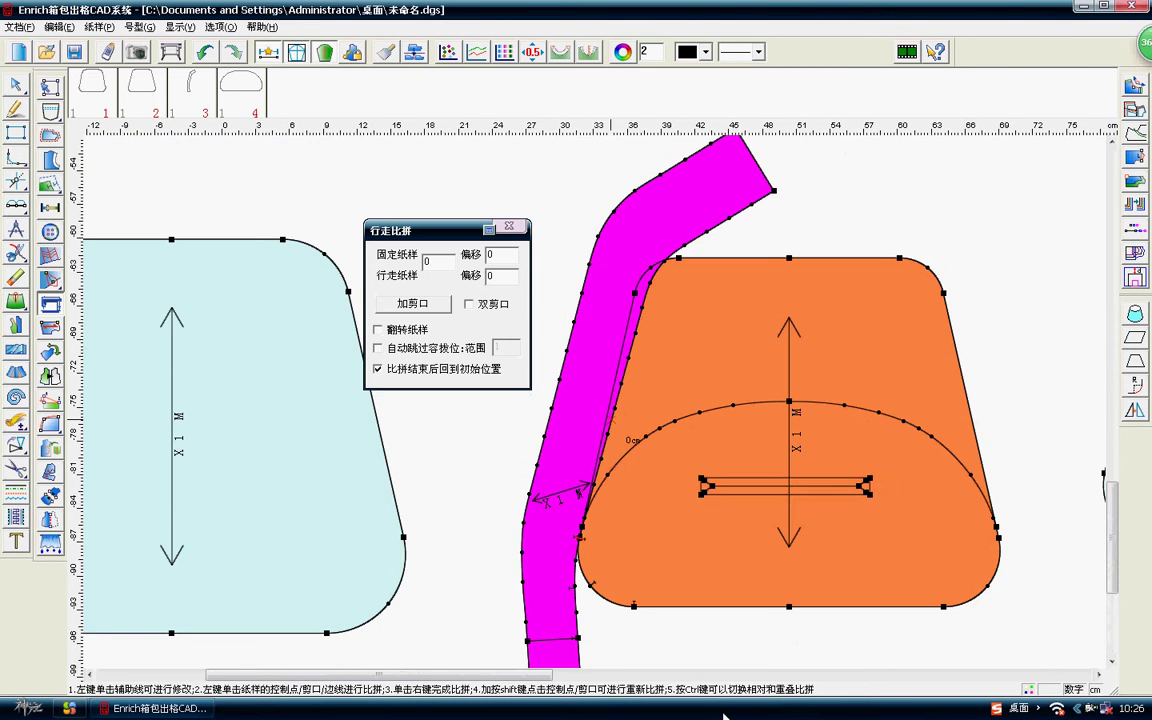
Walk the strap to 18.873 cm and the next match point, adding a notch at each.
{"action": "scroll", "coordinate": [610, 378], "scroll_direction": "up", "scroll_amount": 1}
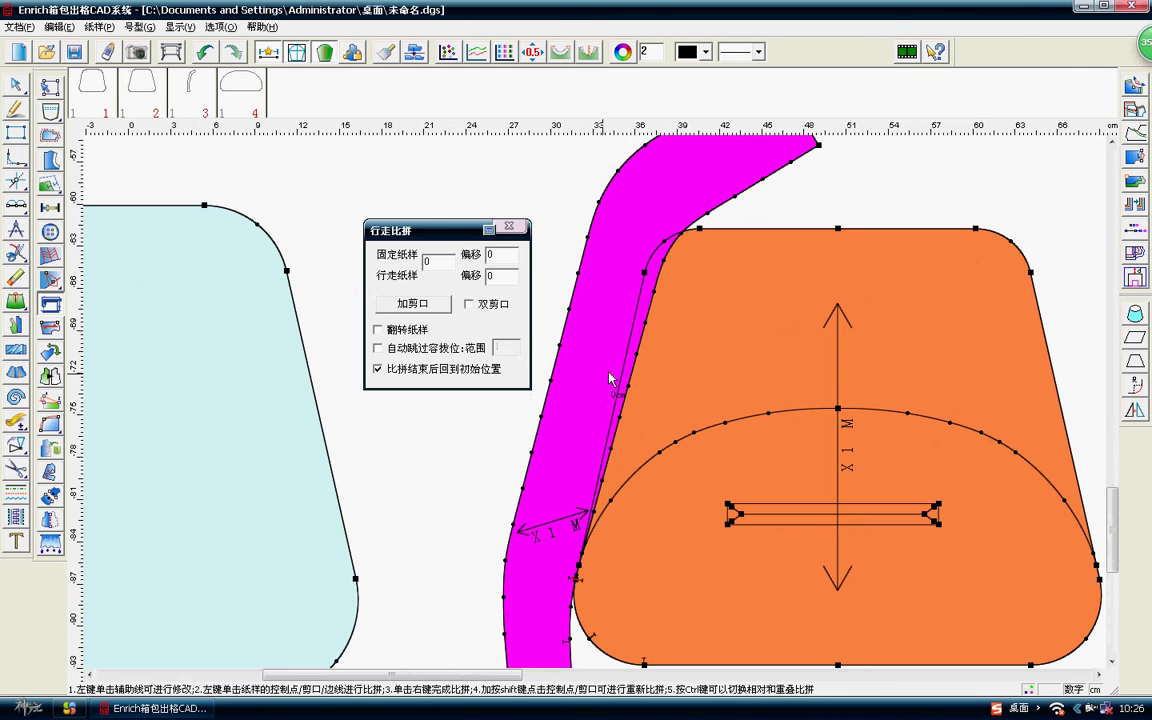
{"action": "left_click", "coordinate": [648, 326]}
{"action": "scroll", "coordinate": [598, 405], "scroll_direction": "up", "scroll_amount": 1}
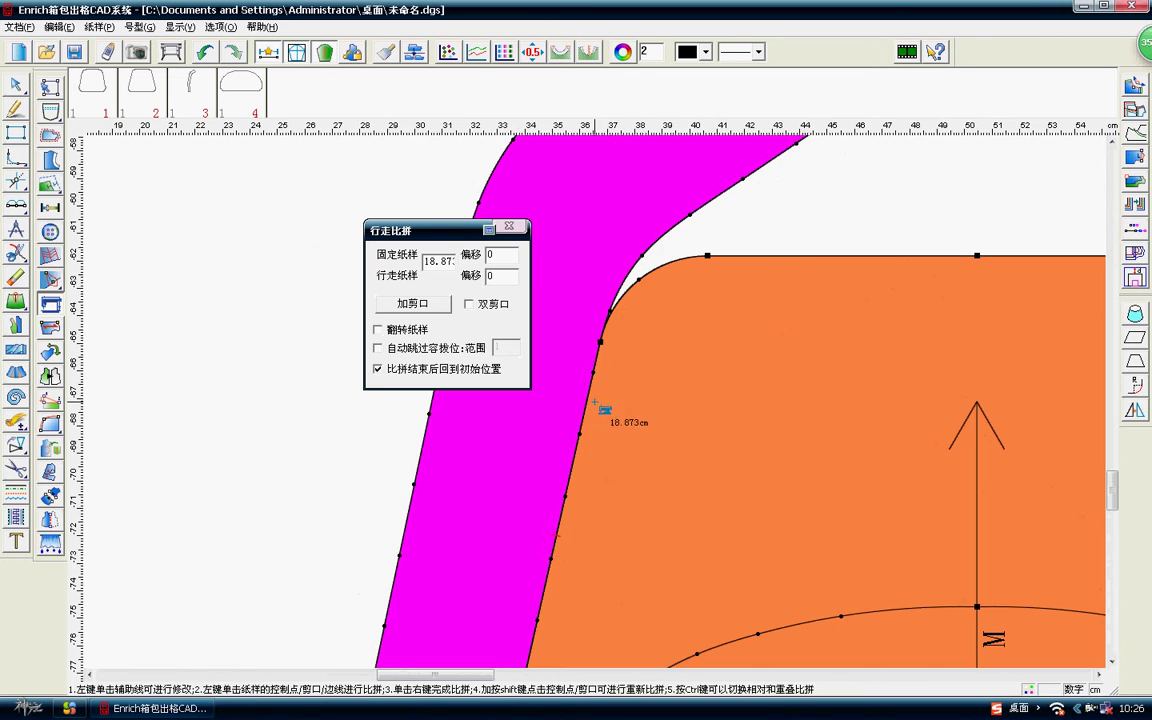
{"action": "left_click", "coordinate": [407, 314]}
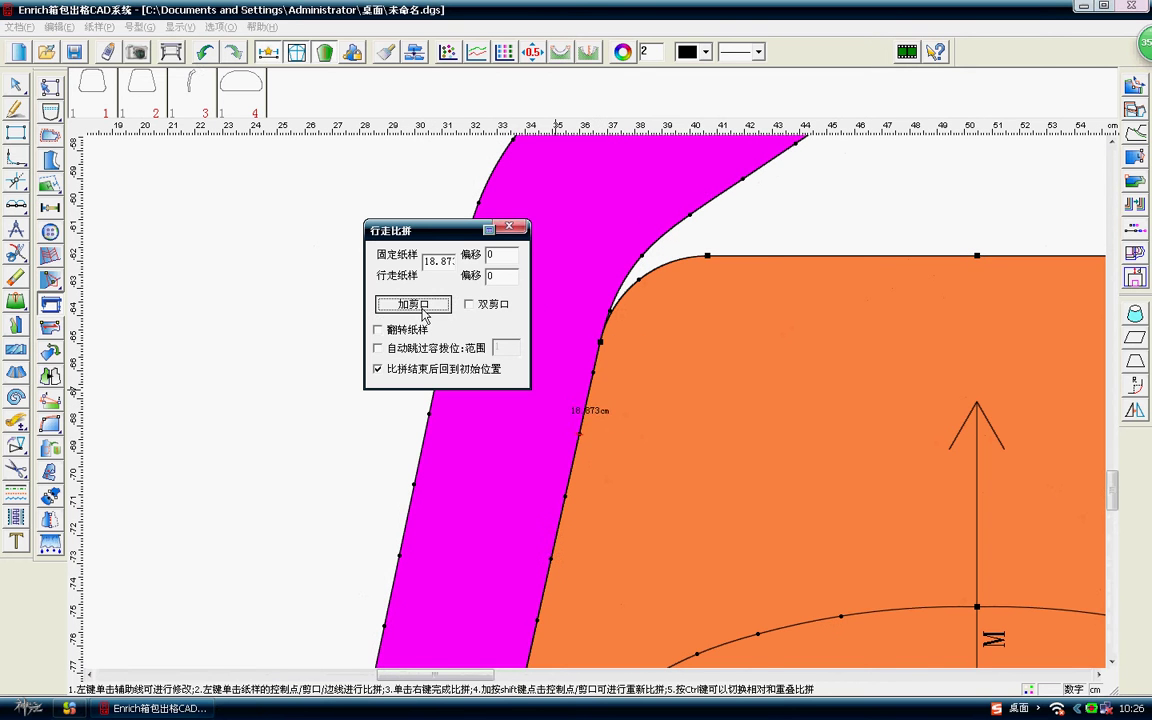
{"action": "left_click", "coordinate": [602, 345]}
{"action": "left_click", "coordinate": [412, 303]}
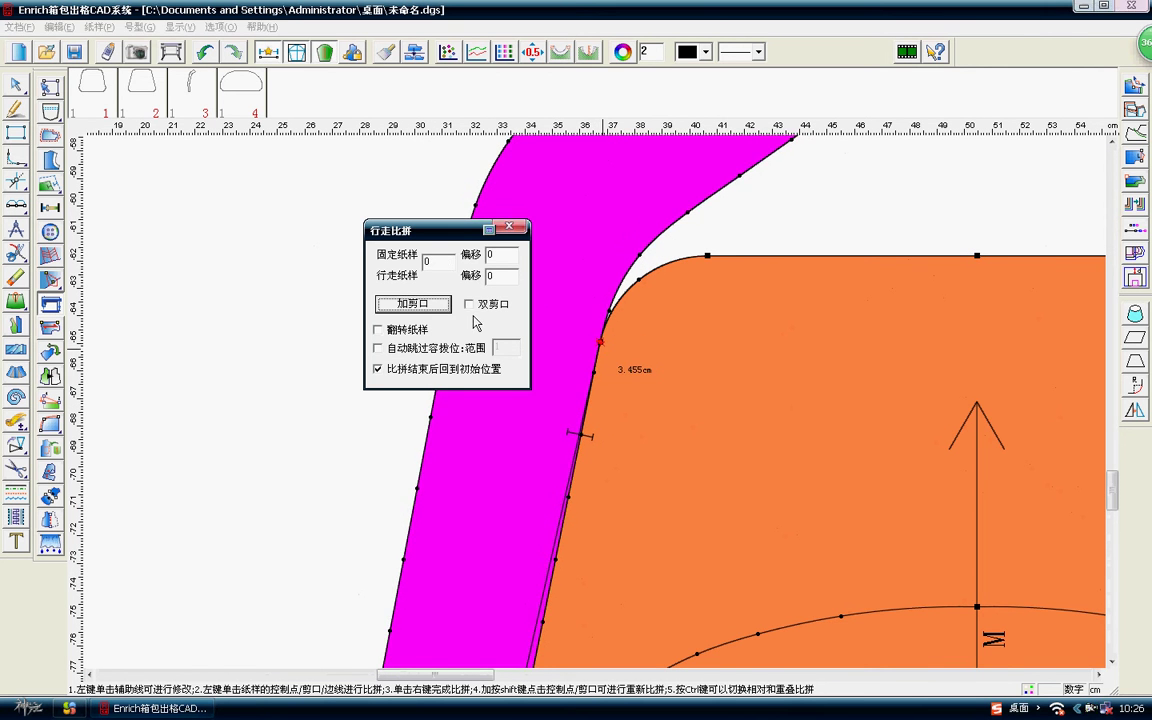
Walk around the curved corner to the top, notching at 5.394 cm and the corner, then finish.
{"action": "left_click", "coordinate": [706, 257]}
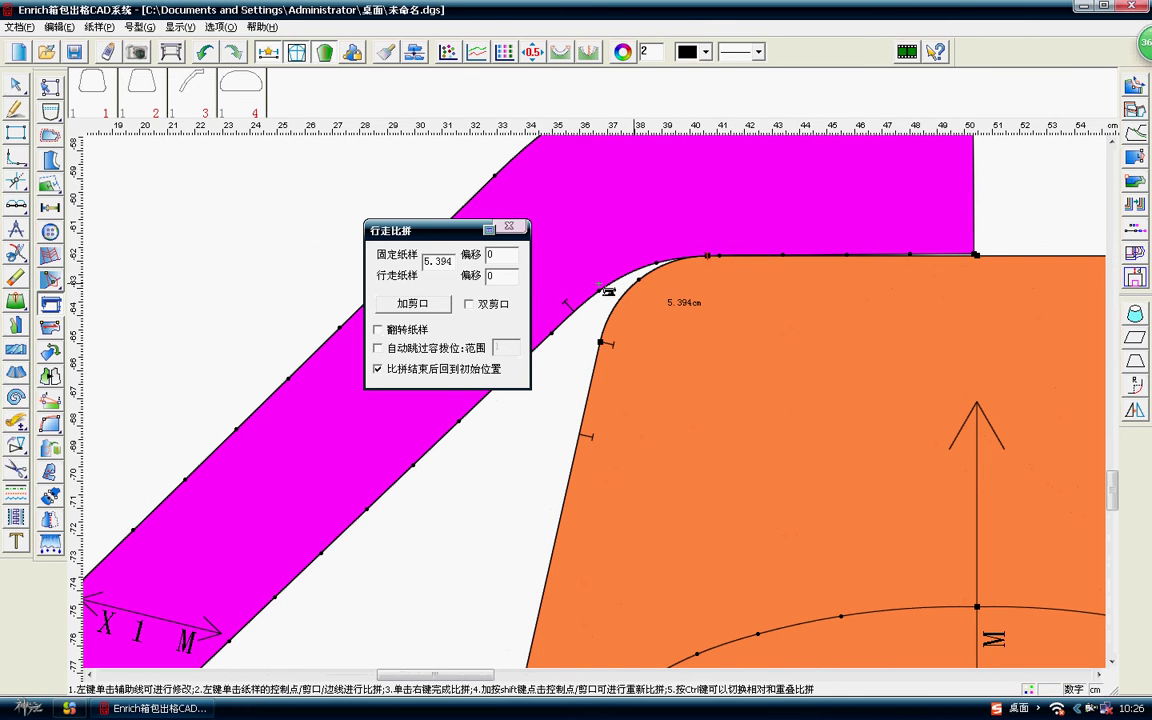
{"action": "left_click", "coordinate": [418, 308]}
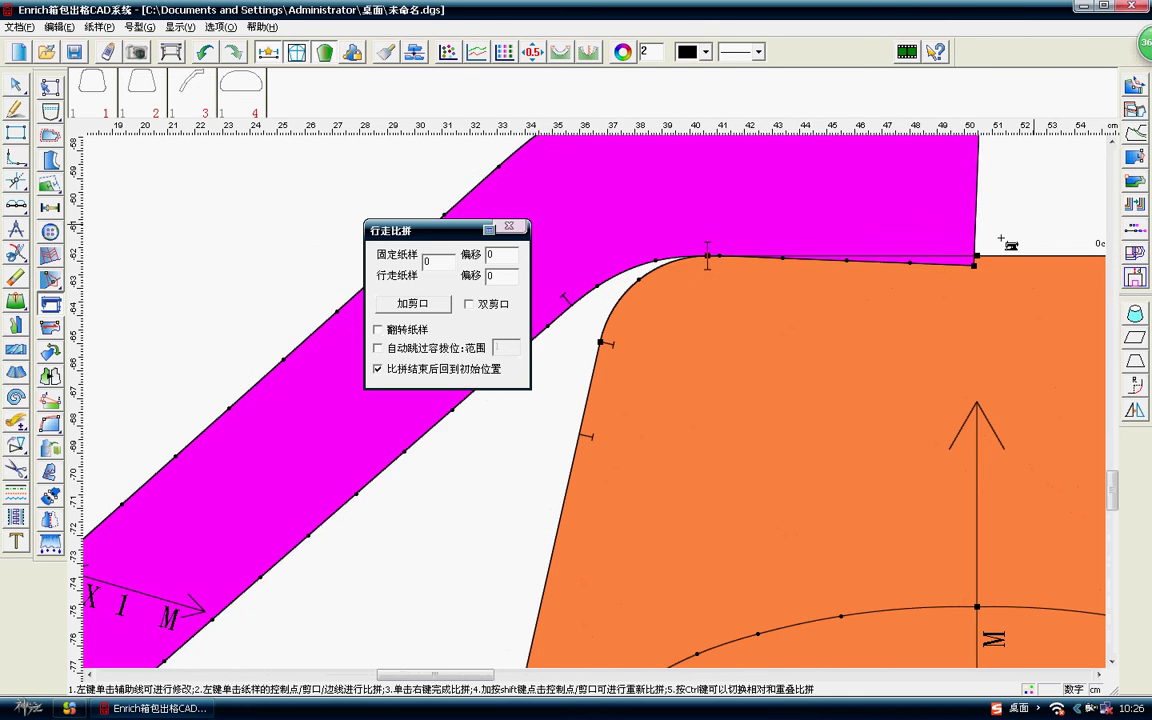
{"action": "left_click", "coordinate": [977, 259]}
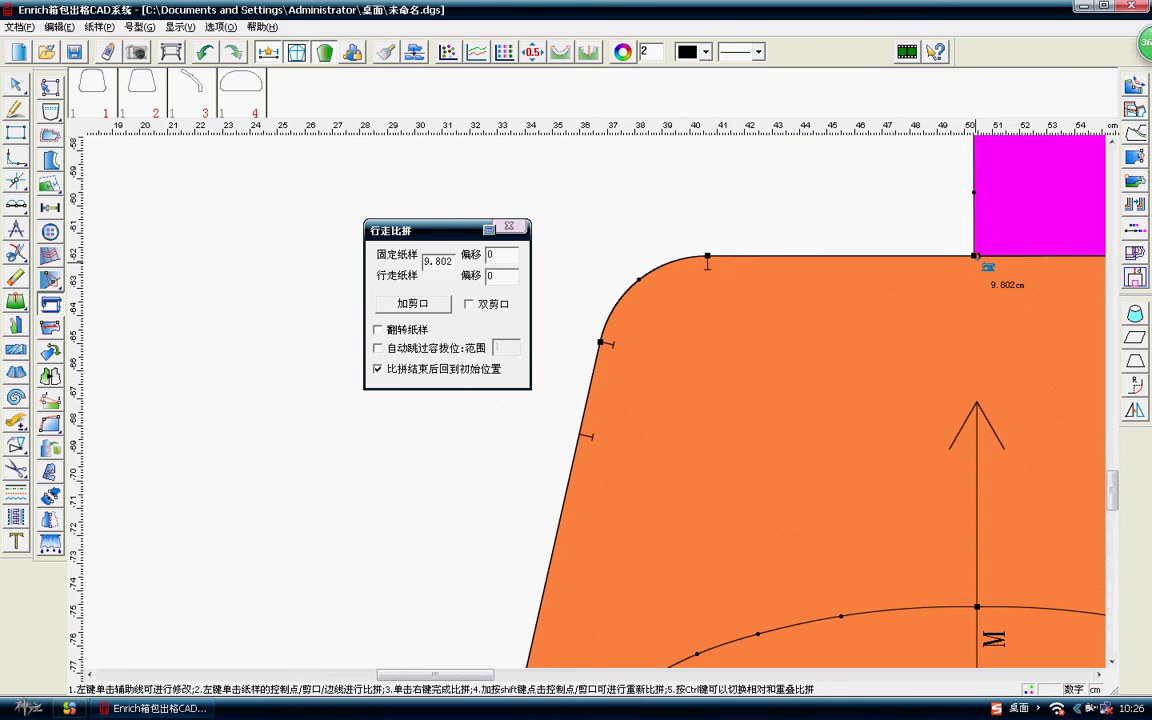
{"action": "scroll", "coordinate": [599, 404], "scroll_direction": "down", "scroll_amount": 2}
{"action": "scroll", "coordinate": [602, 406], "scroll_direction": "up", "scroll_amount": 3}
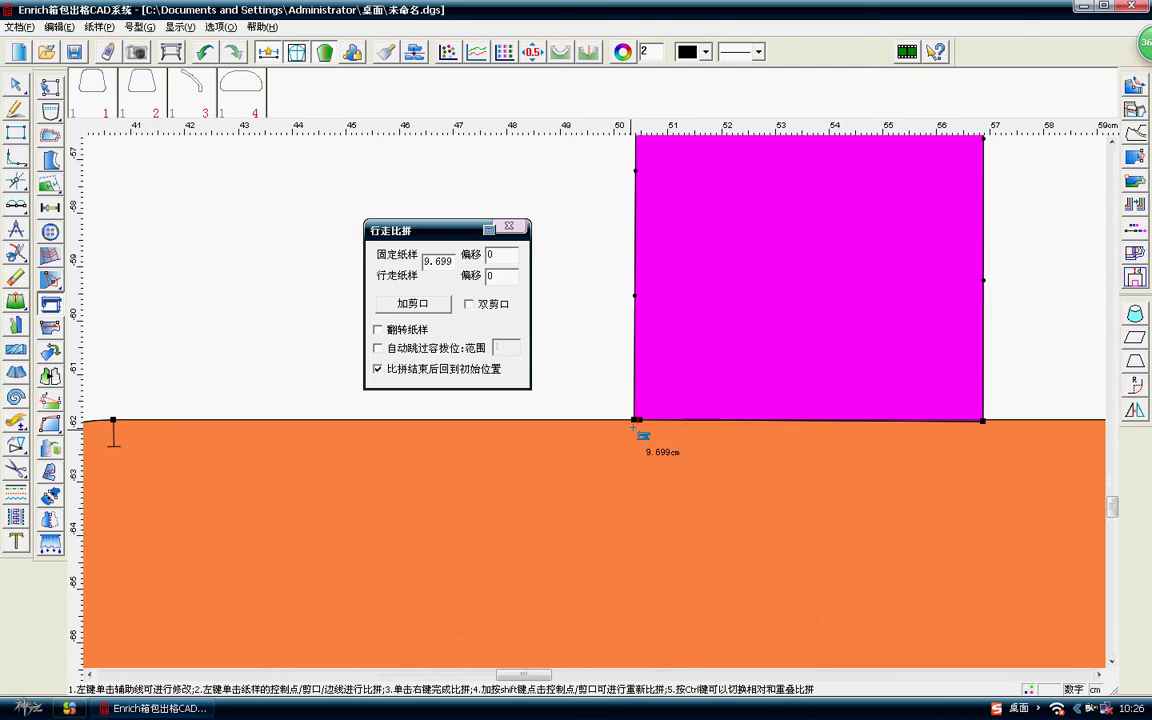
{"action": "scroll", "coordinate": [637, 420], "scroll_direction": "up", "scroll_amount": 2}
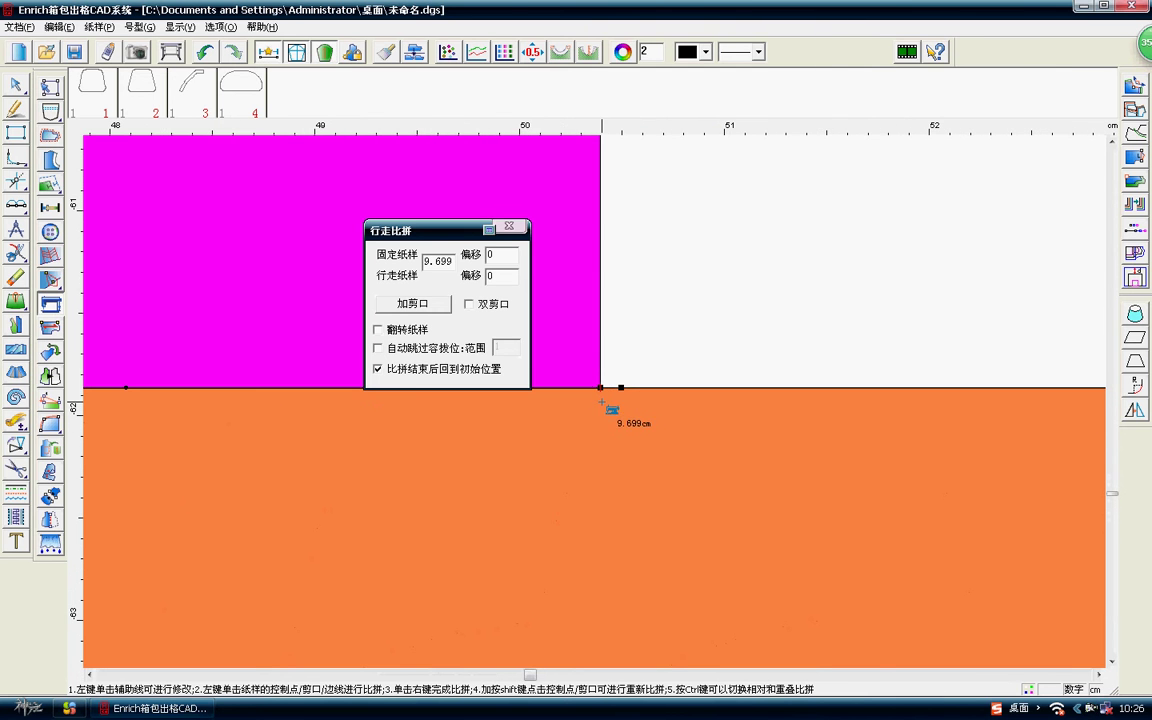
{"action": "left_click", "coordinate": [413, 305]}
{"action": "scroll", "coordinate": [612, 395], "scroll_direction": "down", "scroll_amount": 1}
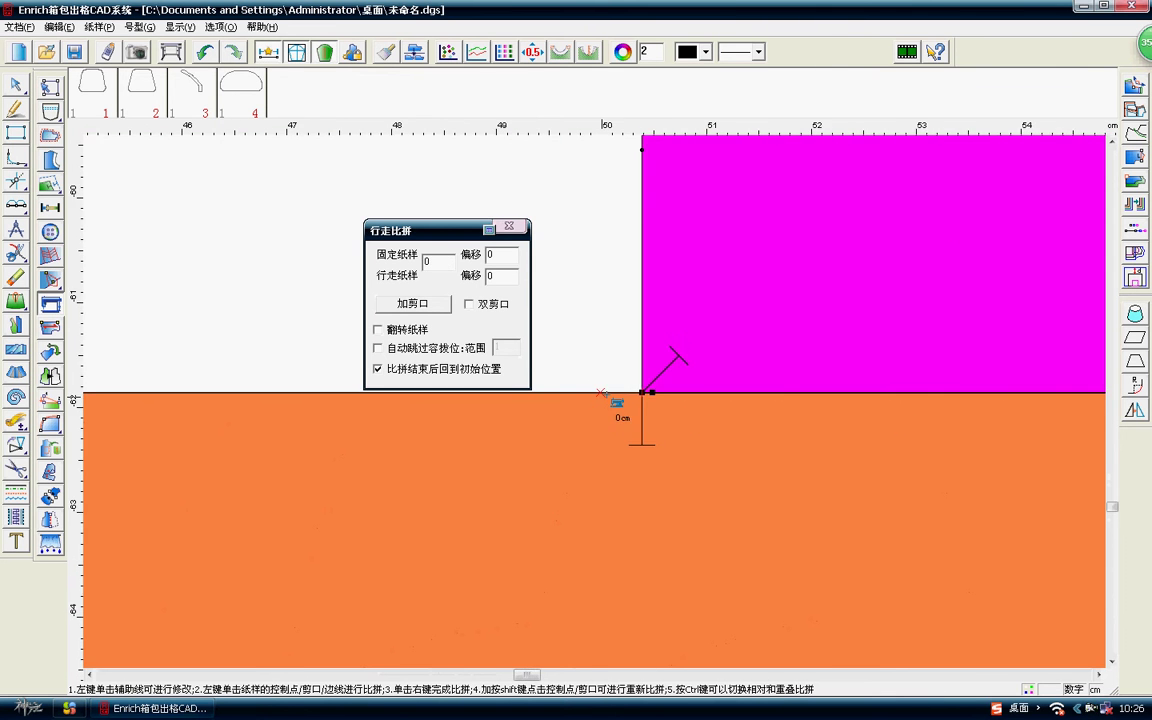
{"action": "scroll", "coordinate": [615, 397], "scroll_direction": "down", "scroll_amount": 2}
{"action": "scroll", "coordinate": [618, 398], "scroll_direction": "down", "scroll_amount": 1}
{"action": "scroll", "coordinate": [618, 397], "scroll_direction": "up", "scroll_amount": 1}
{"action": "scroll", "coordinate": [617, 390], "scroll_direction": "up", "scroll_amount": 1}
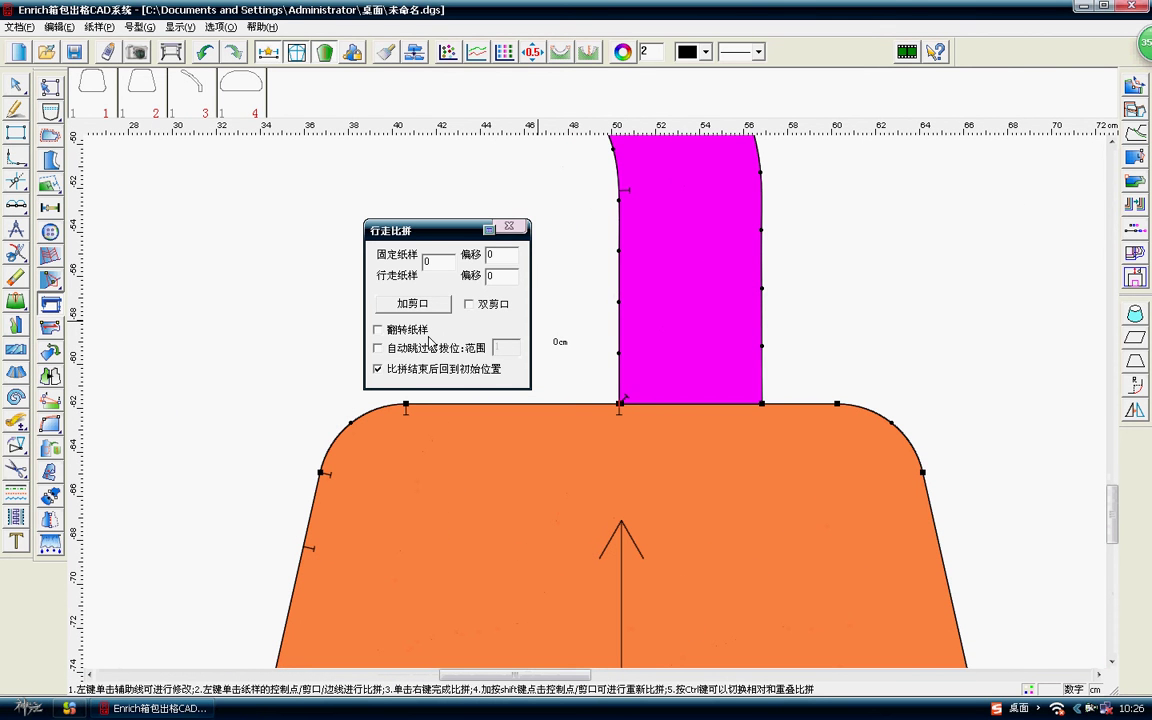
{"action": "right_click", "coordinate": [508, 236]}
{"action": "scroll", "coordinate": [609, 406], "scroll_direction": "down", "scroll_amount": 2}
Move the strap piece off the middle panel so it sits clear above it.
{"action": "scroll", "coordinate": [635, 386], "scroll_direction": "down", "scroll_amount": 1}
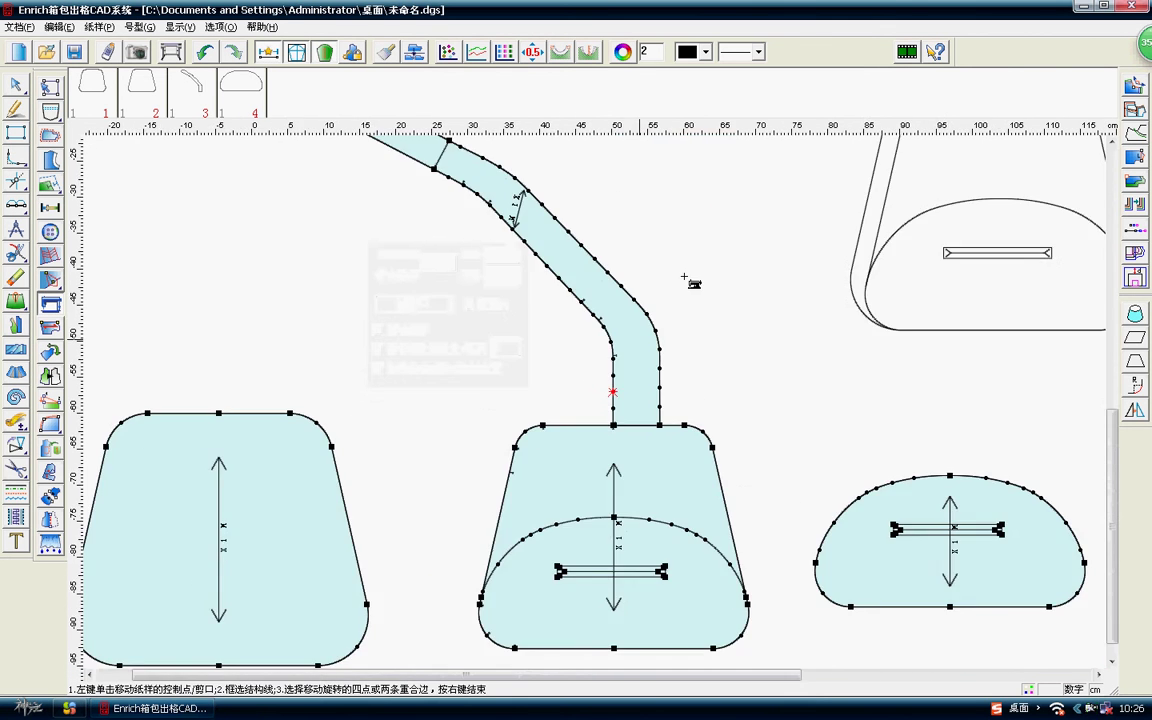
{"action": "right_click", "coordinate": [682, 270]}
{"action": "left_click", "coordinate": [726, 306]}
{"action": "scroll", "coordinate": [674, 399], "scroll_direction": "down", "scroll_amount": 1}
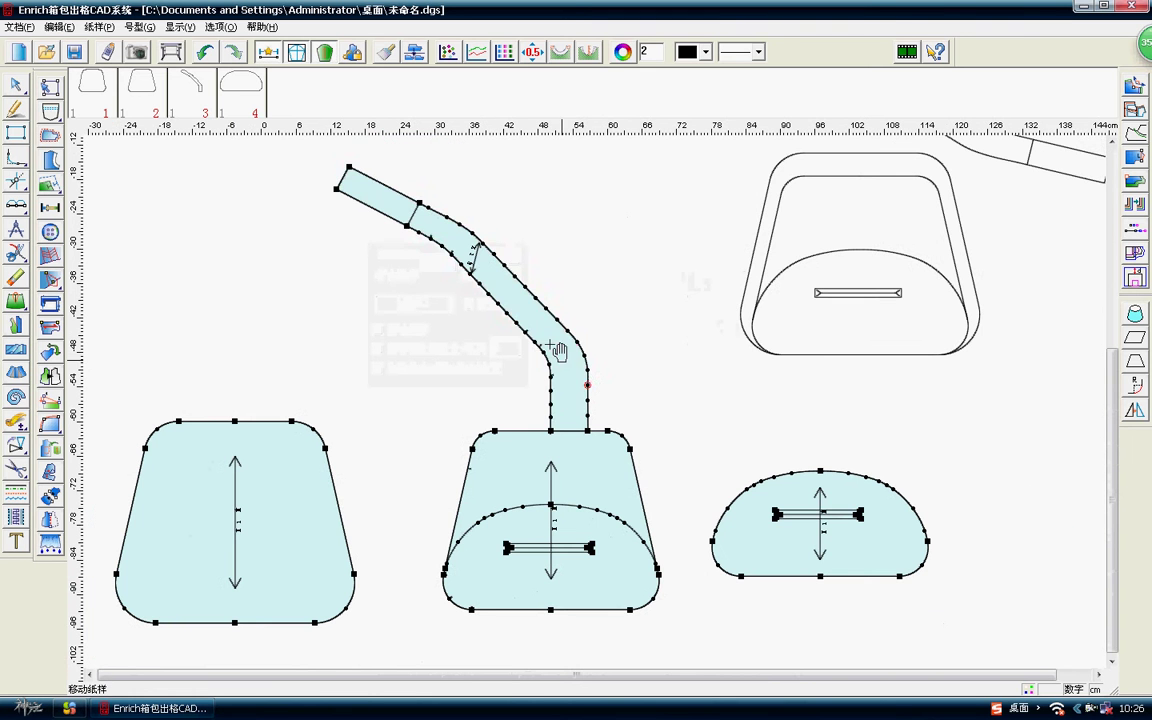
{"action": "left_click_drag", "start_coordinate": [515, 342], "coordinate": [383, 330]}
Zoom in and switch to the line-drawing (pencil) tool.
{"action": "scroll", "coordinate": [597, 481], "scroll_direction": "up", "scroll_amount": 2}
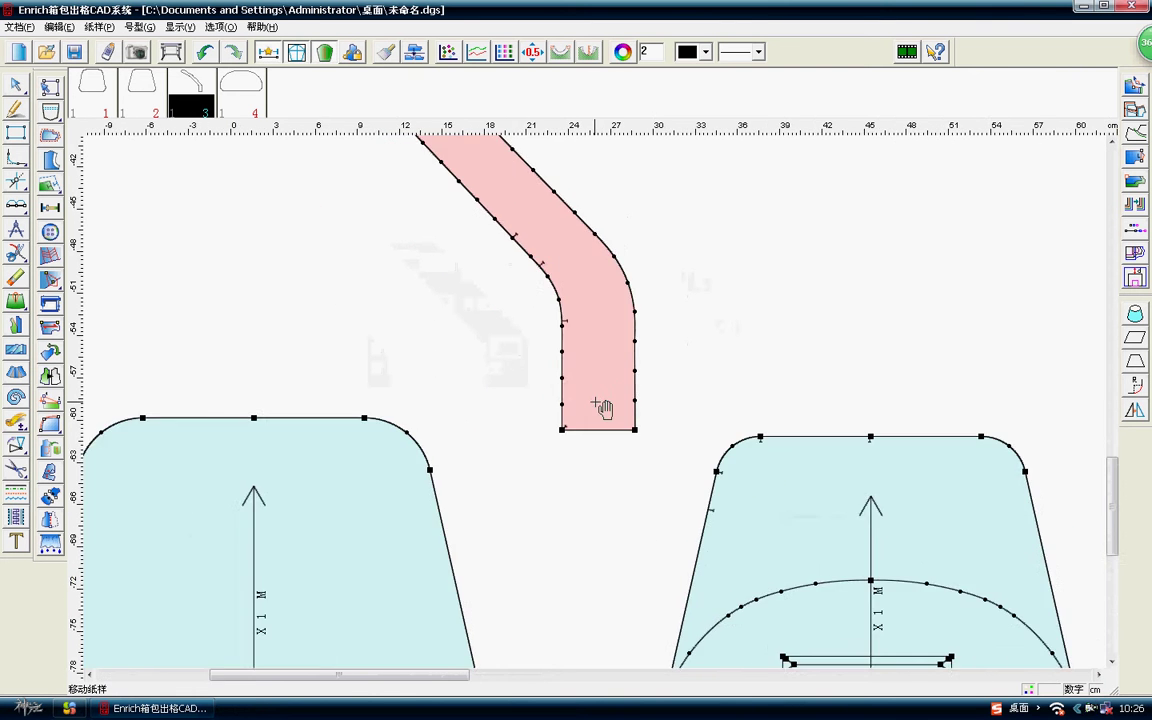
{"action": "scroll", "coordinate": [604, 476], "scroll_direction": "up", "scroll_amount": 1}
{"action": "scroll", "coordinate": [604, 476], "scroll_direction": "up", "scroll_amount": 1}
{"action": "right_click", "coordinate": [249, 400]}
{"action": "left_click", "coordinate": [342, 436]}
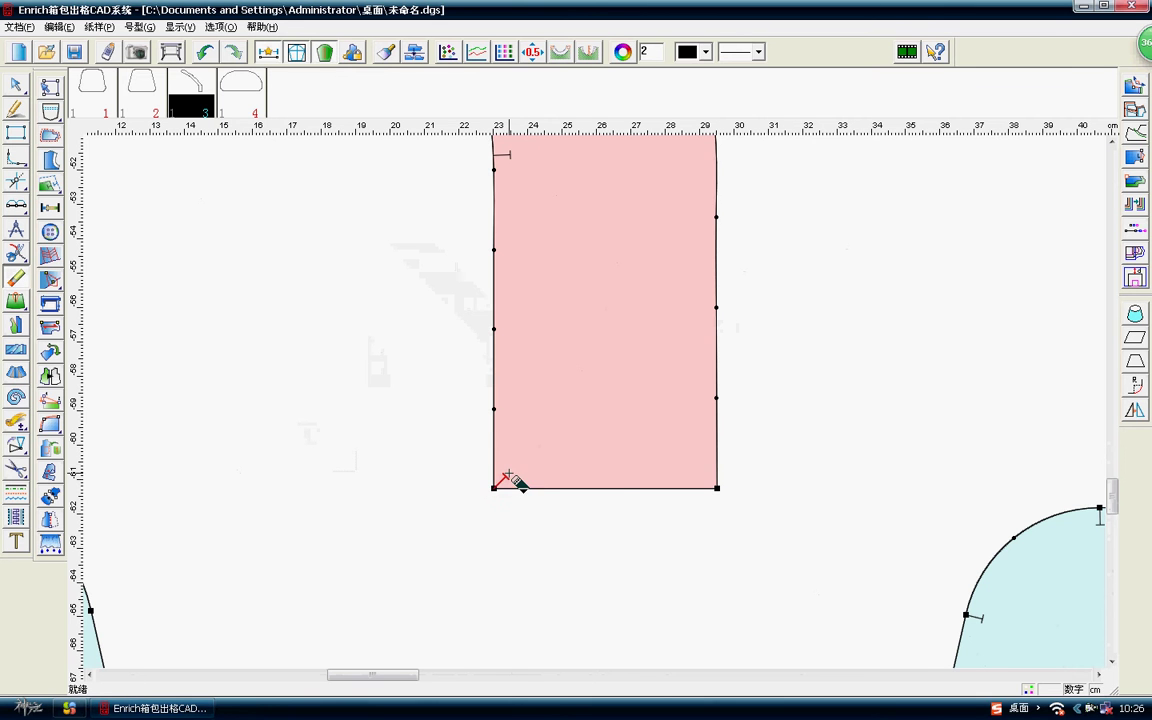
{"action": "scroll", "coordinate": [612, 489], "scroll_direction": "down", "scroll_amount": 2}
{"action": "scroll", "coordinate": [627, 393], "scroll_direction": "down", "scroll_amount": 1}
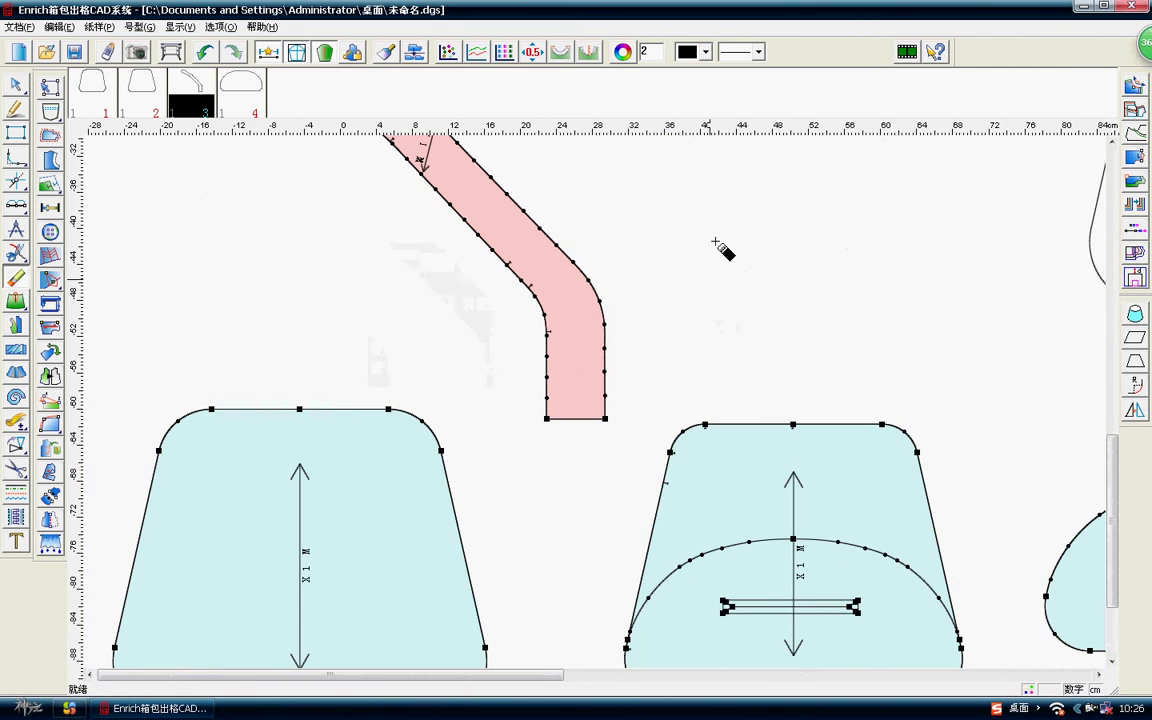
{"action": "right_click", "coordinate": [712, 249]}
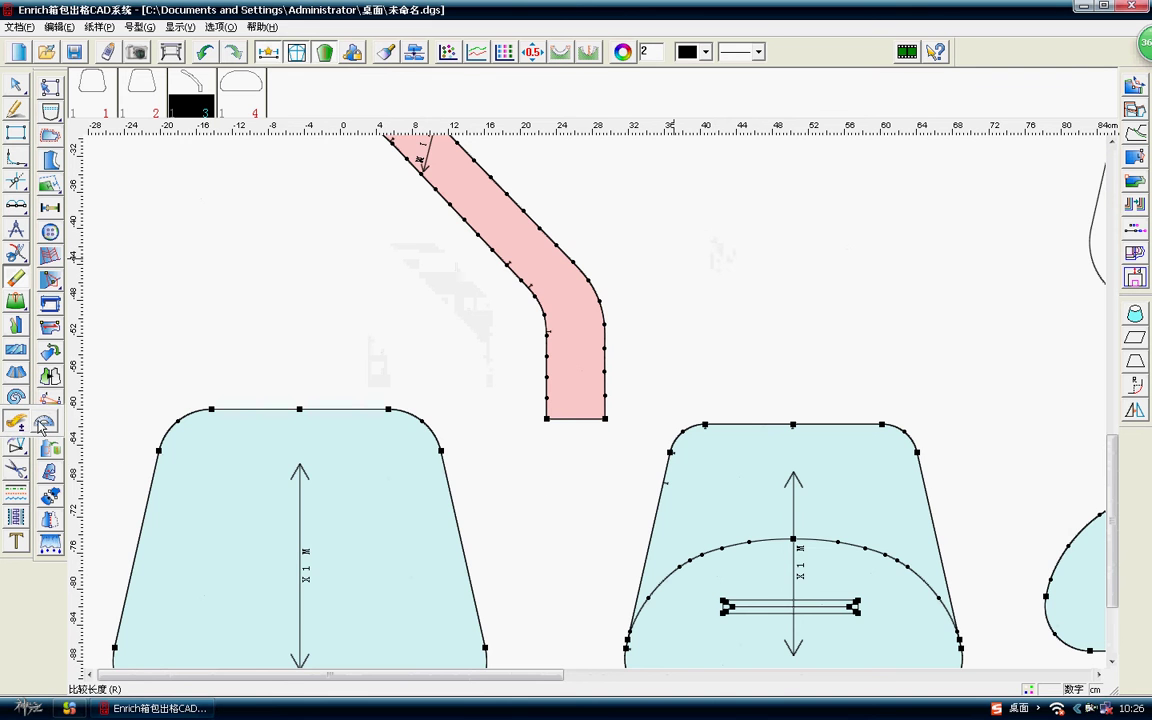
{"action": "scroll", "coordinate": [560, 455], "scroll_direction": "down", "scroll_amount": 2}
{"action": "scroll", "coordinate": [590, 397], "scroll_direction": "up", "scroll_amount": 1}
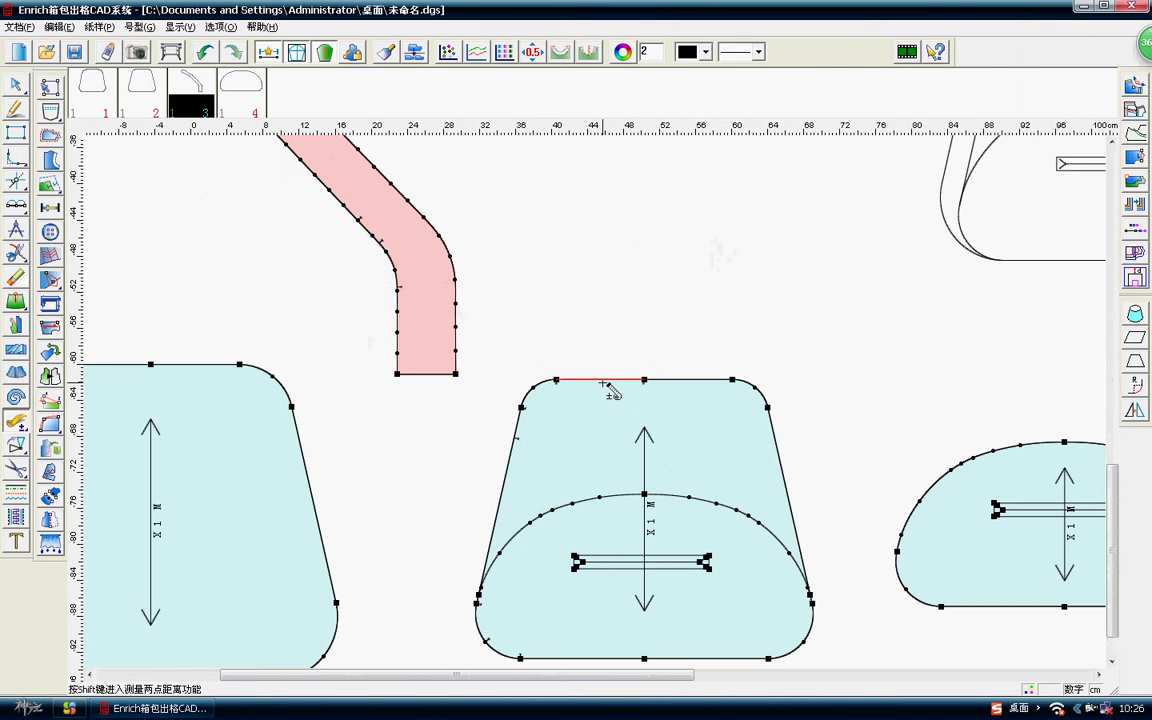
{"action": "left_click", "coordinate": [604, 381]}
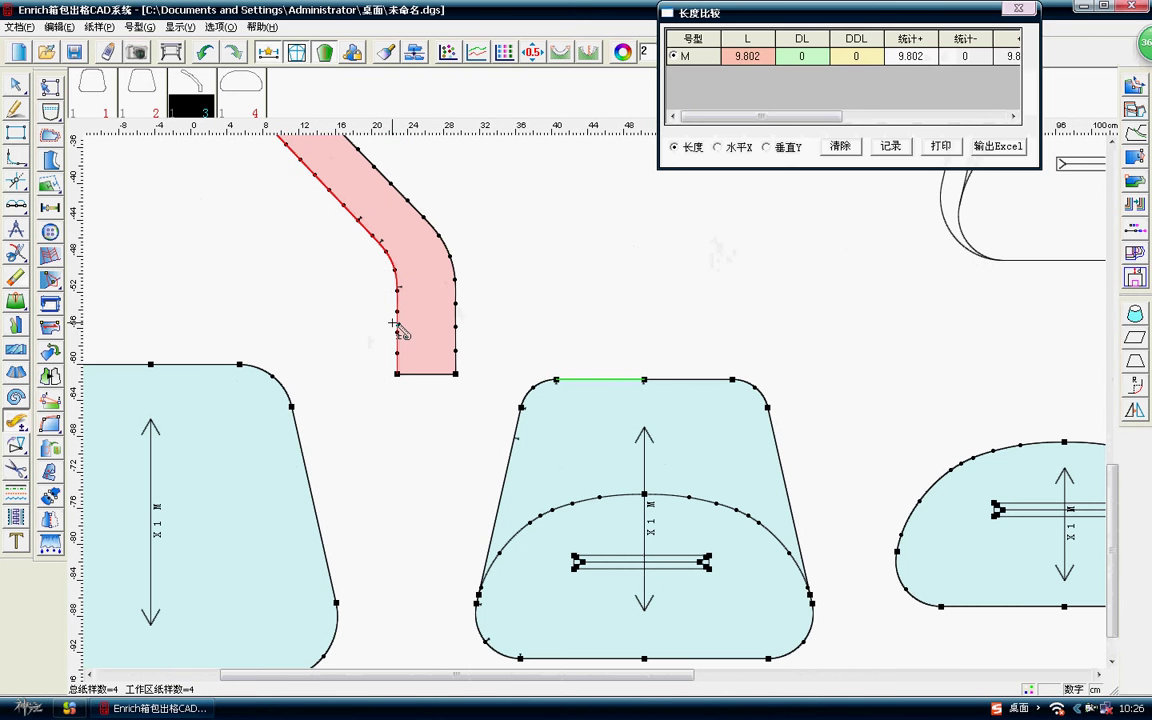
{"action": "left_click", "coordinate": [838, 152]}
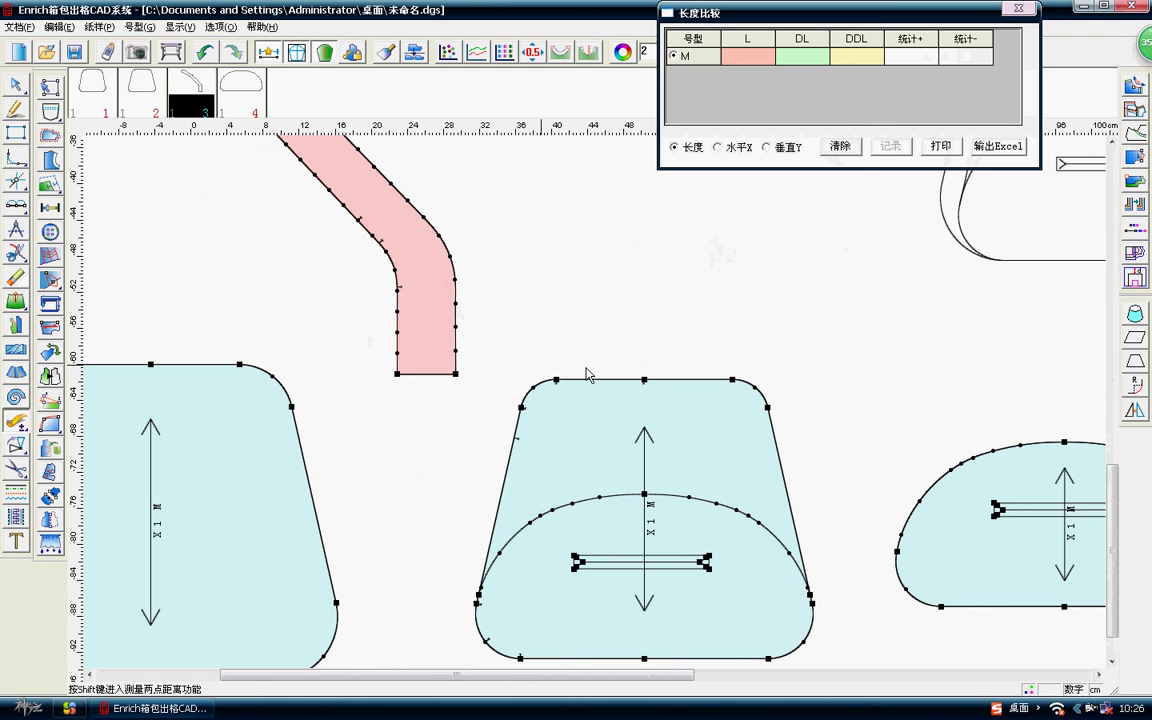
{"action": "left_click", "coordinate": [524, 402]}
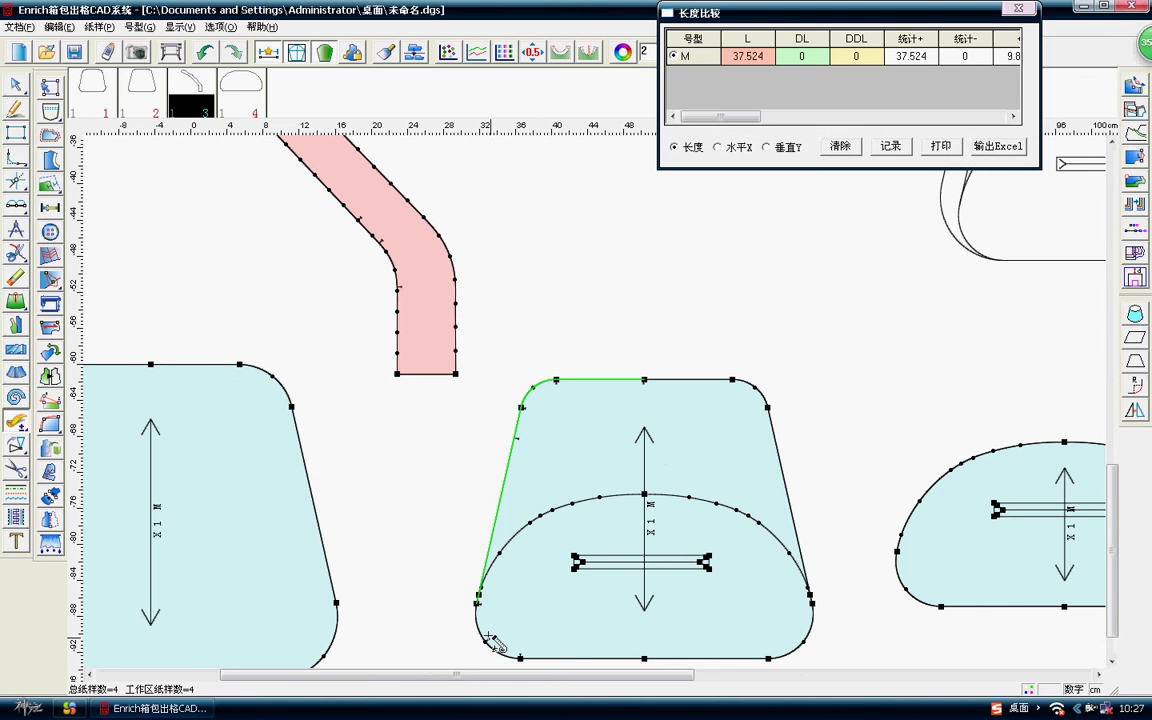
{"action": "left_click", "coordinate": [484, 634]}
{"action": "left_click", "coordinate": [568, 656]}
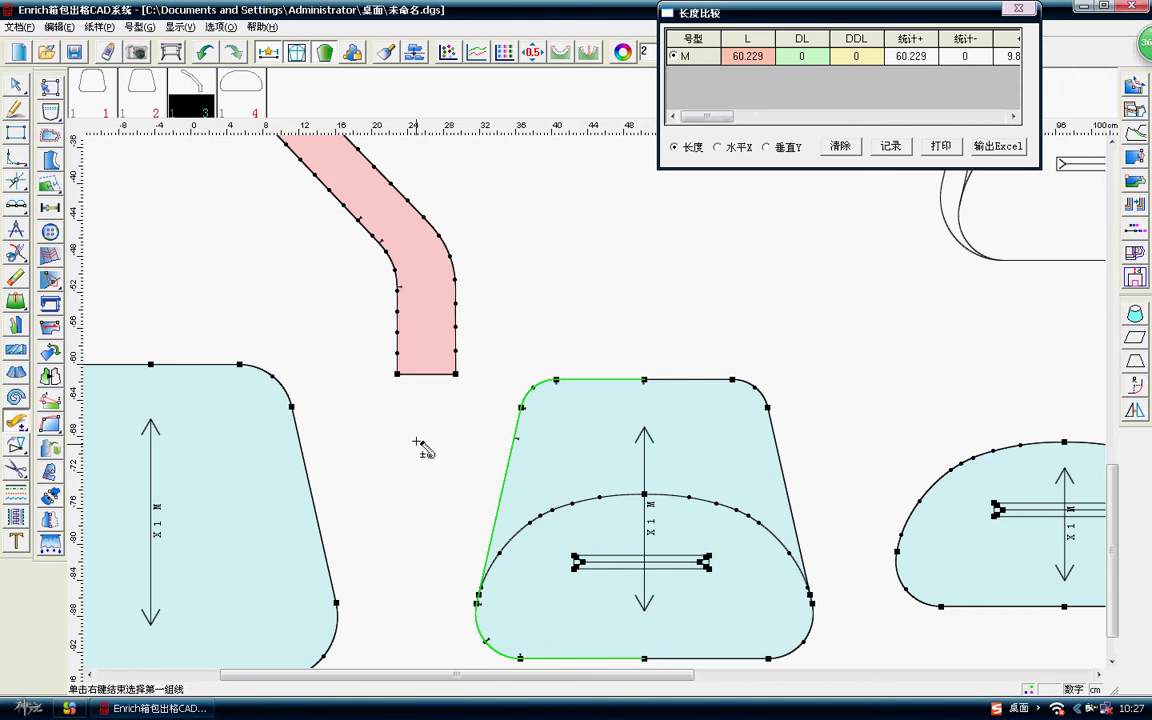
{"action": "scroll", "coordinate": [452, 494], "scroll_direction": "up", "scroll_amount": 3}
{"action": "scroll", "coordinate": [562, 398], "scroll_direction": "up", "scroll_amount": 1}
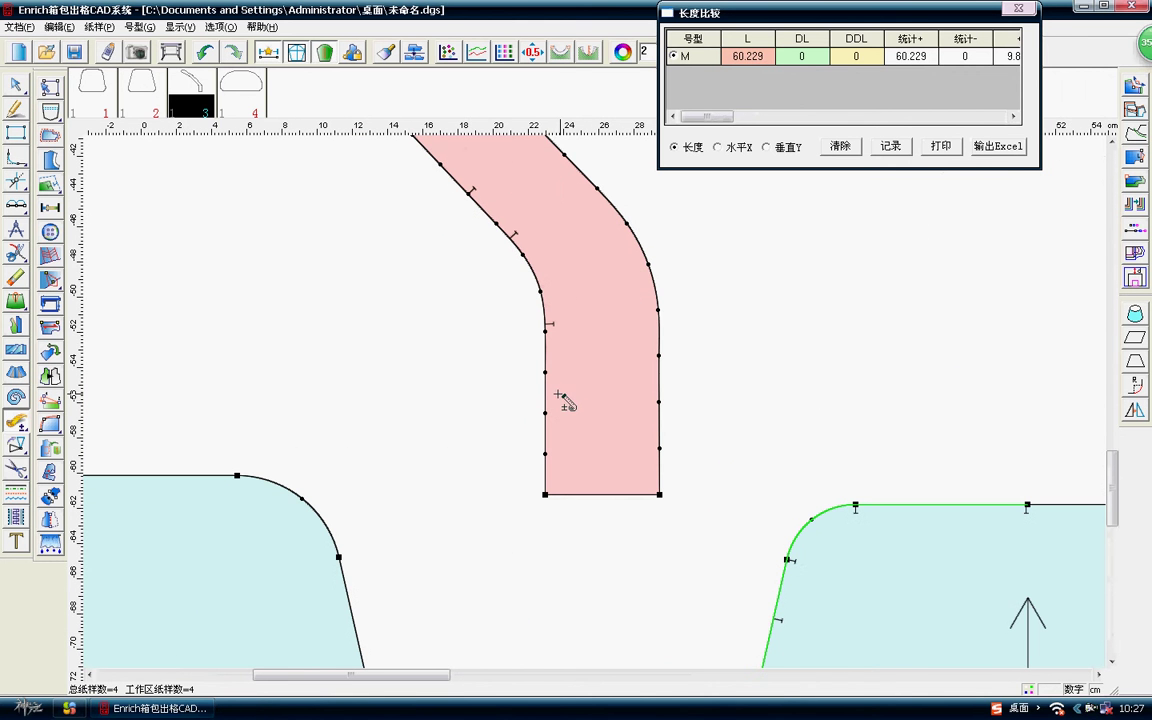
{"action": "left_click", "coordinate": [548, 398]}
{"action": "scroll", "coordinate": [580, 380], "scroll_direction": "down", "scroll_amount": 2}
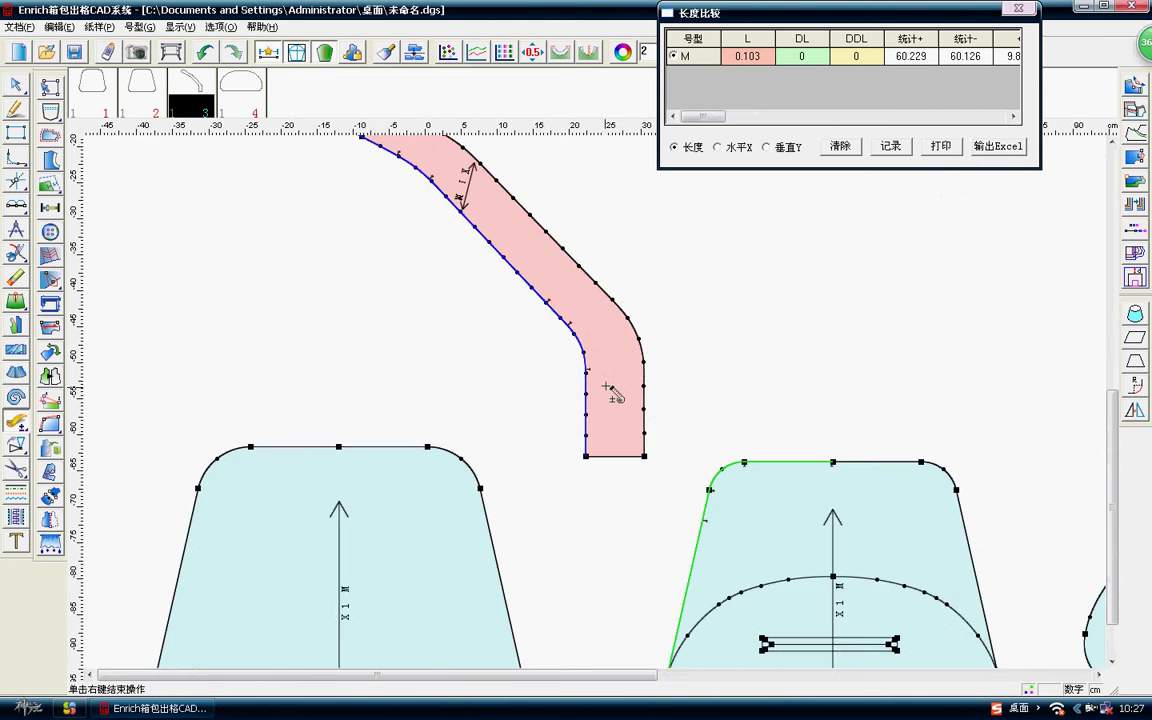
{"action": "scroll", "coordinate": [612, 364], "scroll_direction": "down", "scroll_amount": 1}
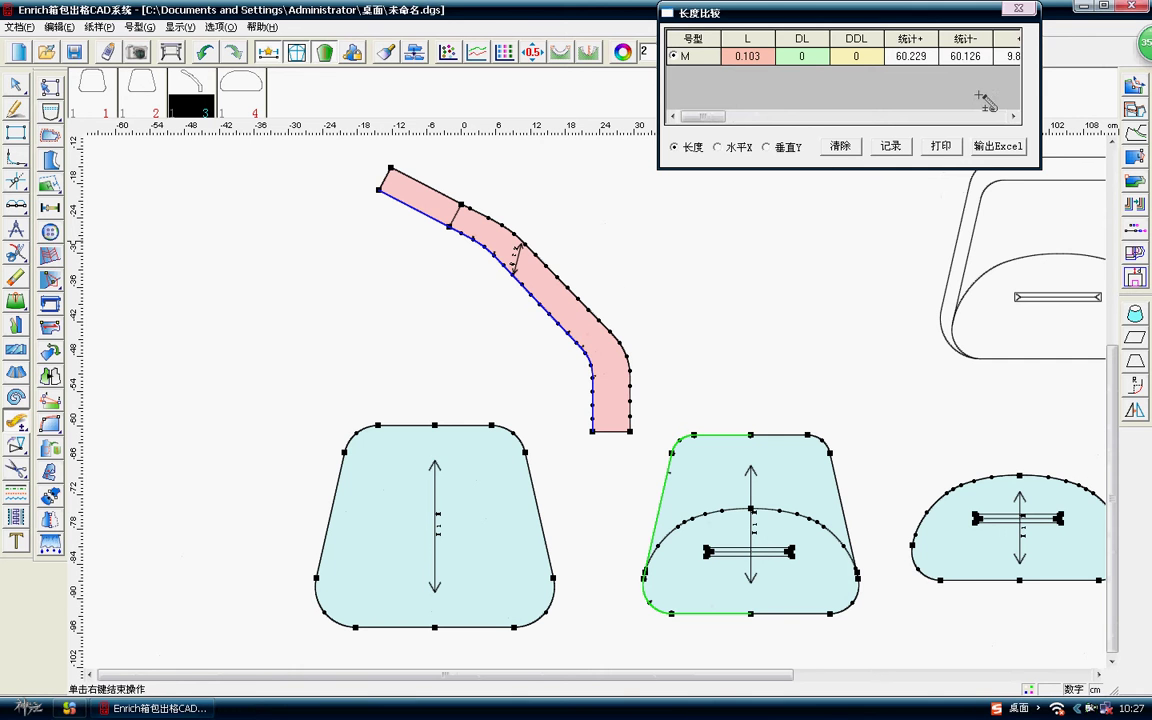
{"action": "right_click", "coordinate": [614, 292]}
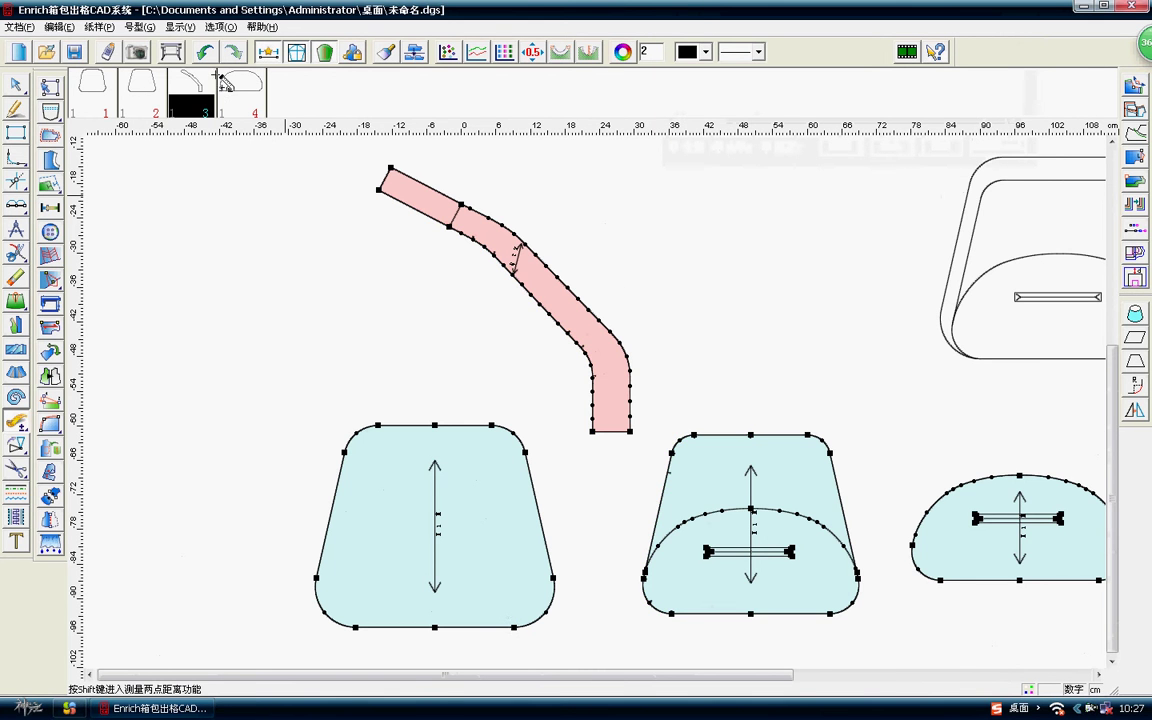
Undo the last seven strap edits, including its move and shape change.
{"action": "left_click", "coordinate": [207, 55]}
{"action": "left_click", "coordinate": [207, 57]}
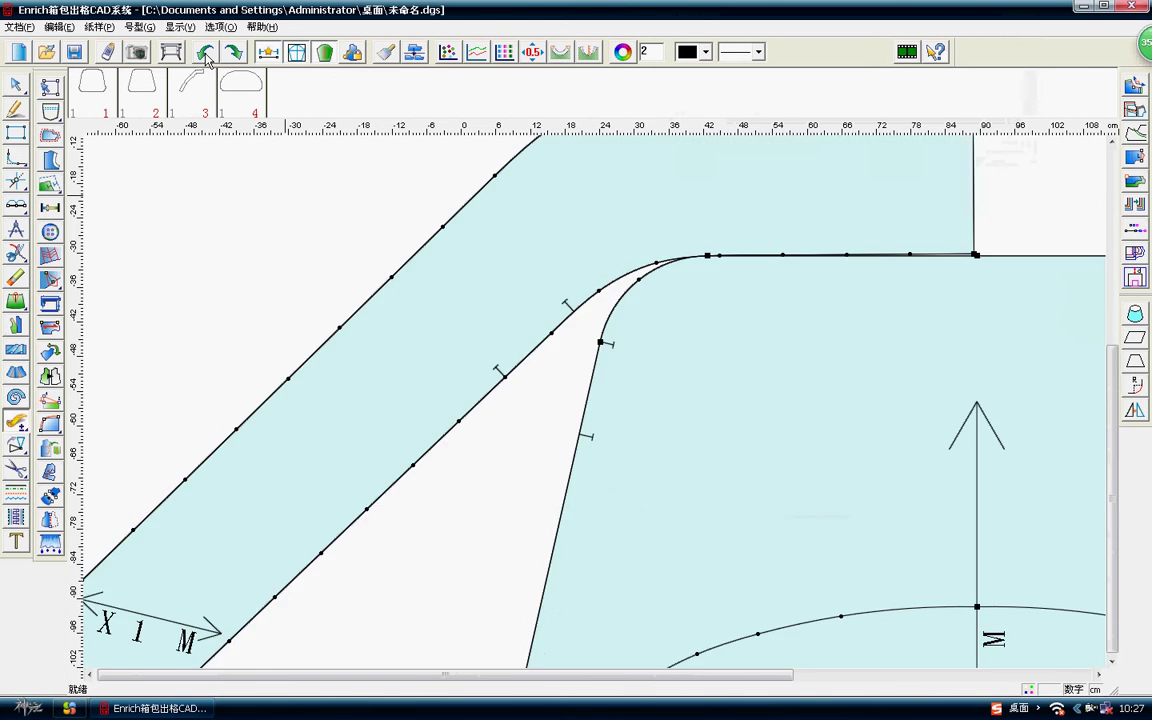
{"action": "left_click", "coordinate": [207, 57]}
{"action": "left_click", "coordinate": [207, 57]}
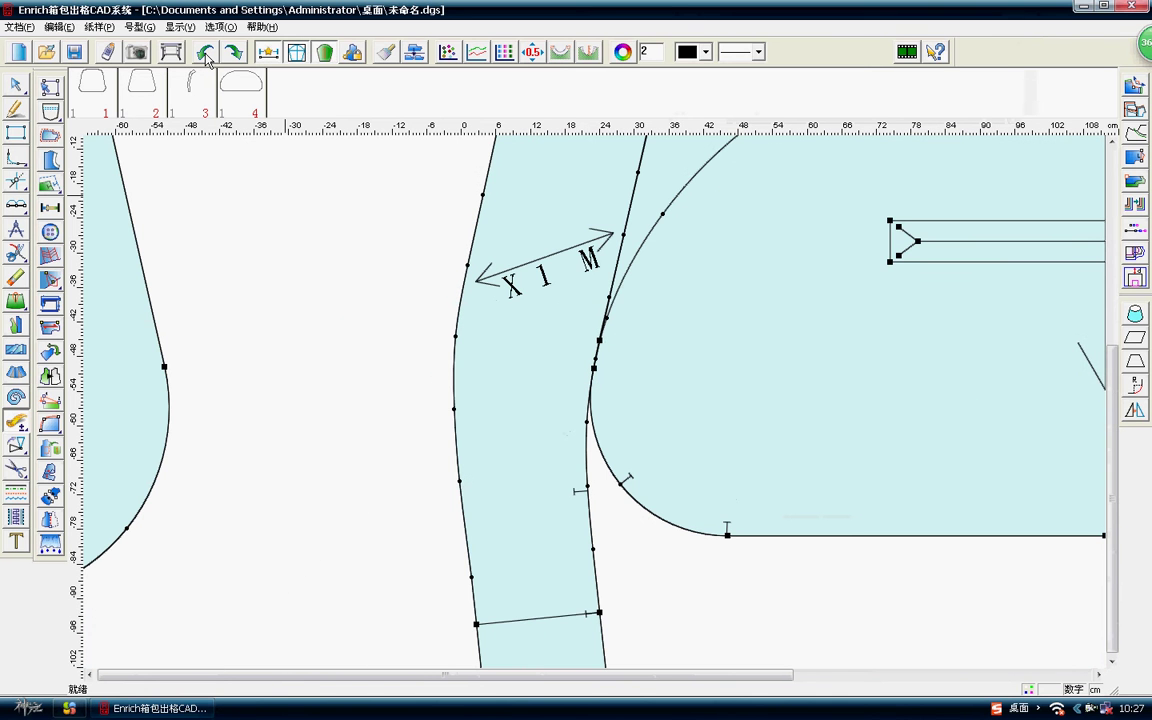
{"action": "left_click", "coordinate": [207, 57]}
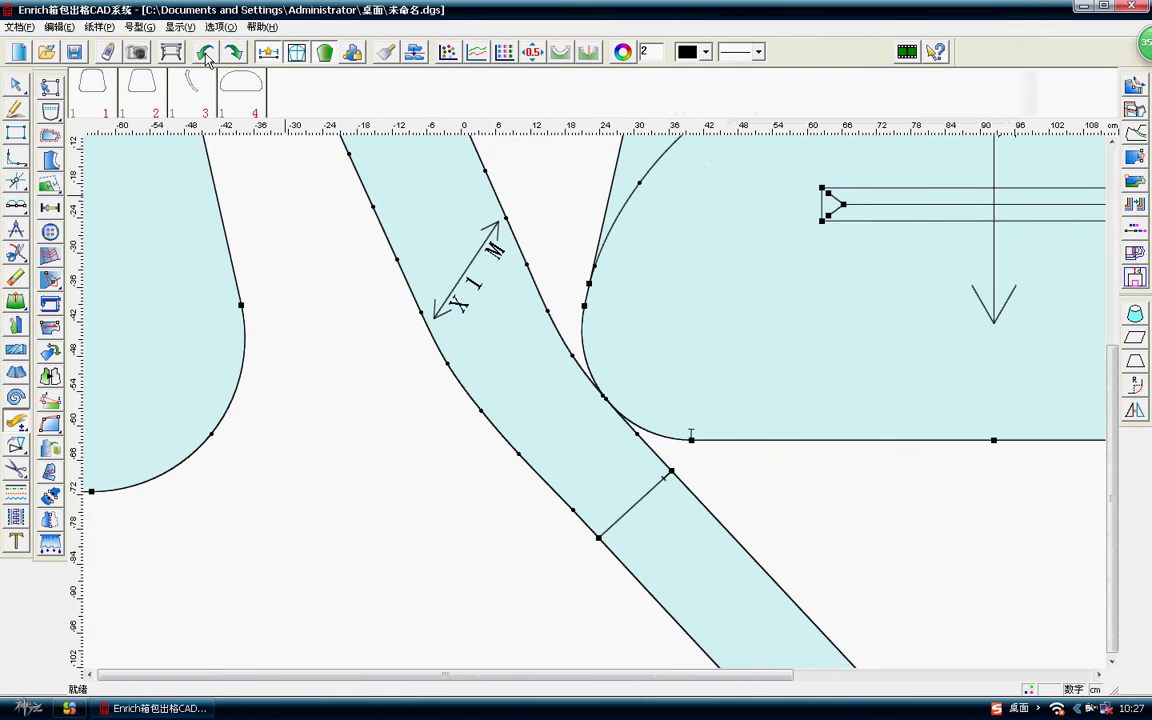
{"action": "left_click", "coordinate": [207, 57]}
{"action": "left_click", "coordinate": [207, 57]}
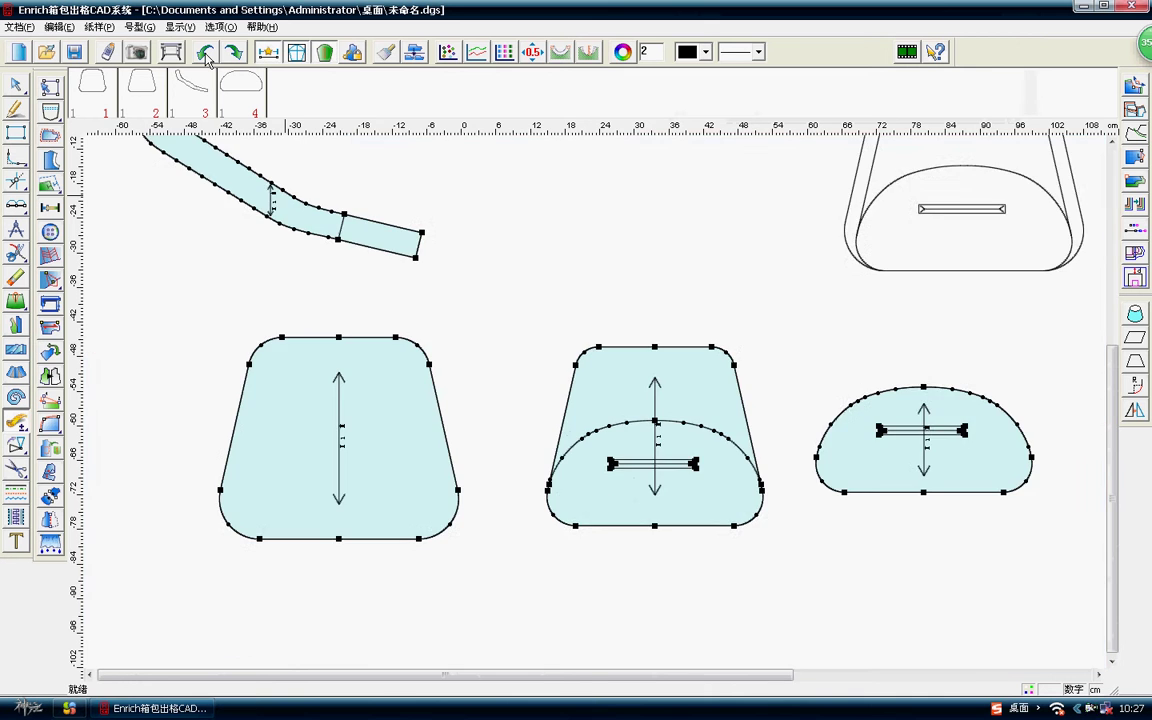
{"action": "scroll", "coordinate": [663, 365], "scroll_direction": "down", "scroll_amount": 1}
{"action": "scroll", "coordinate": [599, 334], "scroll_direction": "up", "scroll_amount": 1}
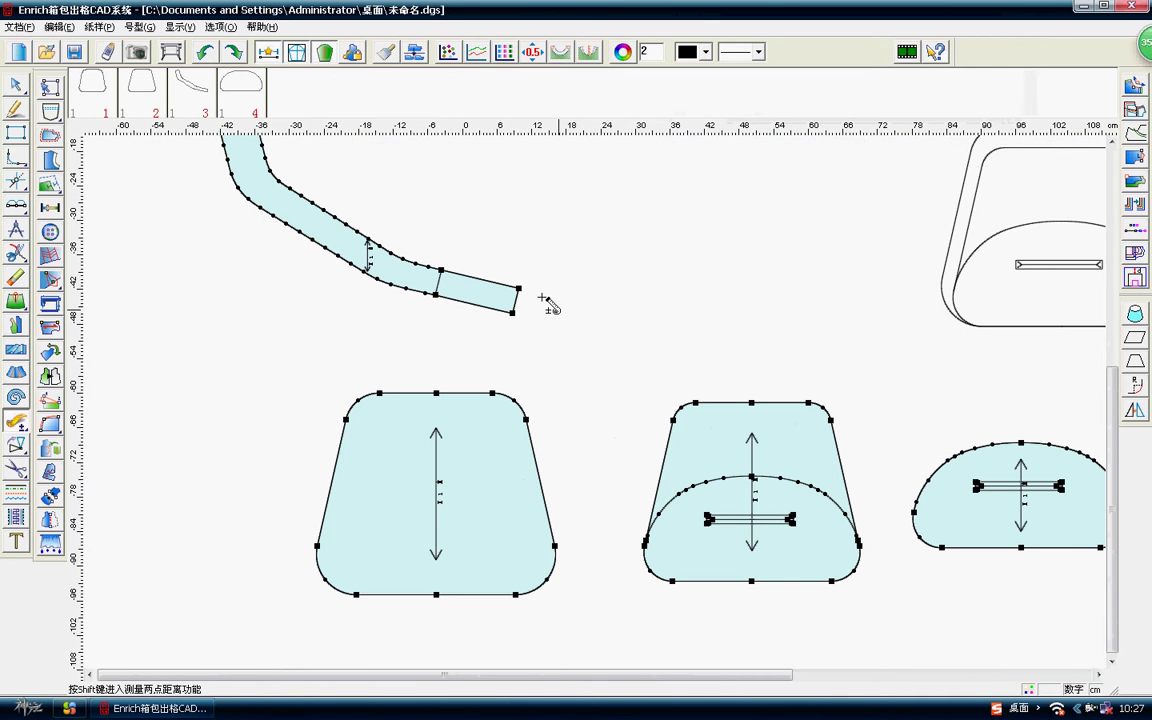
Compare the strip's upper edge with the middle piece's left side and bottom-left curve.
{"action": "scroll", "coordinate": [591, 373], "scroll_direction": "down", "scroll_amount": 2}
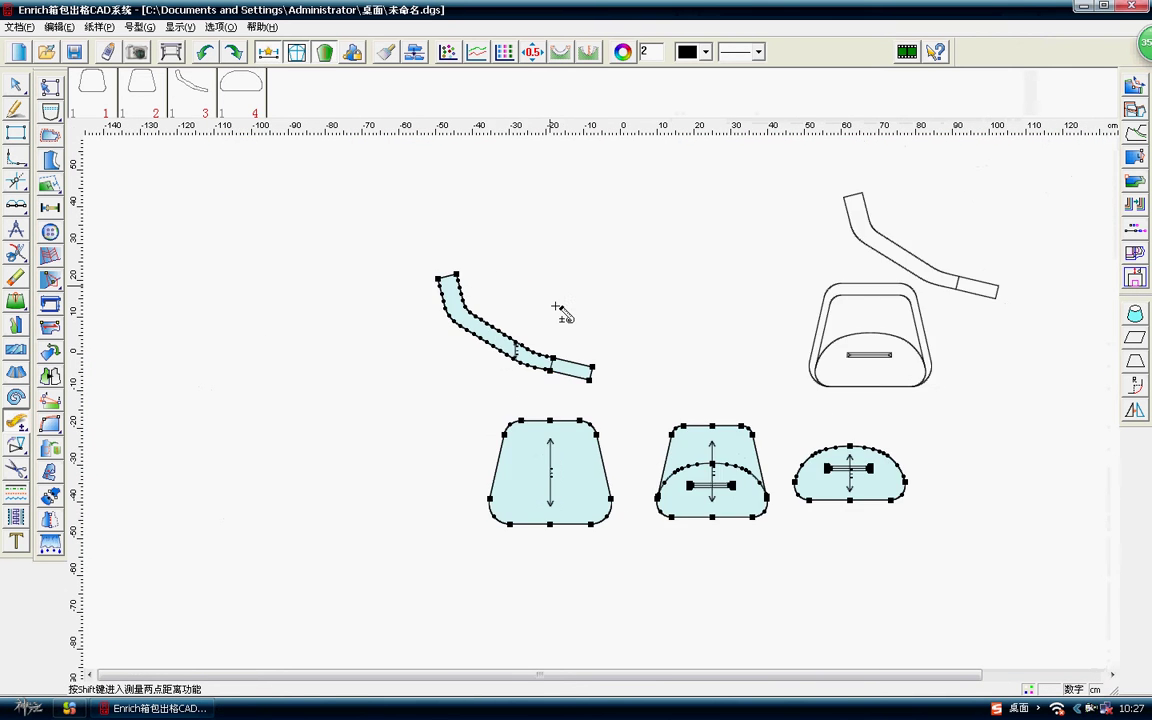
{"action": "scroll", "coordinate": [558, 309], "scroll_direction": "up", "scroll_amount": 1}
{"action": "left_click", "coordinate": [638, 530]}
{"action": "right_click", "coordinate": [638, 530]}
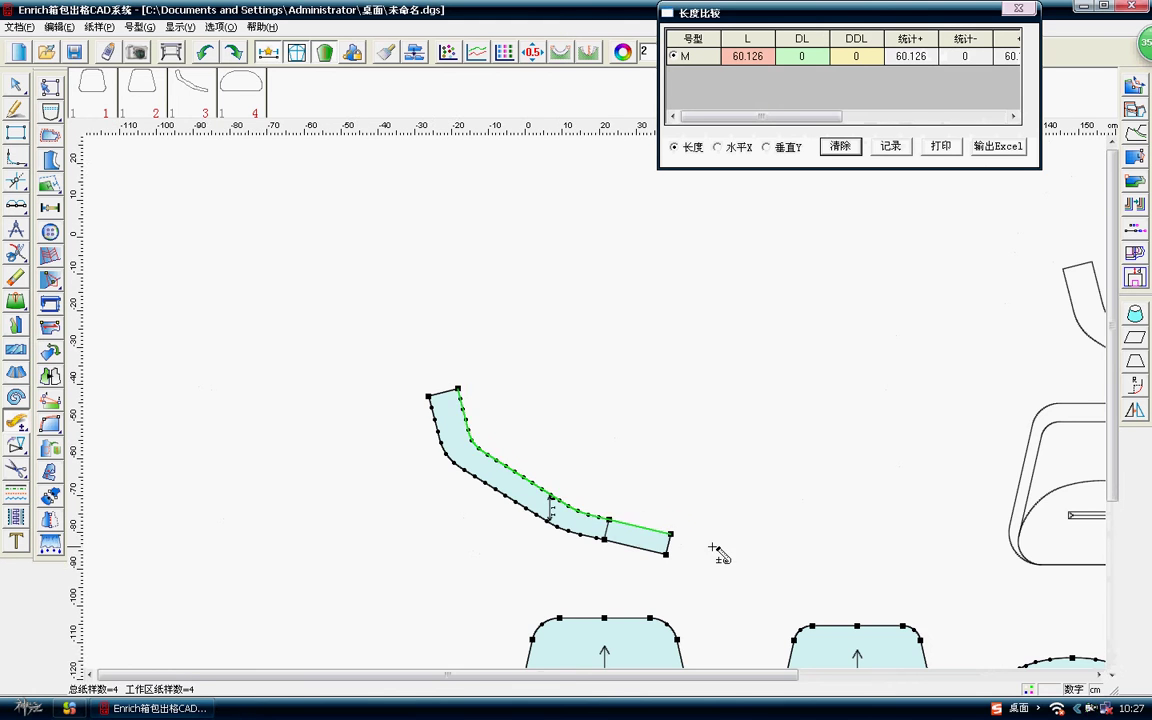
{"action": "scroll", "coordinate": [625, 430], "scroll_direction": "down", "scroll_amount": 1}
{"action": "scroll", "coordinate": [625, 430], "scroll_direction": "up", "scroll_amount": 1}
{"action": "left_click_drag", "start_coordinate": [655, 437], "coordinate": [694, 488]}
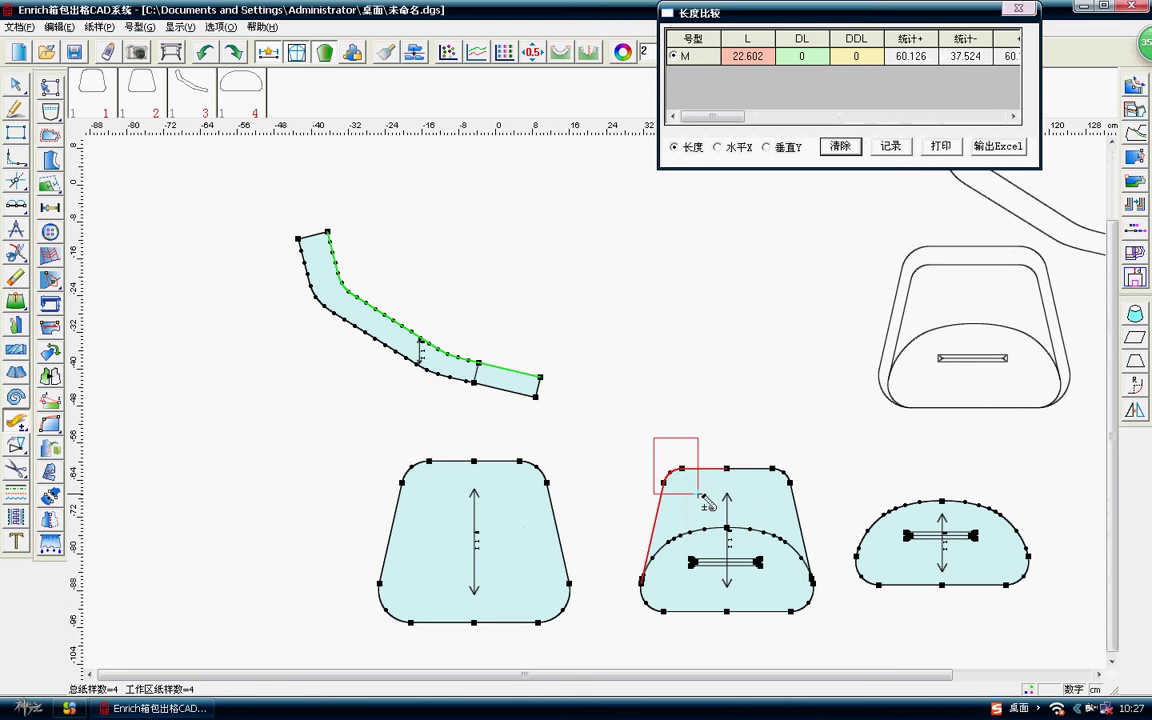
{"action": "left_click_drag", "start_coordinate": [636, 586], "coordinate": [689, 620]}
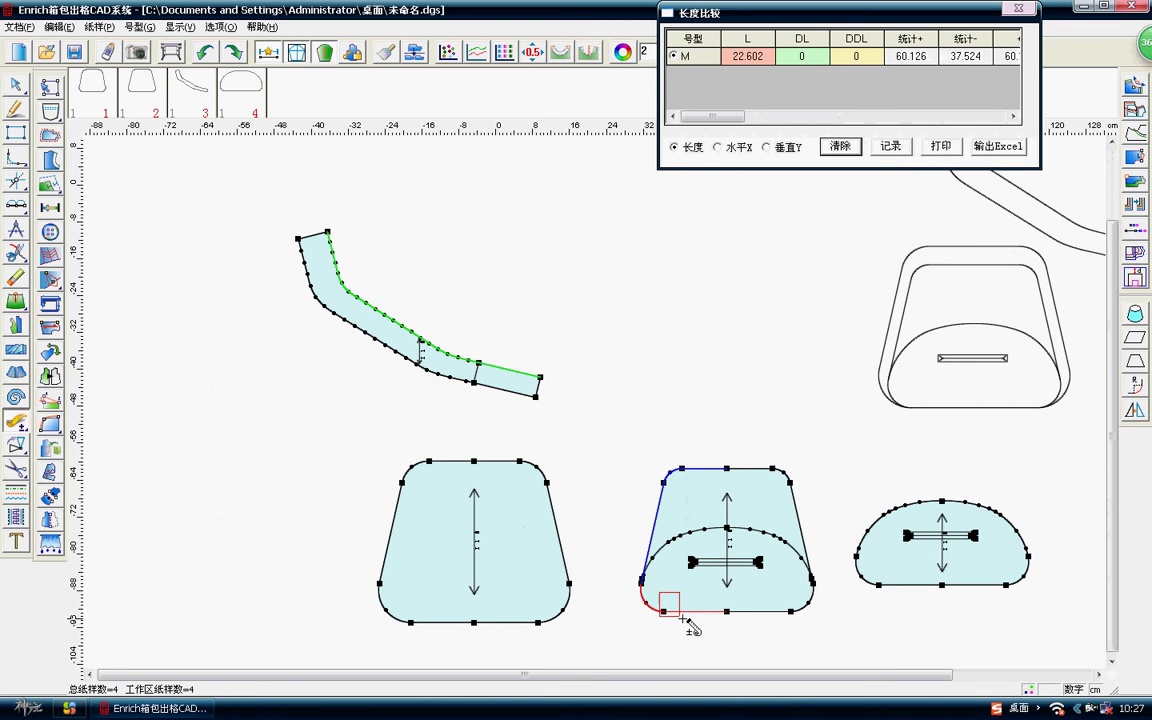
{"action": "left_click", "coordinate": [838, 146]}
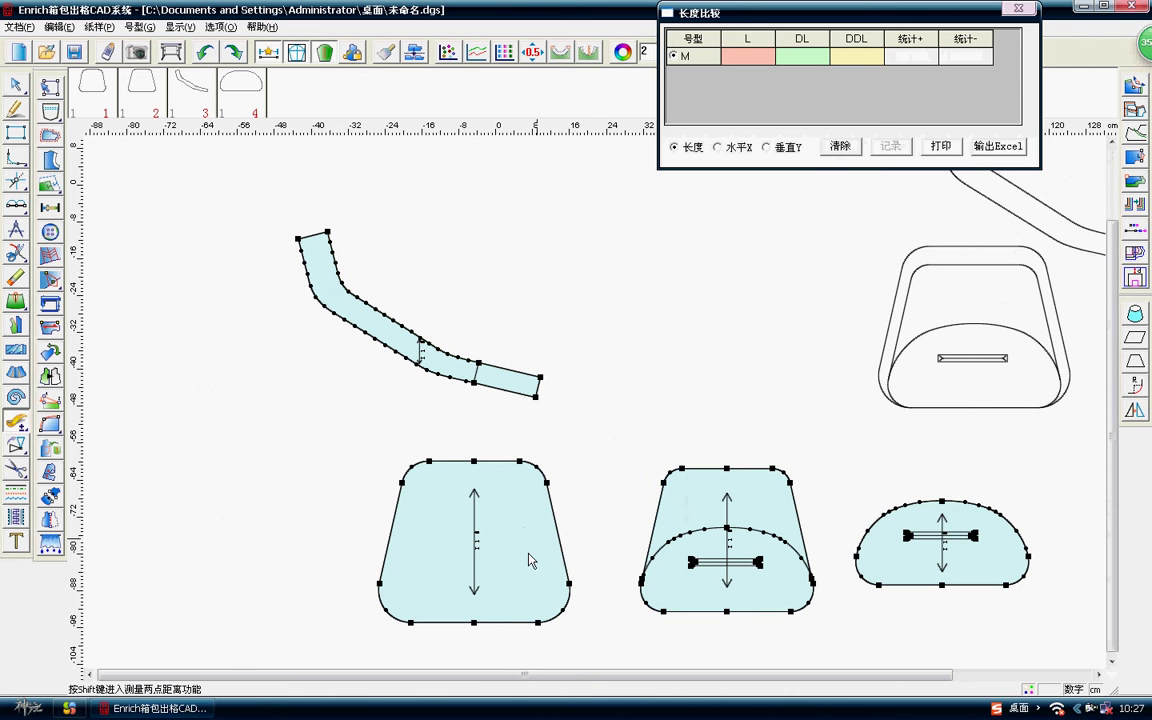
Compare the left piece's top edge and right side against the strip's lower edge.
{"action": "left_click", "coordinate": [523, 499]}
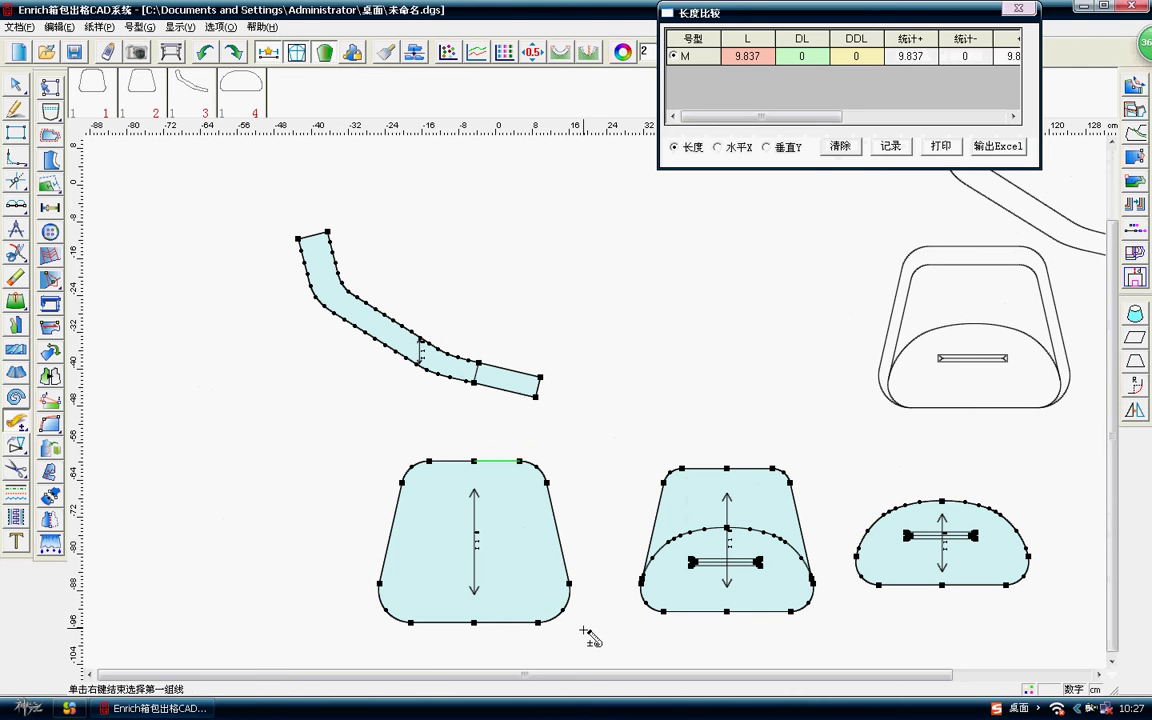
{"action": "left_click_drag", "start_coordinate": [585, 597], "coordinate": [591, 643]}
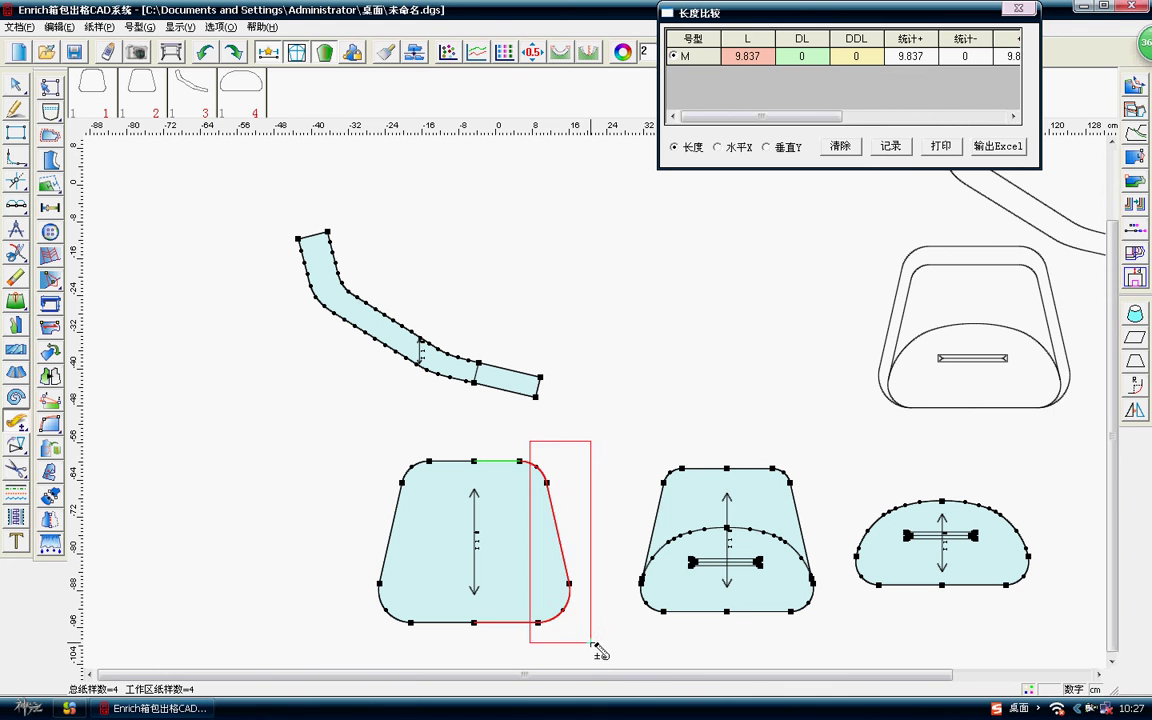
{"action": "left_click", "coordinate": [508, 398]}
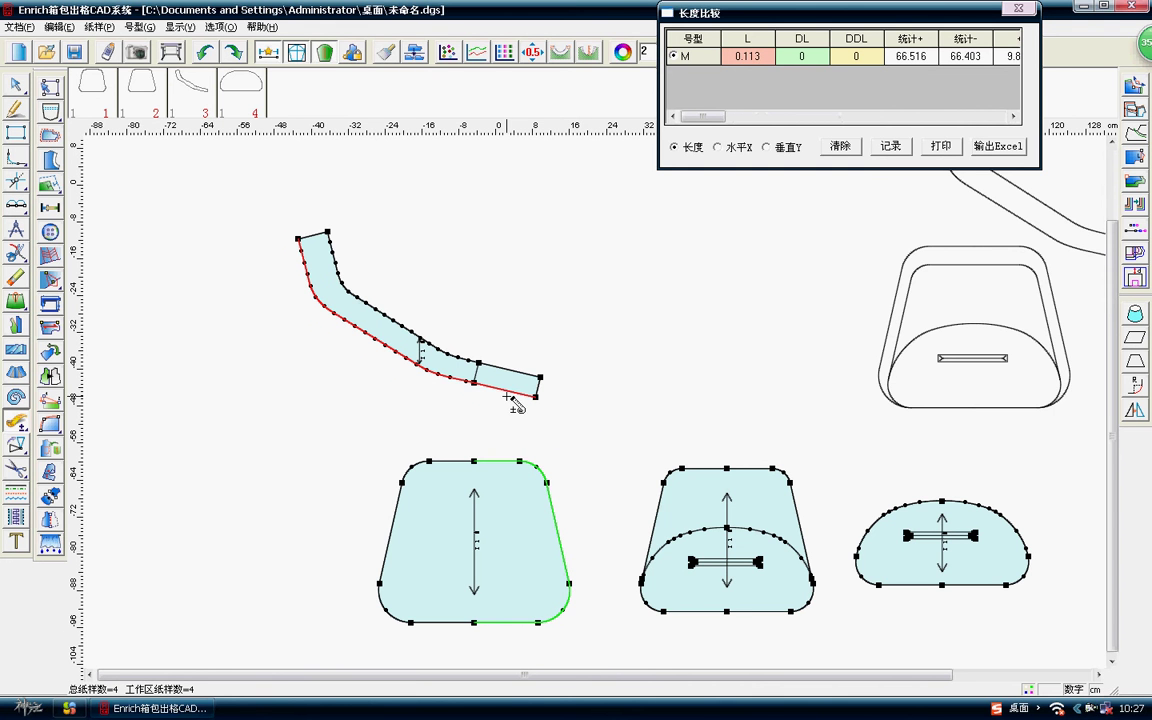
{"action": "left_click", "coordinate": [1018, 10]}
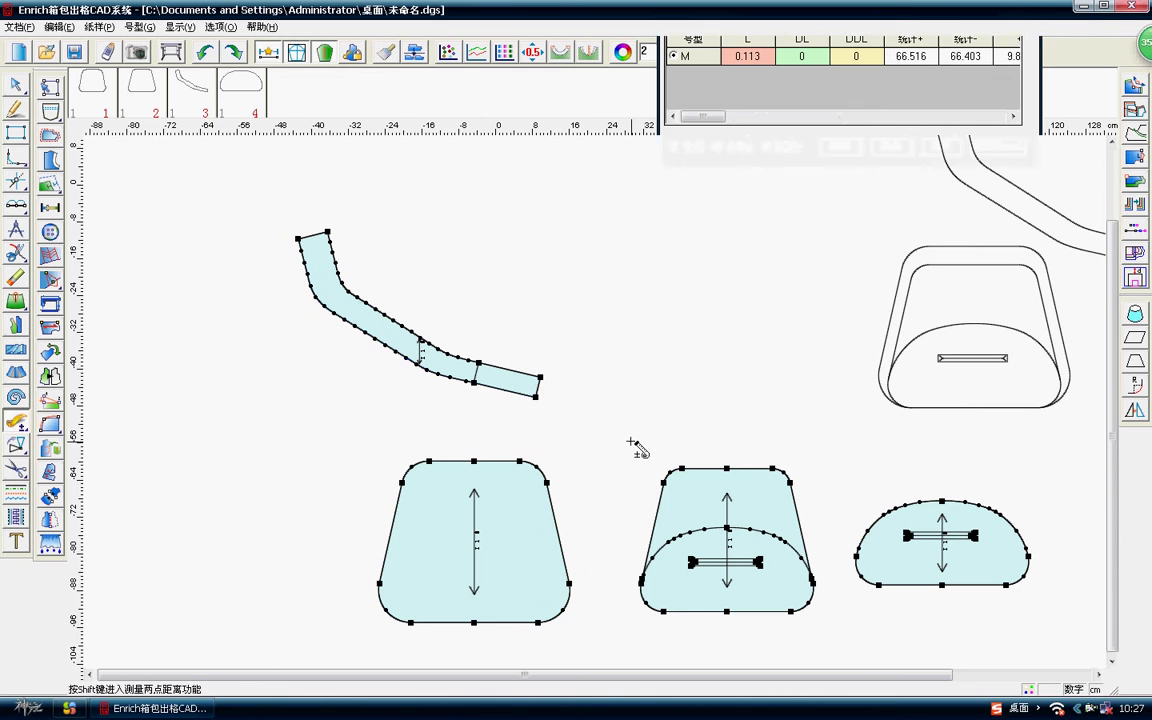
Measure the middle piece's upper-left side and curve against the strip's upper edge, finding 0.103 difference.
{"action": "left_click_drag", "start_coordinate": [632, 443], "coordinate": [694, 508]}
{"action": "left_click", "coordinate": [670, 595]}
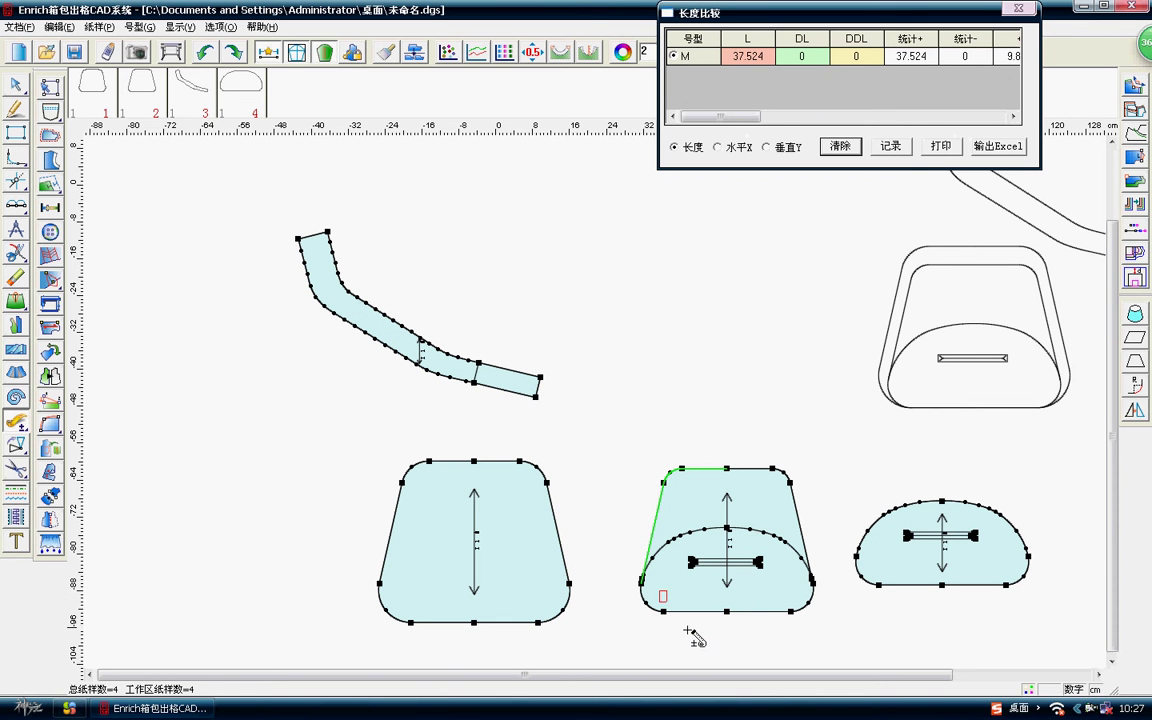
{"action": "left_click", "coordinate": [507, 371]}
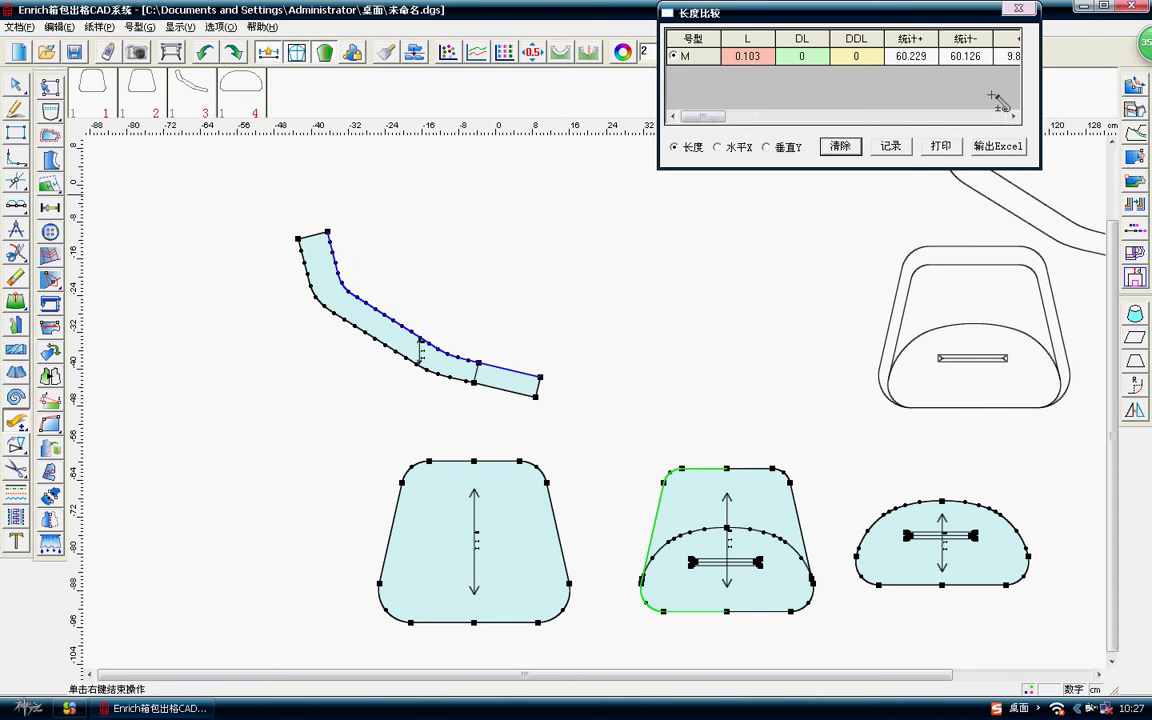
{"action": "left_click", "coordinate": [1019, 11]}
Add 平行移动 to the quick tool palette via 选项 > 系统设置 > 工具栏配置.
{"action": "scroll", "coordinate": [620, 345], "scroll_direction": "up", "scroll_amount": 3}
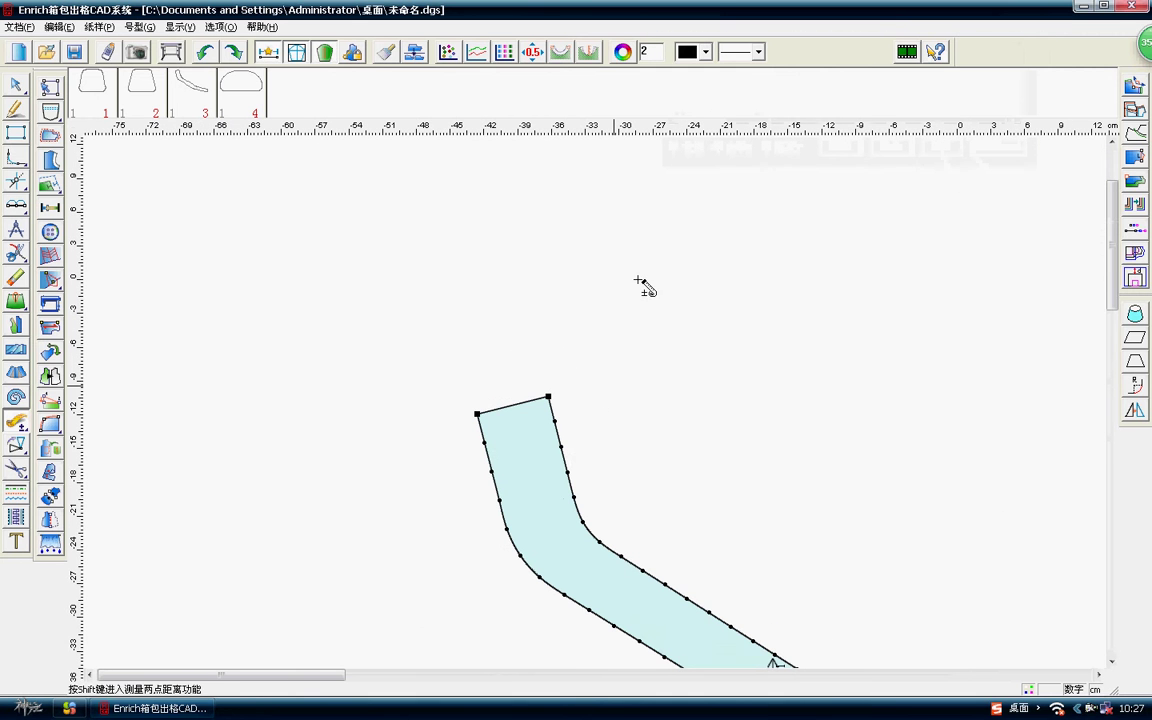
{"action": "right_click", "coordinate": [615, 267]}
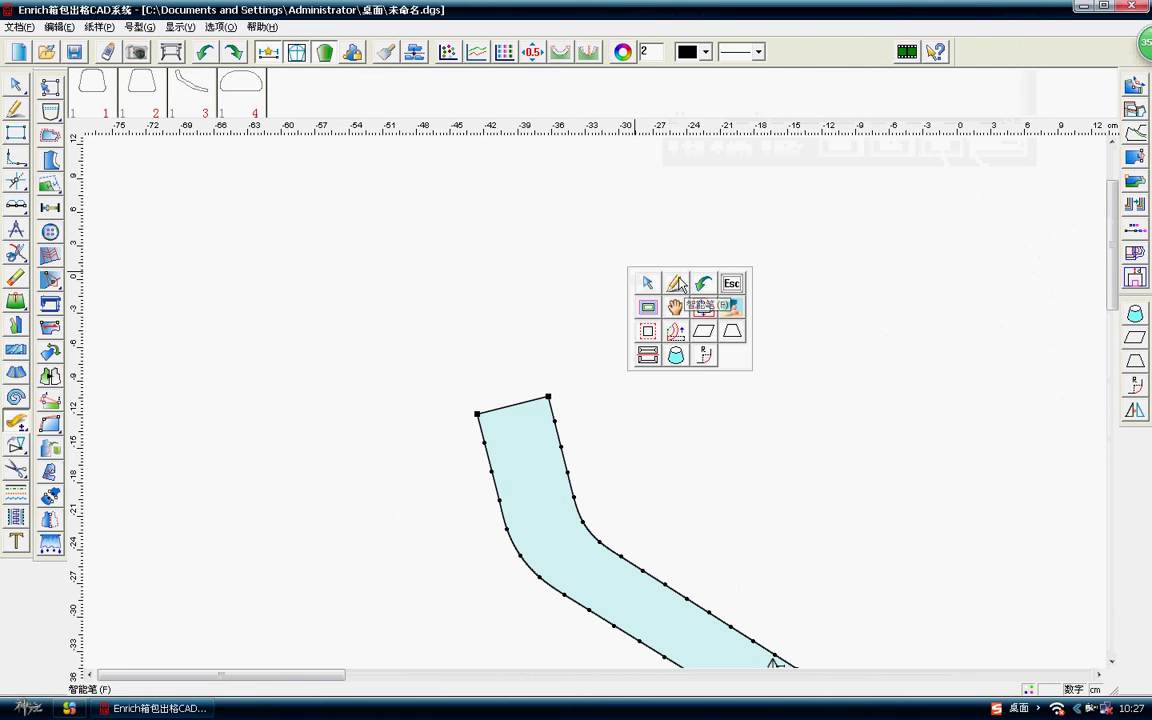
{"action": "left_click", "coordinate": [220, 27]}
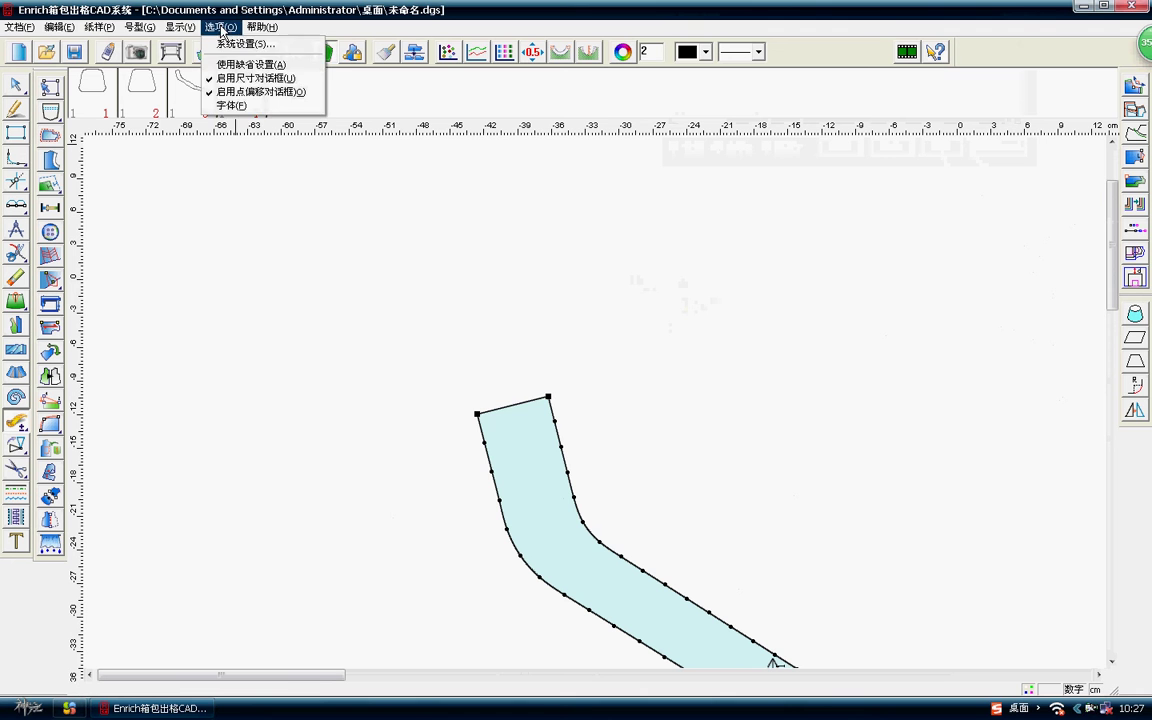
{"action": "left_click", "coordinate": [240, 45]}
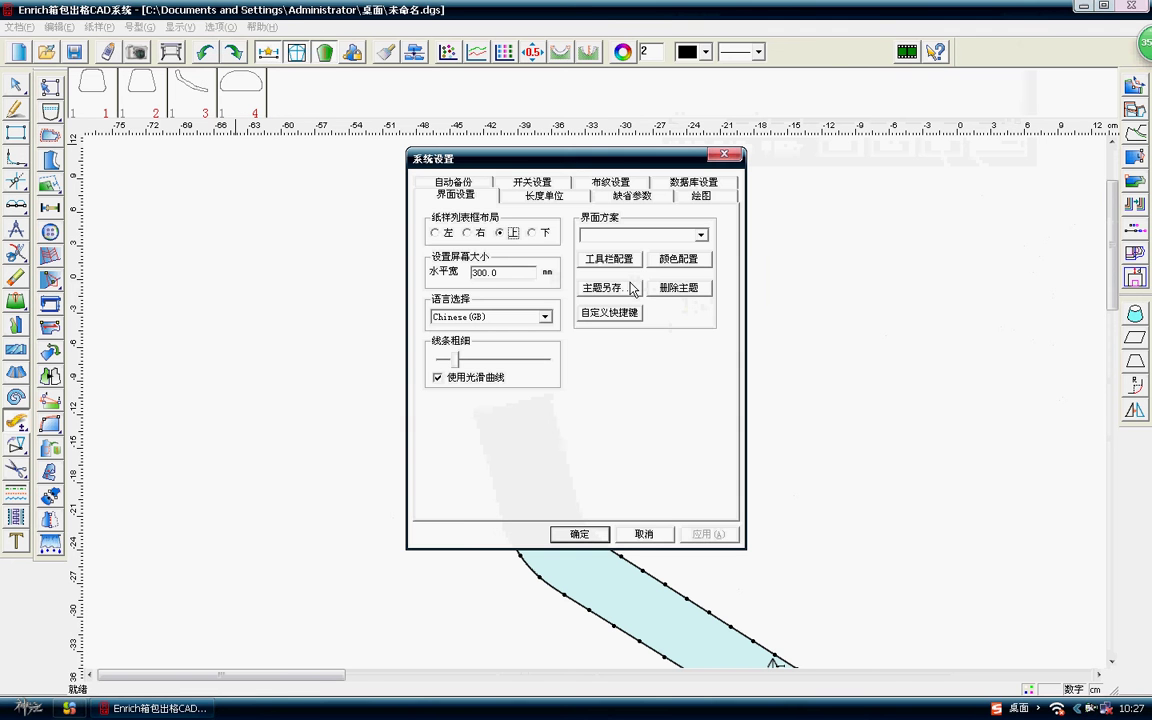
{"action": "left_click", "coordinate": [622, 262]}
{"action": "left_click", "coordinate": [724, 440]}
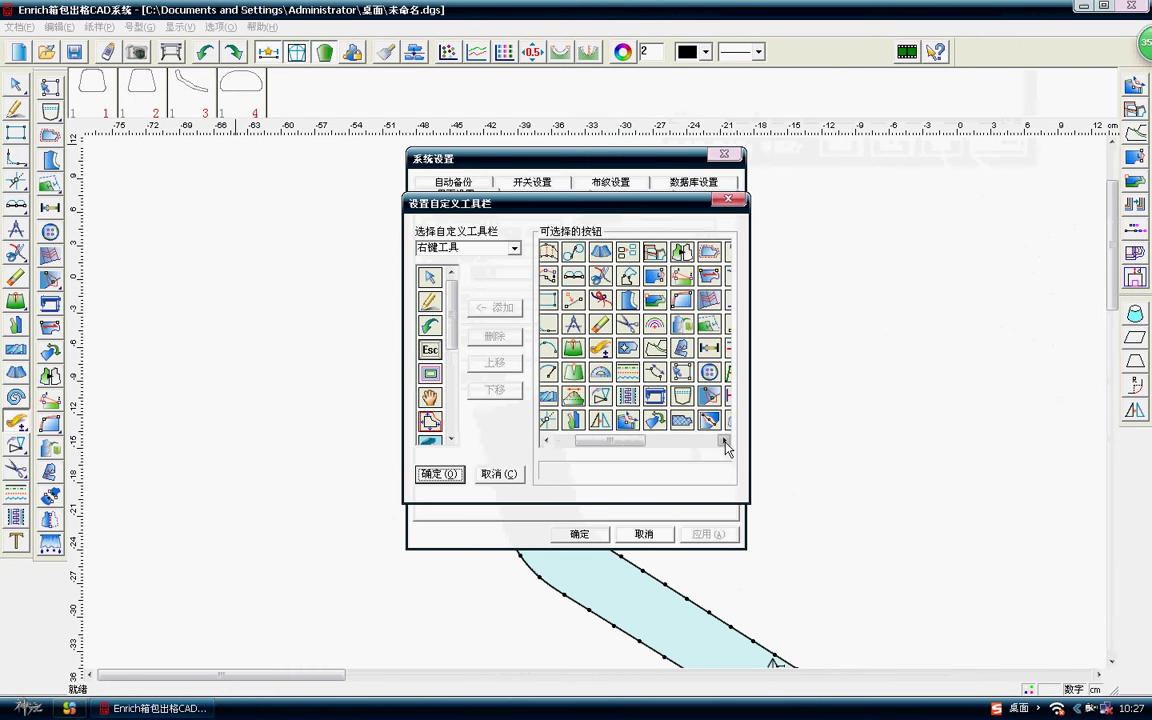
{"action": "left_click", "coordinate": [724, 440]}
{"action": "left_click", "coordinate": [724, 440]}
{"action": "left_click", "coordinate": [724, 440]}
{"action": "left_click", "coordinate": [724, 440]}
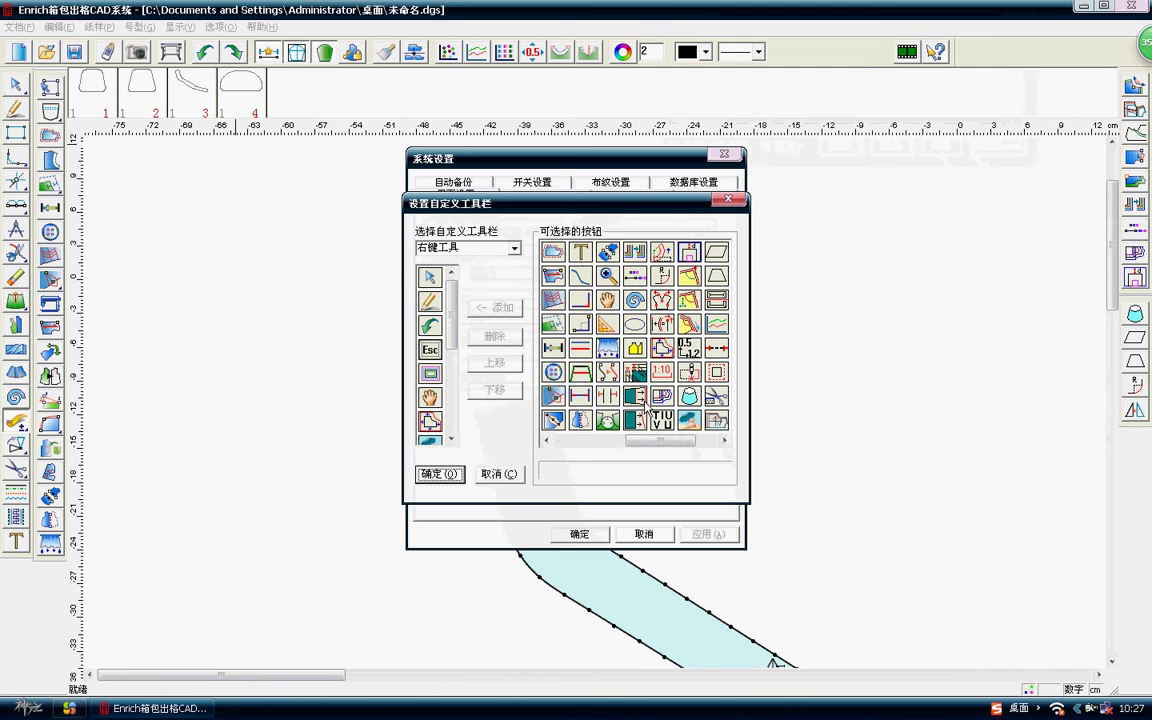
{"action": "left_click", "coordinate": [636, 397]}
{"action": "left_click", "coordinate": [497, 310]}
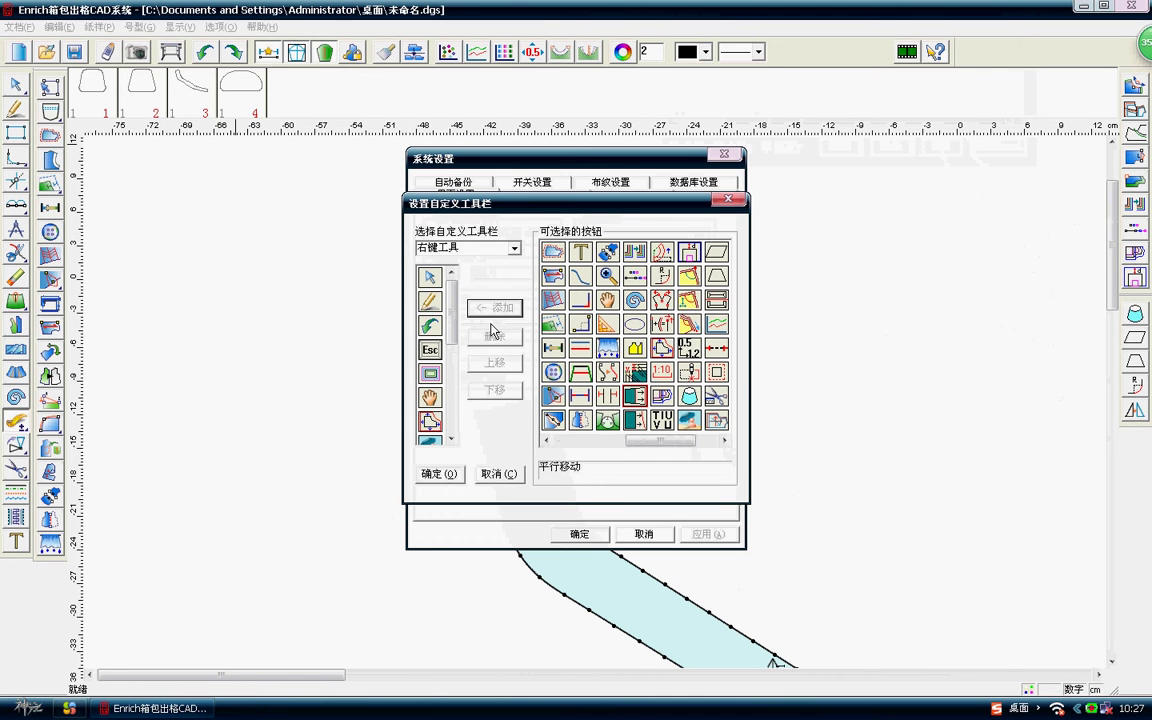
{"action": "left_click", "coordinate": [439, 478]}
{"action": "left_click", "coordinate": [579, 534]}
Shift the strip's top end edge outward by 0.103 cm with 平行移动.
{"action": "right_click", "coordinate": [712, 355]}
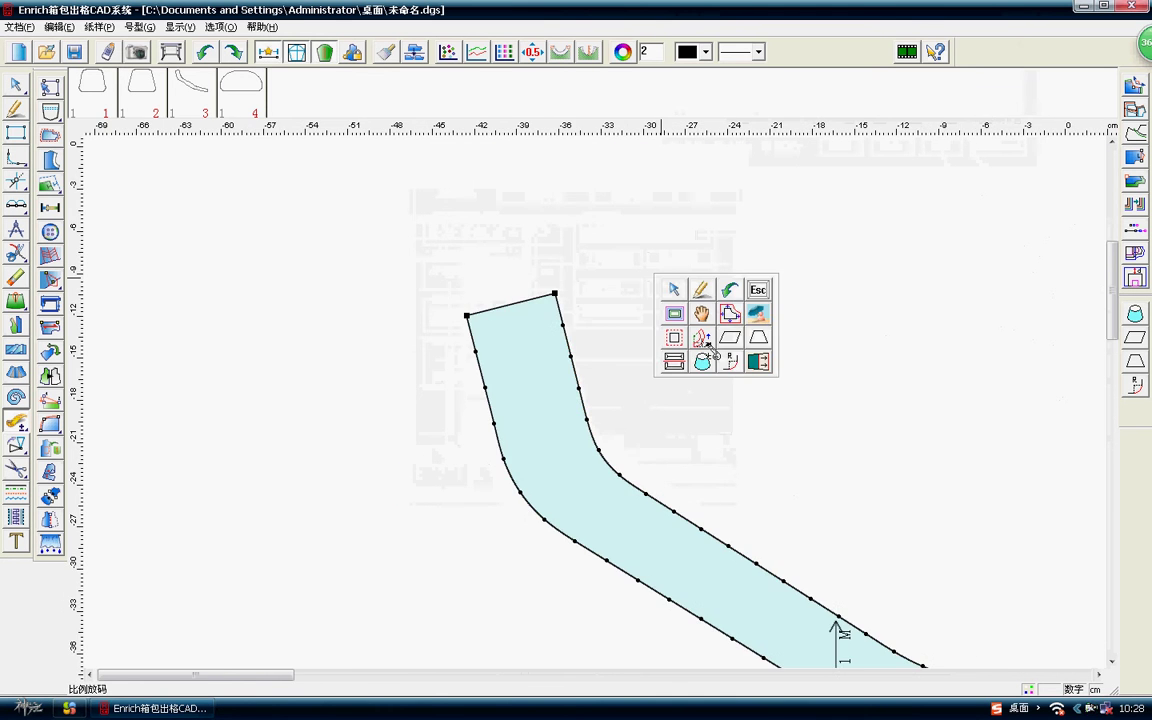
{"action": "left_click", "coordinate": [705, 340]}
{"action": "left_click", "coordinate": [496, 306]}
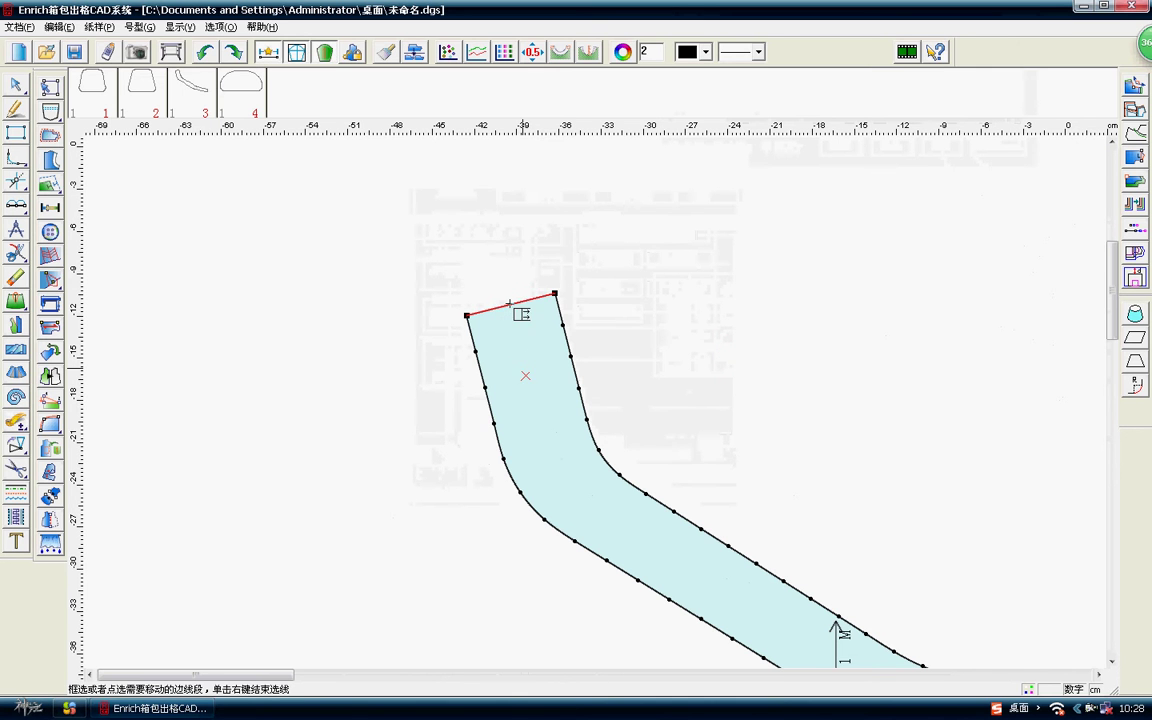
{"action": "right_click", "coordinate": [487, 232]}
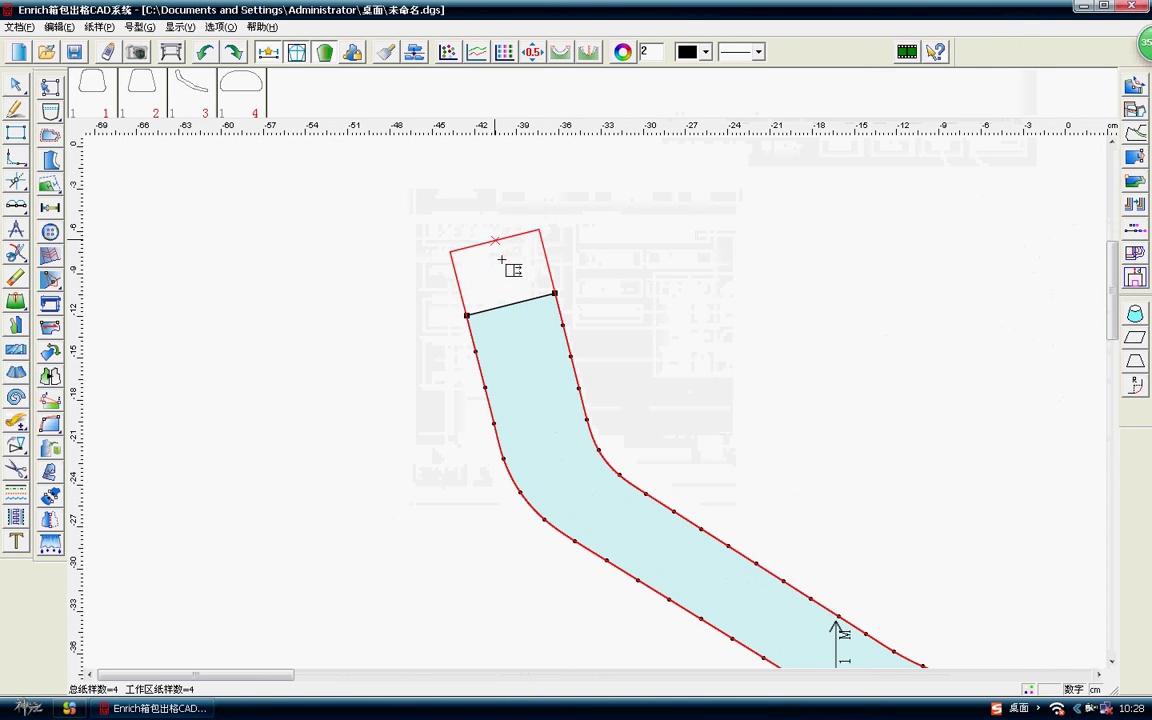
{"action": "scroll", "coordinate": [512, 307], "scroll_direction": "up", "scroll_amount": 3}
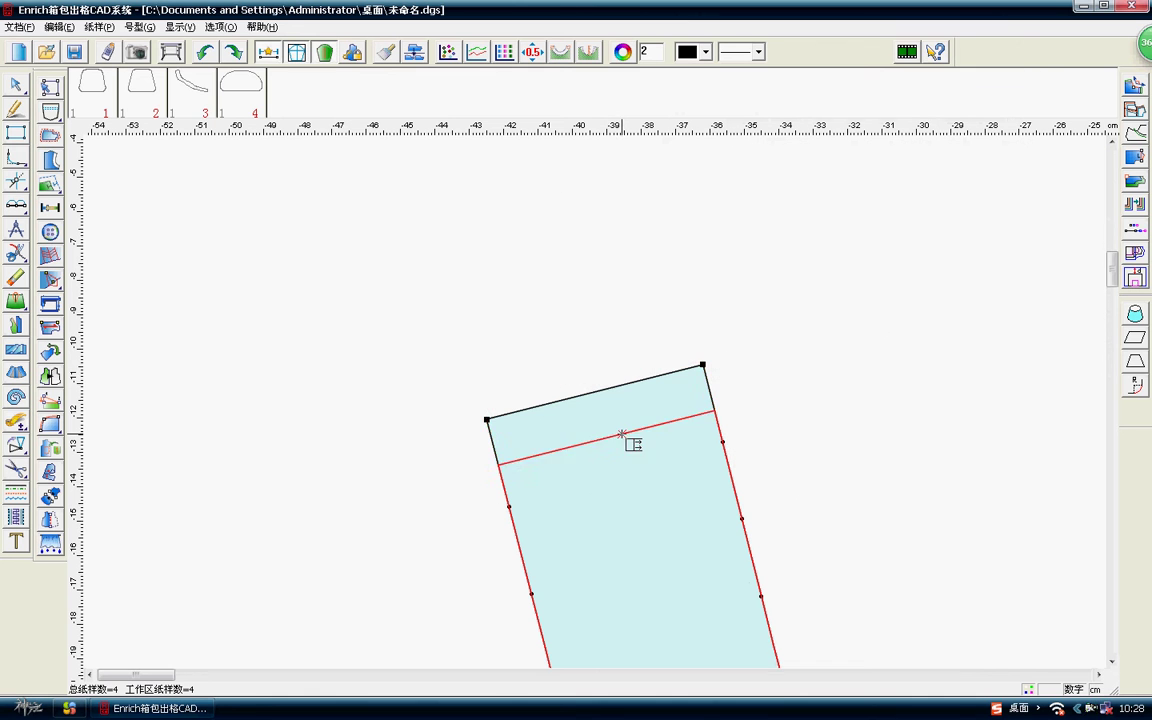
{"action": "left_click", "coordinate": [606, 363]}
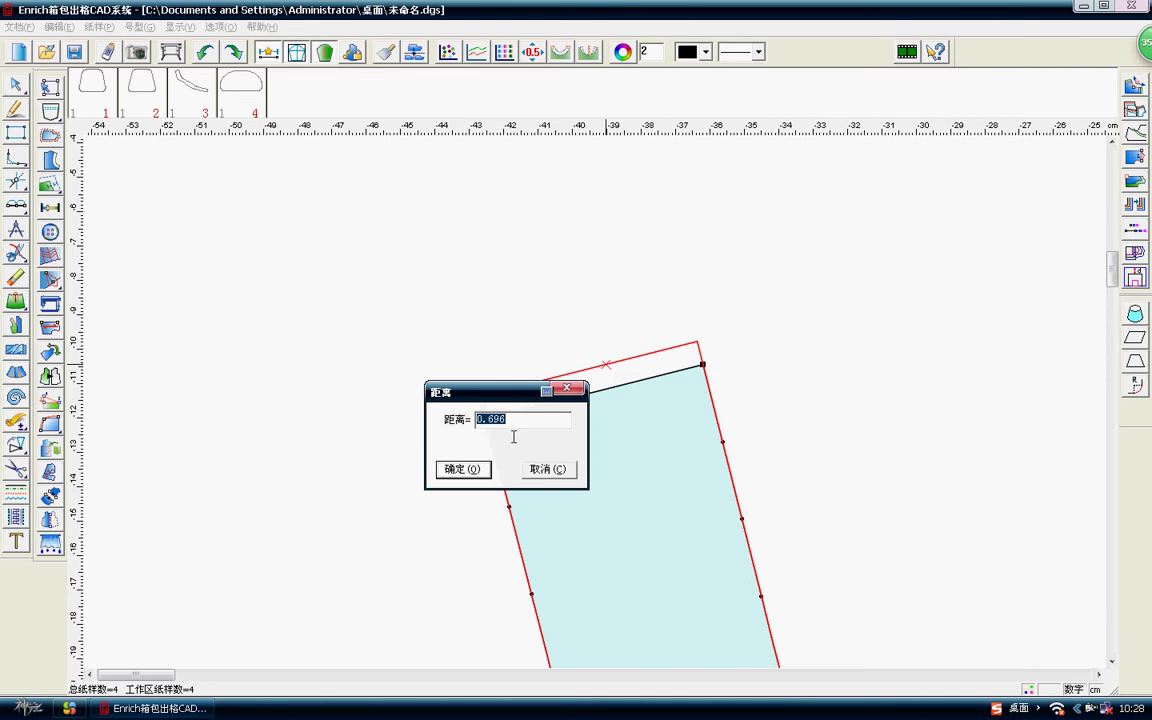
{"action": "type", "text": "1."}
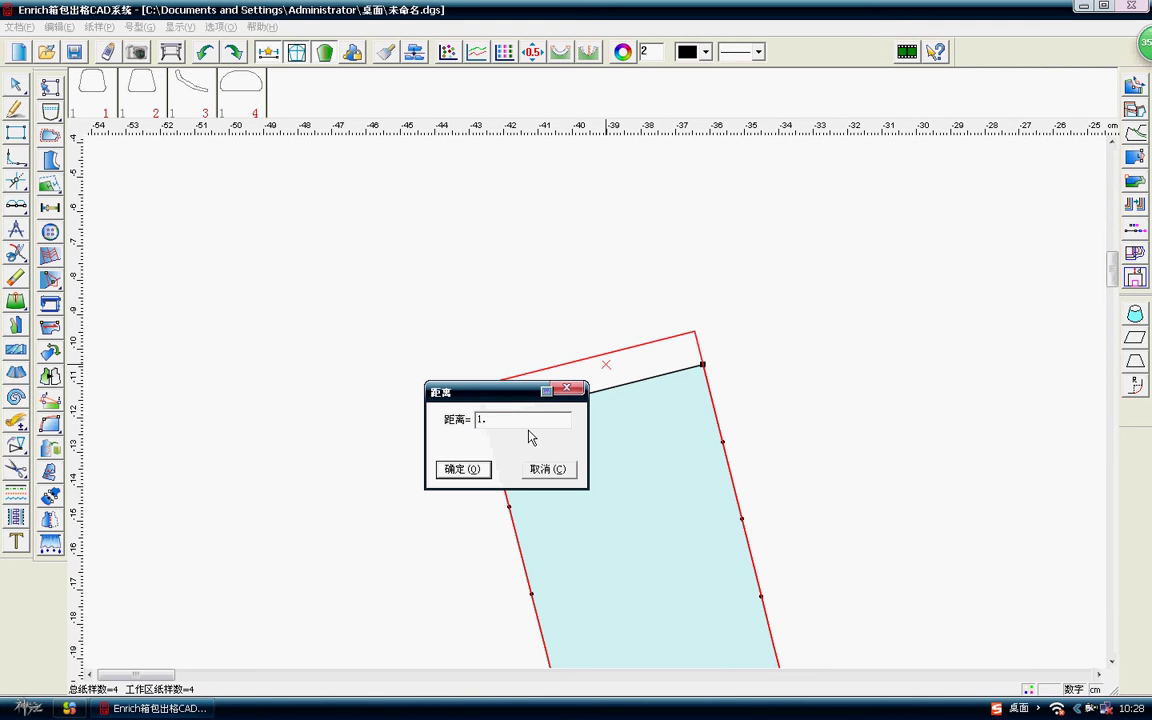
{"action": "key", "text": "BackSpace"}
{"action": "type", "text": "0"}
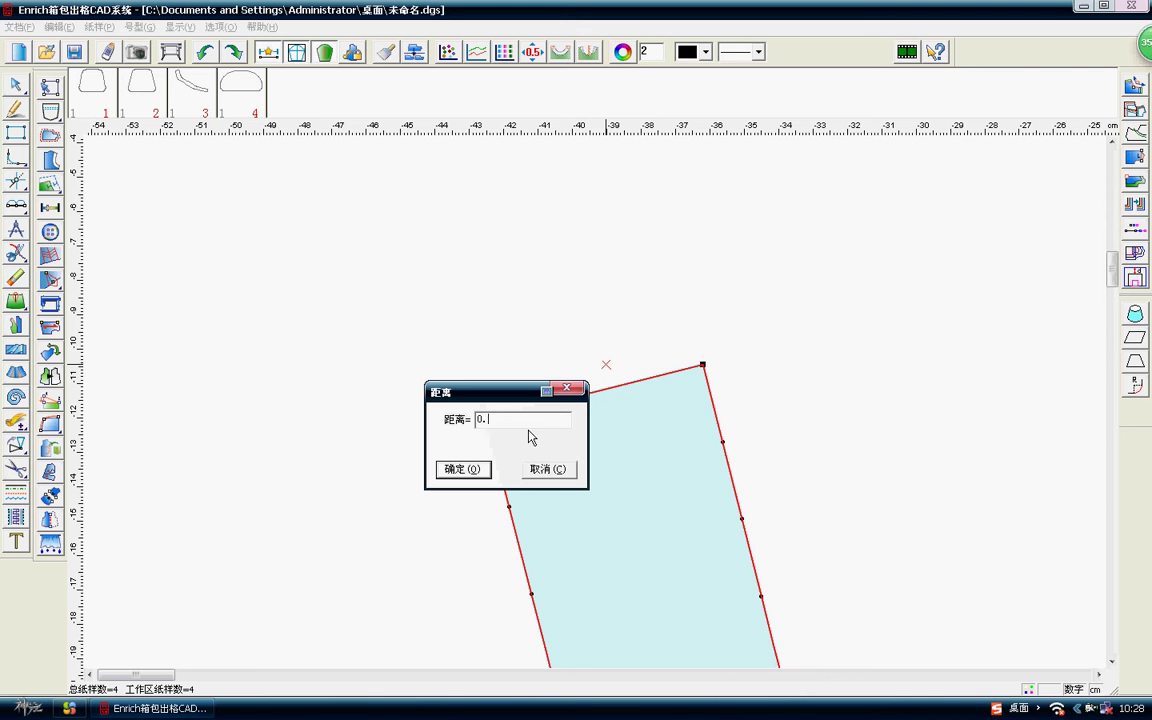
{"action": "type", "text": "103"}
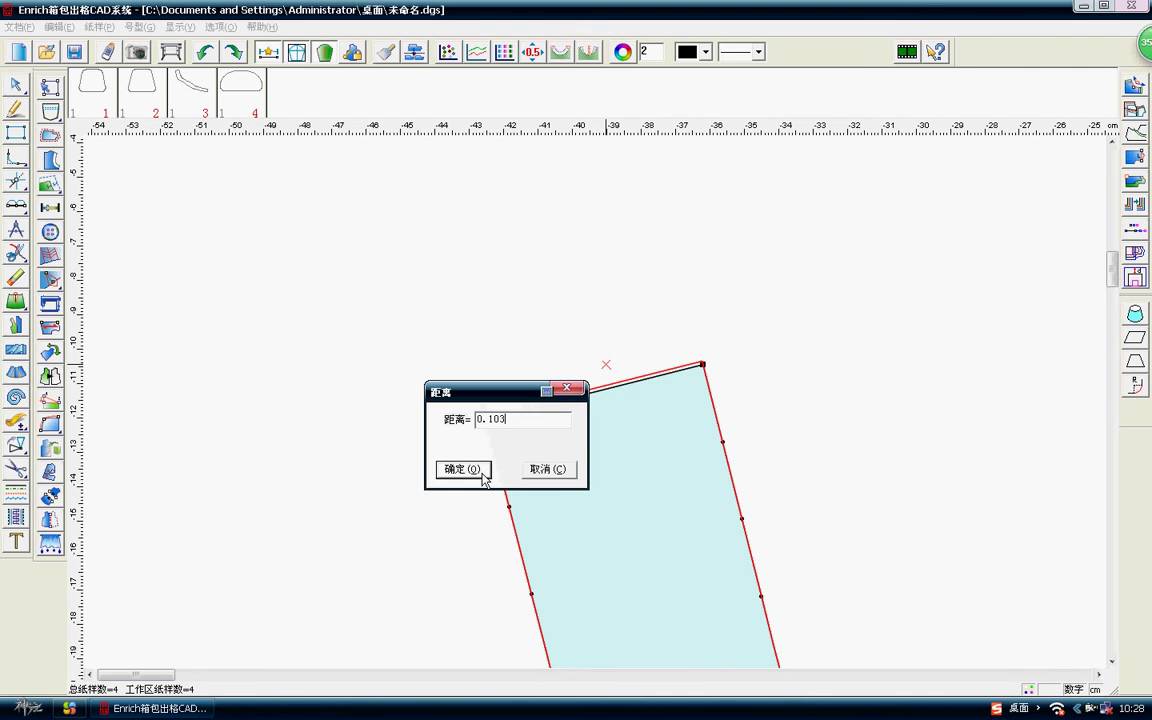
{"action": "left_click", "coordinate": [483, 469]}
{"action": "scroll", "coordinate": [584, 393], "scroll_direction": "down", "scroll_amount": 2}
{"action": "scroll", "coordinate": [578, 391], "scroll_direction": "down", "scroll_amount": 2}
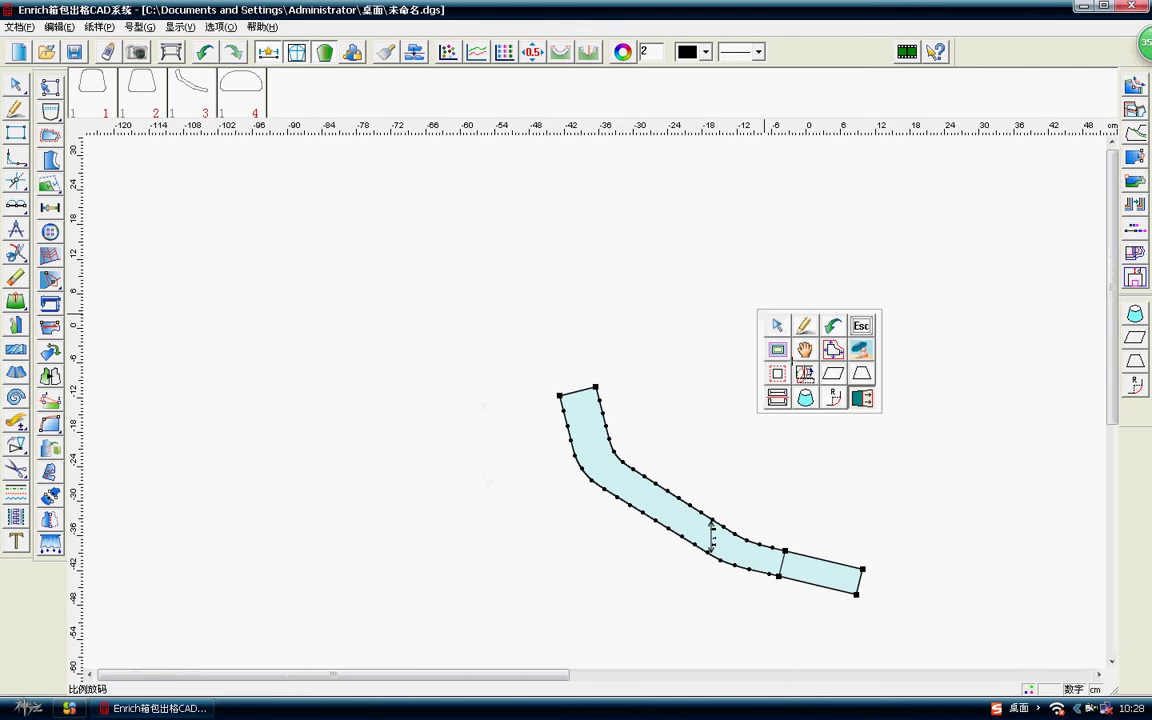
Recheck the strip's upper edge length against the middle piece's left side.
{"action": "left_click", "coordinate": [16, 420]}
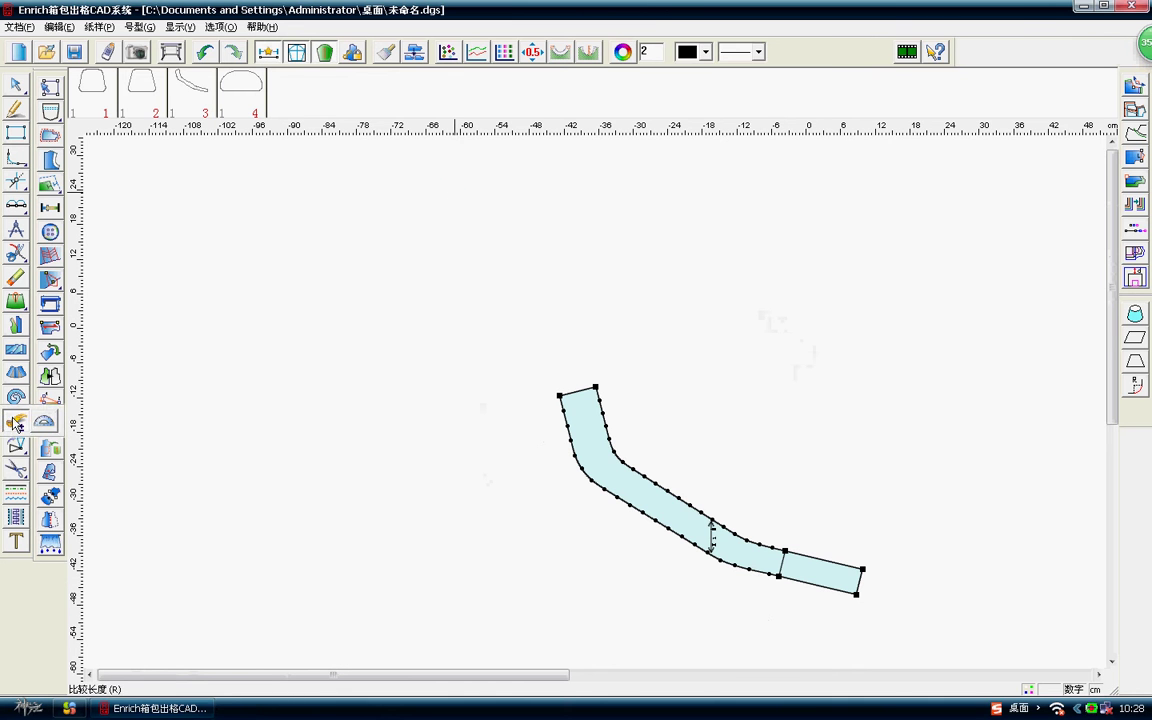
{"action": "left_click", "coordinate": [843, 560]}
{"action": "right_click", "coordinate": [830, 468]}
{"action": "scroll", "coordinate": [596, 391], "scroll_direction": "down", "scroll_amount": 1}
{"action": "scroll", "coordinate": [613, 418], "scroll_direction": "down", "scroll_amount": 1}
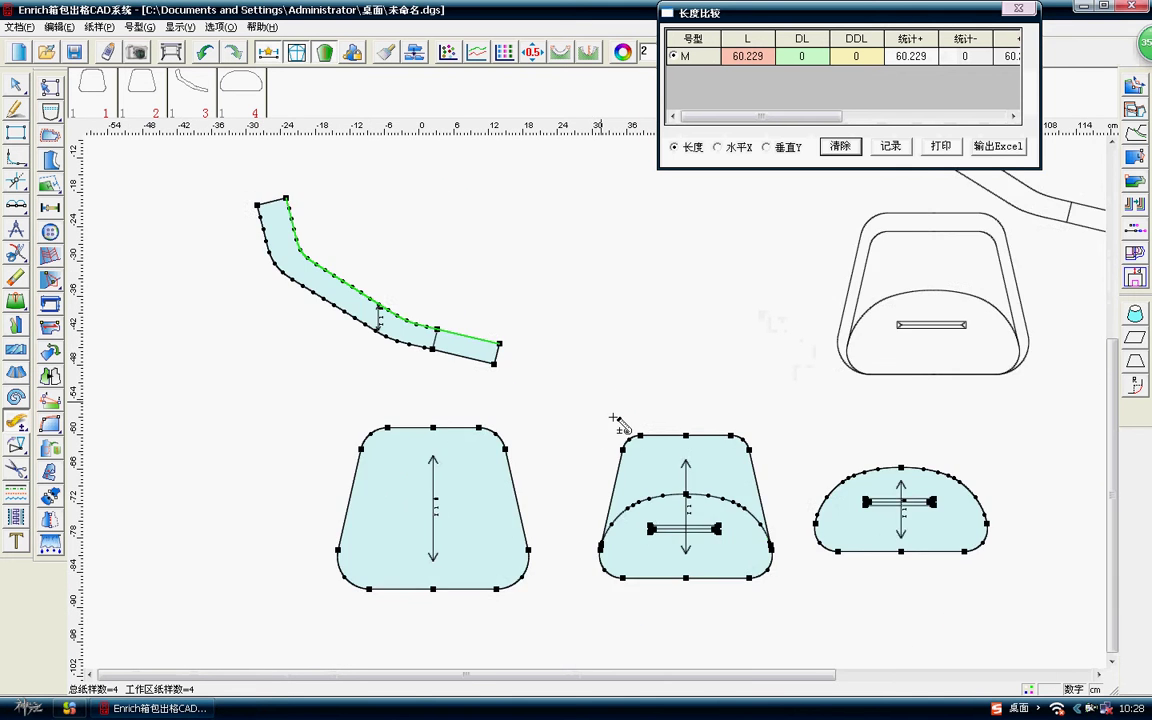
{"action": "left_click_drag", "start_coordinate": [607, 398], "coordinate": [663, 470]}
{"action": "scroll", "coordinate": [568, 390], "scroll_direction": "up", "scroll_amount": 2}
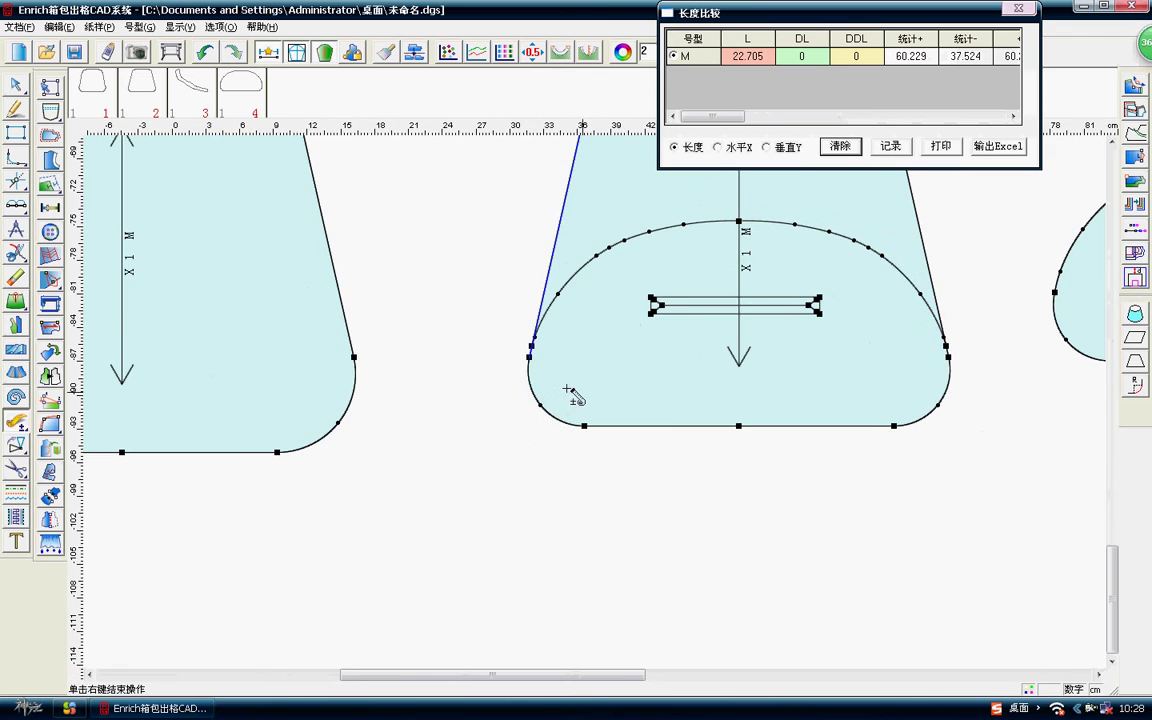
{"action": "right_click", "coordinate": [570, 393]}
{"action": "left_click", "coordinate": [840, 146]}
Compare the left panel's right side with the strip's lower edge: 66.516 vs 66.506 cm.
{"action": "scroll", "coordinate": [427, 397], "scroll_direction": "down", "scroll_amount": 2}
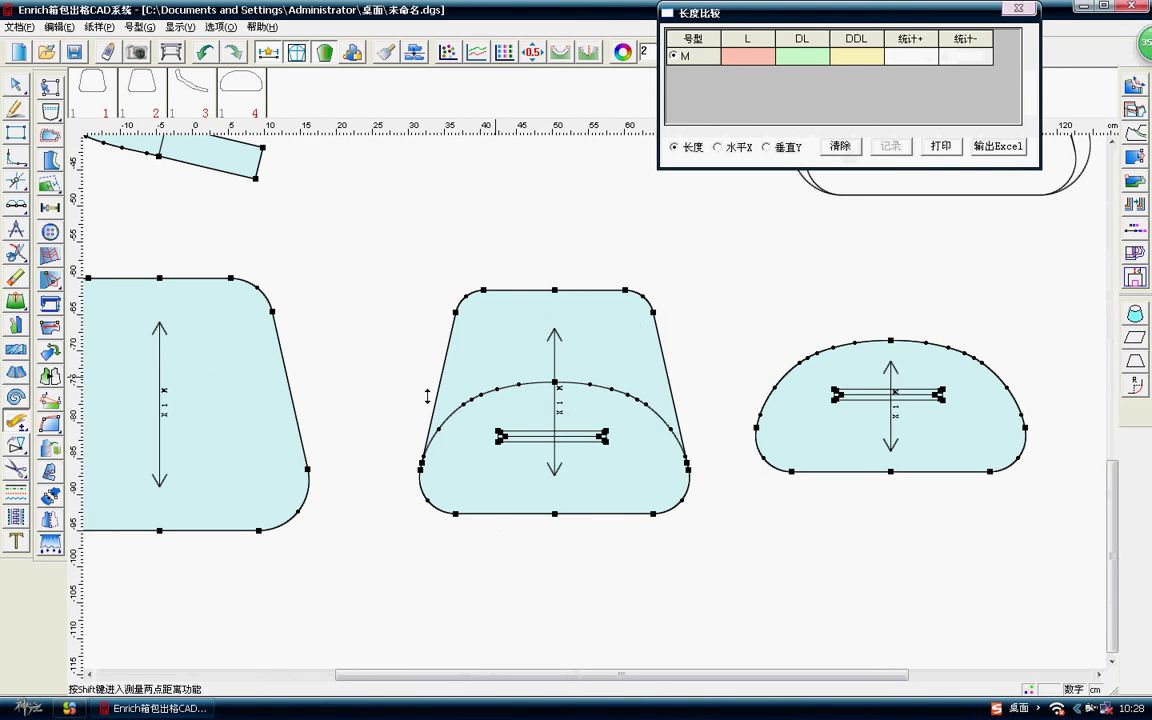
{"action": "left_click_drag", "start_coordinate": [329, 234], "coordinate": [226, 594]}
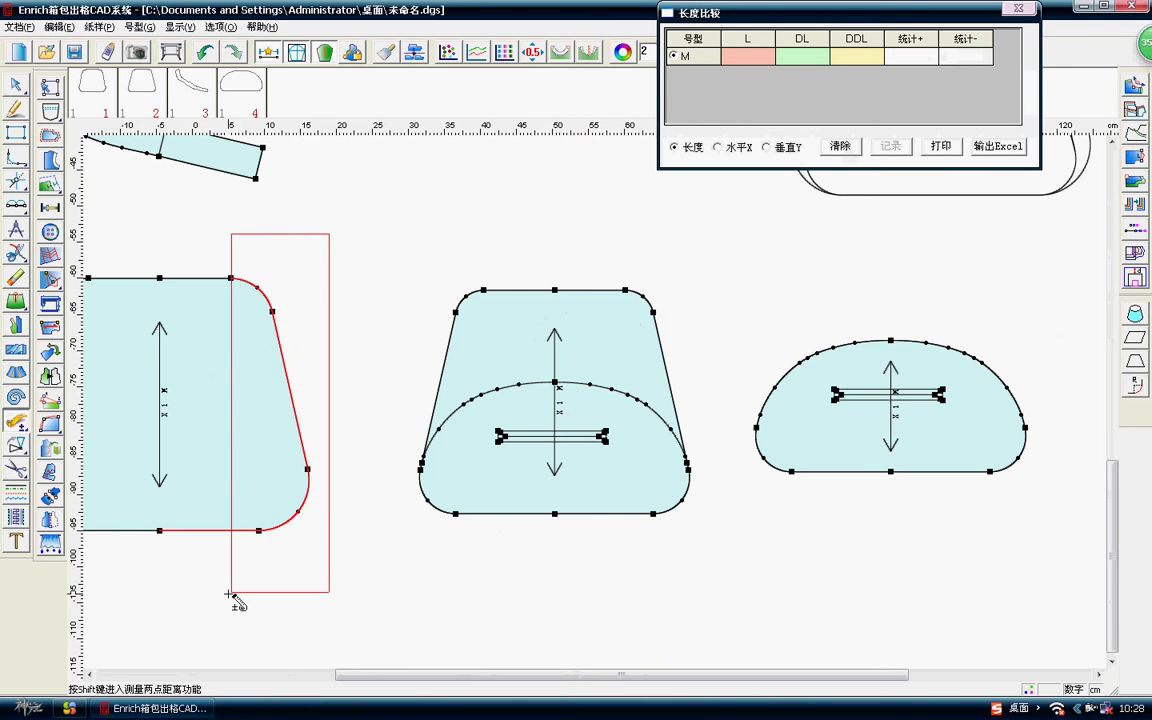
{"action": "scroll", "coordinate": [599, 393], "scroll_direction": "down", "scroll_amount": 2}
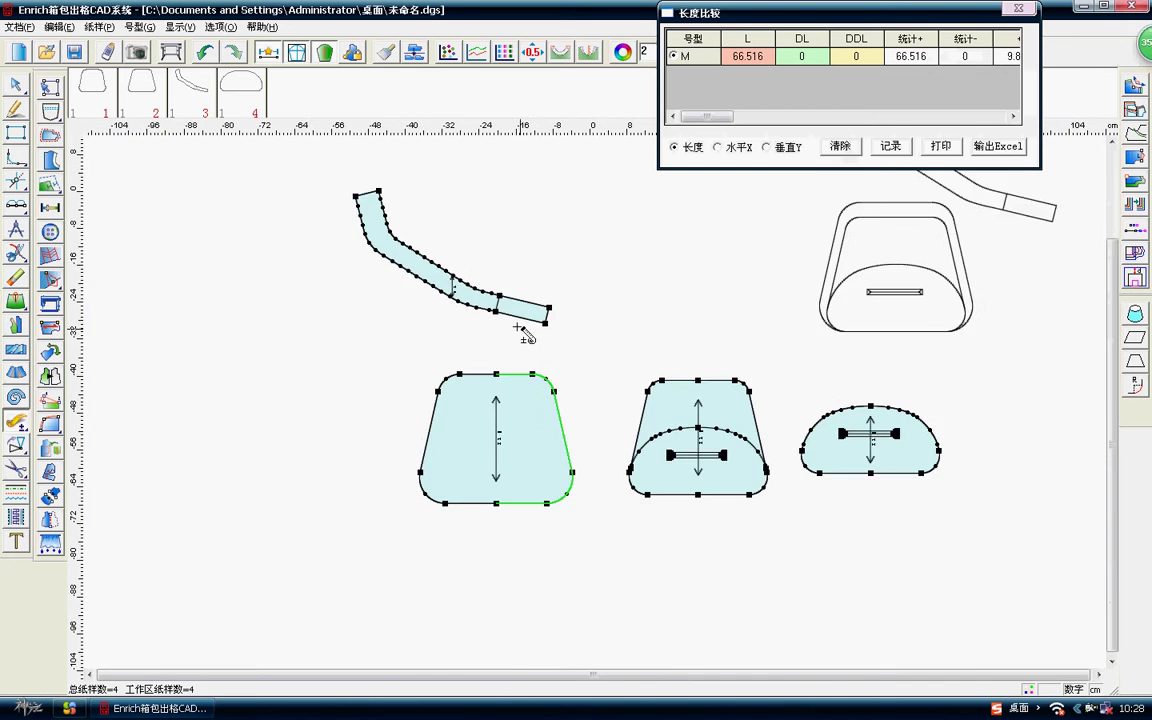
{"action": "scroll", "coordinate": [596, 408], "scroll_direction": "up", "scroll_amount": 2}
{"action": "left_click", "coordinate": [612, 403]}
{"action": "right_click", "coordinate": [905, 226]}
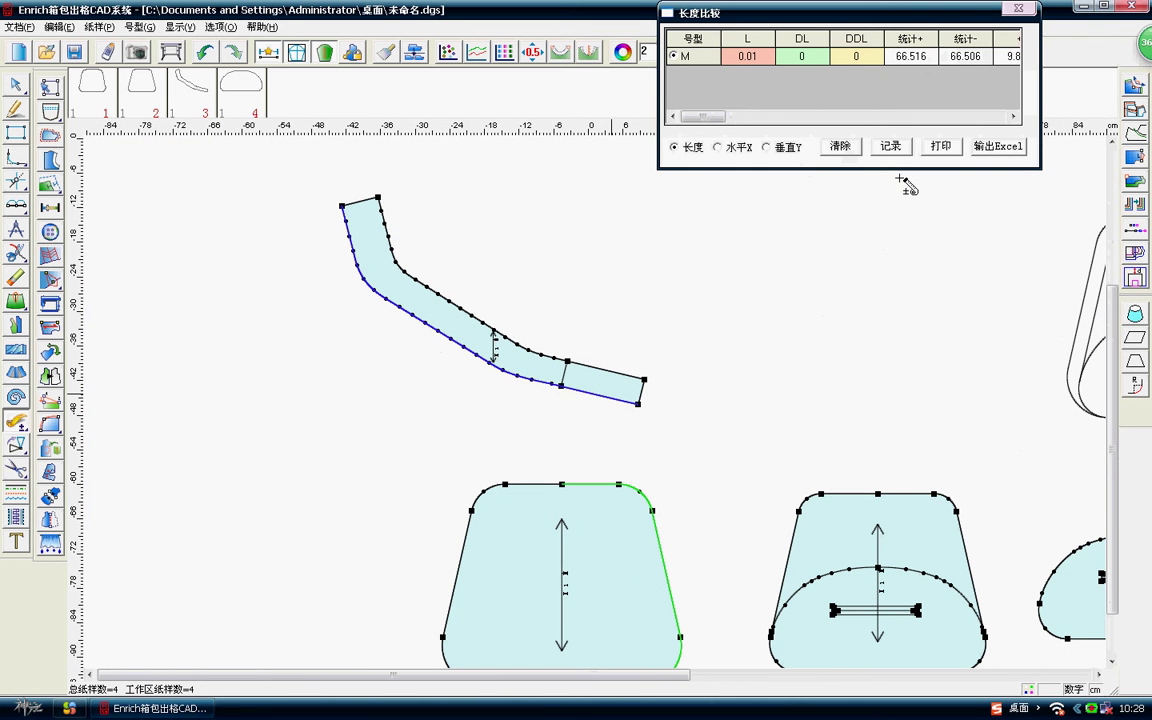
{"action": "left_click", "coordinate": [1018, 10]}
{"action": "scroll", "coordinate": [689, 458], "scroll_direction": "down", "scroll_amount": 2}
{"action": "scroll", "coordinate": [658, 321], "scroll_direction": "down", "scroll_amount": 1}
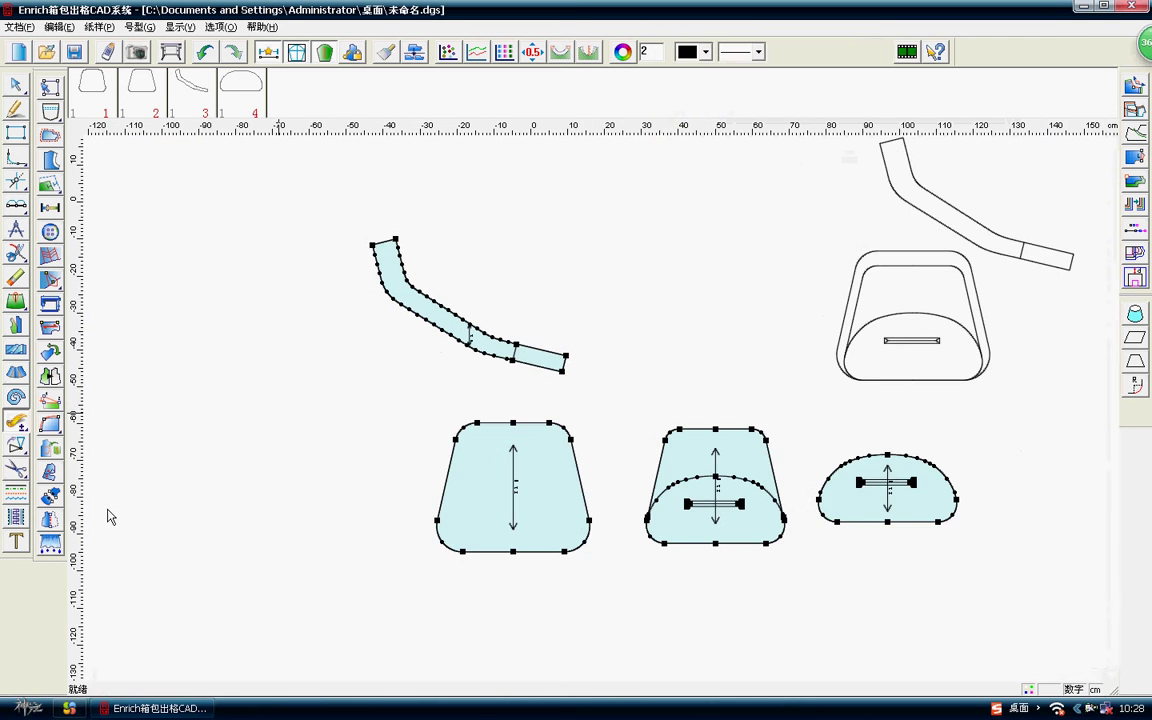
Start 行走比拼 from the strip's end point and the matching point on the panel.
{"action": "left_click", "coordinate": [50, 303]}
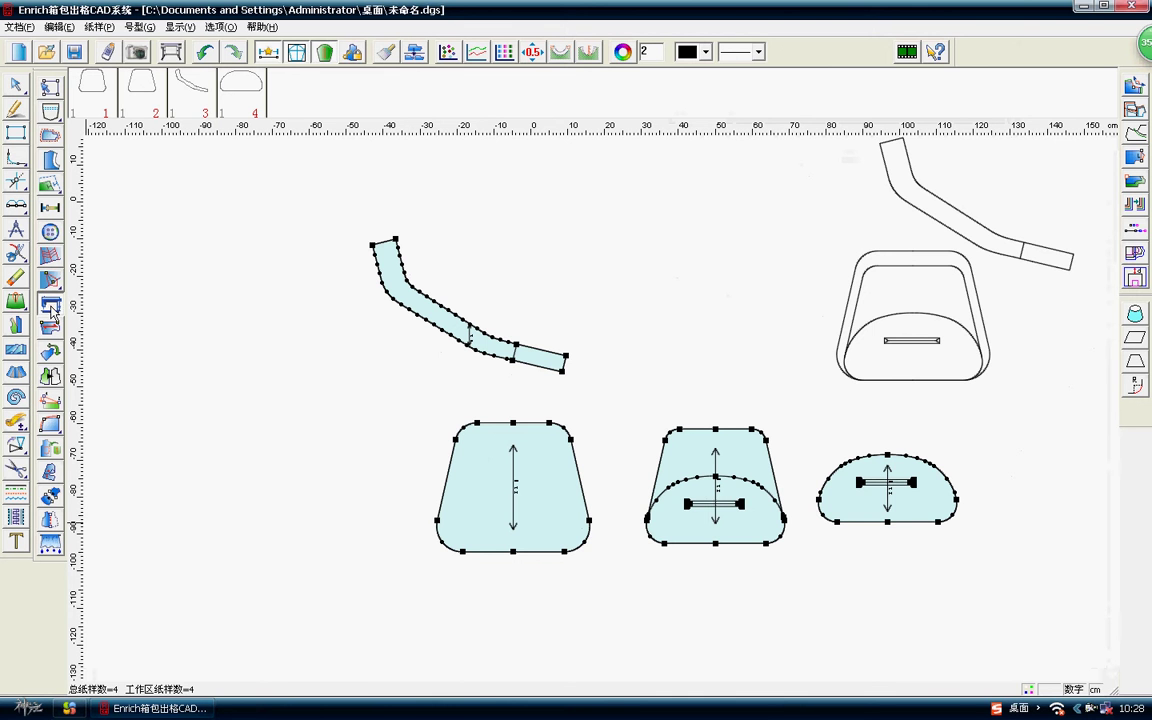
{"action": "left_click", "coordinate": [566, 356]}
{"action": "scroll", "coordinate": [607, 404], "scroll_direction": "up", "scroll_amount": 3}
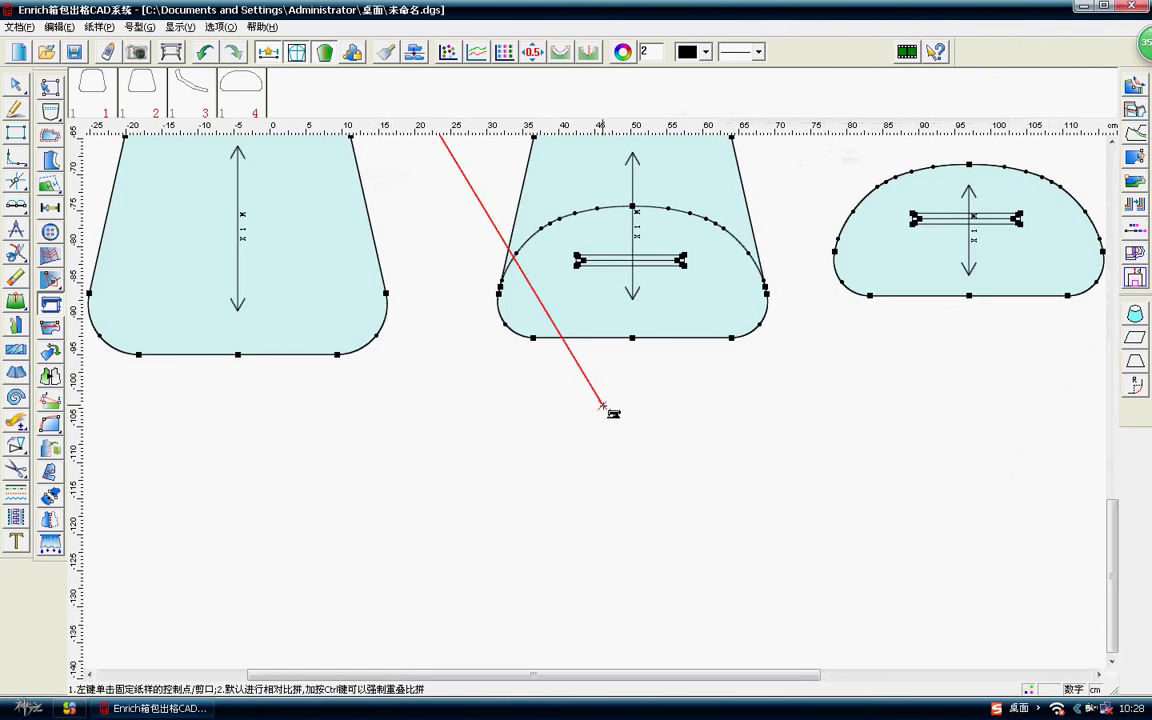
{"action": "scroll", "coordinate": [609, 337], "scroll_direction": "up", "scroll_amount": 3}
{"action": "scroll", "coordinate": [652, 290], "scroll_direction": "up", "scroll_amount": 1}
{"action": "left_click", "coordinate": [652, 288]}
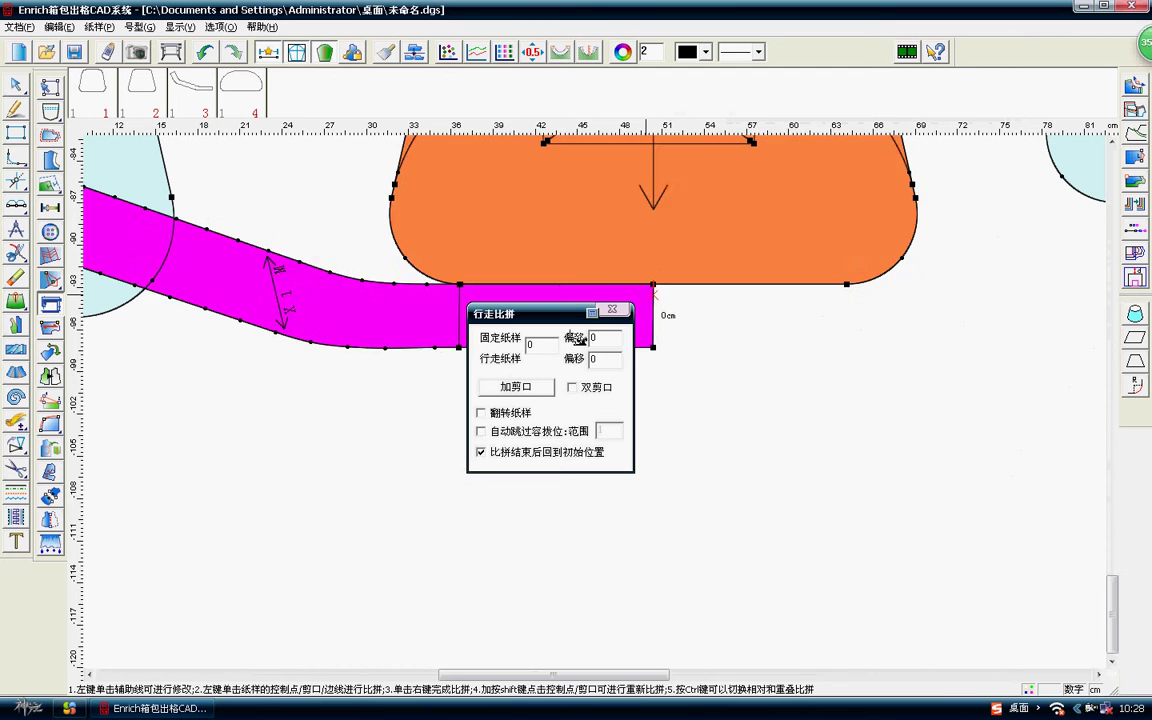
{"action": "scroll", "coordinate": [537, 352], "scroll_direction": "up", "scroll_amount": 1}
{"action": "scroll", "coordinate": [597, 408], "scroll_direction": "up", "scroll_amount": 1}
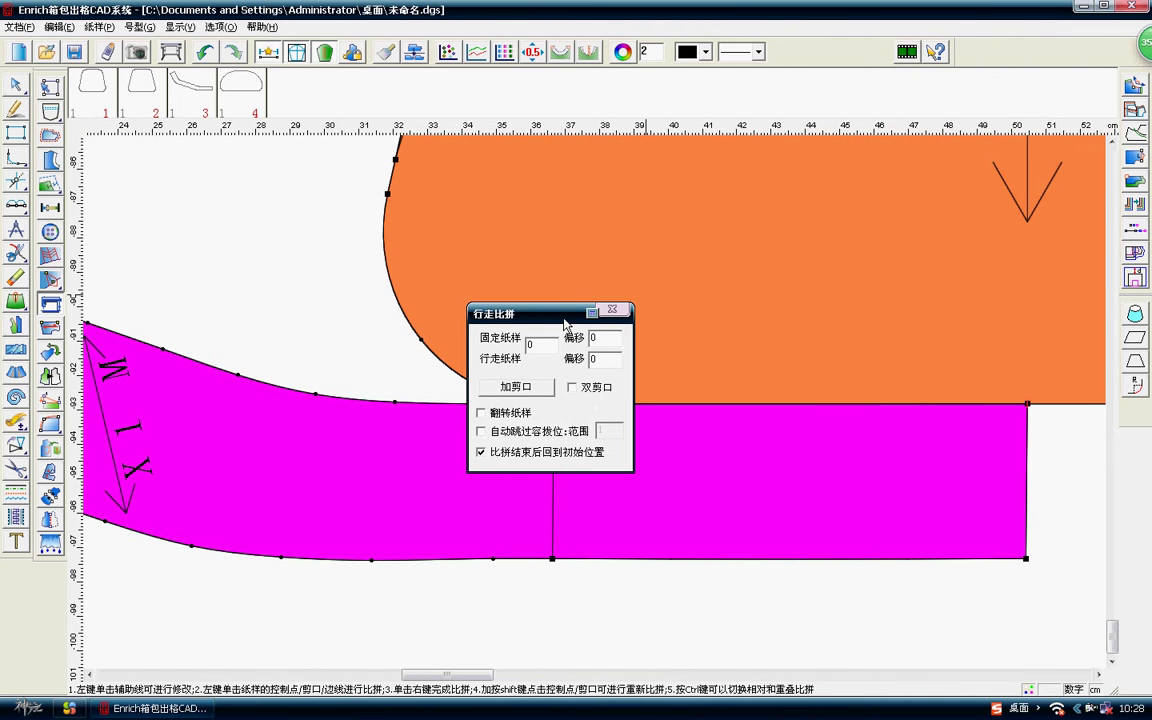
{"action": "left_click_drag", "start_coordinate": [565, 322], "coordinate": [304, 158]}
{"action": "scroll", "coordinate": [491, 388], "scroll_direction": "up", "scroll_amount": 1}
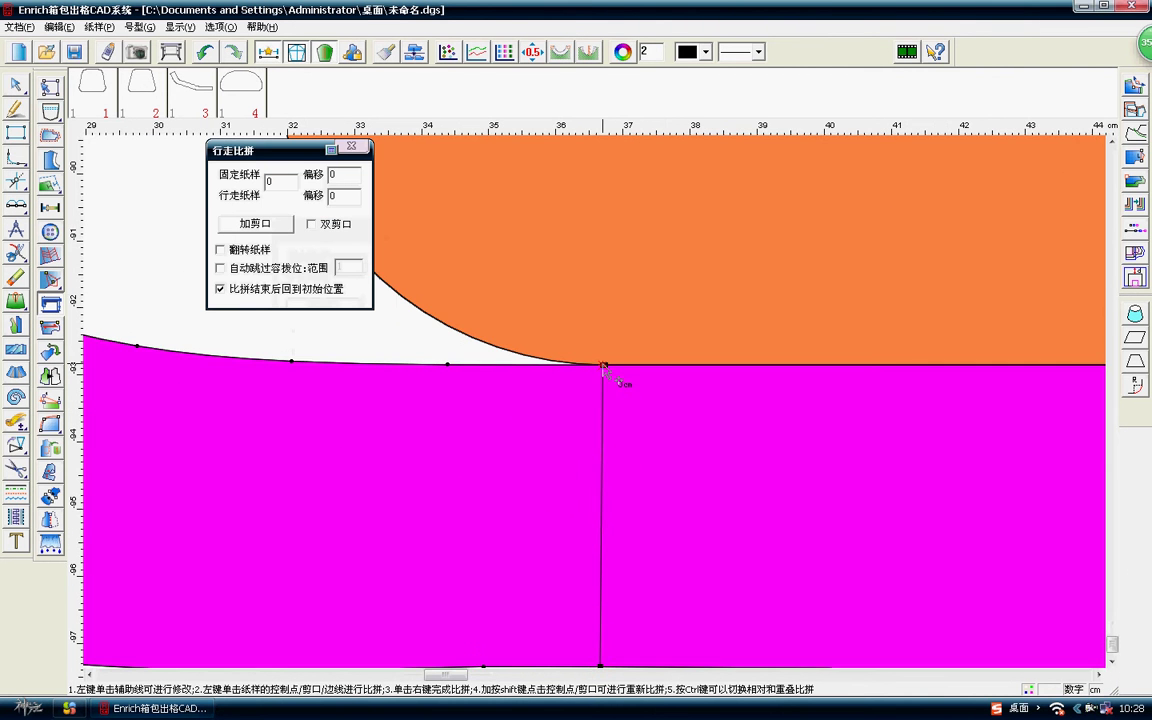
Walk the strip along the seam and add notches at 13.78 cm and 8.925 cm.
{"action": "left_click", "coordinate": [350, 322]}
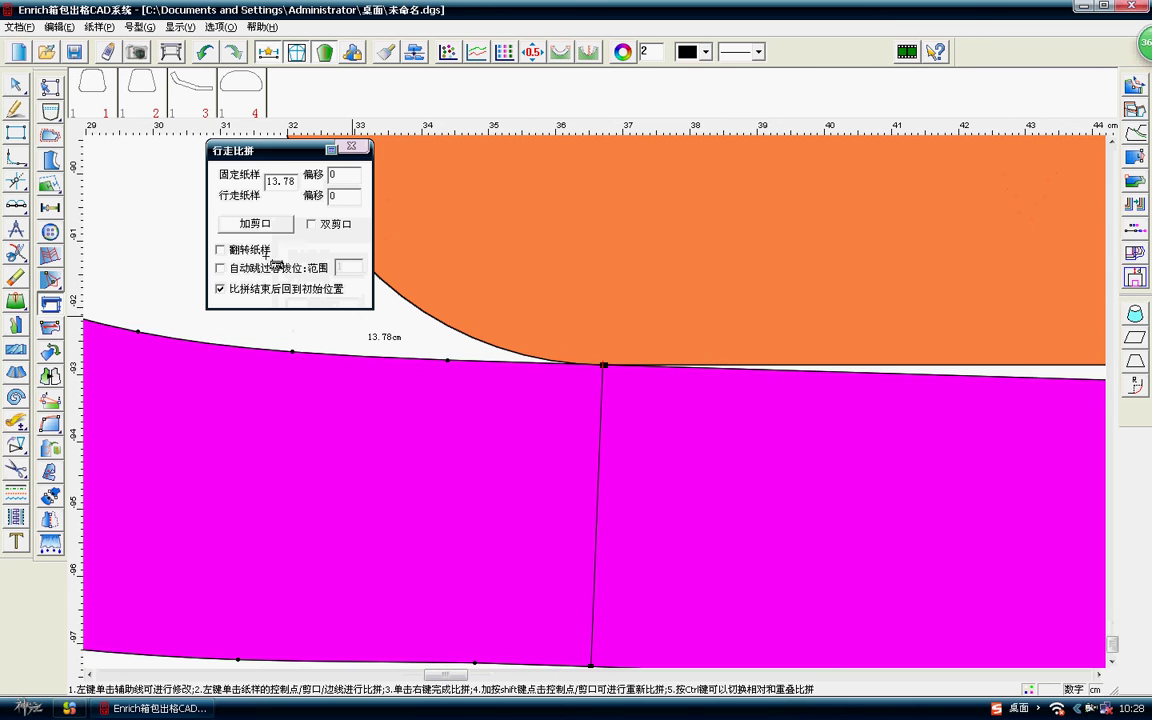
{"action": "left_click", "coordinate": [258, 226]}
{"action": "scroll", "coordinate": [605, 400], "scroll_direction": "down", "scroll_amount": 1}
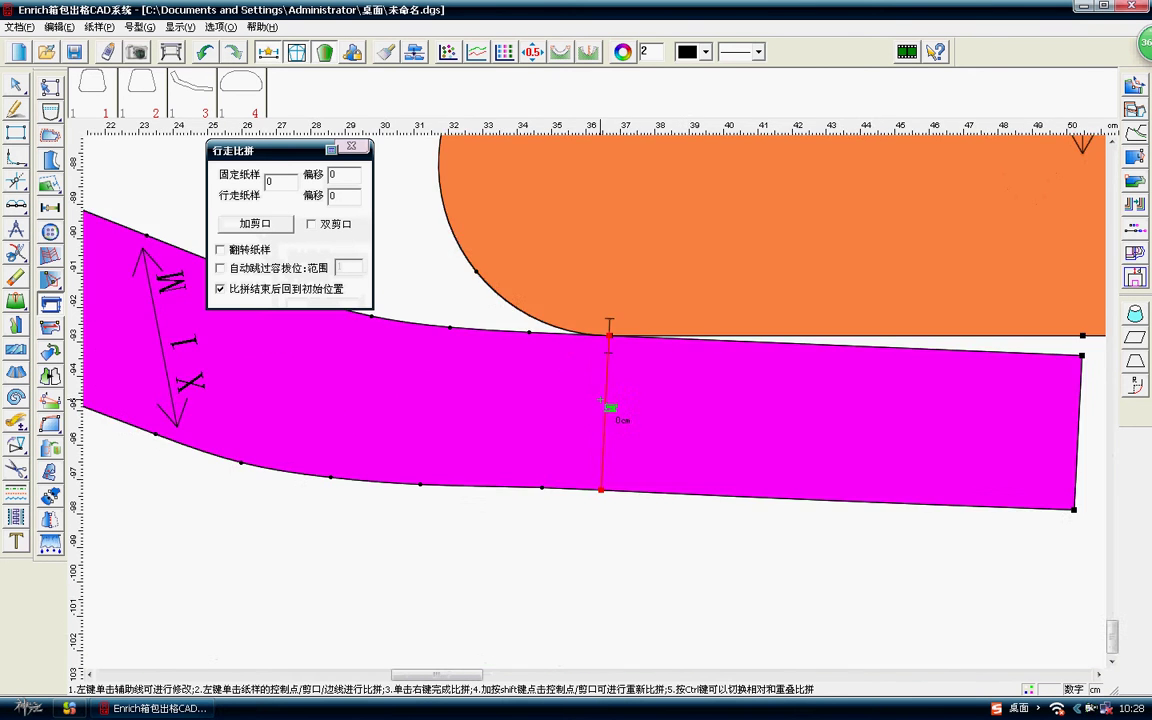
{"action": "scroll", "coordinate": [547, 333], "scroll_direction": "down", "scroll_amount": 1}
{"action": "scroll", "coordinate": [547, 333], "scroll_direction": "up", "scroll_amount": 1}
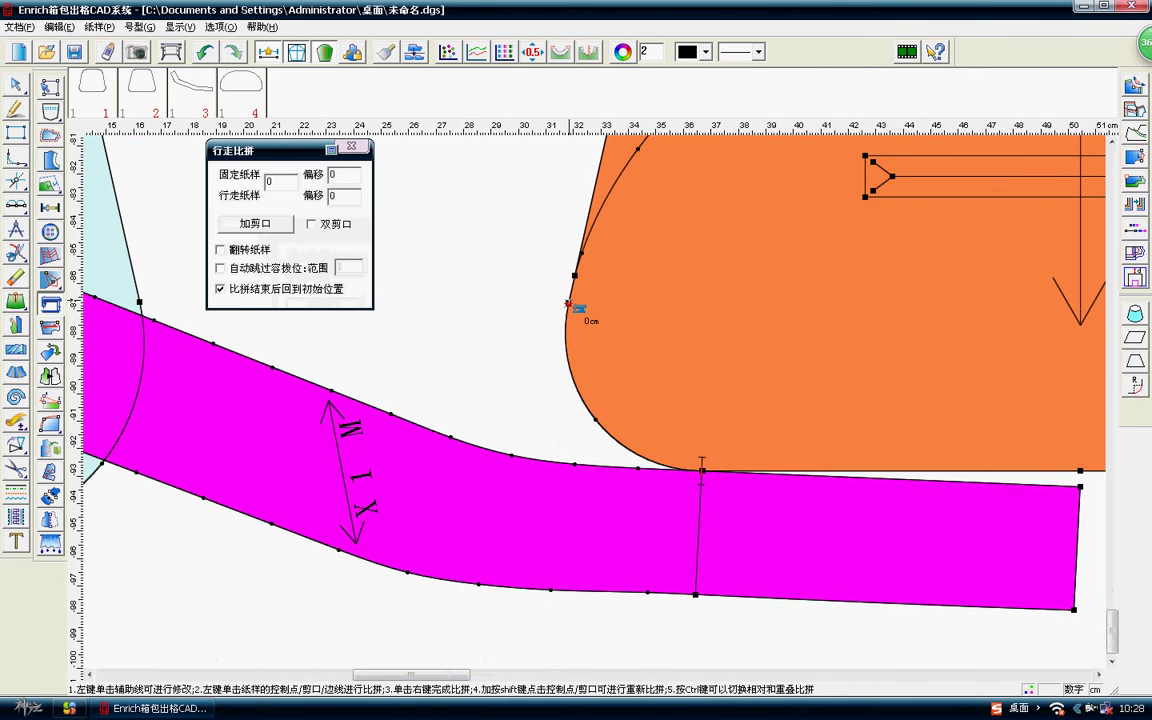
{"action": "left_click", "coordinate": [576, 322]}
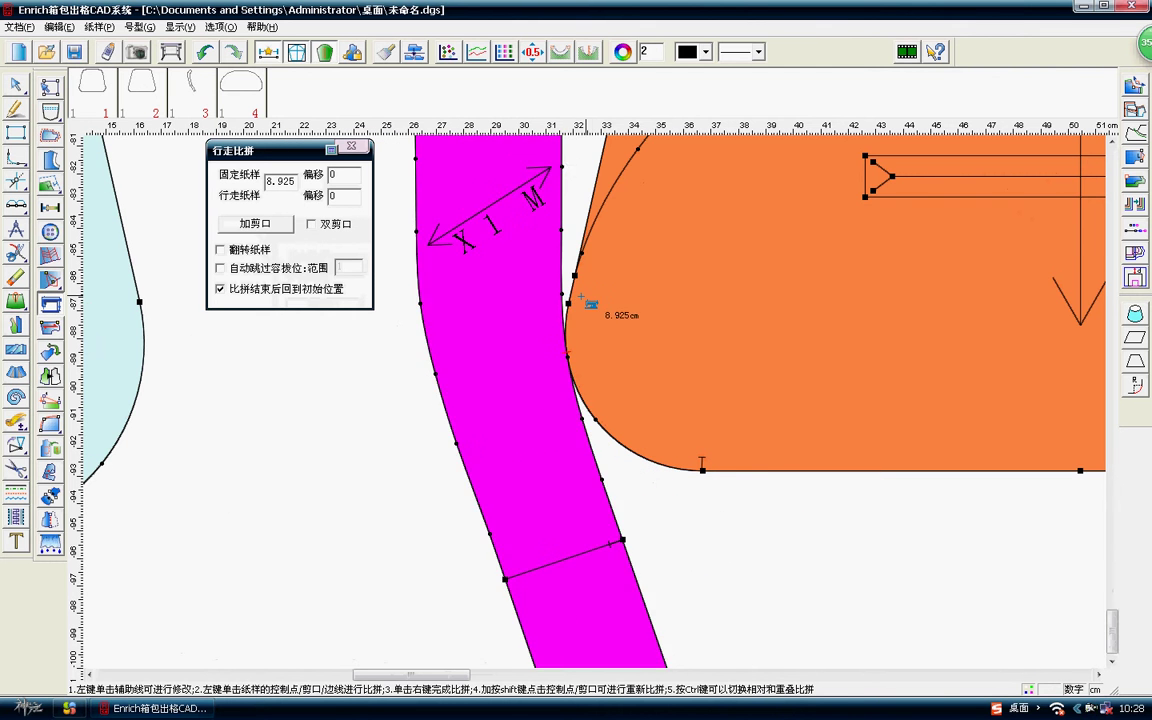
{"action": "left_click", "coordinate": [251, 222]}
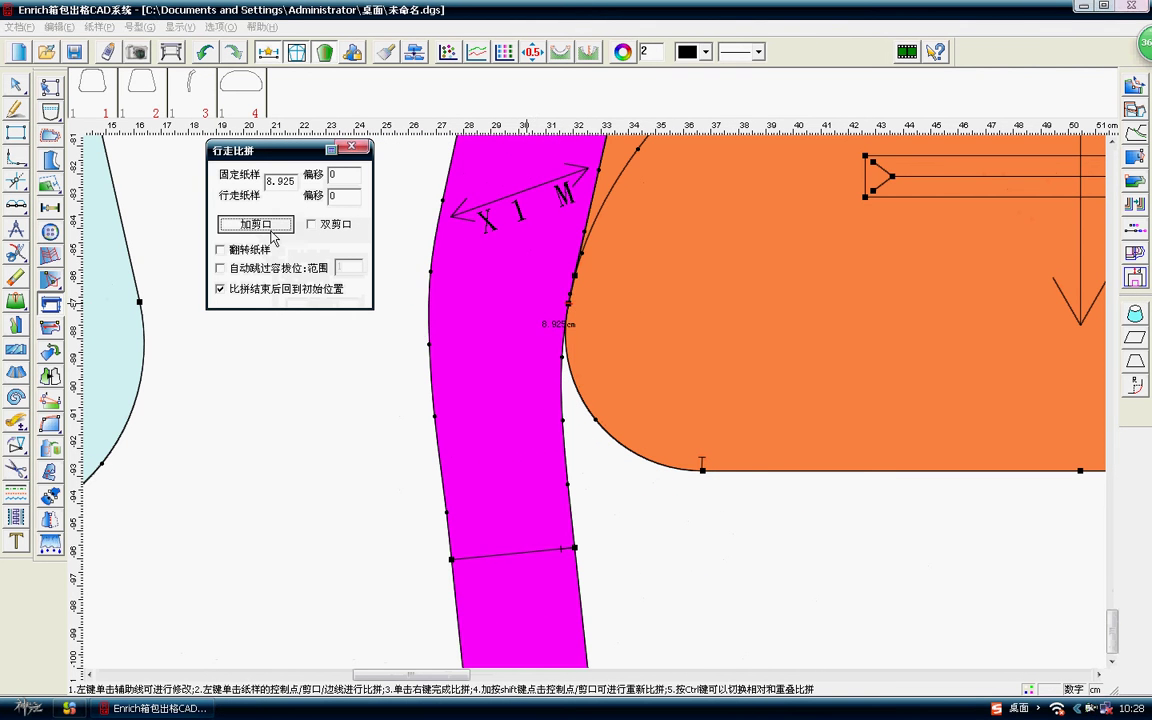
Add a third notch at 5.394 cm along the seam and finish the walk.
{"action": "right_click", "coordinate": [494, 482]}
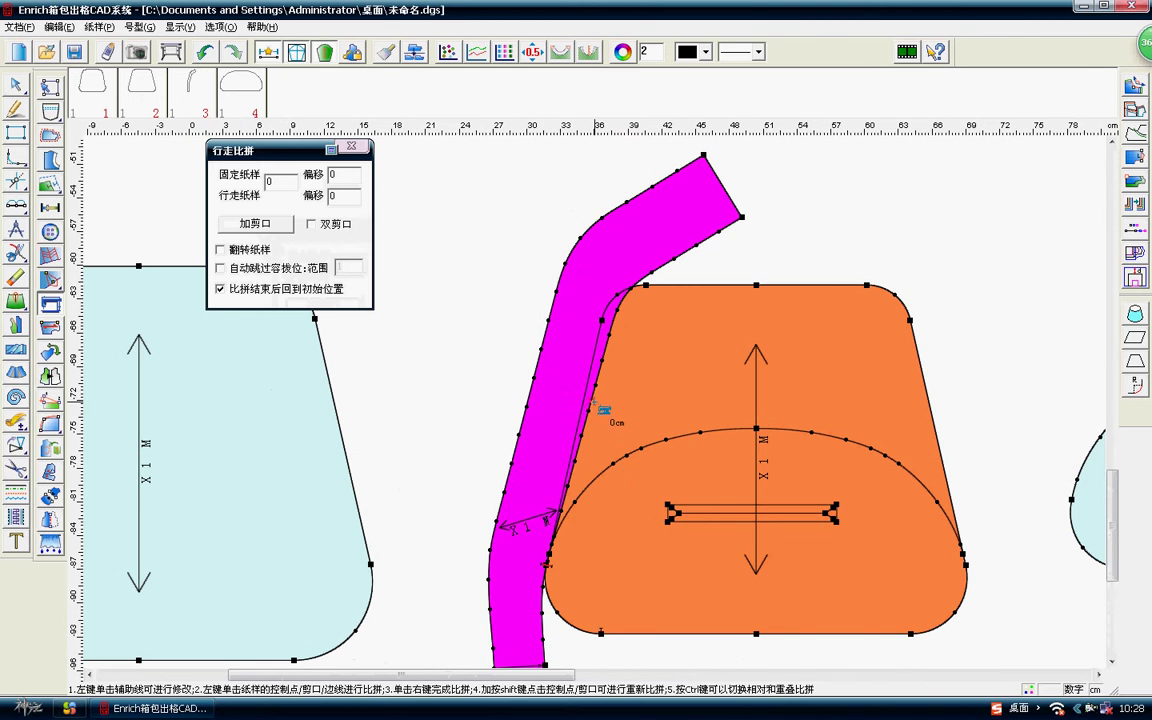
{"action": "left_click", "coordinate": [592, 420]}
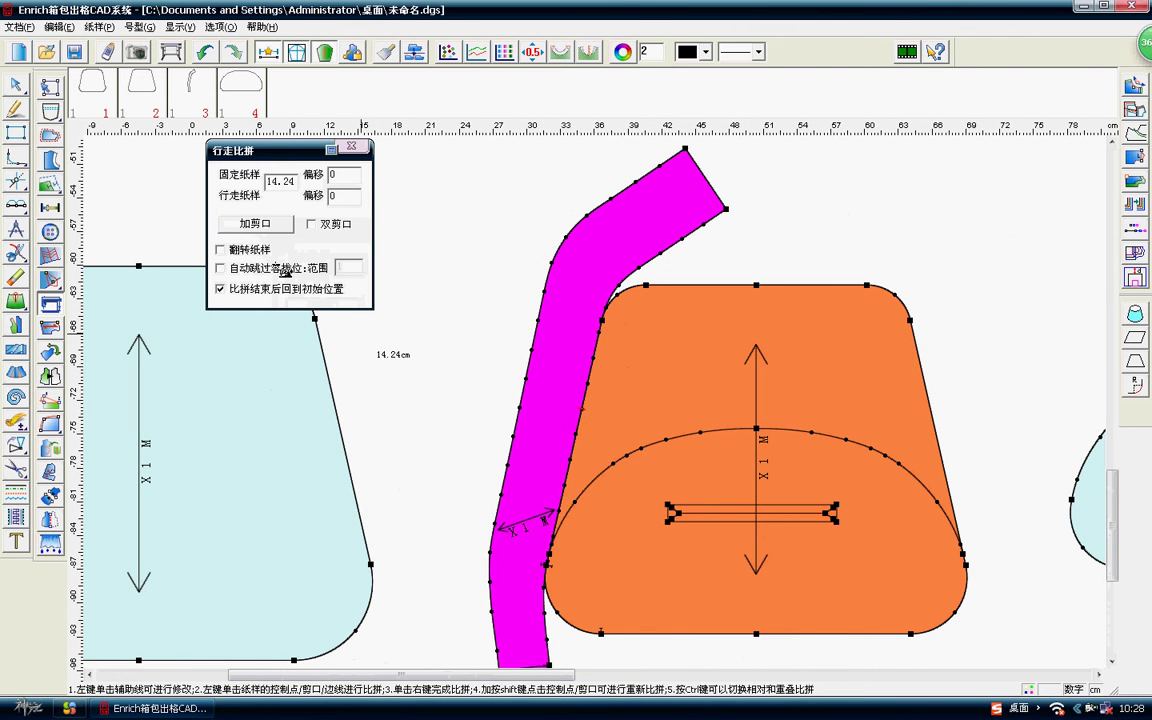
{"action": "scroll", "coordinate": [640, 420], "scroll_direction": "up", "scroll_amount": 3}
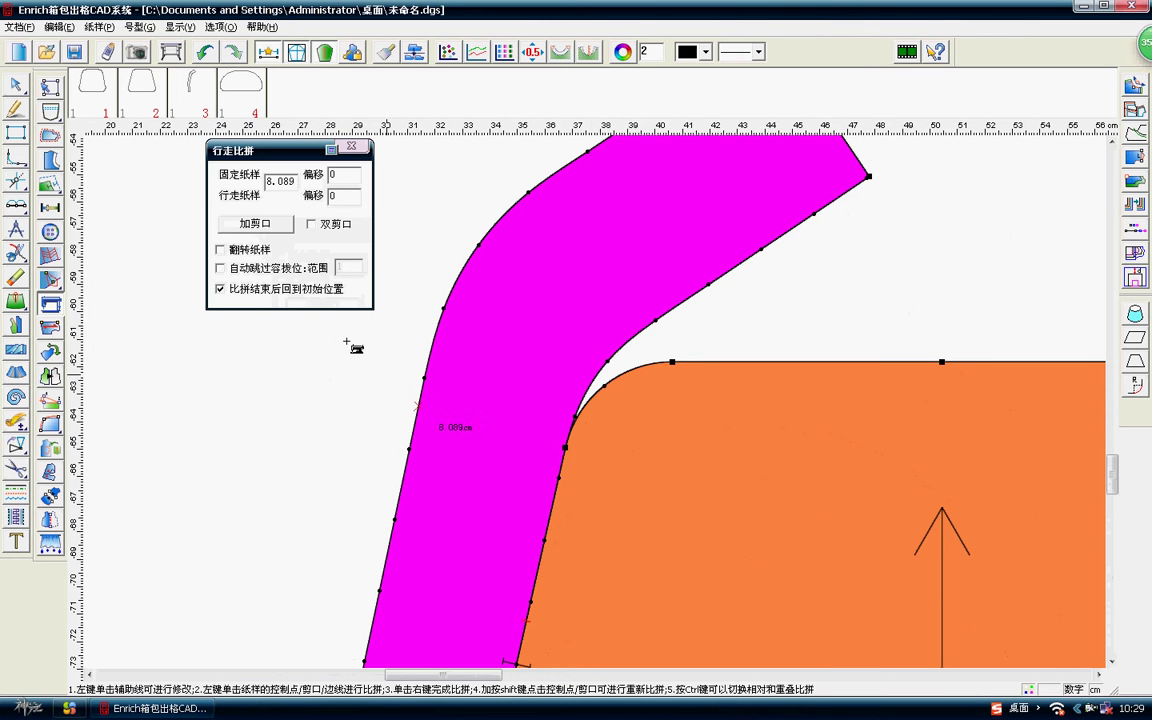
{"action": "right_click", "coordinate": [395, 330]}
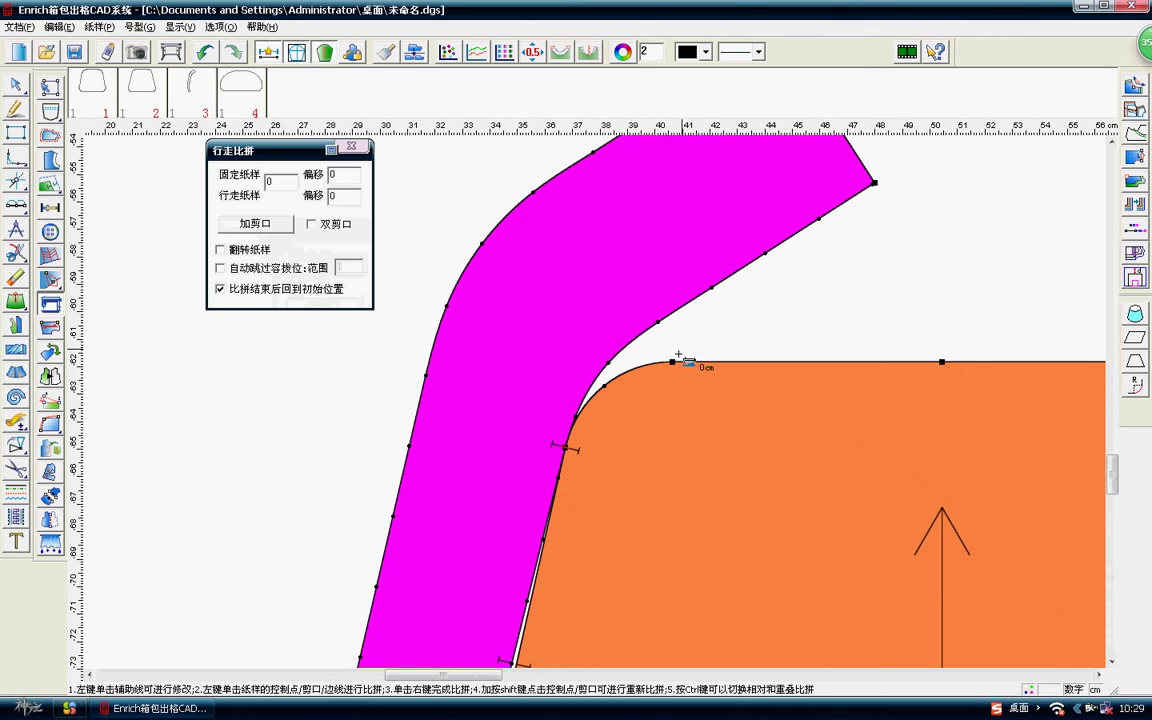
{"action": "left_click", "coordinate": [632, 335]}
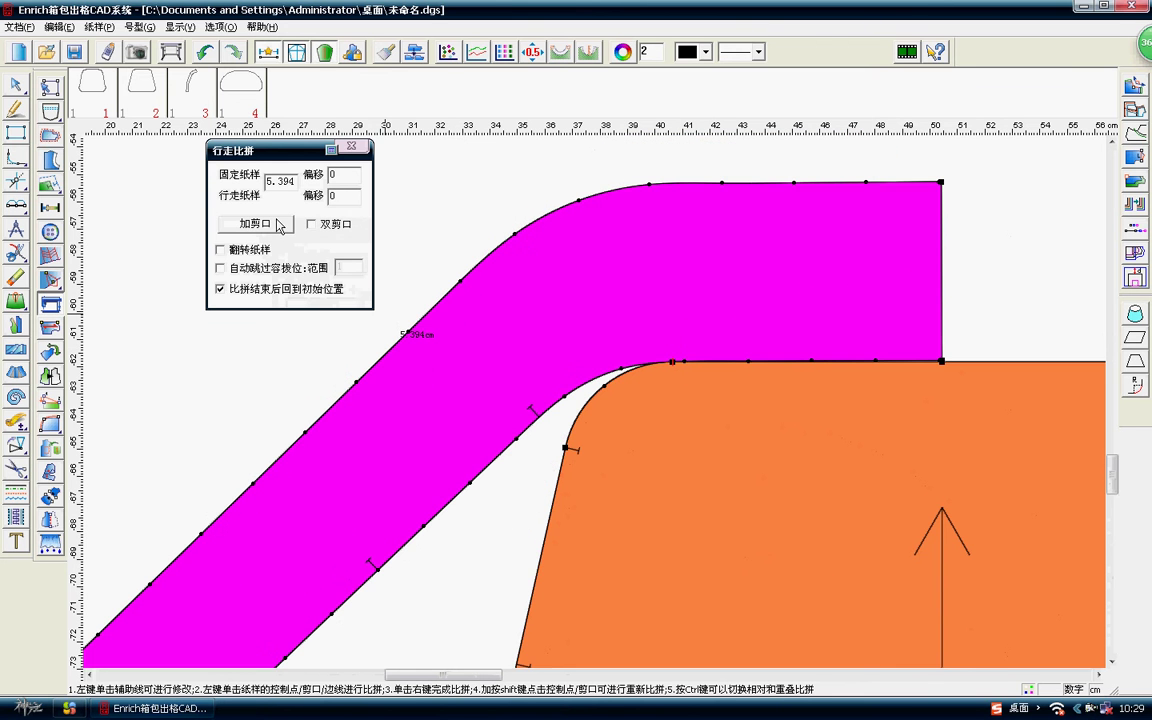
{"action": "left_click", "coordinate": [281, 226]}
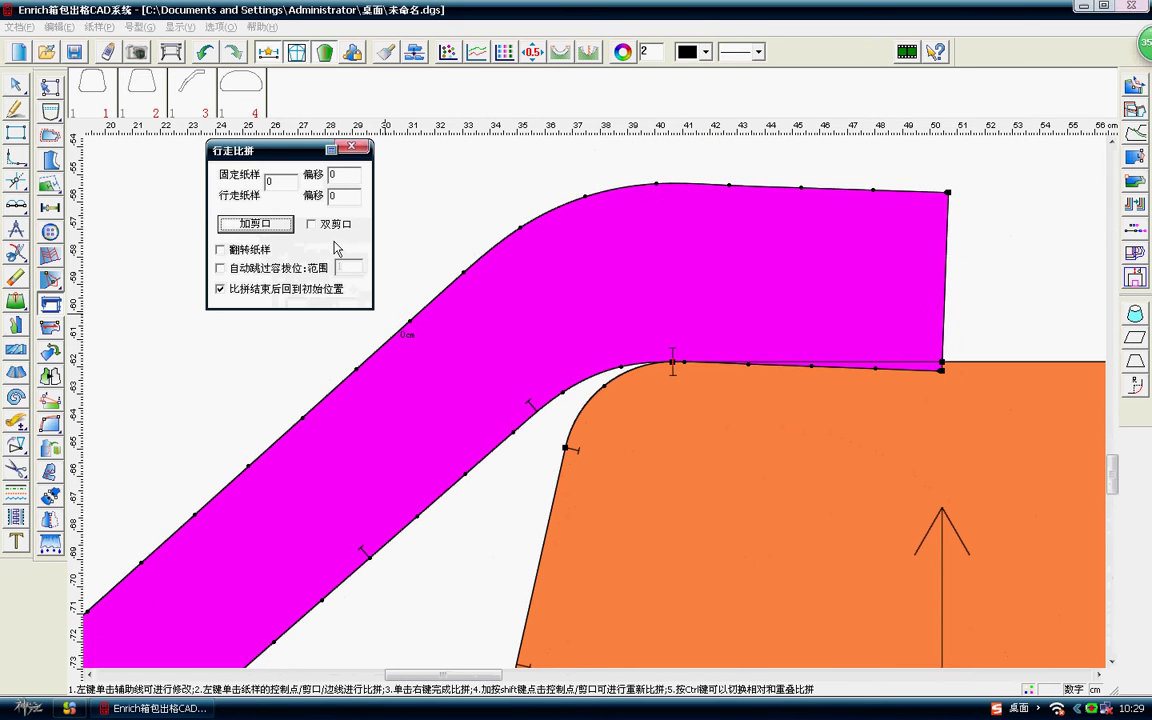
{"action": "right_click", "coordinate": [684, 383]}
{"action": "scroll", "coordinate": [598, 404], "scroll_direction": "down", "scroll_amount": 2}
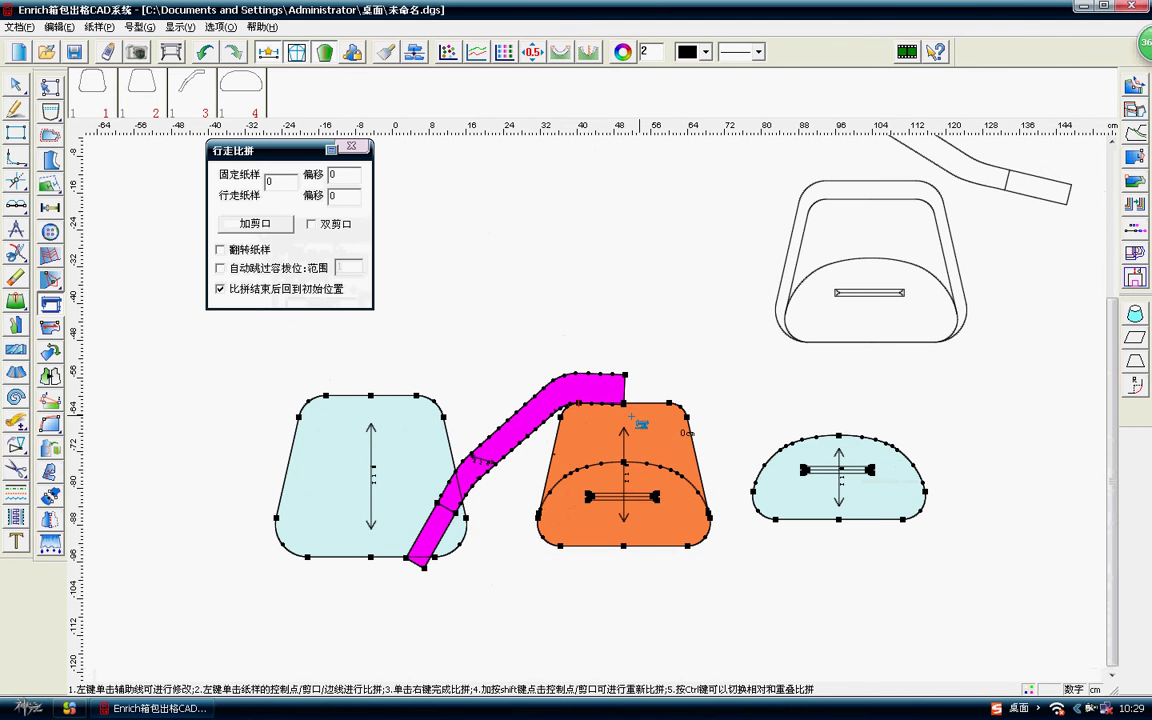
{"action": "scroll", "coordinate": [843, 430], "scroll_direction": "up", "scroll_amount": 2}
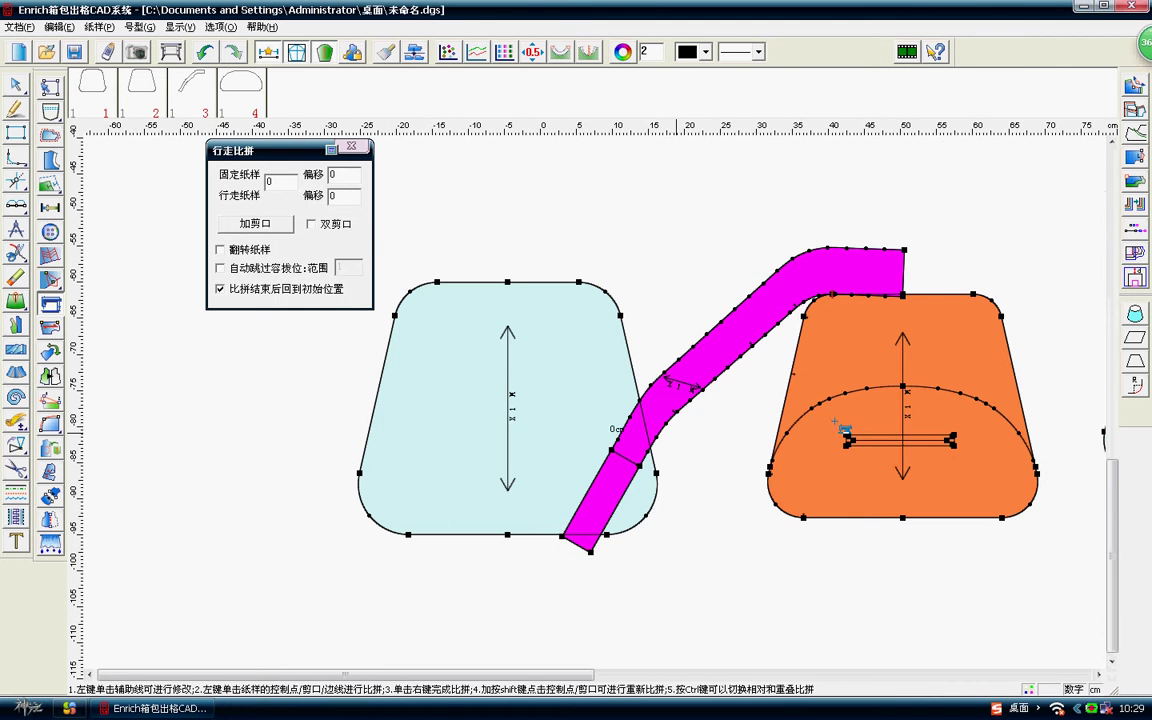
{"action": "right_click", "coordinate": [717, 524]}
Walk the strap 13.78 cm along the left front panel's bottom edge, flipping it over.
{"action": "scroll", "coordinate": [592, 390], "scroll_direction": "down", "scroll_amount": 3}
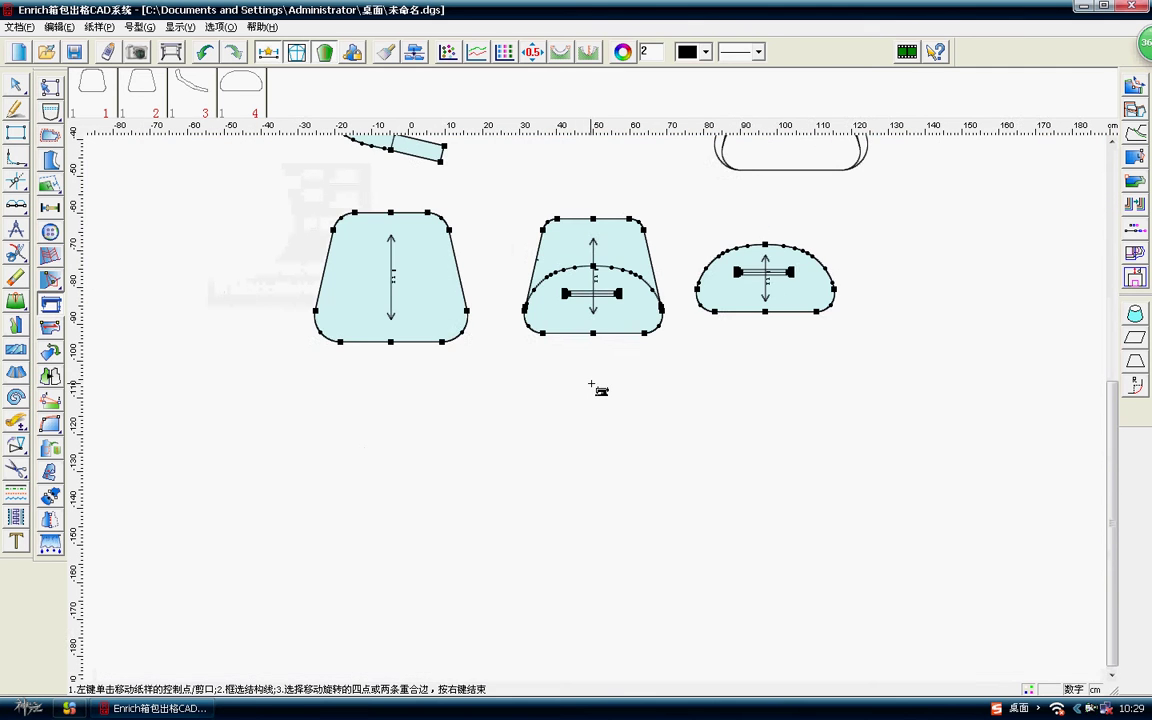
{"action": "scroll", "coordinate": [477, 285], "scroll_direction": "up", "scroll_amount": 2}
{"action": "left_click", "coordinate": [548, 242]}
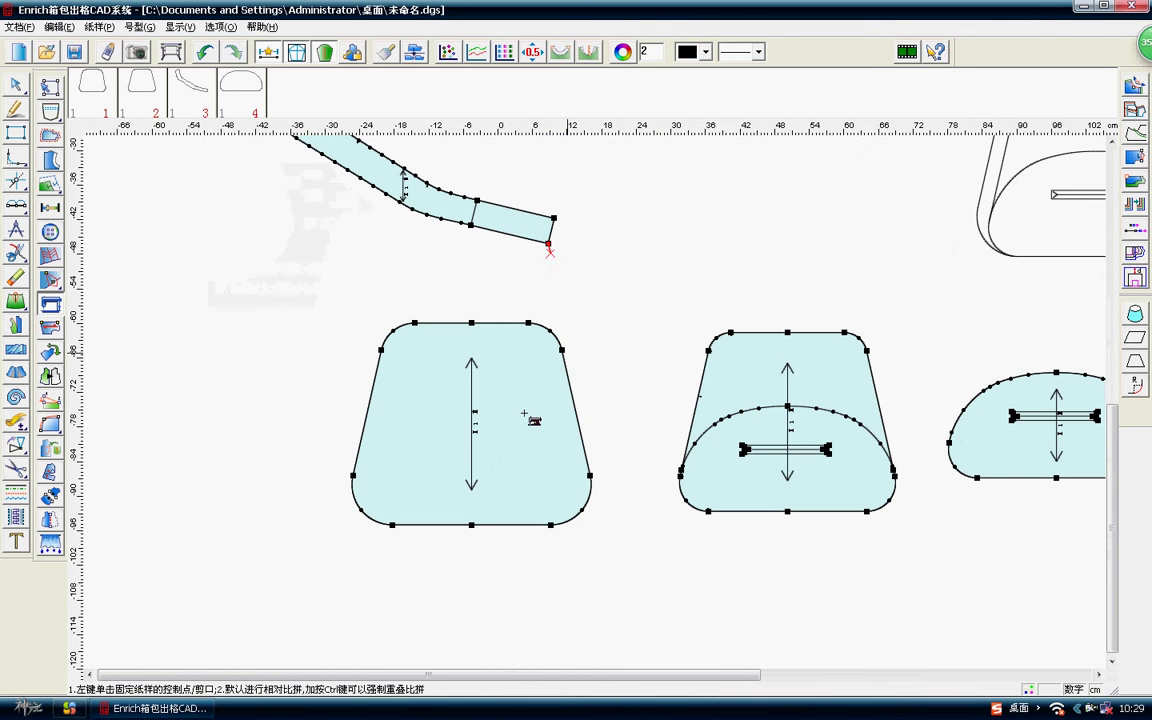
{"action": "left_click", "coordinate": [471, 524]}
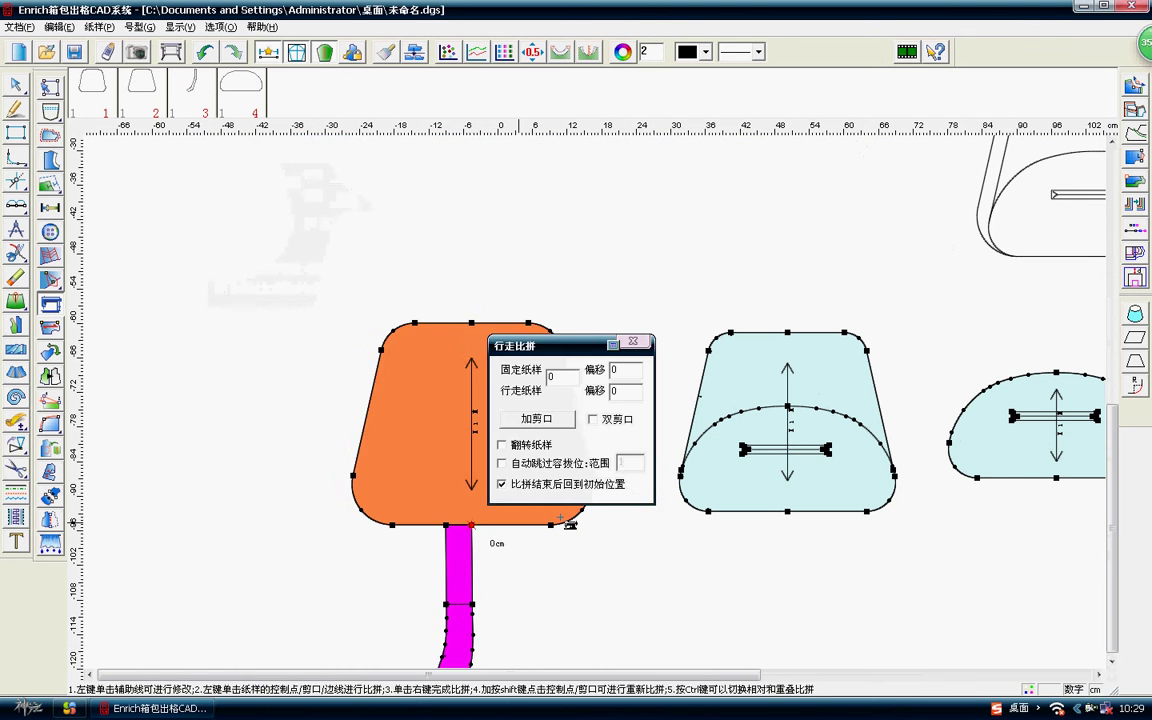
{"action": "scroll", "coordinate": [593, 403], "scroll_direction": "down", "scroll_amount": 1}
{"action": "left_click_drag", "start_coordinate": [583, 347], "coordinate": [260, 163]}
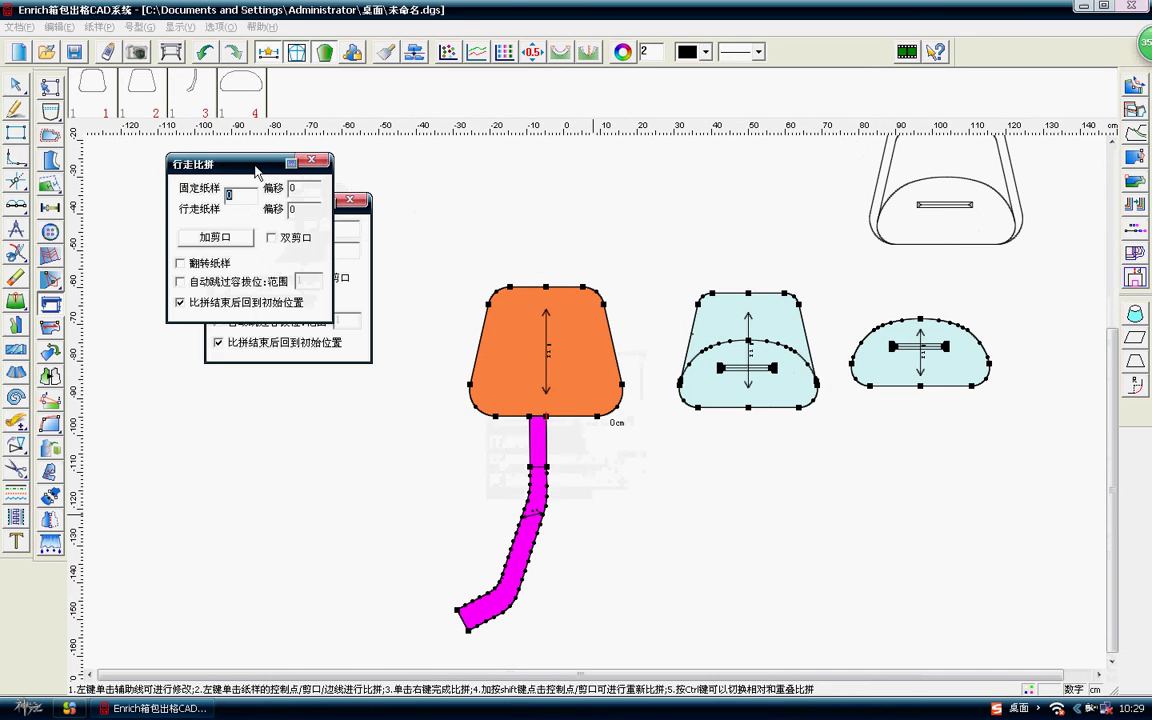
{"action": "scroll", "coordinate": [463, 483], "scroll_direction": "up", "scroll_amount": 1}
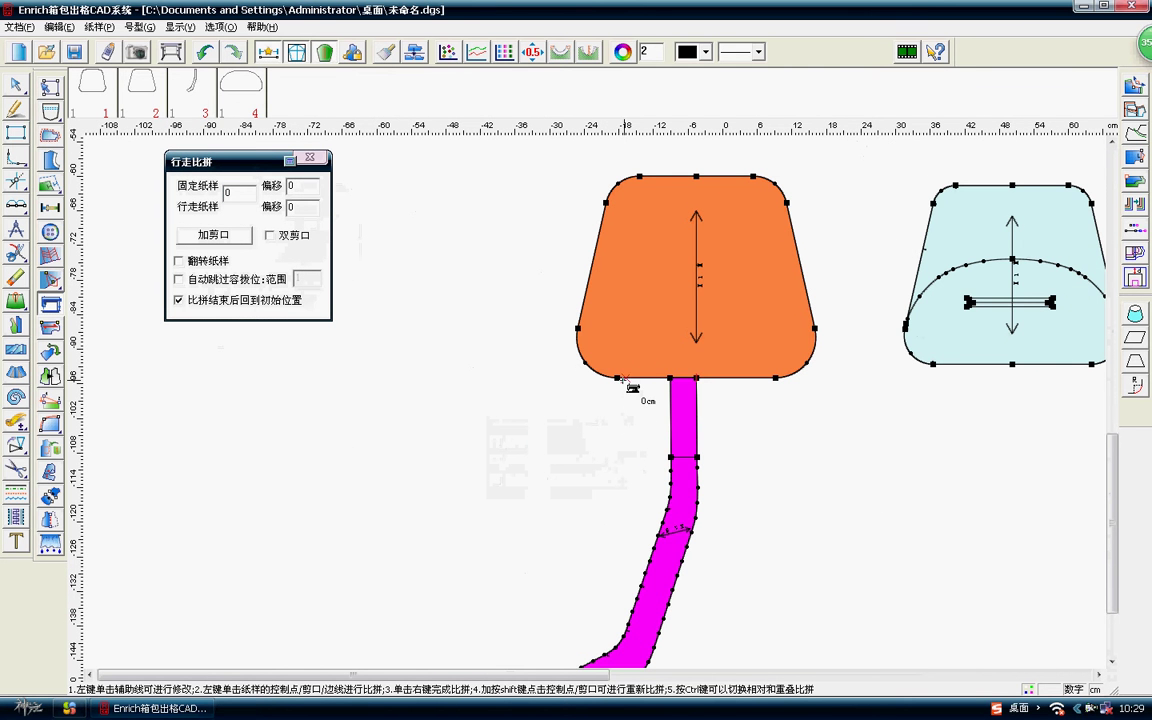
{"action": "left_click", "coordinate": [617, 381]}
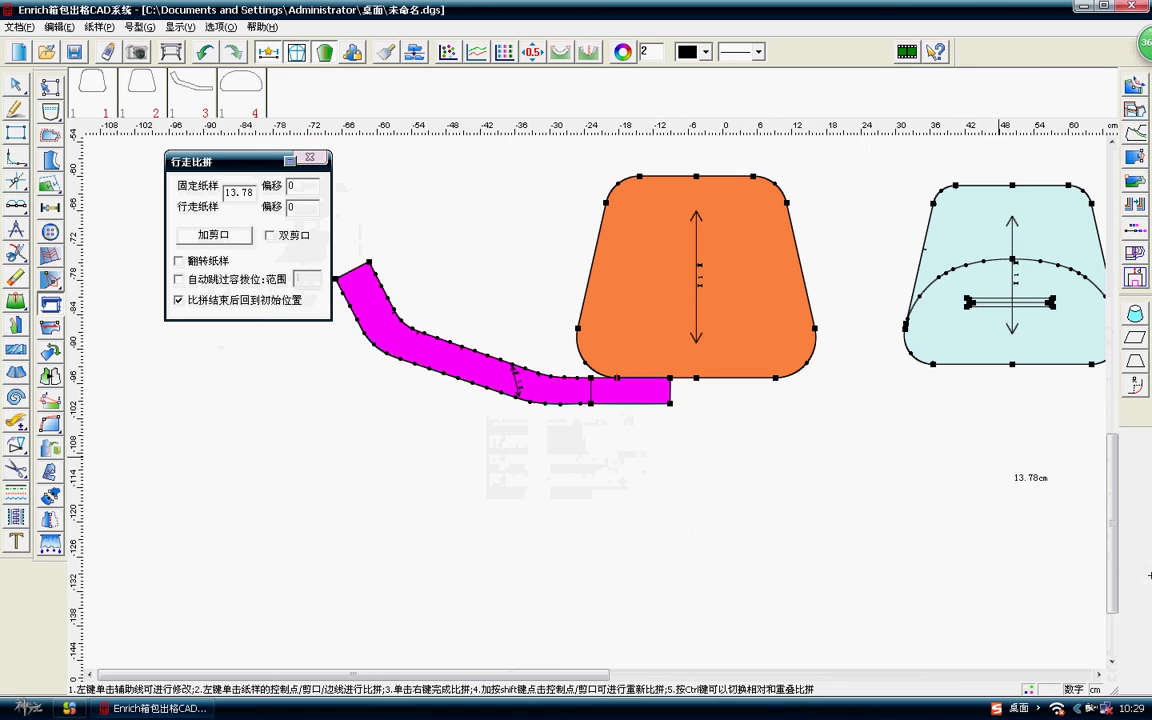
{"action": "scroll", "coordinate": [670, 425], "scroll_direction": "down", "scroll_amount": 2}
{"action": "scroll", "coordinate": [597, 391], "scroll_direction": "up", "scroll_amount": 1}
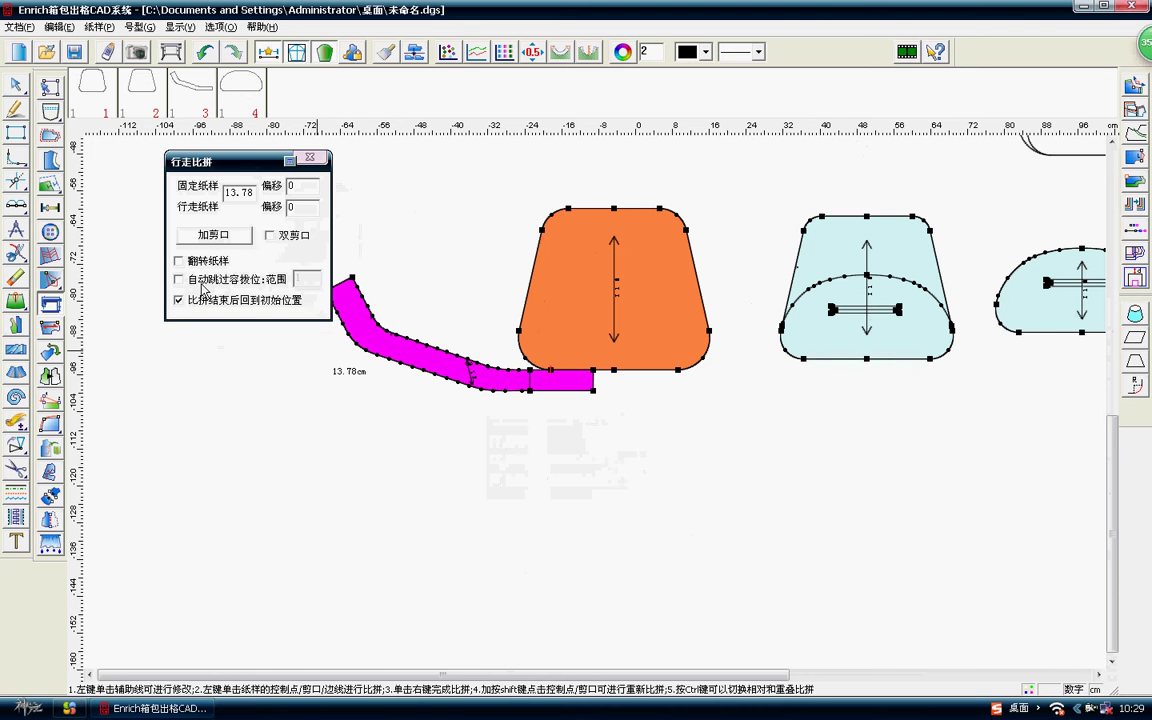
{"action": "left_click", "coordinate": [180, 262]}
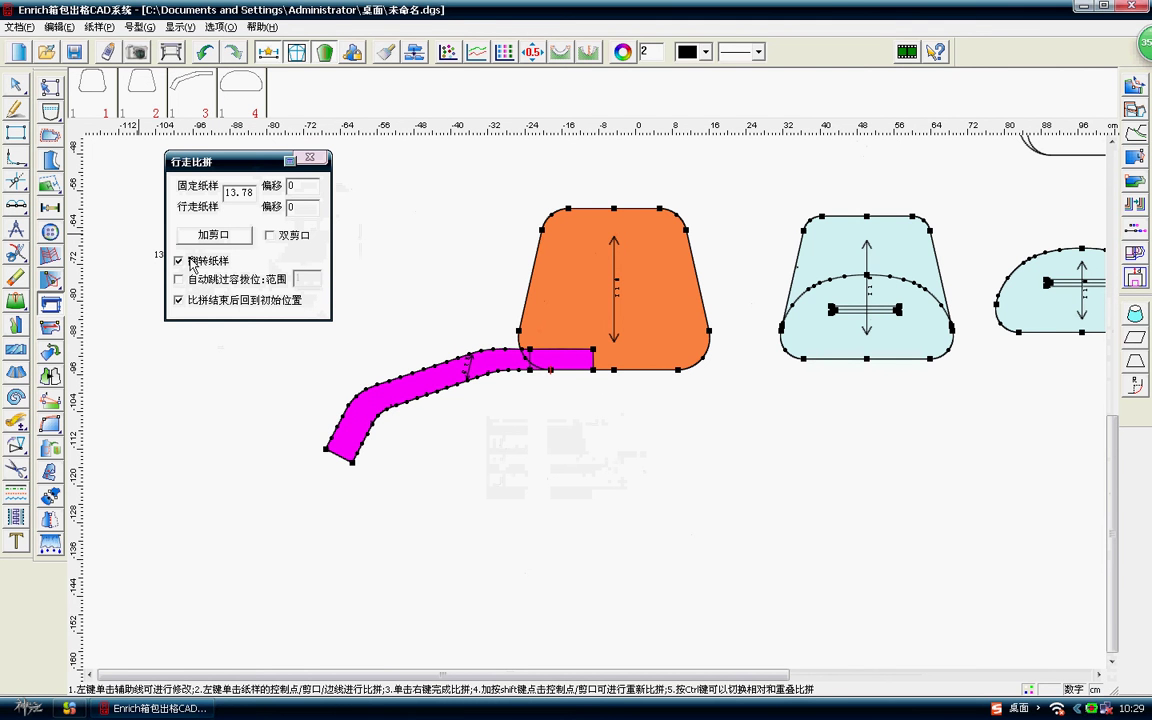
End the previous walk and move the strap down below the front panel.
{"action": "left_click", "coordinate": [310, 157]}
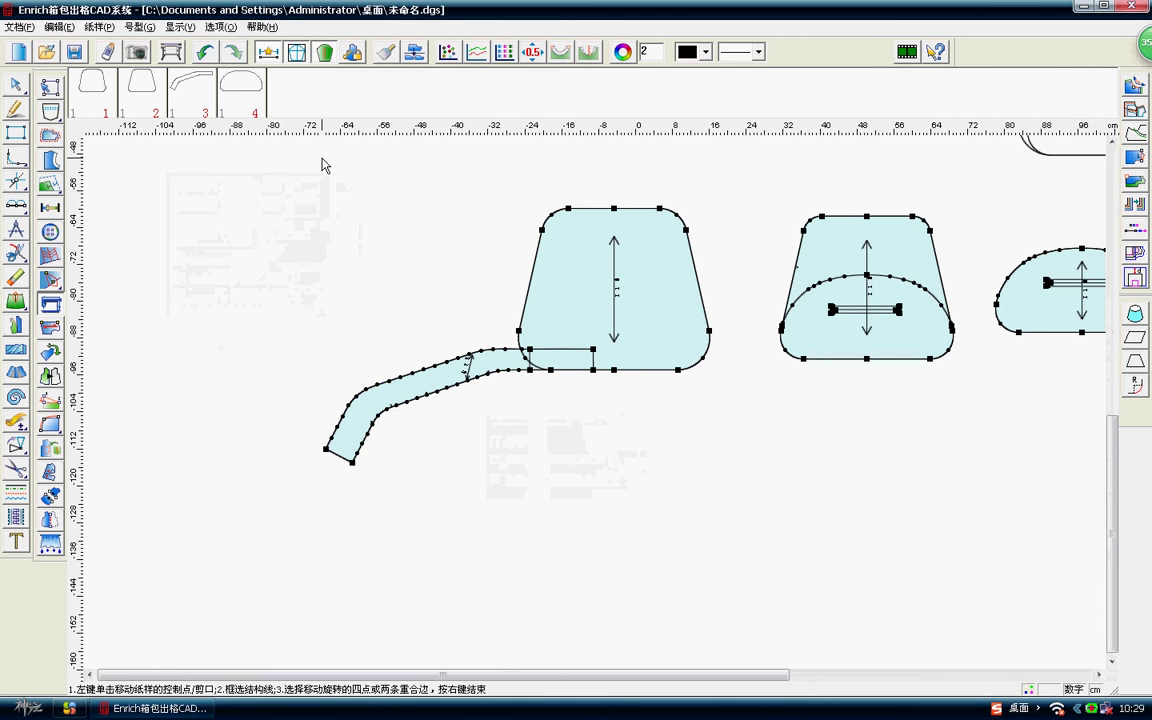
{"action": "right_click", "coordinate": [375, 268]}
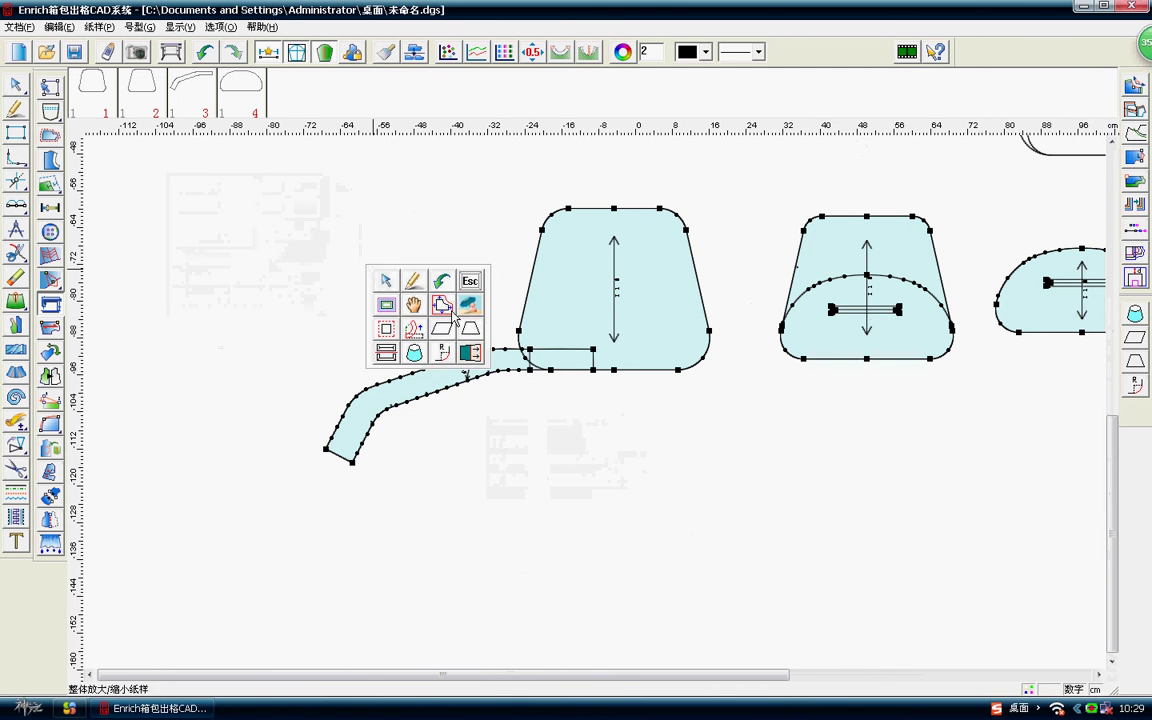
{"action": "left_click", "coordinate": [410, 287]}
{"action": "left_click", "coordinate": [463, 368]}
{"action": "left_click_drag", "start_coordinate": [474, 432], "coordinate": [463, 540]}
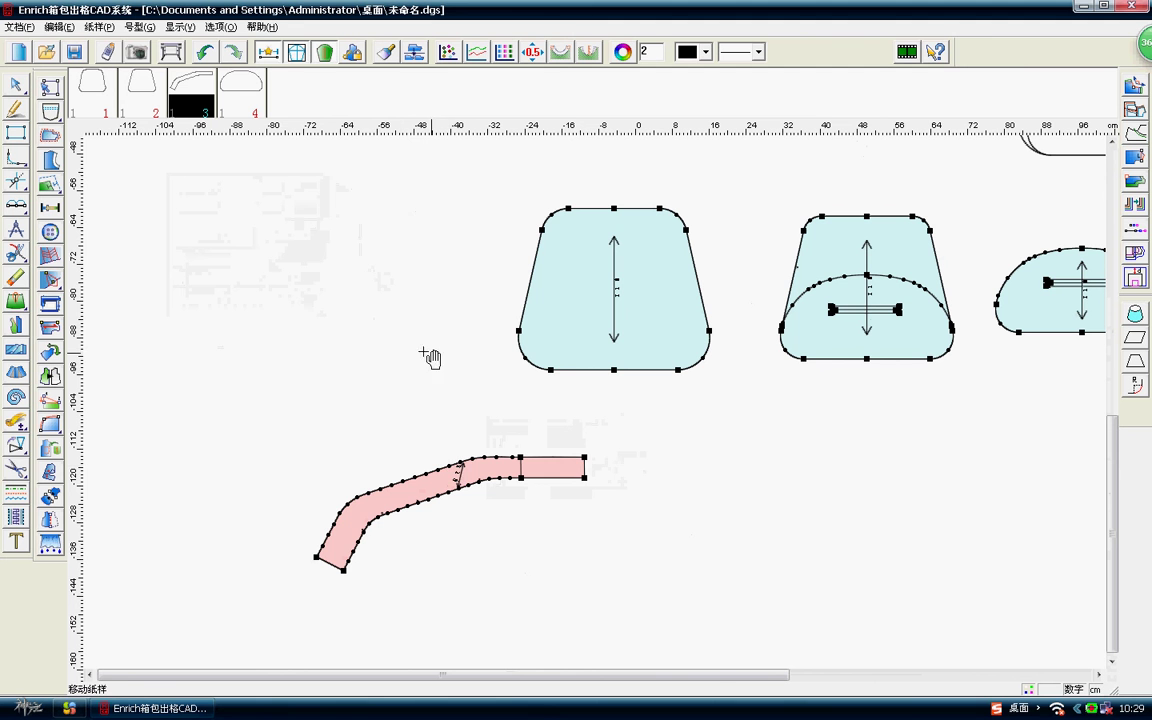
Start a 行走比拼 walk, anchoring the strap's top-right corner to the panel's bottom point.
{"action": "right_click", "coordinate": [375, 270]}
{"action": "left_click", "coordinate": [50, 303]}
{"action": "left_click", "coordinate": [584, 457]}
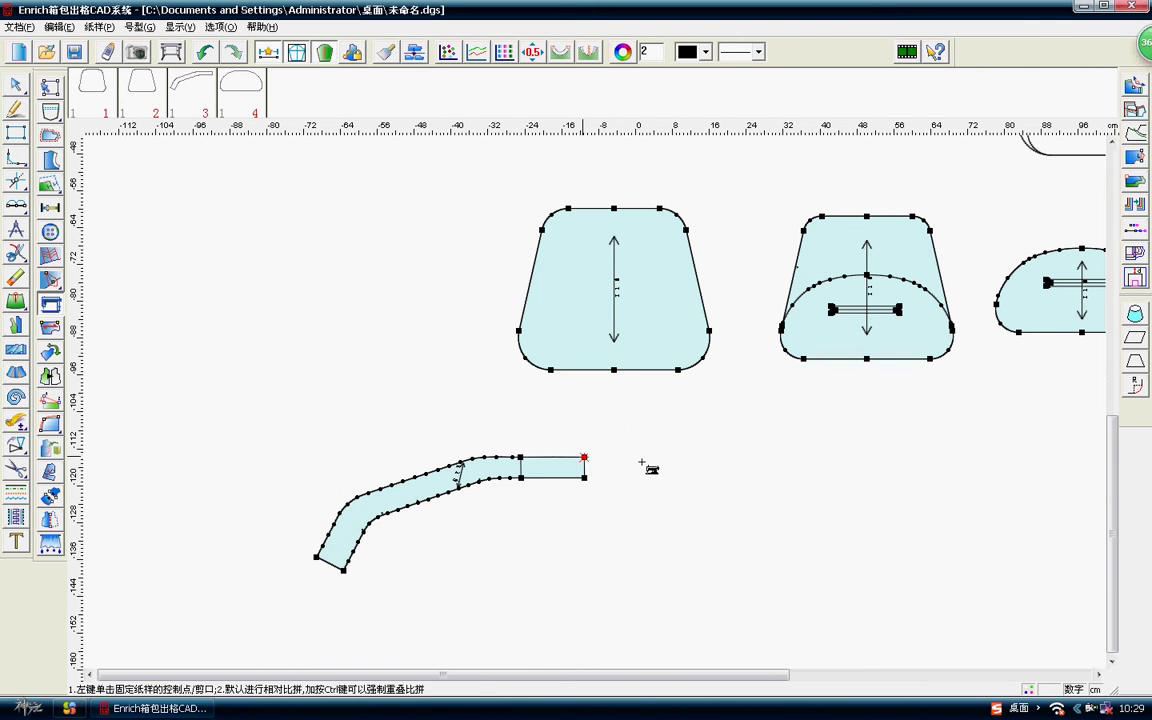
{"action": "left_click", "coordinate": [614, 370]}
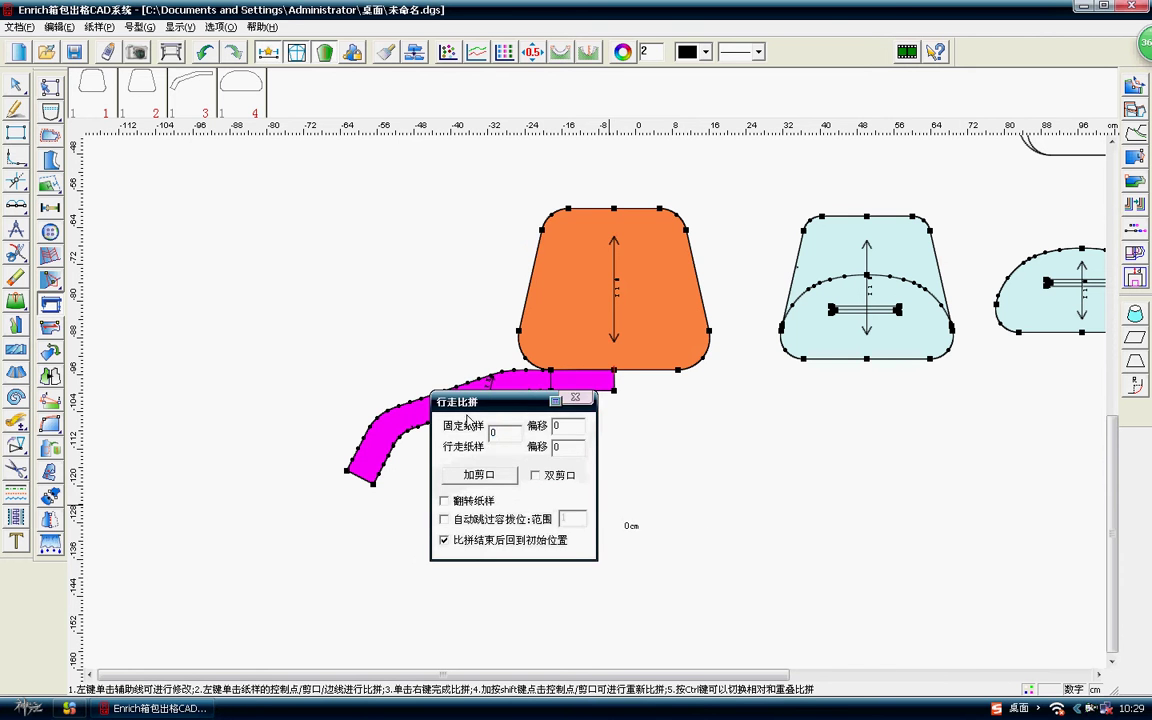
{"action": "left_click_drag", "start_coordinate": [490, 404], "coordinate": [763, 448]}
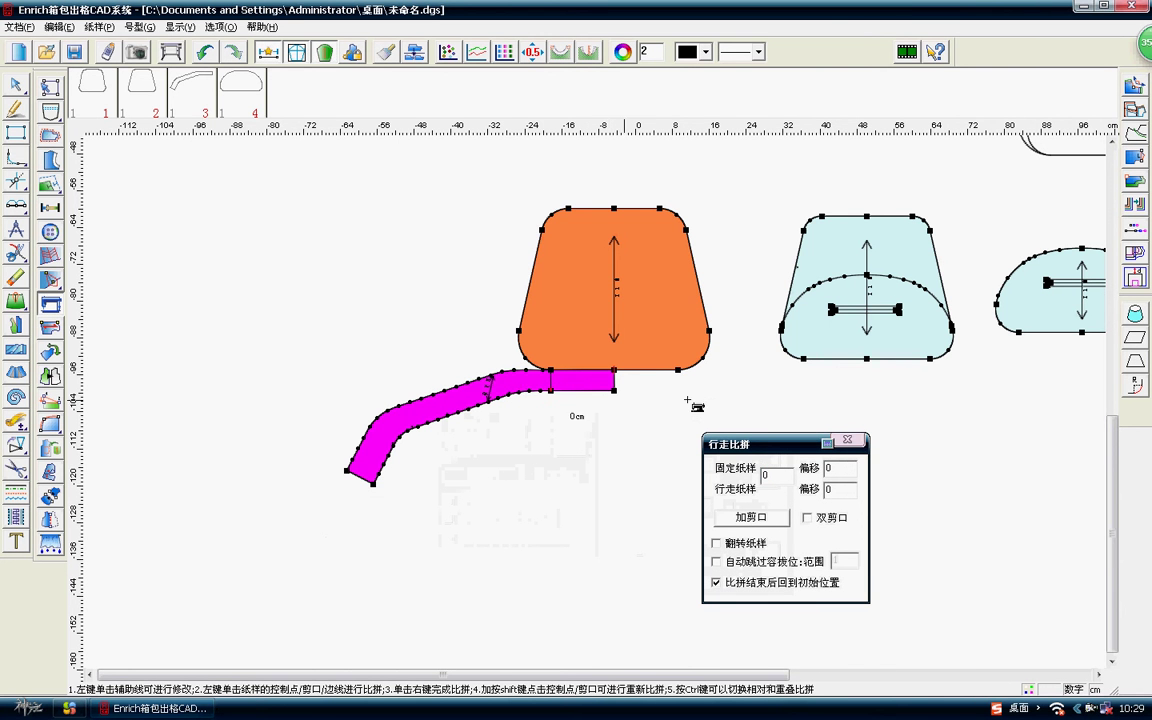
{"action": "scroll", "coordinate": [577, 392], "scroll_direction": "up", "scroll_amount": 1}
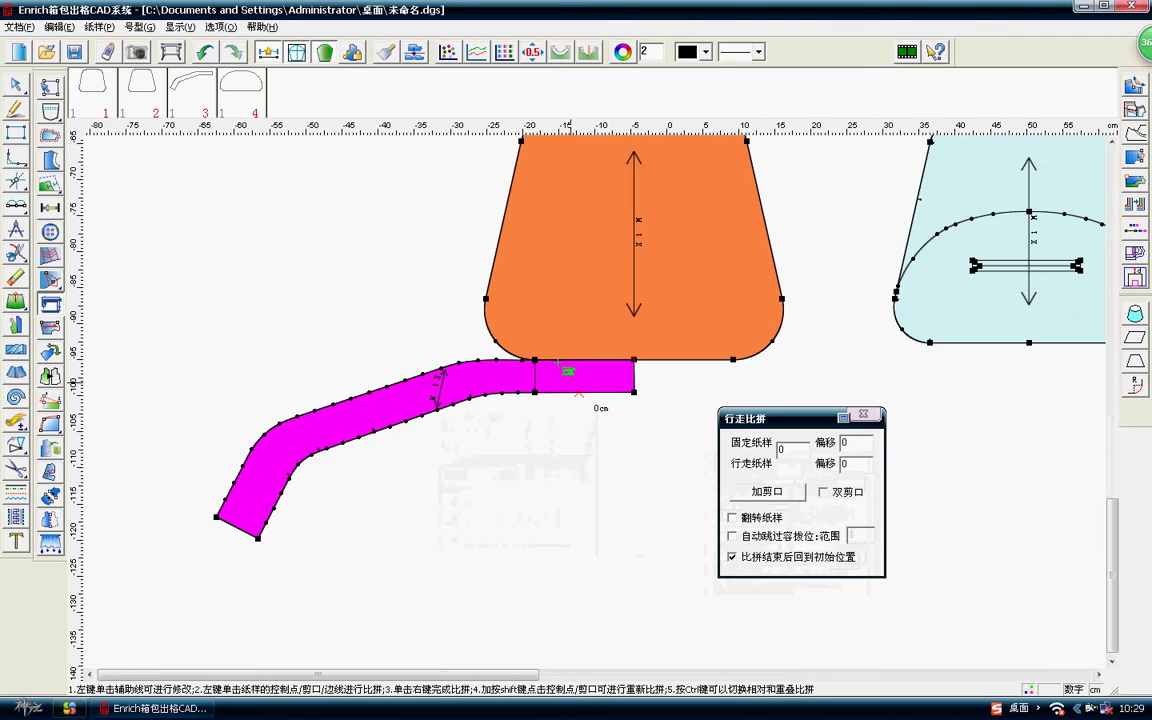
{"action": "scroll", "coordinate": [557, 363], "scroll_direction": "up", "scroll_amount": 2}
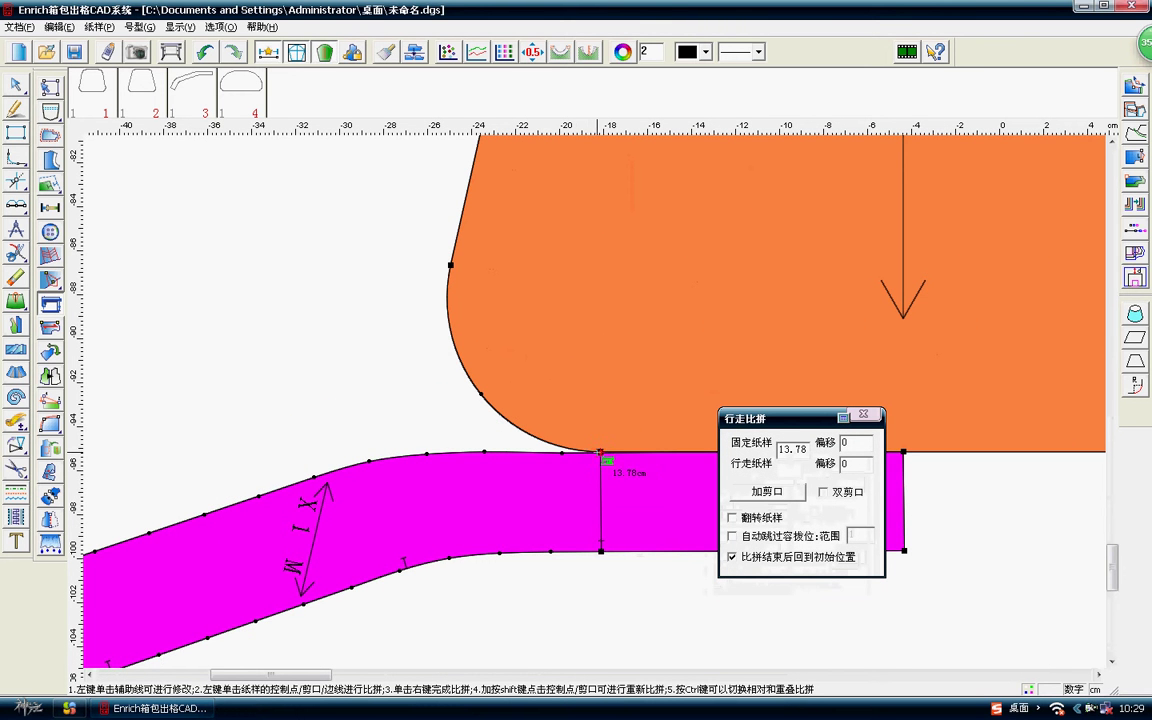
Walk the strap along the panel edge, adding notches at three matching points, then finish.
{"action": "left_click", "coordinate": [600, 453]}
{"action": "left_click", "coordinate": [783, 495]}
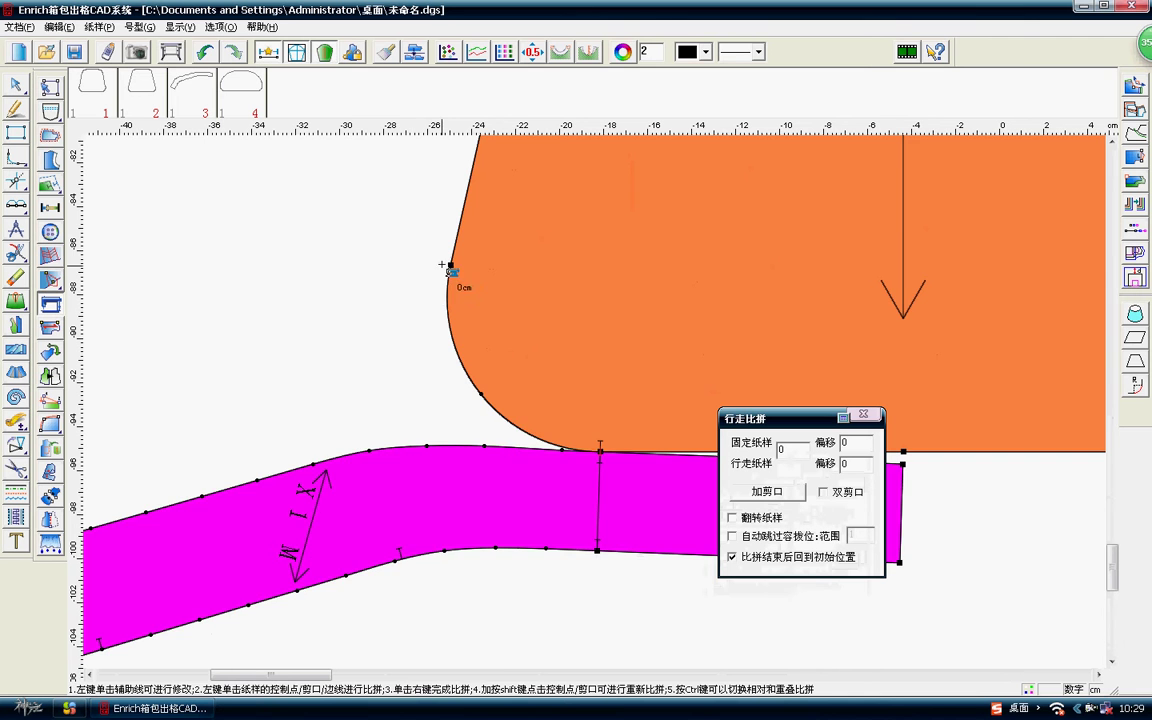
{"action": "left_click", "coordinate": [765, 493]}
{"action": "scroll", "coordinate": [596, 406], "scroll_direction": "down", "scroll_amount": 4}
{"action": "scroll", "coordinate": [617, 335], "scroll_direction": "up", "scroll_amount": 1}
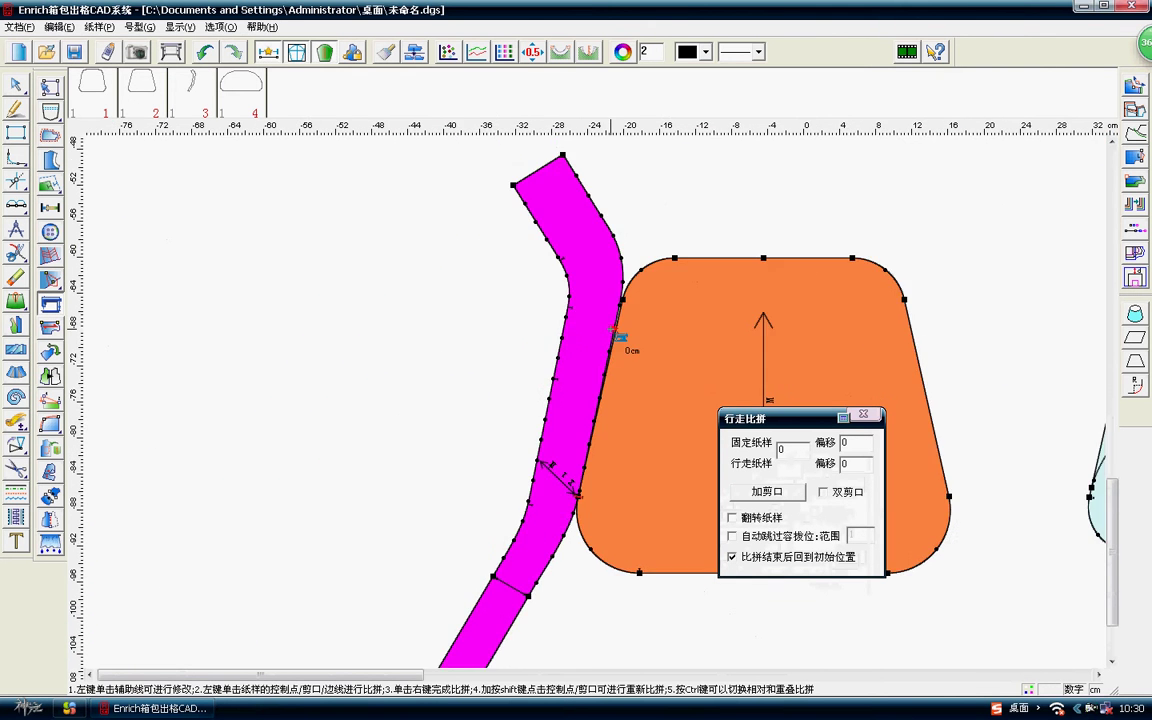
{"action": "scroll", "coordinate": [617, 337], "scroll_direction": "up", "scroll_amount": 2}
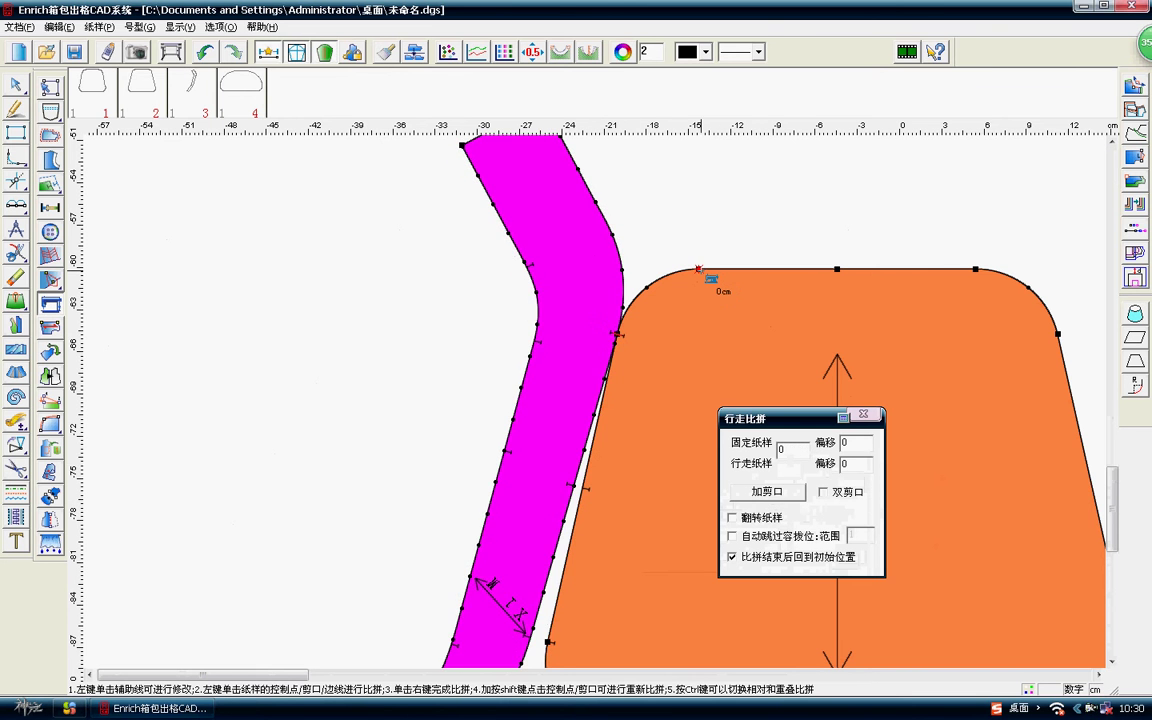
{"action": "left_click", "coordinate": [787, 488]}
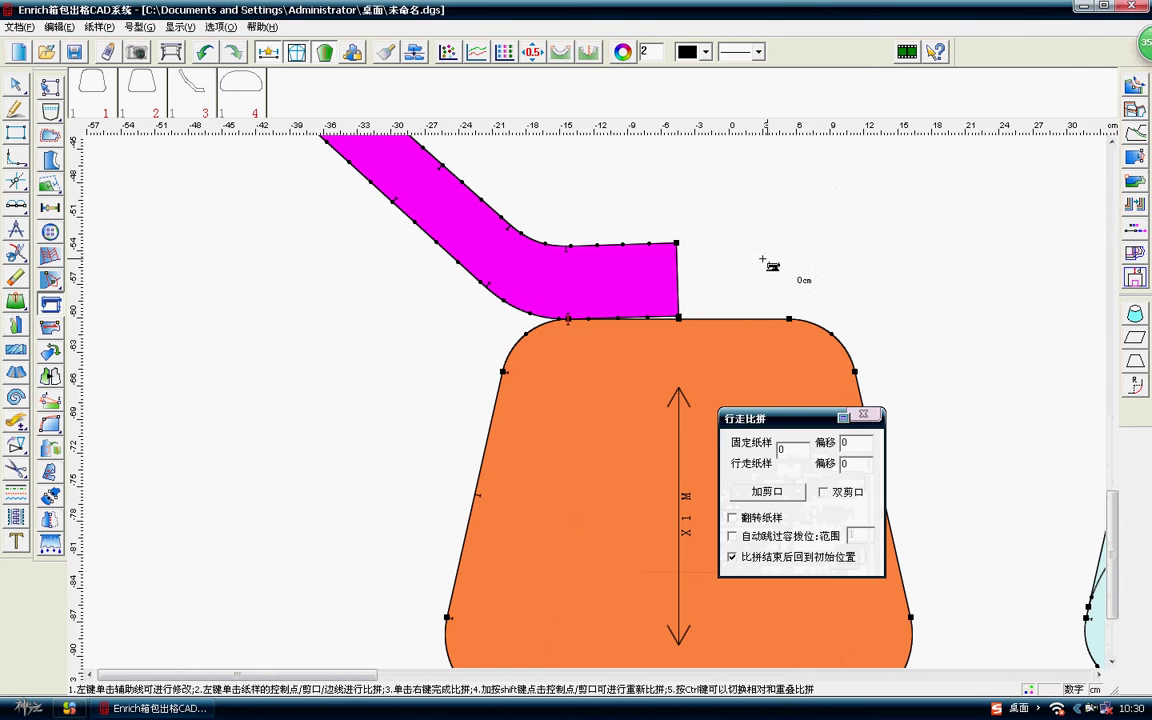
{"action": "right_click", "coordinate": [738, 260]}
{"action": "scroll", "coordinate": [514, 432], "scroll_direction": "up", "scroll_amount": 2}
Mirror the strap with 对称纸样 using its straight end's two corners as the axis.
{"action": "scroll", "coordinate": [602, 406], "scroll_direction": "up", "scroll_amount": 3}
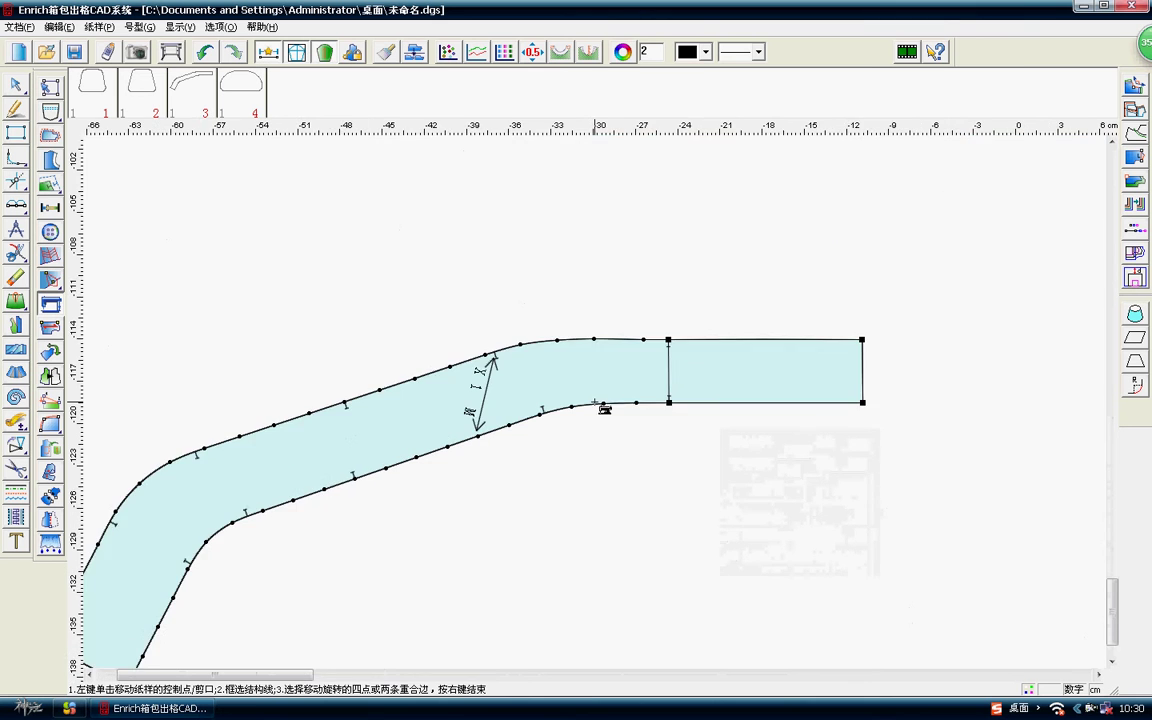
{"action": "scroll", "coordinate": [620, 387], "scroll_direction": "down", "scroll_amount": 2}
{"action": "right_click", "coordinate": [520, 268]}
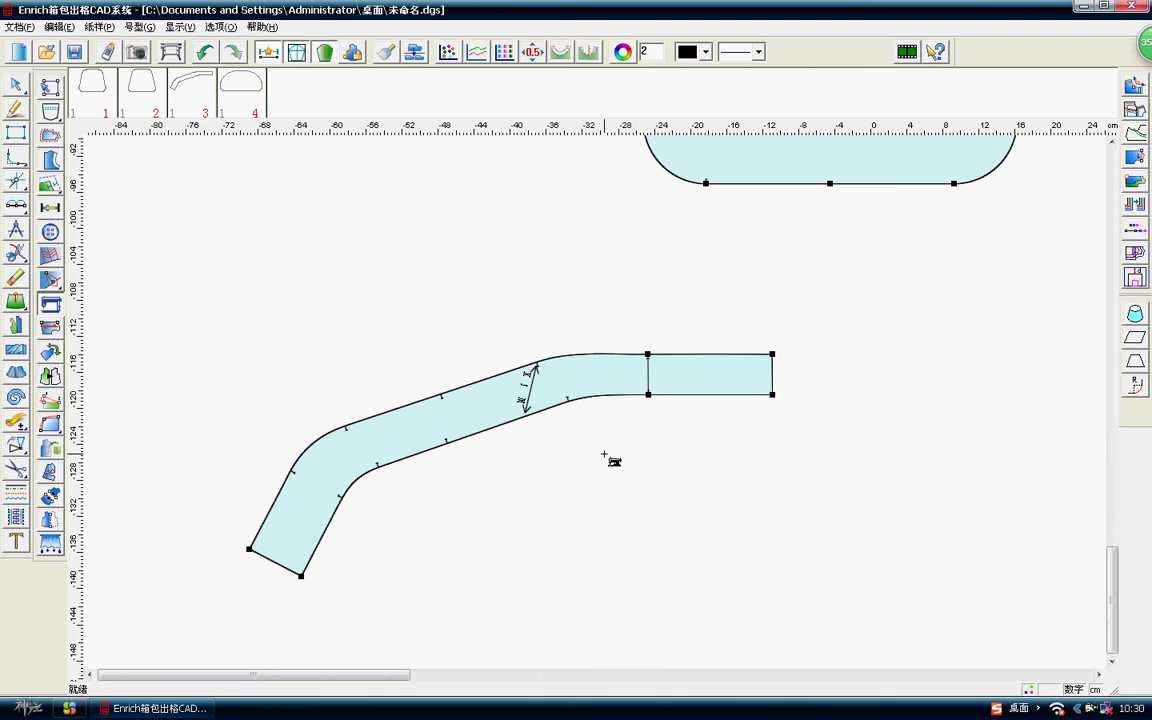
{"action": "scroll", "coordinate": [602, 404], "scroll_direction": "up", "scroll_amount": 2}
{"action": "scroll", "coordinate": [632, 319], "scroll_direction": "up", "scroll_amount": 2}
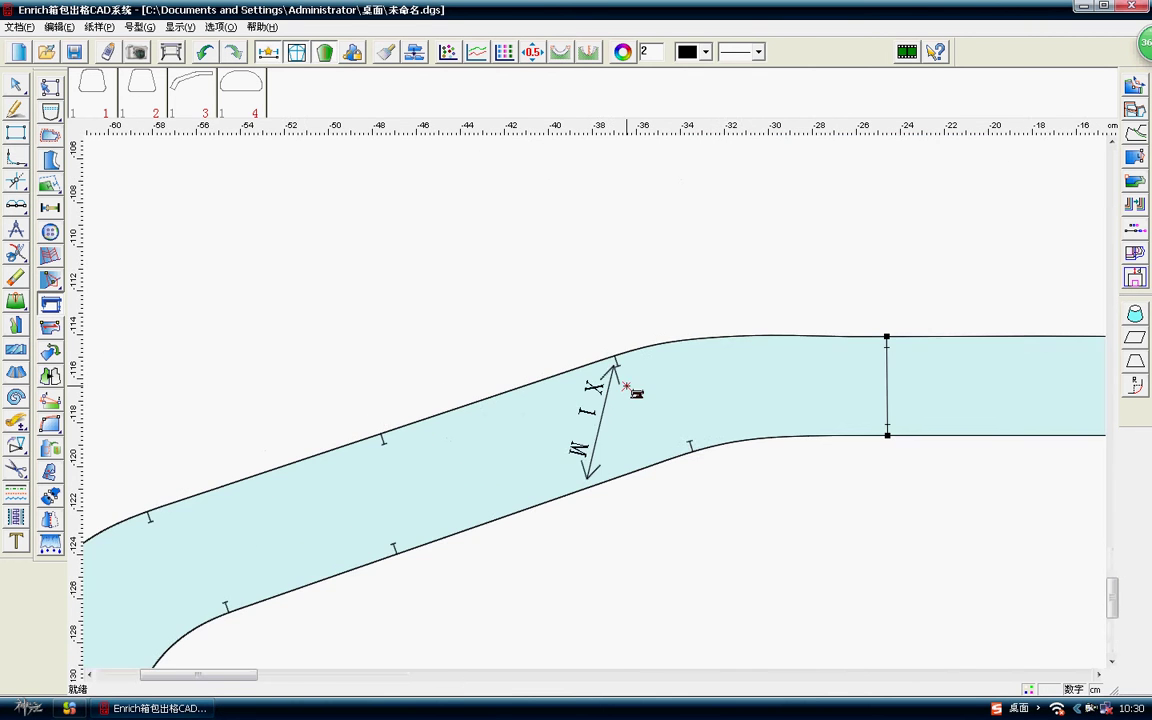
{"action": "scroll", "coordinate": [599, 404], "scroll_direction": "down", "scroll_amount": 2}
{"action": "scroll", "coordinate": [616, 412], "scroll_direction": "down", "scroll_amount": 2}
{"action": "scroll", "coordinate": [616, 412], "scroll_direction": "down", "scroll_amount": 2}
{"action": "scroll", "coordinate": [636, 330], "scroll_direction": "up", "scroll_amount": 2}
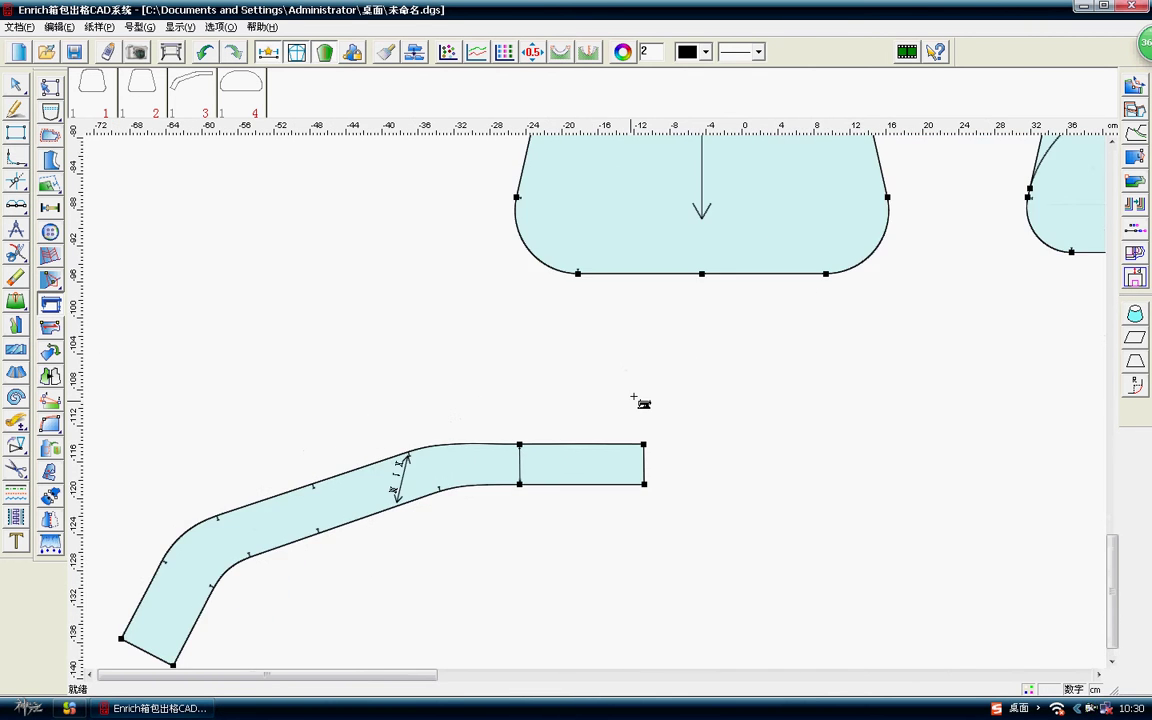
{"action": "right_click", "coordinate": [535, 338]}
{"action": "scroll", "coordinate": [600, 427], "scroll_direction": "down", "scroll_amount": 1}
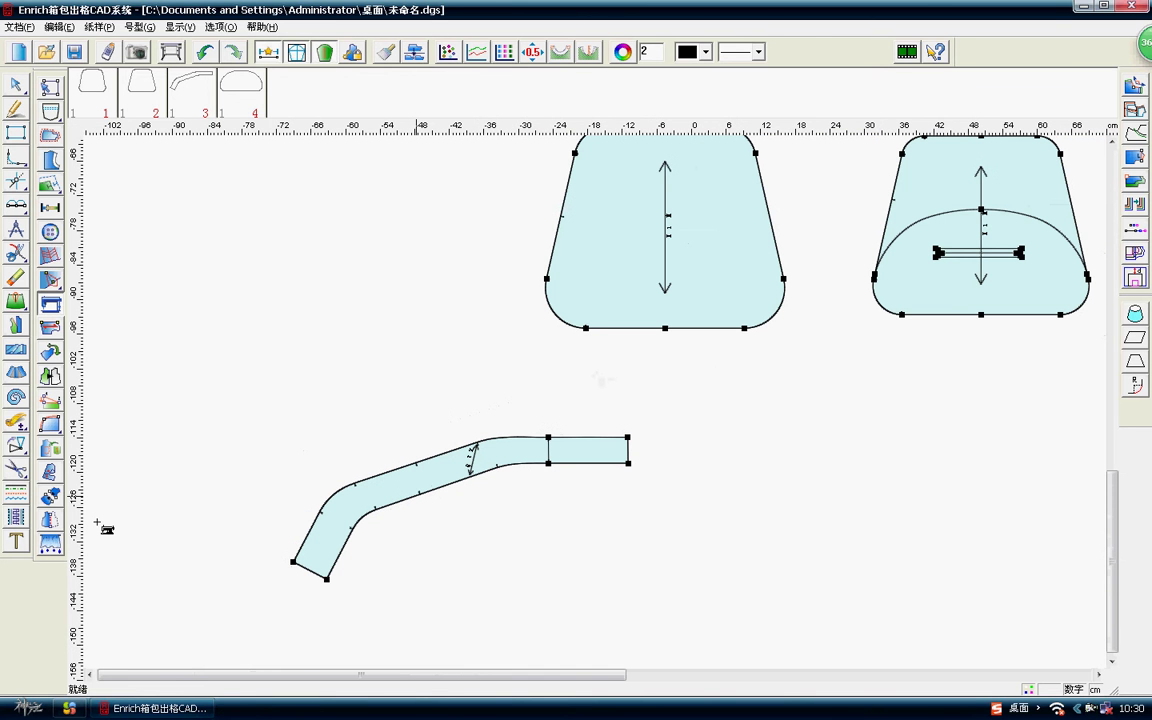
{"action": "left_click", "coordinate": [50, 519]}
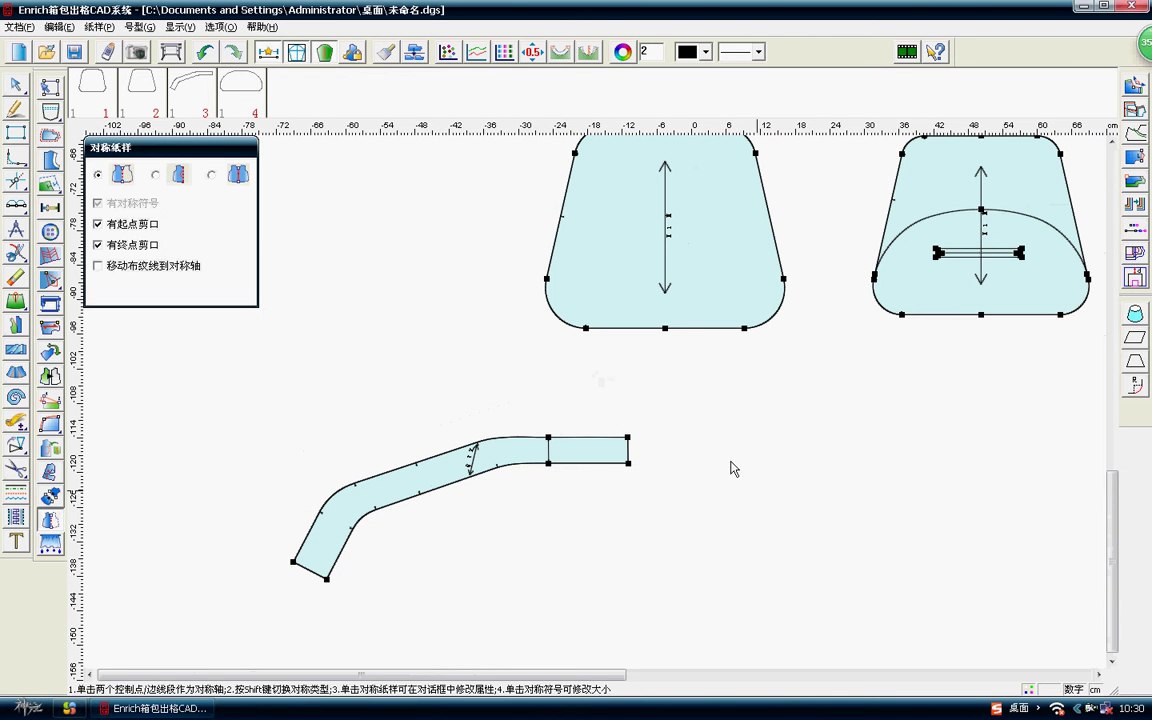
{"action": "left_click", "coordinate": [627, 440]}
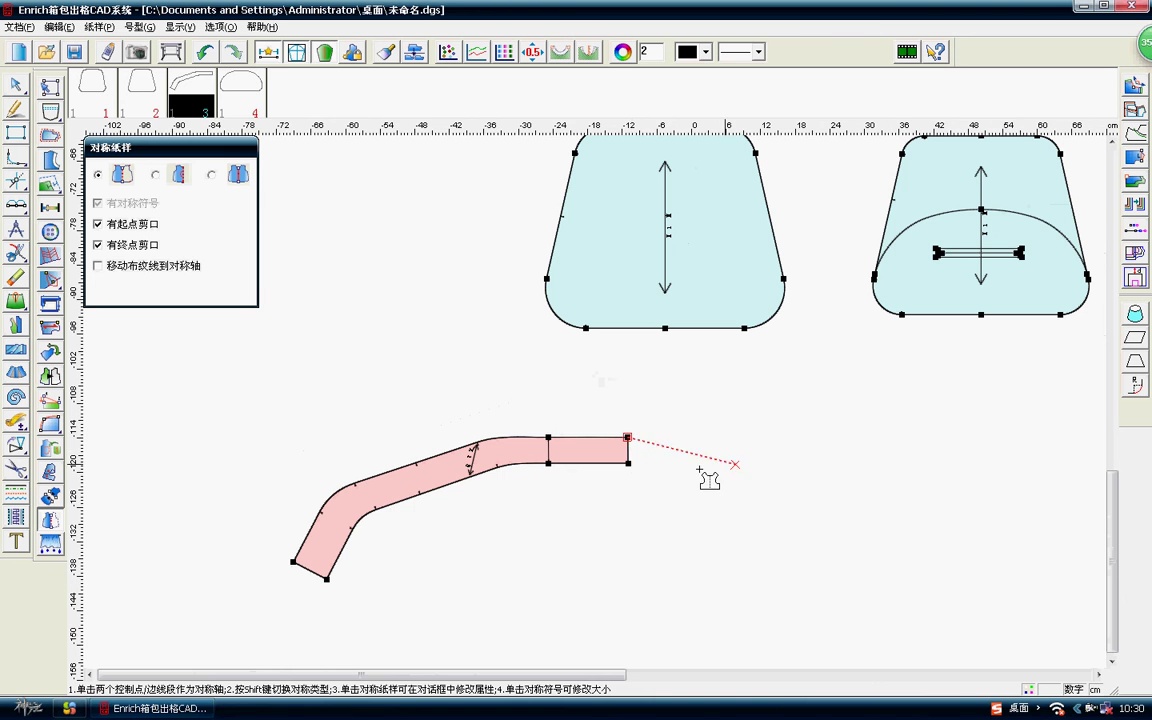
{"action": "left_click", "coordinate": [628, 463]}
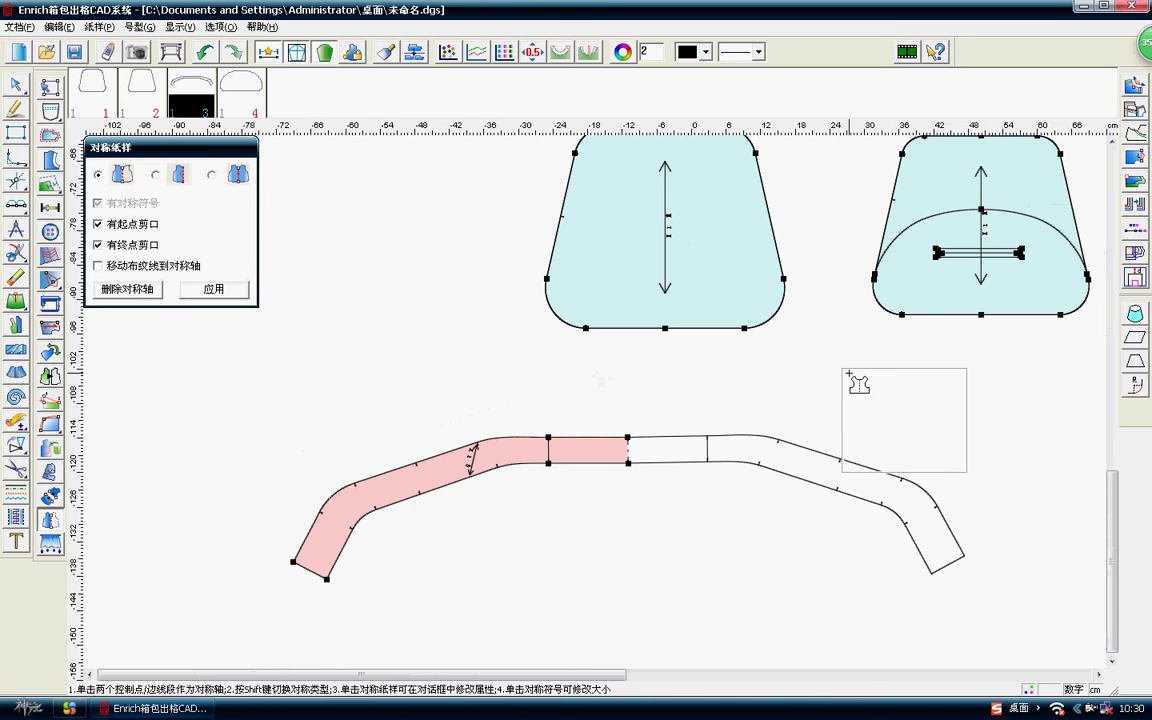
Reposition the mirrored full strap with 移动纸样.
{"action": "scroll", "coordinate": [738, 386], "scroll_direction": "up", "scroll_amount": 2}
{"action": "right_click", "coordinate": [603, 400]}
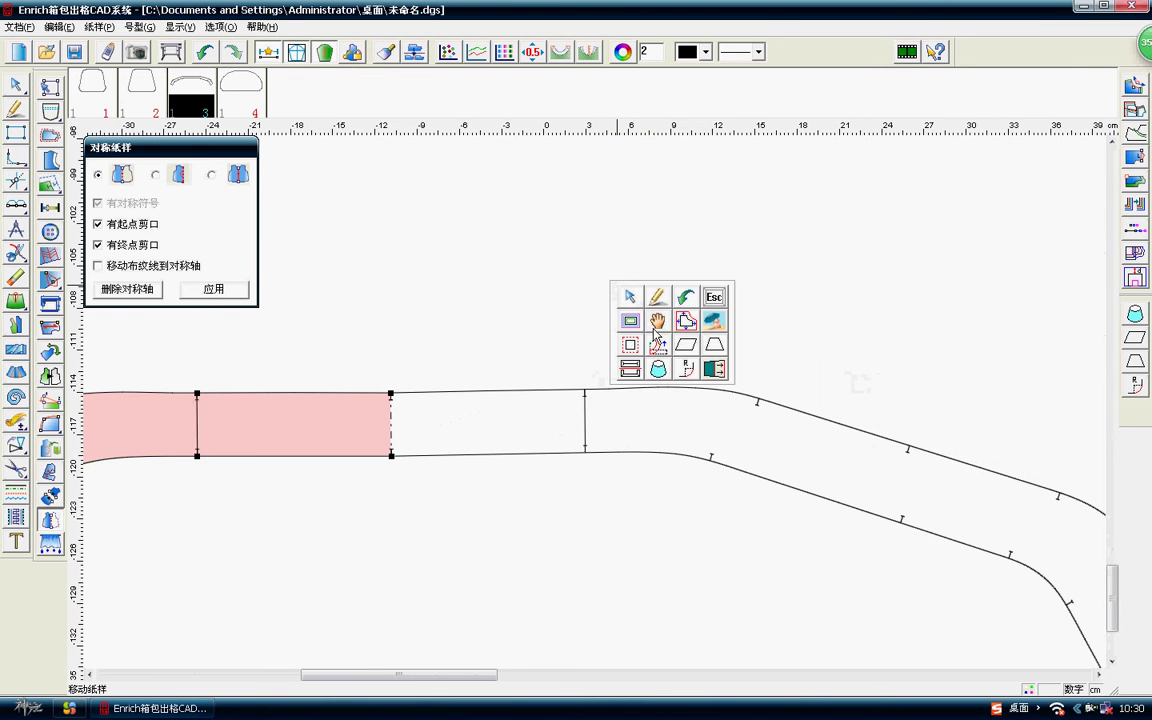
{"action": "left_click", "coordinate": [586, 290]}
{"action": "left_click_drag", "start_coordinate": [241, 432], "coordinate": [389, 493]}
{"action": "scroll", "coordinate": [389, 493], "scroll_direction": "down", "scroll_amount": 4}
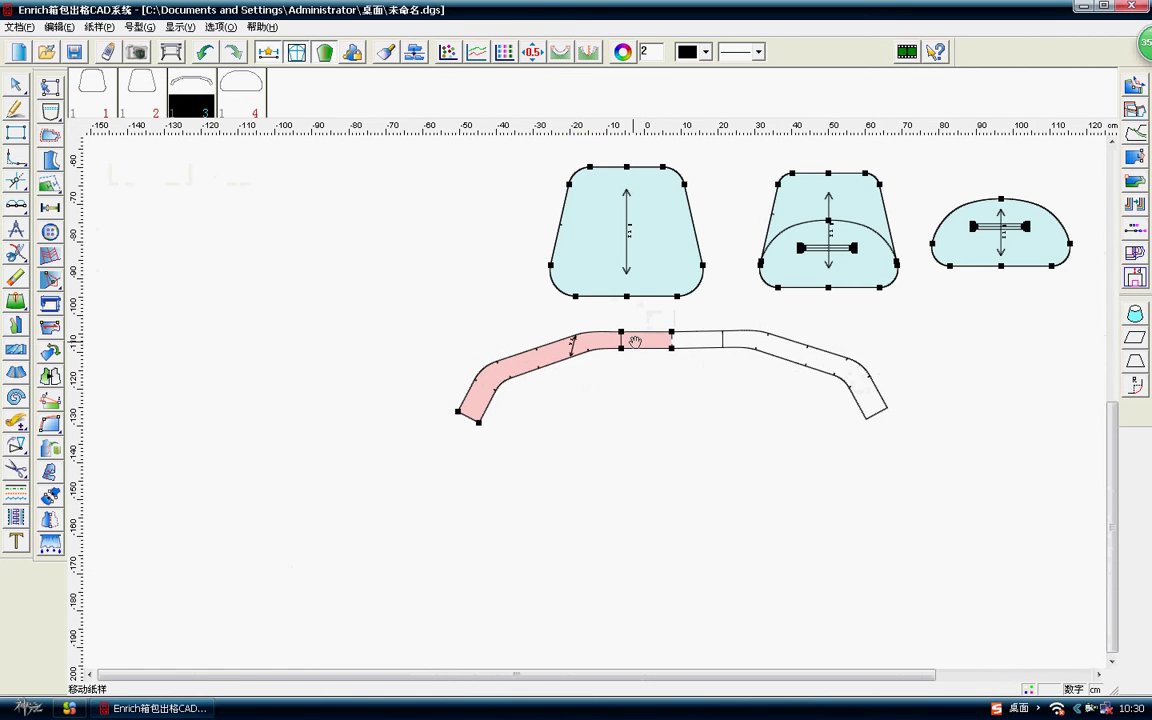
Shift the middle panel piece and the half-oval piece down and to the left.
{"action": "scroll", "coordinate": [675, 632], "scroll_direction": "up", "scroll_amount": 2}
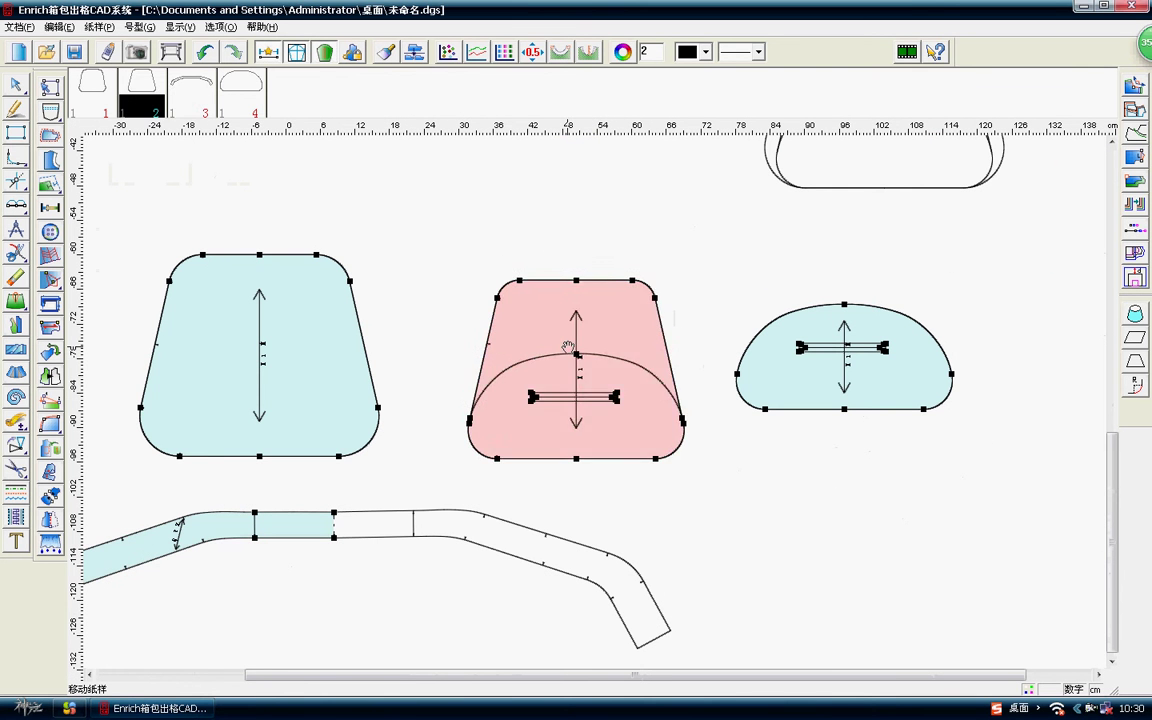
{"action": "left_click_drag", "start_coordinate": [586, 327], "coordinate": [554, 345]}
{"action": "left_click_drag", "start_coordinate": [819, 360], "coordinate": [812, 440]}
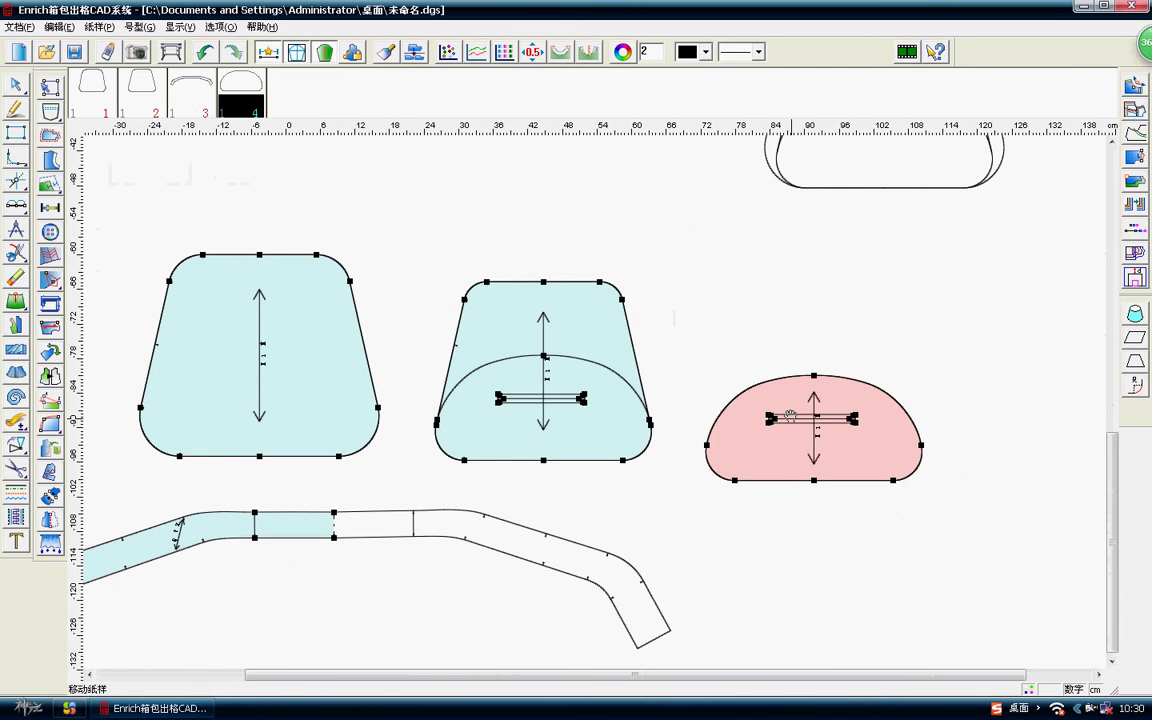
{"action": "scroll", "coordinate": [636, 355], "scroll_direction": "down", "scroll_amount": 1}
{"action": "scroll", "coordinate": [636, 355], "scroll_direction": "down", "scroll_amount": 1}
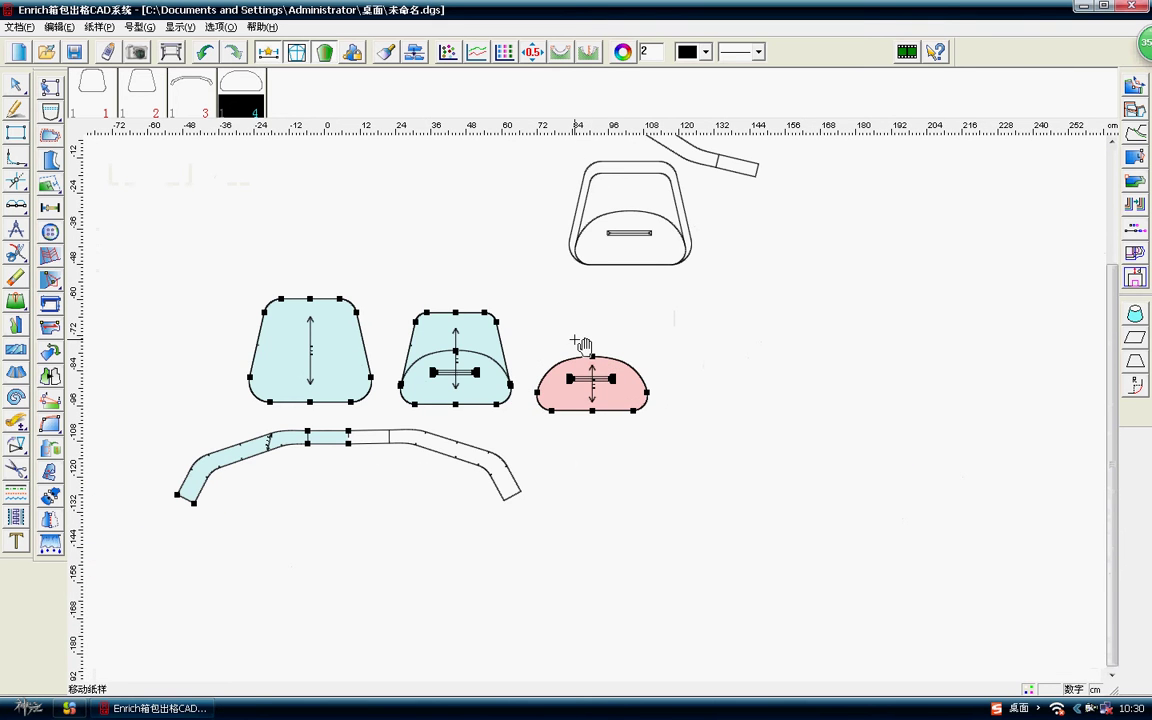
{"action": "scroll", "coordinate": [609, 381], "scroll_direction": "up", "scroll_amount": 1}
{"action": "scroll", "coordinate": [620, 392], "scroll_direction": "up", "scroll_amount": 1}
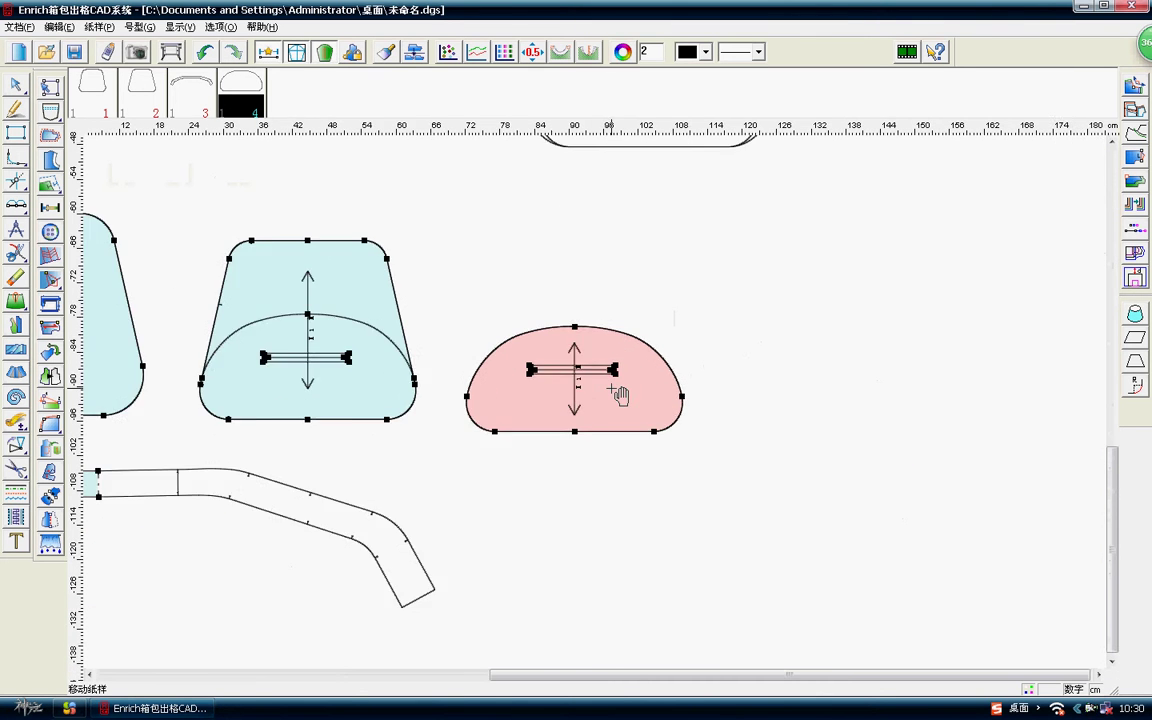
{"action": "scroll", "coordinate": [620, 395], "scroll_direction": "up", "scroll_amount": 1}
{"action": "scroll", "coordinate": [619, 395], "scroll_direction": "down", "scroll_amount": 2}
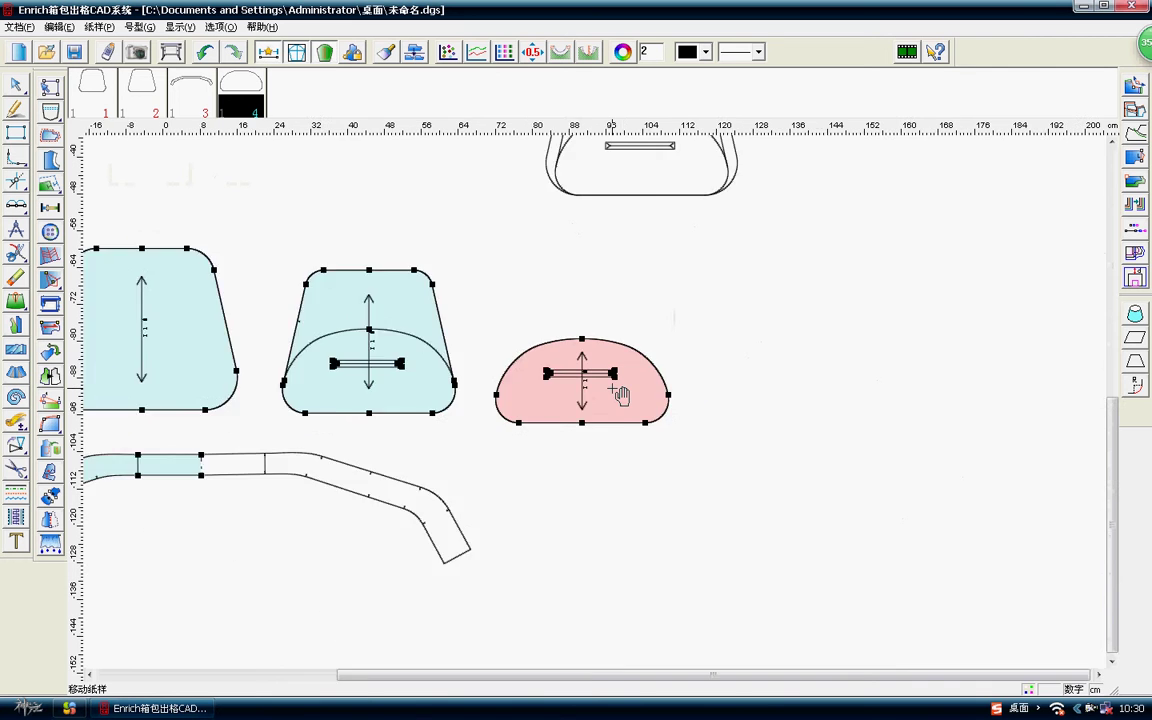
{"action": "scroll", "coordinate": [614, 385], "scroll_direction": "down", "scroll_amount": 1}
Start a smart-pen curve on the middle piece, then cancel it unfinished.
{"action": "right_click", "coordinate": [468, 233]}
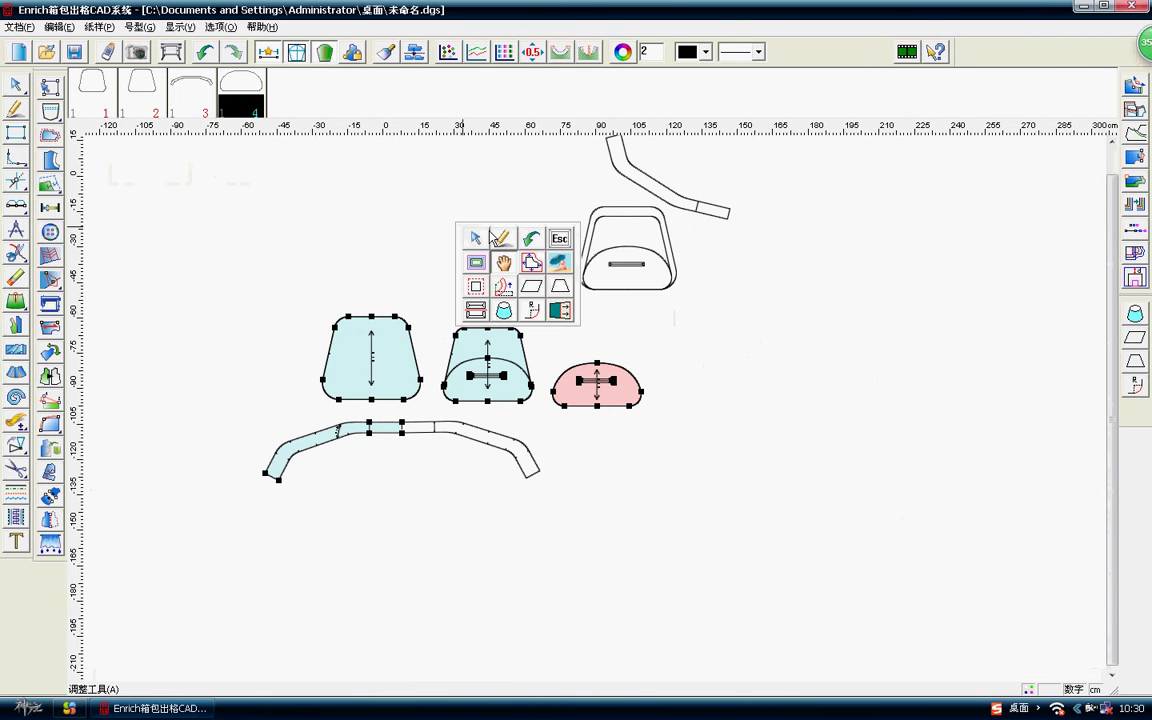
{"action": "left_click", "coordinate": [471, 236]}
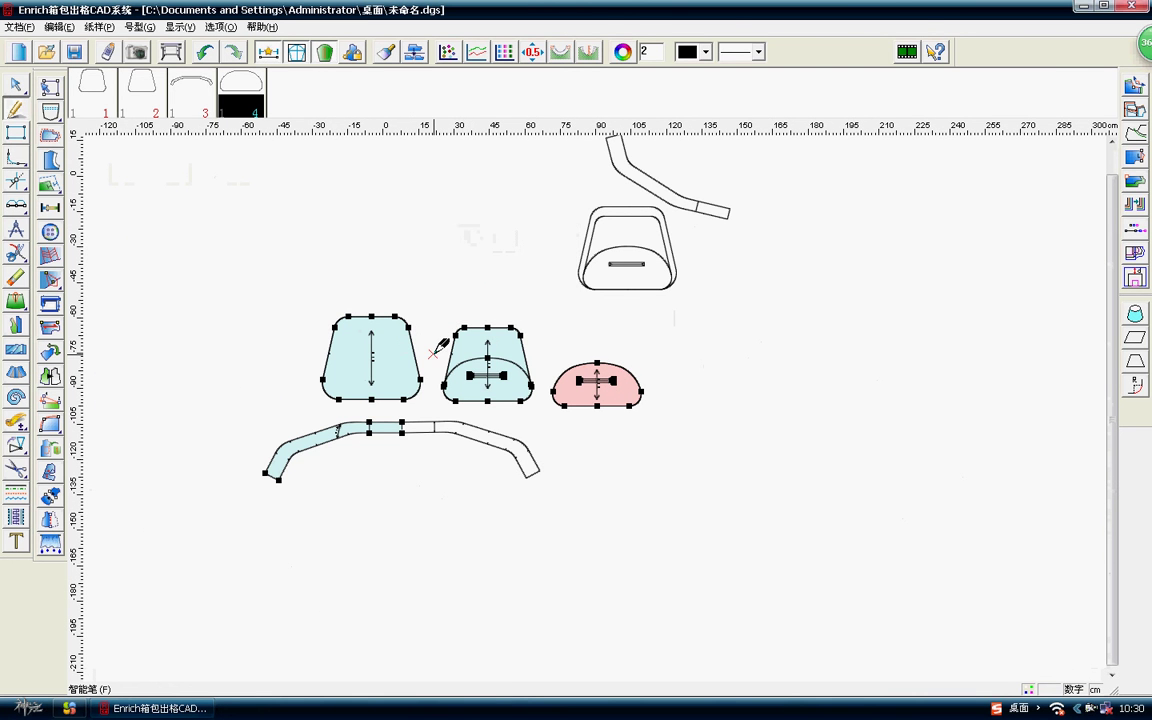
{"action": "left_click", "coordinate": [487, 358]}
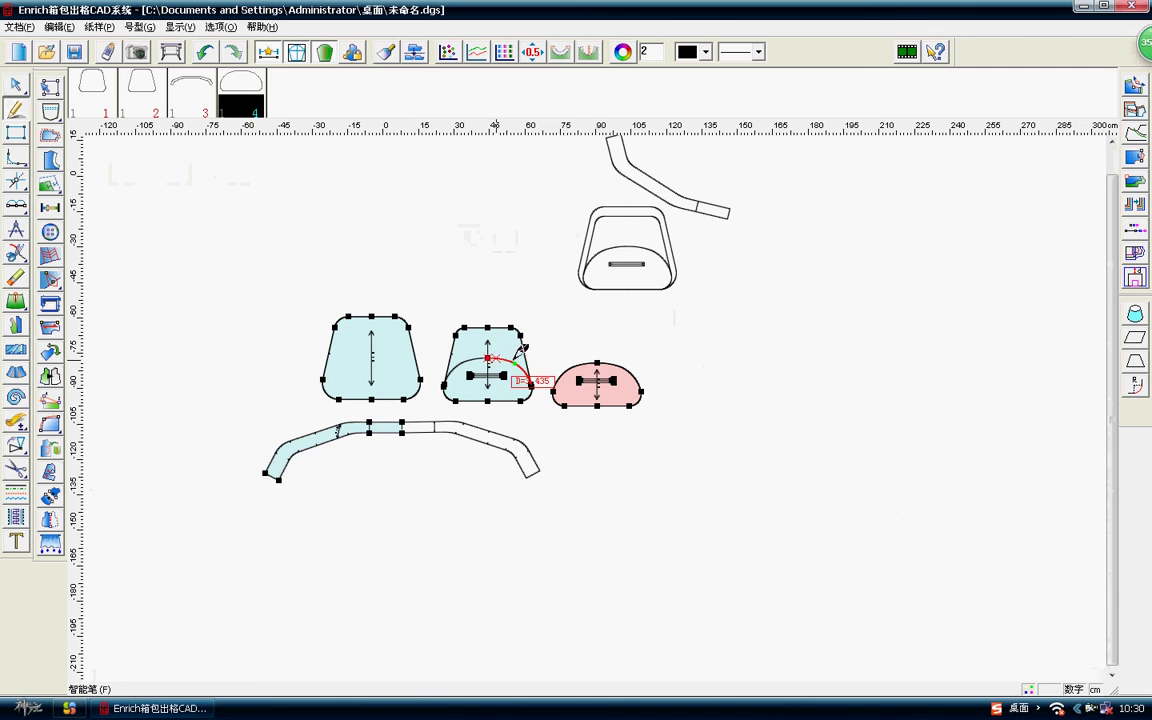
{"action": "right_click", "coordinate": [496, 357]}
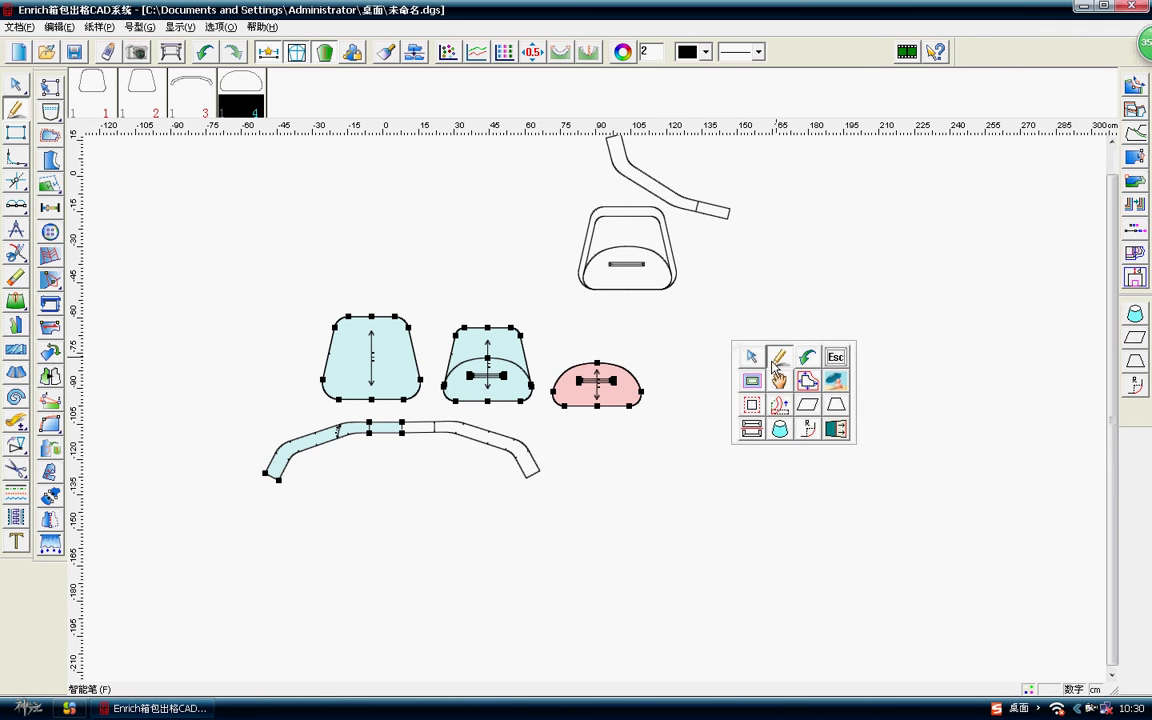
{"action": "left_click", "coordinate": [772, 363]}
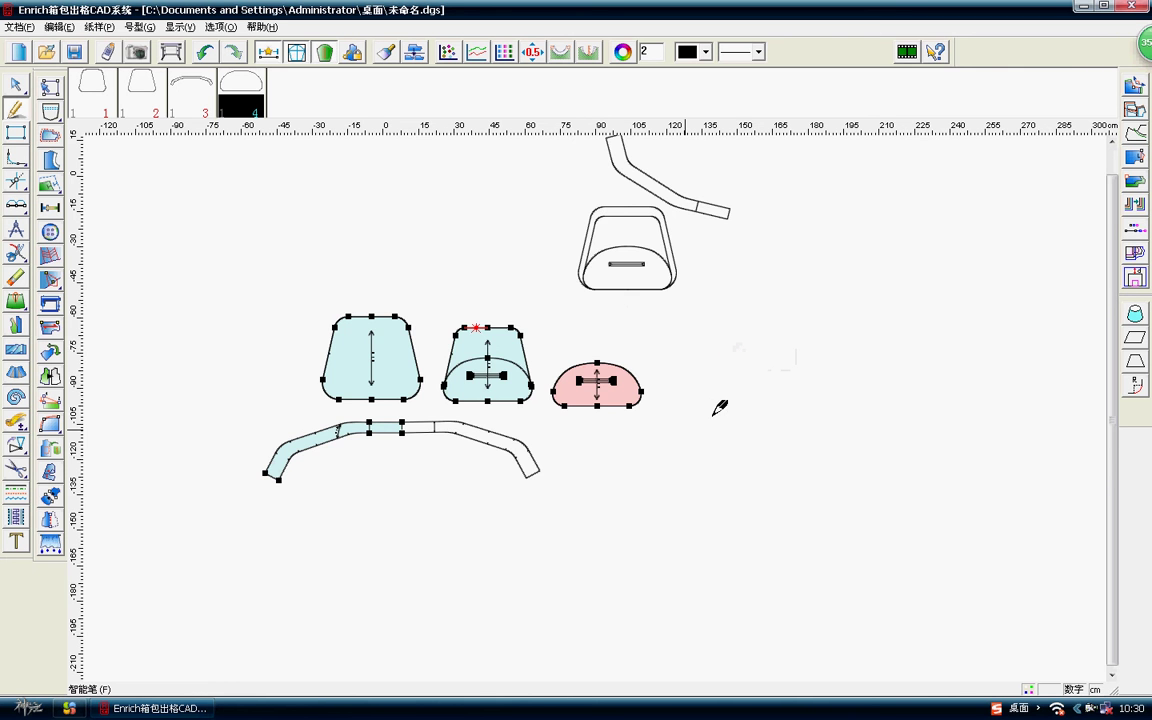
{"action": "scroll", "coordinate": [604, 399], "scroll_direction": "up", "scroll_amount": 1}
{"action": "scroll", "coordinate": [604, 399], "scroll_direction": "up", "scroll_amount": 1}
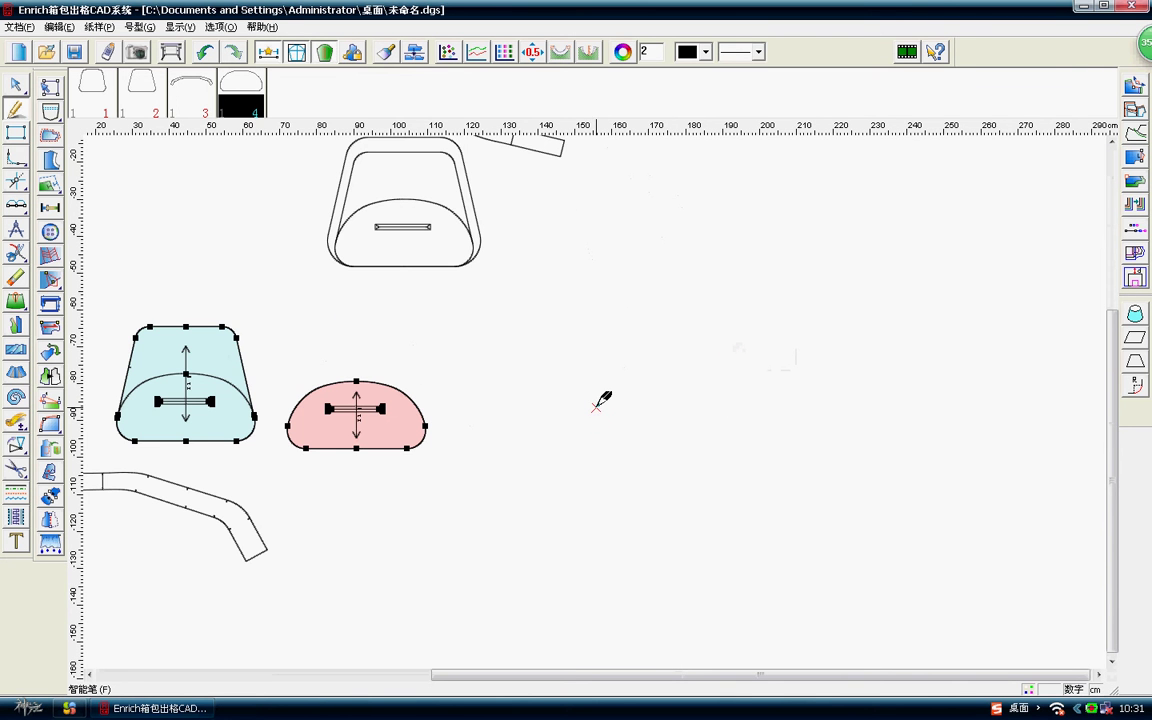
{"action": "right_click", "coordinate": [641, 329]}
Draw a 梯形 with top 18, bottom 23, height 35 and 左直角 (vertical left side).
{"action": "left_click", "coordinate": [730, 369]}
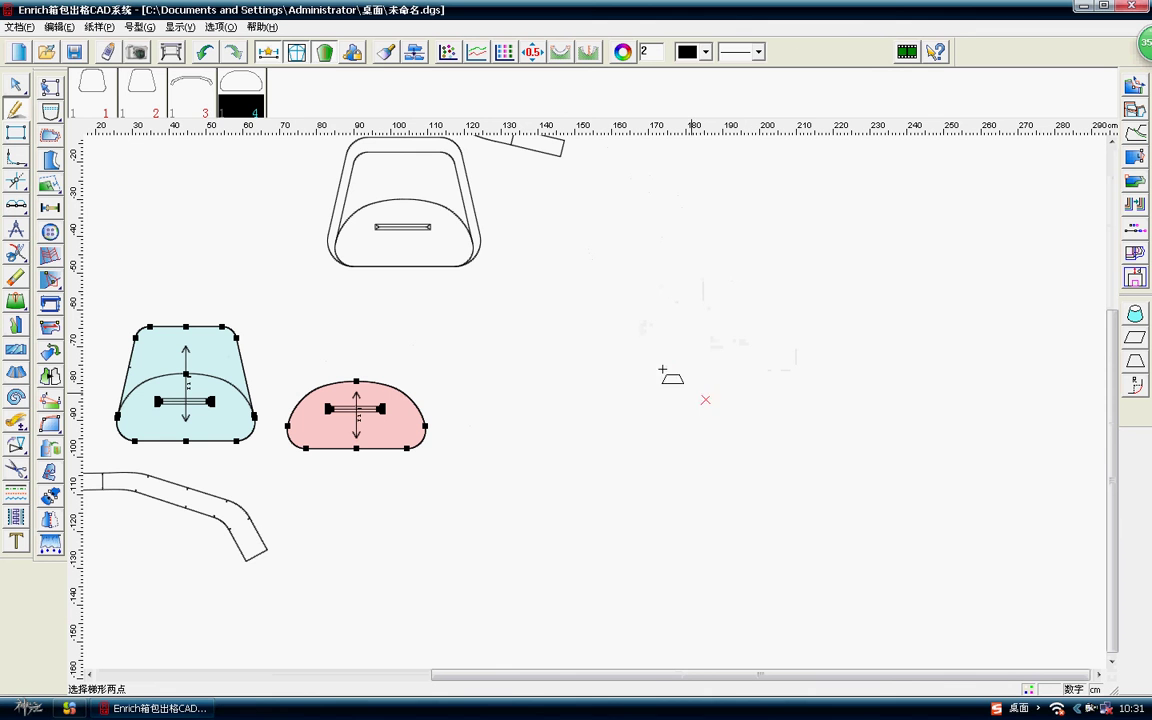
{"action": "left_click", "coordinate": [702, 399]}
{"action": "left_click", "coordinate": [803, 545]}
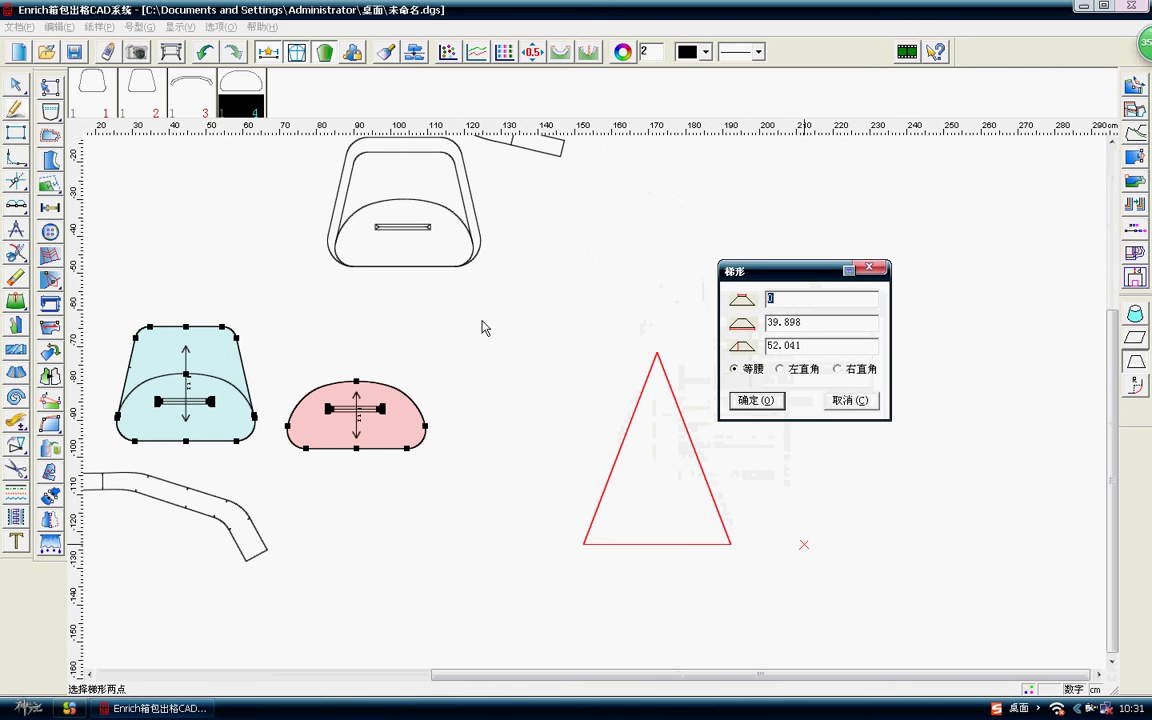
{"action": "type", "text": "2"}
{"action": "key", "text": "BackSpace"}
{"action": "type", "text": "1"}
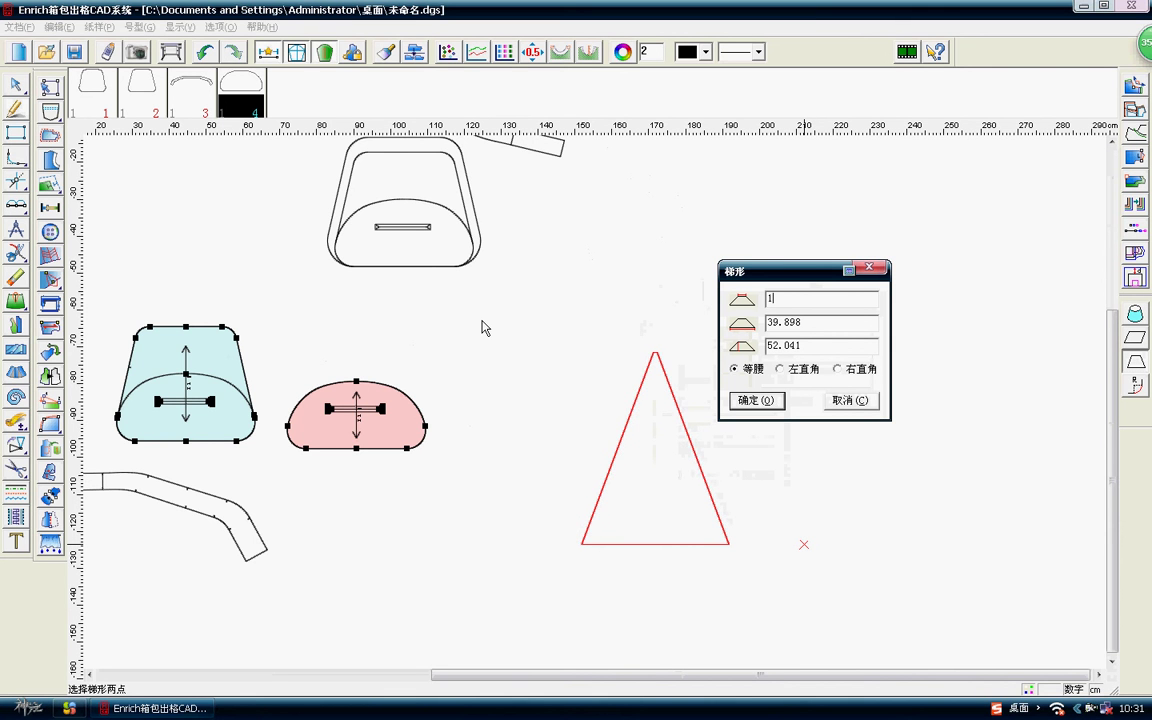
{"action": "type", "text": "8"}
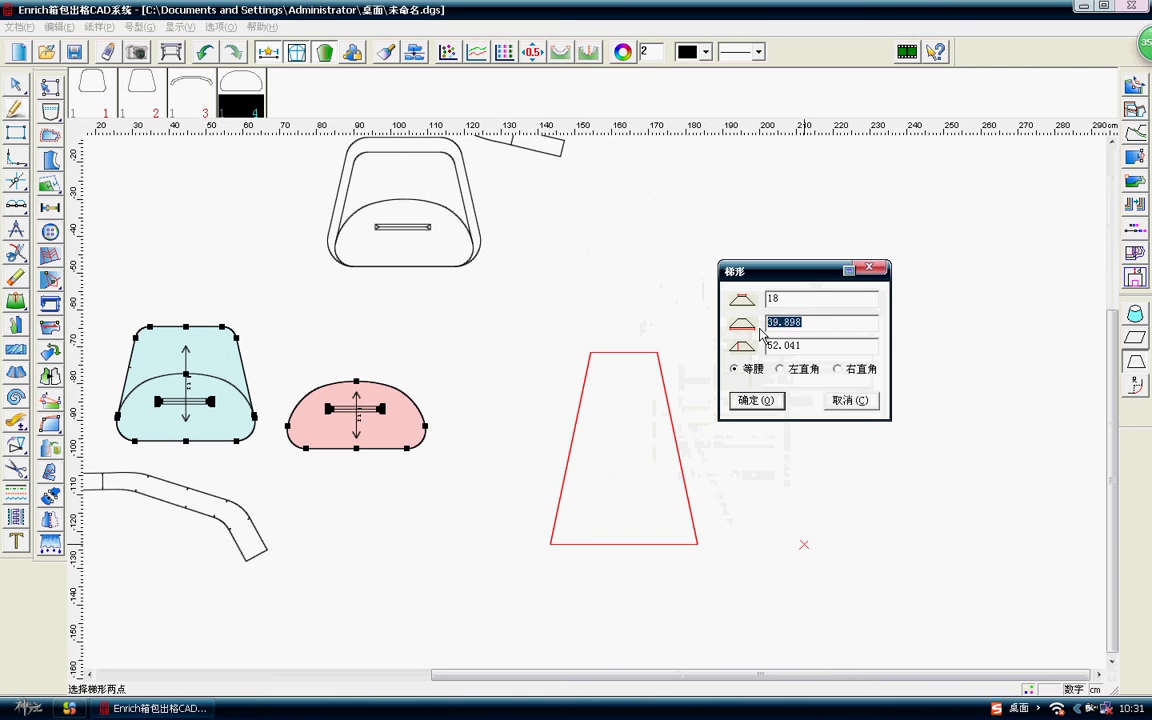
{"action": "type", "text": "23"}
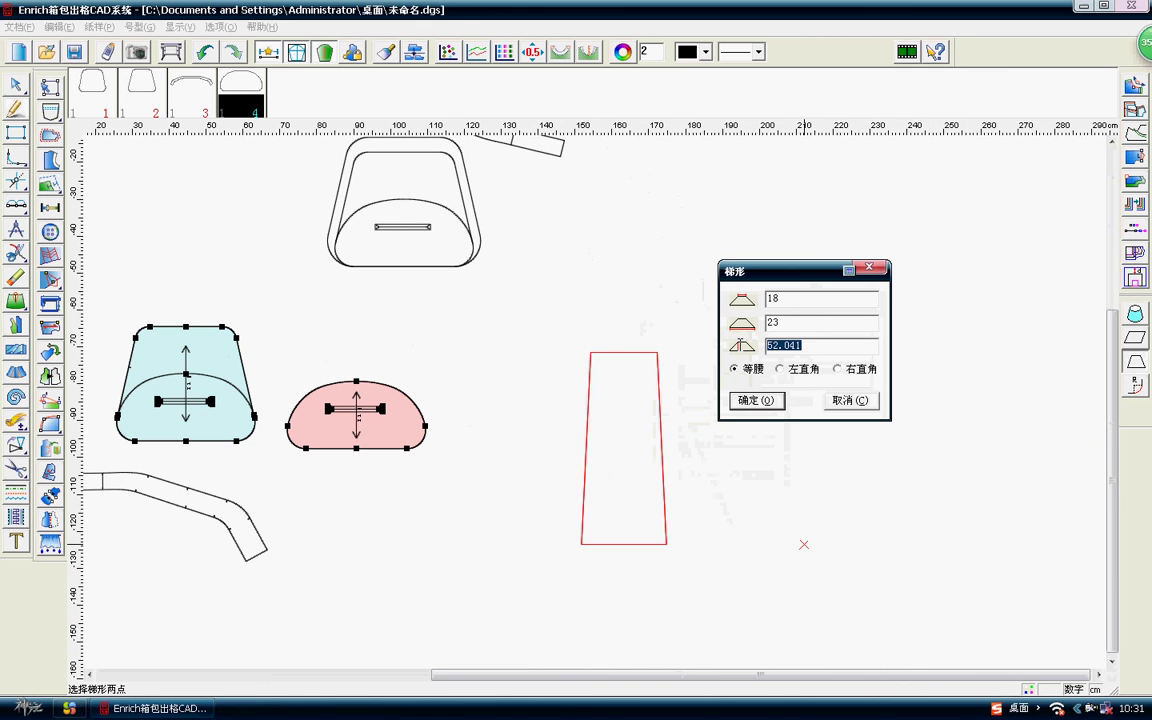
{"action": "type", "text": "35"}
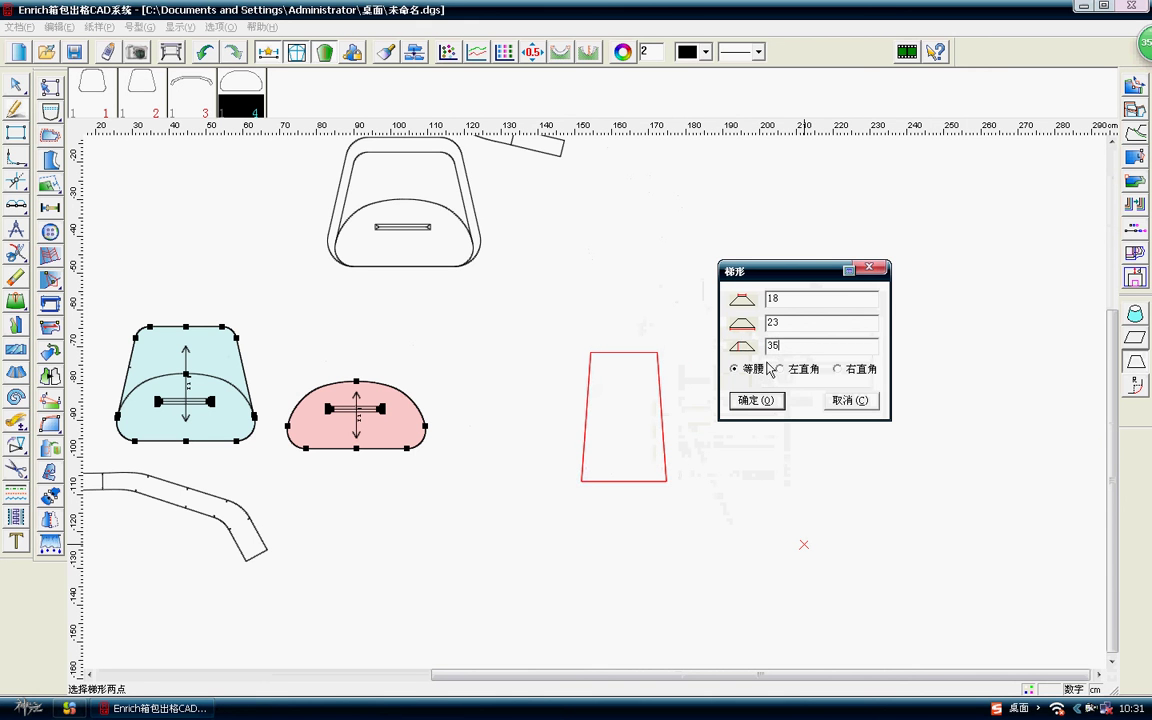
{"action": "left_click", "coordinate": [781, 369]}
{"action": "left_click", "coordinate": [753, 401]}
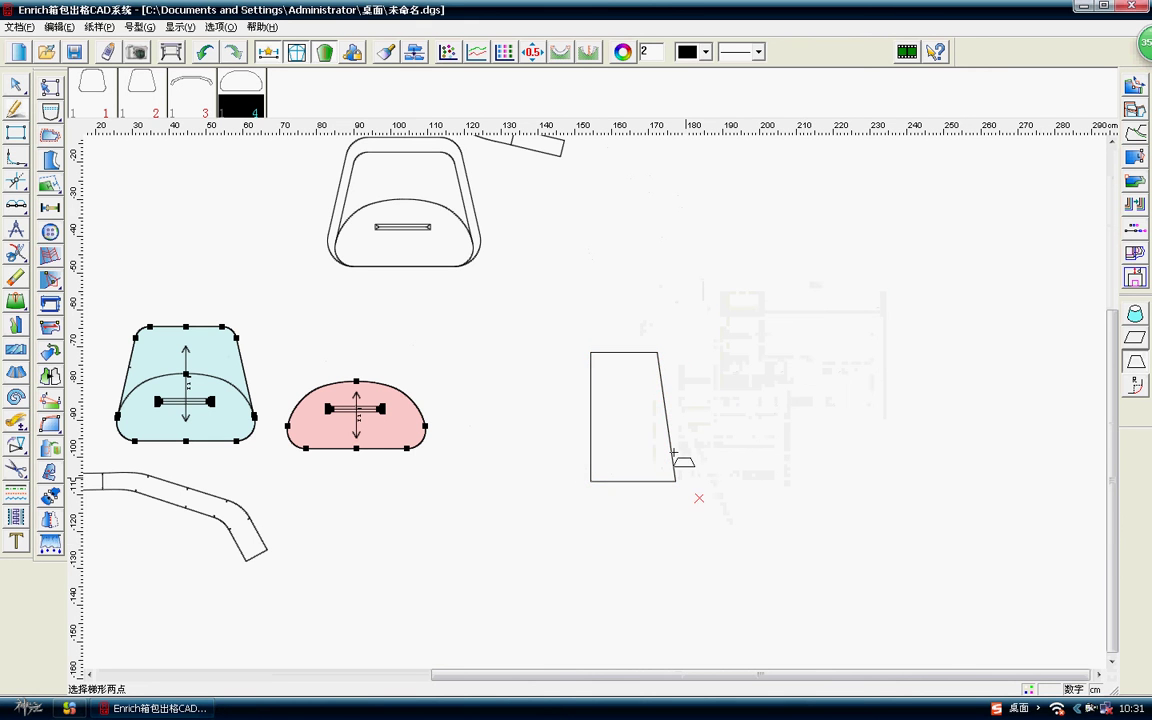
{"action": "scroll", "coordinate": [590, 395], "scroll_direction": "up", "scroll_amount": 1}
{"action": "scroll", "coordinate": [597, 393], "scroll_direction": "up", "scroll_amount": 1}
Offset a band line 3.5 below the trapezoid's top edge with 智能笔.
{"action": "right_click", "coordinate": [690, 192]}
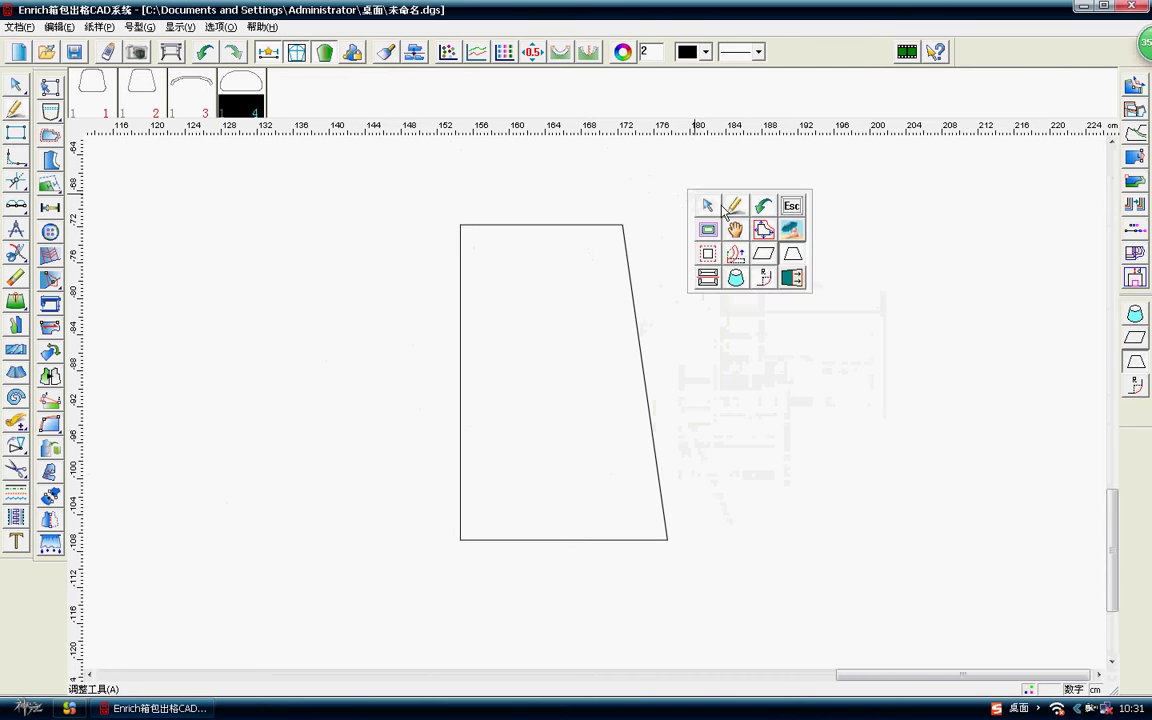
{"action": "left_click", "coordinate": [726, 207]}
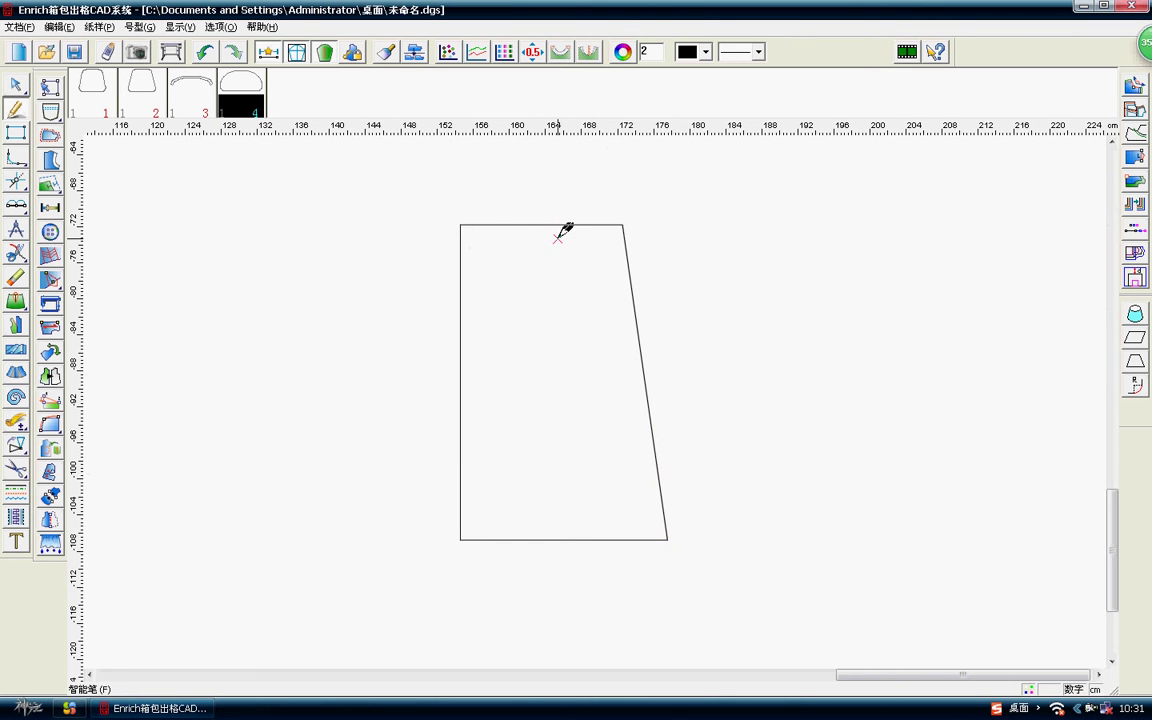
{"action": "left_click_drag", "start_coordinate": [588, 224], "coordinate": [586, 255]}
{"action": "left_click_drag", "start_coordinate": [659, 282], "coordinate": [736, 258]}
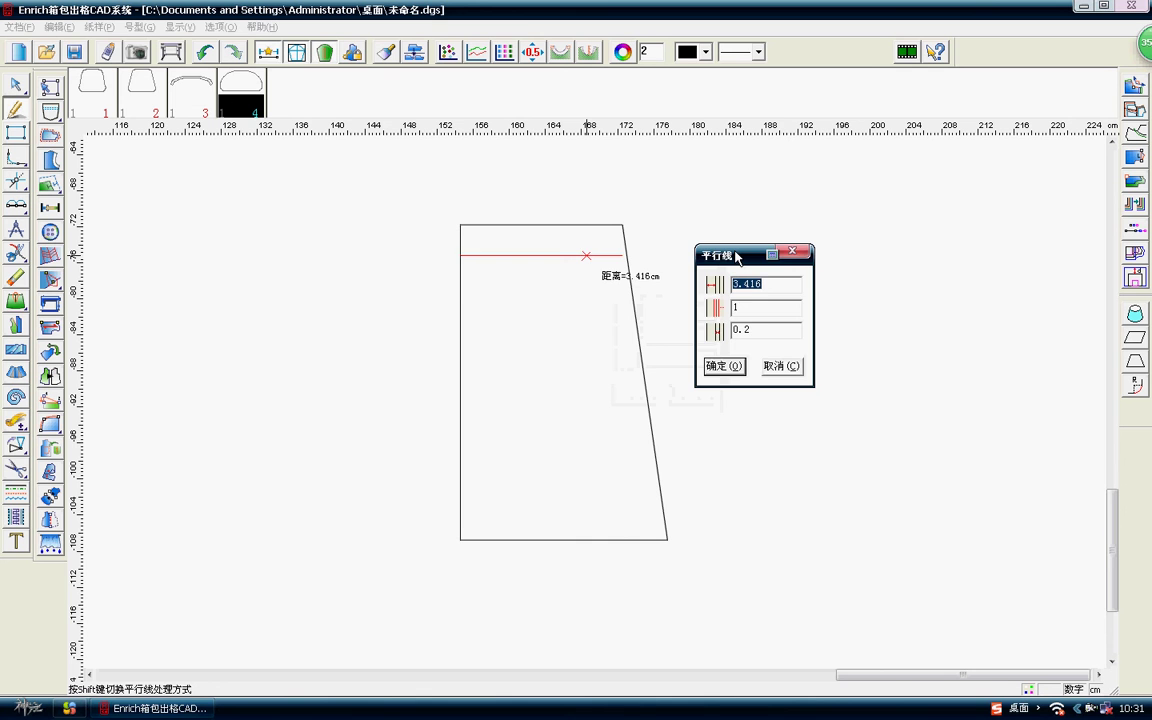
{"action": "type", "text": "3.5"}
{"action": "key", "text": "Return"}
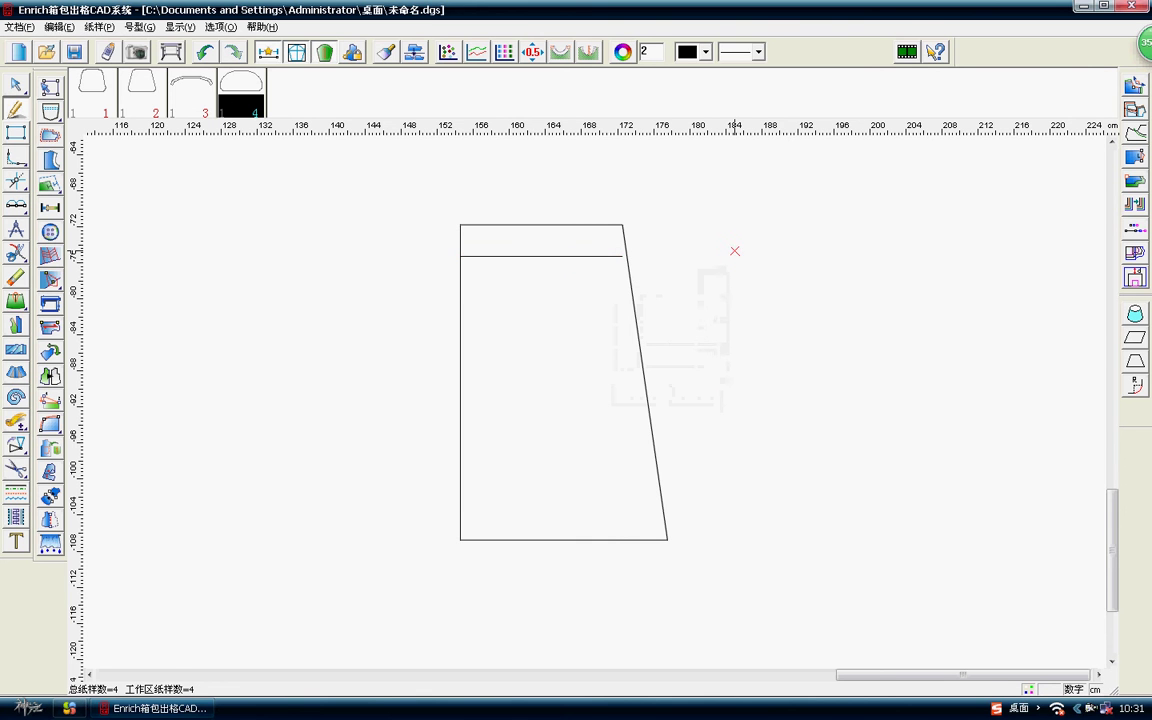
Extend the band line to meet both the slanted right edge and the left edge.
{"action": "left_click_drag", "start_coordinate": [602, 176], "coordinate": [602, 262]}
{"action": "left_click", "coordinate": [631, 270]}
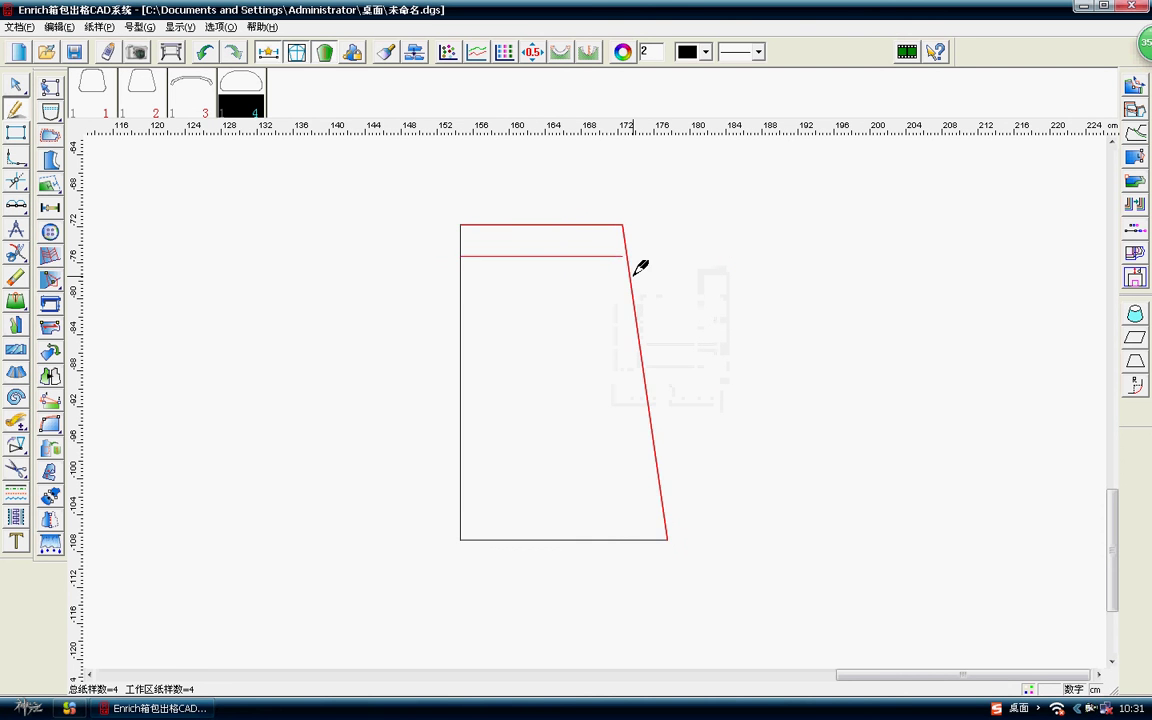
{"action": "right_click", "coordinate": [637, 272]}
{"action": "left_click_drag", "start_coordinate": [516, 198], "coordinate": [517, 290]}
{"action": "left_click", "coordinate": [461, 273]}
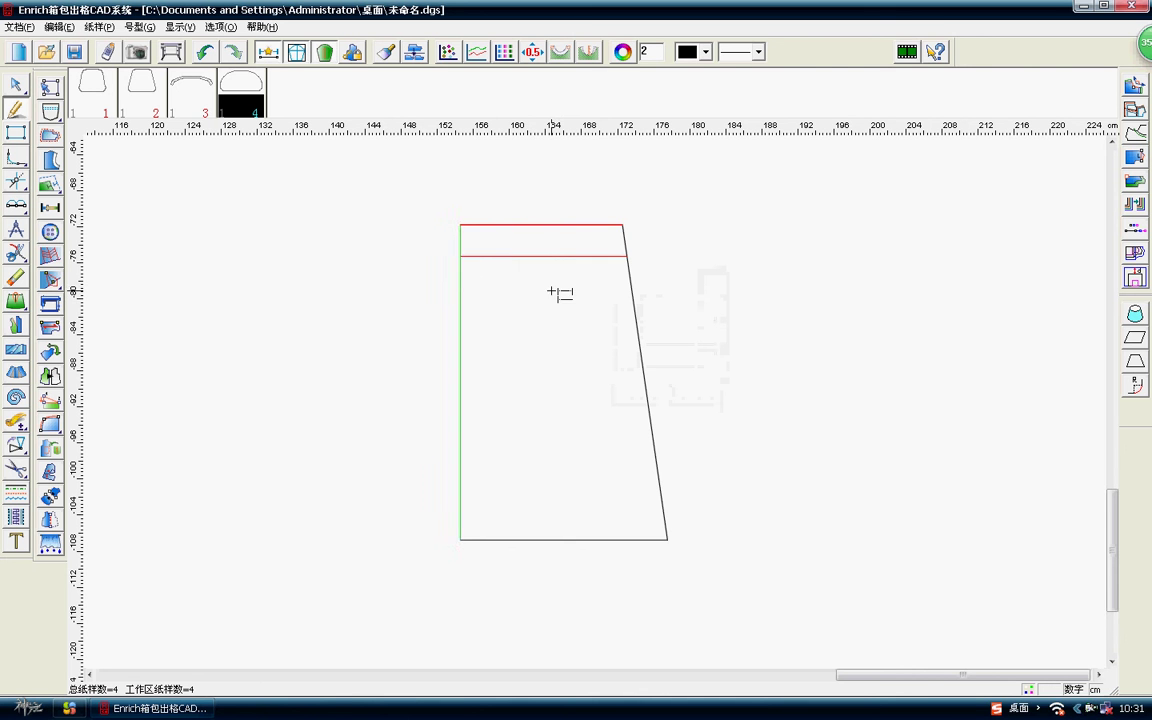
{"action": "right_click", "coordinate": [345, 374]}
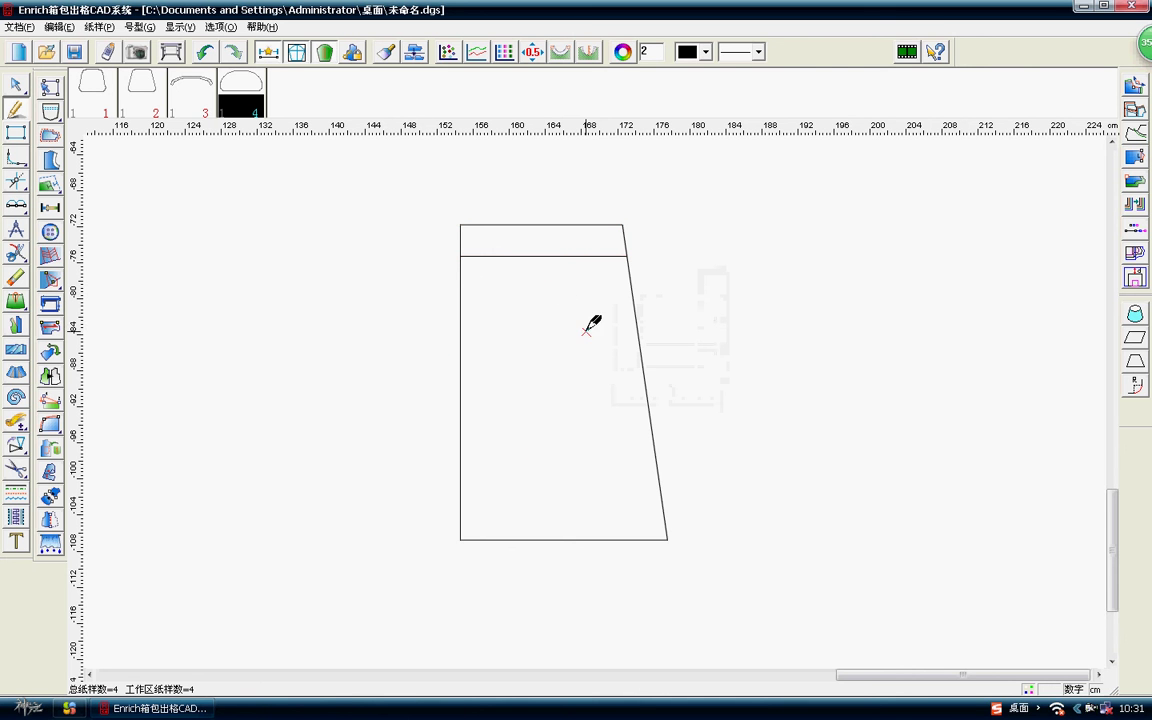
Draw the pocket curve from the band's right corner across to the left edge.
{"action": "left_click", "coordinate": [632, 284]}
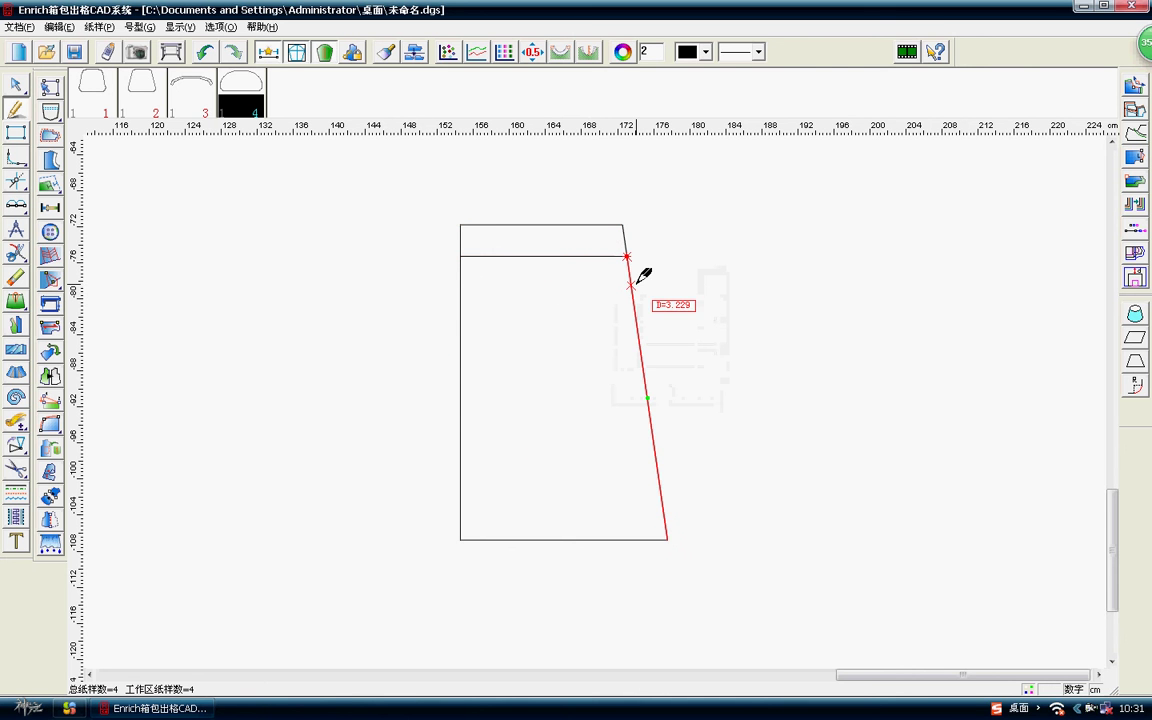
{"action": "scroll", "coordinate": [590, 268], "scroll_direction": "down", "scroll_amount": 1}
{"action": "scroll", "coordinate": [601, 404], "scroll_direction": "up", "scroll_amount": 2}
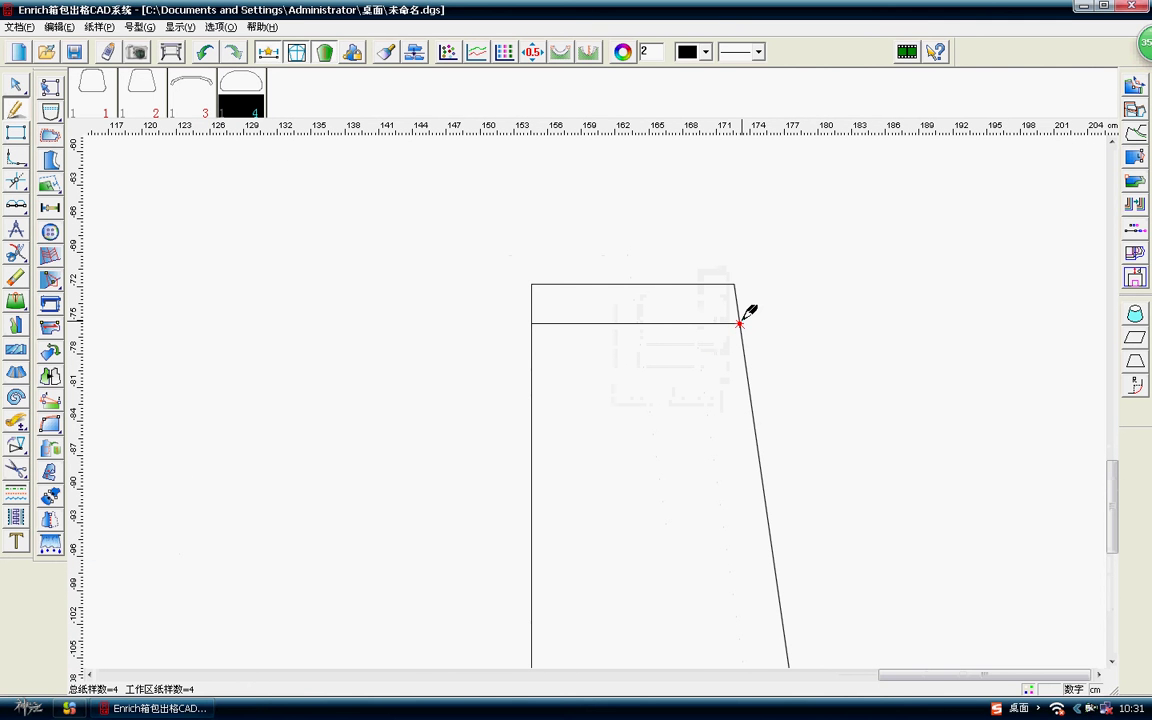
{"action": "left_click", "coordinate": [740, 323]}
{"action": "scroll", "coordinate": [604, 404], "scroll_direction": "down", "scroll_amount": 2}
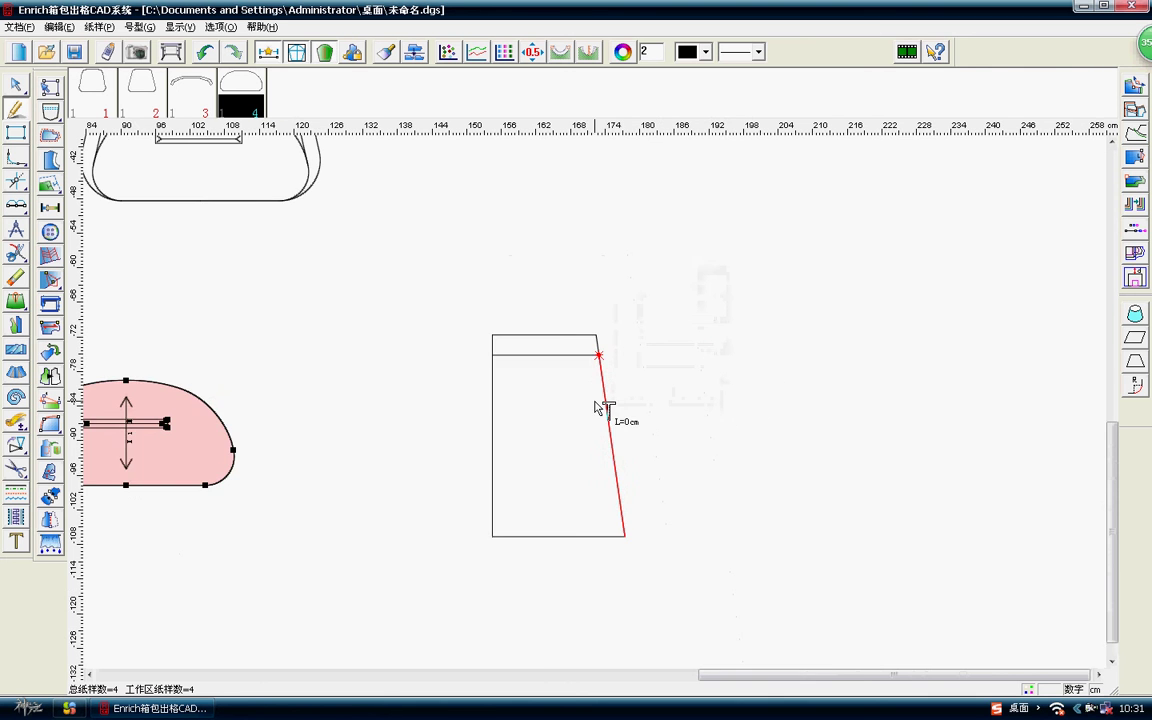
{"action": "scroll", "coordinate": [590, 408], "scroll_direction": "up", "scroll_amount": 1}
{"action": "scroll", "coordinate": [590, 413], "scroll_direction": "up", "scroll_amount": 1}
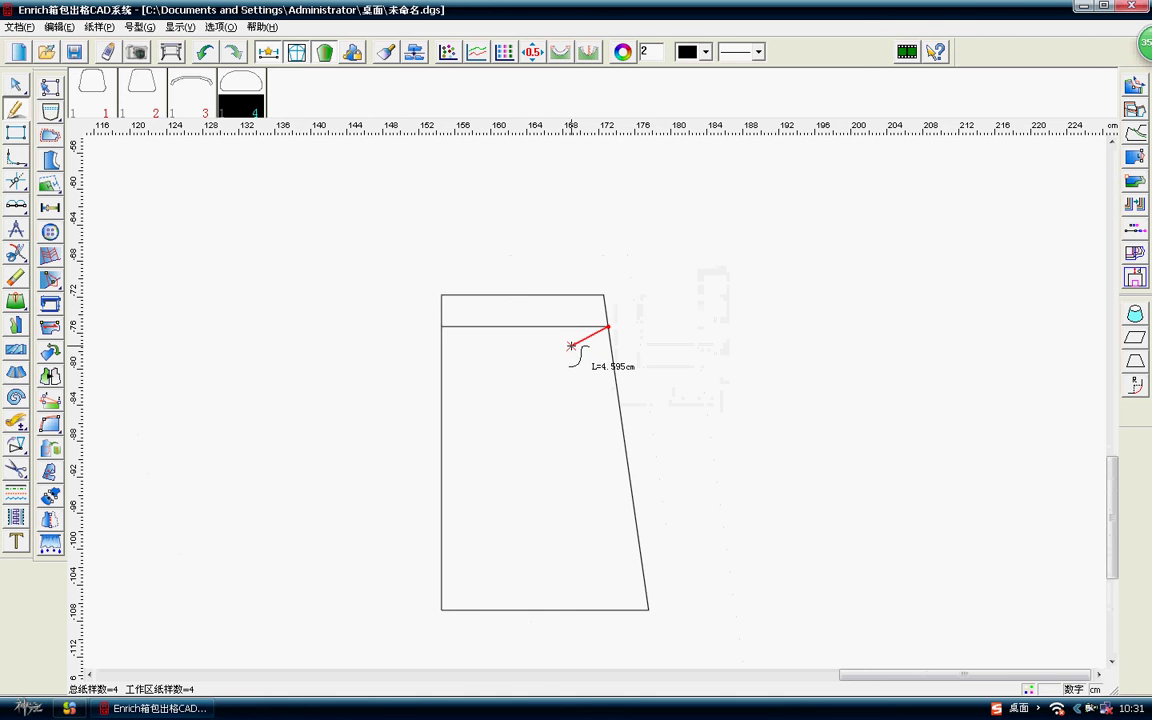
{"action": "left_click", "coordinate": [571, 346]}
{"action": "left_click", "coordinate": [528, 362]}
{"action": "left_click", "coordinate": [467, 413]}
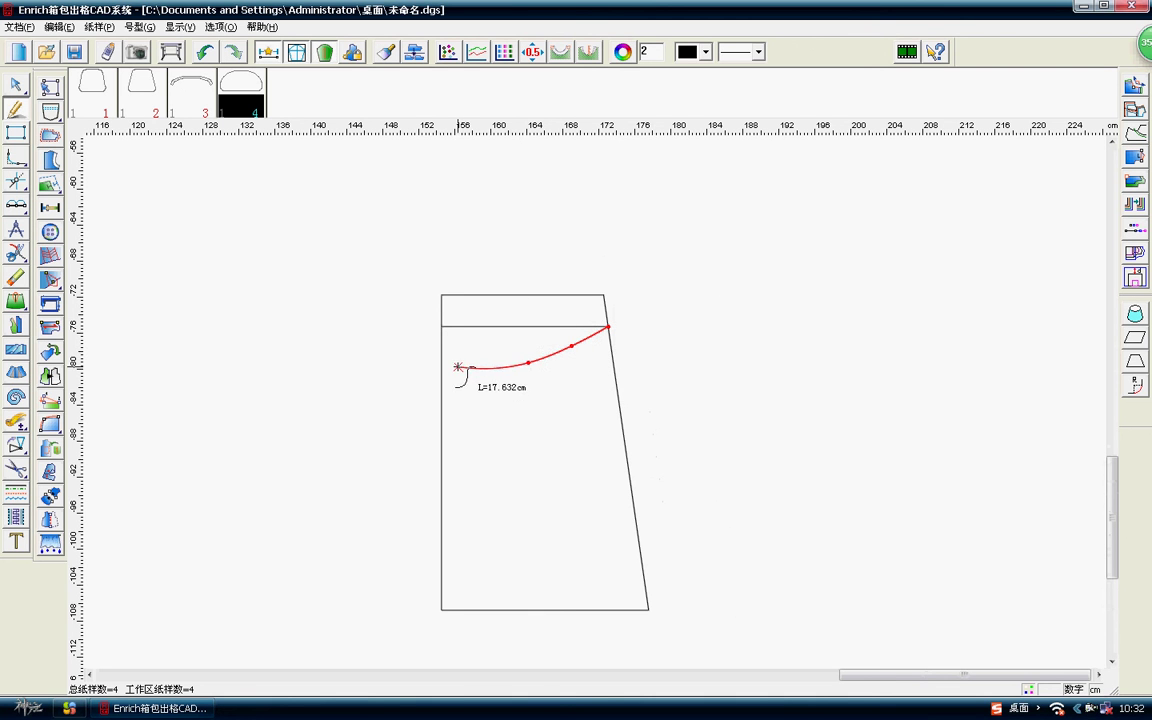
{"action": "left_click", "coordinate": [441, 367]}
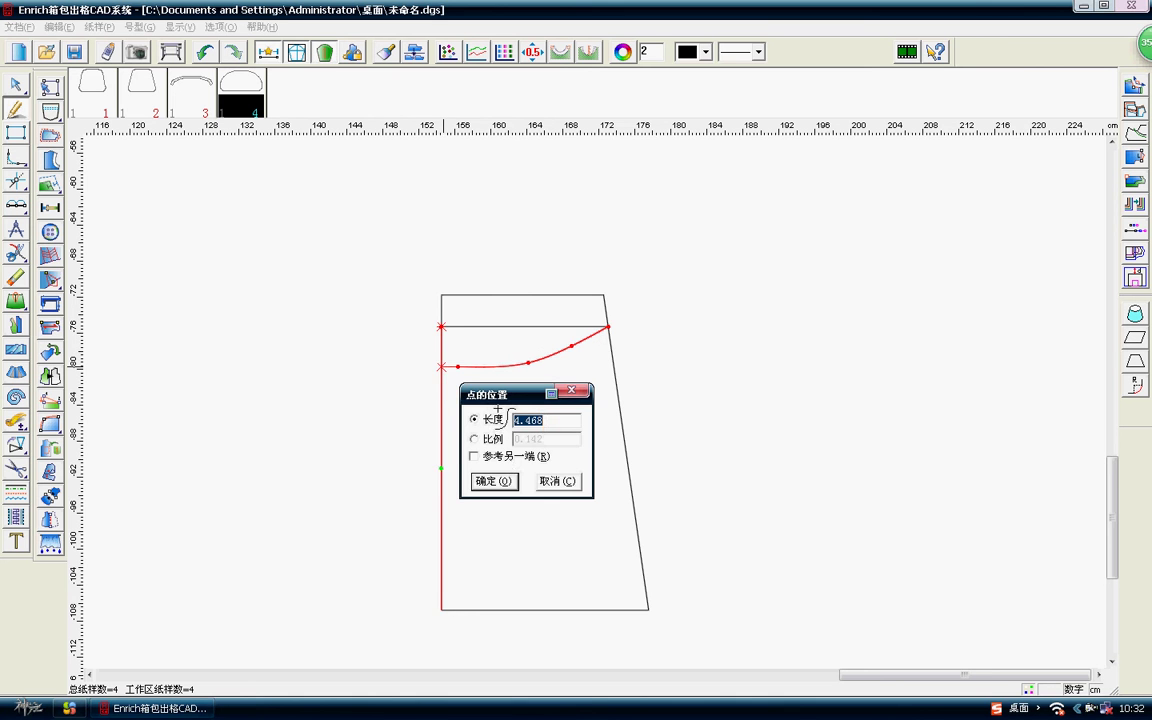
{"action": "left_click", "coordinate": [494, 481]}
{"action": "right_click", "coordinate": [380, 385]}
{"action": "scroll", "coordinate": [420, 360], "scroll_direction": "up", "scroll_amount": 2}
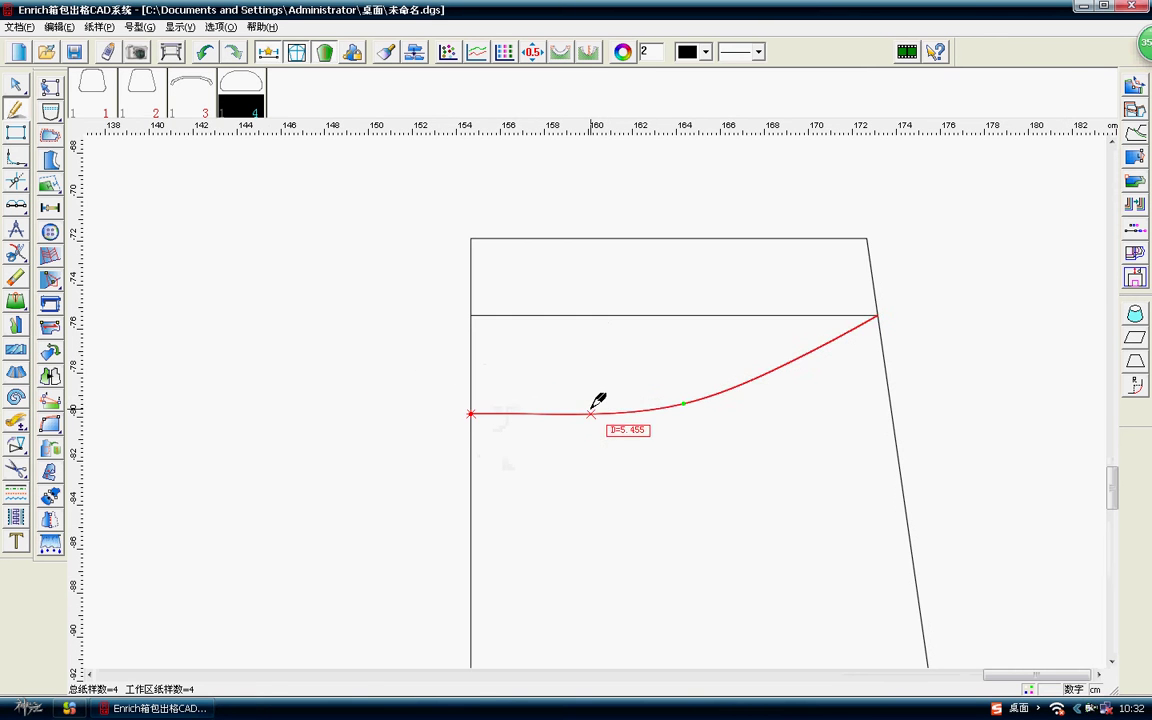
Drag the pocket curve's control points into a smooth S-sweep, about CL 19.2 cm.
{"action": "left_click", "coordinate": [592, 410]}
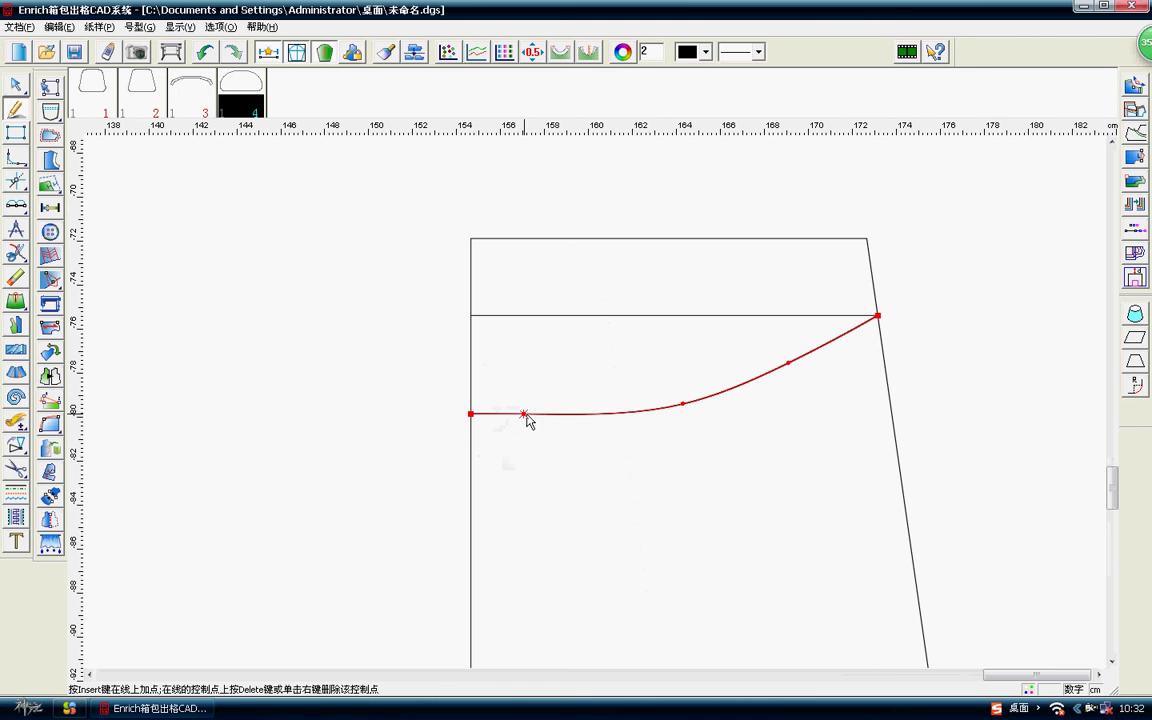
{"action": "mouse_move", "coordinate": [685, 405]}
{"action": "left_mouse_down"}
{"action": "mouse_move", "coordinate": [622, 411]}
{"action": "mouse_move", "coordinate": [689, 398]}
{"action": "left_mouse_up"}
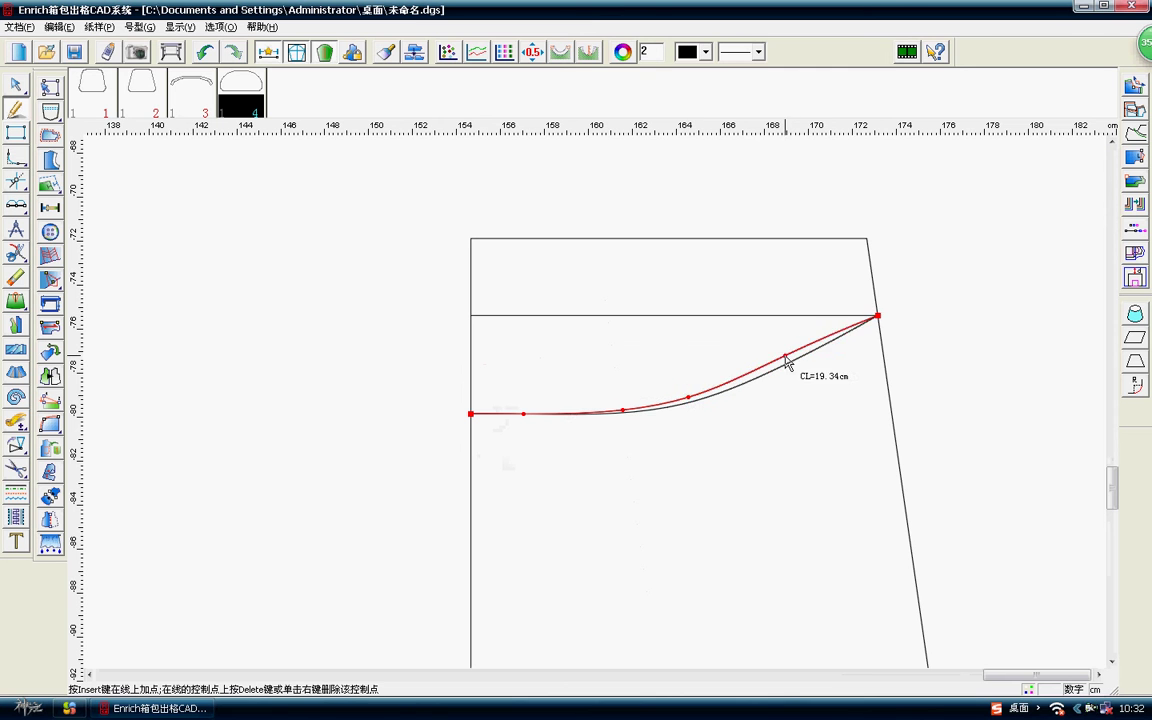
{"action": "left_click_drag", "start_coordinate": [789, 362], "coordinate": [778, 348]}
{"action": "left_click_drag", "start_coordinate": [689, 399], "coordinate": [690, 387]}
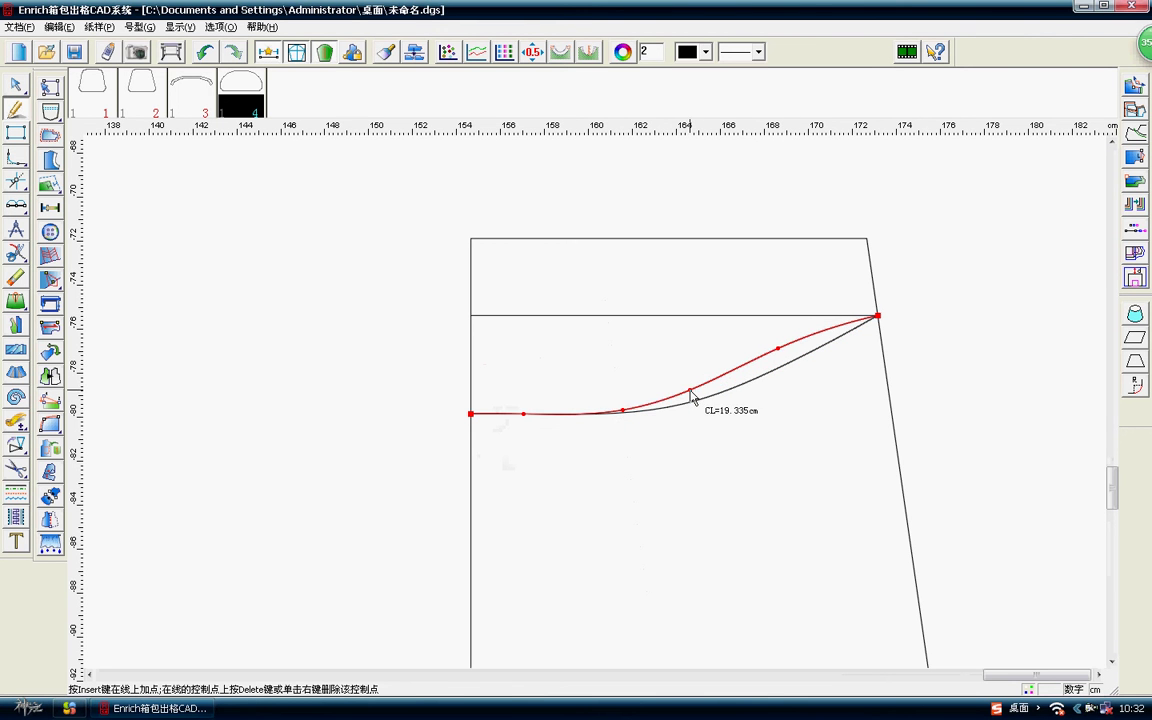
{"action": "left_click_drag", "start_coordinate": [790, 345], "coordinate": [789, 340]}
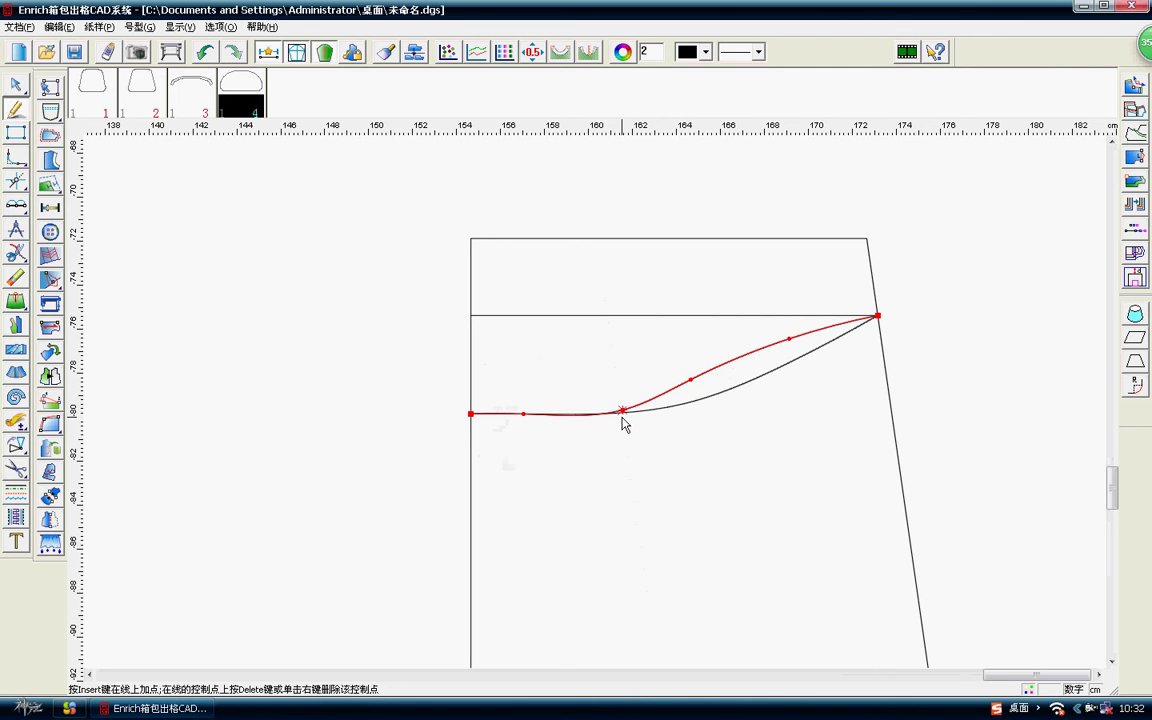
{"action": "left_click_drag", "start_coordinate": [622, 411], "coordinate": [621, 399]}
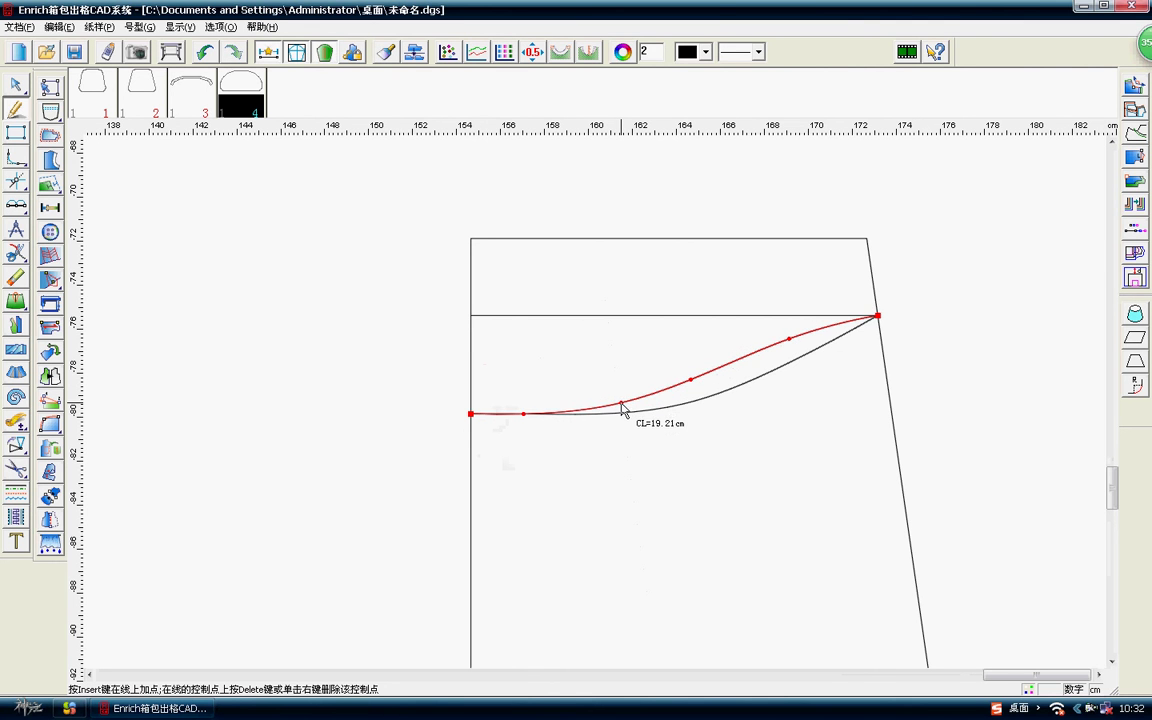
{"action": "left_click_drag", "start_coordinate": [523, 413], "coordinate": [524, 411]}
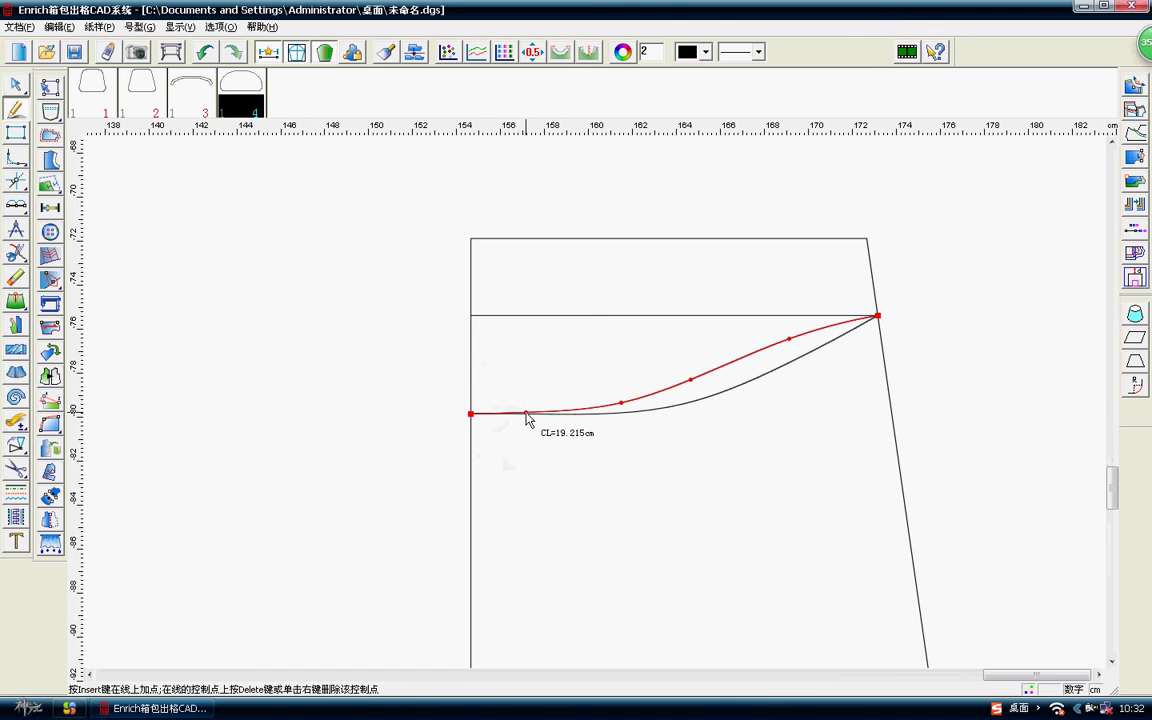
{"action": "right_click", "coordinate": [524, 416]}
{"action": "scroll", "coordinate": [753, 473], "scroll_direction": "down", "scroll_amount": 2}
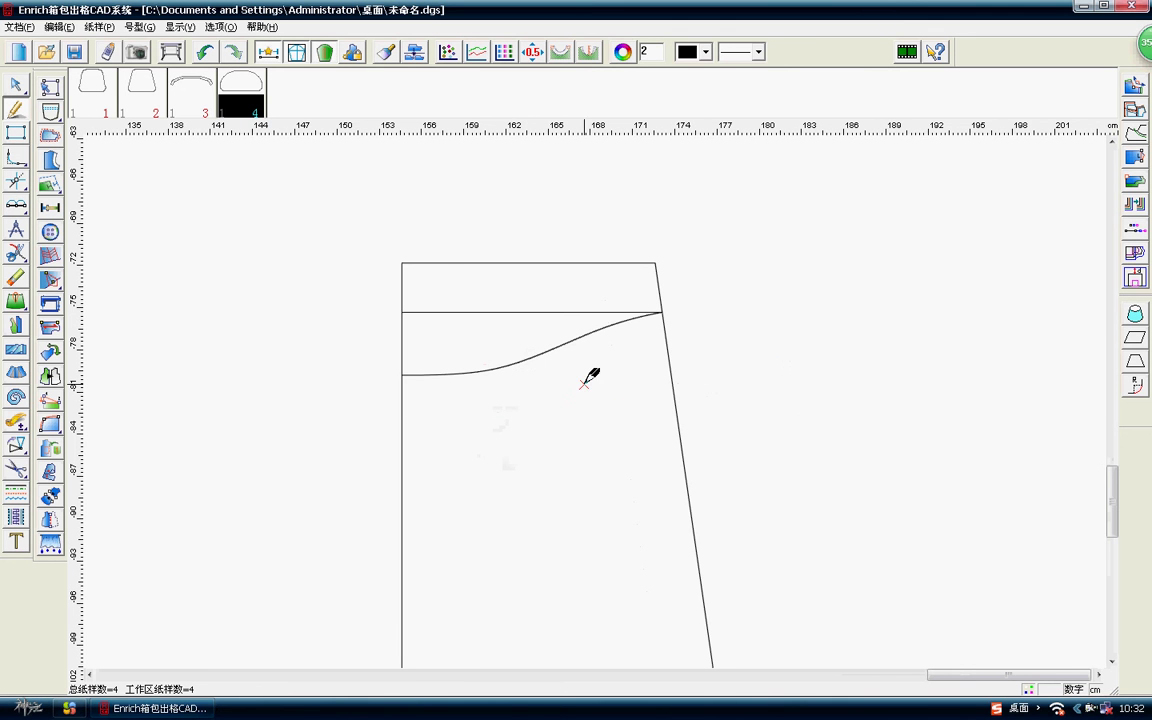
{"action": "right_click", "coordinate": [306, 258]}
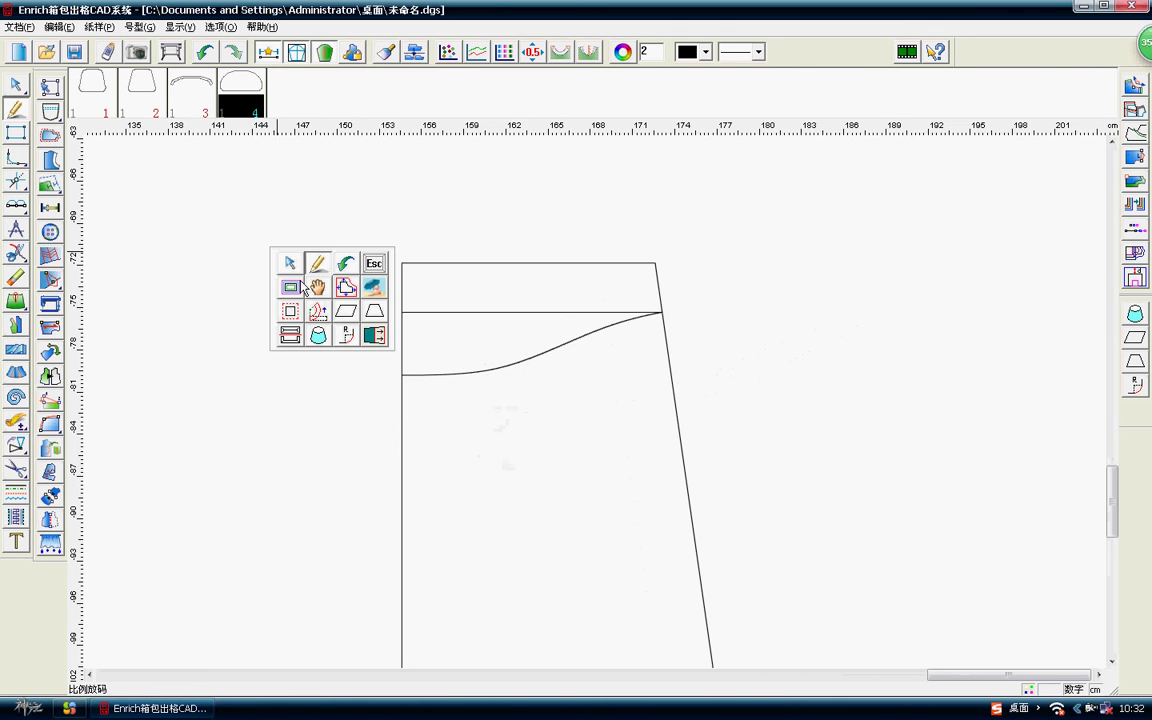
Start symmetric curve adjustment with the left vertical edge as axis and the pocket curve selected.
{"action": "left_click", "coordinate": [321, 224]}
{"action": "left_click", "coordinate": [24, 86]}
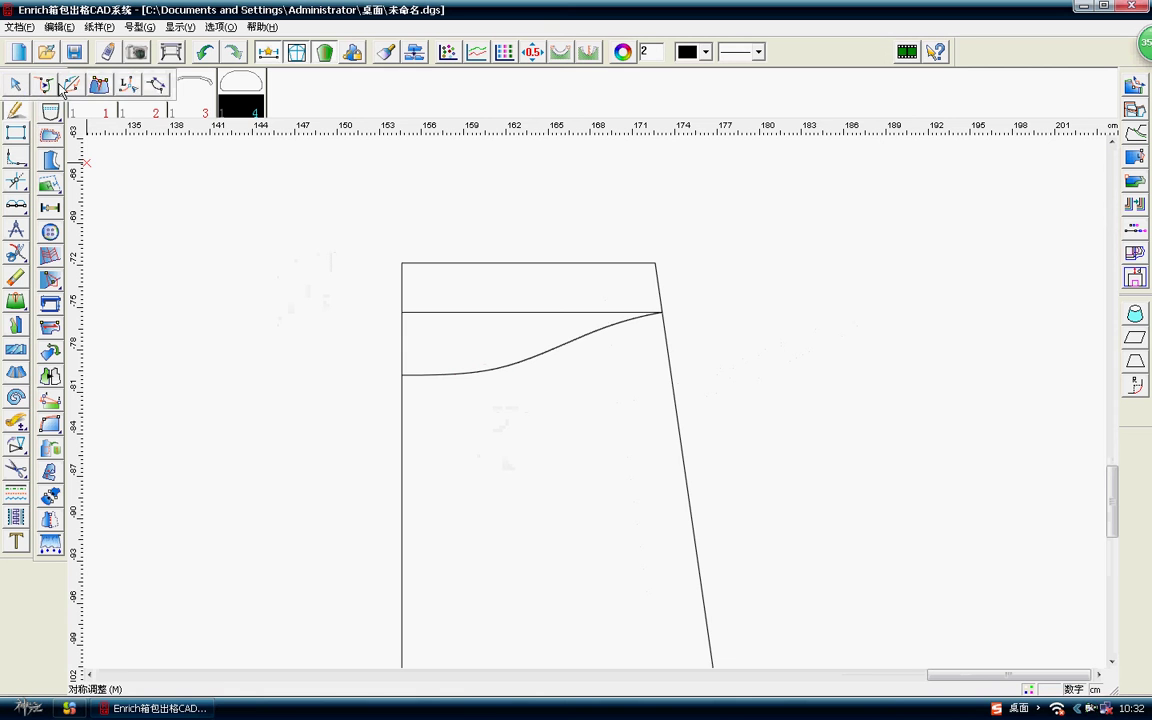
{"action": "left_click", "coordinate": [72, 88]}
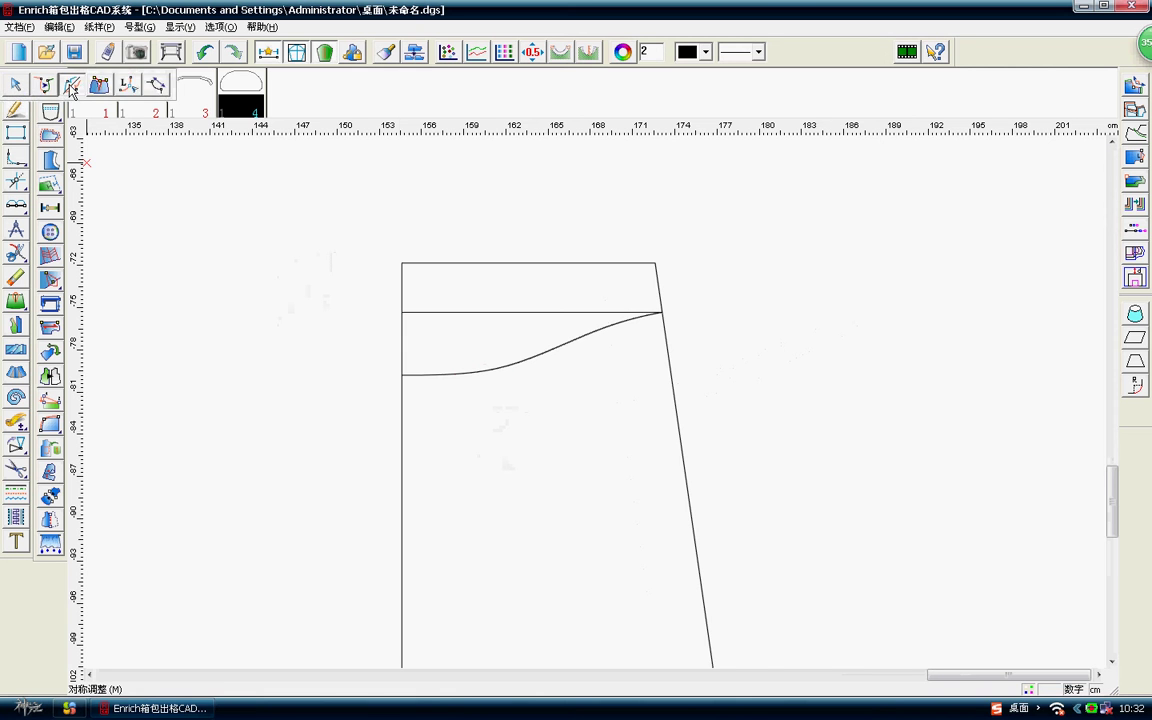
{"action": "left_click", "coordinate": [403, 334]}
{"action": "left_click", "coordinate": [465, 371]}
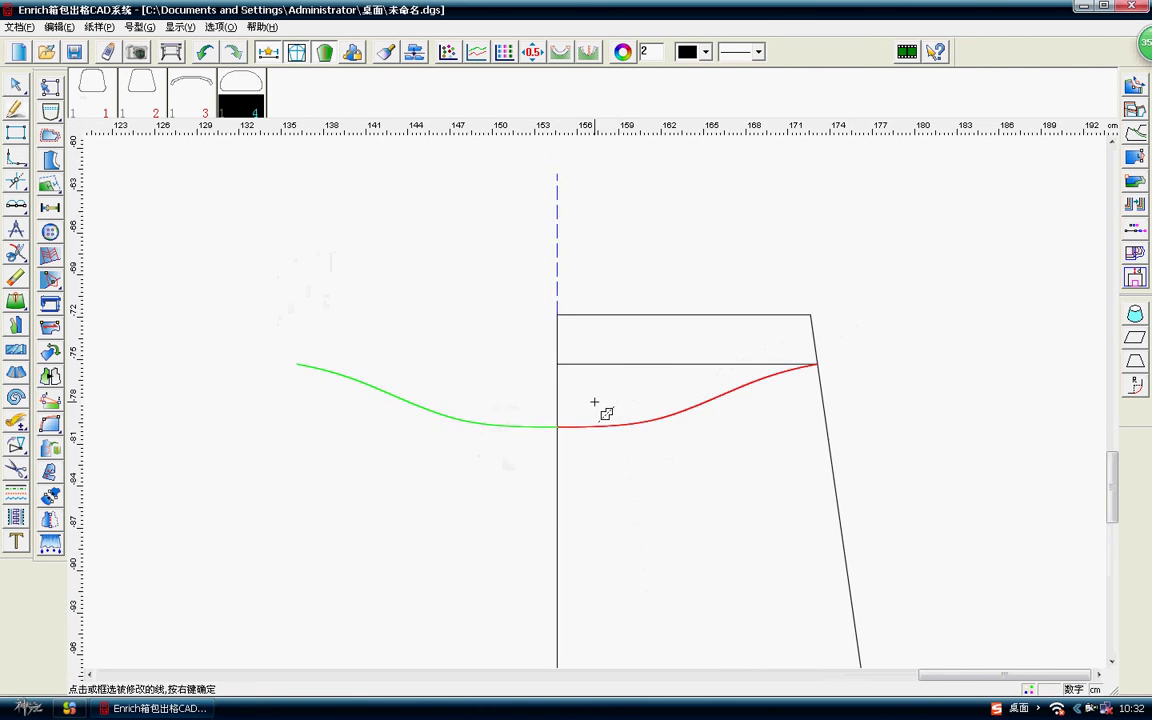
{"action": "right_click", "coordinate": [600, 402]}
Adjust the pocket curve's control points over several passes against its mirrored half.
{"action": "left_click", "coordinate": [606, 431]}
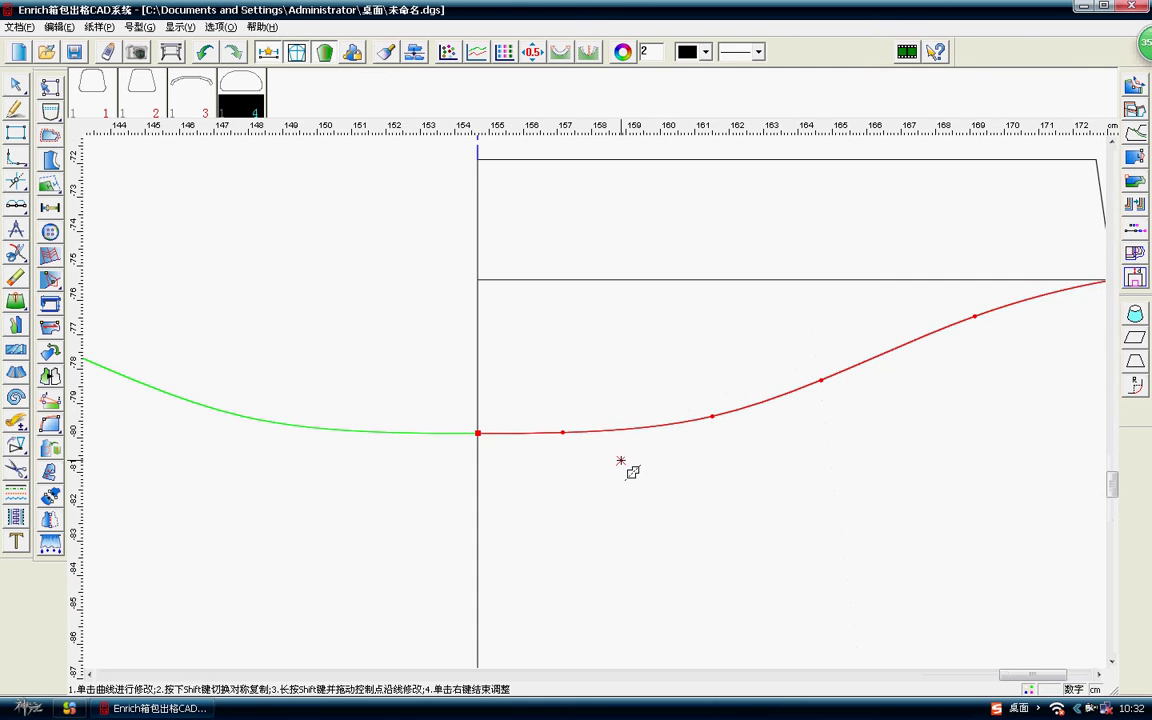
{"action": "scroll", "coordinate": [600, 430], "scroll_direction": "down", "scroll_amount": 1}
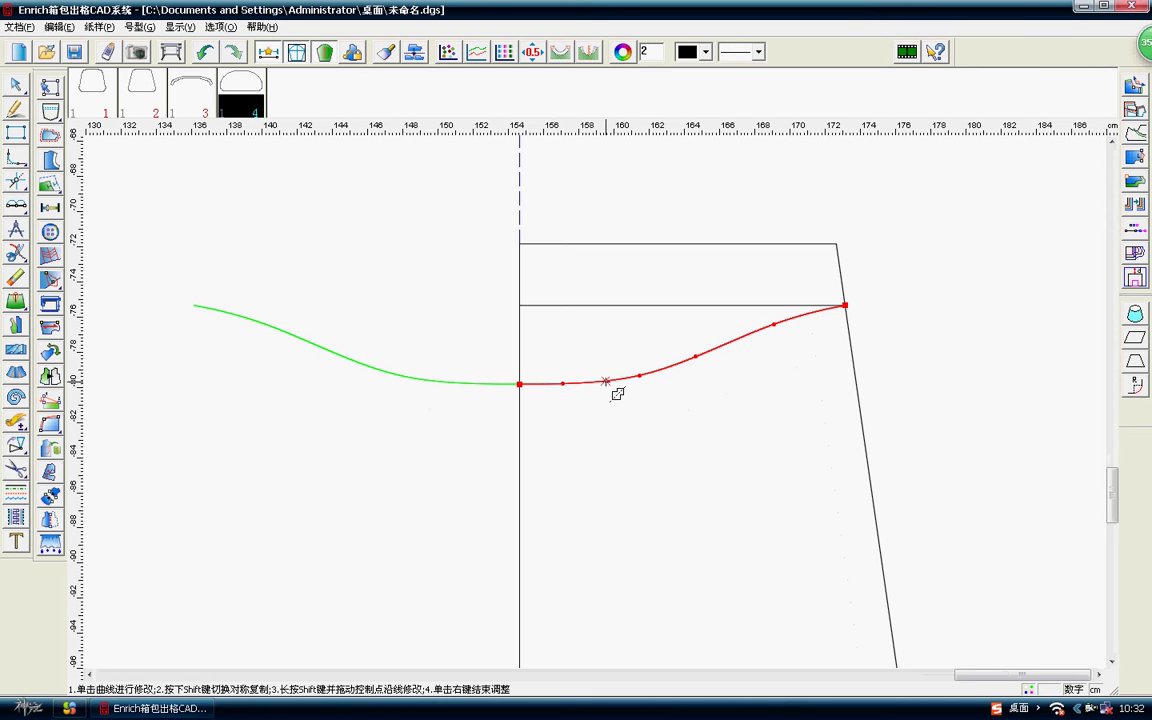
{"action": "scroll", "coordinate": [787, 334], "scroll_direction": "up", "scroll_amount": 1}
{"action": "right_click", "coordinate": [592, 423]}
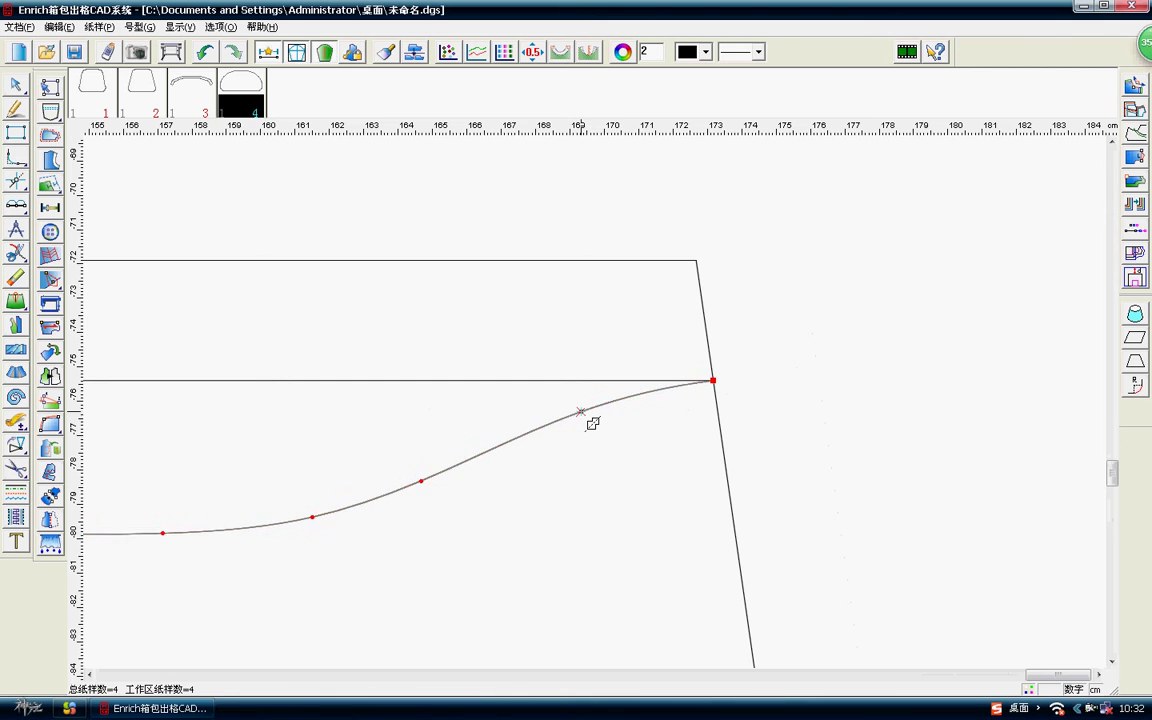
{"action": "left_click", "coordinate": [592, 423]}
{"action": "scroll", "coordinate": [591, 440], "scroll_direction": "down", "scroll_amount": 1}
{"action": "scroll", "coordinate": [545, 342], "scroll_direction": "up", "scroll_amount": 2}
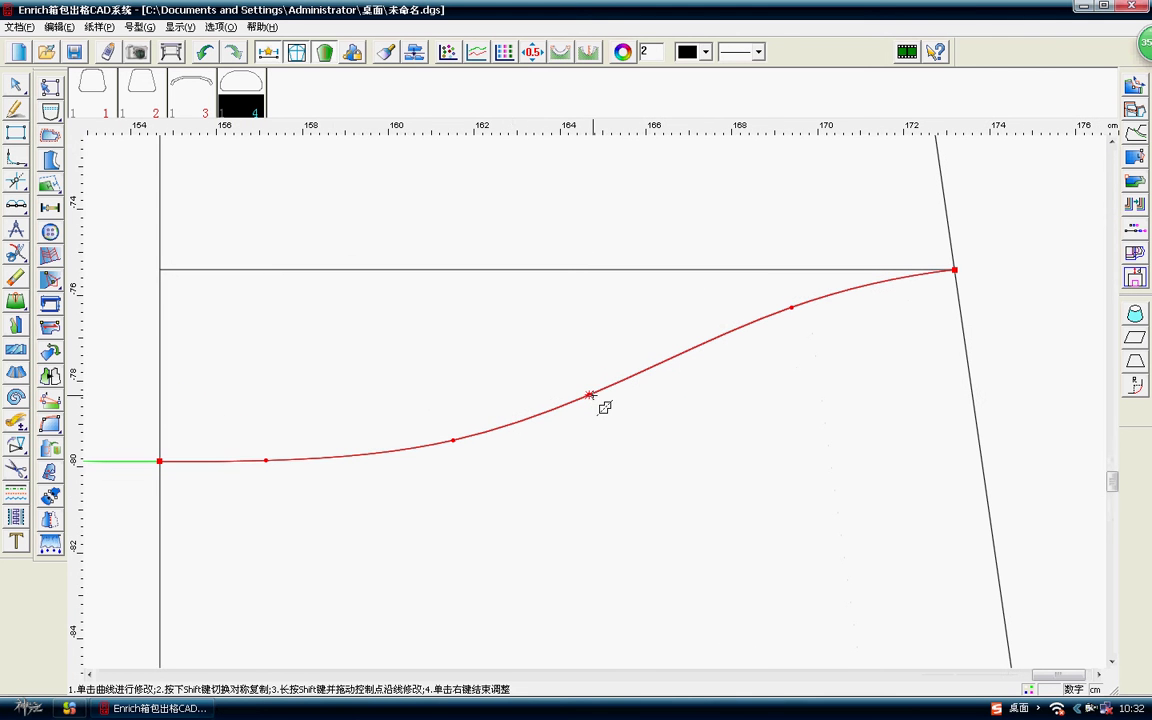
{"action": "right_click", "coordinate": [594, 396]}
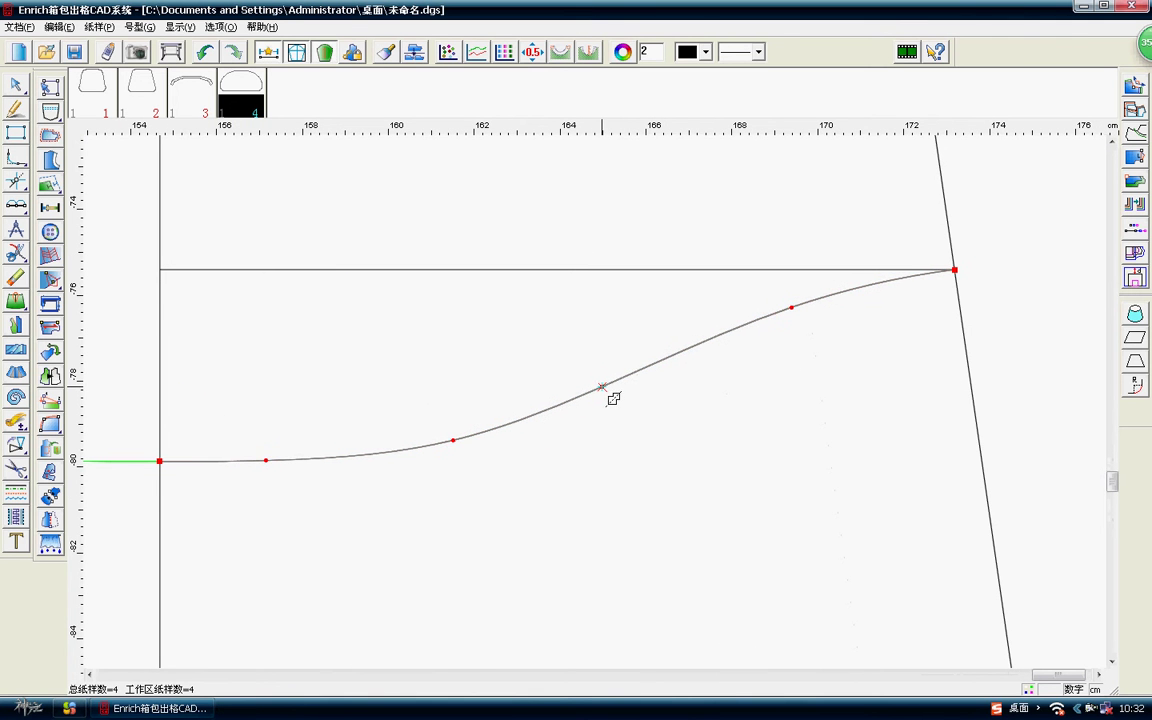
{"action": "left_click", "coordinate": [613, 398]}
{"action": "right_click", "coordinate": [468, 447]}
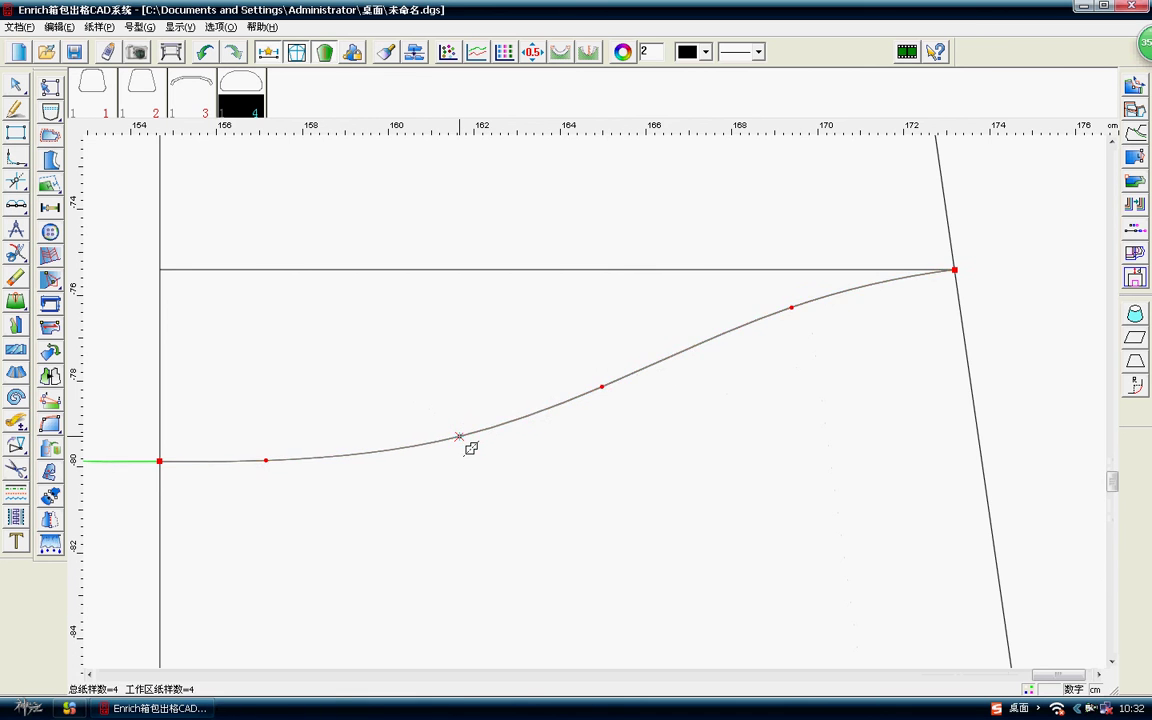
Refine the curve's left end, check the mirrored preview, and exit symmetric adjustment.
{"action": "left_click", "coordinate": [471, 448]}
{"action": "scroll", "coordinate": [527, 390], "scroll_direction": "down", "scroll_amount": 1}
{"action": "scroll", "coordinate": [607, 416], "scroll_direction": "up", "scroll_amount": 2}
{"action": "scroll", "coordinate": [582, 398], "scroll_direction": "up", "scroll_amount": 1}
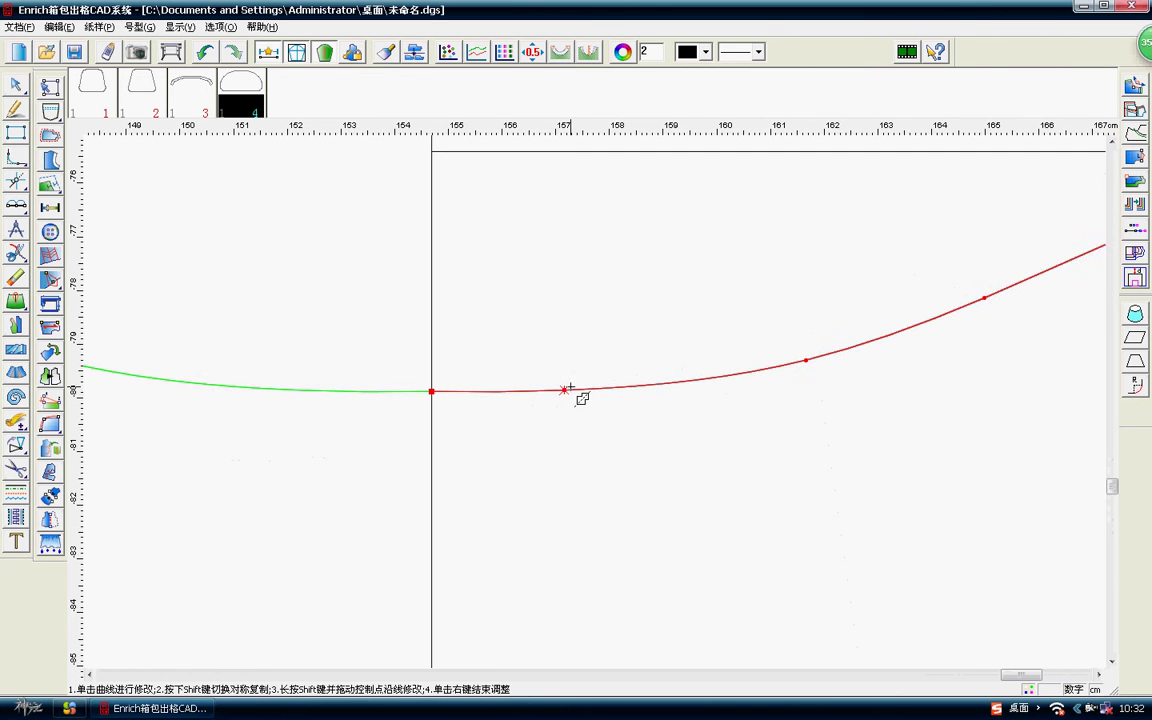
{"action": "right_click", "coordinate": [580, 399]}
{"action": "left_click", "coordinate": [578, 399]}
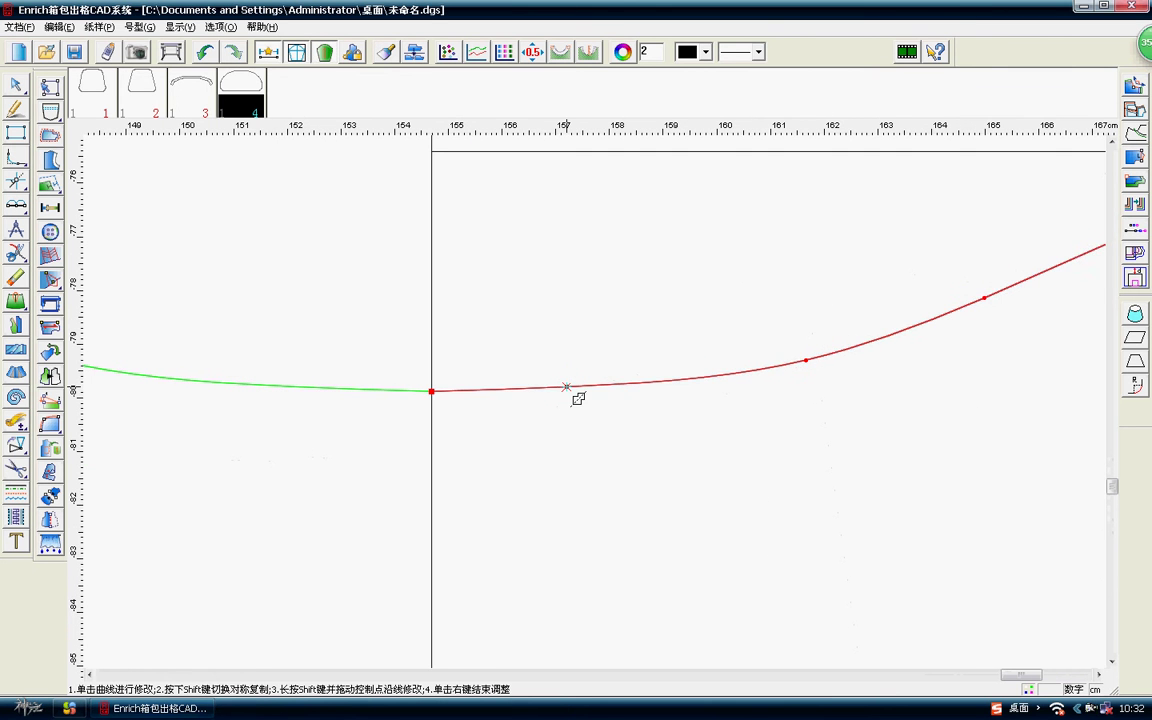
{"action": "right_click", "coordinate": [579, 399]}
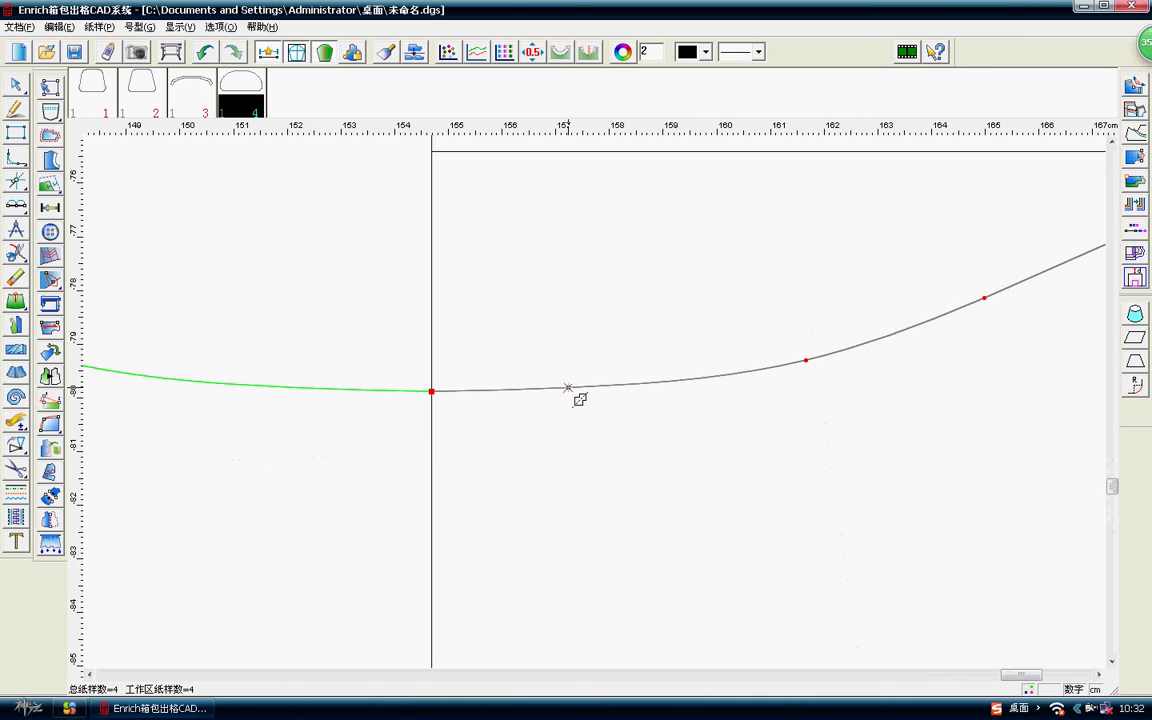
{"action": "left_click", "coordinate": [580, 399]}
{"action": "scroll", "coordinate": [595, 410], "scroll_direction": "down", "scroll_amount": 2}
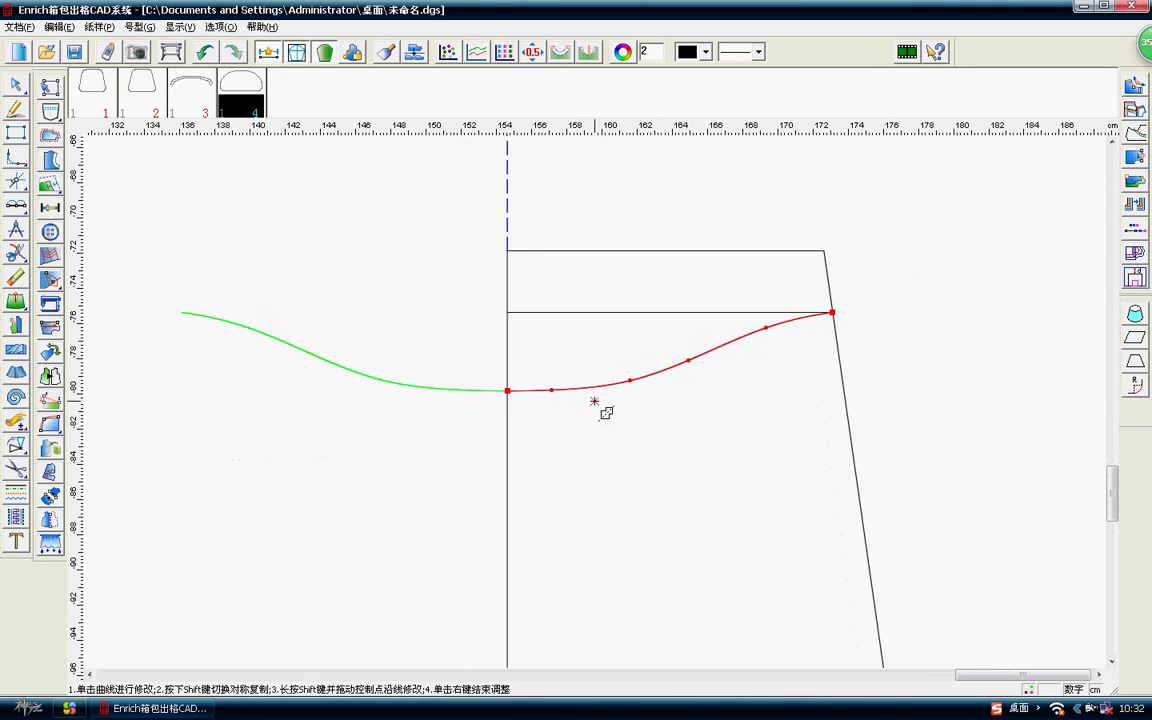
{"action": "right_click", "coordinate": [595, 433]}
{"action": "scroll", "coordinate": [595, 433], "scroll_direction": "down", "scroll_amount": 1}
{"action": "scroll", "coordinate": [595, 415], "scroll_direction": "down", "scroll_amount": 3}
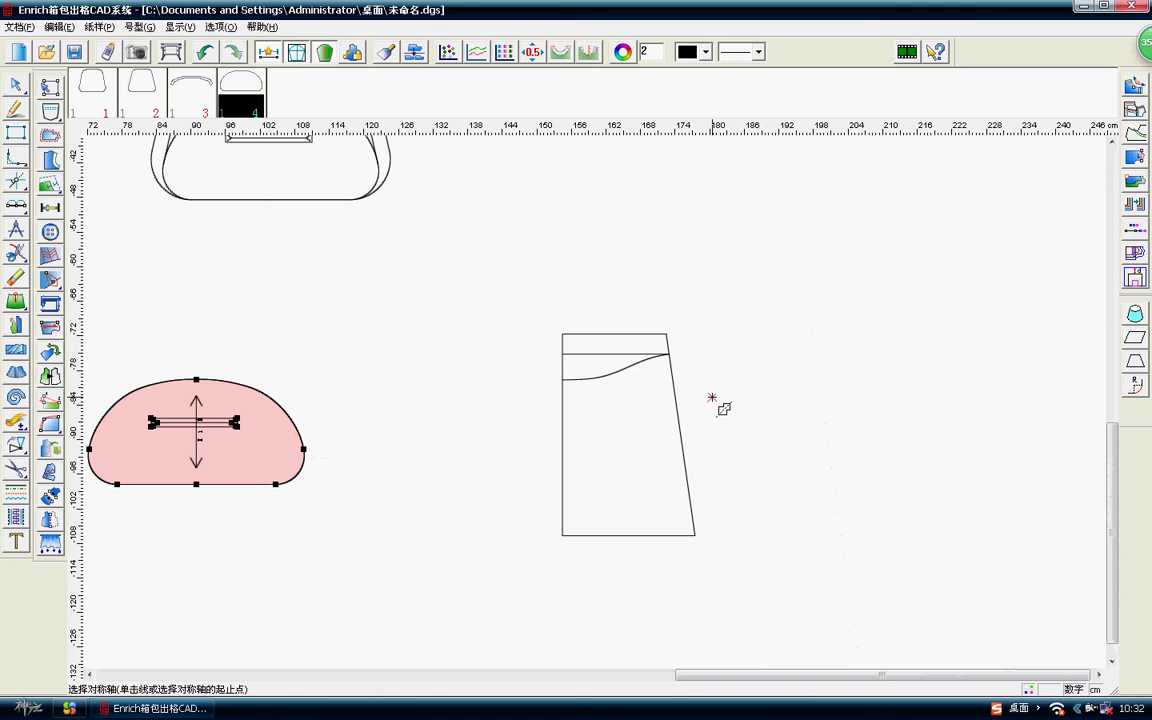
{"action": "right_click", "coordinate": [371, 218]}
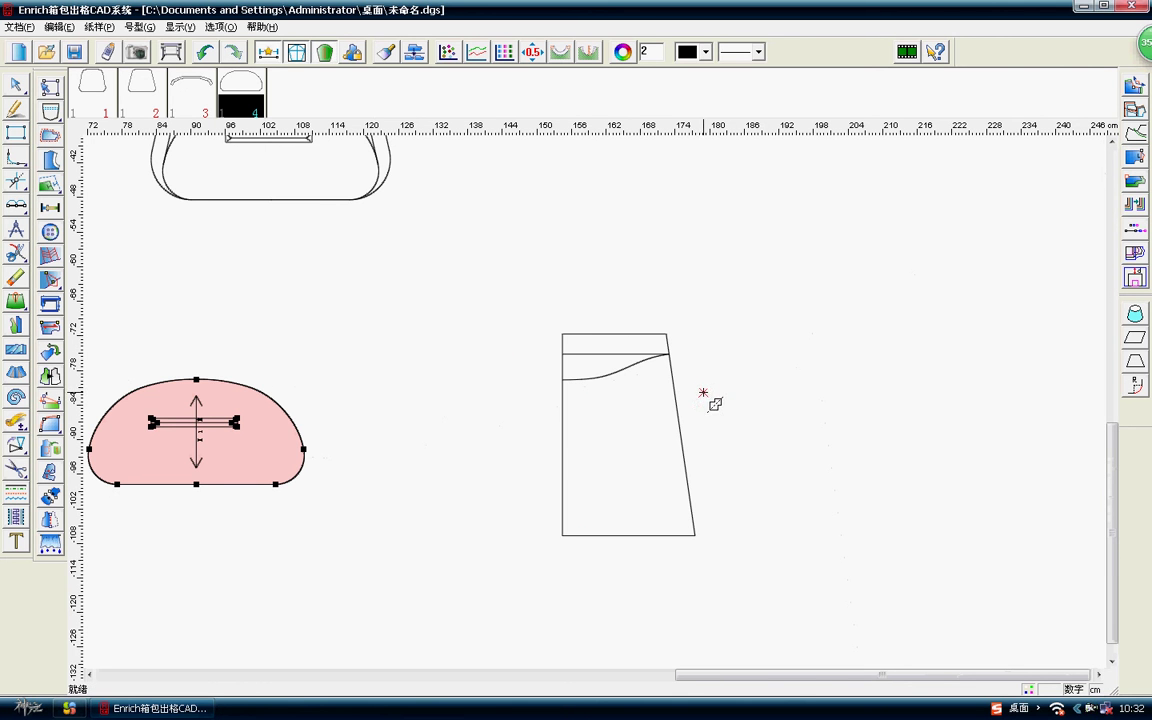
{"action": "right_click", "coordinate": [750, 330]}
{"action": "scroll", "coordinate": [607, 411], "scroll_direction": "up", "scroll_amount": 2}
Fillet the corner between the right slanted edge and the bottom edge with radius 5.
{"action": "right_click", "coordinate": [680, 262]}
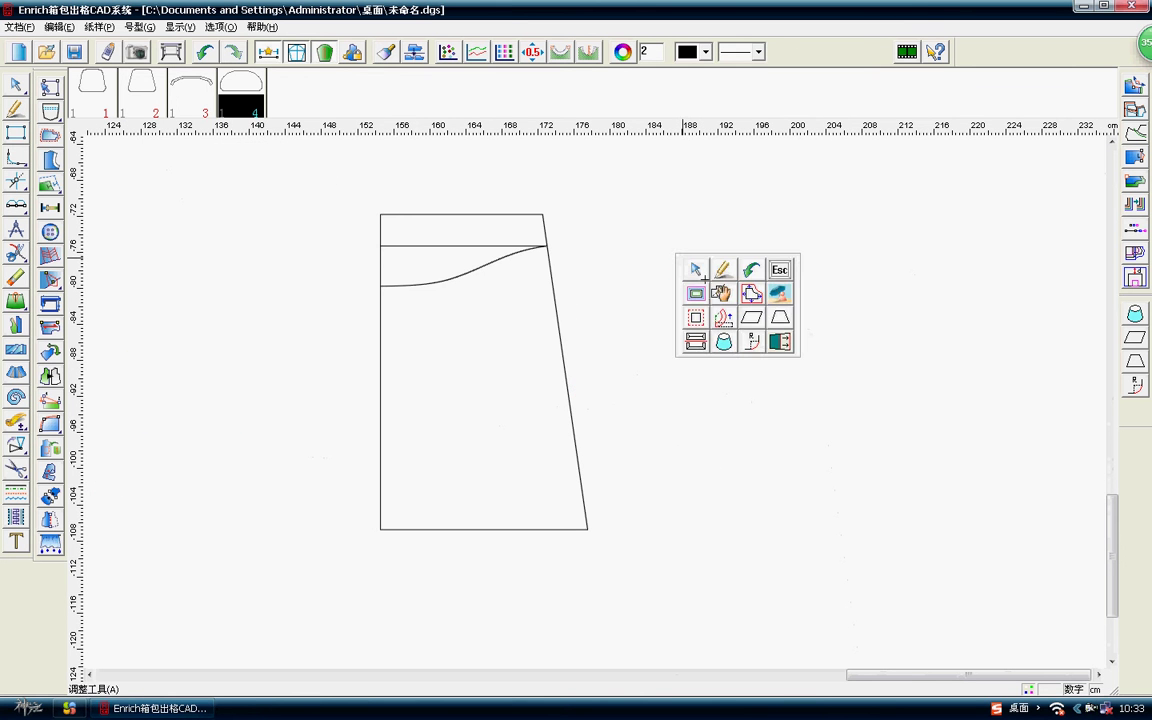
{"action": "left_click", "coordinate": [722, 269]}
{"action": "right_click", "coordinate": [690, 277]}
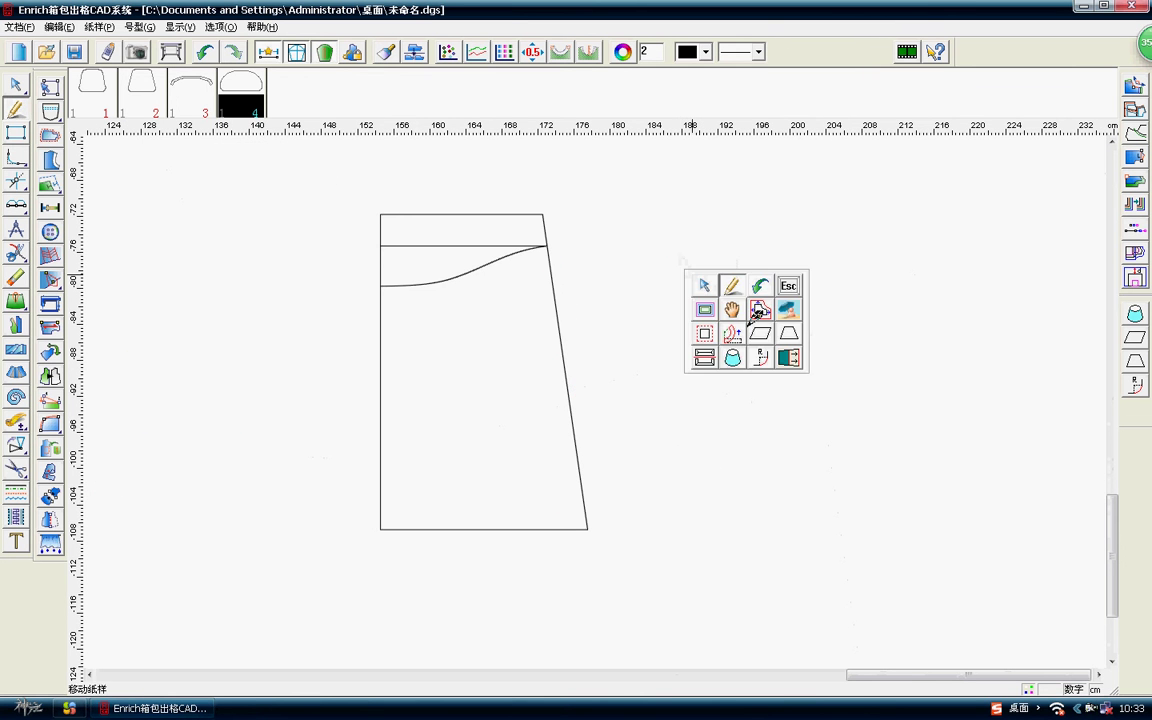
{"action": "left_click", "coordinate": [759, 309]}
{"action": "left_click", "coordinate": [580, 478]}
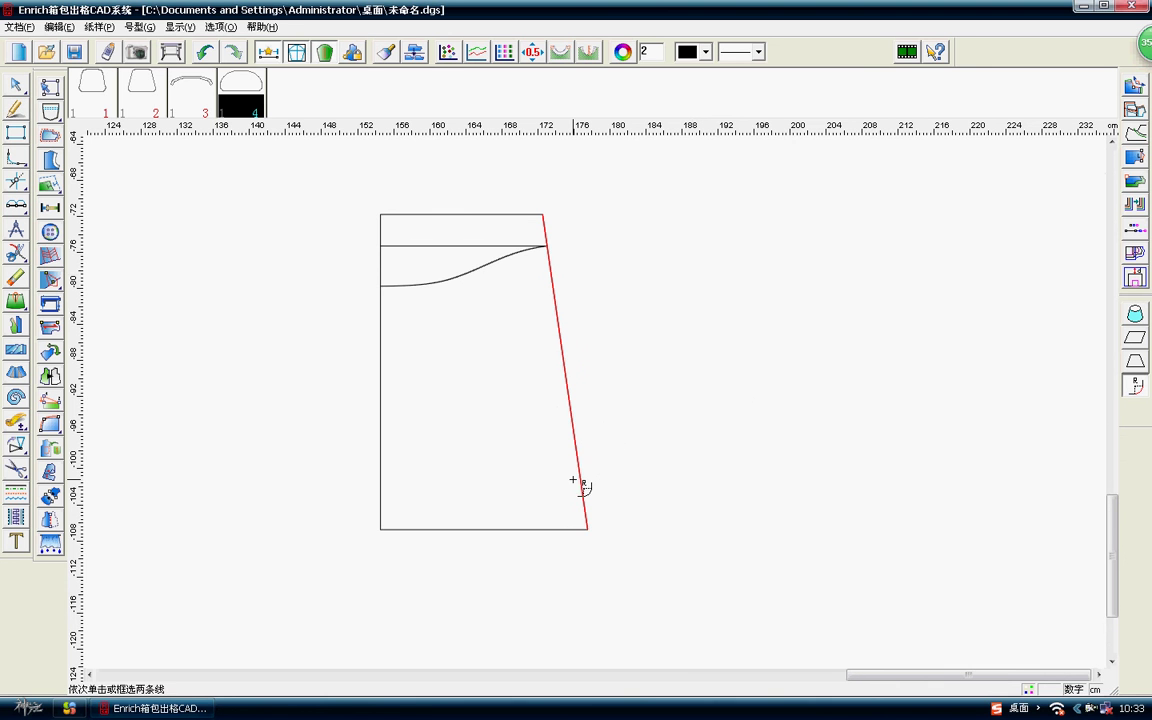
{"action": "left_click", "coordinate": [562, 529]}
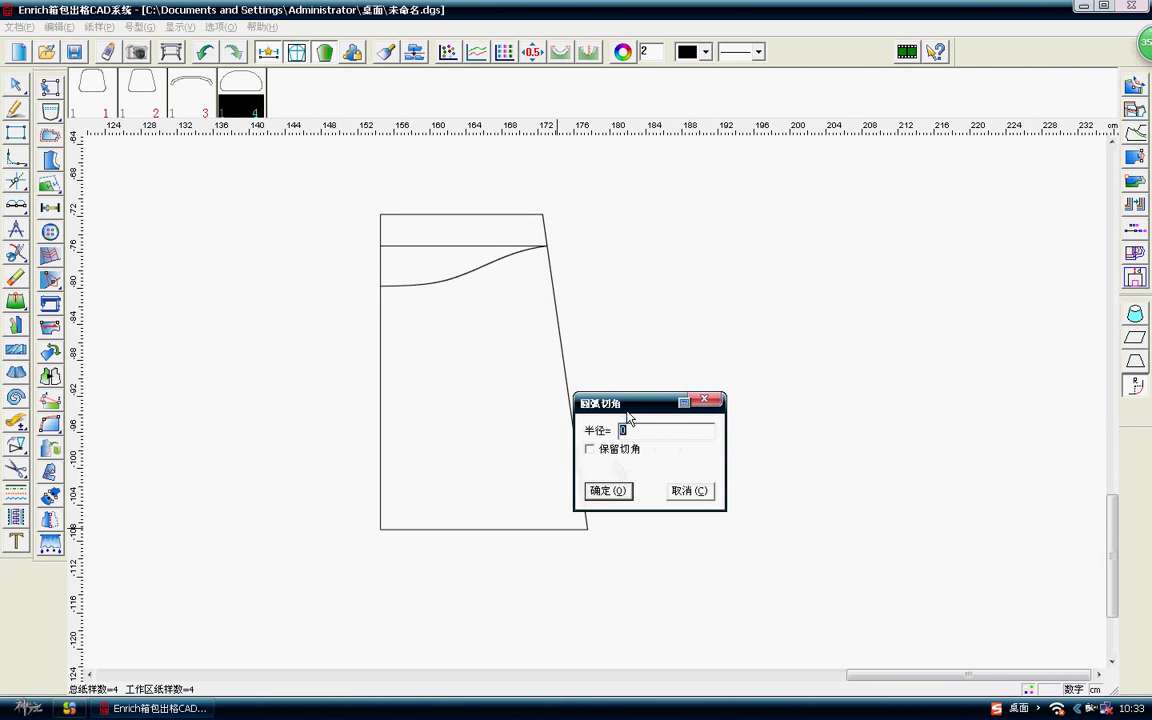
{"action": "left_click_drag", "start_coordinate": [628, 408], "coordinate": [738, 337]}
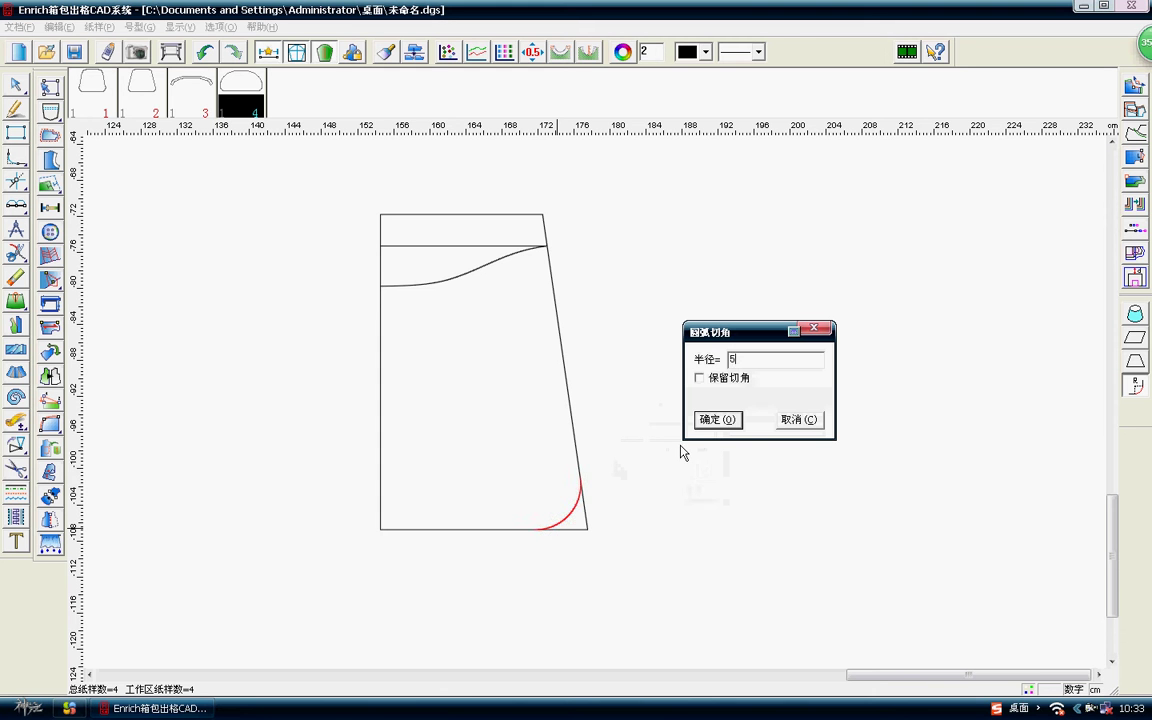
{"action": "left_click", "coordinate": [730, 418]}
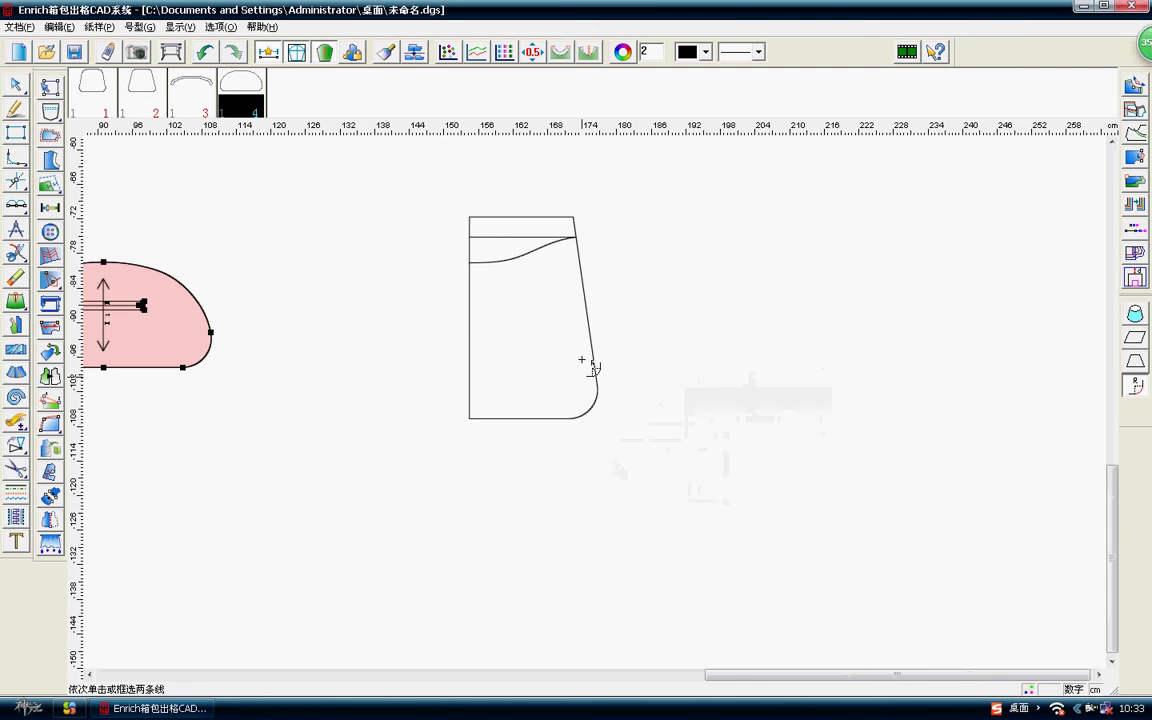
Zoom around the panel, select the pocket curve, and cancel the corner-rounding command.
{"action": "scroll", "coordinate": [566, 322], "scroll_direction": "up", "scroll_amount": 1}
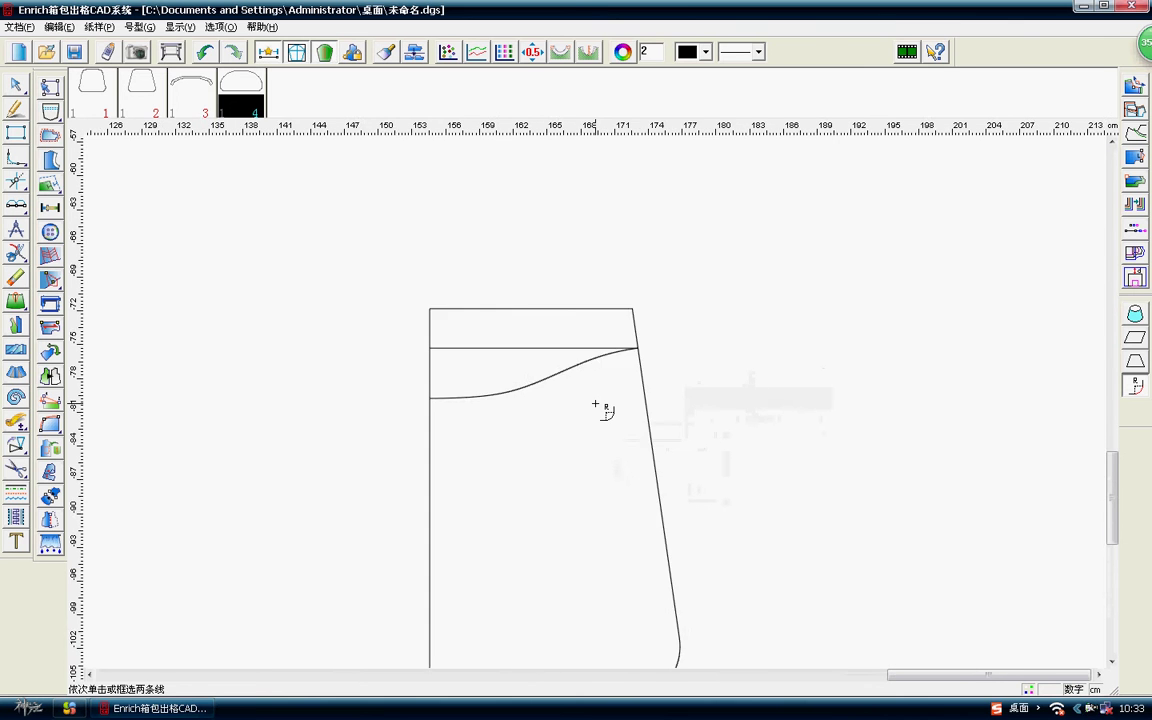
{"action": "scroll", "coordinate": [595, 404], "scroll_direction": "down", "scroll_amount": 1}
{"action": "scroll", "coordinate": [604, 409], "scroll_direction": "up", "scroll_amount": 1}
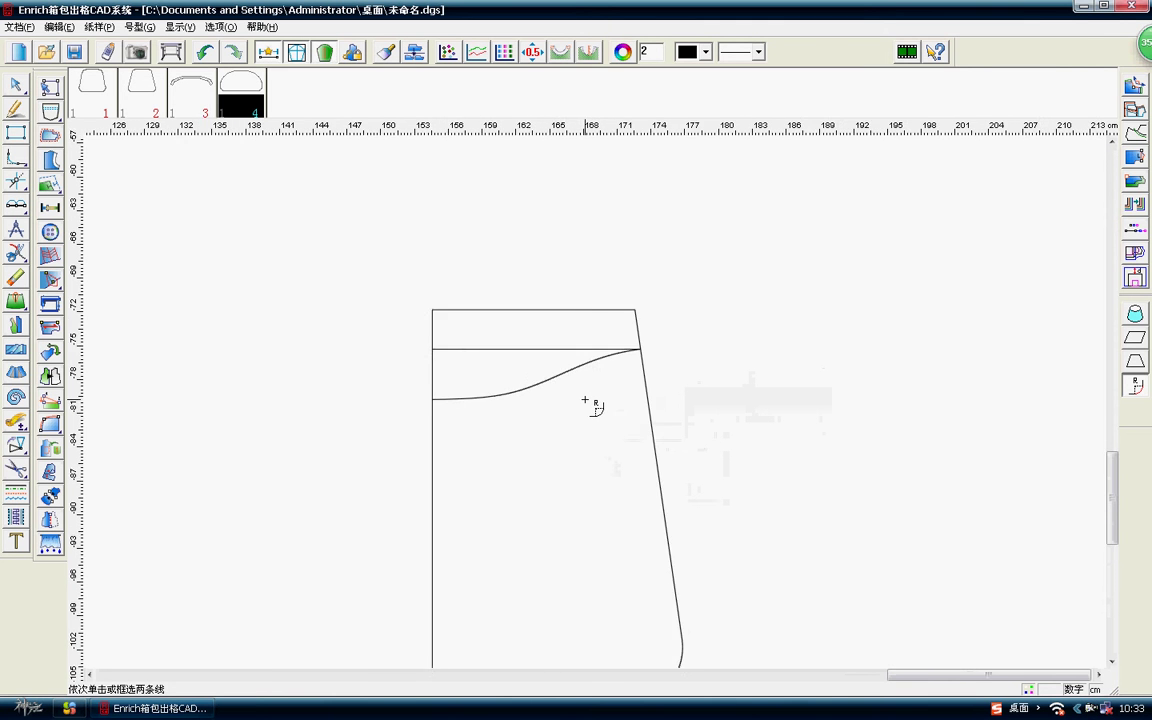
{"action": "scroll", "coordinate": [591, 406], "scroll_direction": "up", "scroll_amount": 1}
{"action": "scroll", "coordinate": [478, 424], "scroll_direction": "down", "scroll_amount": 1}
{"action": "scroll", "coordinate": [586, 399], "scroll_direction": "down", "scroll_amount": 1}
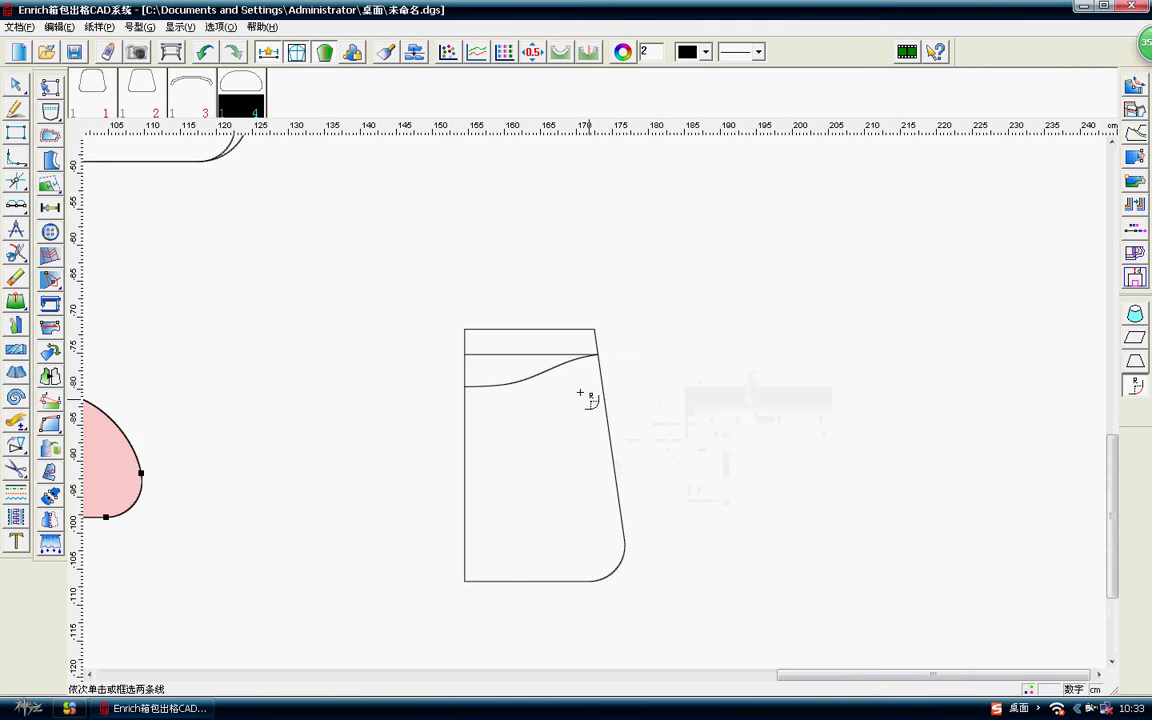
{"action": "left_click", "coordinate": [592, 394]}
{"action": "scroll", "coordinate": [596, 397], "scroll_direction": "up", "scroll_amount": 1}
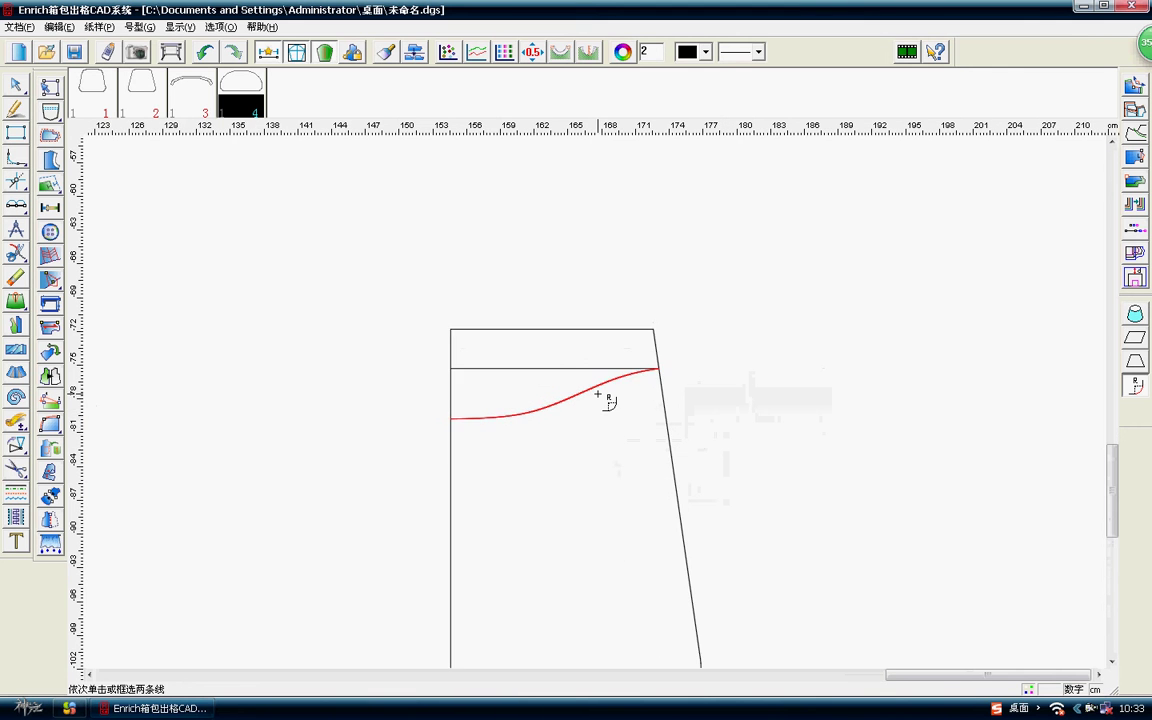
{"action": "scroll", "coordinate": [600, 400], "scroll_direction": "down", "scroll_amount": 1}
{"action": "scroll", "coordinate": [594, 402], "scroll_direction": "down", "scroll_amount": 1}
{"action": "key", "text": "Escape"}
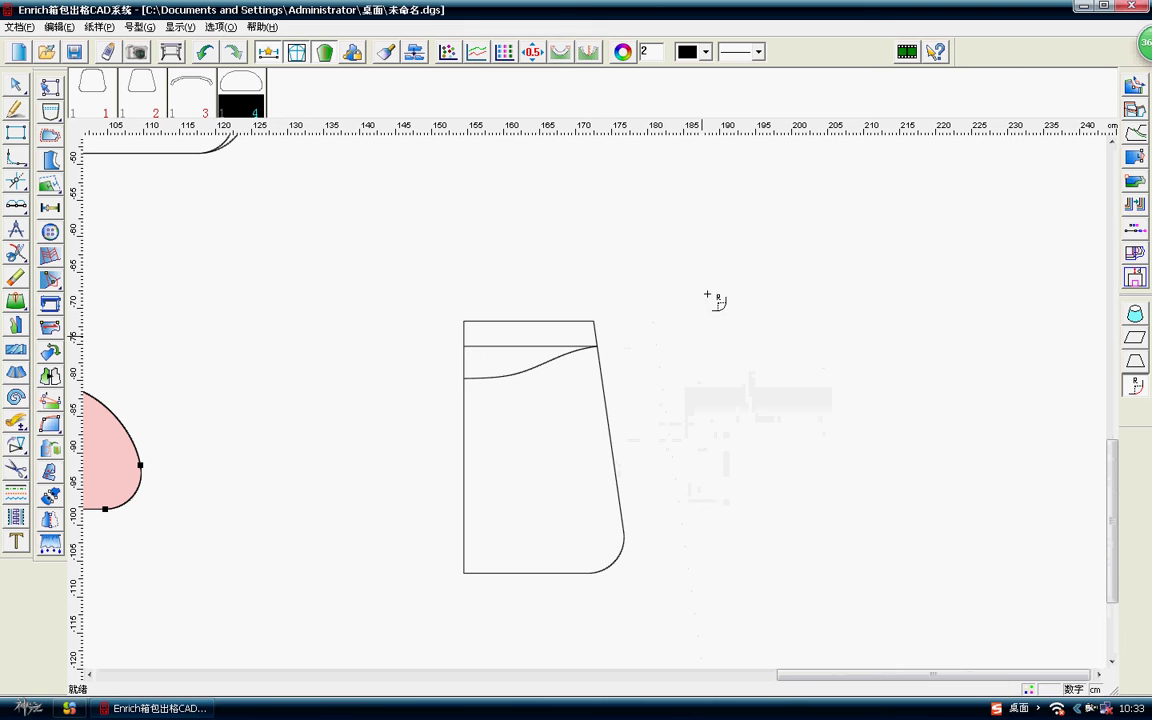
Draw a near-vertical divider line from the pocket curve down to the panel's bottom edge.
{"action": "right_click", "coordinate": [631, 256]}
{"action": "right_click", "coordinate": [694, 301]}
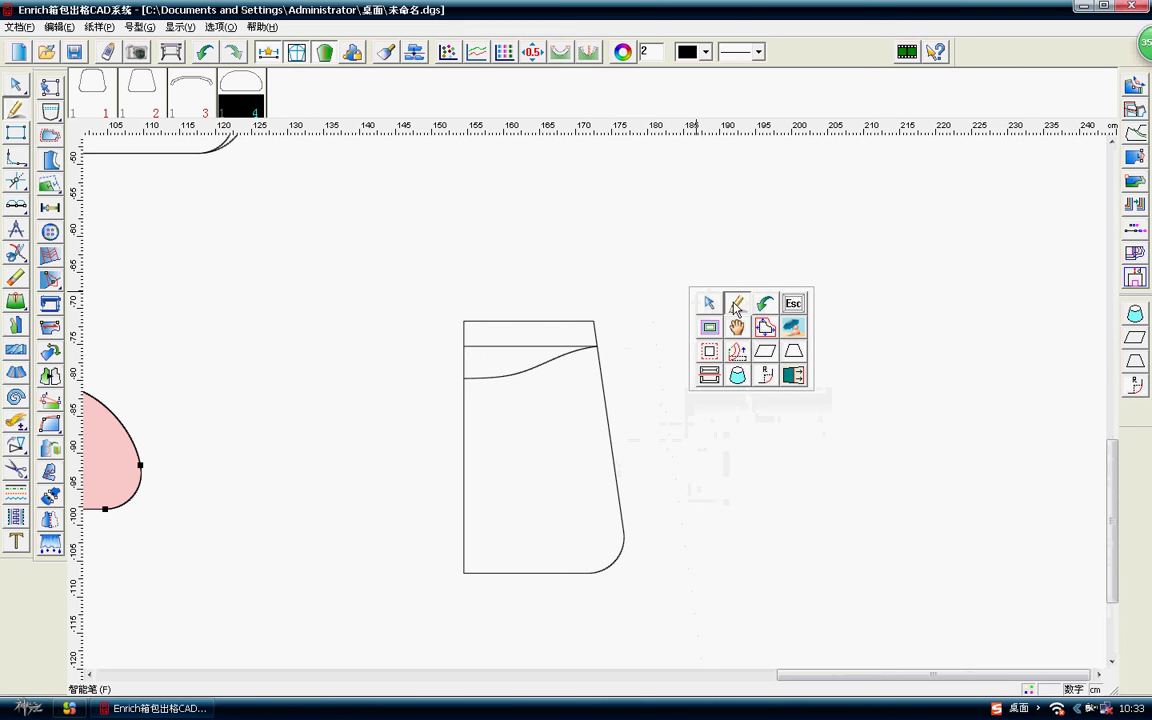
{"action": "left_click", "coordinate": [738, 306]}
{"action": "left_click", "coordinate": [531, 368]}
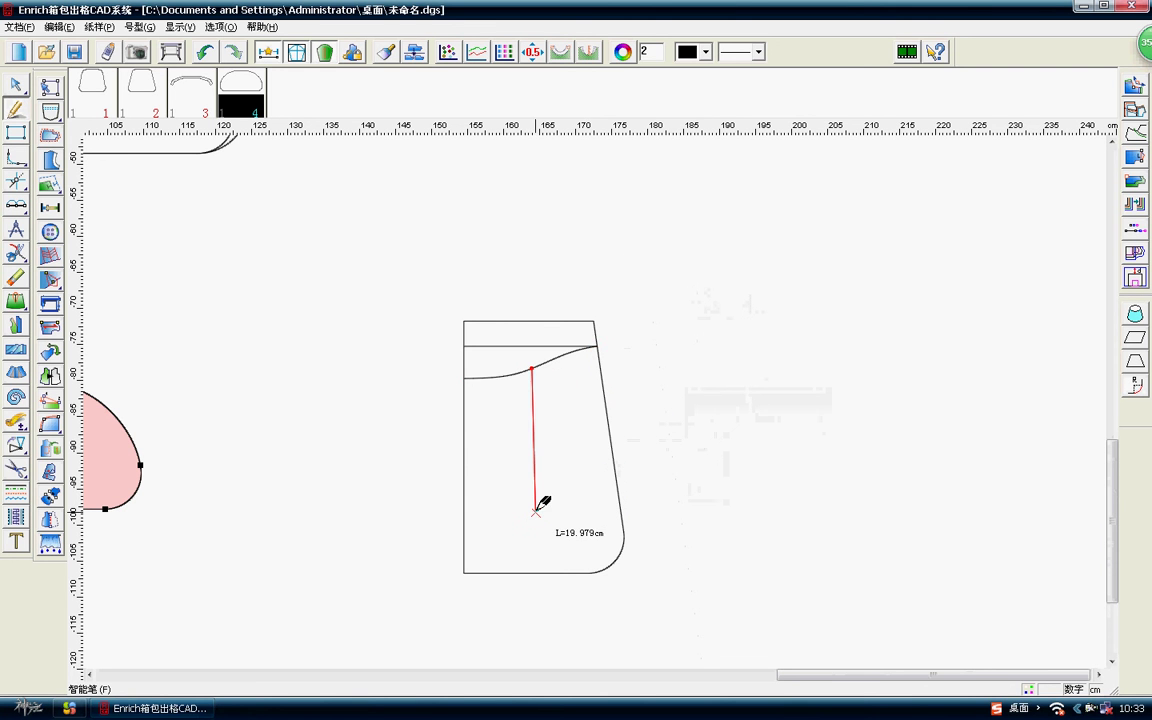
{"action": "left_click", "coordinate": [541, 573]}
{"action": "left_click", "coordinate": [603, 545]}
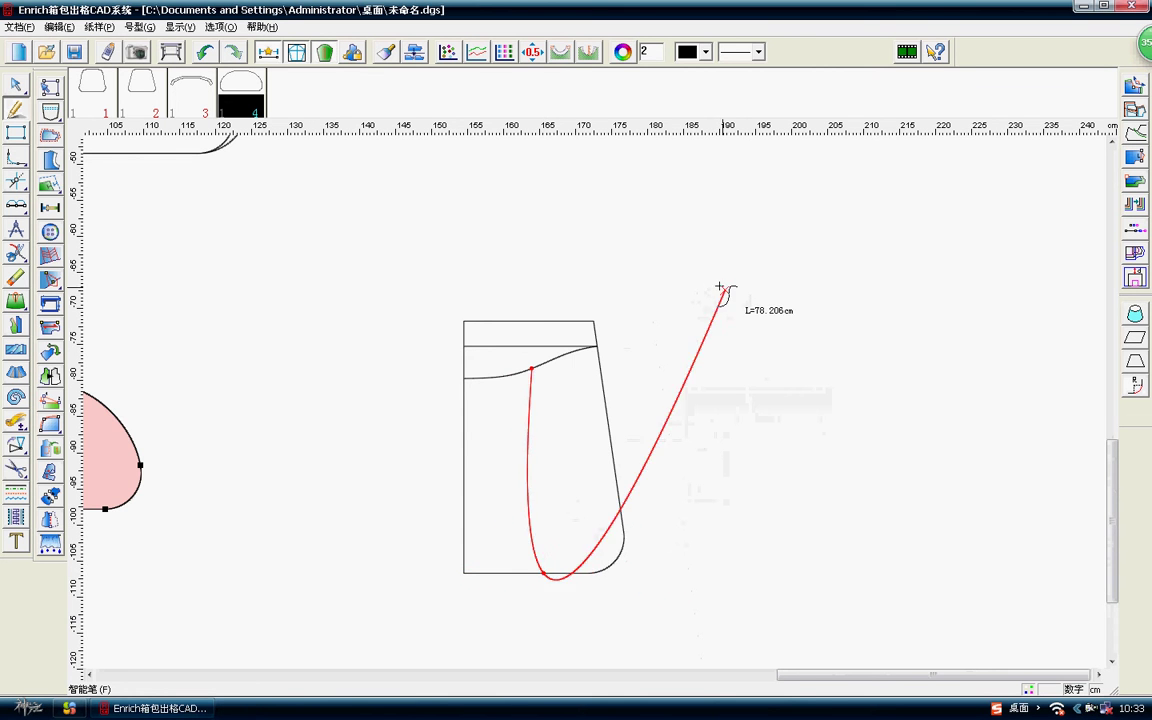
{"action": "right_click", "coordinate": [728, 290]}
{"action": "scroll", "coordinate": [728, 290], "scroll_direction": "down", "scroll_amount": 2}
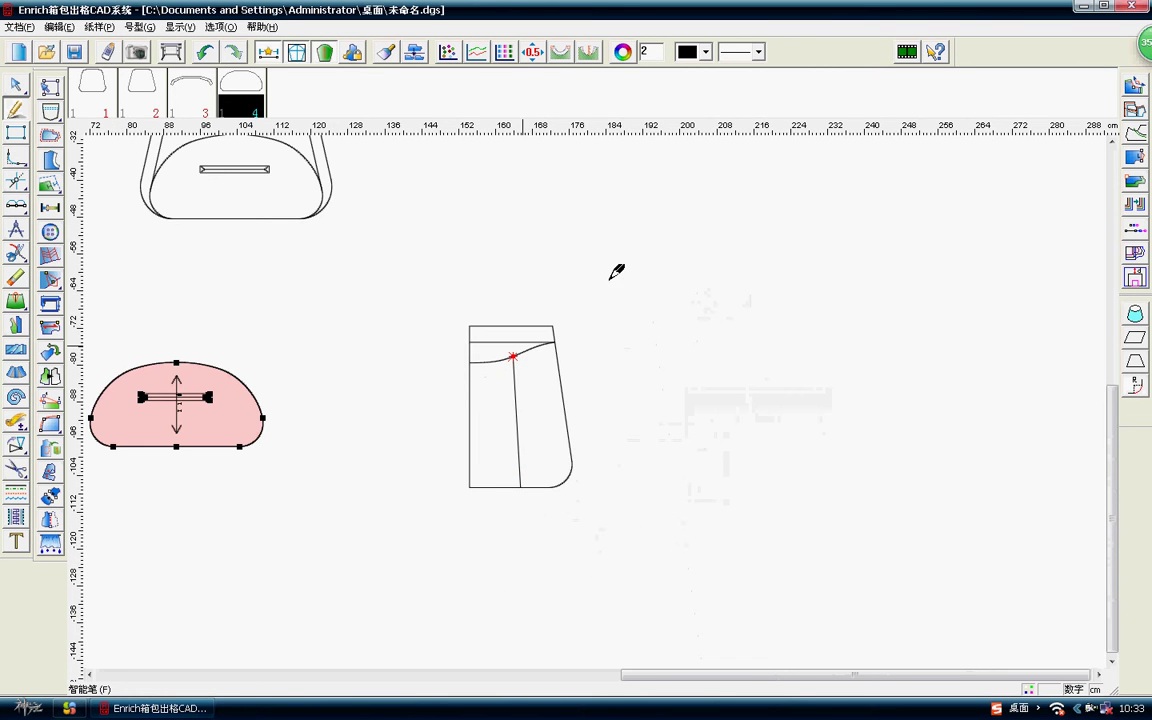
{"action": "right_click", "coordinate": [589, 195]}
{"action": "left_click", "coordinate": [594, 221]}
{"action": "right_click", "coordinate": [490, 240]}
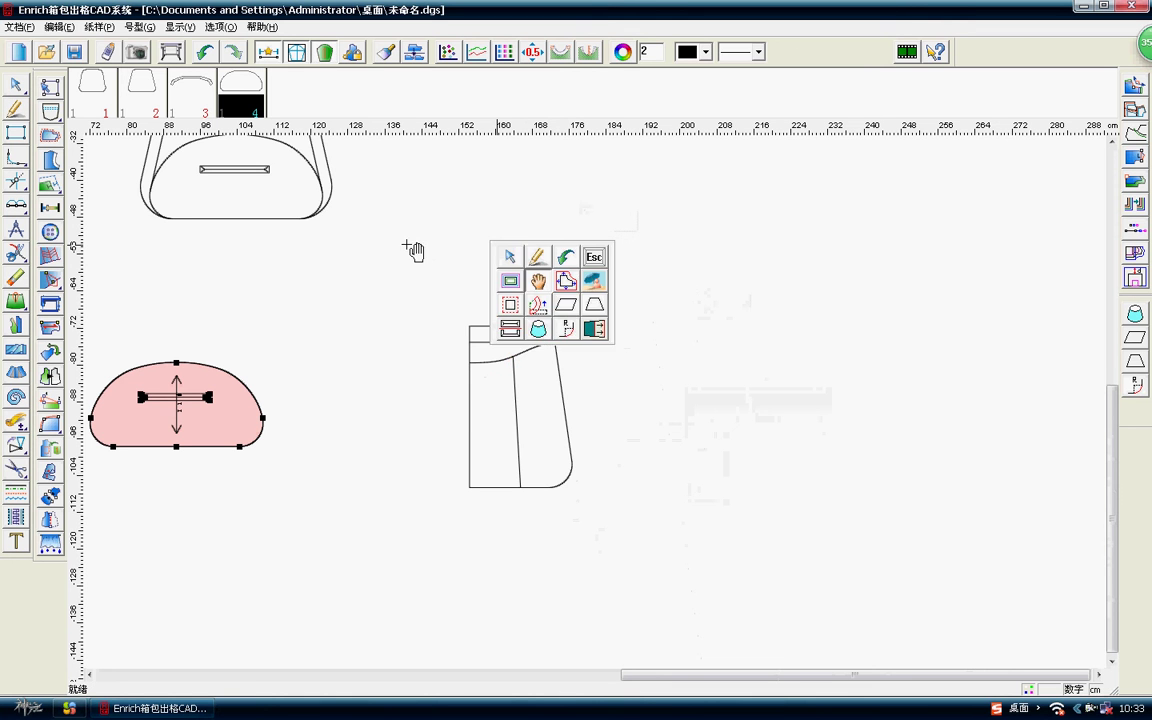
{"action": "mouse_move", "coordinate": [16, 445]}
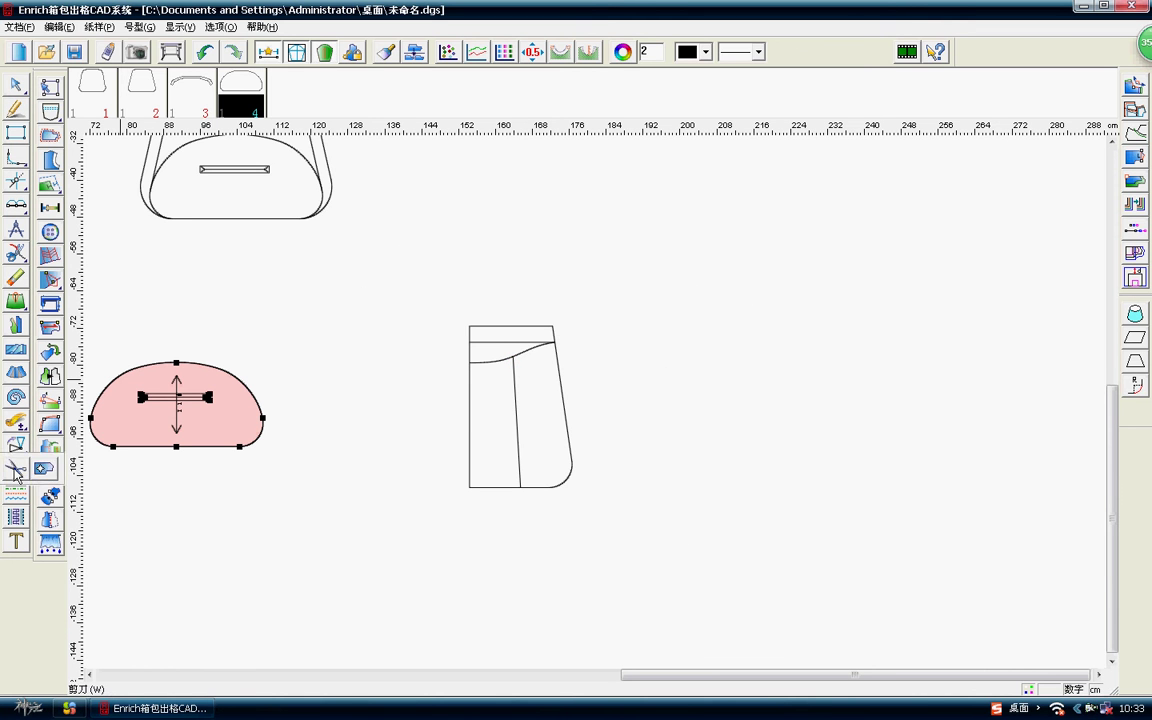
Move the half panel to a new position on the canvas.
{"action": "left_click", "coordinate": [517, 428]}
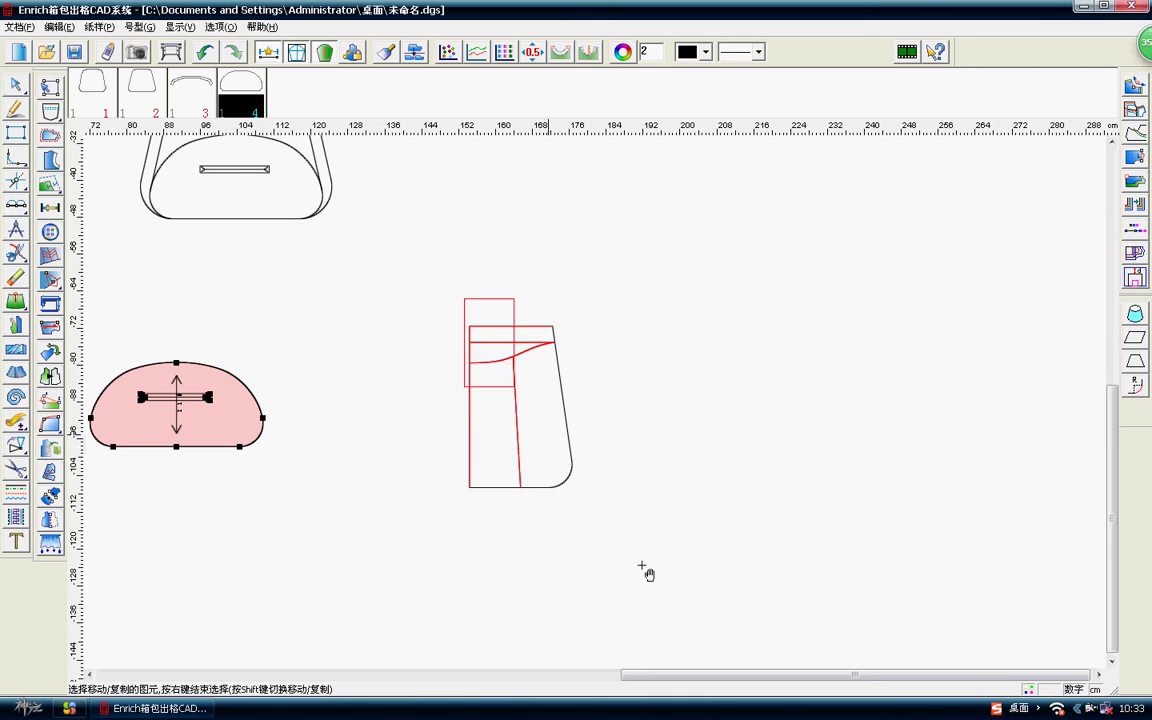
{"action": "left_click", "coordinate": [677, 428]}
{"action": "right_click", "coordinate": [512, 260]}
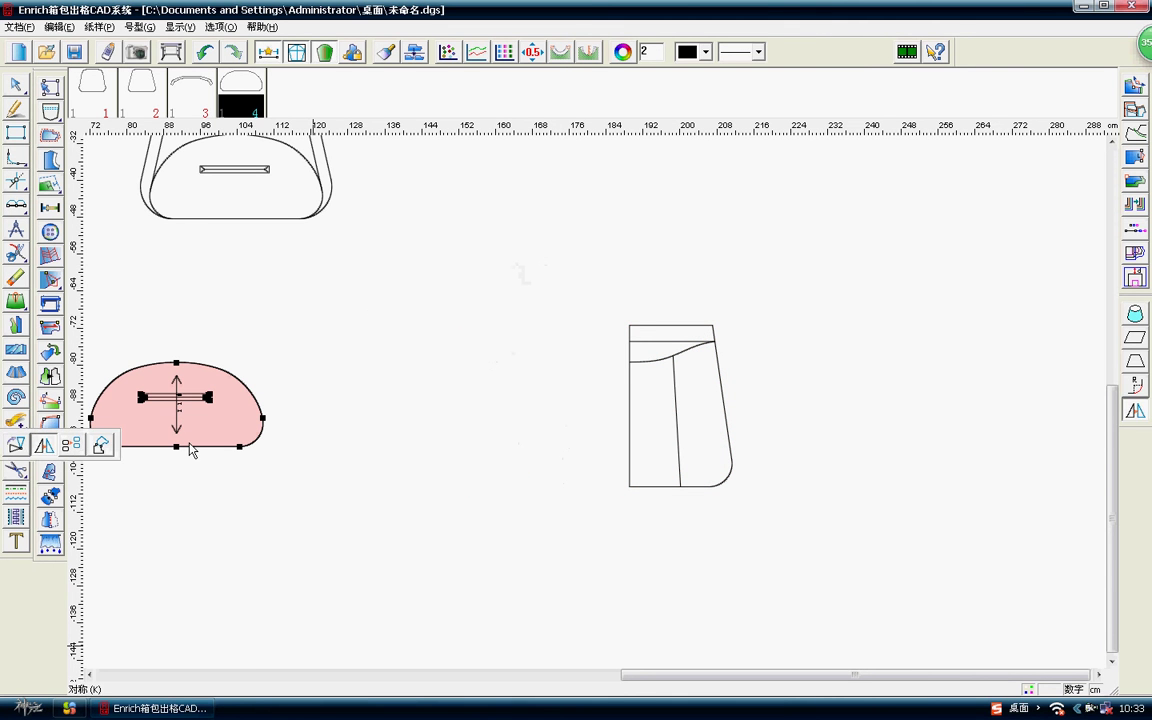
Mirror the half panel across its straight left edge to form the full symmetric panel.
{"action": "left_click", "coordinate": [46, 448]}
{"action": "left_click", "coordinate": [629, 325]}
{"action": "left_click", "coordinate": [629, 230]}
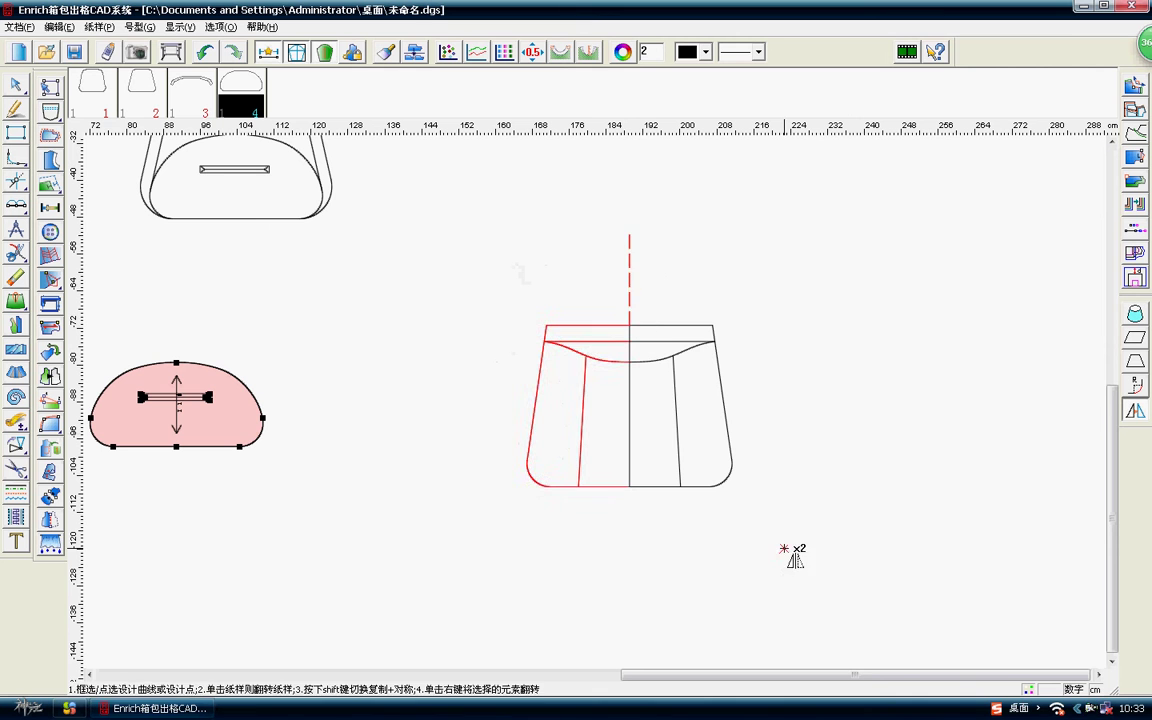
{"action": "right_click", "coordinate": [792, 548]}
{"action": "right_click", "coordinate": [707, 246]}
{"action": "left_click", "coordinate": [720, 257]}
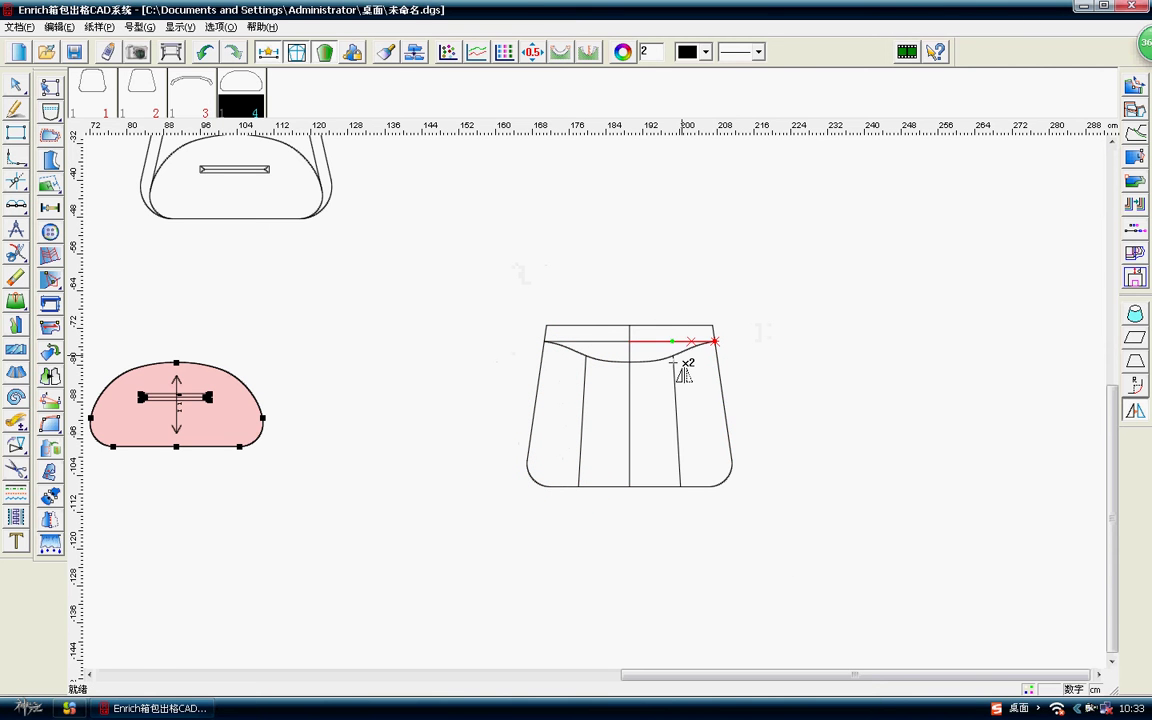
{"action": "scroll", "coordinate": [673, 360], "scroll_direction": "up", "scroll_amount": 2}
{"action": "scroll", "coordinate": [558, 362], "scroll_direction": "up", "scroll_amount": 1}
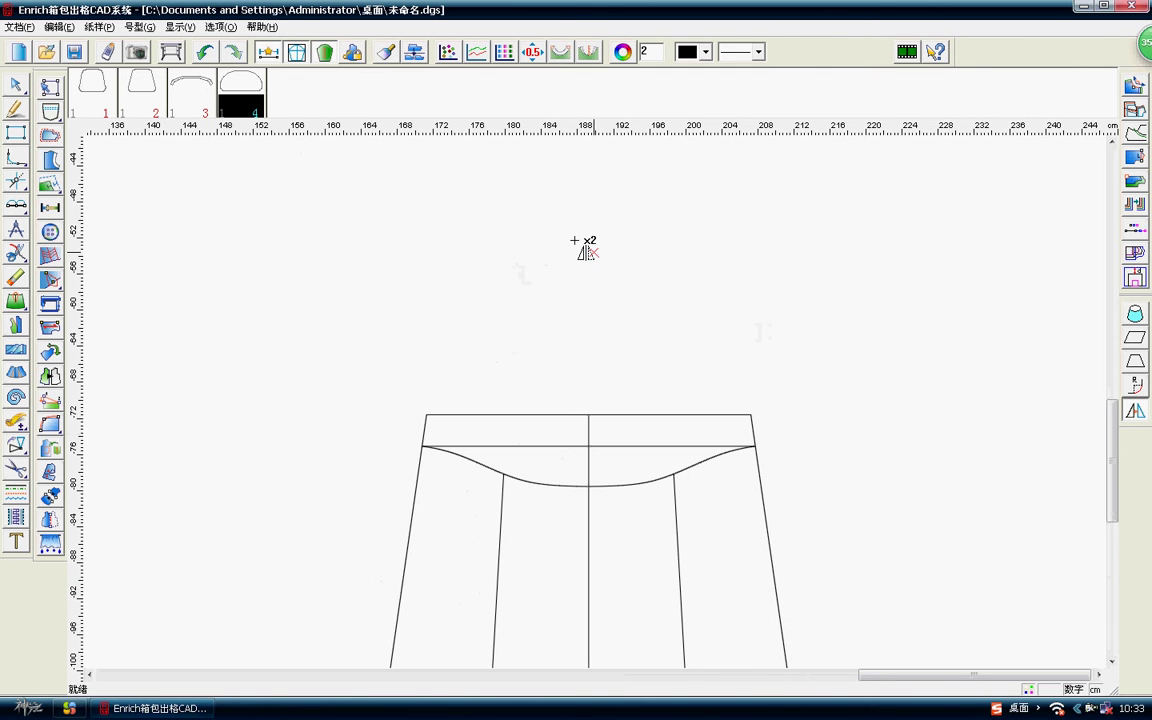
{"action": "right_click", "coordinate": [586, 249]}
Draw a 3×3 cm square on the top band with the Smart Pen.
{"action": "left_click", "coordinate": [617, 249]}
{"action": "scroll", "coordinate": [605, 420], "scroll_direction": "up", "scroll_amount": 1}
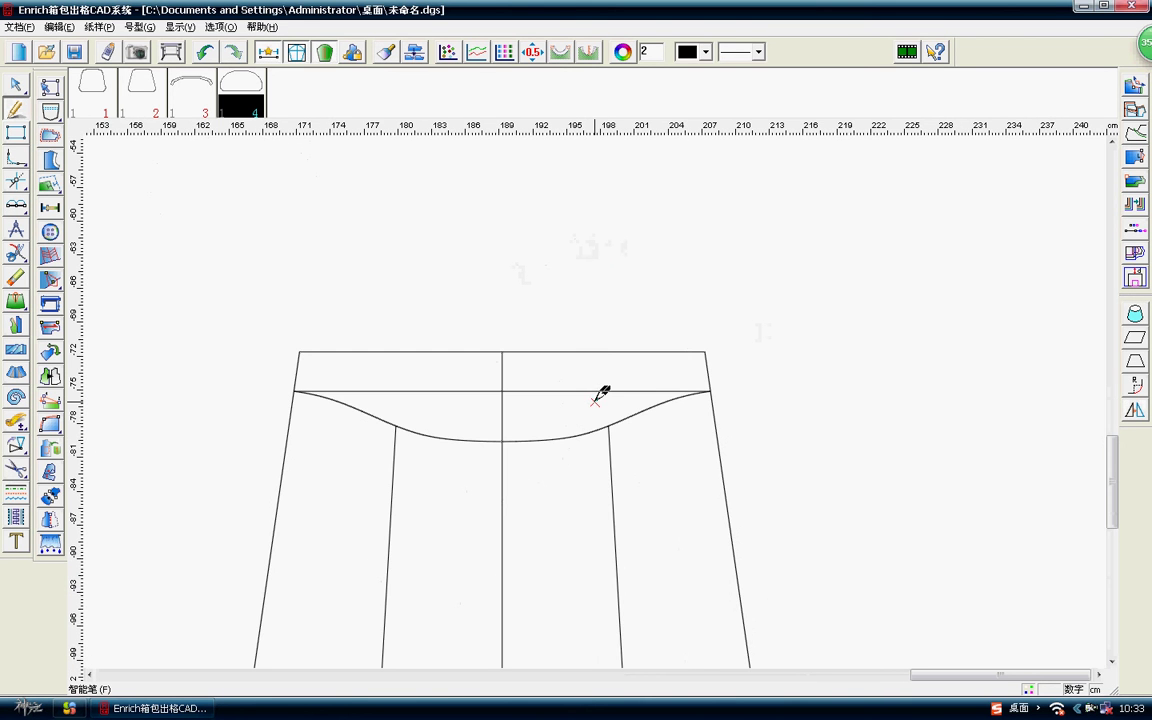
{"action": "scroll", "coordinate": [578, 395], "scroll_direction": "up", "scroll_amount": 2}
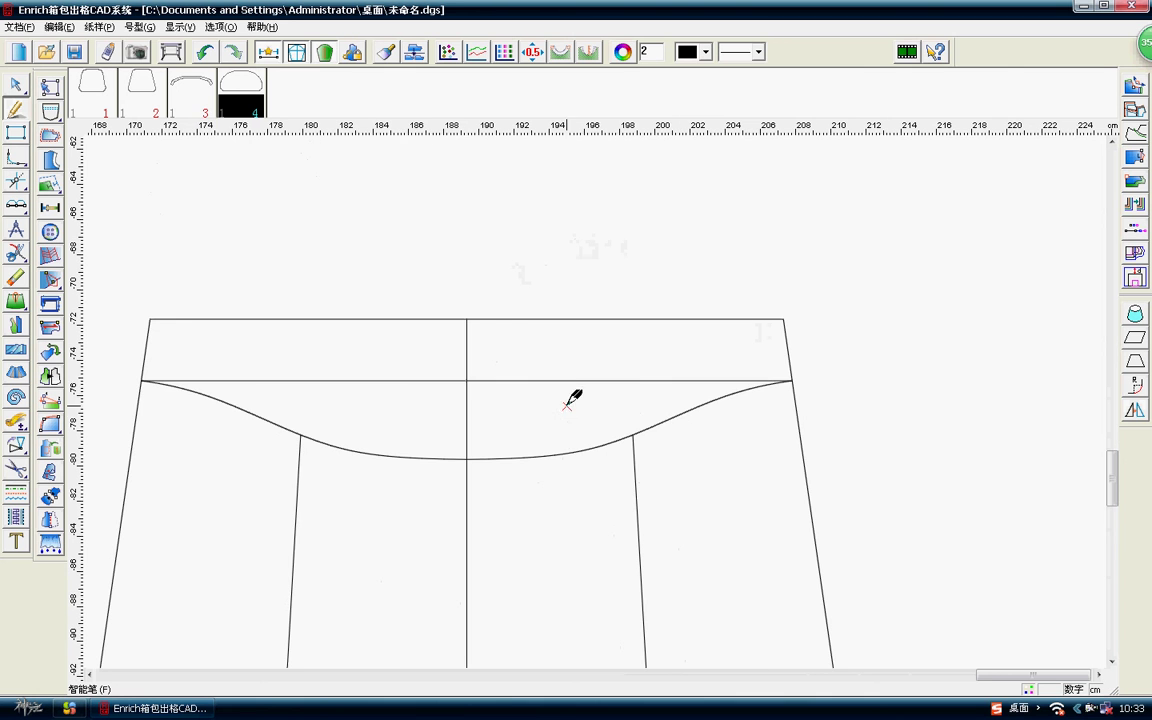
{"action": "left_click", "coordinate": [584, 354]}
{"action": "key", "text": "Return"}
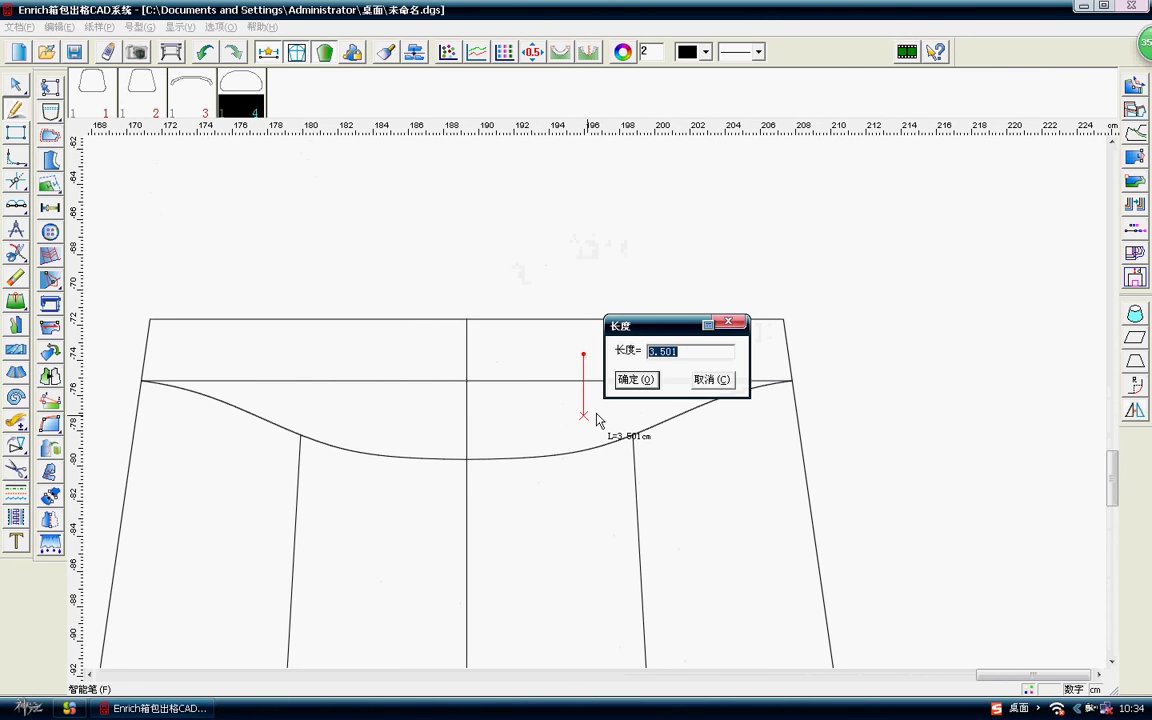
{"action": "type", "text": "3"}
{"action": "key", "text": "Return"}
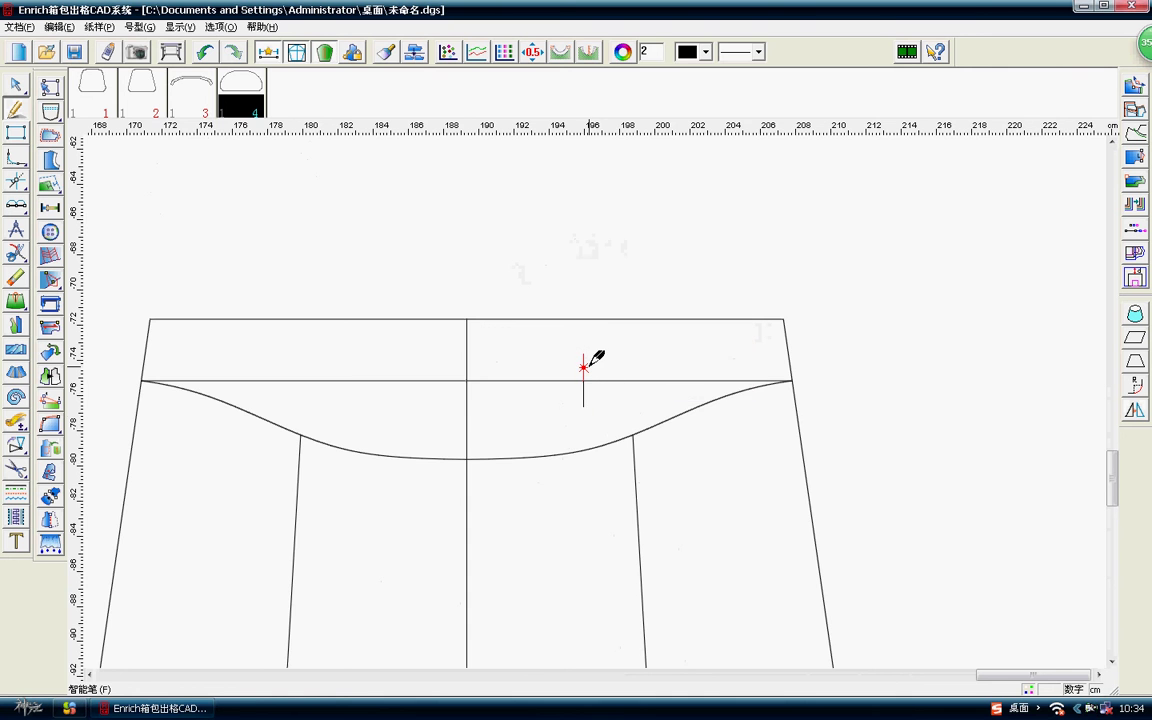
{"action": "scroll", "coordinate": [595, 357], "scroll_direction": "up", "scroll_amount": 3}
{"action": "left_click", "coordinate": [565, 298]}
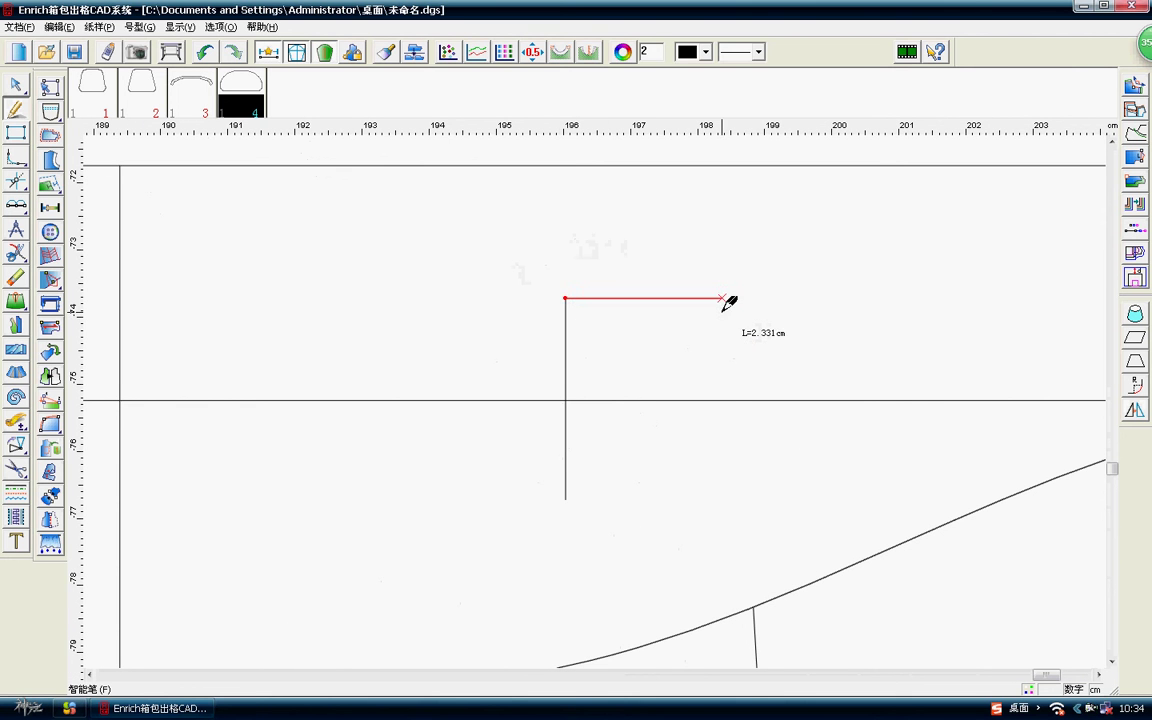
{"action": "key", "text": "Return"}
{"action": "type", "text": "3"}
{"action": "key", "text": "Return"}
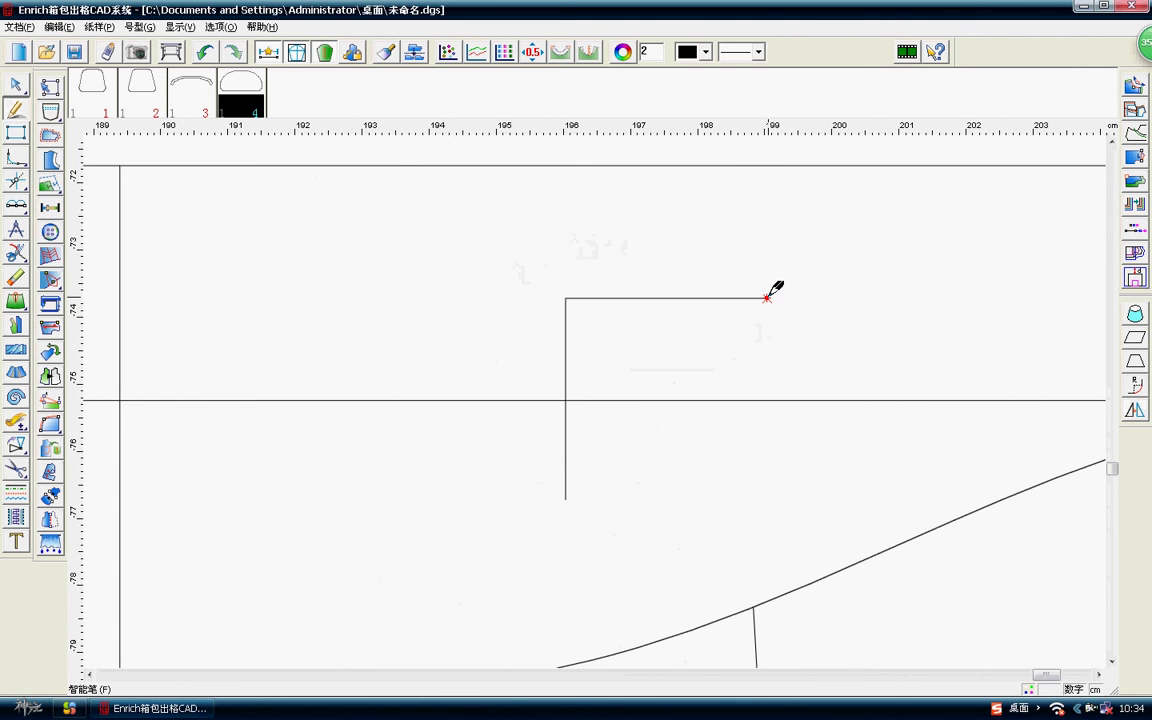
{"action": "key", "text": "Return"}
{"action": "type", "text": "3"}
{"action": "key", "text": "Return"}
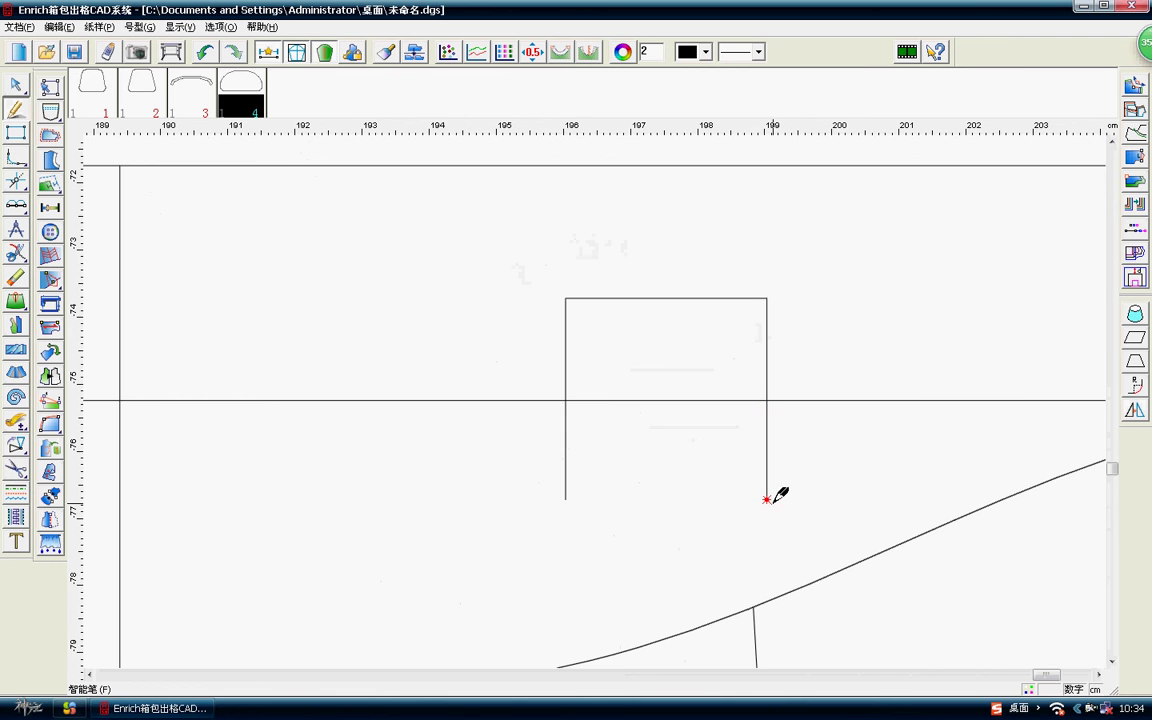
{"action": "left_click", "coordinate": [566, 498]}
{"action": "right_click", "coordinate": [579, 505]}
Cancel the stray line accidentally started near the square.
{"action": "scroll", "coordinate": [656, 494], "scroll_direction": "down", "scroll_amount": 3}
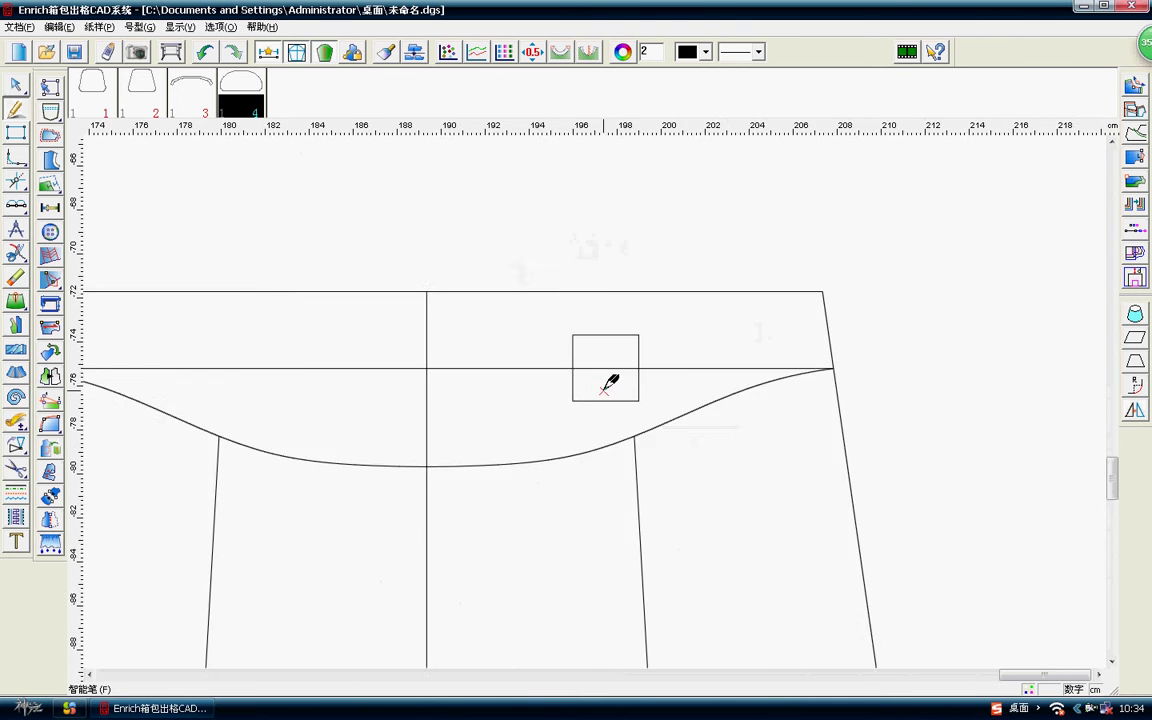
{"action": "scroll", "coordinate": [613, 380], "scroll_direction": "down", "scroll_amount": 3}
{"action": "left_click", "coordinate": [605, 393]}
{"action": "scroll", "coordinate": [600, 384], "scroll_direction": "down", "scroll_amount": 2}
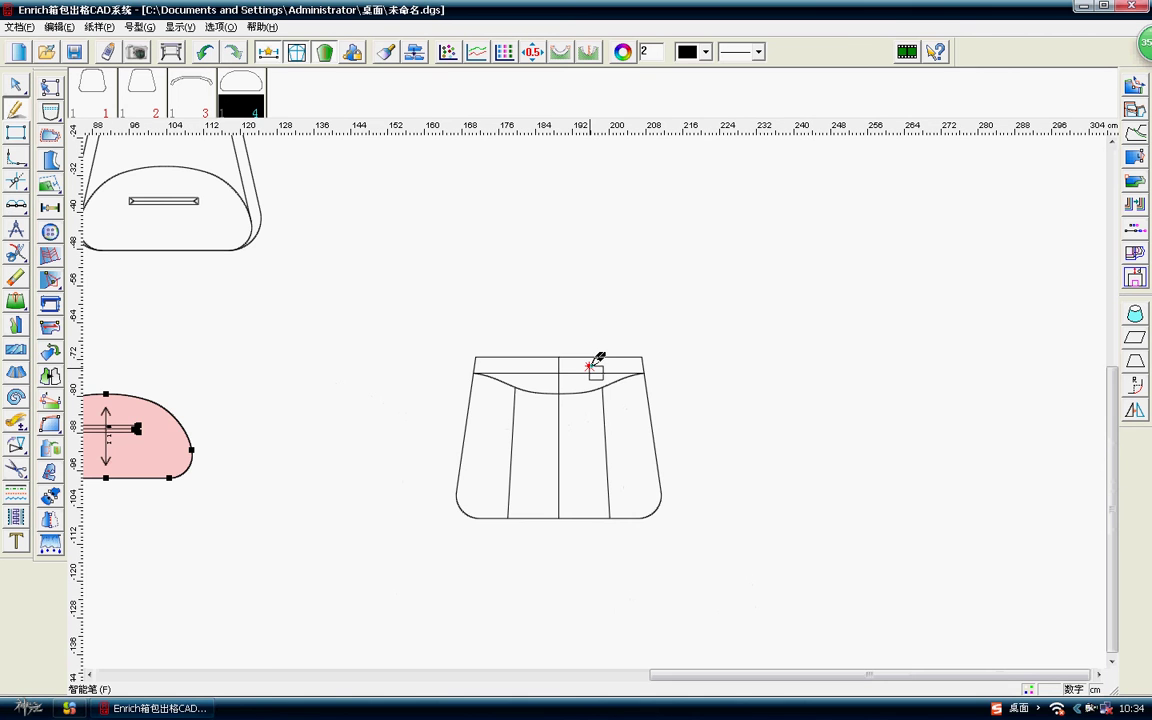
{"action": "left_click", "coordinate": [590, 366]}
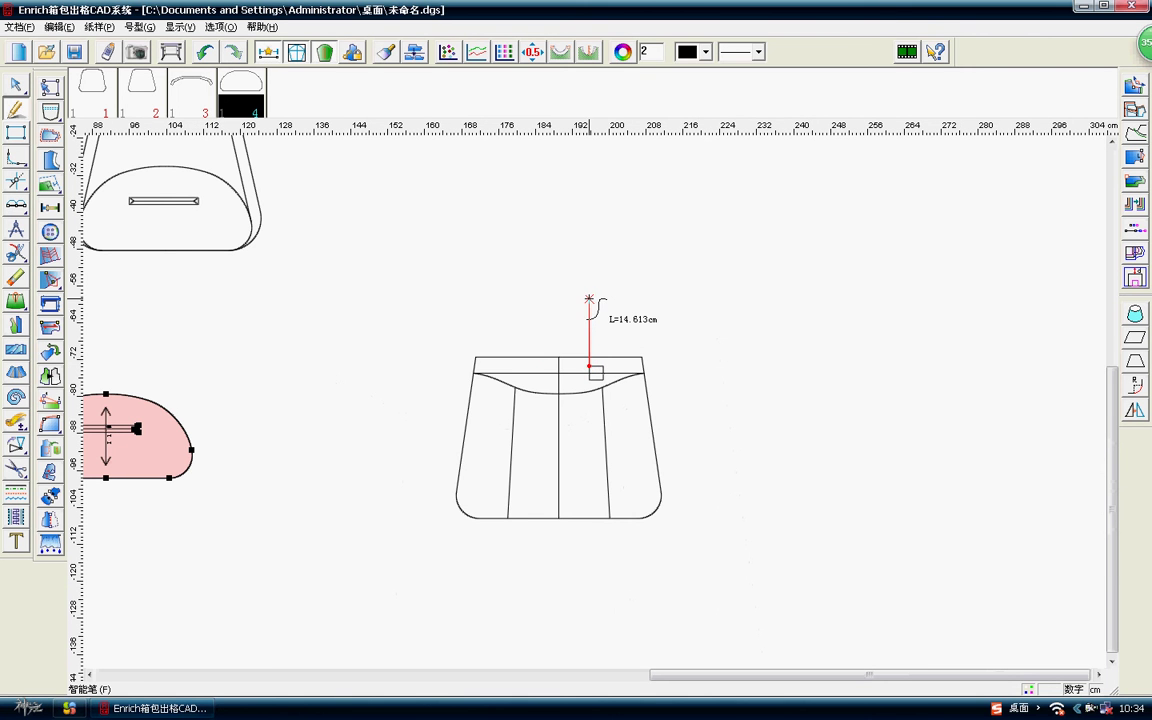
{"action": "left_click", "coordinate": [589, 299]}
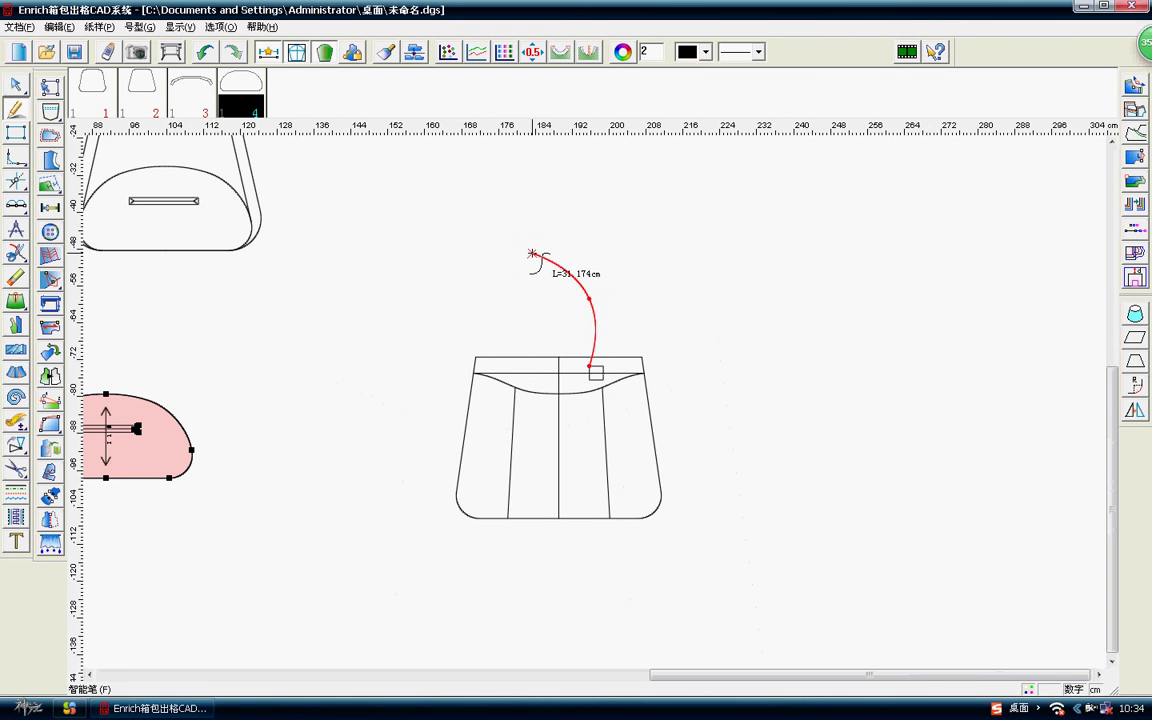
{"action": "scroll", "coordinate": [520, 310], "scroll_direction": "up", "scroll_amount": 3}
{"action": "key", "text": "Escape"}
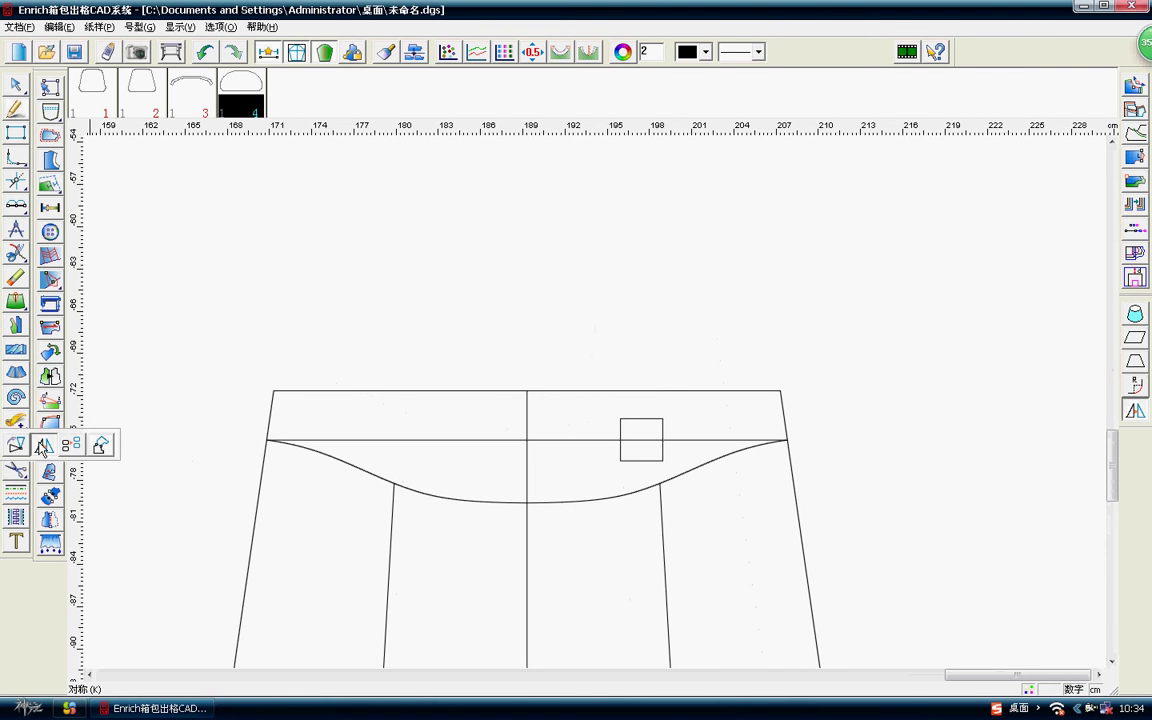
Mirror the square across the centre line onto the other half of the panel.
{"action": "left_click", "coordinate": [43, 445]}
{"action": "left_click", "coordinate": [527, 390]}
{"action": "left_click", "coordinate": [527, 309]}
{"action": "scroll", "coordinate": [585, 360], "scroll_direction": "up", "scroll_amount": 3}
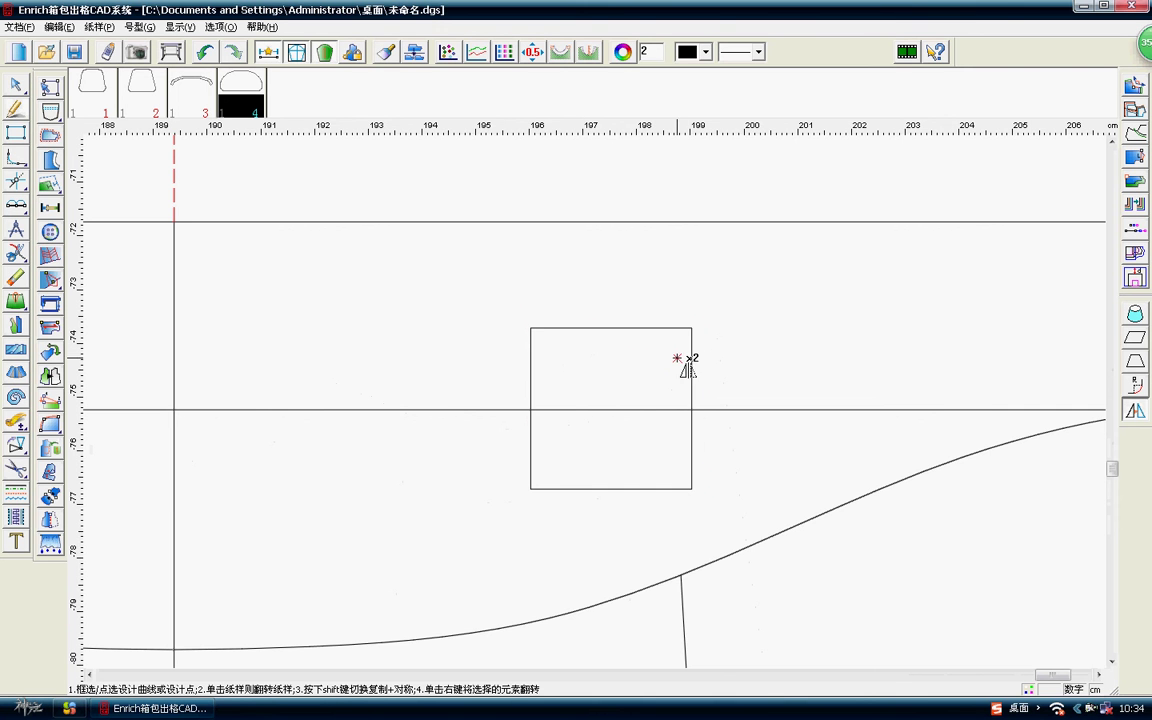
{"action": "left_click", "coordinate": [656, 500]}
{"action": "scroll", "coordinate": [600, 385], "scroll_direction": "down", "scroll_amount": 3}
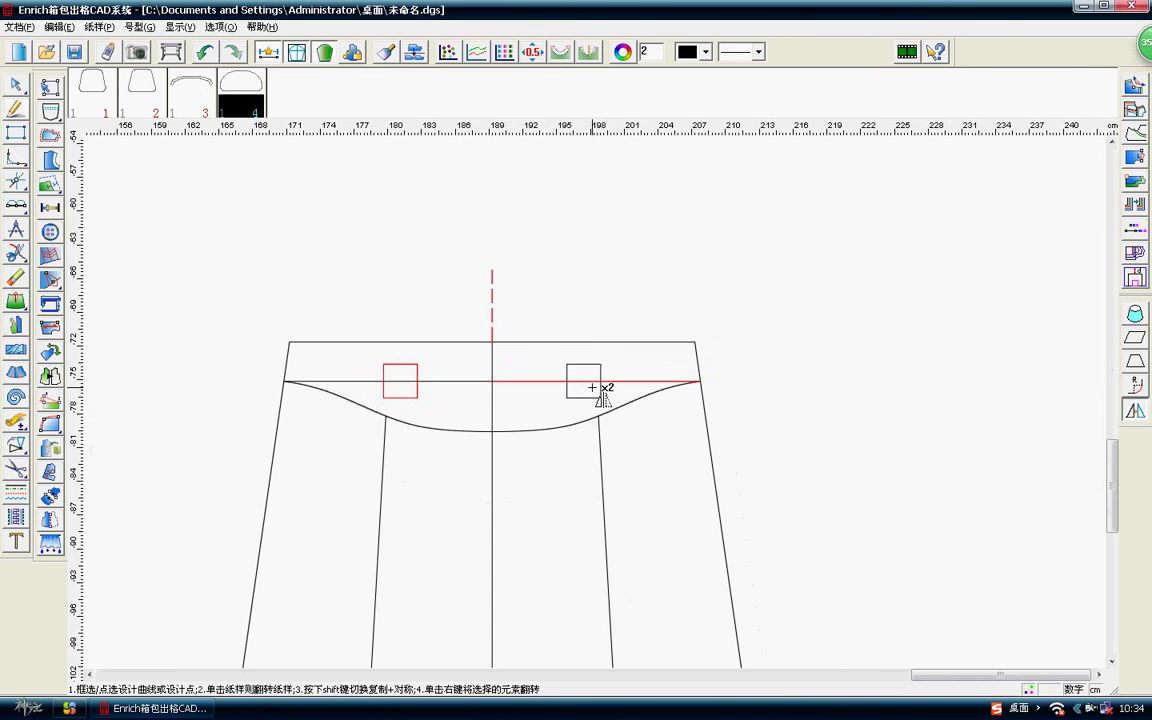
{"action": "right_click", "coordinate": [617, 285]}
{"action": "right_click", "coordinate": [697, 316]}
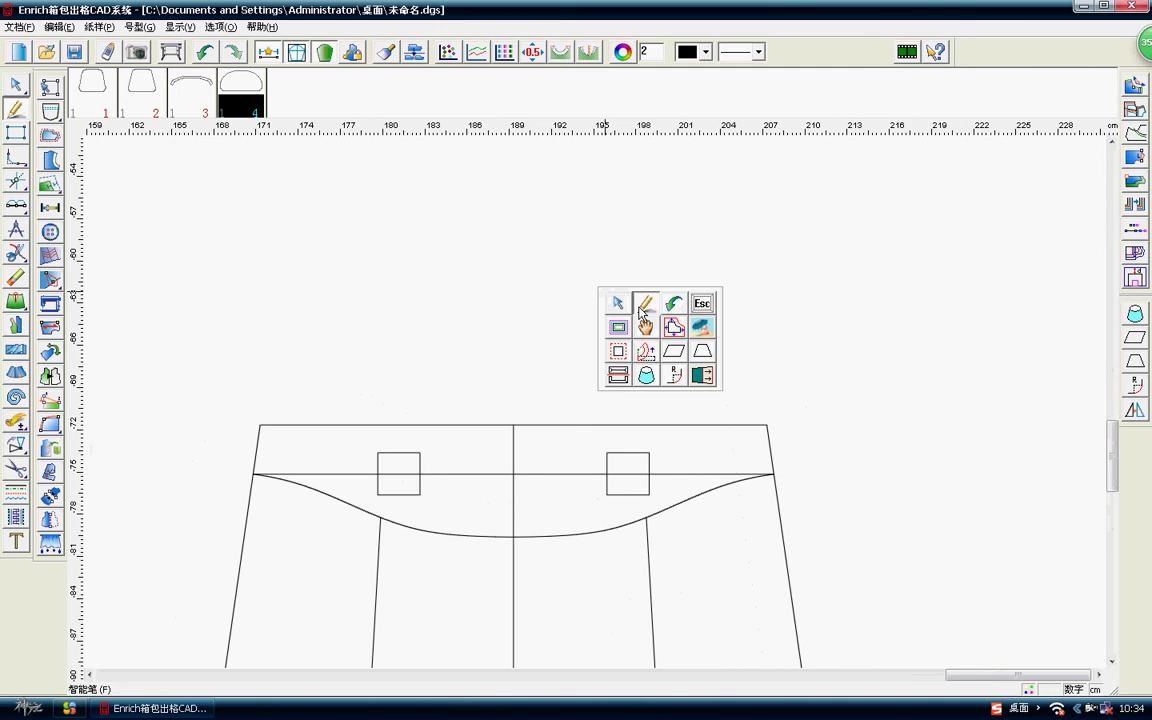
{"action": "left_click", "coordinate": [645, 302]}
{"action": "scroll", "coordinate": [591, 488], "scroll_direction": "up", "scroll_amount": 2}
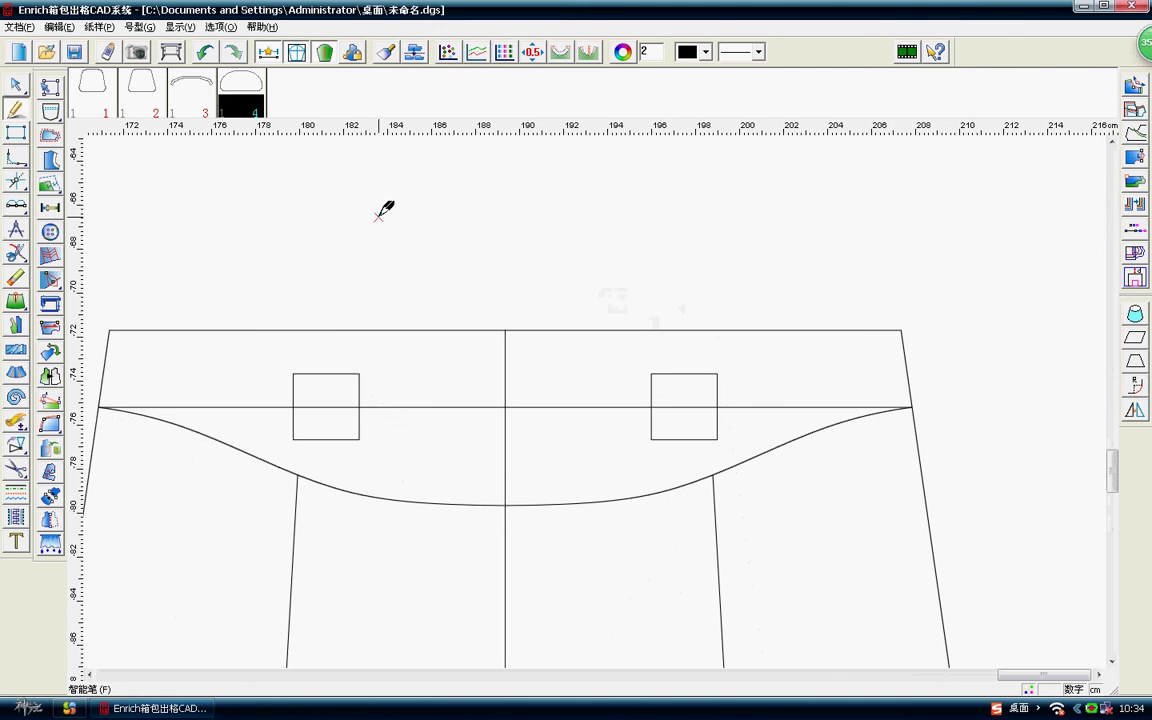
{"action": "left_click", "coordinate": [15, 420]}
{"action": "left_click", "coordinate": [360, 374]}
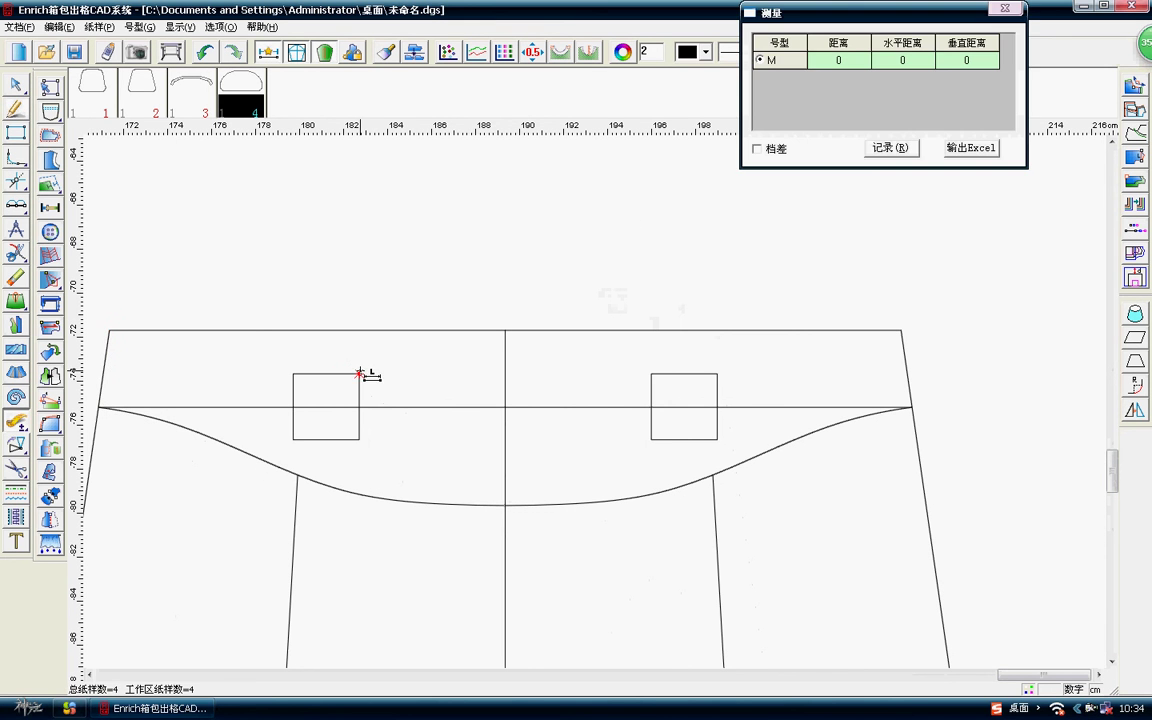
{"action": "left_click", "coordinate": [651, 374]}
{"action": "left_click", "coordinate": [1003, 9]}
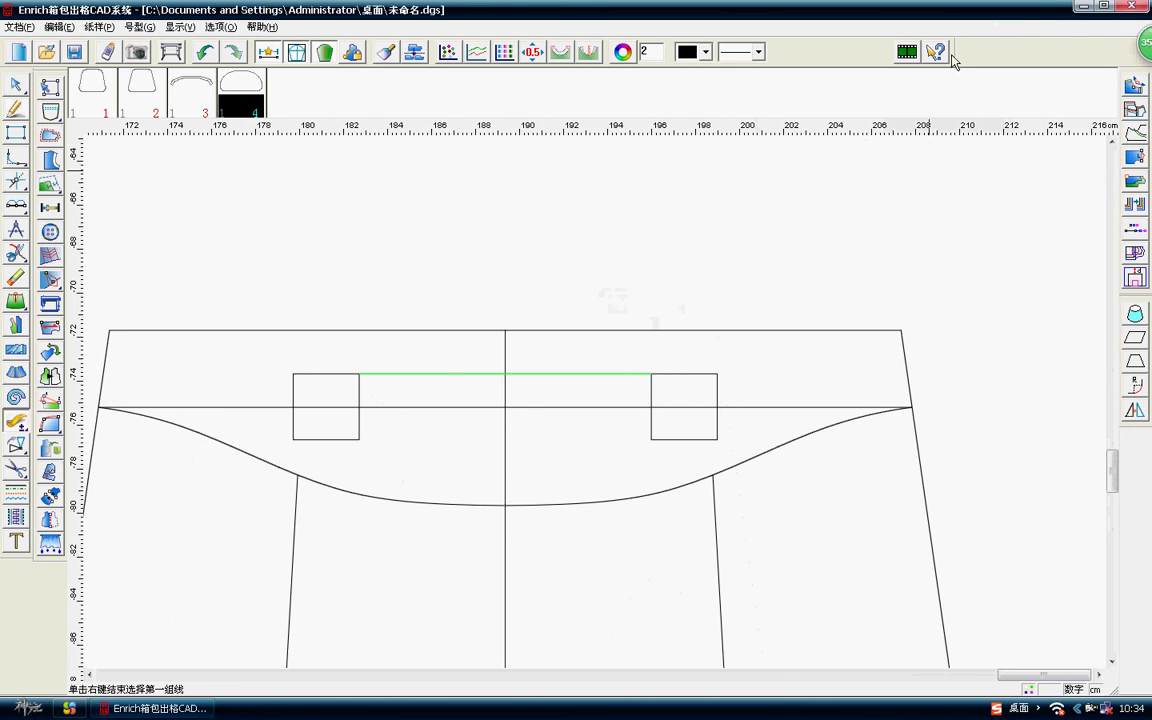
{"action": "right_click", "coordinate": [730, 187]}
{"action": "right_click", "coordinate": [565, 252]}
{"action": "left_click", "coordinate": [565, 252]}
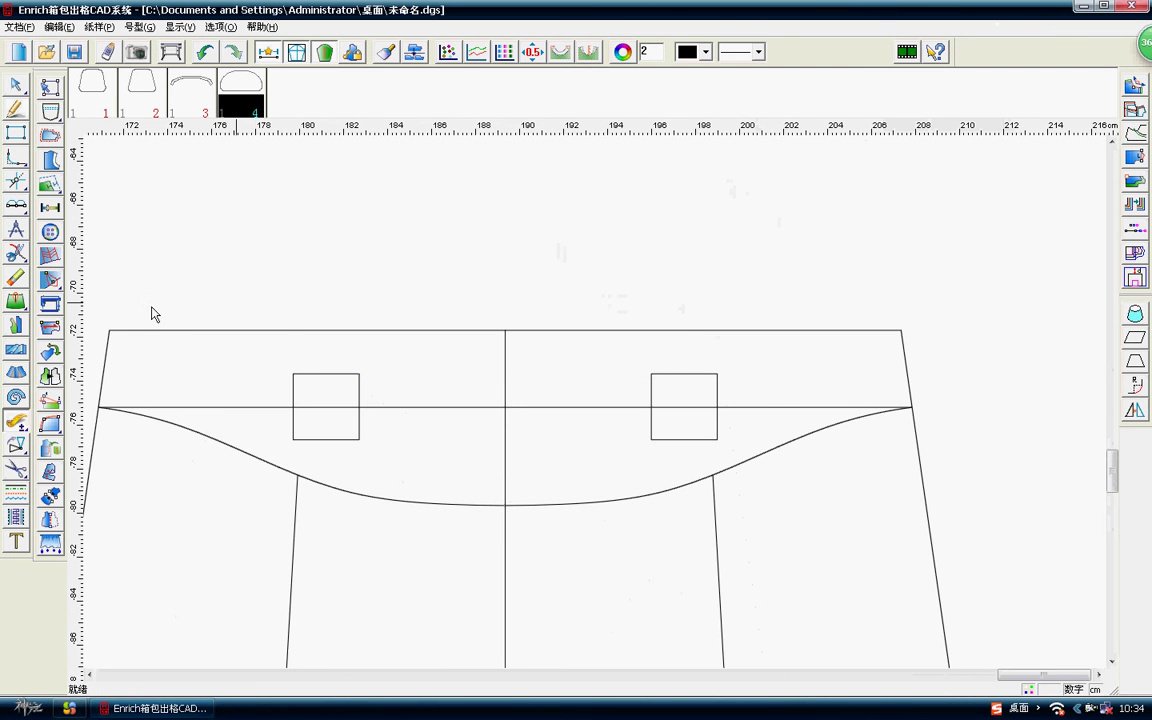
{"action": "right_click", "coordinate": [265, 235]}
{"action": "left_click", "coordinate": [301, 249]}
{"action": "left_click_drag", "start_coordinate": [639, 354], "coordinate": [745, 402]}
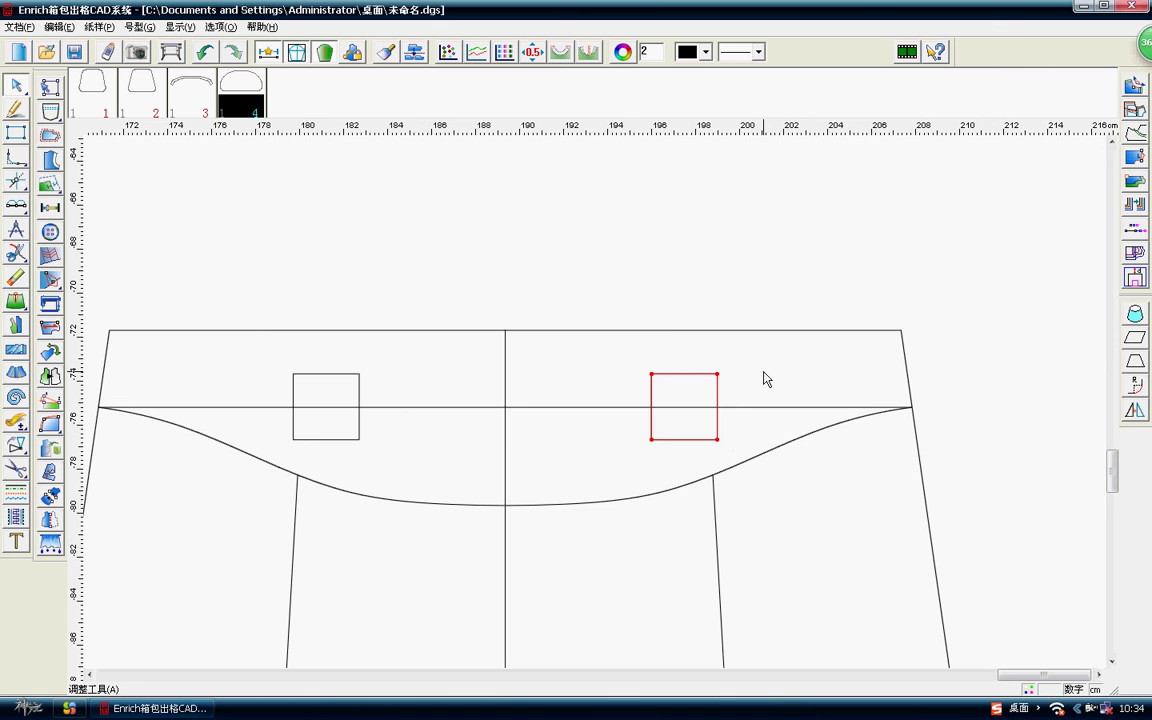
Move the right handle-tab square 2 cm to the right.
{"action": "key", "text": "Return"}
{"action": "left_click_drag", "start_coordinate": [664, 406], "coordinate": [903, 314]}
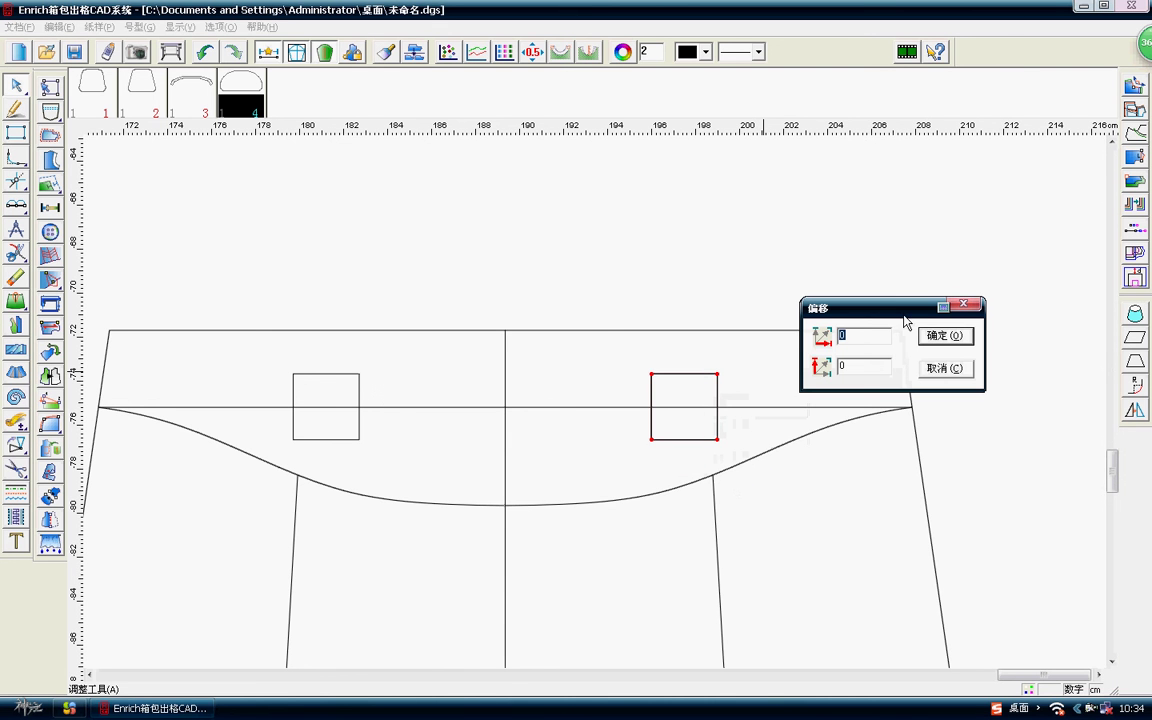
{"action": "type", "text": "2"}
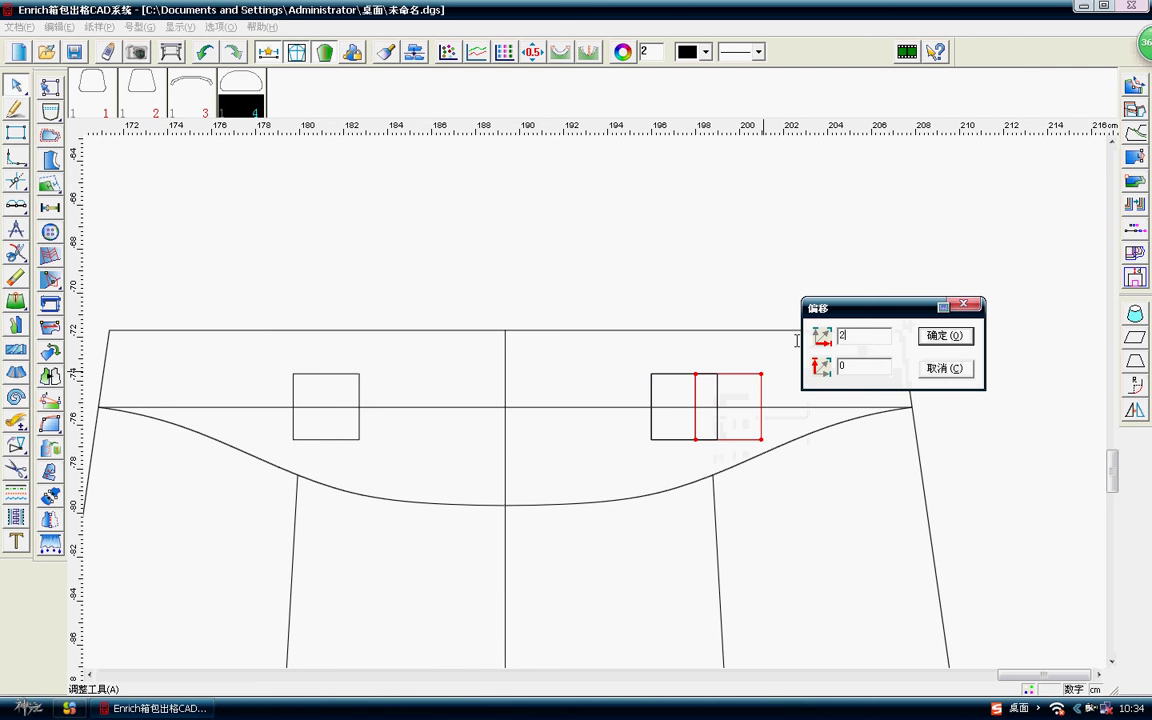
{"action": "left_click", "coordinate": [945, 336]}
{"action": "right_click", "coordinate": [672, 232]}
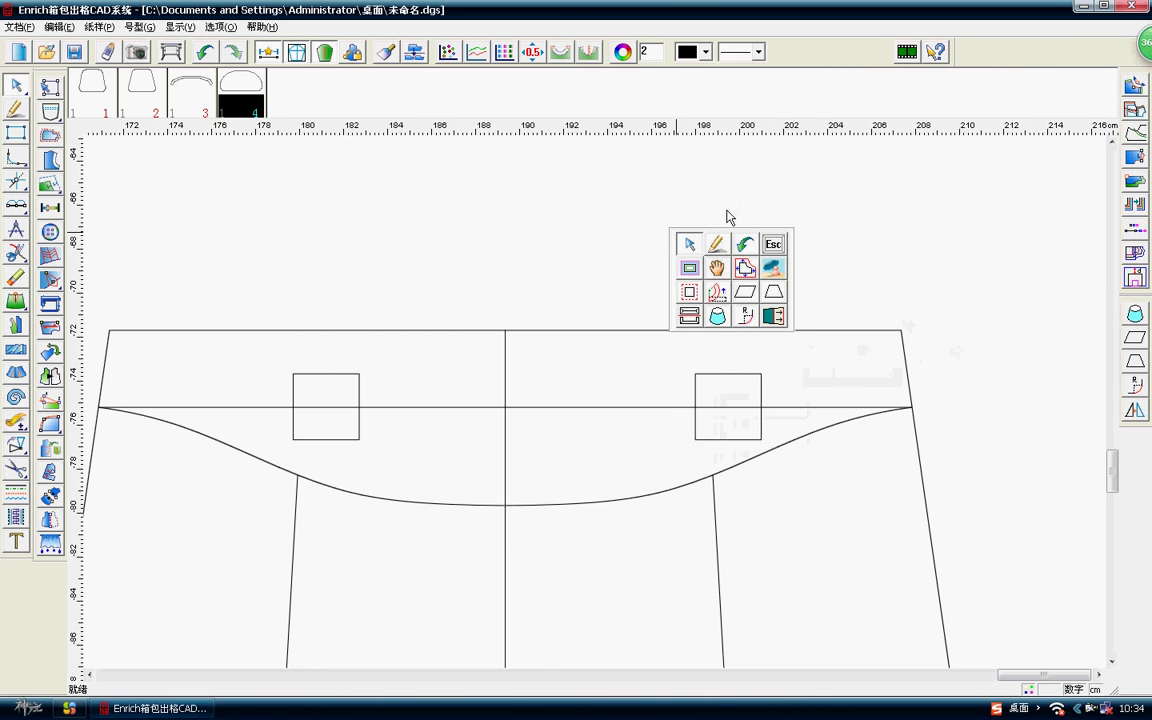
{"action": "left_click", "coordinate": [727, 217]}
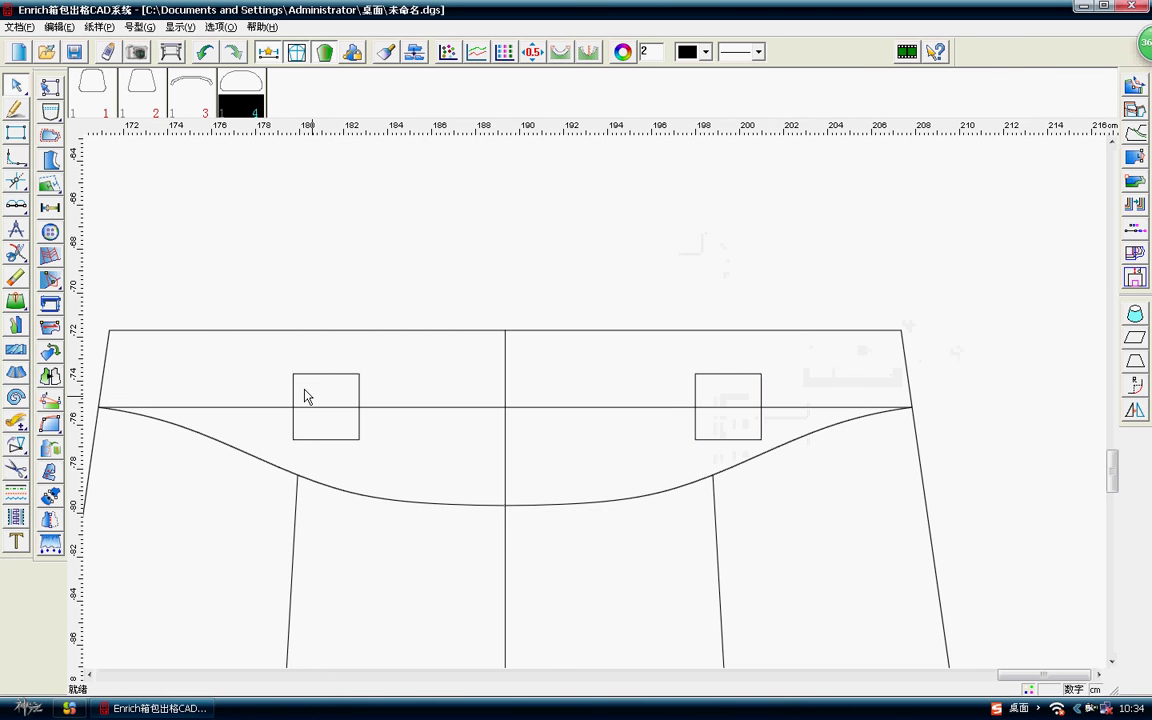
Undo the stray edge move and shift the left square 2 cm to the left.
{"action": "left_click_drag", "start_coordinate": [273, 347], "coordinate": [390, 440]}
{"action": "right_click", "coordinate": [444, 382]}
{"action": "type", "text": "-2"}
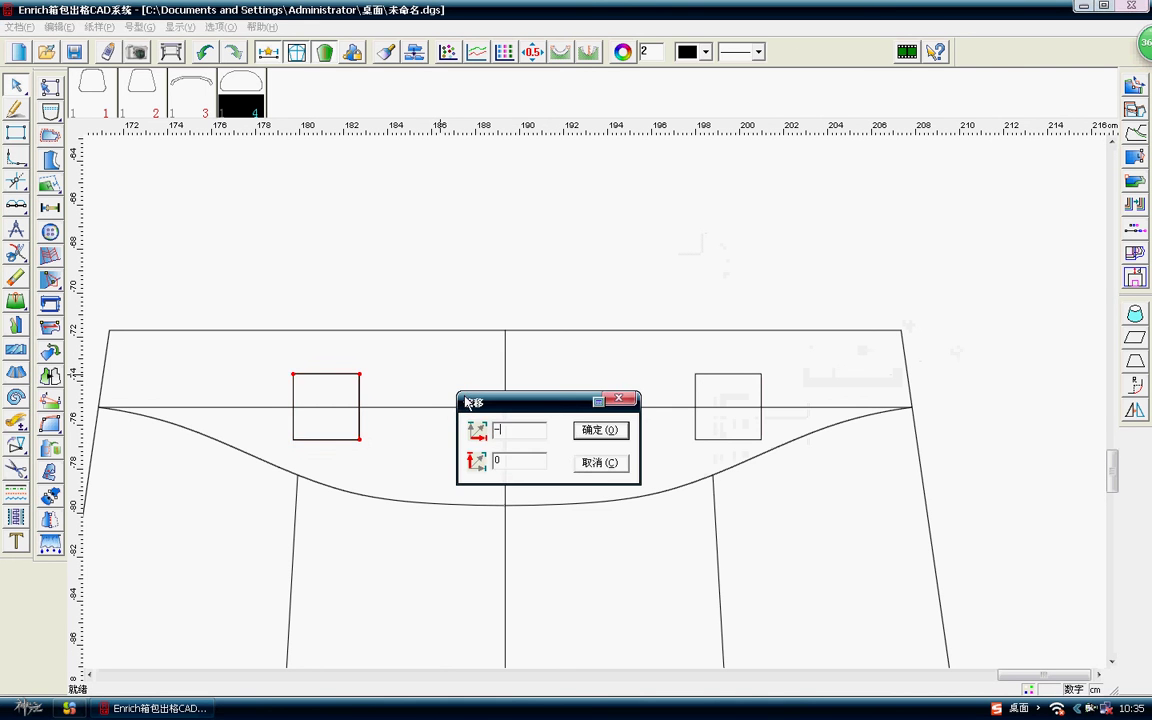
{"action": "key", "text": "Return"}
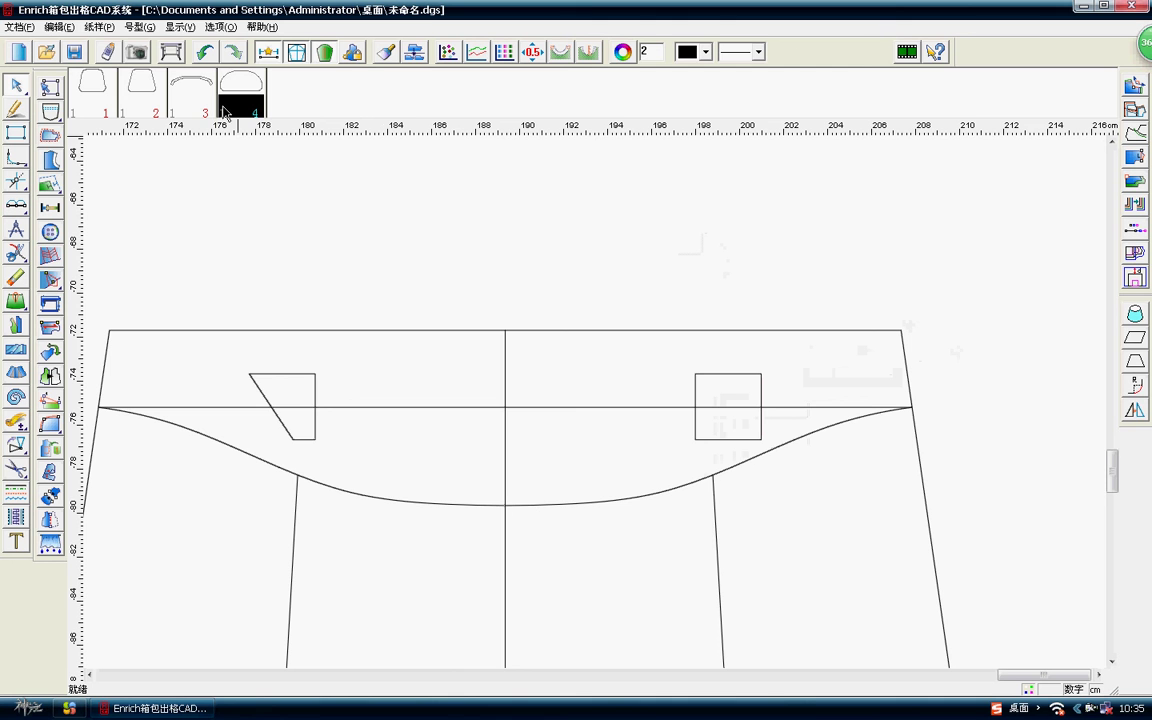
{"action": "key", "text": "ctrl+z"}
{"action": "mouse_move", "coordinate": [278, 360]}
{"action": "left_mouse_down"}
{"action": "mouse_move", "coordinate": [390, 447]}
{"action": "mouse_move", "coordinate": [288, 458]}
{"action": "left_mouse_up"}
{"action": "key", "text": "Return"}
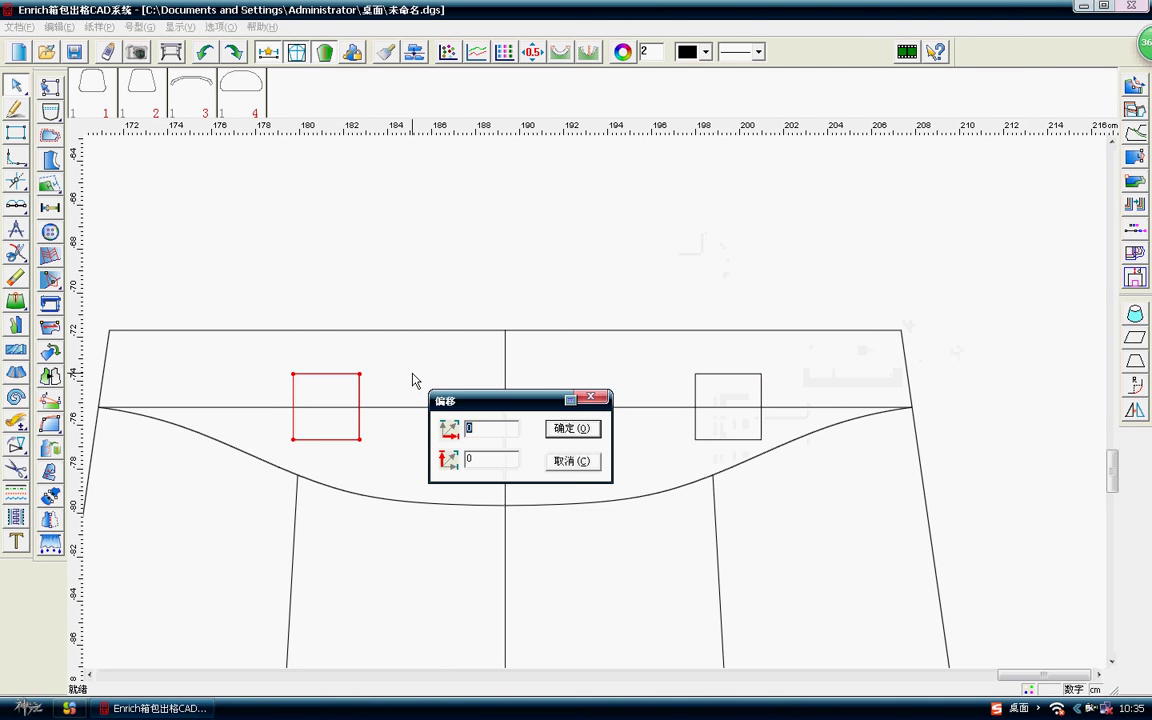
{"action": "type", "text": "-2"}
{"action": "key", "text": "Return"}
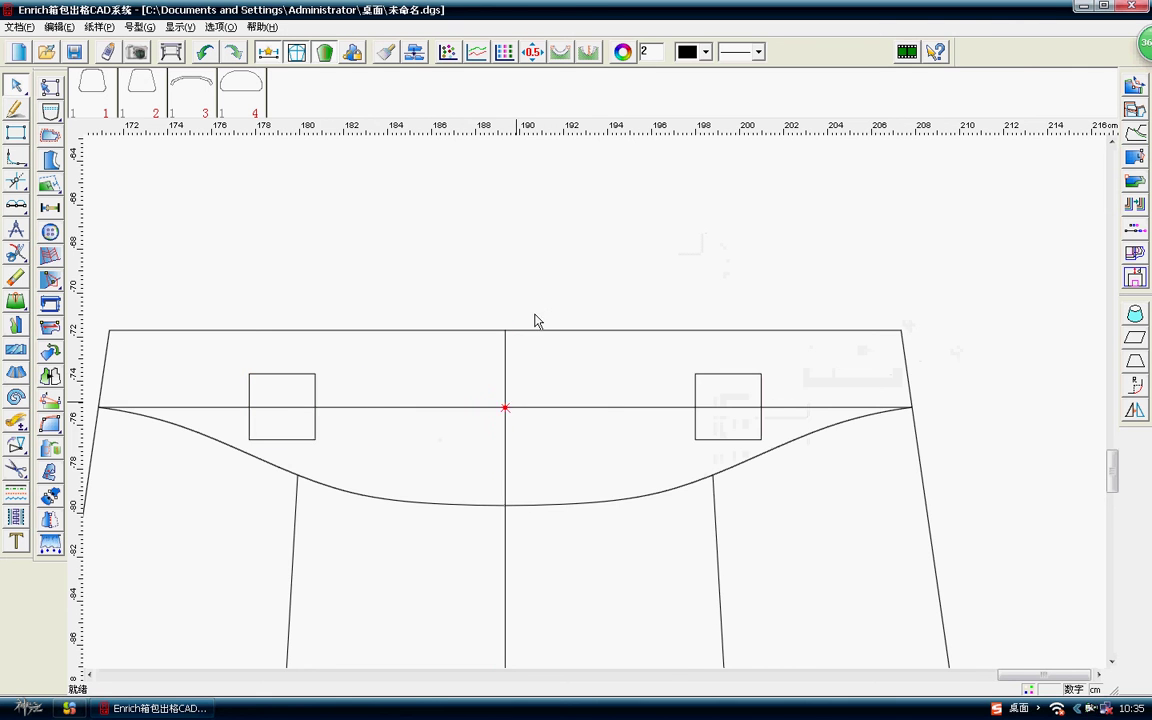
{"action": "right_click", "coordinate": [450, 237]}
{"action": "middle_click_drag", "start_coordinate": [478, 142], "coordinate": [658, 302]}
Sketch the handle arch from the right square's corner over to the left square's corner.
{"action": "right_click", "coordinate": [655, 305]}
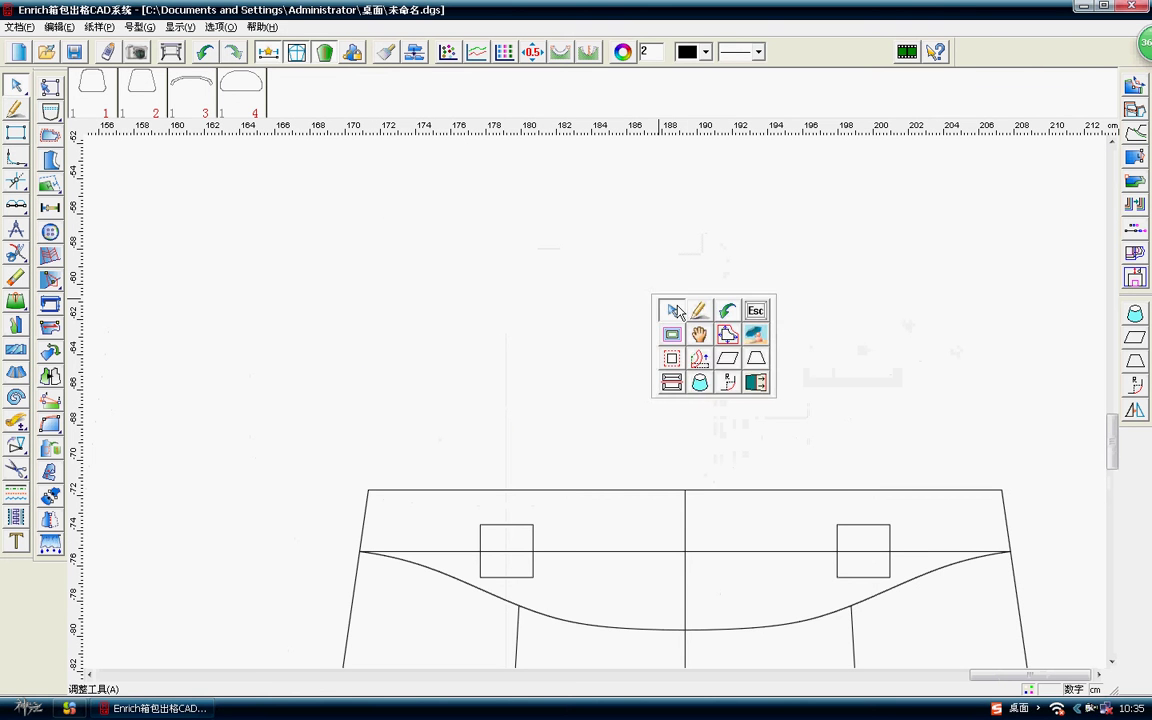
{"action": "left_click", "coordinate": [775, 312]}
{"action": "left_click", "coordinate": [685, 490]}
{"action": "left_click", "coordinate": [837, 524]}
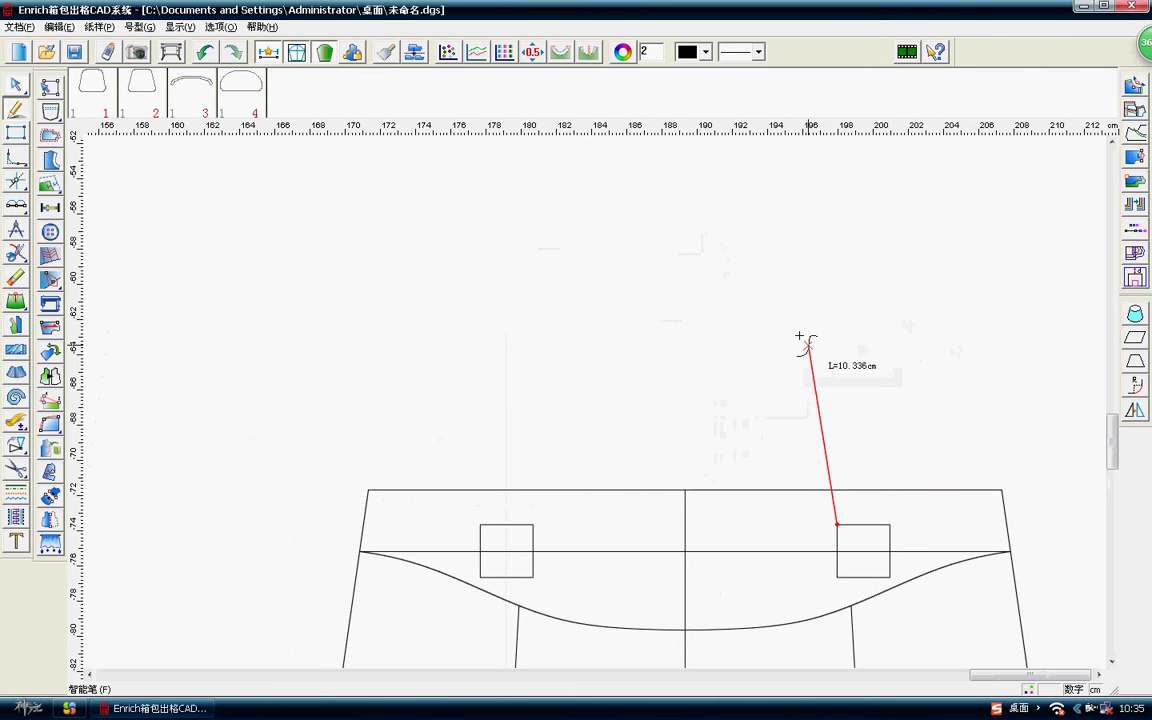
{"action": "left_click", "coordinate": [832, 348]}
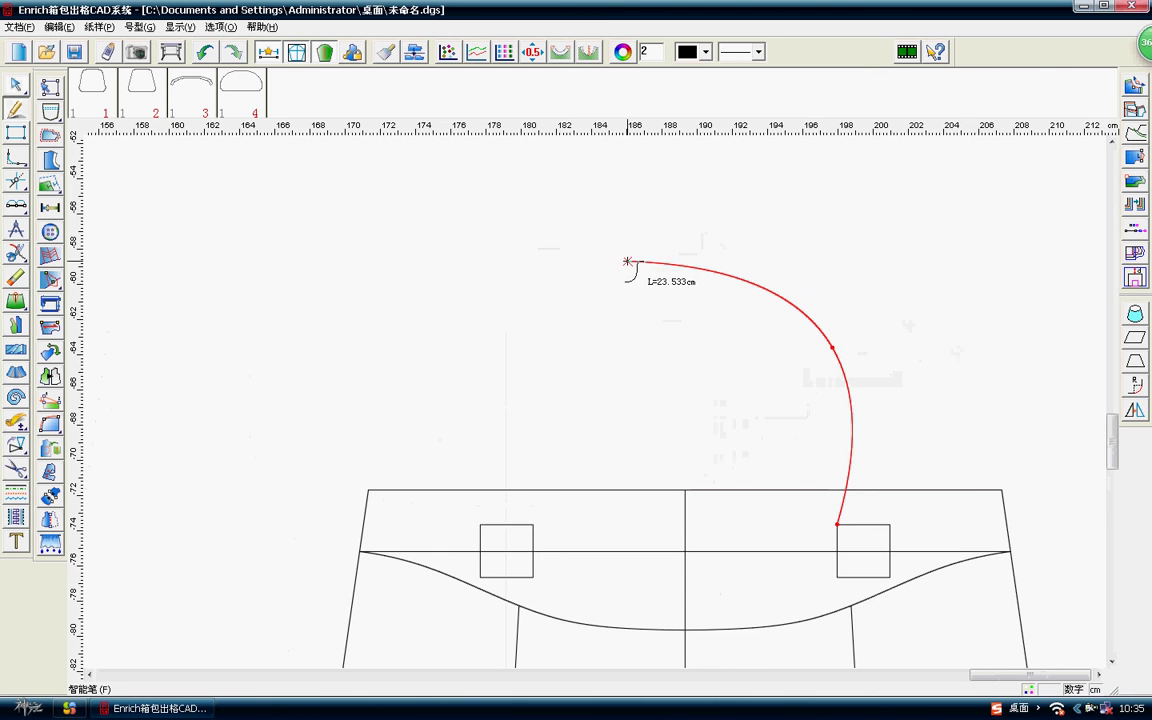
{"action": "left_click", "coordinate": [620, 262]}
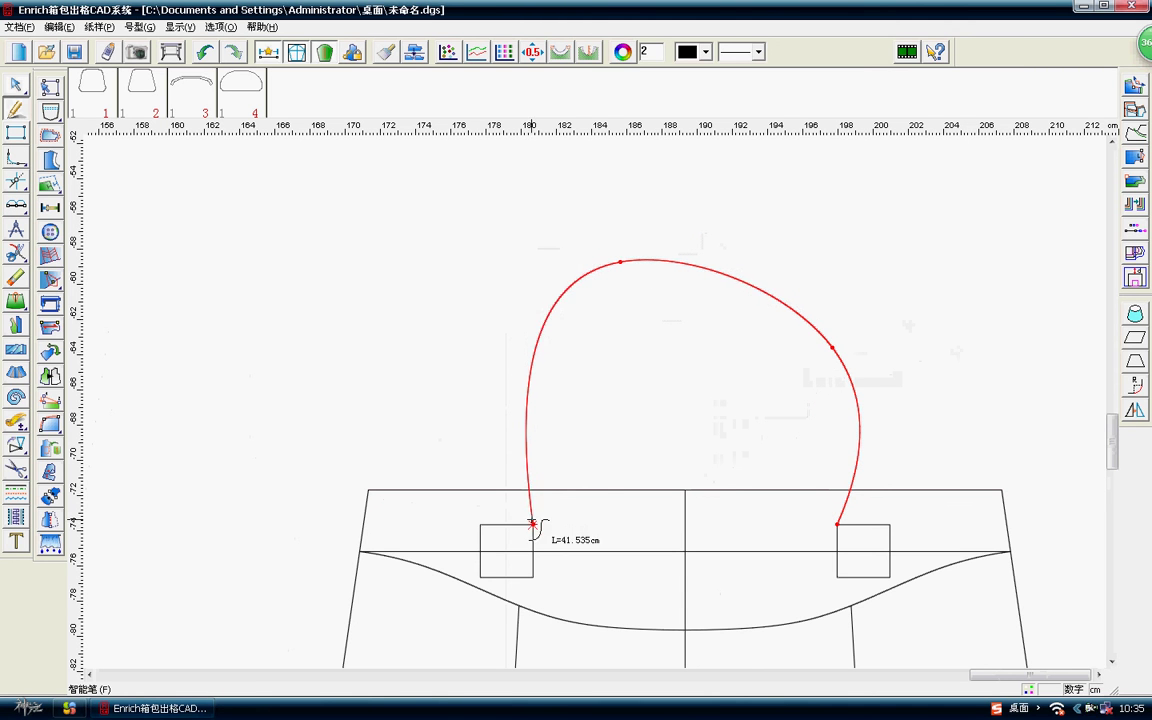
{"action": "left_click", "coordinate": [532, 524]}
{"action": "right_click", "coordinate": [532, 524]}
Reshape the arch's points to raise and smooth both of its sides.
{"action": "left_click", "coordinate": [528, 405]}
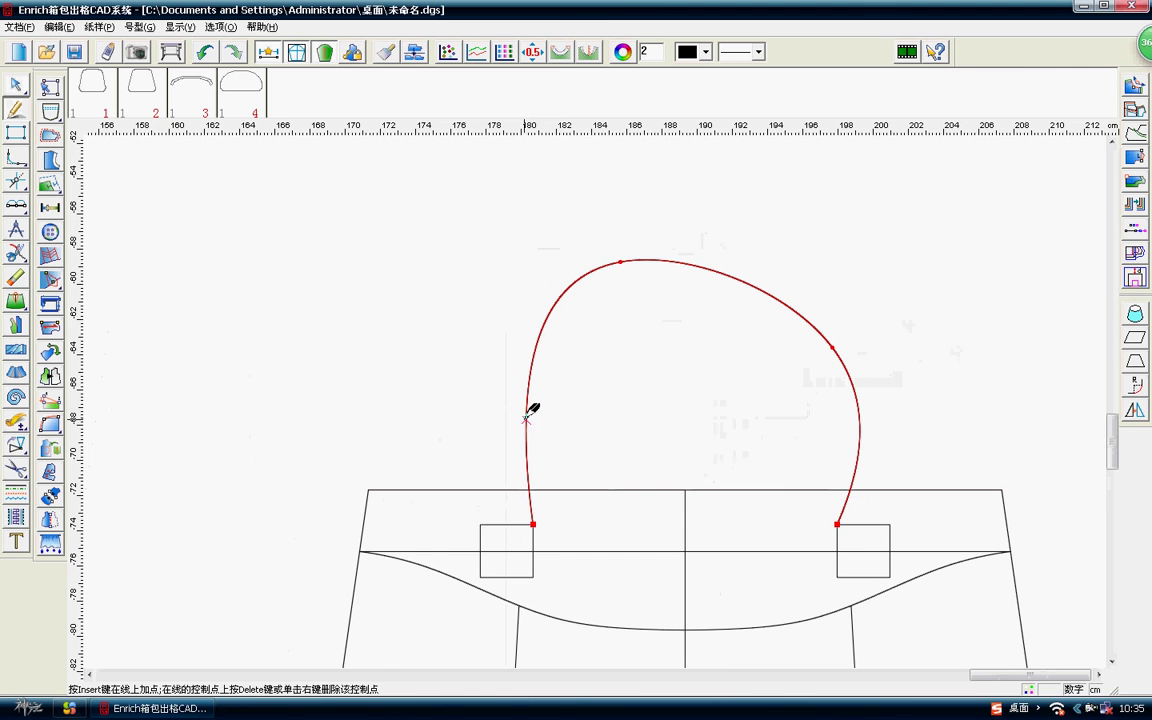
{"action": "left_click_drag", "start_coordinate": [527, 417], "coordinate": [540, 418]}
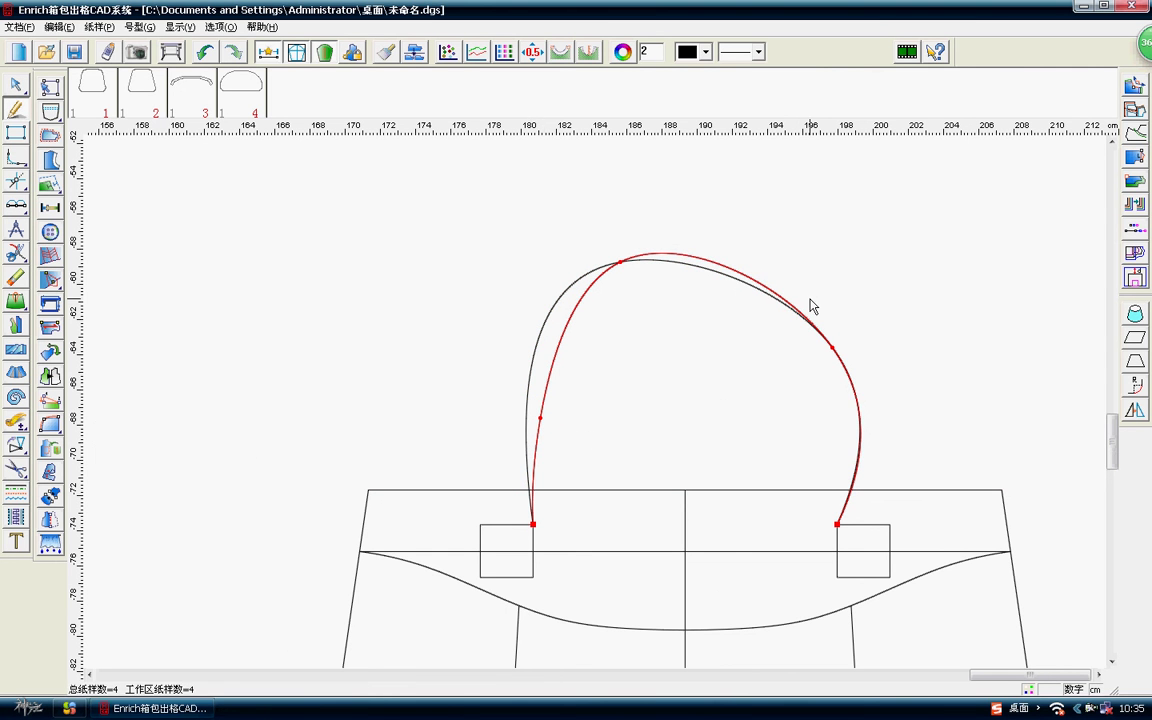
{"action": "mouse_move", "coordinate": [812, 307]}
{"action": "left_mouse_down"}
{"action": "mouse_move", "coordinate": [731, 229]}
{"action": "mouse_move", "coordinate": [731, 215]}
{"action": "left_mouse_up"}
{"action": "left_click_drag", "start_coordinate": [847, 420], "coordinate": [840, 432]}
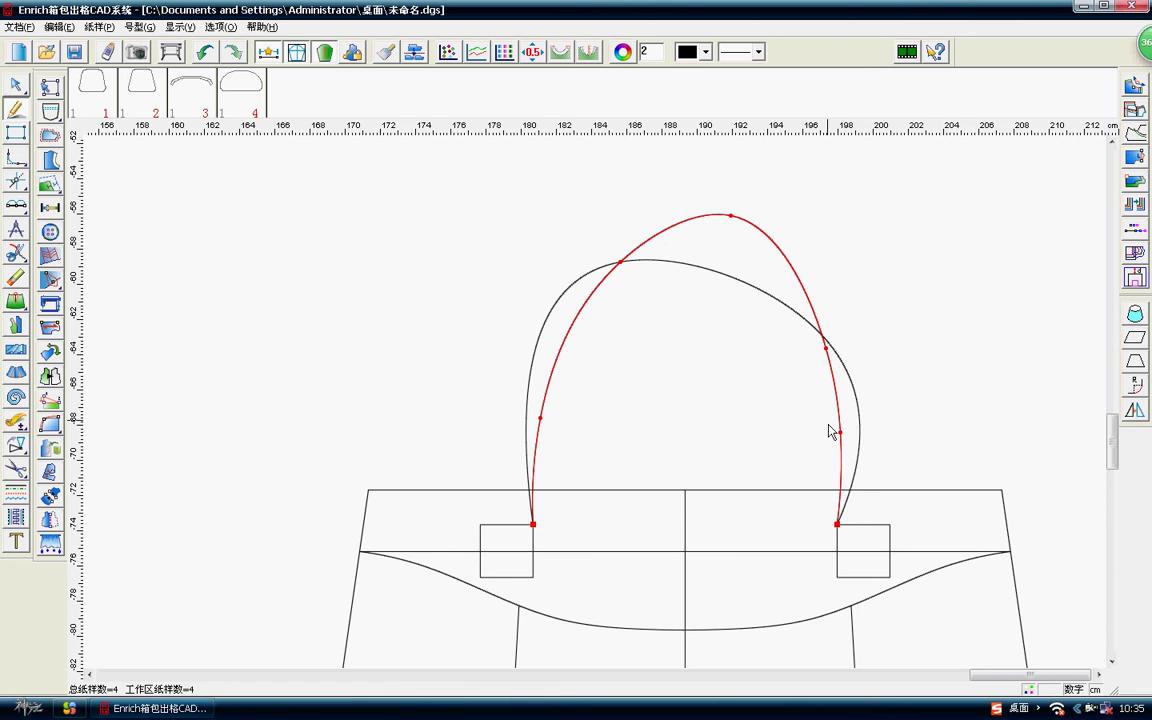
{"action": "left_click_drag", "start_coordinate": [840, 432], "coordinate": [832, 433]}
{"action": "right_click", "coordinate": [832, 437]}
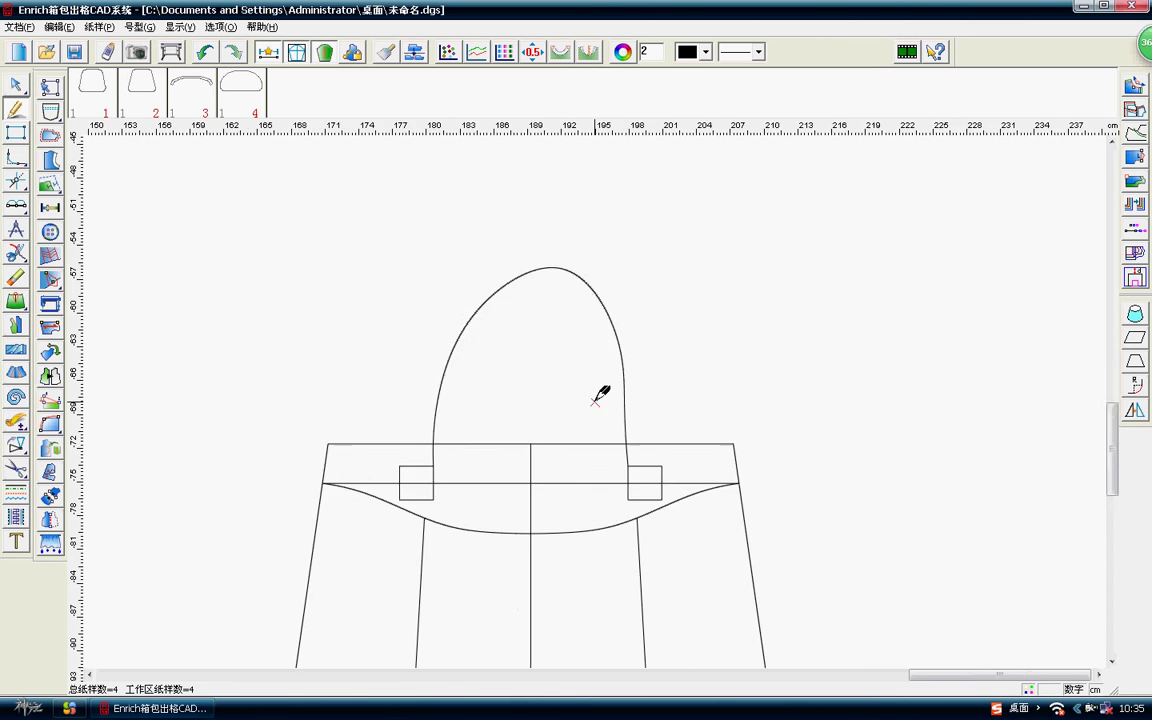
{"action": "left_click", "coordinate": [587, 312]}
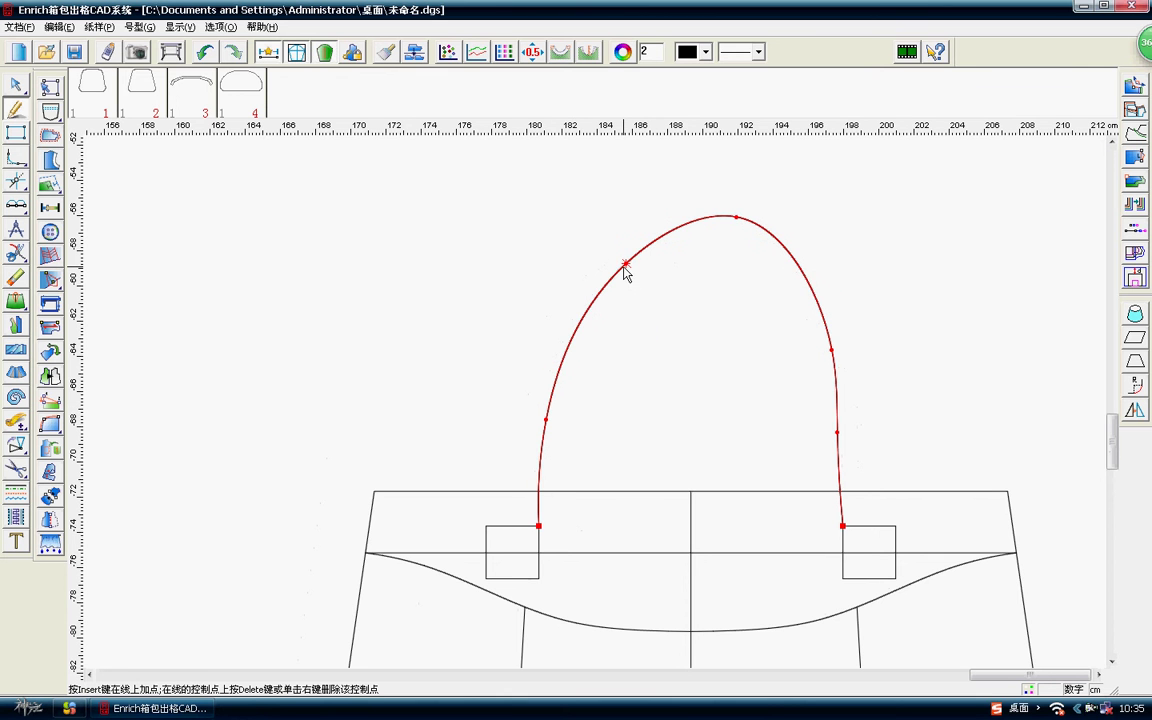
{"action": "left_click_drag", "start_coordinate": [625, 268], "coordinate": [589, 254]}
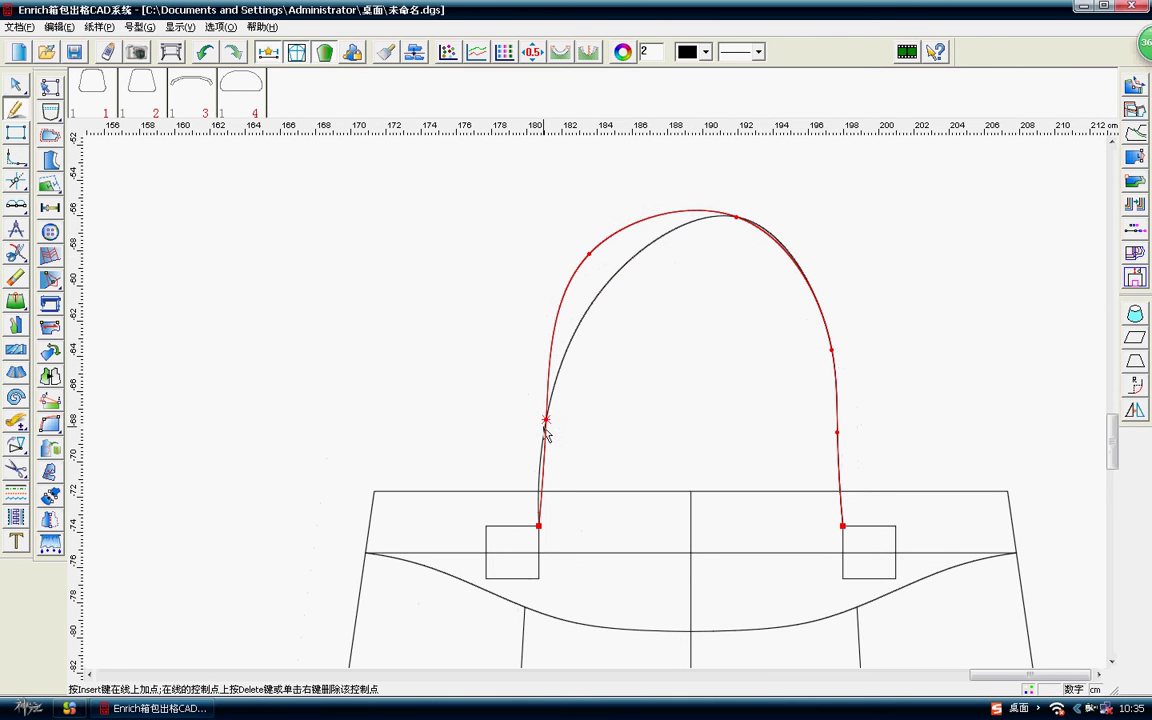
{"action": "left_click_drag", "start_coordinate": [545, 421], "coordinate": [541, 428]}
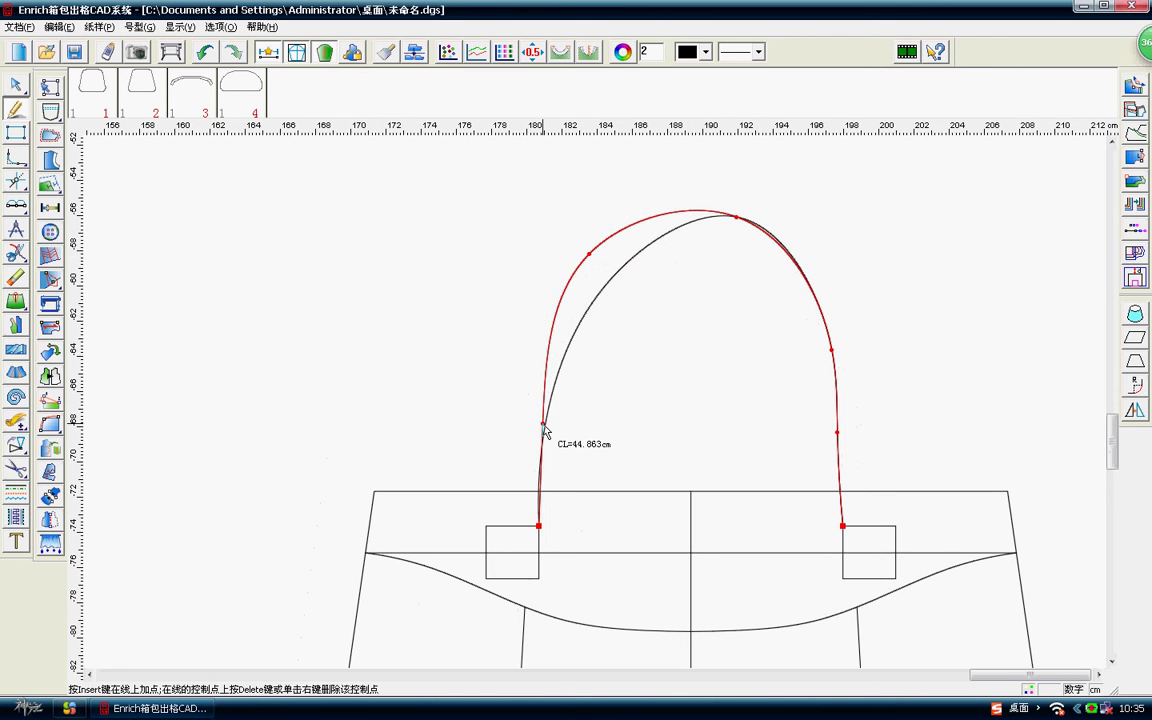
{"action": "right_click", "coordinate": [643, 419]}
Refine the arch's upper-left curve, right leg and upper-right shoulder.
{"action": "scroll", "coordinate": [609, 378], "scroll_direction": "down", "scroll_amount": 2}
{"action": "scroll", "coordinate": [614, 400], "scroll_direction": "up", "scroll_amount": 3}
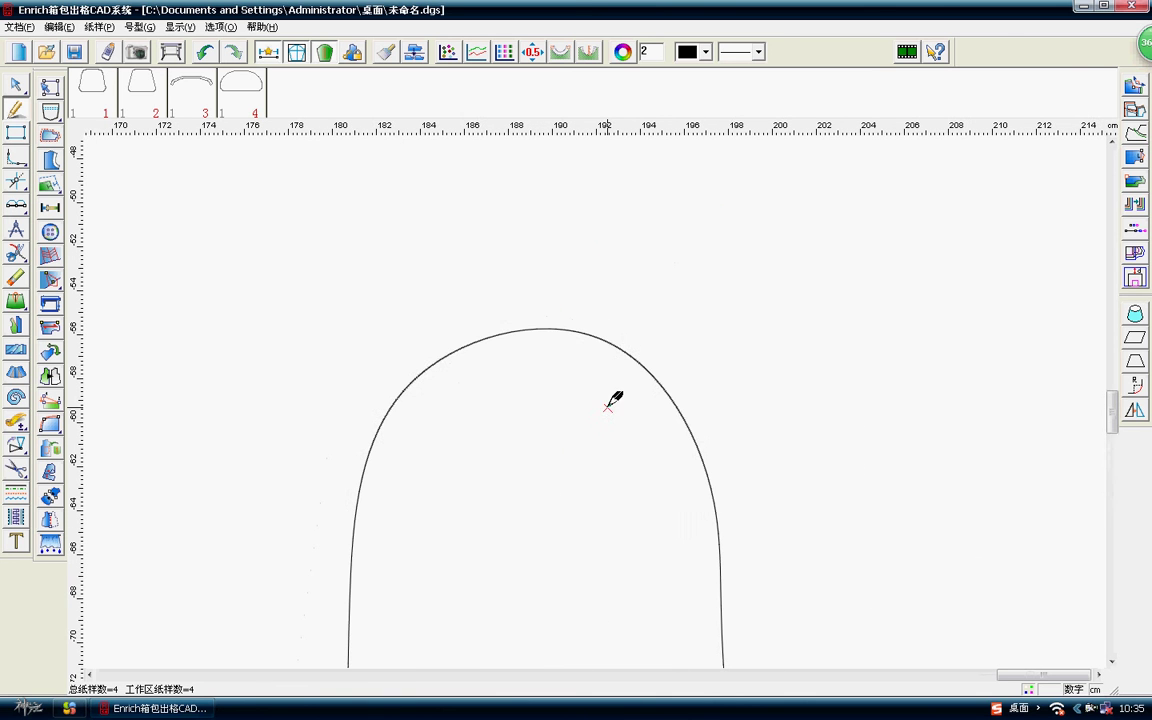
{"action": "left_click", "coordinate": [622, 382]}
{"action": "left_click_drag", "start_coordinate": [488, 342], "coordinate": [490, 343]}
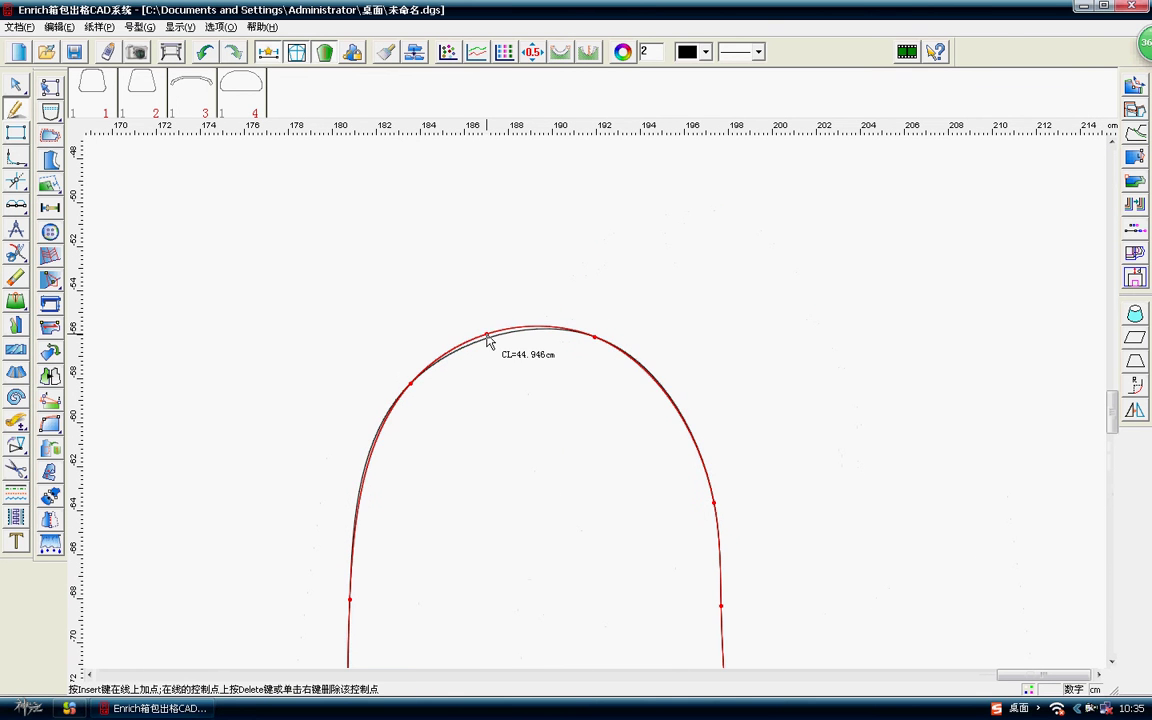
{"action": "scroll", "coordinate": [666, 419], "scroll_direction": "down", "scroll_amount": 2}
{"action": "scroll", "coordinate": [607, 399], "scroll_direction": "up", "scroll_amount": 1}
{"action": "scroll", "coordinate": [611, 425], "scroll_direction": "up", "scroll_amount": 2}
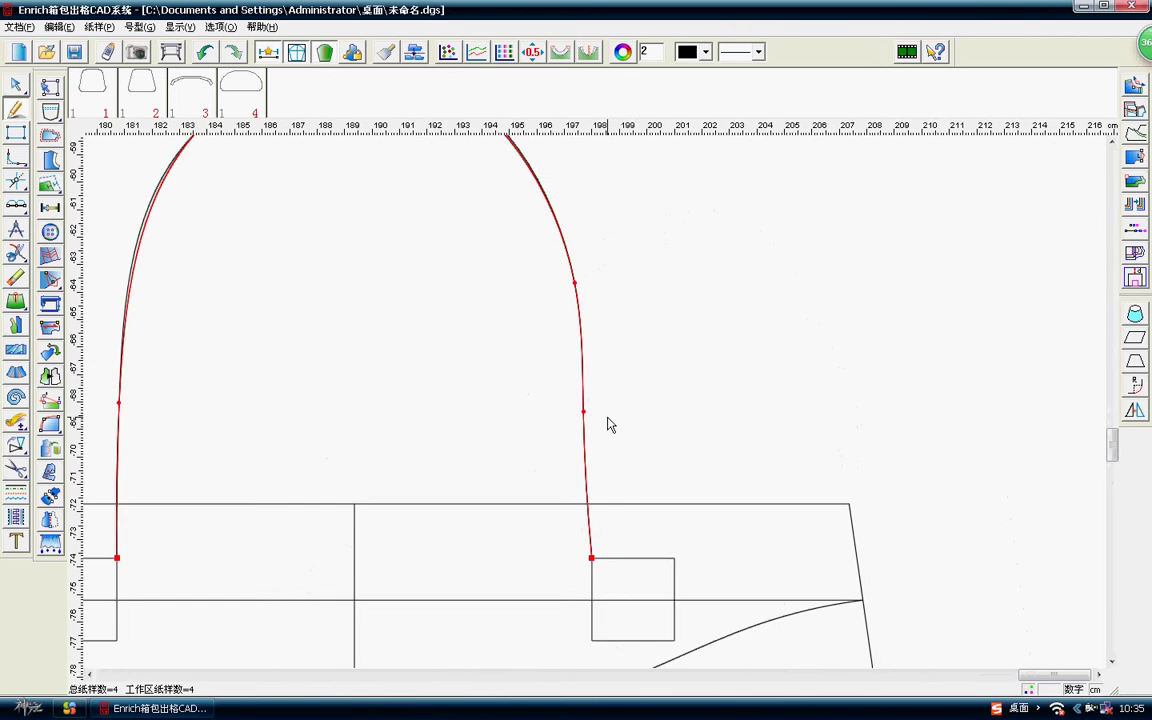
{"action": "scroll", "coordinate": [610, 425], "scroll_direction": "up", "scroll_amount": 1}
{"action": "left_click_drag", "start_coordinate": [579, 414], "coordinate": [587, 447]}
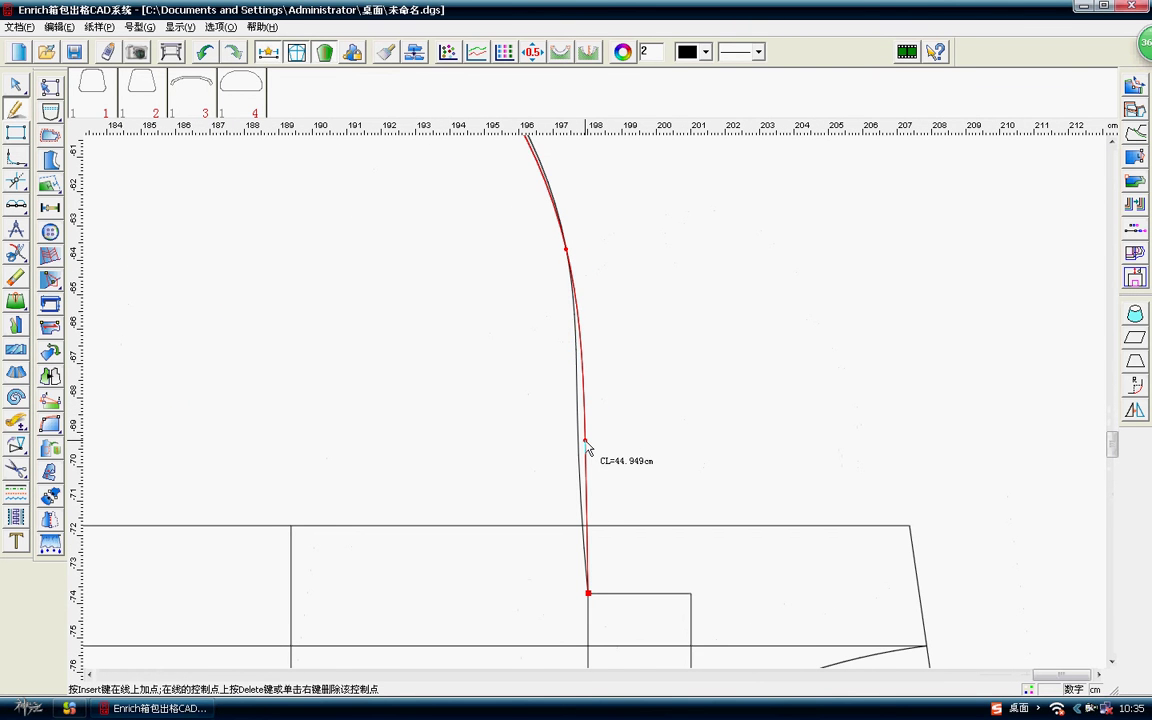
{"action": "right_click", "coordinate": [587, 447]}
{"action": "scroll", "coordinate": [617, 380], "scroll_direction": "down", "scroll_amount": 2}
{"action": "scroll", "coordinate": [594, 365], "scroll_direction": "up", "scroll_amount": 1}
{"action": "left_click", "coordinate": [587, 337]}
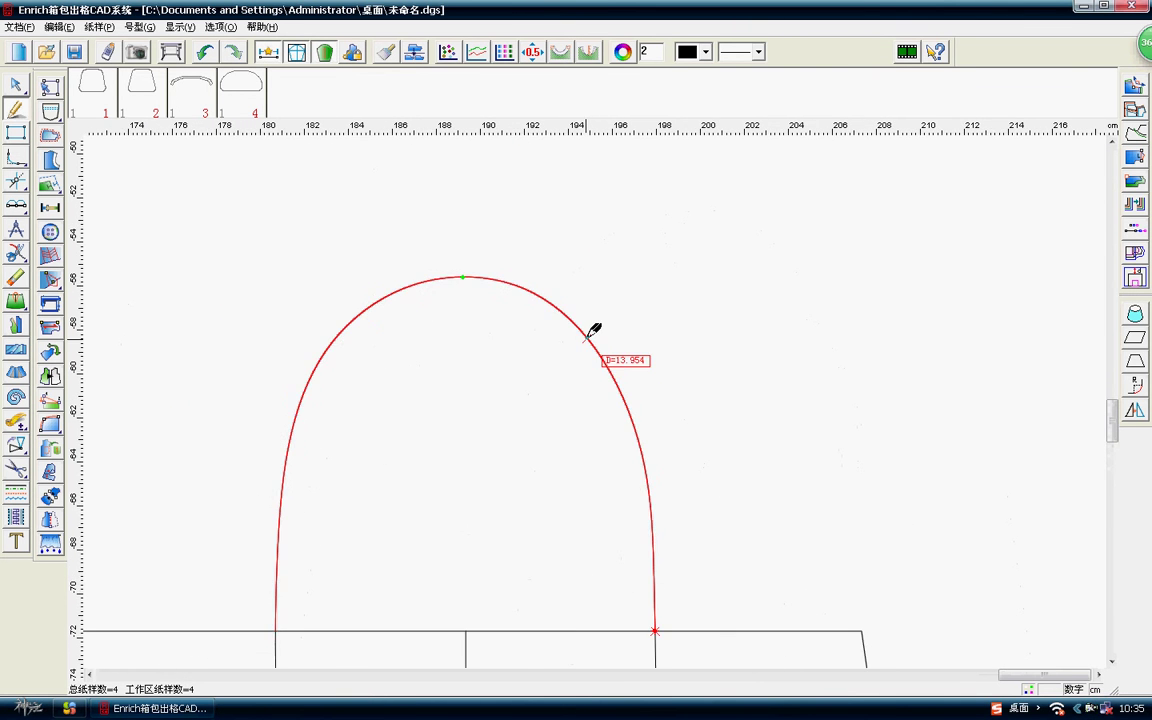
{"action": "left_click", "coordinate": [588, 337]}
{"action": "left_click_drag", "start_coordinate": [616, 359], "coordinate": [612, 367]}
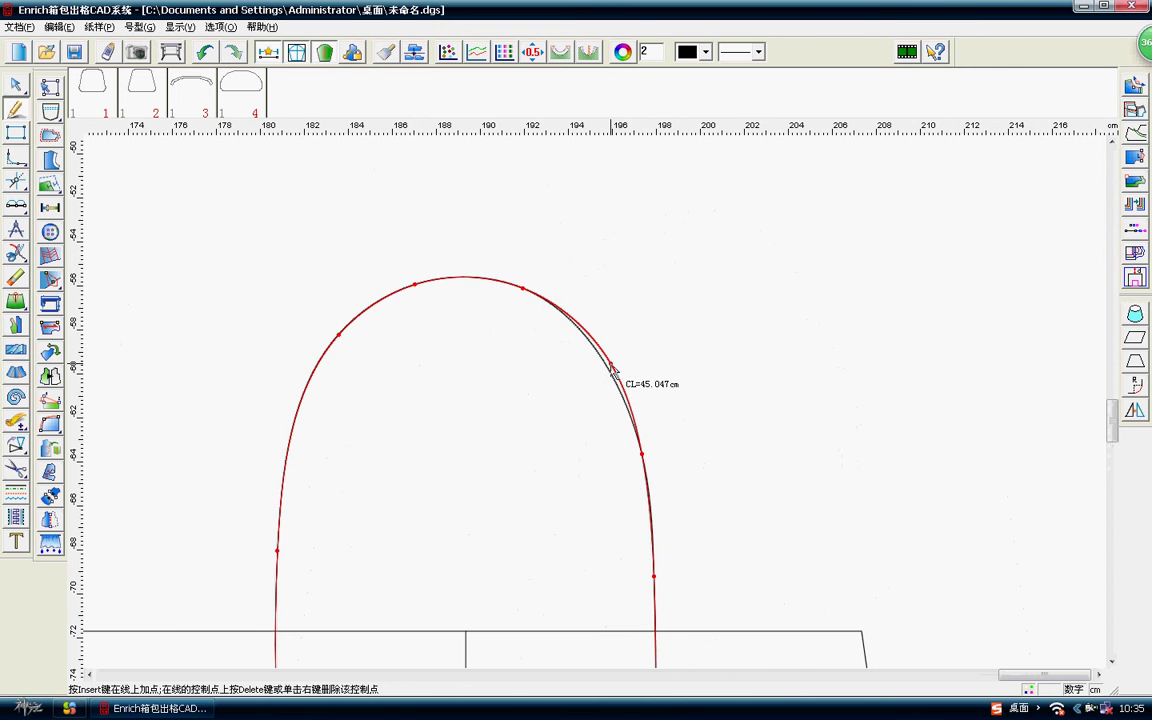
{"action": "right_click", "coordinate": [710, 373]}
{"action": "scroll", "coordinate": [509, 489], "scroll_direction": "down", "scroll_amount": 2}
{"action": "scroll", "coordinate": [600, 395], "scroll_direction": "up", "scroll_amount": 1}
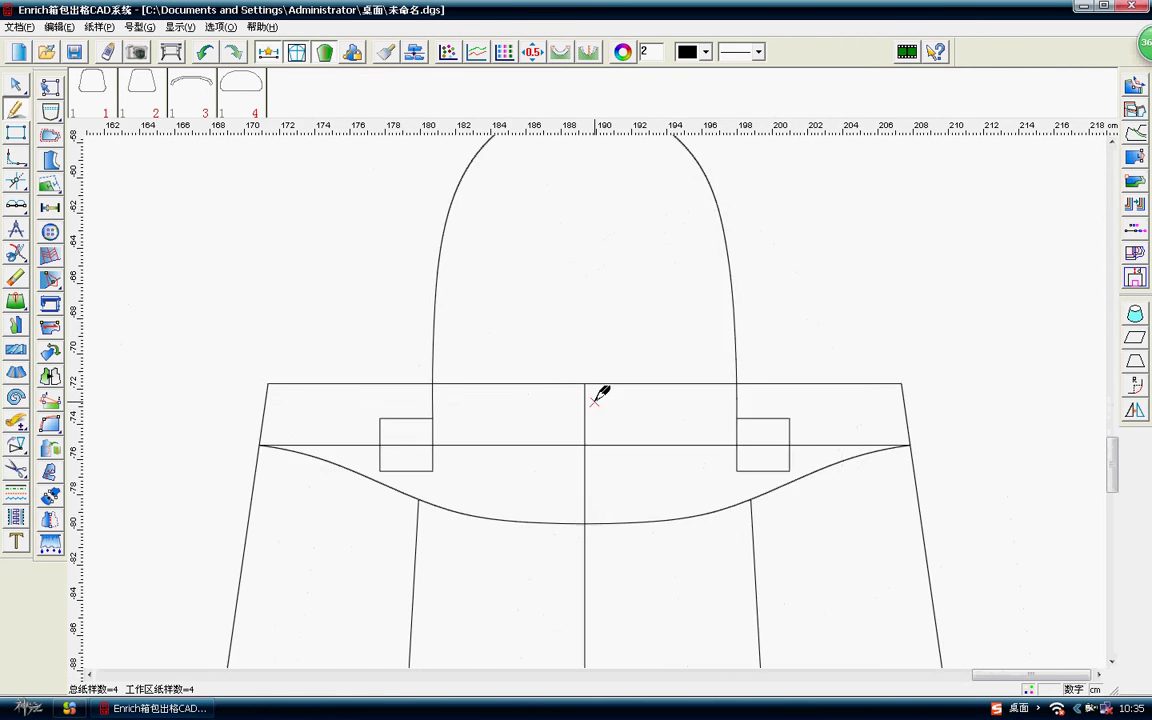
{"action": "scroll", "coordinate": [600, 393], "scroll_direction": "up", "scroll_amount": 1}
Draw a vertical centre line from the panel's top-edge midpoint to the arch's top.
{"action": "left_click", "coordinate": [586, 381]}
{"action": "scroll", "coordinate": [600, 350], "scroll_direction": "down", "scroll_amount": 3}
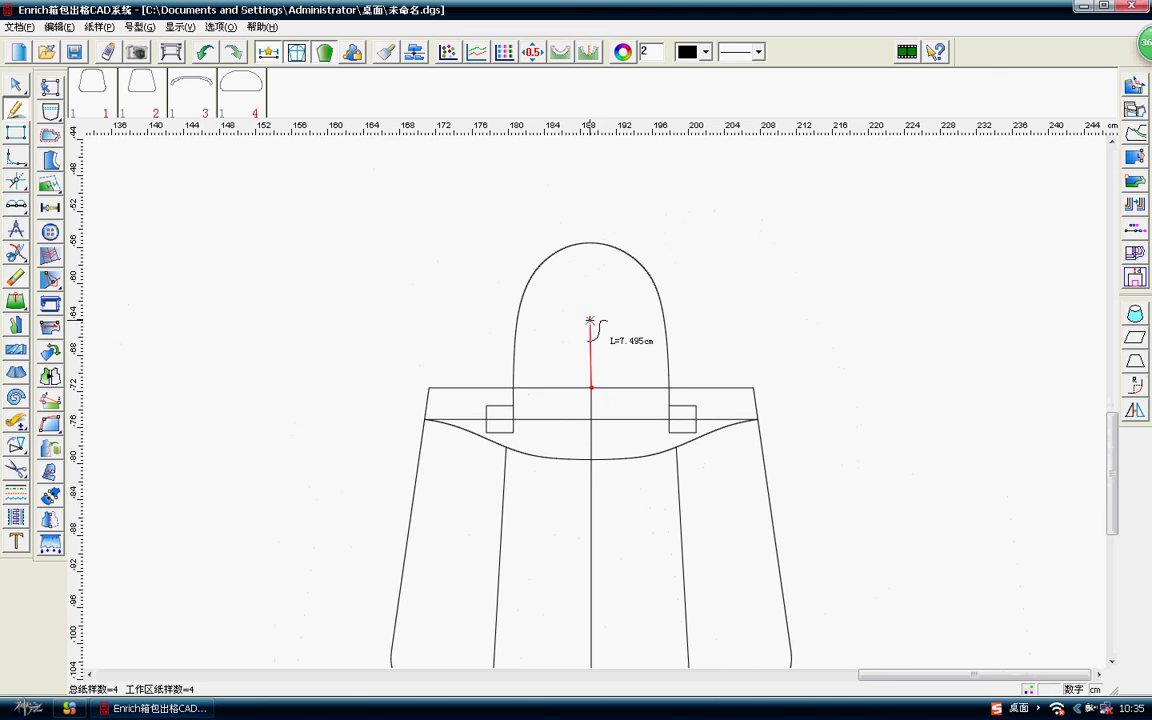
{"action": "left_click", "coordinate": [591, 243]}
{"action": "scroll", "coordinate": [600, 250], "scroll_direction": "up", "scroll_amount": 1}
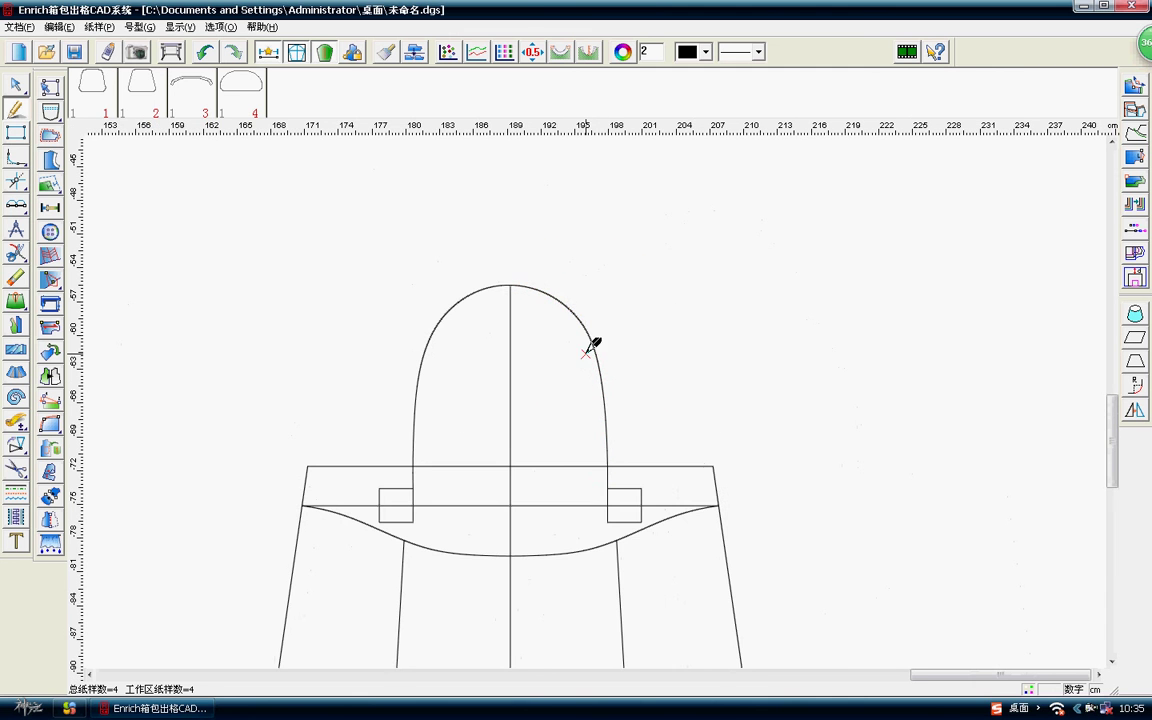
{"action": "scroll", "coordinate": [598, 398], "scroll_direction": "up", "scroll_amount": 1}
{"action": "scroll", "coordinate": [600, 395], "scroll_direction": "down", "scroll_amount": 1}
Trim off the arch's right half at the centre line.
{"action": "left_click_drag", "start_coordinate": [668, 373], "coordinate": [645, 483]}
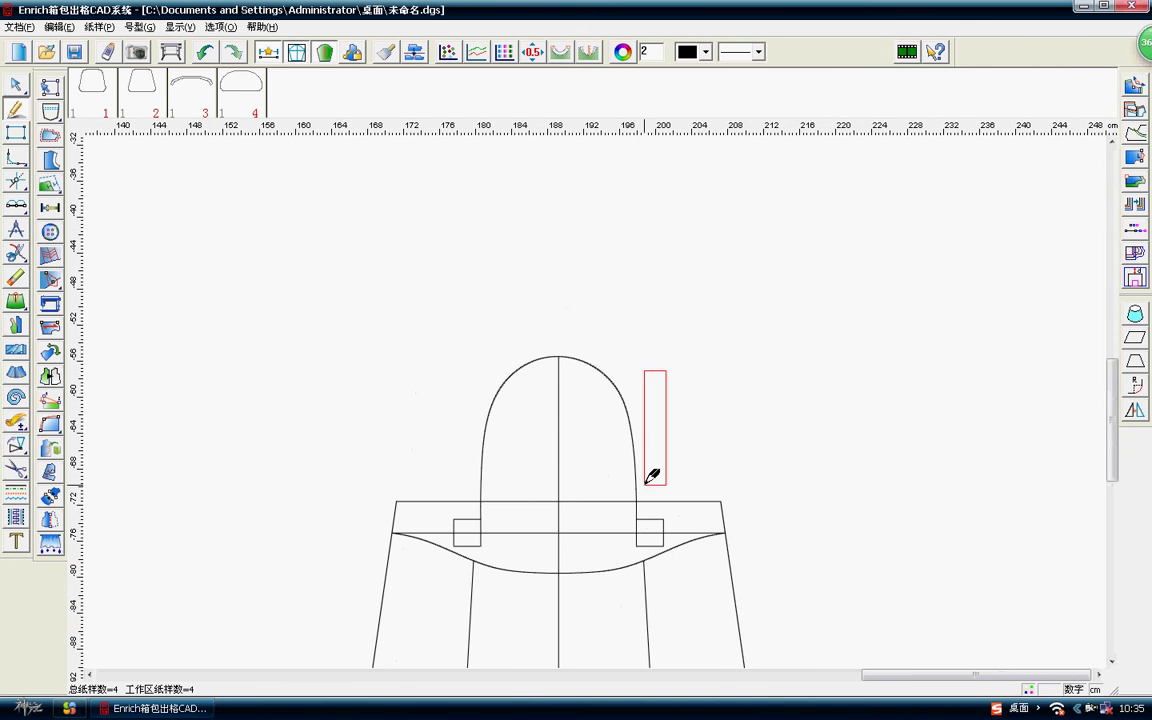
{"action": "scroll", "coordinate": [636, 360], "scroll_direction": "up", "scroll_amount": 1}
{"action": "left_click", "coordinate": [648, 328]}
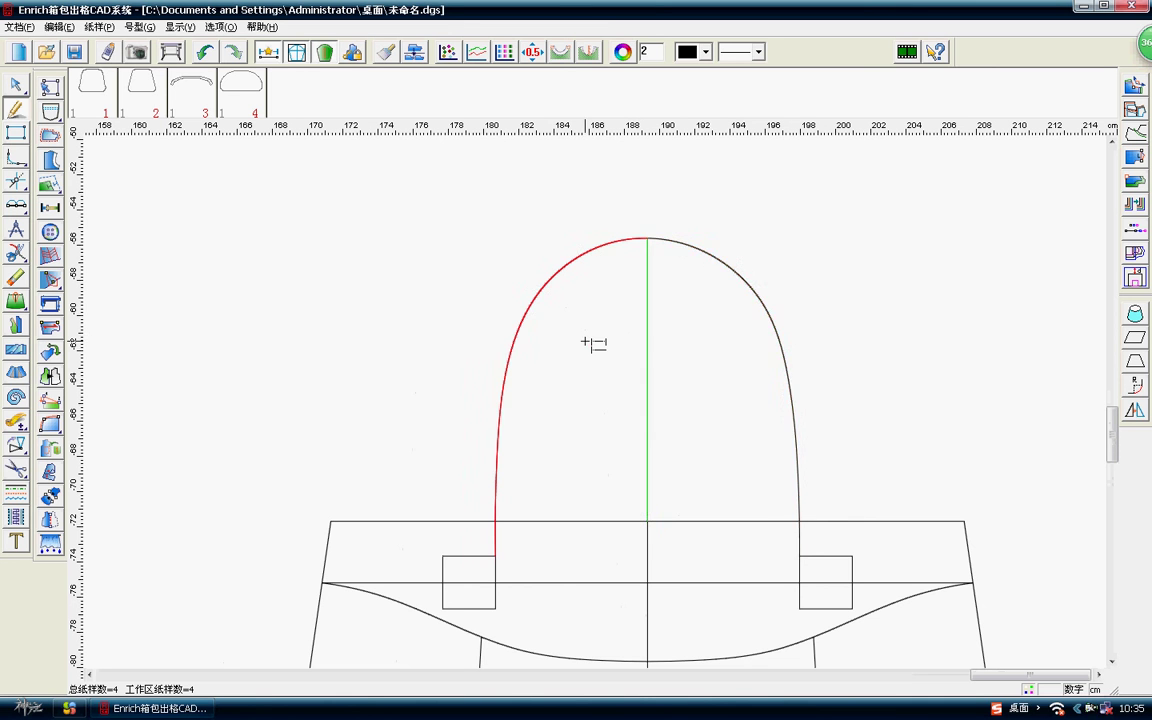
{"action": "left_click", "coordinate": [596, 342]}
Mirror the arch's left half across the centre line to form the right half.
{"action": "right_click", "coordinate": [447, 247]}
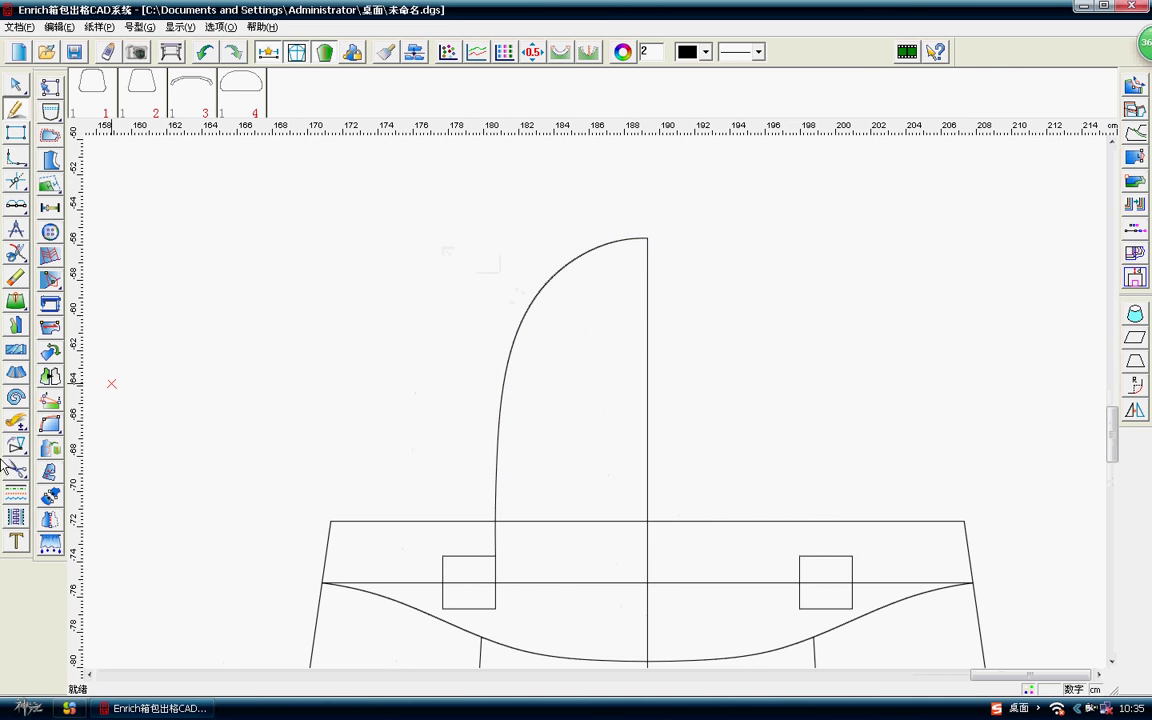
{"action": "left_click", "coordinate": [43, 448]}
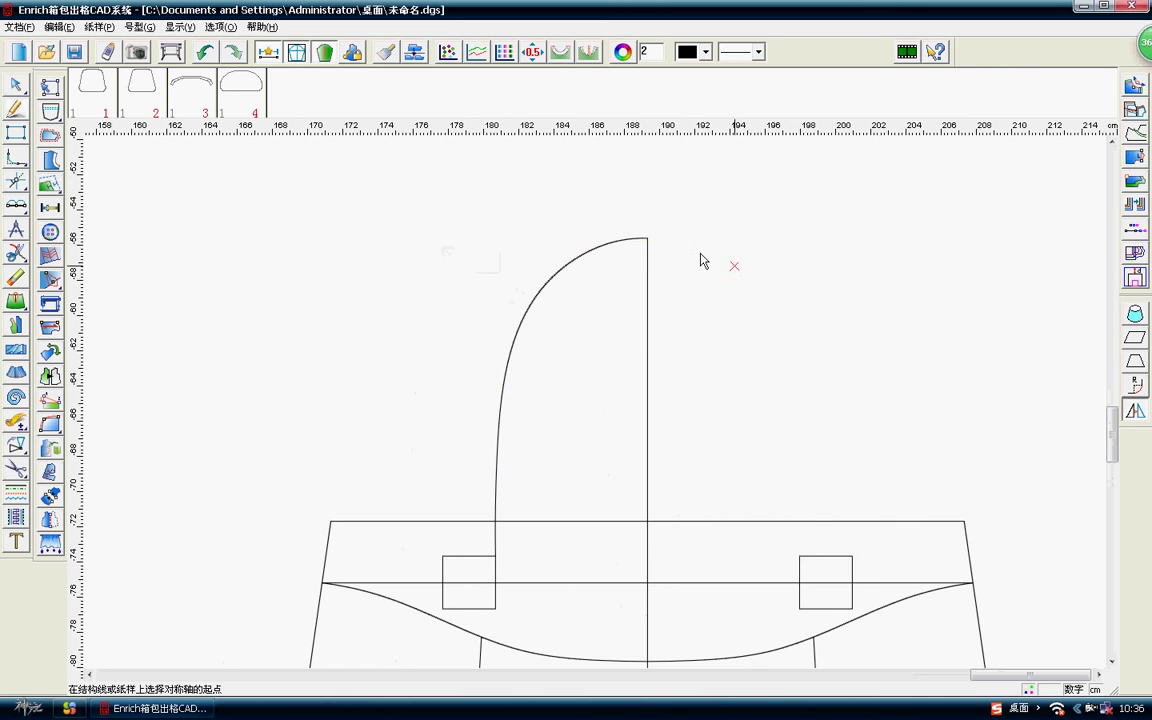
{"action": "left_click", "coordinate": [648, 240]}
{"action": "right_click", "coordinate": [654, 436]}
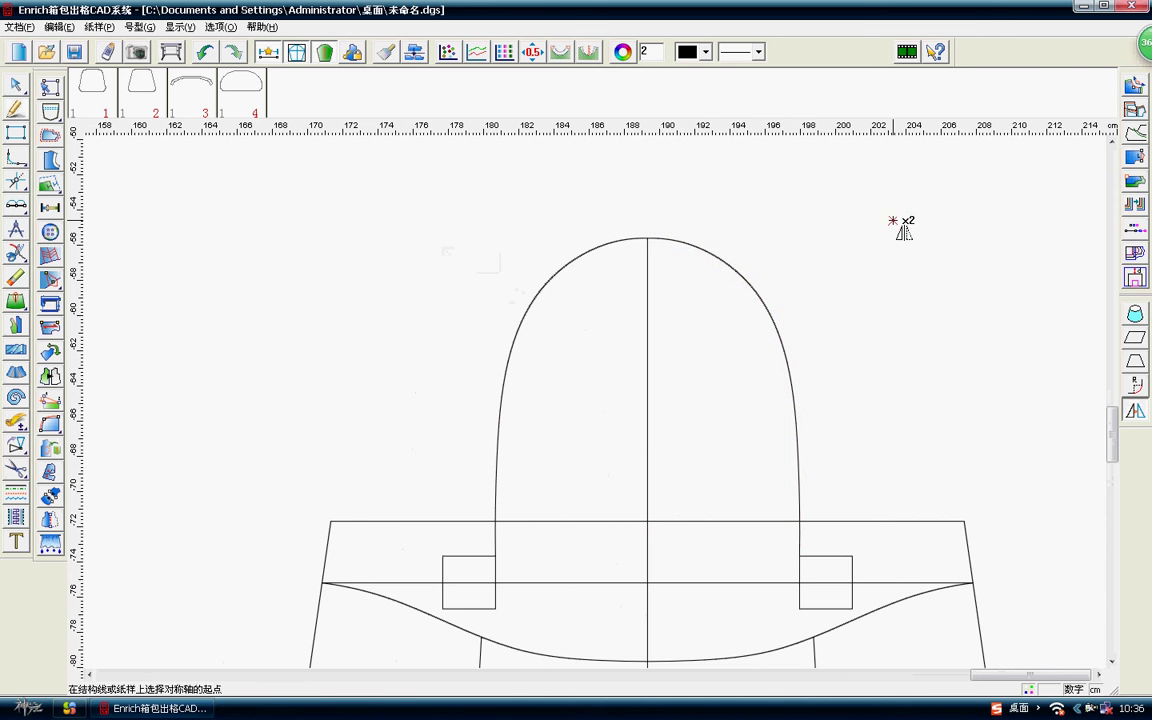
{"action": "right_click", "coordinate": [900, 226]}
{"action": "left_click", "coordinate": [882, 203]}
{"action": "scroll", "coordinate": [612, 483], "scroll_direction": "down", "scroll_amount": 3}
Offset the arch's right half outward by 2.451 cm.
{"action": "scroll", "coordinate": [604, 378], "scroll_direction": "up", "scroll_amount": 2}
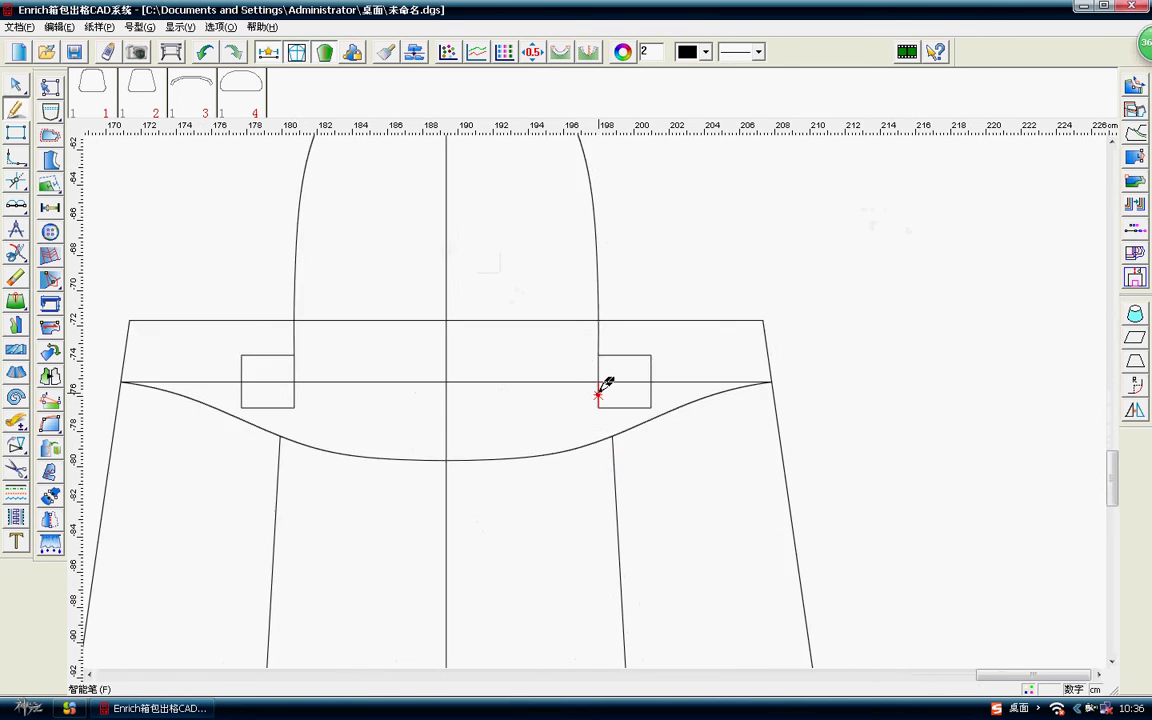
{"action": "scroll", "coordinate": [604, 378], "scroll_direction": "up", "scroll_amount": 1}
{"action": "scroll", "coordinate": [612, 378], "scroll_direction": "up", "scroll_amount": 1}
{"action": "scroll", "coordinate": [617, 376], "scroll_direction": "down", "scroll_amount": 2}
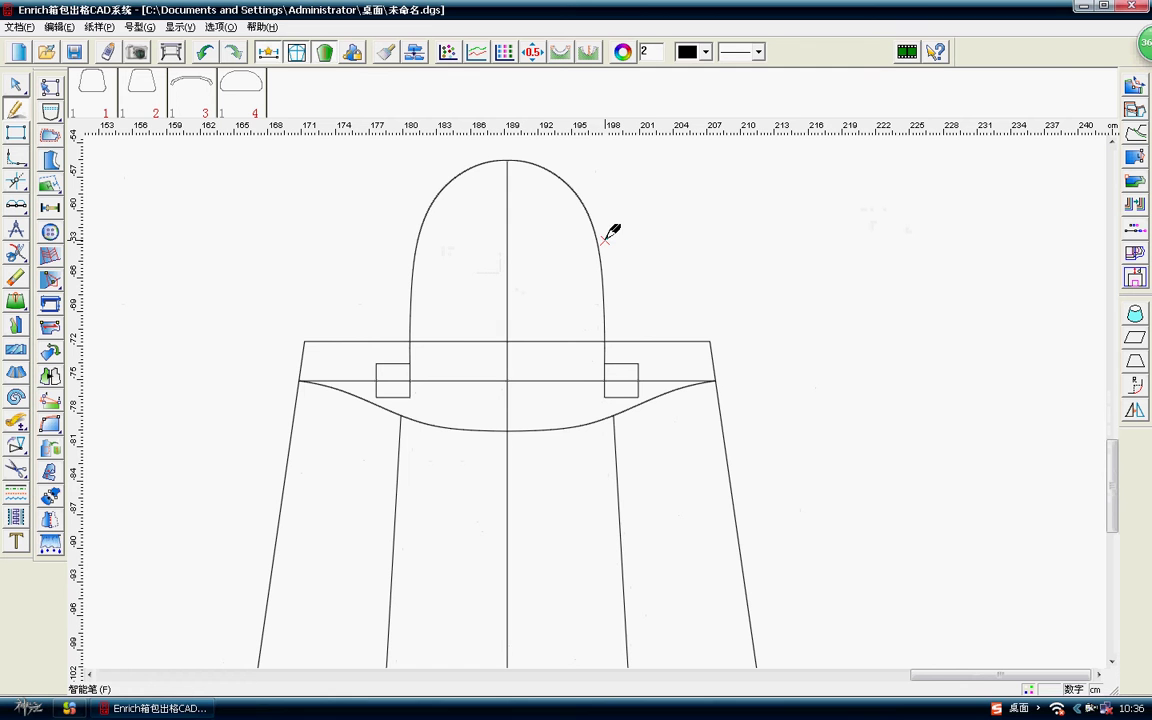
{"action": "left_click_drag", "start_coordinate": [599, 195], "coordinate": [603, 188]}
{"action": "left_click", "coordinate": [603, 188]}
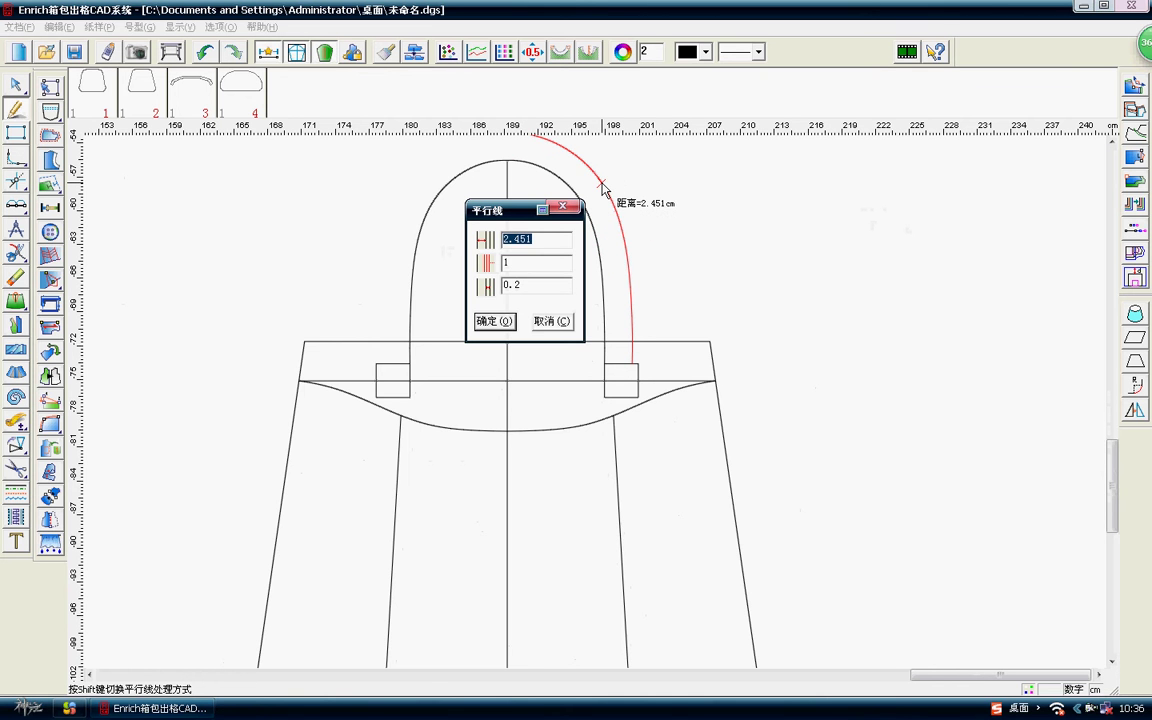
{"action": "key", "text": "Return"}
{"action": "scroll", "coordinate": [597, 406], "scroll_direction": "up", "scroll_amount": 3}
{"action": "scroll", "coordinate": [625, 406], "scroll_direction": "up", "scroll_amount": 2}
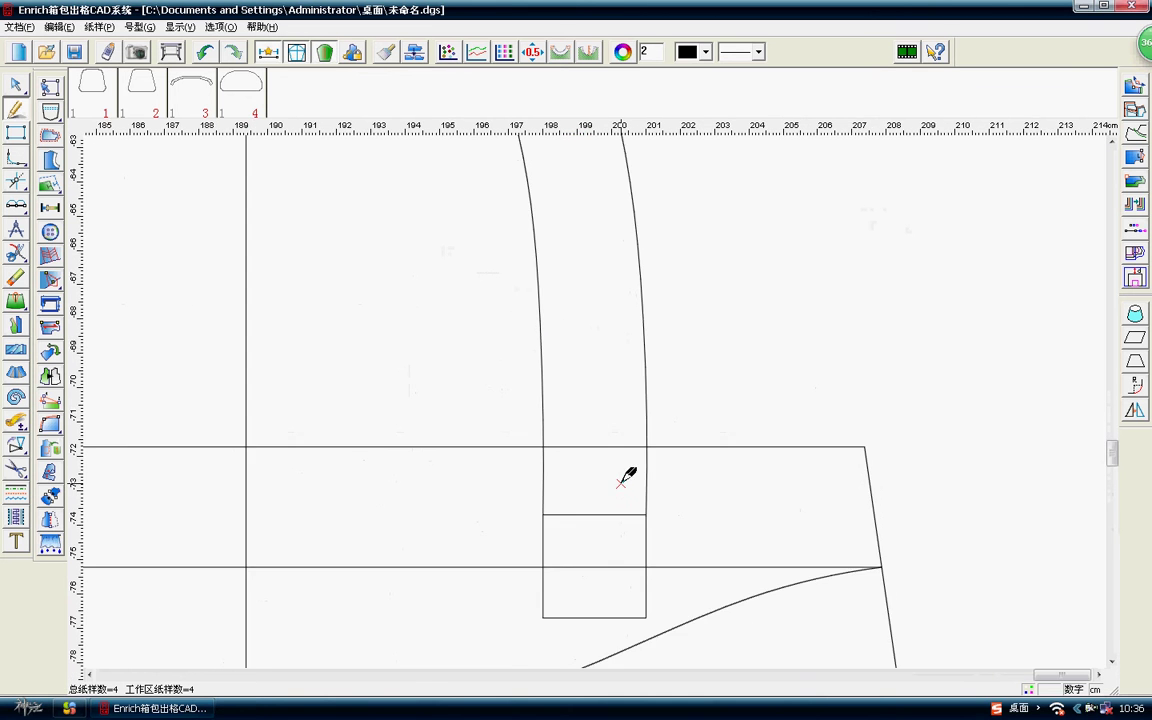
{"action": "scroll", "coordinate": [673, 400], "scroll_direction": "up", "scroll_amount": 2}
{"action": "scroll", "coordinate": [612, 400], "scroll_direction": "up", "scroll_amount": 2}
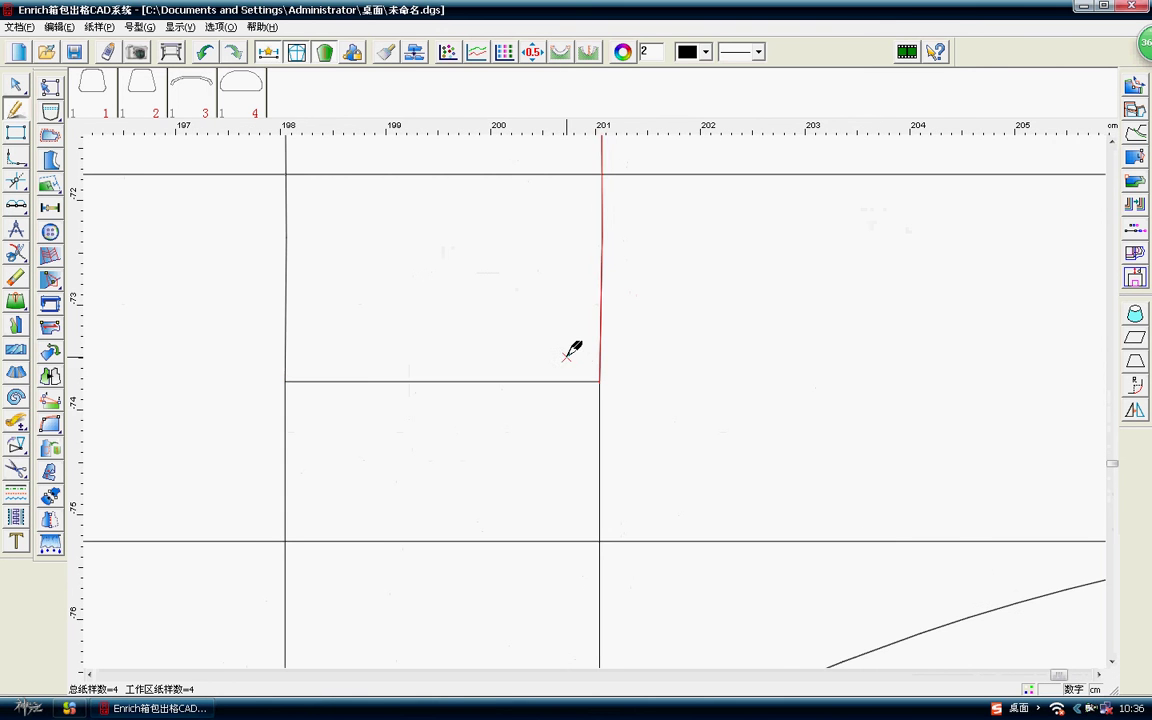
{"action": "scroll", "coordinate": [600, 395], "scroll_direction": "down", "scroll_amount": 2}
{"action": "scroll", "coordinate": [600, 388], "scroll_direction": "down", "scroll_amount": 4}
{"action": "scroll", "coordinate": [504, 329], "scroll_direction": "up", "scroll_amount": 1}
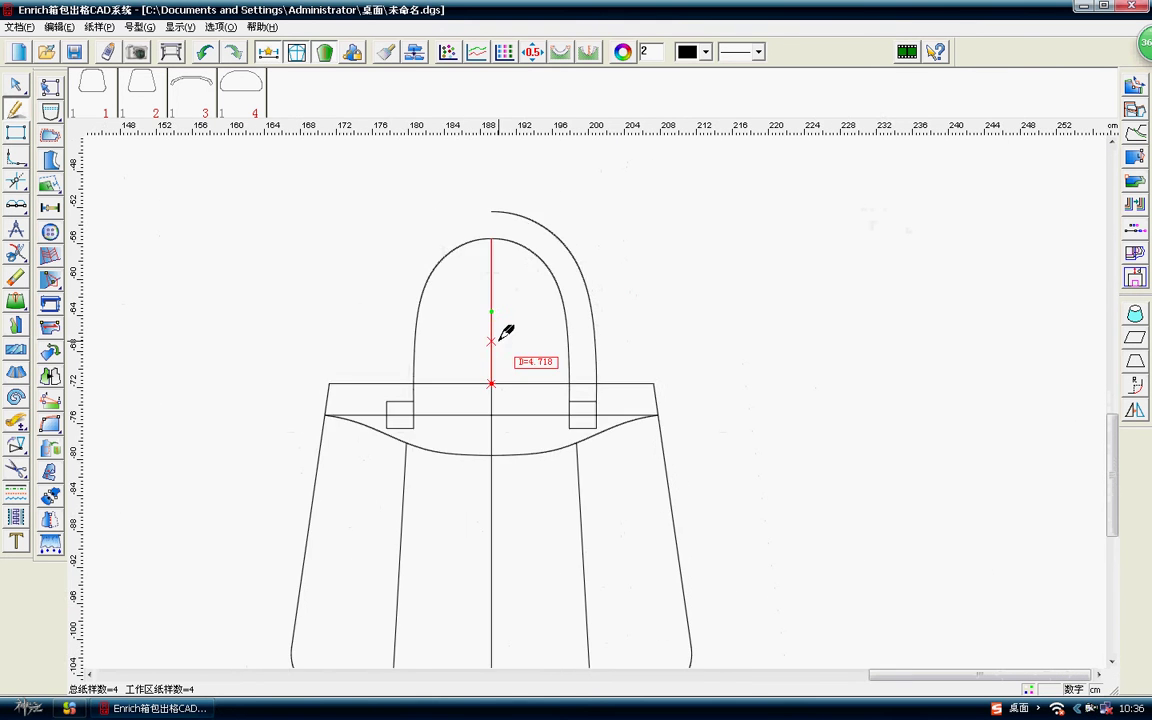
{"action": "scroll", "coordinate": [504, 329], "scroll_direction": "up", "scroll_amount": 2}
Offset the arch's left half outward by 3 cm.
{"action": "left_click", "coordinate": [513, 188]}
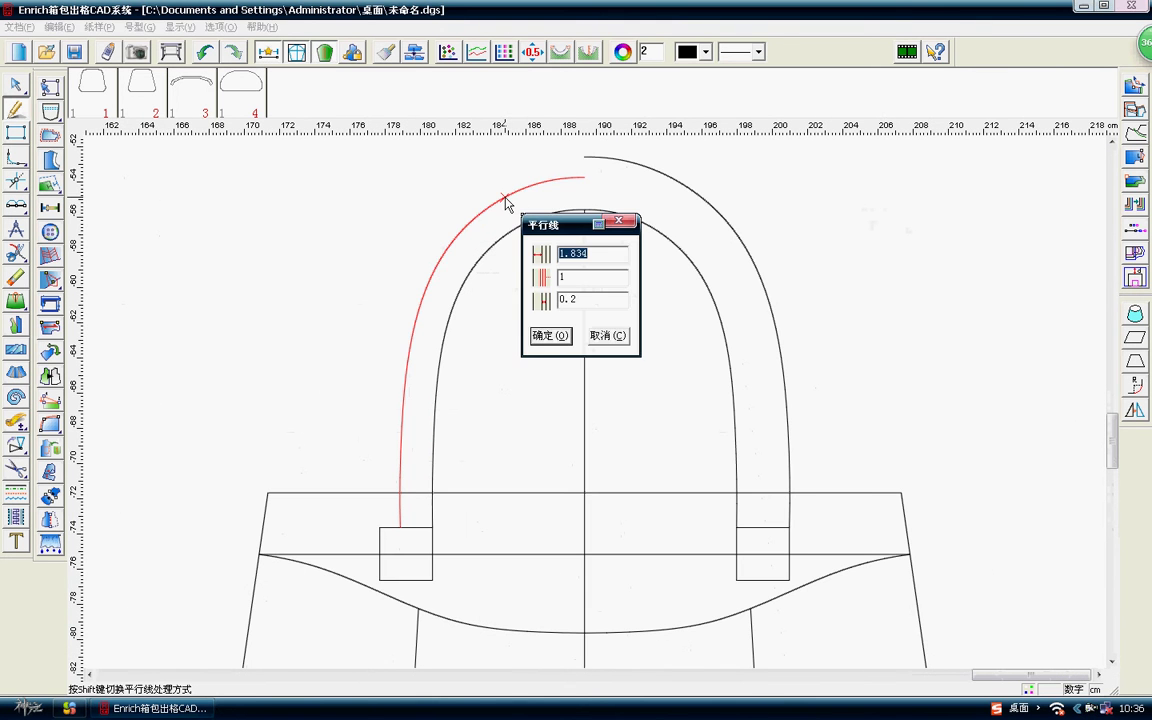
{"action": "type", "text": "3"}
{"action": "key", "text": "Return"}
{"action": "scroll", "coordinate": [586, 432], "scroll_direction": "up", "scroll_amount": 2}
{"action": "scroll", "coordinate": [625, 501], "scroll_direction": "up", "scroll_amount": 1}
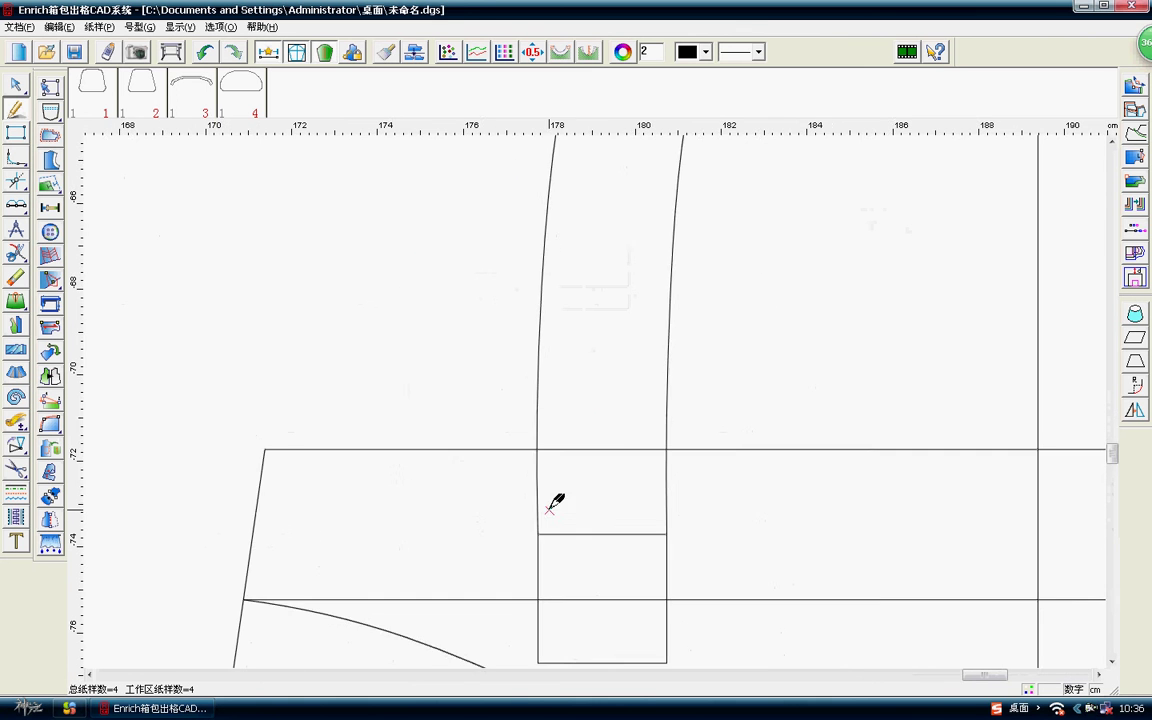
{"action": "scroll", "coordinate": [614, 404], "scroll_direction": "up", "scroll_amount": 2}
{"action": "scroll", "coordinate": [650, 383], "scroll_direction": "down", "scroll_amount": 2}
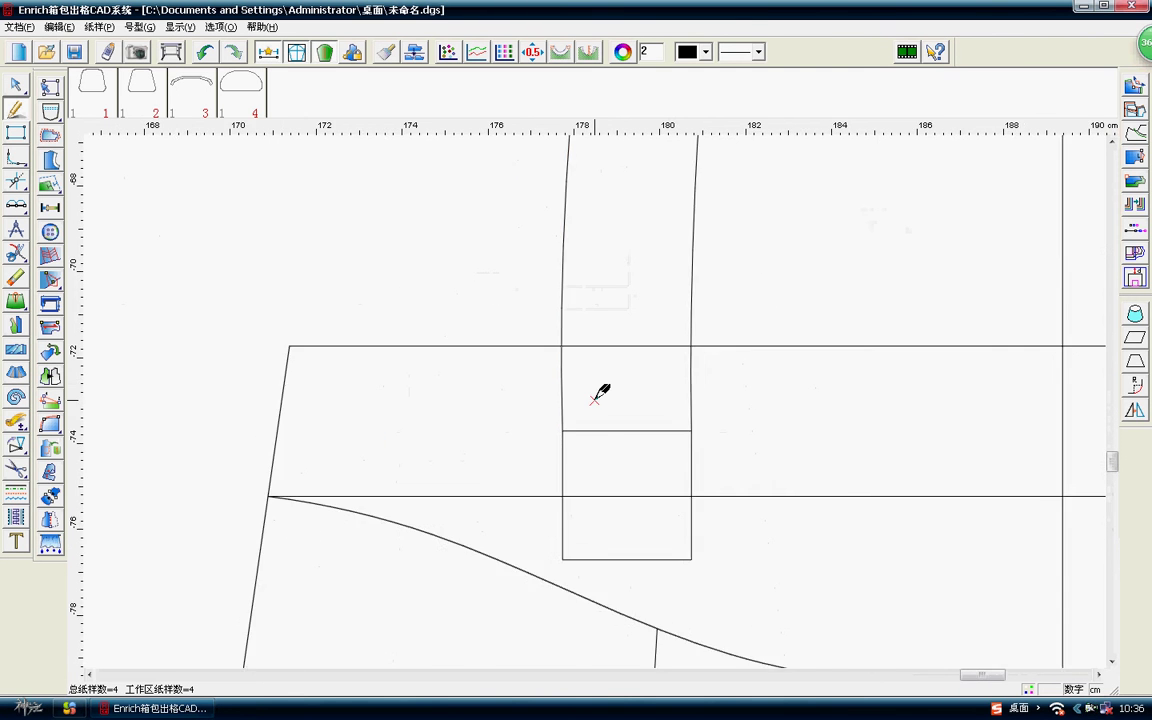
{"action": "scroll", "coordinate": [766, 162], "scroll_direction": "down", "scroll_amount": 2}
{"action": "scroll", "coordinate": [601, 385], "scroll_direction": "up", "scroll_amount": 2}
{"action": "scroll", "coordinate": [596, 389], "scroll_direction": "up", "scroll_amount": 2}
Check the outer arch's length and delete the handle's vertical centre line.
{"action": "left_click", "coordinate": [596, 349]}
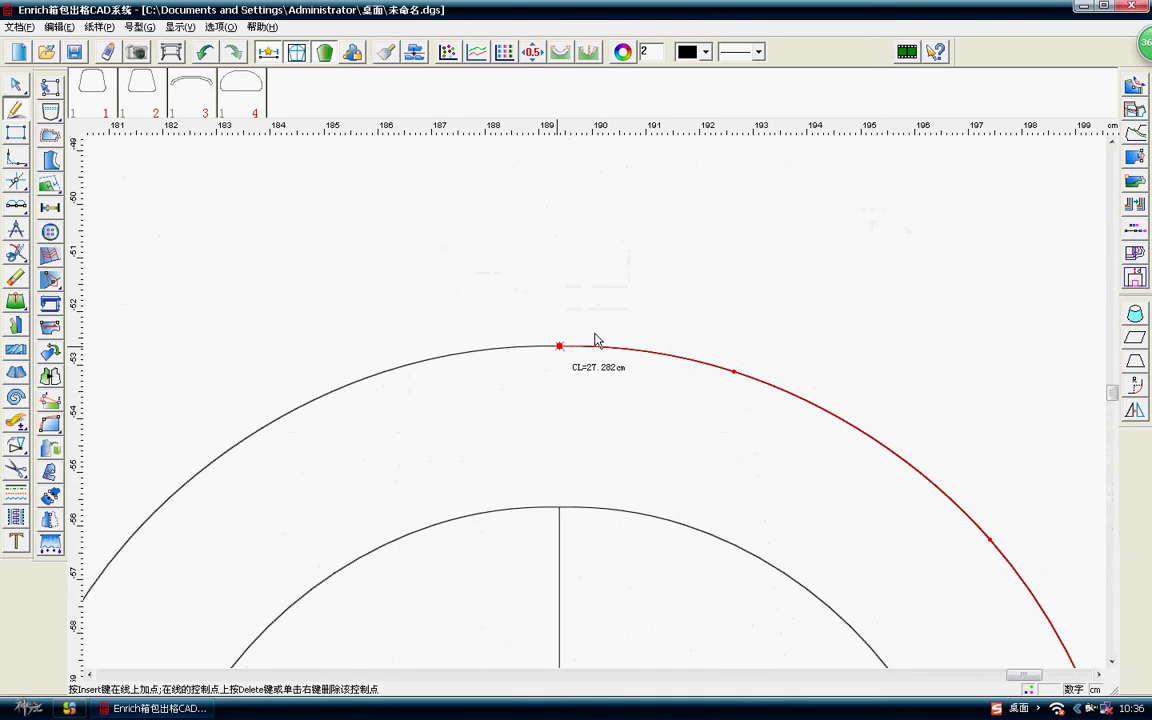
{"action": "right_click", "coordinate": [596, 336]}
{"action": "scroll", "coordinate": [588, 419], "scroll_direction": "down", "scroll_amount": 2}
{"action": "scroll", "coordinate": [596, 406], "scroll_direction": "down", "scroll_amount": 2}
{"action": "scroll", "coordinate": [595, 407], "scroll_direction": "up", "scroll_amount": 2}
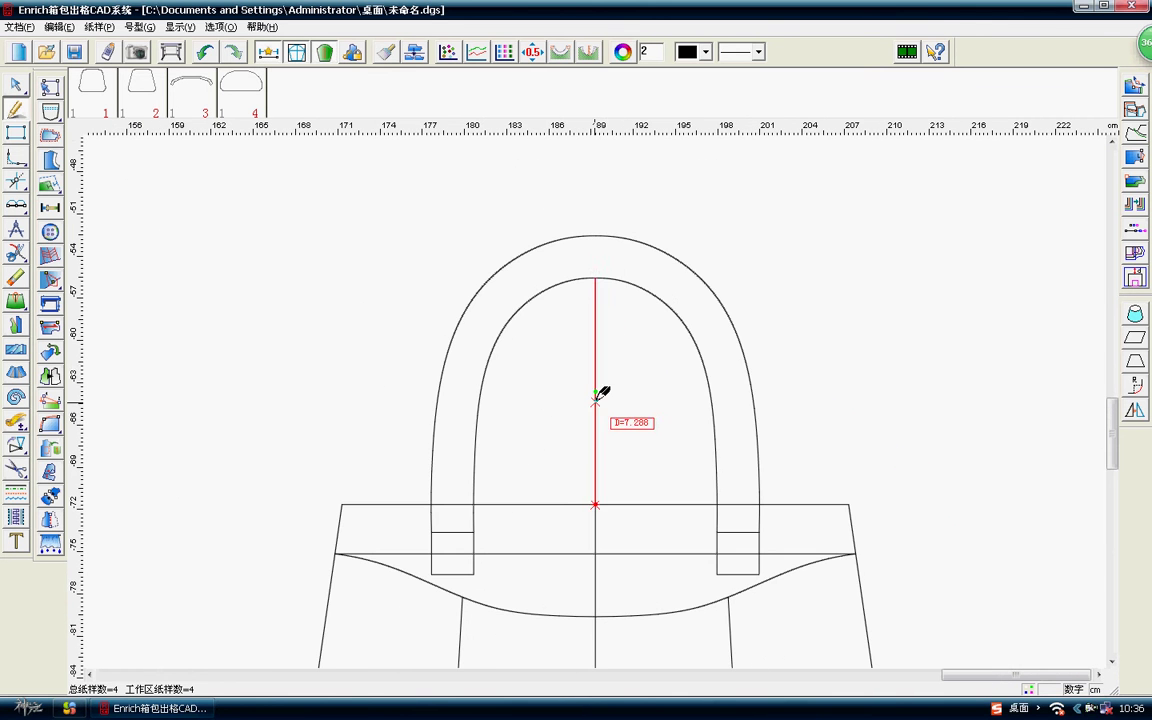
{"action": "right_click", "coordinate": [646, 356]}
{"action": "left_click", "coordinate": [666, 370]}
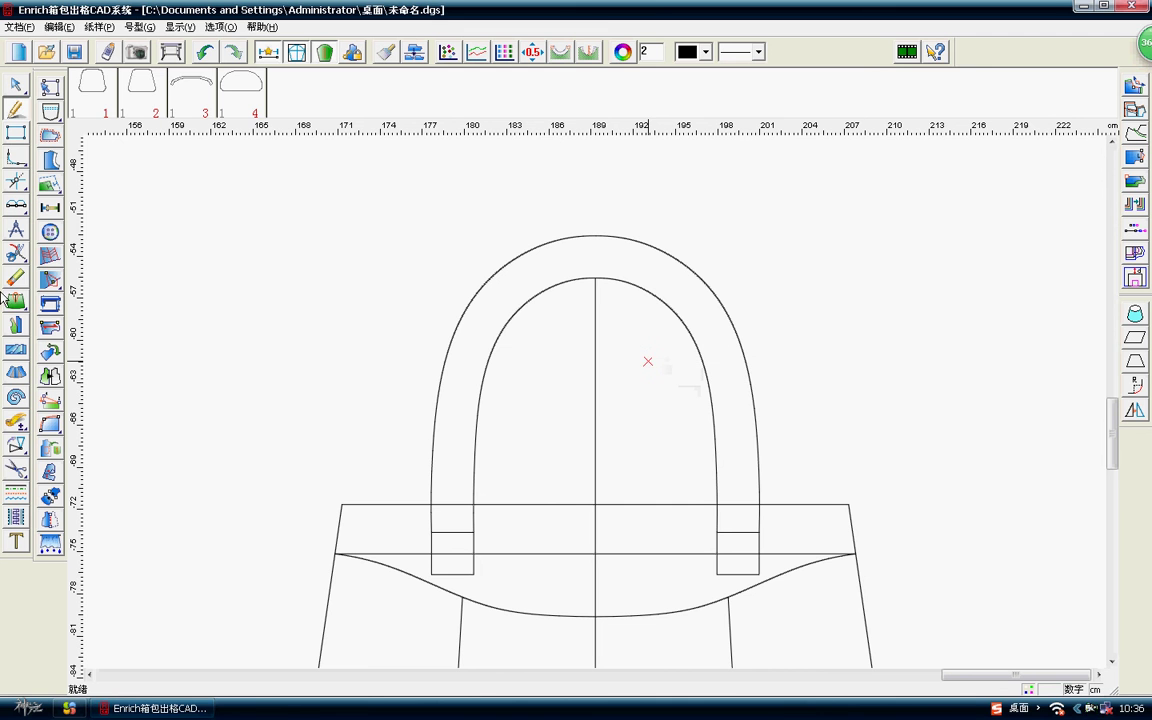
{"action": "left_click", "coordinate": [596, 405]}
{"action": "key", "text": "Delete"}
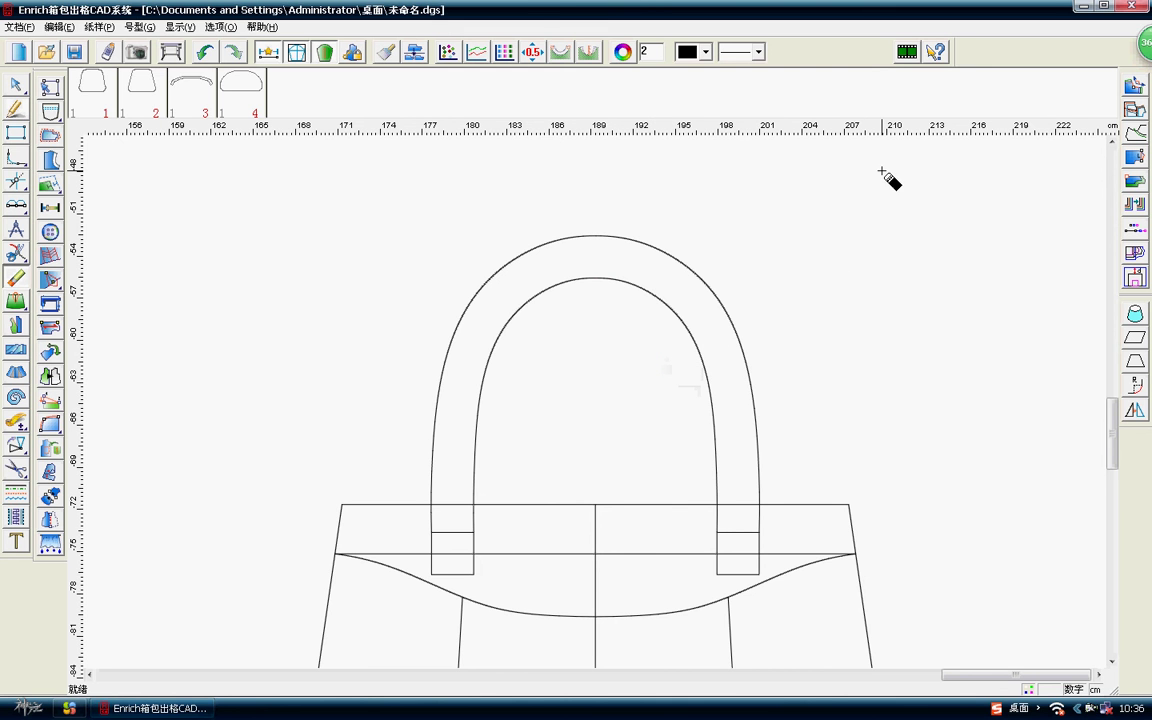
Add parallel lines just inside the outer arch on the right and left sides.
{"action": "right_click", "coordinate": [880, 171]}
{"action": "left_click", "coordinate": [921, 183]}
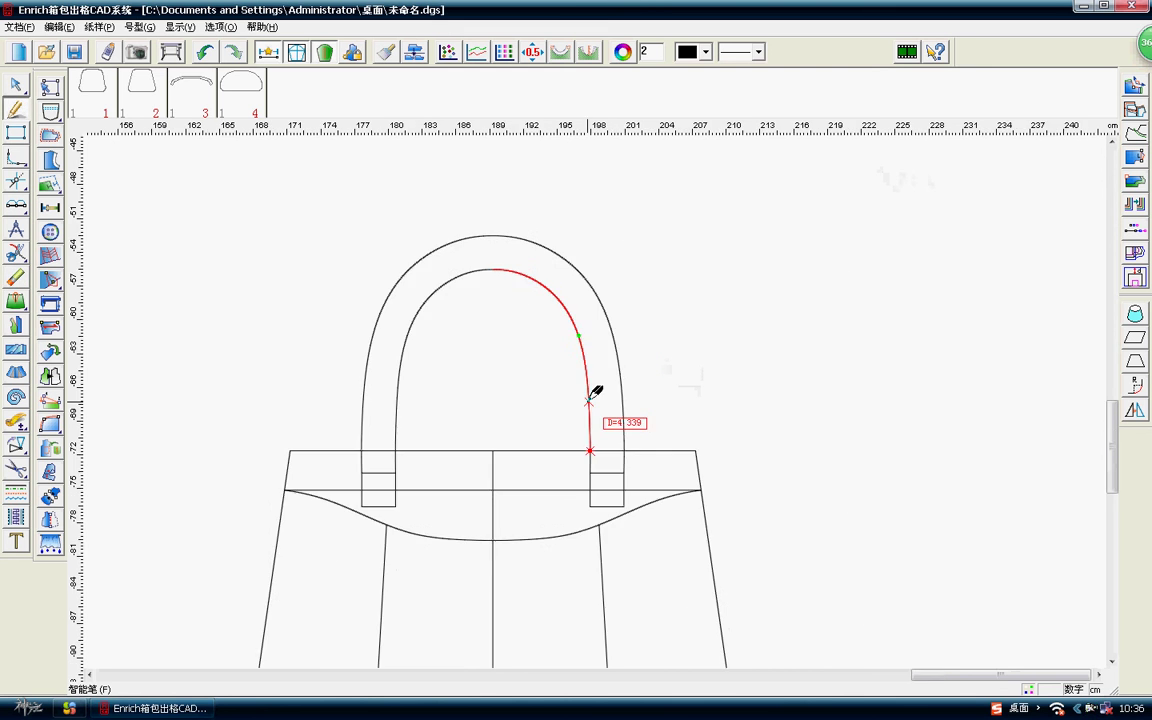
{"action": "middle_click_drag", "start_coordinate": [634, 361], "coordinate": [514, 321]}
{"action": "right_click", "coordinate": [507, 333]}
{"action": "left_click", "coordinate": [549, 343]}
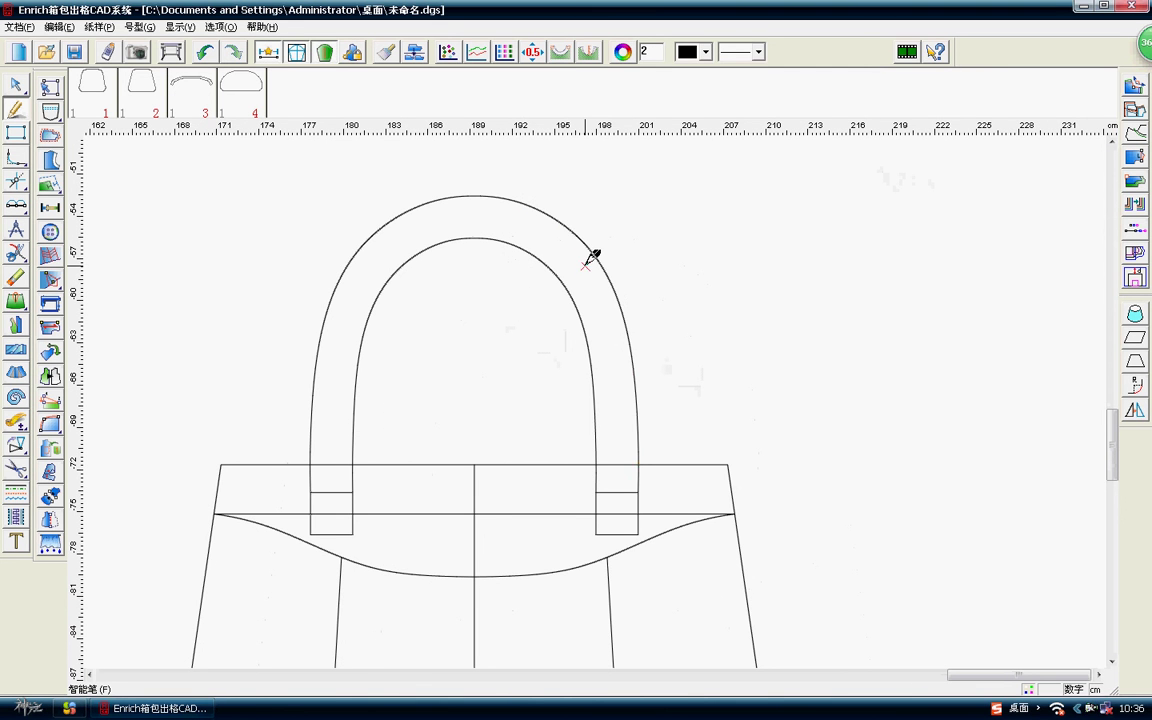
{"action": "left_click_drag", "start_coordinate": [592, 258], "coordinate": [590, 280]}
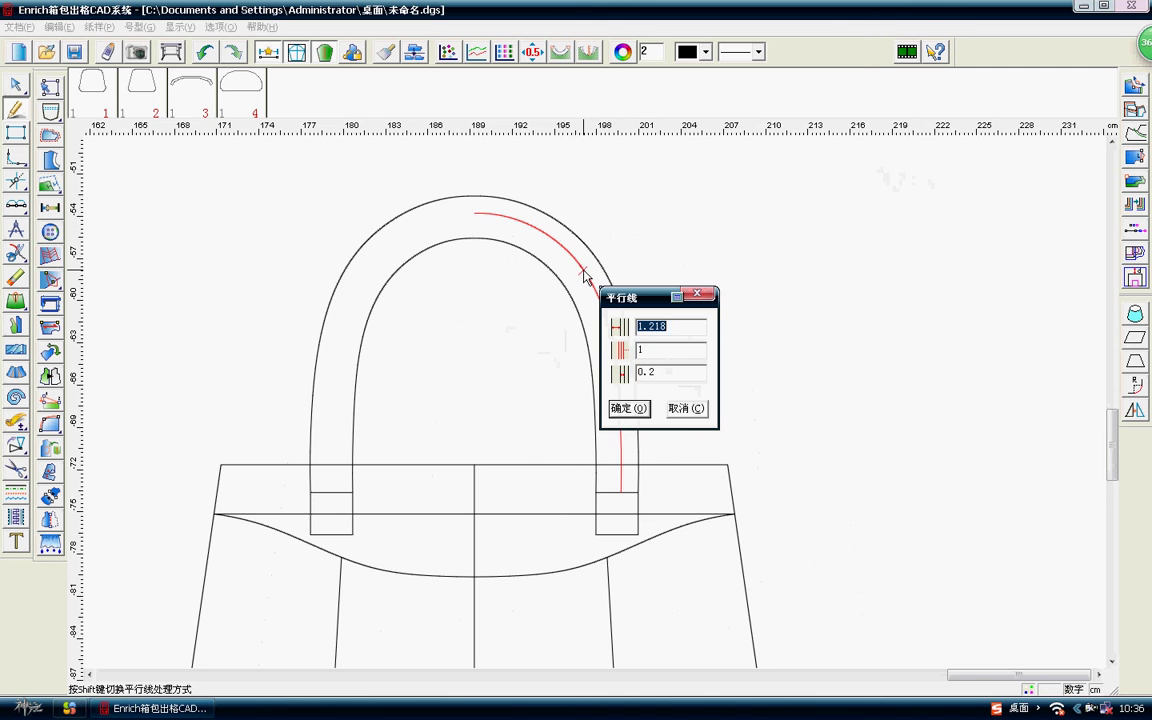
{"action": "key", "text": "Return"}
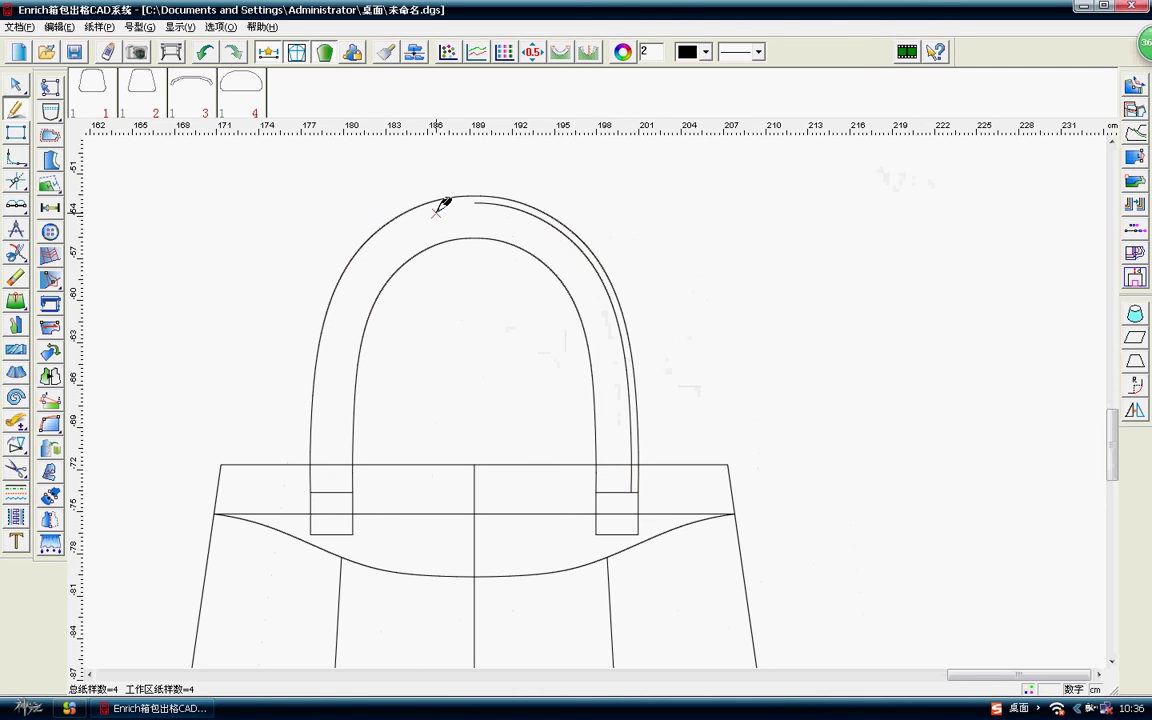
{"action": "left_click_drag", "start_coordinate": [438, 212], "coordinate": [443, 225]}
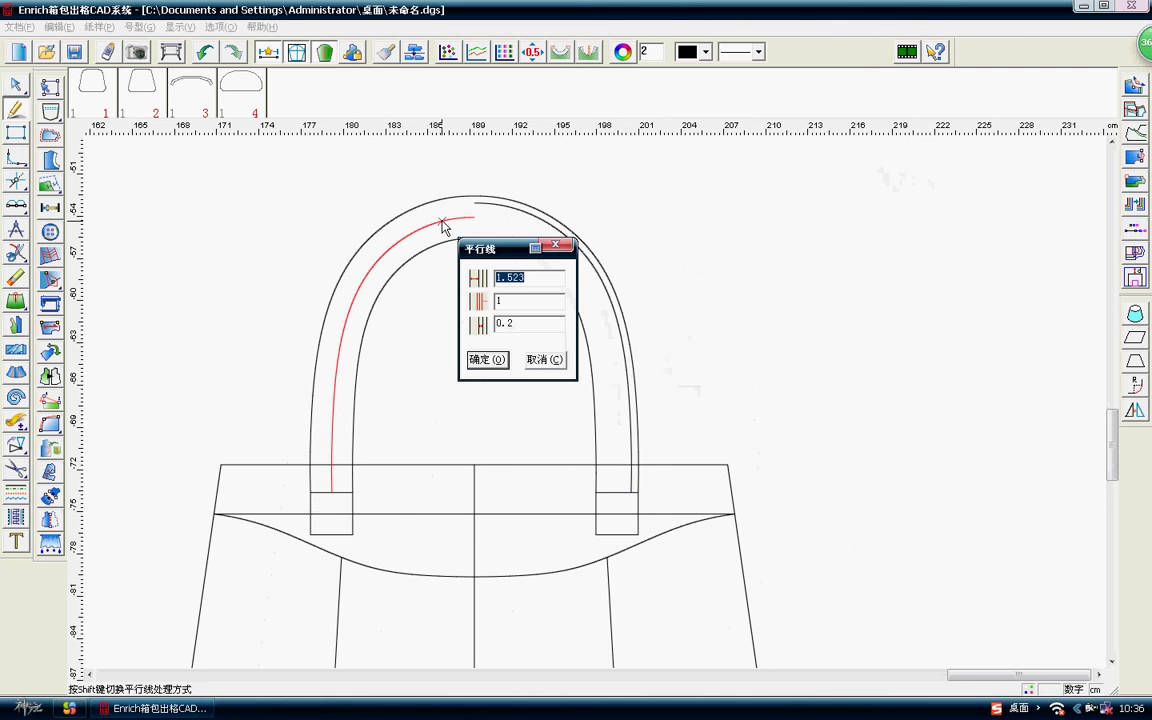
{"action": "key", "text": "Return"}
{"action": "scroll", "coordinate": [580, 432], "scroll_direction": "down", "scroll_amount": 2}
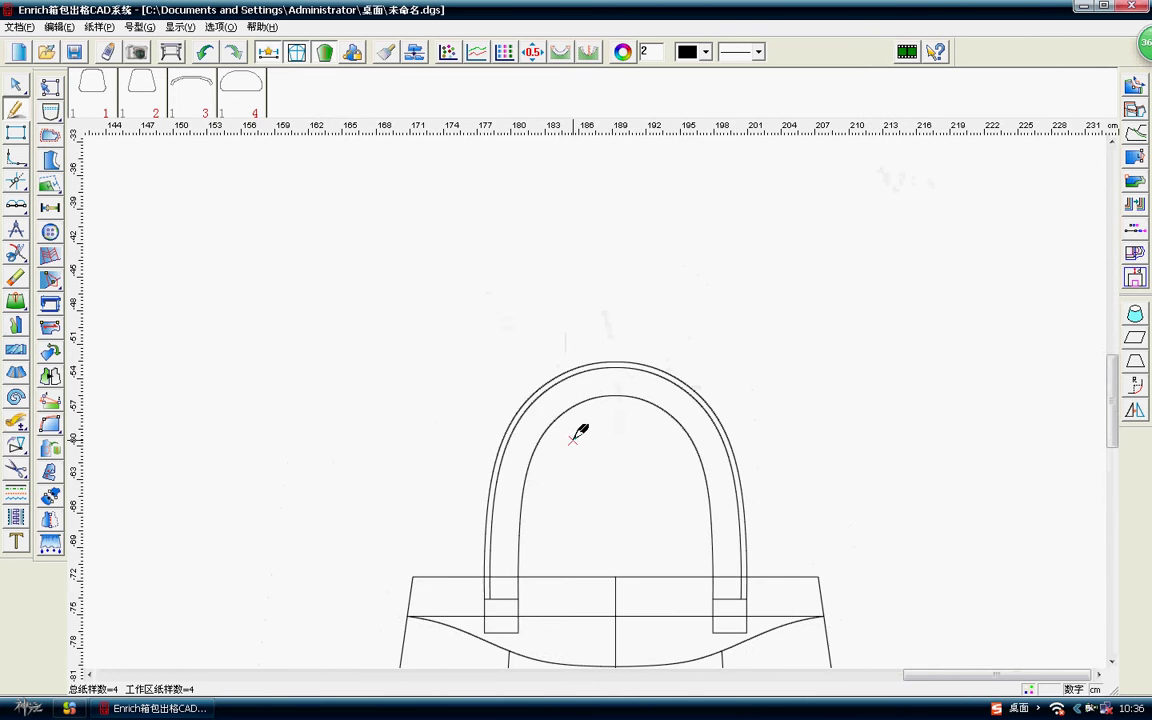
{"action": "scroll", "coordinate": [580, 432], "scroll_direction": "up", "scroll_amount": 3}
Offset a line 0.6 inside the left handle tab's edge.
{"action": "scroll", "coordinate": [617, 381], "scroll_direction": "up", "scroll_amount": 1}
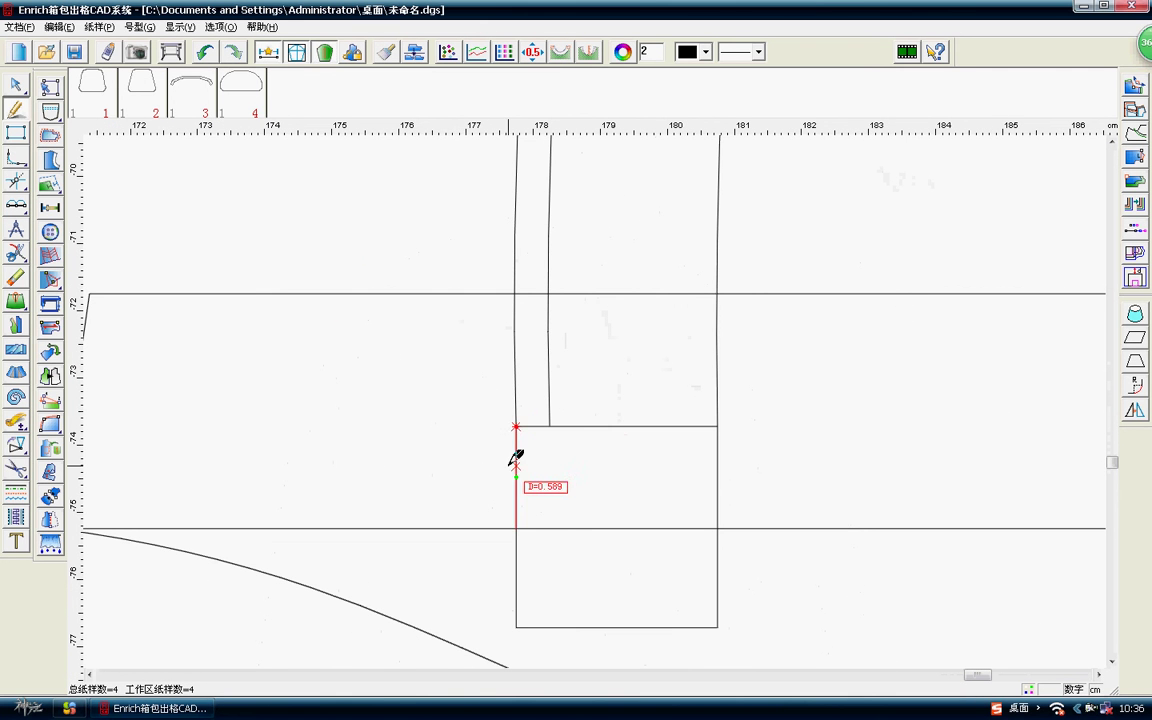
{"action": "left_click_drag", "start_coordinate": [516, 465], "coordinate": [547, 482]}
{"action": "left_click", "coordinate": [546, 484]}
{"action": "type", "text": "0.6"}
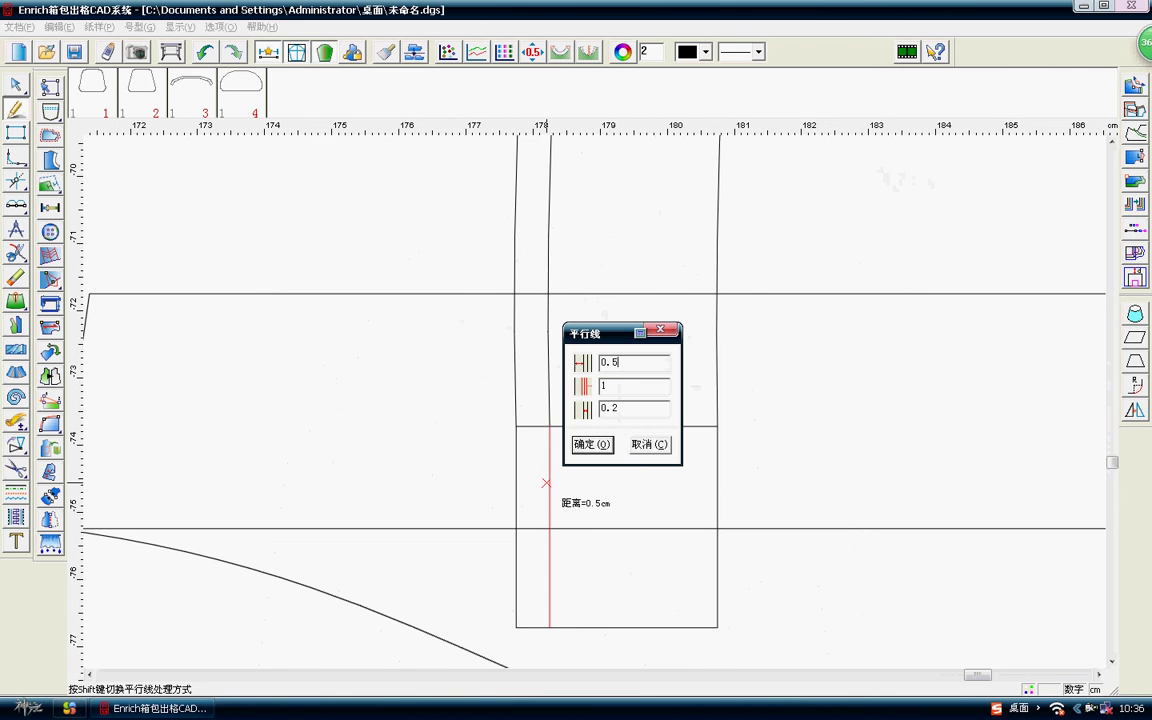
{"action": "key", "text": "Return"}
{"action": "scroll", "coordinate": [597, 393], "scroll_direction": "down", "scroll_amount": 2}
{"action": "scroll", "coordinate": [619, 367], "scroll_direction": "down", "scroll_amount": 1}
{"action": "scroll", "coordinate": [619, 370], "scroll_direction": "up", "scroll_amount": 2}
{"action": "scroll", "coordinate": [535, 391], "scroll_direction": "up", "scroll_amount": 2}
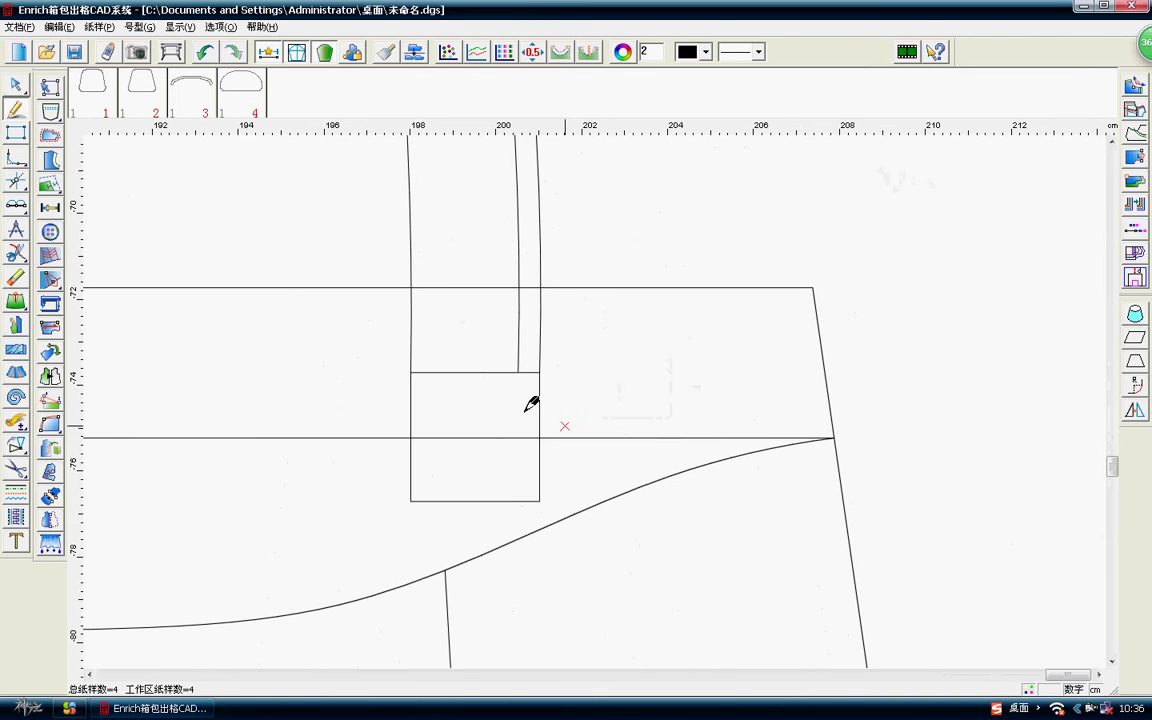
Offset a line 0.5 inside the right handle tab's edge.
{"action": "left_click", "coordinate": [539, 390]}
{"action": "left_click", "coordinate": [512, 409]}
{"action": "type", "text": "0.5"}
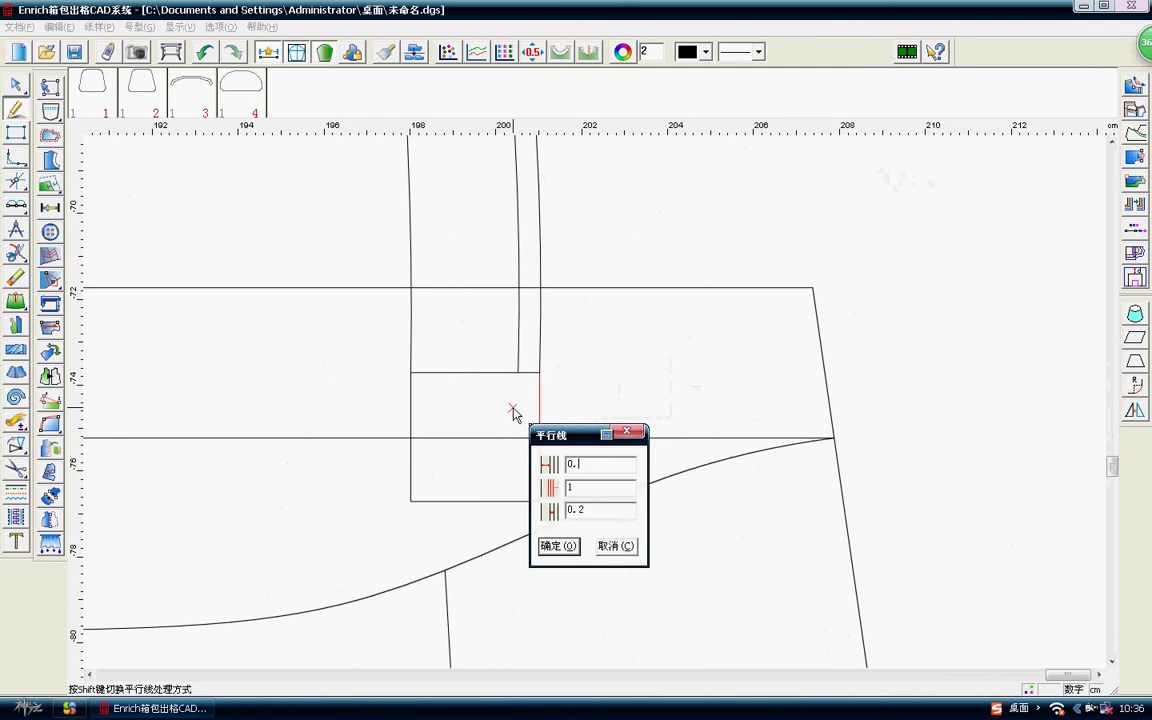
{"action": "key", "text": "Return"}
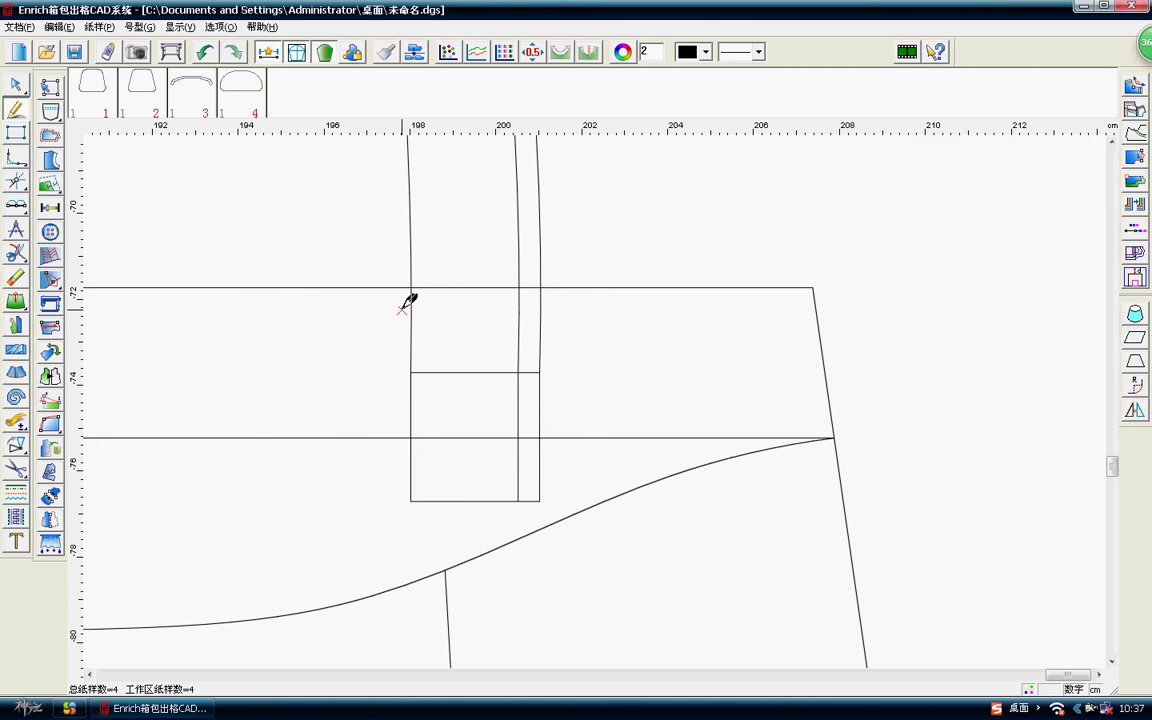
{"action": "scroll", "coordinate": [599, 391], "scroll_direction": "down", "scroll_amount": 2}
{"action": "scroll", "coordinate": [589, 380], "scroll_direction": "down", "scroll_amount": 2}
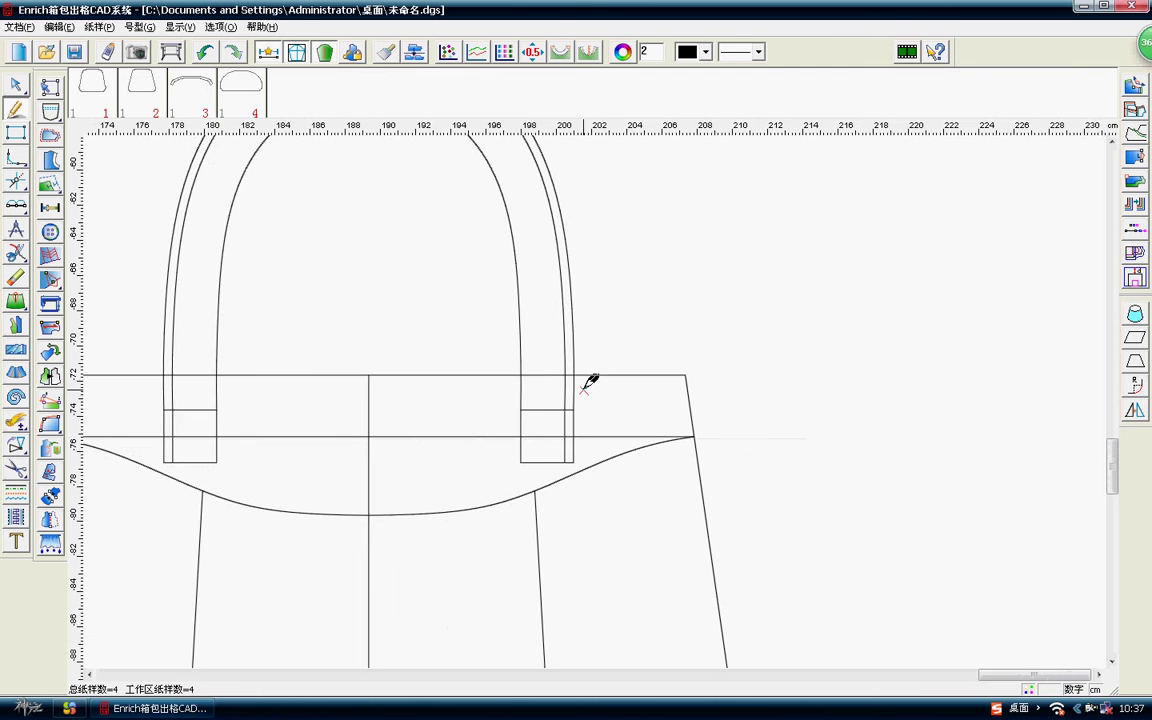
{"action": "scroll", "coordinate": [609, 334], "scroll_direction": "up", "scroll_amount": 2}
Erase the outer handle curves and the extra tab box edges on both handles.
{"action": "right_click", "coordinate": [609, 334]}
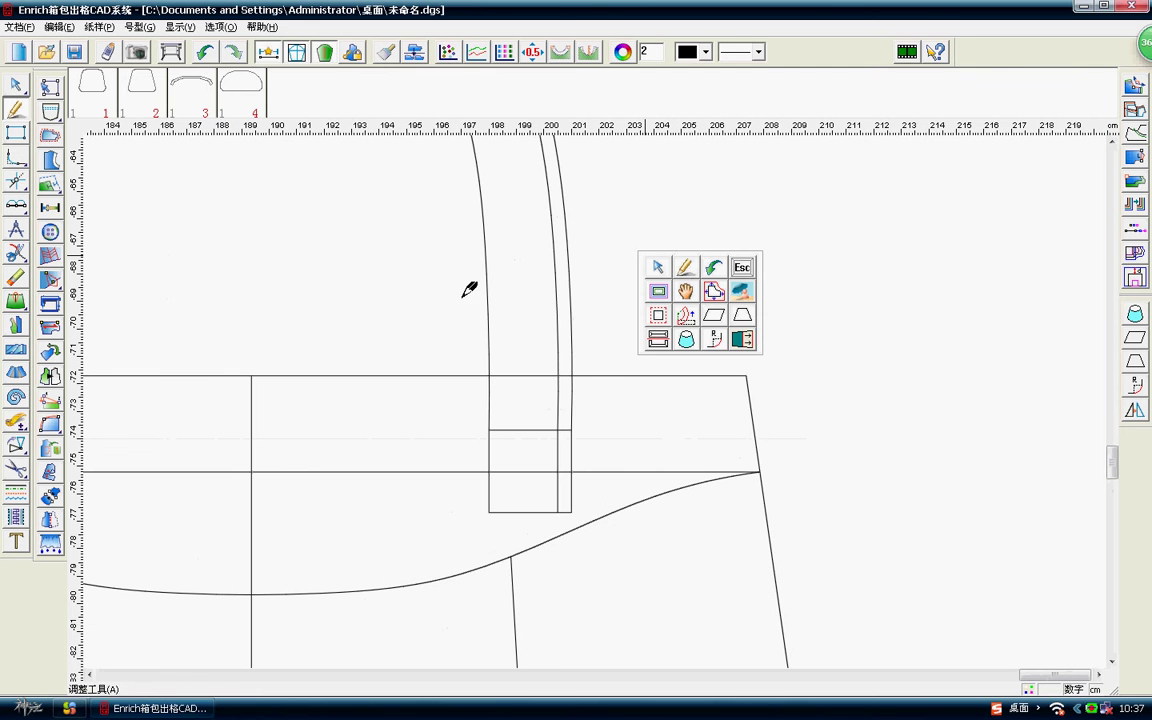
{"action": "left_click", "coordinate": [15, 278]}
{"action": "left_click", "coordinate": [572, 405]}
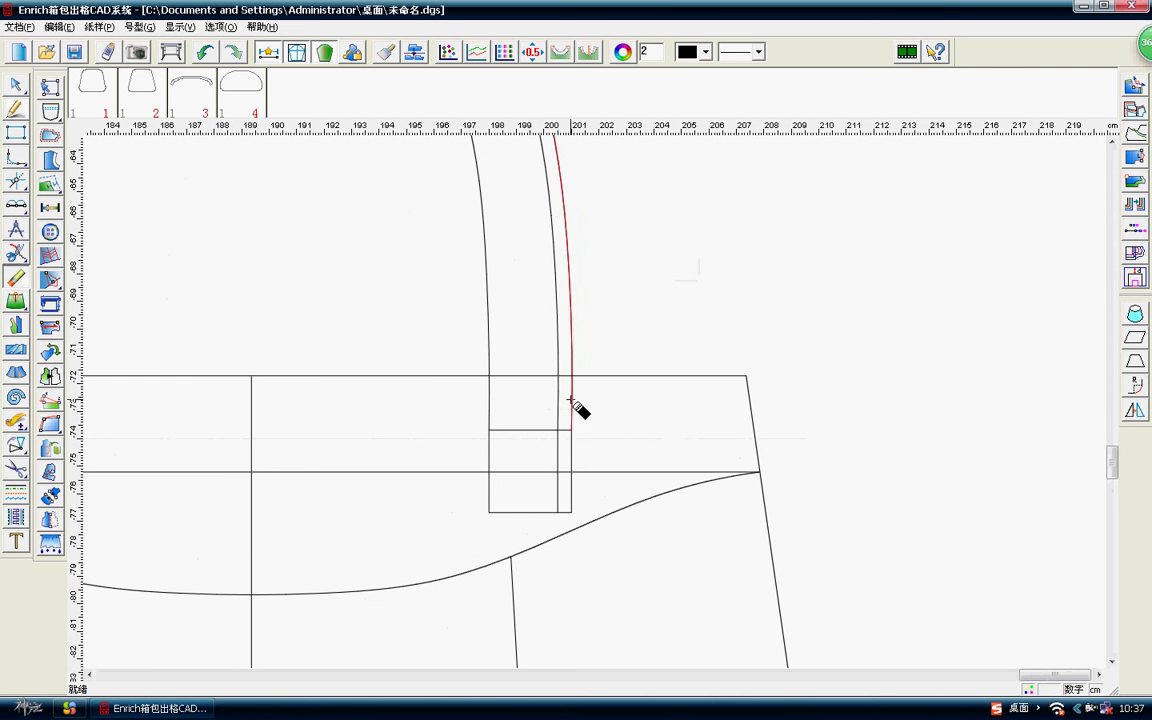
{"action": "left_click", "coordinate": [572, 403]}
{"action": "left_click", "coordinate": [573, 447]}
{"action": "scroll", "coordinate": [564, 366], "scroll_direction": "down", "scroll_amount": 2}
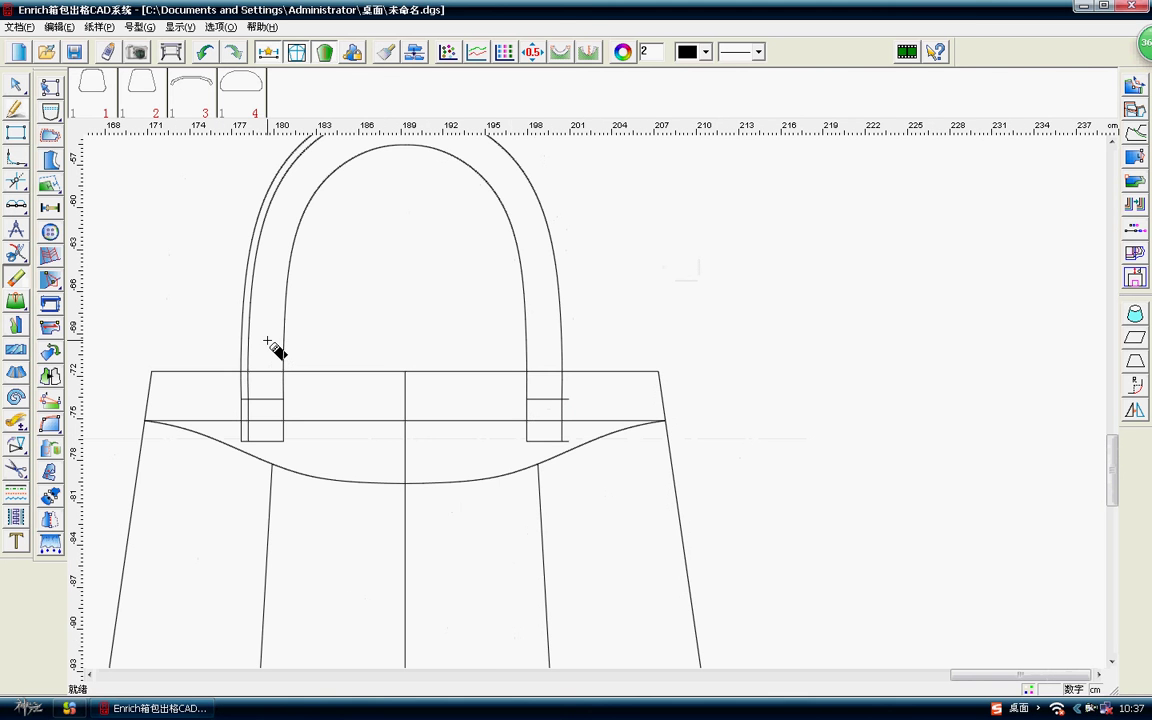
{"action": "left_click", "coordinate": [222, 262]}
{"action": "scroll", "coordinate": [236, 413], "scroll_direction": "up", "scroll_amount": 2}
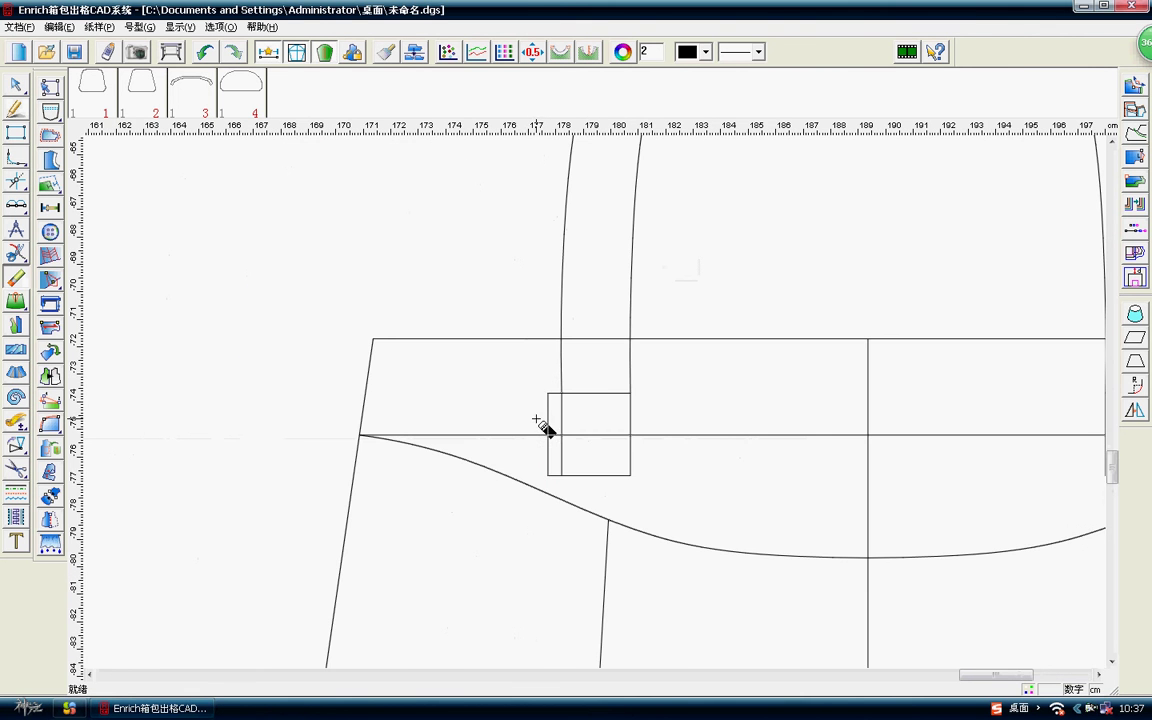
{"action": "left_click", "coordinate": [547, 430]}
Tidy the left and right tab edges with the Smart Pen, leaving a cross line above the seam.
{"action": "right_click", "coordinate": [702, 378]}
{"action": "left_click", "coordinate": [738, 402]}
{"action": "scroll", "coordinate": [545, 500], "scroll_direction": "up", "scroll_amount": 1}
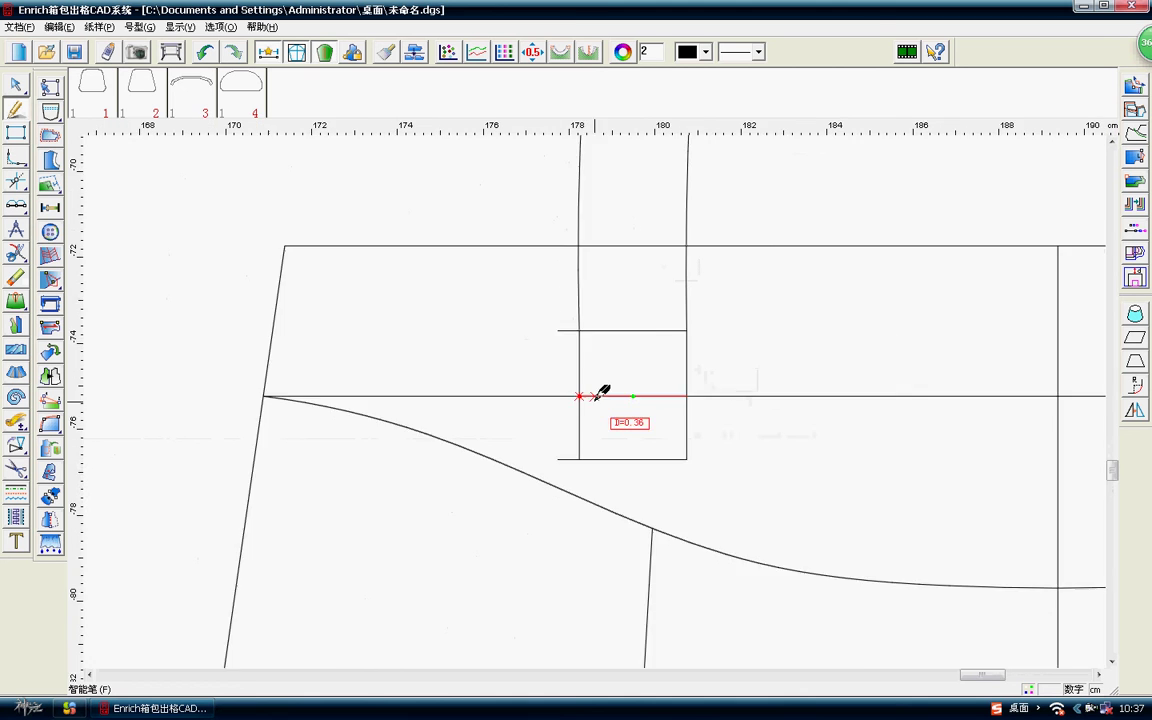
{"action": "scroll", "coordinate": [601, 392], "scroll_direction": "up", "scroll_amount": 1}
{"action": "left_click", "coordinate": [556, 357]}
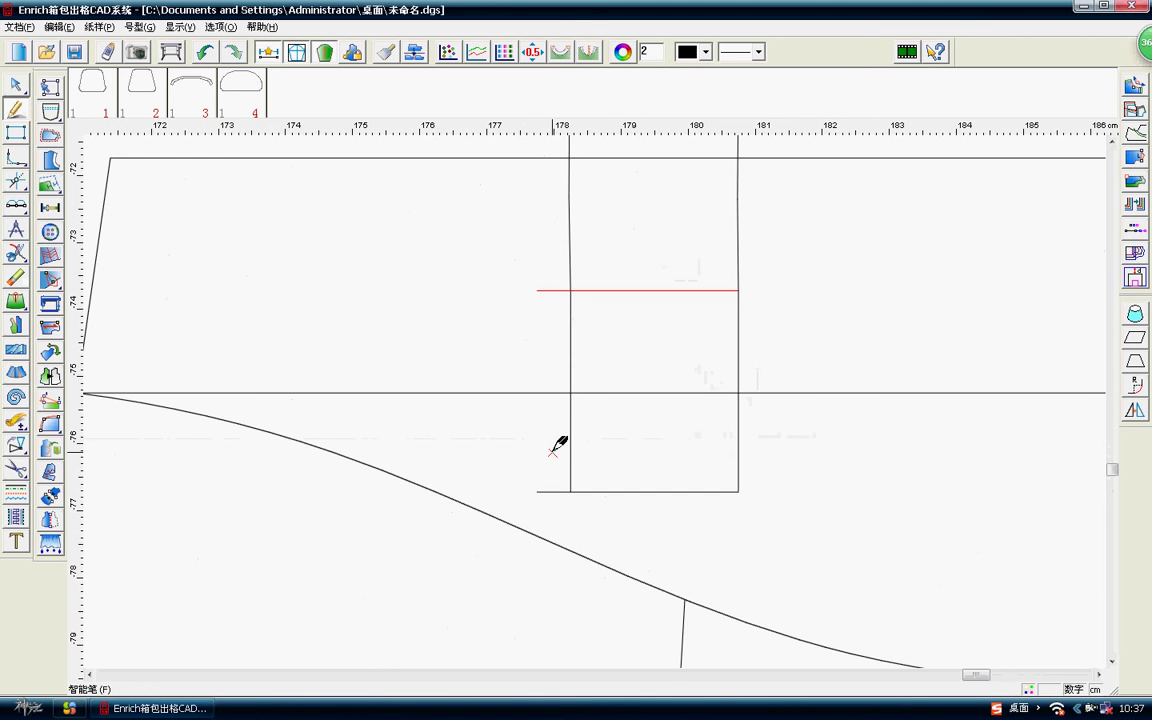
{"action": "left_click", "coordinate": [569, 488]}
{"action": "scroll", "coordinate": [589, 478], "scroll_direction": "down", "scroll_amount": 1}
{"action": "scroll", "coordinate": [930, 366], "scroll_direction": "down", "scroll_amount": 1}
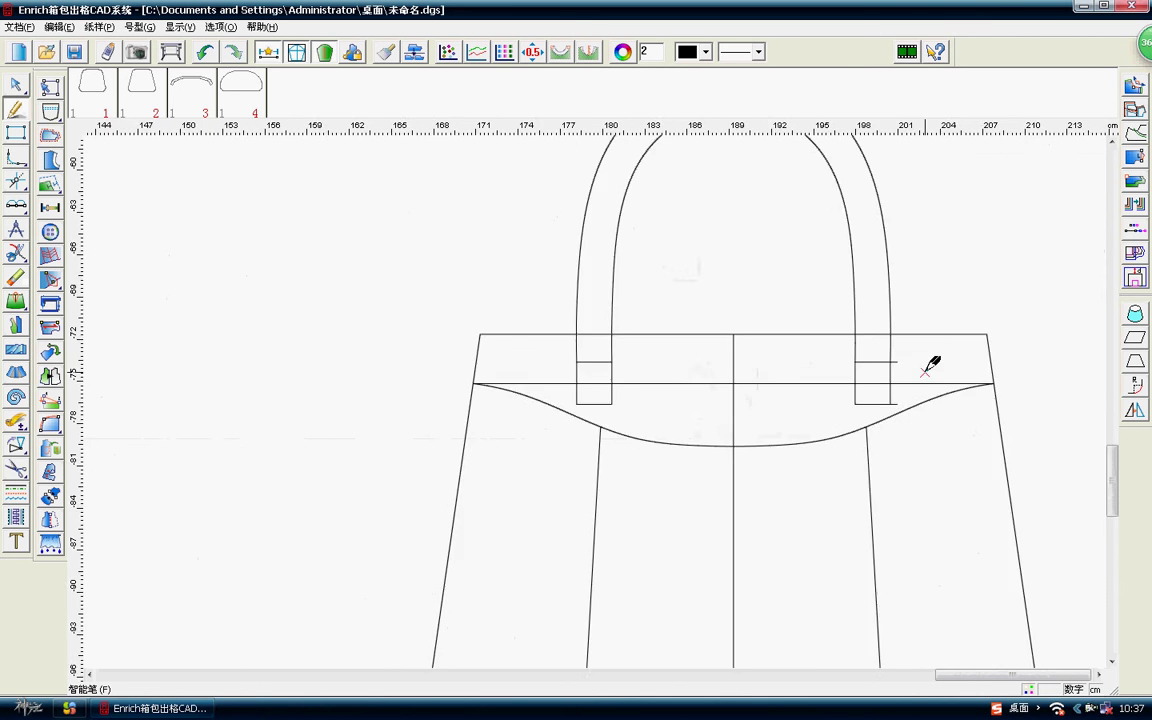
{"action": "scroll", "coordinate": [930, 366], "scroll_direction": "up", "scroll_amount": 1}
{"action": "scroll", "coordinate": [504, 355], "scroll_direction": "up", "scroll_amount": 1}
{"action": "left_click", "coordinate": [590, 382]}
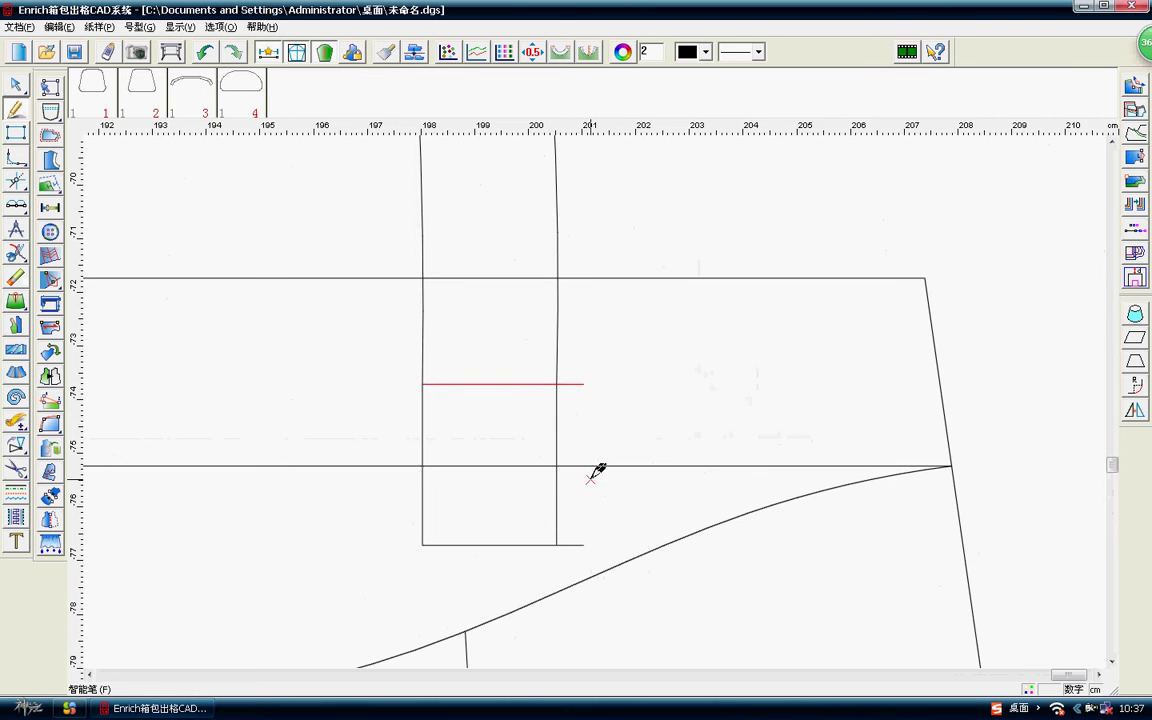
{"action": "left_click", "coordinate": [576, 545]}
{"action": "left_click", "coordinate": [557, 515]}
{"action": "scroll", "coordinate": [599, 388], "scroll_direction": "down", "scroll_amount": 1}
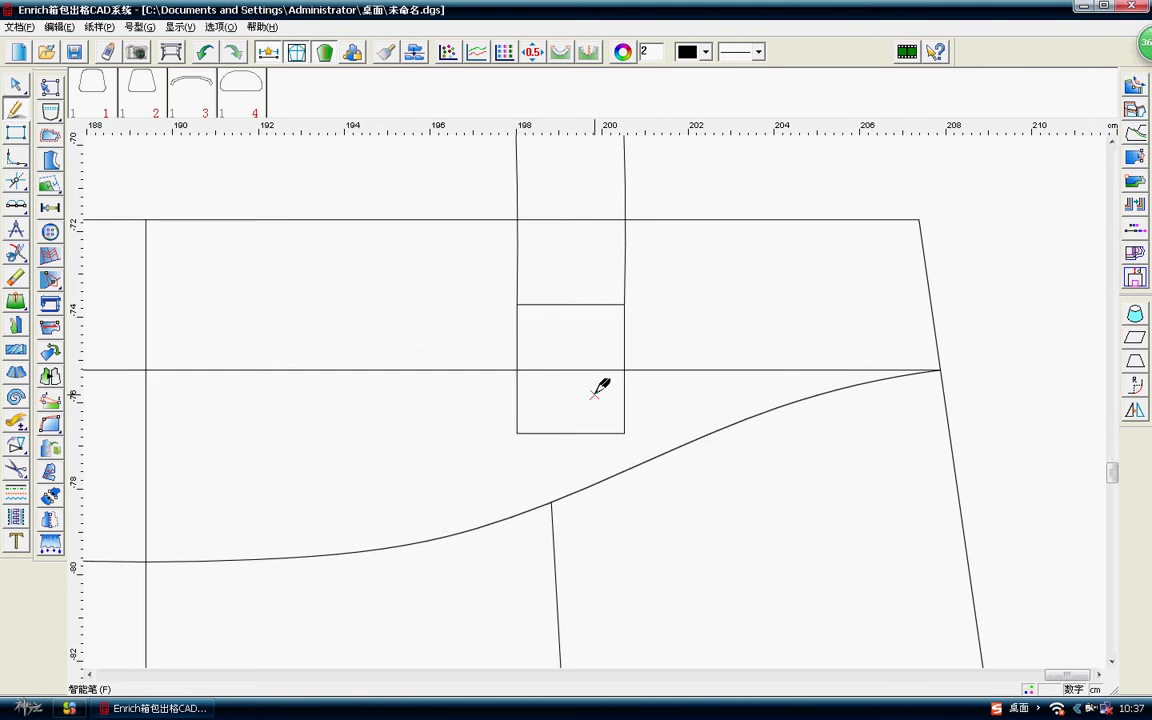
{"action": "scroll", "coordinate": [603, 386], "scroll_direction": "down", "scroll_amount": 2}
{"action": "scroll", "coordinate": [603, 386], "scroll_direction": "up", "scroll_amount": 2}
{"action": "scroll", "coordinate": [609, 383], "scroll_direction": "up", "scroll_amount": 2}
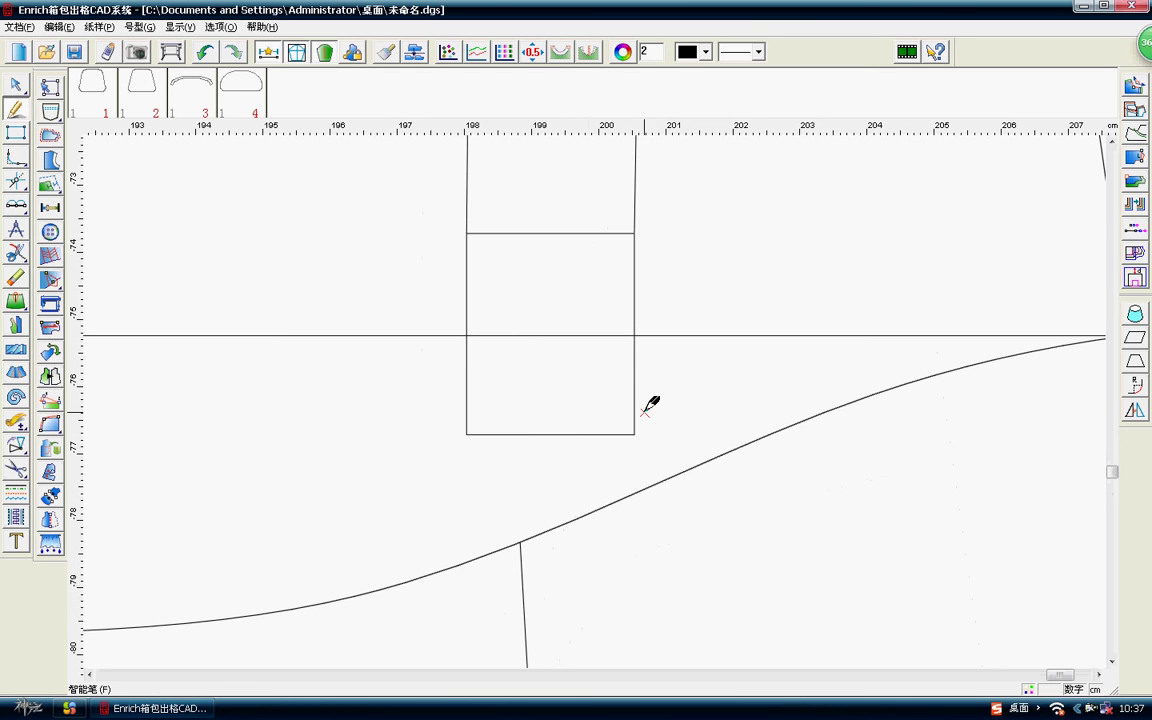
{"action": "right_click", "coordinate": [749, 258]}
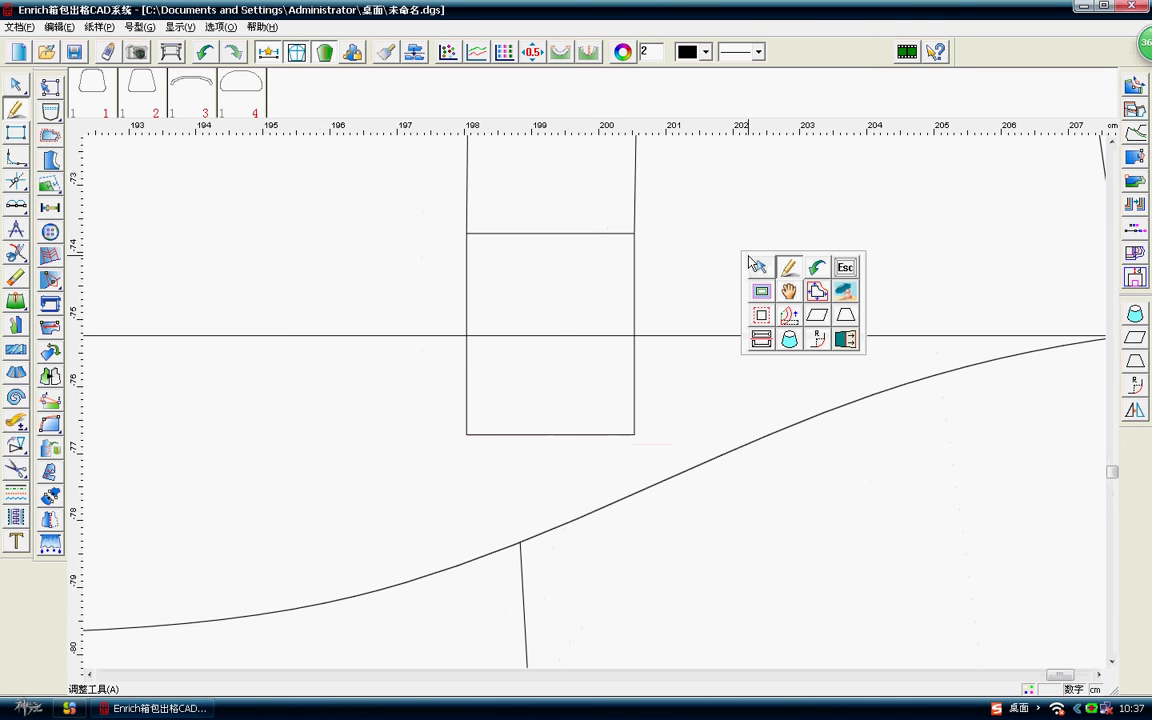
Round both bottom corners of the right handle tab with 0.8 arcs.
{"action": "left_click", "coordinate": [817, 338]}
{"action": "left_click", "coordinate": [634, 420]}
{"action": "left_click", "coordinate": [622, 434]}
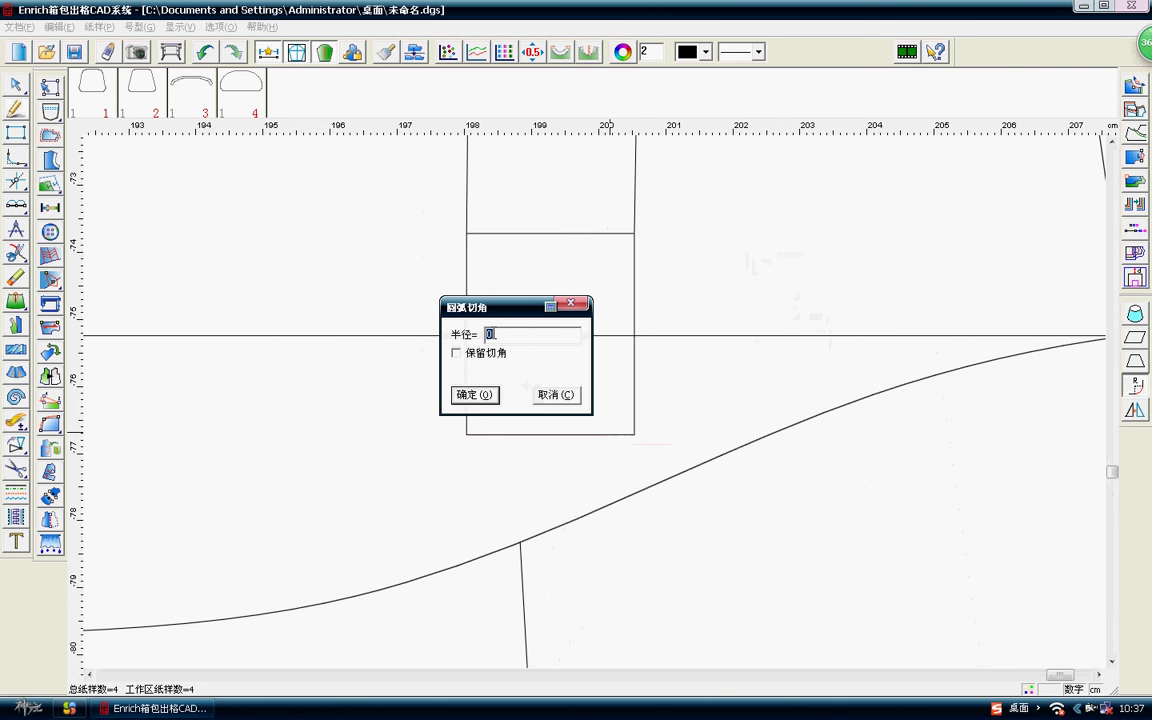
{"action": "type", "text": "2."}
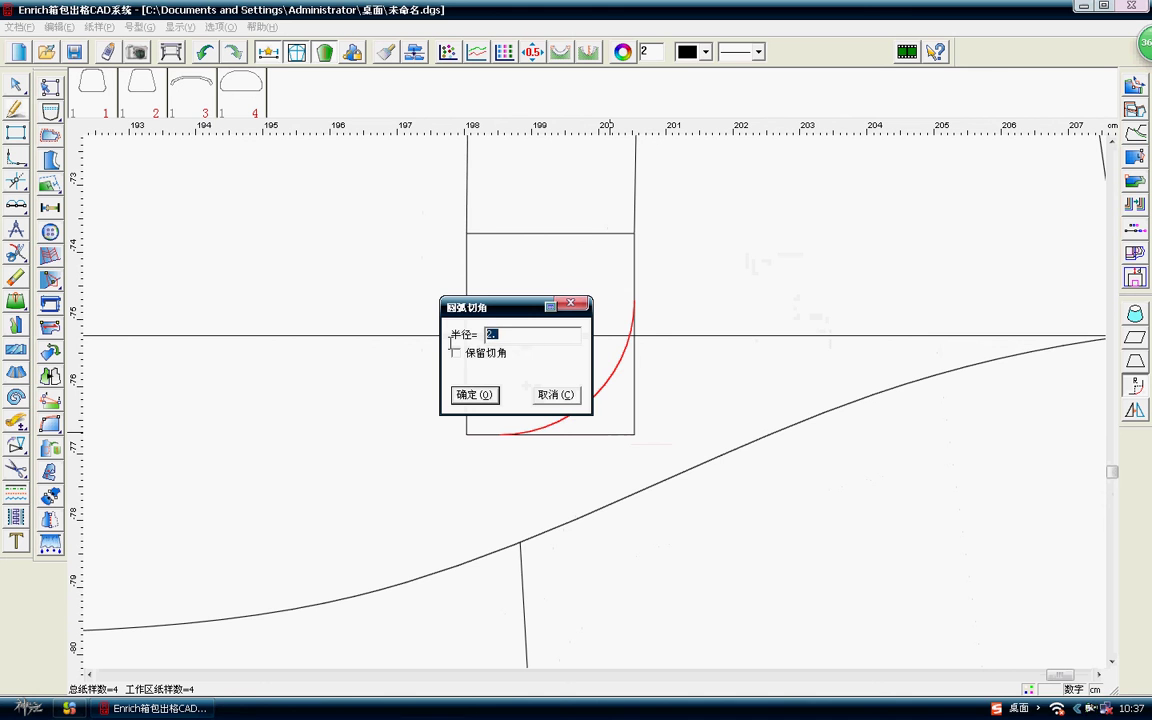
{"action": "type", "text": "0.8"}
{"action": "left_click", "coordinate": [474, 395]}
{"action": "left_click", "coordinate": [467, 406]}
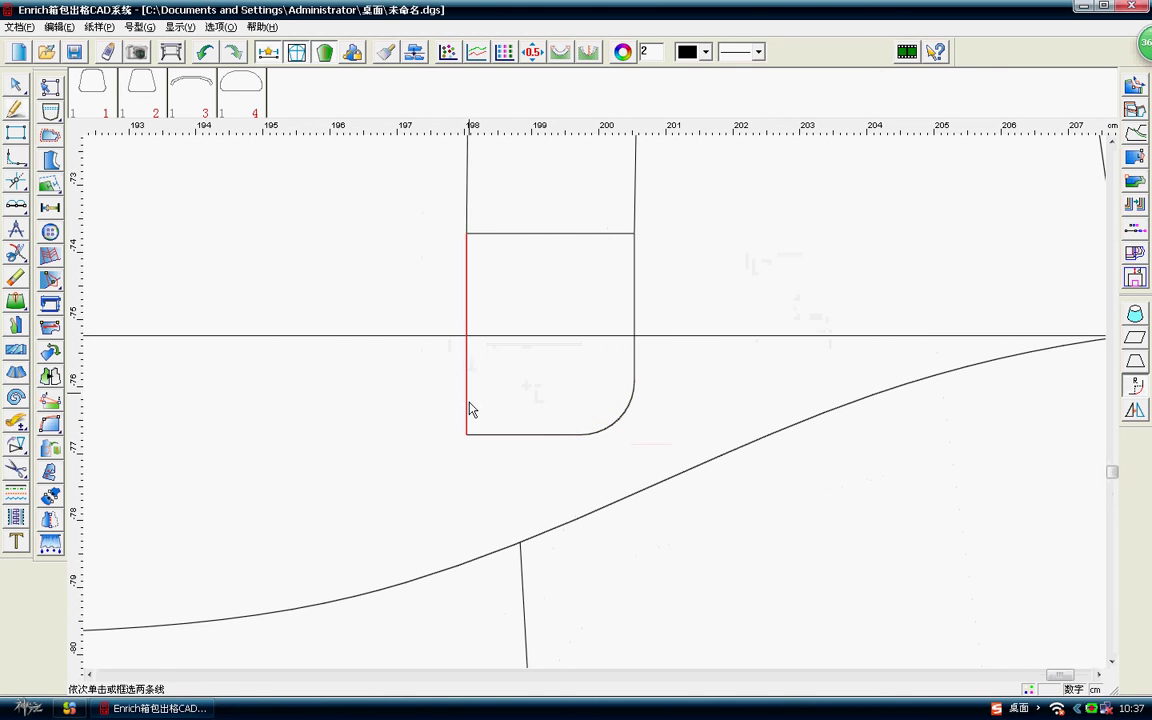
{"action": "left_click", "coordinate": [490, 434]}
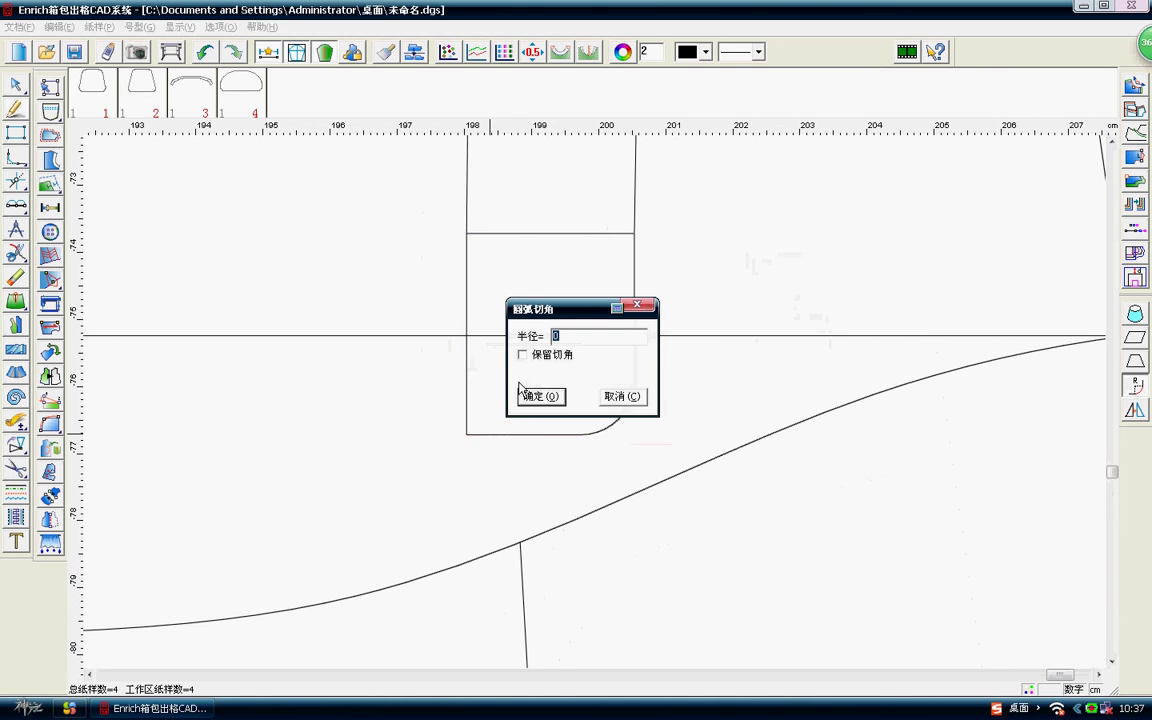
{"action": "type", "text": ".8"}
{"action": "left_click", "coordinate": [530, 395]}
Round both bottom corners of the left handle tab with radius 1 arcs.
{"action": "scroll", "coordinate": [617, 398], "scroll_direction": "down", "scroll_amount": 2}
{"action": "scroll", "coordinate": [635, 391], "scroll_direction": "down", "scroll_amount": 2}
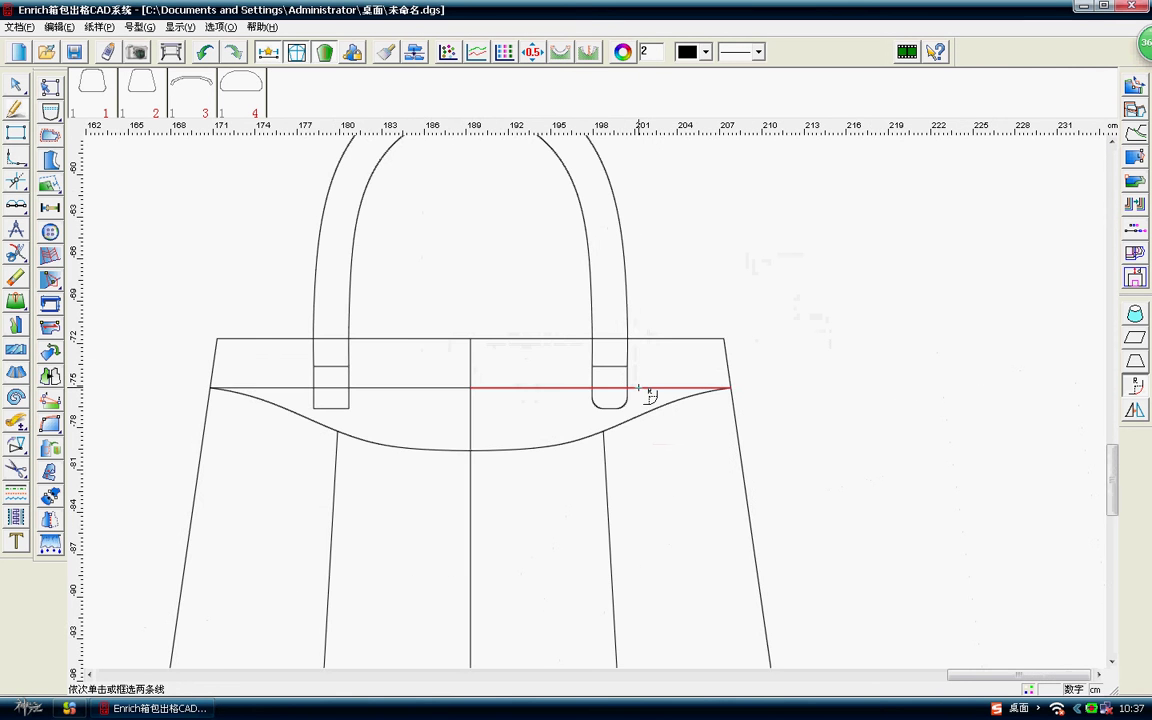
{"action": "left_click", "coordinate": [348, 398]}
{"action": "scroll", "coordinate": [348, 398], "scroll_direction": "up", "scroll_amount": 3}
{"action": "scroll", "coordinate": [707, 399], "scroll_direction": "up", "scroll_amount": 1}
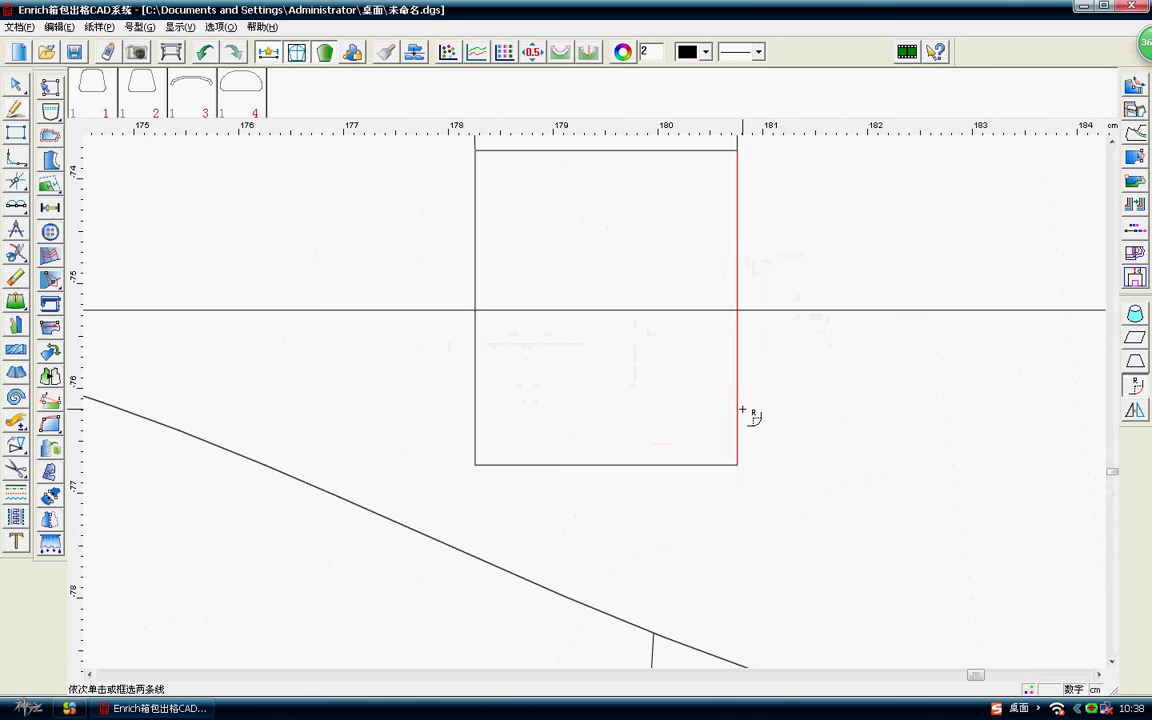
{"action": "left_click", "coordinate": [719, 464]}
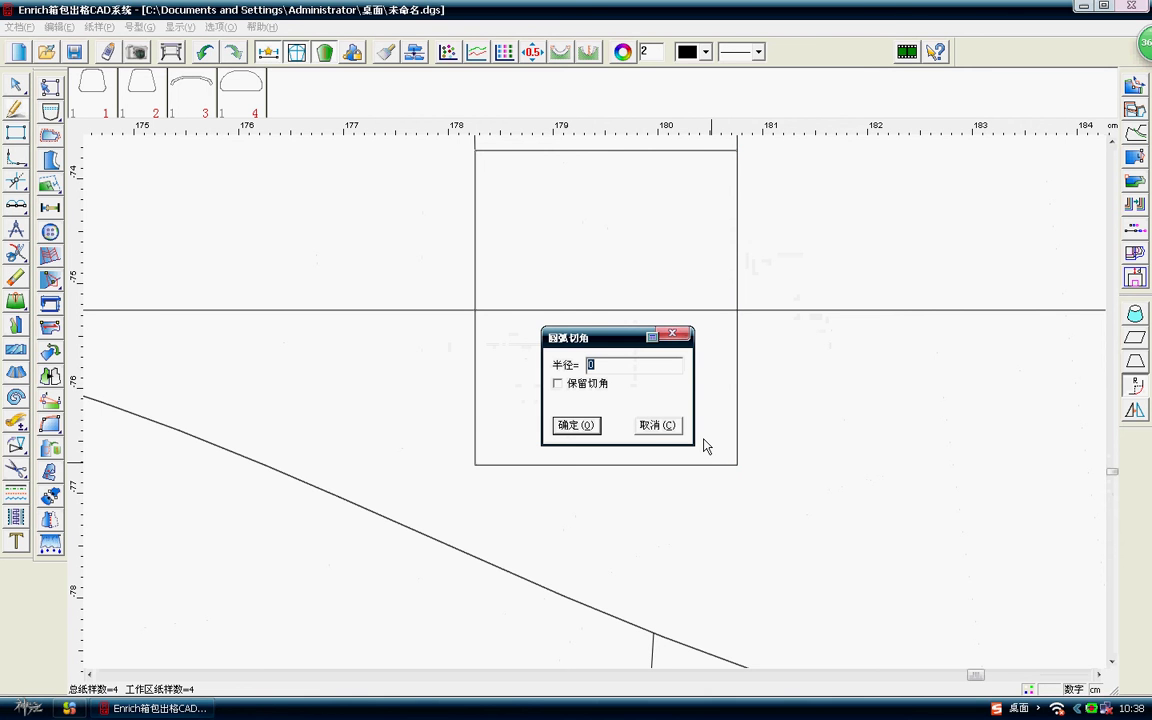
{"action": "type", "text": "1"}
{"action": "key", "text": "Return"}
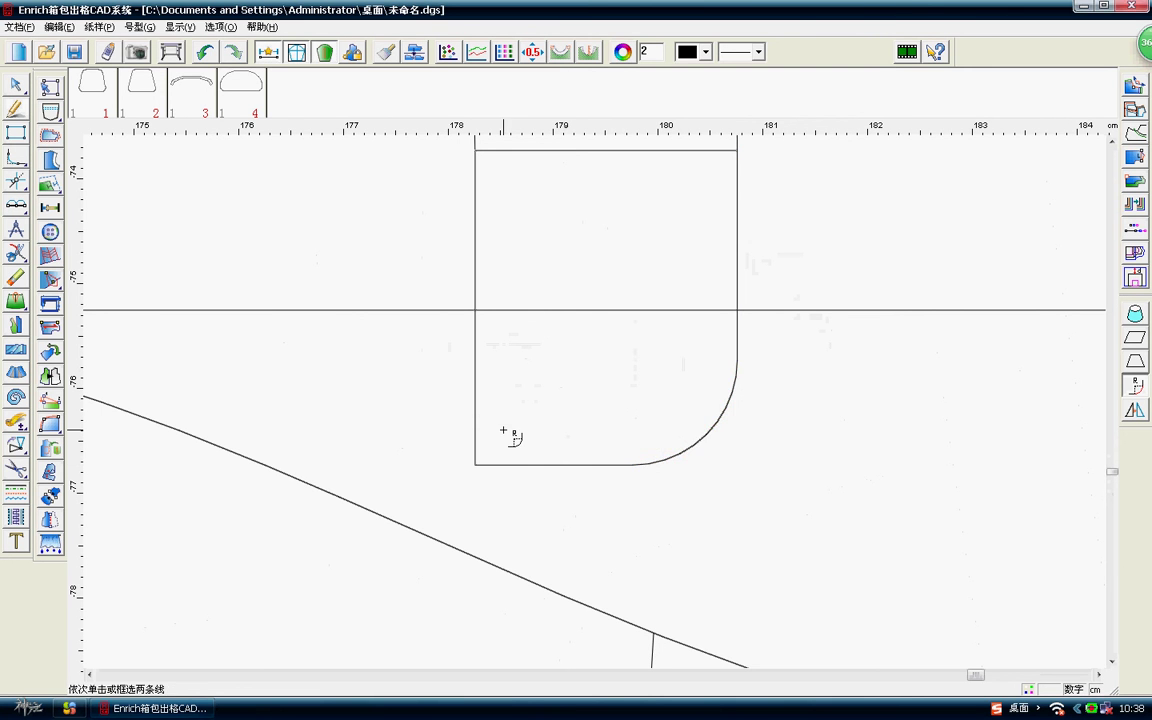
{"action": "left_click", "coordinate": [476, 417]}
{"action": "left_click", "coordinate": [513, 465]}
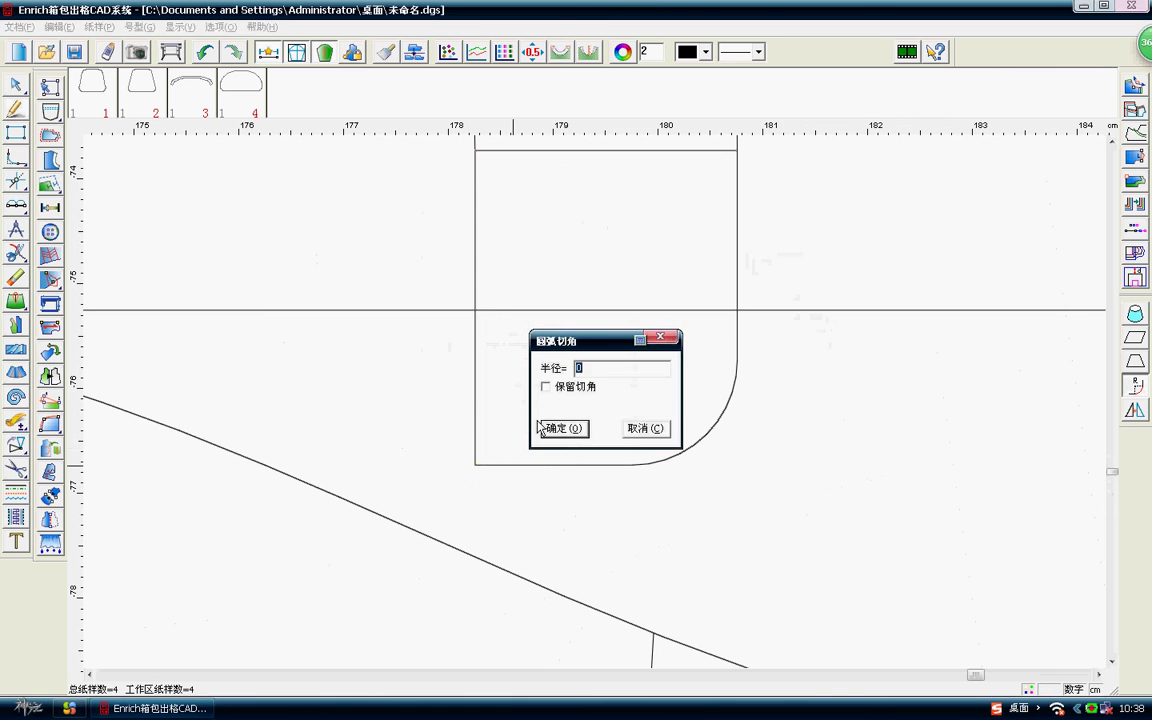
{"action": "type", "text": "1"}
{"action": "key", "text": "Return"}
{"action": "scroll", "coordinate": [597, 404], "scroll_direction": "down", "scroll_amount": 3}
{"action": "scroll", "coordinate": [600, 403], "scroll_direction": "up", "scroll_amount": 1}
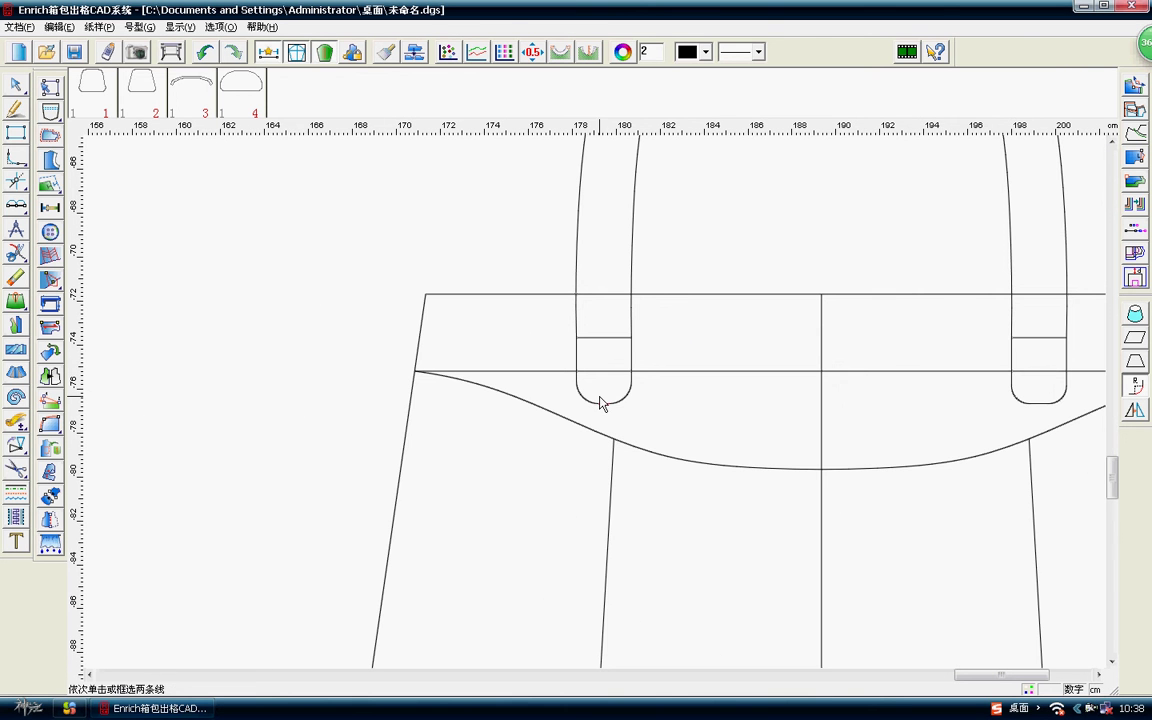
{"action": "right_click", "coordinate": [880, 368]}
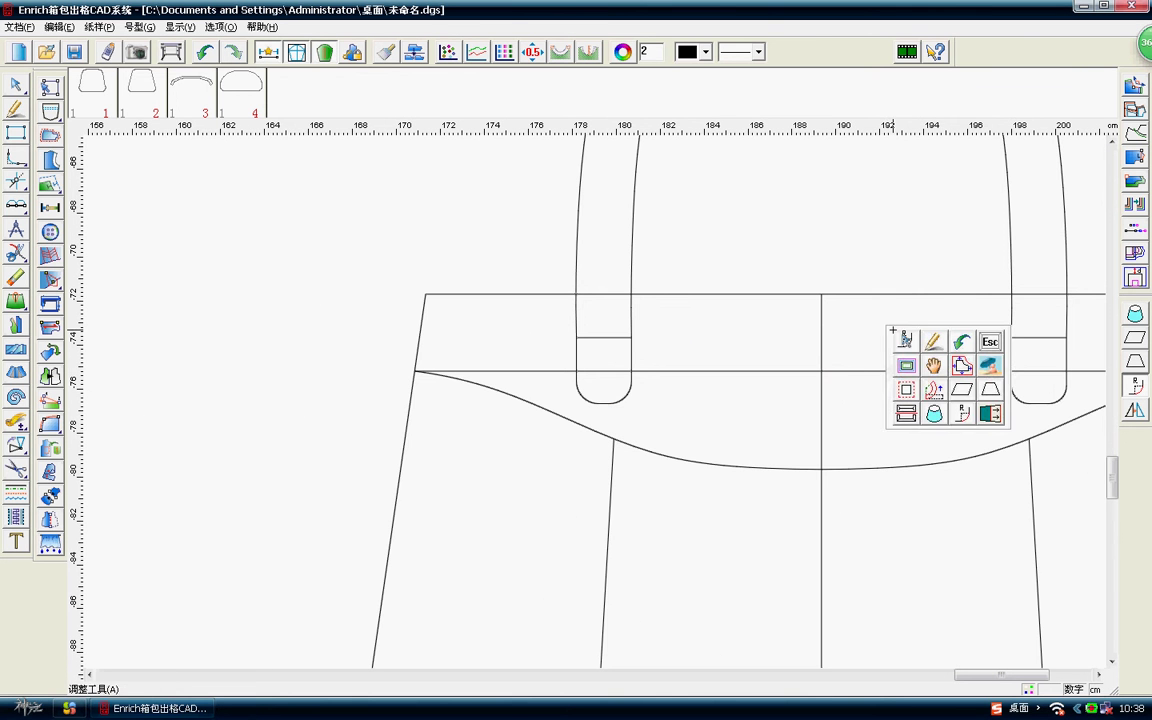
Erase the right tab's rounded bottom and the lower parts of its sides.
{"action": "left_click", "coordinate": [16, 278]}
{"action": "scroll", "coordinate": [599, 405], "scroll_direction": "up", "scroll_amount": 1}
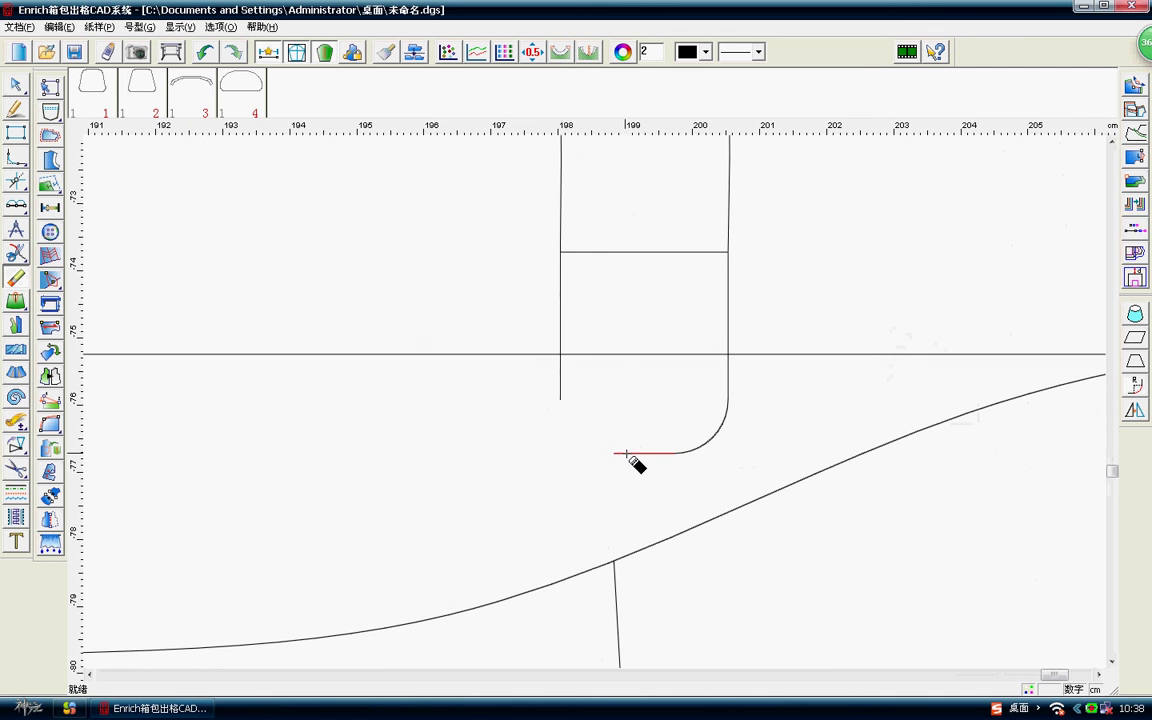
{"action": "mouse_move", "coordinate": [577, 418]}
{"action": "left_mouse_down"}
{"action": "mouse_move", "coordinate": [710, 463]}
{"action": "mouse_move", "coordinate": [727, 415]}
{"action": "left_mouse_up"}
{"action": "left_click", "coordinate": [727, 385]}
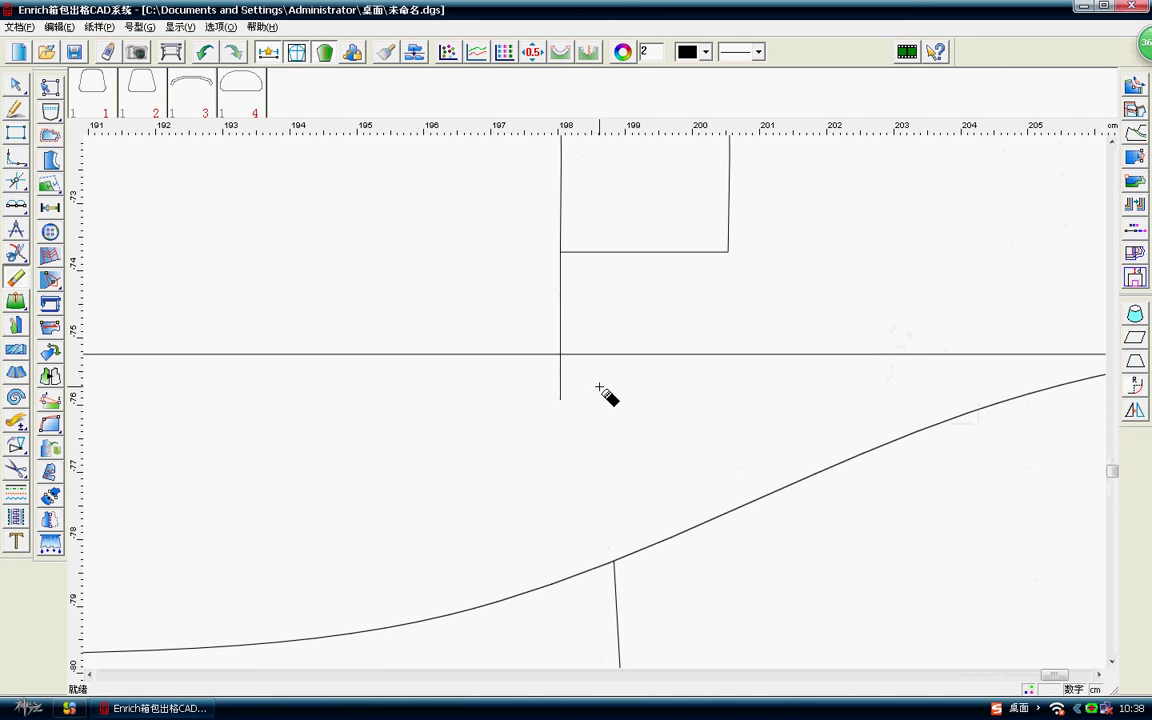
{"action": "left_click", "coordinate": [562, 318]}
{"action": "scroll", "coordinate": [550, 340], "scroll_direction": "down", "scroll_amount": 1}
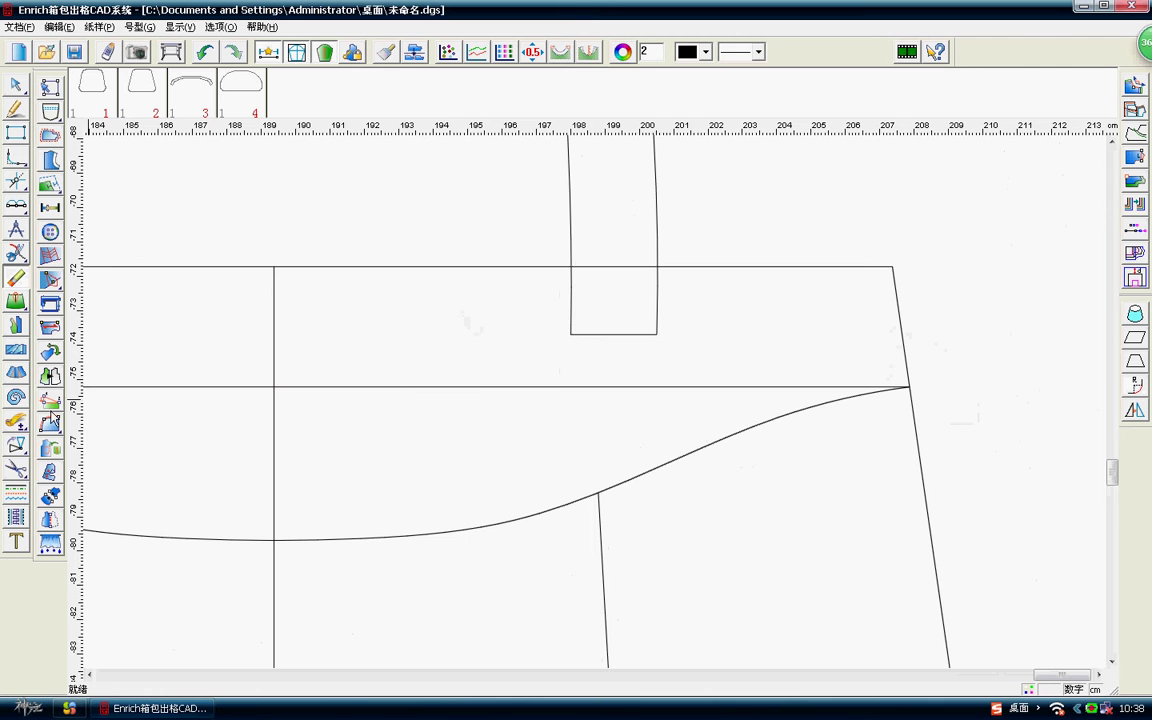
{"action": "left_click", "coordinate": [16, 445]}
Mirror the left tab's rounded corner to the right side about the panel's centre line.
{"action": "left_click", "coordinate": [44, 448]}
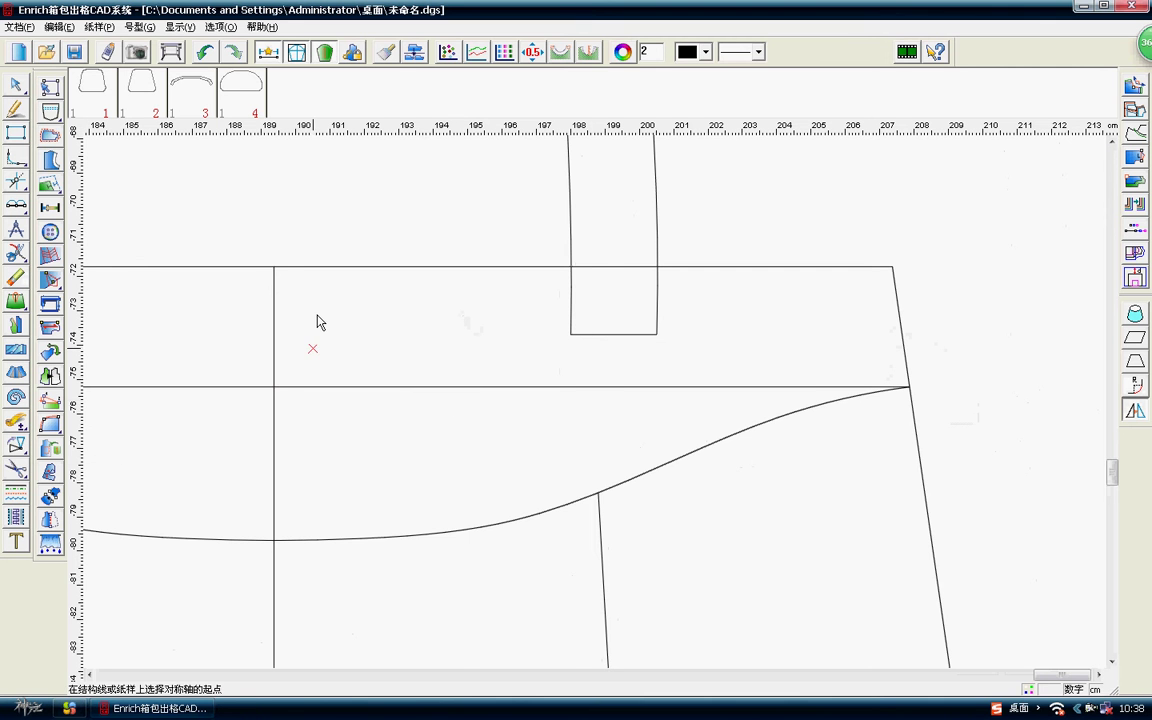
{"action": "left_click", "coordinate": [274, 267]}
{"action": "left_click", "coordinate": [274, 387]}
{"action": "scroll", "coordinate": [303, 458], "scroll_direction": "down", "scroll_amount": 2}
{"action": "scroll", "coordinate": [564, 395], "scroll_direction": "up", "scroll_amount": 2}
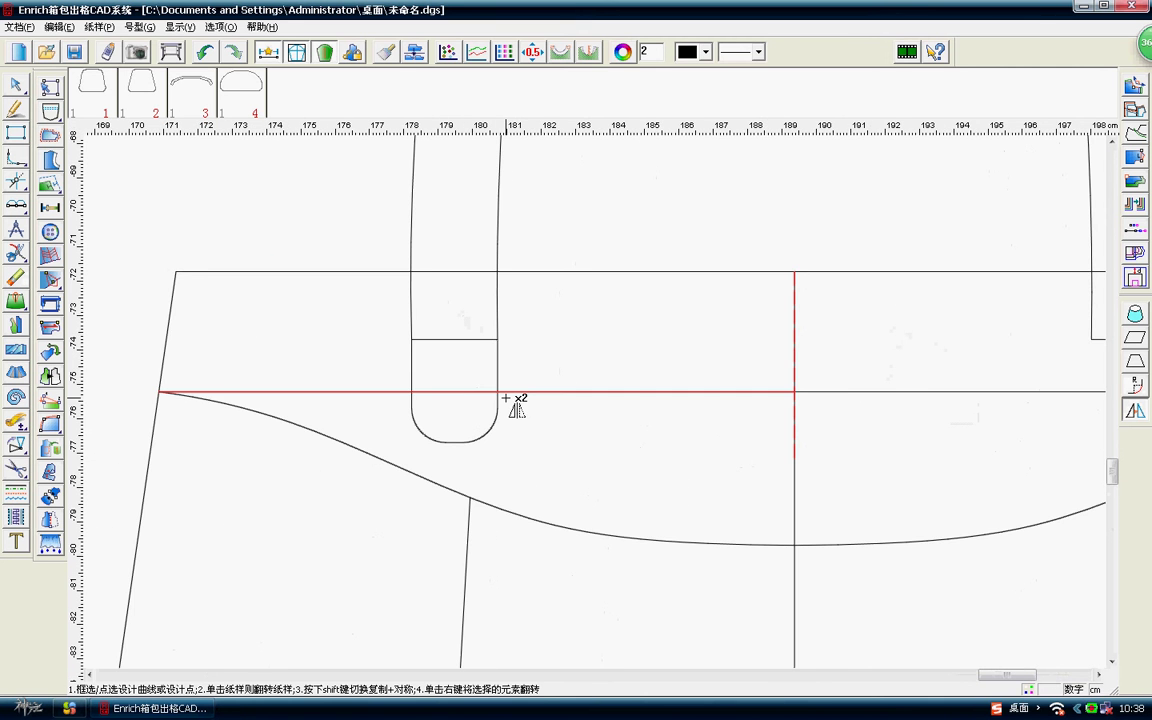
{"action": "left_click", "coordinate": [490, 425]}
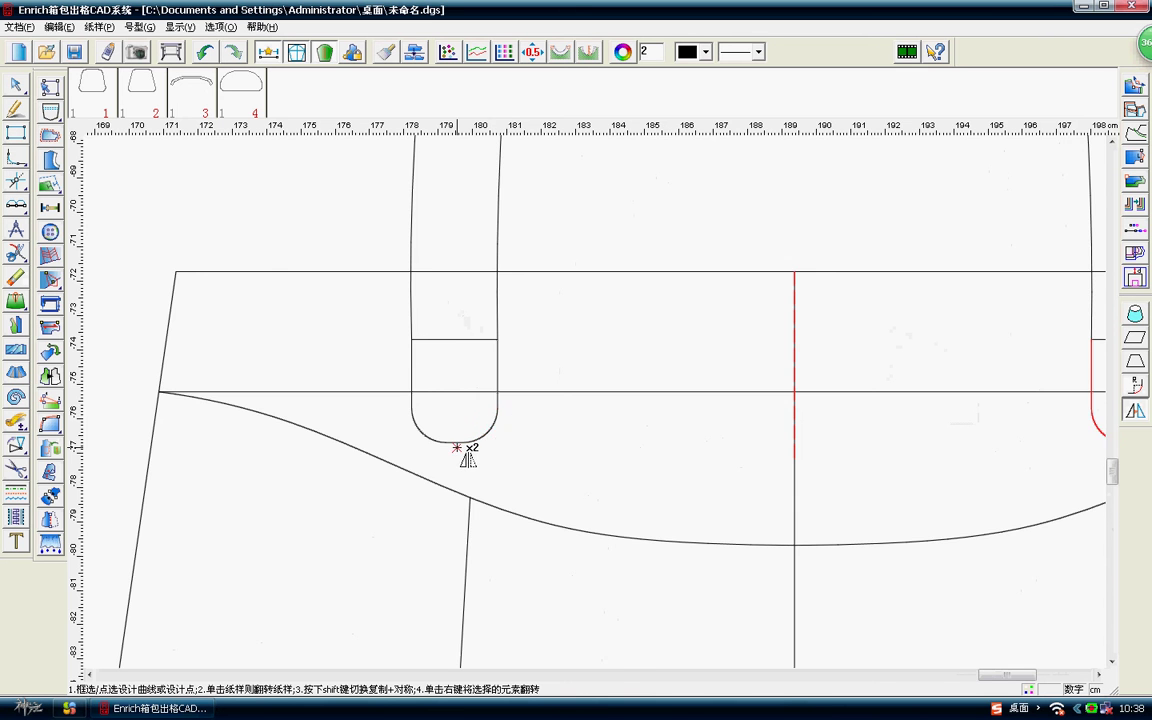
{"action": "scroll", "coordinate": [480, 435], "scroll_direction": "up", "scroll_amount": 1}
{"action": "scroll", "coordinate": [527, 411], "scroll_direction": "up", "scroll_amount": 1}
{"action": "scroll", "coordinate": [560, 360], "scroll_direction": "down", "scroll_amount": 1}
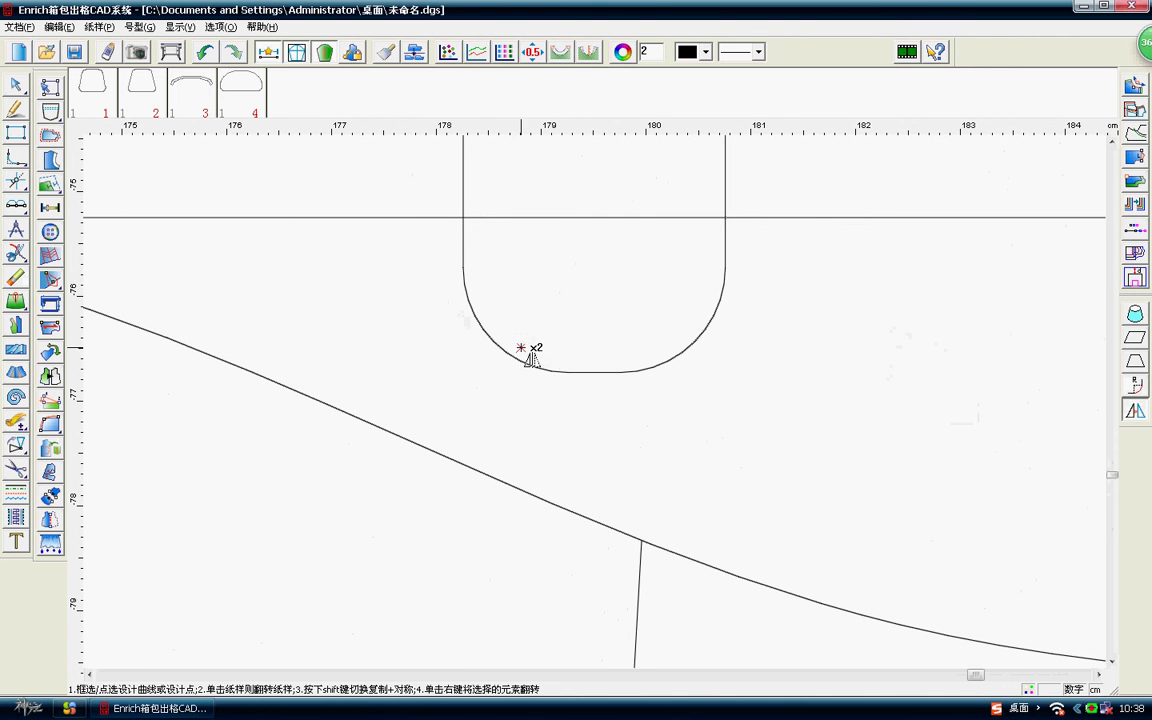
{"action": "scroll", "coordinate": [470, 244], "scroll_direction": "up", "scroll_amount": 1}
{"action": "scroll", "coordinate": [534, 391], "scroll_direction": "down", "scroll_amount": 2}
{"action": "scroll", "coordinate": [646, 361], "scroll_direction": "down", "scroll_amount": 1}
{"action": "right_click", "coordinate": [646, 361]}
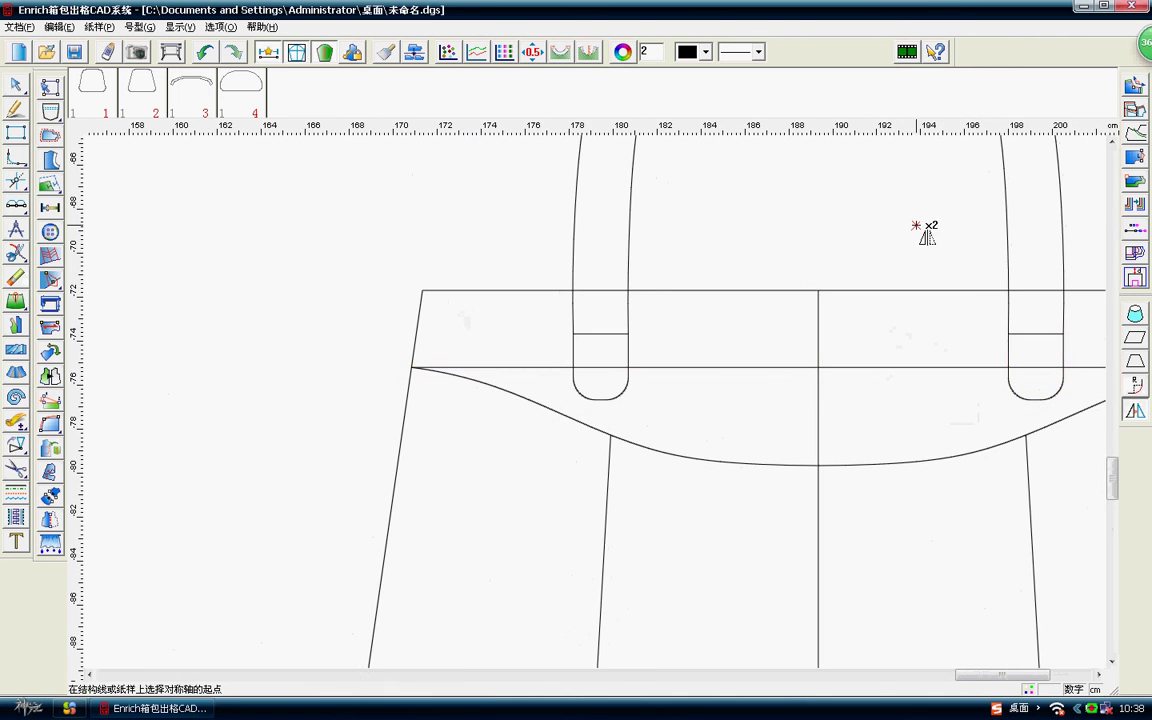
Switch back to the Smart Pen for line drawing.
{"action": "scroll", "coordinate": [602, 402], "scroll_direction": "down", "scroll_amount": 1}
{"action": "scroll", "coordinate": [603, 402], "scroll_direction": "down", "scroll_amount": 2}
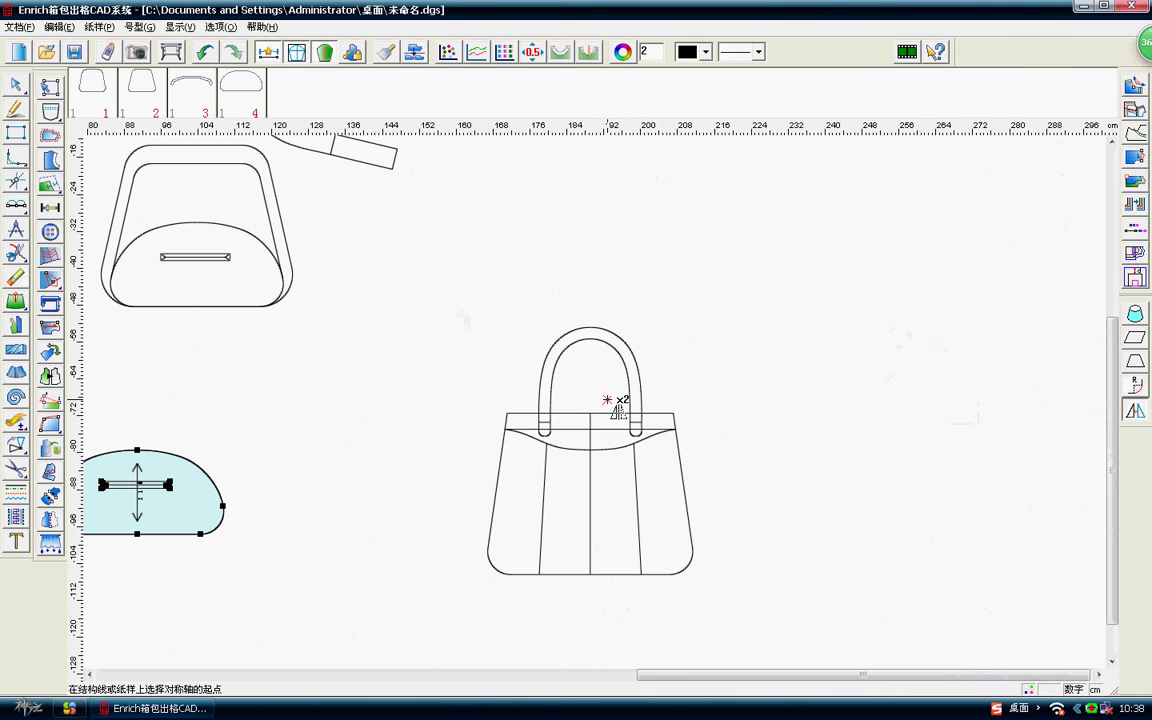
{"action": "scroll", "coordinate": [612, 395], "scroll_direction": "down", "scroll_amount": 2}
{"action": "scroll", "coordinate": [644, 446], "scroll_direction": "up", "scroll_amount": 3}
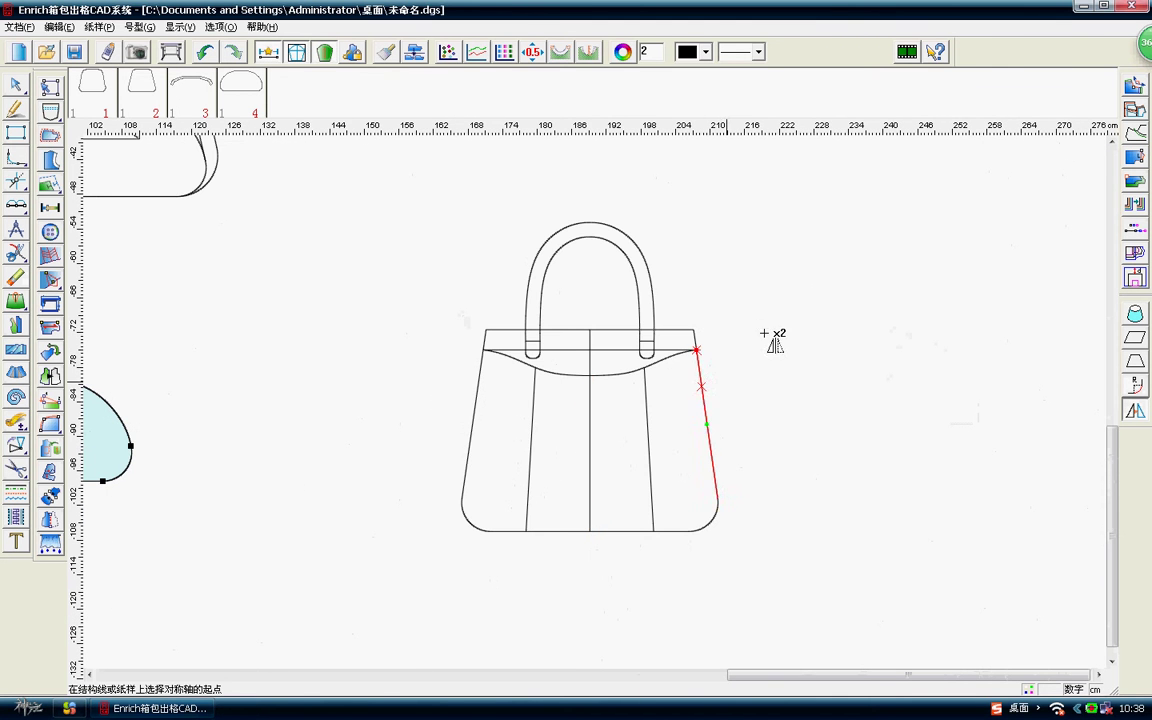
{"action": "right_click", "coordinate": [792, 258]}
{"action": "left_click", "coordinate": [832, 269]}
{"action": "scroll", "coordinate": [604, 392], "scroll_direction": "up", "scroll_amount": 1}
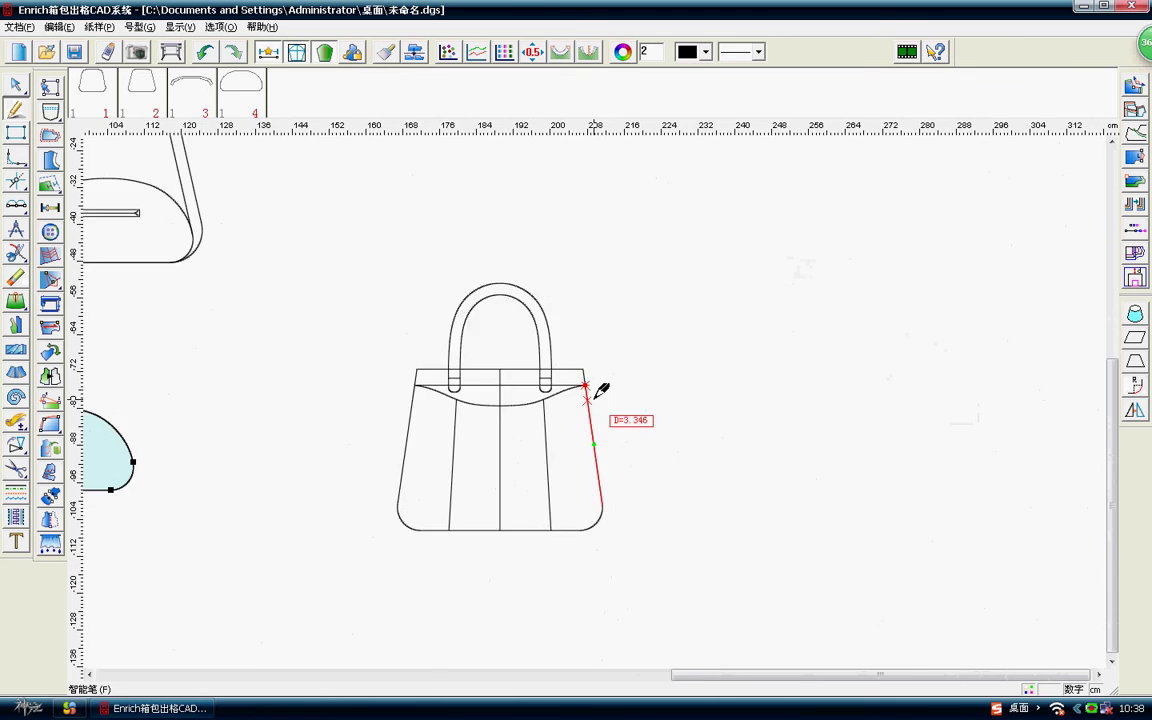
{"action": "scroll", "coordinate": [600, 395], "scroll_direction": "up", "scroll_amount": 1}
{"action": "scroll", "coordinate": [600, 396], "scroll_direction": "down", "scroll_amount": 1}
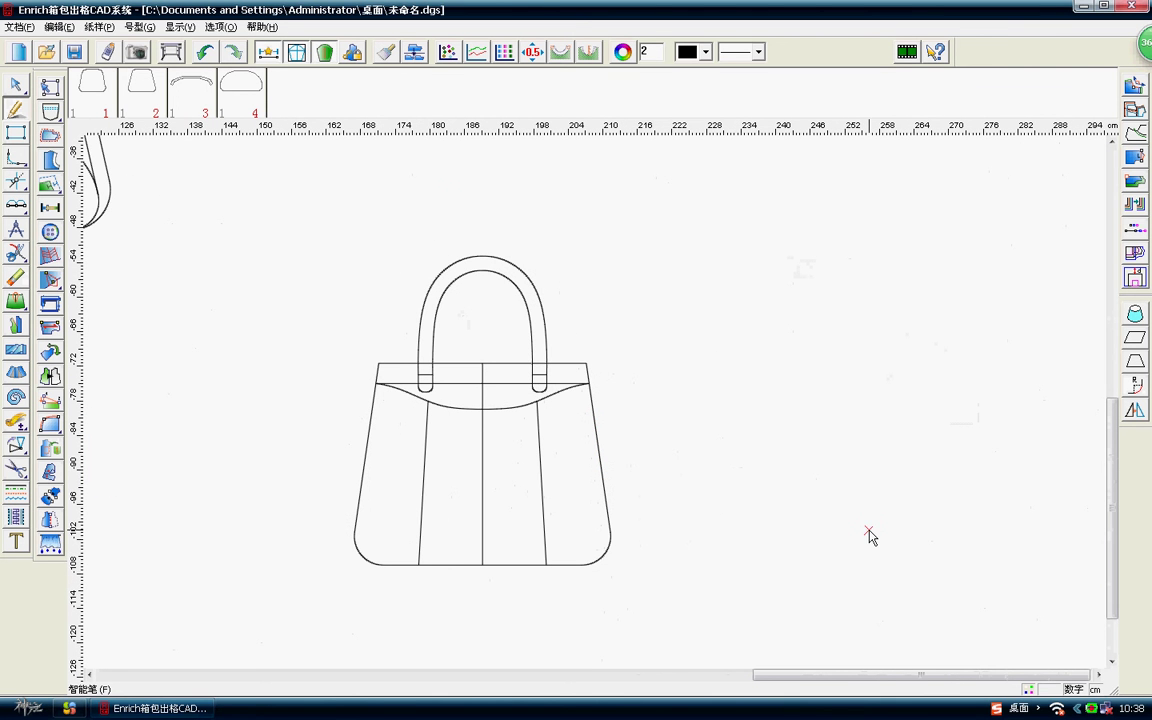
Compare lengths of the right side, bottom-right curve and half bottom edge: 55.387 cm total.
{"action": "scroll", "coordinate": [600, 420], "scroll_direction": "down", "scroll_amount": 1}
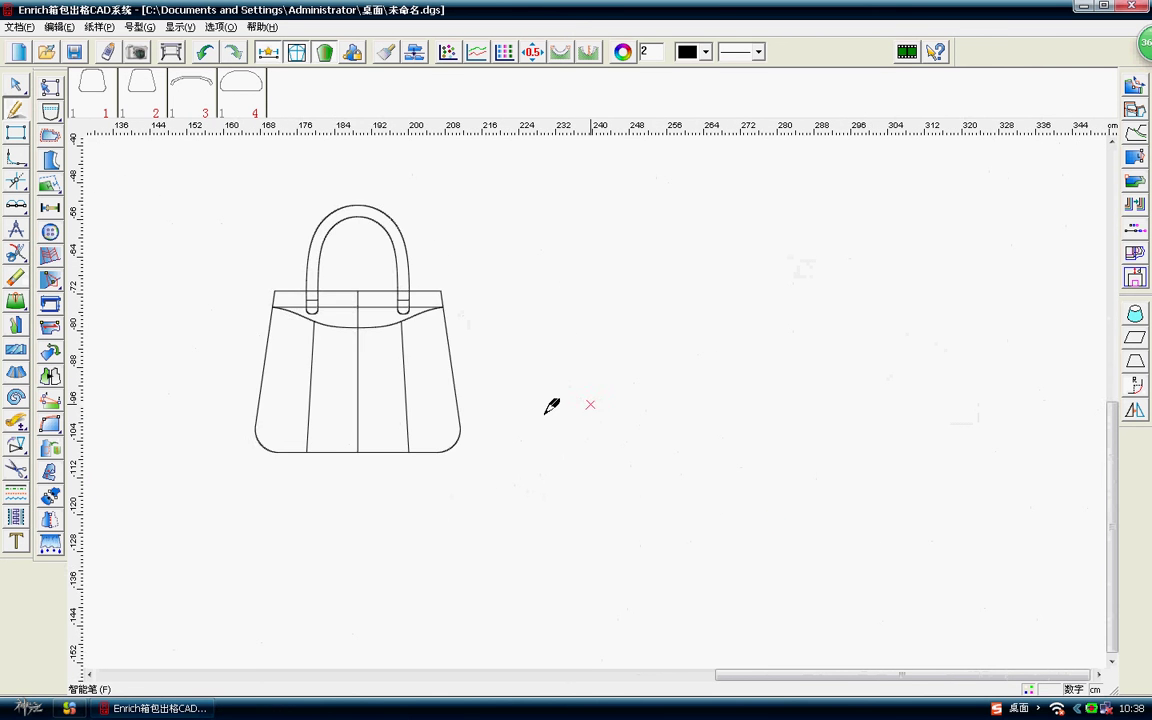
{"action": "scroll", "coordinate": [470, 380], "scroll_direction": "up", "scroll_amount": 1}
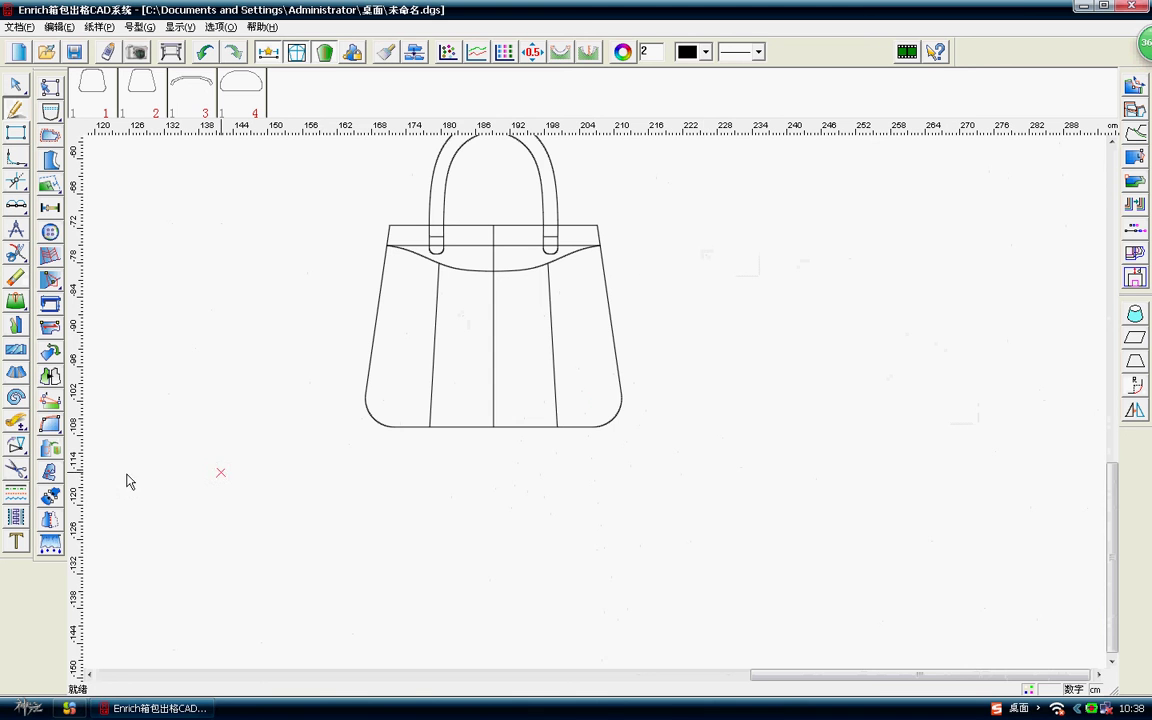
{"action": "left_click", "coordinate": [14, 424]}
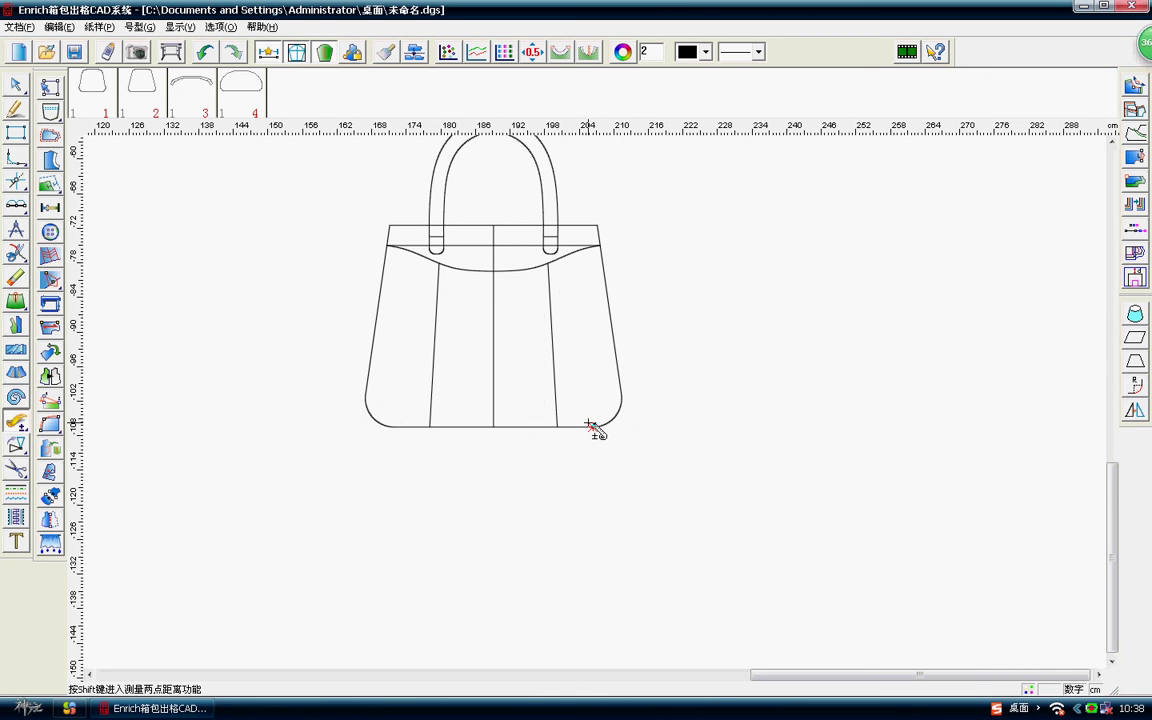
{"action": "left_click", "coordinate": [611, 320]}
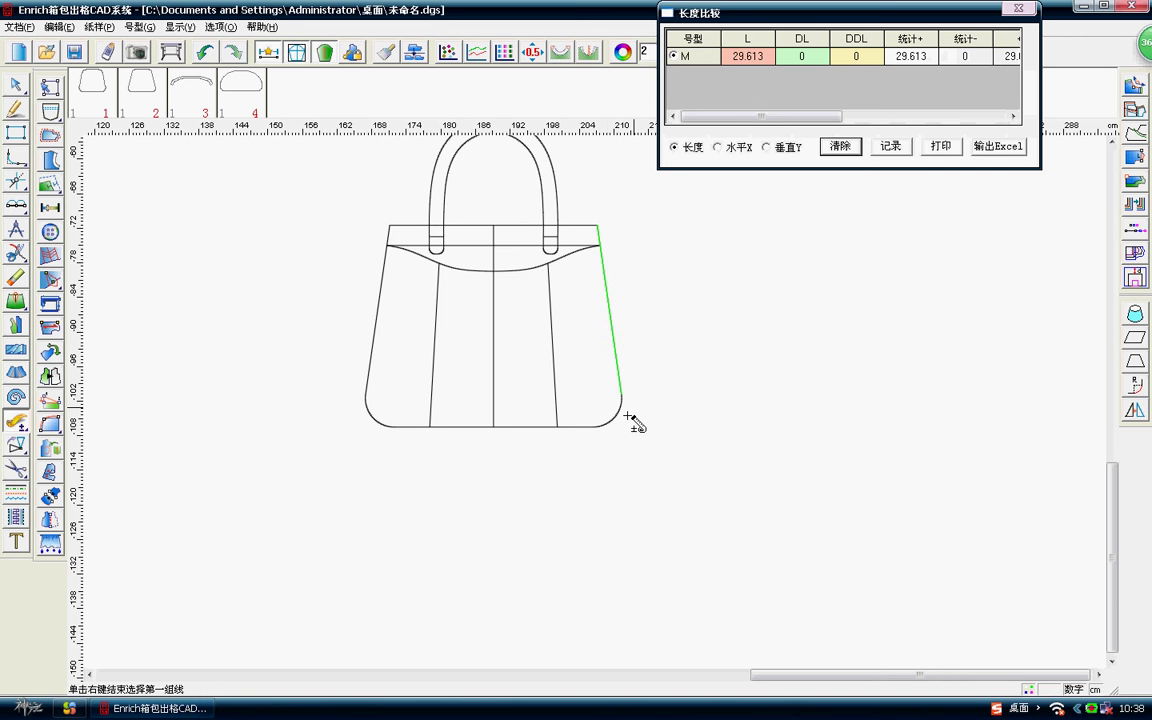
{"action": "left_click", "coordinate": [622, 416]}
{"action": "left_click", "coordinate": [541, 427]}
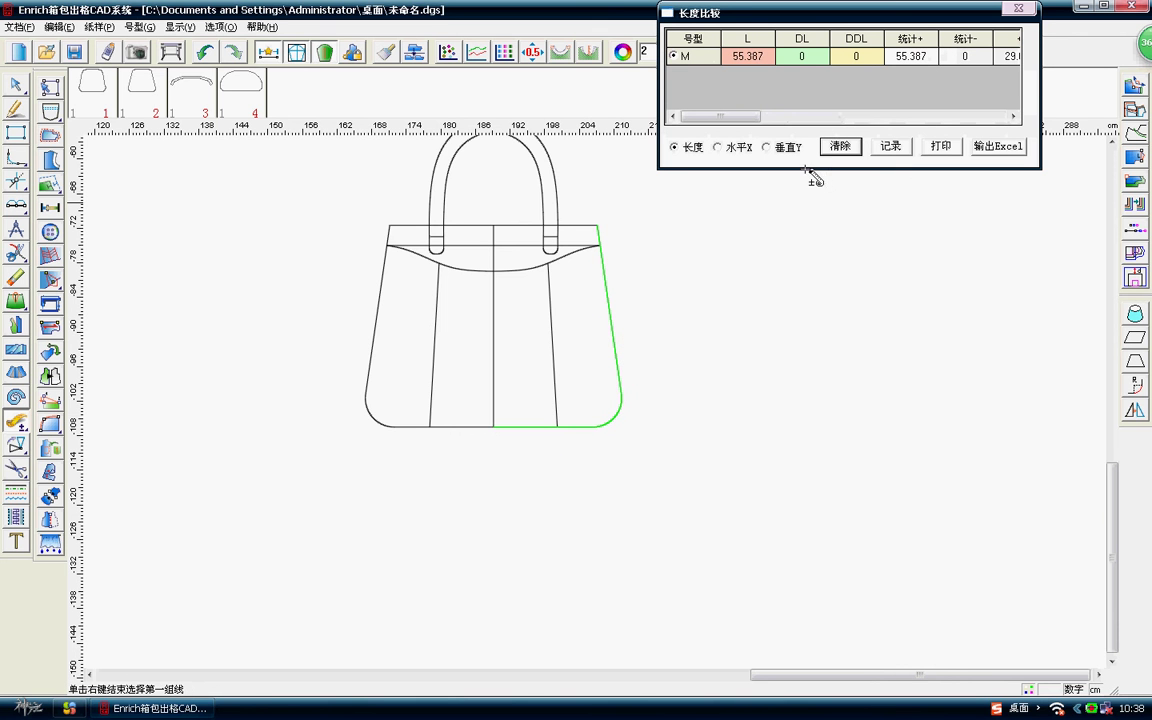
Draw a 6 × 55.387 cm rectangle to the right of the bag front.
{"action": "right_click", "coordinate": [763, 278]}
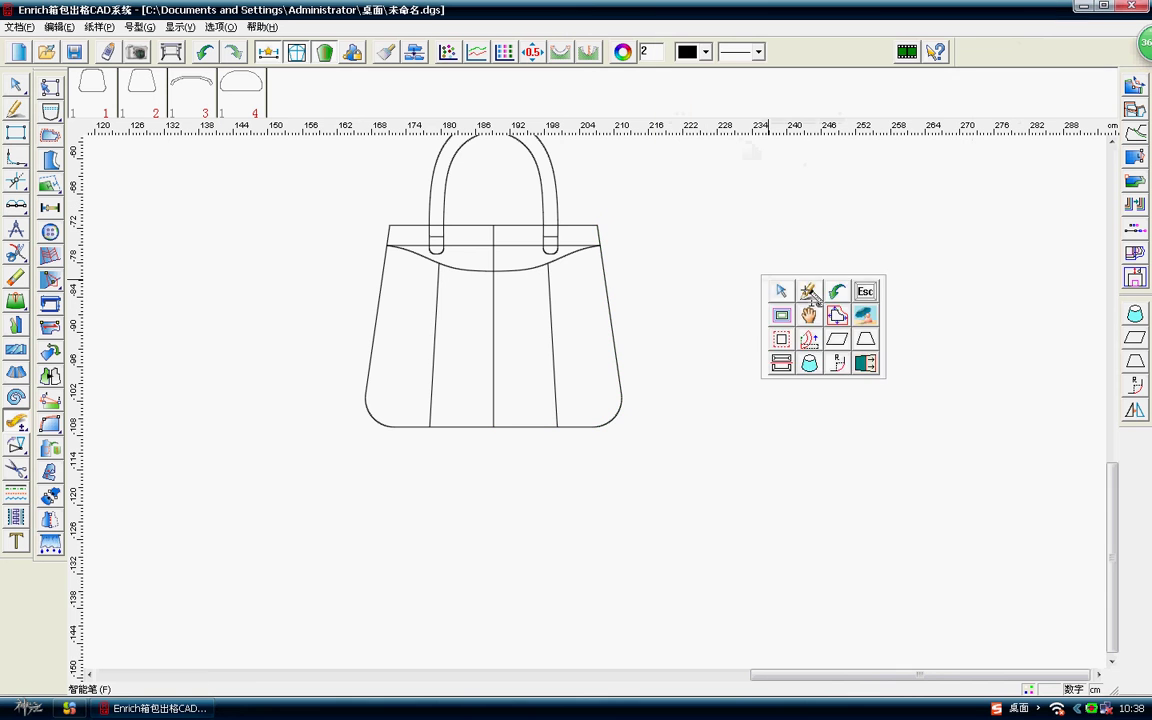
{"action": "left_click", "coordinate": [808, 291]}
{"action": "left_click_drag", "start_coordinate": [740, 212], "coordinate": [812, 482]}
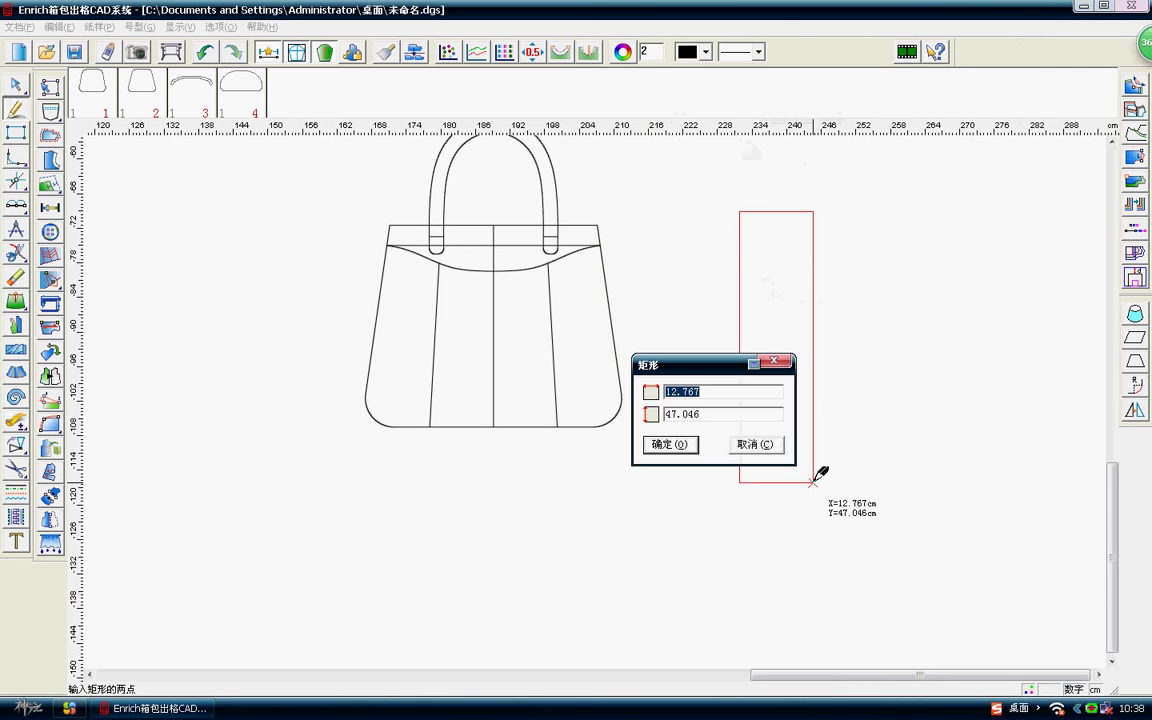
{"action": "type", "text": "6"}
{"action": "key", "text": "Tab"}
{"action": "type", "text": "5"}
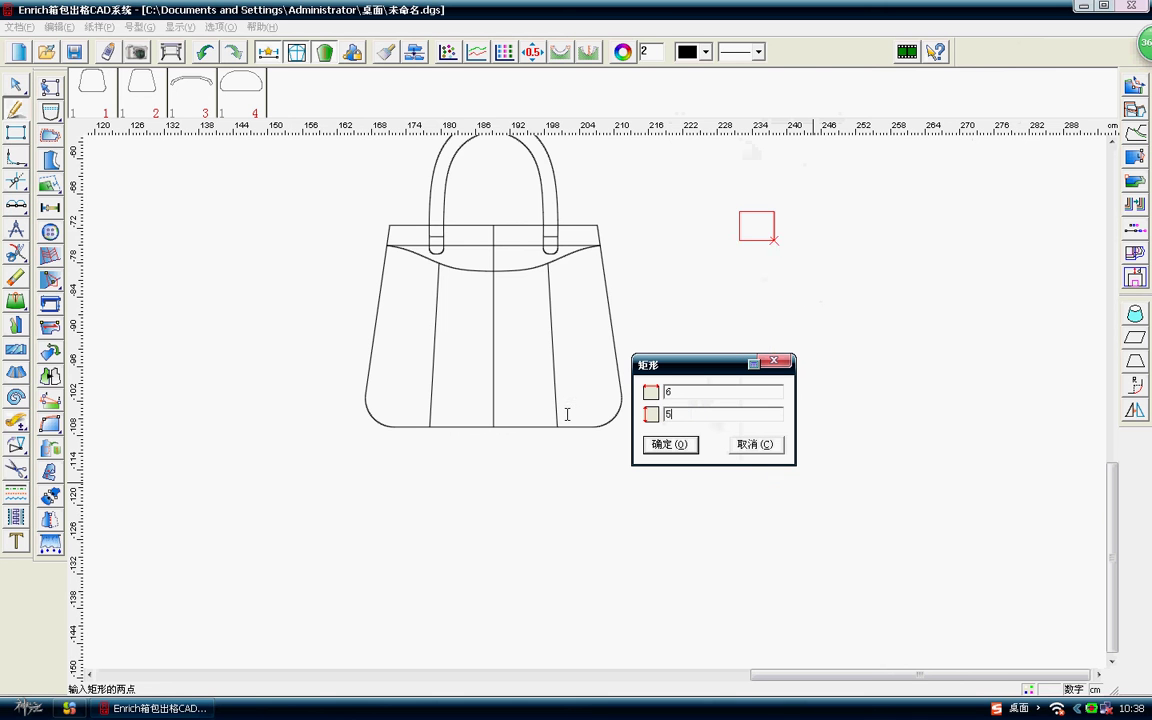
{"action": "type", "text": "5.387"}
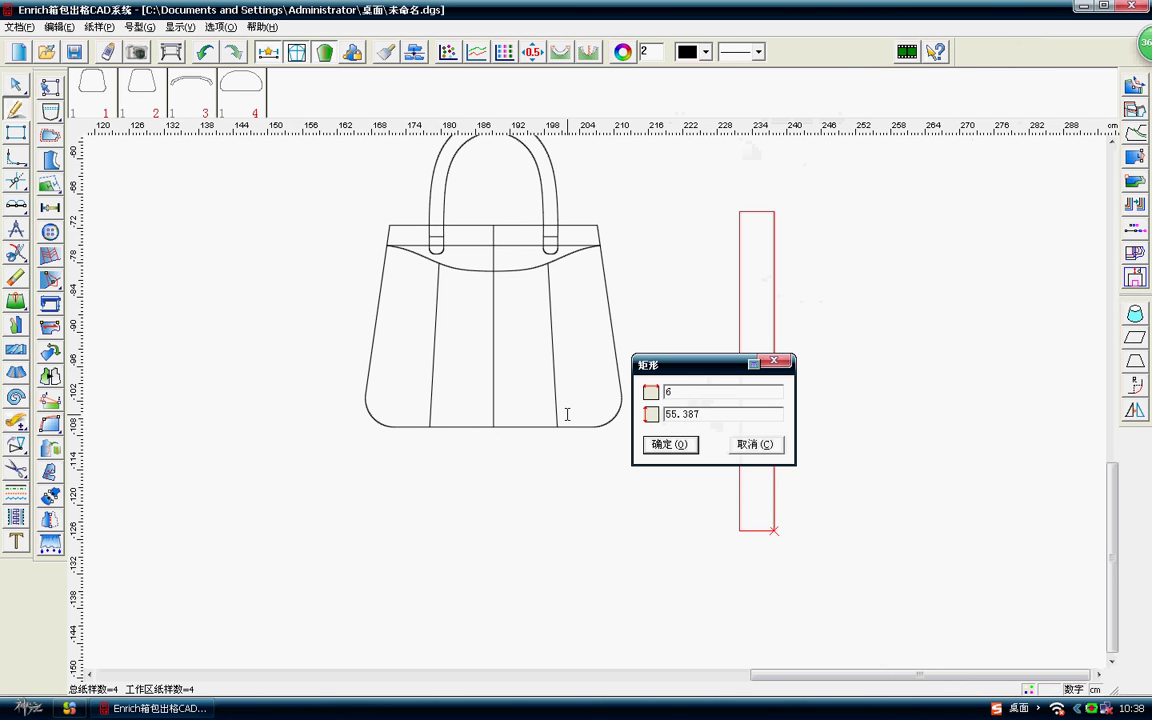
{"action": "key", "text": "Return"}
Copy the right-half lines (centre, top curve, bottom, seam, corner, side) further right.
{"action": "scroll", "coordinate": [775, 452], "scroll_direction": "down", "scroll_amount": 1}
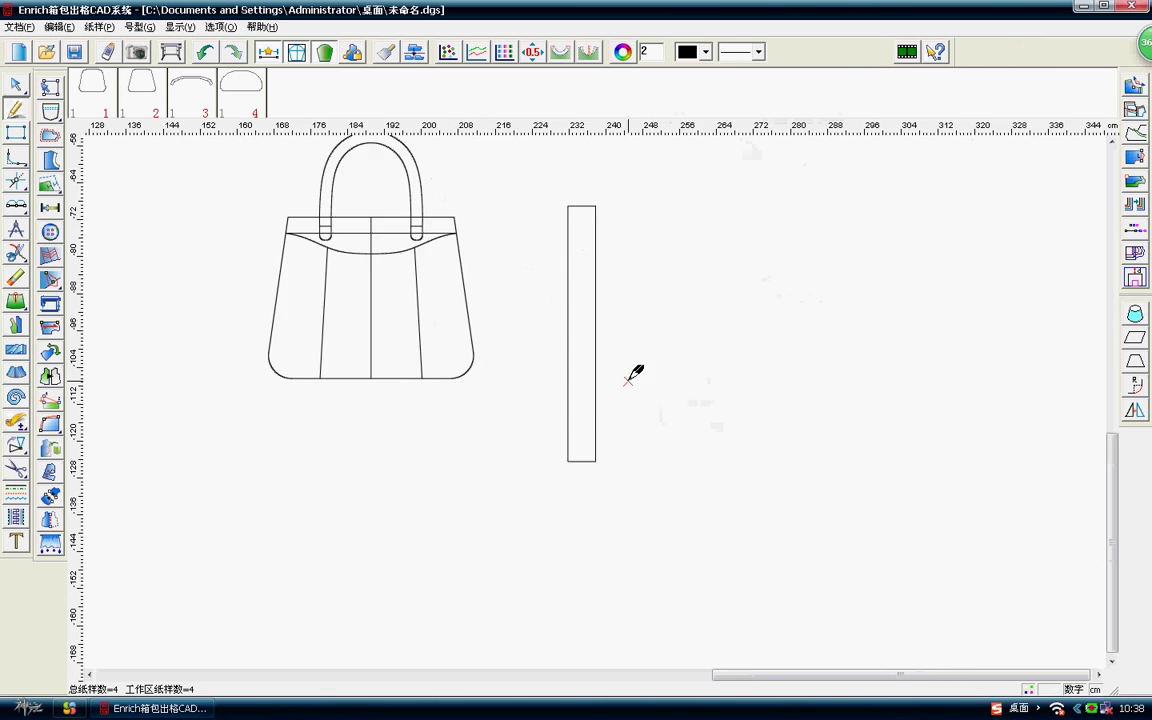
{"action": "scroll", "coordinate": [398, 318], "scroll_direction": "down", "scroll_amount": 1}
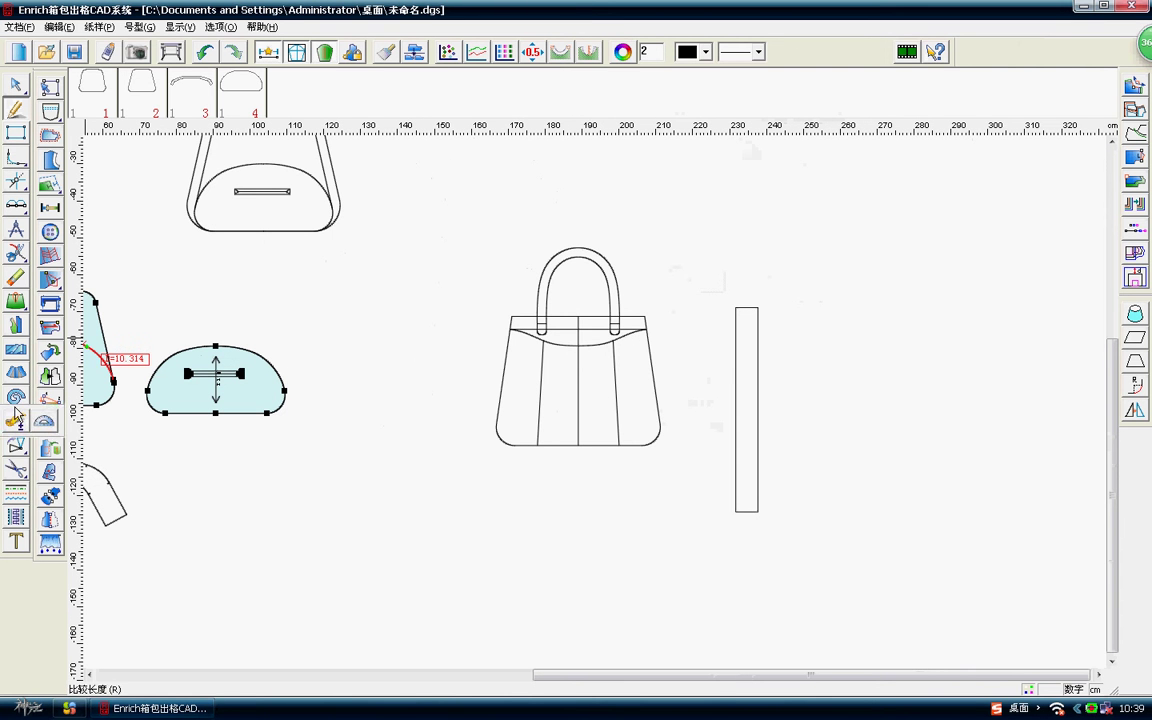
{"action": "left_click", "coordinate": [16, 445]}
{"action": "left_click", "coordinate": [66, 447]}
{"action": "scroll", "coordinate": [583, 380], "scroll_direction": "up", "scroll_amount": 2}
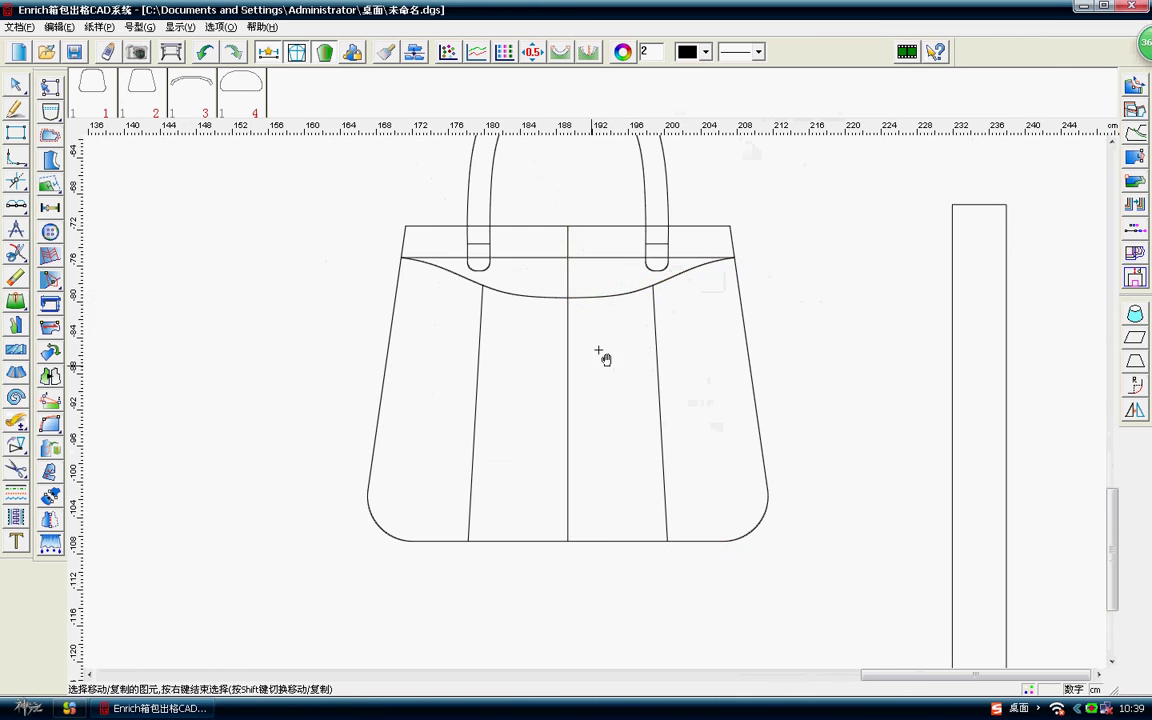
{"action": "left_click", "coordinate": [604, 294]}
{"action": "left_click", "coordinate": [568, 375]}
{"action": "left_click", "coordinate": [609, 540]}
{"action": "left_click", "coordinate": [665, 499]}
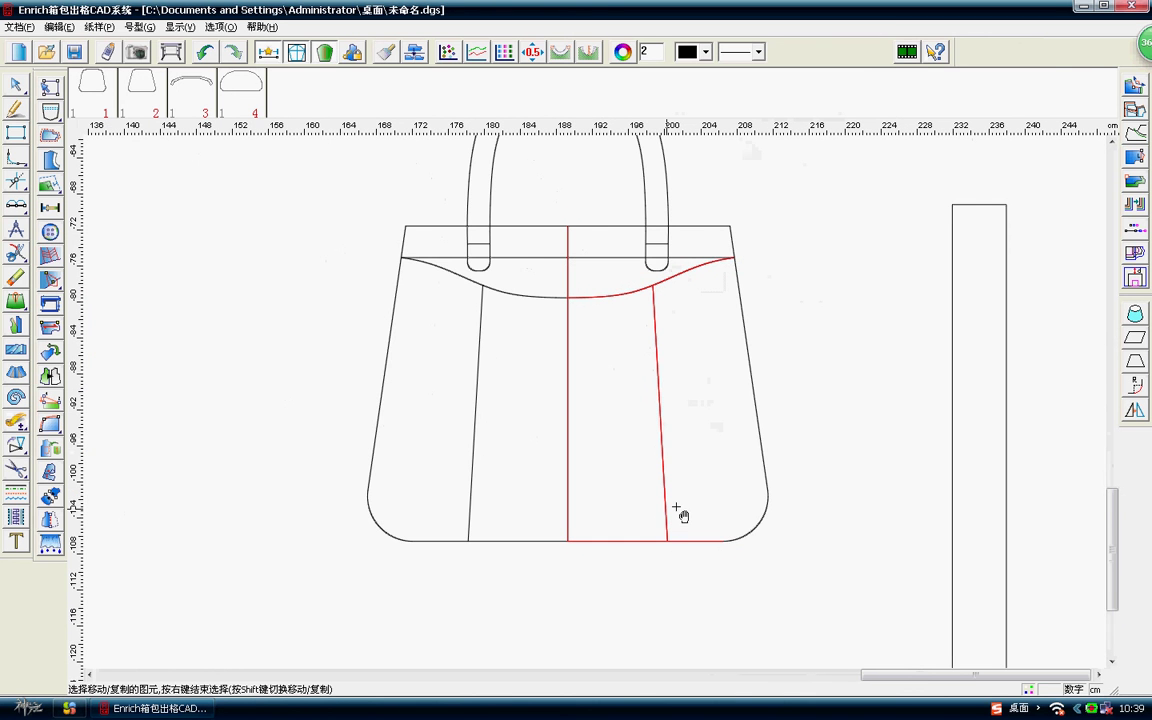
{"action": "left_click", "coordinate": [765, 505]}
{"action": "left_click", "coordinate": [763, 458]}
{"action": "right_click", "coordinate": [766, 427]}
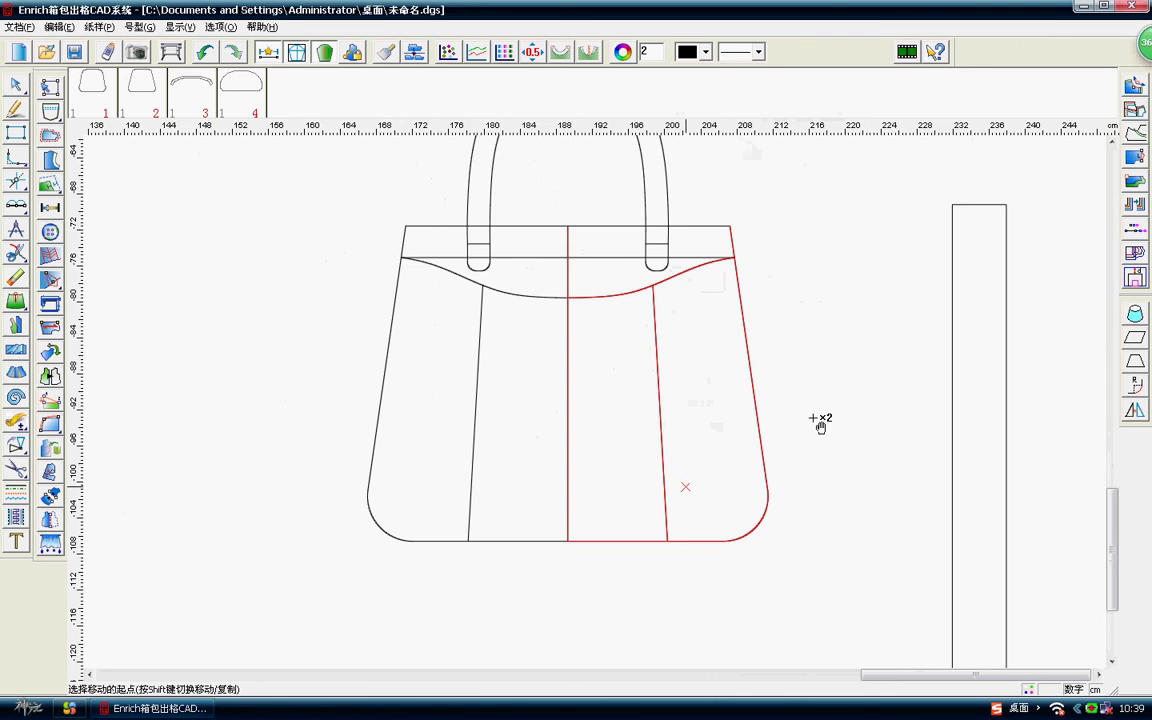
{"action": "left_click", "coordinate": [690, 485]}
{"action": "scroll", "coordinate": [650, 420], "scroll_direction": "down", "scroll_amount": 3}
{"action": "left_click", "coordinate": [741, 484]}
{"action": "scroll", "coordinate": [741, 484], "scroll_direction": "up", "scroll_amount": 2}
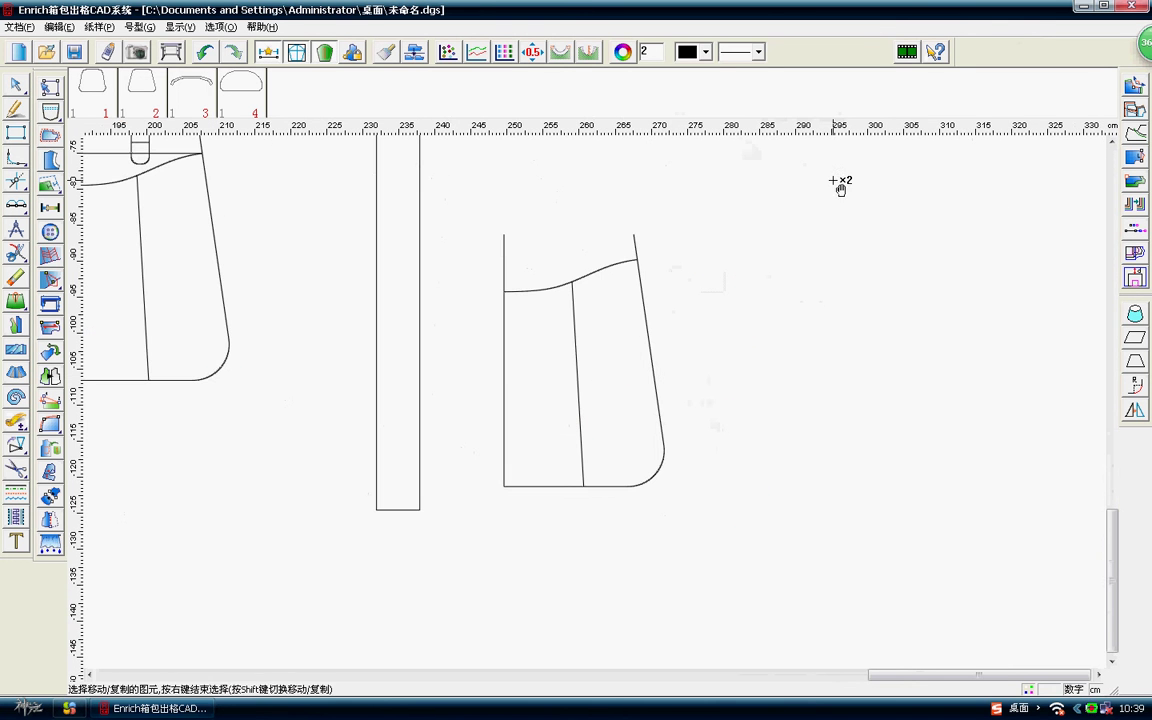
Trim the copied line end sticking above the top curve.
{"action": "right_click", "coordinate": [755, 168]}
{"action": "left_click", "coordinate": [787, 177]}
{"action": "scroll", "coordinate": [594, 404], "scroll_direction": "up", "scroll_amount": 1}
{"action": "scroll", "coordinate": [497, 314], "scroll_direction": "up", "scroll_amount": 1}
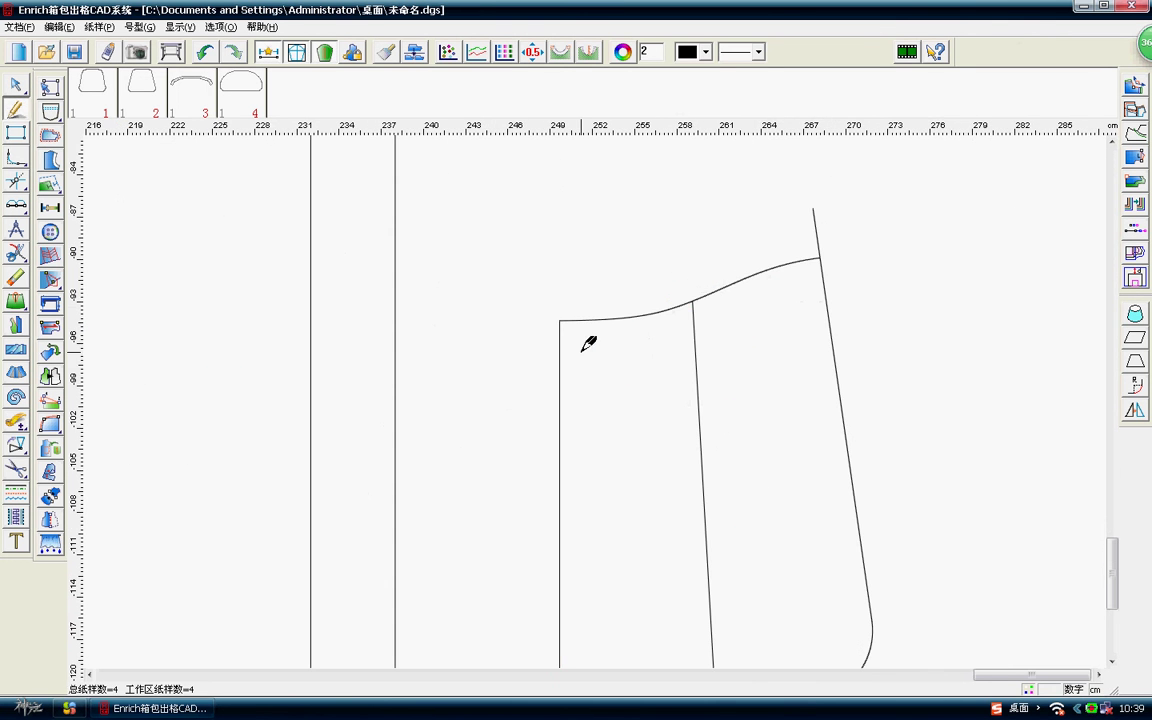
{"action": "left_click_drag", "start_coordinate": [812, 208], "coordinate": [853, 300]}
{"action": "right_click", "coordinate": [853, 300]}
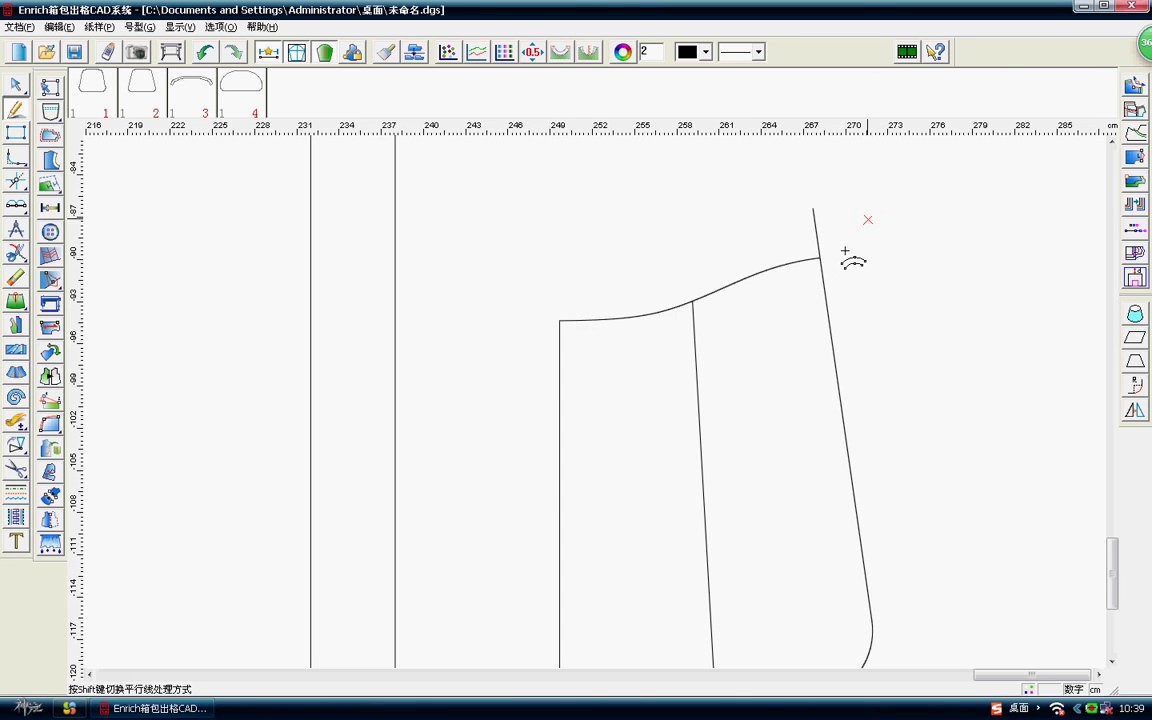
{"action": "scroll", "coordinate": [600, 395], "scroll_direction": "down", "scroll_amount": 2}
{"action": "scroll", "coordinate": [597, 398], "scroll_direction": "up", "scroll_amount": 1}
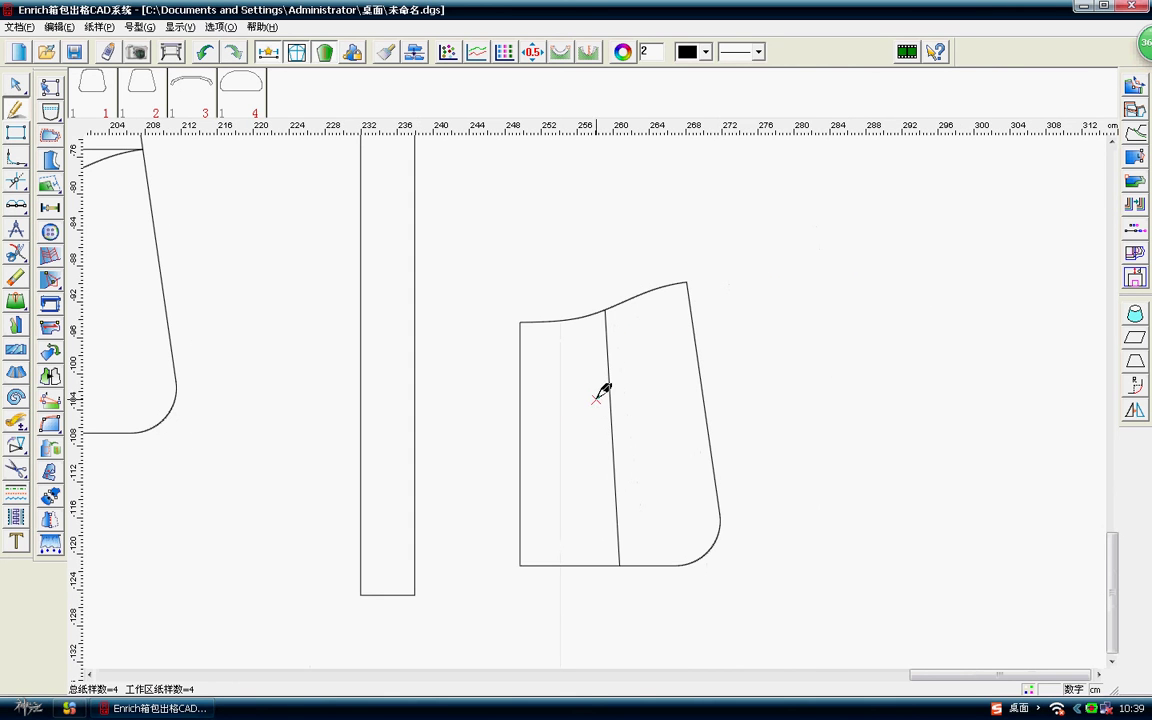
Select the copied piece's lines for the pleat spread and pick the middle fold line.
{"action": "left_click", "coordinate": [16, 351]}
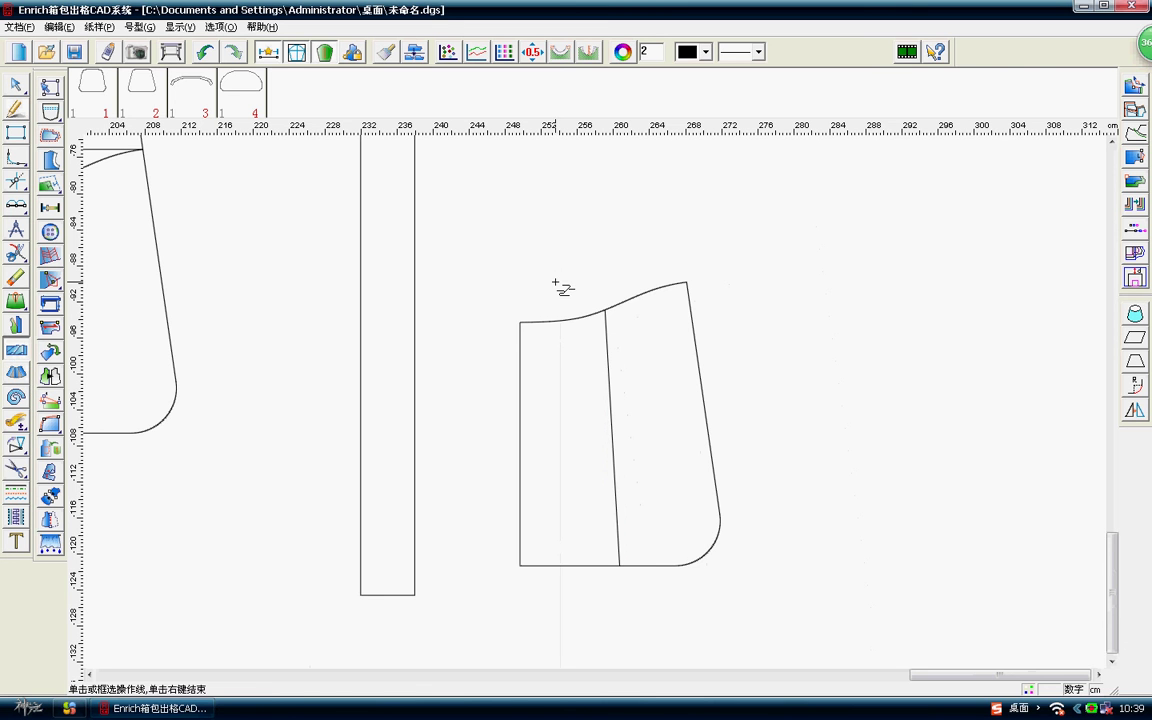
{"action": "left_click_drag", "start_coordinate": [510, 266], "coordinate": [722, 408]}
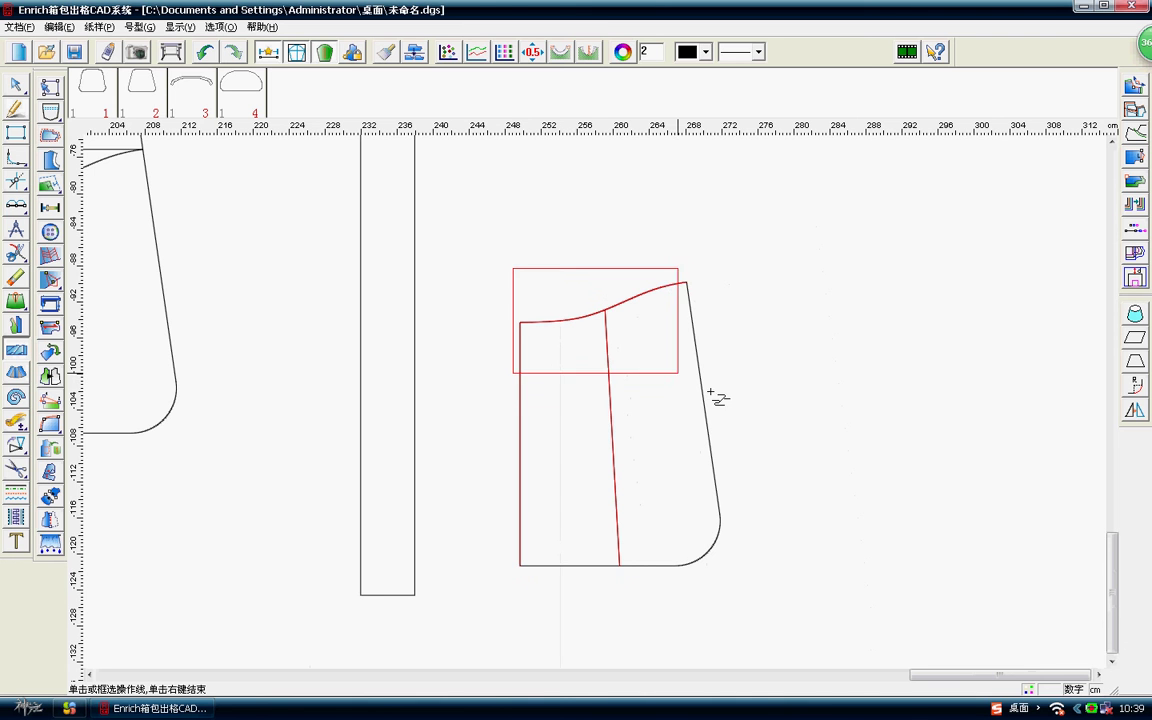
{"action": "right_click", "coordinate": [656, 360]}
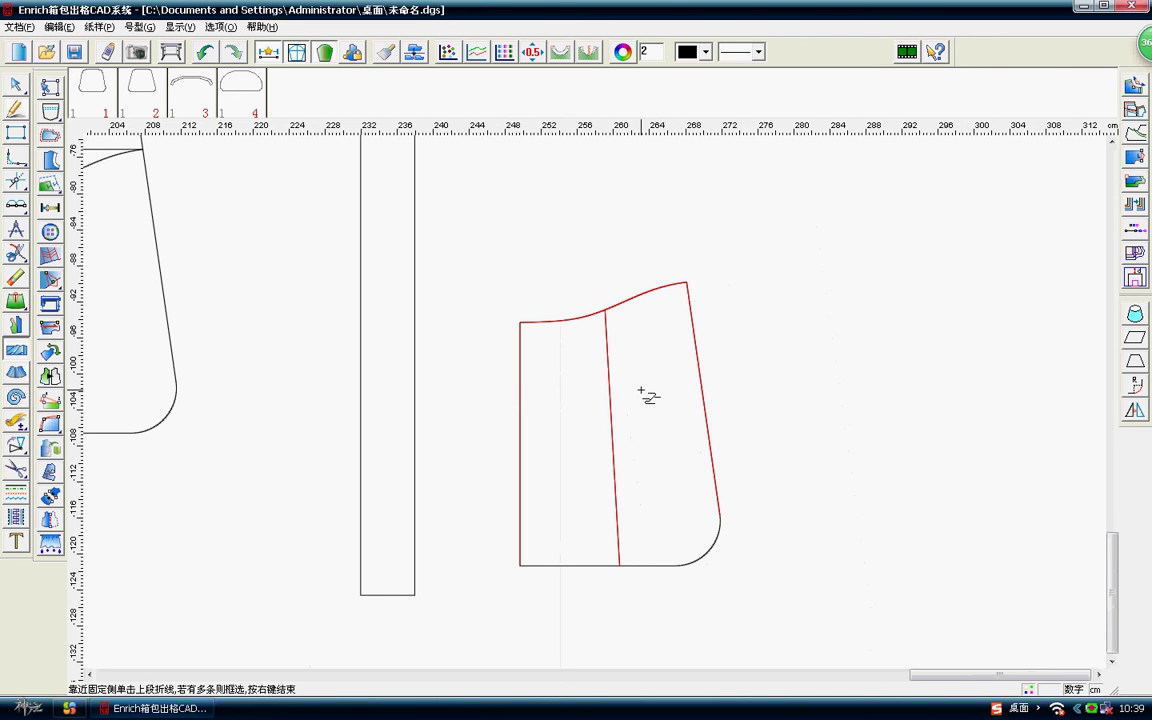
{"action": "left_click", "coordinate": [609, 360]}
{"action": "left_click_drag", "start_coordinate": [490, 266], "coordinate": [563, 363]}
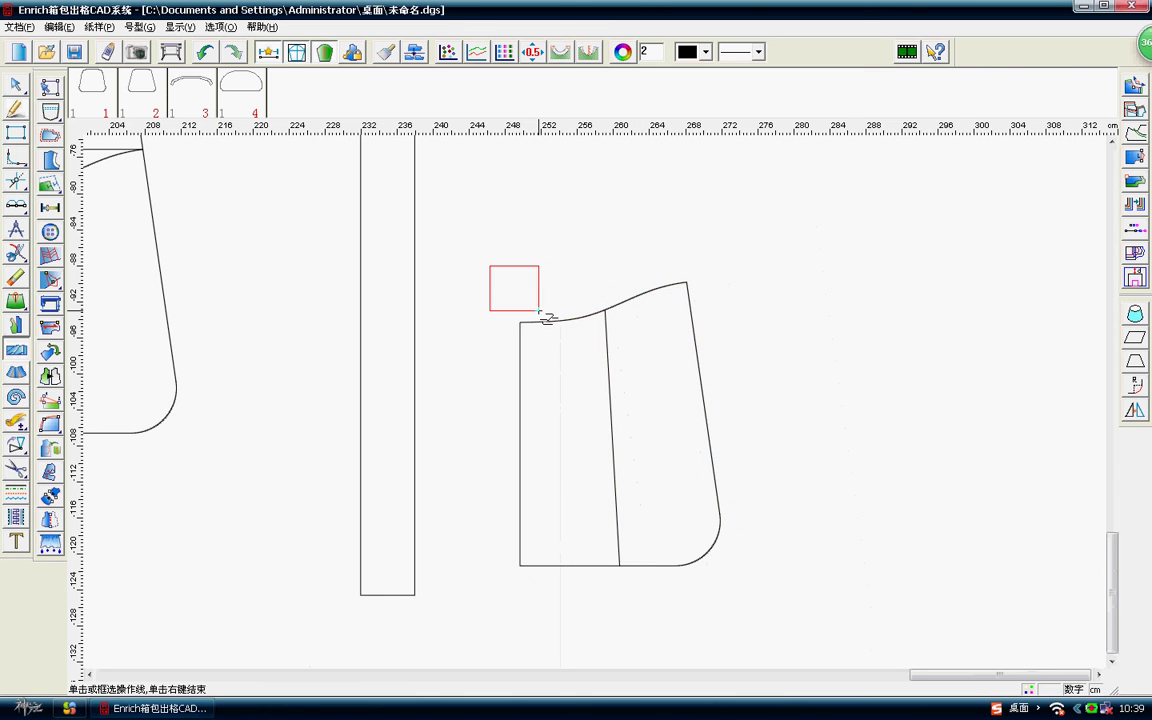
{"action": "left_click_drag", "start_coordinate": [712, 270], "coordinate": [683, 343]}
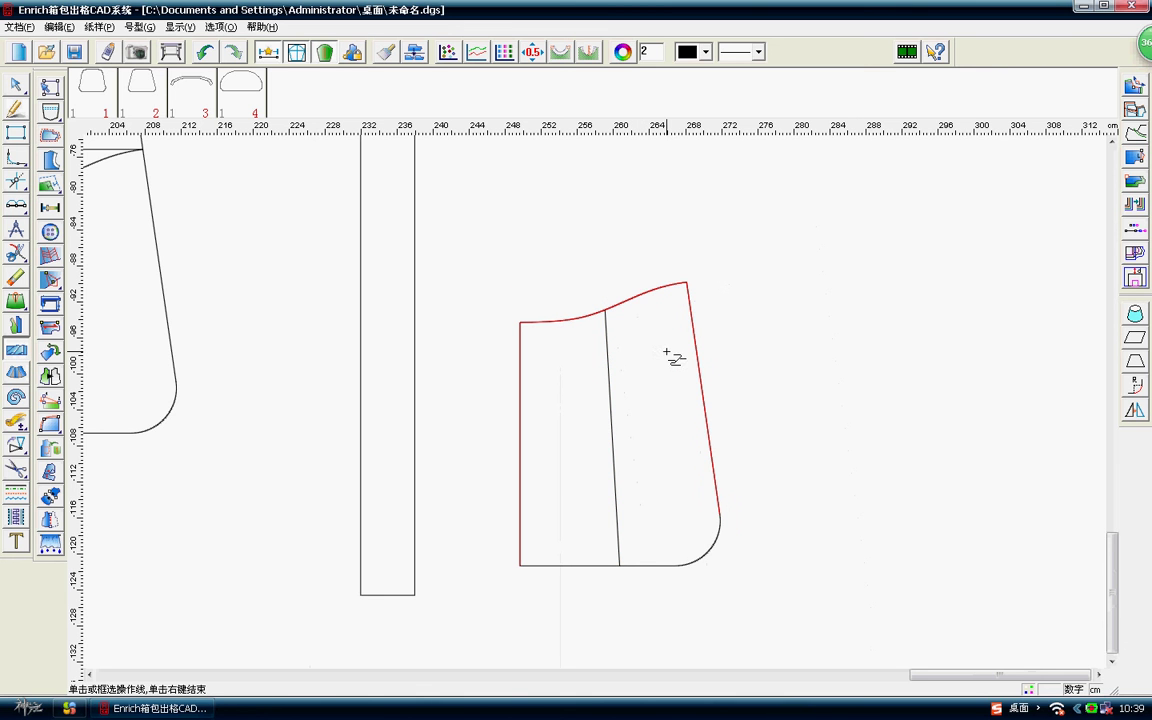
{"action": "right_click", "coordinate": [655, 357]}
{"action": "left_click", "coordinate": [607, 340]}
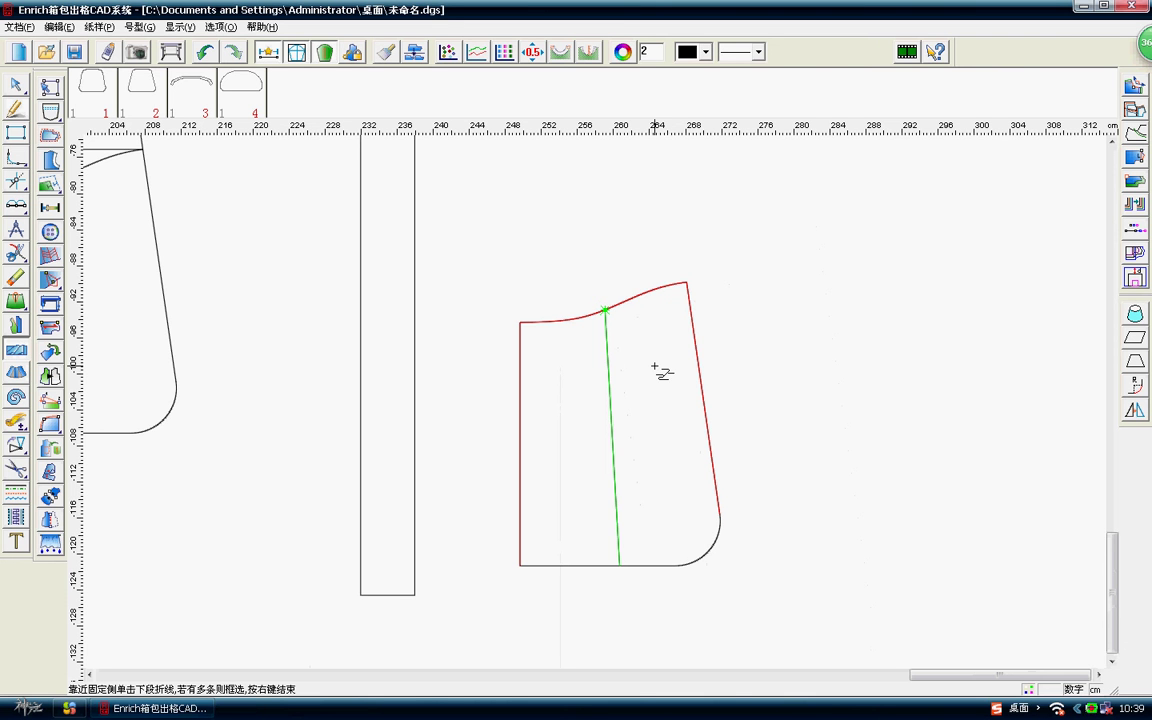
{"action": "right_click", "coordinate": [660, 457]}
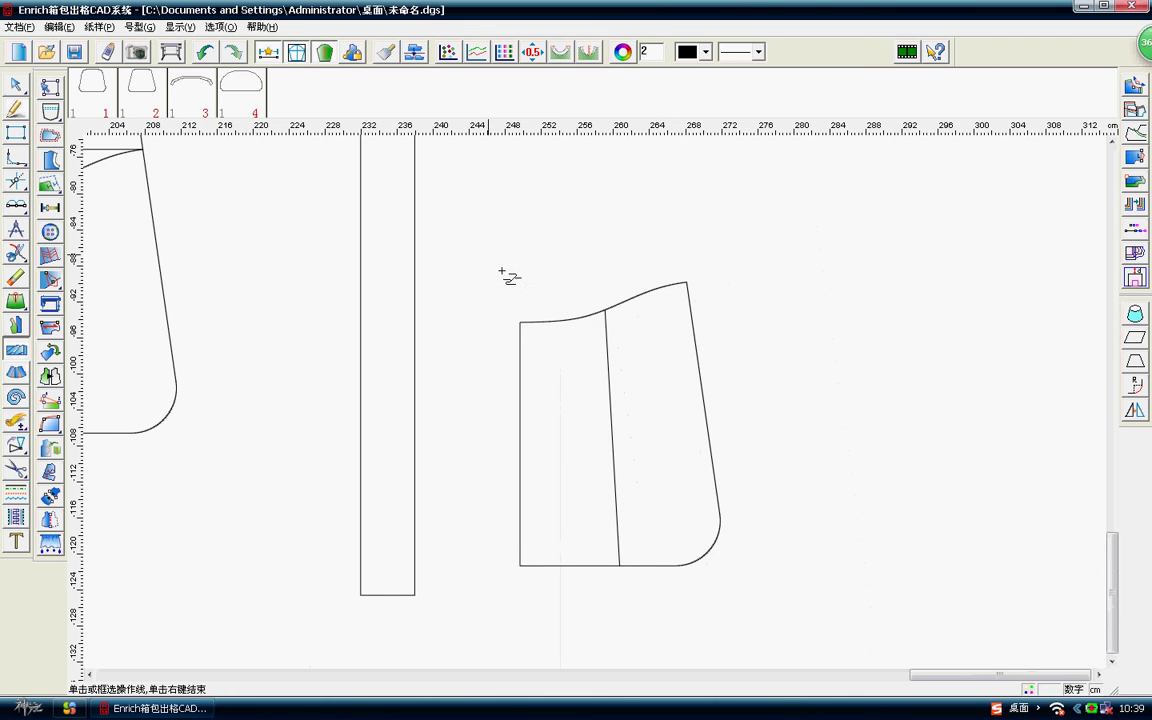
Reselect the top curve and side lines, then mark the top curve and bottom edge as fold edges.
{"action": "left_click_drag", "start_coordinate": [488, 254], "coordinate": [620, 329]}
{"action": "left_click", "coordinate": [607, 335]}
{"action": "left_click_drag", "start_coordinate": [746, 289], "coordinate": [682, 335]}
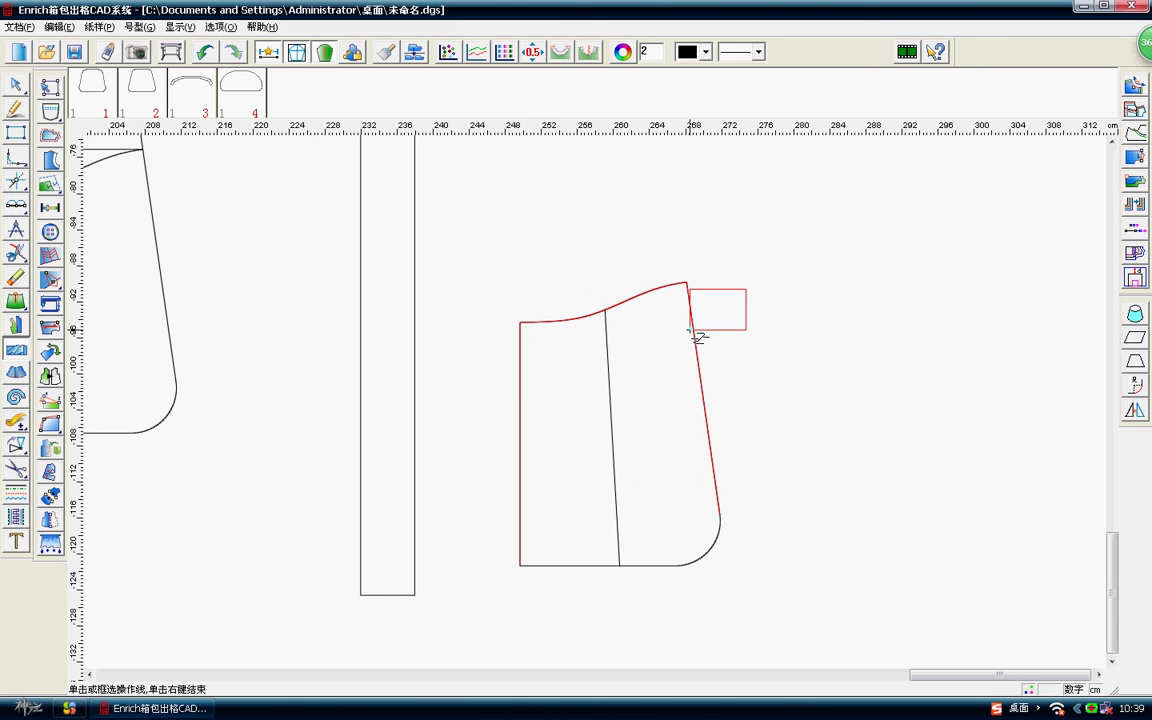
{"action": "right_click", "coordinate": [785, 296]}
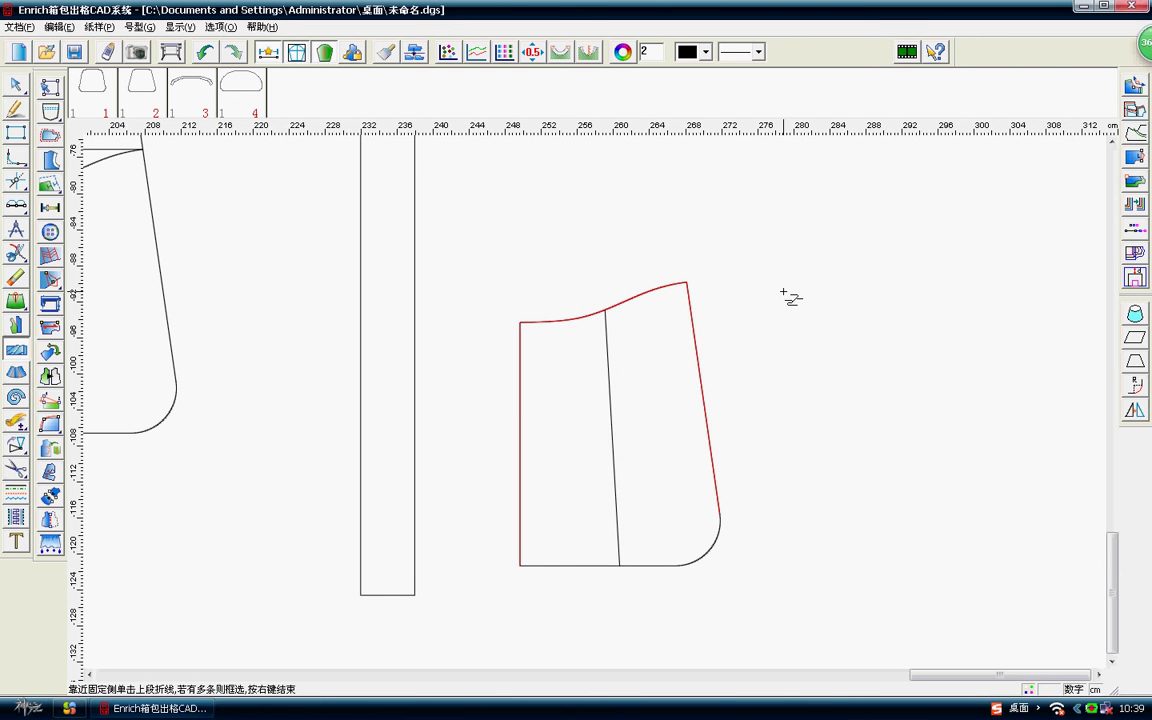
{"action": "left_click", "coordinate": [523, 324]}
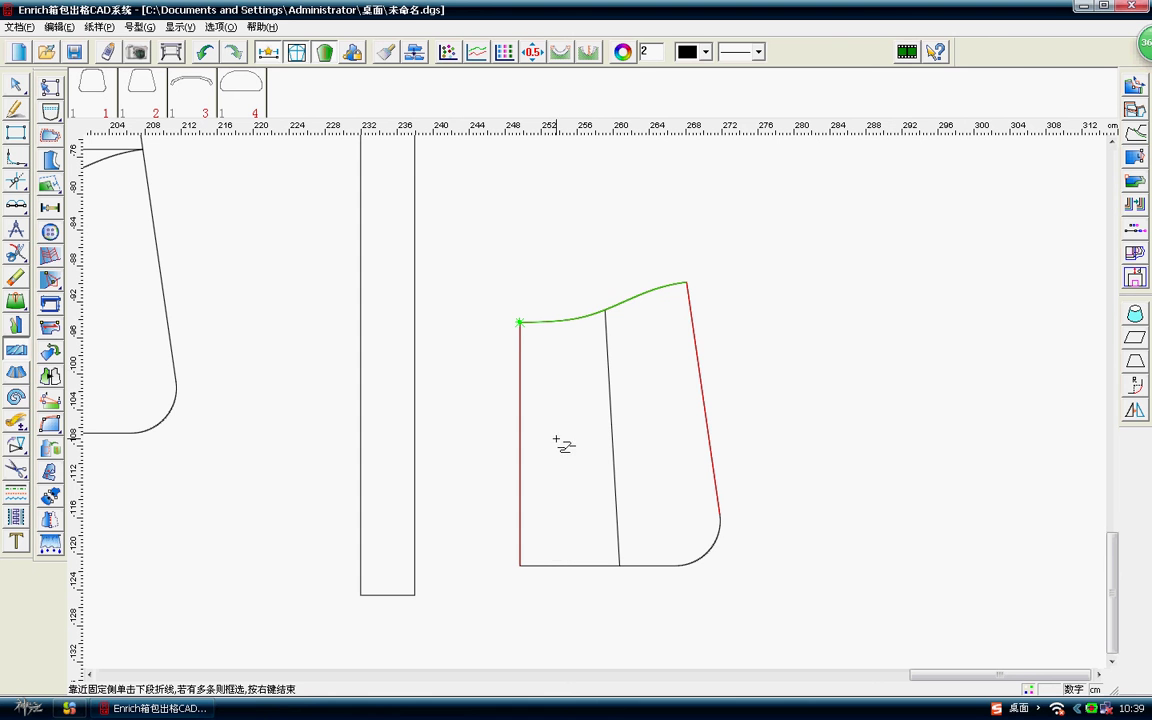
{"action": "left_click", "coordinate": [554, 568]}
Cancel the first pleat settings and reselect the panel's top curve, left edge and right edge.
{"action": "right_click", "coordinate": [505, 446]}
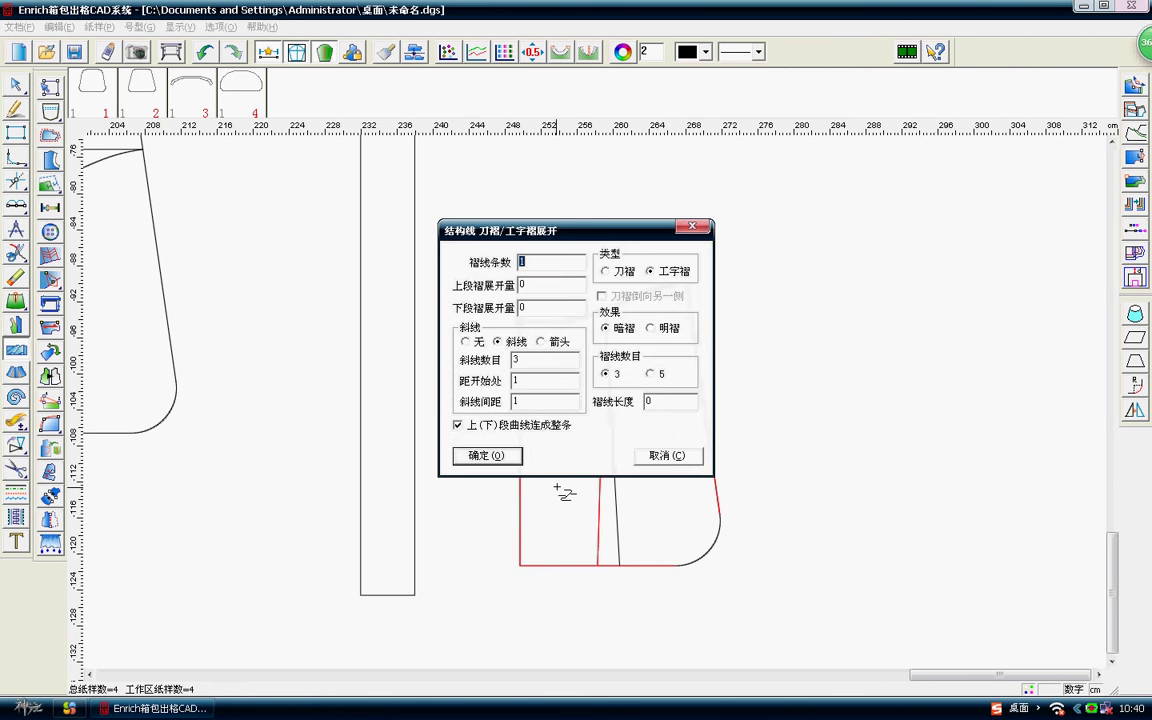
{"action": "mouse_move", "coordinate": [527, 229]}
{"action": "left_mouse_down"}
{"action": "mouse_move", "coordinate": [795, 230]}
{"action": "mouse_move", "coordinate": [877, 160]}
{"action": "left_mouse_up"}
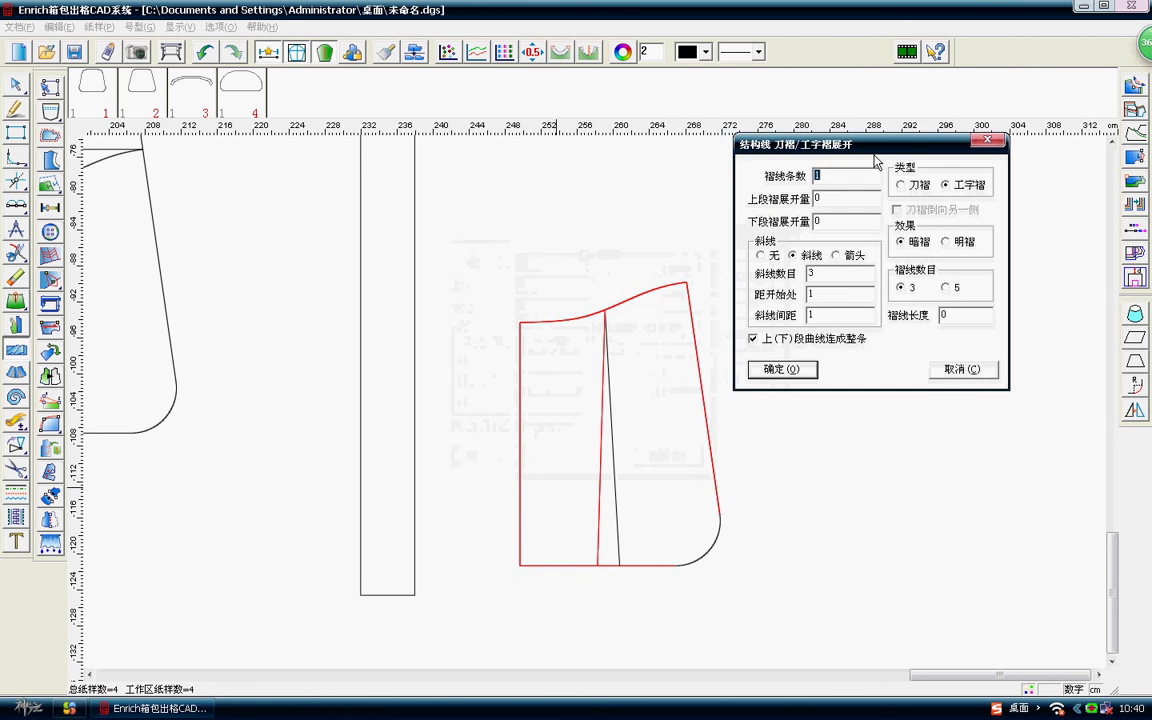
{"action": "left_click", "coordinate": [987, 140]}
{"action": "left_click", "coordinate": [577, 318]}
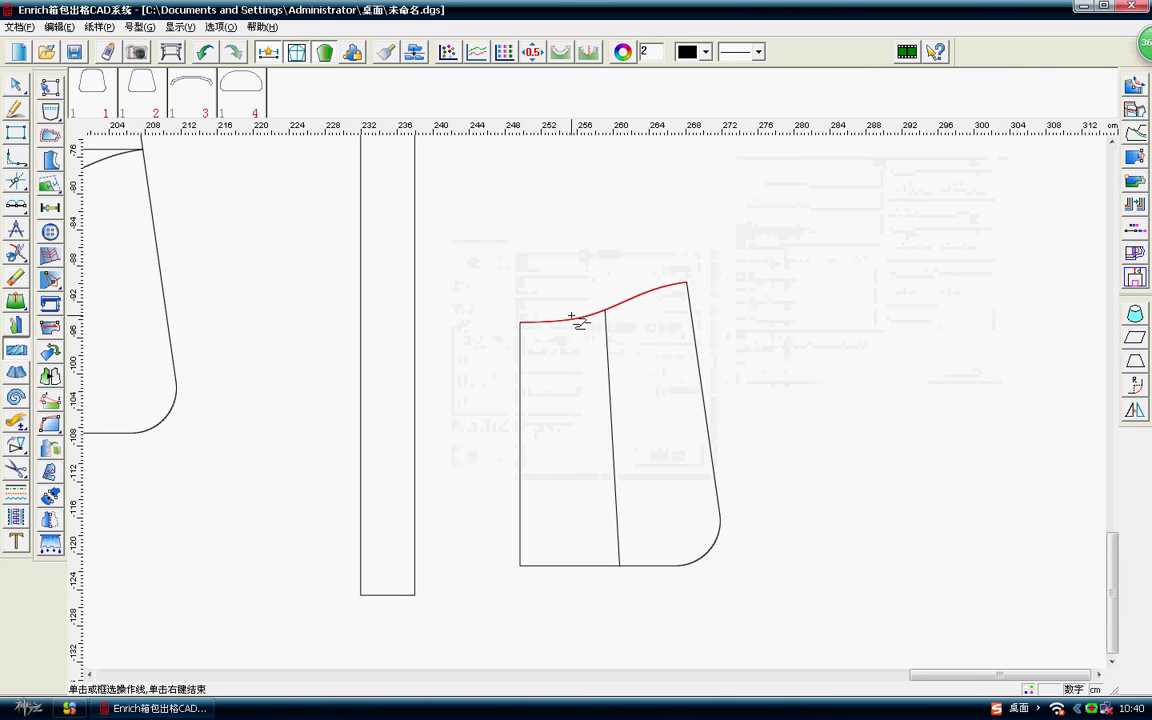
{"action": "left_click", "coordinate": [521, 346]}
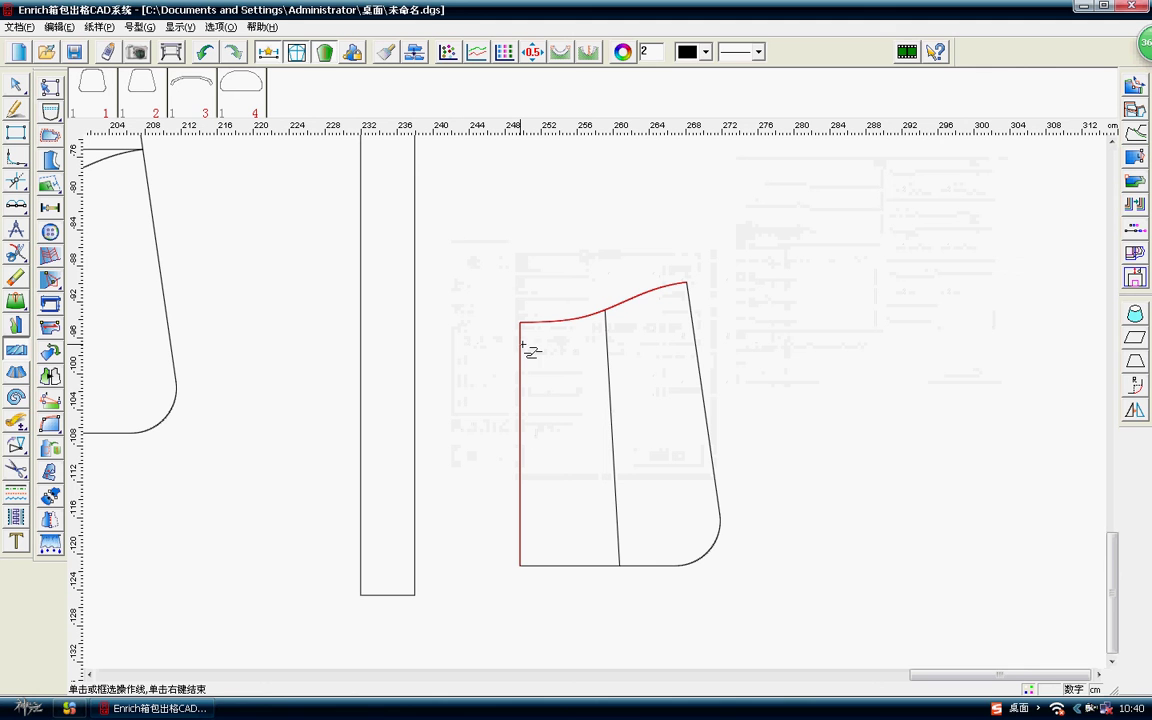
{"action": "left_click", "coordinate": [691, 318]}
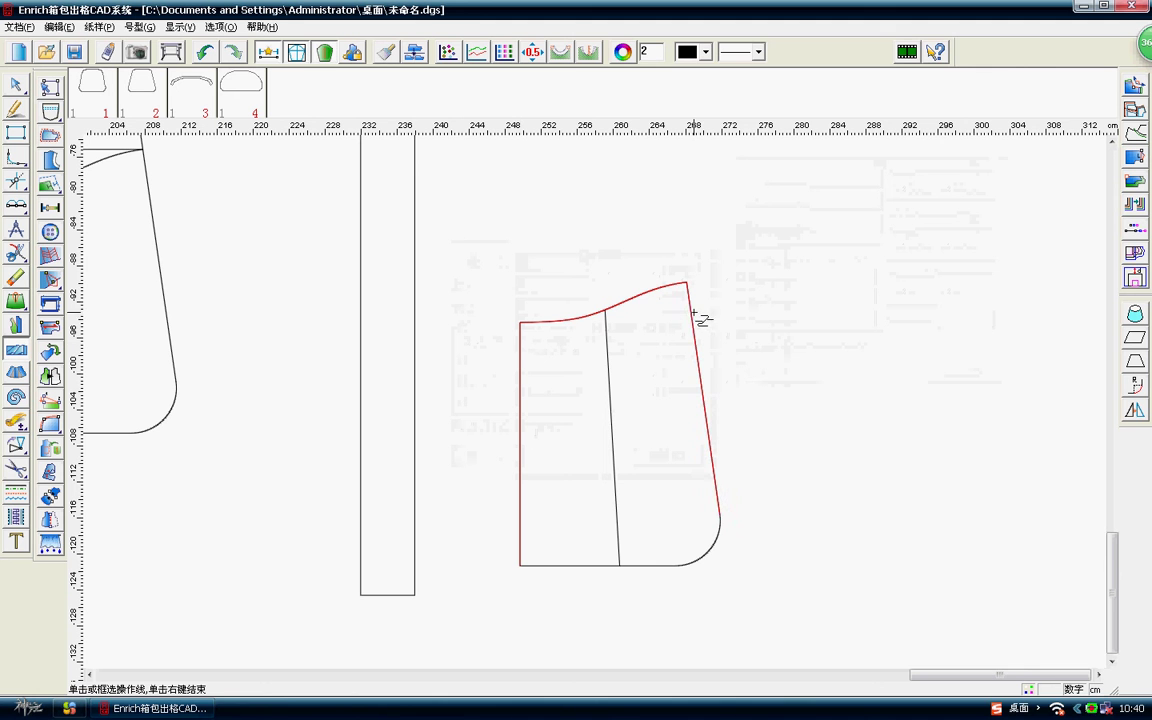
{"action": "right_click", "coordinate": [770, 330]}
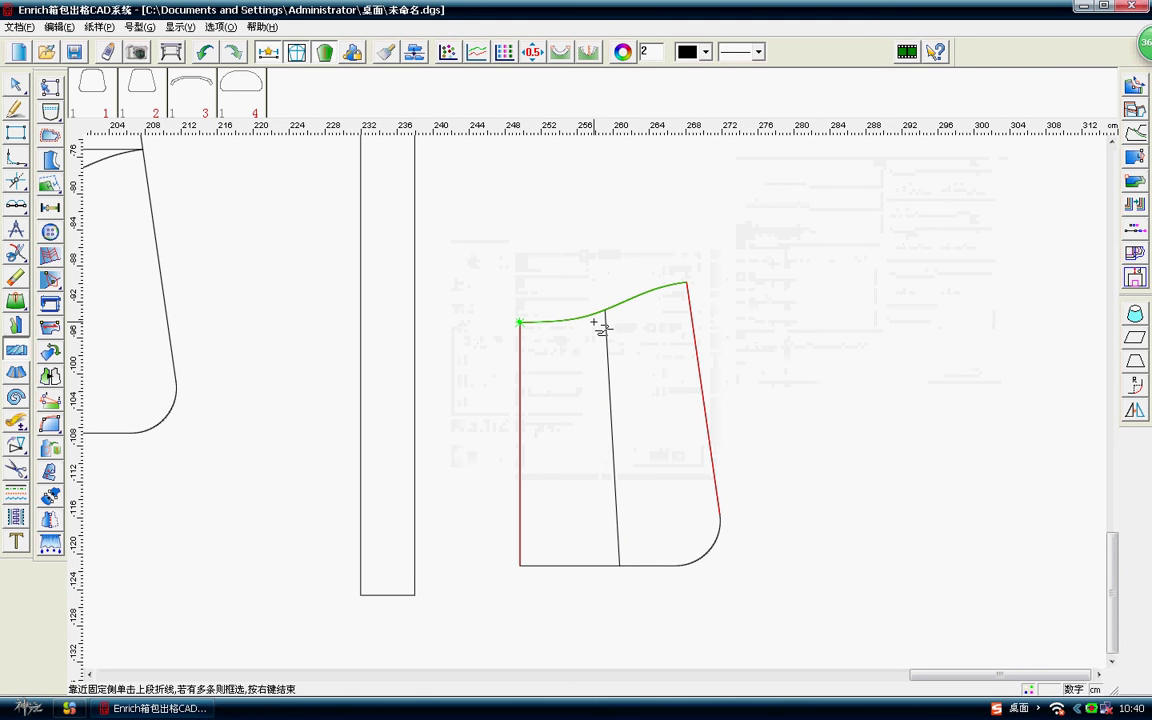
Try a 3.5 upper and 0 lower spread on the middle line, then dismiss without applying.
{"action": "left_click", "coordinate": [585, 321]}
{"action": "left_click", "coordinate": [607, 345]}
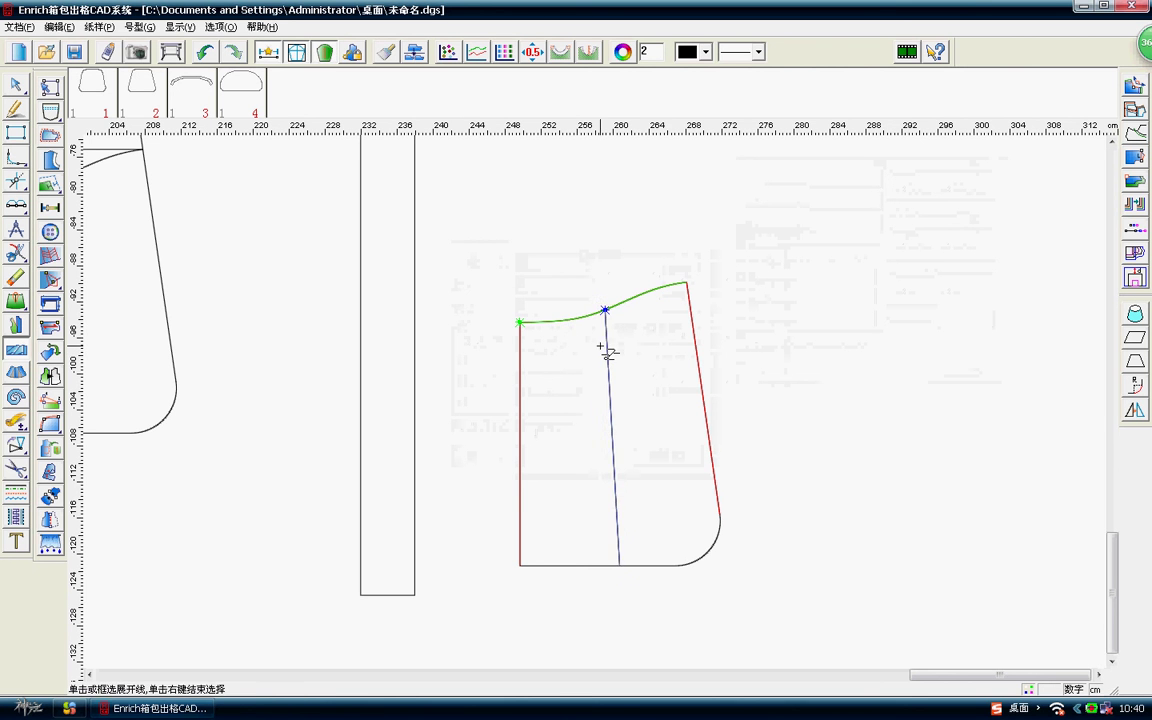
{"action": "right_click", "coordinate": [660, 298]}
{"action": "left_click_drag", "start_coordinate": [568, 244], "coordinate": [857, 222]}
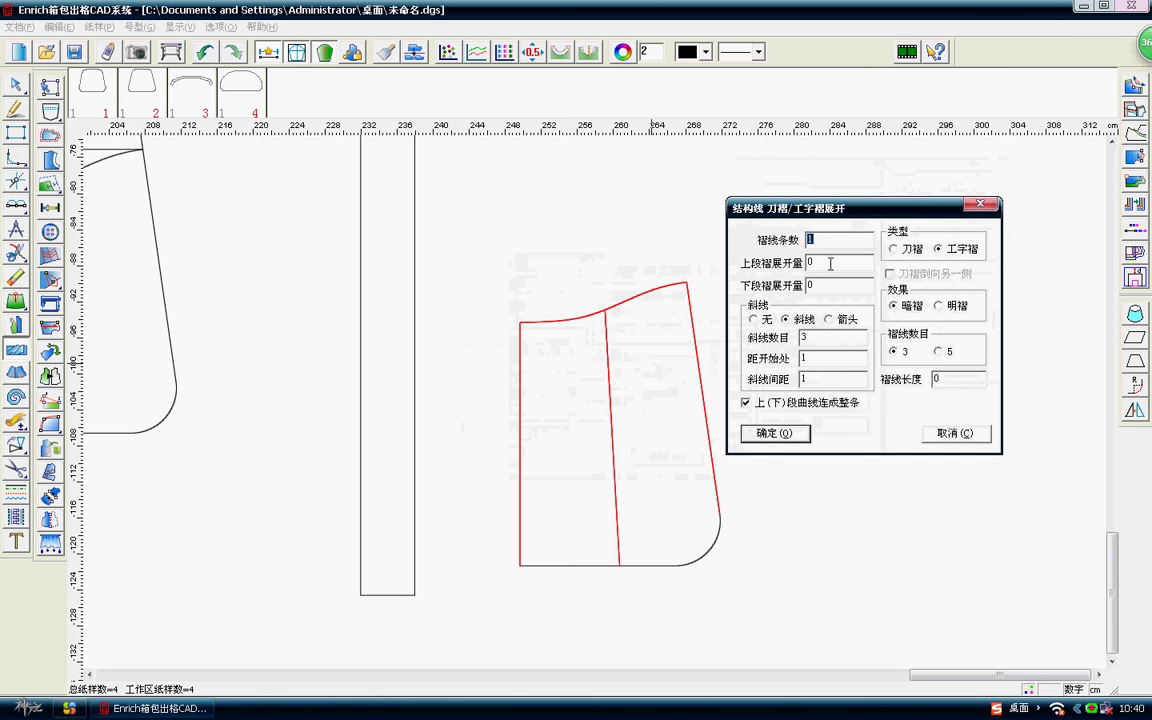
{"action": "key", "text": "Tab"}
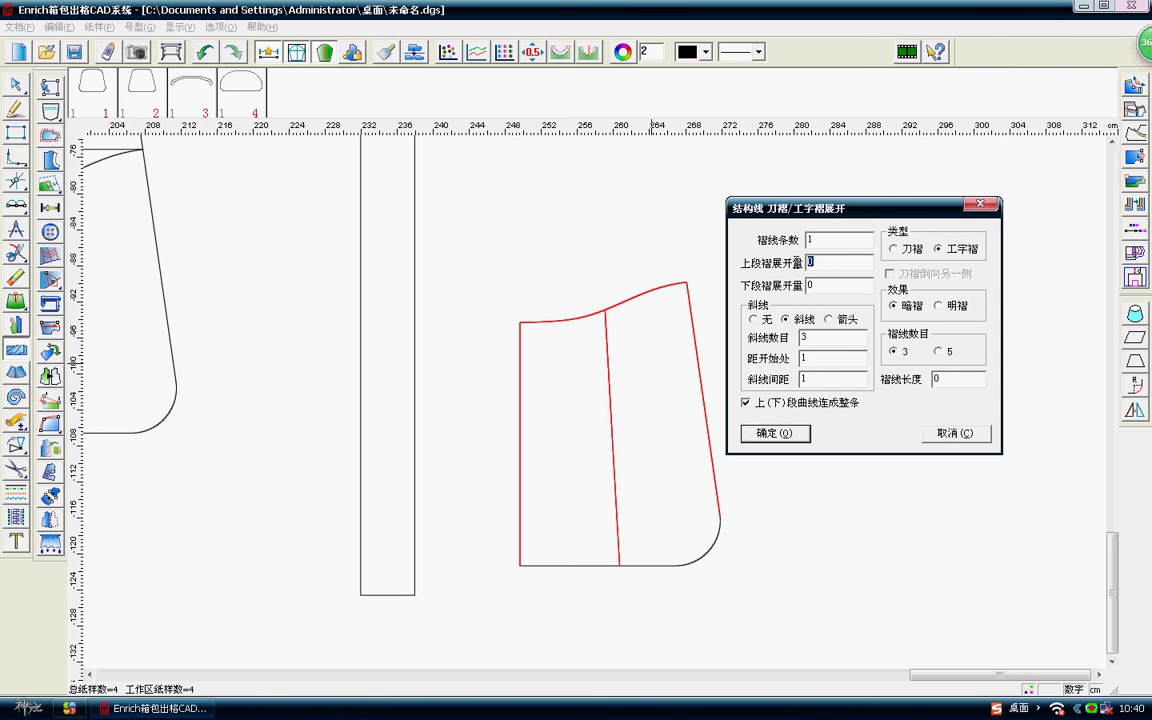
{"action": "type", "text": "3"}
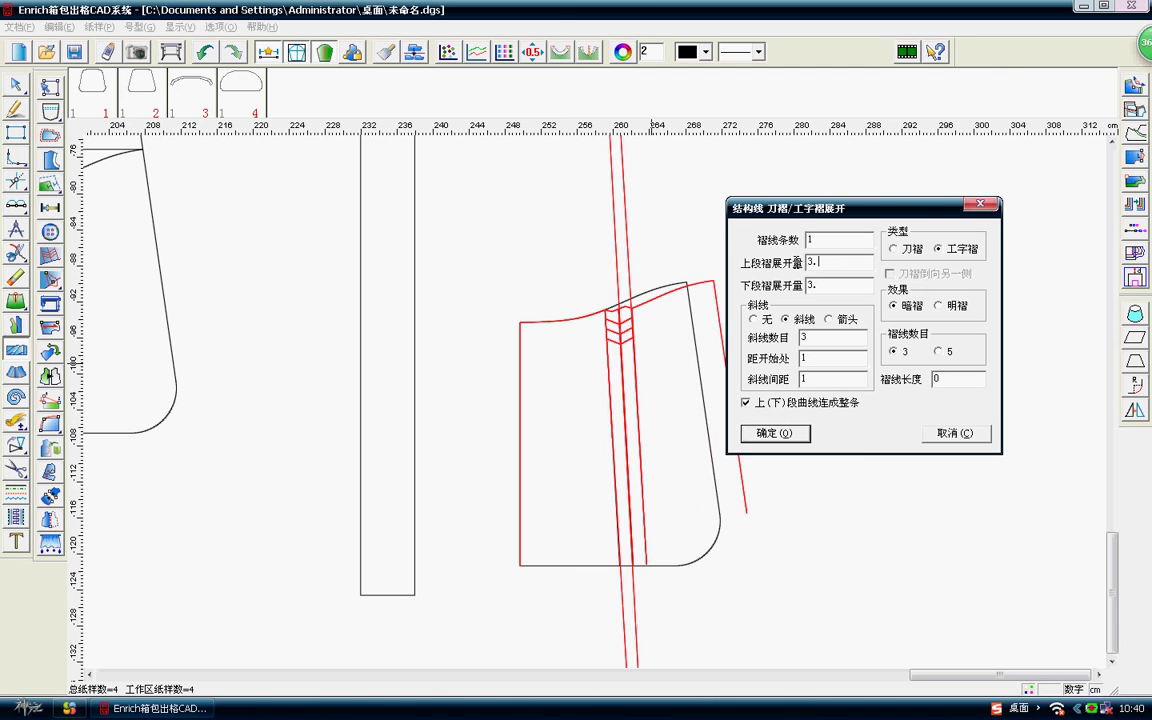
{"action": "type", "text": ".5"}
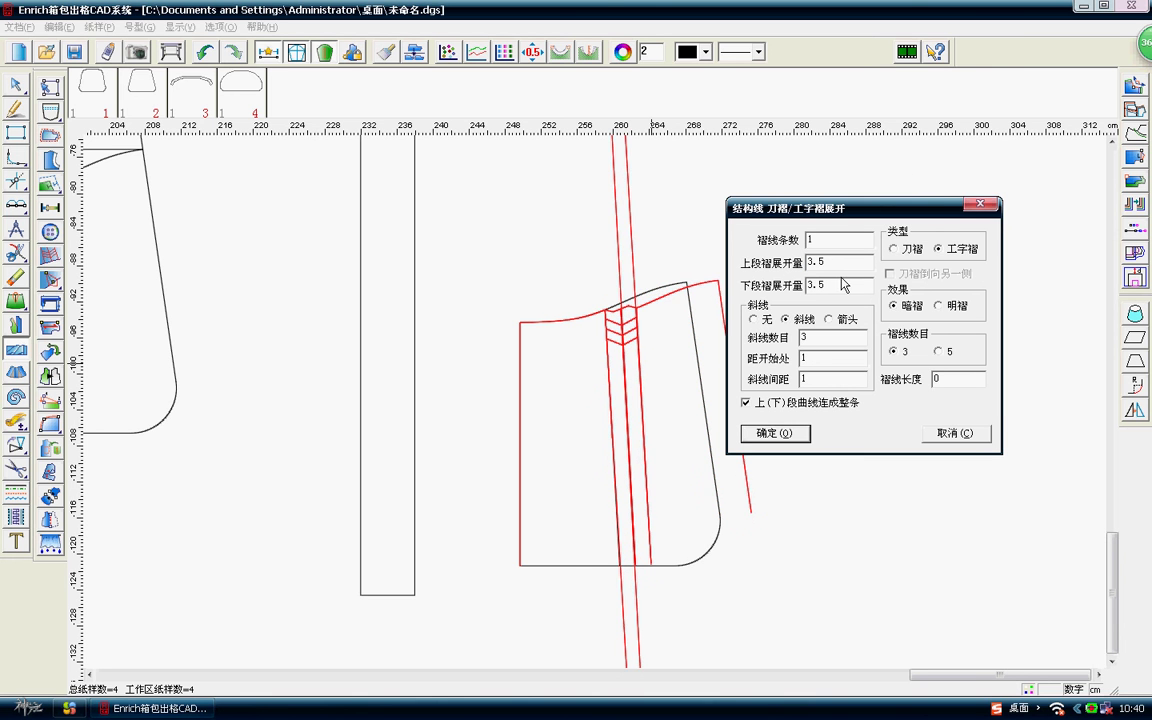
{"action": "key", "text": "BackSpace"}
{"action": "key", "text": "BackSpace"}
{"action": "key", "text": "BackSpace"}
{"action": "type", "text": "0"}
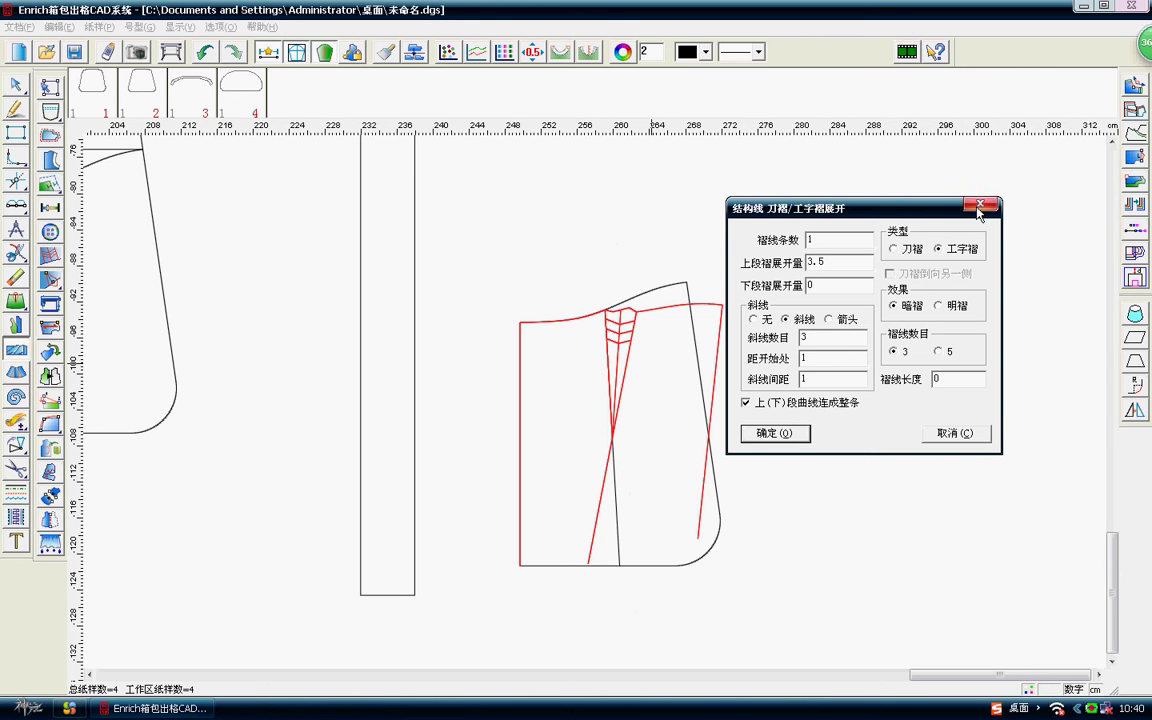
{"action": "key", "text": "Escape"}
Box-select the pleated panel and pick the top curve and bottom edge as fold edges.
{"action": "left_click_drag", "start_coordinate": [538, 330], "coordinate": [776, 586]}
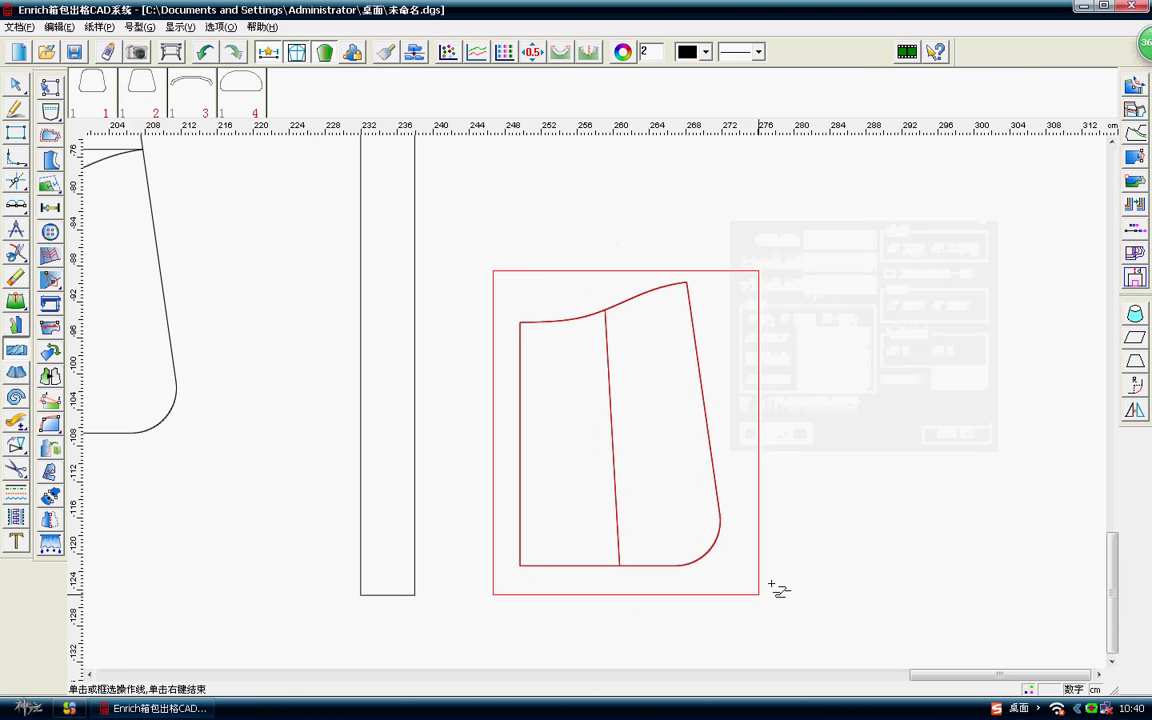
{"action": "right_click", "coordinate": [823, 365]}
{"action": "left_click", "coordinate": [543, 325]}
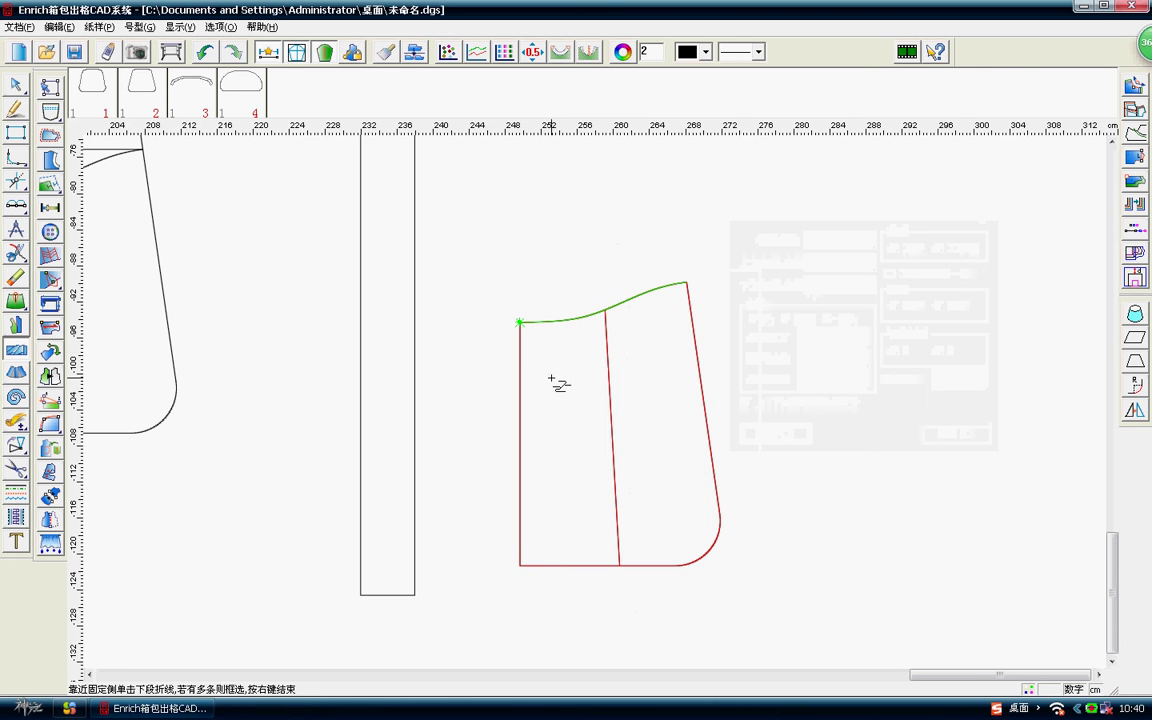
{"action": "left_click", "coordinate": [553, 565]}
{"action": "right_click", "coordinate": [689, 504]}
{"action": "right_click", "coordinate": [689, 504]}
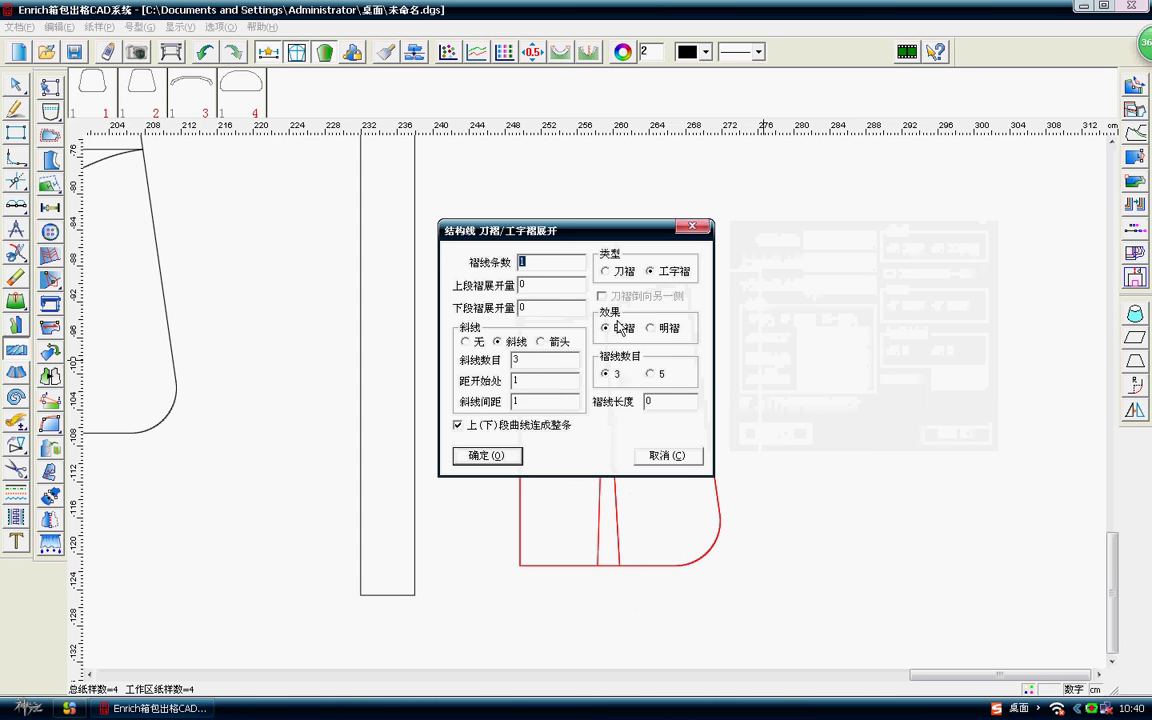
{"action": "left_click_drag", "start_coordinate": [520, 230], "coordinate": [800, 157]}
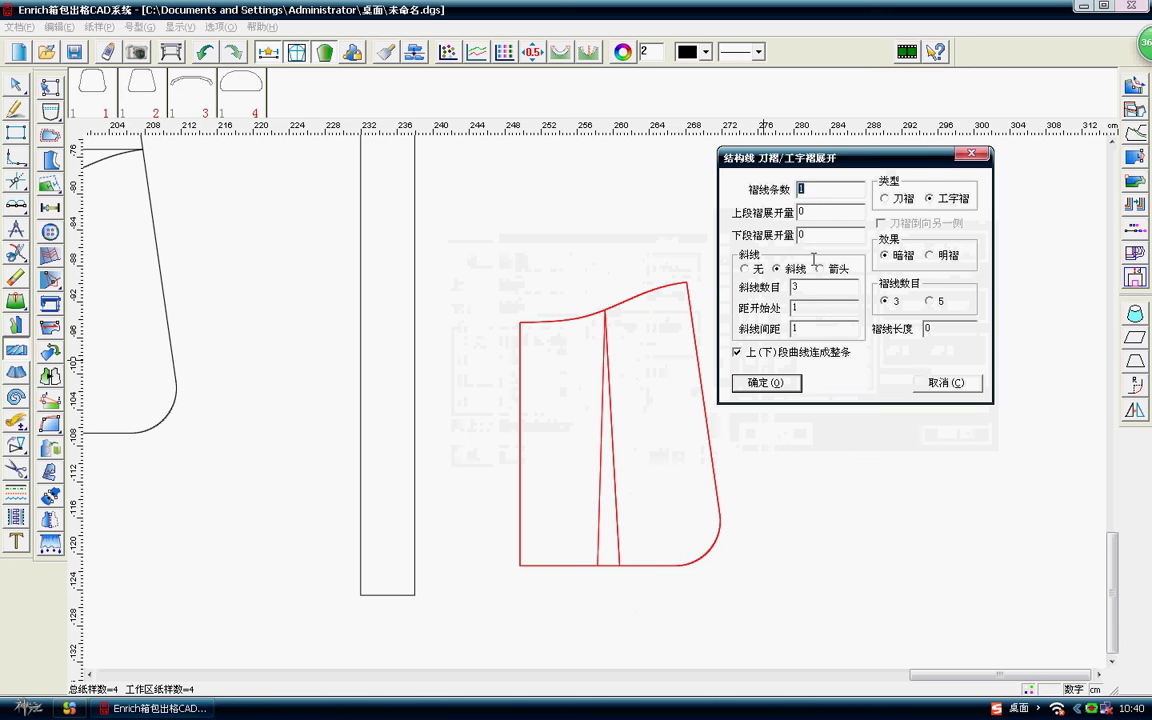
Apply the box pleat with upper spread 4 and lower spread 0.
{"action": "key", "text": "Tab"}
{"action": "type", "text": "4"}
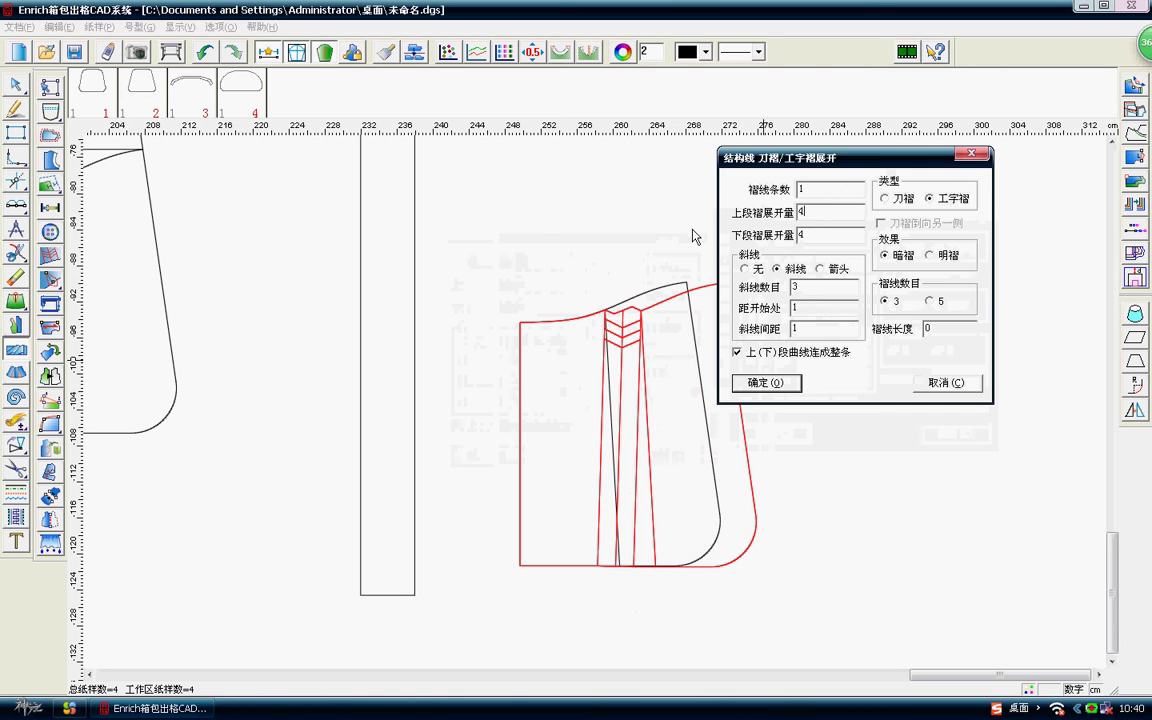
{"action": "key", "text": "Tab"}
{"action": "type", "text": "0"}
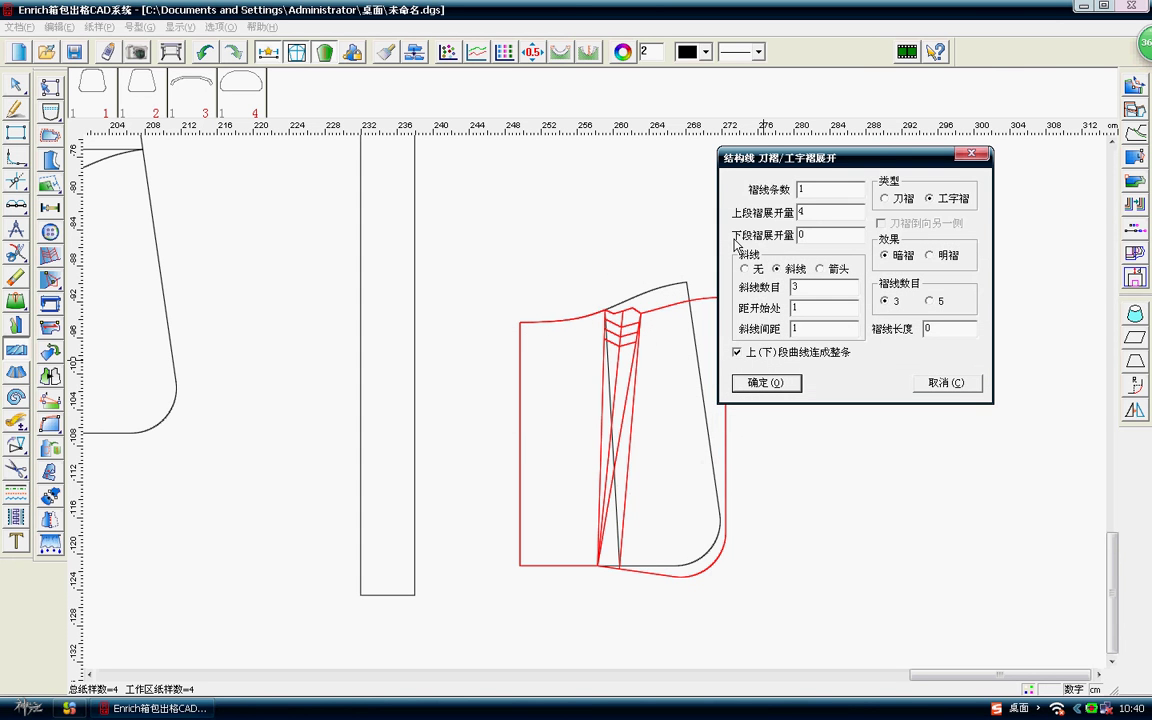
{"action": "left_click_drag", "start_coordinate": [893, 163], "coordinate": [911, 161]}
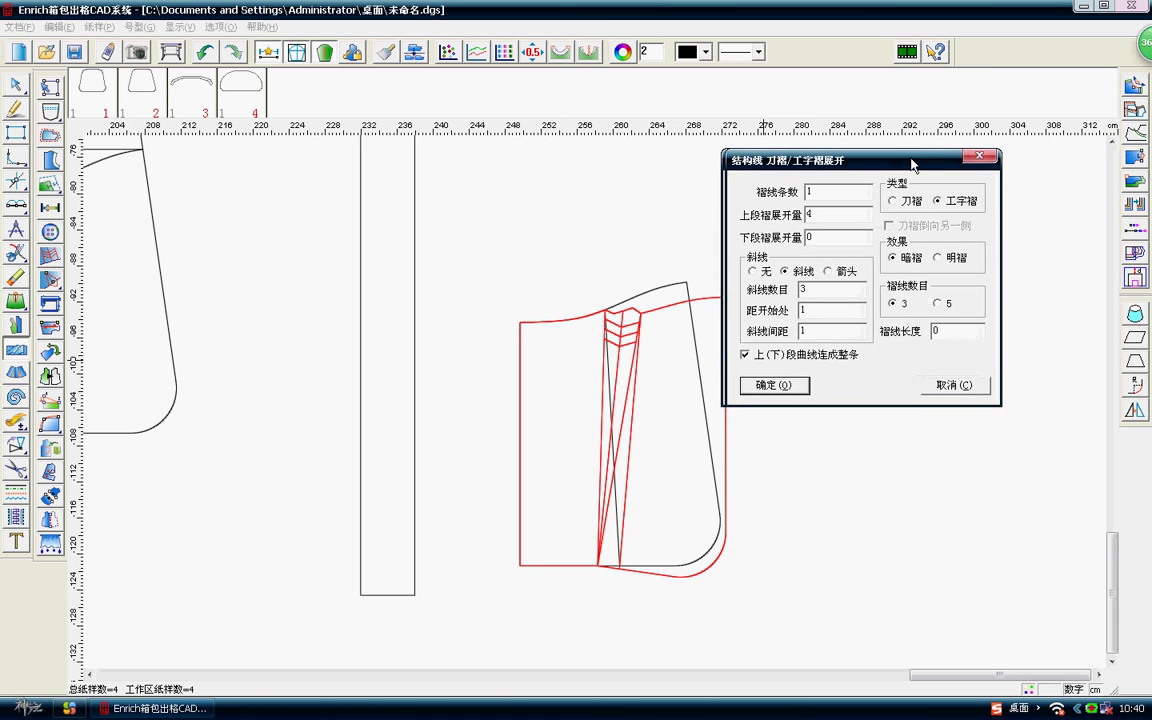
{"action": "left_click", "coordinate": [797, 381]}
End the pleat operation and switch to the line-drawing tool.
{"action": "right_click", "coordinate": [650, 318]}
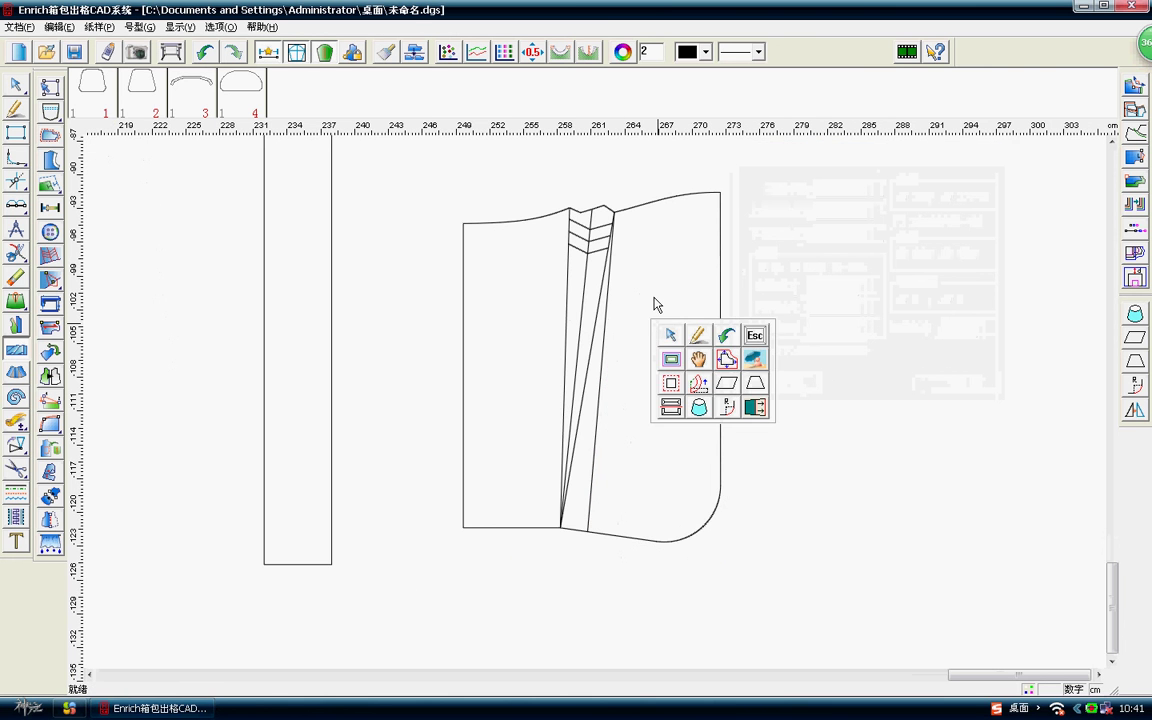
{"action": "left_click", "coordinate": [16, 300]}
{"action": "left_click", "coordinate": [16, 298]}
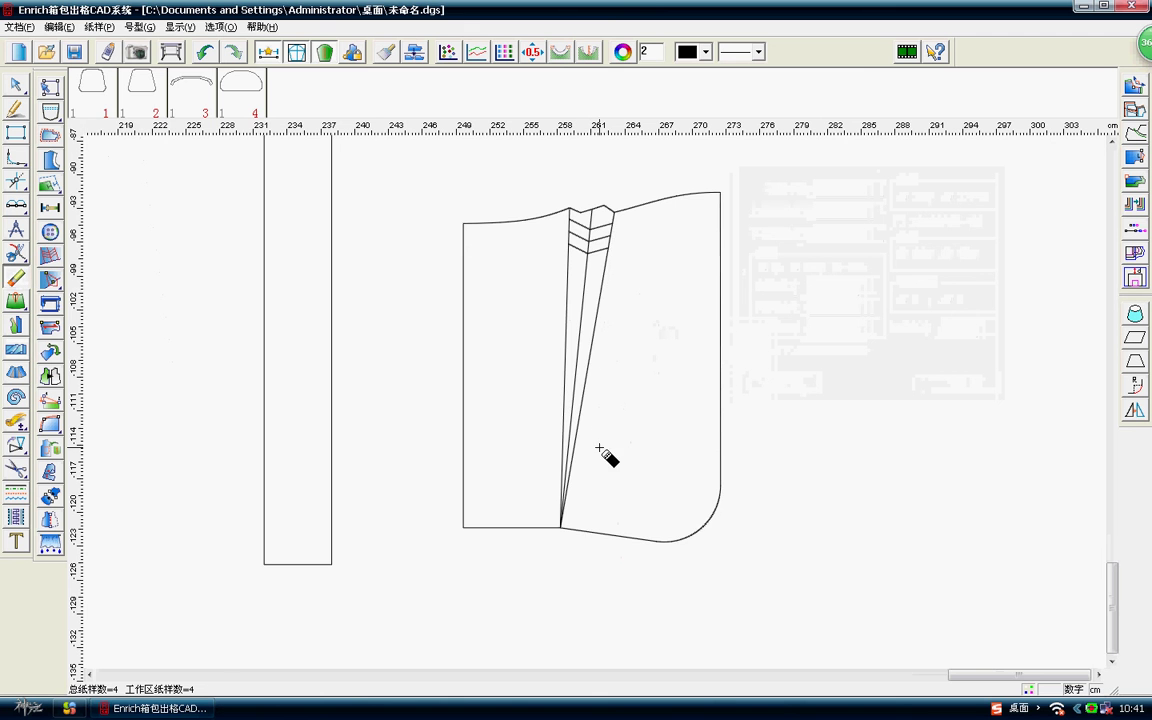
{"action": "scroll", "coordinate": [607, 458], "scroll_direction": "down", "scroll_amount": 1}
{"action": "scroll", "coordinate": [590, 390], "scroll_direction": "down", "scroll_amount": 1}
{"action": "scroll", "coordinate": [563, 346], "scroll_direction": "up", "scroll_amount": 1}
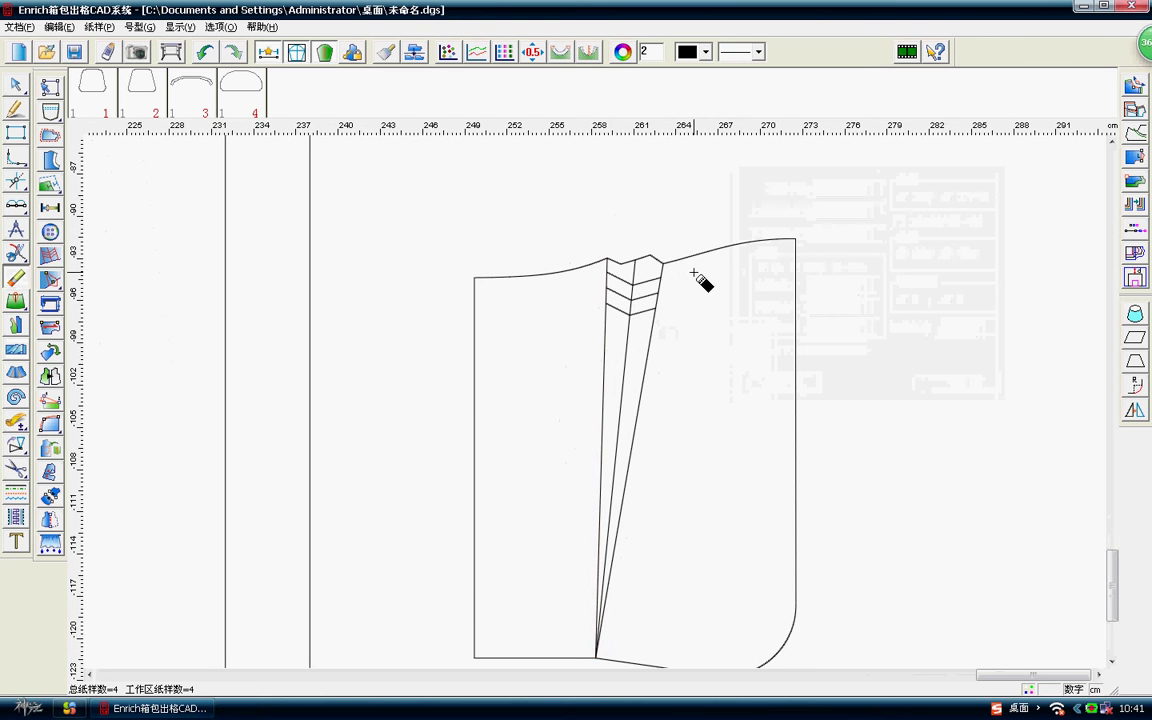
{"action": "scroll", "coordinate": [636, 343], "scroll_direction": "down", "scroll_amount": 1}
{"action": "scroll", "coordinate": [599, 334], "scroll_direction": "down", "scroll_amount": 1}
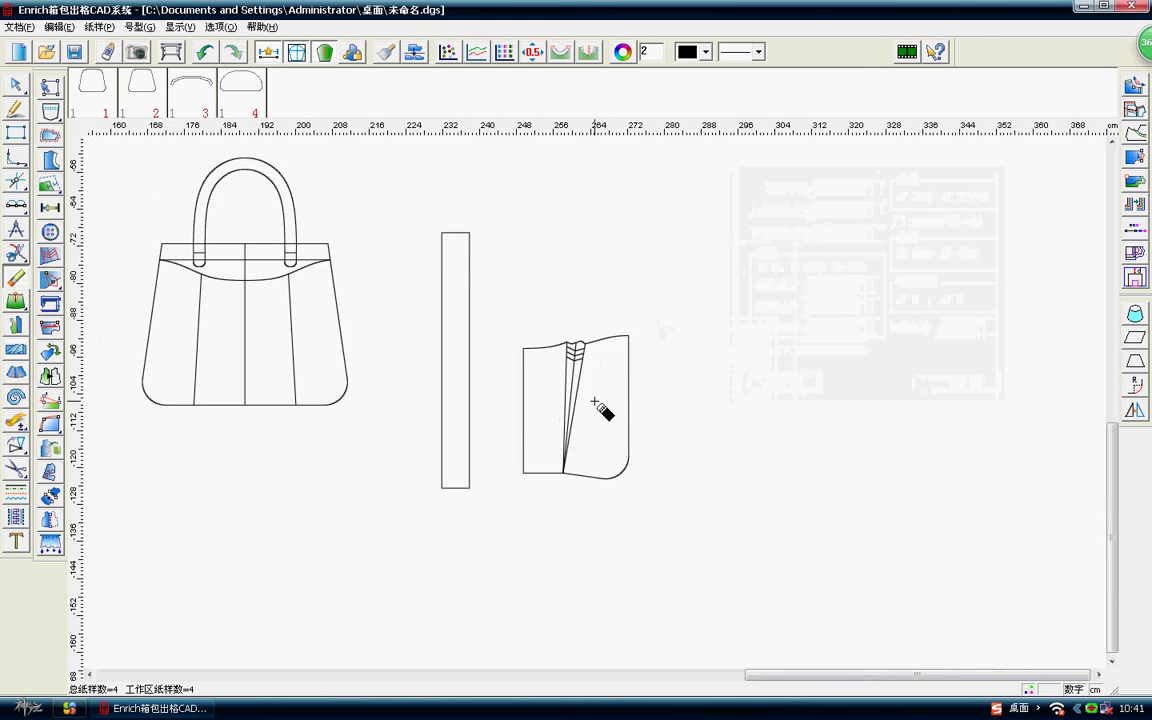
{"action": "scroll", "coordinate": [599, 406], "scroll_direction": "down", "scroll_amount": 1}
{"action": "scroll", "coordinate": [596, 391], "scroll_direction": "down", "scroll_amount": 1}
{"action": "scroll", "coordinate": [600, 404], "scroll_direction": "up", "scroll_amount": 3}
{"action": "scroll", "coordinate": [607, 410], "scroll_direction": "up", "scroll_amount": 1}
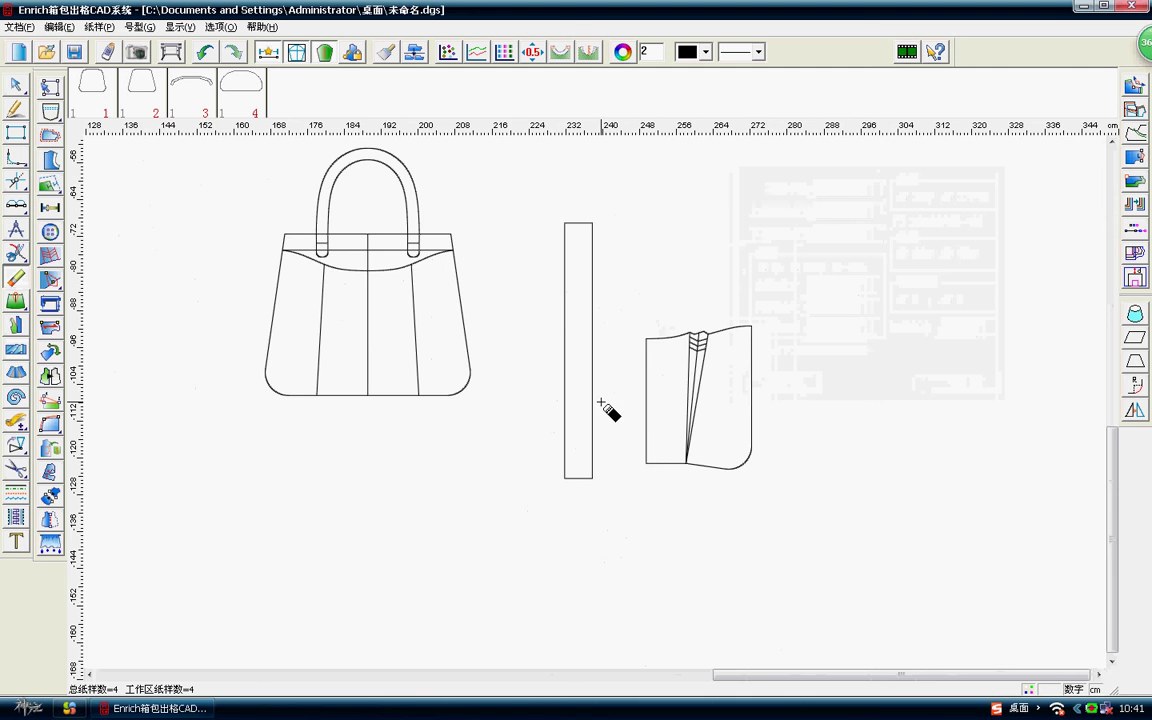
{"action": "scroll", "coordinate": [617, 404], "scroll_direction": "up", "scroll_amount": 1}
{"action": "scroll", "coordinate": [620, 404], "scroll_direction": "up", "scroll_amount": 1}
Reshape the panel's bottom edge curve near the right corner through a new point.
{"action": "right_click", "coordinate": [757, 412]}
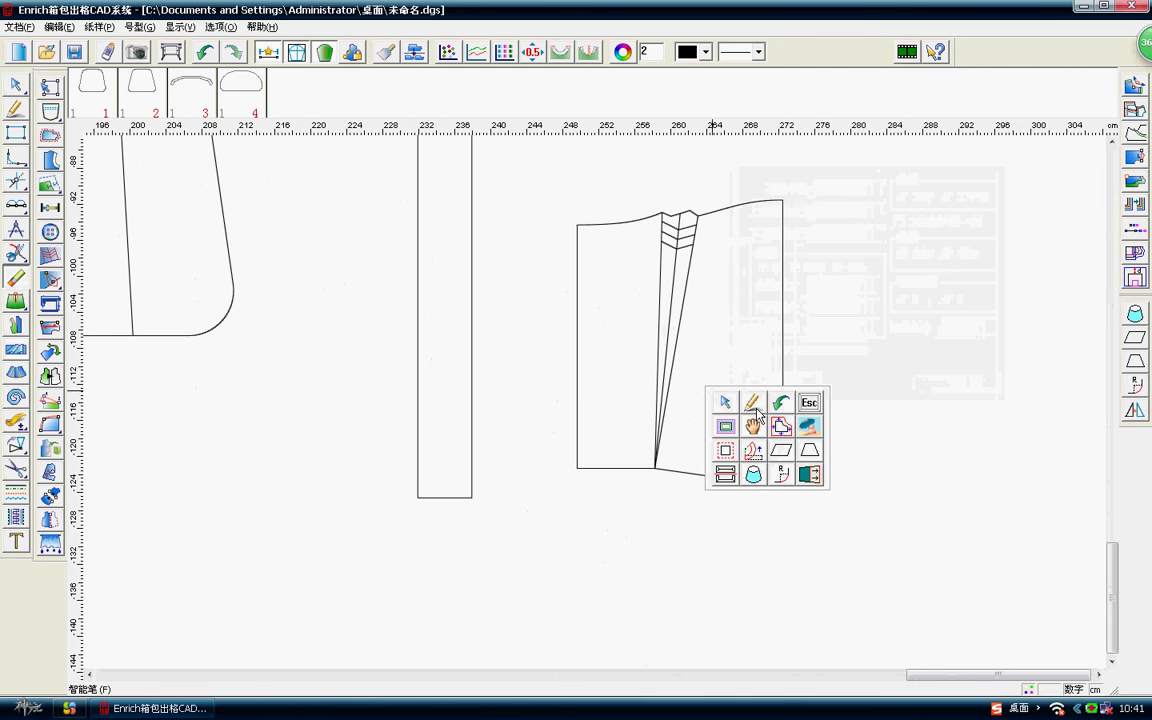
{"action": "left_click", "coordinate": [756, 410]}
{"action": "scroll", "coordinate": [624, 480], "scroll_direction": "up", "scroll_amount": 3}
{"action": "left_click", "coordinate": [609, 380]}
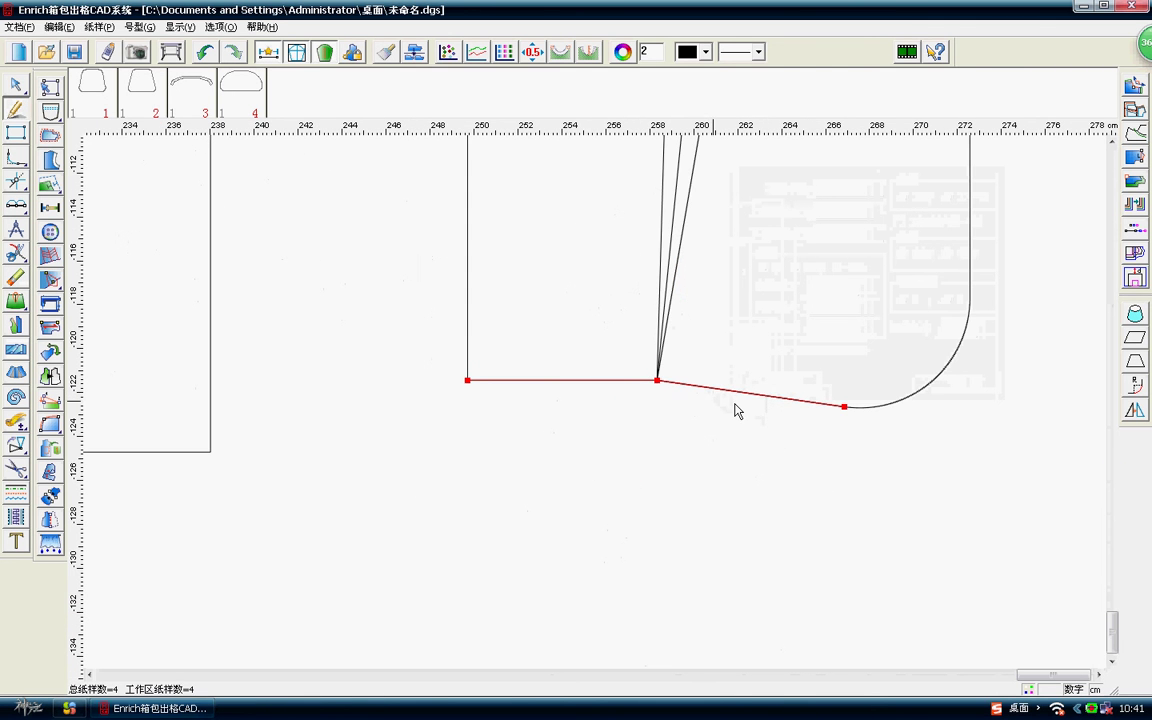
{"action": "left_click_drag", "start_coordinate": [753, 399], "coordinate": [754, 392]}
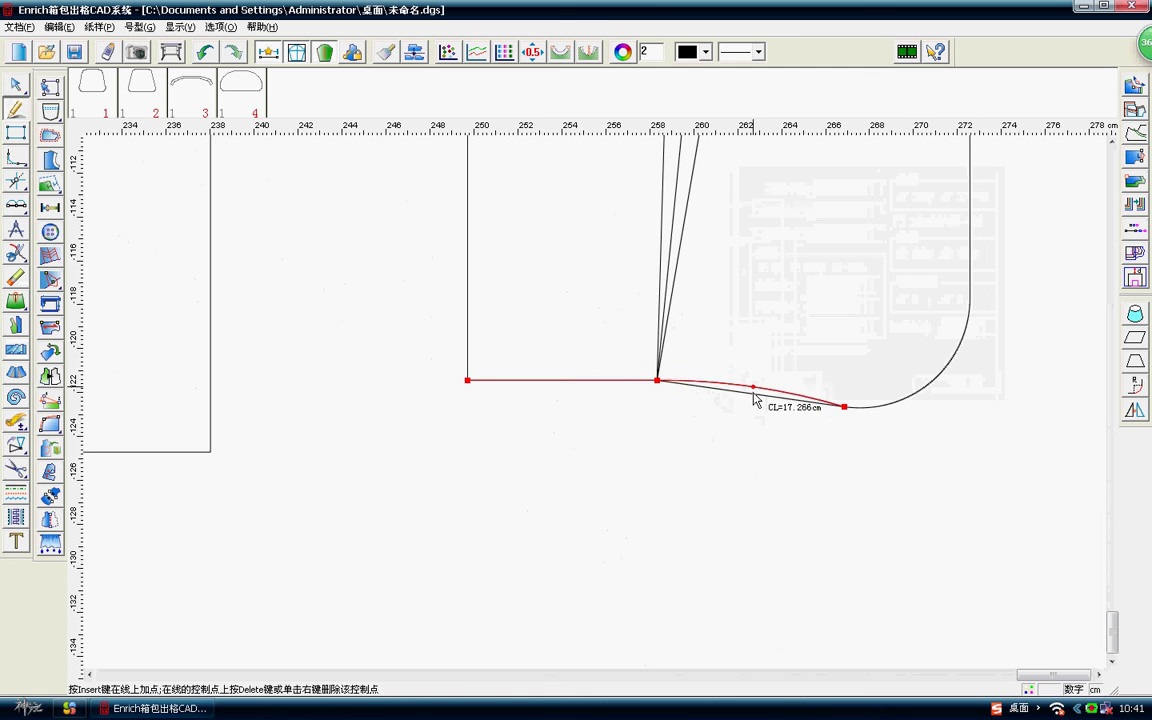
{"action": "right_click", "coordinate": [762, 421]}
Check the lower edge line and corner arc, then fine-tune the lower edge curve.
{"action": "scroll", "coordinate": [760, 399], "scroll_direction": "up", "scroll_amount": 2}
{"action": "left_click", "coordinate": [527, 365]}
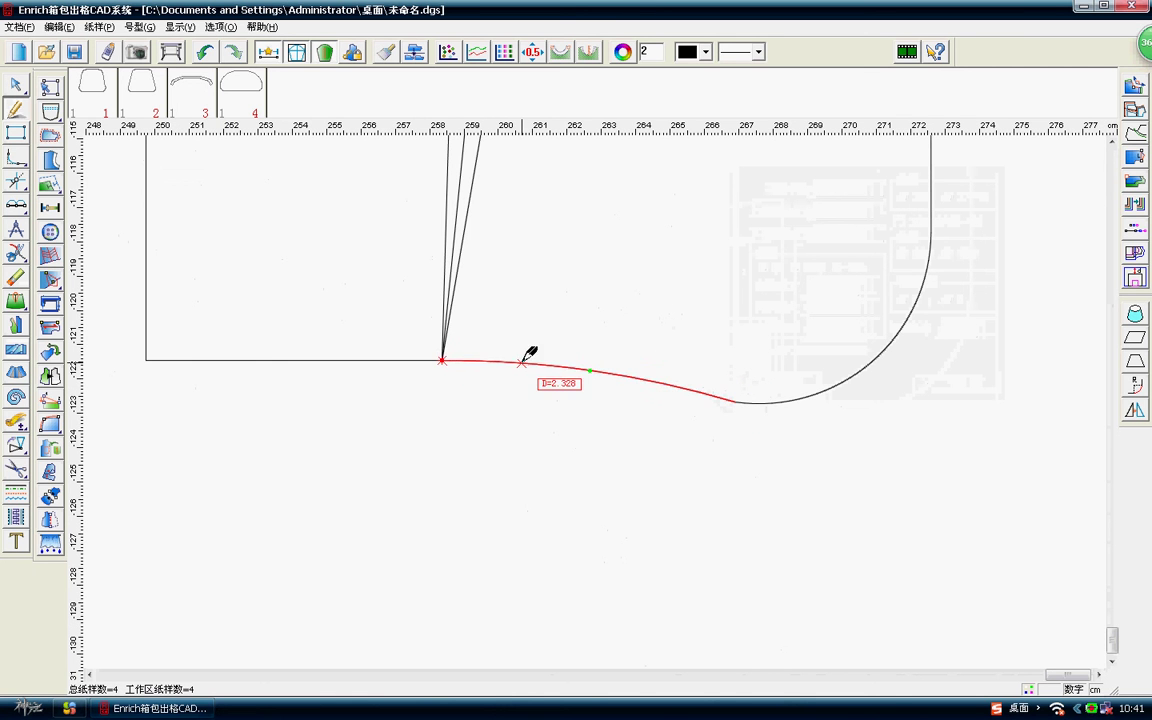
{"action": "right_click", "coordinate": [661, 427]}
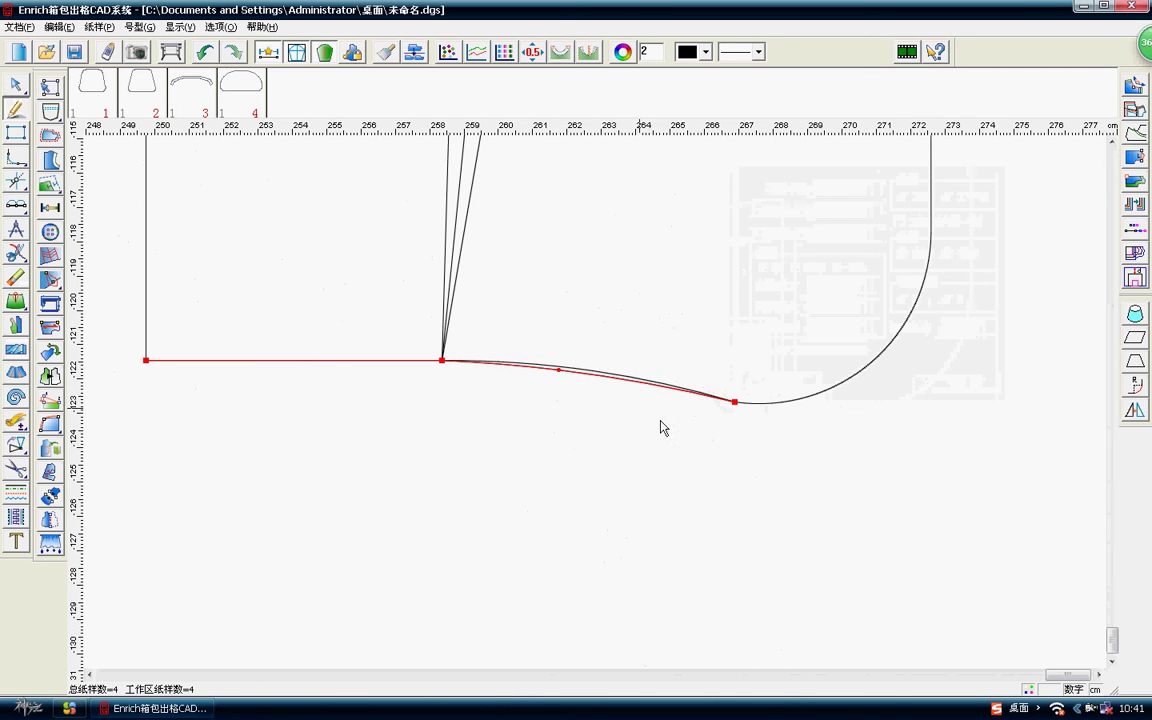
{"action": "left_click", "coordinate": [742, 401]}
{"action": "scroll", "coordinate": [740, 400], "scroll_direction": "up", "scroll_amount": 2}
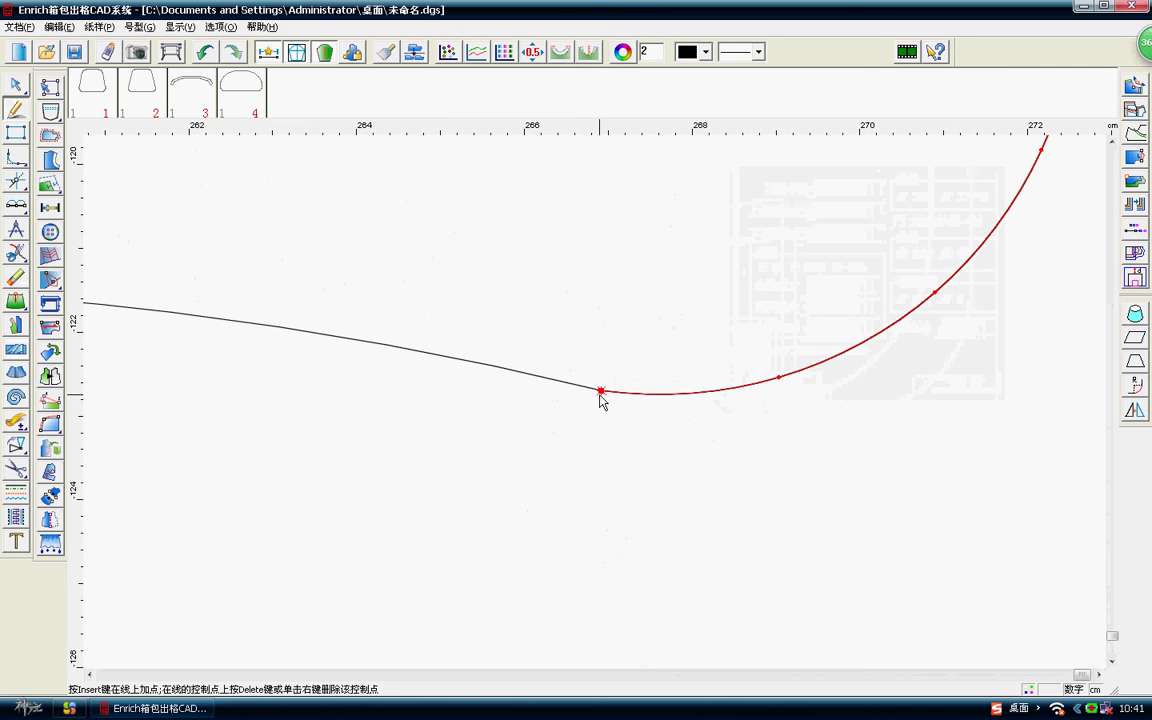
{"action": "right_click", "coordinate": [599, 419]}
{"action": "scroll", "coordinate": [590, 410], "scroll_direction": "down", "scroll_amount": 2}
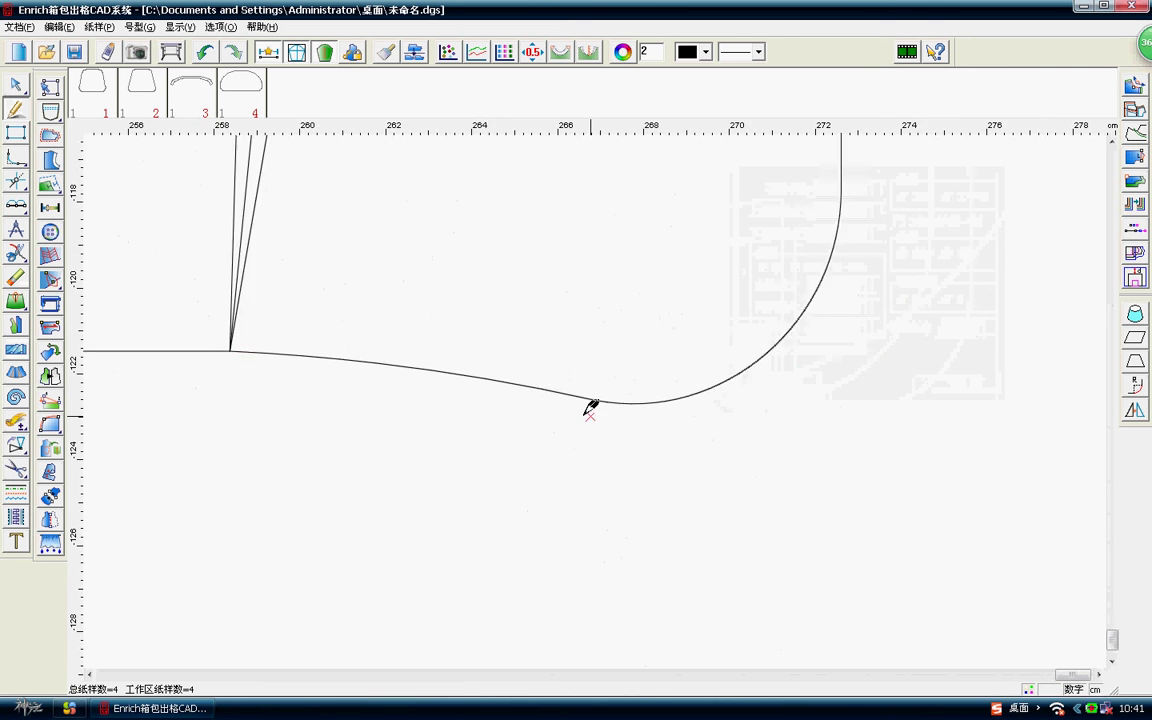
{"action": "scroll", "coordinate": [590, 408], "scroll_direction": "down", "scroll_amount": 1}
{"action": "left_click", "coordinate": [548, 380]}
{"action": "scroll", "coordinate": [555, 405], "scroll_direction": "up", "scroll_amount": 2}
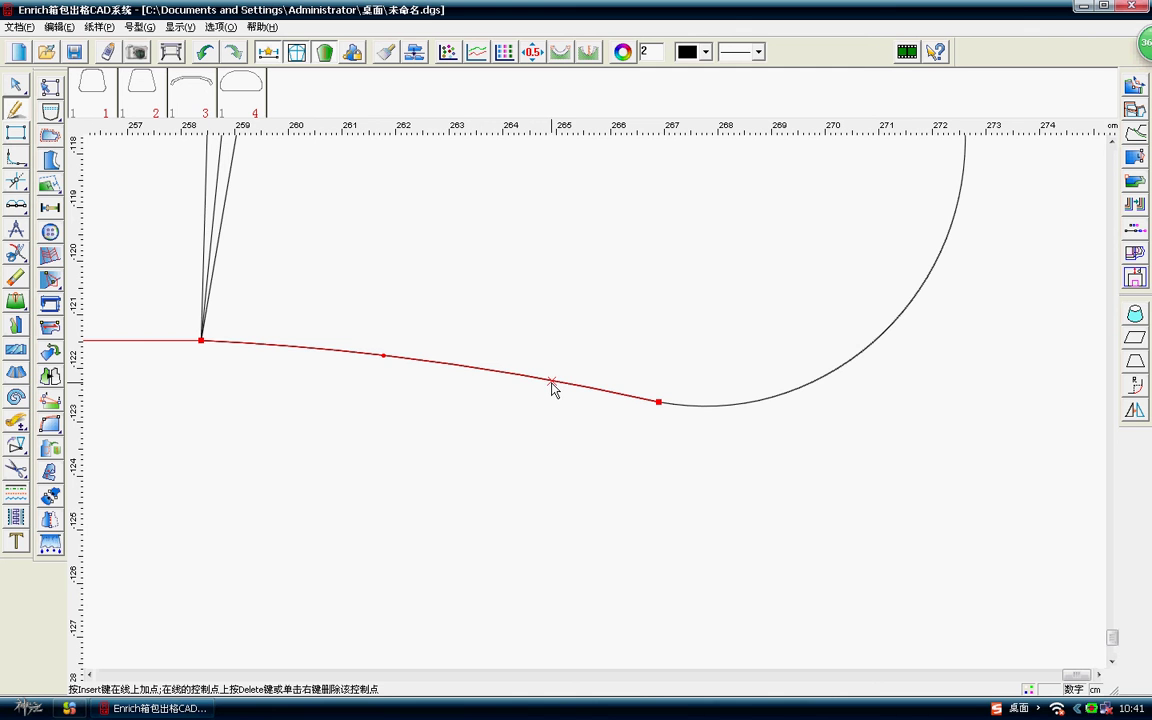
{"action": "left_click_drag", "start_coordinate": [551, 383], "coordinate": [552, 384]}
{"action": "right_click", "coordinate": [555, 395]}
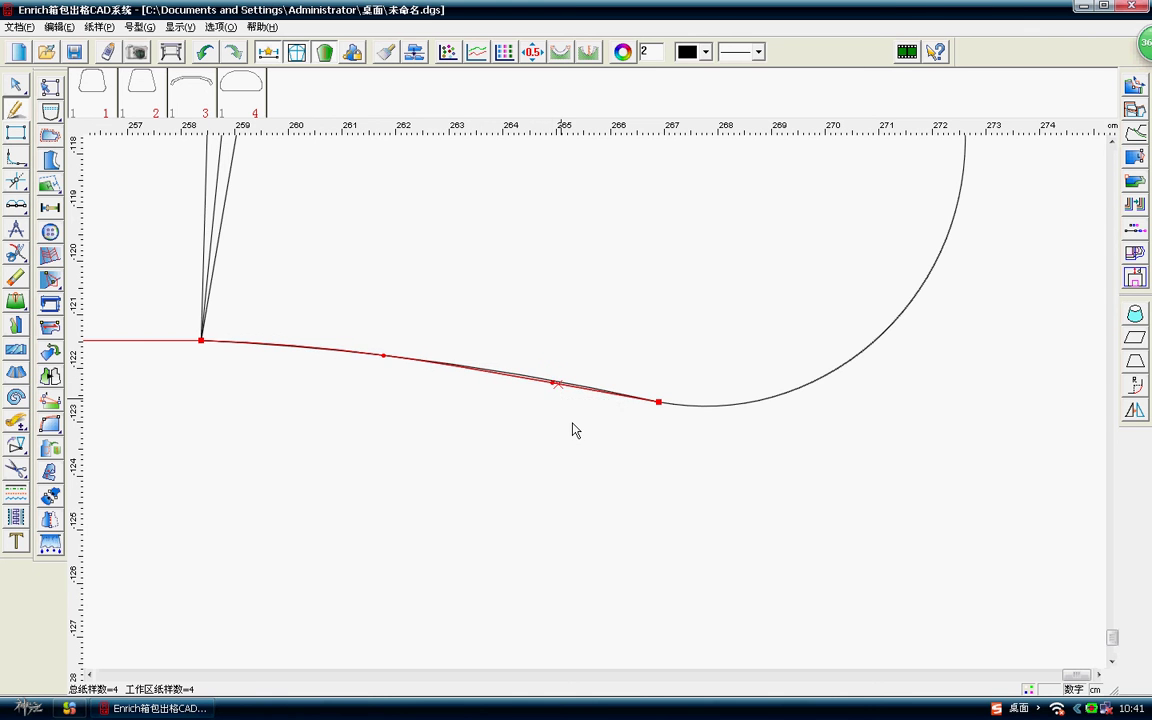
Smooth the bottom curve near the pleat point by dragging its control point left.
{"action": "scroll", "coordinate": [590, 415], "scroll_direction": "down", "scroll_amount": 2}
{"action": "scroll", "coordinate": [530, 385], "scroll_direction": "up", "scroll_amount": 1}
{"action": "left_click", "coordinate": [617, 392]}
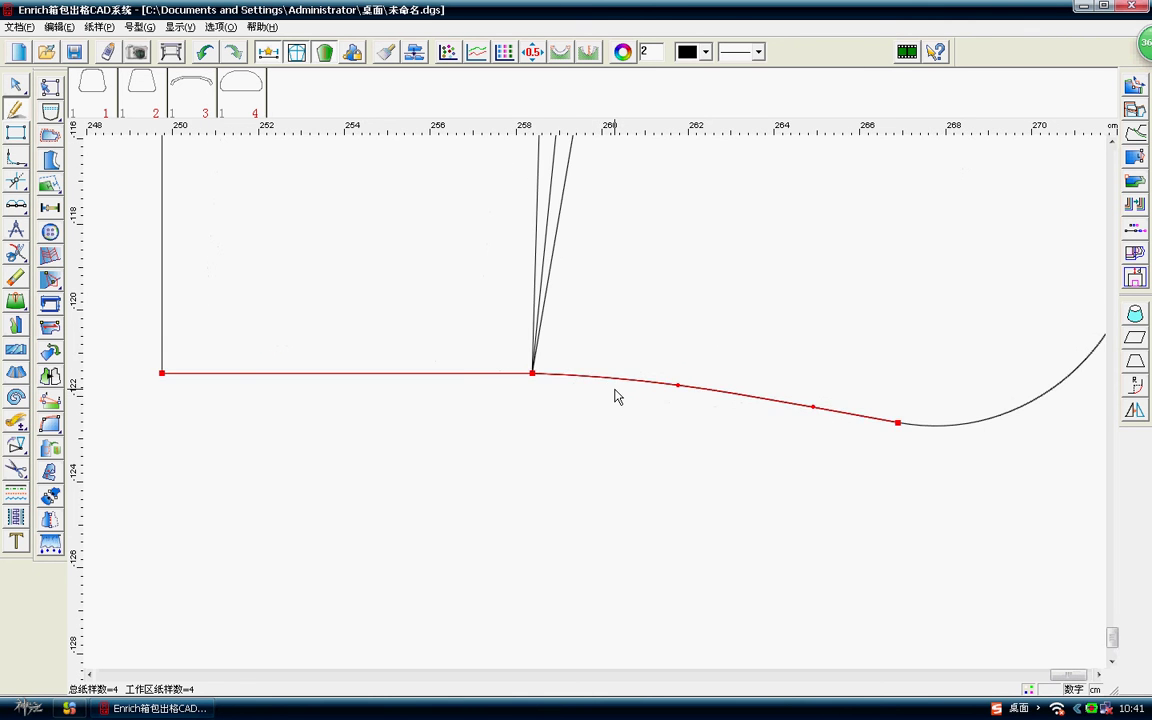
{"action": "scroll", "coordinate": [700, 385], "scroll_direction": "up", "scroll_amount": 1}
{"action": "left_click_drag", "start_coordinate": [740, 383], "coordinate": [668, 382]}
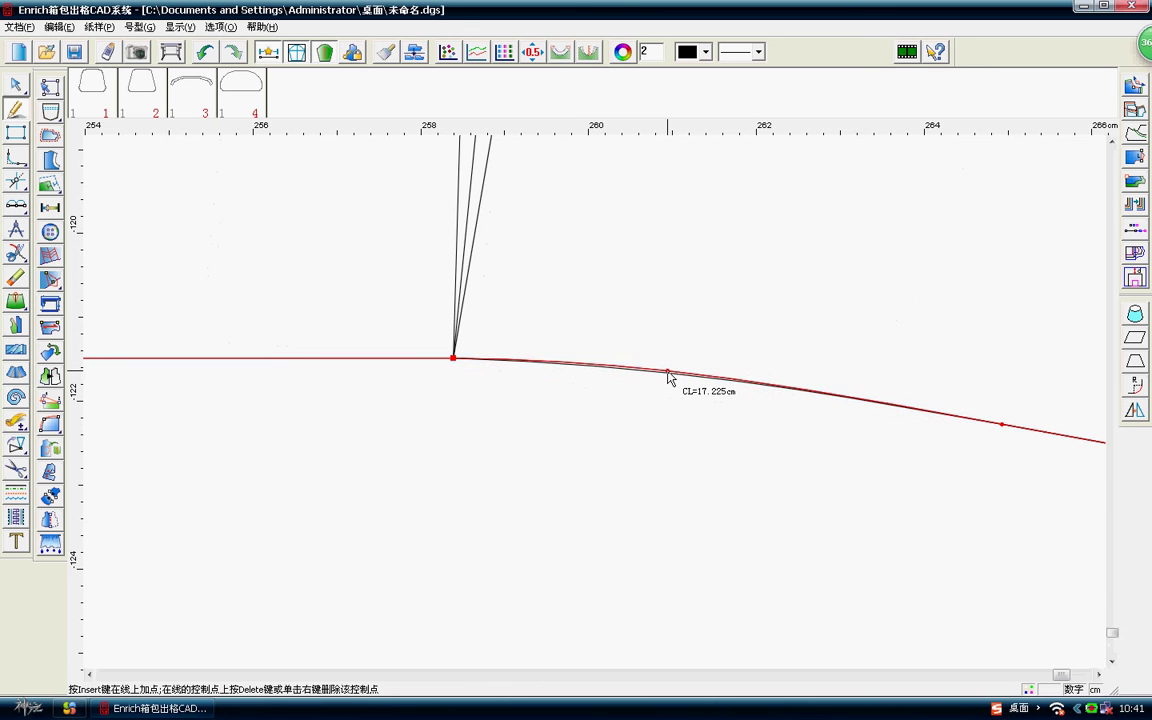
{"action": "right_click", "coordinate": [668, 383]}
Bow the straight bottom-left line slightly upward.
{"action": "scroll", "coordinate": [545, 404], "scroll_direction": "down", "scroll_amount": 2}
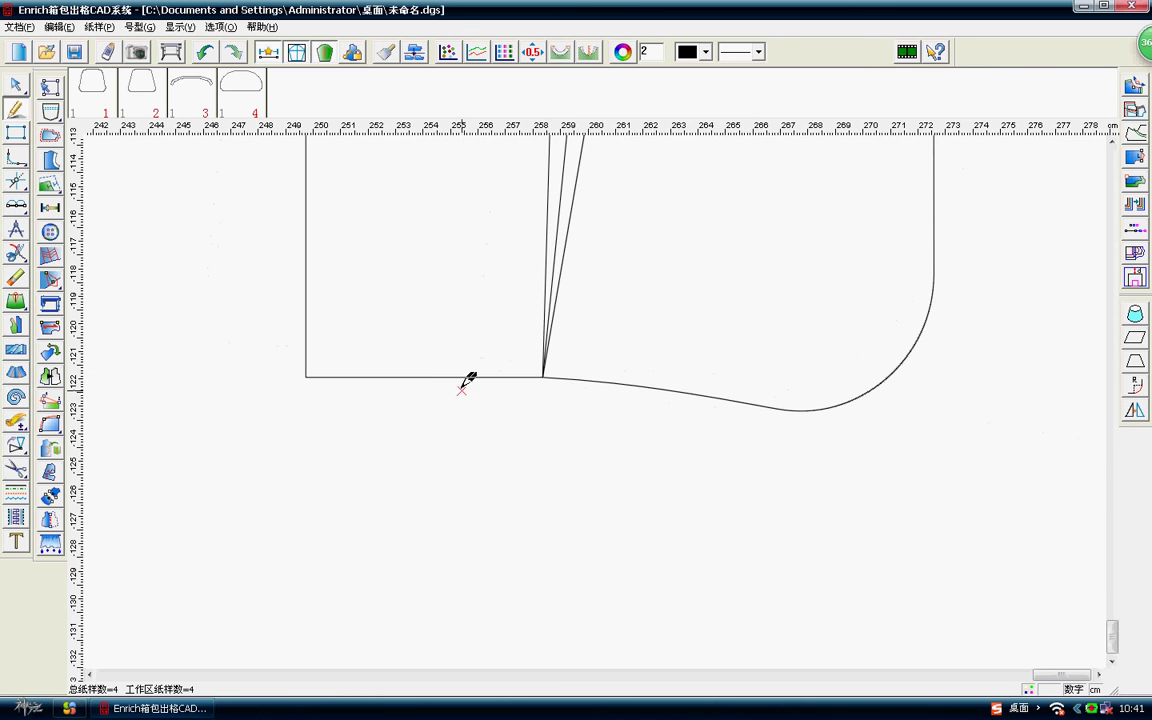
{"action": "left_click", "coordinate": [429, 375]}
{"action": "scroll", "coordinate": [429, 375], "scroll_direction": "up", "scroll_amount": 1}
{"action": "left_click_drag", "start_coordinate": [591, 392], "coordinate": [593, 389]}
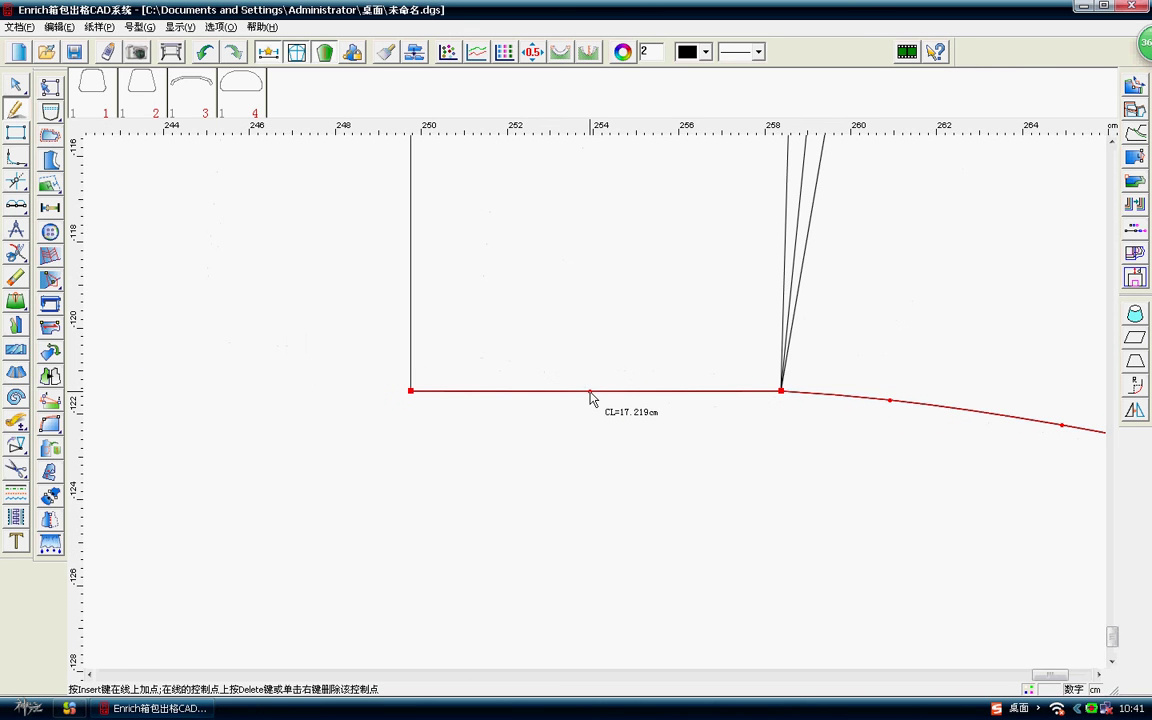
{"action": "right_click", "coordinate": [595, 395]}
Raise the bottom line's left end slightly and check the reshaped edge.
{"action": "scroll", "coordinate": [576, 388], "scroll_direction": "down", "scroll_amount": 1}
{"action": "scroll", "coordinate": [591, 391], "scroll_direction": "up", "scroll_amount": 2}
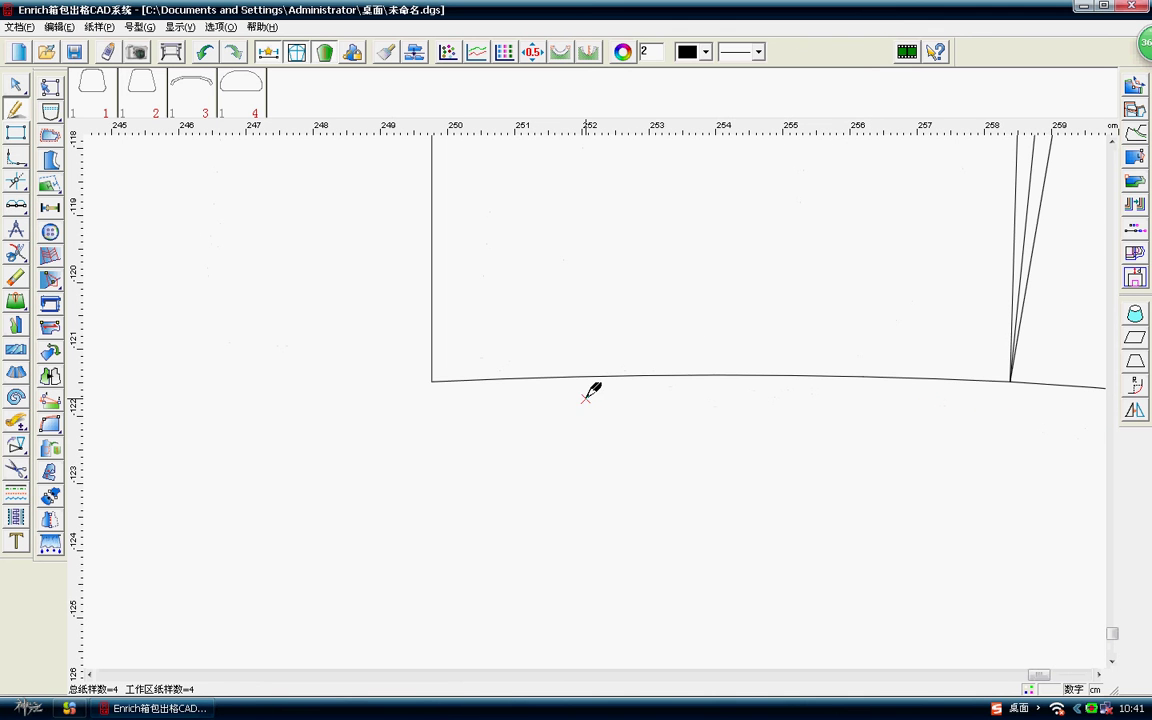
{"action": "left_click", "coordinate": [503, 378]}
{"action": "left_click", "coordinate": [503, 378]}
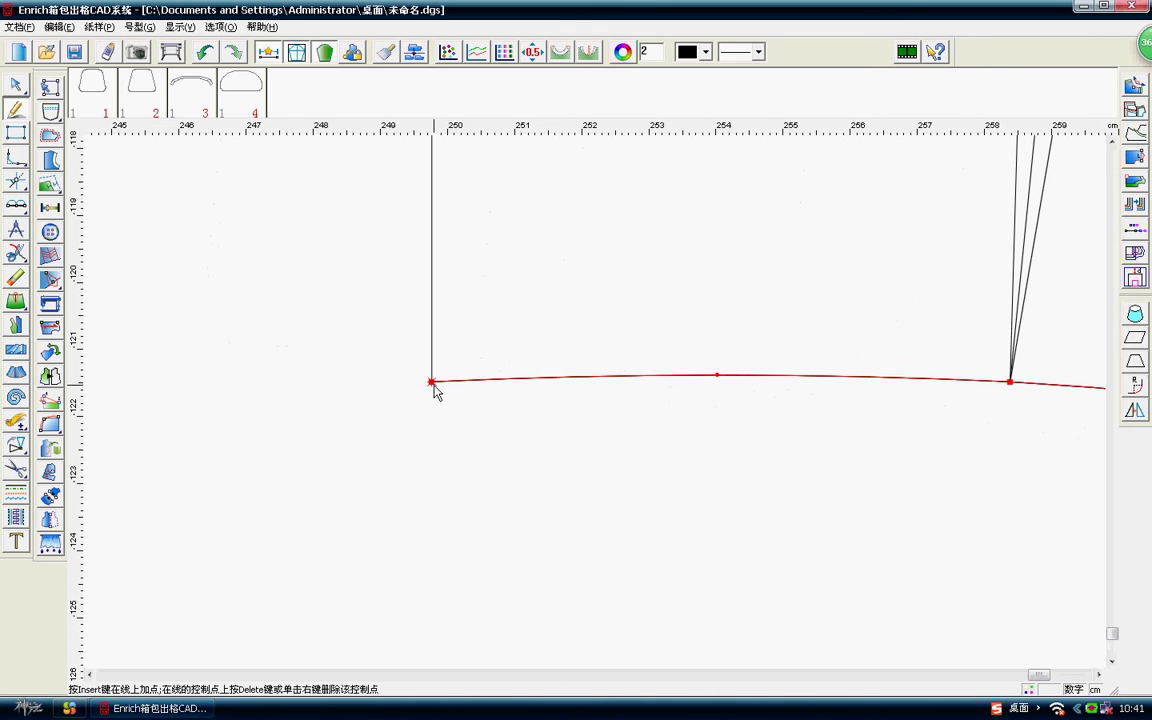
{"action": "left_click_drag", "start_coordinate": [433, 384], "coordinate": [434, 379]}
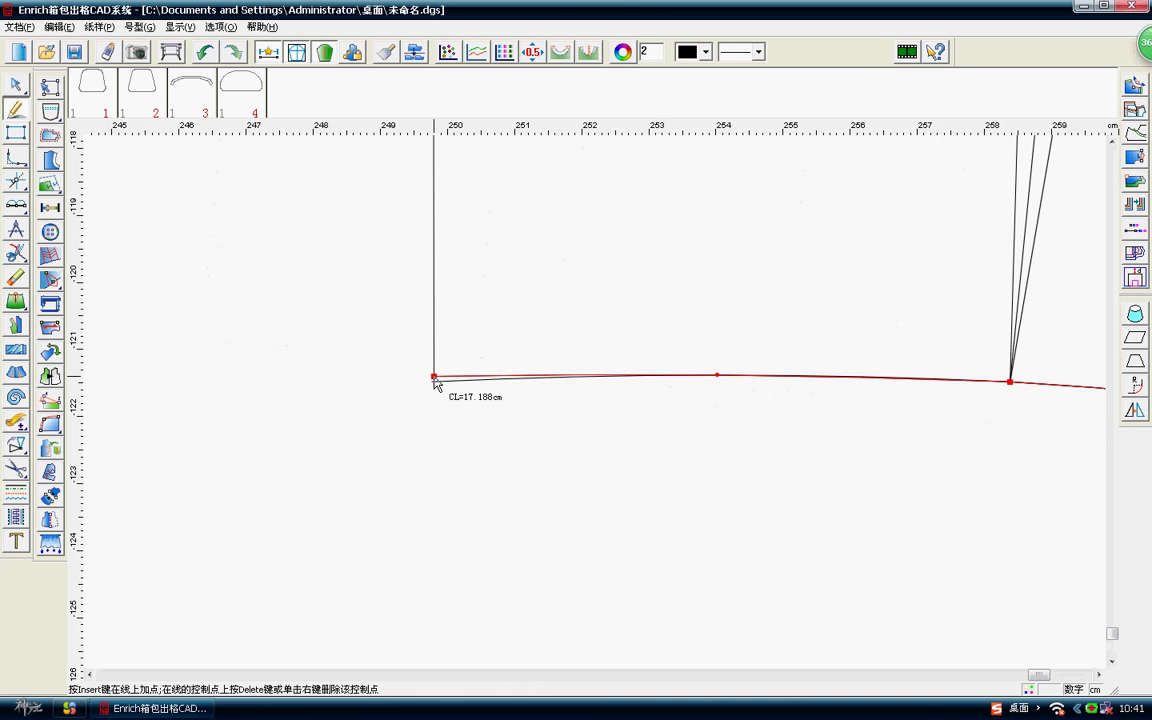
{"action": "right_click", "coordinate": [537, 404]}
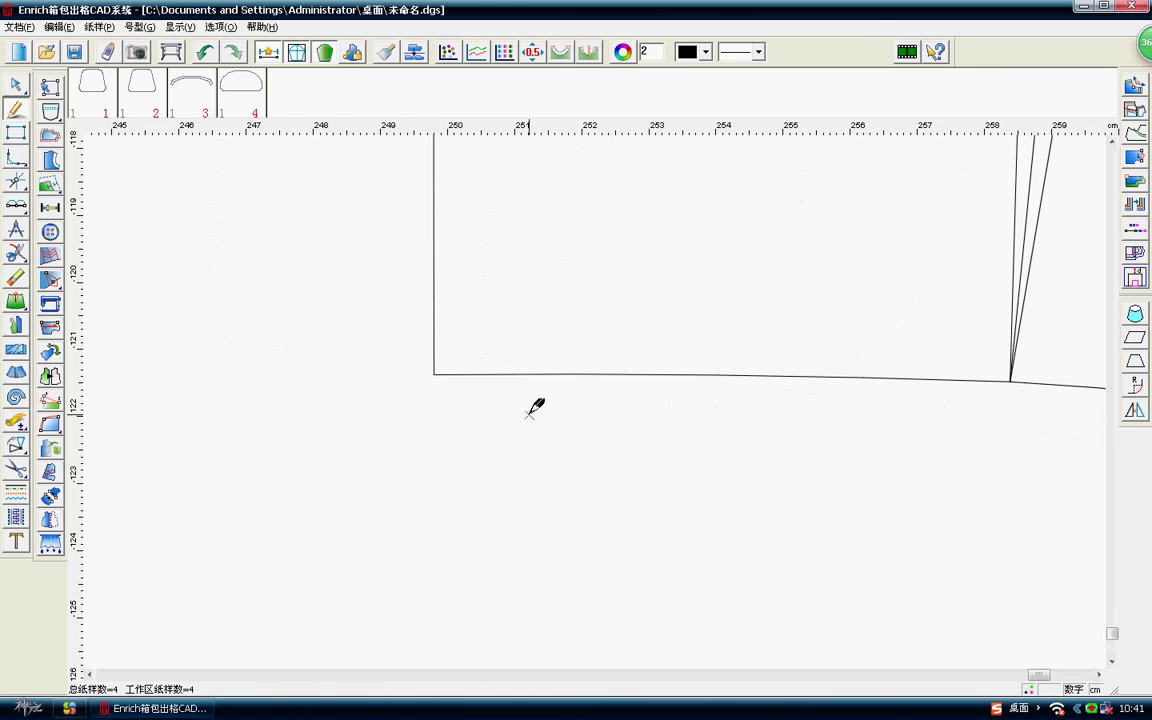
{"action": "scroll", "coordinate": [609, 386], "scroll_direction": "down", "scroll_amount": 2}
{"action": "scroll", "coordinate": [640, 385], "scroll_direction": "down", "scroll_amount": 1}
{"action": "left_click", "coordinate": [648, 383]}
{"action": "scroll", "coordinate": [648, 383], "scroll_direction": "down", "scroll_amount": 2}
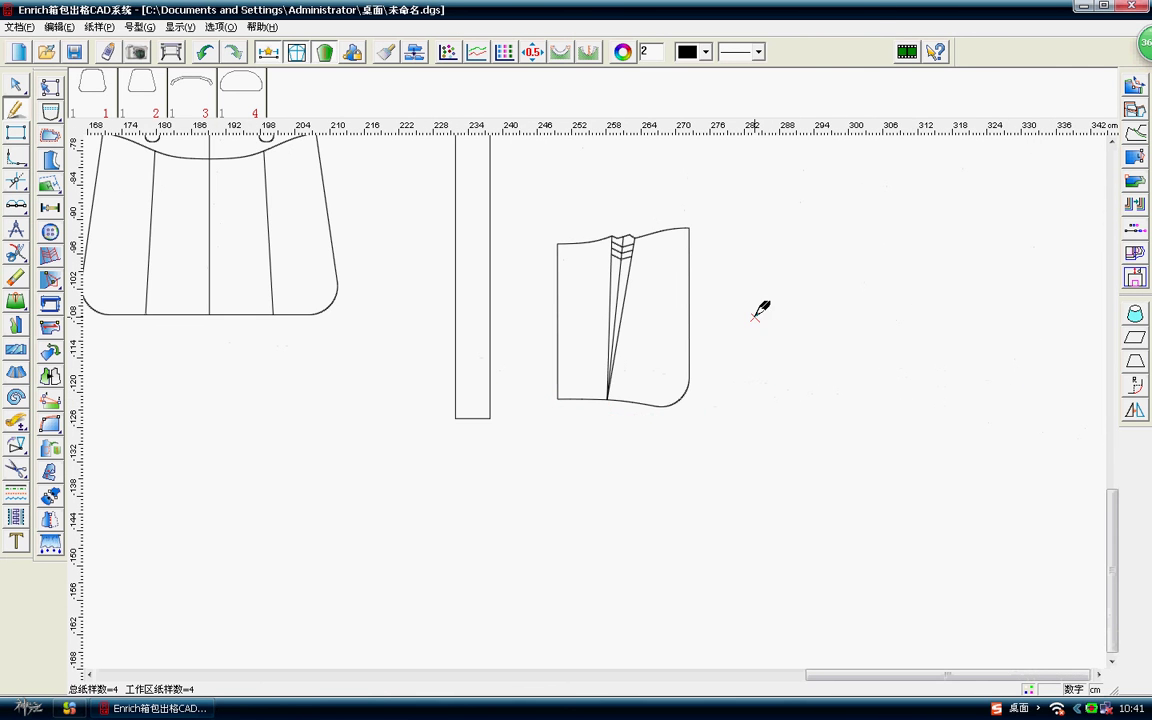
{"action": "scroll", "coordinate": [571, 288], "scroll_direction": "down", "scroll_amount": 2}
Using the Move tool, box-select the pleated panel and drop it below the front panel.
{"action": "right_click", "coordinate": [540, 287]}
{"action": "left_click", "coordinate": [540, 287]}
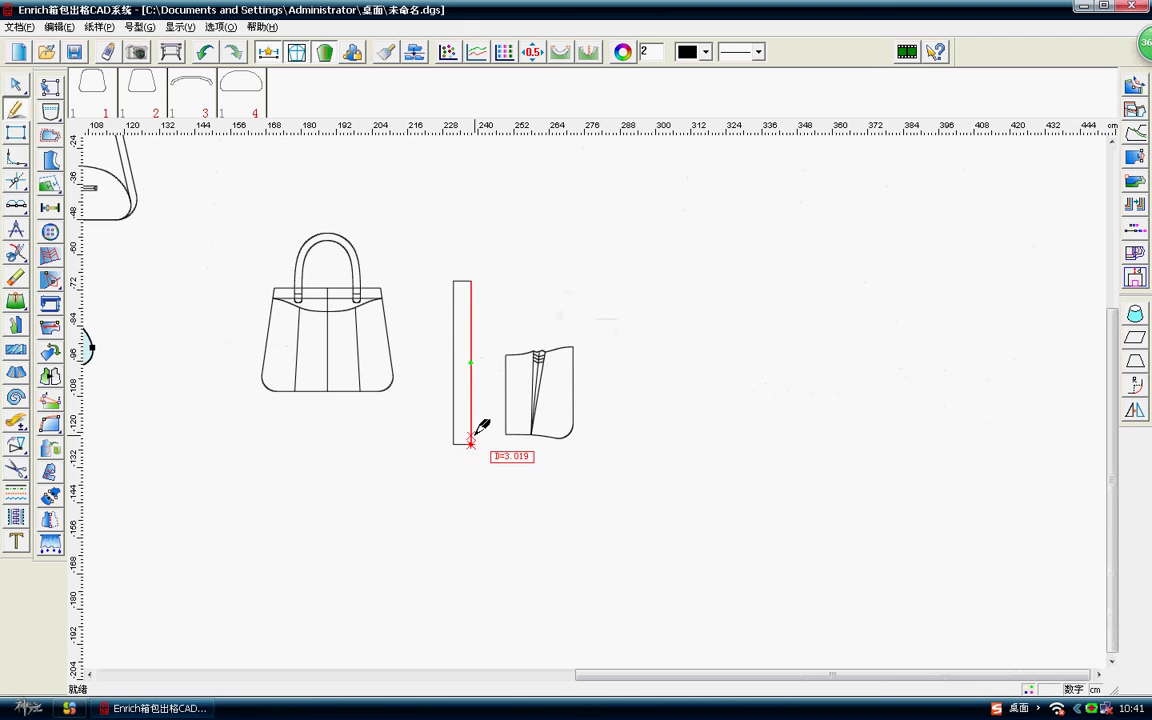
{"action": "scroll", "coordinate": [586, 226], "scroll_direction": "down", "scroll_amount": 1}
{"action": "left_click", "coordinate": [16, 445]}
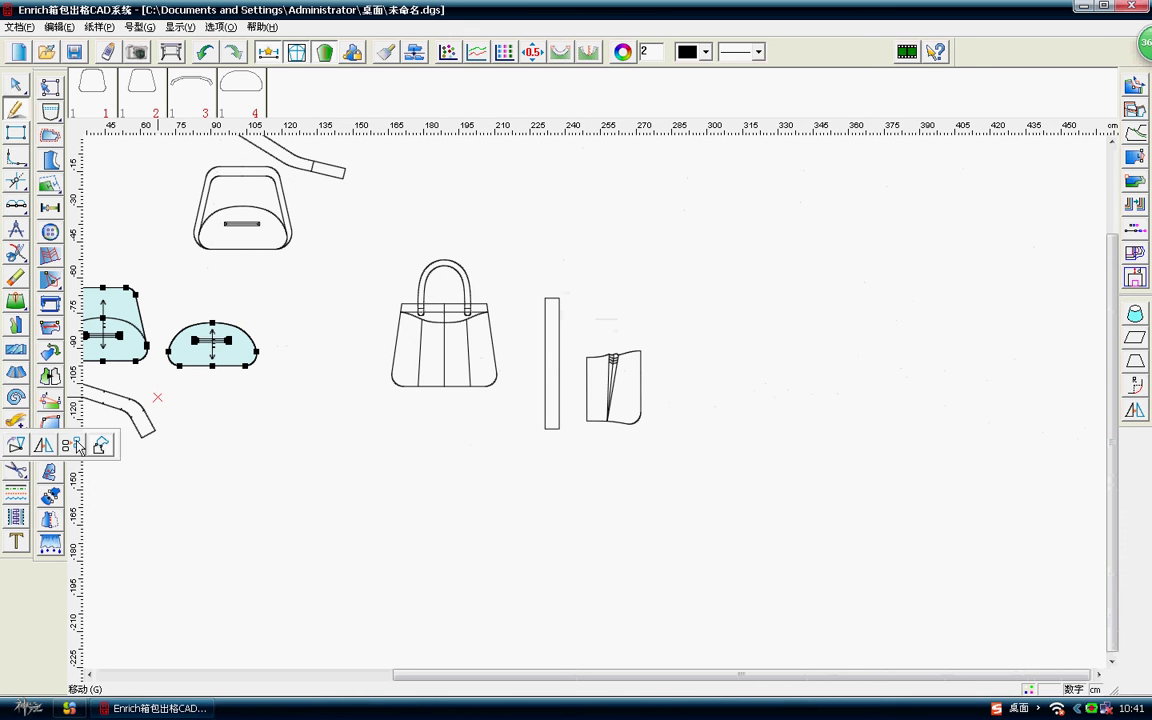
{"action": "left_click", "coordinate": [70, 445]}
{"action": "left_click_drag", "start_coordinate": [579, 321], "coordinate": [697, 488]}
{"action": "right_click", "coordinate": [697, 488]}
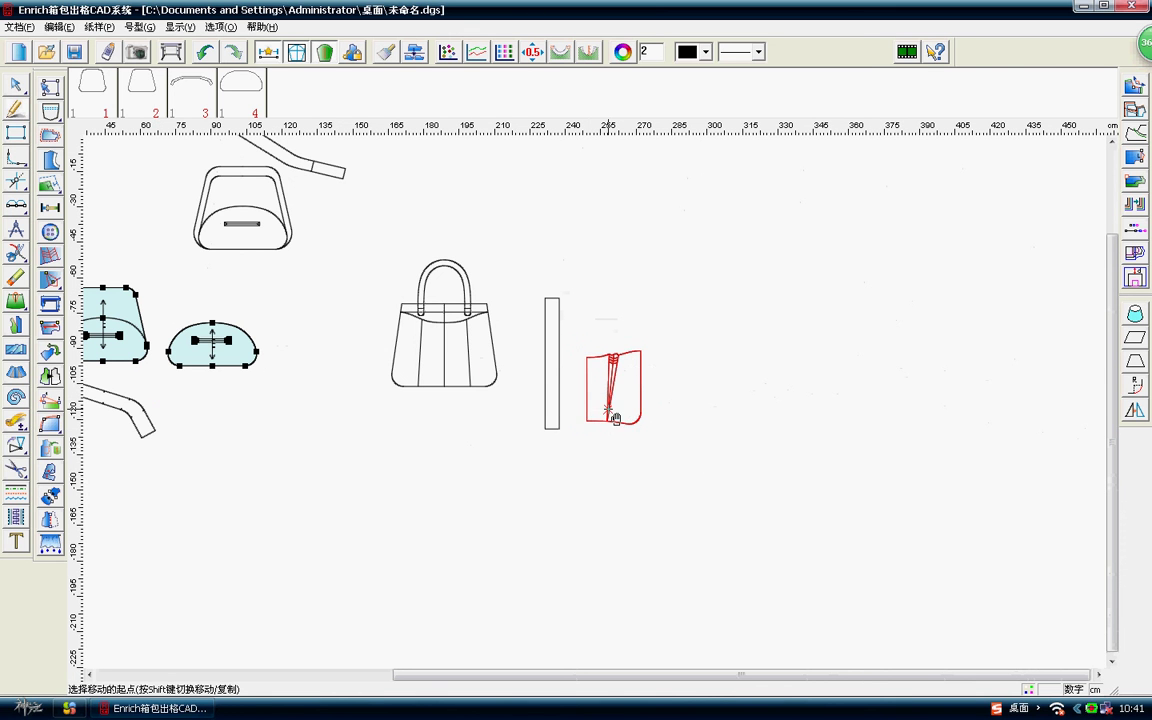
{"action": "left_click", "coordinate": [609, 410]}
{"action": "left_click", "coordinate": [468, 485]}
{"action": "scroll", "coordinate": [594, 403], "scroll_direction": "up", "scroll_amount": 2}
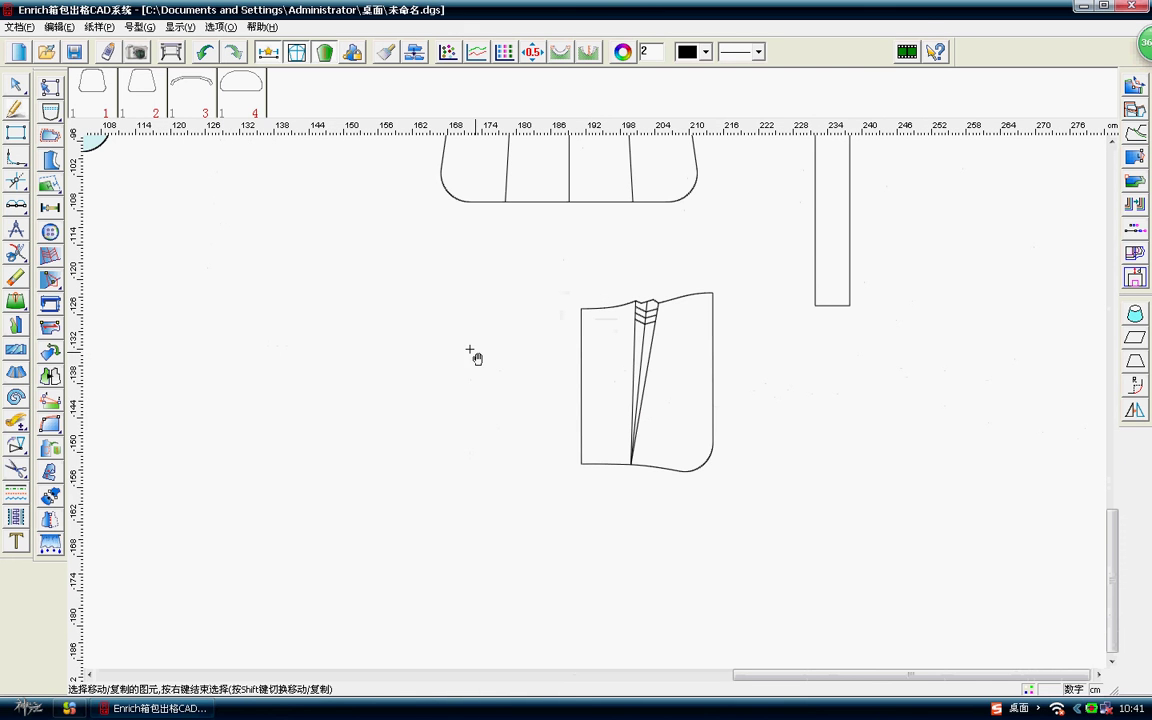
{"action": "scroll", "coordinate": [684, 338], "scroll_direction": "down", "scroll_amount": 2}
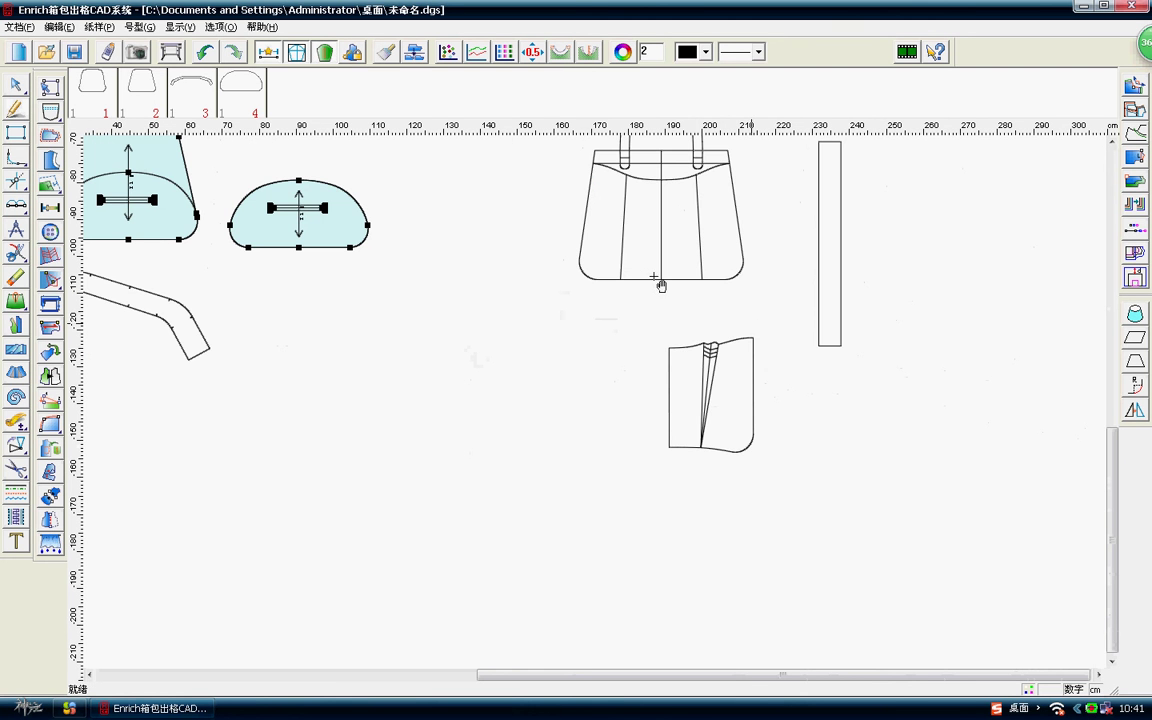
{"action": "scroll", "coordinate": [661, 286], "scroll_direction": "down", "scroll_amount": 2}
{"action": "scroll", "coordinate": [607, 411], "scroll_direction": "up", "scroll_amount": 1}
{"action": "scroll", "coordinate": [586, 278], "scroll_direction": "up", "scroll_amount": 2}
Measure the handle's outer arc length with the line-length comparison tool.
{"action": "scroll", "coordinate": [315, 480], "scroll_direction": "down", "scroll_amount": 1}
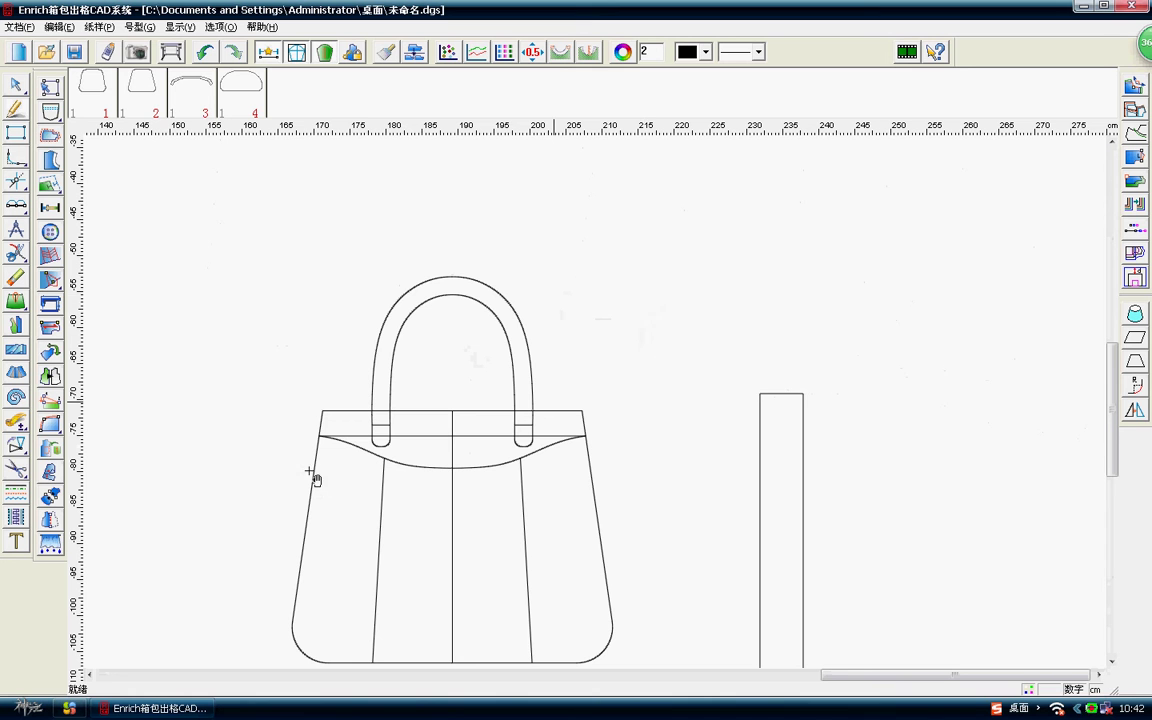
{"action": "right_click", "coordinate": [690, 300]}
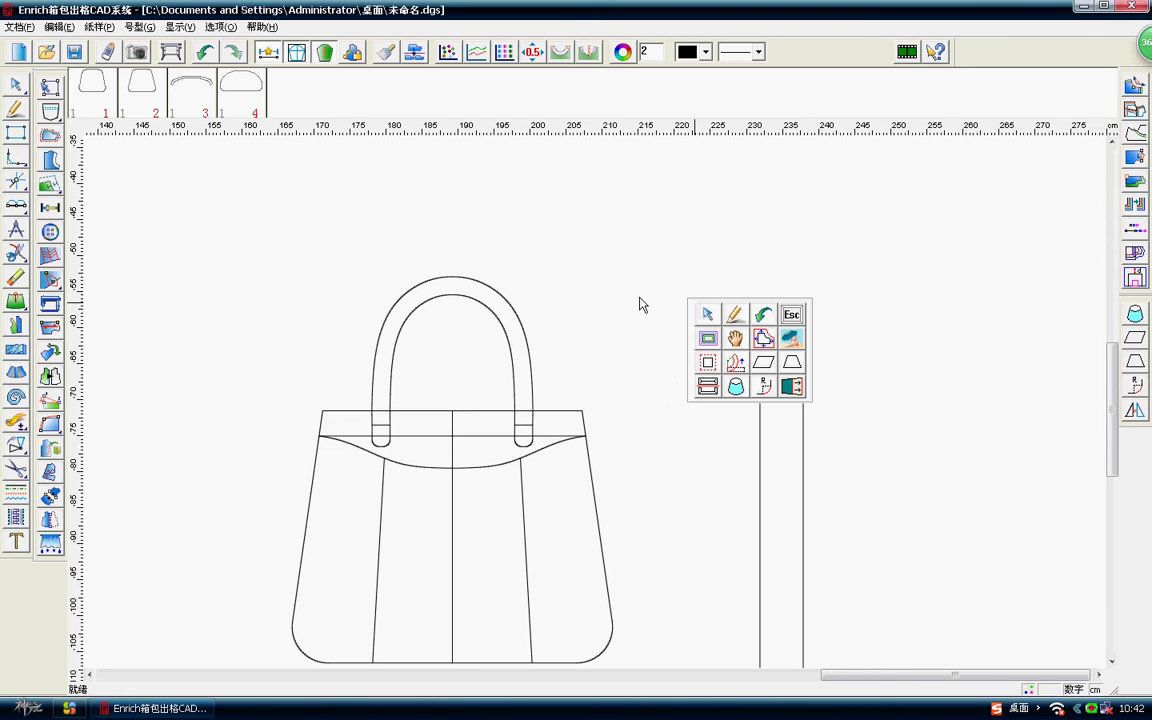
{"action": "left_click", "coordinate": [18, 425]}
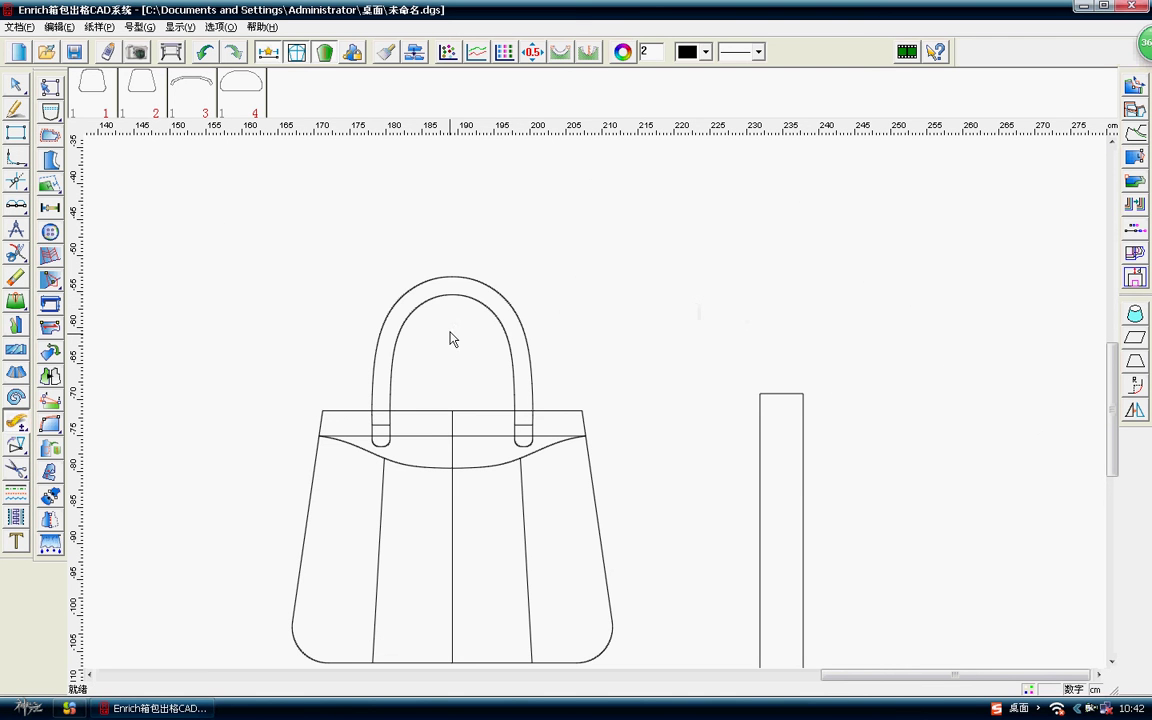
{"action": "left_click", "coordinate": [524, 324]}
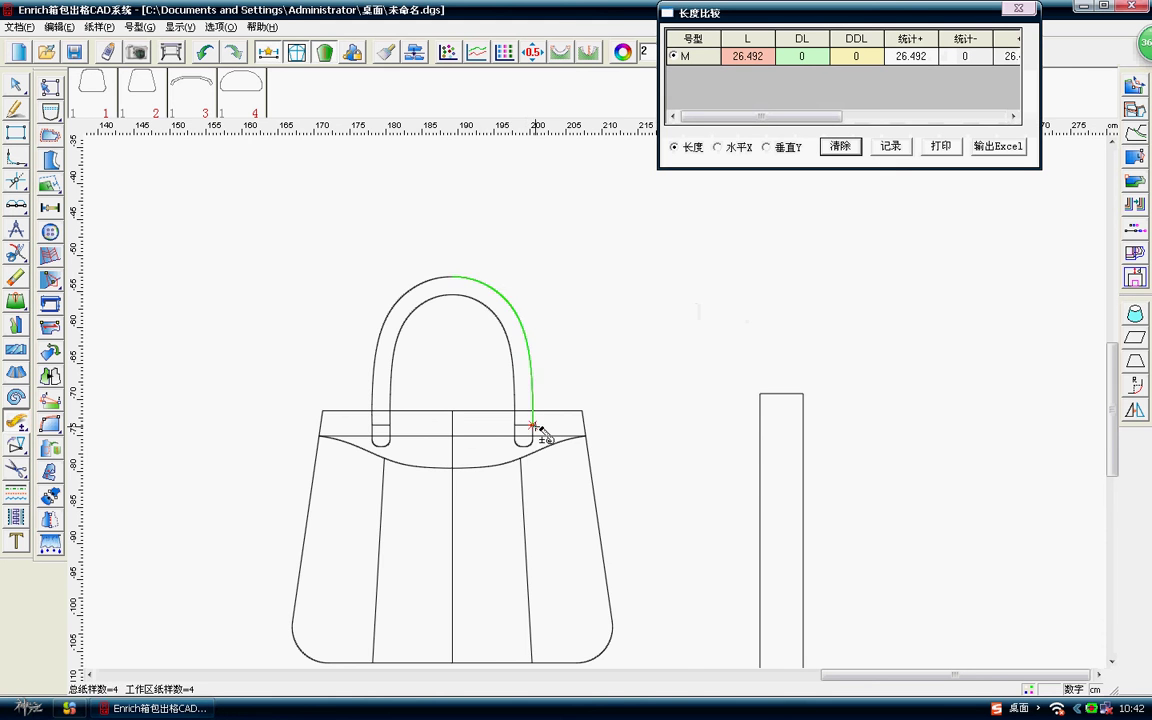
{"action": "scroll", "coordinate": [560, 425], "scroll_direction": "up", "scroll_amount": 2}
{"action": "scroll", "coordinate": [600, 395], "scroll_direction": "up", "scroll_amount": 1}
{"action": "scroll", "coordinate": [590, 372], "scroll_direction": "down", "scroll_amount": 1}
{"action": "scroll", "coordinate": [591, 368], "scroll_direction": "down", "scroll_amount": 1}
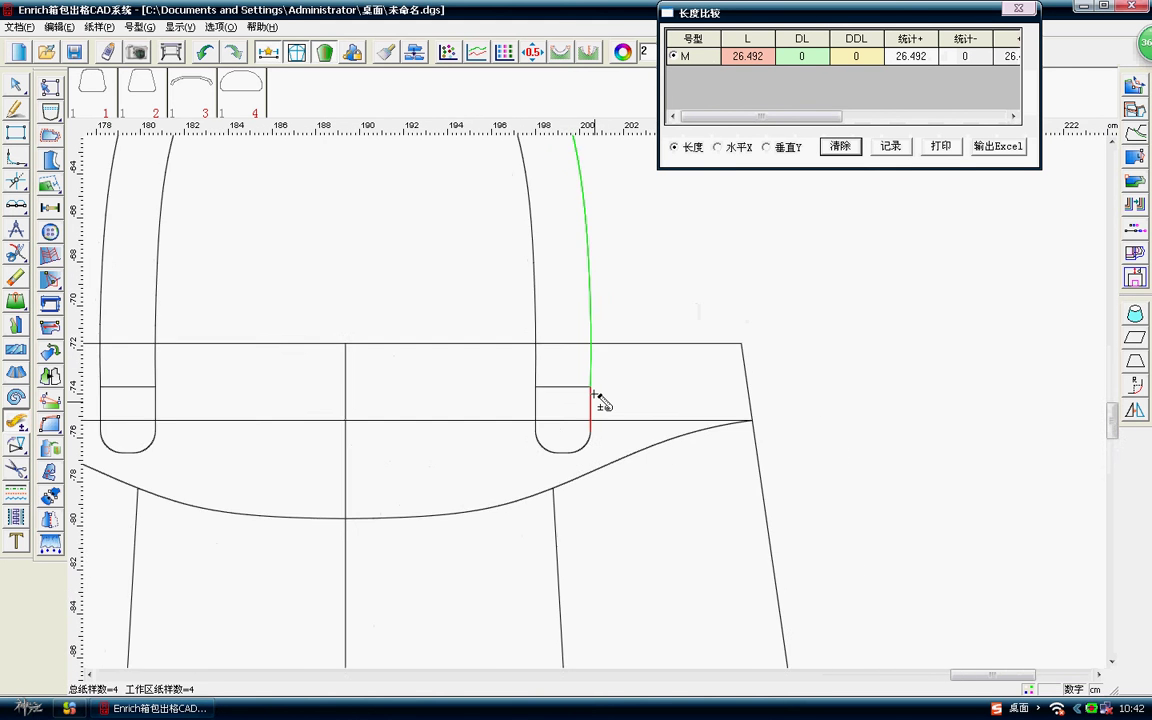
{"action": "scroll", "coordinate": [600, 375], "scroll_direction": "down", "scroll_amount": 2}
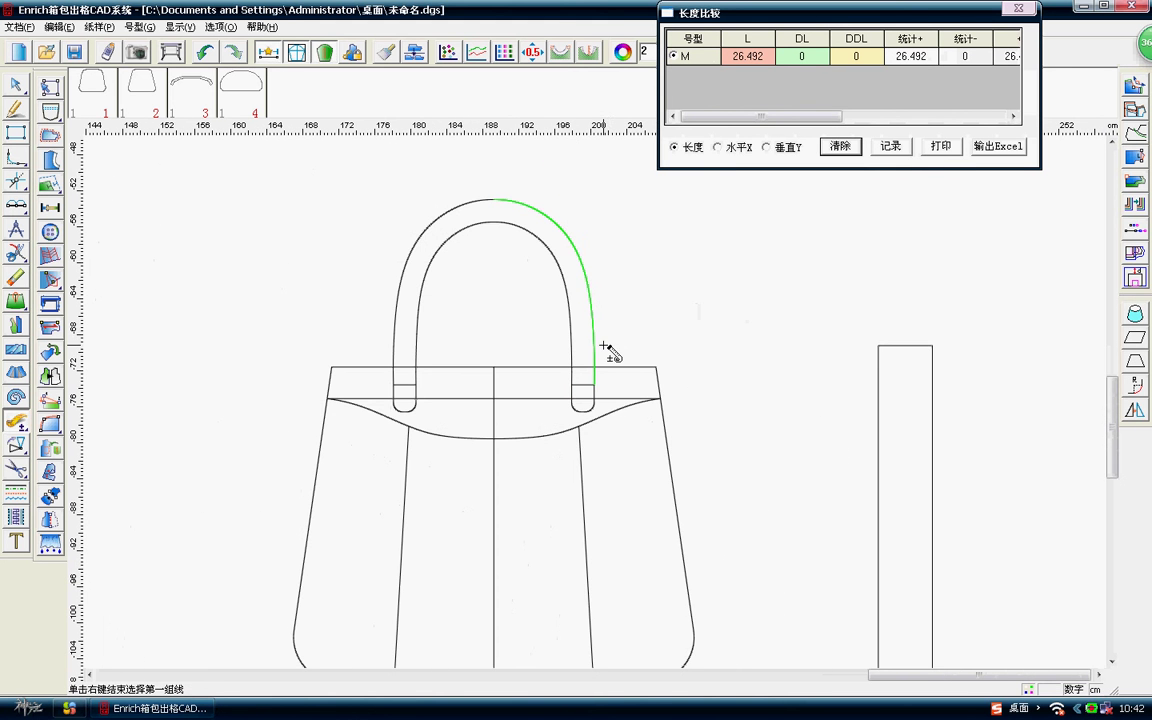
{"action": "left_click", "coordinate": [1018, 8]}
{"action": "scroll", "coordinate": [591, 404], "scroll_direction": "down", "scroll_amount": 1}
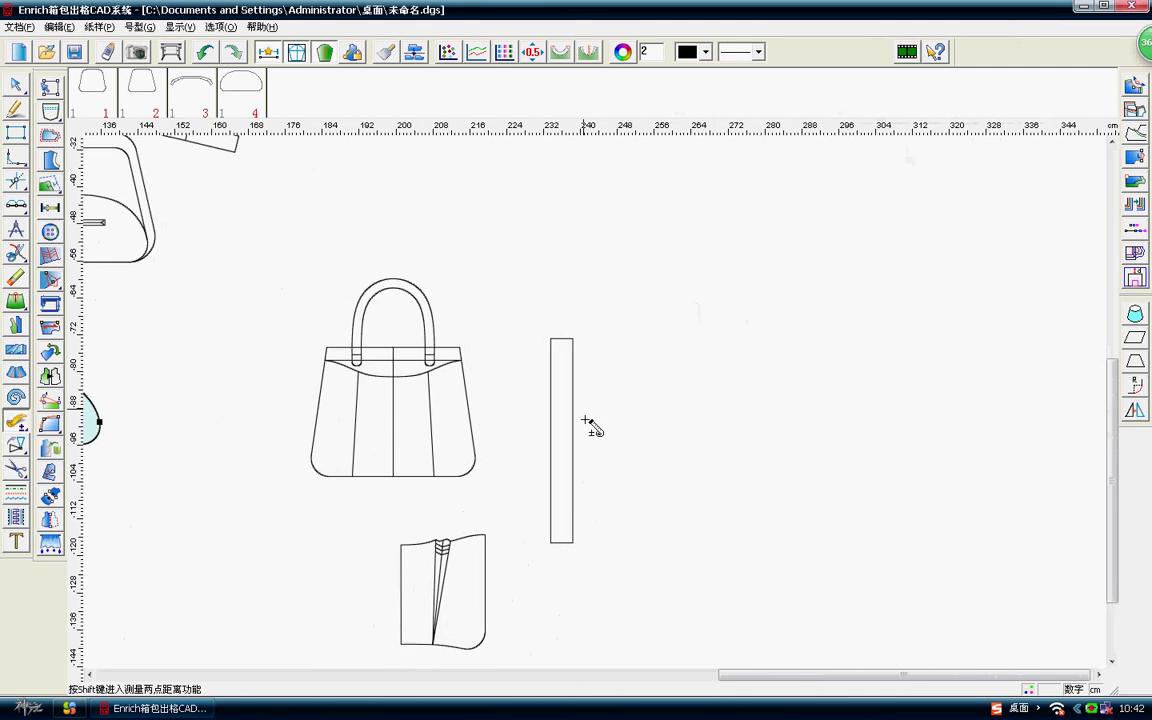
{"action": "scroll", "coordinate": [589, 419], "scroll_direction": "up", "scroll_amount": 2}
Draw a 2.5 × 26 rectangle beside the gusset strip.
{"action": "right_click", "coordinate": [716, 243]}
{"action": "left_click", "coordinate": [720, 242]}
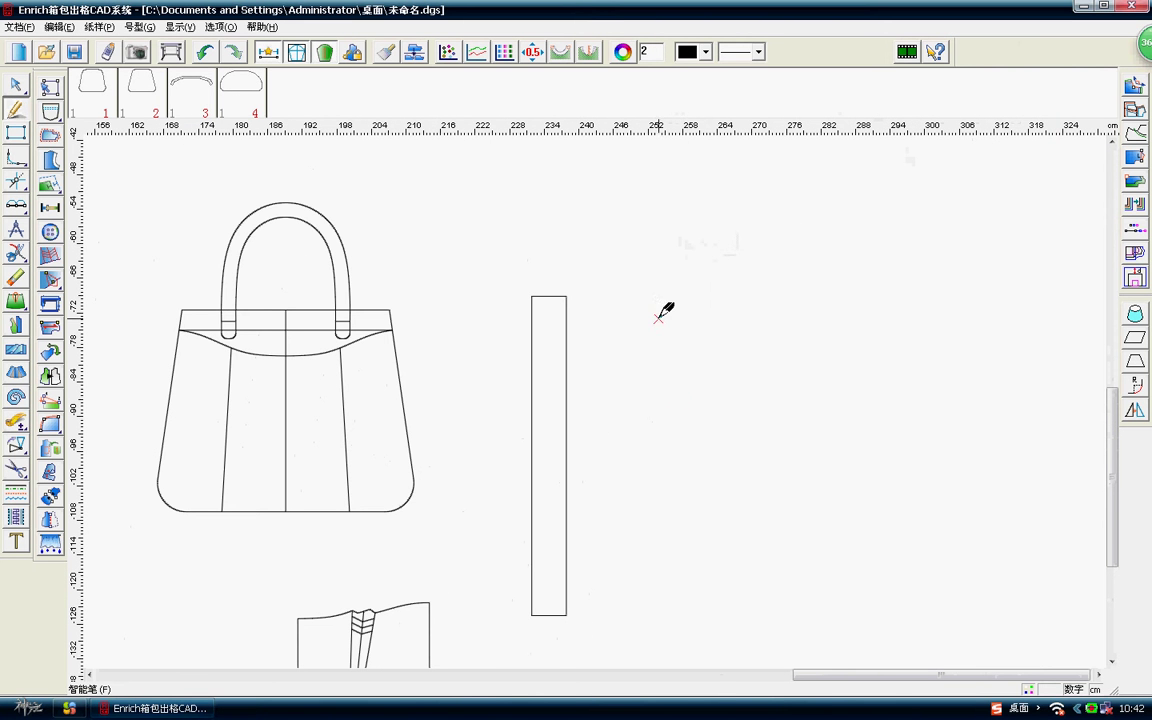
{"action": "left_click_drag", "start_coordinate": [668, 317], "coordinate": [697, 580]}
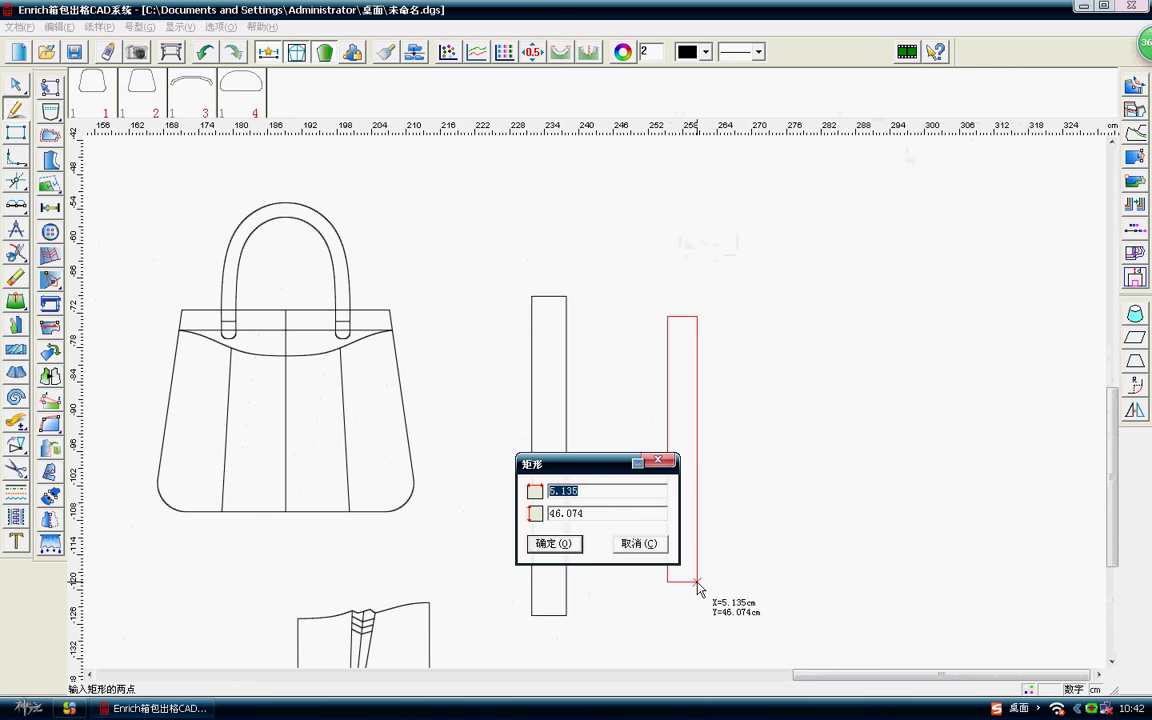
{"action": "type", "text": "2.5"}
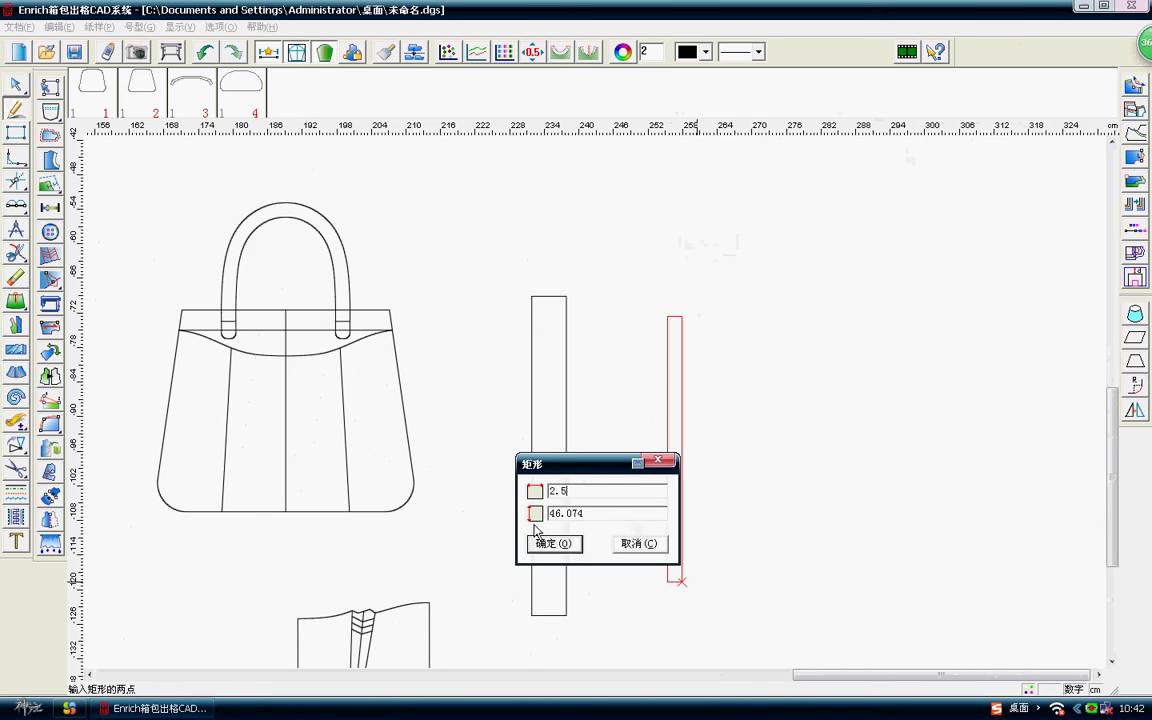
{"action": "key", "text": "Tab"}
{"action": "type", "text": "26"}
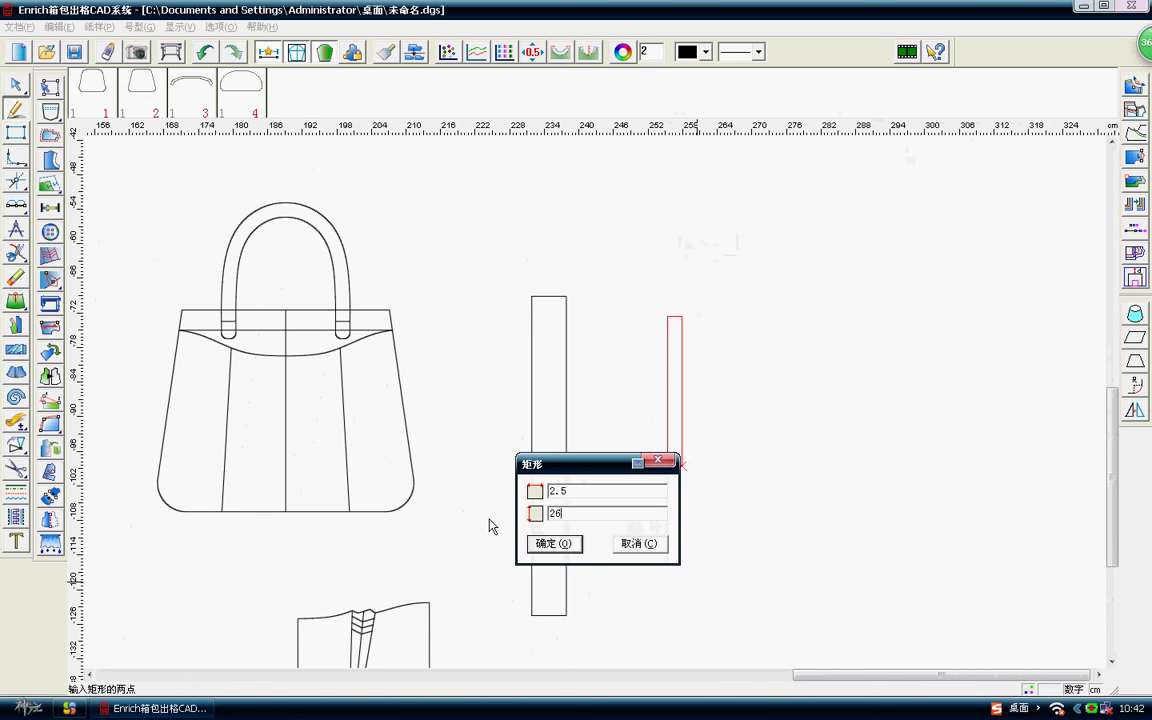
{"action": "left_click", "coordinate": [540, 545]}
{"action": "mouse_move", "coordinate": [16, 445]}
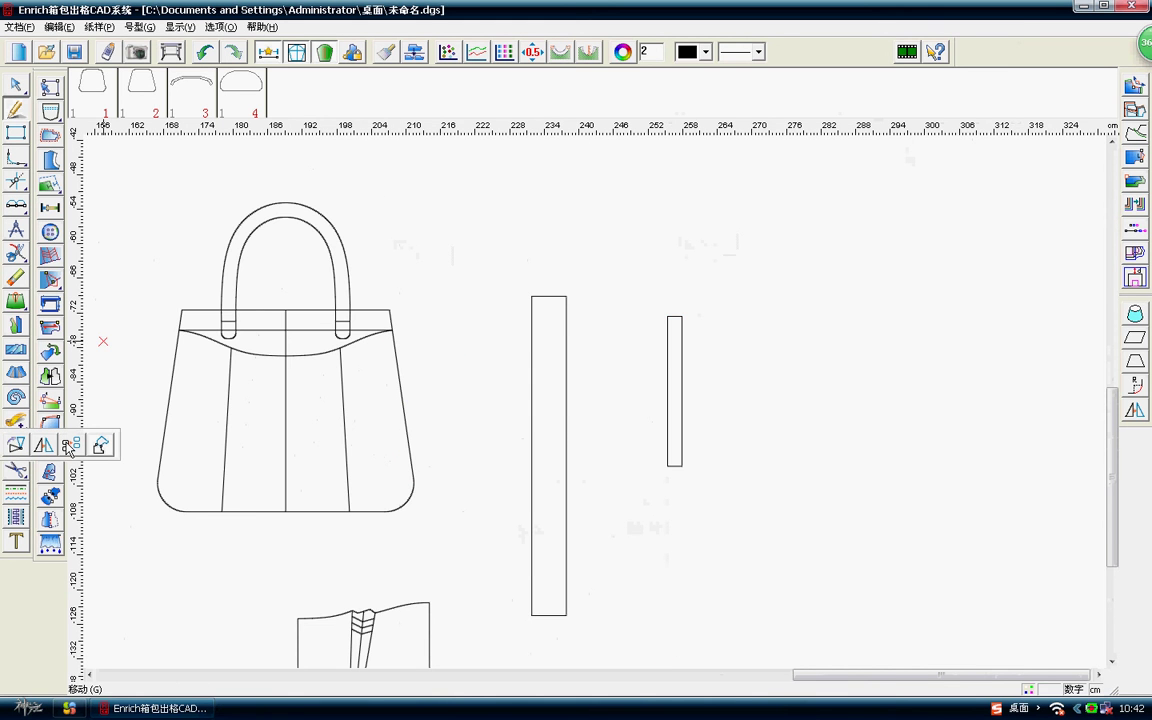
Copy the handle's rounded end arc onto the bottom of the narrow strip.
{"action": "left_click", "coordinate": [68, 447]}
{"action": "scroll", "coordinate": [597, 404], "scroll_direction": "up", "scroll_amount": 2}
{"action": "scroll", "coordinate": [599, 404], "scroll_direction": "up", "scroll_amount": 2}
{"action": "scroll", "coordinate": [412, 435], "scroll_direction": "up", "scroll_amount": 2}
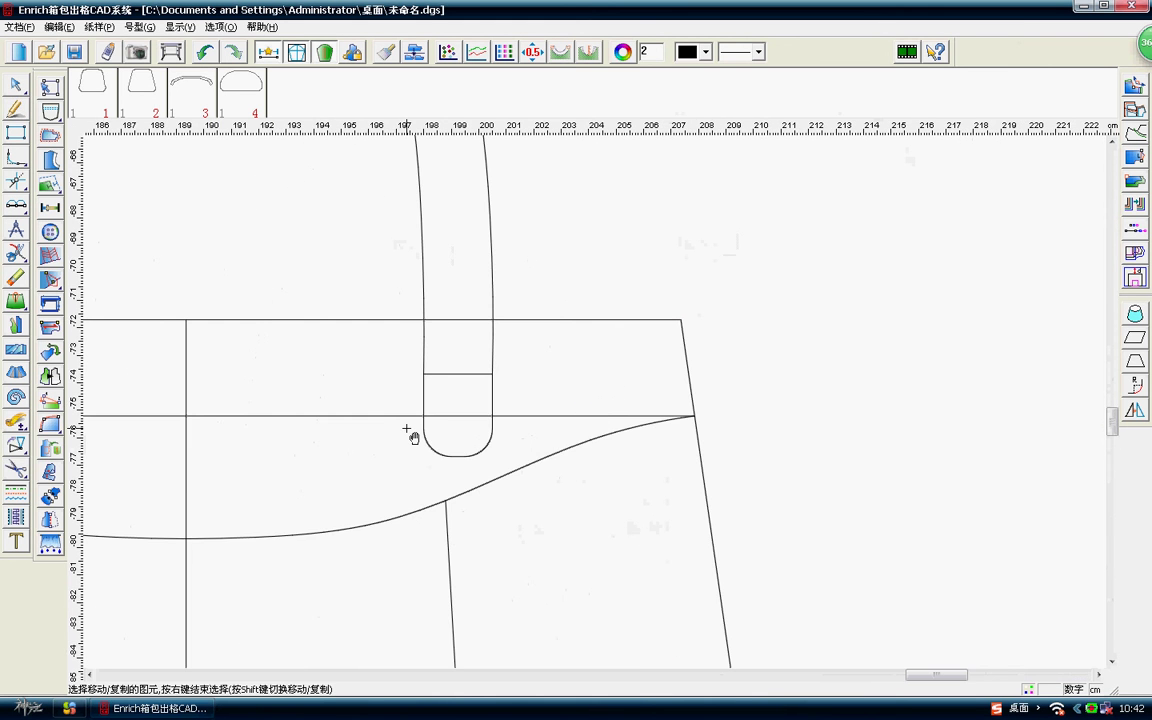
{"action": "left_click_drag", "start_coordinate": [406, 398], "coordinate": [494, 463]}
{"action": "right_click", "coordinate": [567, 381]}
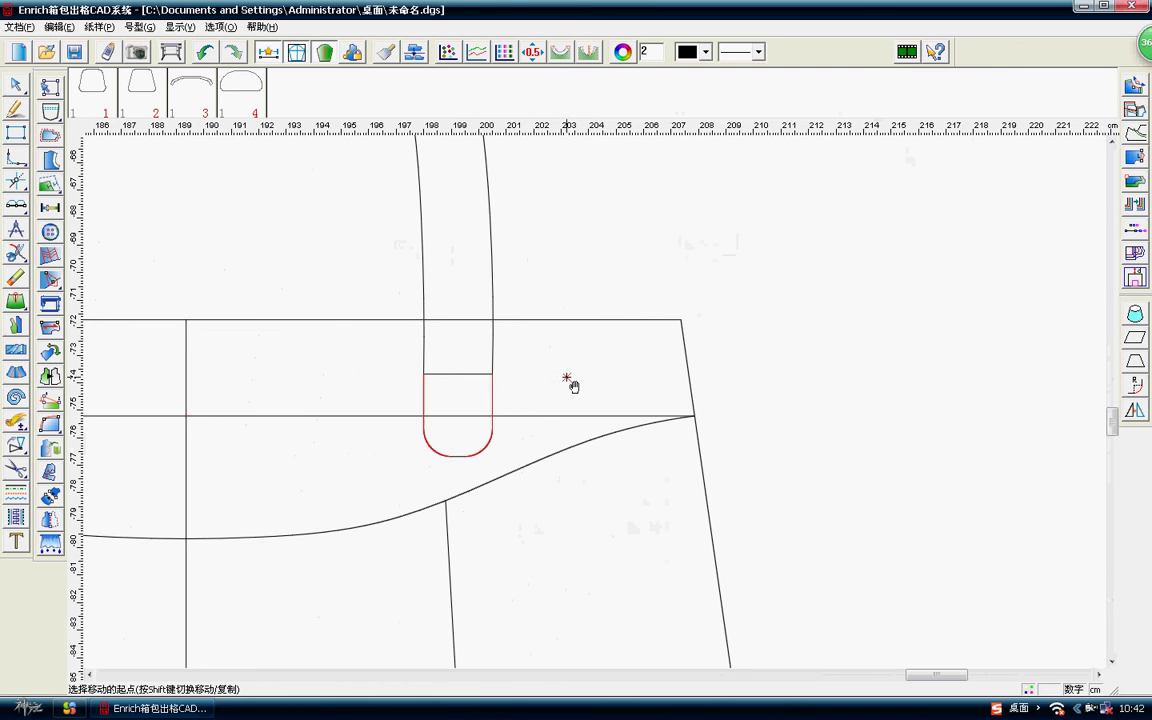
{"action": "left_click", "coordinate": [491, 374]}
{"action": "scroll", "coordinate": [500, 381], "scroll_direction": "down", "scroll_amount": 3}
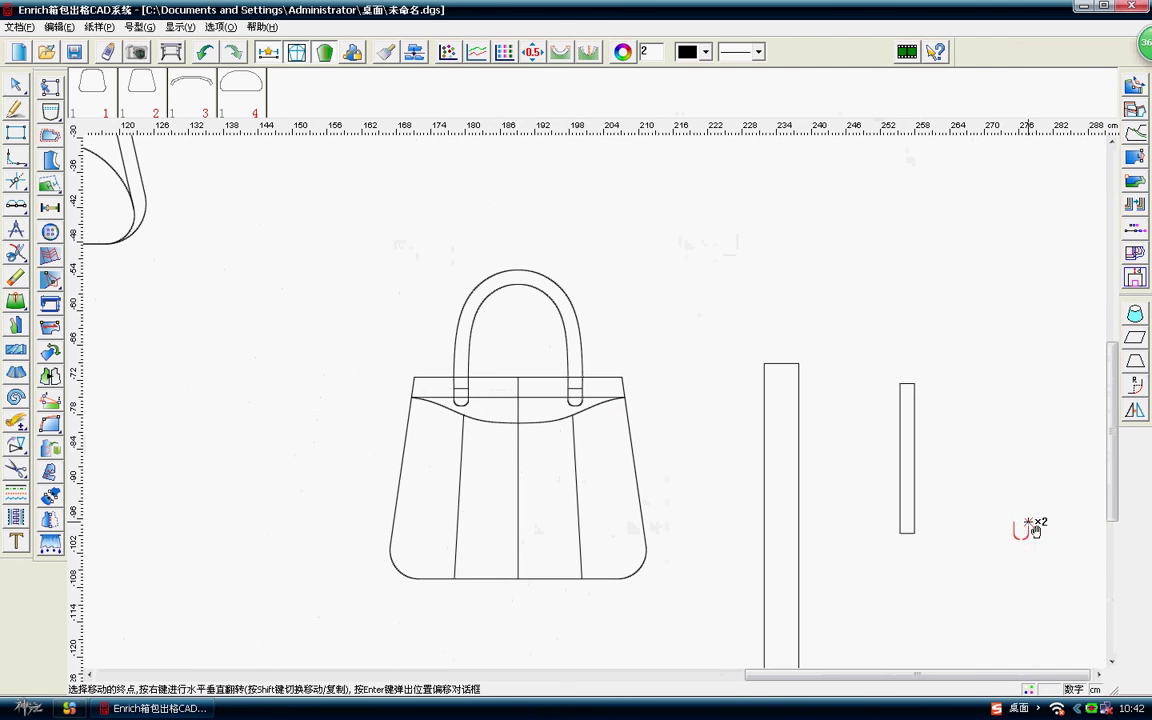
{"action": "left_click", "coordinate": [914, 533]}
{"action": "scroll", "coordinate": [927, 537], "scroll_direction": "up", "scroll_amount": 3}
{"action": "scroll", "coordinate": [602, 404], "scroll_direction": "up", "scroll_amount": 2}
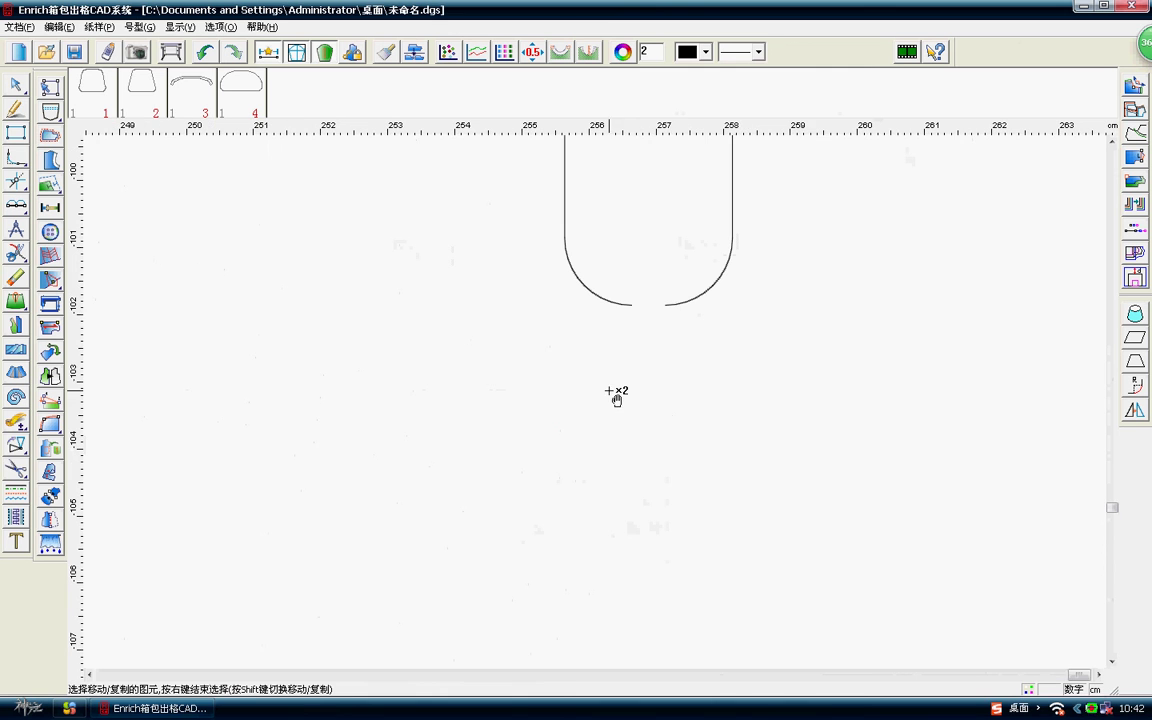
Switch to the Smart Pen tool to join the copied arc to the strip.
{"action": "right_click", "coordinate": [670, 282]}
{"action": "left_click", "coordinate": [713, 298]}
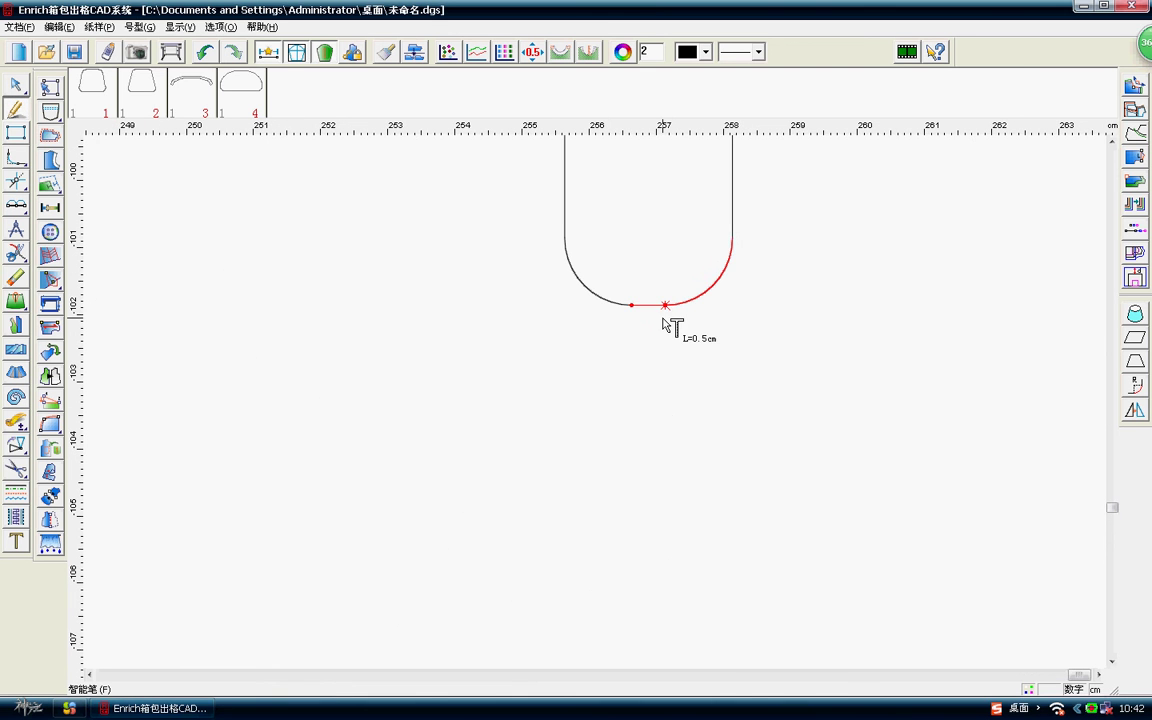
{"action": "scroll", "coordinate": [594, 376], "scroll_direction": "down", "scroll_amount": 3}
{"action": "scroll", "coordinate": [590, 375], "scroll_direction": "down", "scroll_amount": 3}
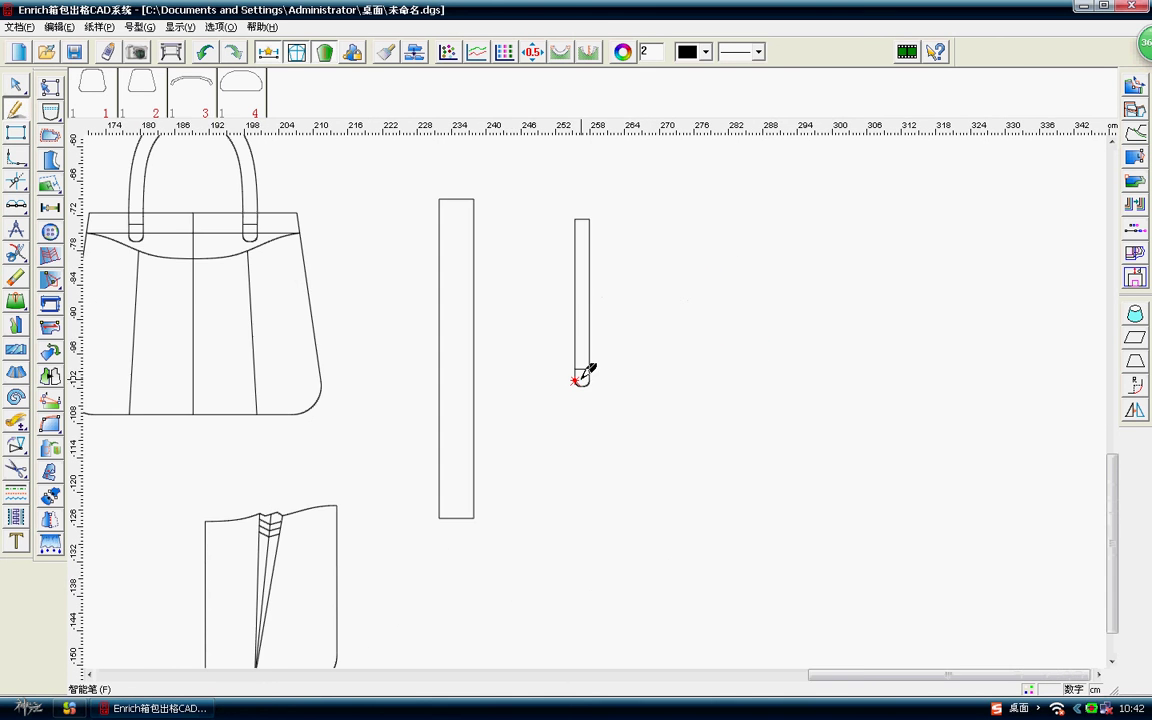
{"action": "scroll", "coordinate": [599, 391], "scroll_direction": "up", "scroll_amount": 1}
{"action": "scroll", "coordinate": [596, 388], "scroll_direction": "down", "scroll_amount": 2}
{"action": "scroll", "coordinate": [598, 388], "scroll_direction": "up", "scroll_amount": 2}
Mirror the strip upward across an axis at its top edge.
{"action": "right_click", "coordinate": [727, 337]}
{"action": "mouse_move", "coordinate": [14, 447]}
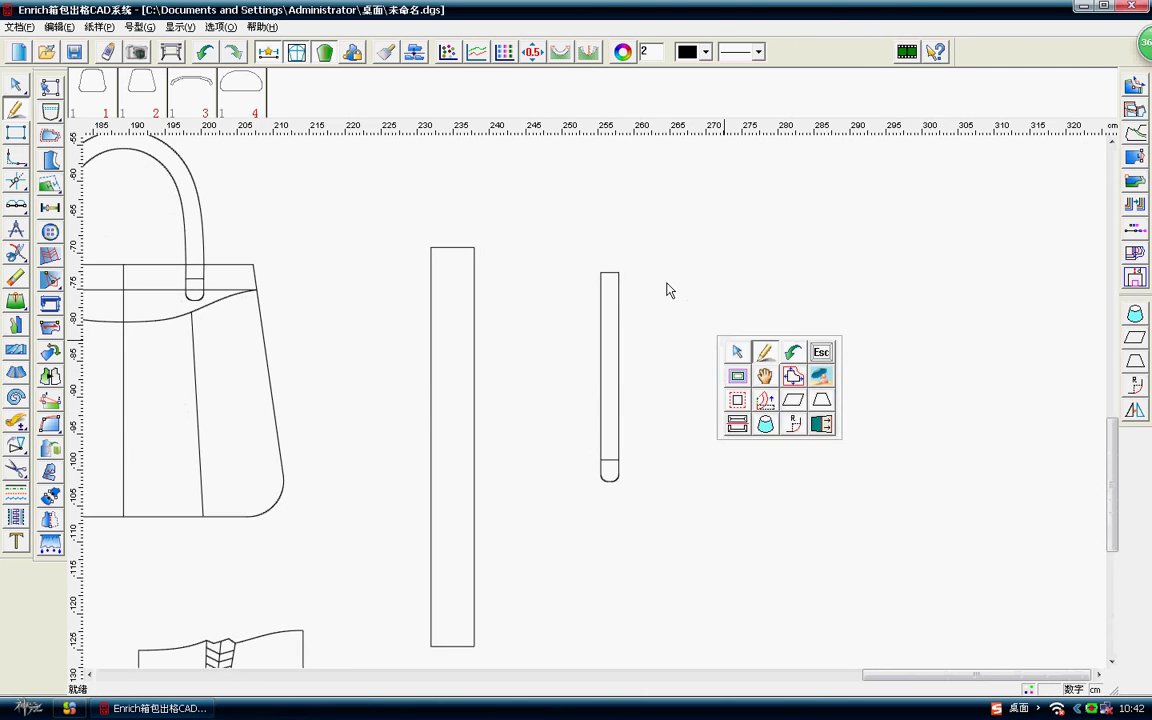
{"action": "scroll", "coordinate": [418, 330], "scroll_direction": "down", "scroll_amount": 1}
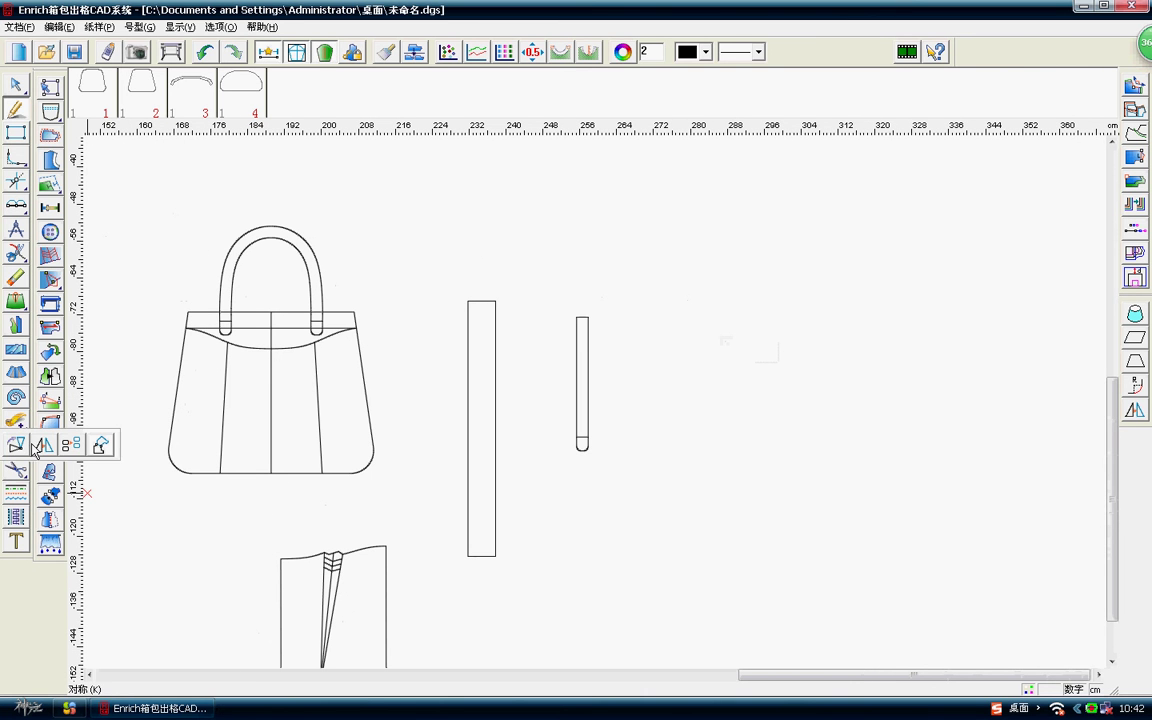
{"action": "left_click", "coordinate": [44, 445]}
{"action": "left_click", "coordinate": [588, 317]}
{"action": "left_click", "coordinate": [658, 319]}
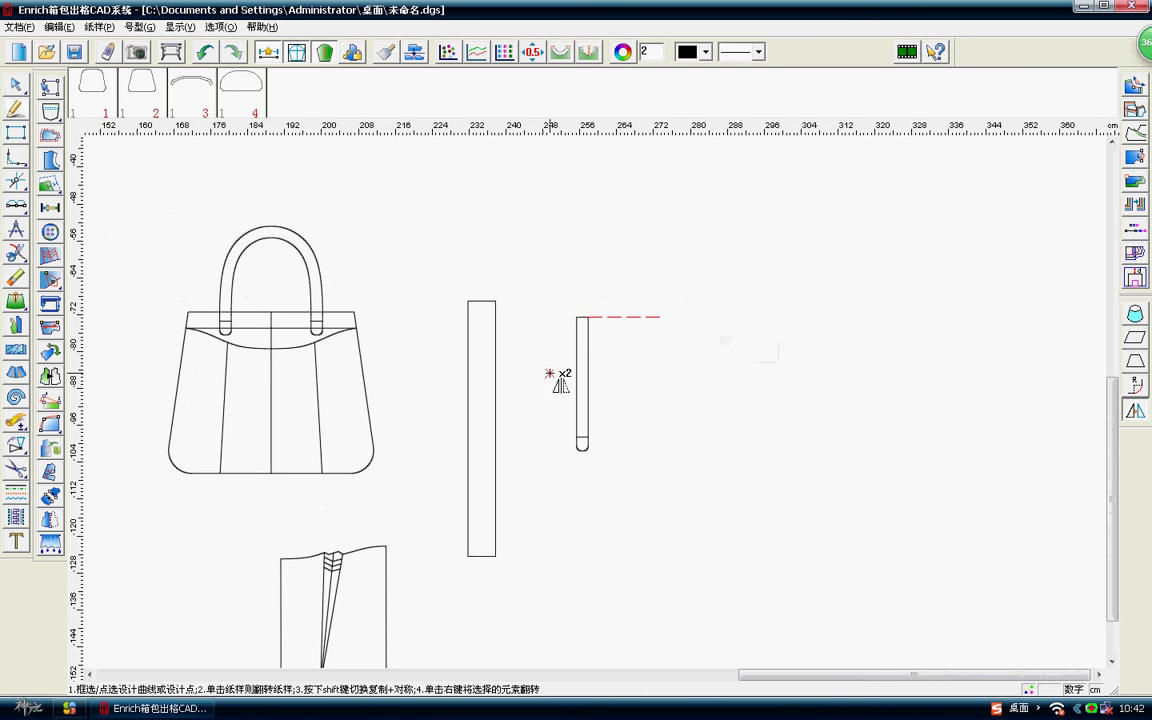
{"action": "left_click", "coordinate": [577, 385]}
{"action": "right_click", "coordinate": [689, 411]}
Draw two crossing diagonals in the bottom tab with the Smart Pen to form an X.
{"action": "right_click", "coordinate": [672, 281]}
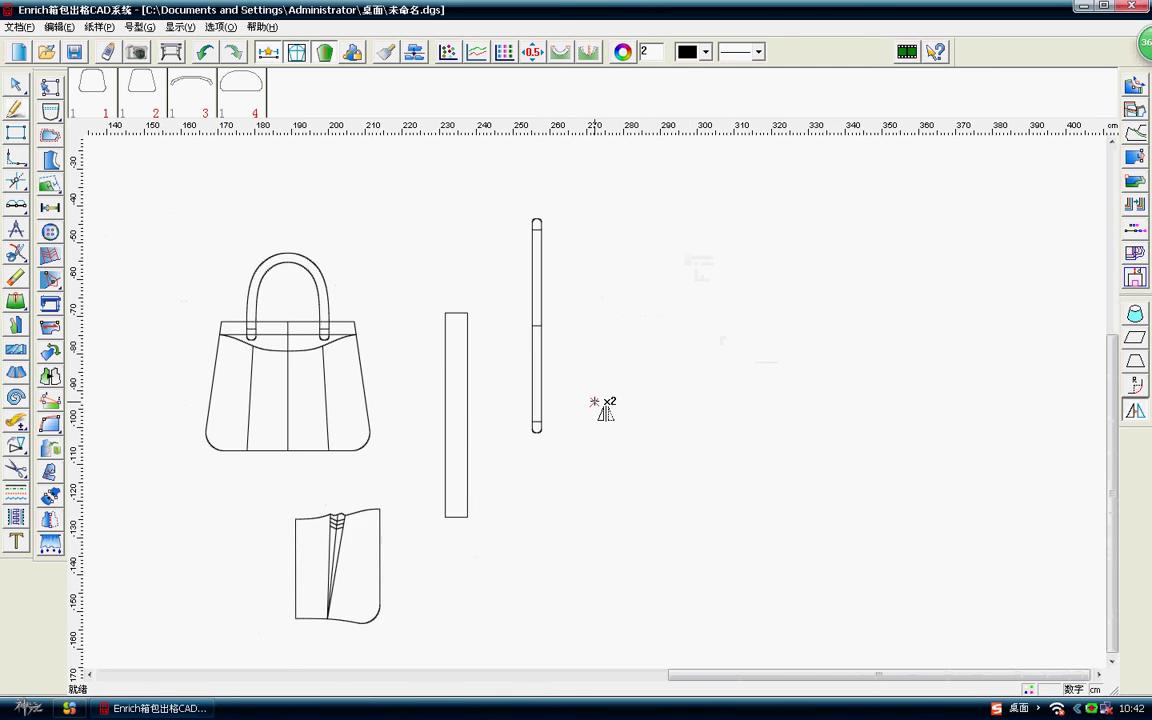
{"action": "scroll", "coordinate": [597, 404], "scroll_direction": "up", "scroll_amount": 2}
{"action": "scroll", "coordinate": [548, 455], "scroll_direction": "up", "scroll_amount": 2}
{"action": "scroll", "coordinate": [587, 410], "scroll_direction": "up", "scroll_amount": 2}
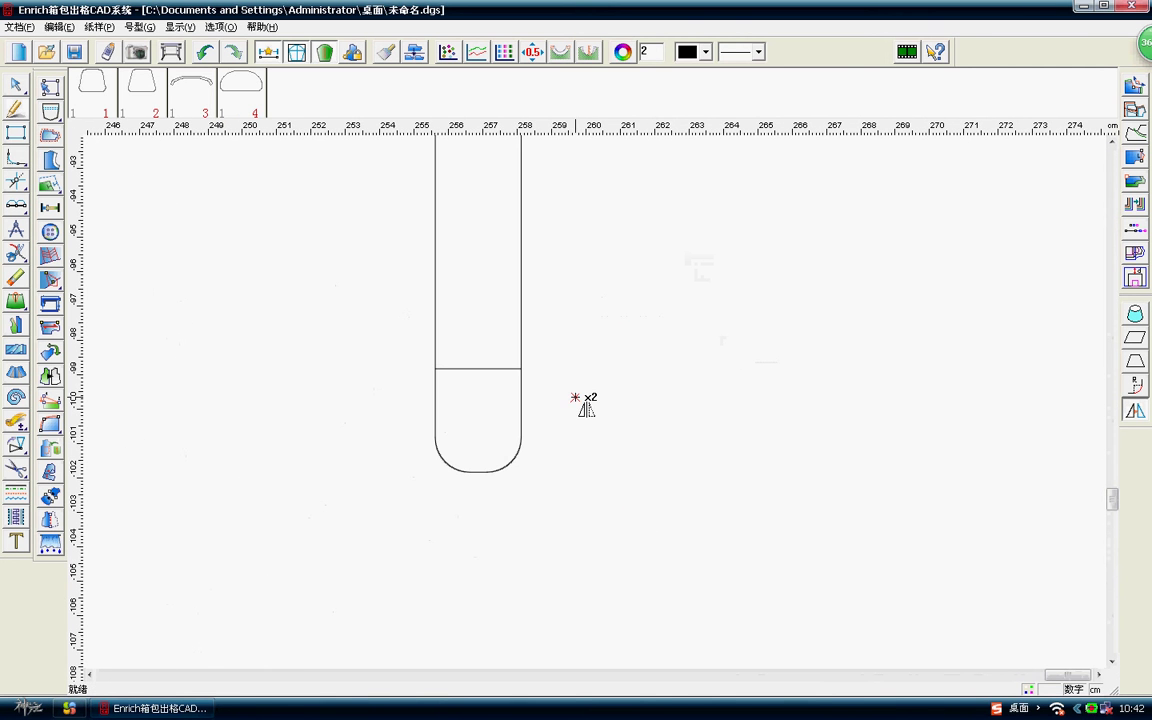
{"action": "right_click", "coordinate": [586, 381]}
{"action": "left_click", "coordinate": [614, 383]}
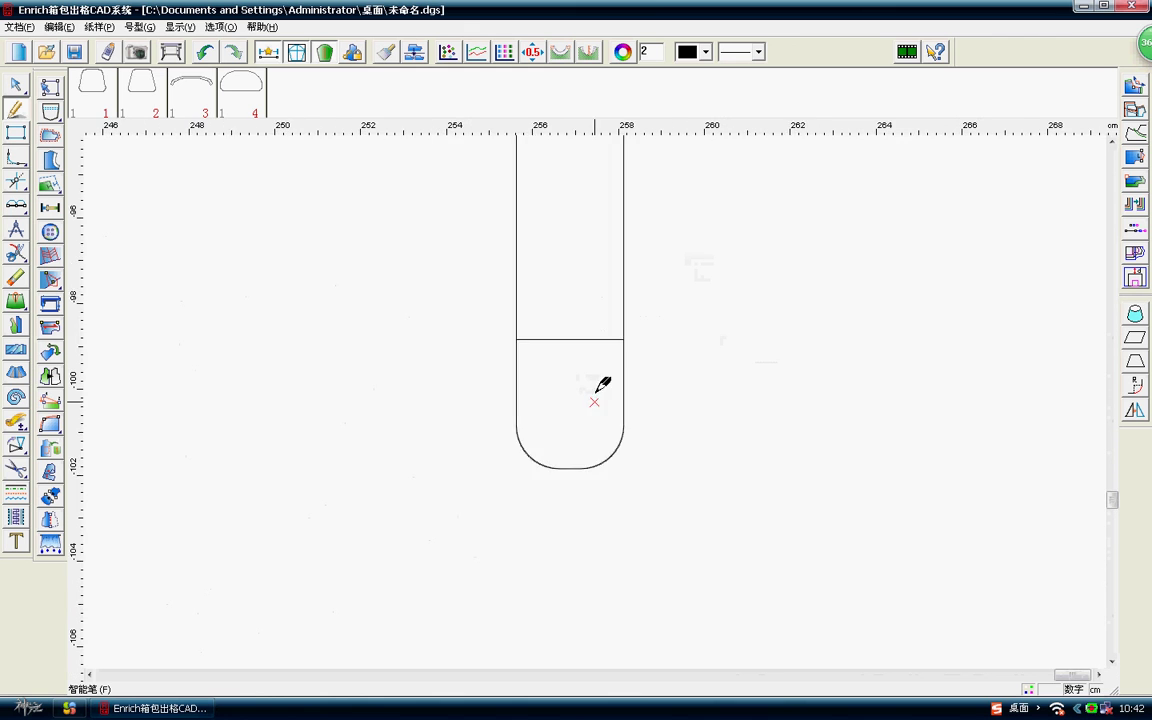
{"action": "scroll", "coordinate": [540, 345], "scroll_direction": "up", "scroll_amount": 2}
{"action": "left_click", "coordinate": [473, 305]}
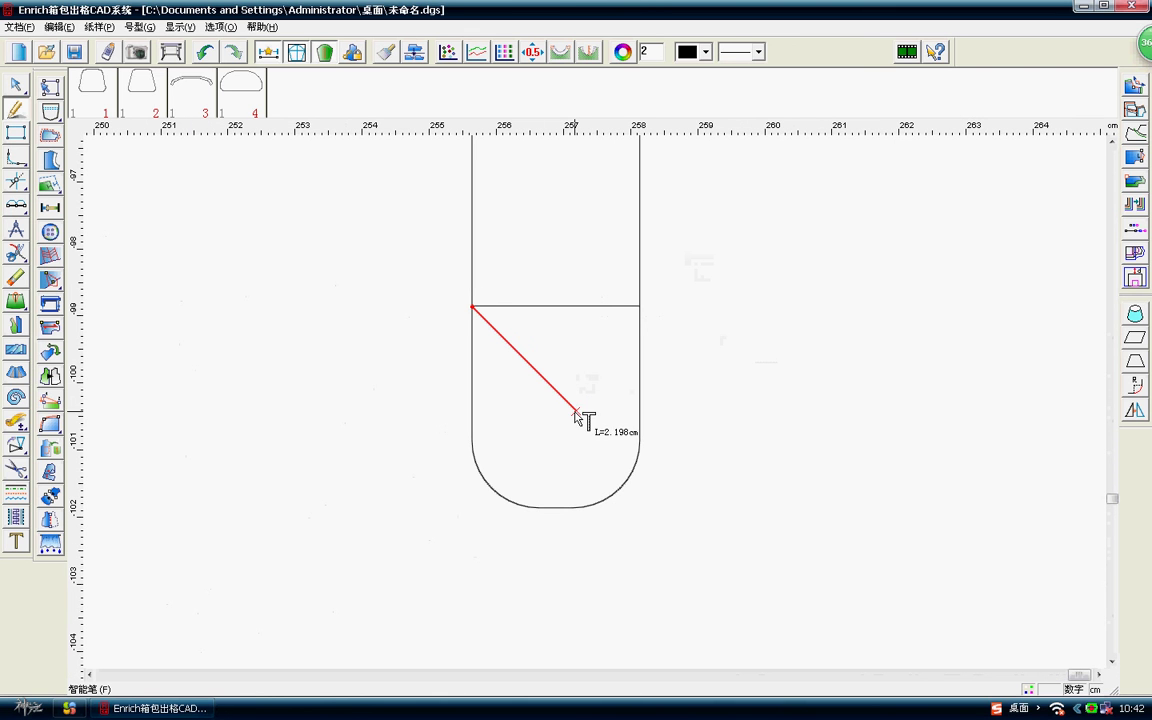
{"action": "left_click", "coordinate": [634, 466]}
{"action": "right_click", "coordinate": [641, 430]}
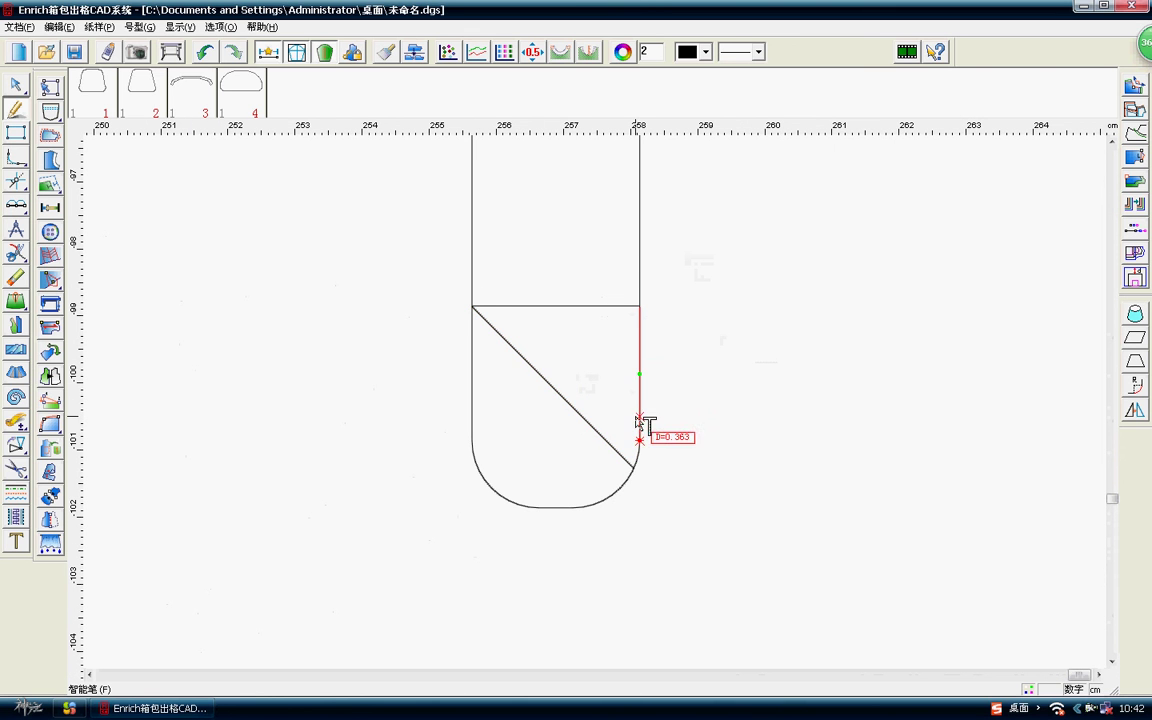
{"action": "left_click", "coordinate": [639, 306]}
{"action": "left_click", "coordinate": [476, 455]}
{"action": "right_click", "coordinate": [476, 455]}
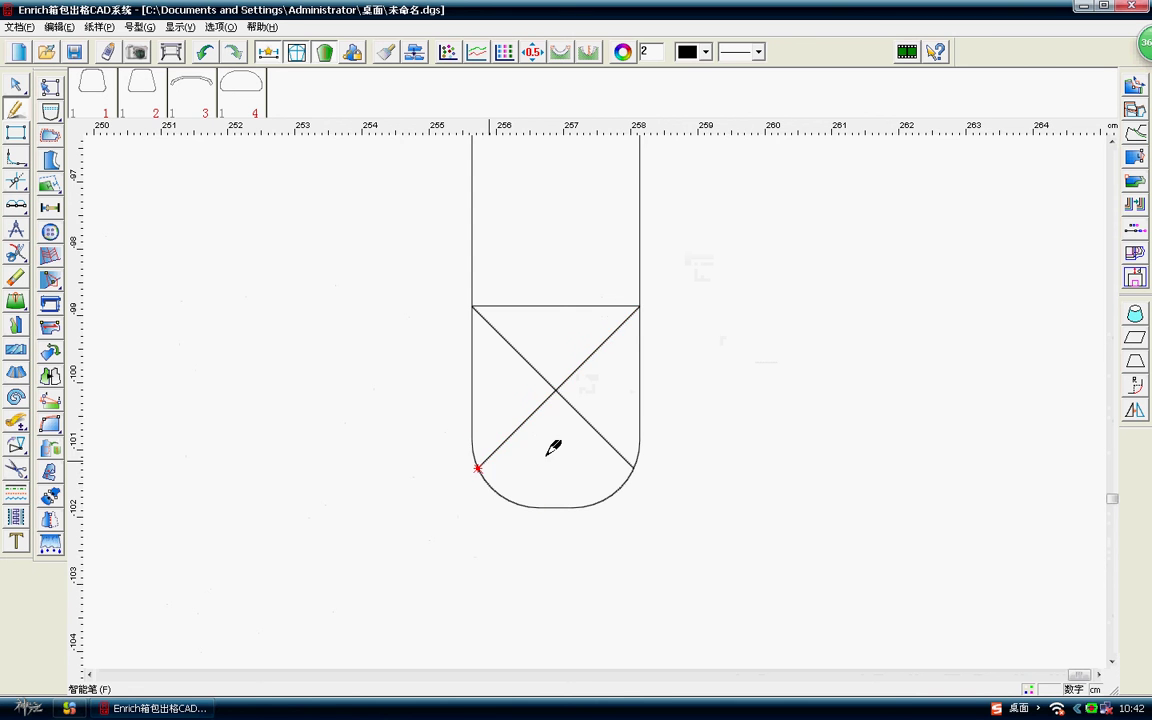
Mirror both X diagonals about a horizontal axis at the tab corner, then discard the misplaced copy.
{"action": "scroll", "coordinate": [620, 378], "scroll_direction": "down", "scroll_amount": 3}
{"action": "scroll", "coordinate": [604, 384], "scroll_direction": "down", "scroll_amount": 3}
{"action": "scroll", "coordinate": [597, 390], "scroll_direction": "up", "scroll_amount": 6}
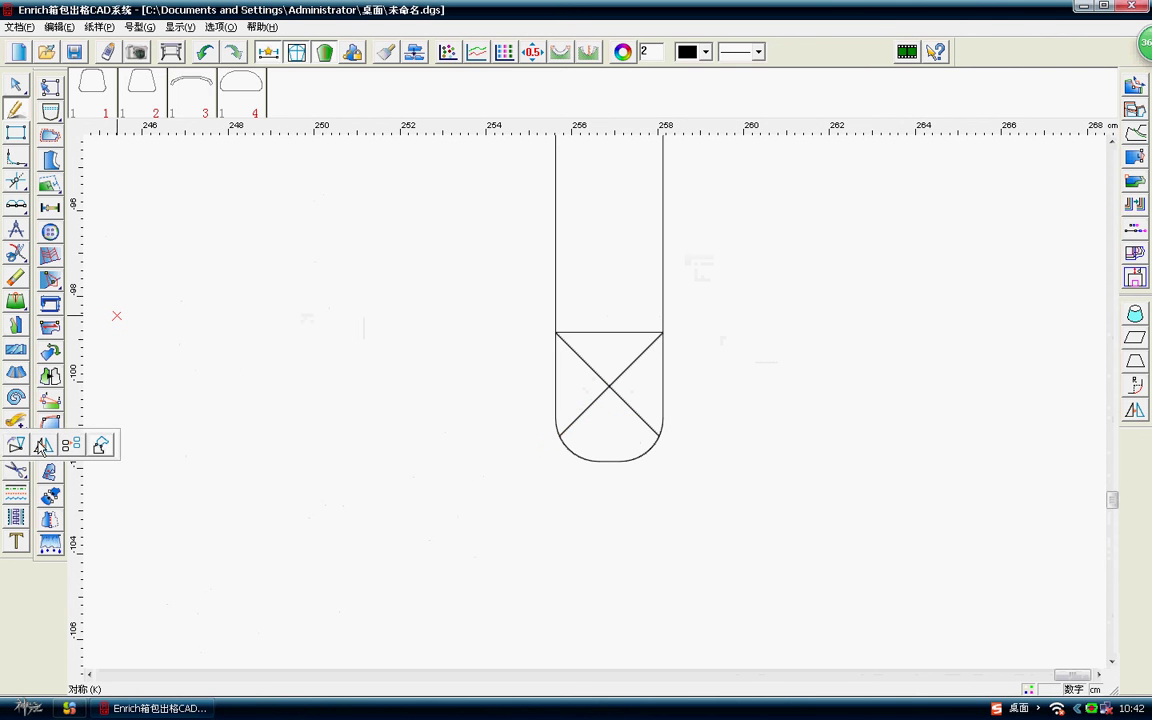
{"action": "left_click", "coordinate": [43, 445]}
{"action": "left_click", "coordinate": [661, 333]}
{"action": "left_click", "coordinate": [776, 331]}
{"action": "left_click", "coordinate": [591, 378]}
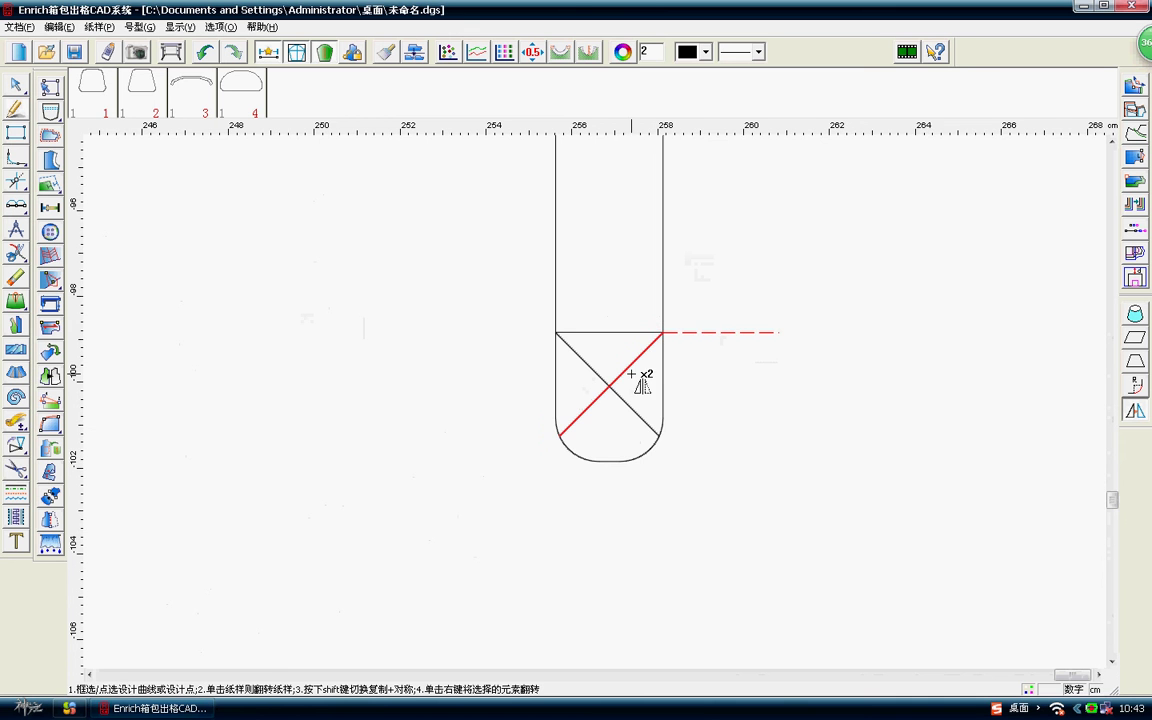
{"action": "left_click", "coordinate": [619, 432]}
{"action": "right_click", "coordinate": [620, 421]}
{"action": "scroll", "coordinate": [620, 421], "scroll_direction": "down", "scroll_amount": 1}
{"action": "scroll", "coordinate": [619, 421], "scroll_direction": "down", "scroll_amount": 3}
{"action": "scroll", "coordinate": [619, 410], "scroll_direction": "up", "scroll_amount": 1}
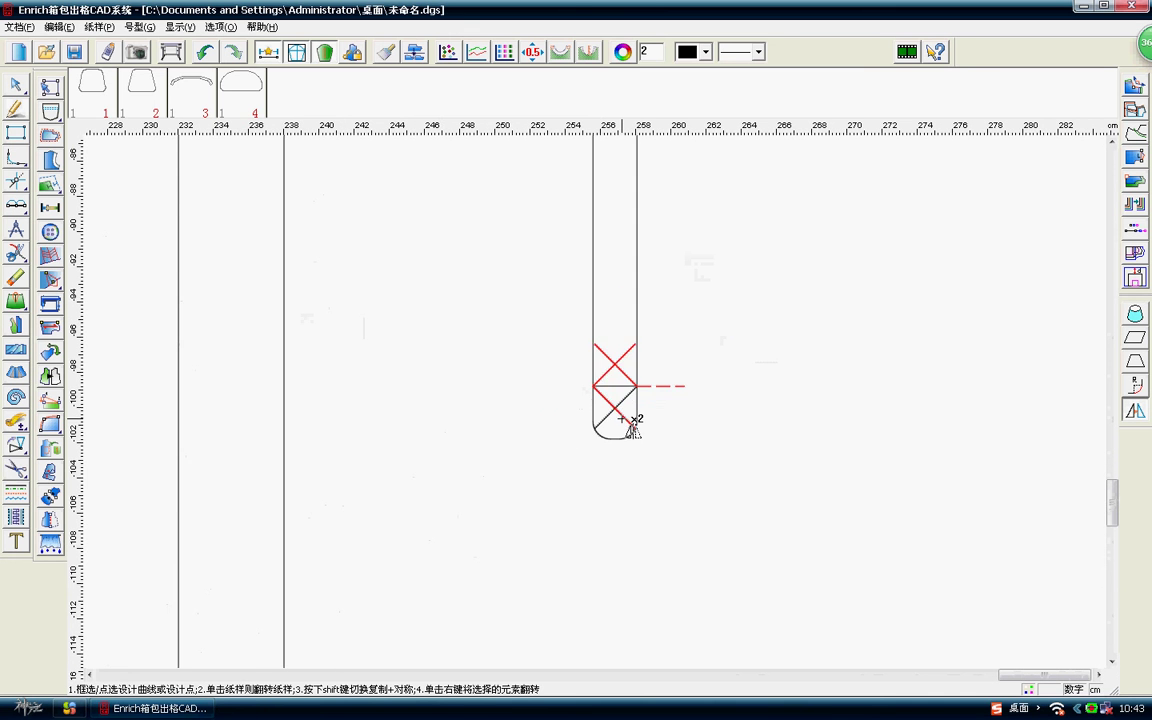
{"action": "right_click", "coordinate": [620, 405]}
Mirror the X across the strip's midline onto the top tab.
{"action": "scroll", "coordinate": [628, 385], "scroll_direction": "down", "scroll_amount": 2}
{"action": "scroll", "coordinate": [609, 375], "scroll_direction": "down", "scroll_amount": 2}
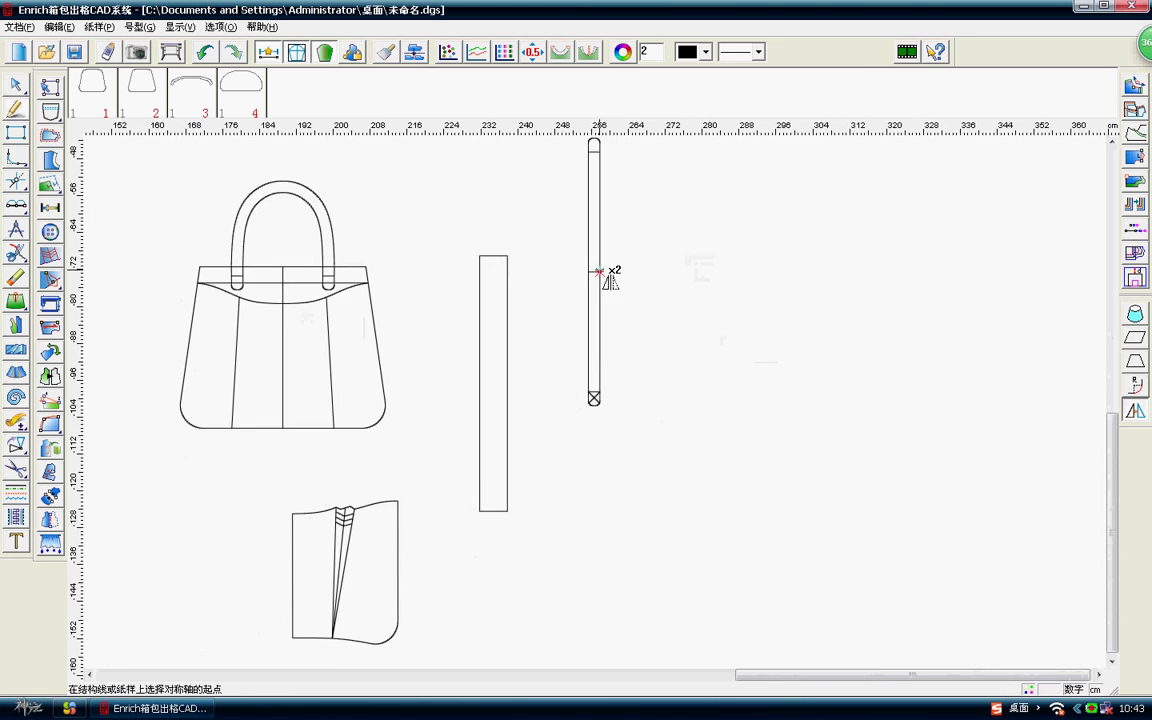
{"action": "left_click", "coordinate": [596, 271]}
{"action": "left_click", "coordinate": [652, 271]}
{"action": "scroll", "coordinate": [600, 410], "scroll_direction": "up", "scroll_amount": 4}
{"action": "right_click", "coordinate": [611, 315]}
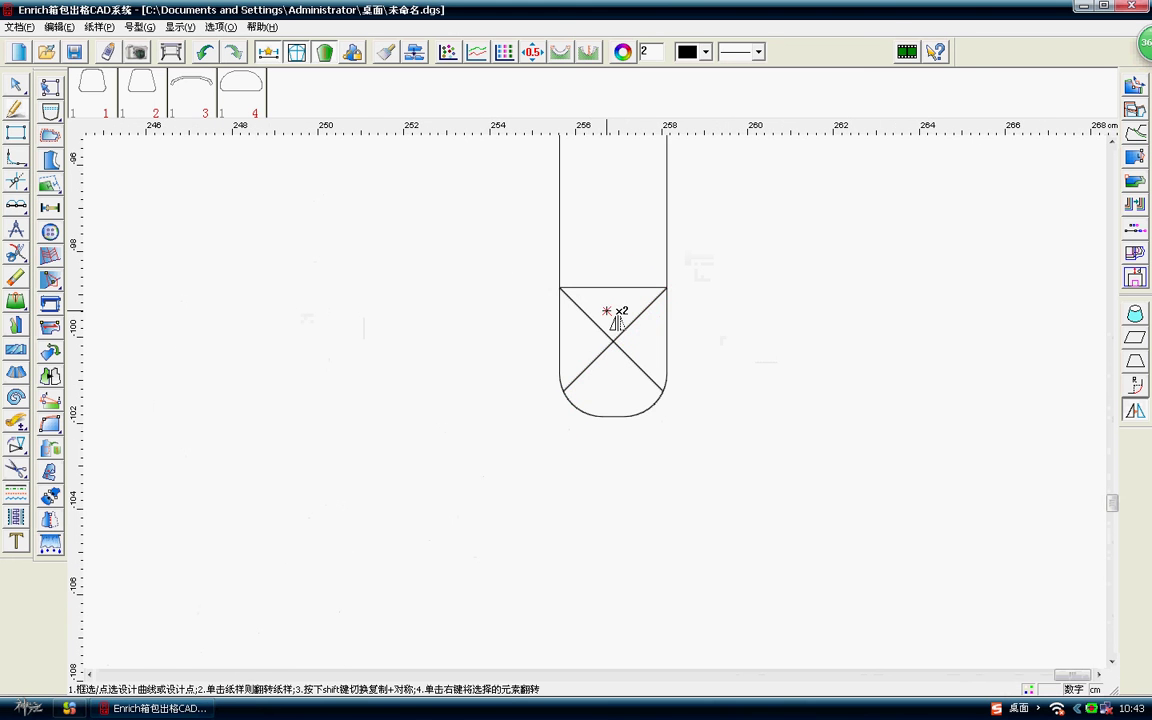
{"action": "scroll", "coordinate": [614, 360], "scroll_direction": "down", "scroll_amount": 2}
{"action": "scroll", "coordinate": [617, 393], "scroll_direction": "down", "scroll_amount": 1}
{"action": "scroll", "coordinate": [700, 390], "scroll_direction": "down", "scroll_amount": 3}
{"action": "scroll", "coordinate": [590, 360], "scroll_direction": "up", "scroll_amount": 1}
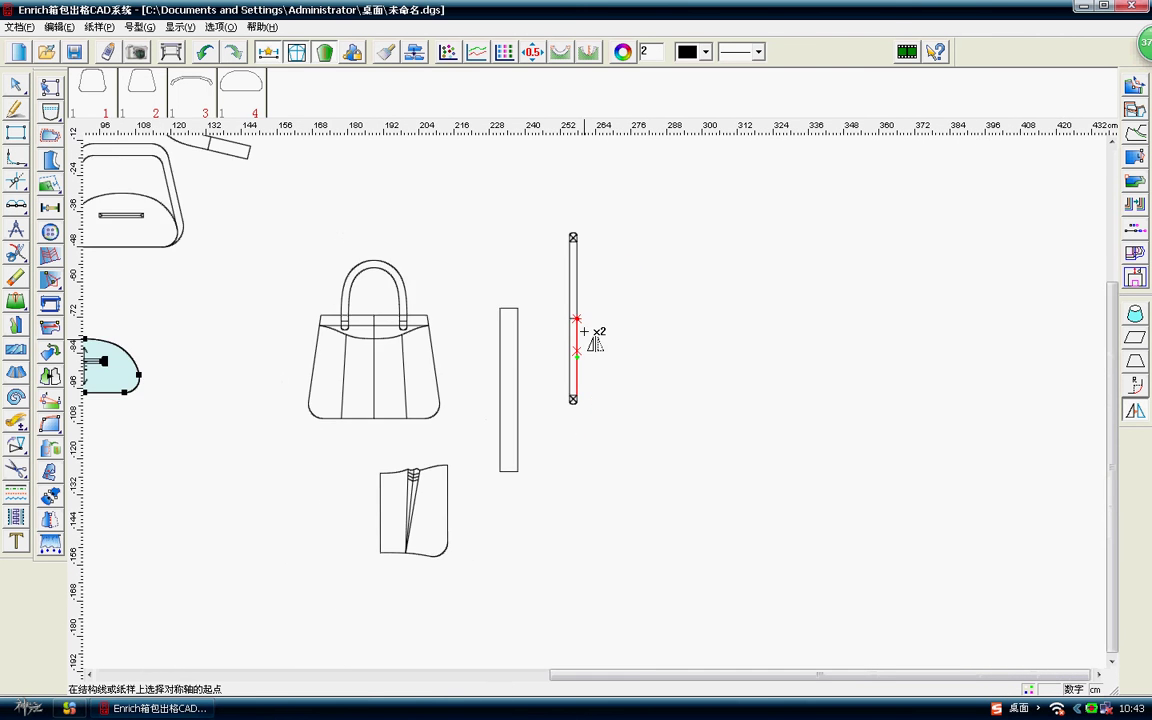
{"action": "scroll", "coordinate": [581, 327], "scroll_direction": "up", "scroll_amount": 2}
Choose the dashed line type and apply it to the bottom tab's cross and base lines.
{"action": "left_click", "coordinate": [15, 493]}
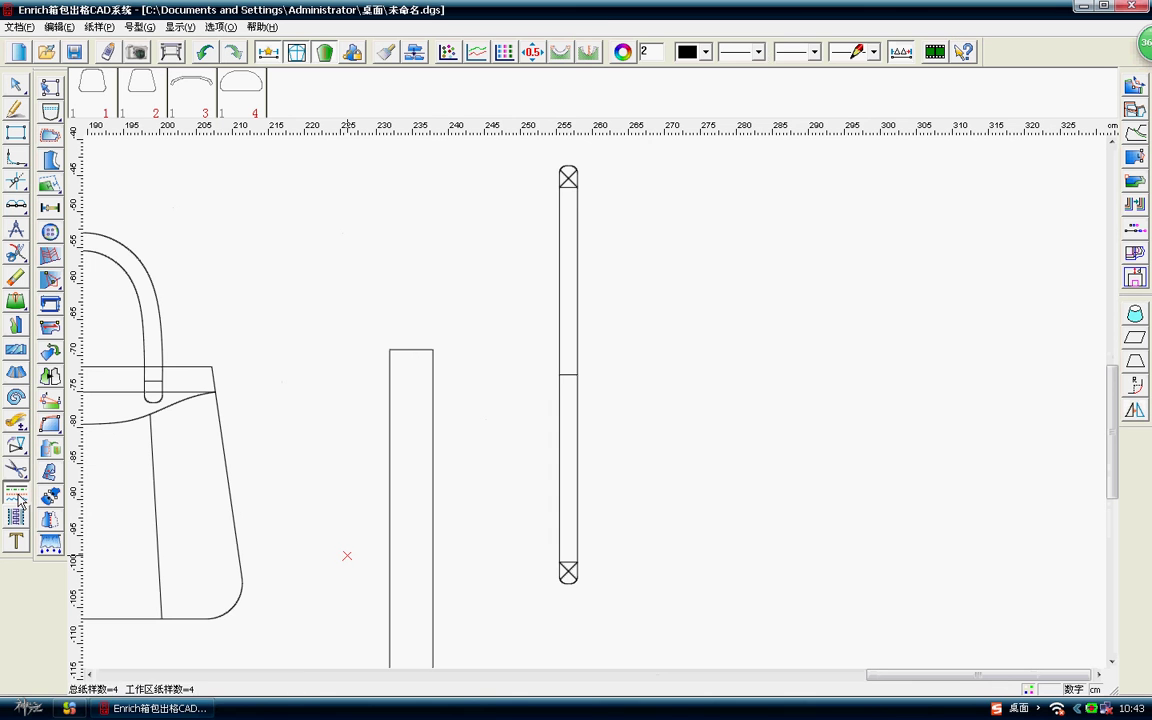
{"action": "left_click", "coordinate": [760, 52]}
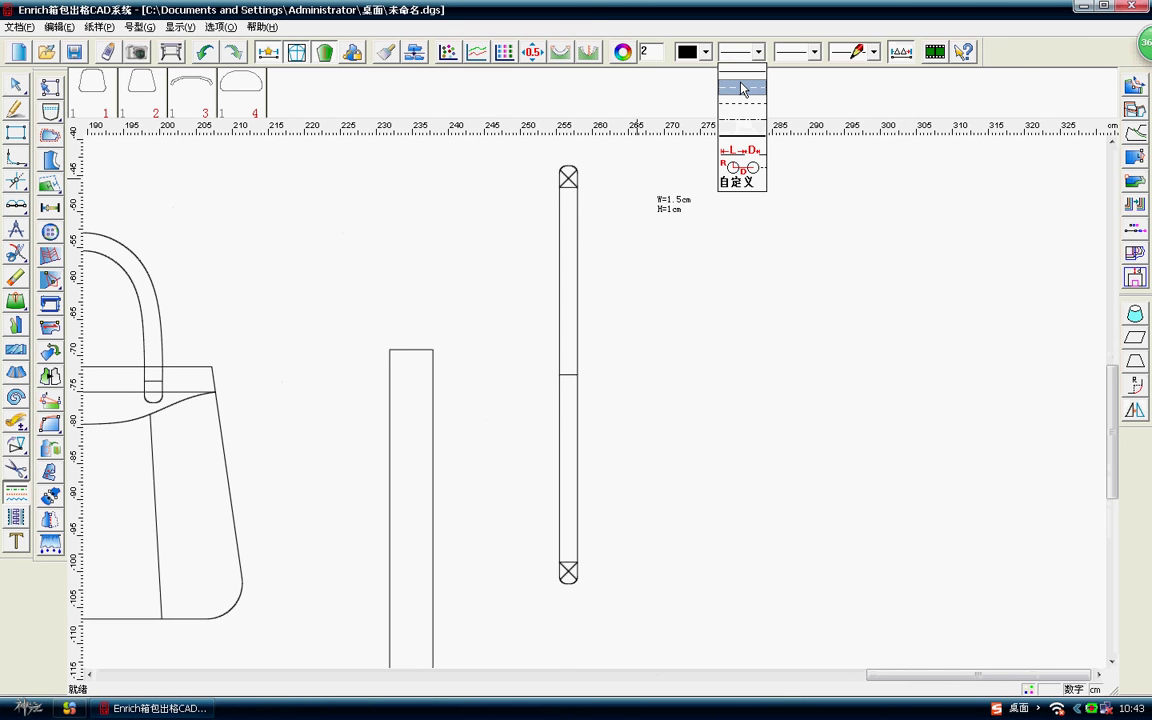
{"action": "left_click", "coordinate": [741, 88]}
{"action": "scroll", "coordinate": [594, 404], "scroll_direction": "up", "scroll_amount": 2}
{"action": "scroll", "coordinate": [586, 425], "scroll_direction": "up", "scroll_amount": 2}
{"action": "scroll", "coordinate": [540, 400], "scroll_direction": "up", "scroll_amount": 2}
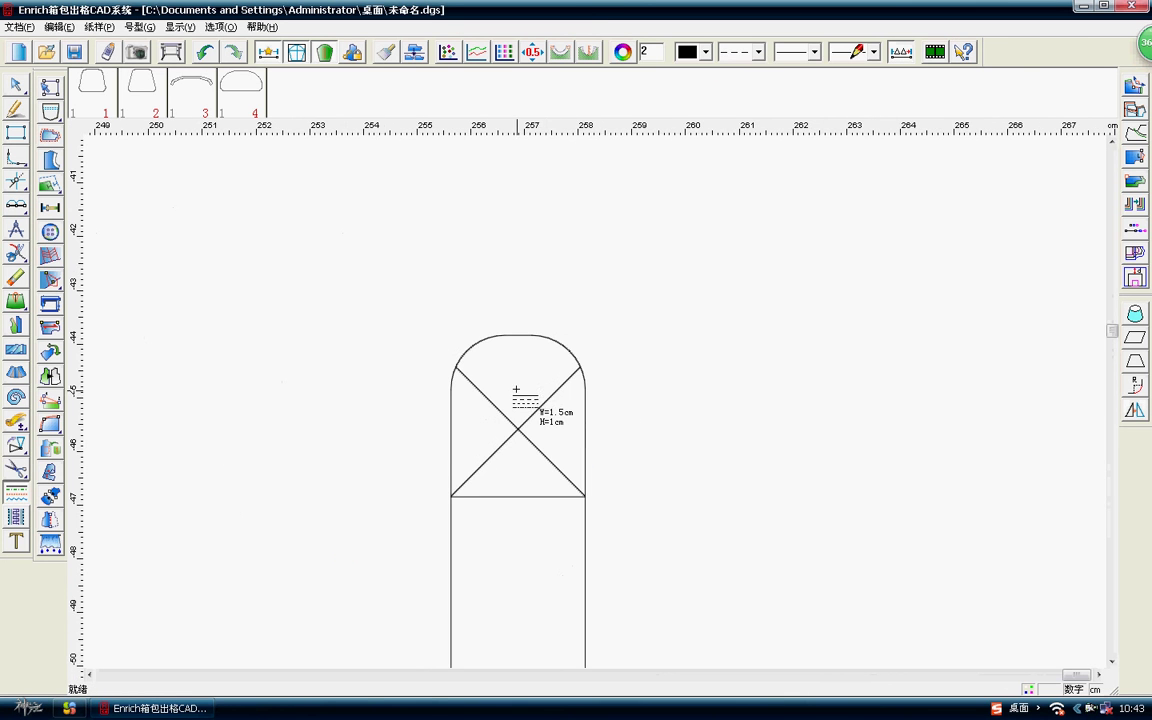
{"action": "left_click", "coordinate": [528, 450]}
Make the X's last remaining solid diagonal dashed.
{"action": "scroll", "coordinate": [594, 410], "scroll_direction": "down", "scroll_amount": 3}
{"action": "scroll", "coordinate": [594, 407], "scroll_direction": "down", "scroll_amount": 3}
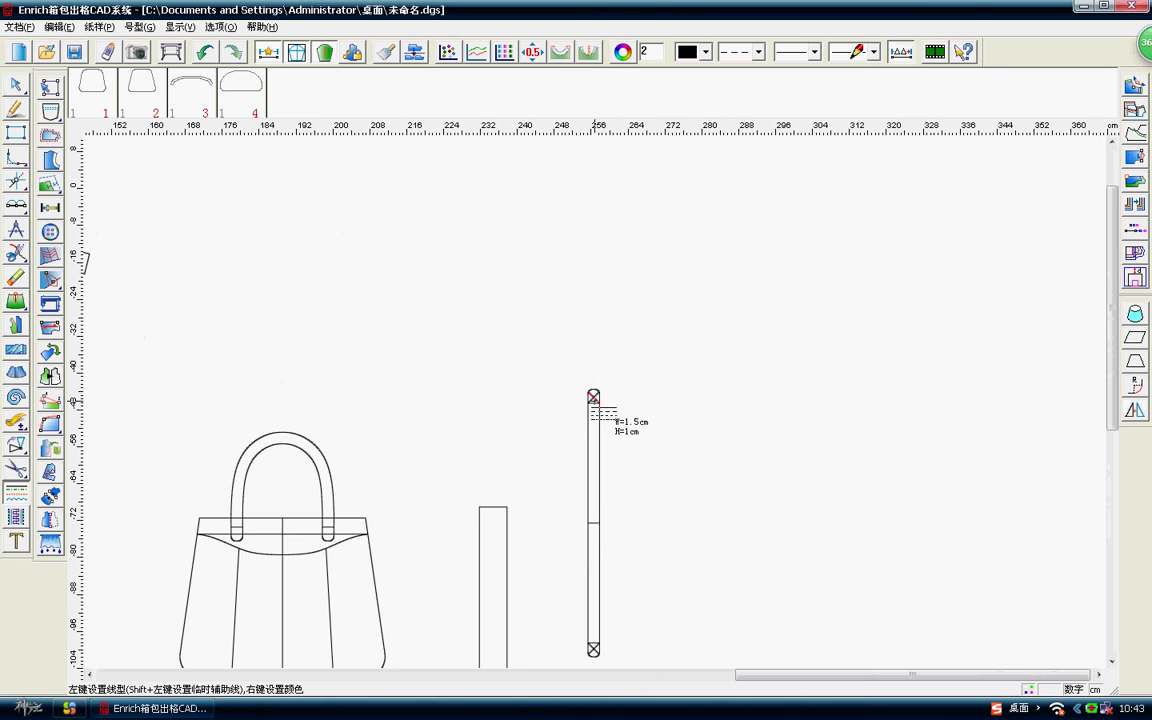
{"action": "scroll", "coordinate": [594, 404], "scroll_direction": "up", "scroll_amount": 2}
{"action": "scroll", "coordinate": [597, 406], "scroll_direction": "up", "scroll_amount": 3}
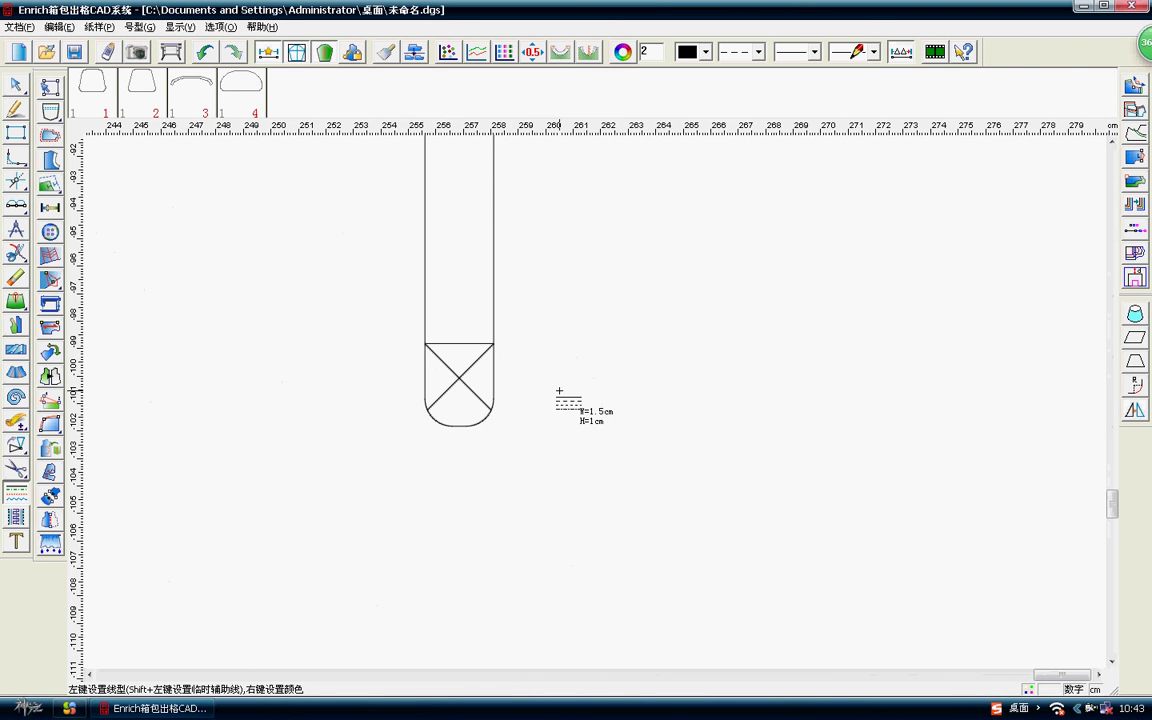
{"action": "left_click", "coordinate": [464, 390]}
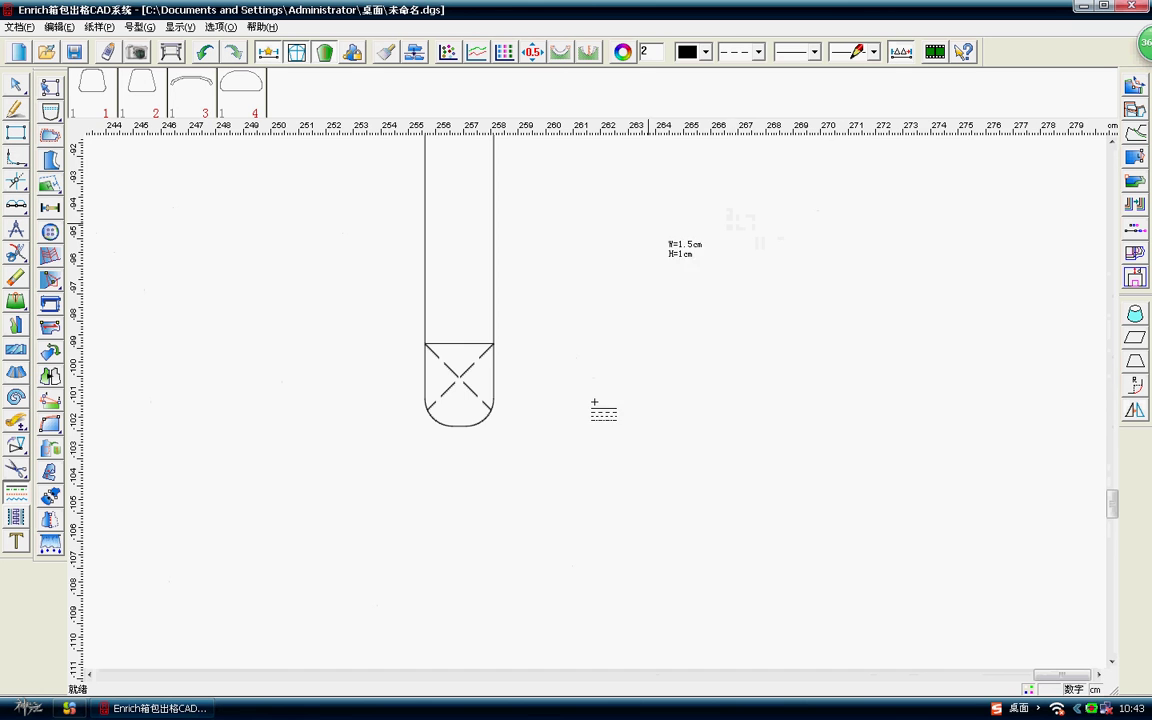
{"action": "scroll", "coordinate": [594, 404], "scroll_direction": "down", "scroll_amount": 2}
{"action": "scroll", "coordinate": [596, 405], "scroll_direction": "down", "scroll_amount": 2}
{"action": "scroll", "coordinate": [598, 400], "scroll_direction": "down", "scroll_amount": 2}
{"action": "scroll", "coordinate": [601, 356], "scroll_direction": "down", "scroll_amount": 2}
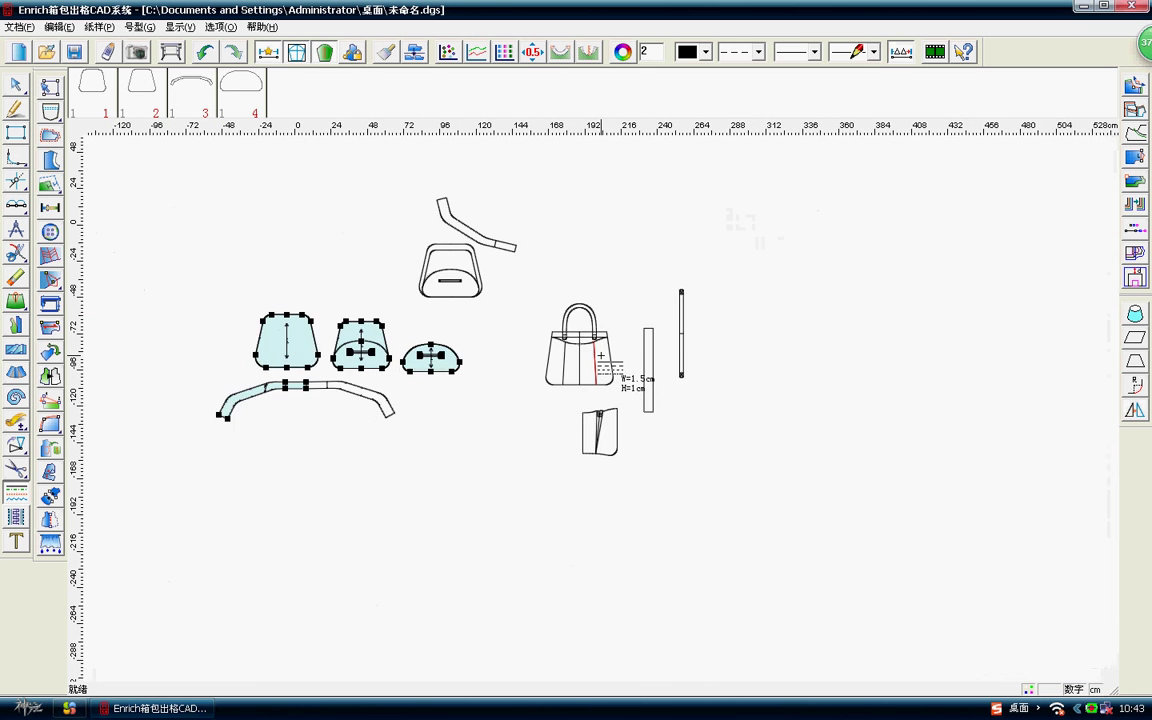
{"action": "scroll", "coordinate": [620, 257], "scroll_direction": "up", "scroll_amount": 1}
{"action": "right_click", "coordinate": [576, 252]}
{"action": "scroll", "coordinate": [601, 402], "scroll_direction": "up", "scroll_amount": 1}
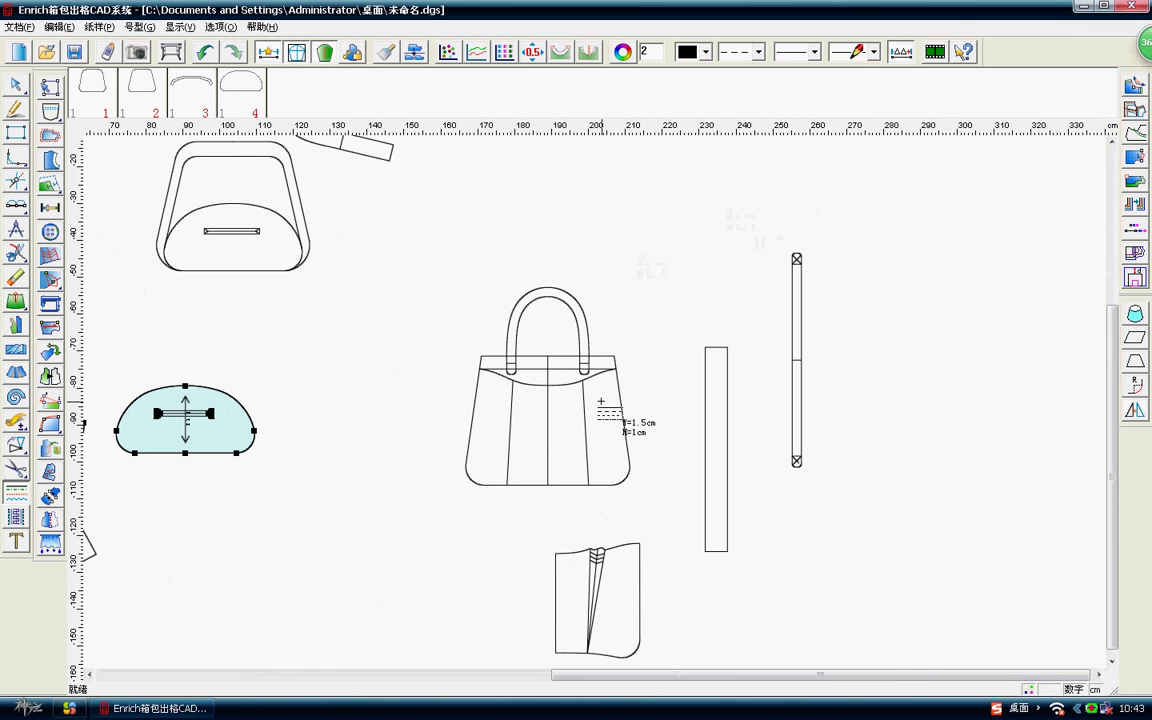
{"action": "scroll", "coordinate": [615, 394], "scroll_direction": "up", "scroll_amount": 1}
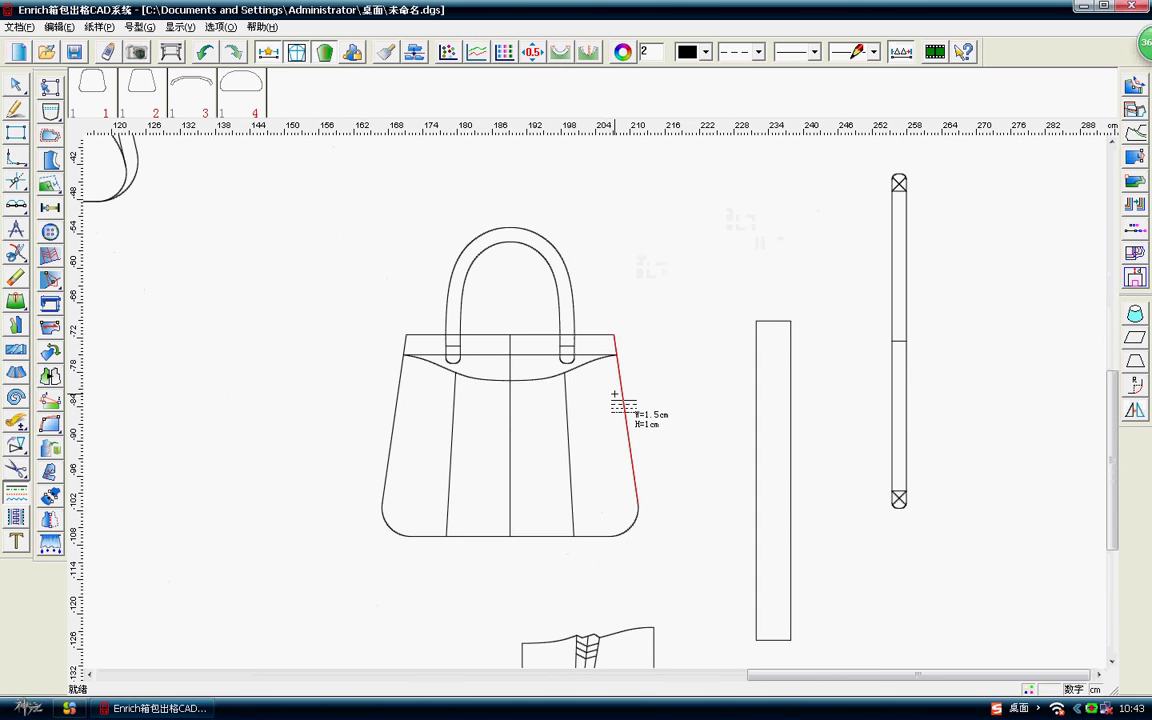
{"action": "scroll", "coordinate": [594, 402], "scroll_direction": "up", "scroll_amount": 1}
{"action": "scroll", "coordinate": [594, 402], "scroll_direction": "up", "scroll_amount": 1}
{"action": "right_click", "coordinate": [625, 238]}
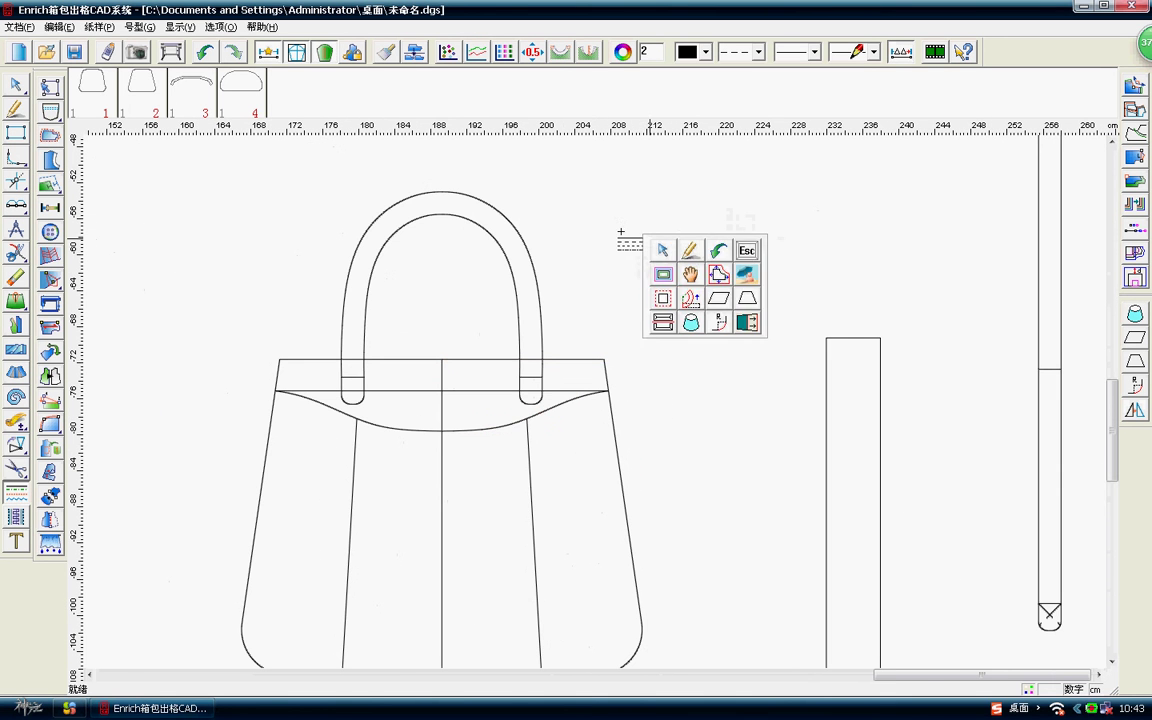
{"action": "right_click", "coordinate": [597, 254]}
{"action": "left_click", "coordinate": [662, 262]}
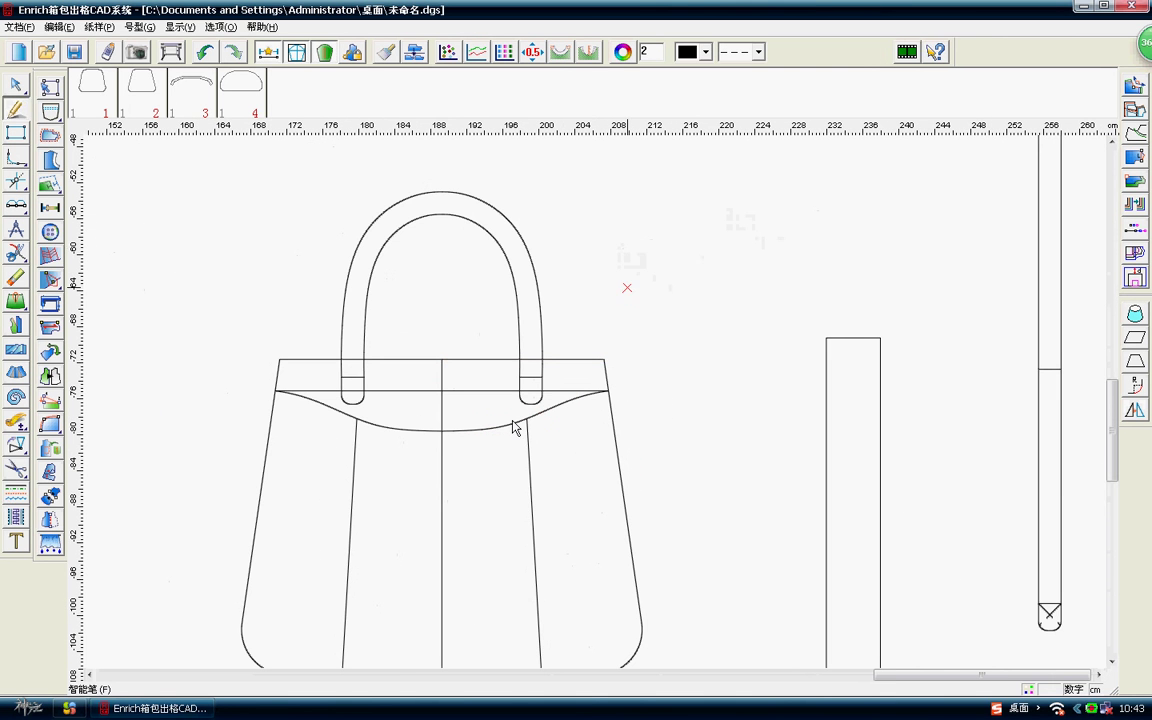
{"action": "scroll", "coordinate": [479, 397], "scroll_direction": "up", "scroll_amount": 1}
{"action": "scroll", "coordinate": [521, 503], "scroll_direction": "down", "scroll_amount": 1}
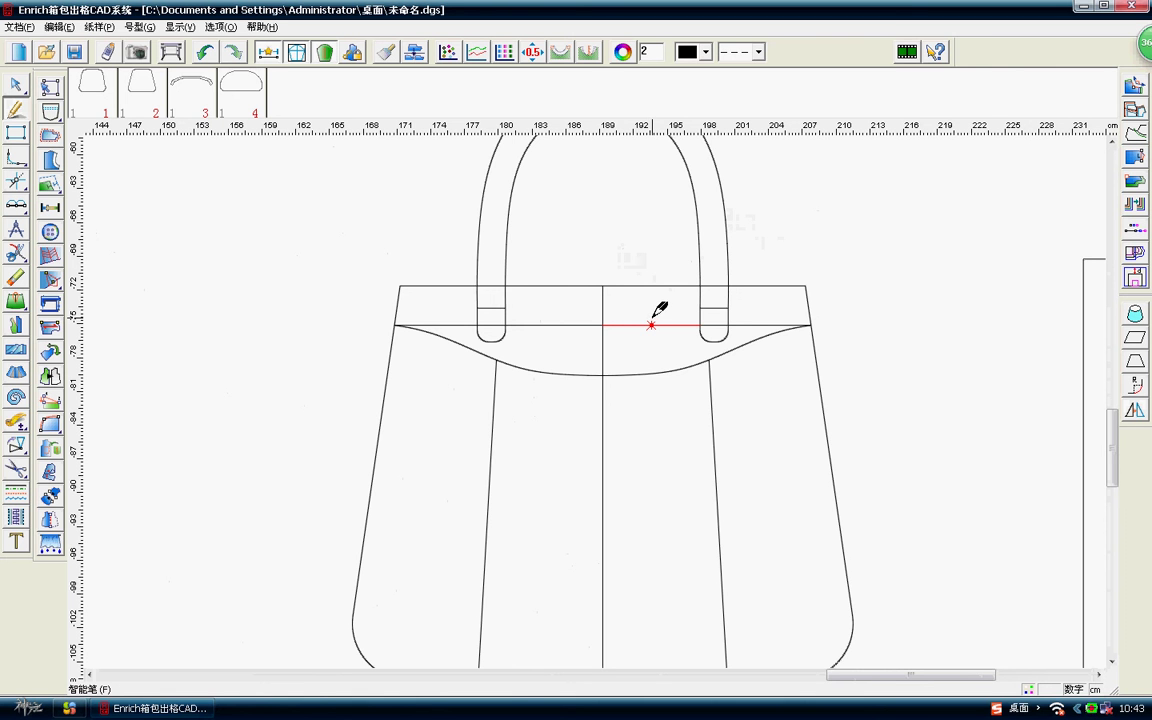
{"action": "scroll", "coordinate": [651, 325], "scroll_direction": "down", "scroll_amount": 3}
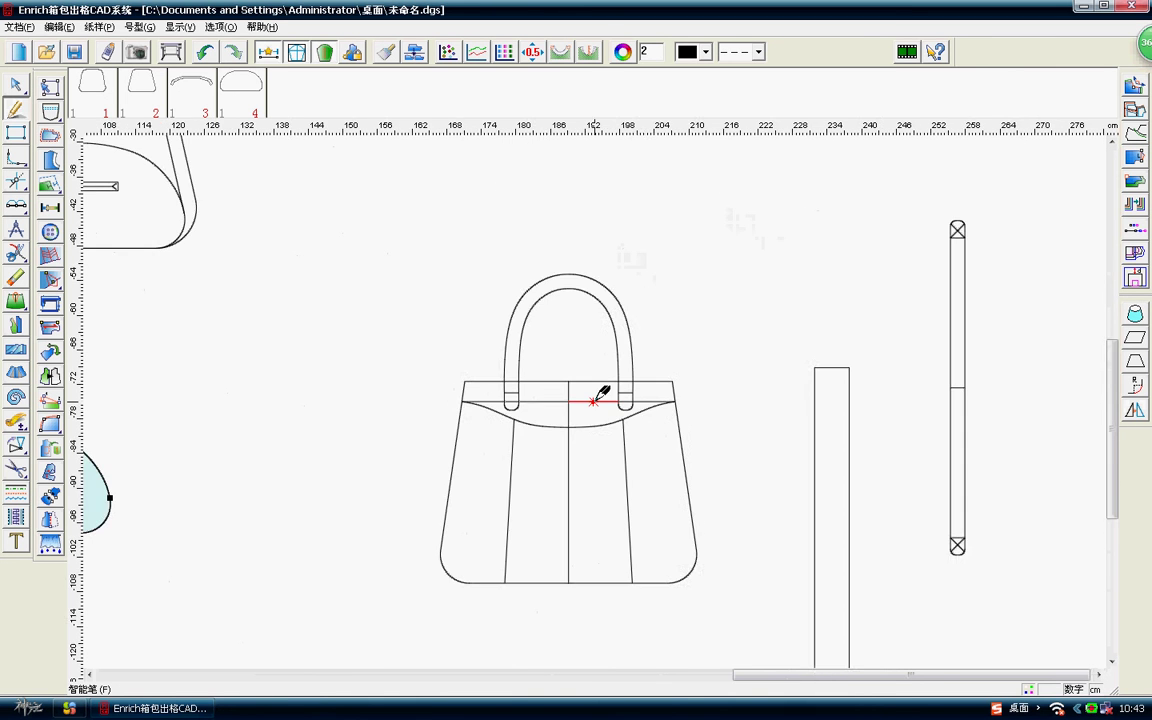
{"action": "scroll", "coordinate": [632, 393], "scroll_direction": "up", "scroll_amount": 2}
{"action": "right_click", "coordinate": [645, 285]}
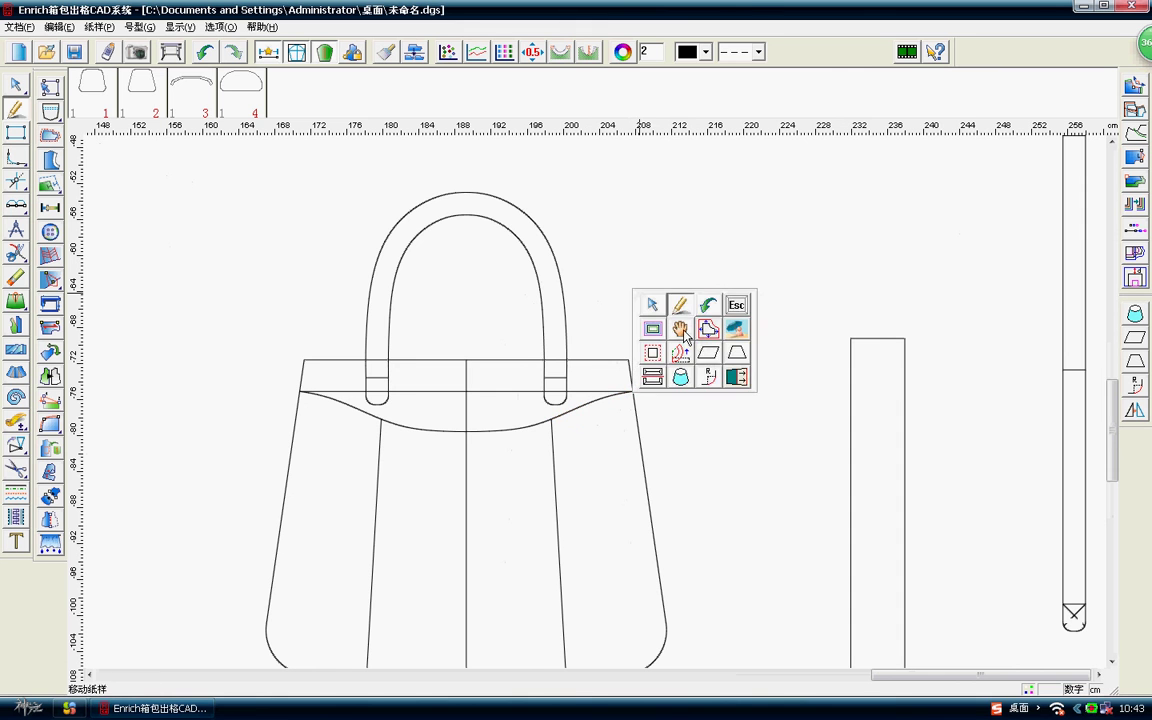
{"action": "left_click", "coordinate": [16, 420]}
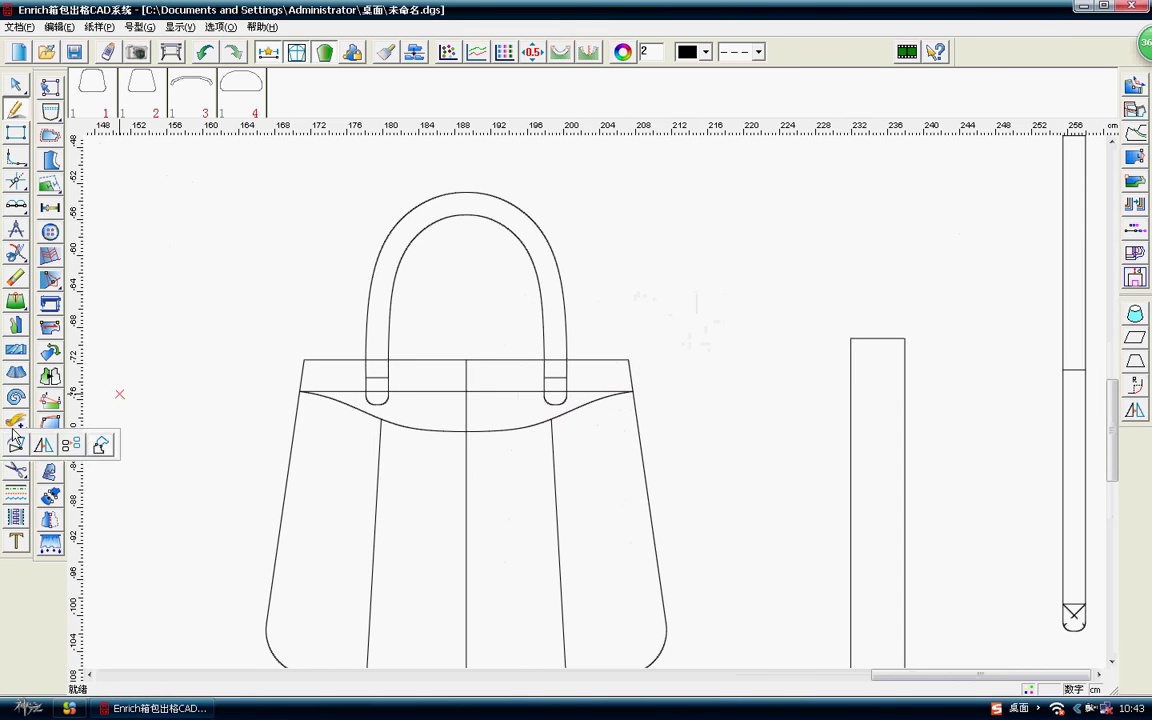
{"action": "left_click", "coordinate": [509, 391]}
{"action": "left_click", "coordinate": [1018, 8]}
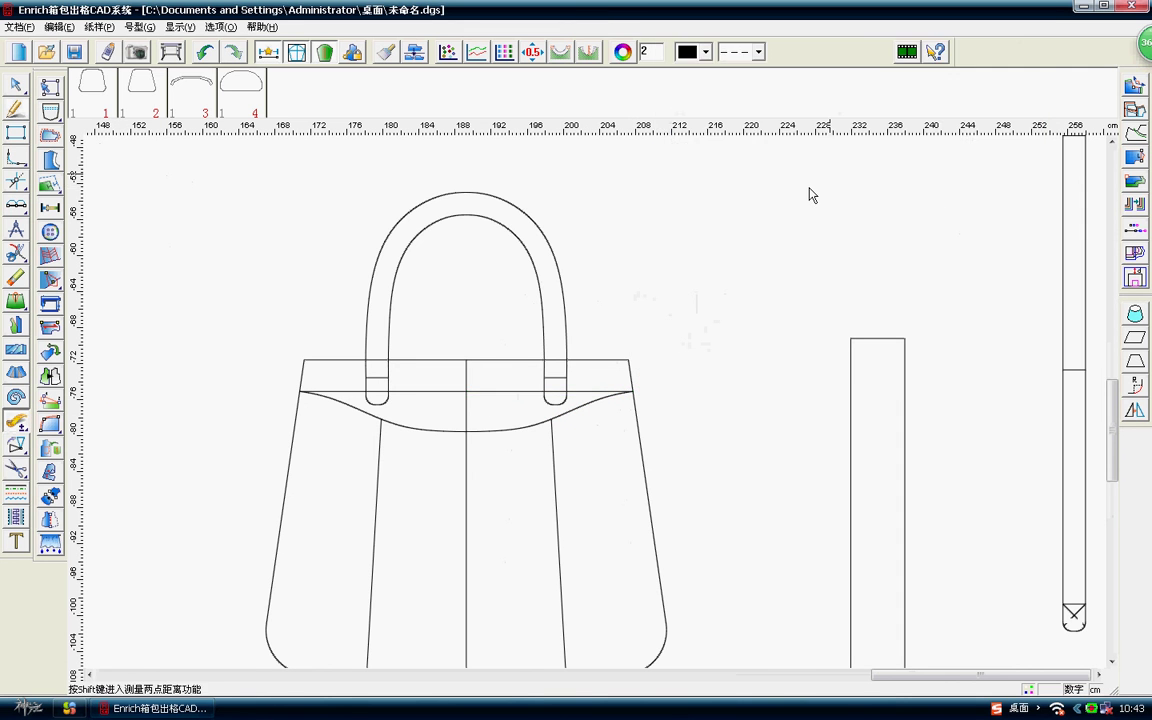
{"action": "right_click", "coordinate": [806, 188]}
{"action": "left_click", "coordinate": [849, 199]}
{"action": "scroll", "coordinate": [597, 403], "scroll_direction": "down", "scroll_amount": 3}
Draw an 18.5 × 2.5 rectangle to the right of the bag's handle.
{"action": "scroll", "coordinate": [561, 358], "scroll_direction": "up", "scroll_amount": 3}
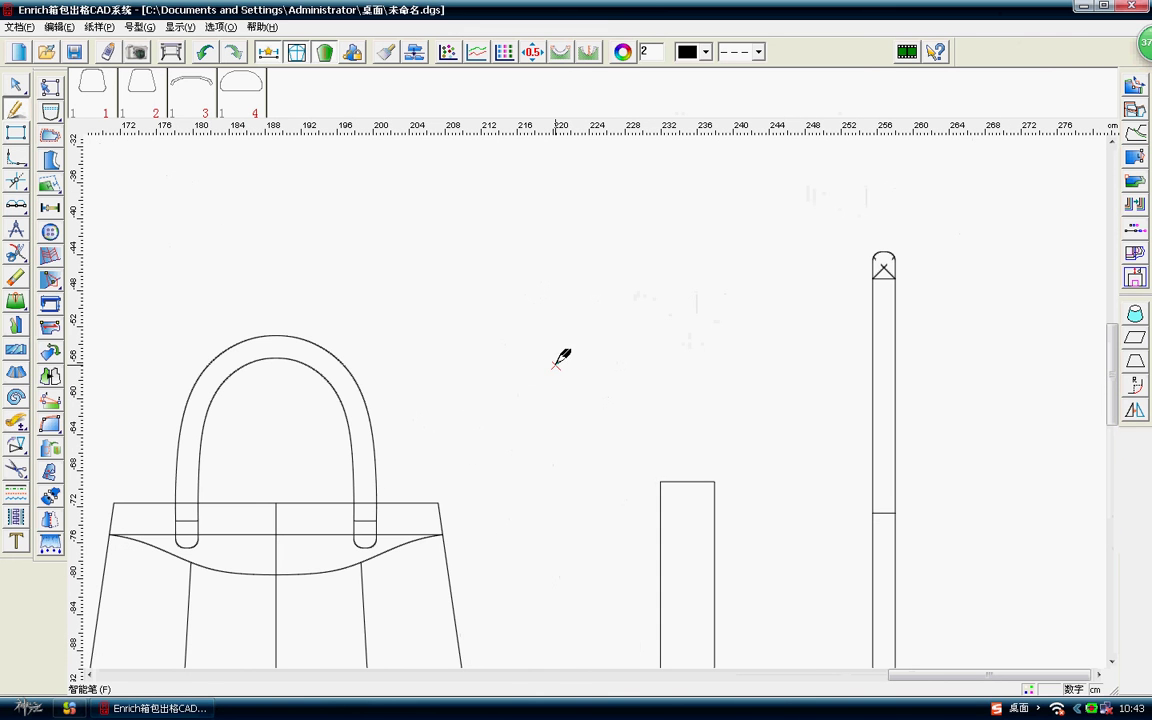
{"action": "left_click_drag", "start_coordinate": [585, 332], "coordinate": [713, 372]}
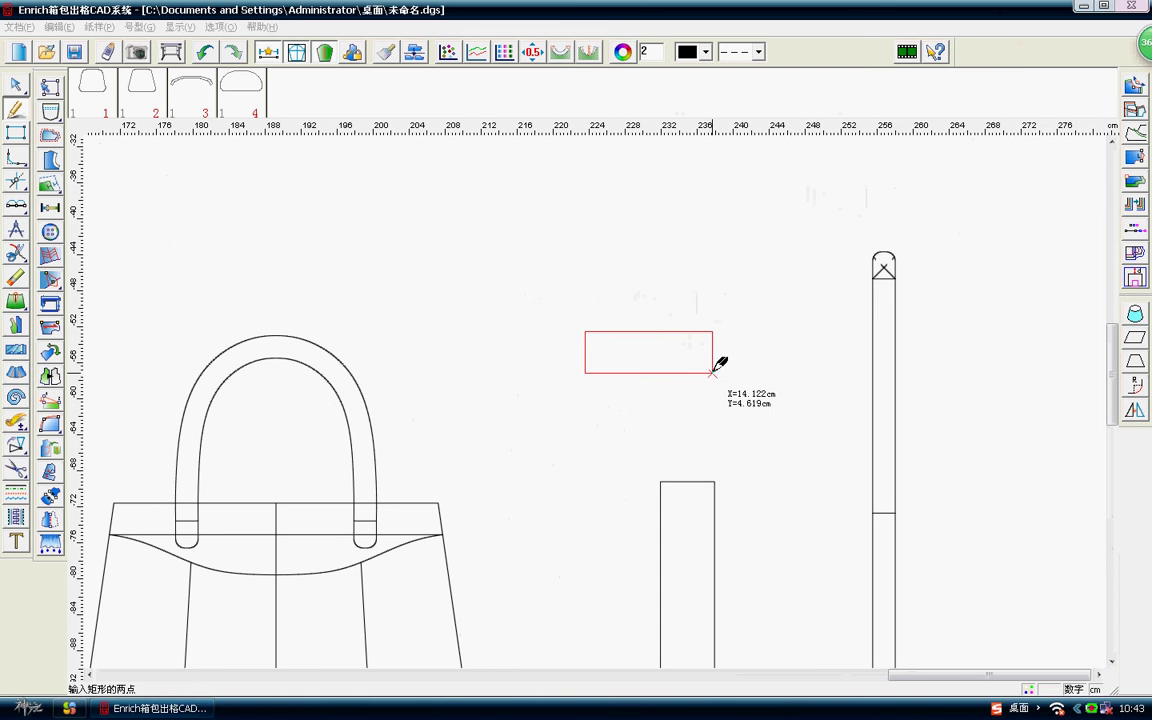
{"action": "type", "text": "18.5"}
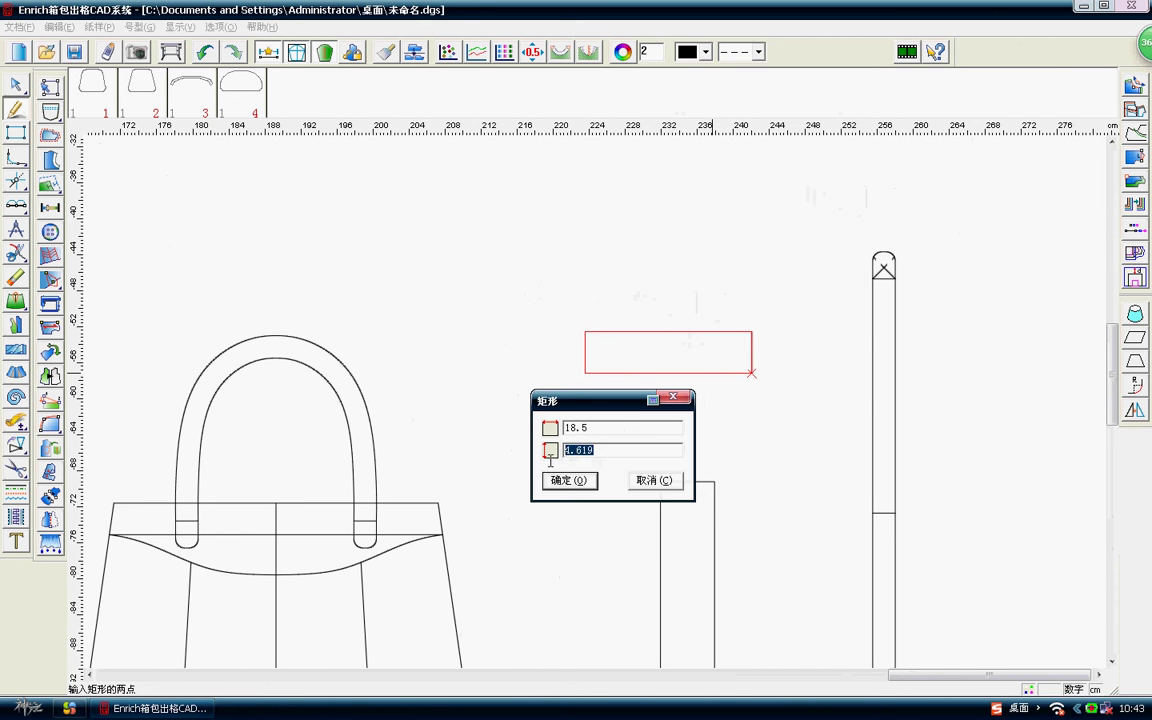
{"action": "type", "text": "2"}
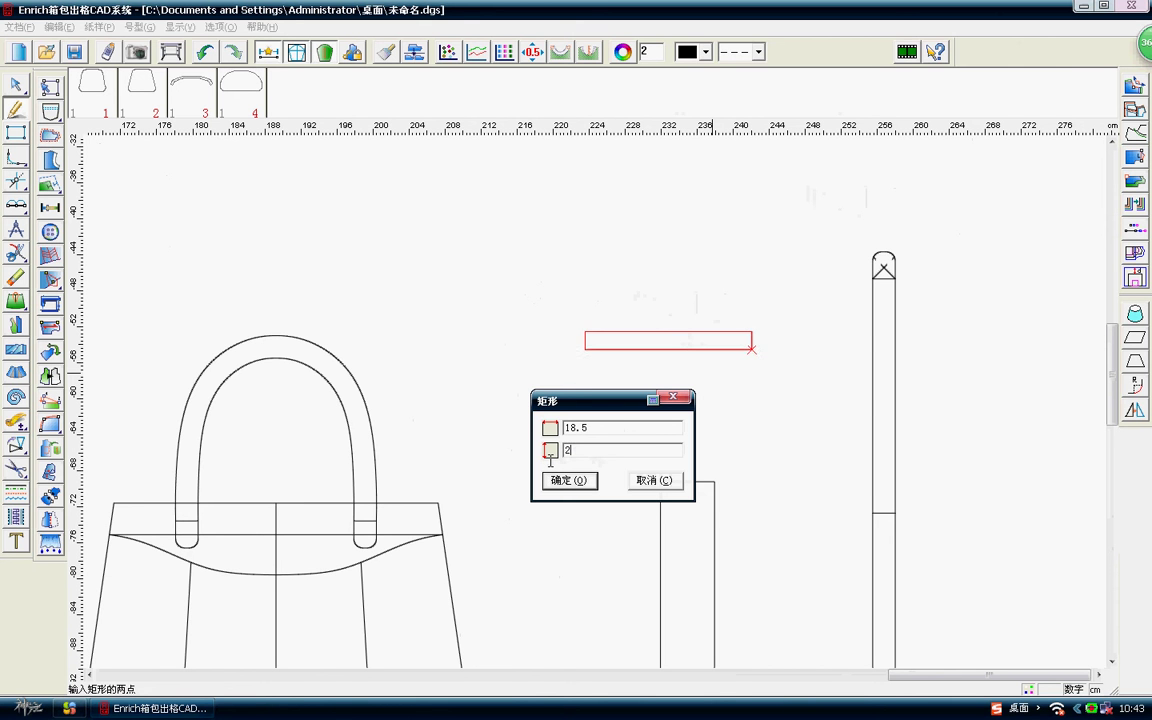
{"action": "type", "text": ".5"}
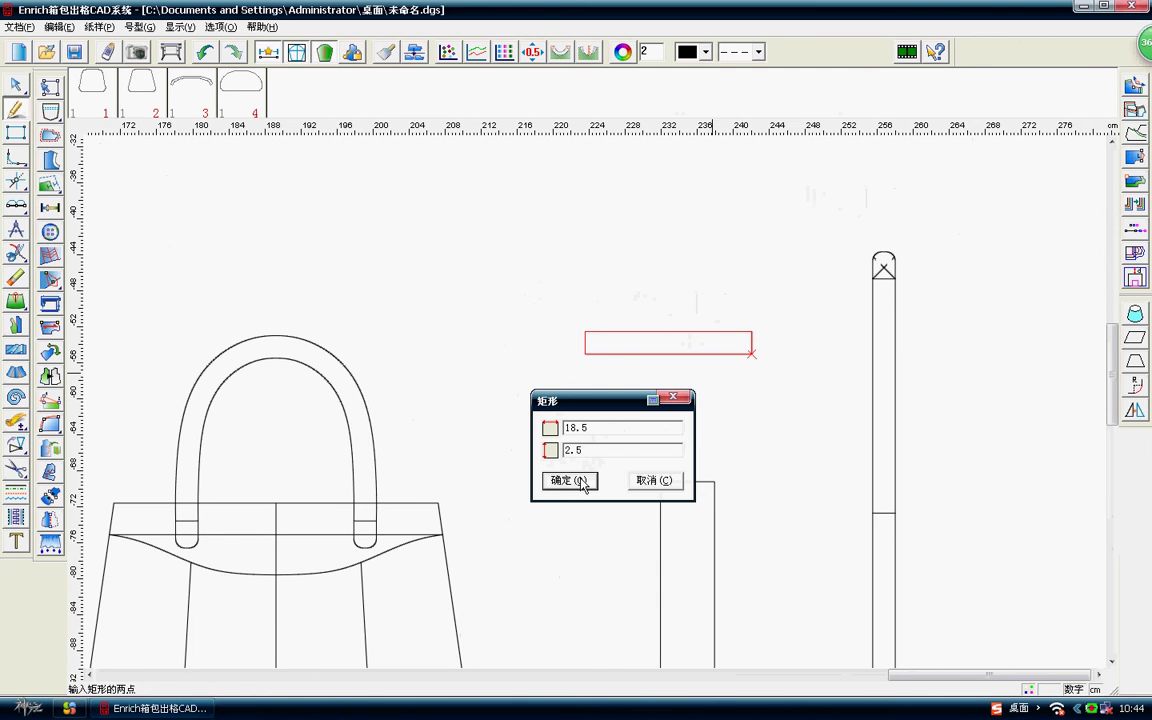
{"action": "left_click", "coordinate": [584, 483]}
Compare the narrow rectangle's top edge length against the bag's top line.
{"action": "scroll", "coordinate": [594, 403], "scroll_direction": "down", "scroll_amount": 2}
{"action": "scroll", "coordinate": [594, 403], "scroll_direction": "up", "scroll_amount": 2}
{"action": "right_click", "coordinate": [585, 382]}
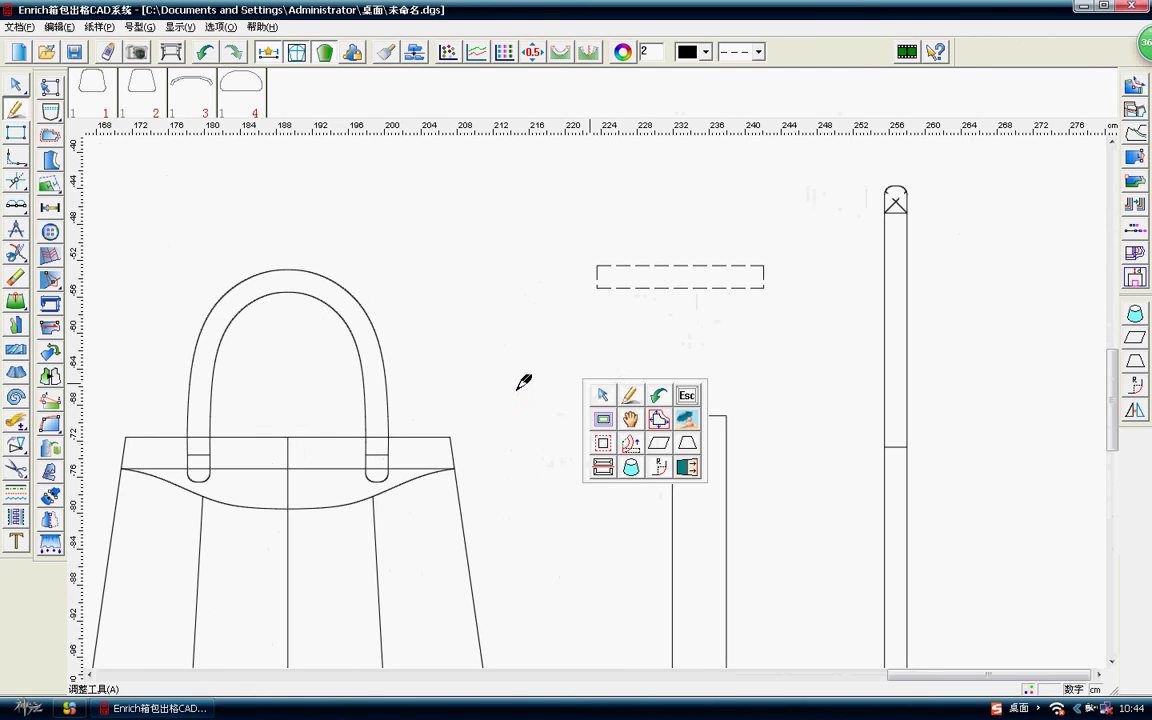
{"action": "left_click", "coordinate": [15, 420]}
{"action": "left_click", "coordinate": [700, 415]}
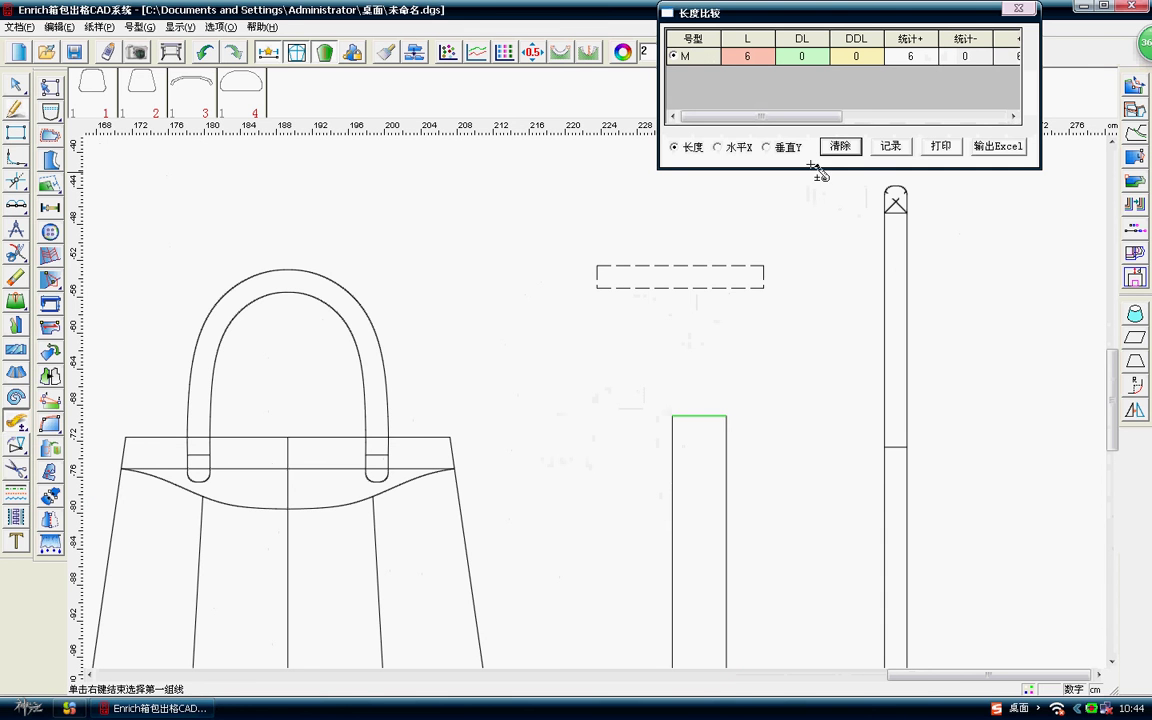
{"action": "left_click", "coordinate": [1019, 18]}
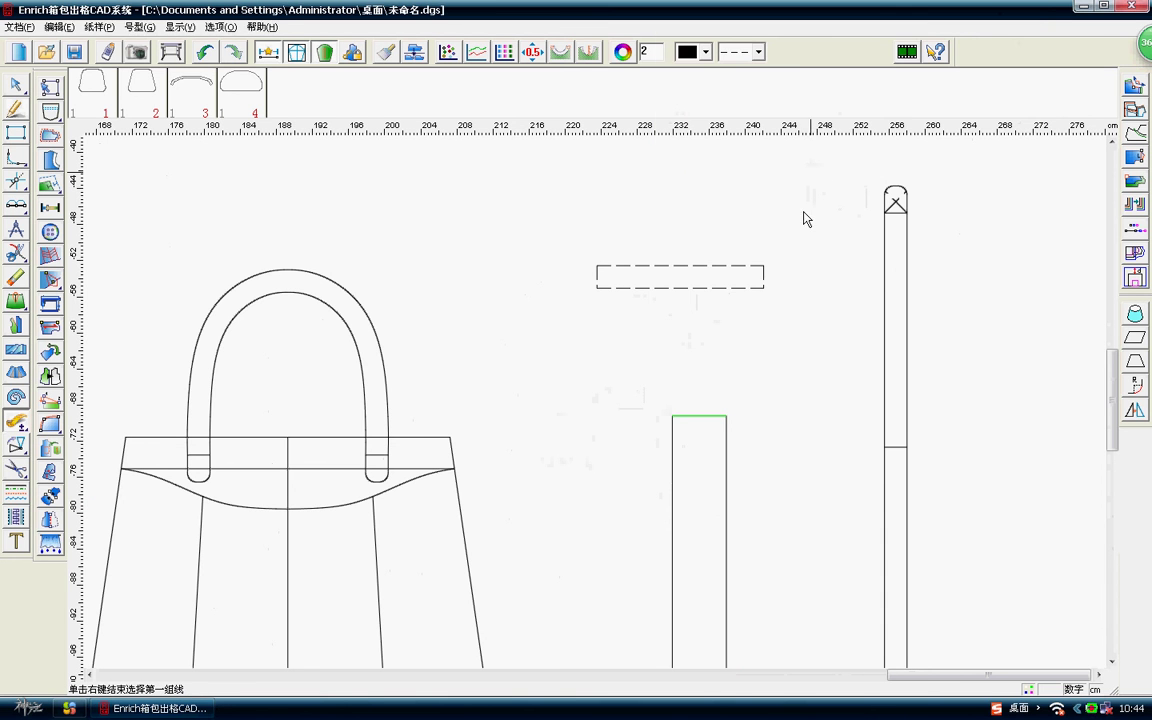
Switch the line style to solid and erase the dashed rectangle.
{"action": "left_click", "coordinate": [758, 52]}
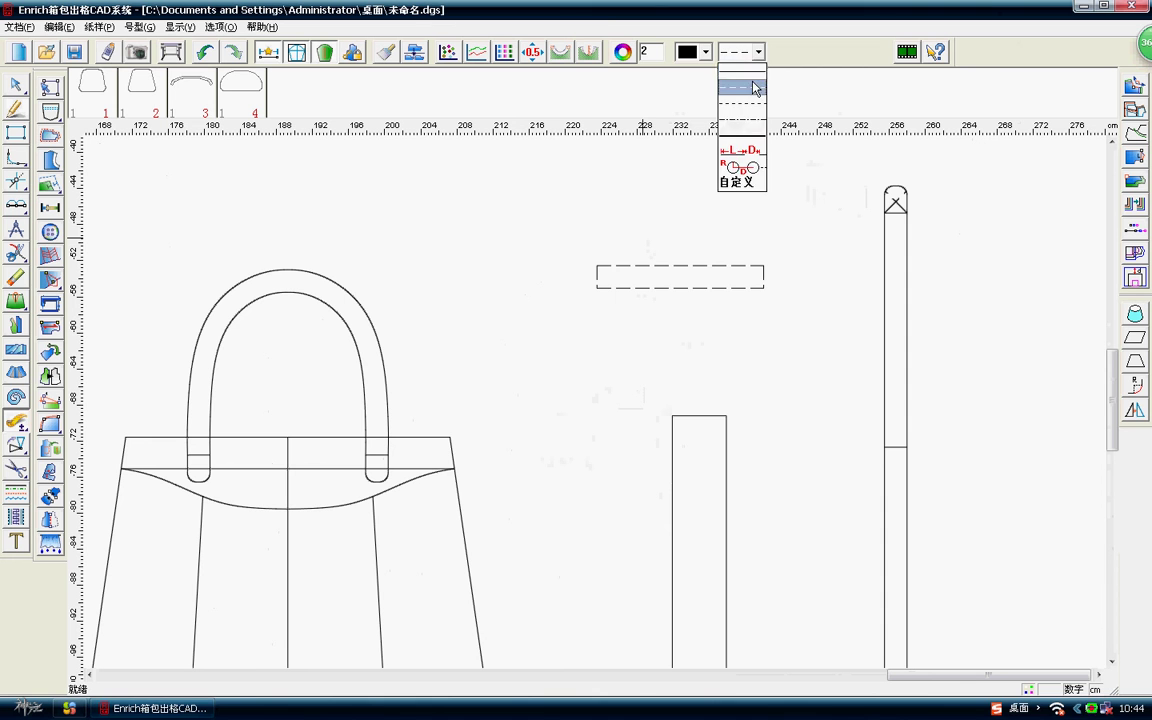
{"action": "left_click", "coordinate": [740, 67]}
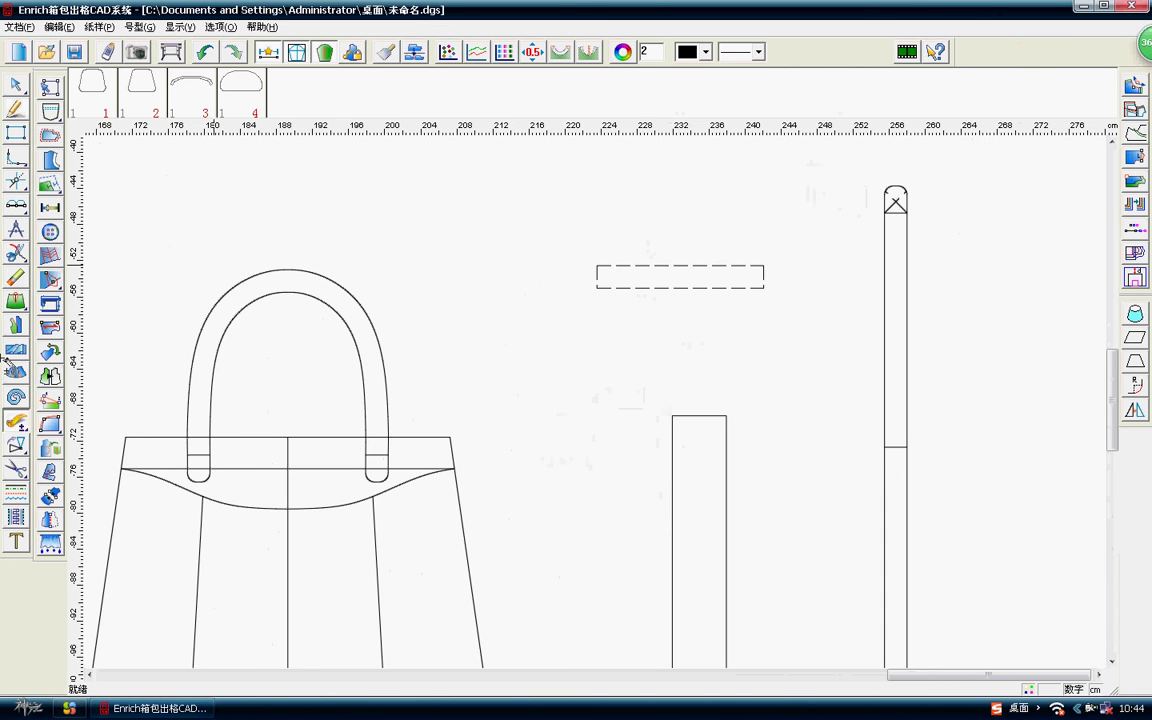
{"action": "left_click_drag", "start_coordinate": [566, 239], "coordinate": [784, 309]}
Draw a new rectangle in its place with a width of 18.5.
{"action": "right_click", "coordinate": [607, 252]}
{"action": "left_click", "coordinate": [684, 269]}
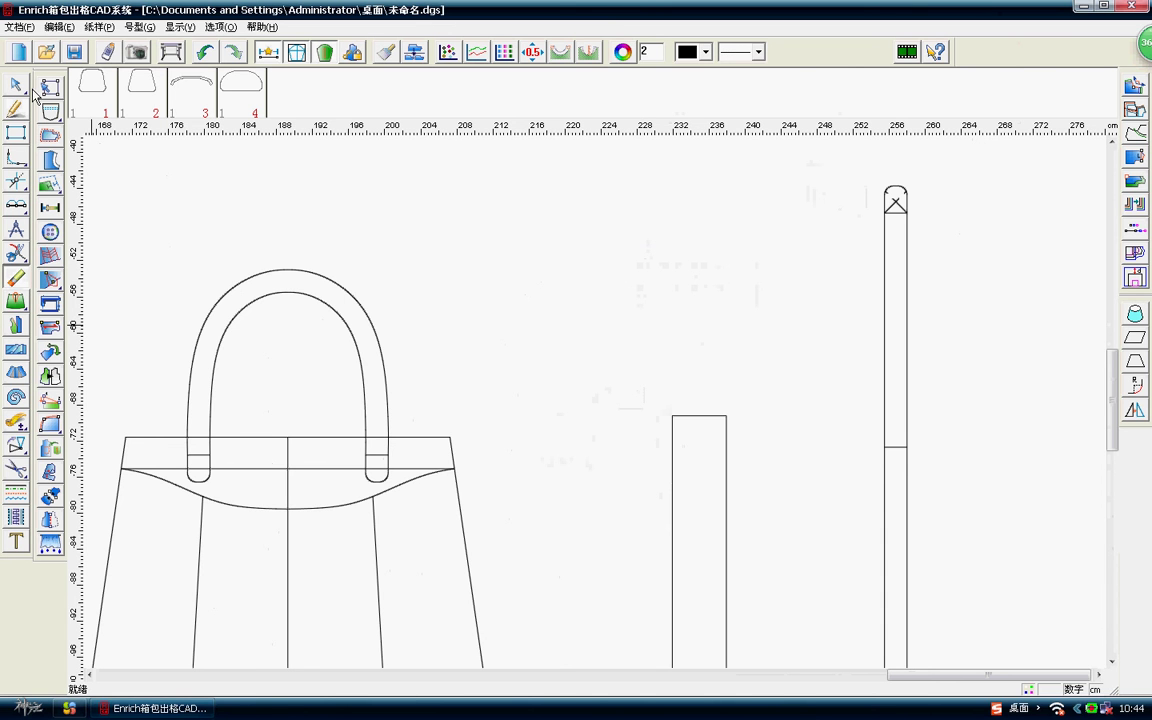
{"action": "left_click_drag", "start_coordinate": [529, 302], "coordinate": [694, 340]}
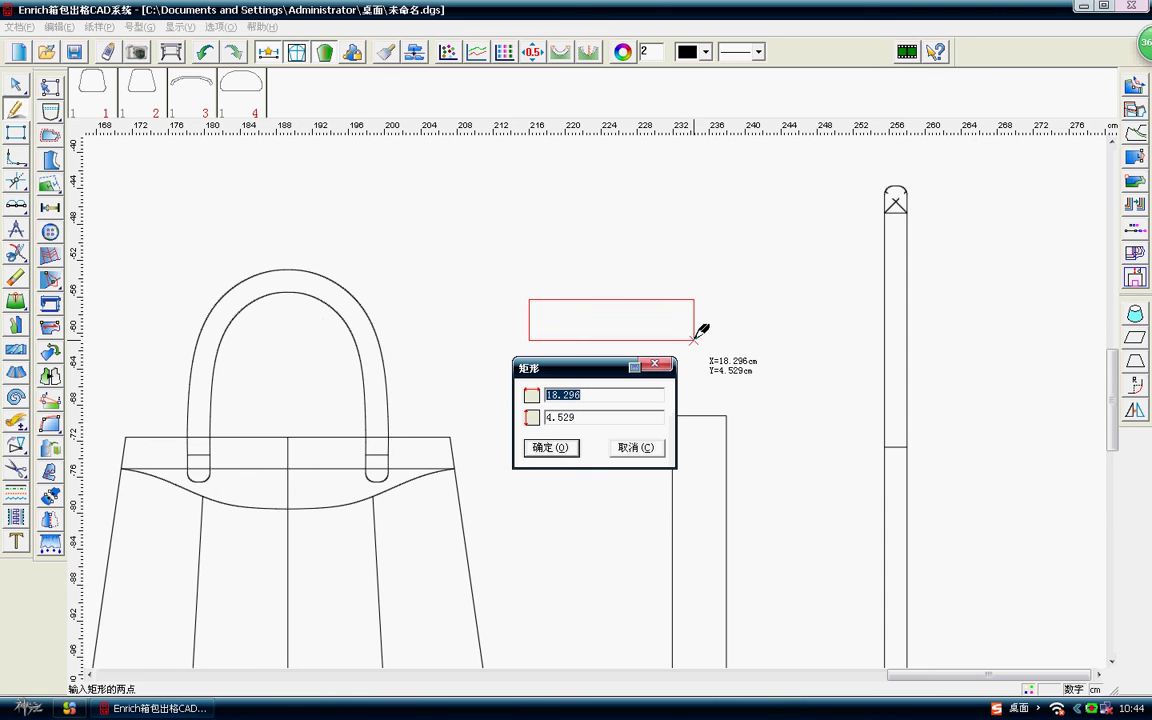
{"action": "type", "text": "18"}
{"action": "type", "text": ".5"}
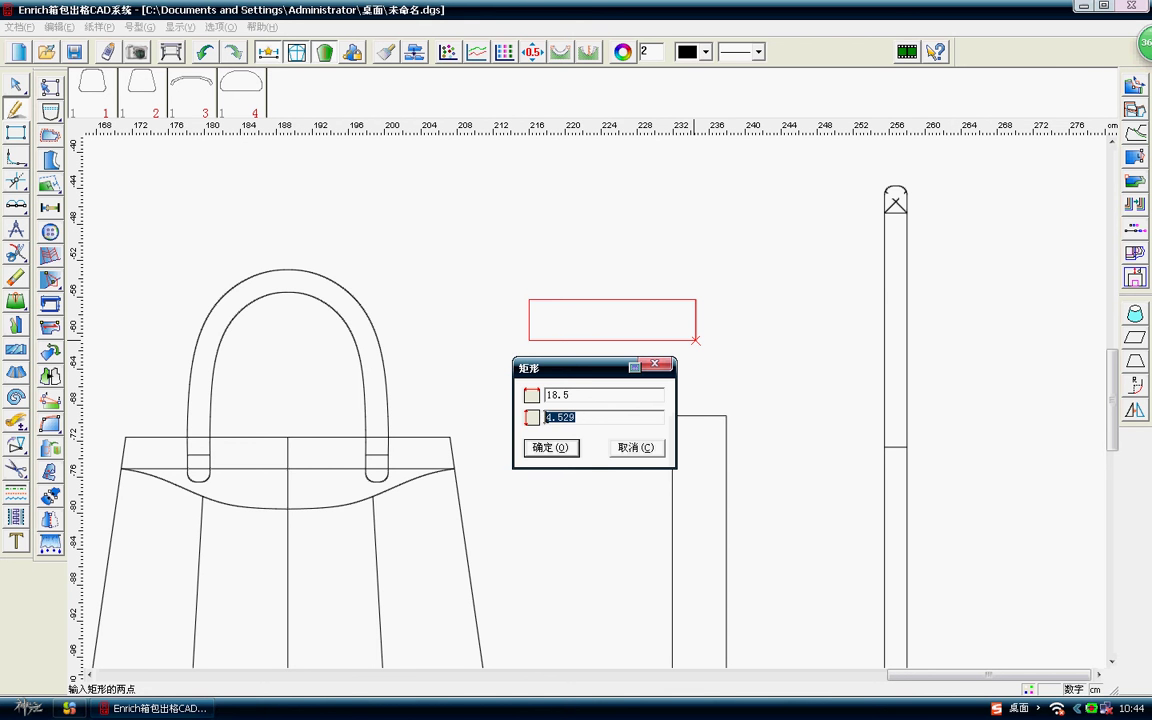
Create the 18.5 × 2.25 rectangle and mirror it across a vertical axis at its right edge.
{"action": "type", "text": "2.25"}
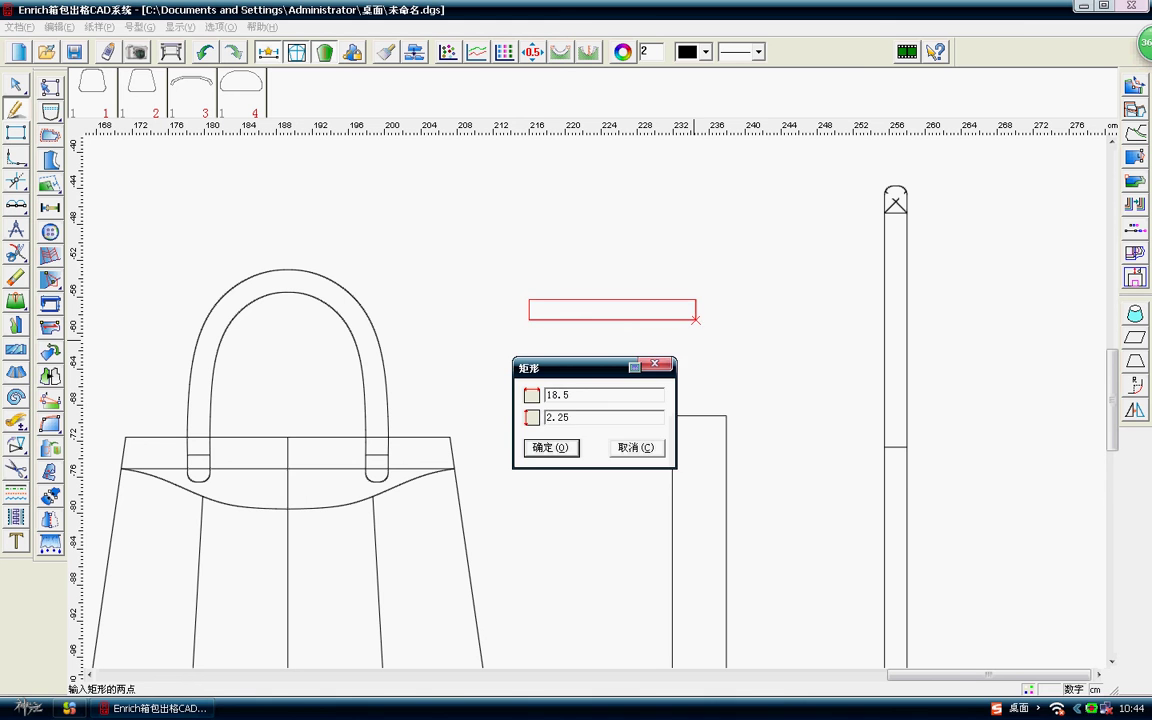
{"action": "key", "text": "Return"}
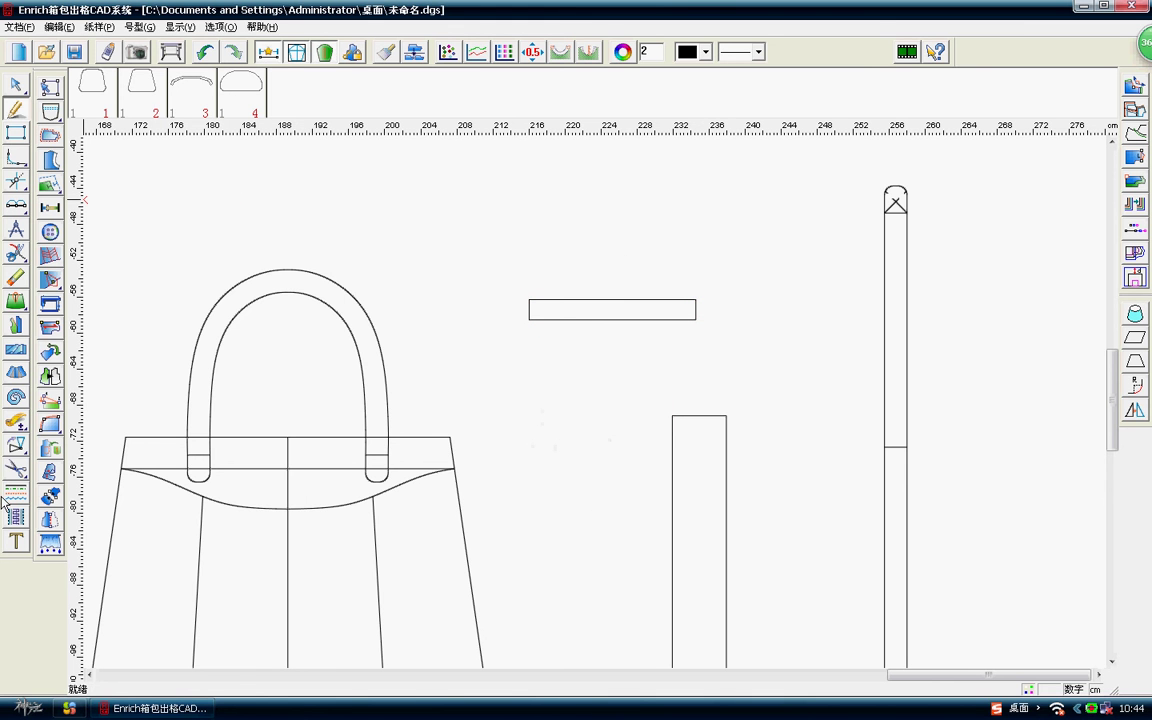
{"action": "left_click", "coordinate": [16, 445]}
{"action": "left_click", "coordinate": [52, 447]}
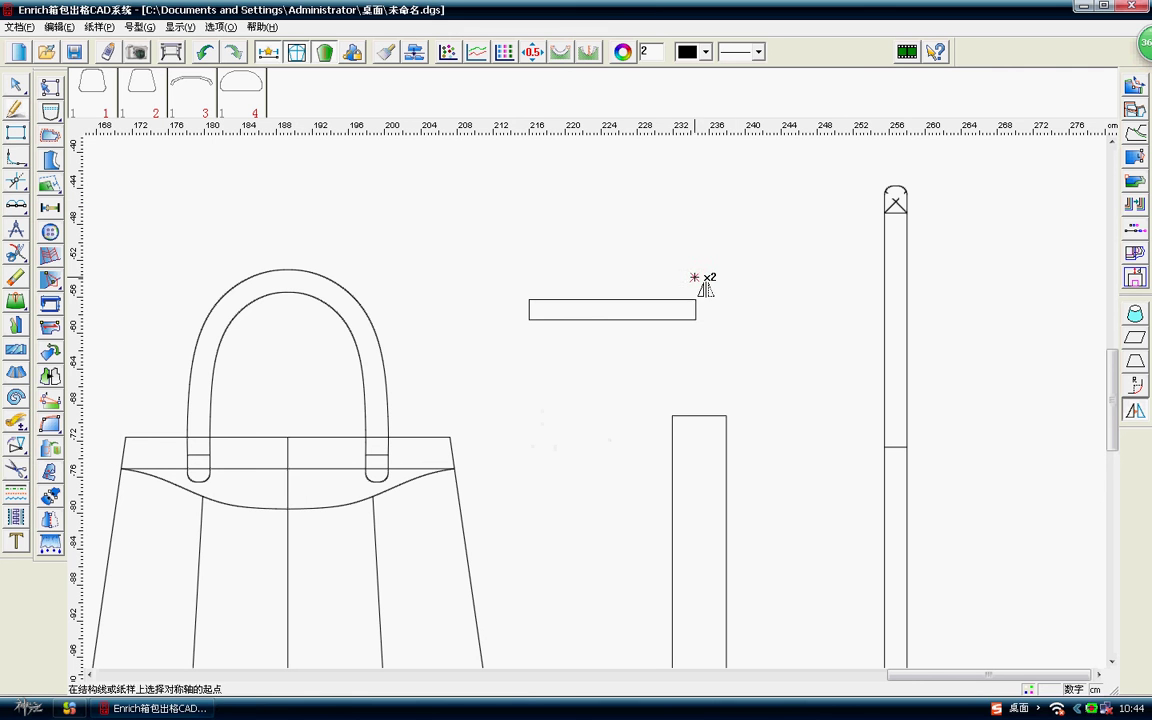
{"action": "left_click", "coordinate": [696, 300]}
{"action": "left_click", "coordinate": [696, 176]}
{"action": "left_click", "coordinate": [528, 315]}
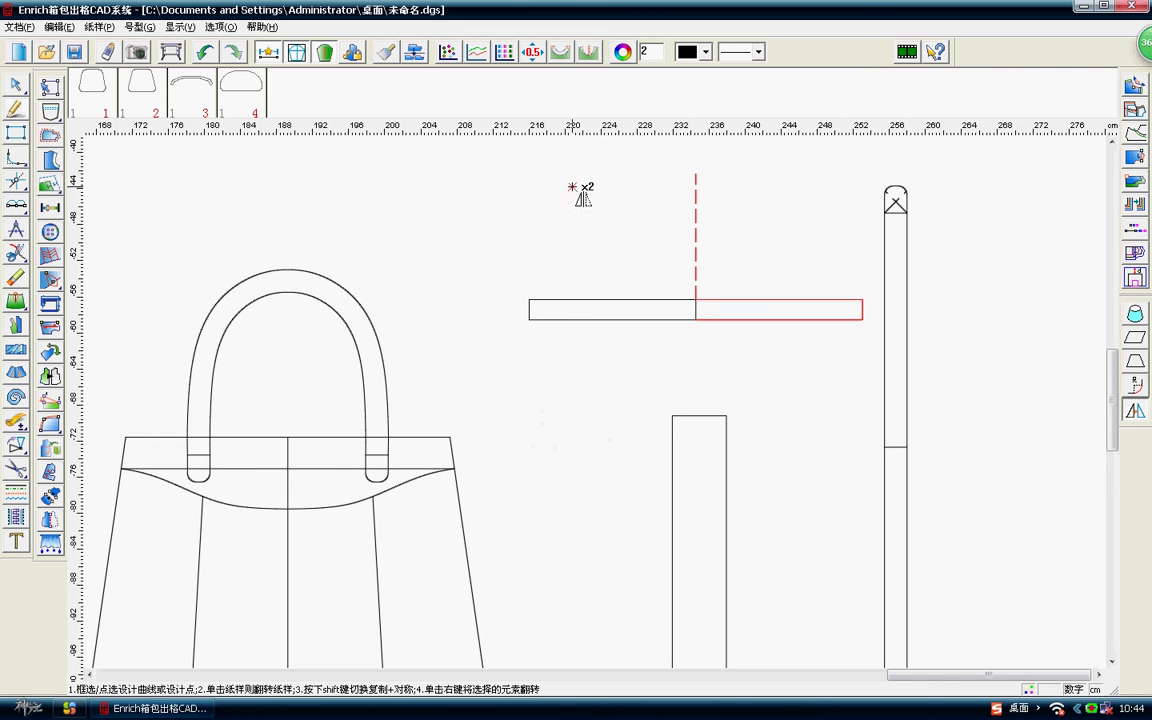
{"action": "right_click", "coordinate": [545, 188]}
{"action": "left_click", "coordinate": [546, 188]}
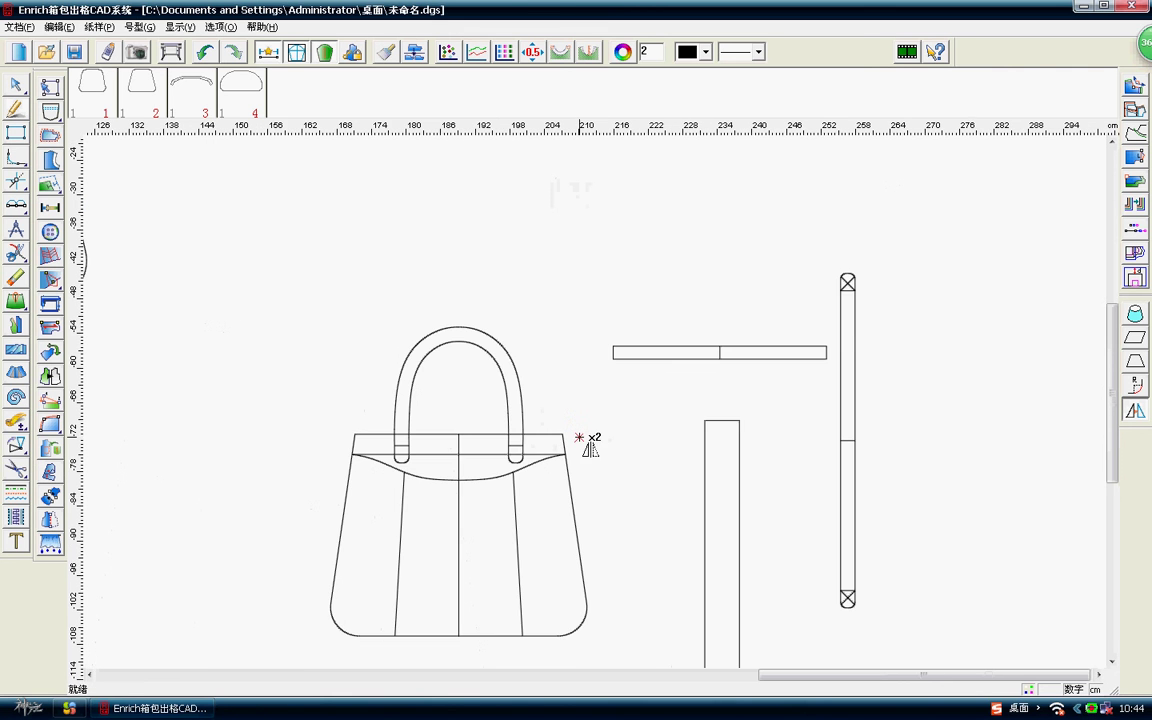
{"action": "scroll", "coordinate": [596, 402], "scroll_direction": "down", "scroll_amount": 2}
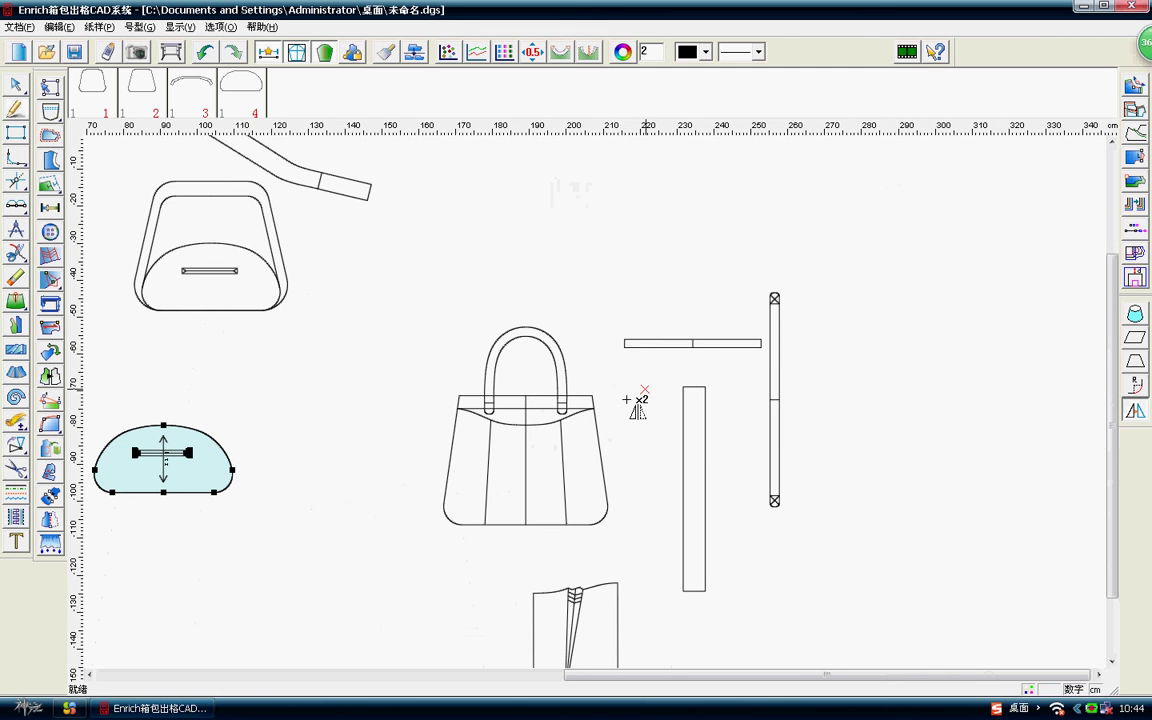
{"action": "scroll", "coordinate": [596, 402], "scroll_direction": "down", "scroll_amount": 1}
{"action": "right_click", "coordinate": [558, 249]}
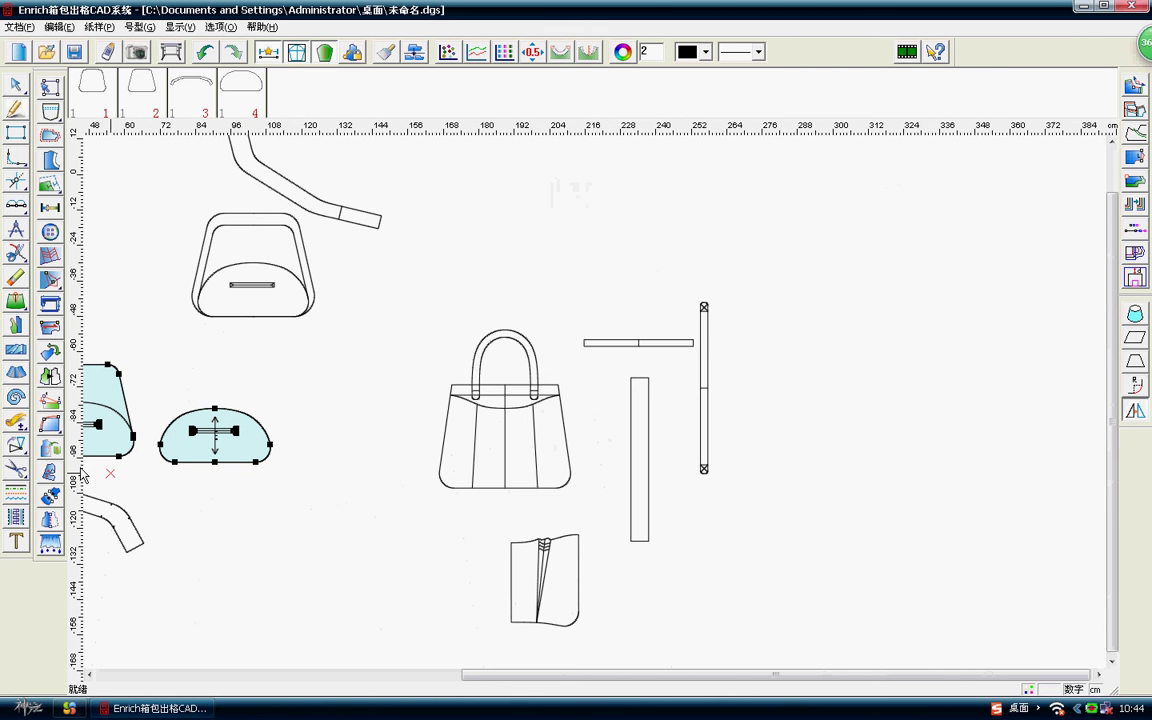
Make the horizontal strip, tall strip and vertical rectangle into pattern pieces 5, 6 and 7.
{"action": "left_click", "coordinate": [40, 472]}
{"action": "scroll", "coordinate": [625, 309], "scroll_direction": "up", "scroll_amount": 2}
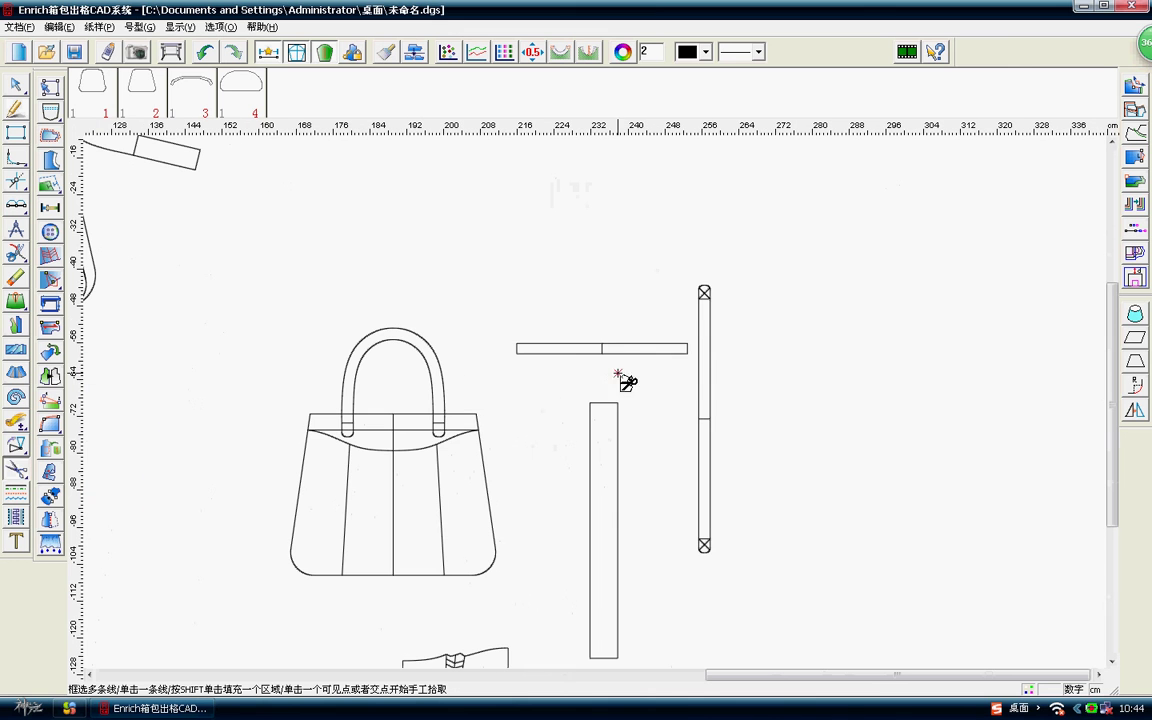
{"action": "left_click_drag", "start_coordinate": [502, 311], "coordinate": [676, 357]}
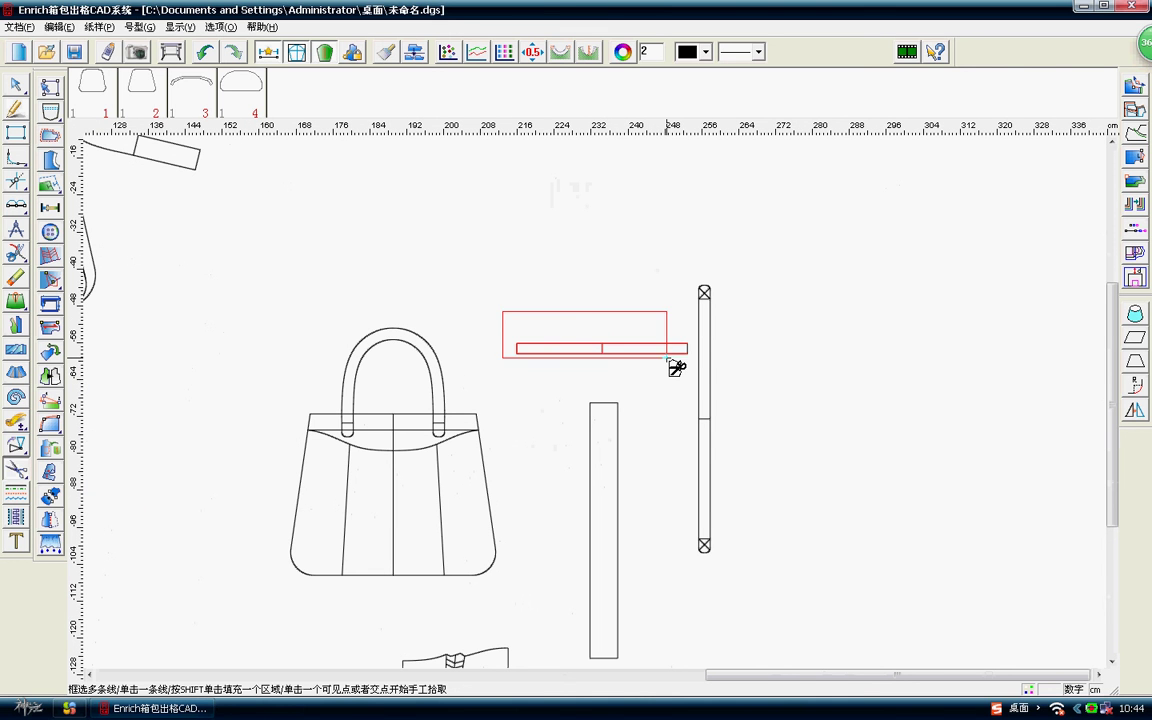
{"action": "right_click", "coordinate": [690, 350]}
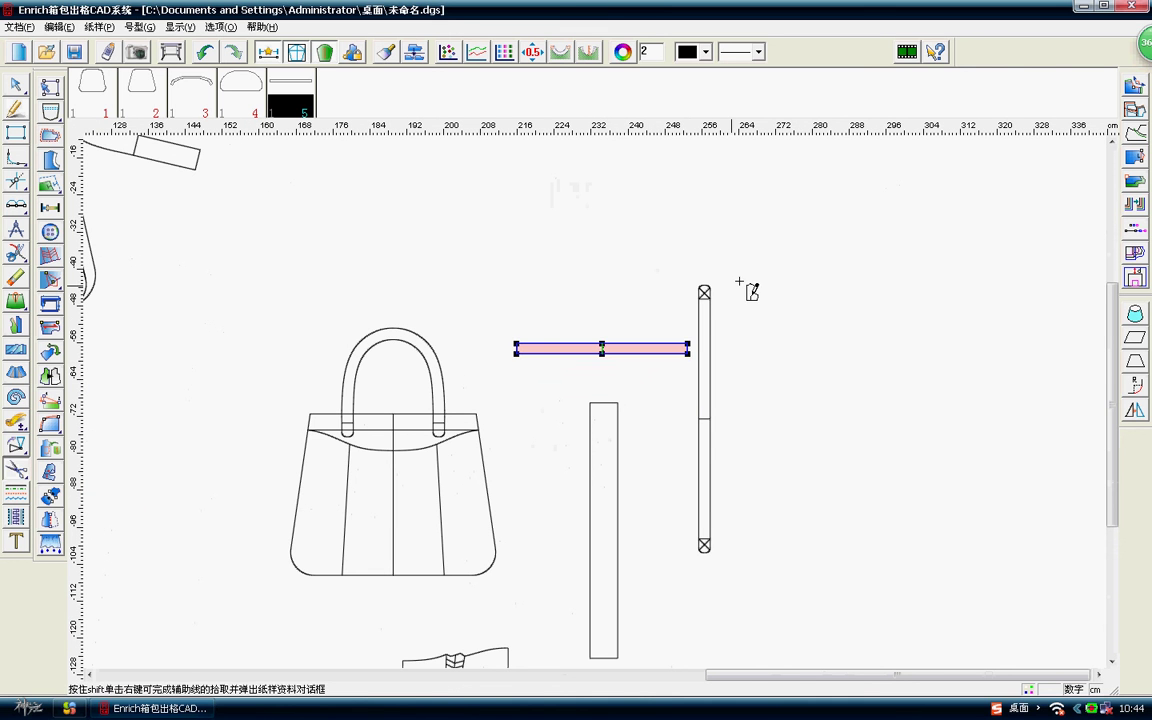
{"action": "left_click_drag", "start_coordinate": [694, 252], "coordinate": [760, 560]}
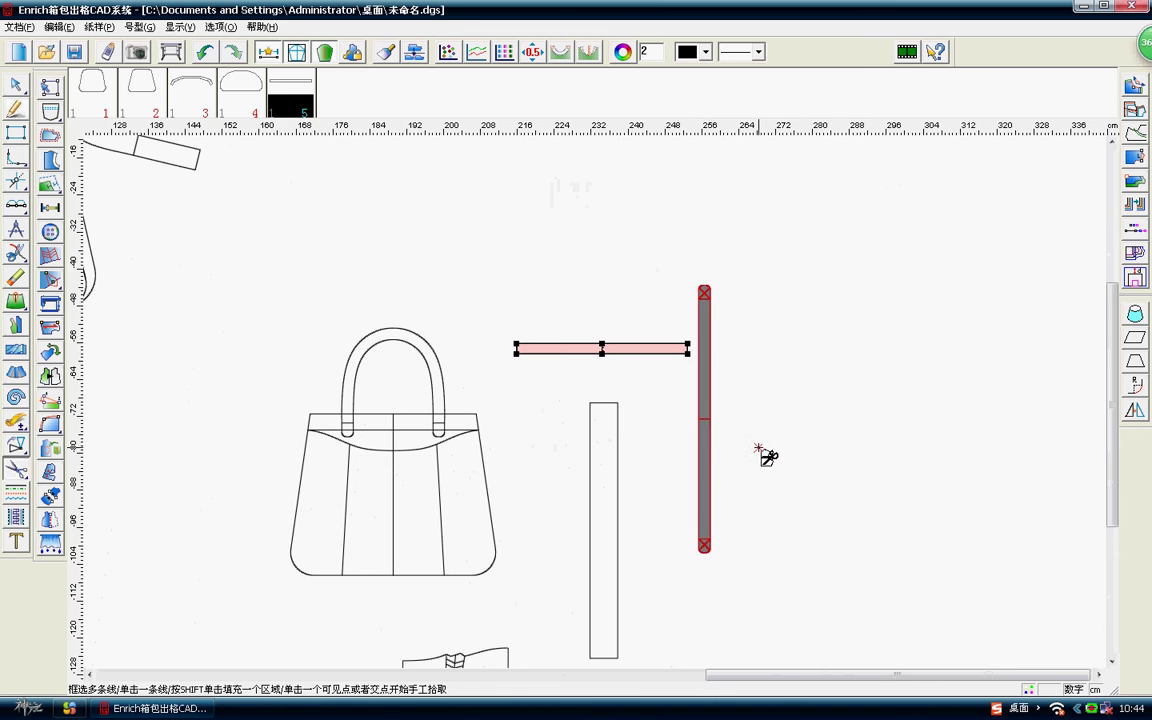
{"action": "right_click", "coordinate": [766, 373]}
{"action": "scroll", "coordinate": [605, 424], "scroll_direction": "down", "scroll_amount": 2}
{"action": "scroll", "coordinate": [605, 400], "scroll_direction": "up", "scroll_amount": 2}
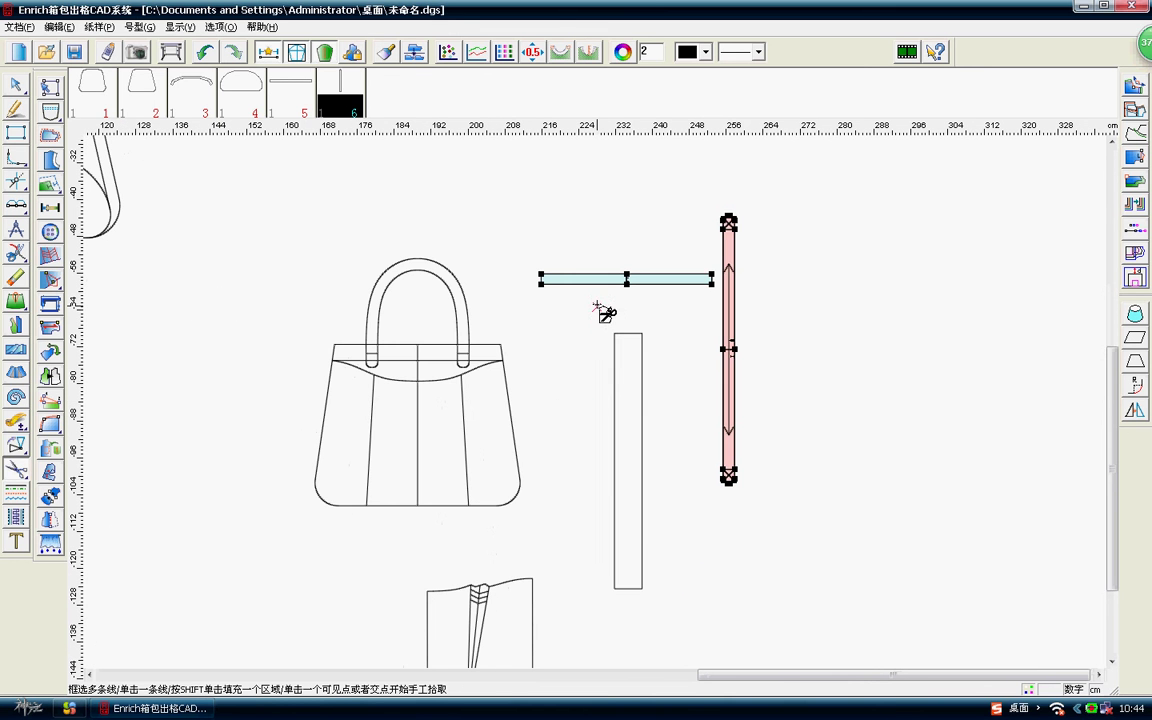
{"action": "left_click_drag", "start_coordinate": [605, 322], "coordinate": [648, 476]}
{"action": "right_click", "coordinate": [649, 543]}
Undo a partial selection and make the whole lower panel pattern piece 8.
{"action": "scroll", "coordinate": [540, 424], "scroll_direction": "down", "scroll_amount": 2}
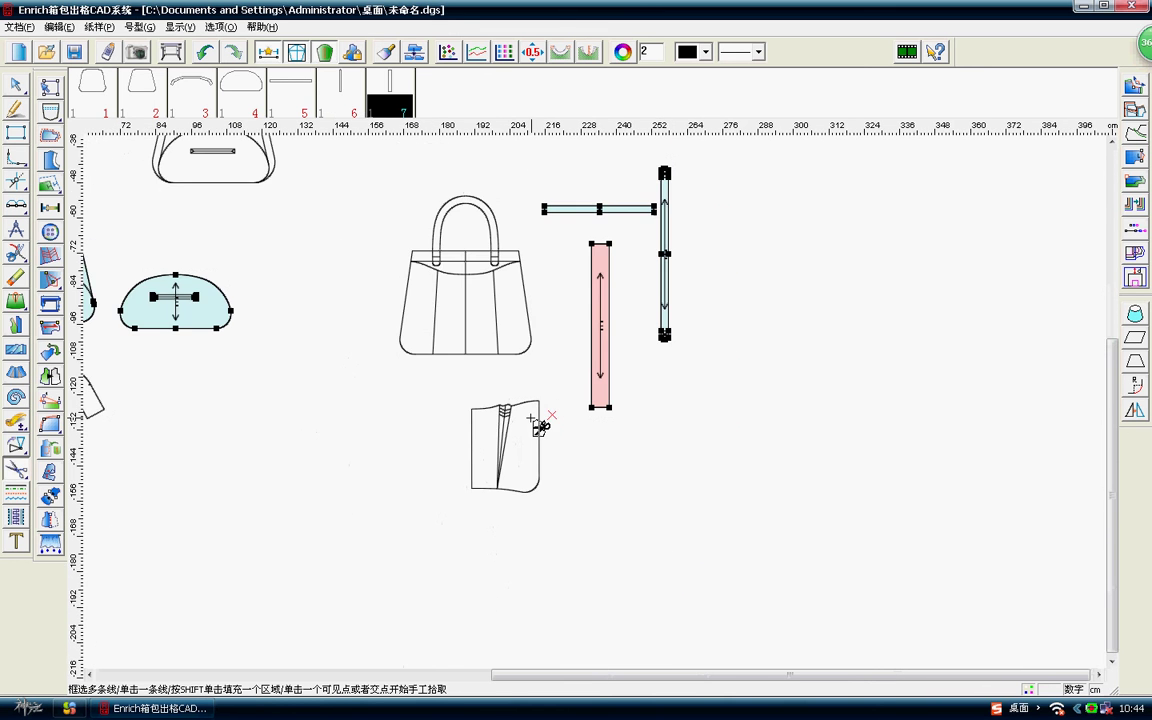
{"action": "scroll", "coordinate": [582, 398], "scroll_direction": "up", "scroll_amount": 1}
{"action": "left_click_drag", "start_coordinate": [503, 370], "coordinate": [609, 538]}
{"action": "right_click", "coordinate": [630, 442]}
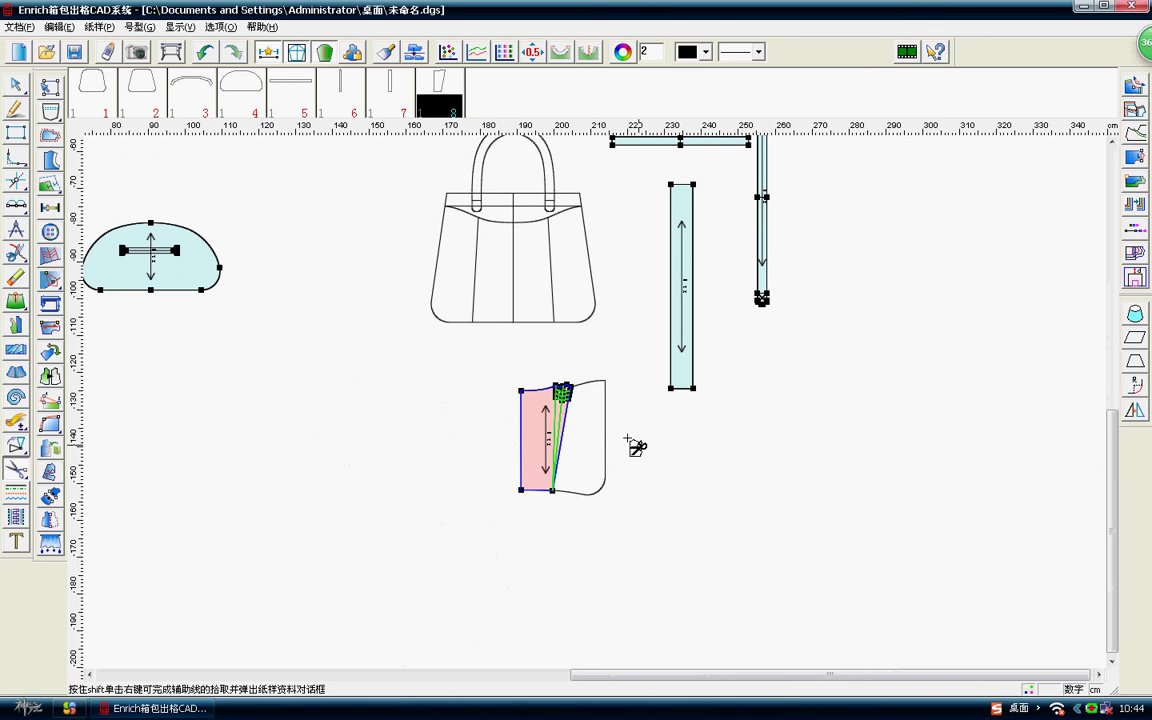
{"action": "right_click", "coordinate": [619, 432]}
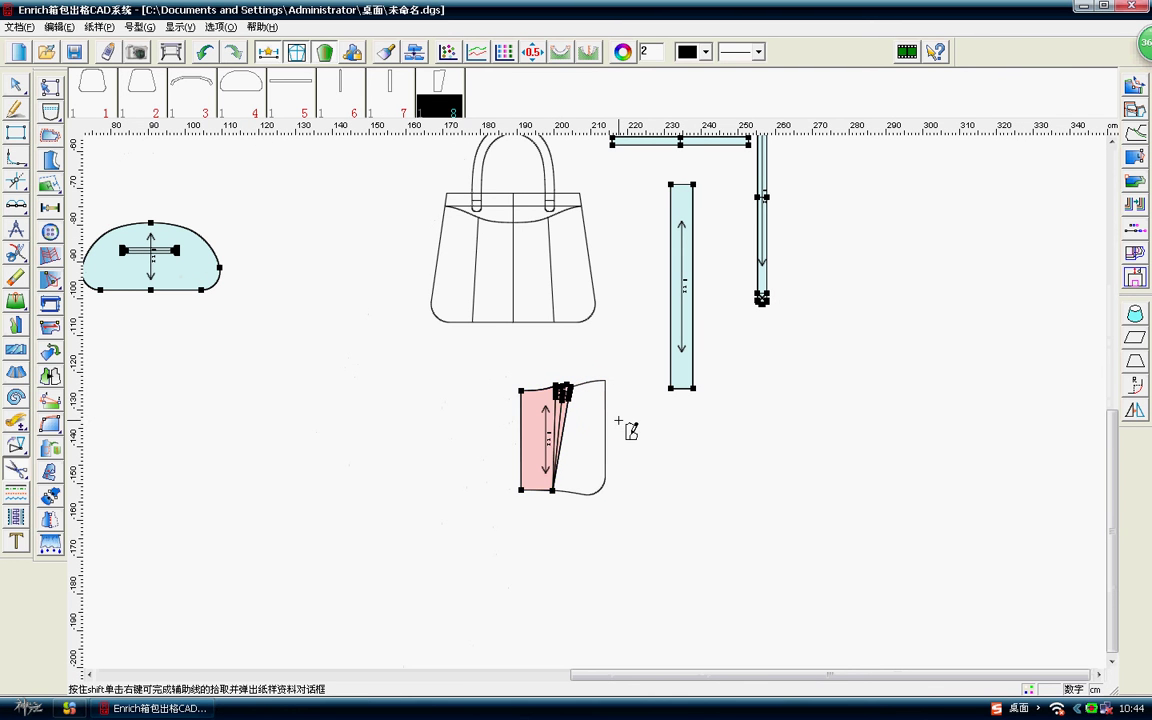
{"action": "left_click", "coordinate": [208, 54]}
{"action": "left_click_drag", "start_coordinate": [496, 352], "coordinate": [630, 519]}
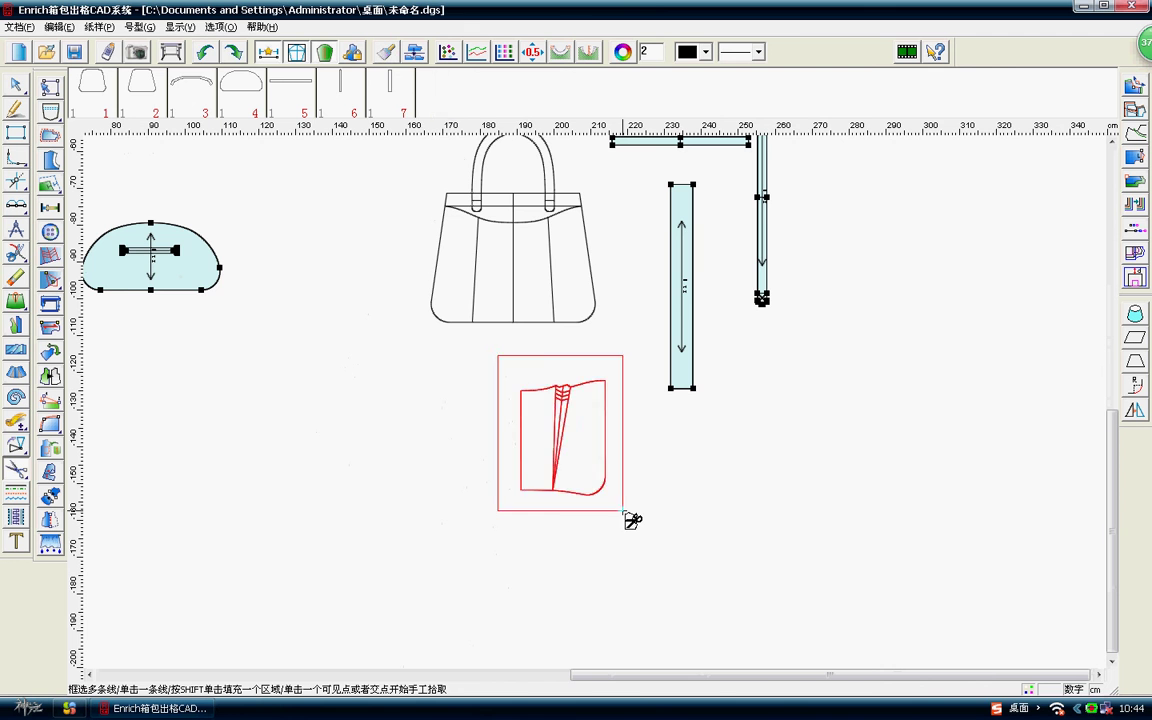
{"action": "right_click", "coordinate": [655, 435]}
{"action": "scroll", "coordinate": [548, 290], "scroll_direction": "down", "scroll_amount": 1}
{"action": "scroll", "coordinate": [598, 386], "scroll_direction": "up", "scroll_amount": 1}
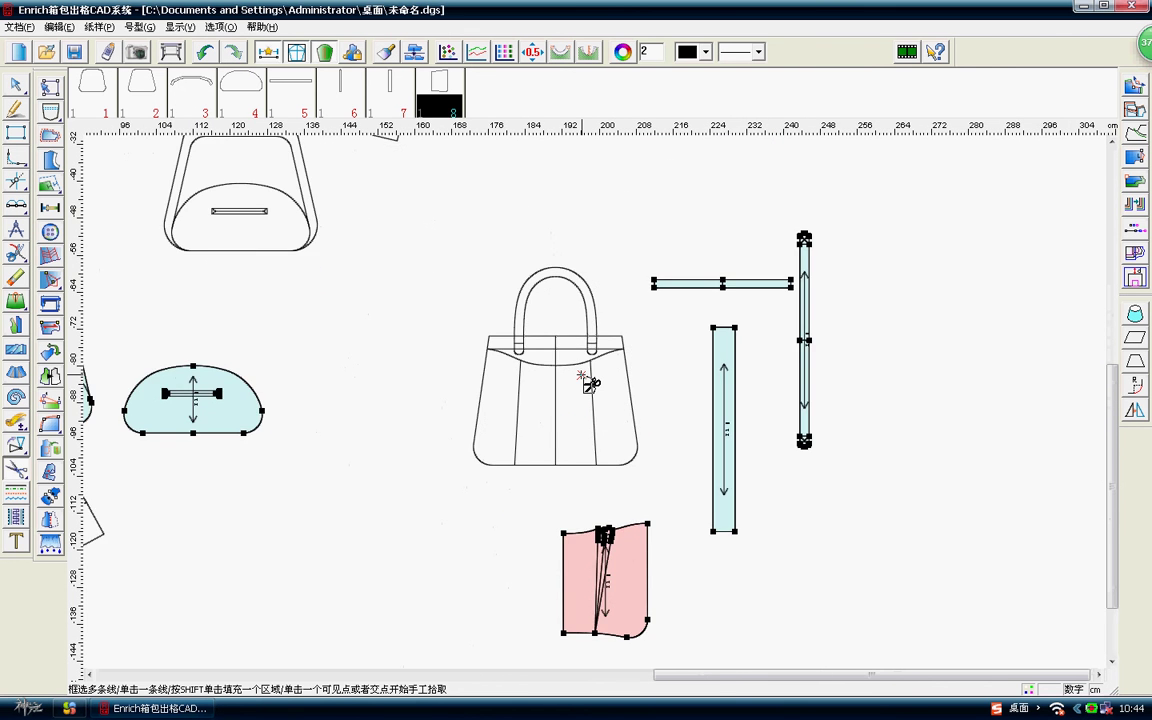
{"action": "scroll", "coordinate": [590, 383], "scroll_direction": "up", "scroll_amount": 2}
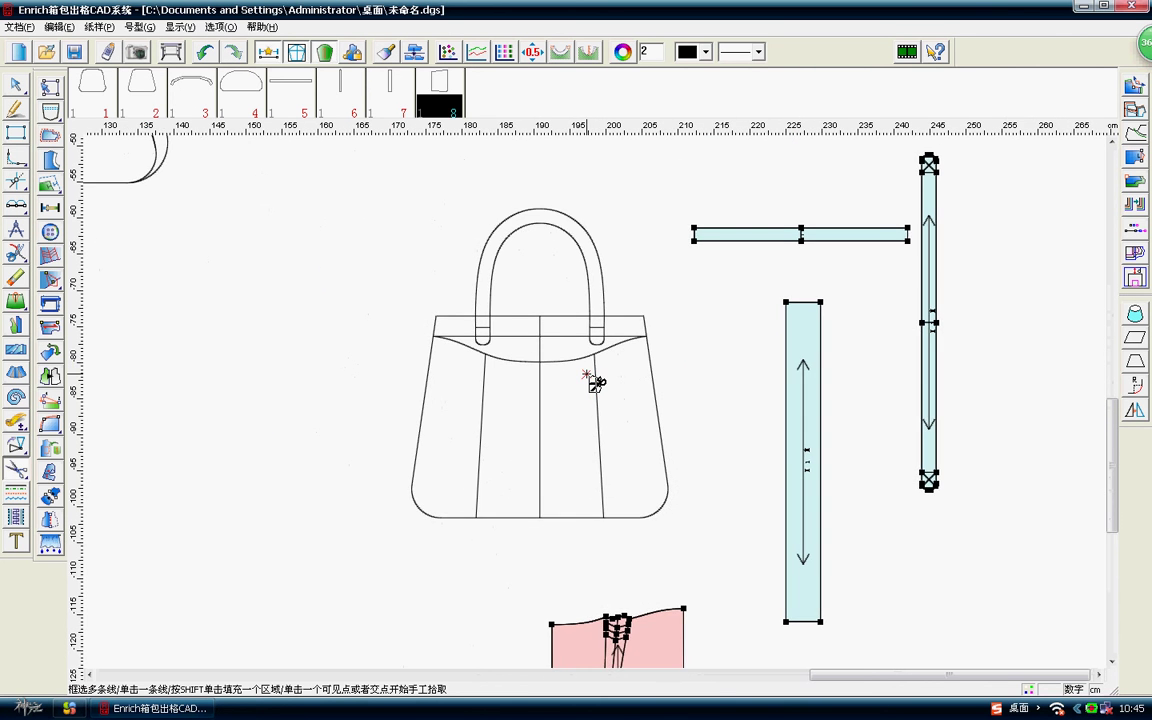
{"action": "scroll", "coordinate": [592, 384], "scroll_direction": "up", "scroll_amount": 2}
{"action": "scroll", "coordinate": [605, 390], "scroll_direction": "down", "scroll_amount": 1}
{"action": "scroll", "coordinate": [610, 393], "scroll_direction": "down", "scroll_amount": 1}
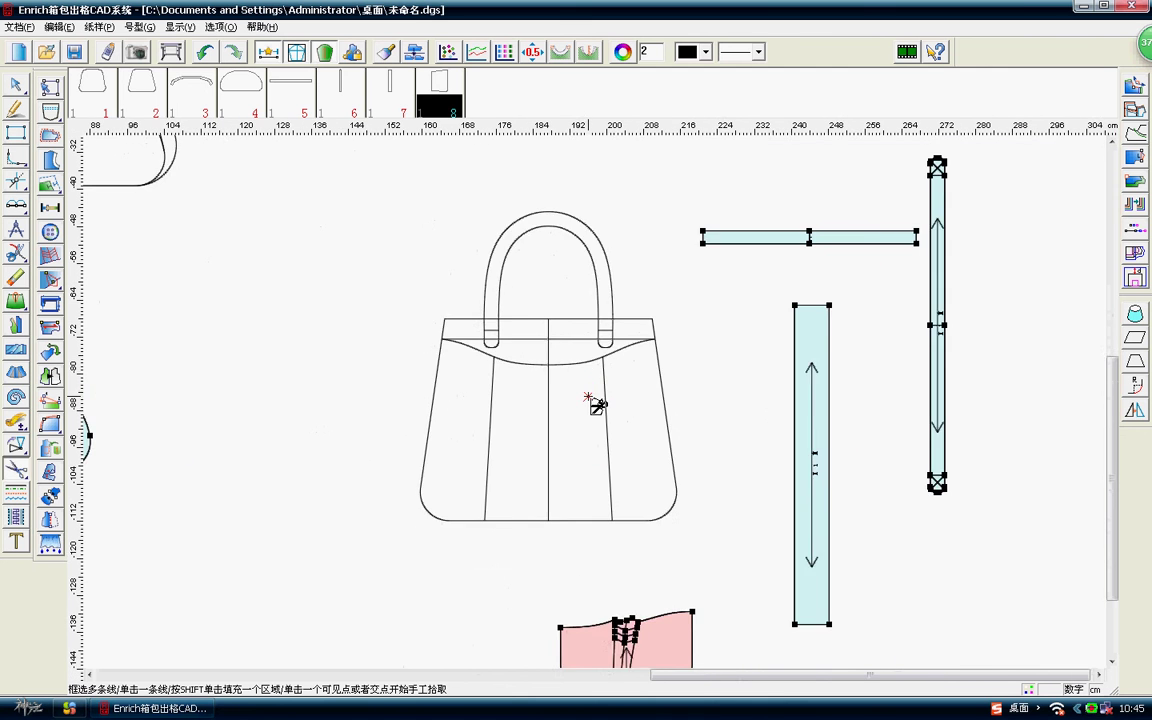
{"action": "scroll", "coordinate": [597, 404], "scroll_direction": "down", "scroll_amount": 1}
{"action": "scroll", "coordinate": [549, 405], "scroll_direction": "up", "scroll_amount": 2}
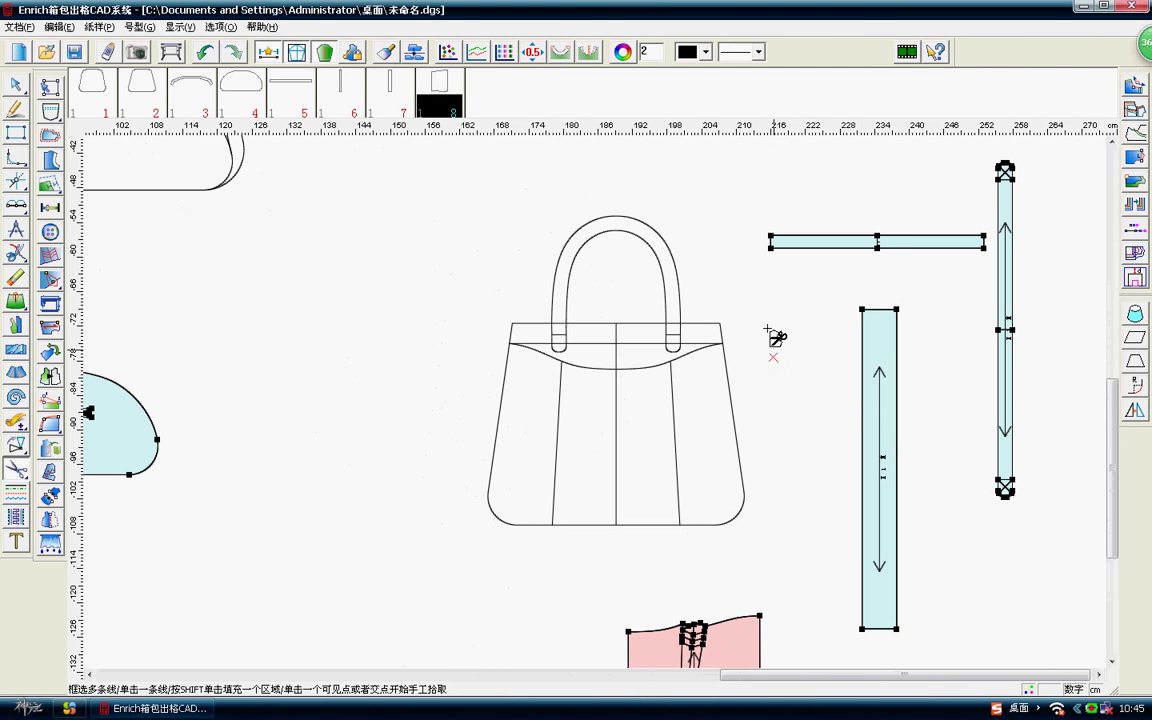
{"action": "right_click", "coordinate": [776, 334]}
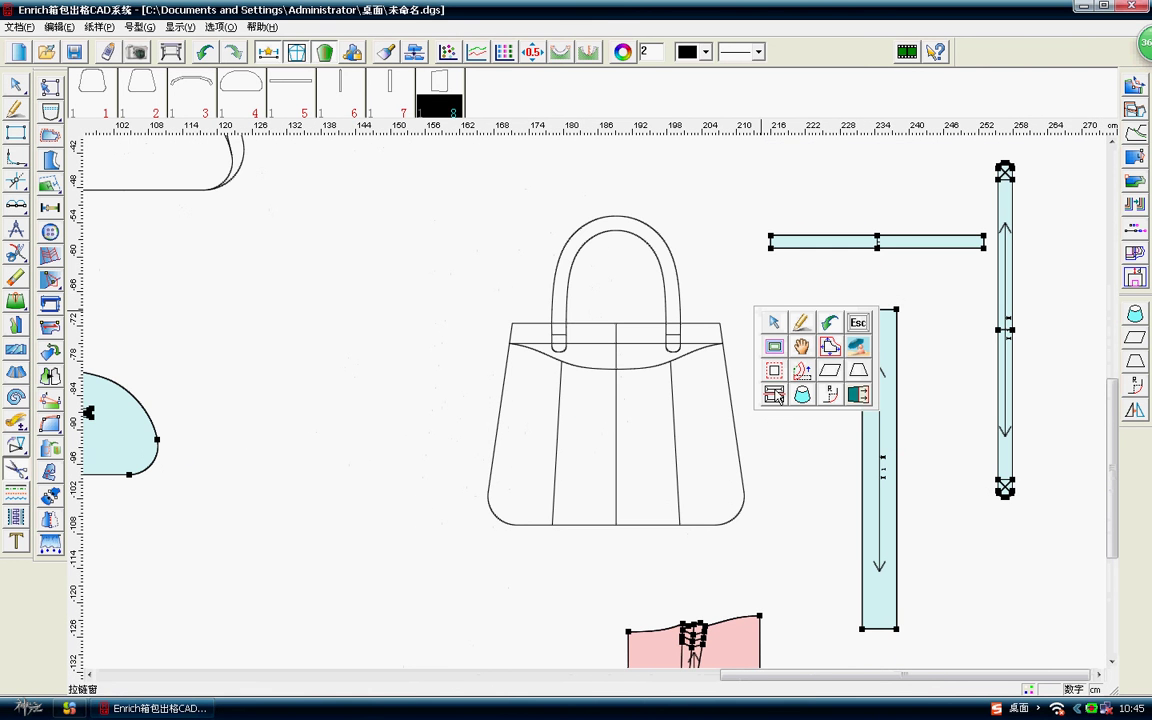
Place a zipper opening of length 15 and width 1.5 across the bag's front panel.
{"action": "left_click", "coordinate": [775, 348]}
{"action": "scroll", "coordinate": [625, 393], "scroll_direction": "up", "scroll_amount": 1}
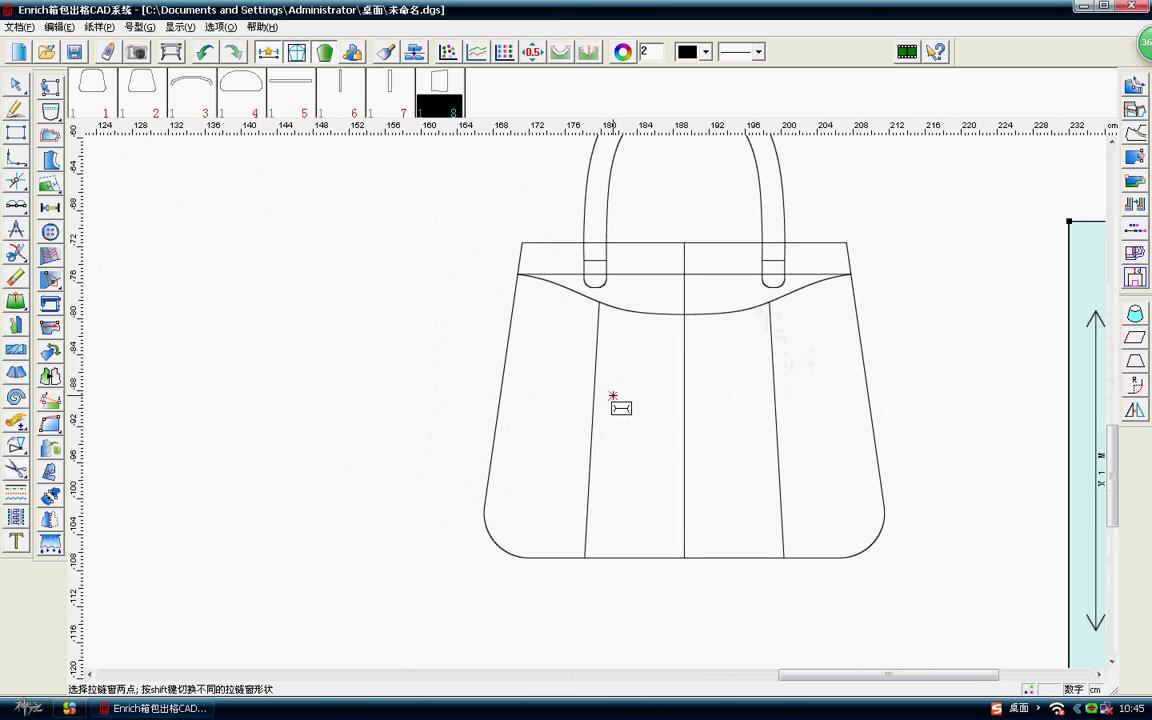
{"action": "left_click", "coordinate": [613, 396]}
{"action": "left_click", "coordinate": [725, 417]}
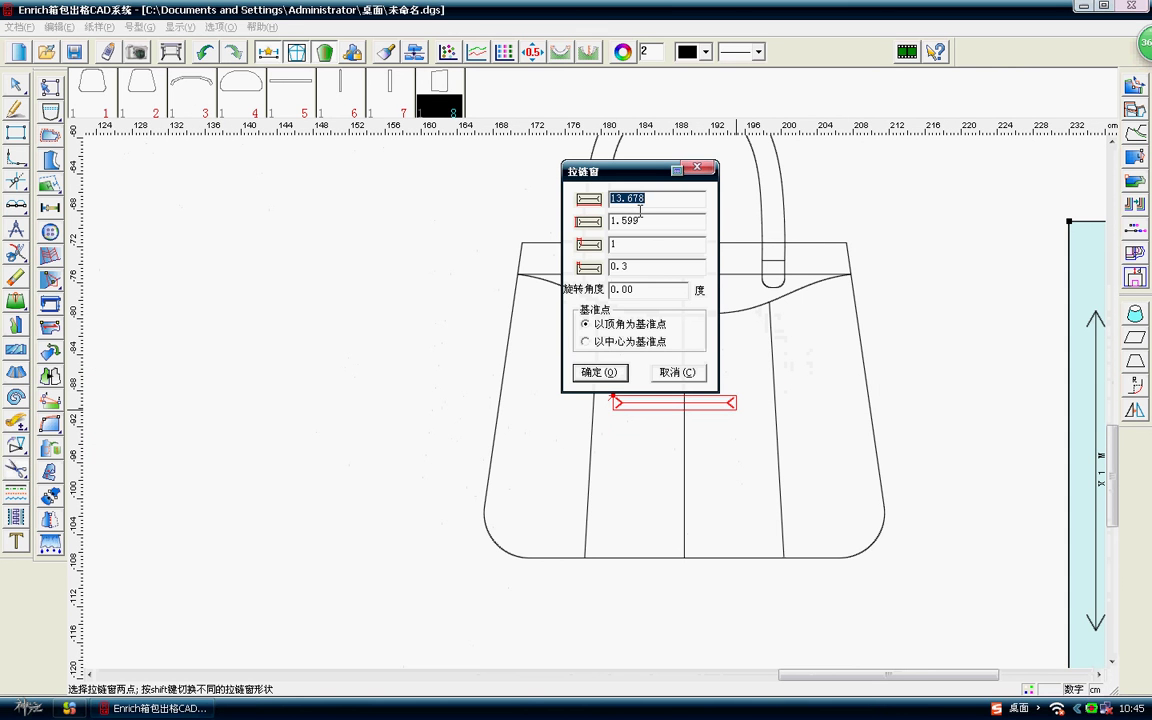
{"action": "type", "text": "15"}
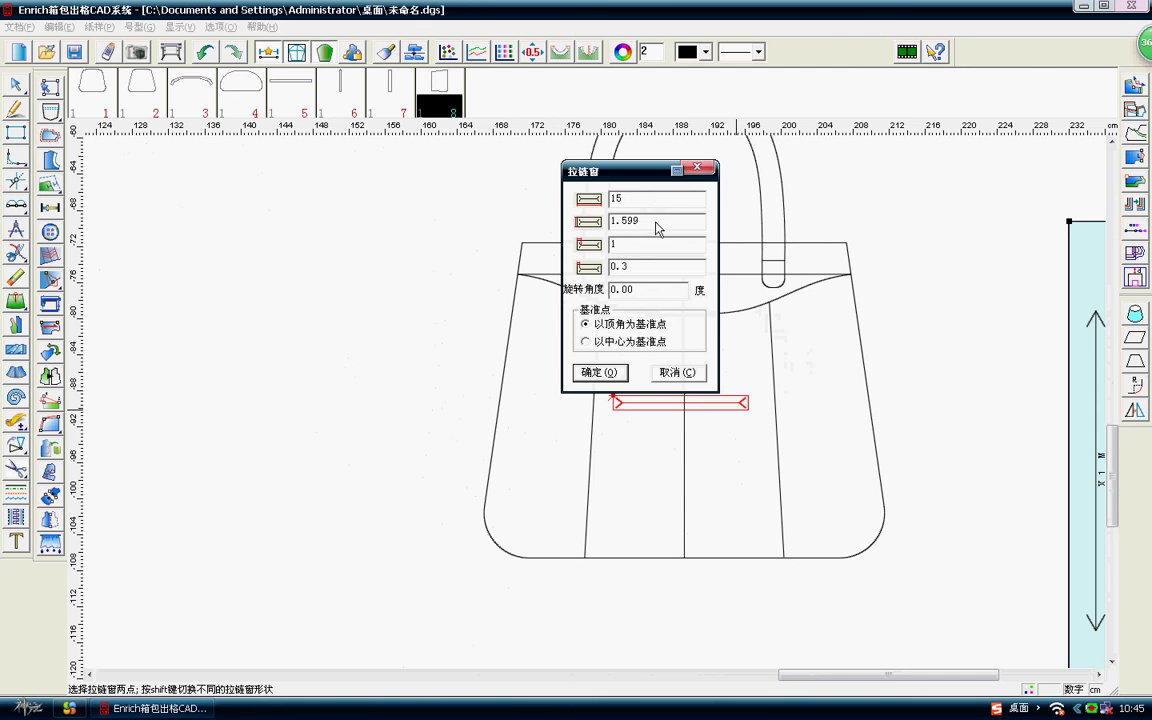
{"action": "double_click", "coordinate": [656, 228]}
{"action": "type", "text": "1.5"}
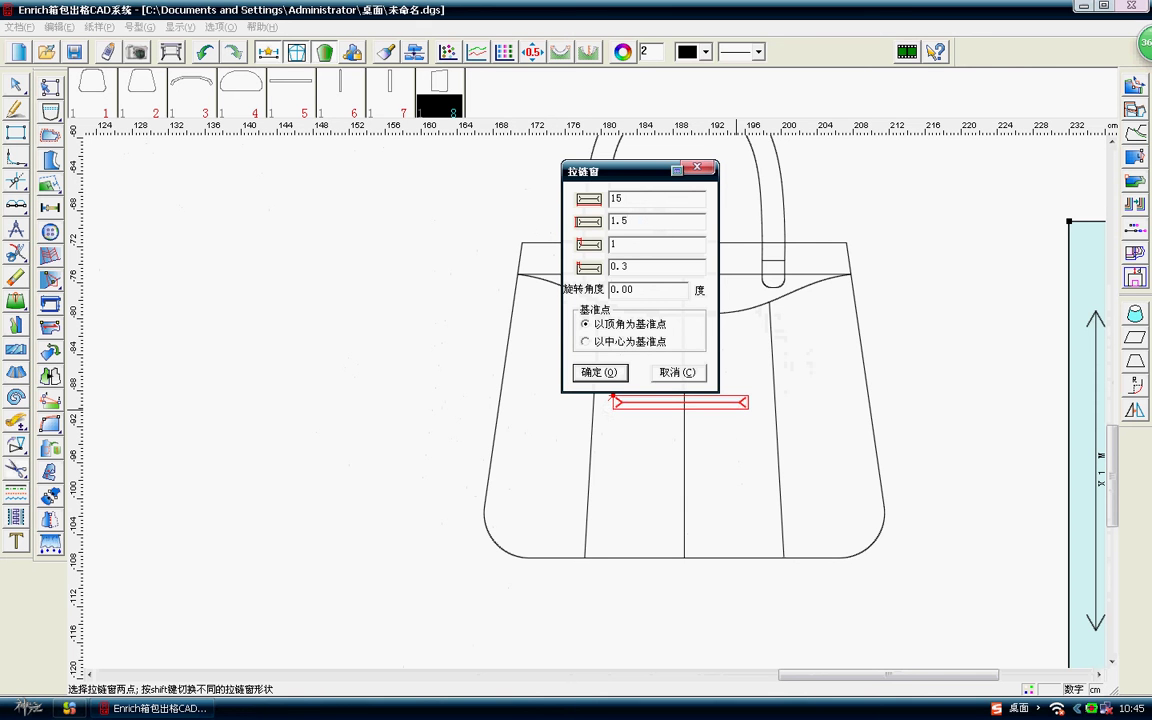
{"action": "left_click", "coordinate": [597, 372]}
{"action": "scroll", "coordinate": [600, 370], "scroll_direction": "down", "scroll_amount": 3}
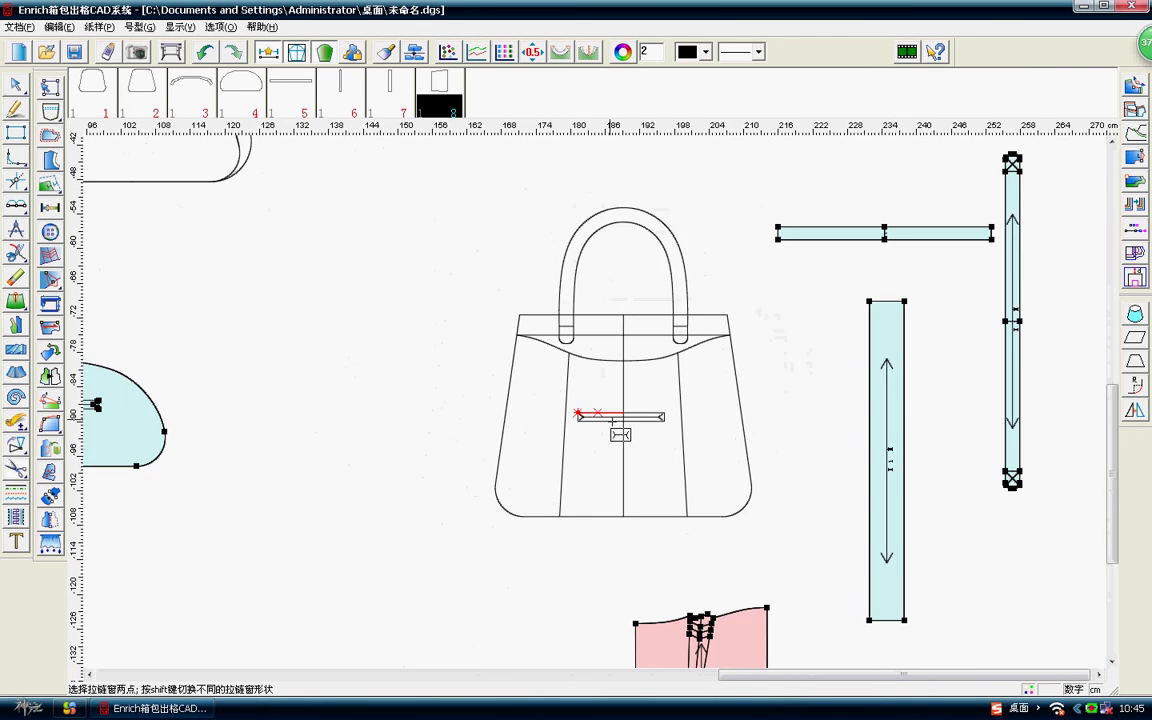
{"action": "scroll", "coordinate": [600, 370], "scroll_direction": "up", "scroll_amount": 2}
Trace the front panel's closed outline into piece 9 and select its zipper opening.
{"action": "key", "text": "w"}
{"action": "left_click", "coordinate": [588, 342]}
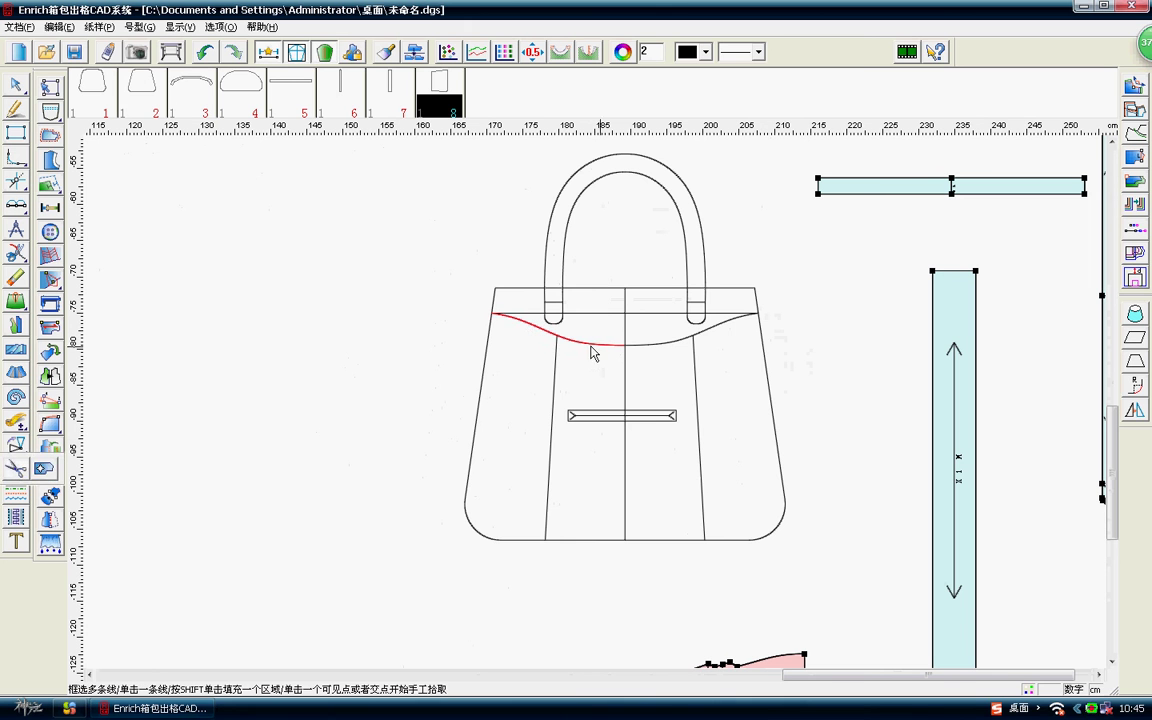
{"action": "left_click", "coordinate": [489, 350]}
{"action": "left_click", "coordinate": [482, 522]}
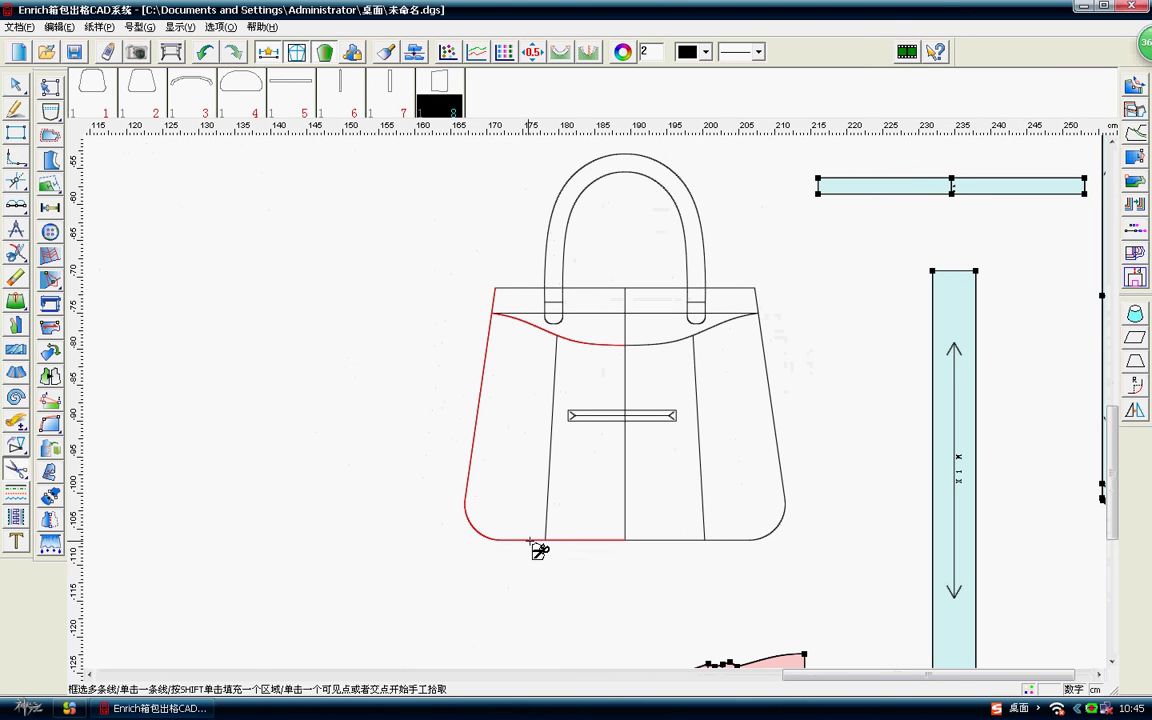
{"action": "left_click", "coordinate": [700, 540]}
{"action": "left_click", "coordinate": [775, 533]}
{"action": "left_click", "coordinate": [776, 455]}
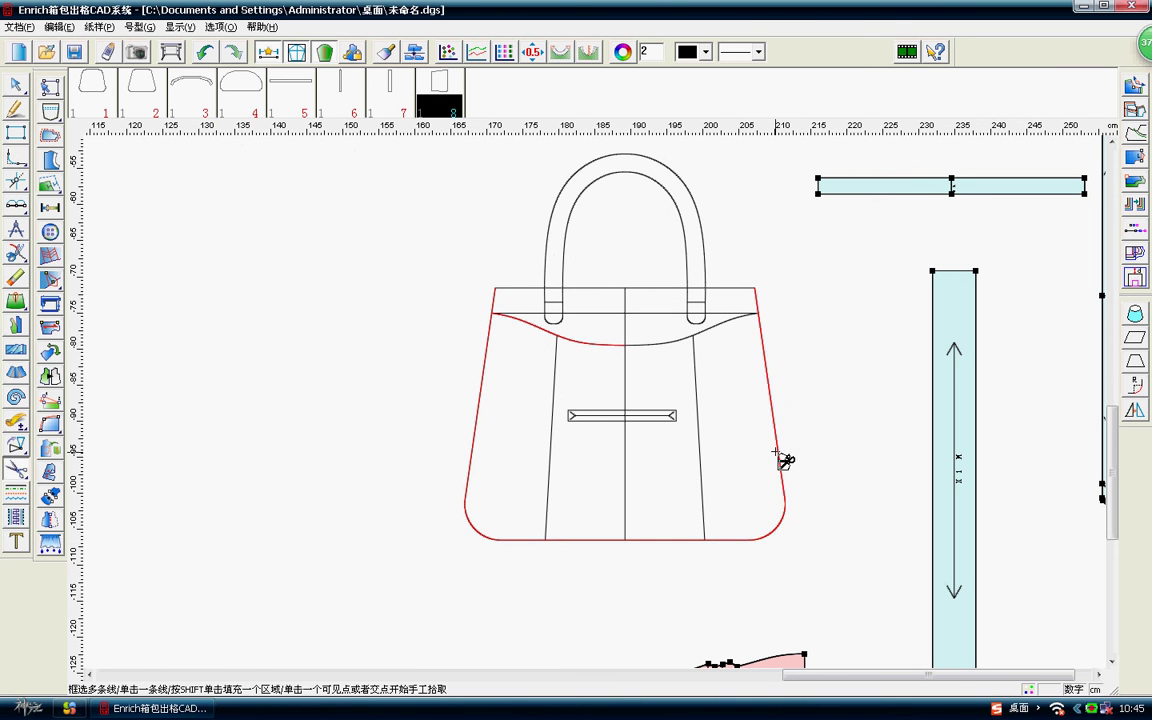
{"action": "left_click", "coordinate": [716, 328]}
{"action": "right_click", "coordinate": [716, 328]}
{"action": "scroll", "coordinate": [650, 429], "scroll_direction": "up", "scroll_amount": 3}
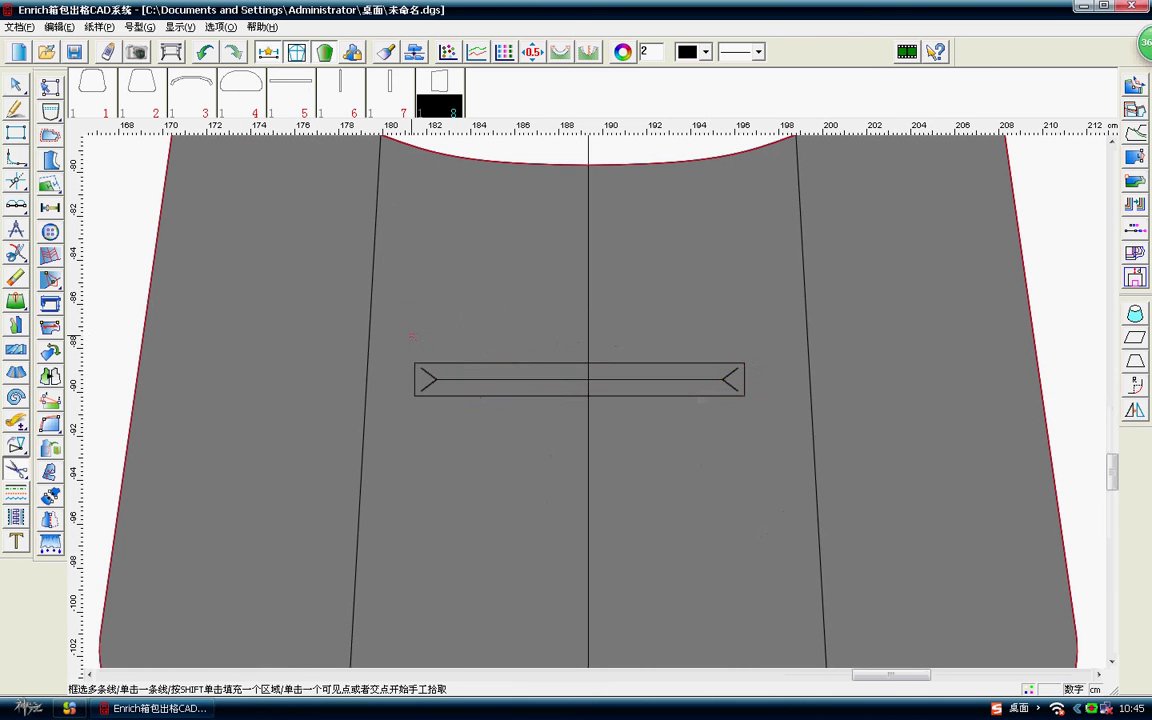
{"action": "left_click_drag", "start_coordinate": [399, 328], "coordinate": [447, 405]}
{"action": "left_click_drag", "start_coordinate": [724, 344], "coordinate": [751, 430]}
{"action": "scroll", "coordinate": [715, 342], "scroll_direction": "down", "scroll_amount": 3}
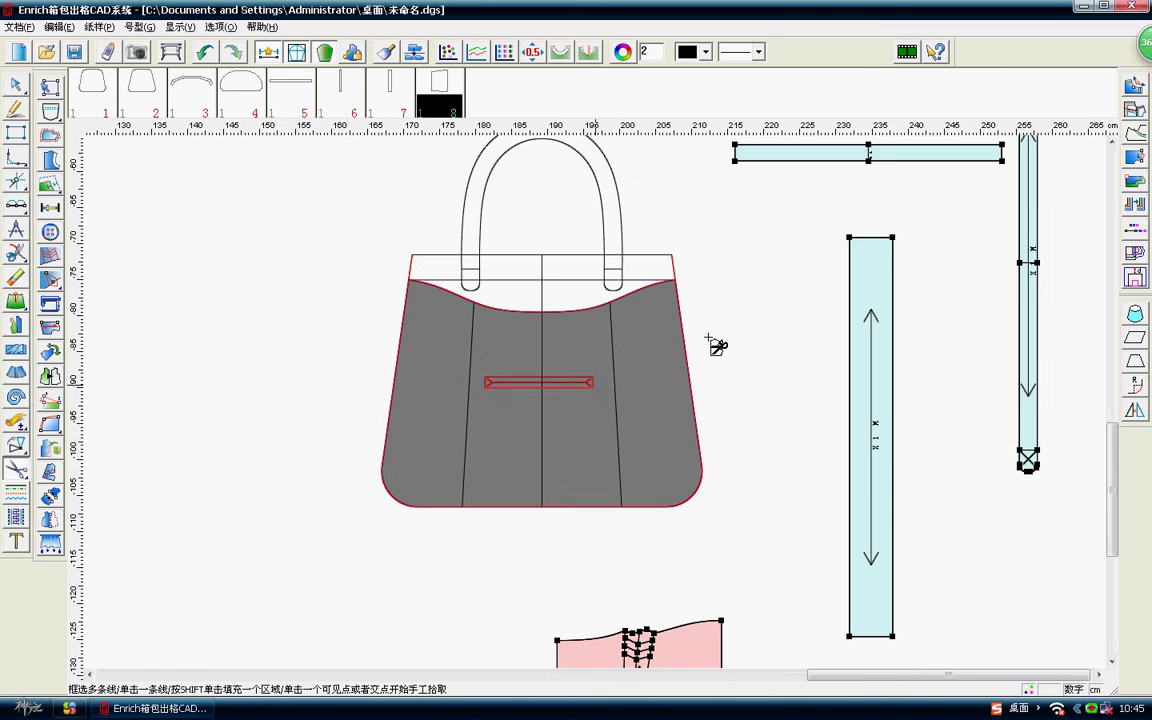
Move the bag-body piece and the small side piece into empty space at lower right.
{"action": "right_click", "coordinate": [746, 327]}
{"action": "right_click", "coordinate": [733, 285]}
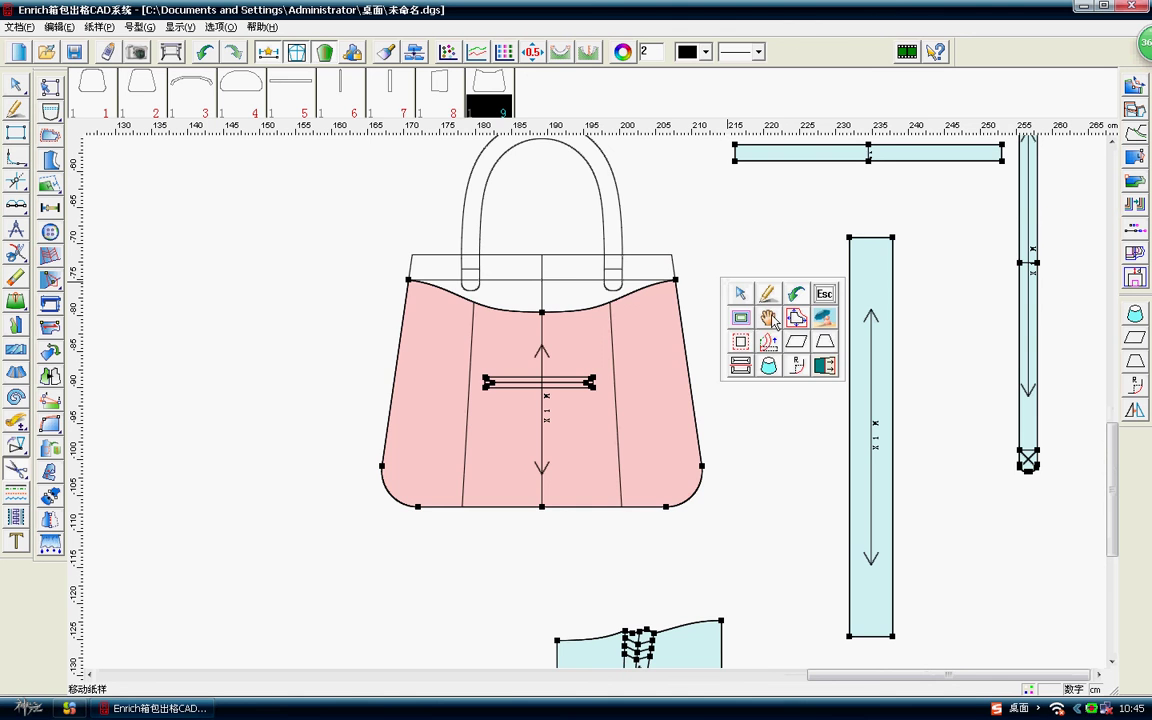
{"action": "left_click", "coordinate": [770, 318]}
{"action": "scroll", "coordinate": [580, 400], "scroll_direction": "down", "scroll_amount": 2}
{"action": "scroll", "coordinate": [580, 395], "scroll_direction": "down", "scroll_amount": 1}
{"action": "left_click_drag", "start_coordinate": [574, 387], "coordinate": [764, 562]}
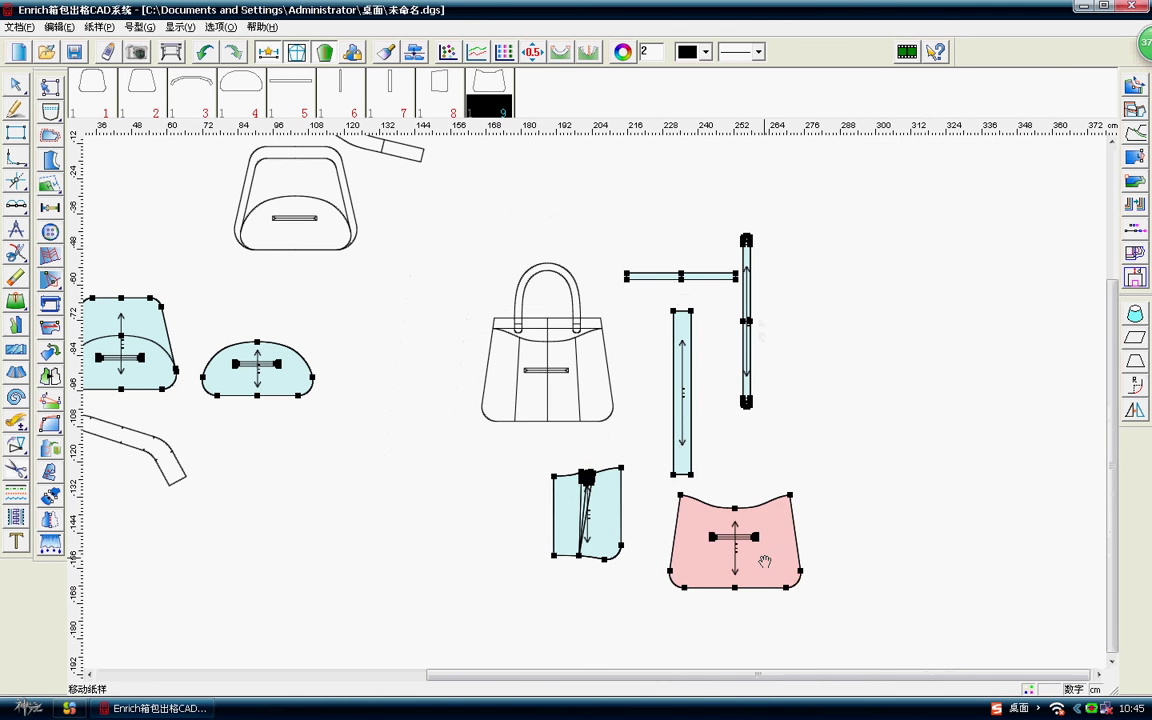
{"action": "left_click", "coordinate": [774, 574]}
{"action": "left_click", "coordinate": [598, 520]}
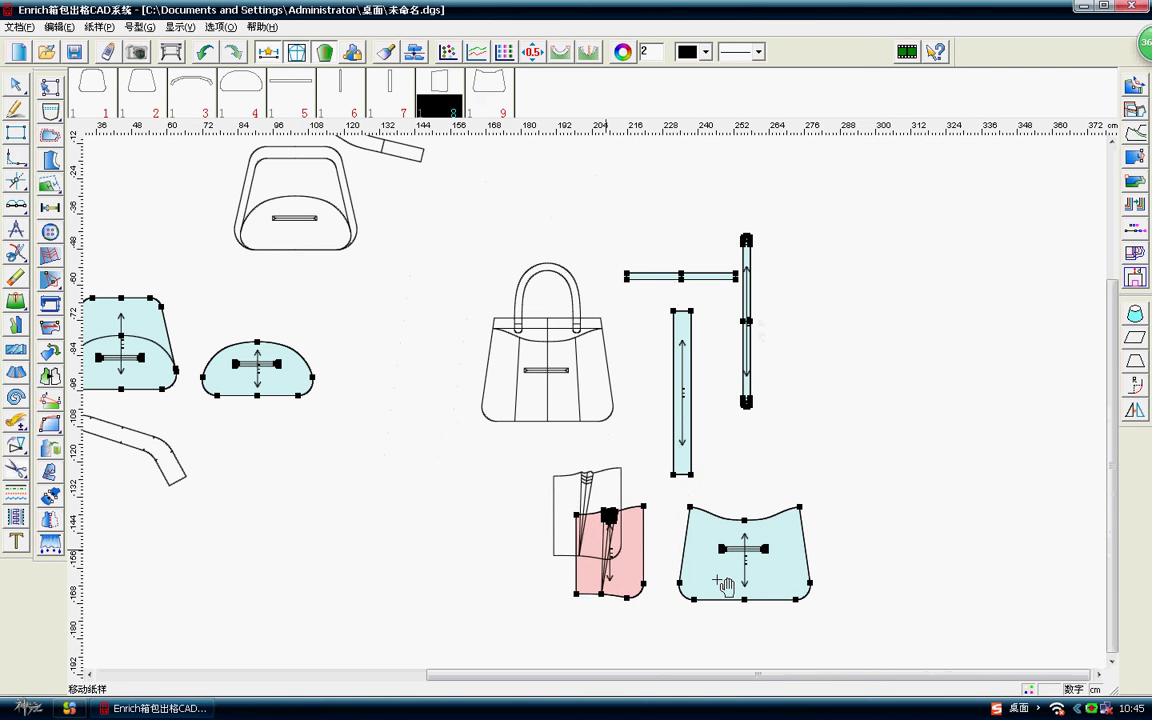
{"action": "left_click", "coordinate": [935, 555]}
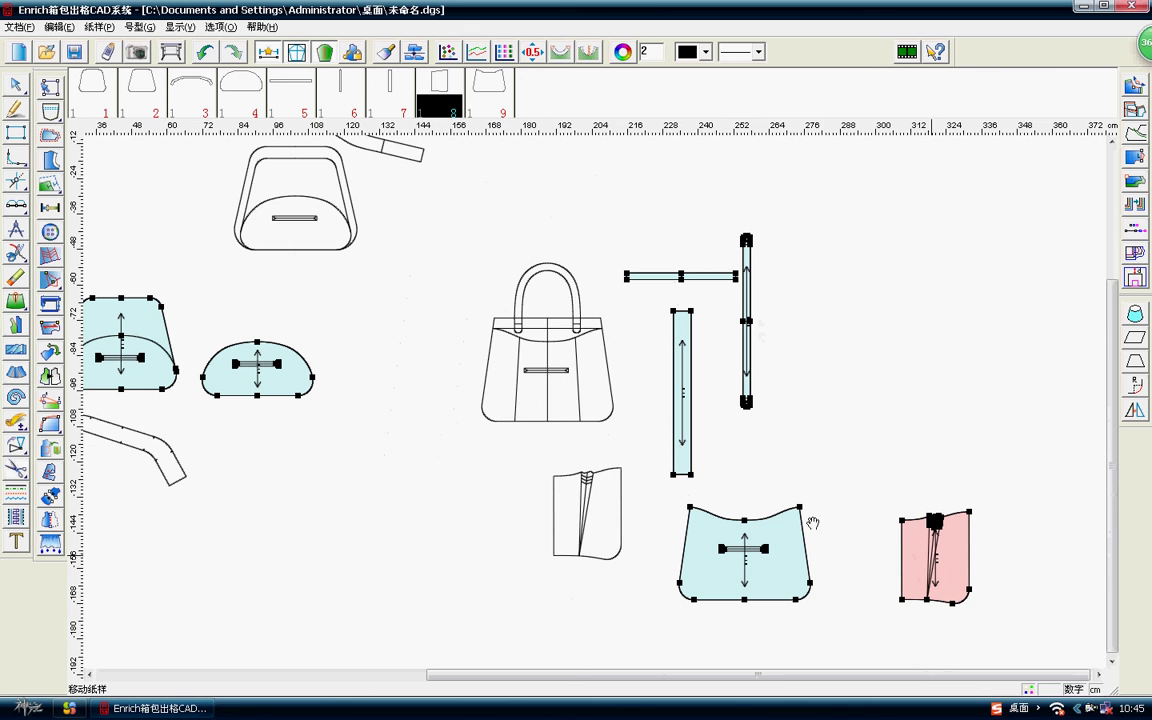
{"action": "left_click", "coordinate": [15, 443]}
{"action": "left_click", "coordinate": [16, 467]}
Trace the bag's sides, rounded corners, bottom and top edges into new piece 10.
{"action": "scroll", "coordinate": [600, 378], "scroll_direction": "up", "scroll_amount": 1}
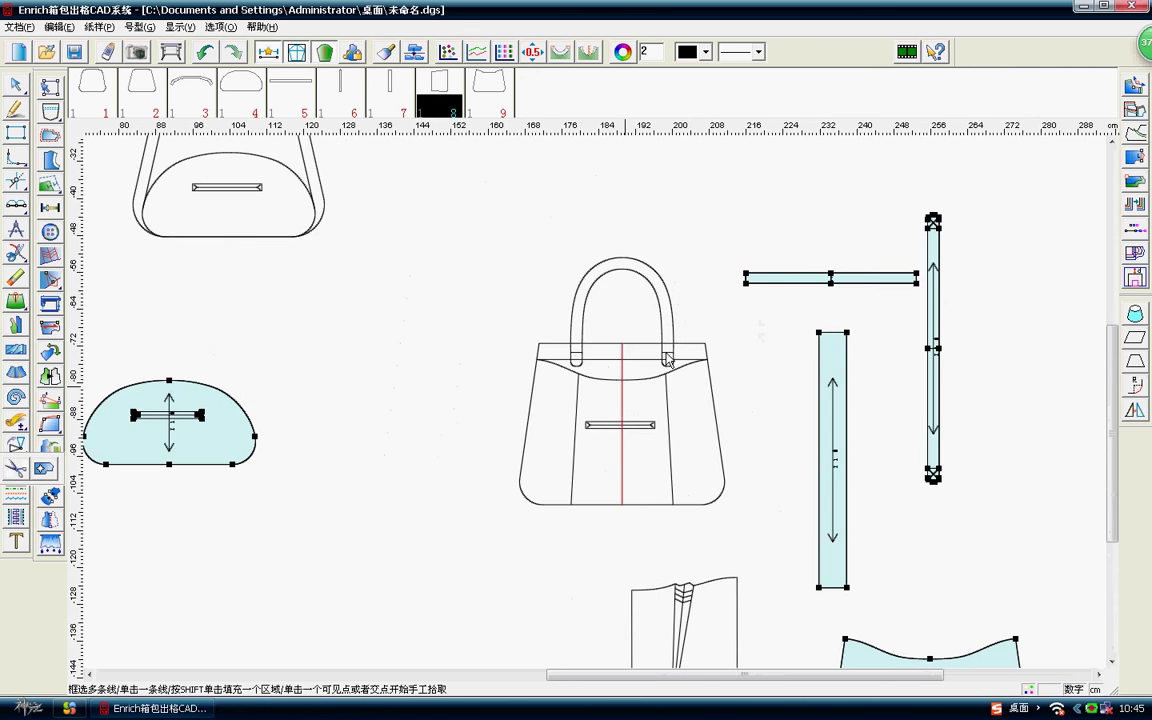
{"action": "scroll", "coordinate": [600, 378], "scroll_direction": "up", "scroll_amount": 1}
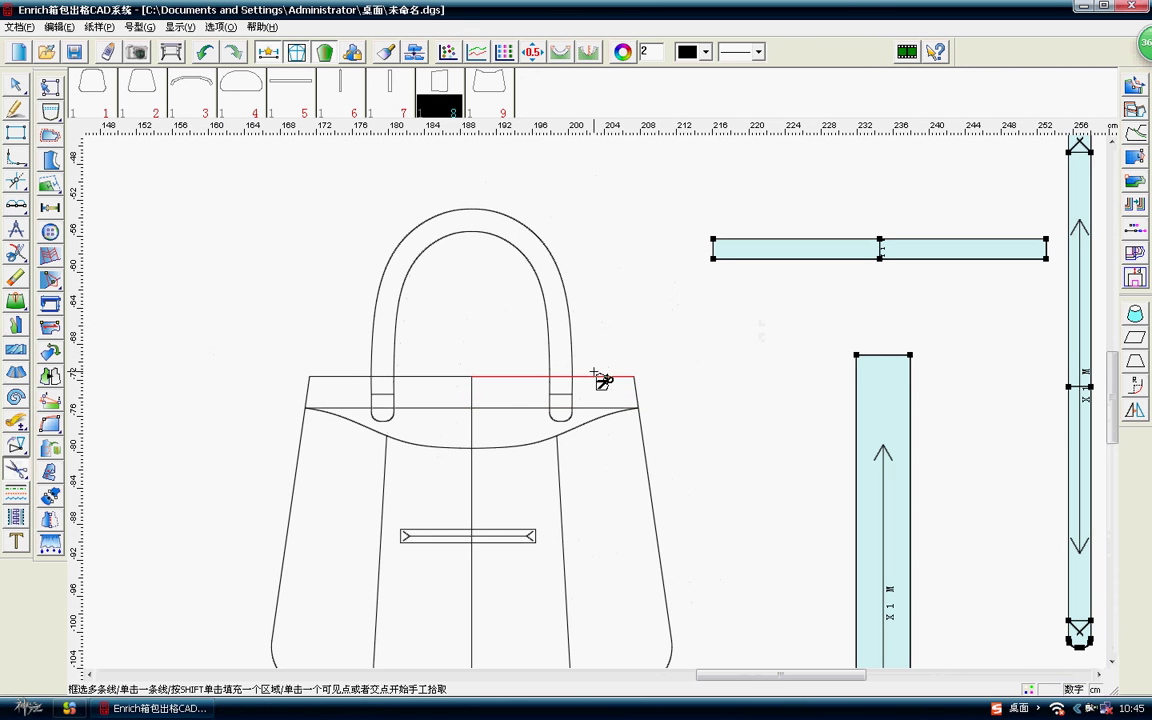
{"action": "left_click", "coordinate": [655, 484]}
{"action": "scroll", "coordinate": [597, 412], "scroll_direction": "up", "scroll_amount": 1}
{"action": "left_click", "coordinate": [602, 452]}
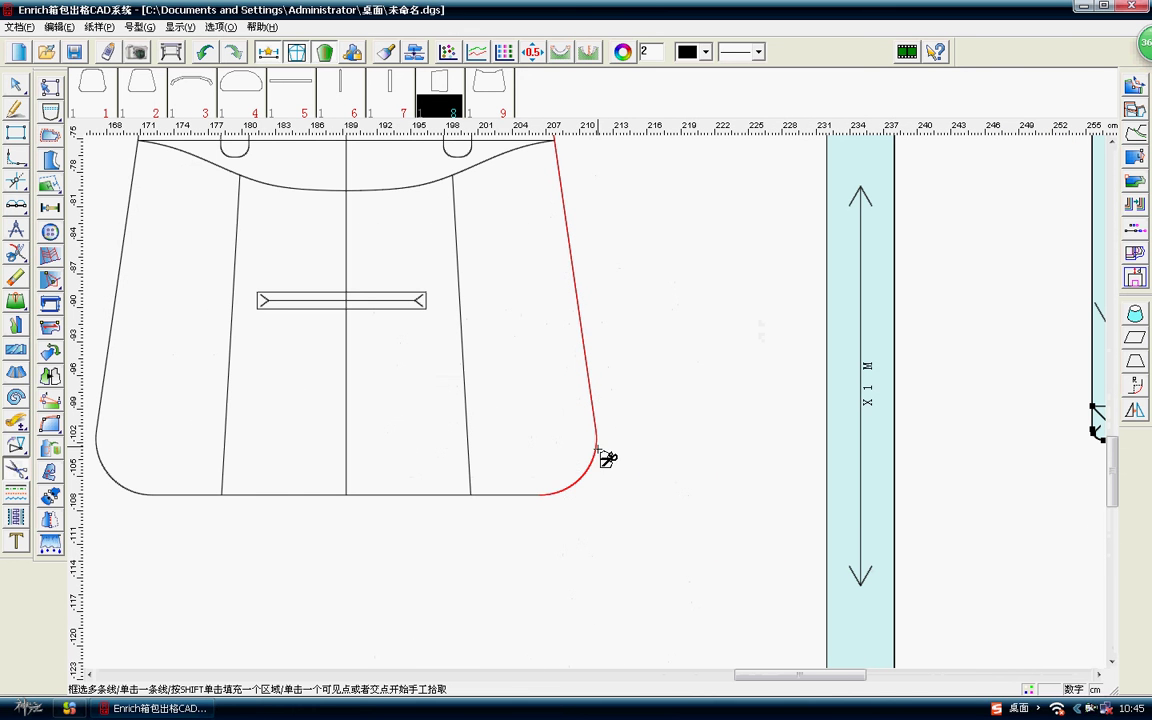
{"action": "left_click", "coordinate": [525, 496]}
{"action": "left_click", "coordinate": [300, 496]}
{"action": "left_click", "coordinate": [115, 476]}
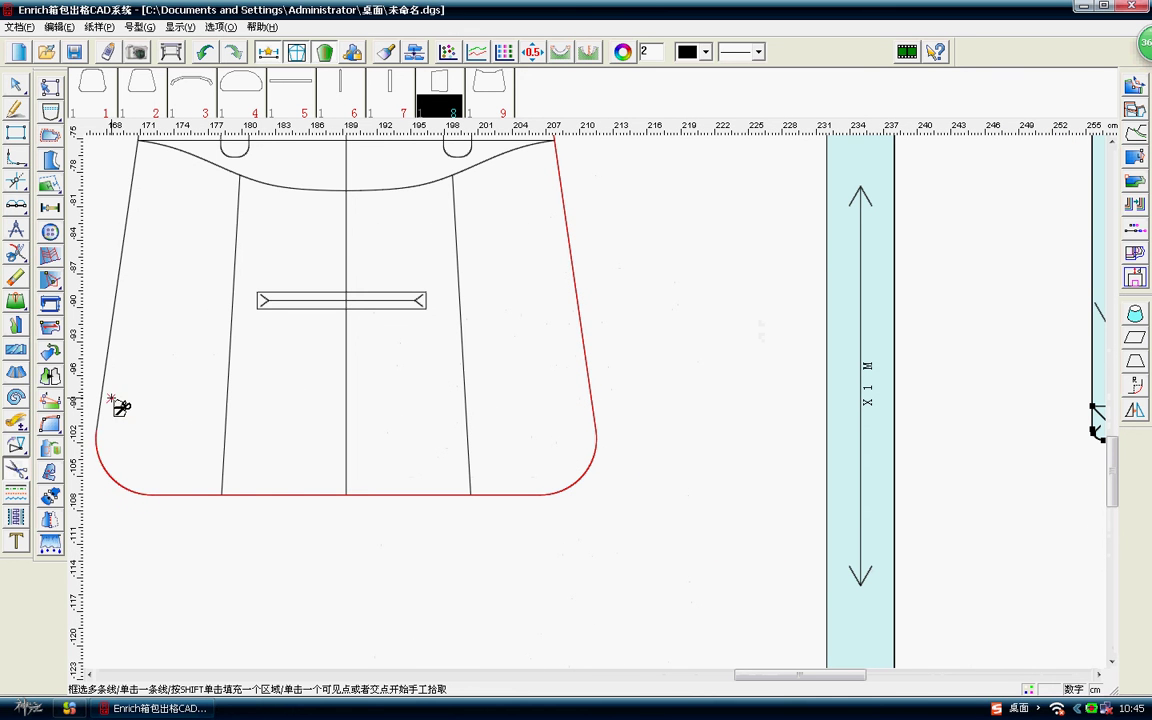
{"action": "left_click", "coordinate": [103, 358]}
{"action": "scroll", "coordinate": [103, 358], "scroll_direction": "down", "scroll_amount": 1}
{"action": "scroll", "coordinate": [661, 297], "scroll_direction": "up", "scroll_amount": 1}
{"action": "left_click", "coordinate": [553, 365]}
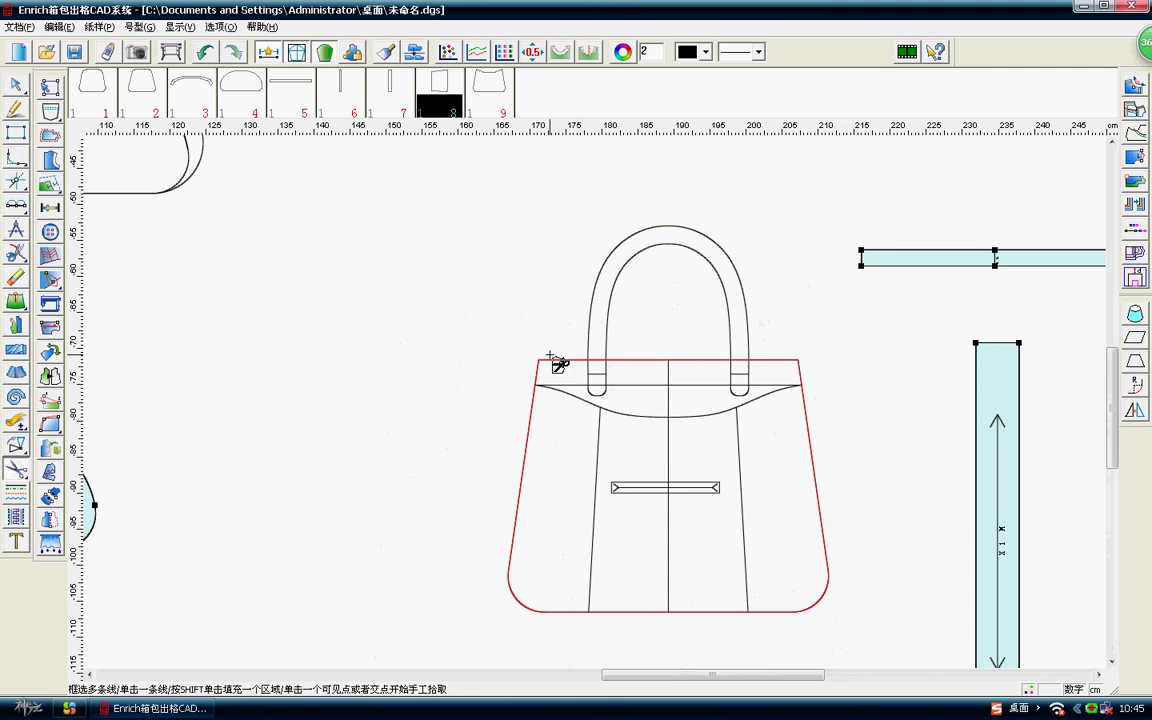
{"action": "scroll", "coordinate": [640, 375], "scroll_direction": "up", "scroll_amount": 2}
{"action": "scroll", "coordinate": [638, 375], "scroll_direction": "down", "scroll_amount": 1}
{"action": "left_click", "coordinate": [598, 404]}
{"action": "scroll", "coordinate": [598, 410], "scroll_direction": "up", "scroll_amount": 1}
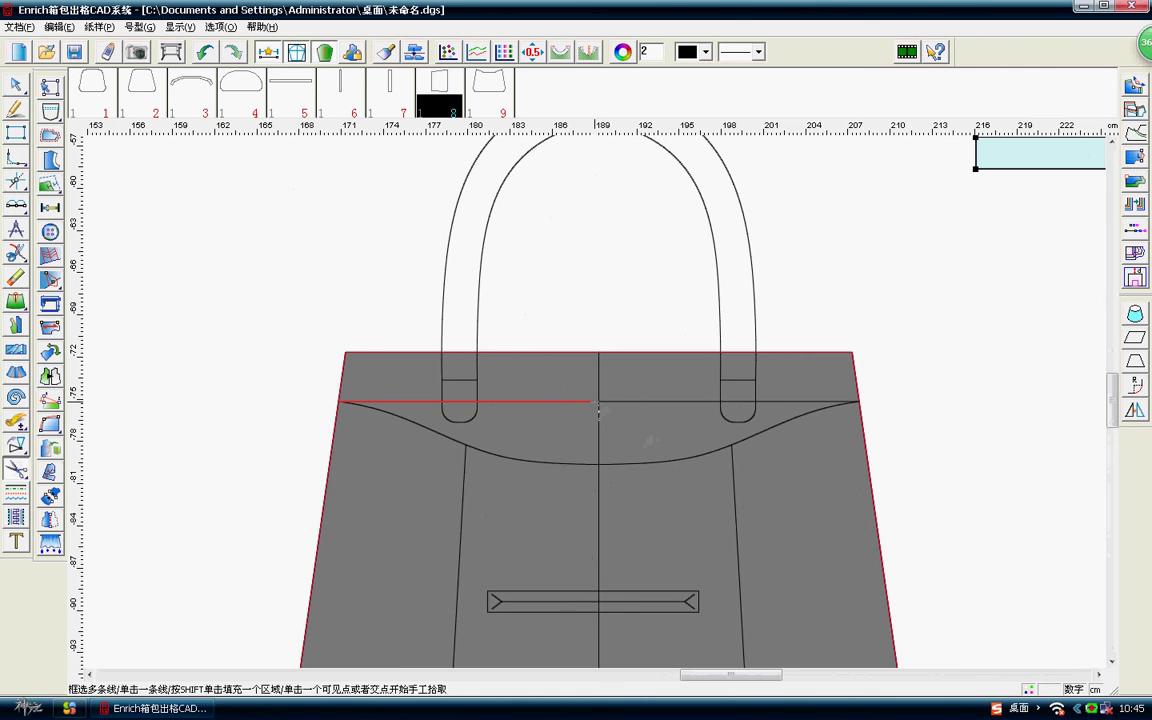
{"action": "left_click", "coordinate": [598, 407]}
{"action": "right_click", "coordinate": [612, 383]}
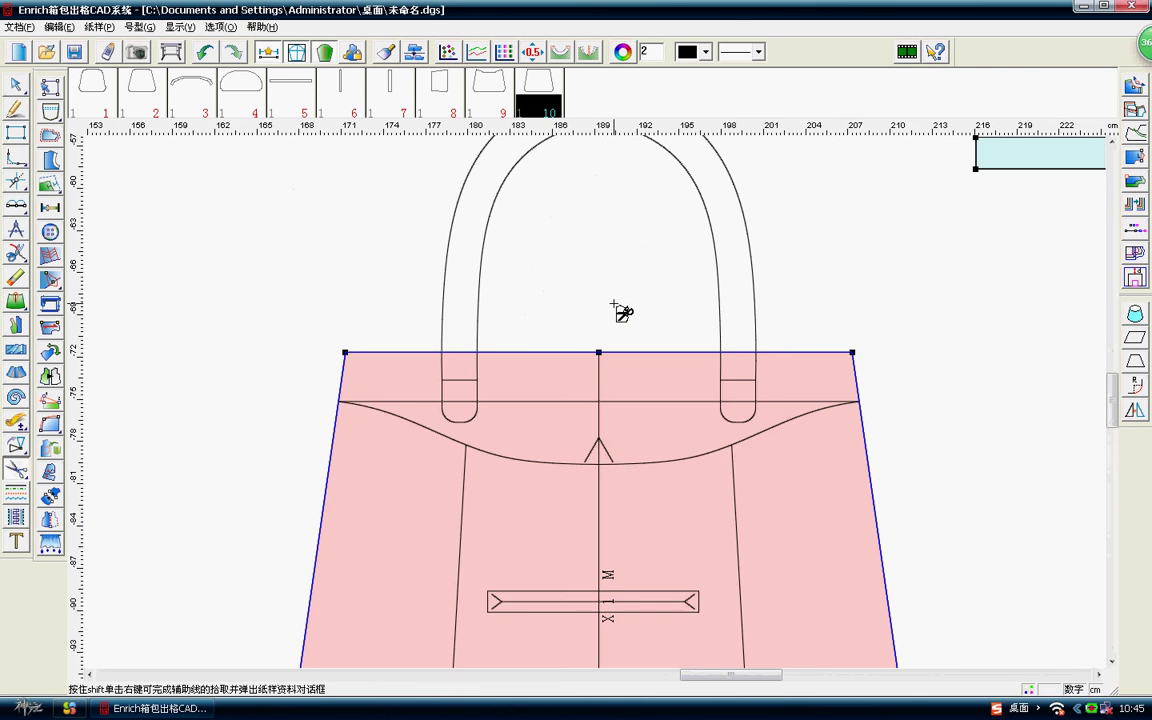
Add the curved top line and the right strap's bottom arc as internal lines.
{"action": "scroll", "coordinate": [694, 321], "scroll_direction": "down", "scroll_amount": 1}
{"action": "scroll", "coordinate": [607, 412], "scroll_direction": "down", "scroll_amount": 1}
{"action": "scroll", "coordinate": [596, 404], "scroll_direction": "up", "scroll_amount": 1}
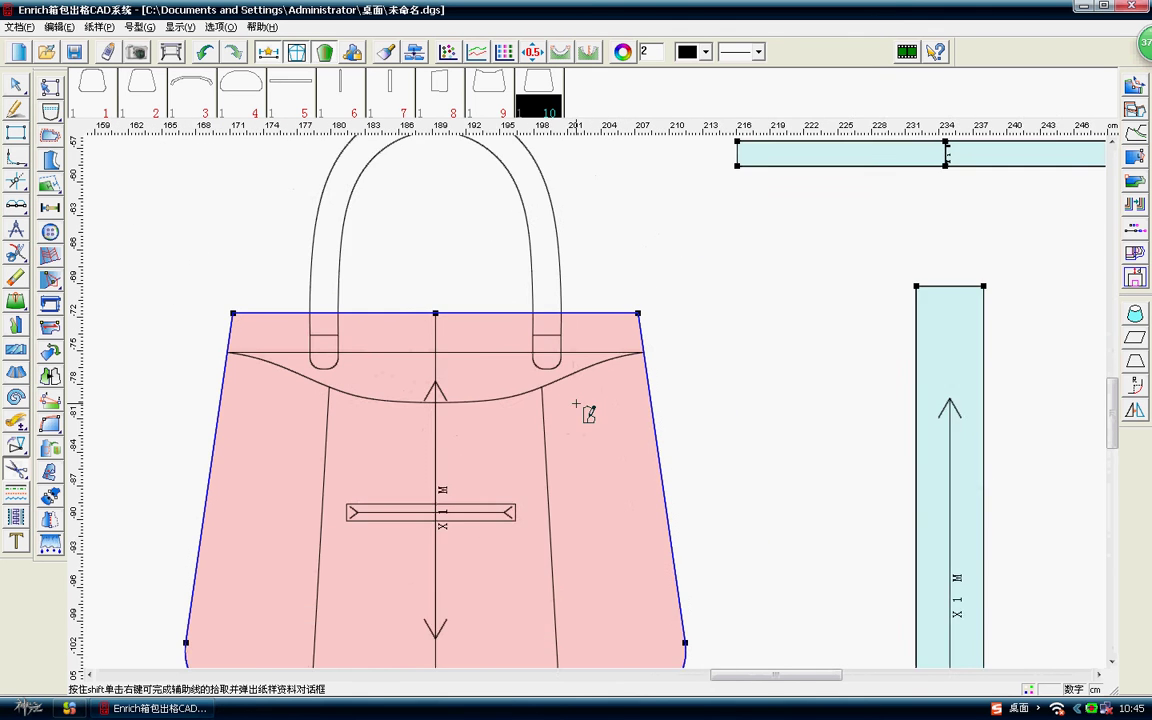
{"action": "scroll", "coordinate": [596, 404], "scroll_direction": "up", "scroll_amount": 1}
{"action": "left_click", "coordinate": [558, 405]}
{"action": "left_click", "coordinate": [370, 388]}
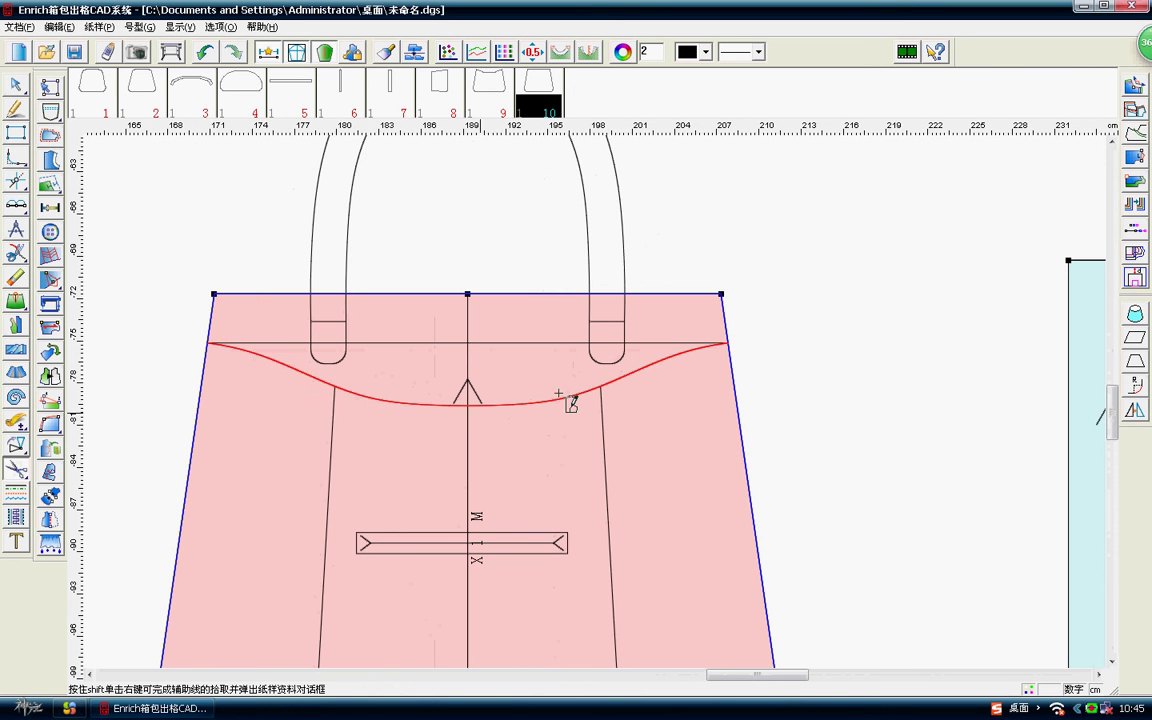
{"action": "scroll", "coordinate": [608, 356], "scroll_direction": "up", "scroll_amount": 2}
{"action": "left_click", "coordinate": [637, 356]}
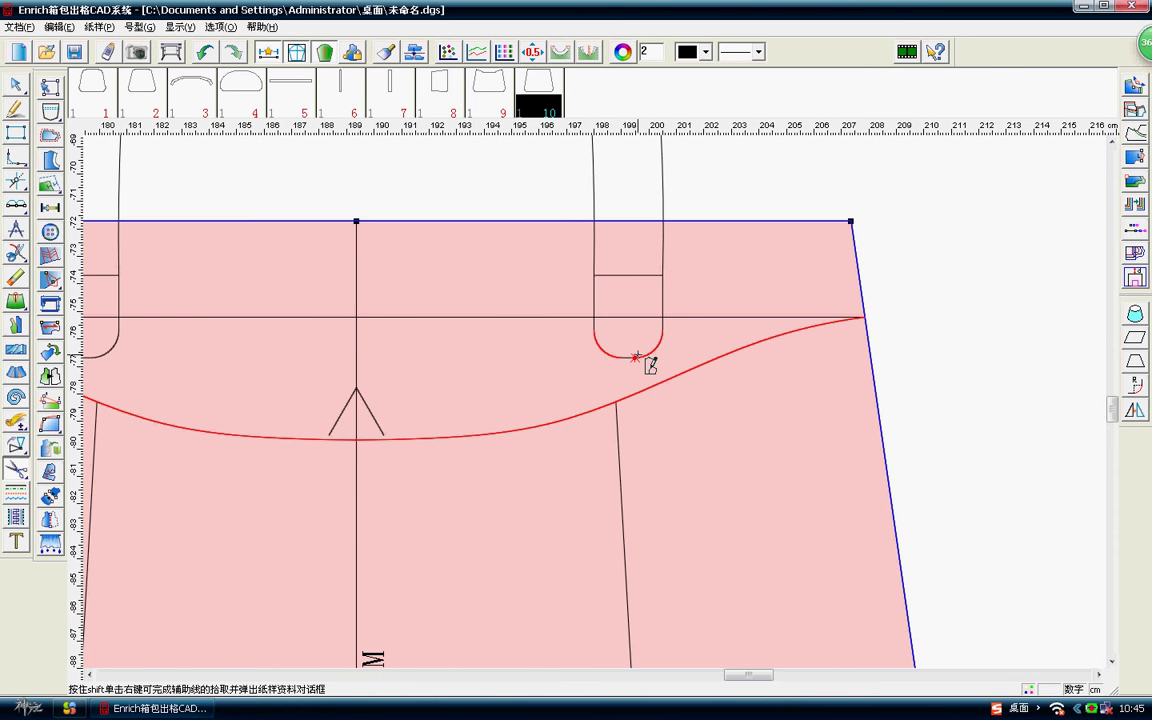
{"action": "right_click", "coordinate": [631, 293]}
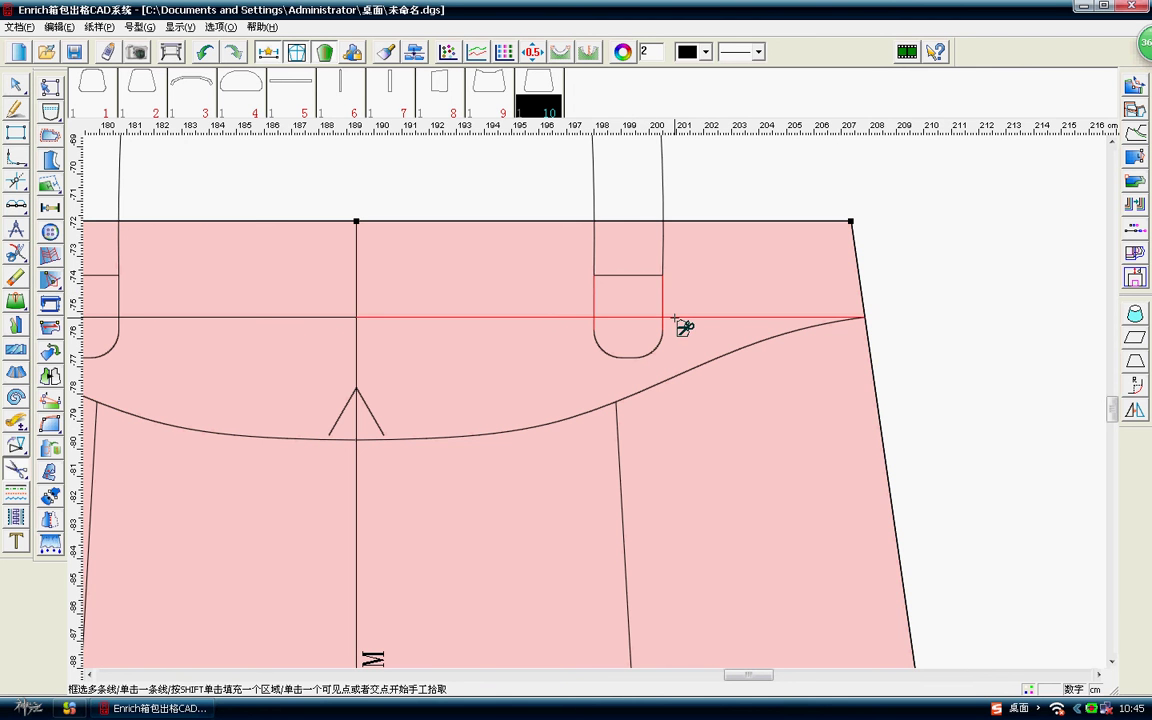
Add both strap-end loops and the top curve's left half to the piece.
{"action": "scroll", "coordinate": [684, 326], "scroll_direction": "up", "scroll_amount": 2}
{"action": "scroll", "coordinate": [602, 407], "scroll_direction": "down", "scroll_amount": 2}
{"action": "left_click", "coordinate": [620, 385], "text": "shift"}
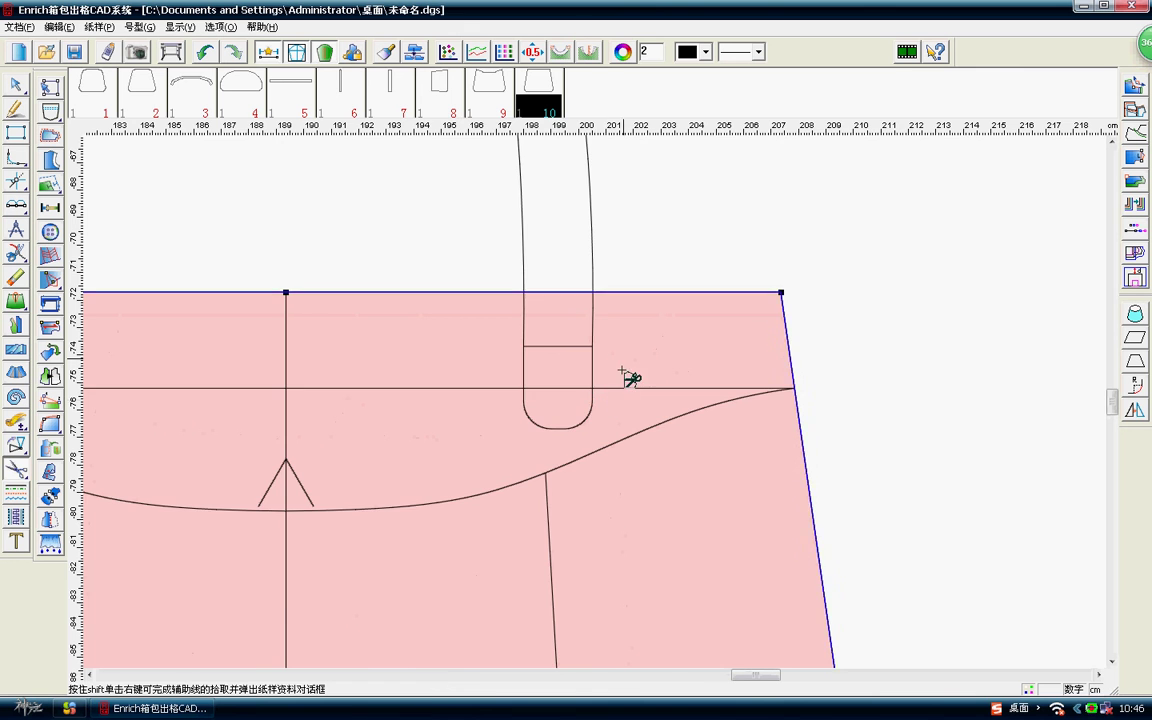
{"action": "scroll", "coordinate": [600, 395], "scroll_direction": "up", "scroll_amount": 1}
{"action": "scroll", "coordinate": [589, 404], "scroll_direction": "up", "scroll_amount": 2}
{"action": "left_click_drag", "start_coordinate": [373, 405], "coordinate": [630, 507]}
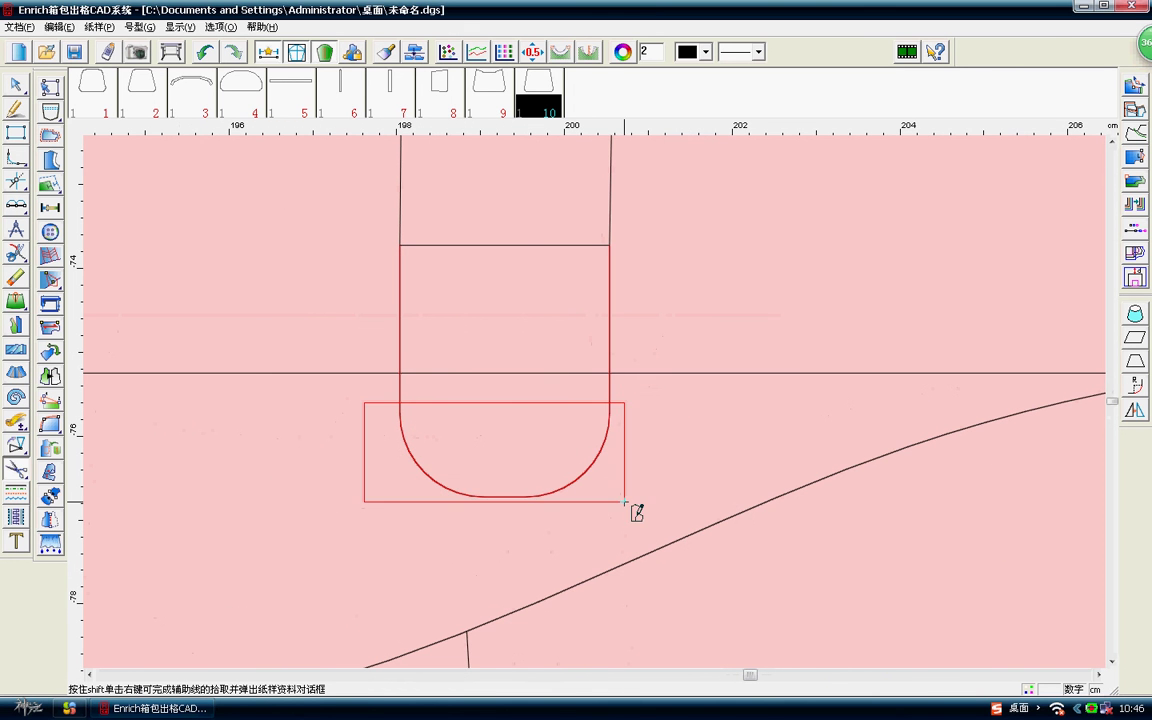
{"action": "right_click", "coordinate": [513, 245]}
{"action": "scroll", "coordinate": [604, 406], "scroll_direction": "down", "scroll_amount": 2}
{"action": "scroll", "coordinate": [298, 432], "scroll_direction": "down", "scroll_amount": 3}
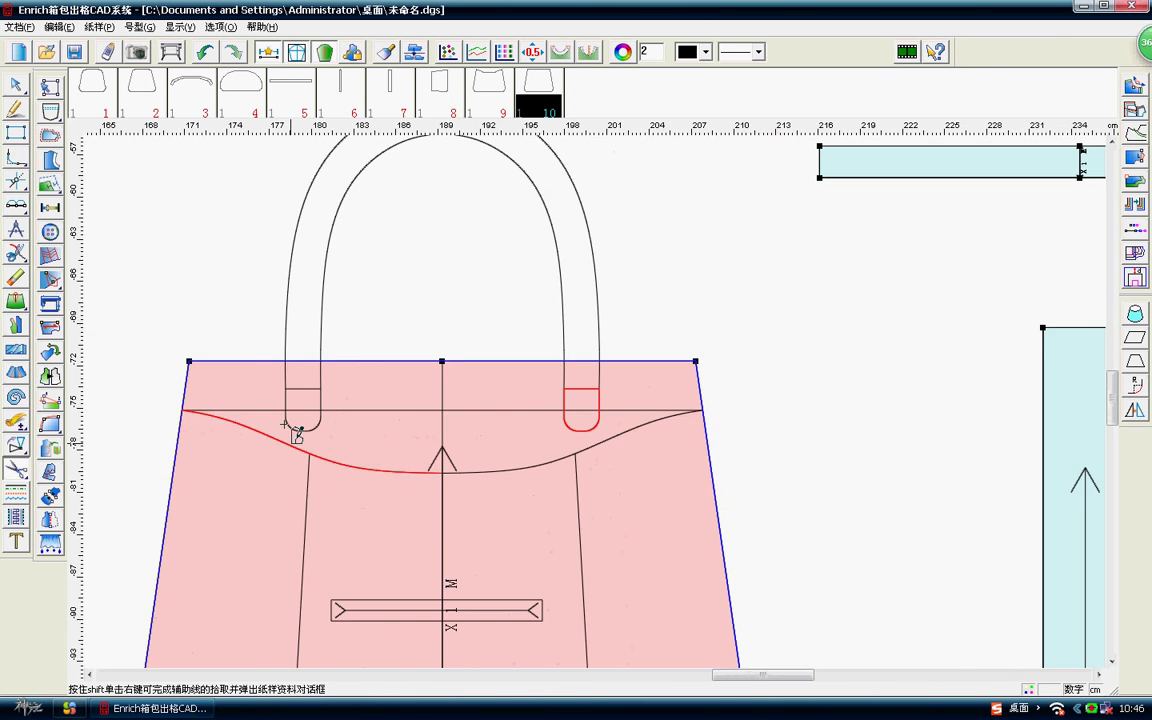
{"action": "scroll", "coordinate": [617, 391], "scroll_direction": "up", "scroll_amount": 4}
{"action": "scroll", "coordinate": [524, 363], "scroll_direction": "up", "scroll_amount": 2}
{"action": "left_click_drag", "start_coordinate": [524, 363], "coordinate": [852, 476]}
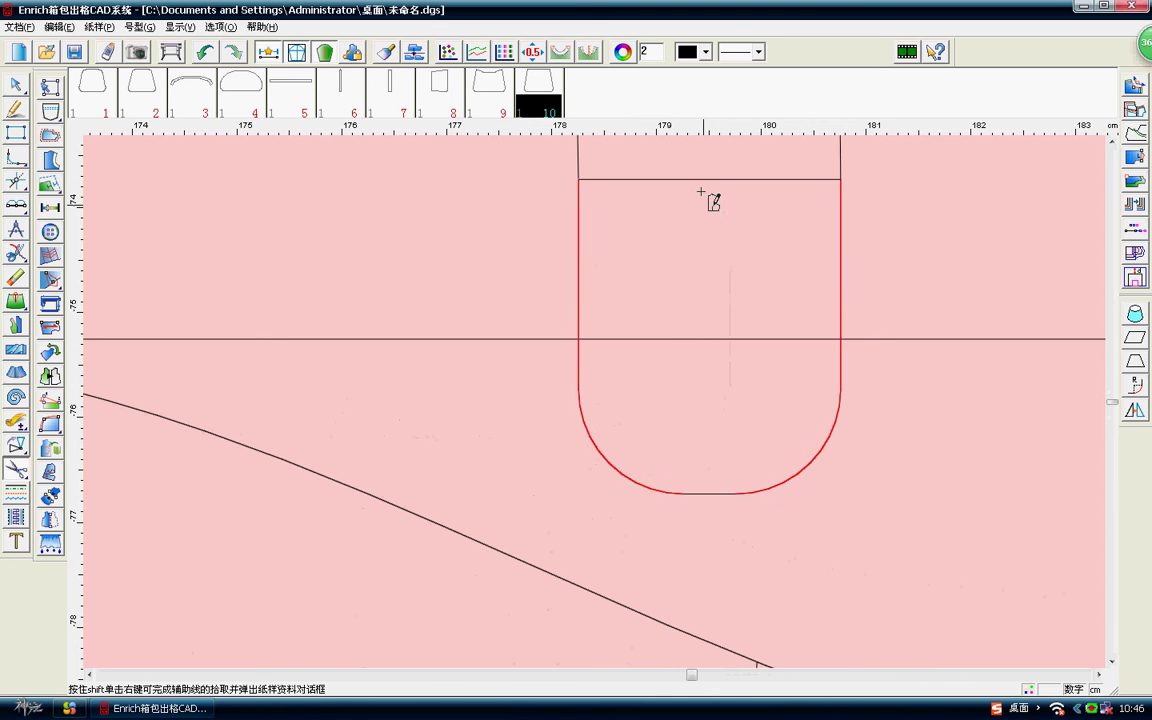
{"action": "scroll", "coordinate": [698, 180], "scroll_direction": "down", "scroll_amount": 3}
{"action": "left_click", "coordinate": [640, 440]}
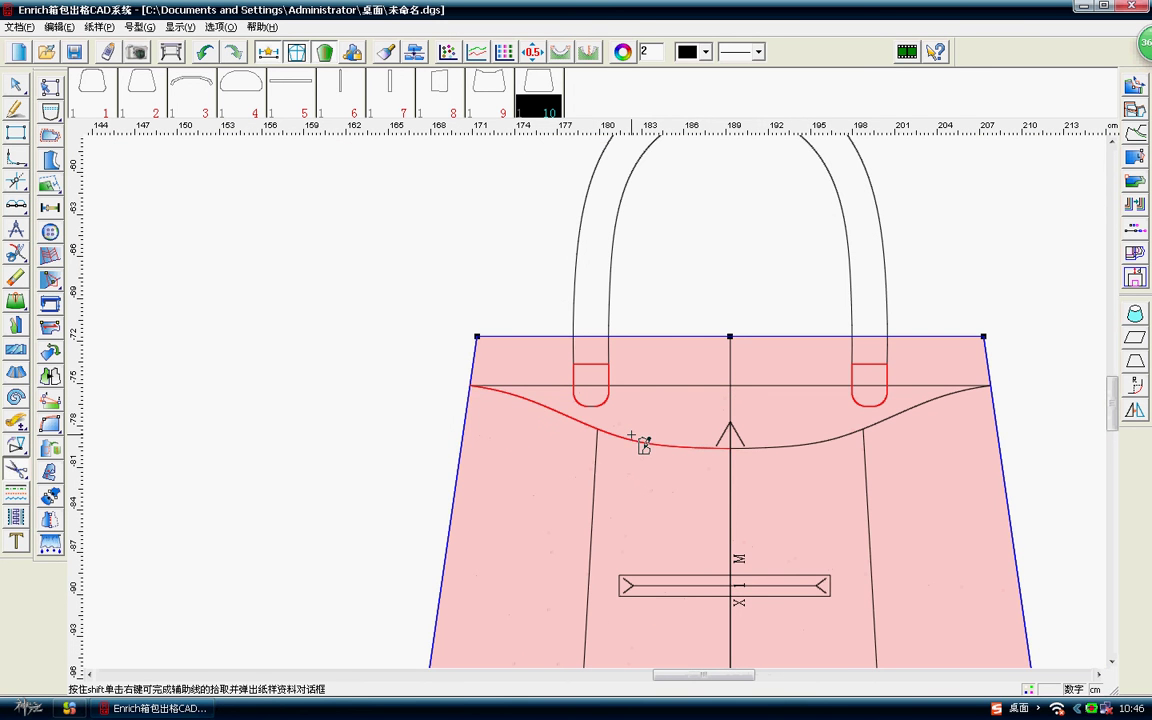
{"action": "scroll", "coordinate": [571, 393], "scroll_direction": "down", "scroll_amount": 3}
{"action": "right_click", "coordinate": [771, 342]}
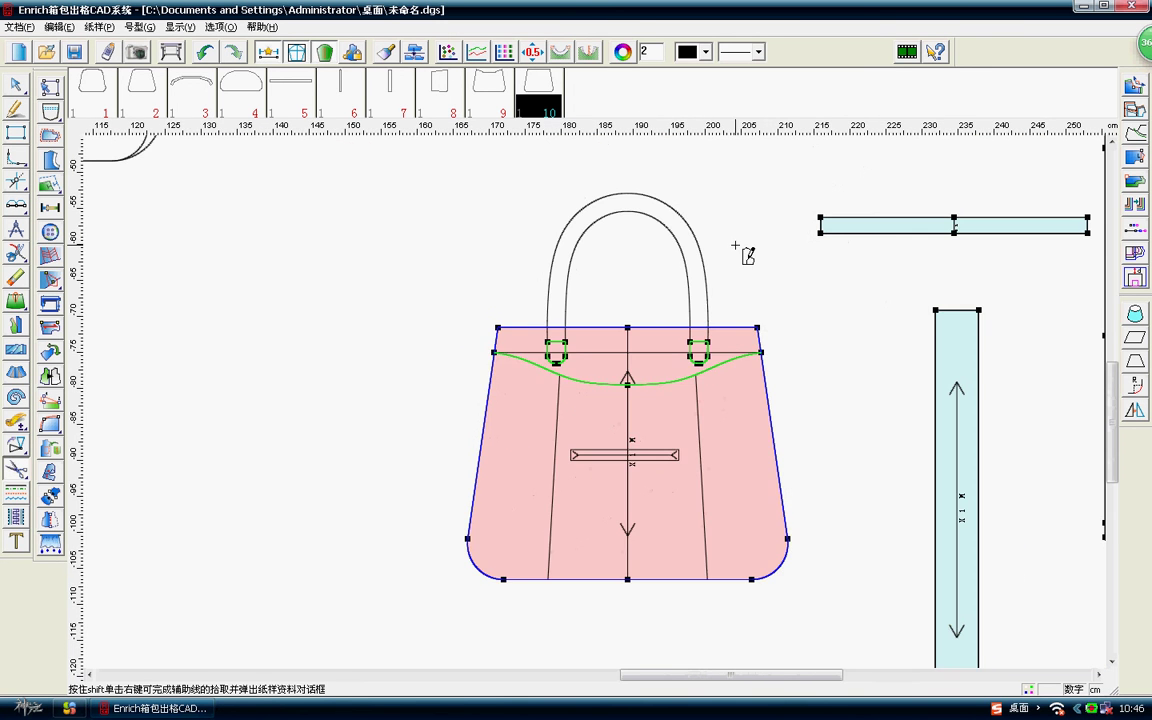
Move piece 10 down below the layout beside the other pieces.
{"action": "right_click", "coordinate": [738, 249]}
{"action": "left_click", "coordinate": [781, 281]}
{"action": "left_click_drag", "start_coordinate": [728, 468], "coordinate": [746, 522]}
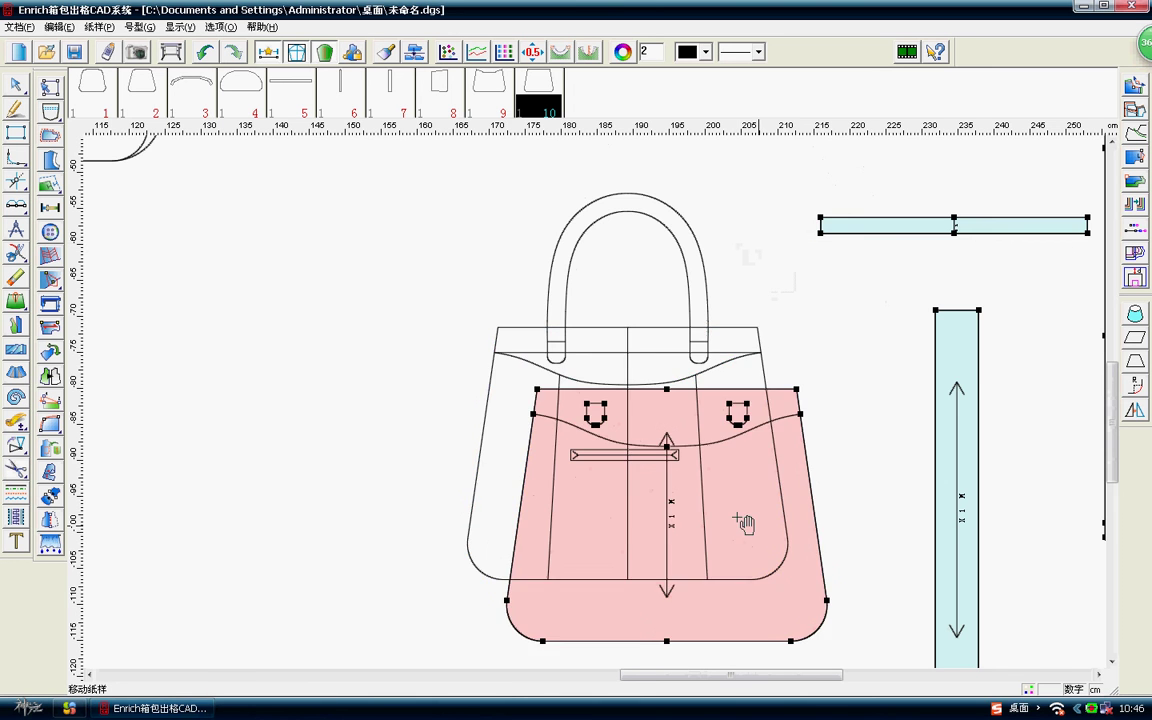
{"action": "scroll", "coordinate": [746, 522], "scroll_direction": "down", "scroll_amount": 2}
{"action": "scroll", "coordinate": [571, 396], "scroll_direction": "down", "scroll_amount": 2}
{"action": "mouse_move", "coordinate": [571, 396]}
{"action": "left_mouse_down"}
{"action": "mouse_move", "coordinate": [799, 525]}
{"action": "mouse_move", "coordinate": [894, 540]}
{"action": "mouse_move", "coordinate": [846, 621]}
{"action": "mouse_move", "coordinate": [771, 652]}
{"action": "left_mouse_up"}
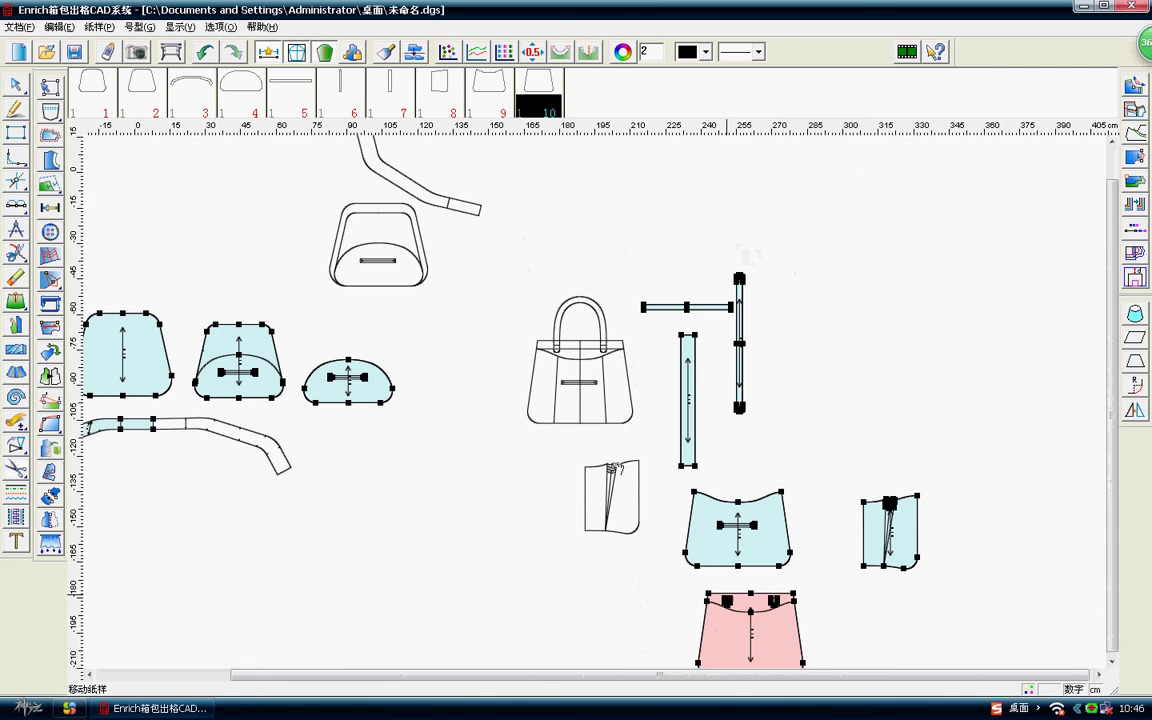
{"action": "scroll", "coordinate": [605, 390], "scroll_direction": "up", "scroll_amount": 2}
{"action": "scroll", "coordinate": [605, 348], "scroll_direction": "up", "scroll_amount": 2}
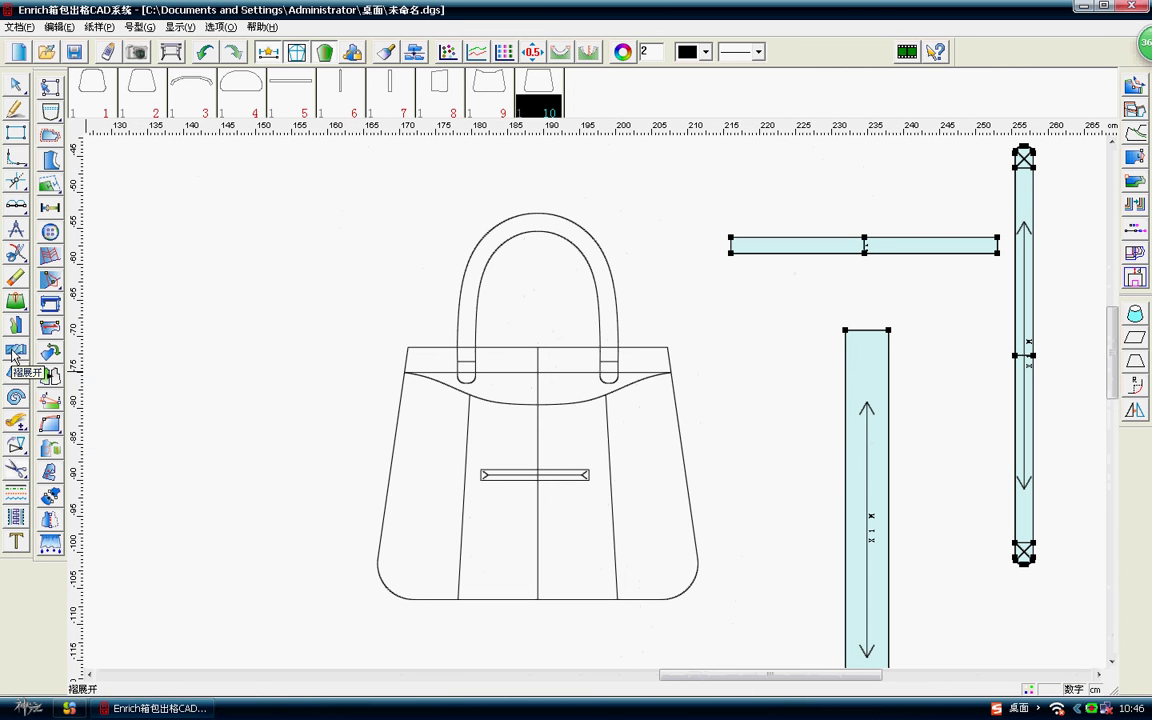
Trace the top band's outline from the drawn lines and turn it into a new piece.
{"action": "left_click", "coordinate": [16, 421]}
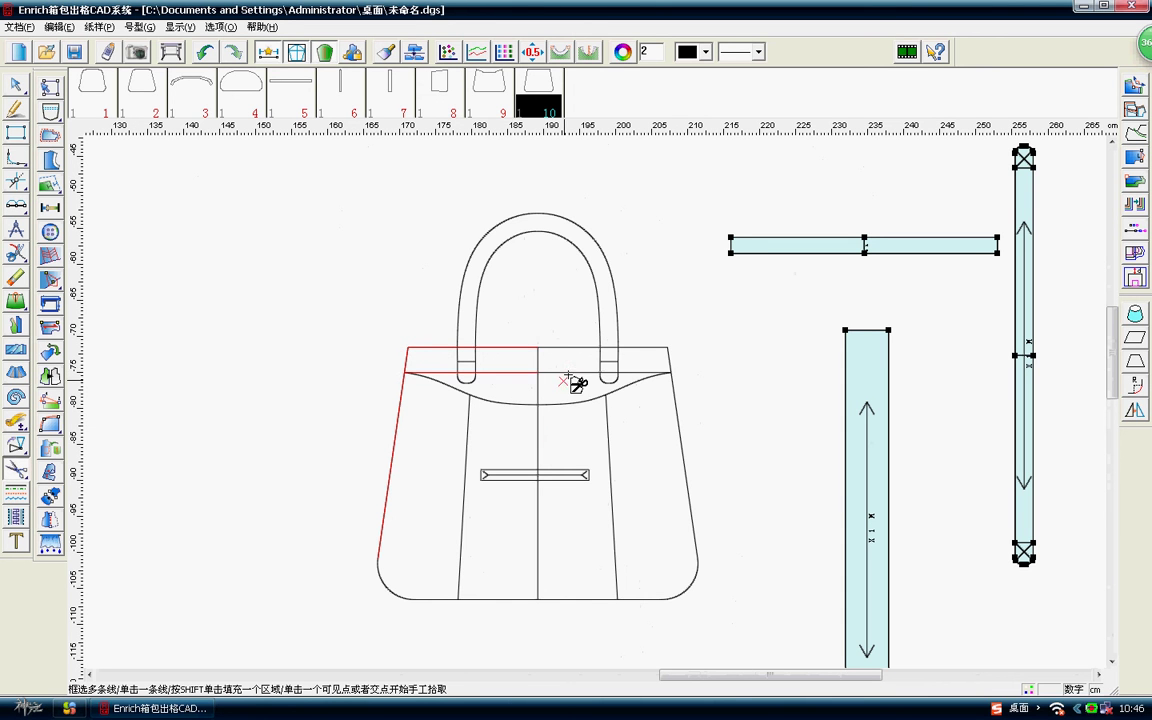
{"action": "left_click", "coordinate": [672, 369]}
{"action": "left_click", "coordinate": [650, 362], "text": "shift"}
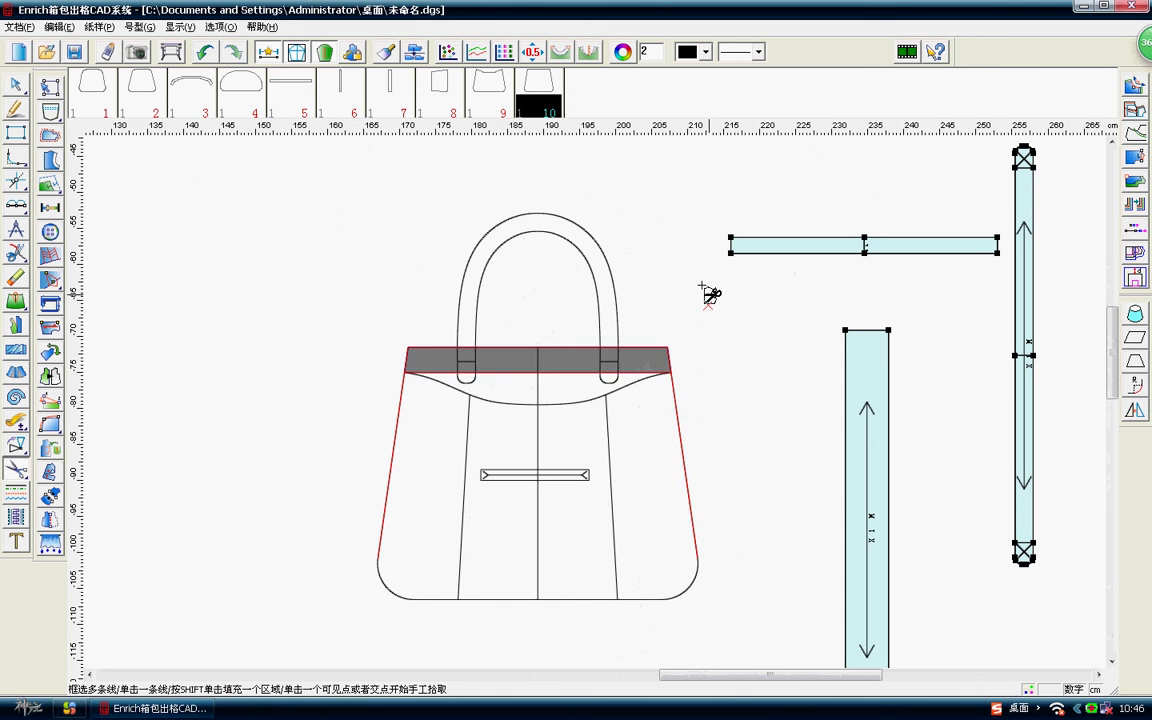
{"action": "right_click", "coordinate": [541, 366]}
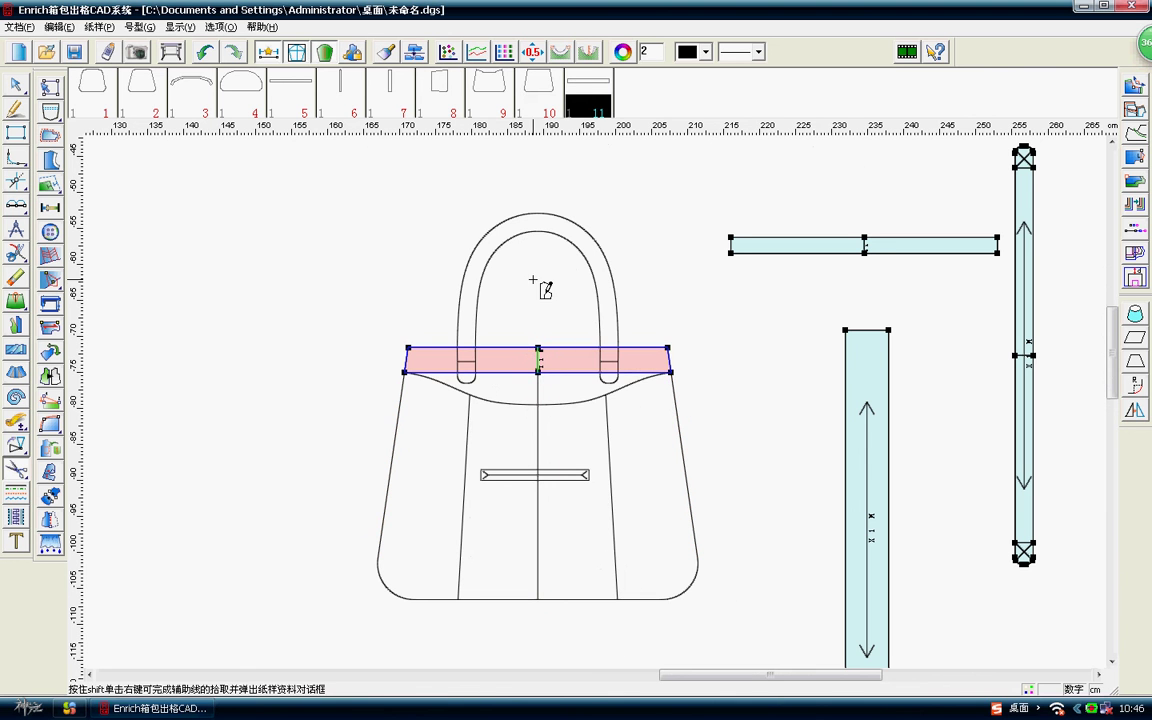
{"action": "right_click", "coordinate": [545, 303]}
{"action": "left_click", "coordinate": [576, 335]}
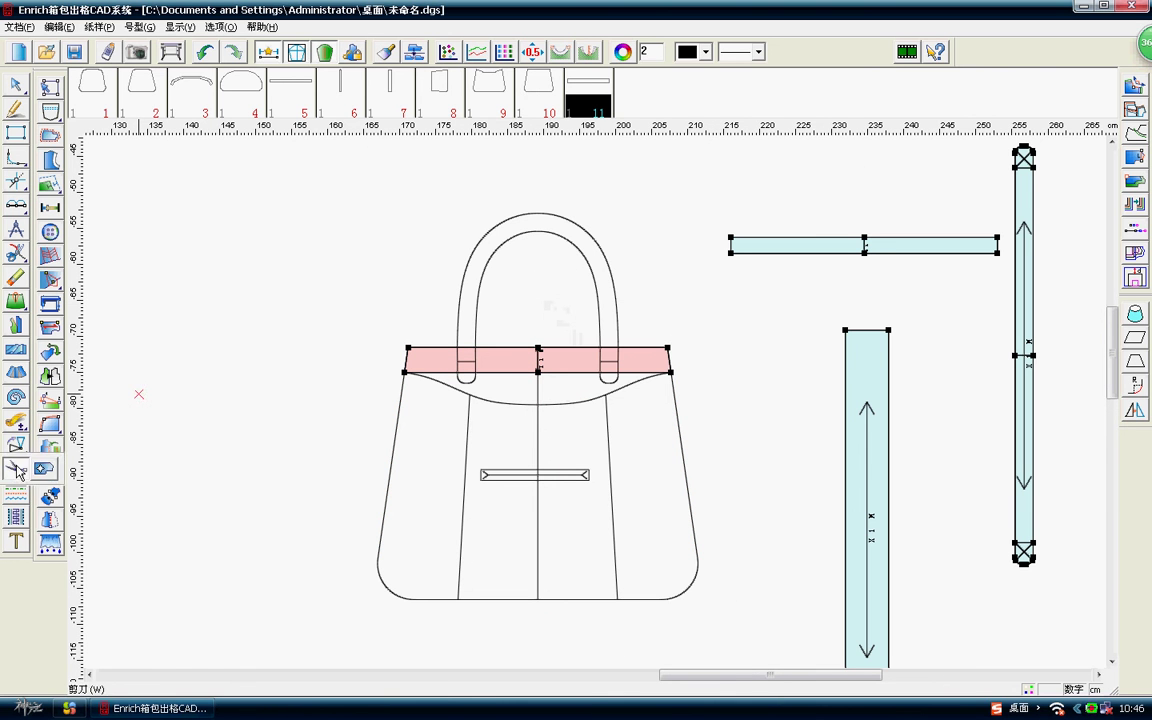
{"action": "left_click", "coordinate": [405, 372]}
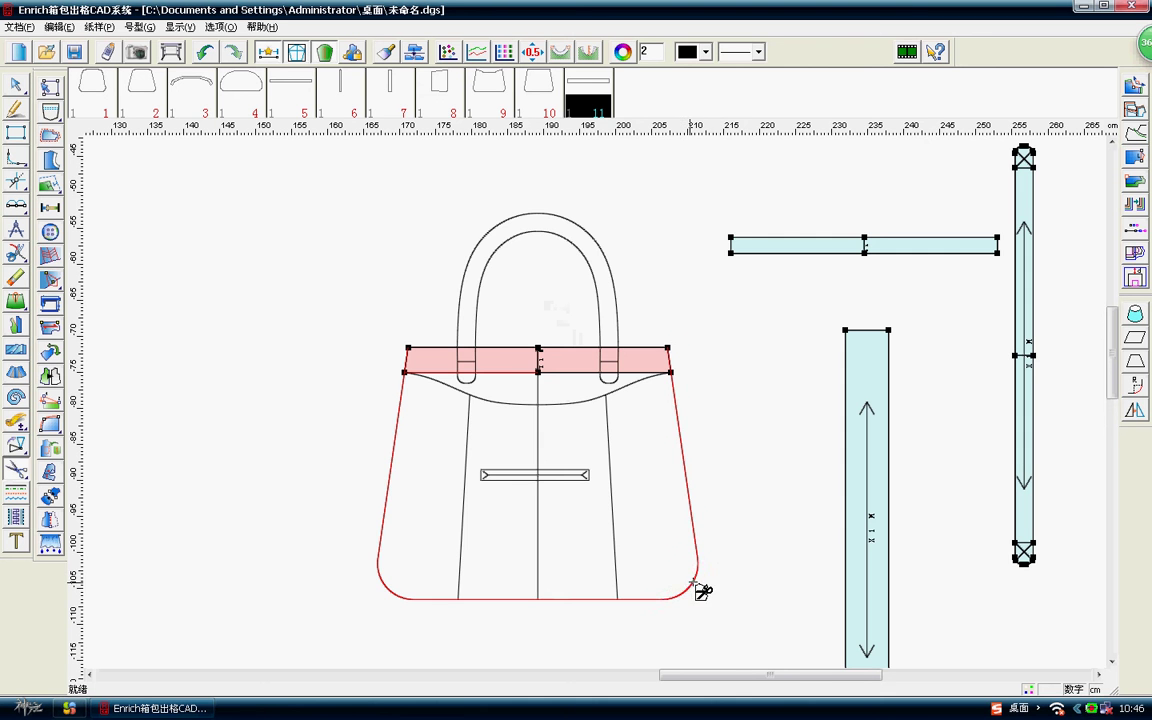
Trace a second outline along the band's bottom edge and finish it as a new bag-body piece.
{"action": "scroll", "coordinate": [610, 400], "scroll_direction": "up", "scroll_amount": 2}
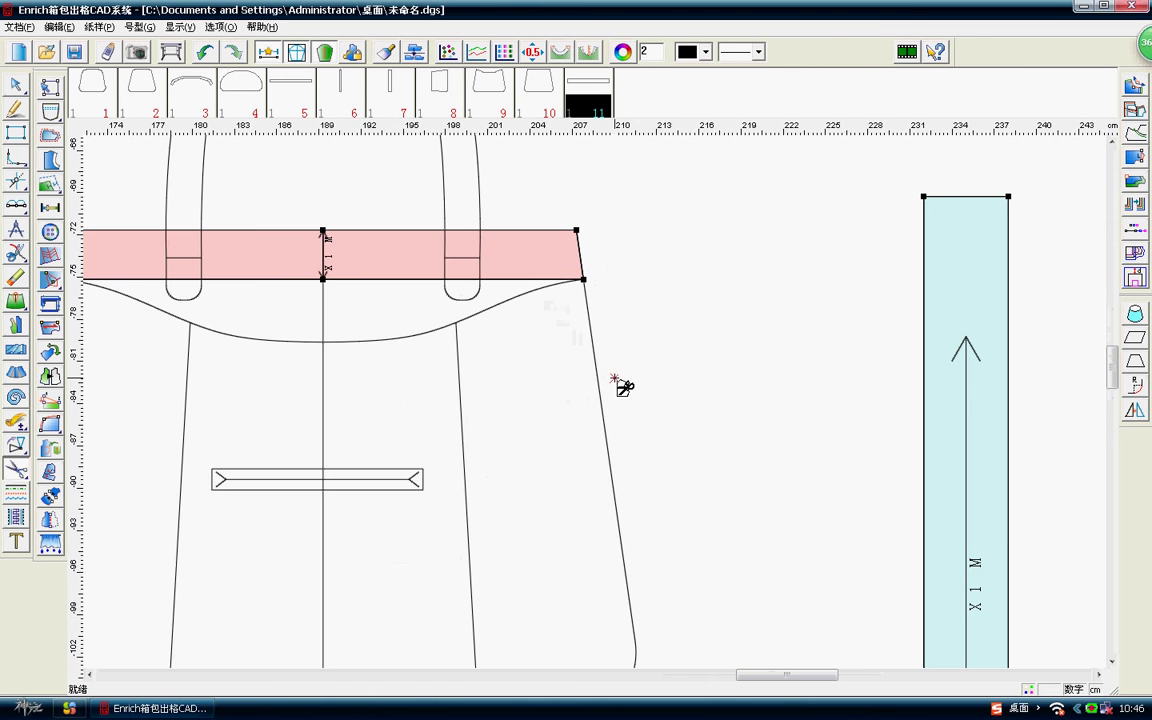
{"action": "right_click", "coordinate": [609, 309]}
{"action": "left_click", "coordinate": [388, 287]}
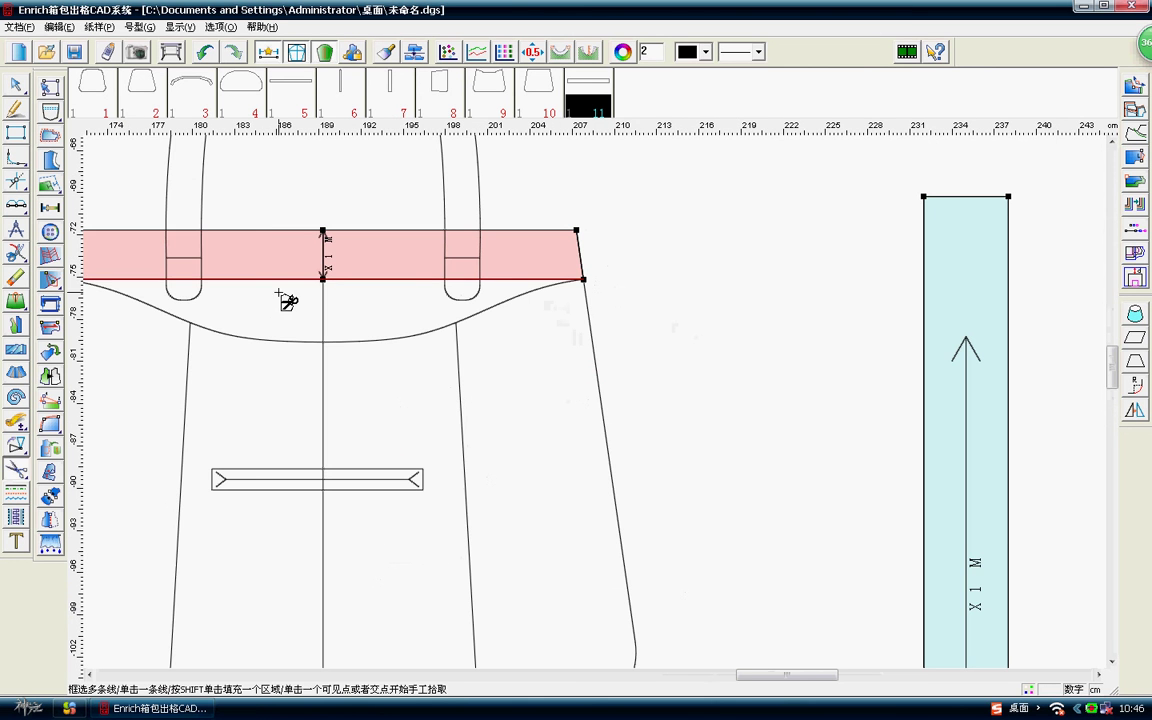
{"action": "scroll", "coordinate": [288, 300], "scroll_direction": "down", "scroll_amount": 1}
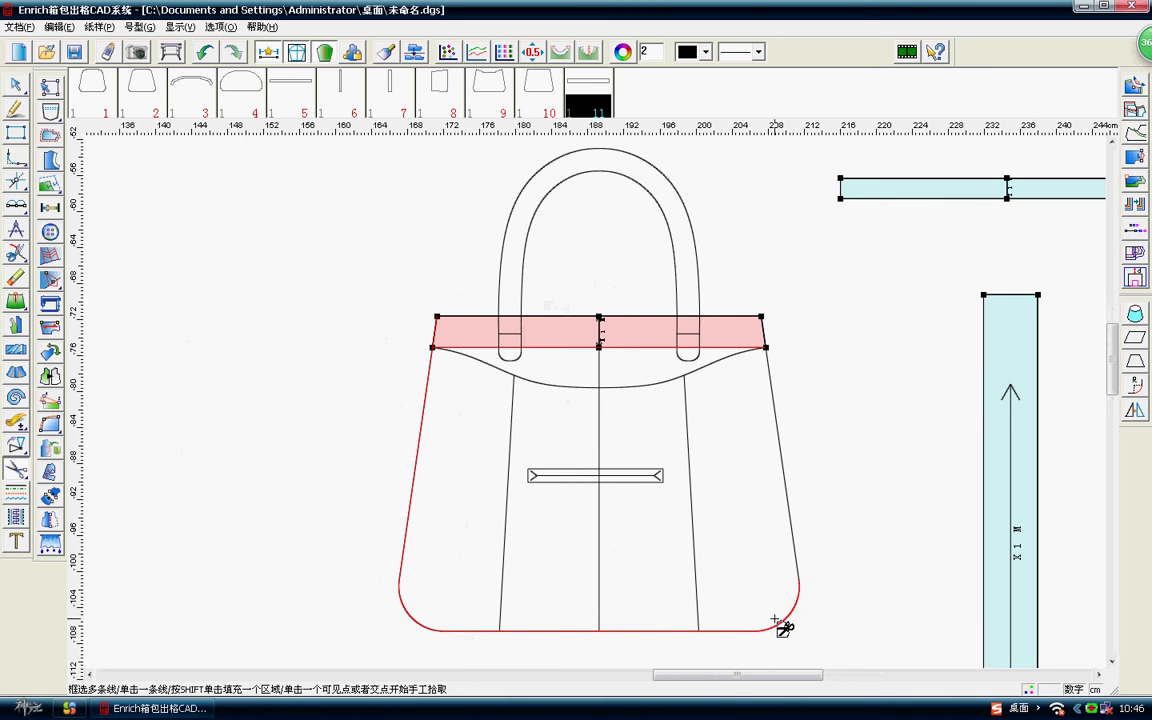
{"action": "right_click", "coordinate": [830, 411]}
Move piece 12 to the lower right of the layout and place strip piece 11 beside it.
{"action": "right_click", "coordinate": [803, 325]}
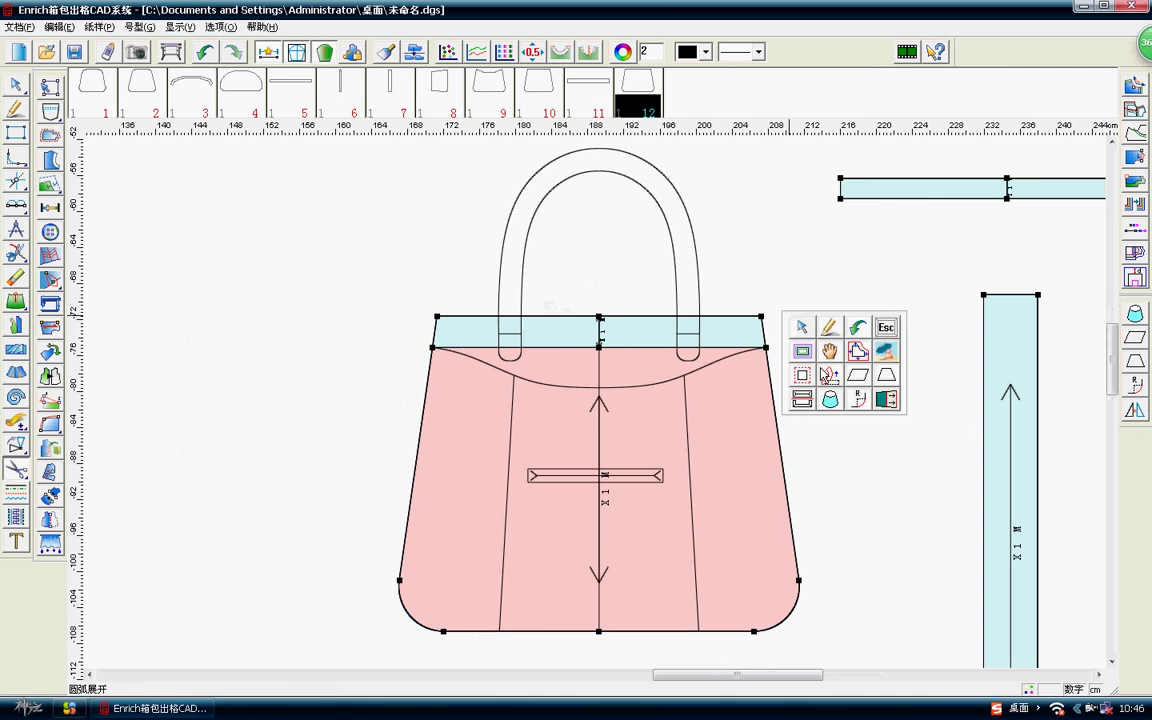
{"action": "left_click", "coordinate": [746, 340]}
{"action": "scroll", "coordinate": [550, 383], "scroll_direction": "down", "scroll_amount": 5}
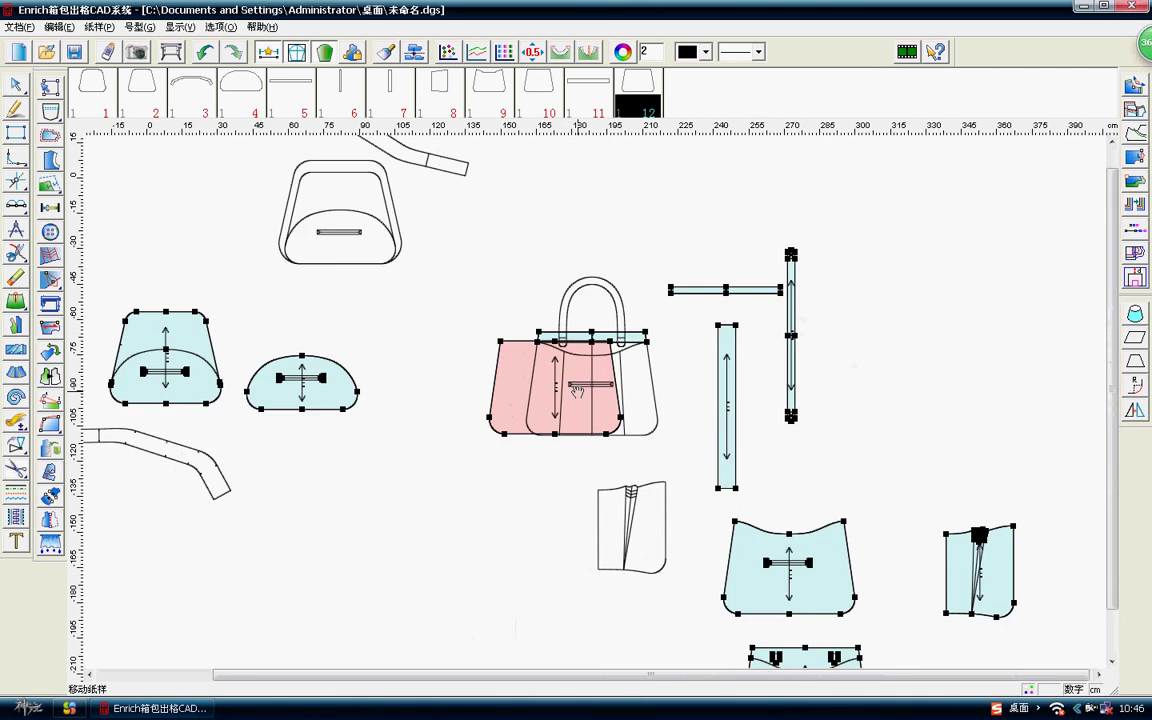
{"action": "mouse_move", "coordinate": [540, 350]}
{"action": "left_mouse_down"}
{"action": "mouse_move", "coordinate": [826, 558]}
{"action": "mouse_move", "coordinate": [806, 555]}
{"action": "left_mouse_up"}
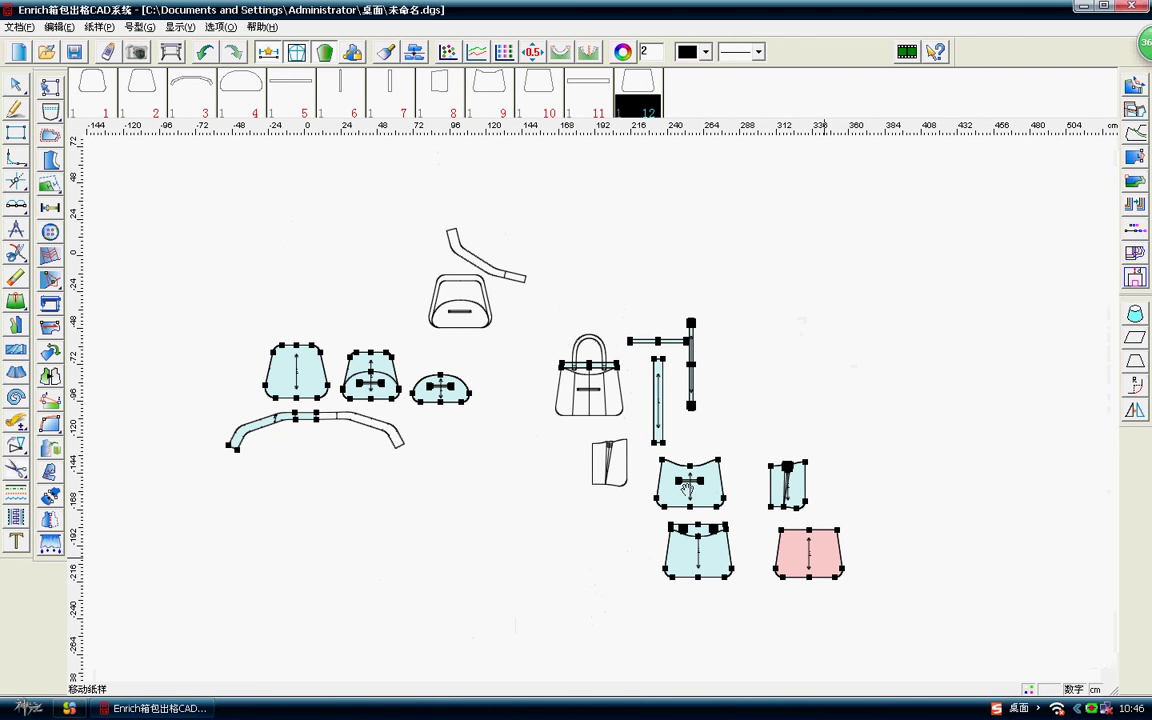
{"action": "left_click_drag", "start_coordinate": [588, 85], "coordinate": [859, 517]}
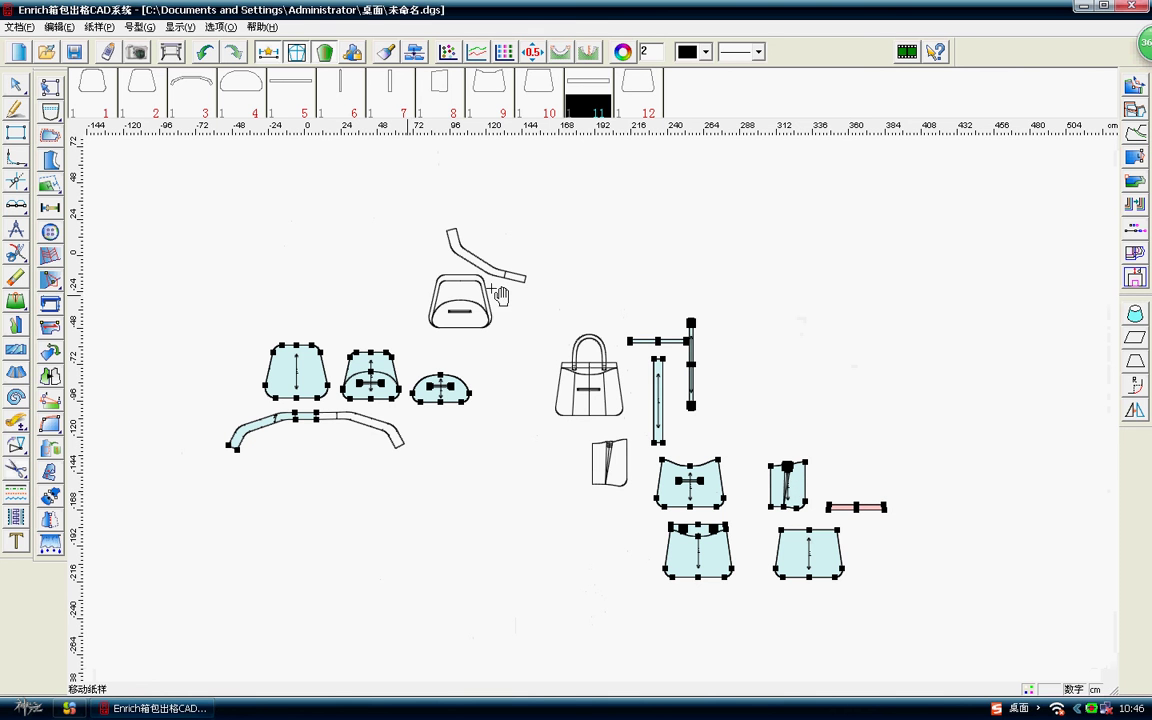
{"action": "scroll", "coordinate": [634, 342], "scroll_direction": "up", "scroll_amount": 2}
{"action": "right_click", "coordinate": [607, 399]}
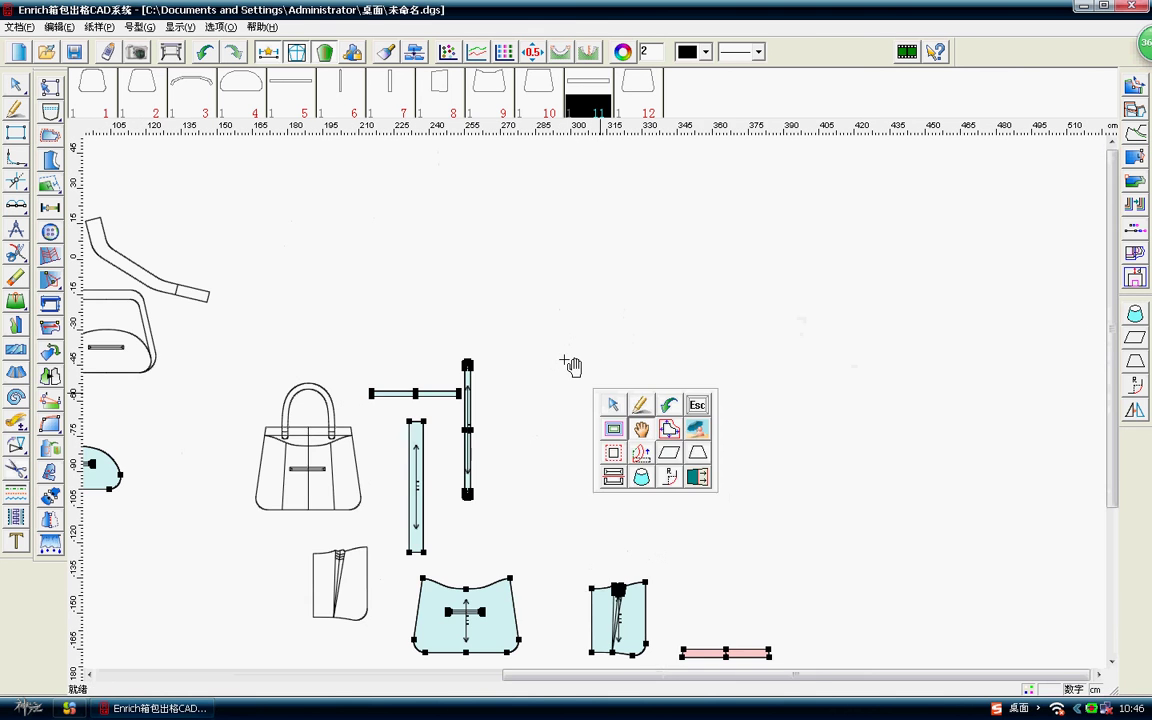
{"action": "scroll", "coordinate": [571, 365], "scroll_direction": "down", "scroll_amount": 2}
{"action": "scroll", "coordinate": [563, 483], "scroll_direction": "up", "scroll_amount": 1}
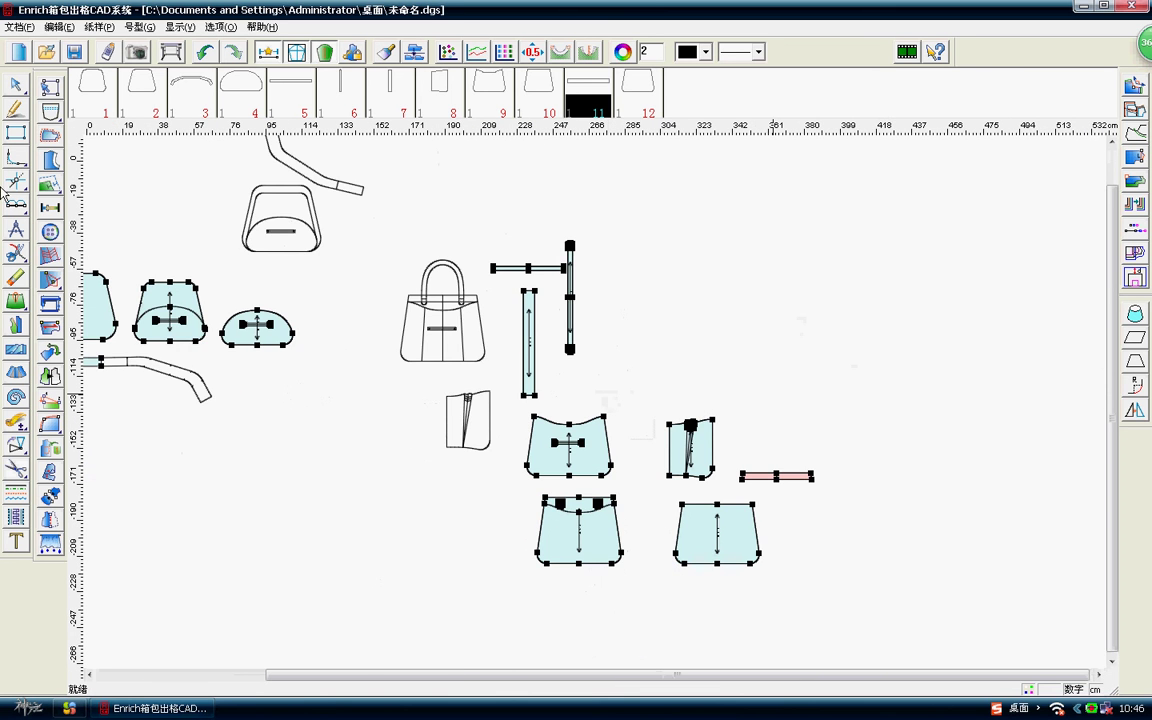
Name piece 1 大片, cut from 面布 with 2 copies.
{"action": "double_click", "coordinate": [93, 90]}
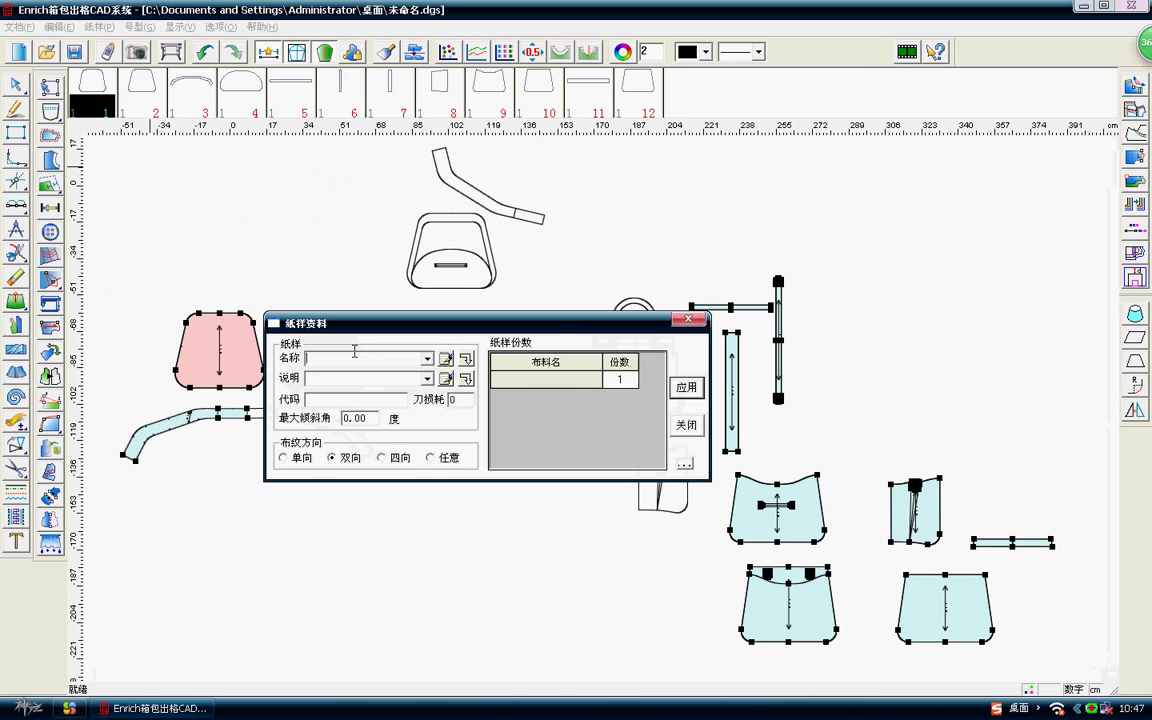
{"action": "left_click", "coordinate": [586, 380]}
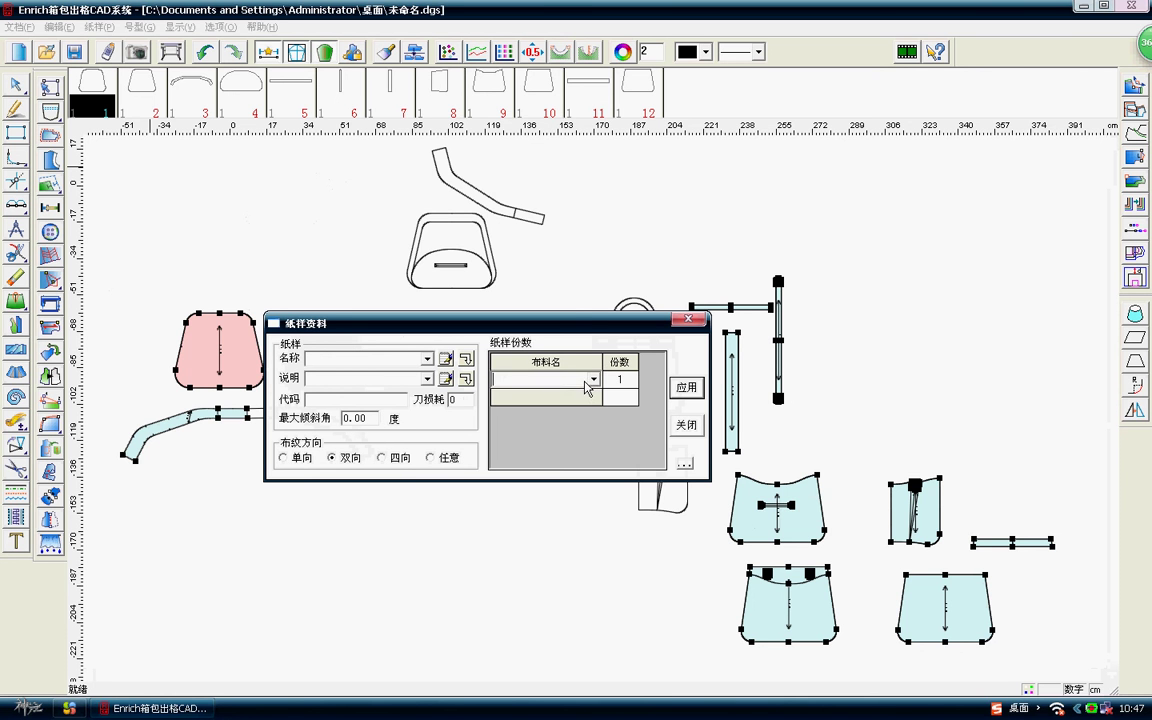
{"action": "left_click", "coordinate": [626, 384]}
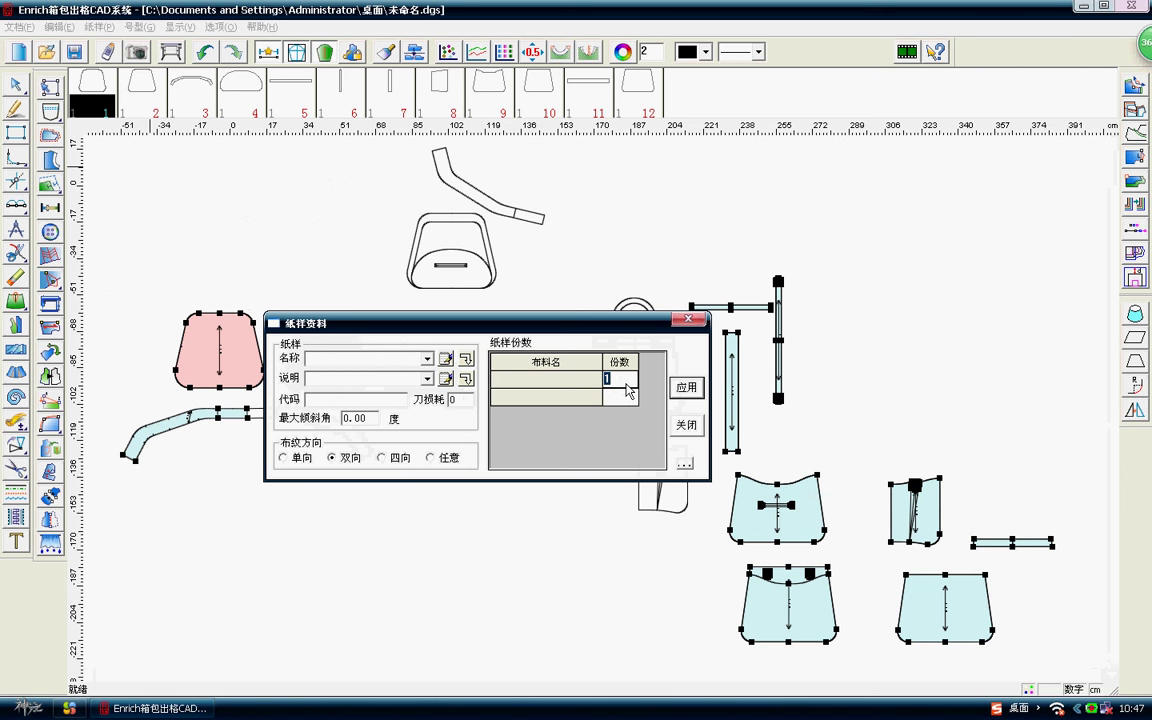
{"action": "left_click_drag", "start_coordinate": [632, 328], "coordinate": [634, 253]}
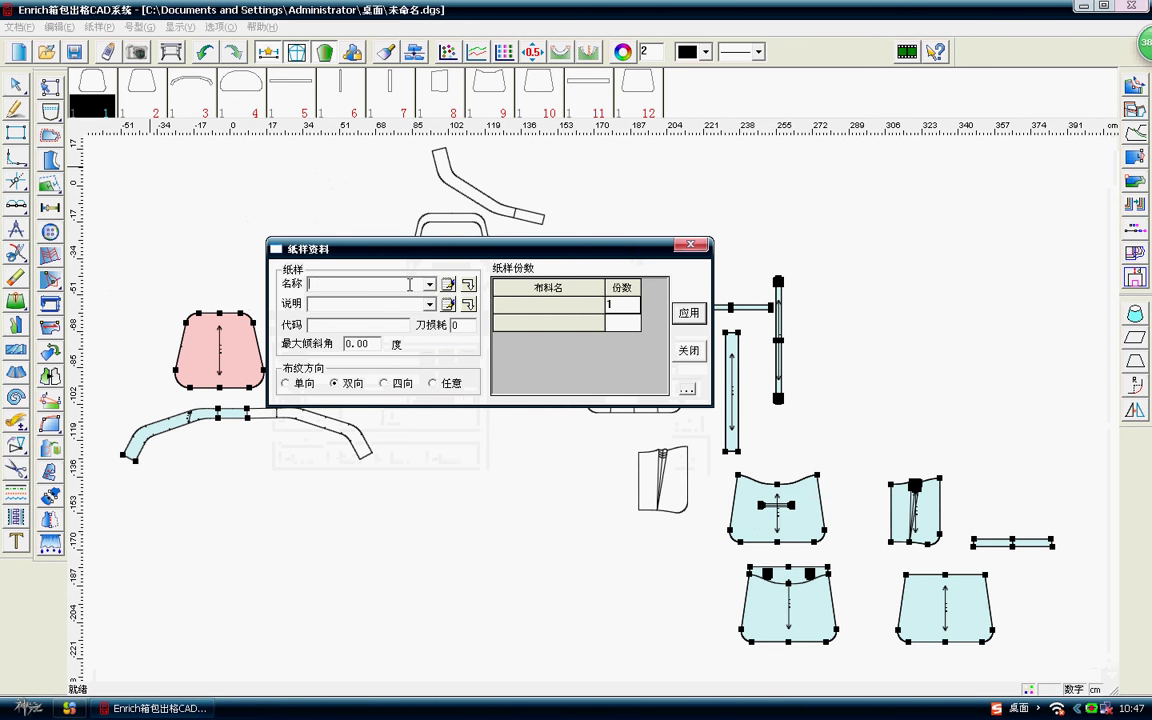
{"action": "type", "text": "dapian"}
{"action": "key", "text": "space"}
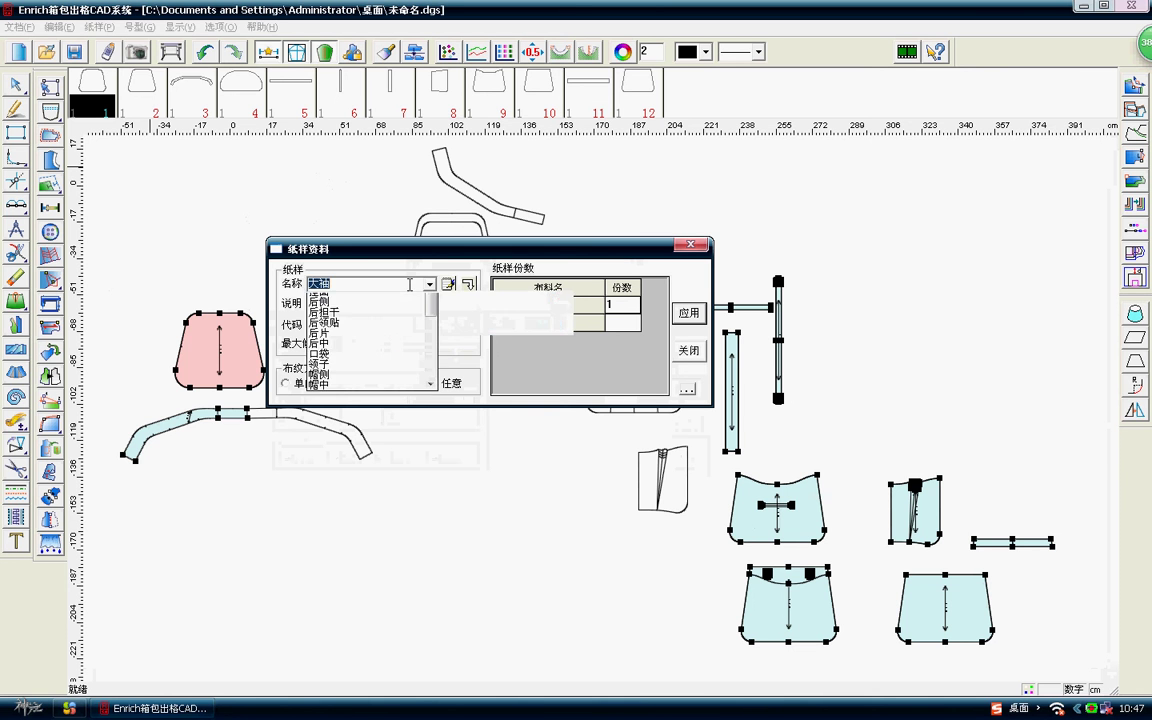
{"action": "left_click", "coordinate": [550, 300]}
{"action": "left_click", "coordinate": [583, 305]}
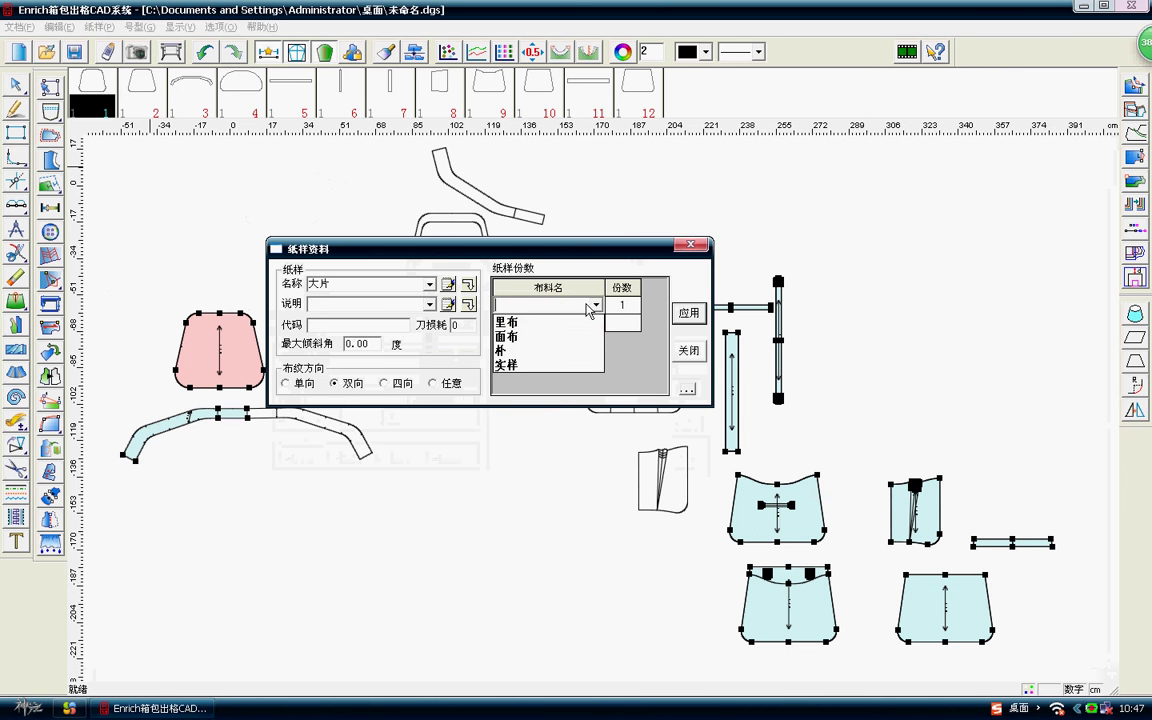
{"action": "left_click", "coordinate": [540, 324]}
{"action": "left_click", "coordinate": [634, 309]}
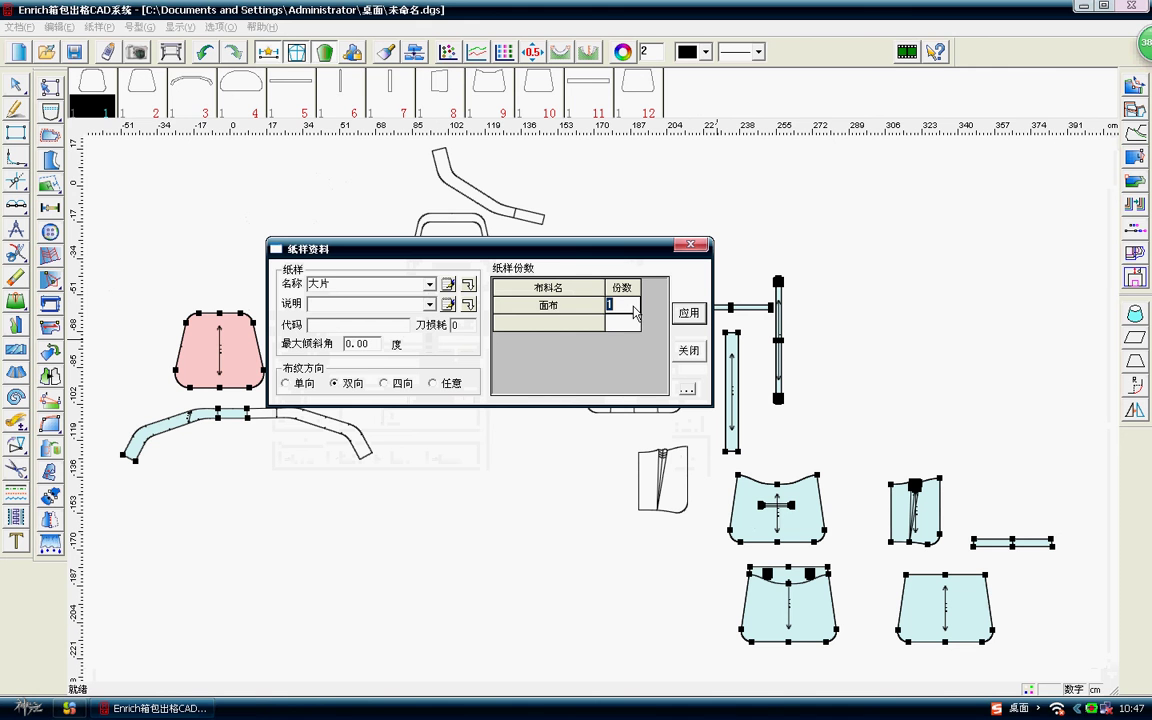
{"action": "type", "text": "2"}
{"action": "key", "text": "Return"}
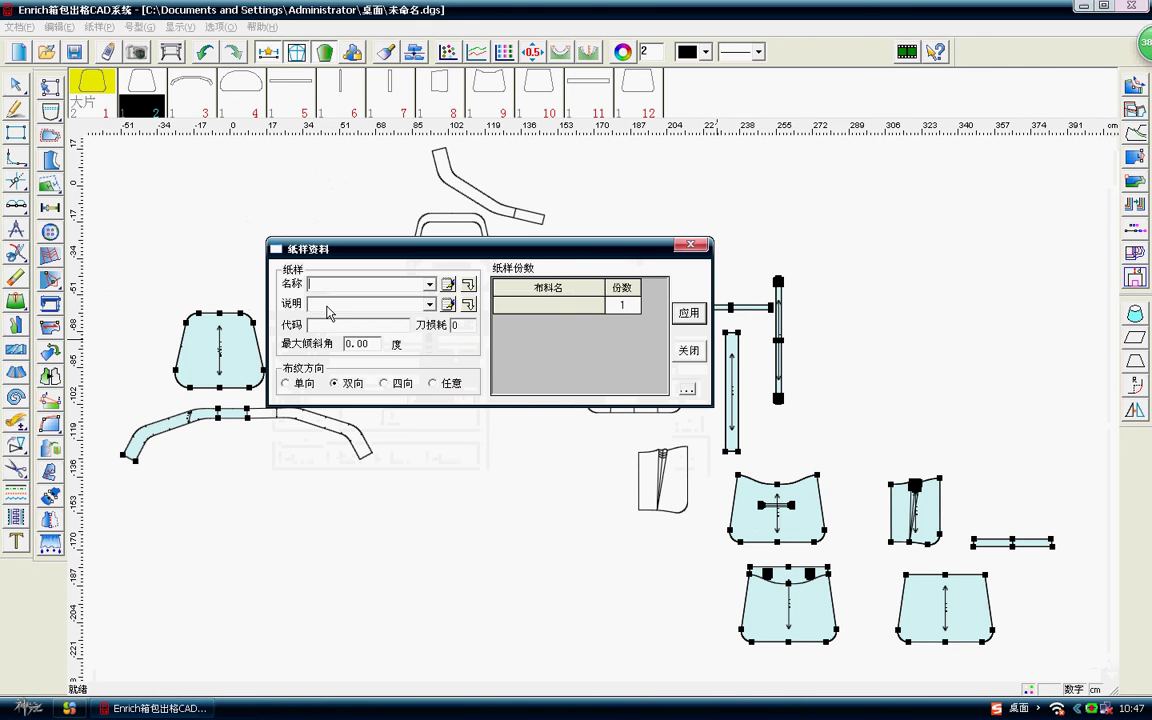
Name piece 2 小片 and assign it 面布 fabric.
{"action": "type", "text": "xi"}
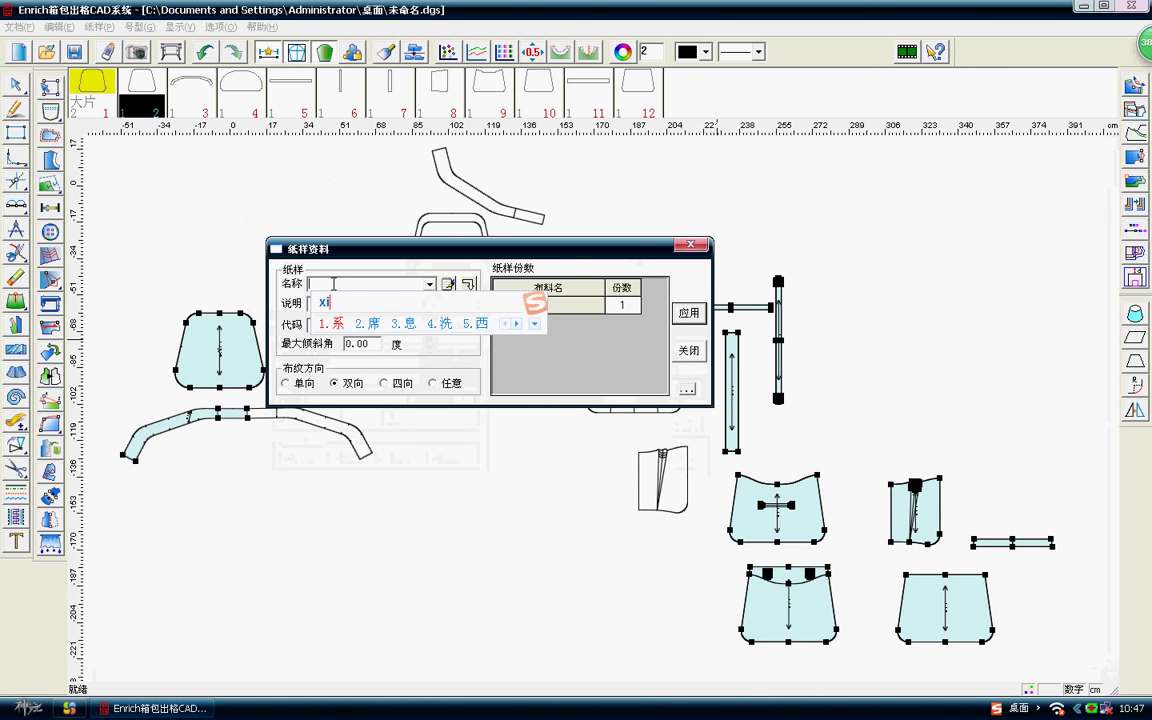
{"action": "type", "text": "a'pian"}
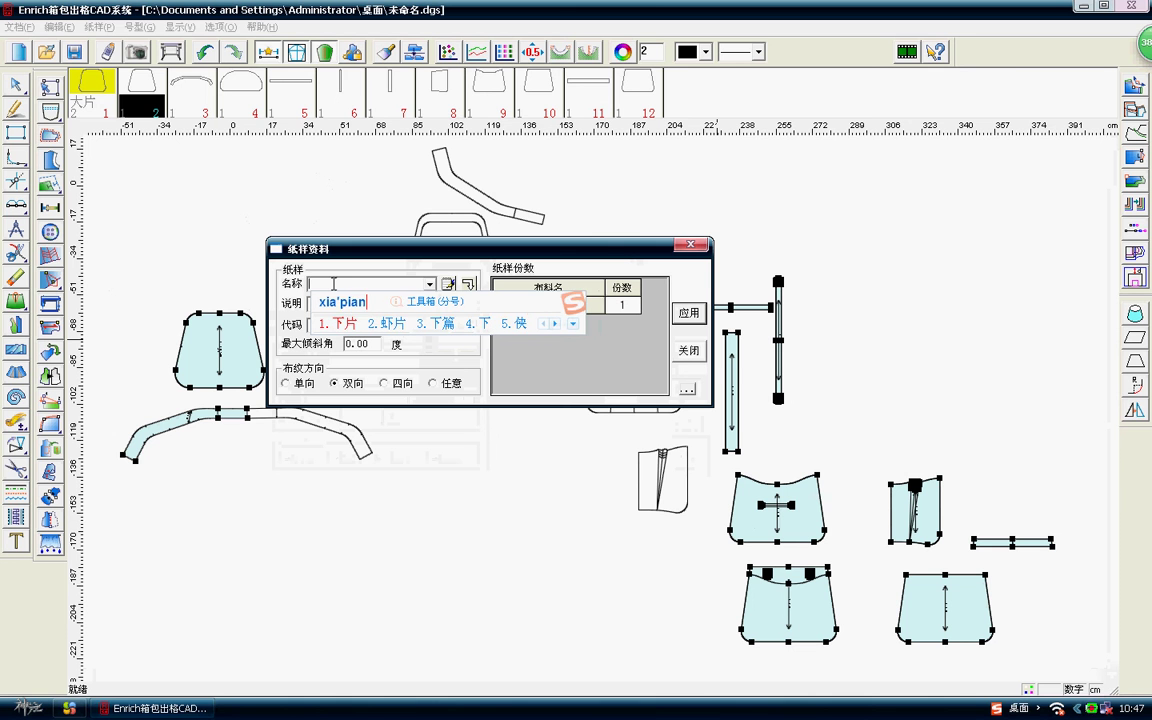
{"action": "key", "text": "BackSpace"}
{"action": "key", "text": "BackSpace"}
{"action": "key", "text": "BackSpace"}
{"action": "key", "text": "BackSpace"}
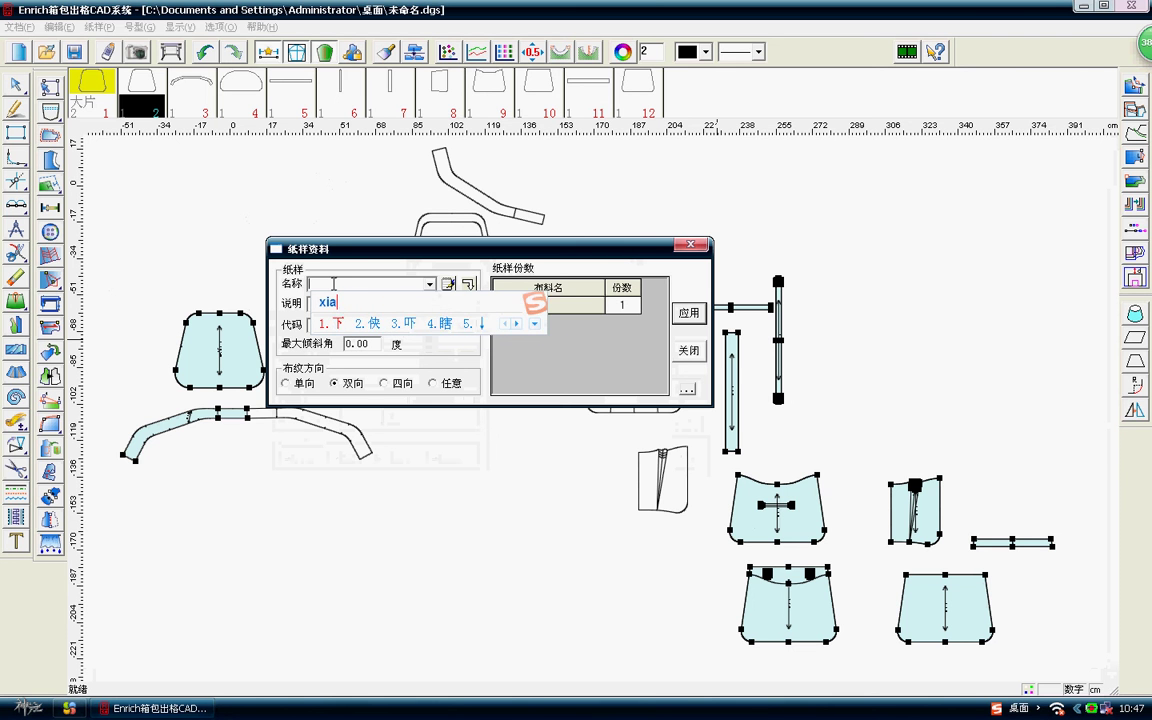
{"action": "type", "text": "opian"}
{"action": "key", "text": "space"}
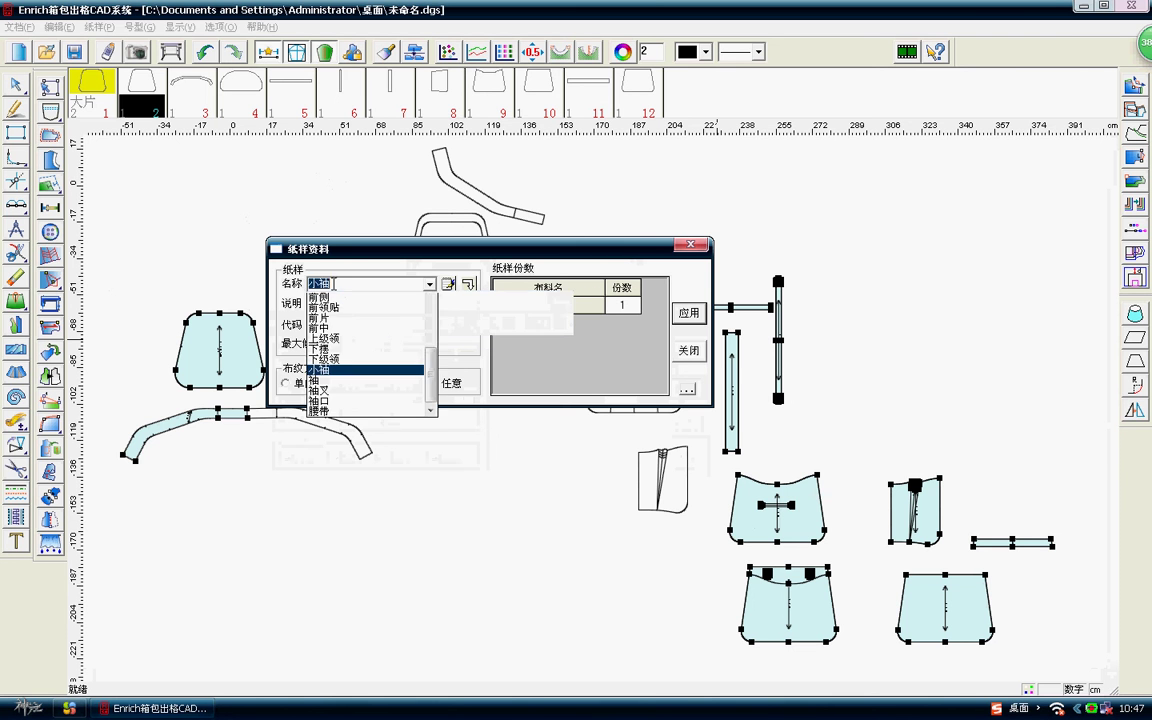
{"action": "left_click", "coordinate": [549, 350]}
{"action": "left_click", "coordinate": [549, 305]}
{"action": "left_click", "coordinate": [596, 305]}
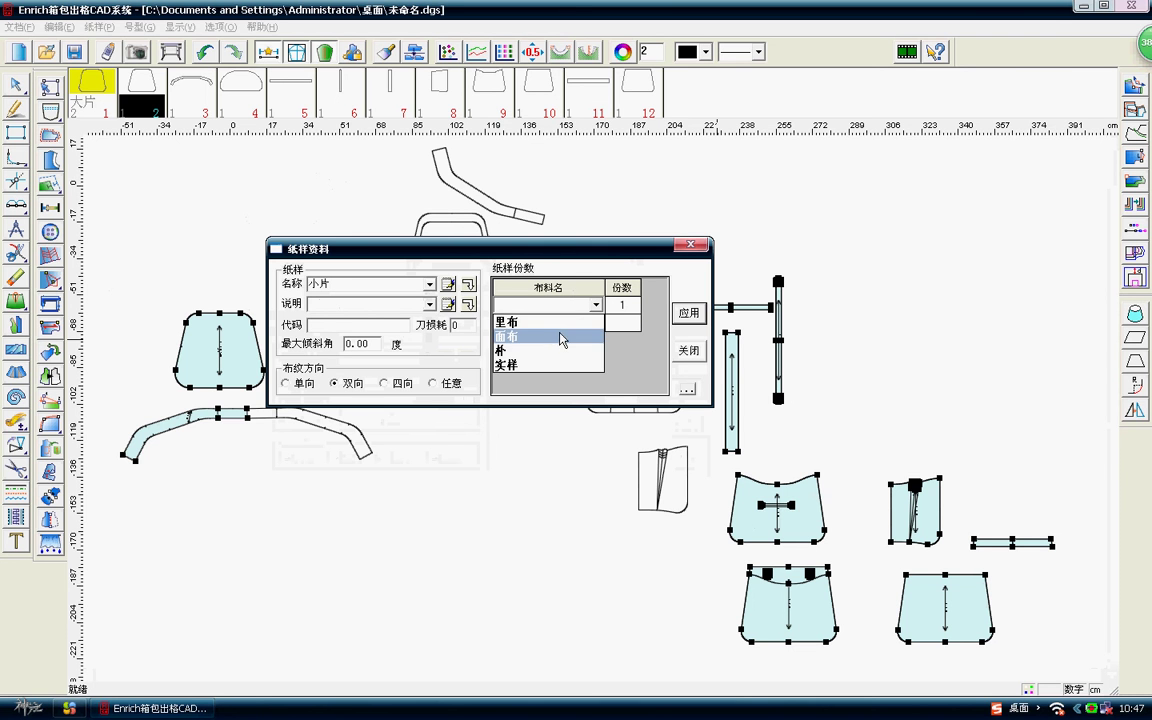
{"action": "left_click", "coordinate": [552, 337]}
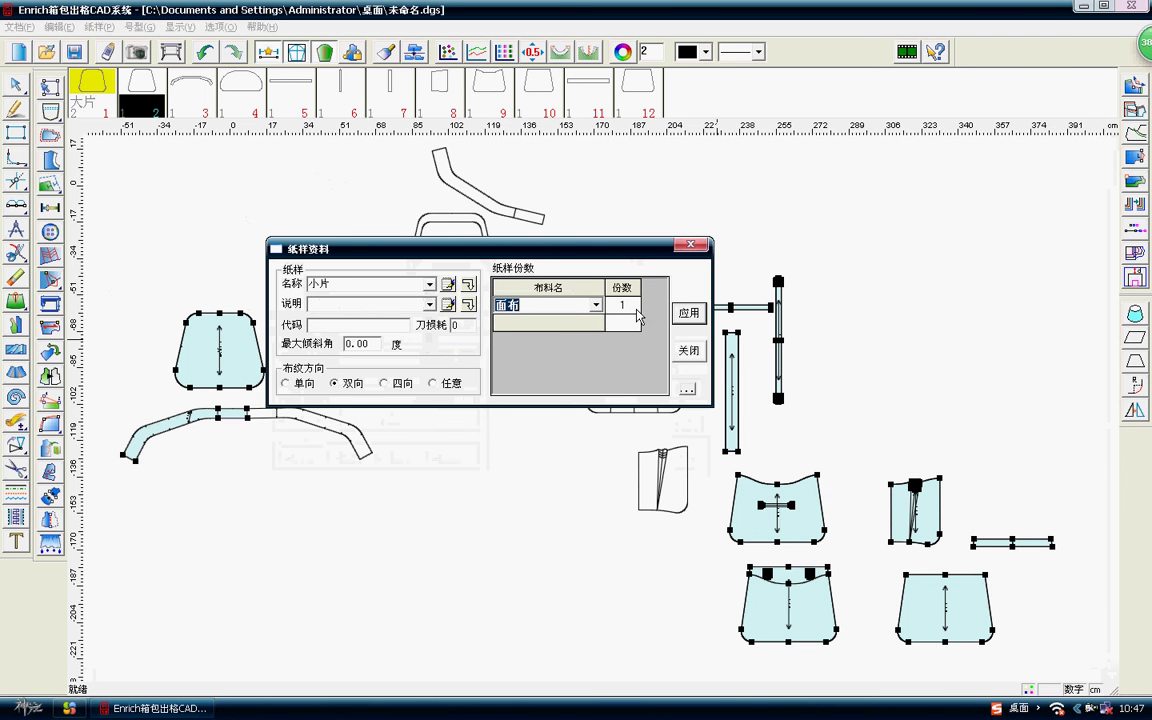
{"action": "left_click", "coordinate": [698, 316]}
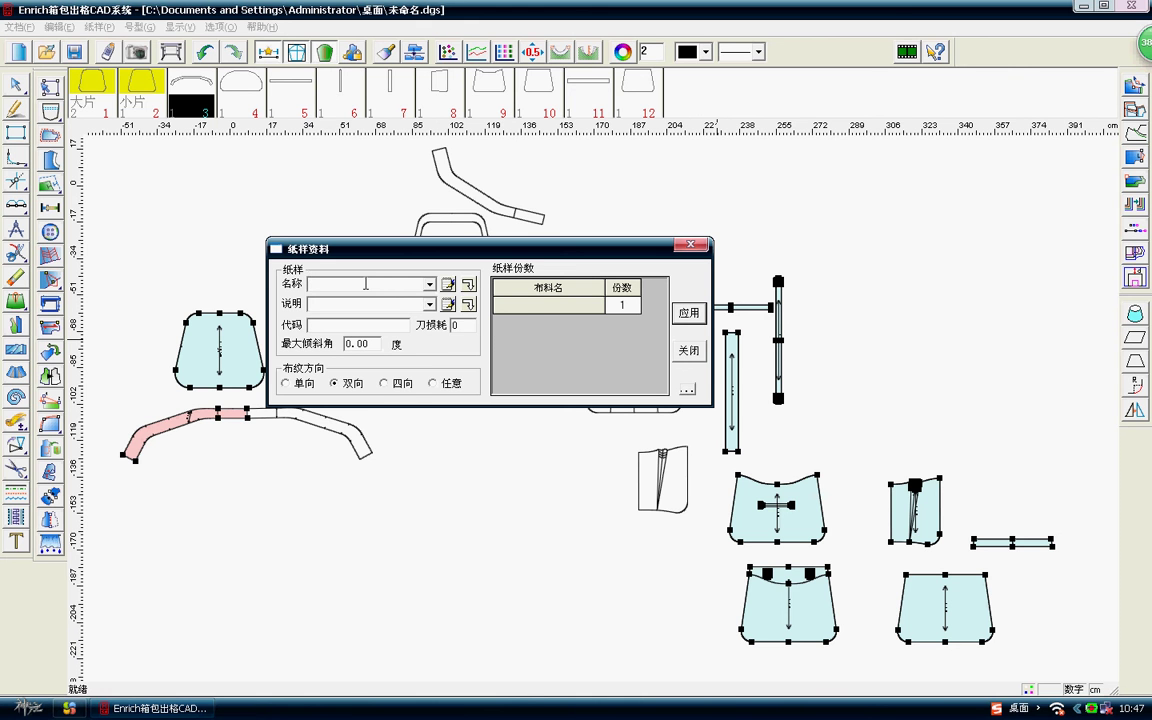
Name piece 3 侧片 and assign it 面布 fabric.
{"action": "type", "text": "cepian"}
{"action": "key", "text": "space"}
{"action": "left_click", "coordinate": [585, 306]}
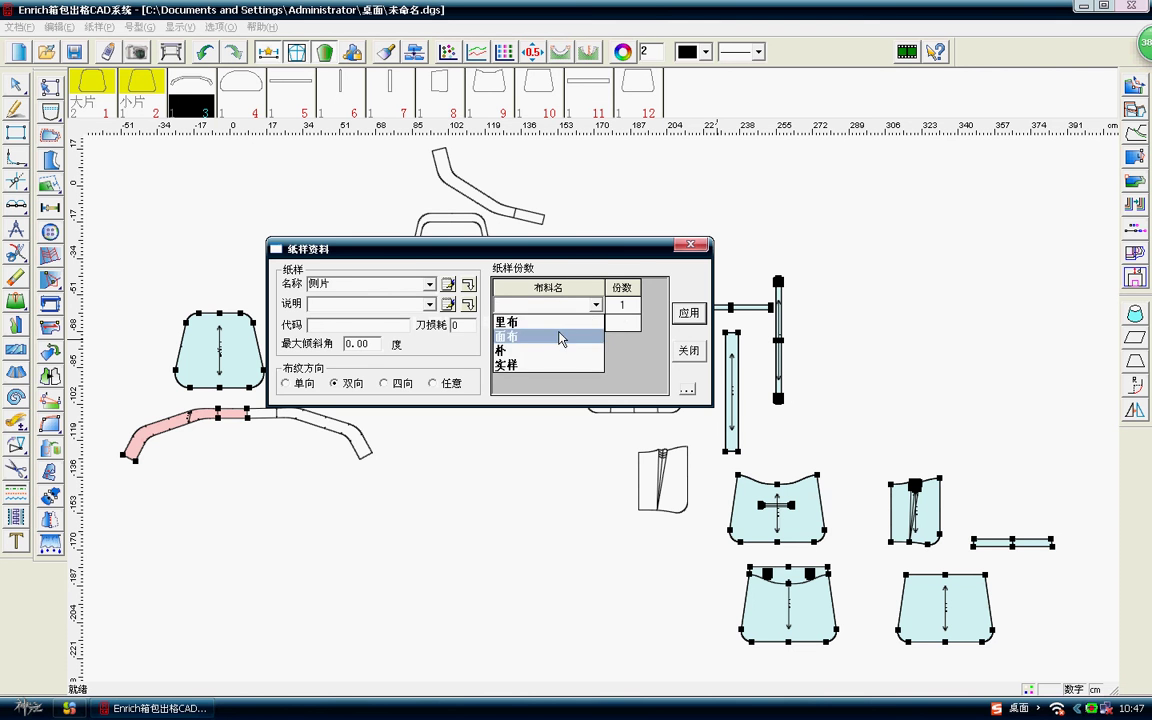
{"action": "left_click", "coordinate": [563, 333]}
{"action": "key", "text": "Return"}
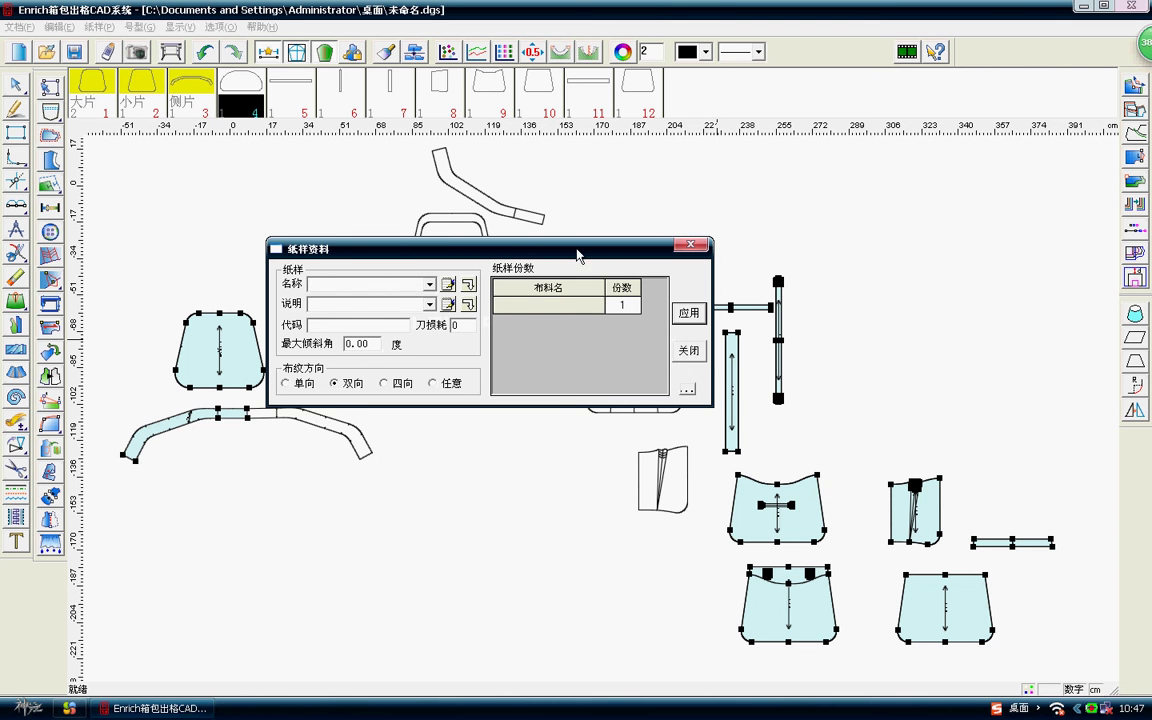
Name piece 4 贴袋 and assign it 面布 fabric.
{"action": "mouse_move", "coordinate": [579, 252]}
{"action": "left_mouse_down"}
{"action": "mouse_move", "coordinate": [527, 485]}
{"action": "mouse_move", "coordinate": [531, 447]}
{"action": "left_mouse_up"}
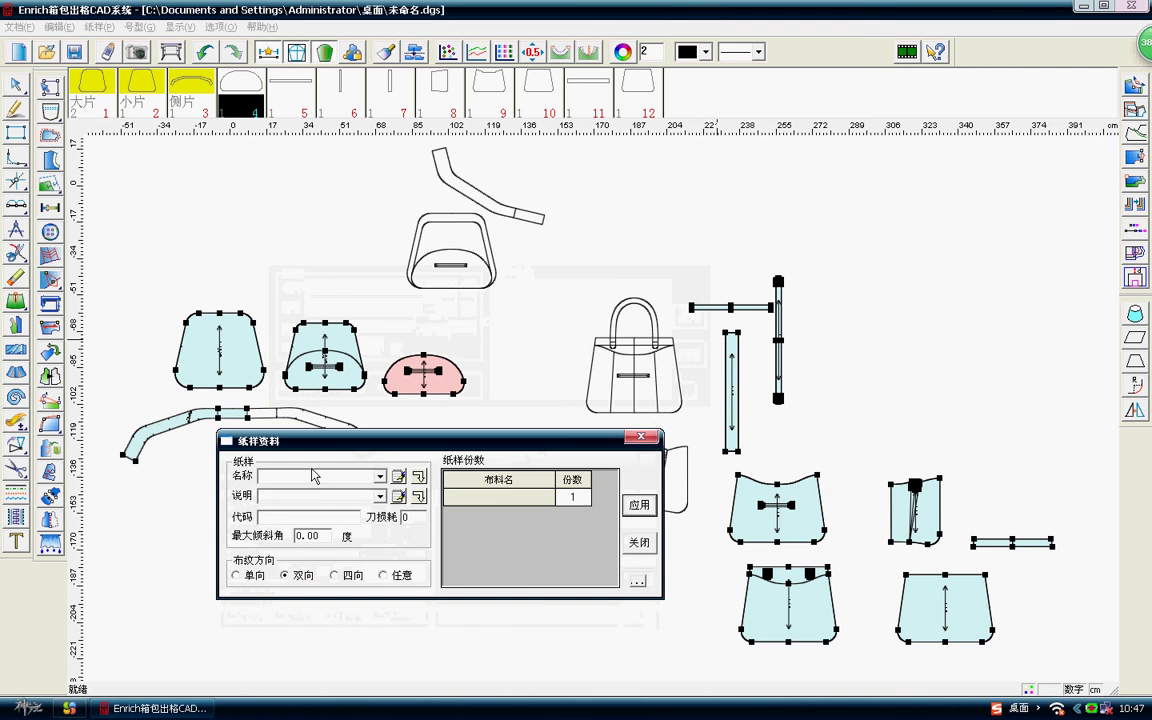
{"action": "type", "text": "t"}
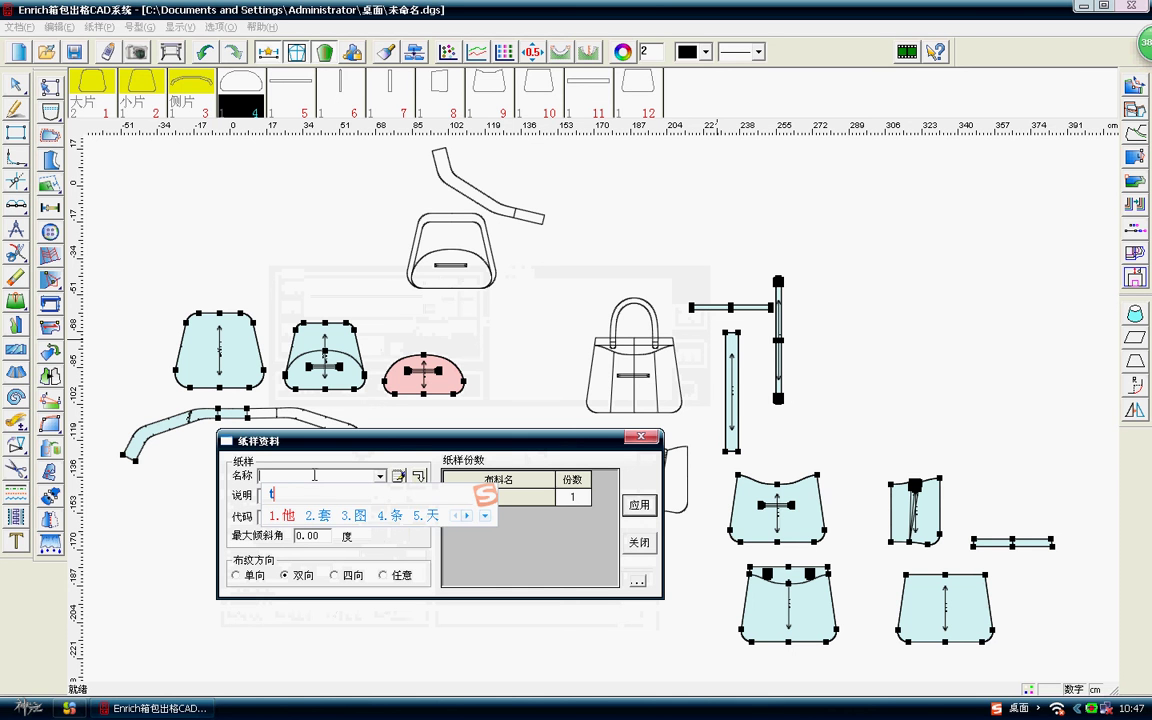
{"action": "type", "text": "ie'dai"}
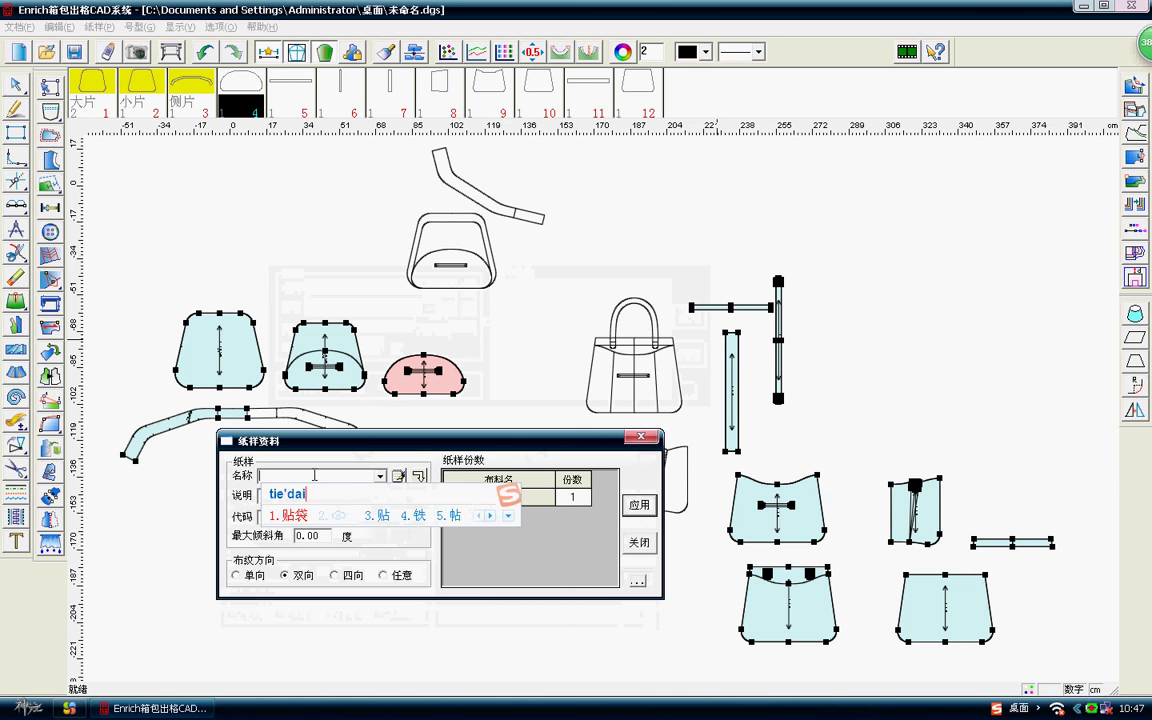
{"action": "key", "text": "space"}
{"action": "left_click", "coordinate": [545, 500]}
{"action": "left_click", "coordinate": [545, 497]}
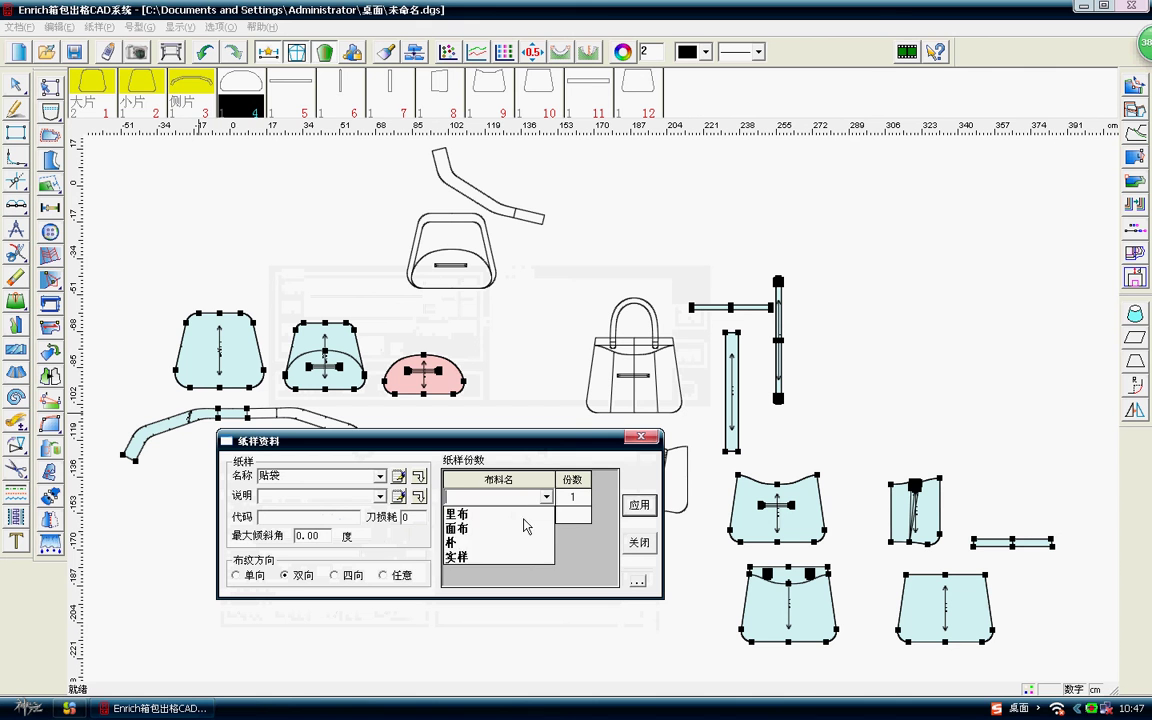
{"action": "left_click", "coordinate": [480, 512]}
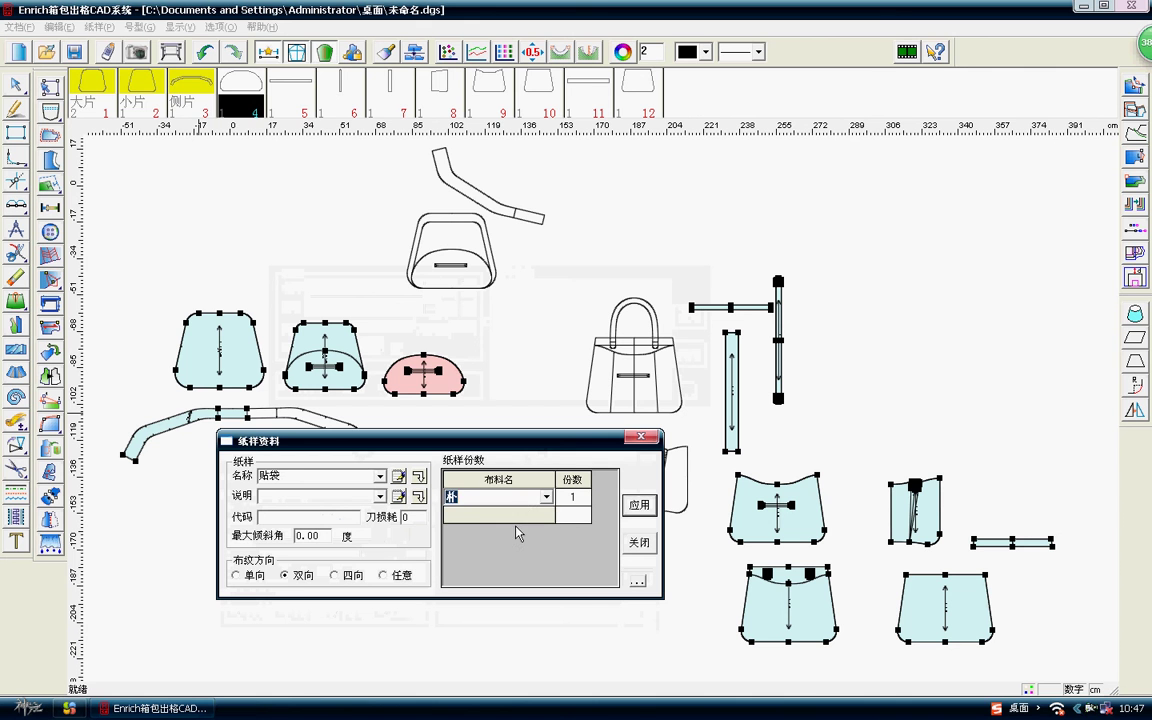
{"action": "left_click", "coordinate": [640, 506]}
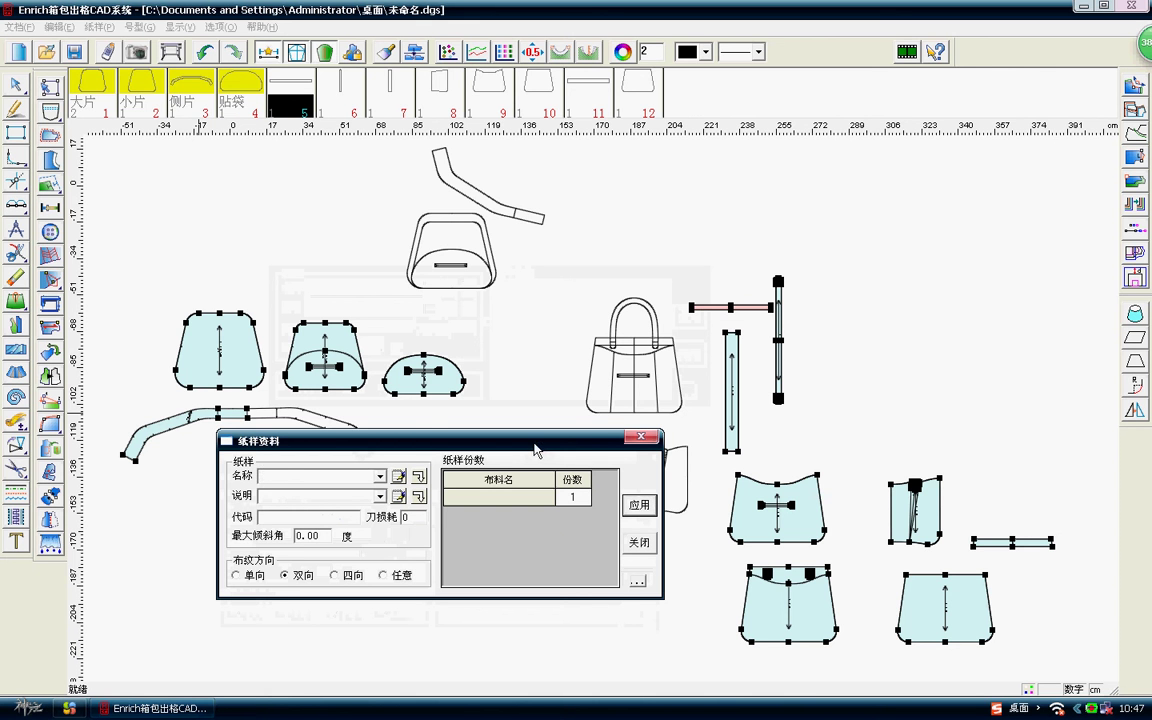
Name piece 5 袋口连接 and assign it 面布 fabric.
{"action": "left_click_drag", "start_coordinate": [536, 441], "coordinate": [570, 416]}
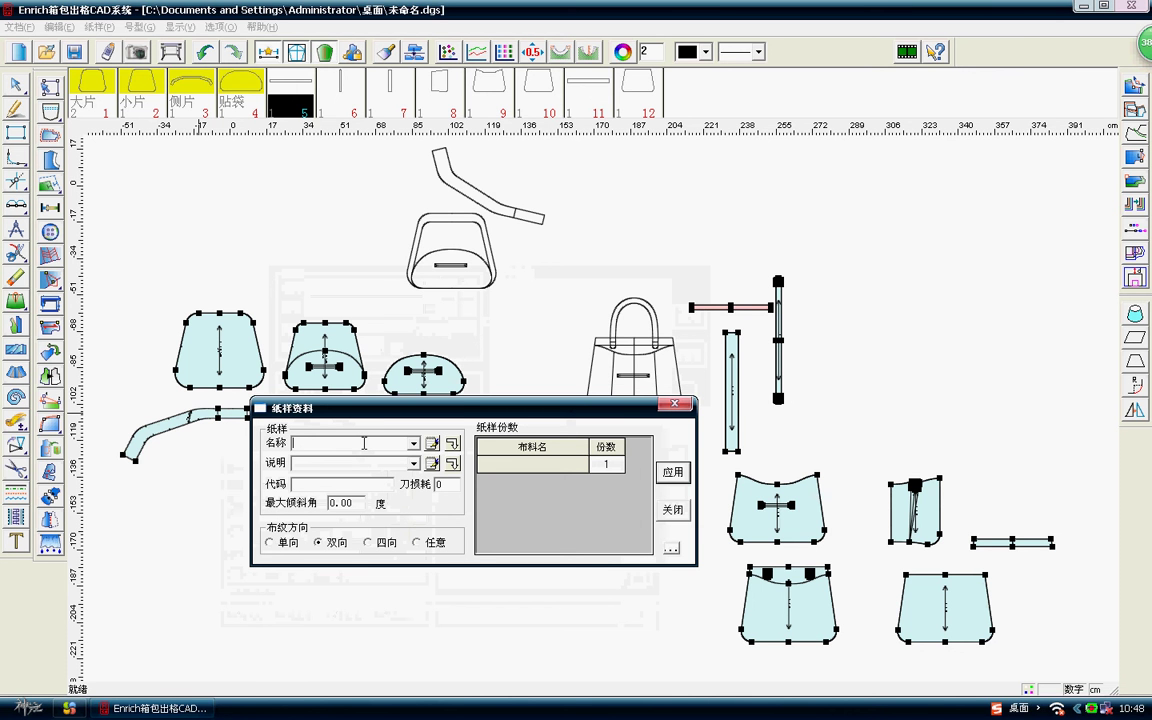
{"action": "type", "text": "da"}
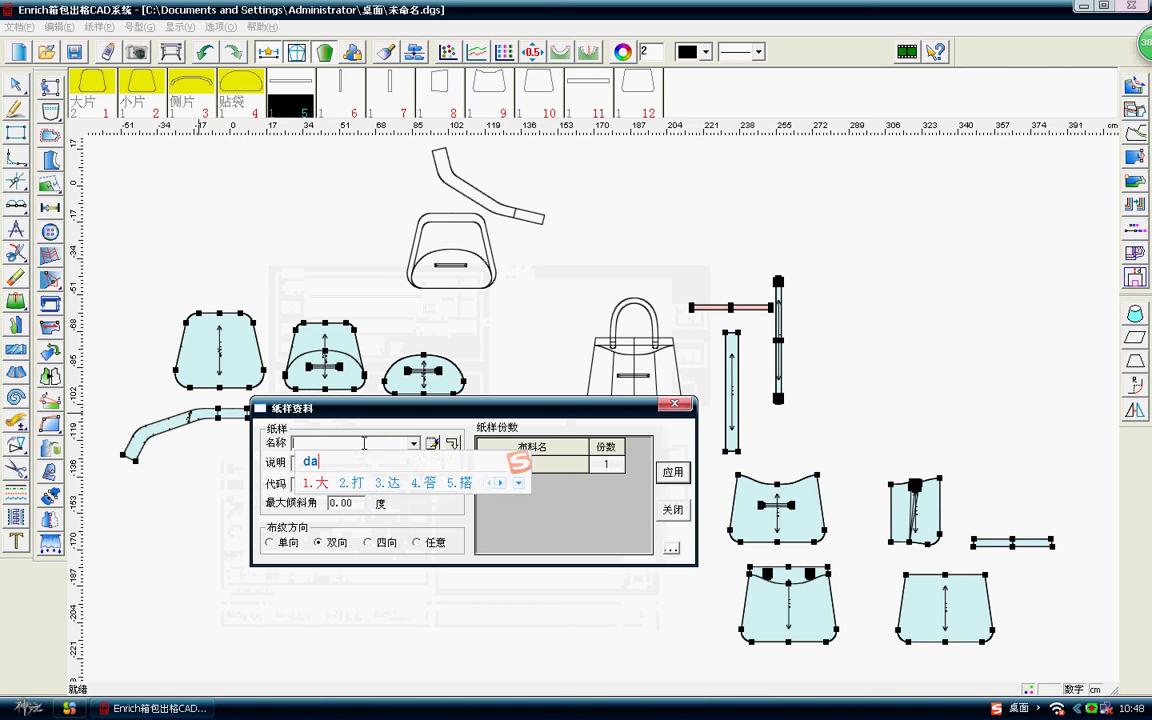
{"action": "type", "text": "'kou"}
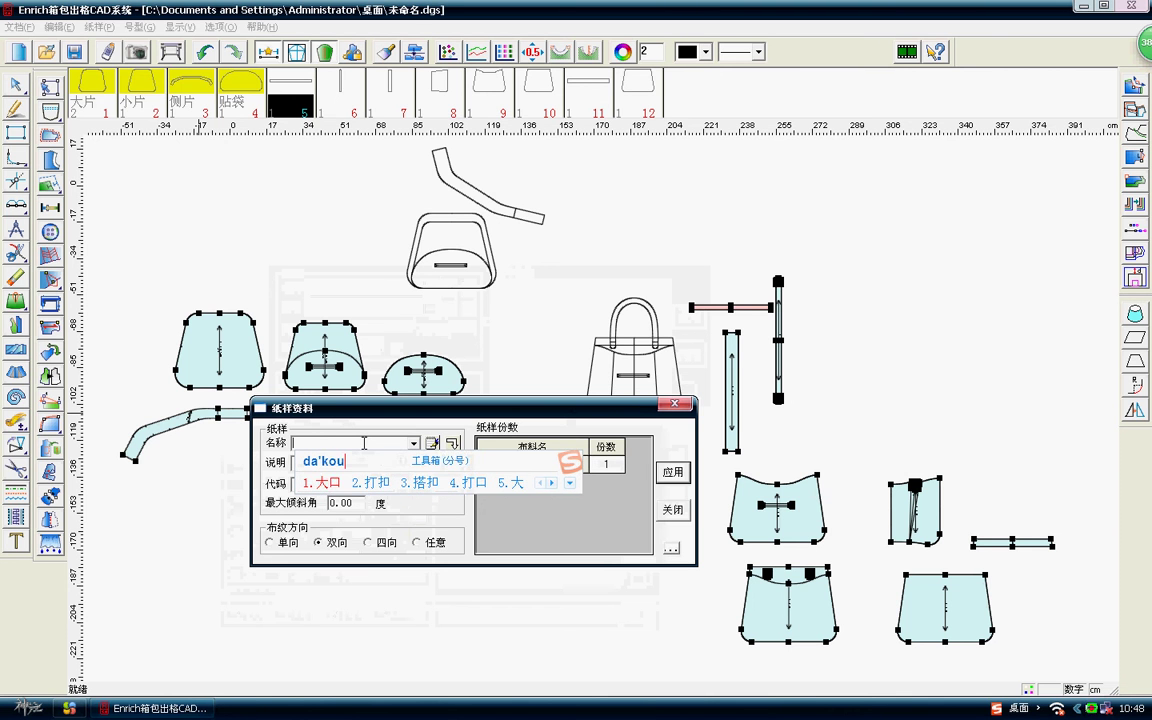
{"action": "key", "text": "BackSpace"}
{"action": "key", "text": "BackSpace"}
{"action": "key", "text": "BackSpace"}
{"action": "type", "text": "ik"}
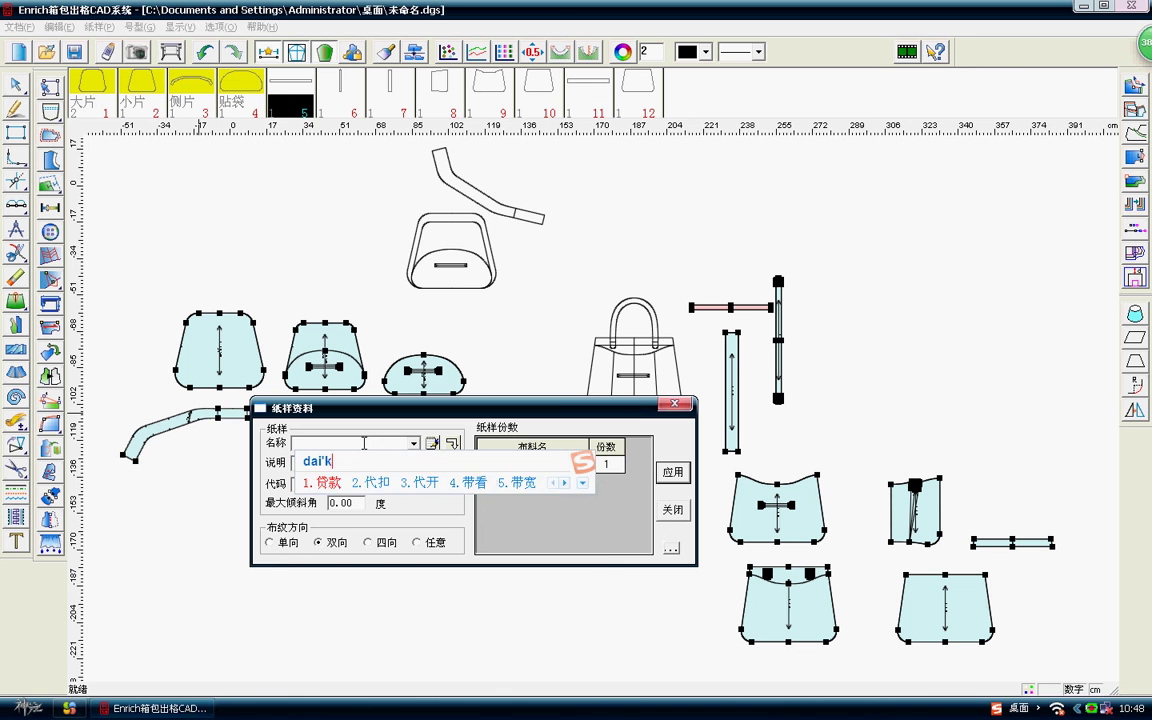
{"action": "type", "text": "ou"}
{"action": "key", "text": "space"}
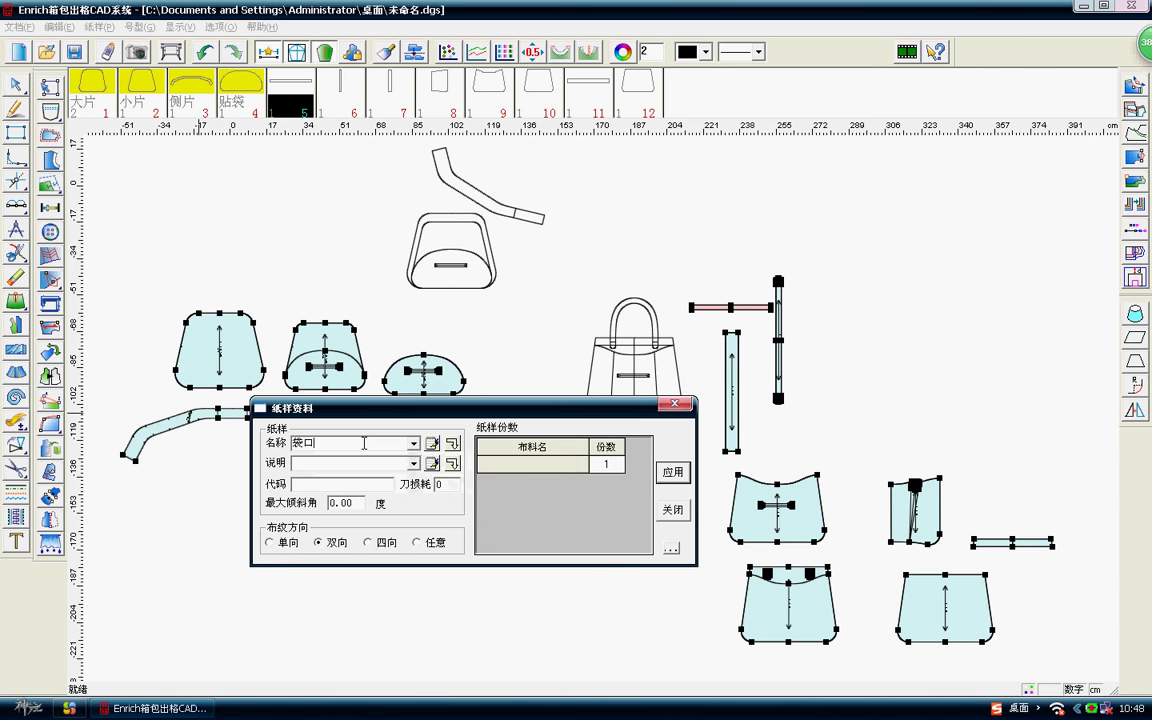
{"action": "type", "text": "lian'jie"}
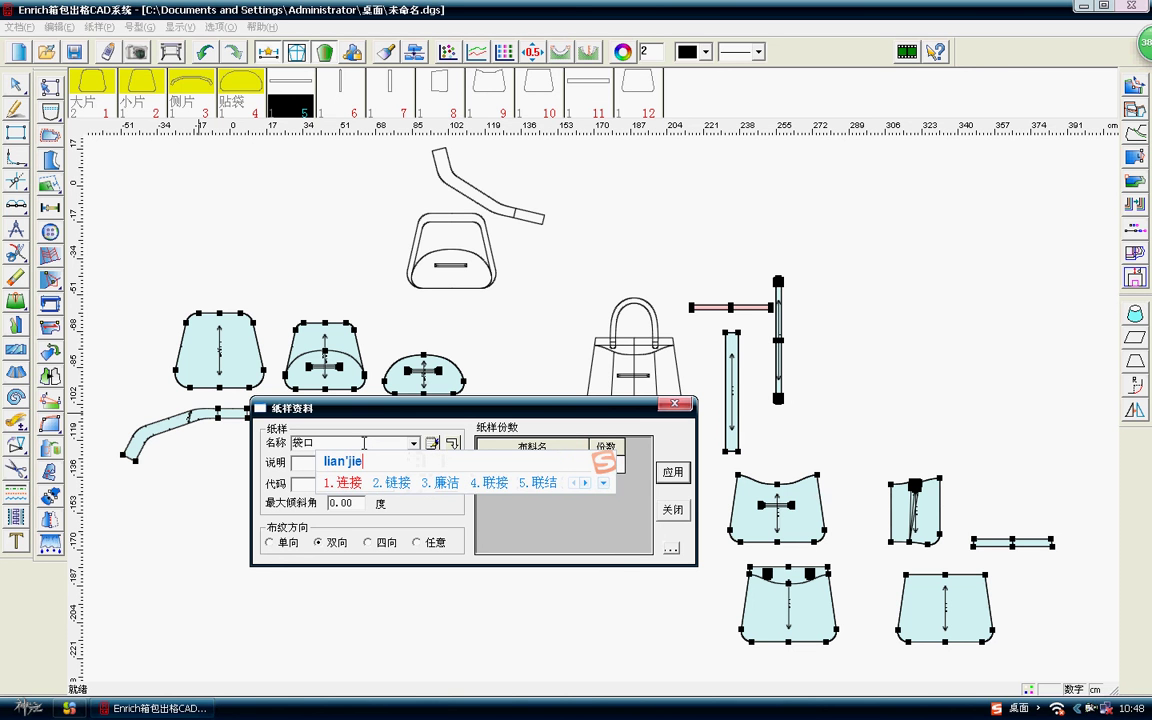
{"action": "key", "text": "space"}
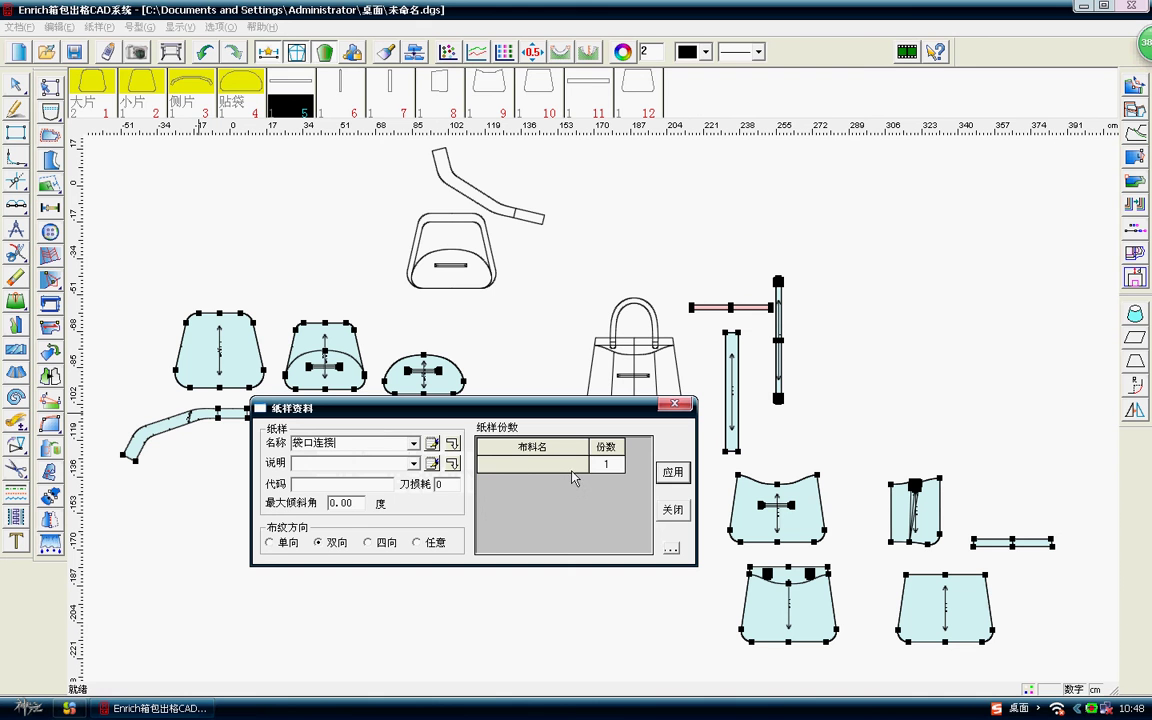
{"action": "left_click", "coordinate": [571, 468]}
{"action": "left_click", "coordinate": [579, 464]}
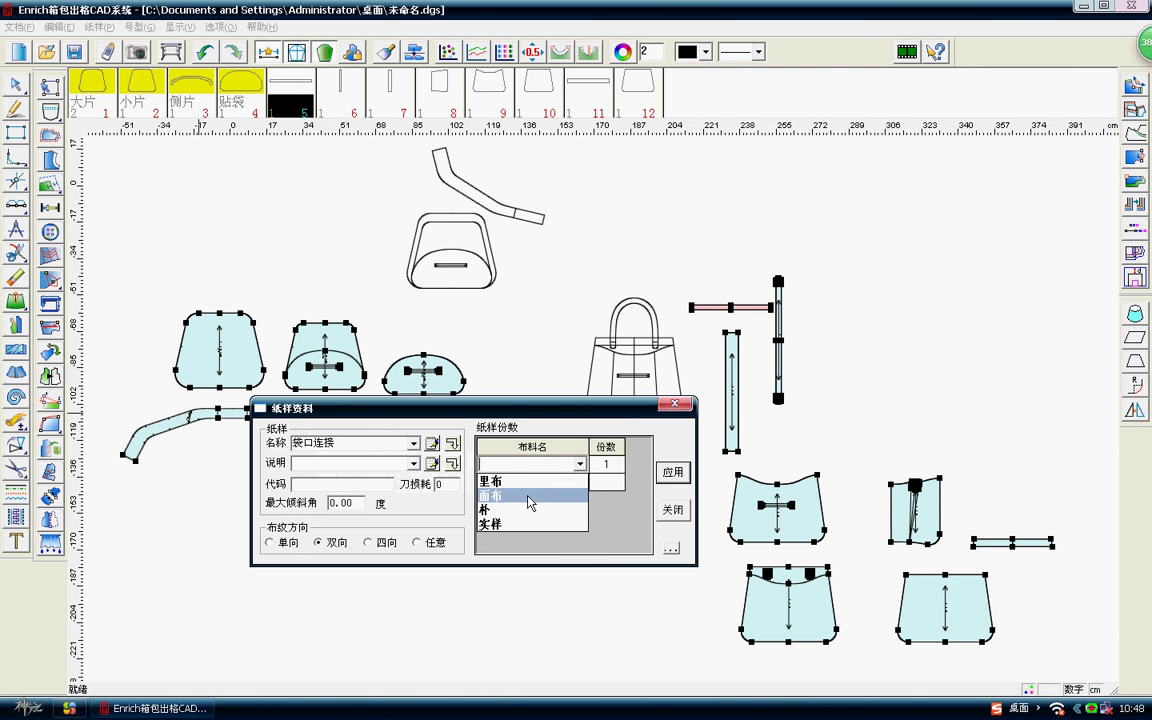
{"action": "left_click", "coordinate": [529, 497]}
{"action": "left_click", "coordinate": [616, 466]}
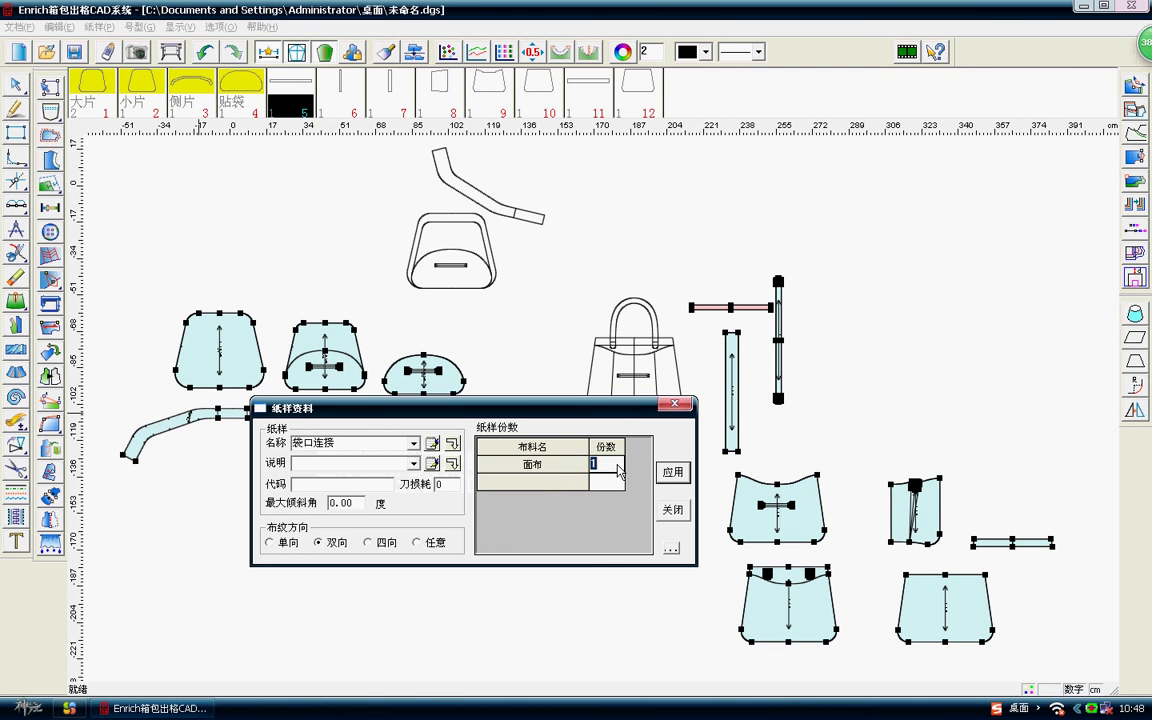
{"action": "type", "text": "4"}
{"action": "left_click", "coordinate": [672, 471]}
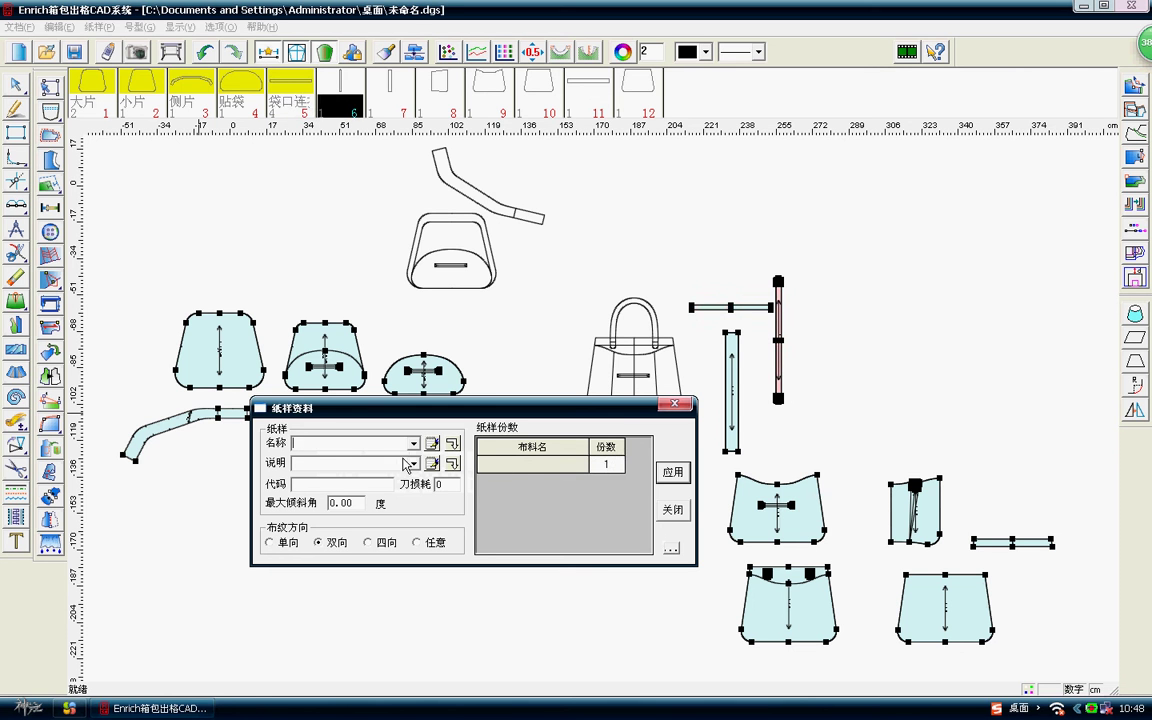
Name piece 6 手提 and assign it 面布 fabric.
{"action": "left_click", "coordinate": [387, 443]}
{"action": "type", "text": "shi"}
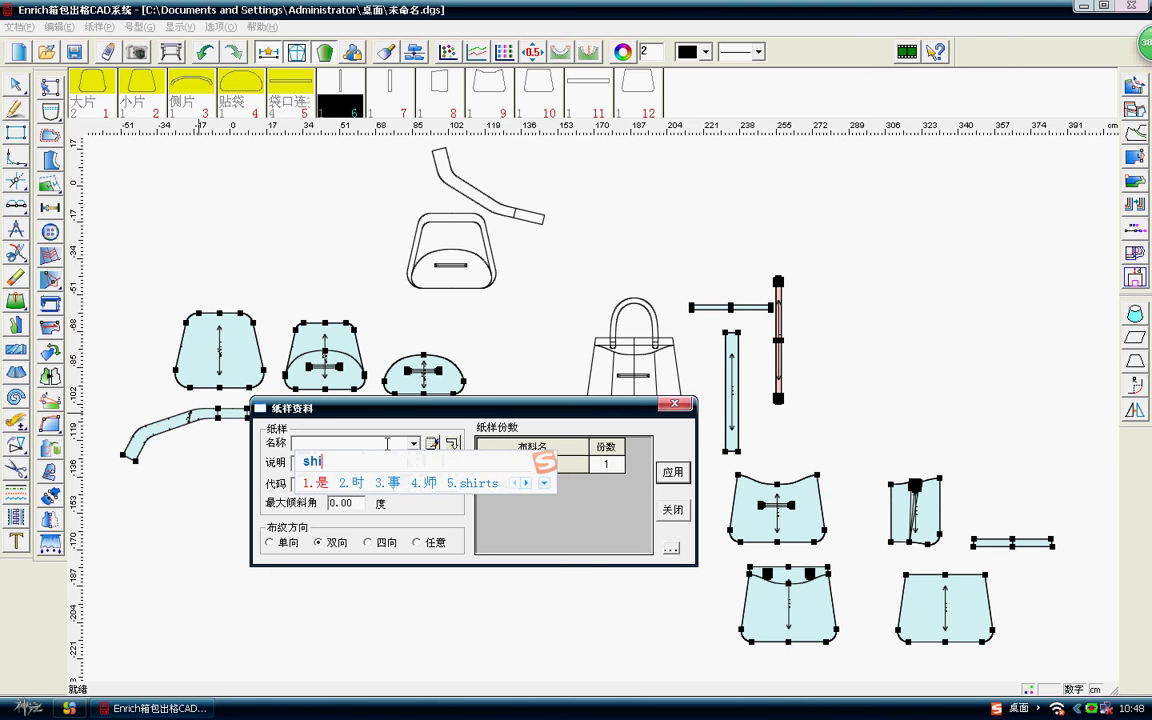
{"action": "type", "text": "u"}
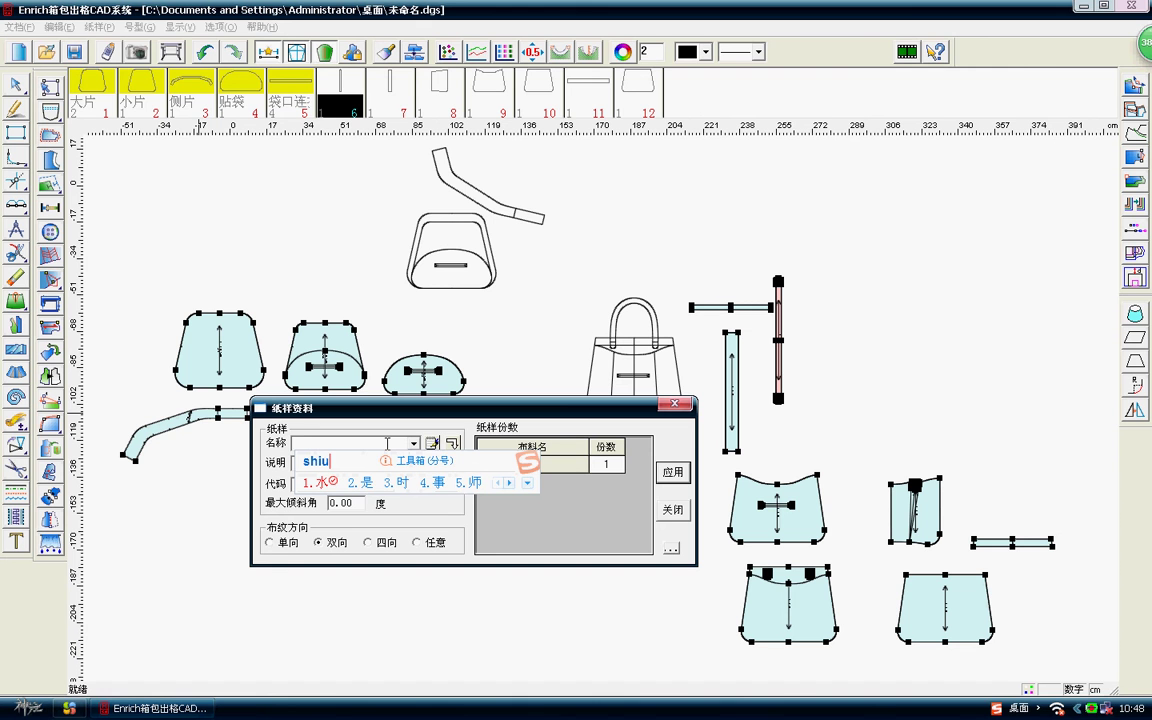
{"action": "type", "text": "'ti"}
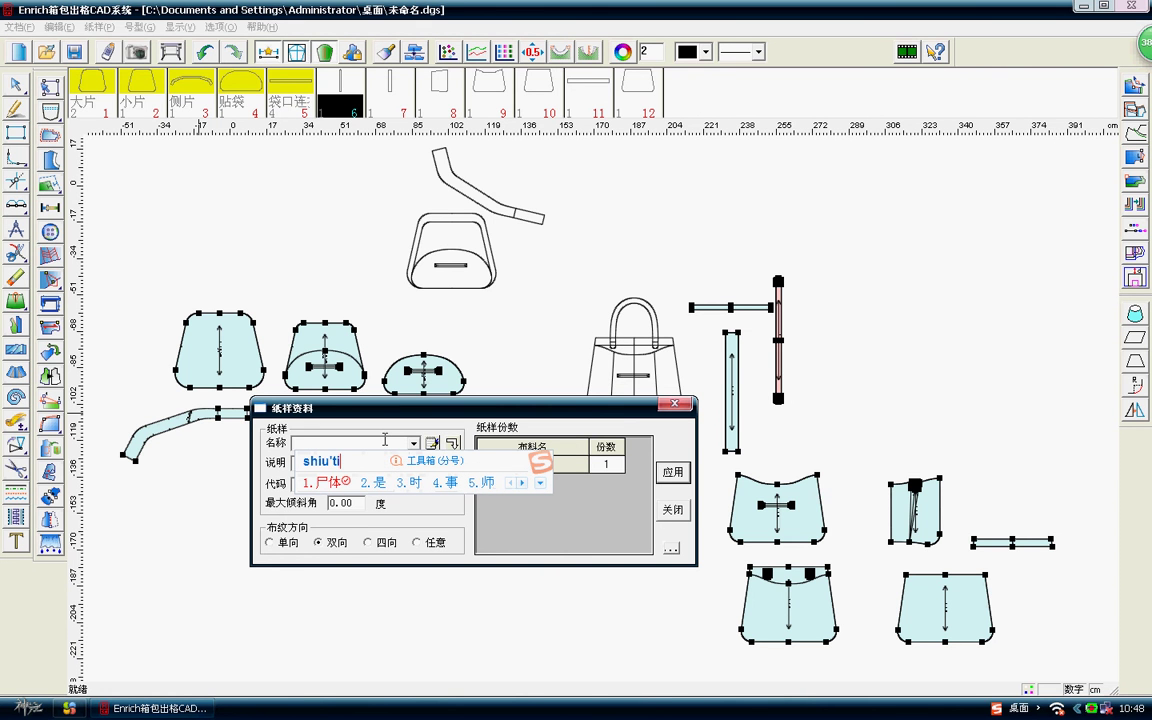
{"action": "key", "text": "BackSpace"}
{"action": "key", "text": "BackSpace"}
{"action": "key", "text": "BackSpace"}
{"action": "key", "text": "BackSpace"}
{"action": "type", "text": "ou"}
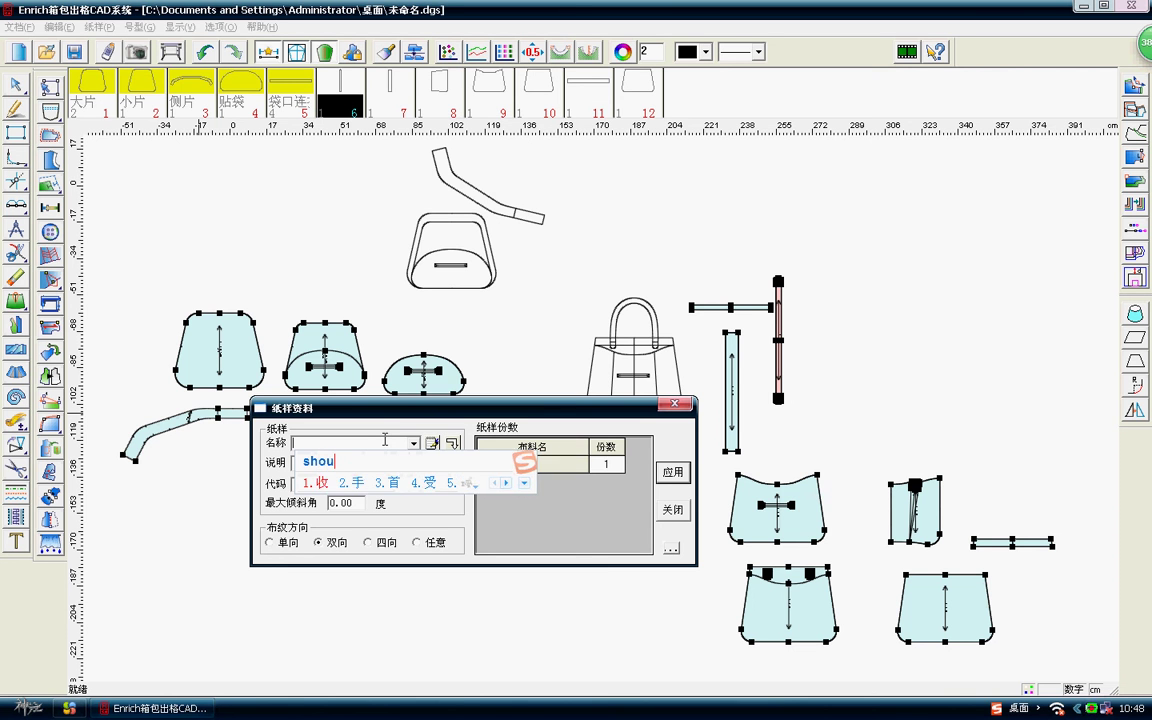
{"action": "type", "text": "'ti"}
{"action": "right_click", "coordinate": [336, 483]}
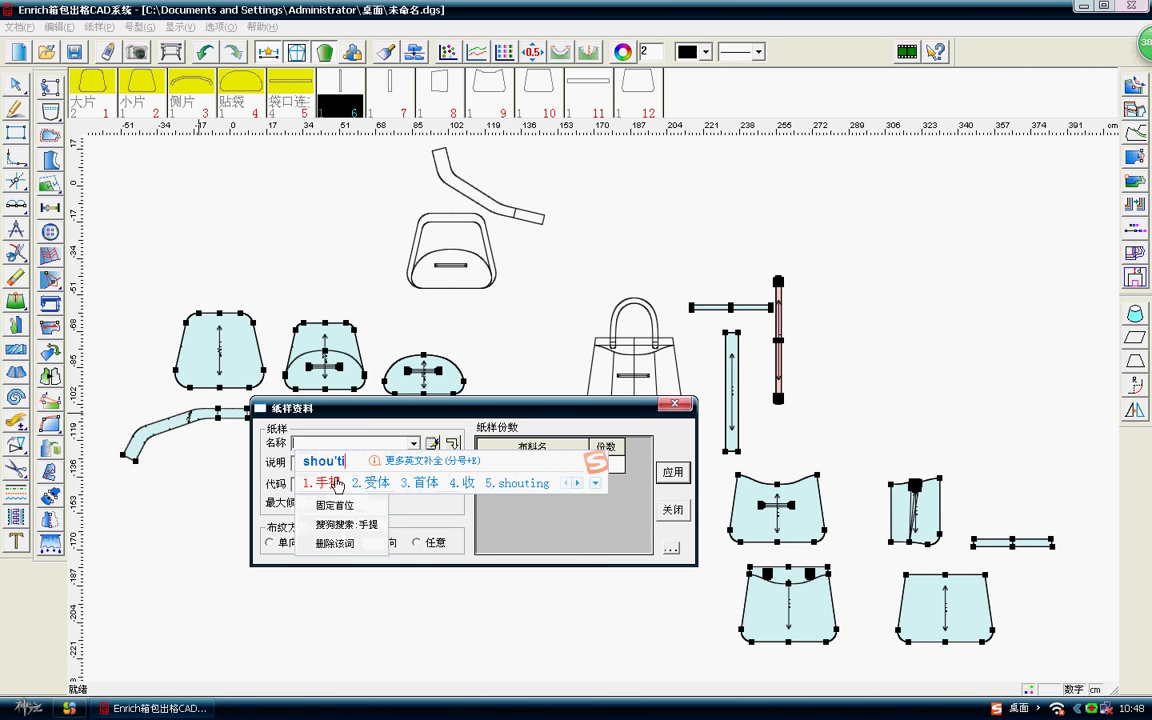
{"action": "left_click", "coordinate": [336, 483]}
{"action": "left_click", "coordinate": [579, 465]}
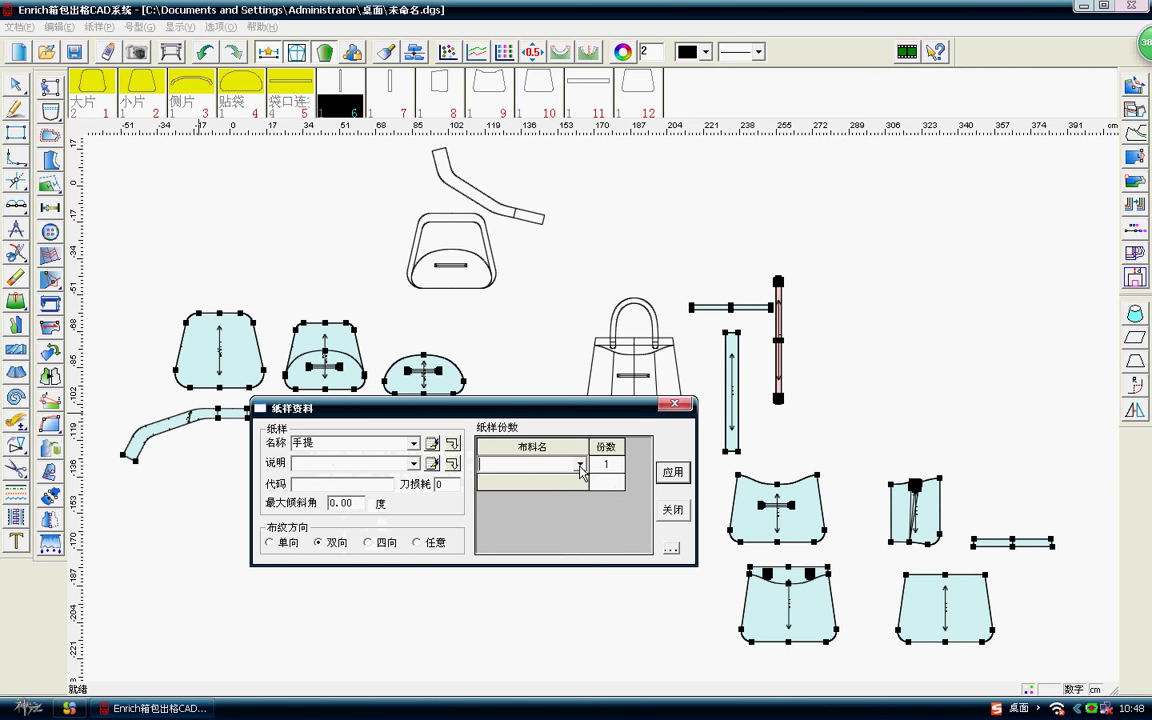
{"action": "left_click", "coordinate": [579, 465]}
{"action": "left_click", "coordinate": [505, 482]}
{"action": "key", "text": "Return"}
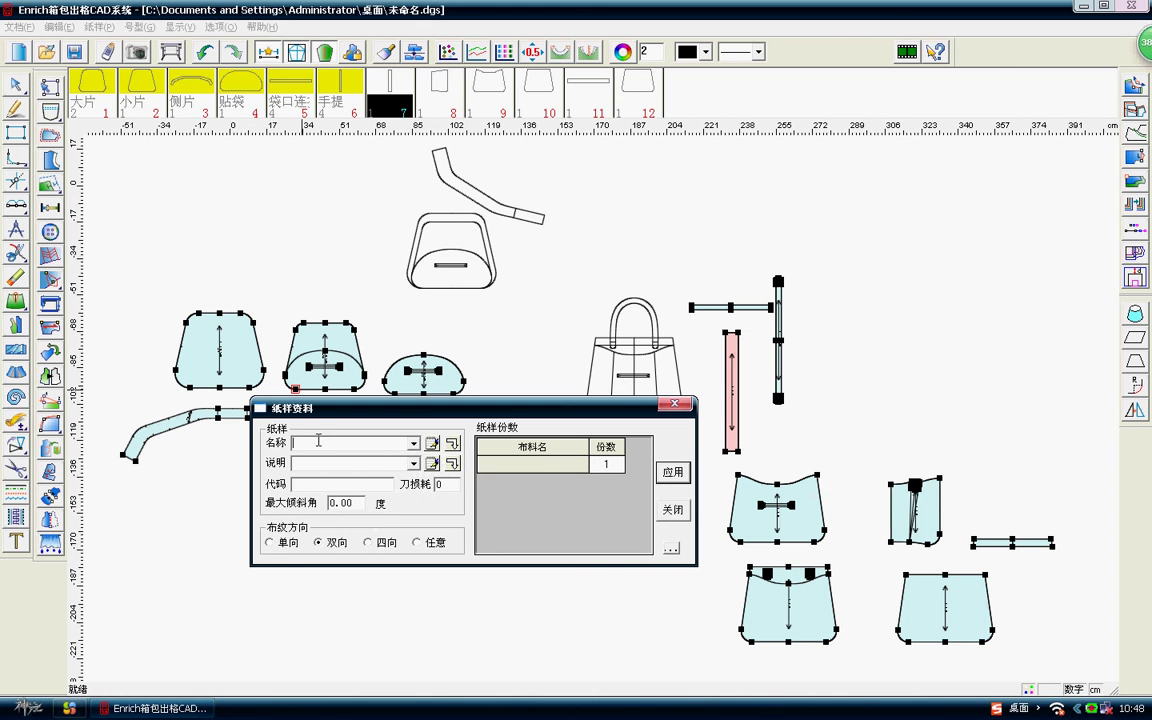
Enter the name 侧片 for piece 7 with two fabric rows, 面布 and 里布.
{"action": "type", "text": "ce'pian"}
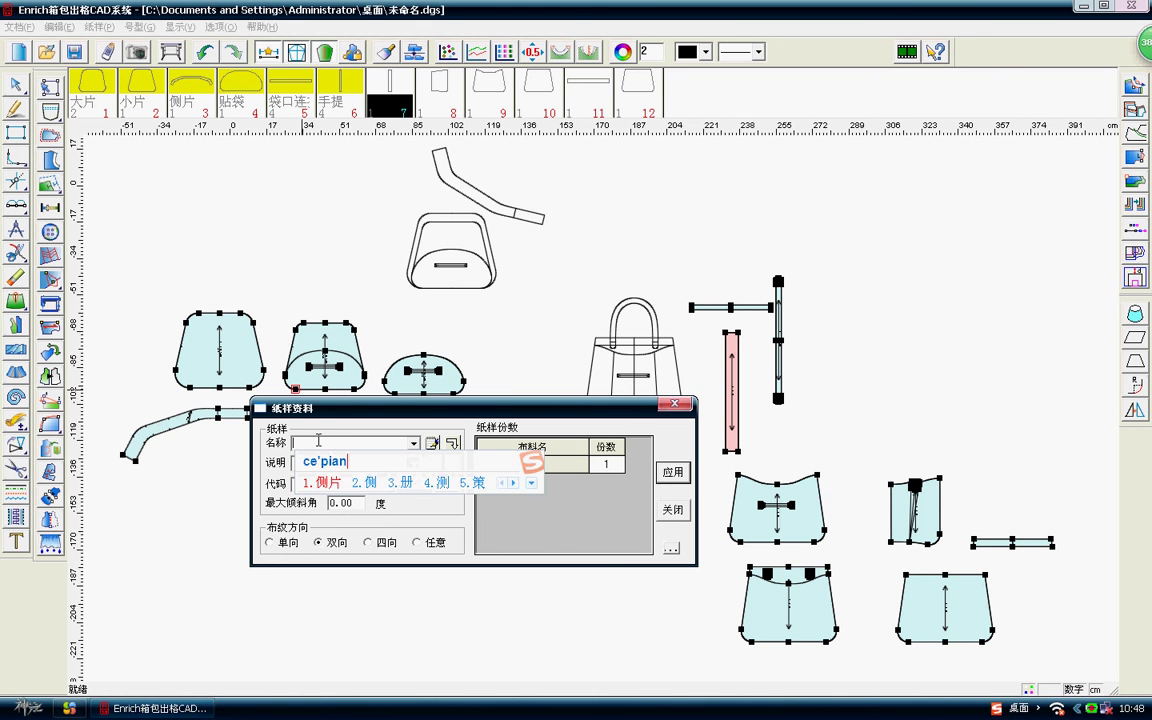
{"action": "key", "text": "space"}
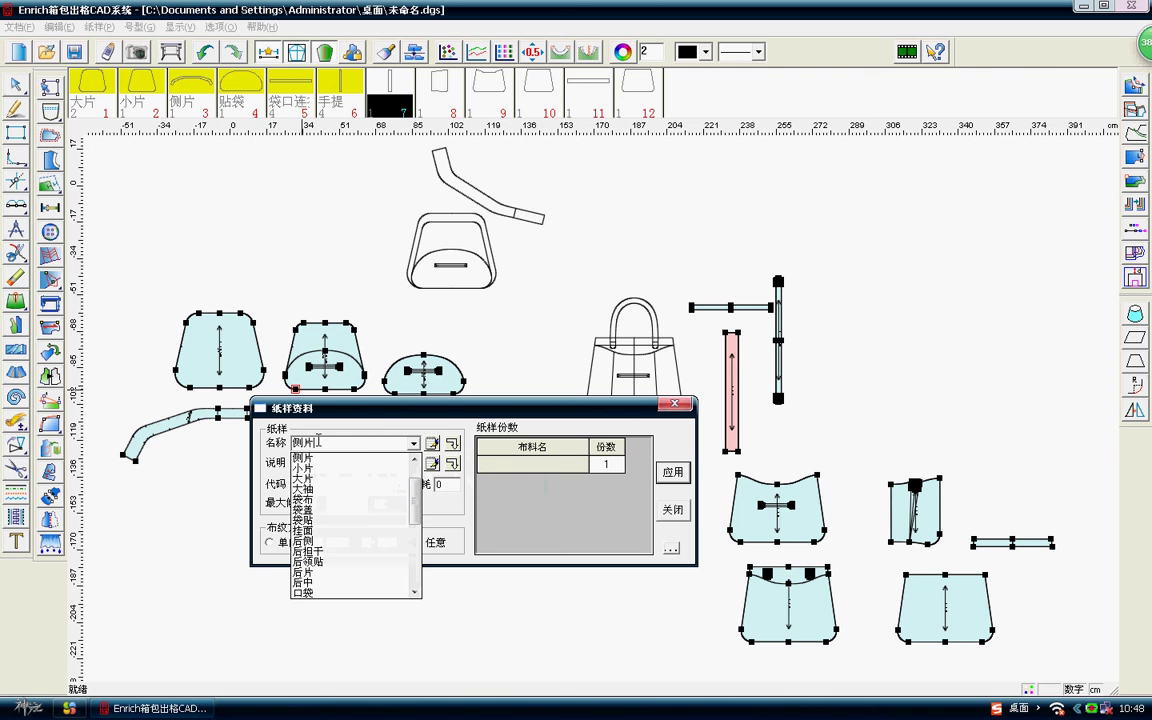
{"action": "key", "text": "Return"}
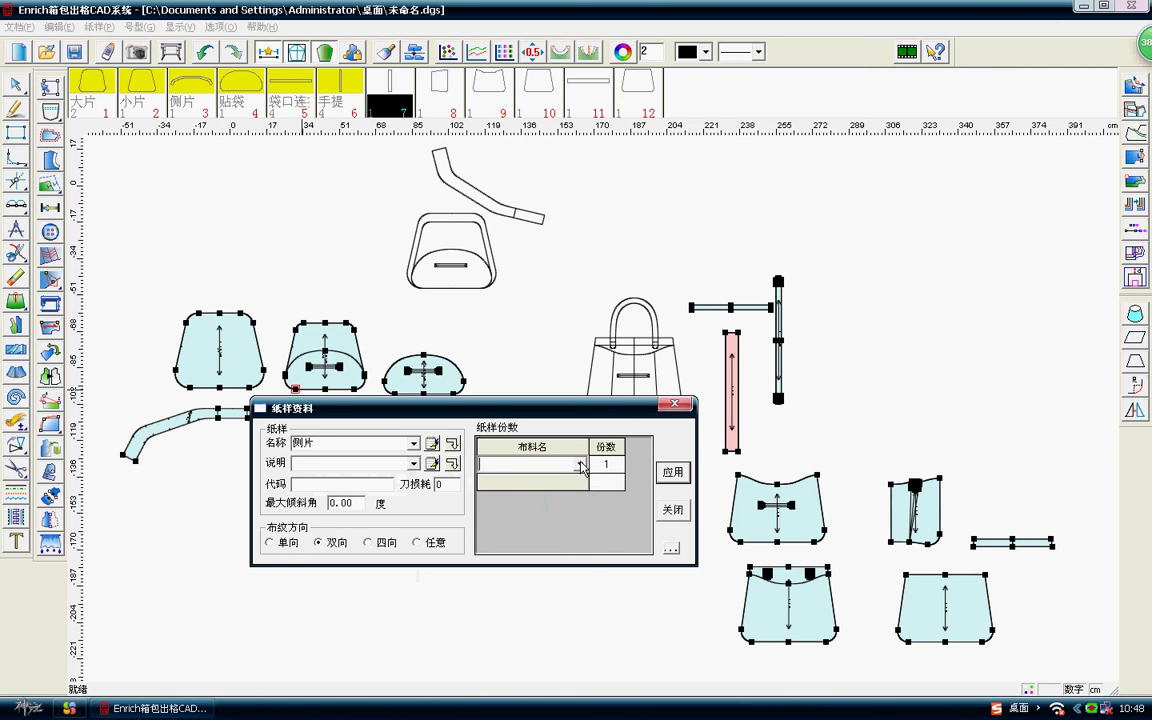
{"action": "left_click", "coordinate": [581, 466]}
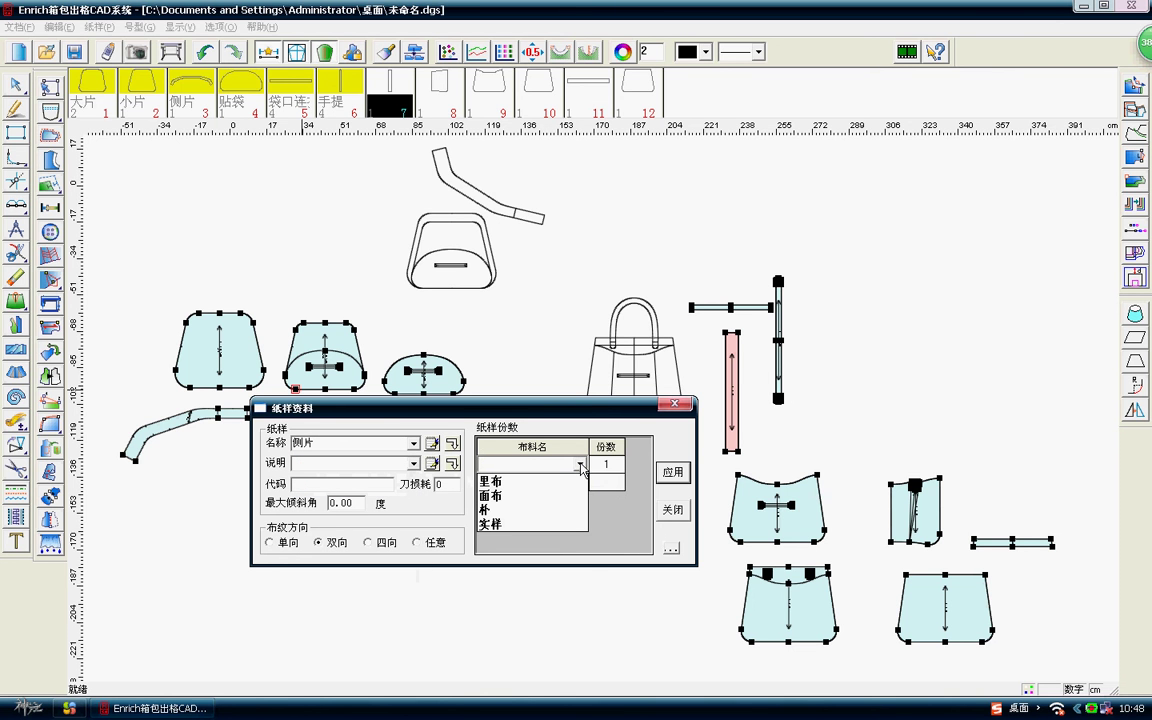
{"action": "left_click", "coordinate": [574, 494]}
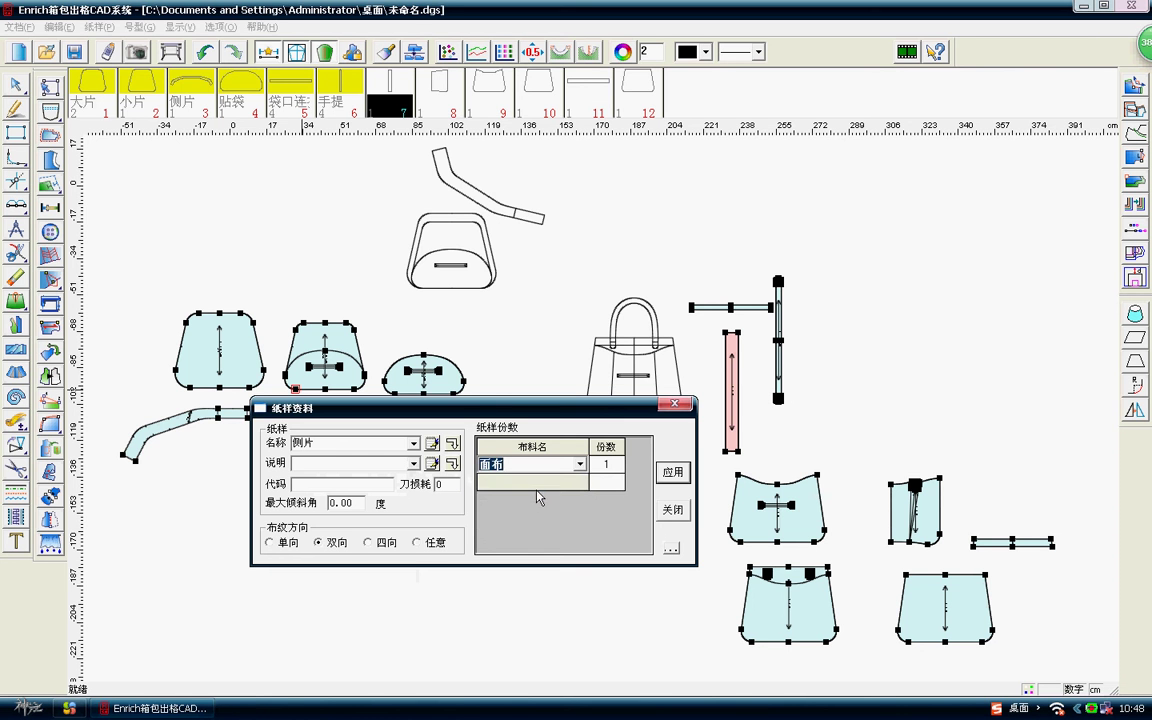
{"action": "left_click", "coordinate": [560, 483]}
{"action": "left_click", "coordinate": [580, 482]}
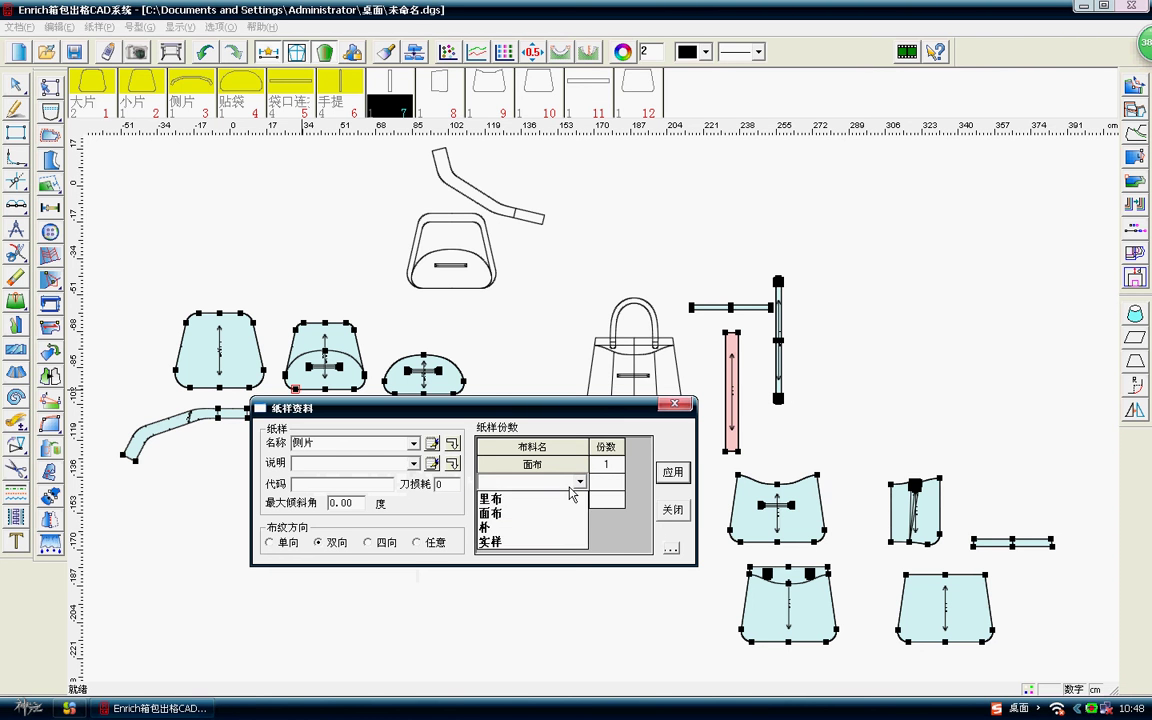
{"action": "left_click", "coordinate": [520, 499]}
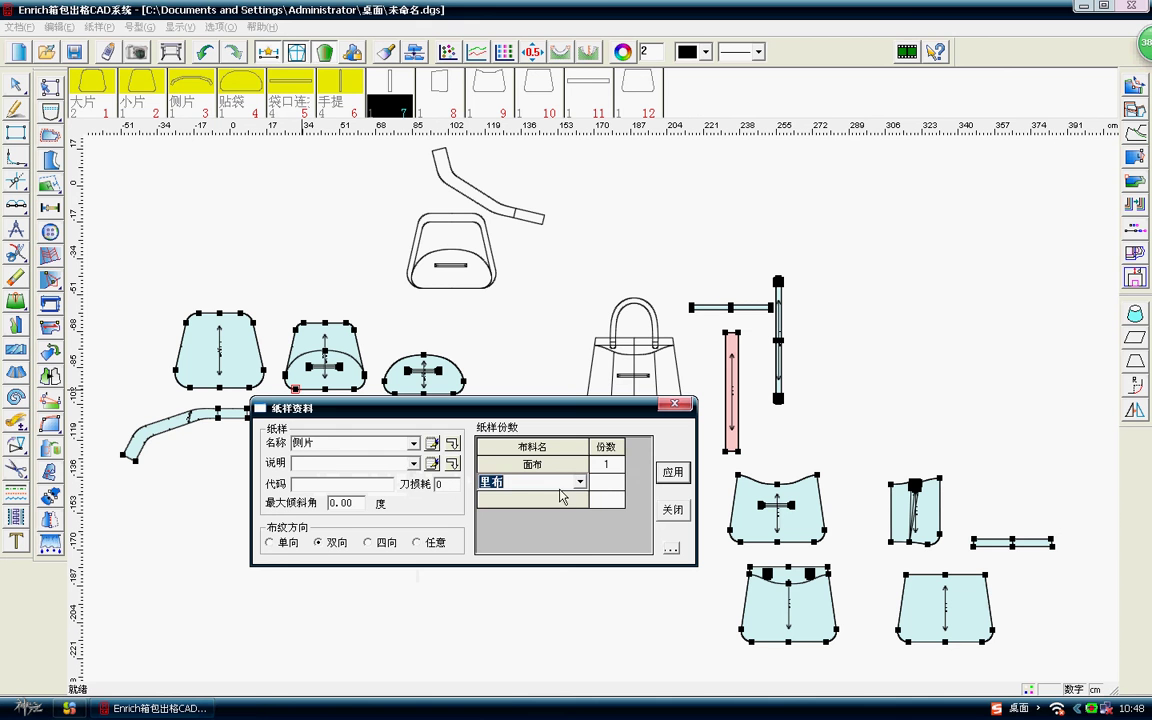
{"action": "left_click", "coordinate": [607, 482]}
{"action": "type", "text": "1"}
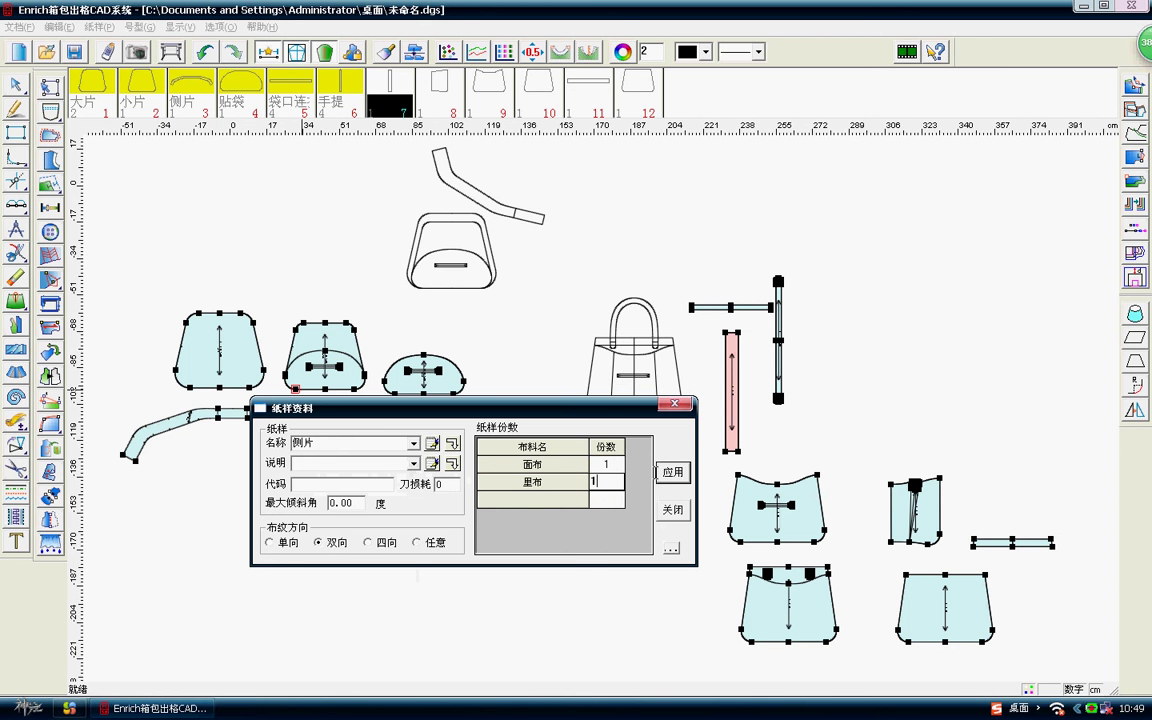
Dismiss the duplicate-name warning, extend the name to 侧片女, and apply it.
{"action": "left_click", "coordinate": [660, 472]}
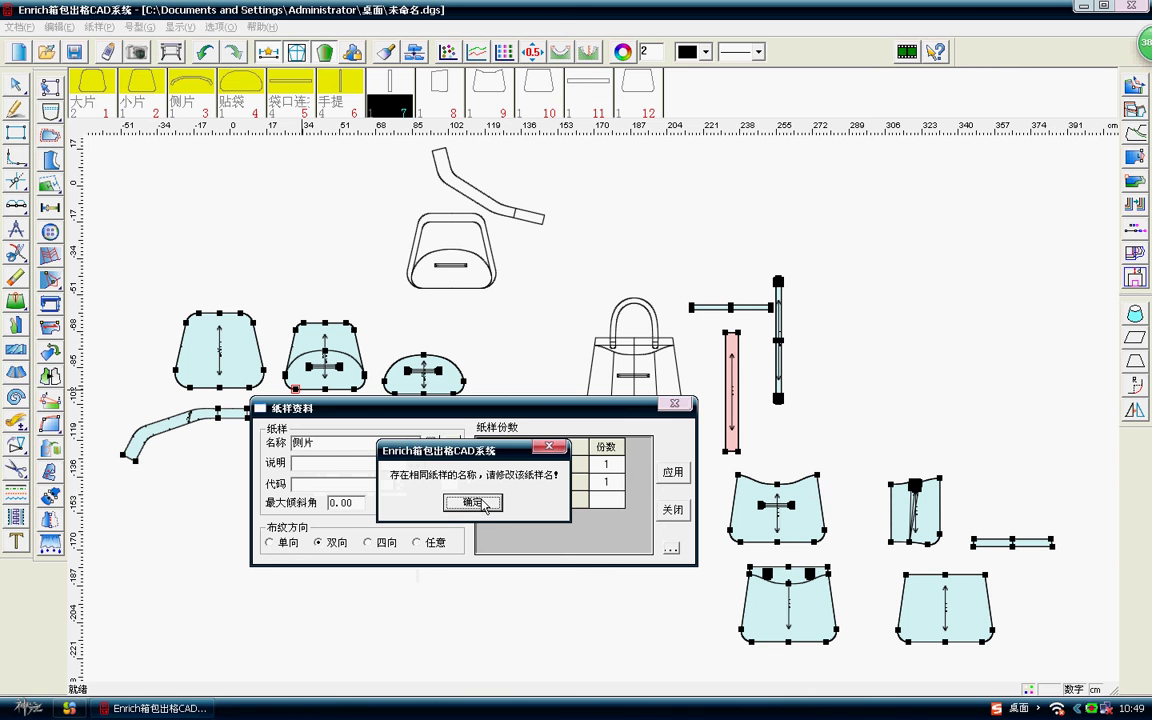
{"action": "left_click", "coordinate": [485, 506]}
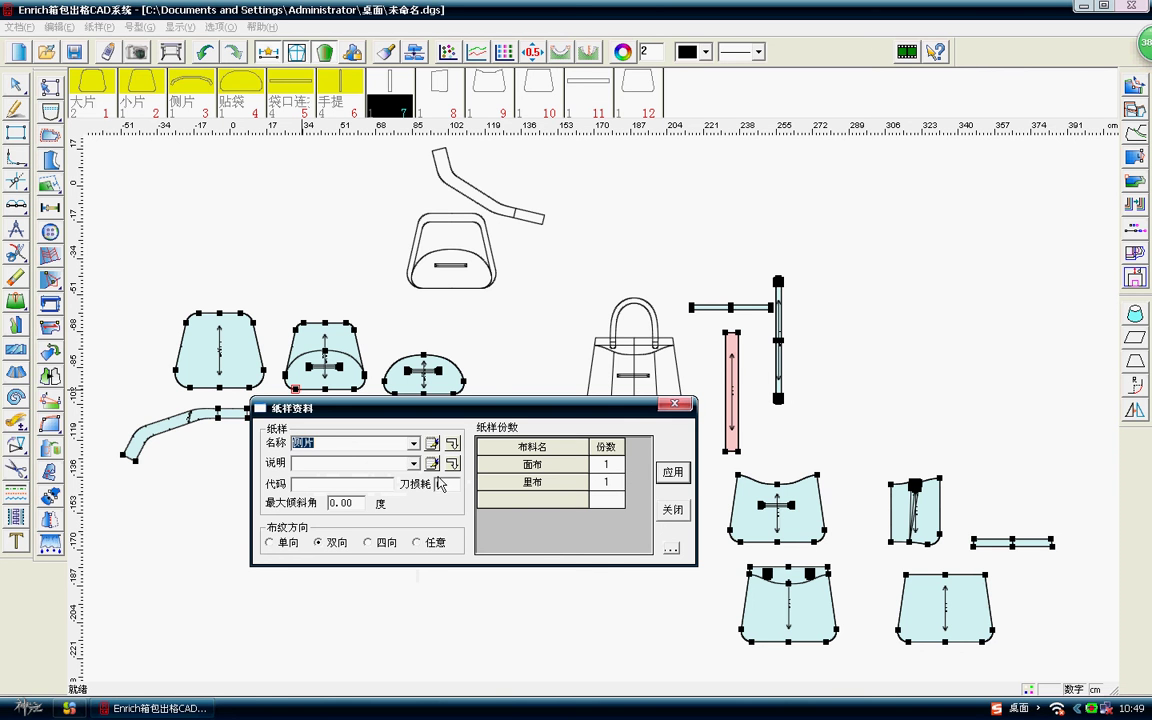
{"action": "left_click", "coordinate": [350, 442]}
{"action": "type", "text": "女"}
{"action": "left_click", "coordinate": [673, 474]}
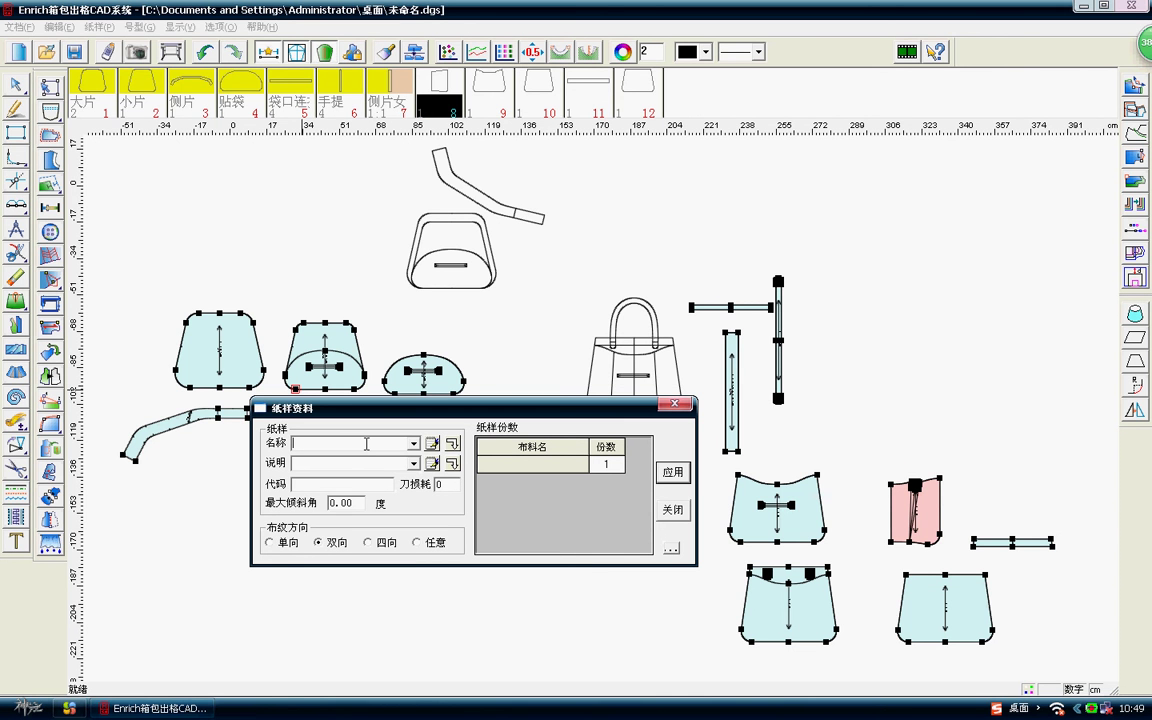
Name piece 8 面袋 and assign it 面布 fabric.
{"action": "type", "text": "mian'dai"}
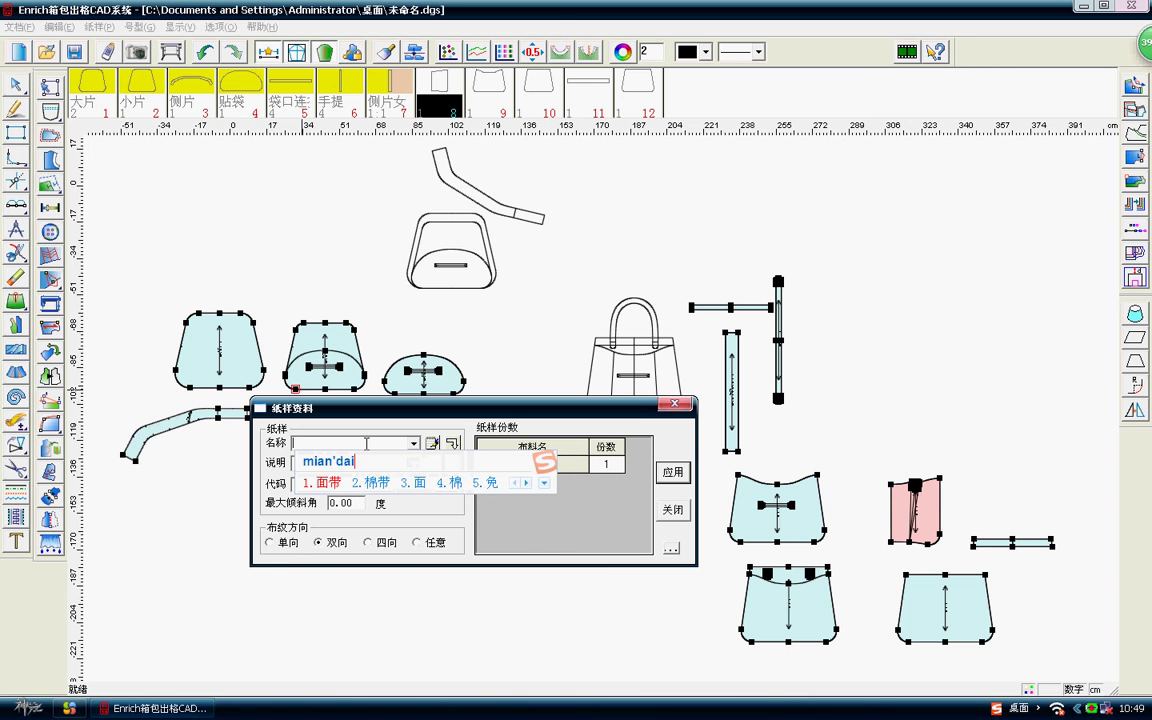
{"action": "left_click", "coordinate": [413, 483]}
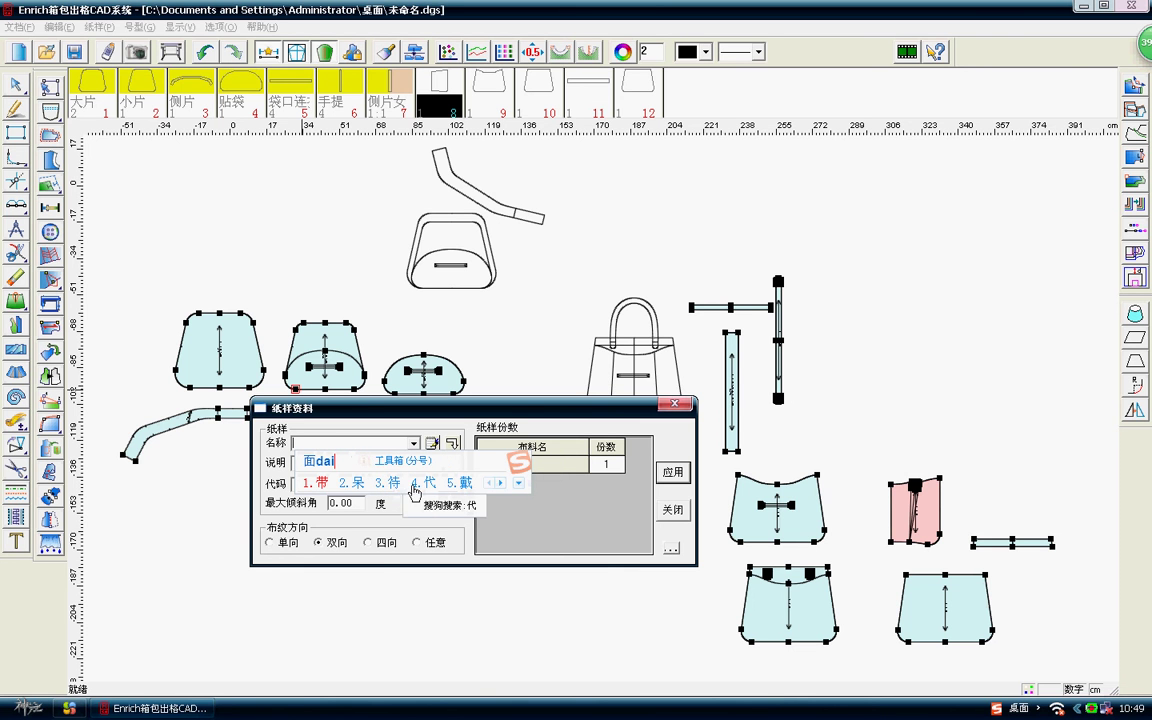
{"action": "key", "text": "equal"}
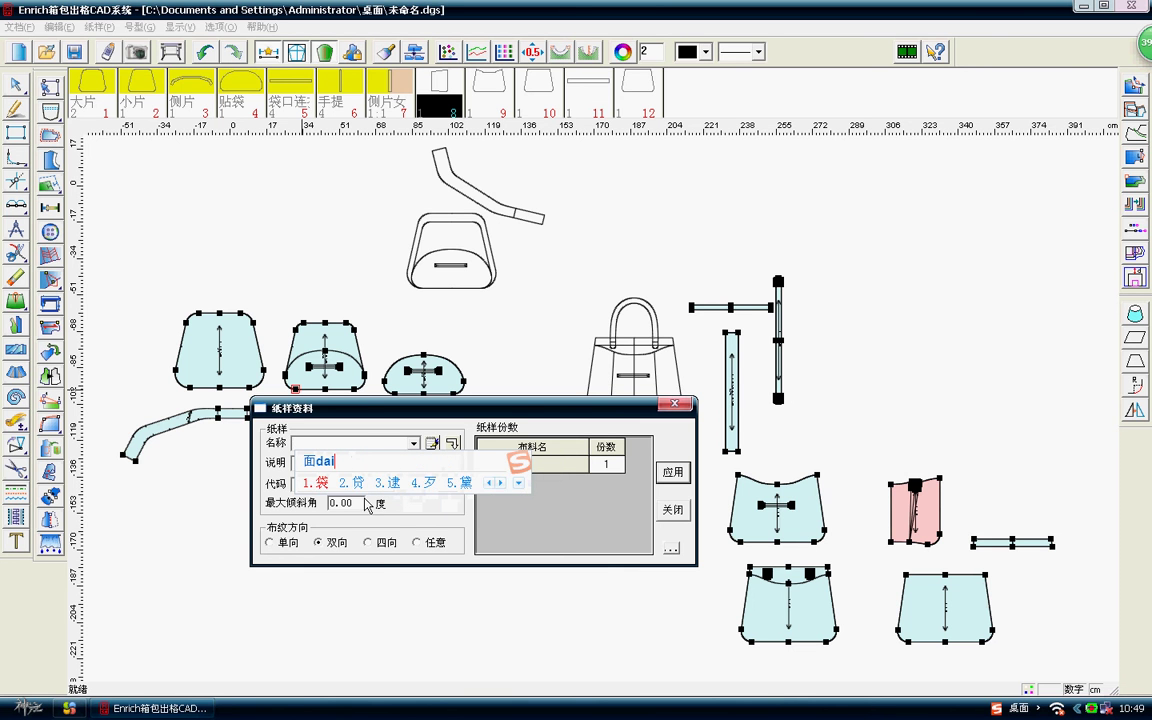
{"action": "key", "text": "space"}
{"action": "type", "text": "面袋"}
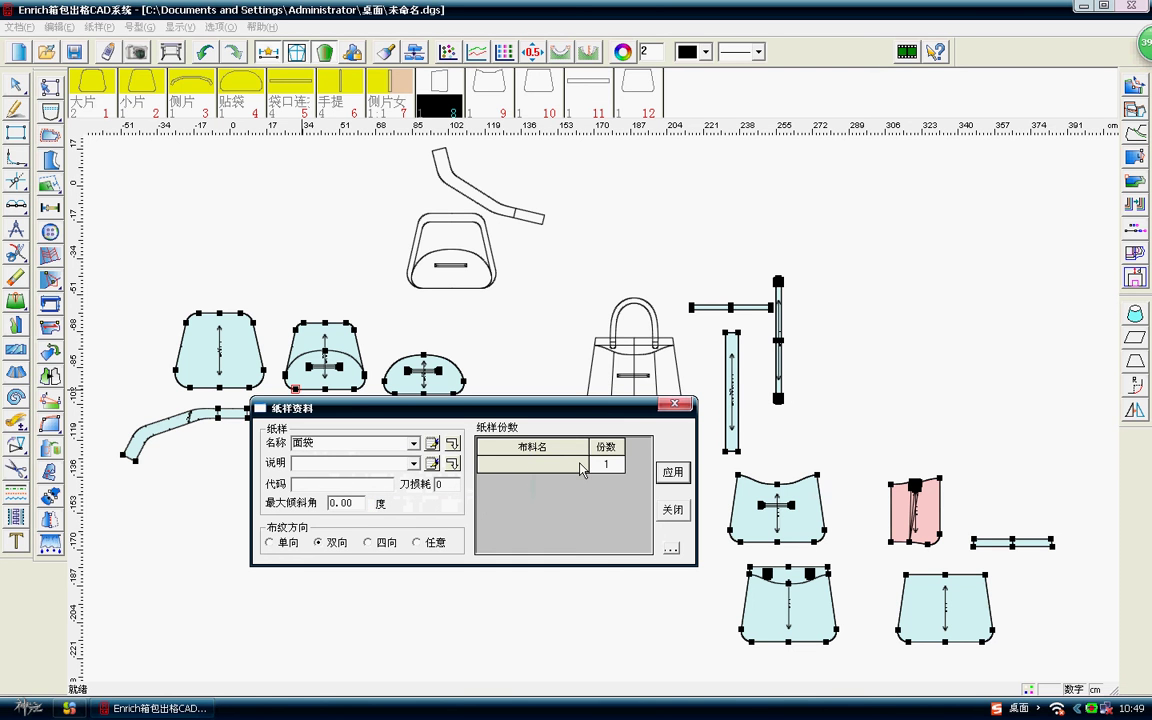
{"action": "left_click", "coordinate": [583, 466]}
{"action": "left_click", "coordinate": [579, 464]}
{"action": "left_click", "coordinate": [505, 482]}
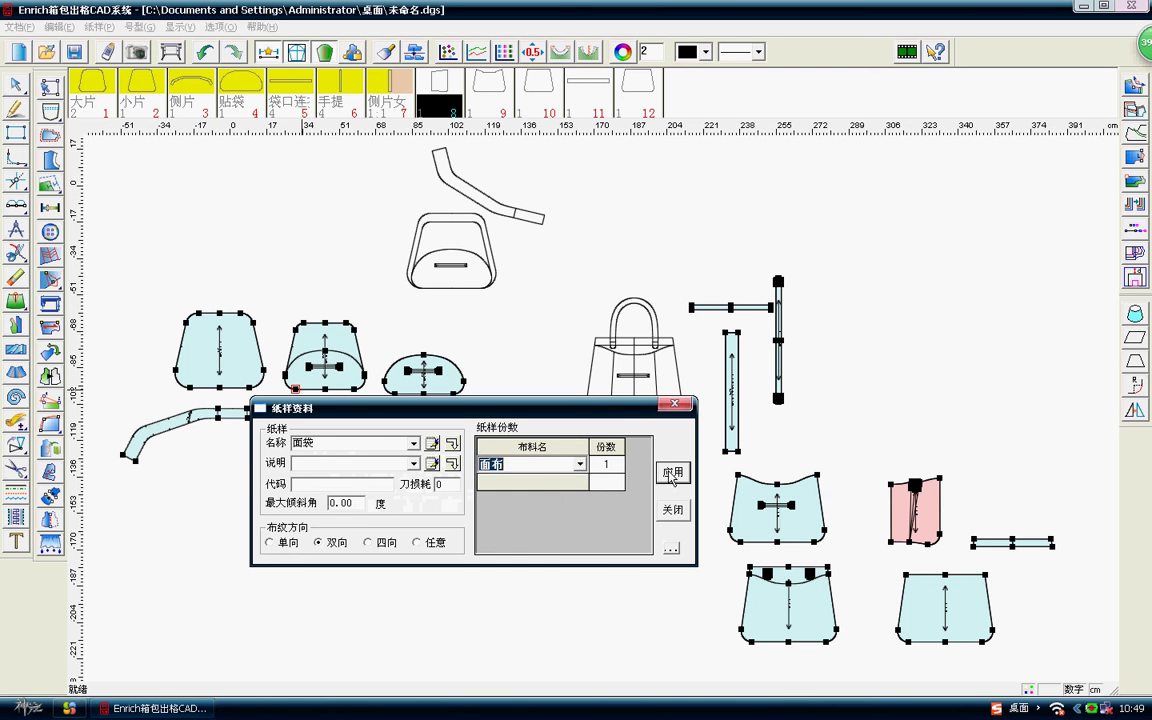
{"action": "left_click", "coordinate": [673, 474]}
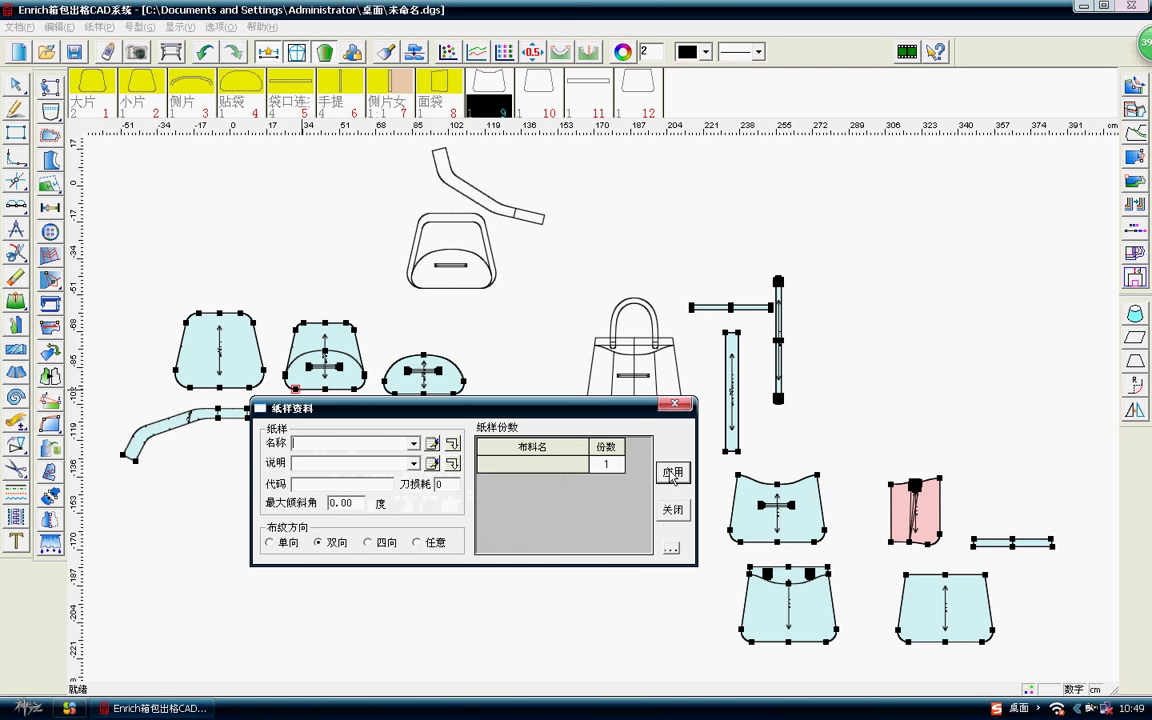
Name piece 9 面袋里 and assign it 面布 fabric.
{"action": "left_click", "coordinate": [389, 443]}
{"action": "type", "text": "mian'd"}
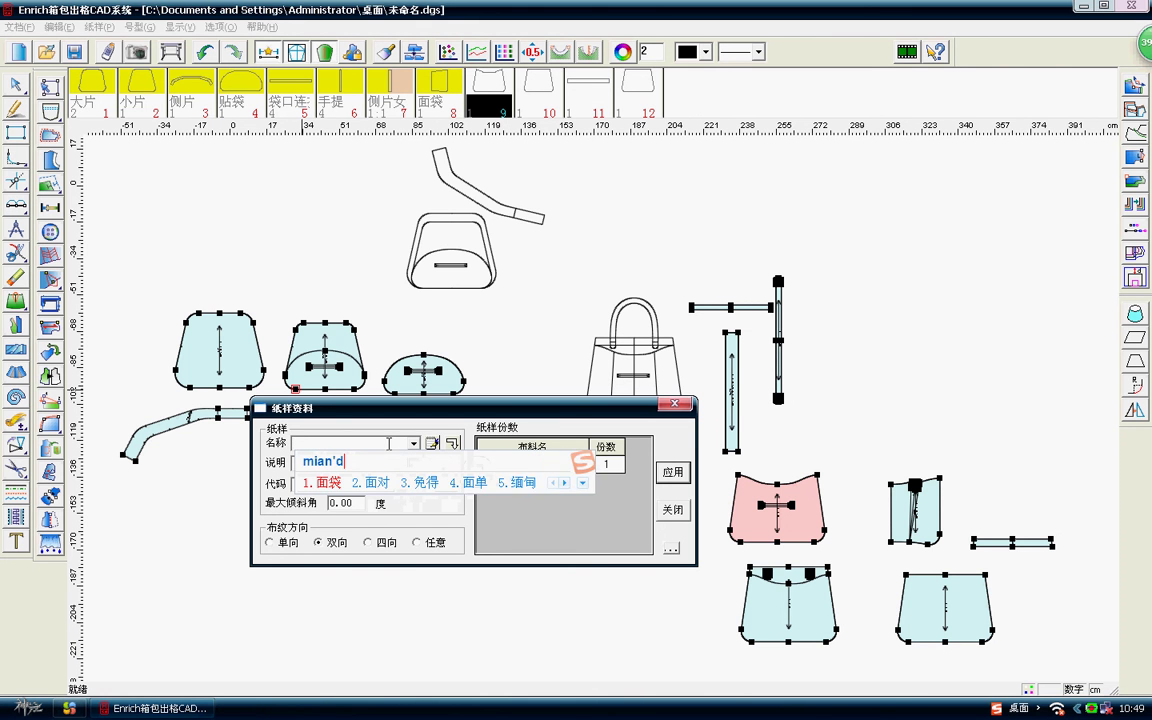
{"action": "type", "text": "ai"}
{"action": "key", "text": "space"}
{"action": "type", "text": "里"}
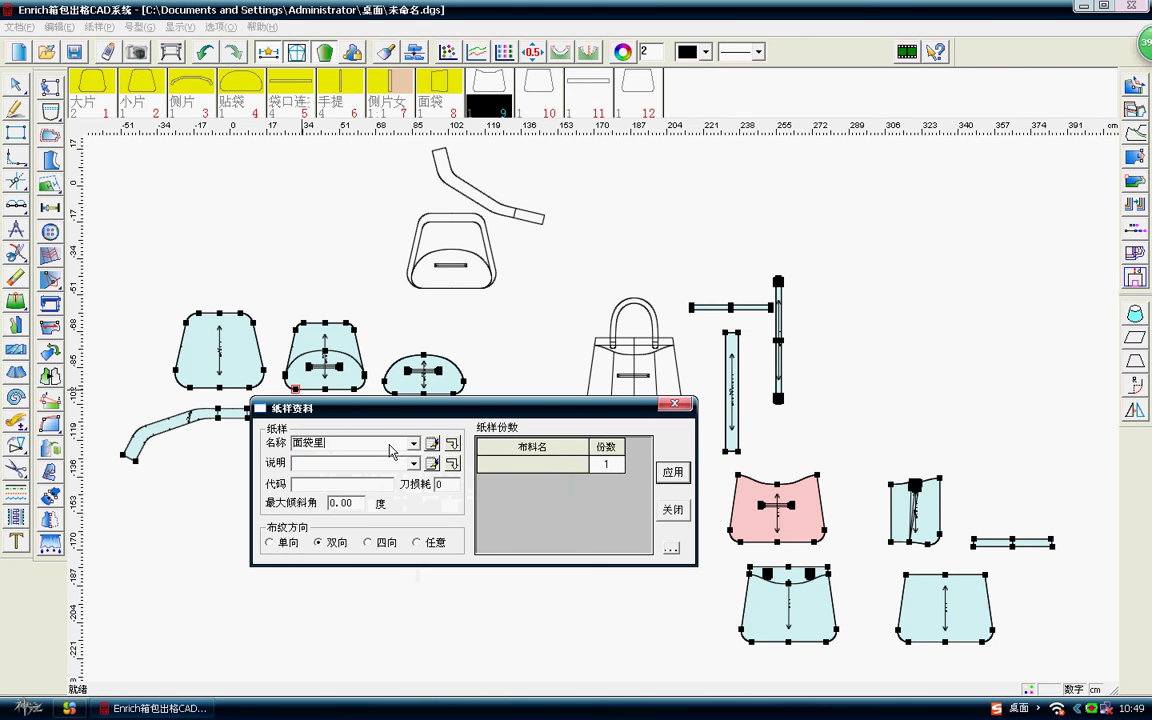
{"action": "left_click", "coordinate": [555, 464]}
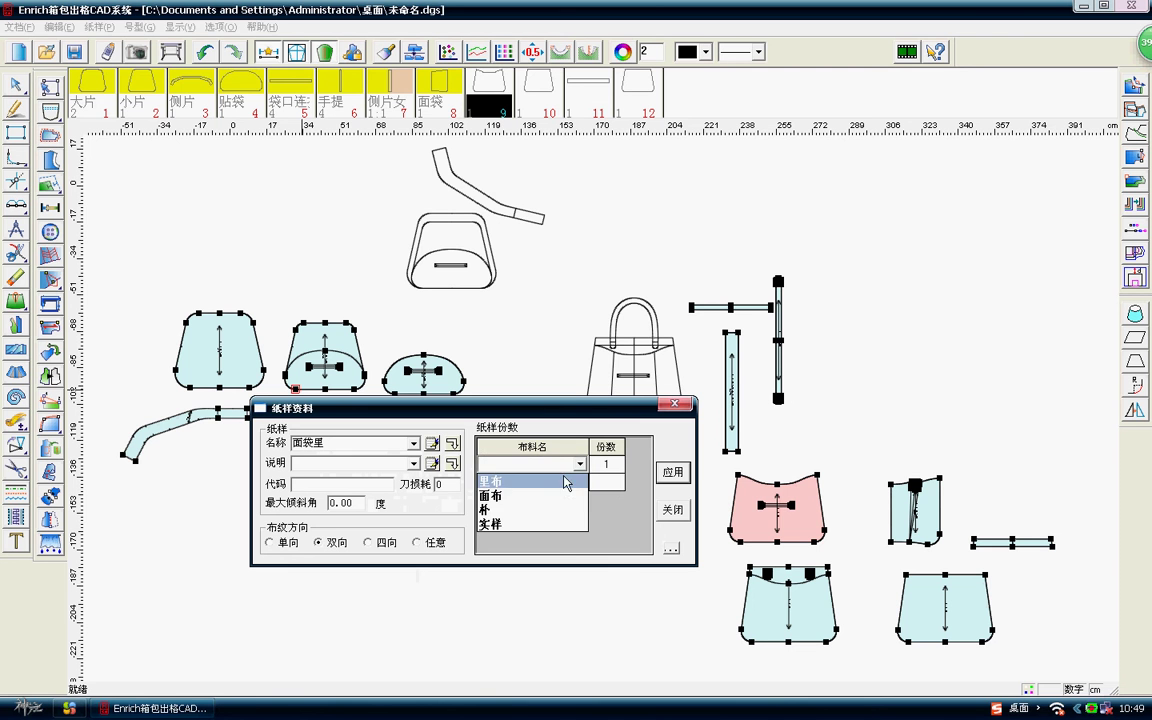
{"action": "left_click", "coordinate": [556, 496]}
{"action": "left_click", "coordinate": [672, 471]}
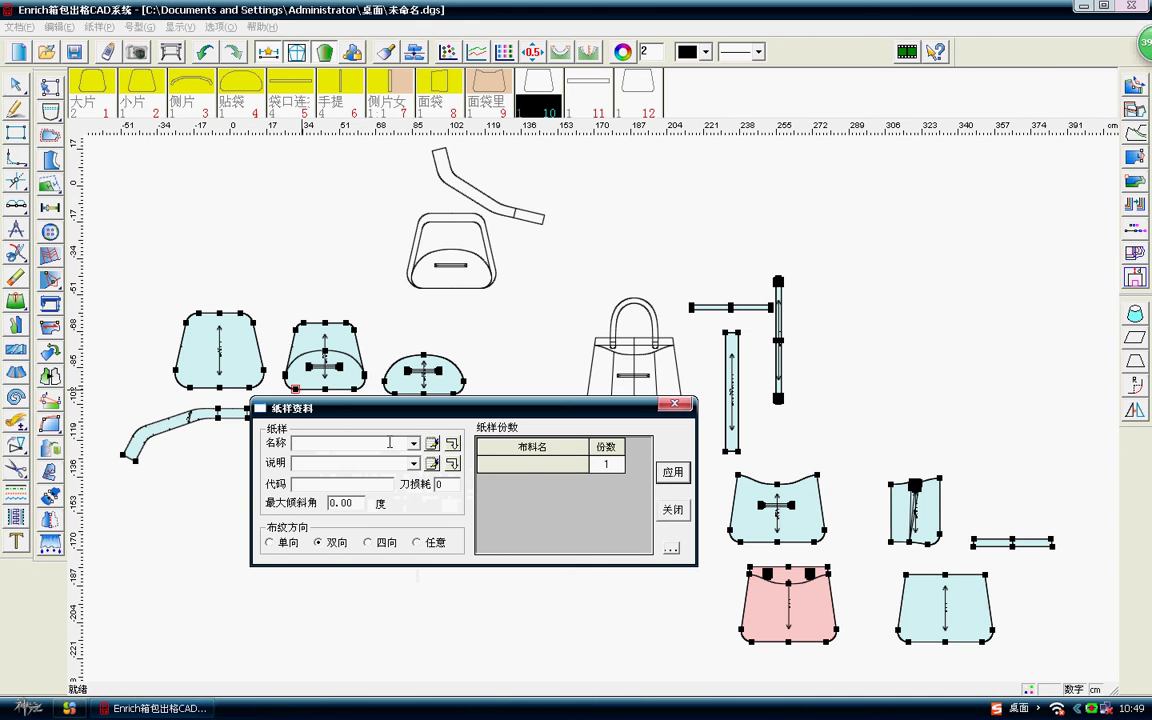
Name piece 10 大袋面, cut from 面布, and edit its copy count.
{"action": "left_click", "coordinate": [390, 442]}
{"action": "type", "text": "dadaimian"}
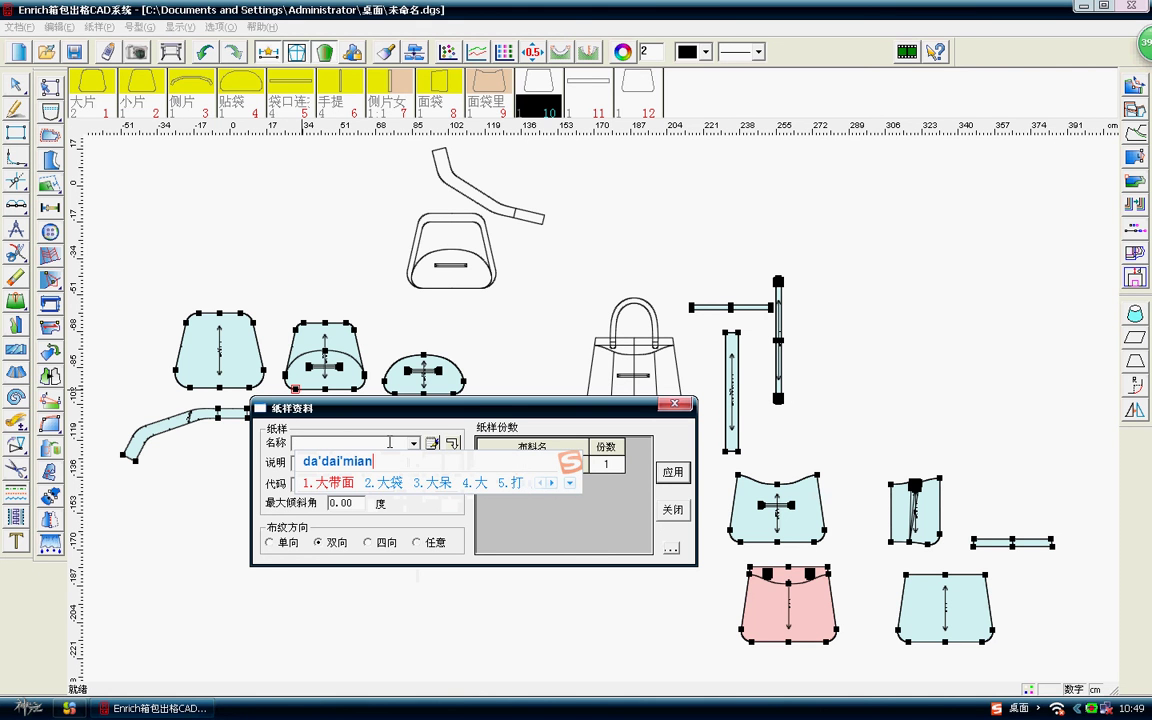
{"action": "type", "text": "2"}
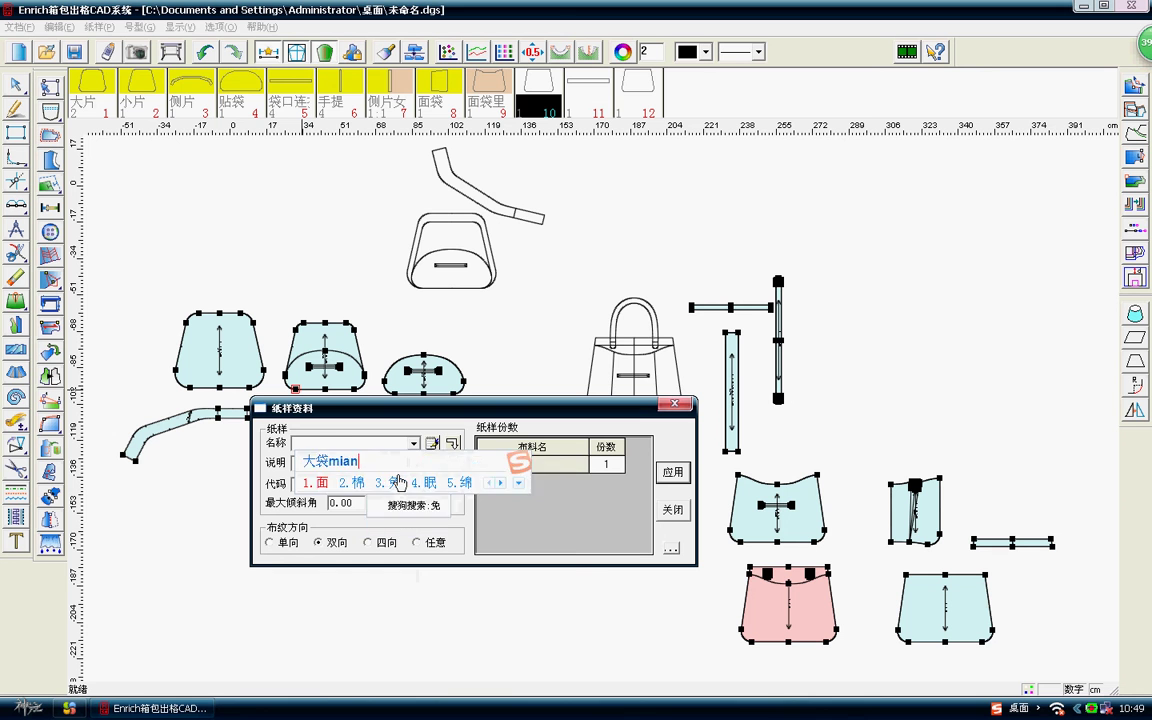
{"action": "key", "text": "space"}
{"action": "left_click", "coordinate": [530, 463]}
{"action": "left_click", "coordinate": [579, 464]}
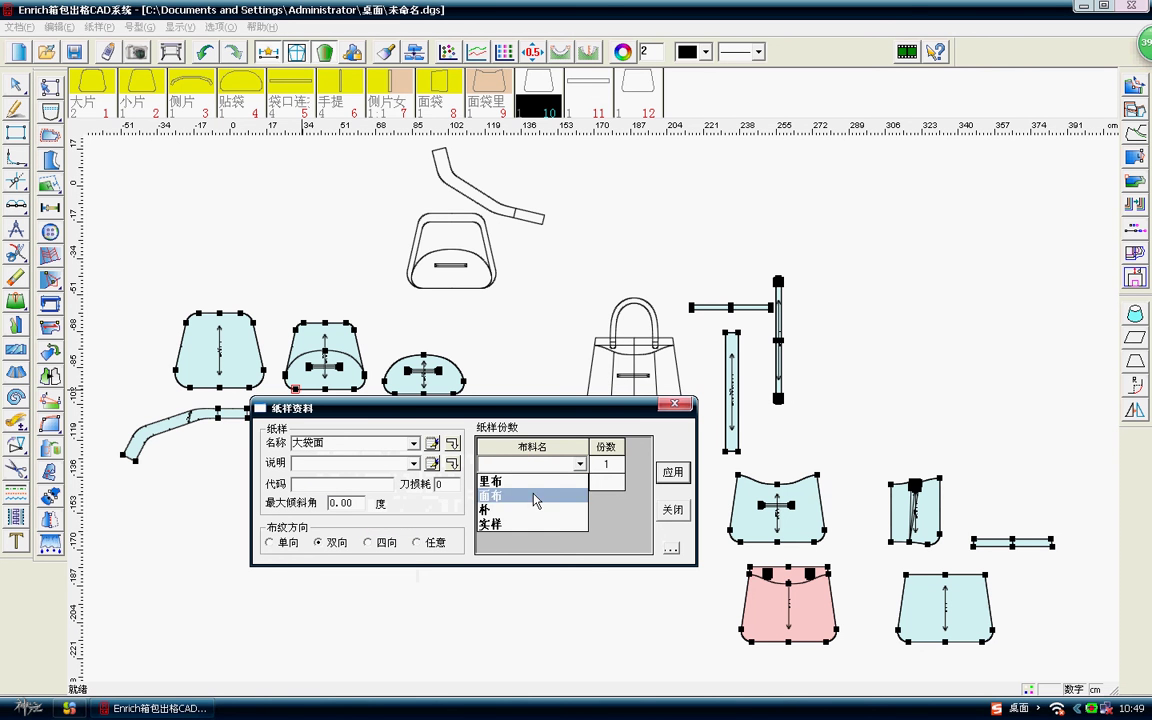
{"action": "left_click", "coordinate": [530, 503]}
{"action": "left_click", "coordinate": [615, 466]}
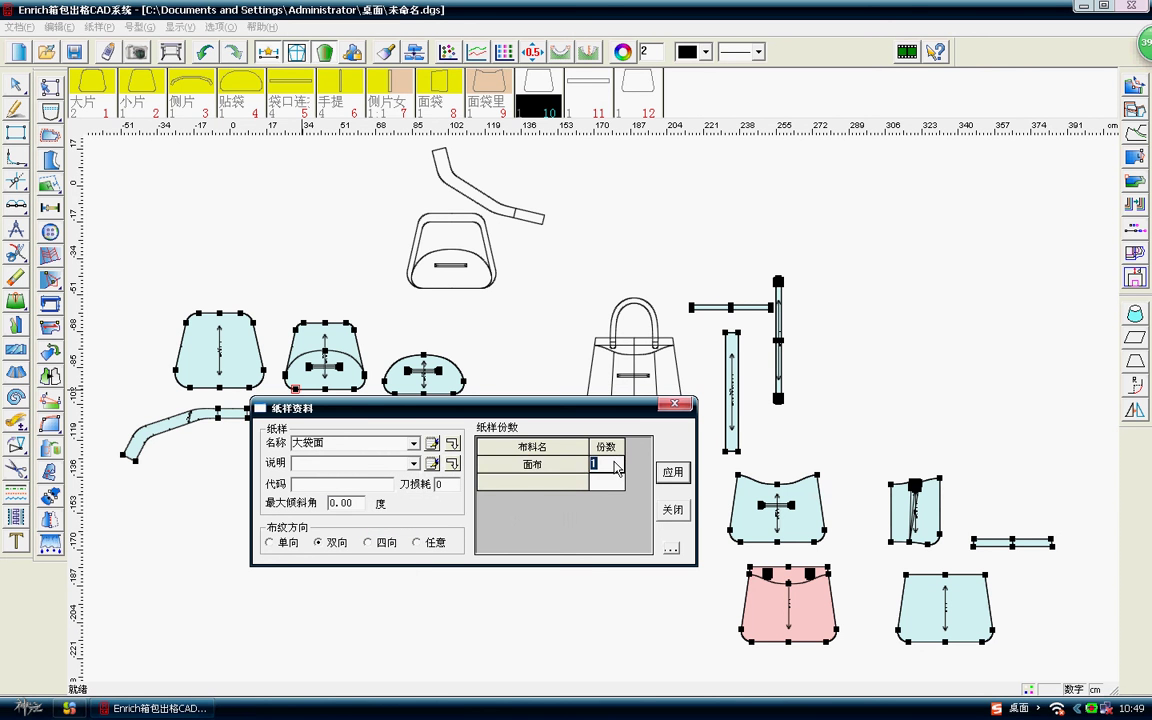
{"action": "type", "text": "2"}
{"action": "key", "text": "Return"}
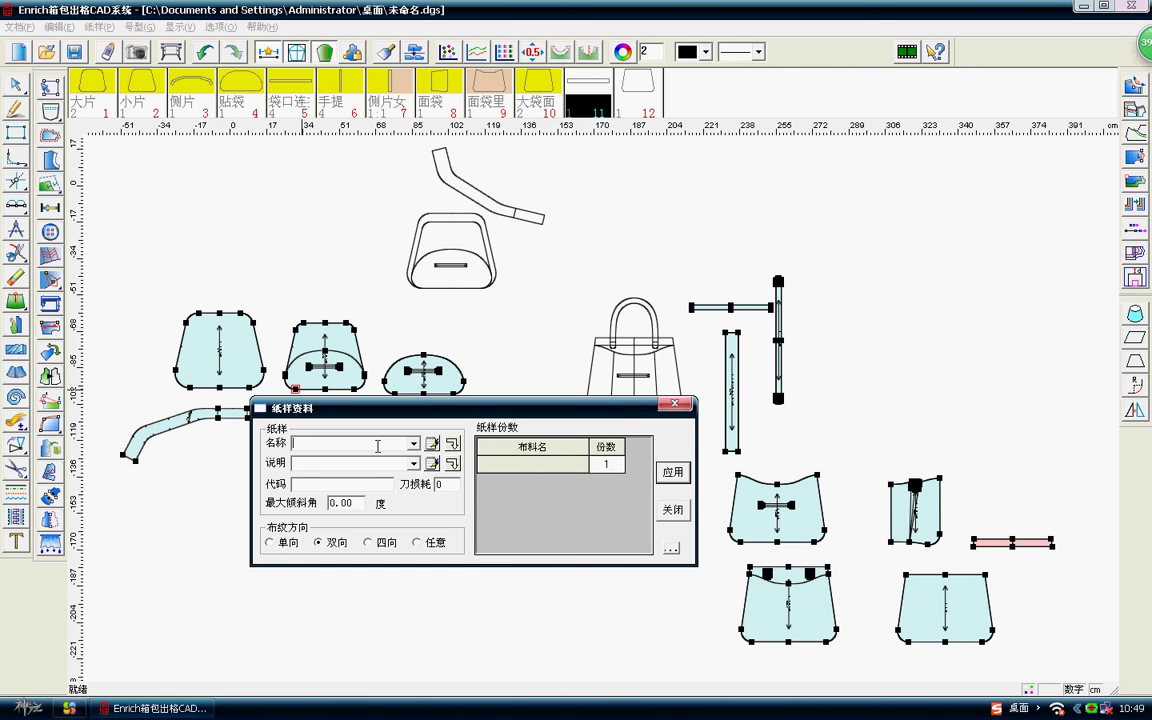
Name strip piece 11 大袋口贴 and assign it 面布 fabric.
{"action": "type", "text": "da'ka"}
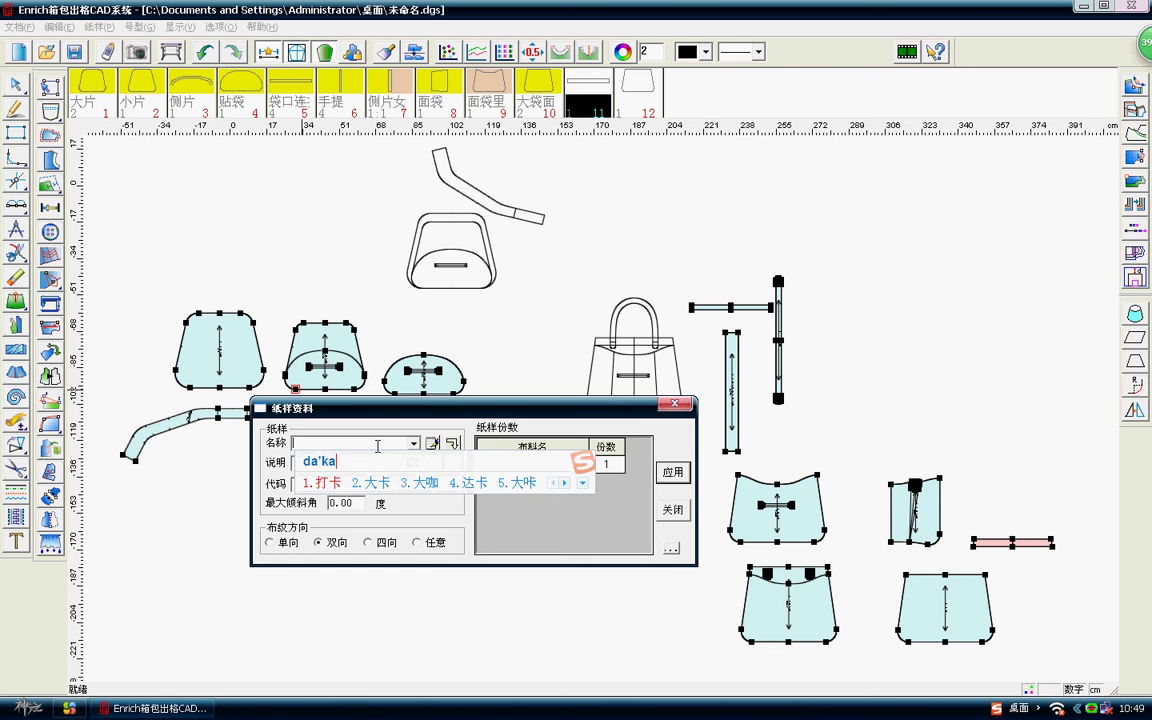
{"action": "key", "text": "BackSpace"}
{"action": "key", "text": "BackSpace"}
{"action": "type", "text": "da"}
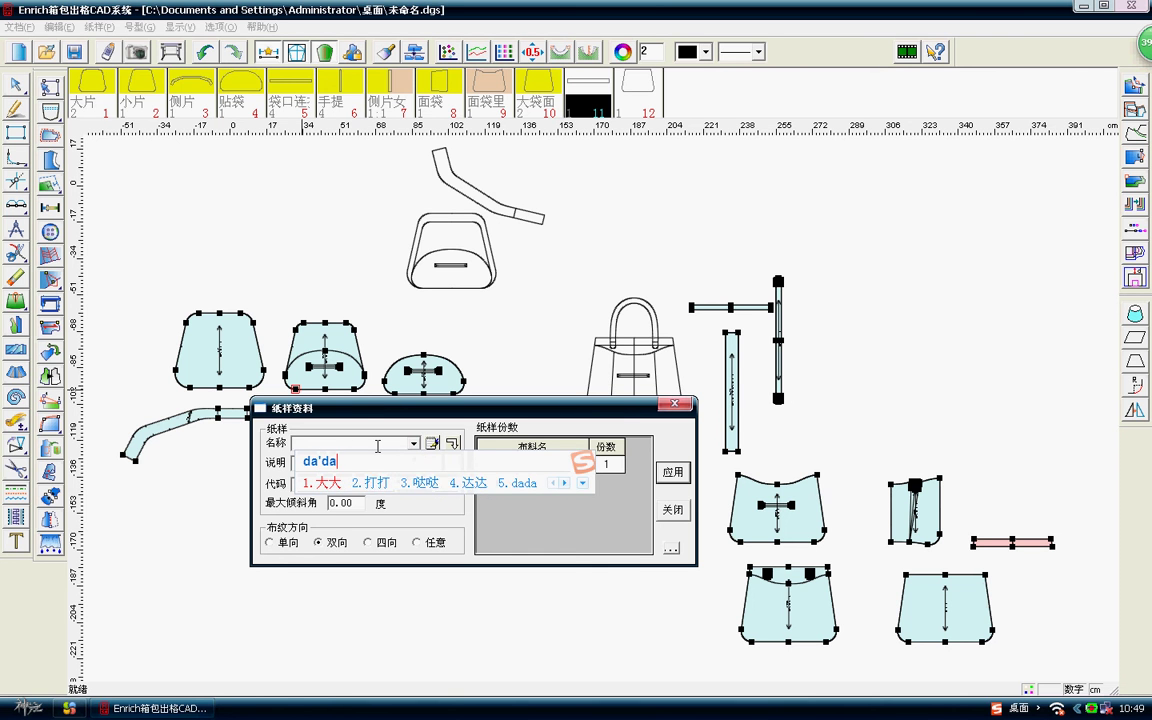
{"action": "type", "text": "i'kou'ti"}
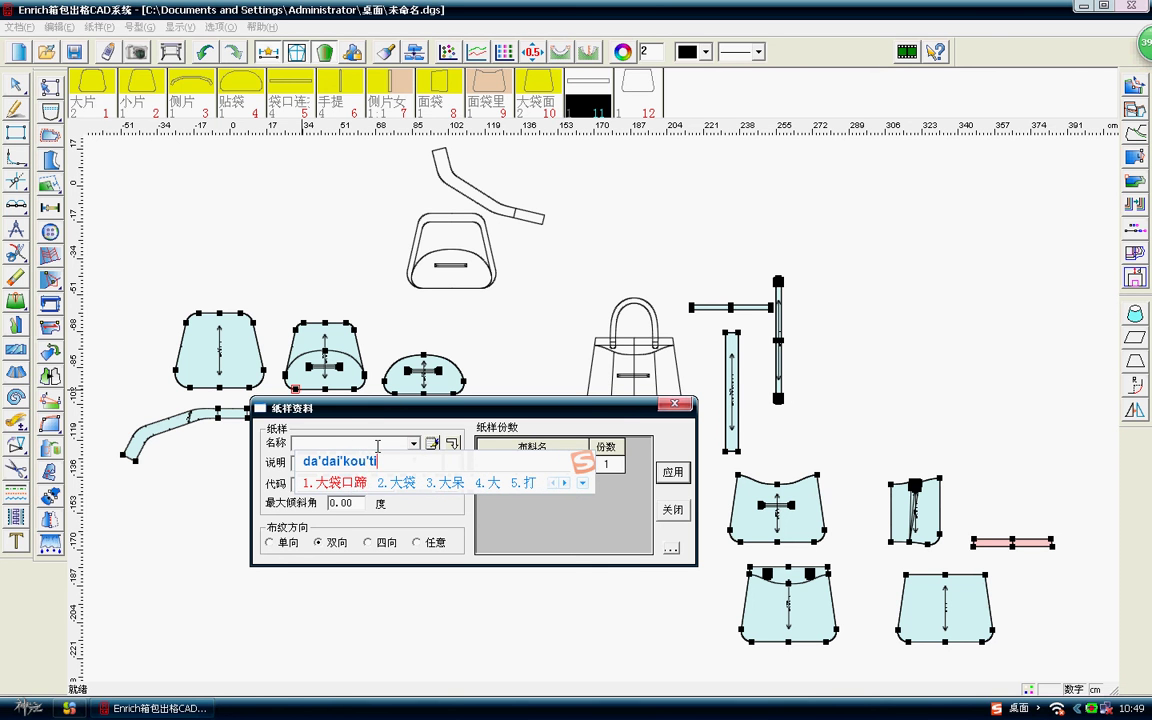
{"action": "type", "text": "e"}
{"action": "left_click", "coordinate": [396, 482]}
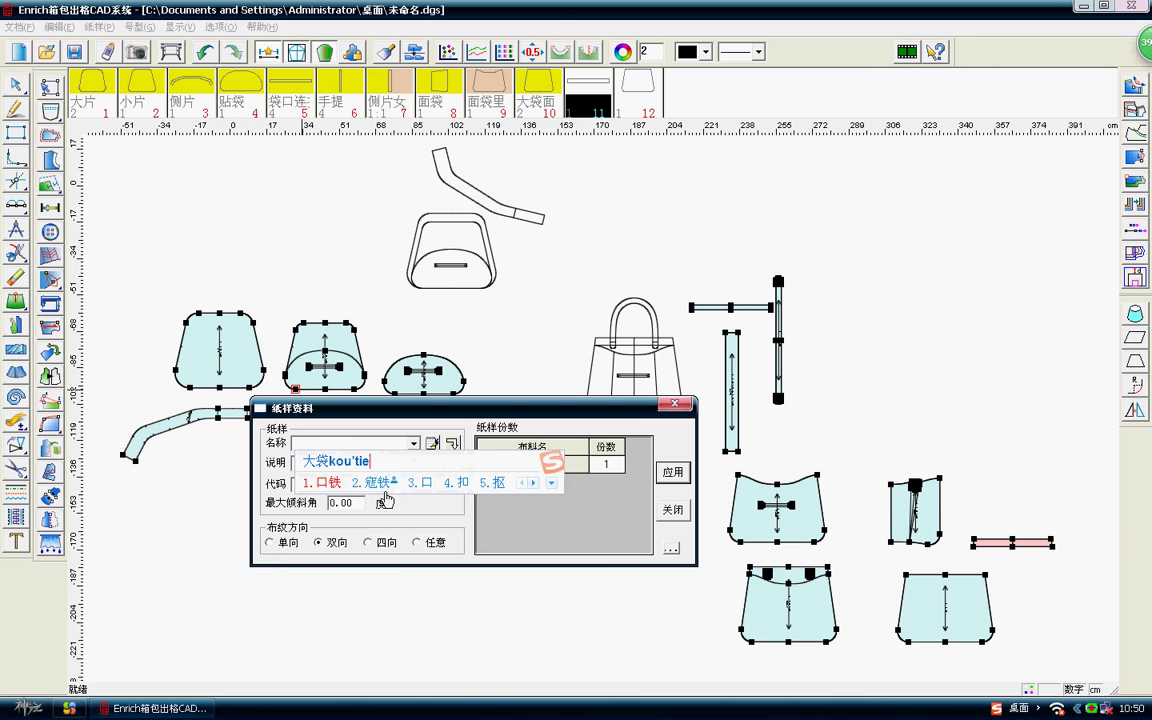
{"action": "right_click", "coordinate": [395, 484]}
{"action": "left_click", "coordinate": [420, 482]}
{"action": "left_click", "coordinate": [318, 482]}
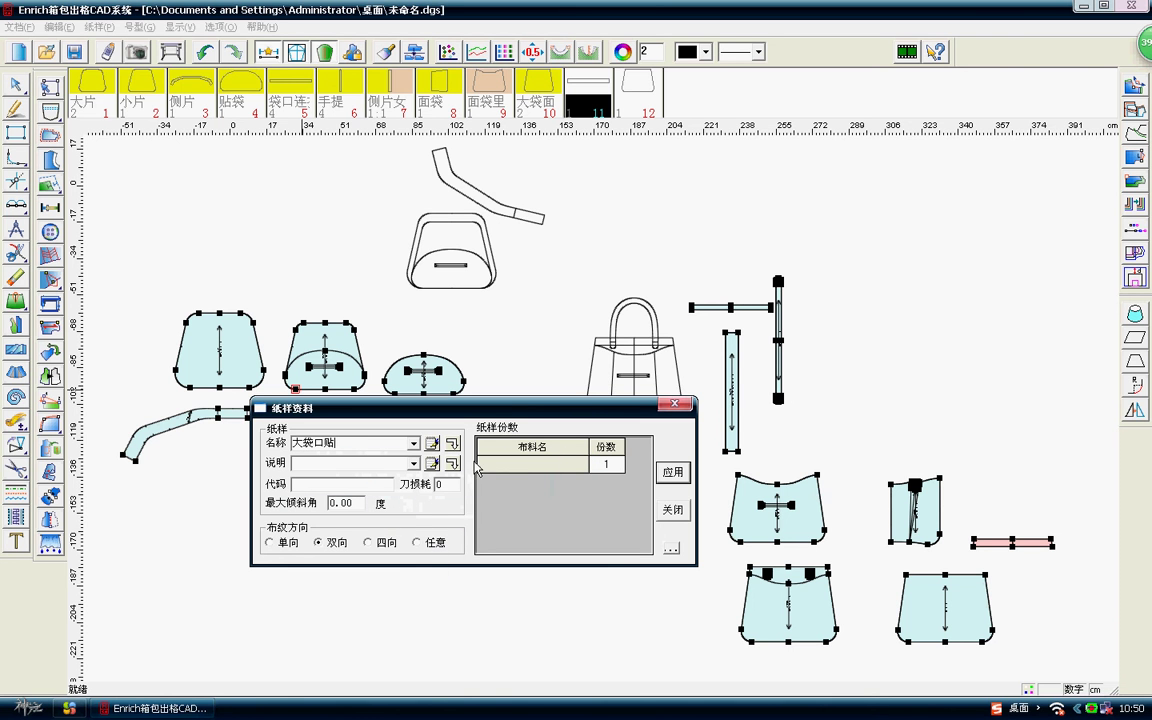
{"action": "left_click", "coordinate": [566, 466]}
{"action": "left_click", "coordinate": [579, 464]}
{"action": "left_click", "coordinate": [500, 494]}
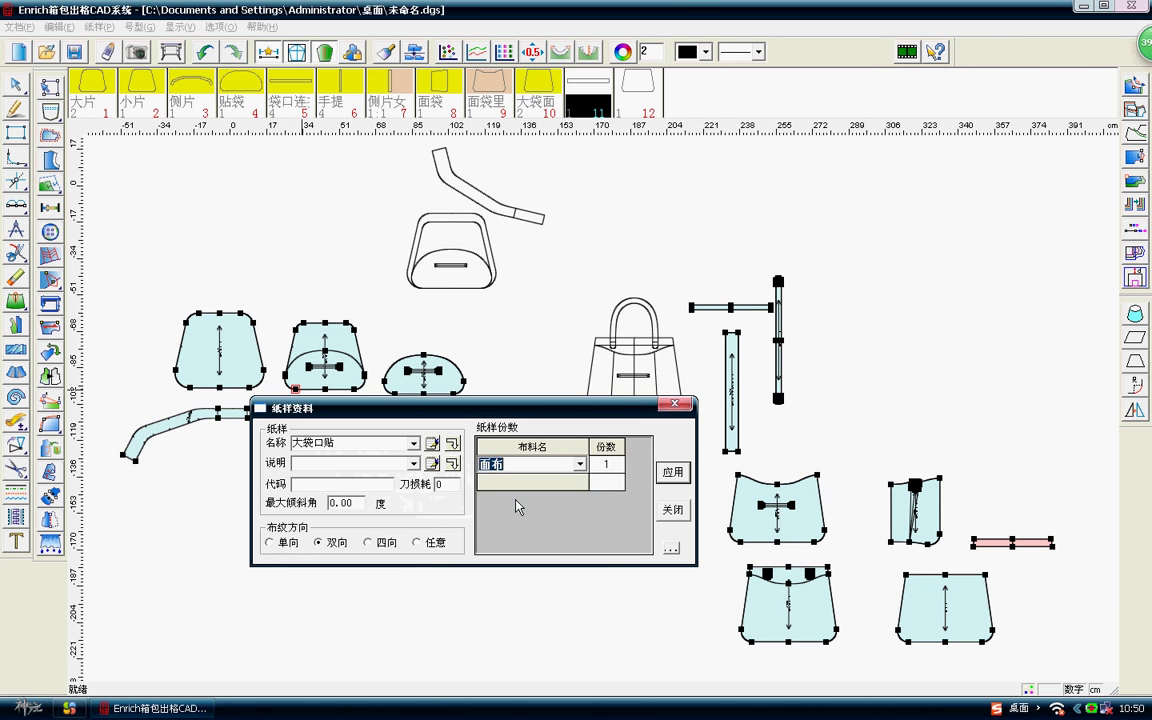
{"action": "left_click", "coordinate": [672, 471]}
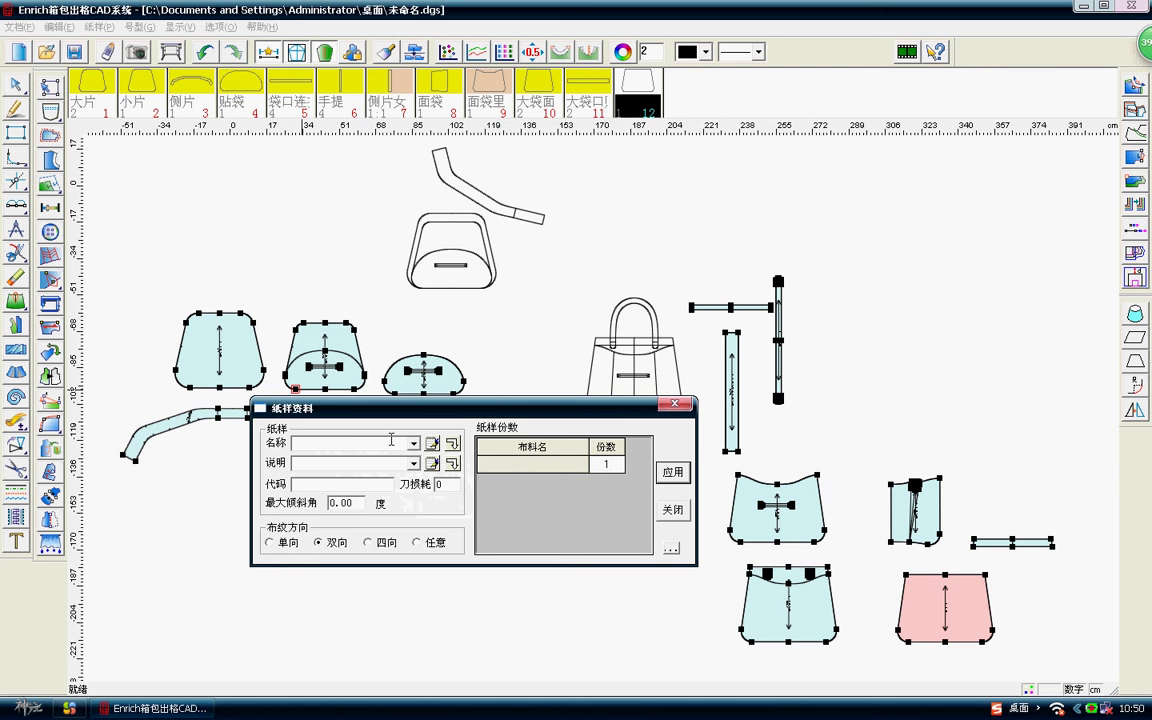
Name piece 12 大袋里, cut twice from 里布, and close the piece information dialog.
{"action": "type", "text": "da"}
{"action": "type", "text": "d"}
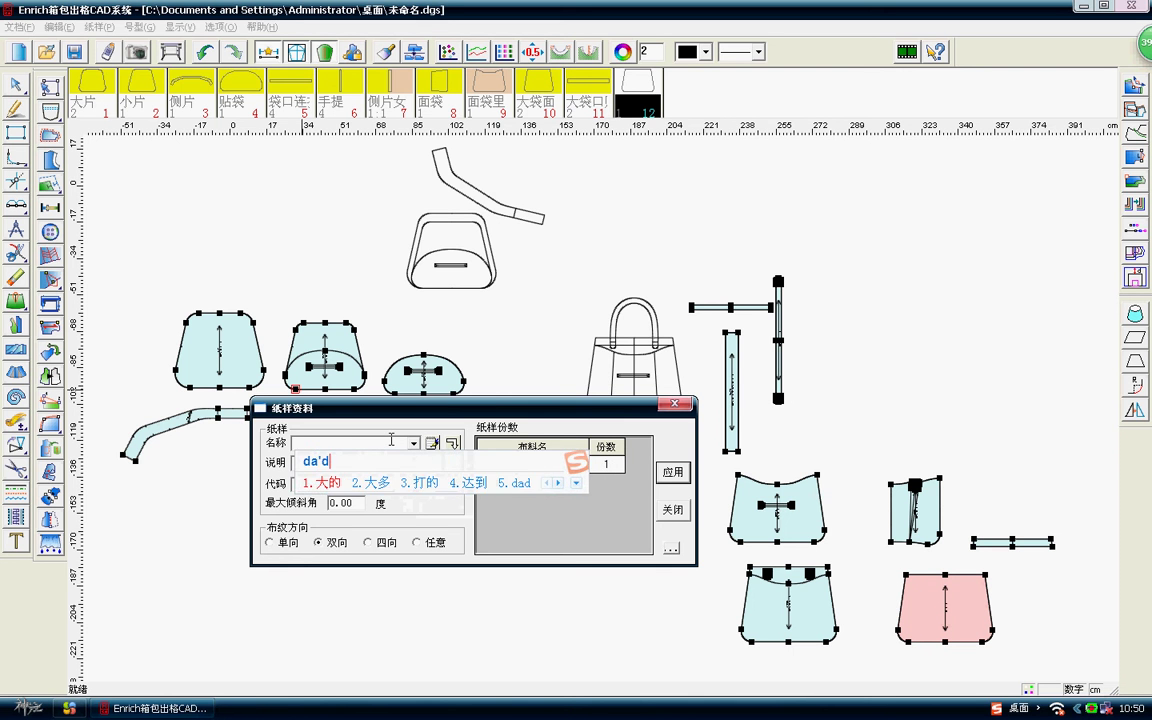
{"action": "type", "text": "ai"}
{"action": "key", "text": "space"}
{"action": "type", "text": "l2"}
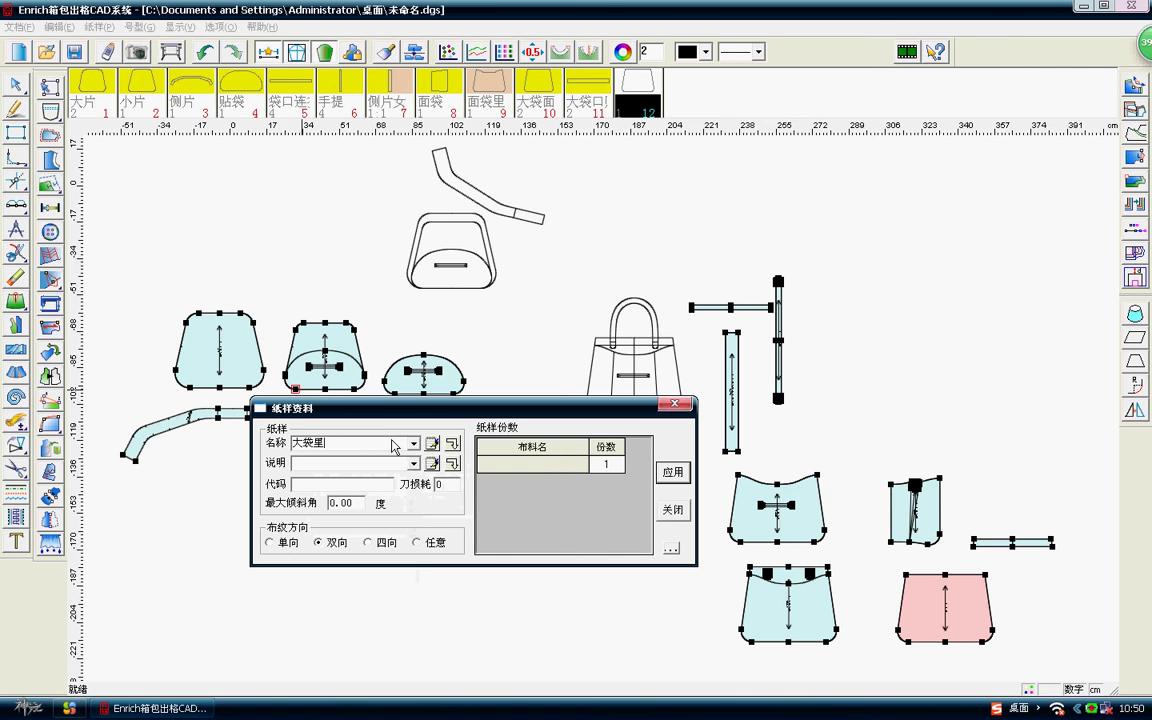
{"action": "left_click", "coordinate": [584, 465]}
{"action": "left_click", "coordinate": [580, 465]}
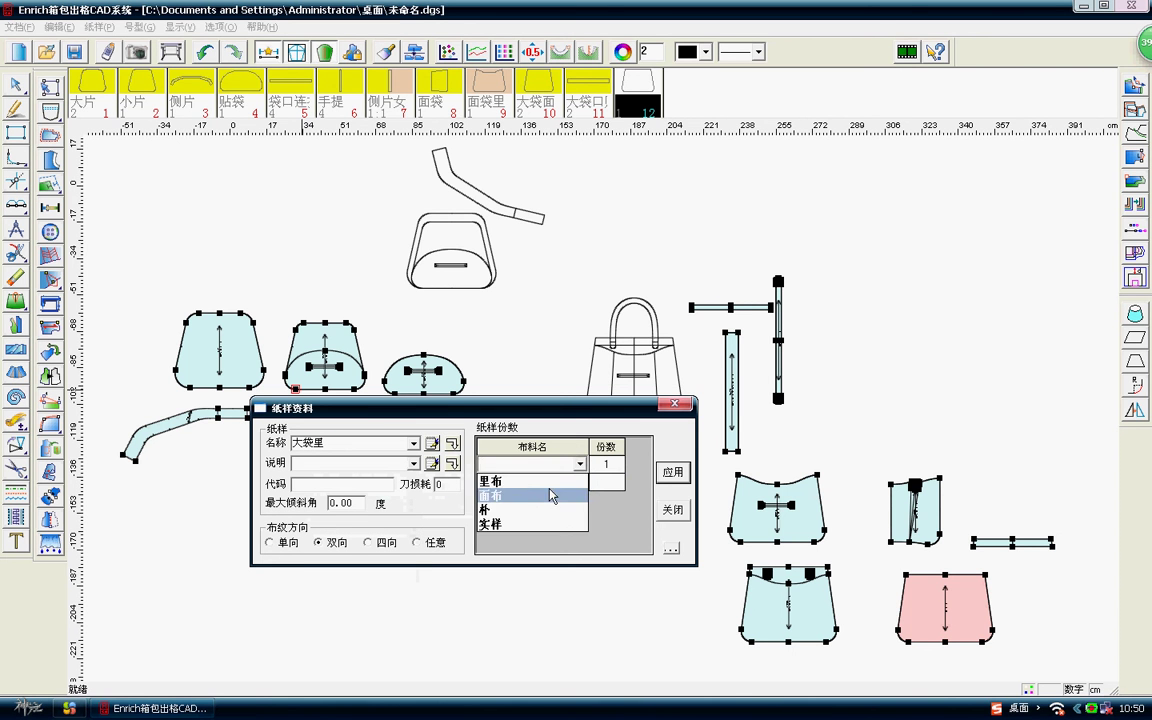
{"action": "left_click", "coordinate": [530, 496]}
{"action": "left_click", "coordinate": [610, 466]}
{"action": "type", "text": "2"}
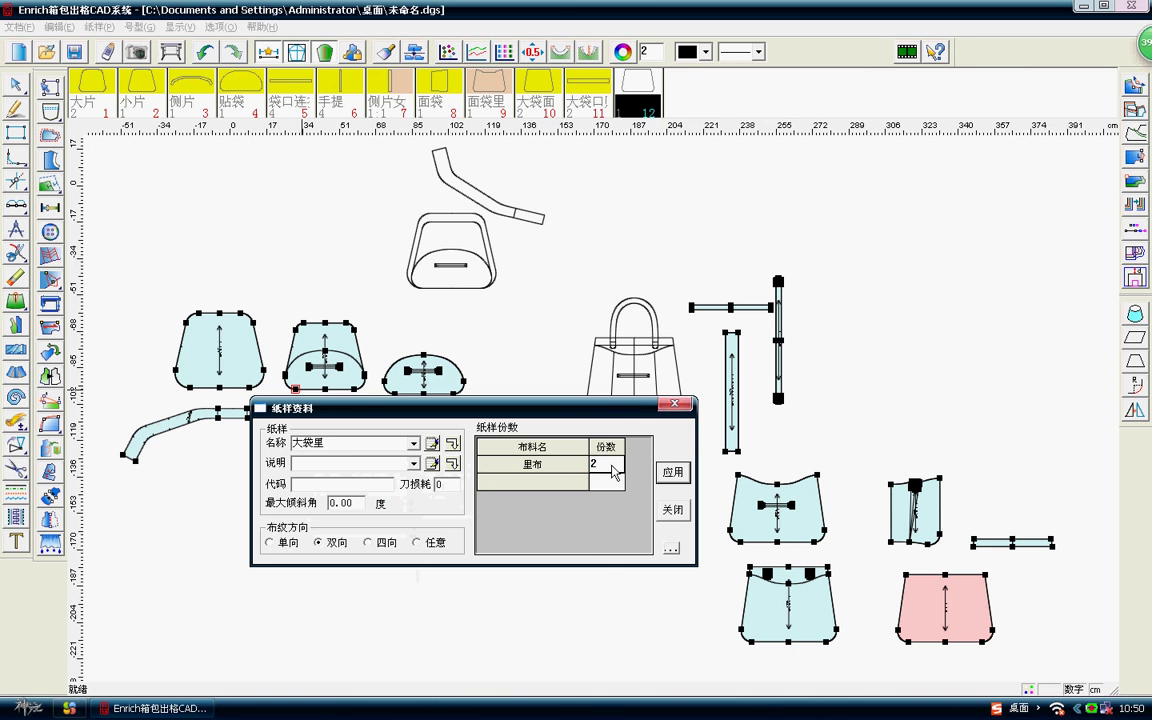
{"action": "key", "text": "Return"}
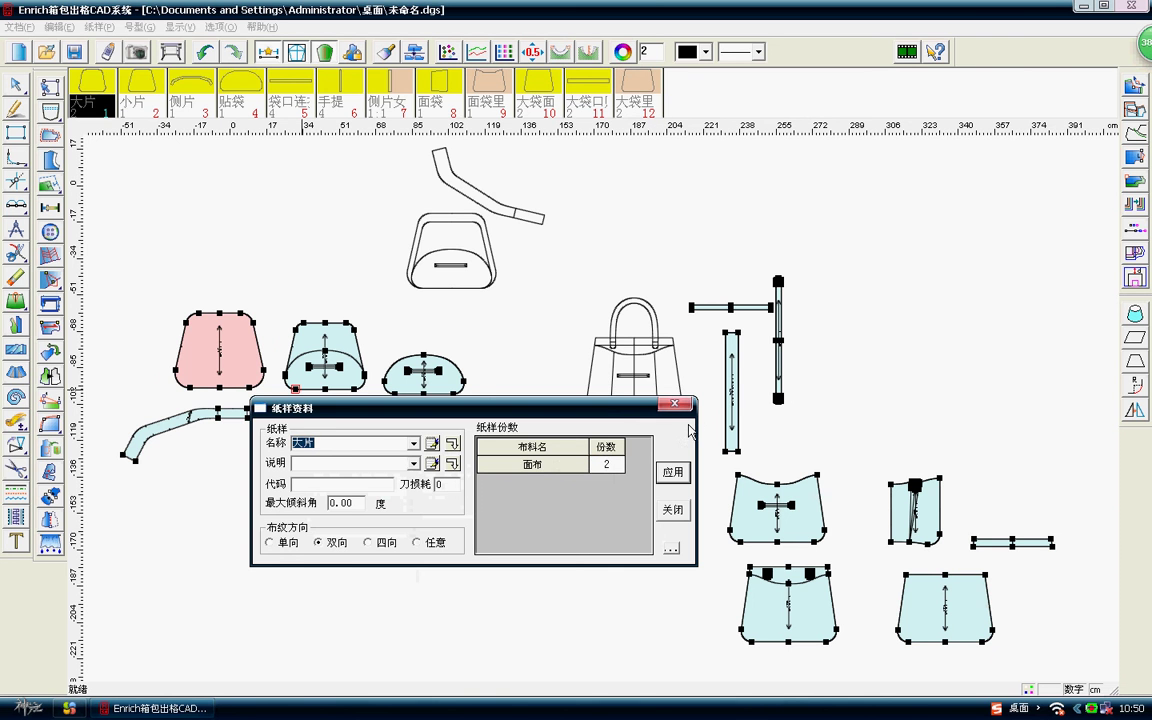
{"action": "left_click", "coordinate": [675, 404]}
Hide the line-drawing bag sketches and select the 面袋 piece, zooming in on it.
{"action": "right_click", "coordinate": [604, 218]}
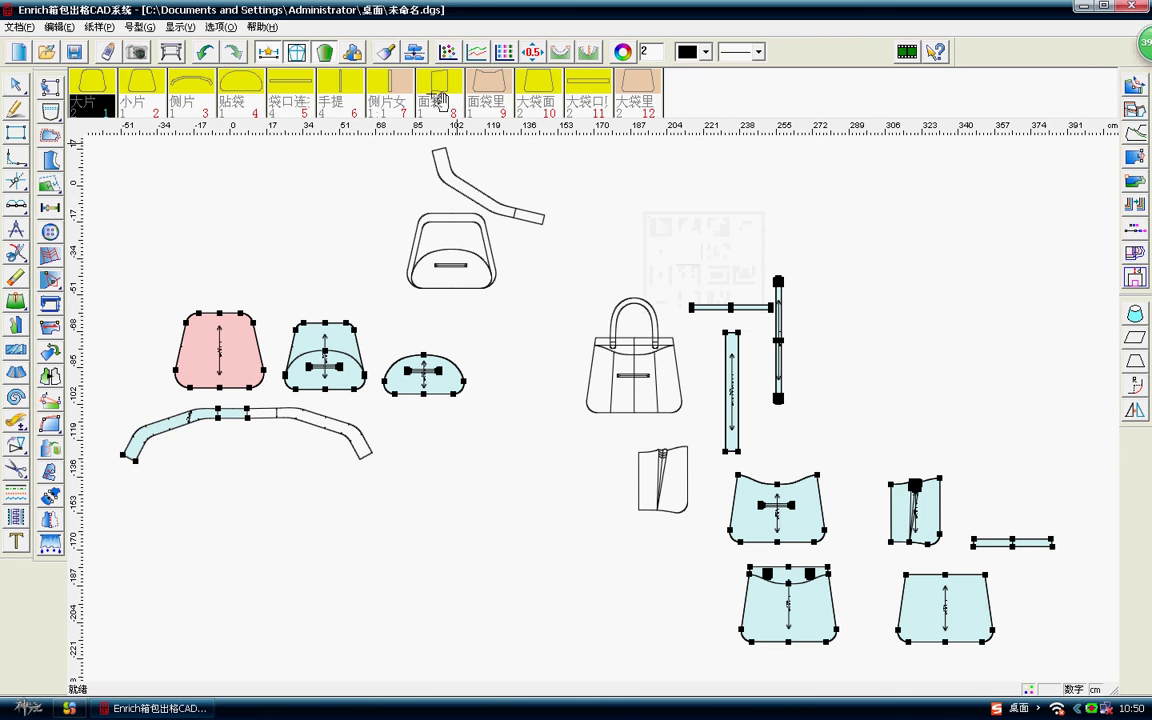
{"action": "left_click", "coordinate": [323, 52]}
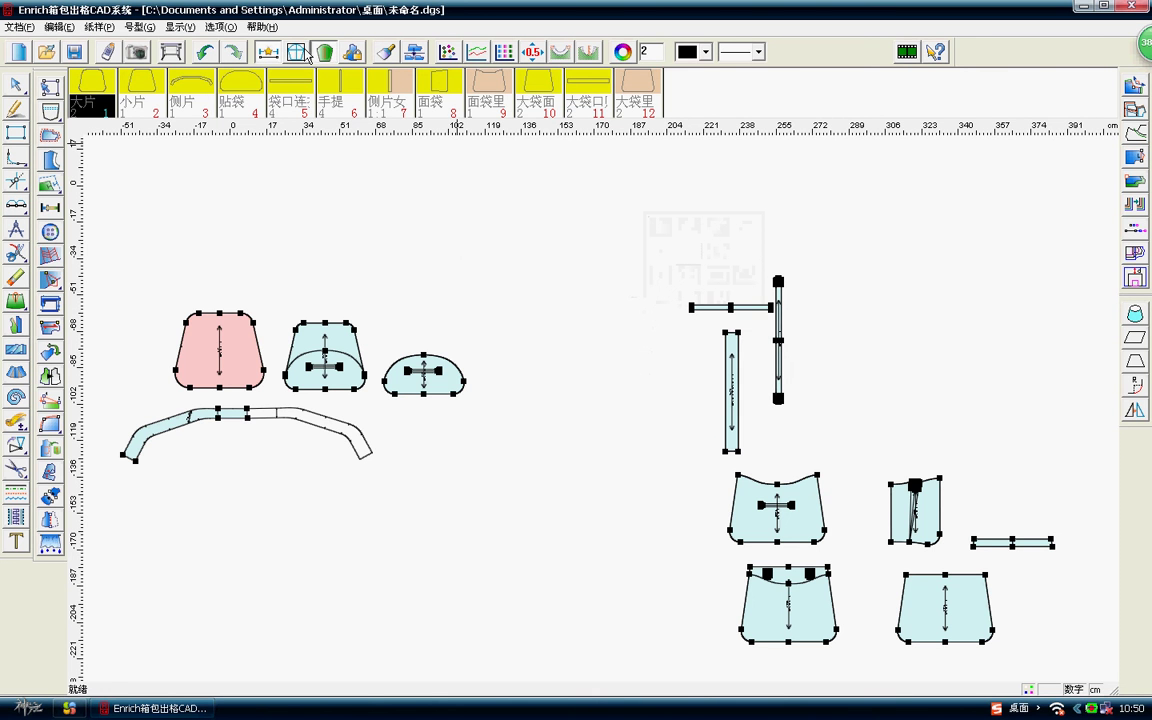
{"action": "scroll", "coordinate": [603, 431], "scroll_direction": "up", "scroll_amount": 2}
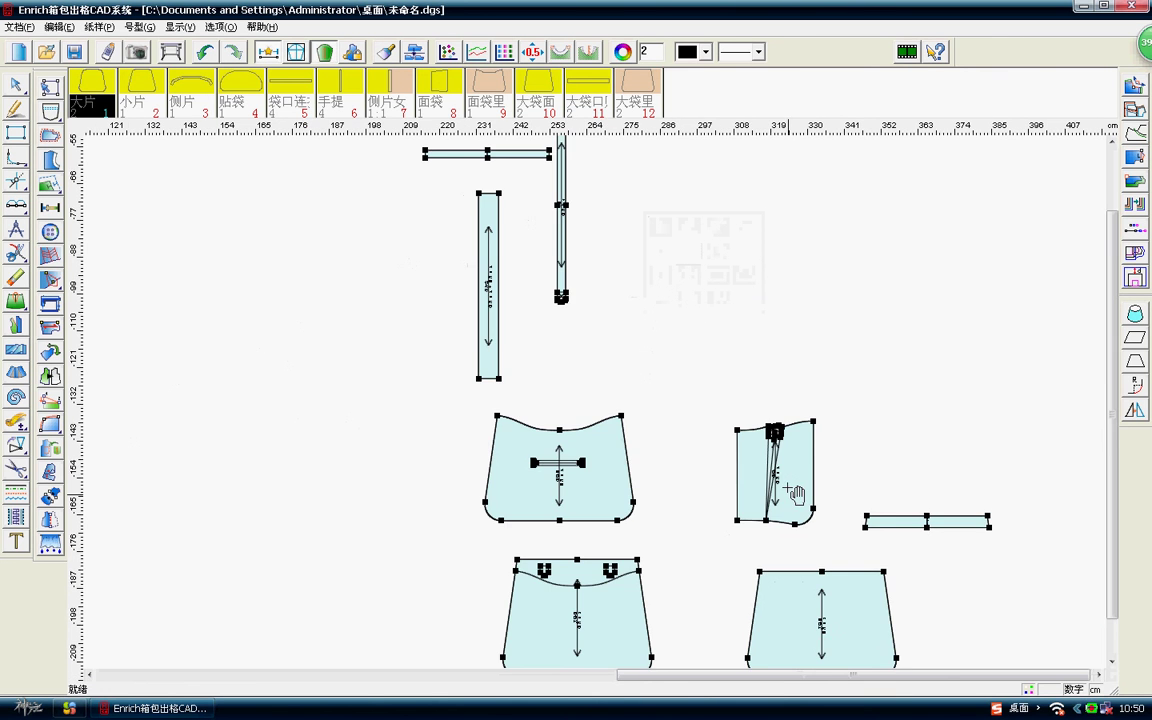
{"action": "left_click_drag", "start_coordinate": [771, 478], "coordinate": [769, 437]}
{"action": "scroll", "coordinate": [560, 372], "scroll_direction": "up", "scroll_amount": 1}
{"action": "scroll", "coordinate": [560, 372], "scroll_direction": "up", "scroll_amount": 1}
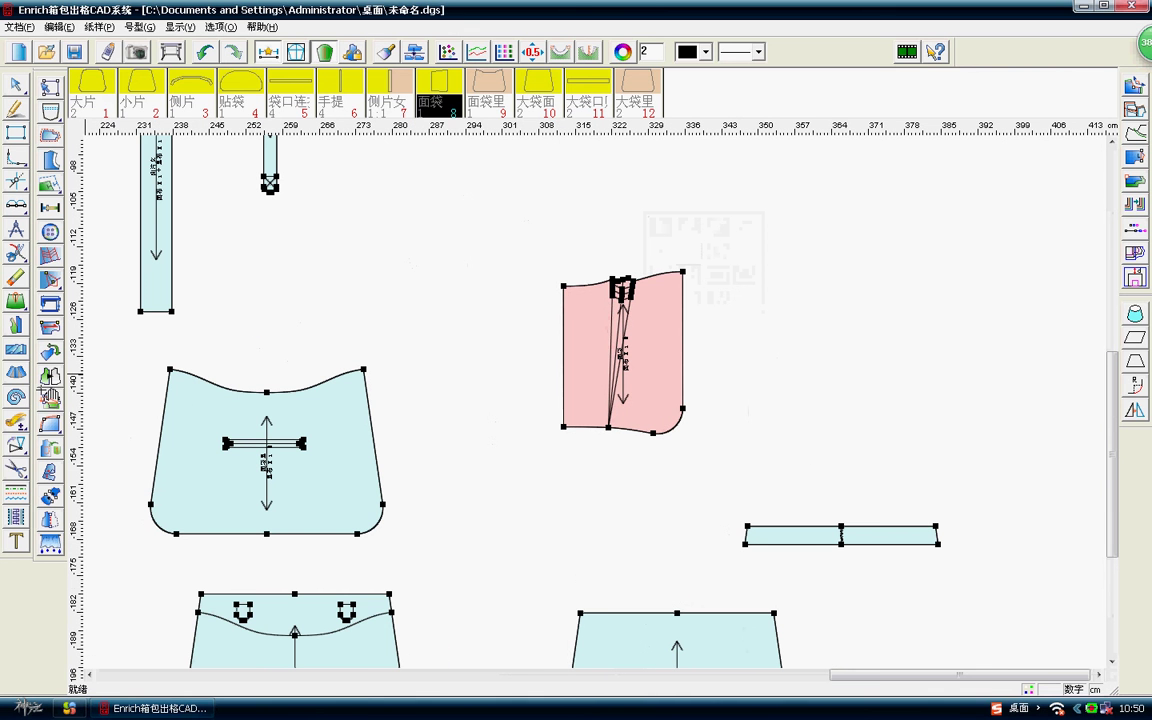
Mirror the 面袋 piece across its left edge into a full symmetric panel.
{"action": "left_click", "coordinate": [49, 519]}
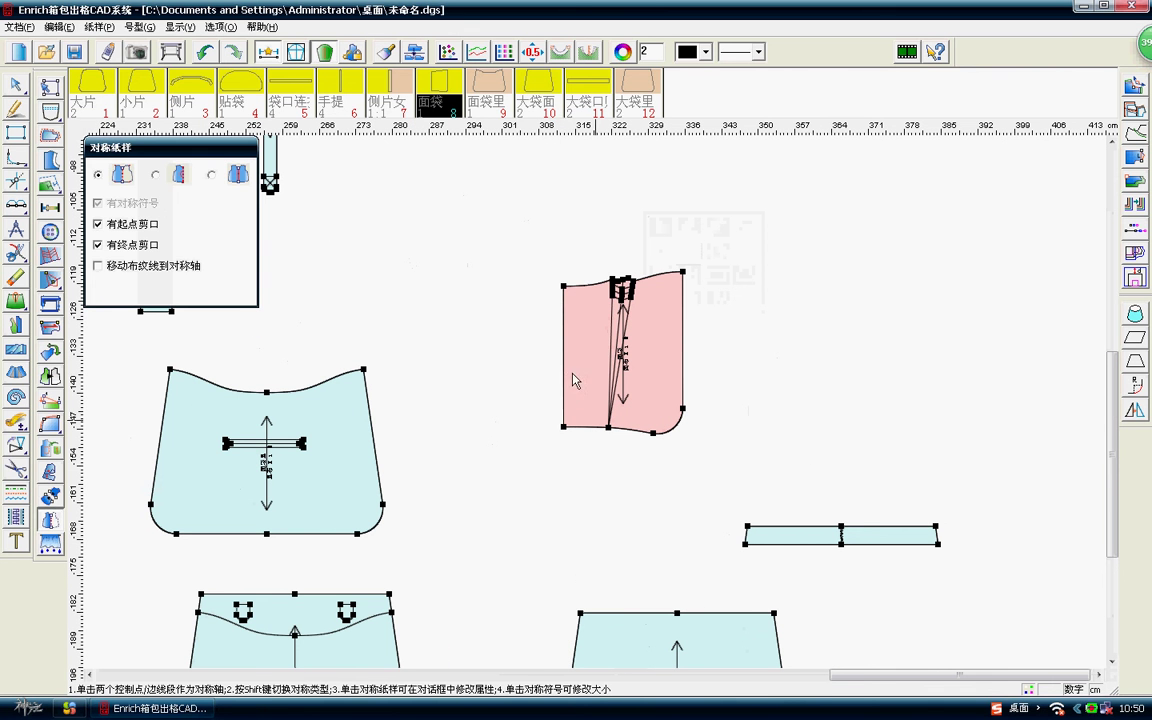
{"action": "left_click", "coordinate": [563, 286]}
{"action": "left_click", "coordinate": [563, 427]}
{"action": "scroll", "coordinate": [514, 386], "scroll_direction": "down", "scroll_amount": 2}
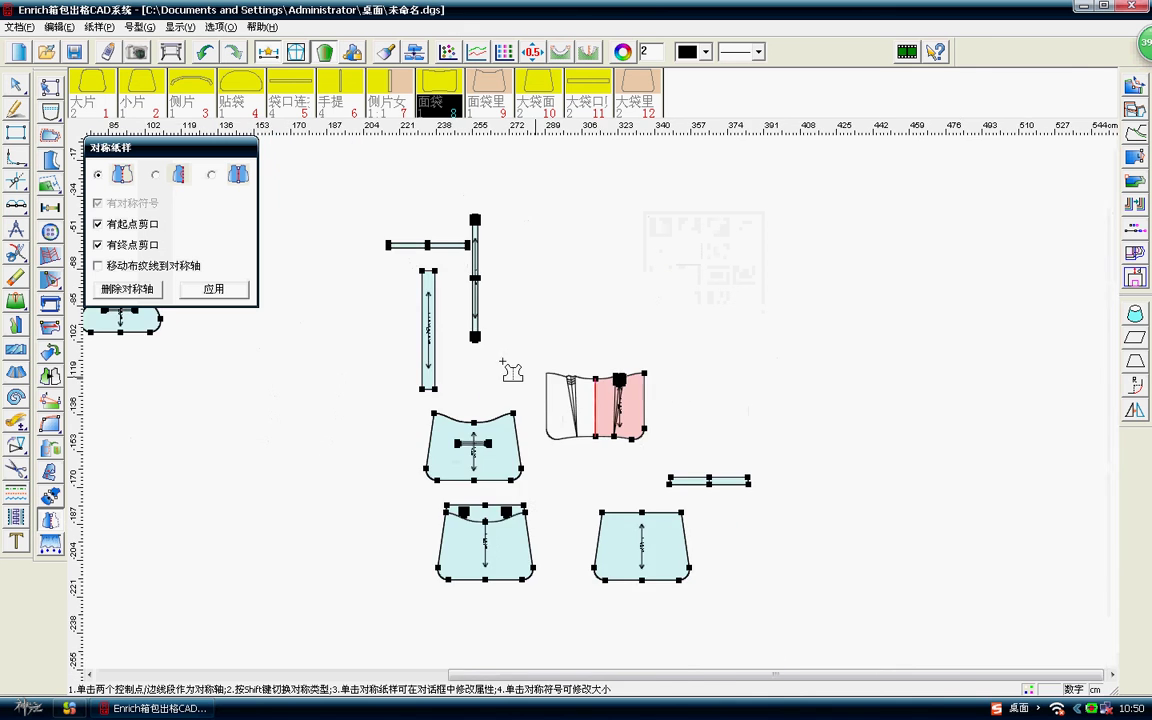
{"action": "scroll", "coordinate": [597, 403], "scroll_direction": "up", "scroll_amount": 2}
{"action": "right_click", "coordinate": [597, 403]}
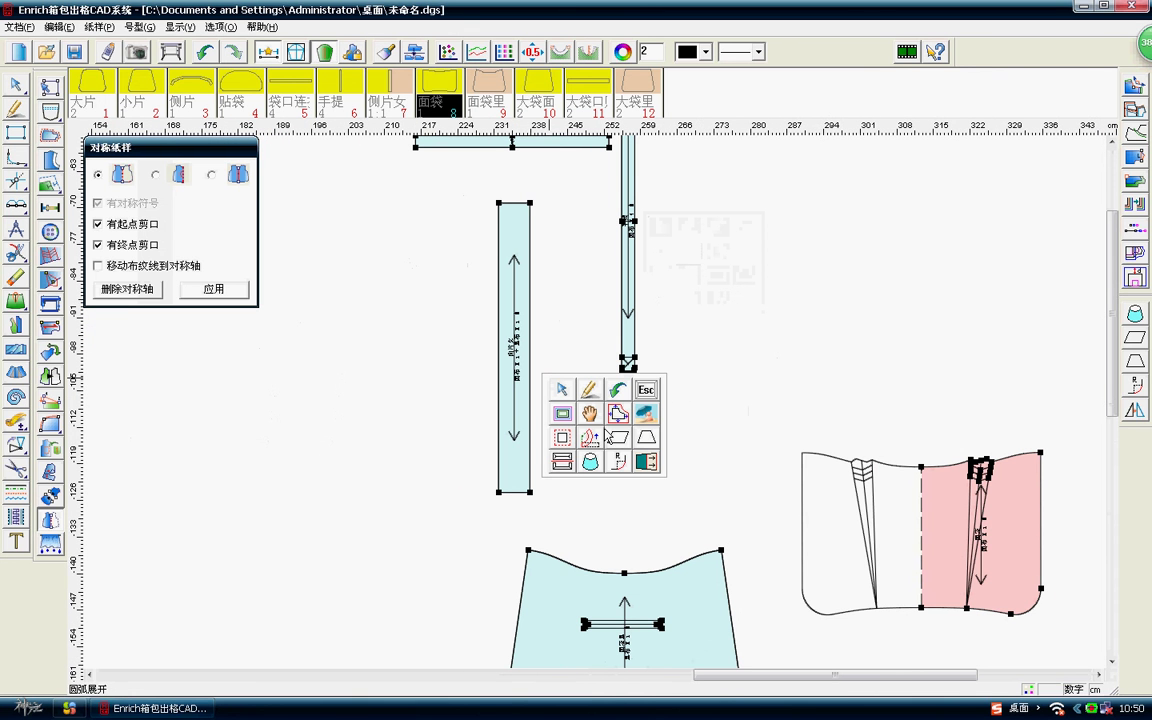
{"action": "left_click", "coordinate": [16, 421]}
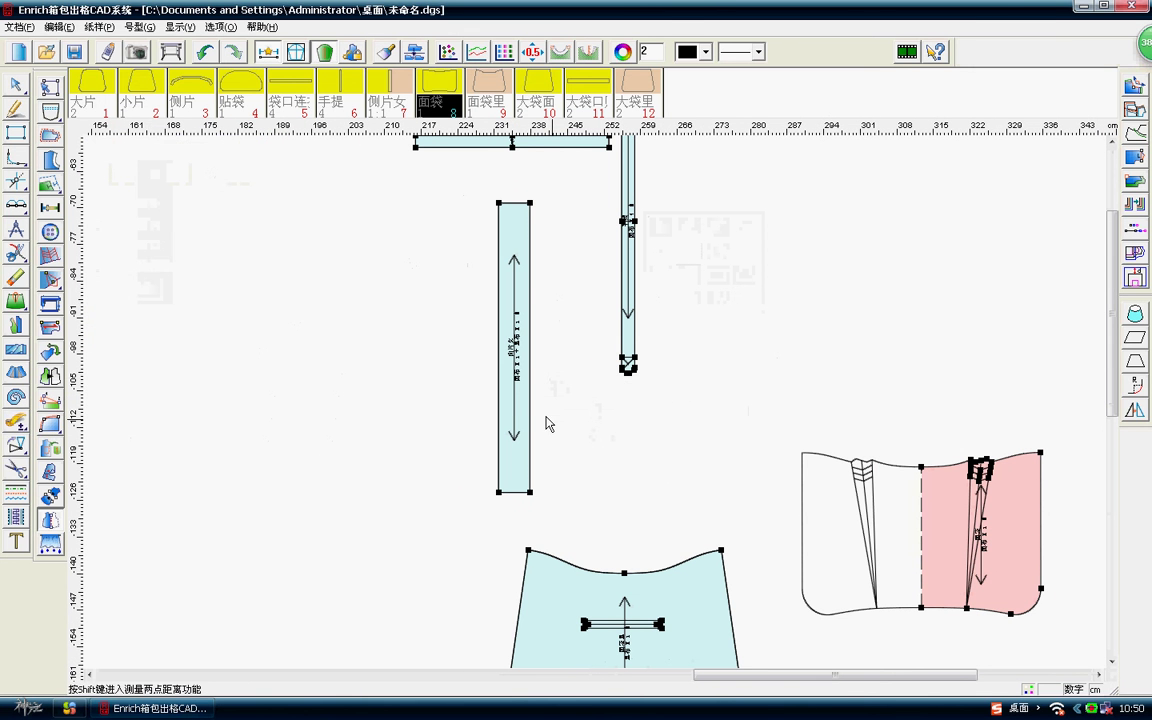
Compare the curved top edge against the other piece's side, corner and bottom edges (both 55.387 cm), then close the check.
{"action": "left_click", "coordinate": [530, 400]}
{"action": "scroll", "coordinate": [627, 494], "scroll_direction": "down", "scroll_amount": 1}
{"action": "scroll", "coordinate": [597, 476], "scroll_direction": "down", "scroll_amount": 2}
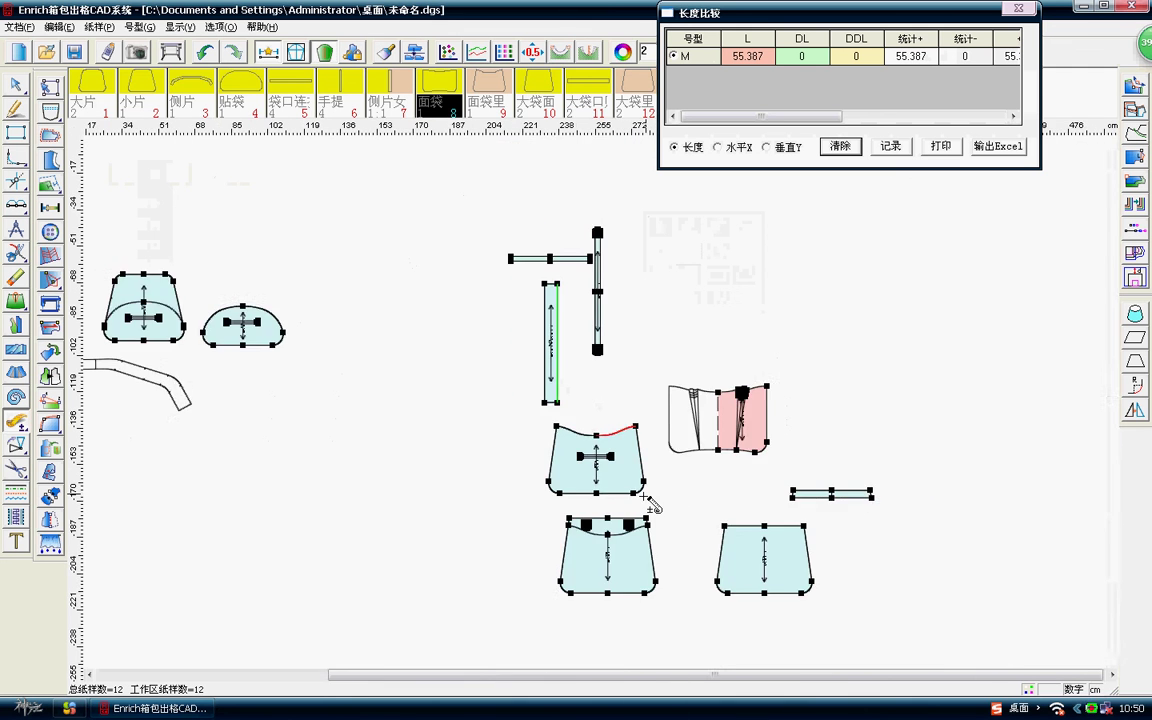
{"action": "scroll", "coordinate": [609, 404], "scroll_direction": "up", "scroll_amount": 1}
{"action": "scroll", "coordinate": [617, 391], "scroll_direction": "up", "scroll_amount": 1}
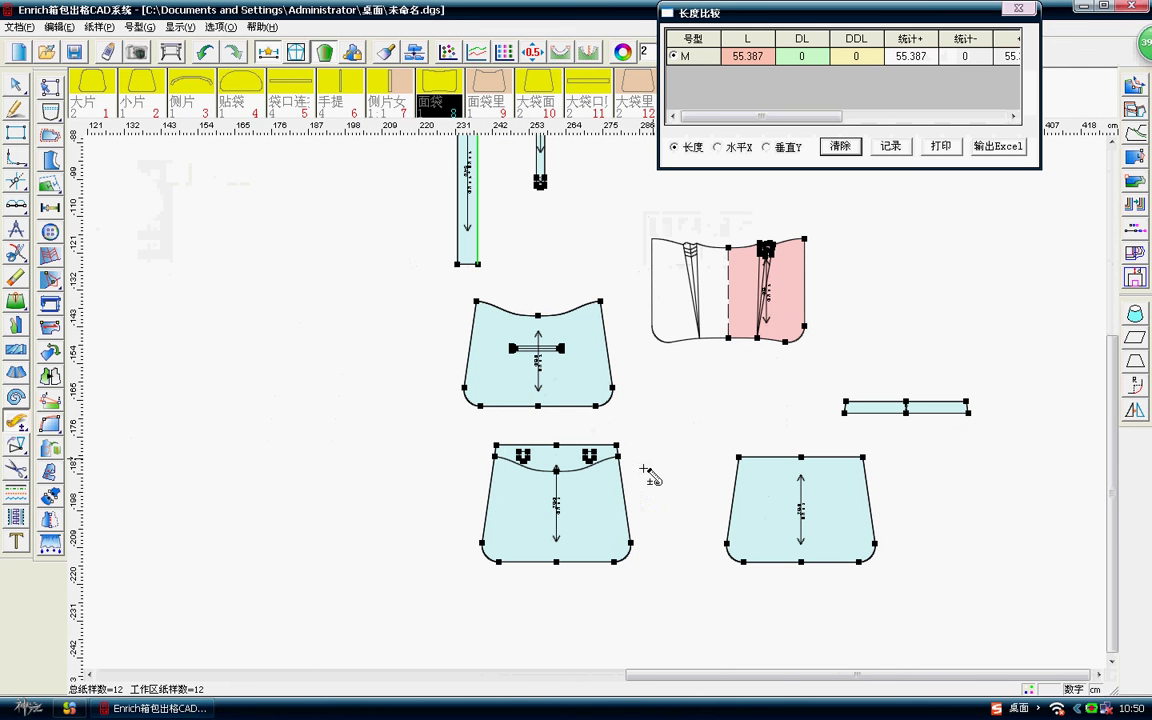
{"action": "left_click", "coordinate": [629, 505]}
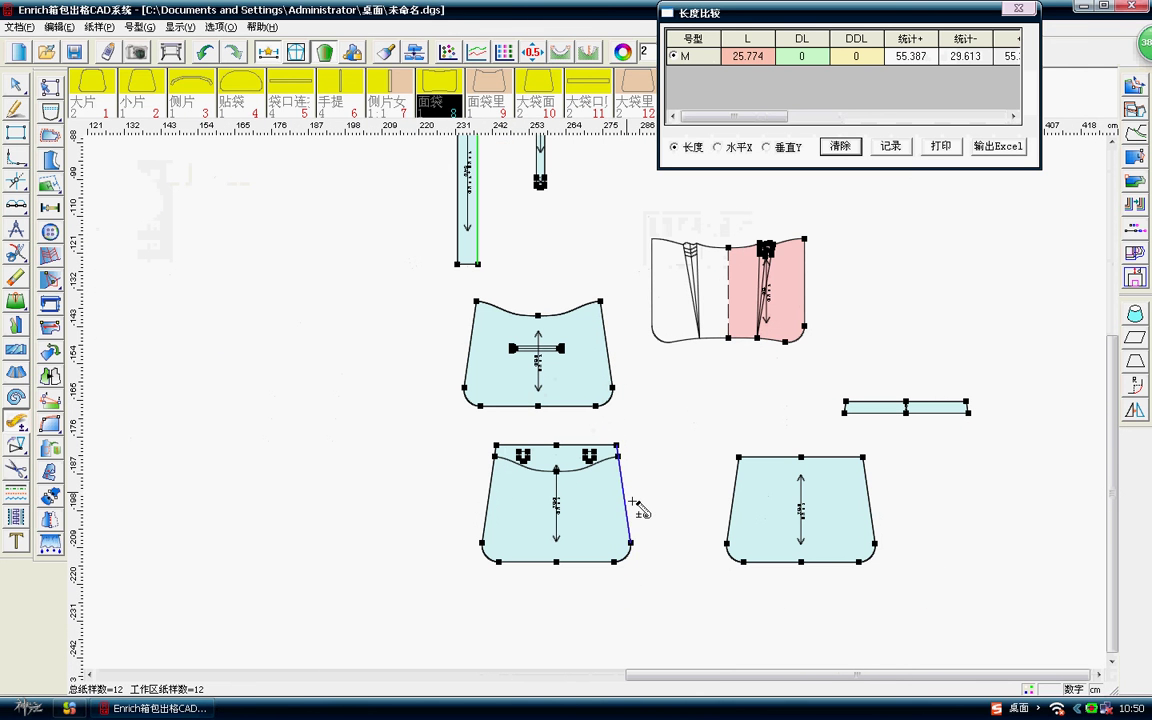
{"action": "left_click", "coordinate": [624, 553]}
{"action": "left_click", "coordinate": [600, 563]}
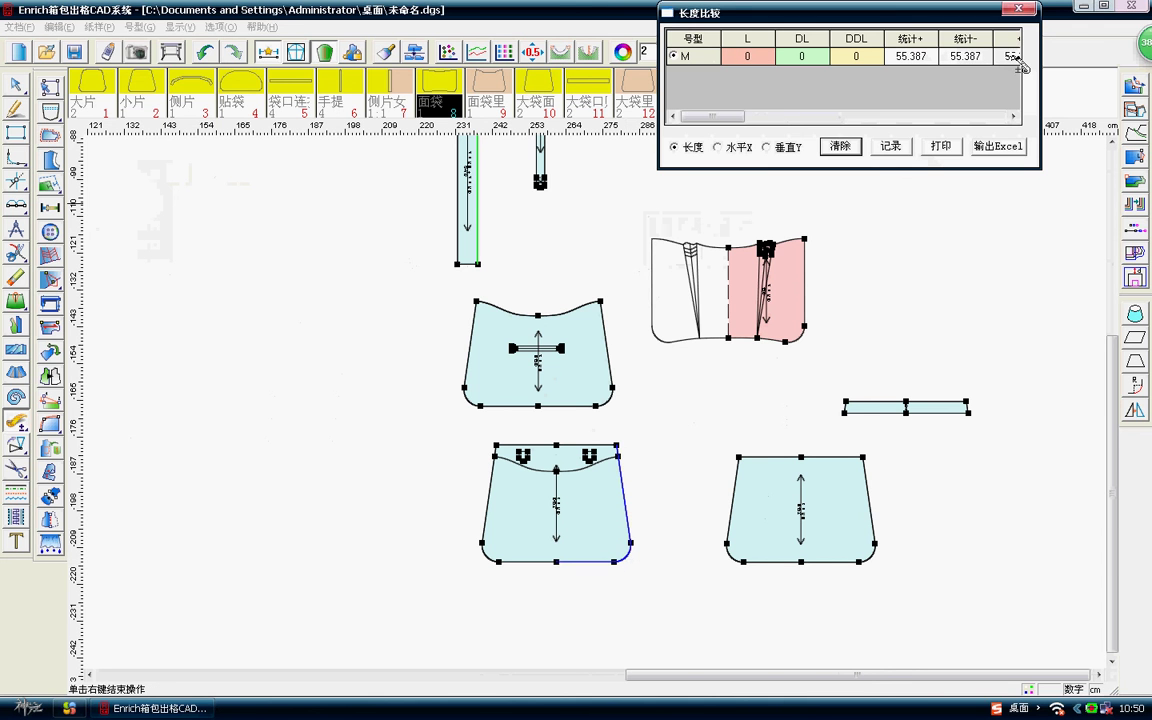
{"action": "left_click", "coordinate": [1018, 8]}
{"action": "right_click", "coordinate": [390, 267]}
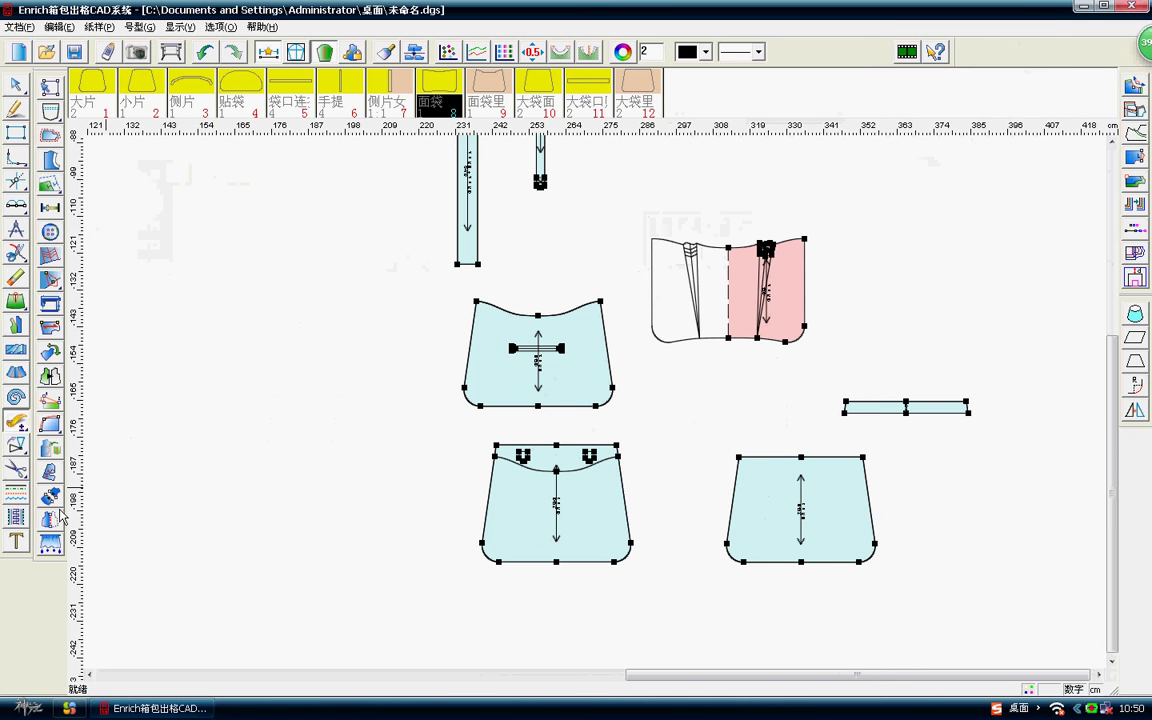
Walk-match the 侧片女 strip from its corner along the 大袋面 edge, starting at the bottom corner and around the rounded corner.
{"action": "left_click", "coordinate": [48, 303]}
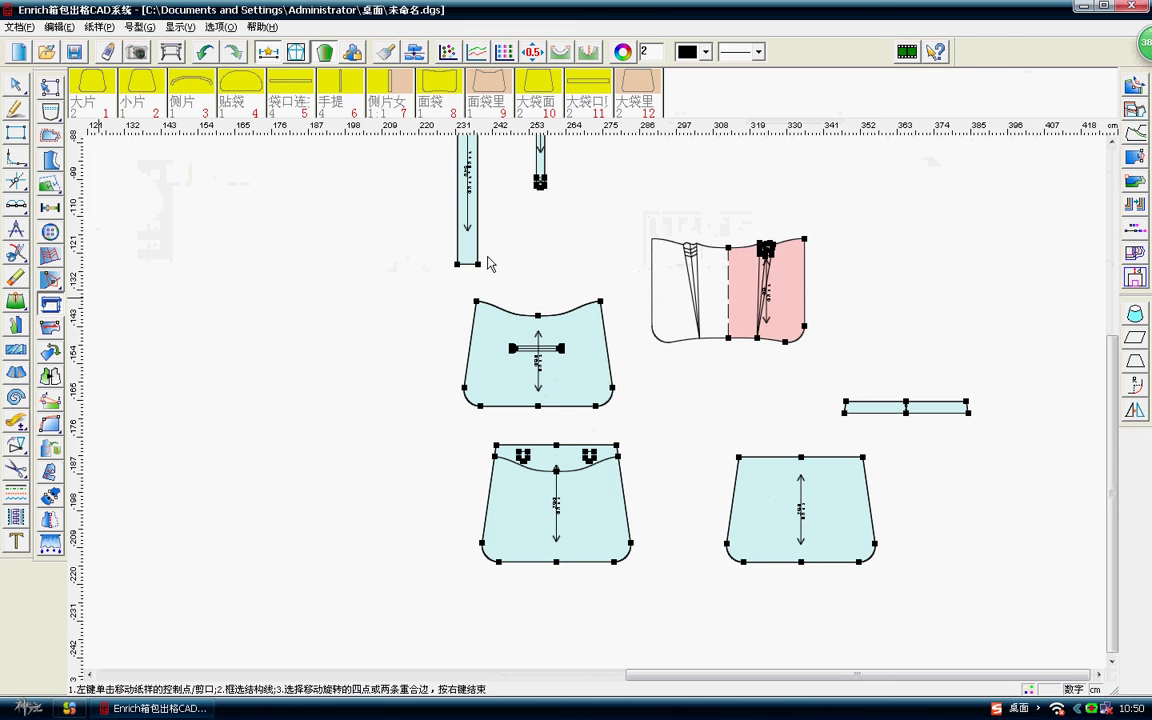
{"action": "left_click", "coordinate": [457, 265]}
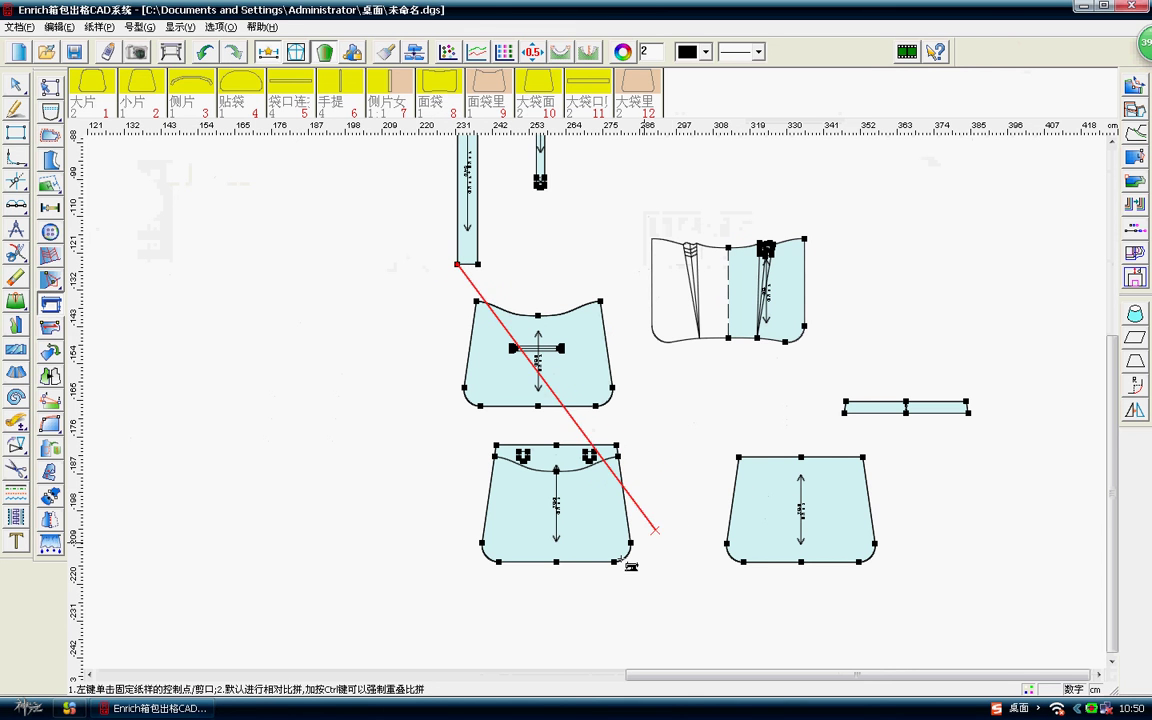
{"action": "left_click", "coordinate": [556, 562]}
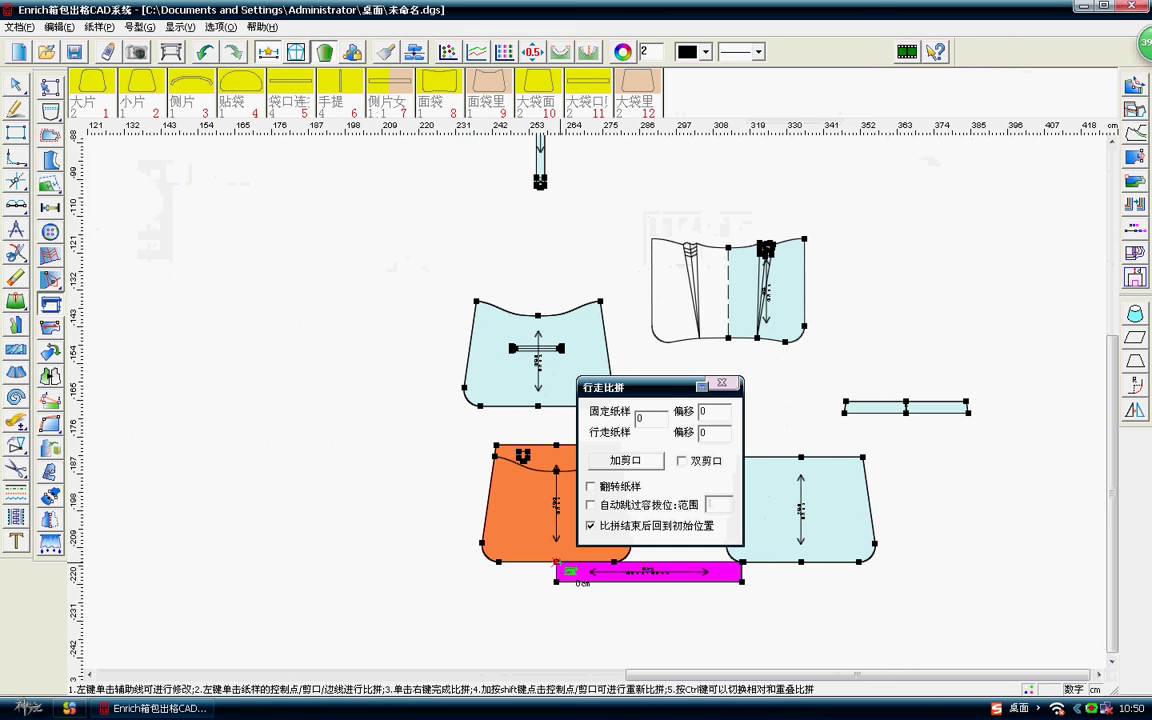
{"action": "left_click_drag", "start_coordinate": [646, 394], "coordinate": [778, 297]}
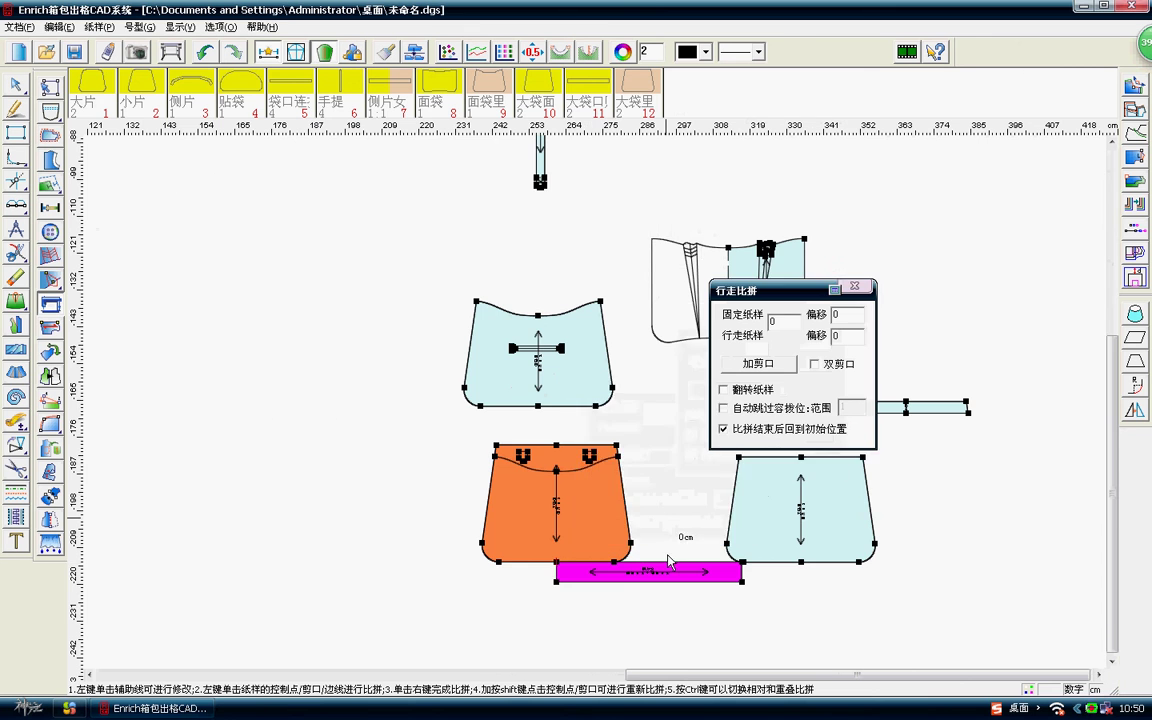
{"action": "scroll", "coordinate": [540, 457], "scroll_direction": "up", "scroll_amount": 4}
{"action": "scroll", "coordinate": [540, 457], "scroll_direction": "up", "scroll_amount": 2}
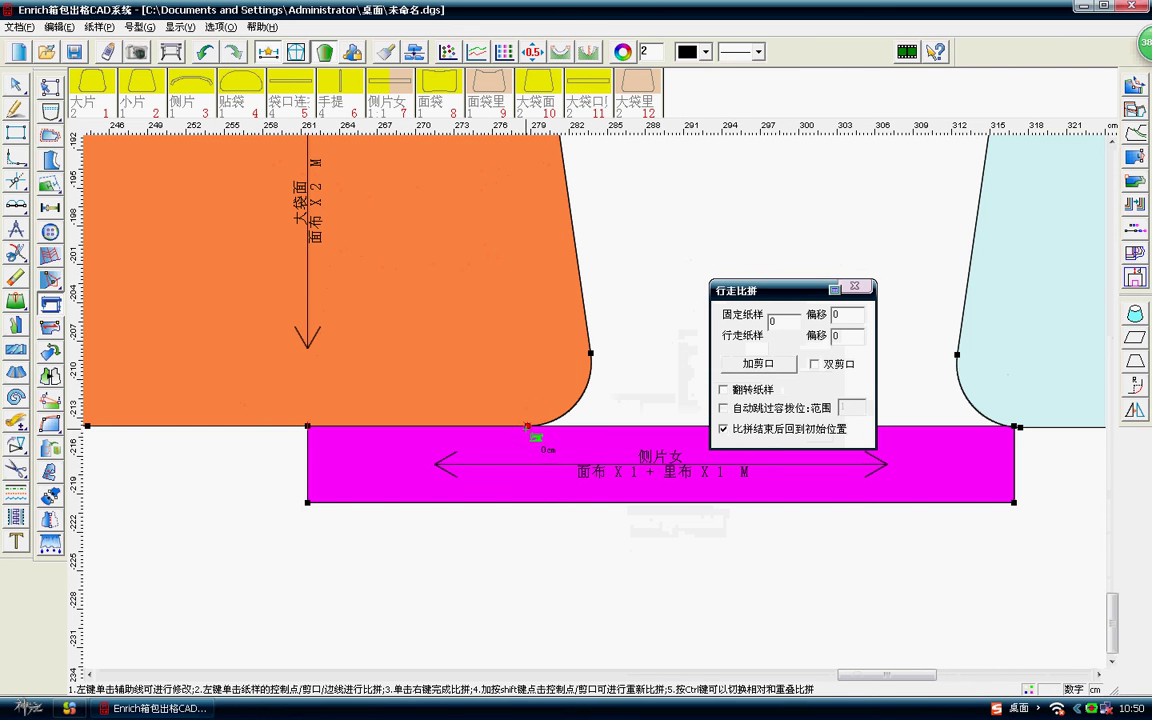
{"action": "left_click", "coordinate": [545, 442]}
{"action": "left_click", "coordinate": [767, 366]}
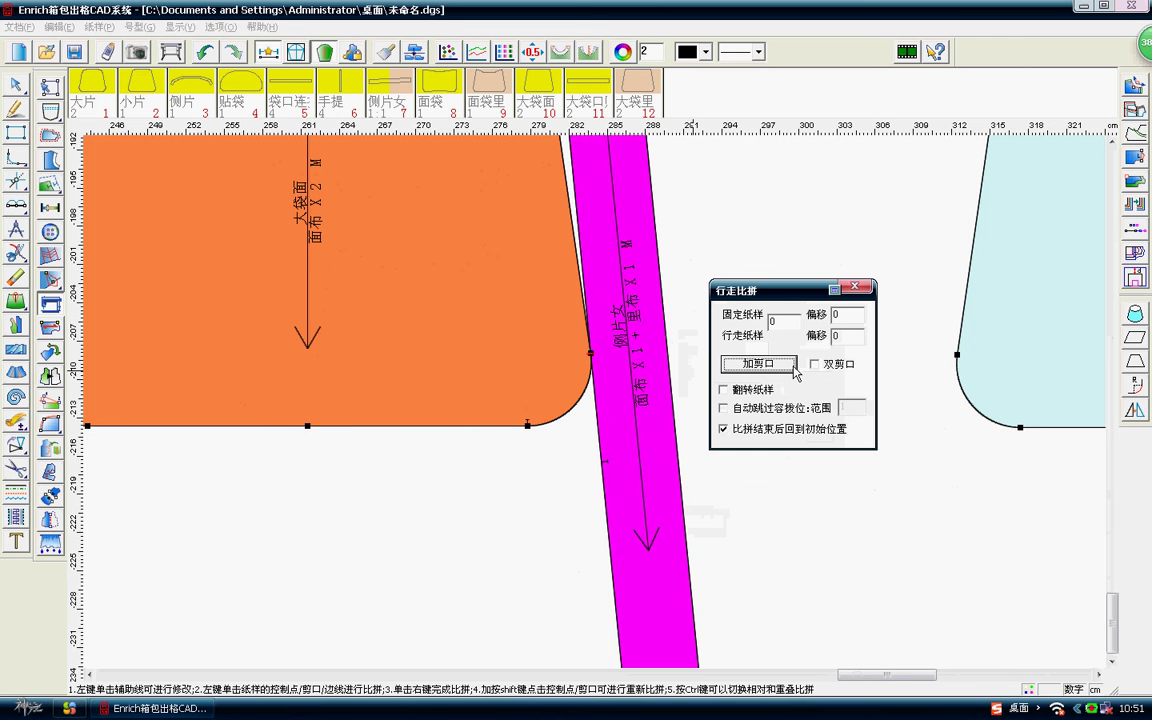
{"action": "scroll", "coordinate": [597, 334], "scroll_direction": "down", "scroll_amount": 1}
{"action": "scroll", "coordinate": [575, 364], "scroll_direction": "down", "scroll_amount": 2}
{"action": "scroll", "coordinate": [576, 363], "scroll_direction": "up", "scroll_amount": 2}
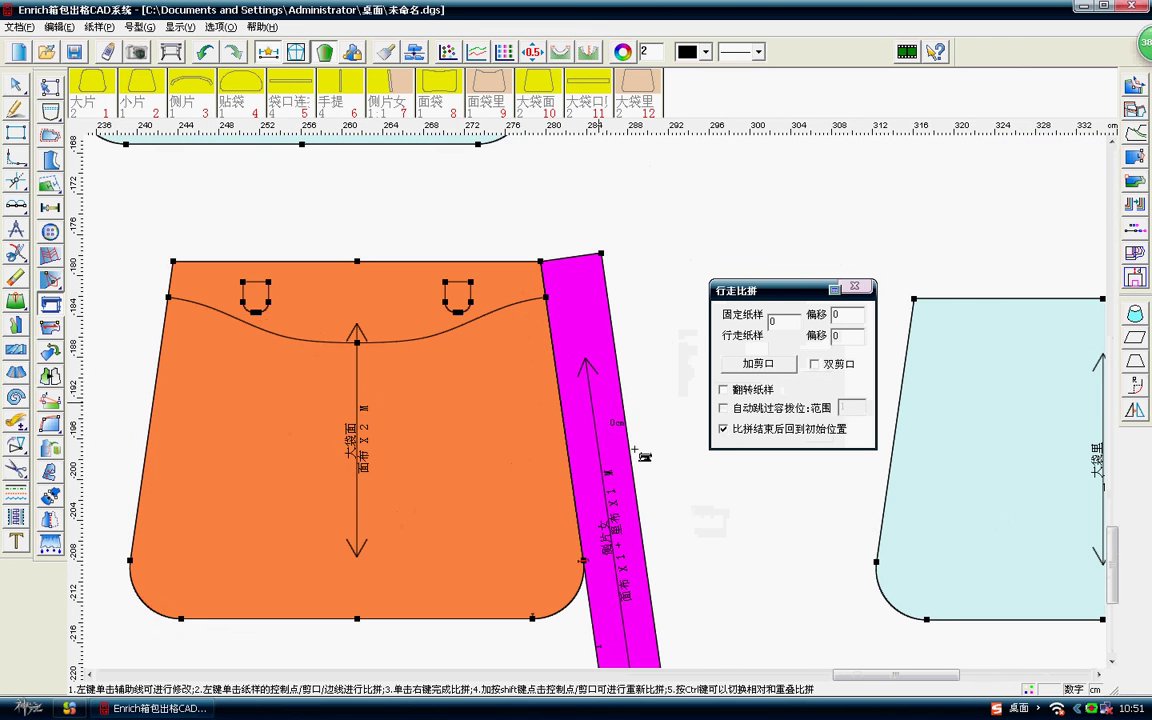
{"action": "scroll", "coordinate": [597, 358], "scroll_direction": "up", "scroll_amount": 4}
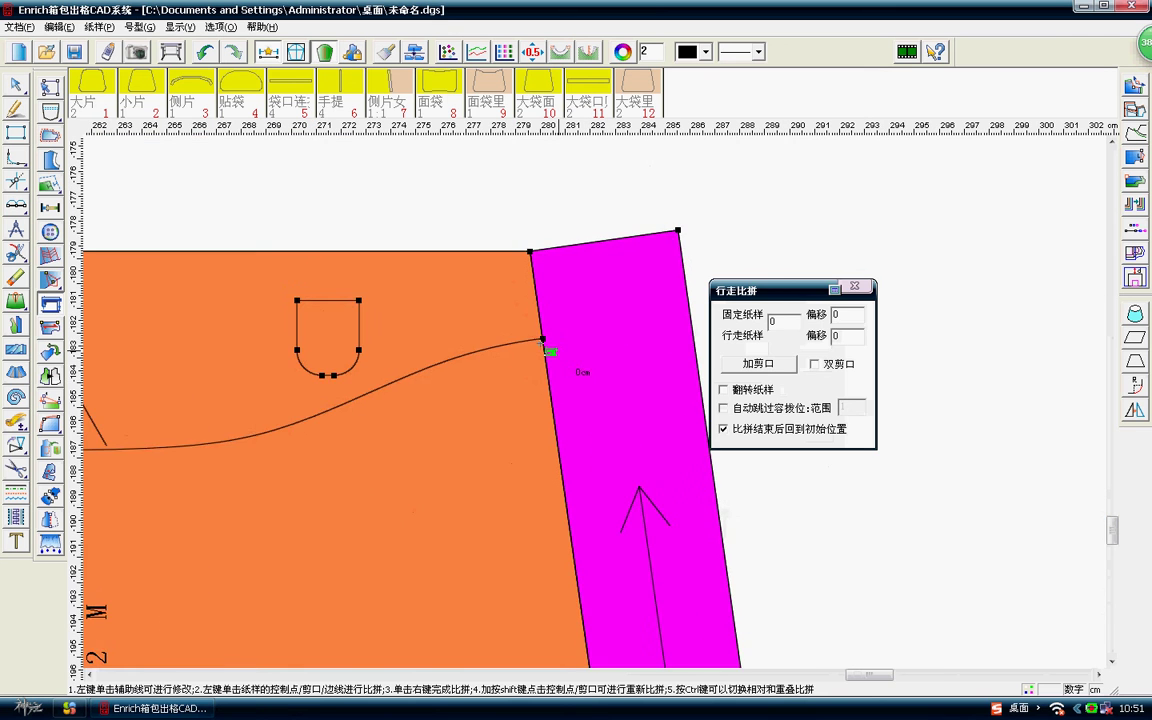
Restart the walk at the curve's end point, add a notch there, and finish the match.
{"action": "right_click", "coordinate": [544, 345]}
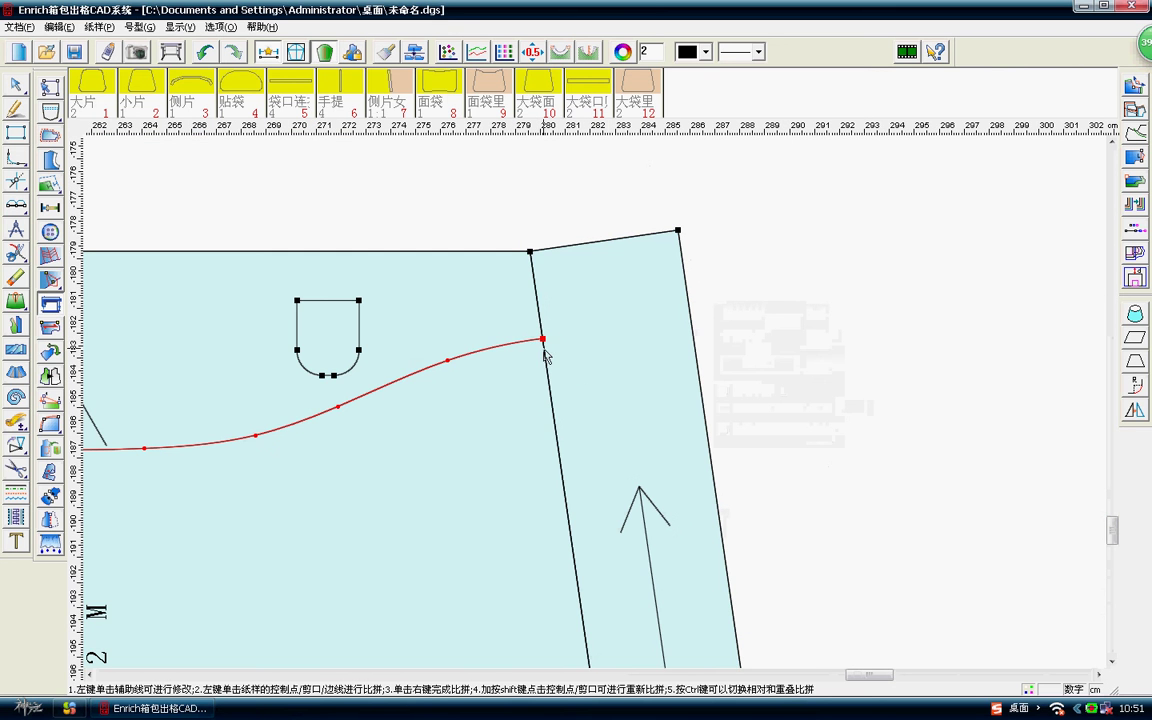
{"action": "left_click", "coordinate": [543, 342]}
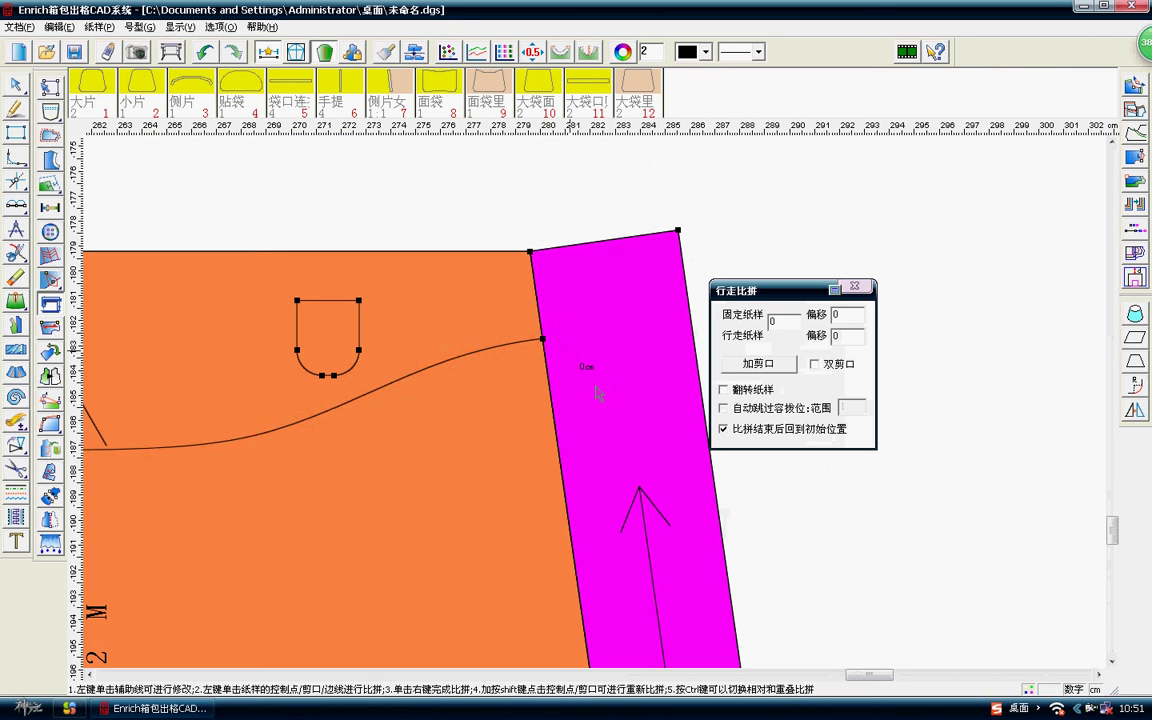
{"action": "right_click", "coordinate": [543, 344]}
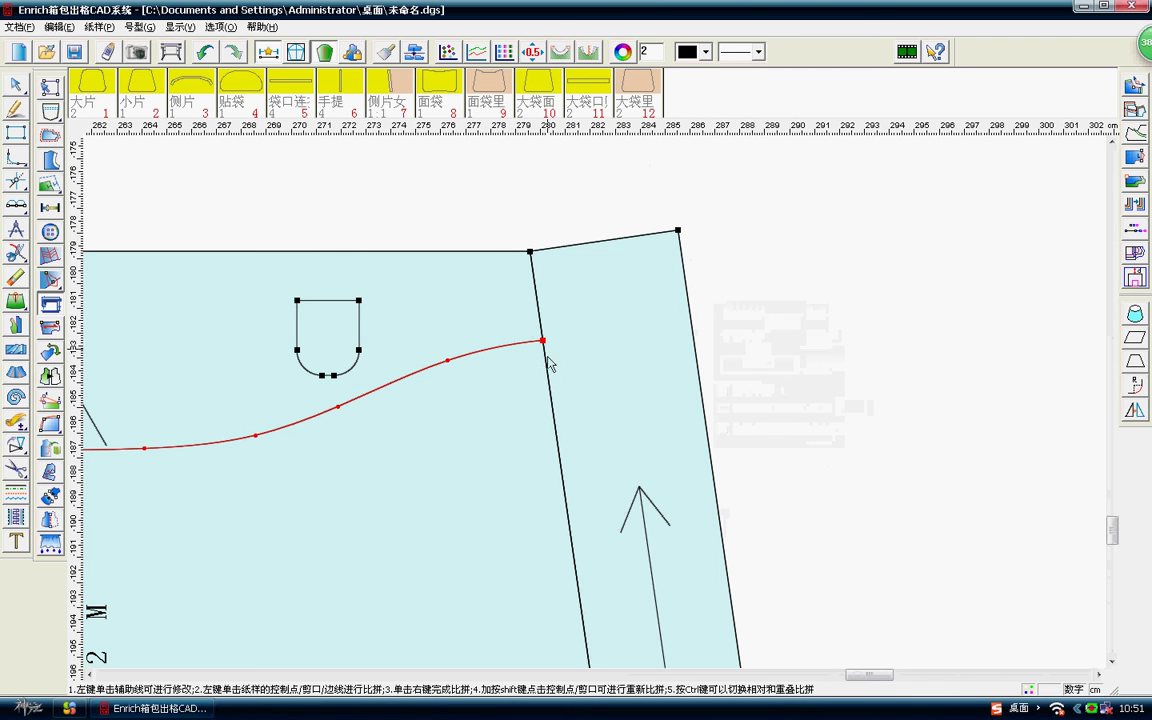
{"action": "left_click", "coordinate": [587, 354]}
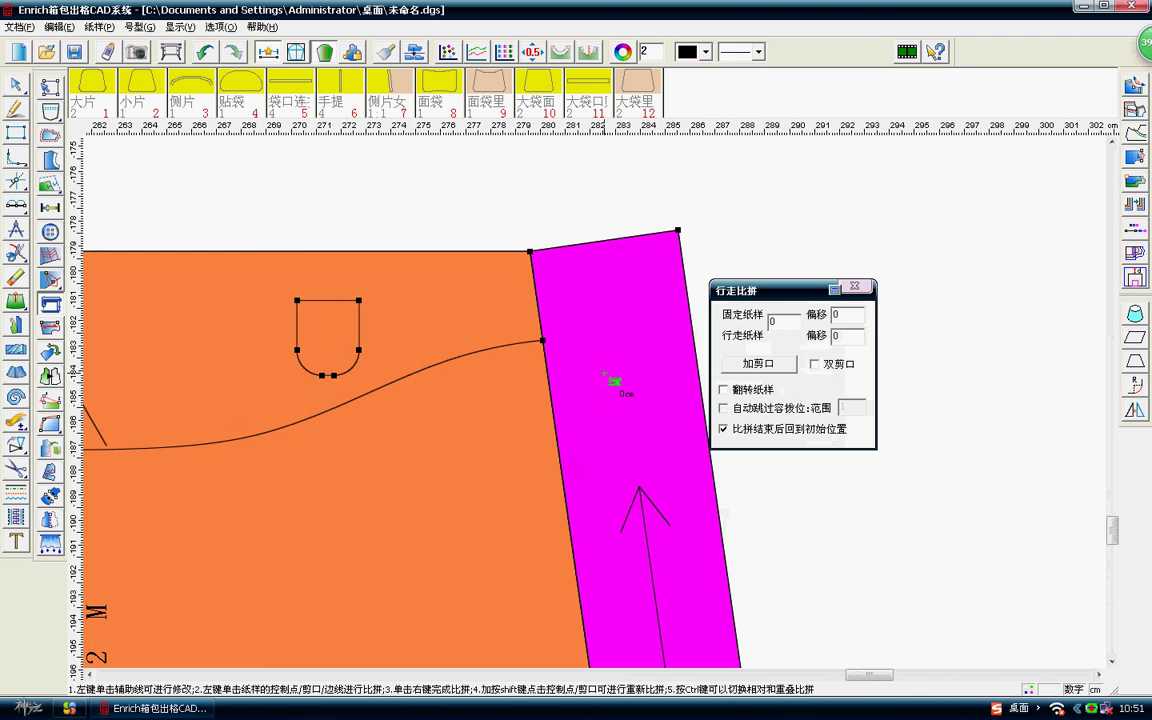
{"action": "left_click", "coordinate": [764, 366]}
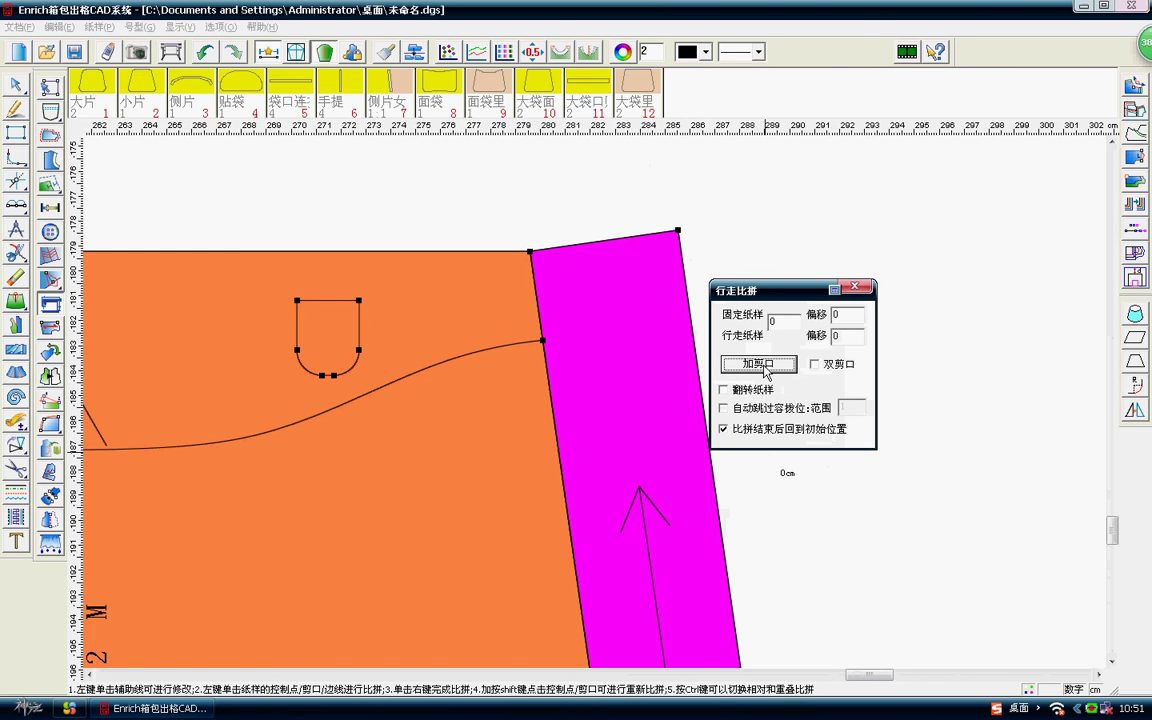
{"action": "right_click", "coordinate": [738, 404]}
{"action": "scroll", "coordinate": [600, 404], "scroll_direction": "down", "scroll_amount": 3}
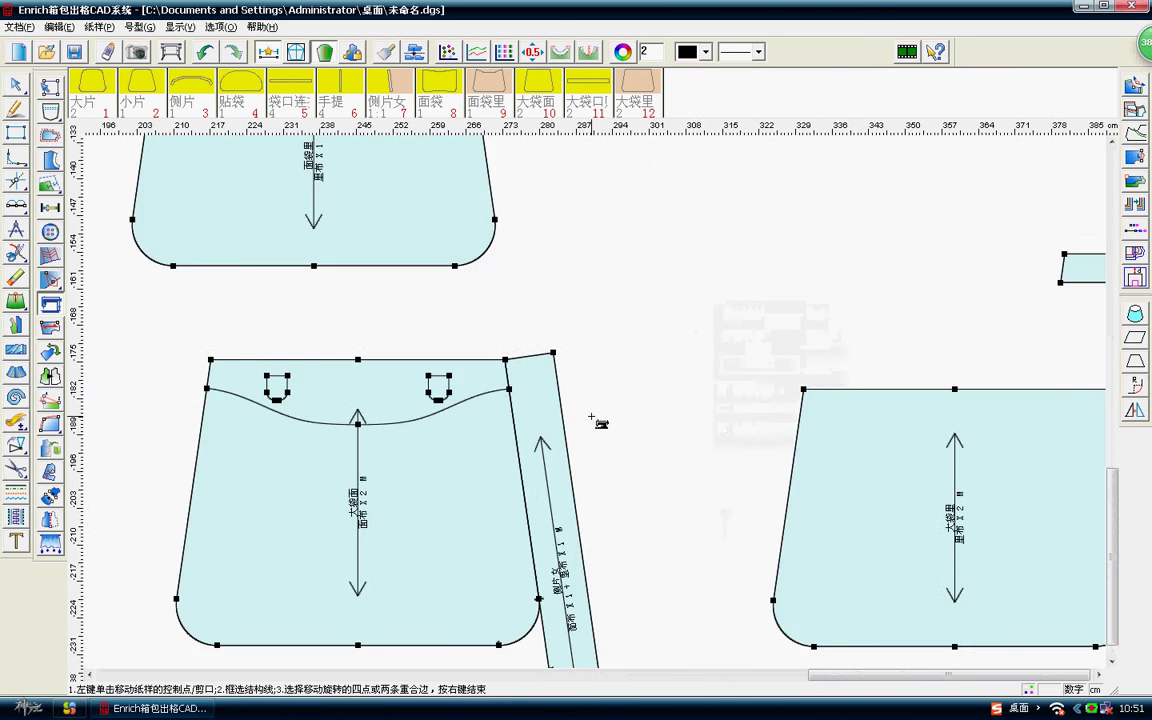
{"action": "scroll", "coordinate": [620, 340], "scroll_direction": "down", "scroll_amount": 2}
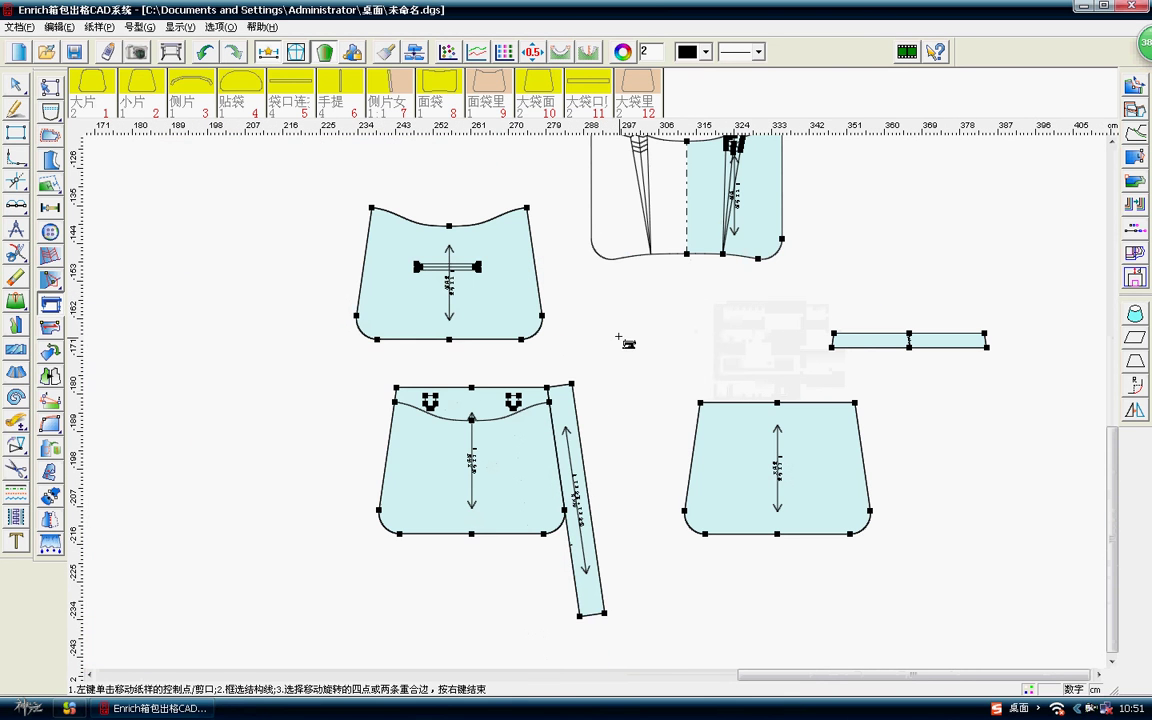
Move the 侧片女 strip clear of the bag face and rotate it upright.
{"action": "left_click", "coordinate": [590, 513]}
{"action": "left_click_drag", "start_coordinate": [590, 513], "coordinate": [637, 488]}
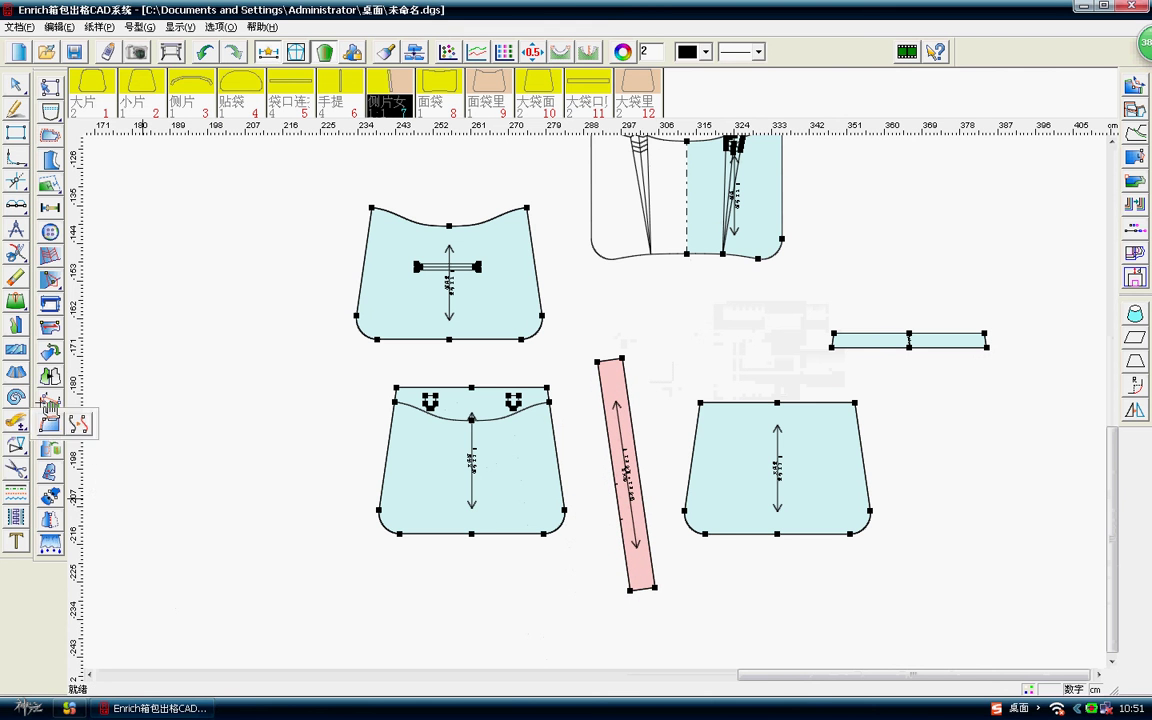
{"action": "left_click", "coordinate": [50, 352]}
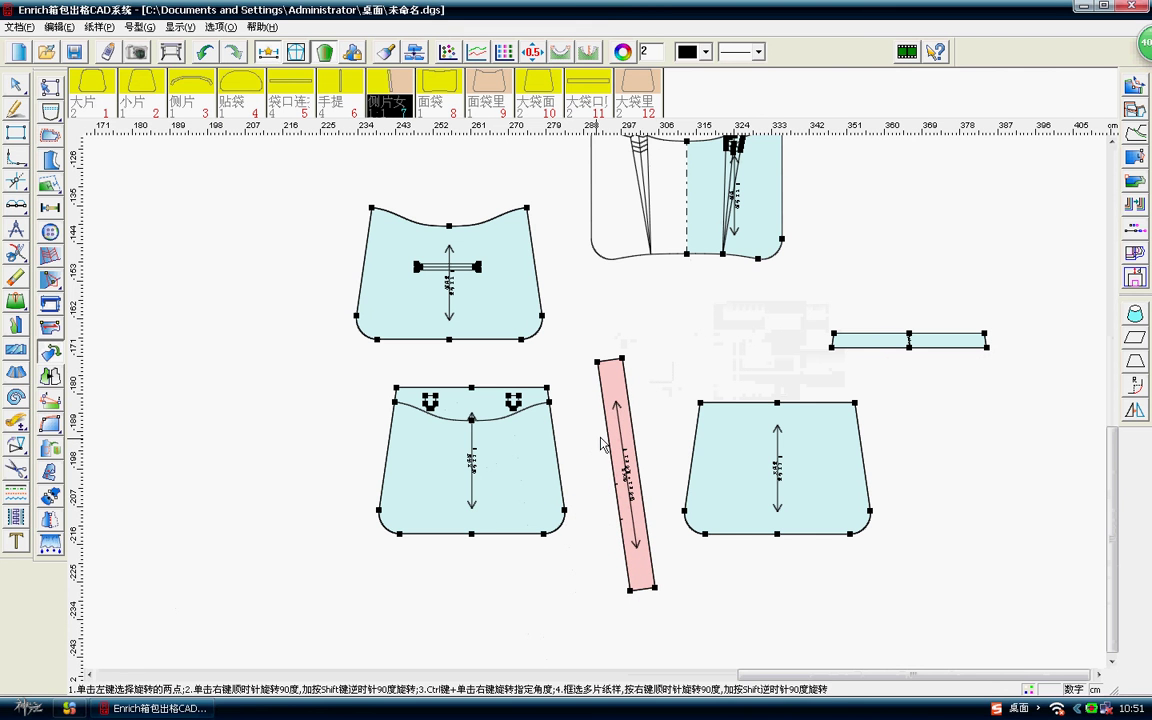
{"action": "scroll", "coordinate": [650, 555], "scroll_direction": "up", "scroll_amount": 1}
{"action": "left_click", "coordinate": [619, 375]}
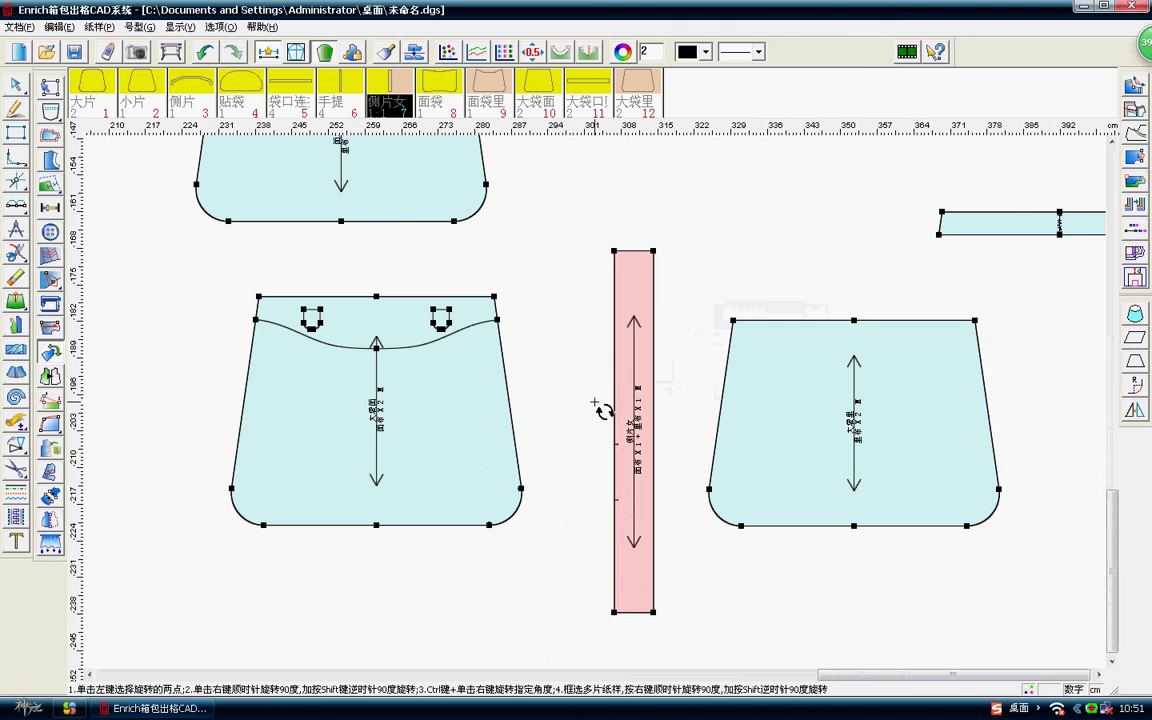
{"action": "scroll", "coordinate": [599, 470], "scroll_direction": "down", "scroll_amount": 1}
{"action": "scroll", "coordinate": [609, 303], "scroll_direction": "up", "scroll_amount": 1}
{"action": "right_click", "coordinate": [525, 296]}
{"action": "left_click", "coordinate": [477, 272]}
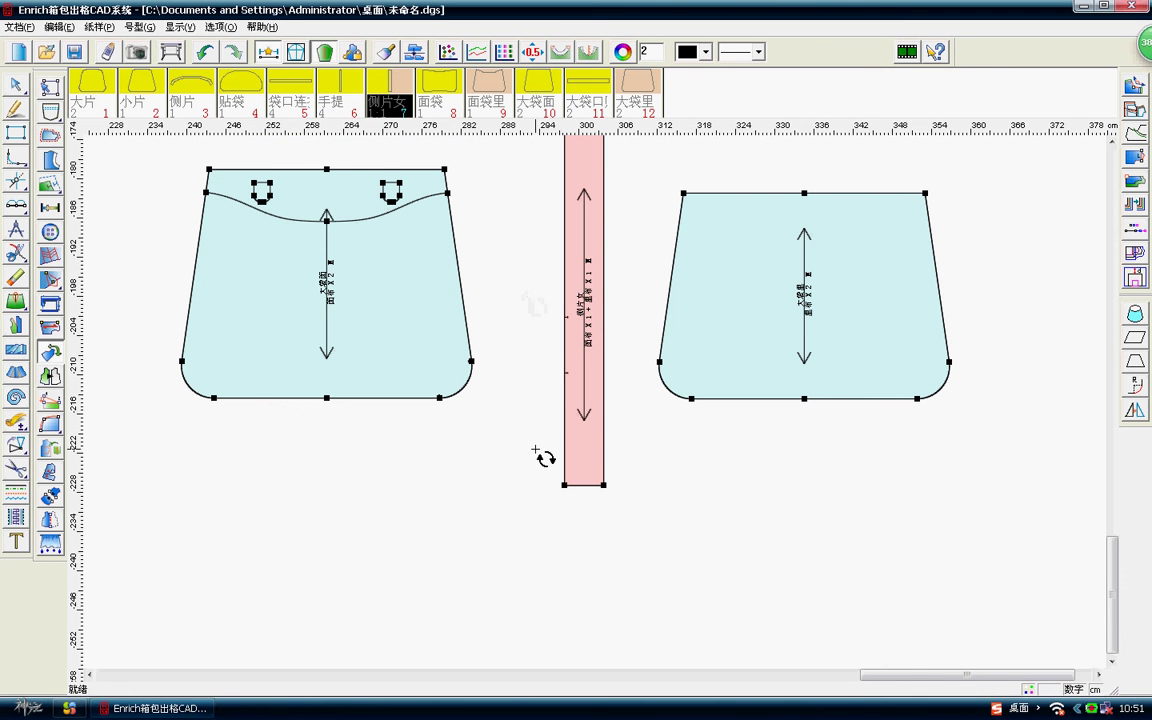
Mirror the 侧片女 strip downward about its bottom edge, doubling its length.
{"action": "left_click", "coordinate": [50, 519]}
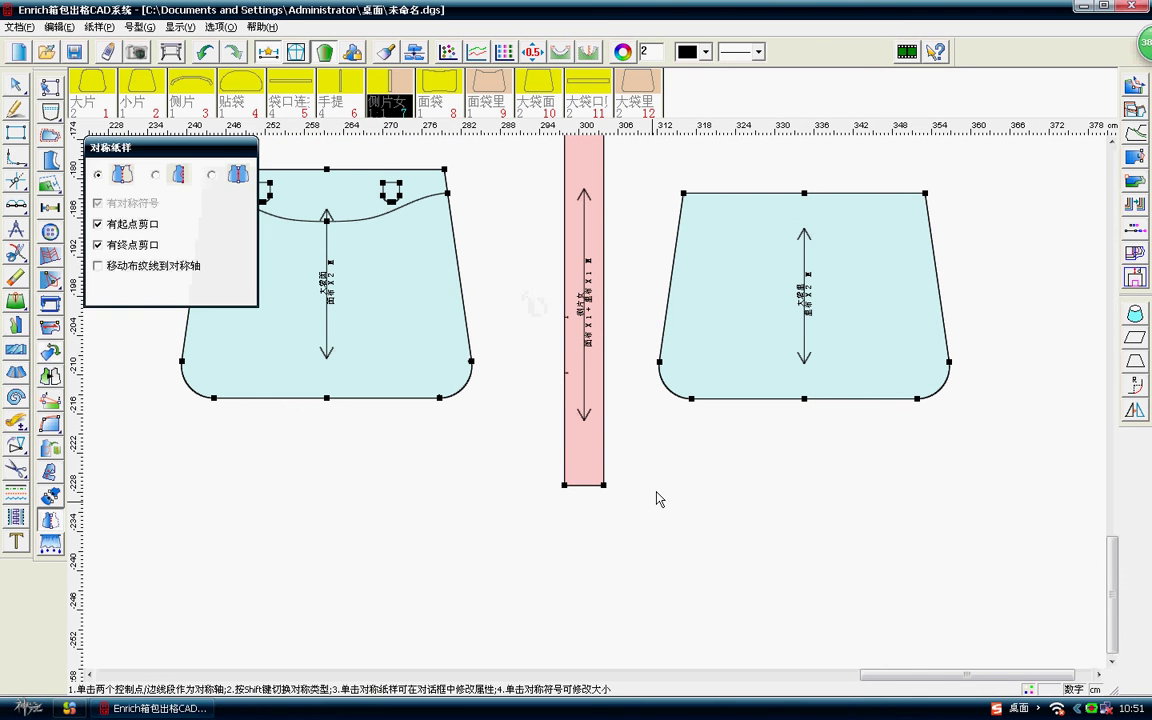
{"action": "left_click", "coordinate": [592, 485]}
{"action": "right_click", "coordinate": [672, 477]}
{"action": "scroll", "coordinate": [596, 406], "scroll_direction": "down", "scroll_amount": 2}
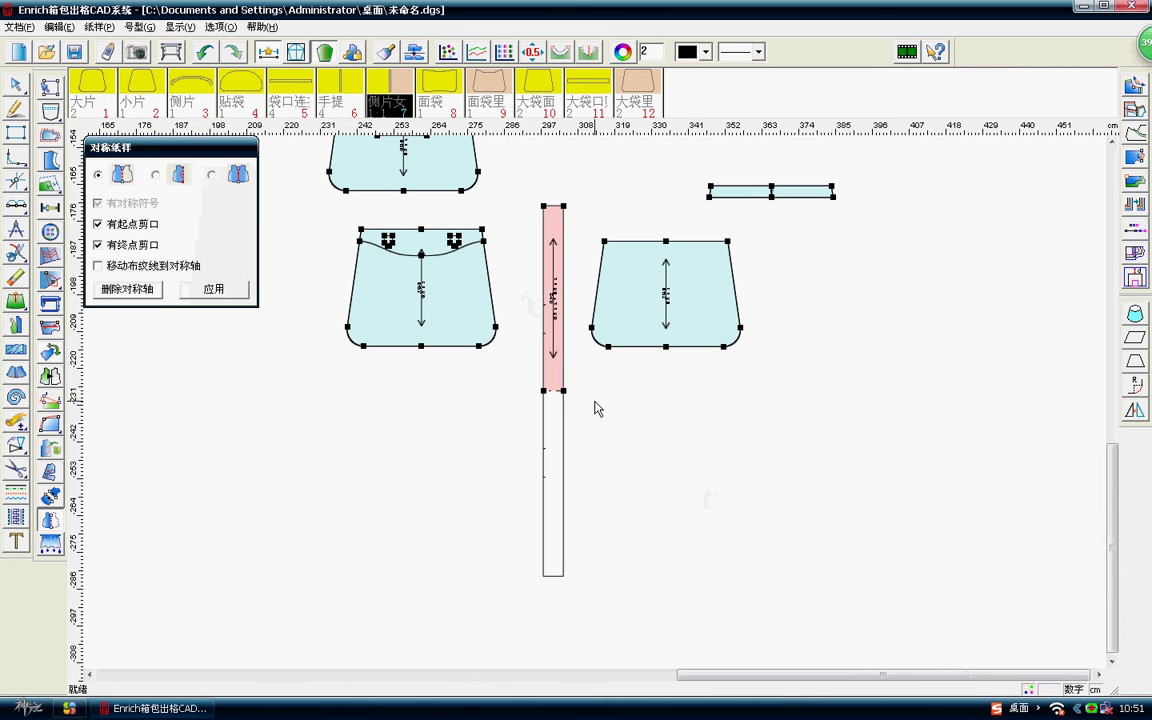
{"action": "scroll", "coordinate": [597, 406], "scroll_direction": "down", "scroll_amount": 1}
{"action": "scroll", "coordinate": [497, 375], "scroll_direction": "up", "scroll_amount": 1}
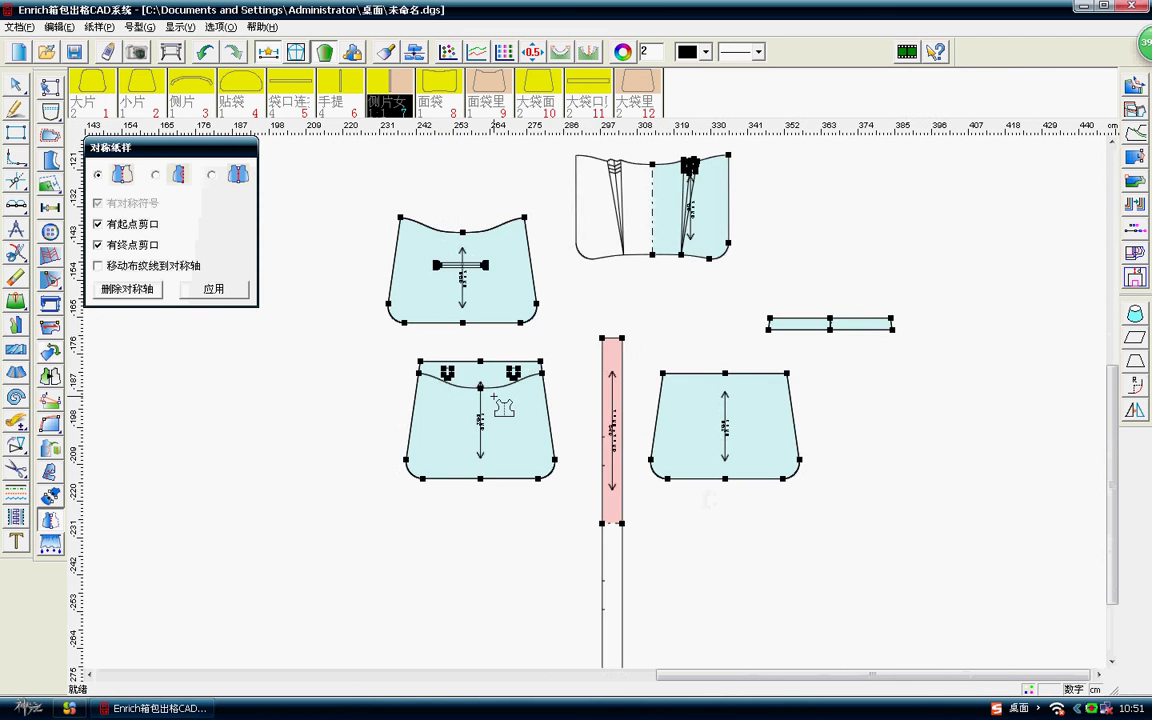
{"action": "scroll", "coordinate": [497, 375], "scroll_direction": "up", "scroll_amount": 1}
{"action": "scroll", "coordinate": [497, 375], "scroll_direction": "up", "scroll_amount": 1}
{"action": "right_click", "coordinate": [330, 263]}
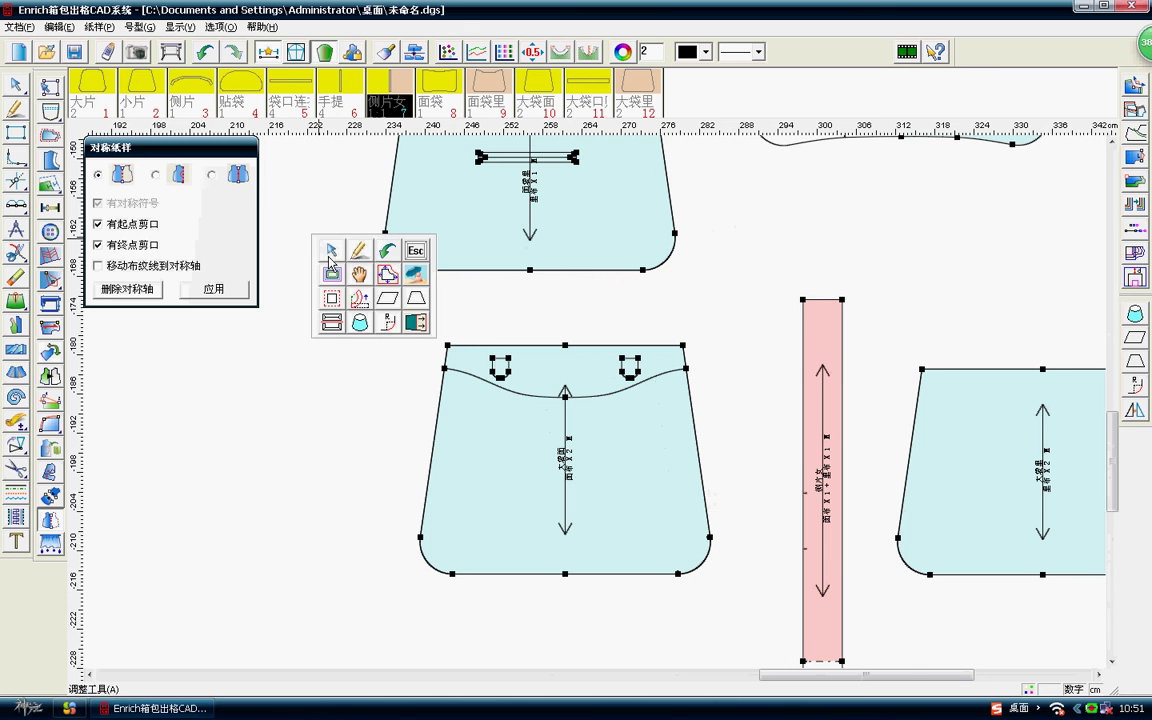
Close the 对称纸样 dialog with F (智能笔) and zoom out to review all twelve pieces with seam allowances.
{"action": "key", "text": "f"}
{"action": "scroll", "coordinate": [595, 406], "scroll_direction": "down", "scroll_amount": 1}
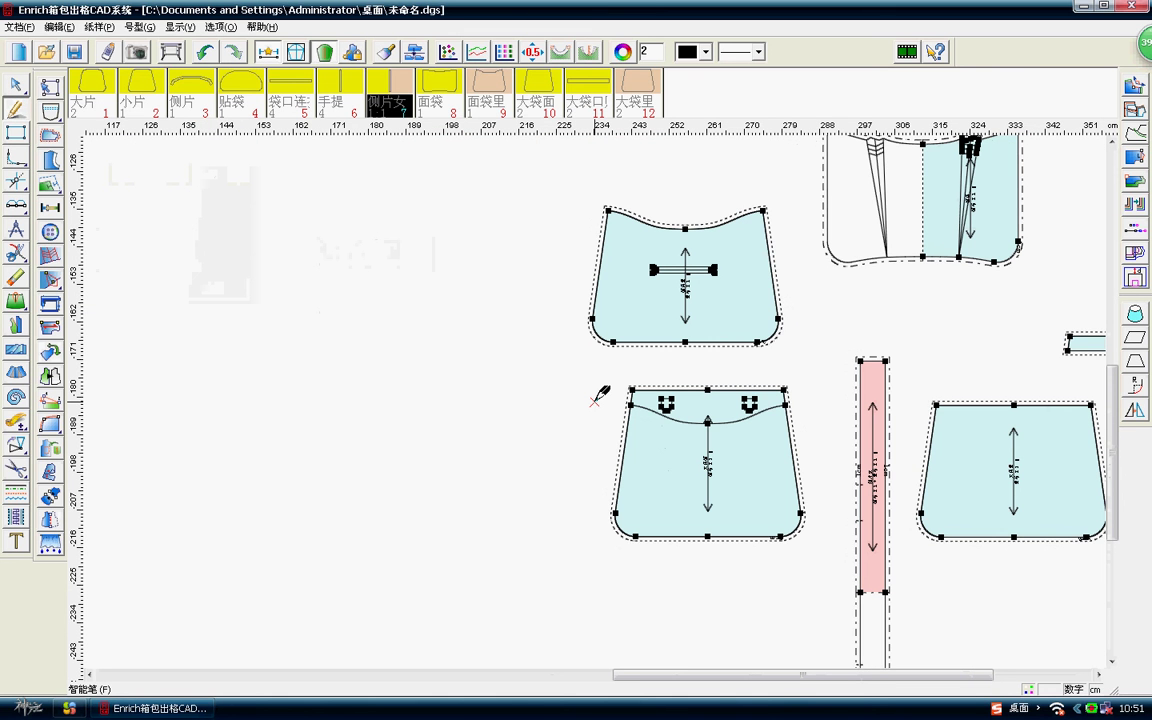
{"action": "scroll", "coordinate": [599, 392], "scroll_direction": "down", "scroll_amount": 1}
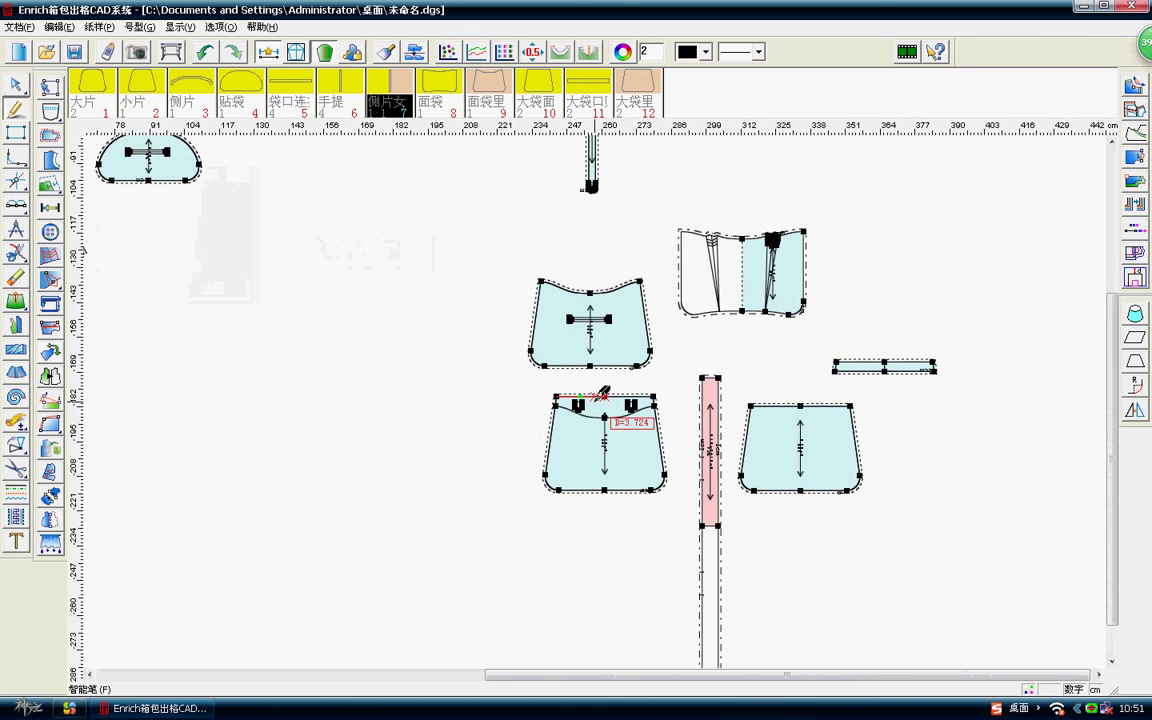
{"action": "scroll", "coordinate": [628, 401], "scroll_direction": "down", "scroll_amount": 1}
{"action": "scroll", "coordinate": [594, 373], "scroll_direction": "up", "scroll_amount": 2}
{"action": "scroll", "coordinate": [597, 378], "scroll_direction": "up", "scroll_amount": 1}
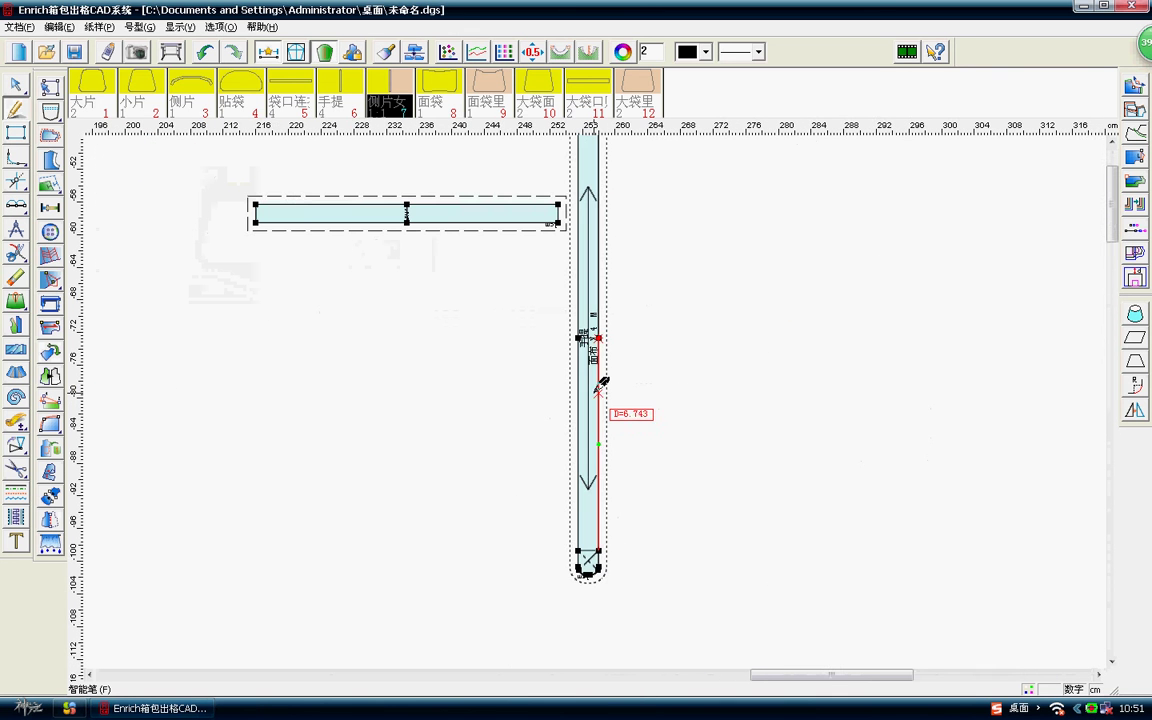
{"action": "scroll", "coordinate": [566, 375], "scroll_direction": "down", "scroll_amount": 1}
{"action": "scroll", "coordinate": [607, 391], "scroll_direction": "up", "scroll_amount": 1}
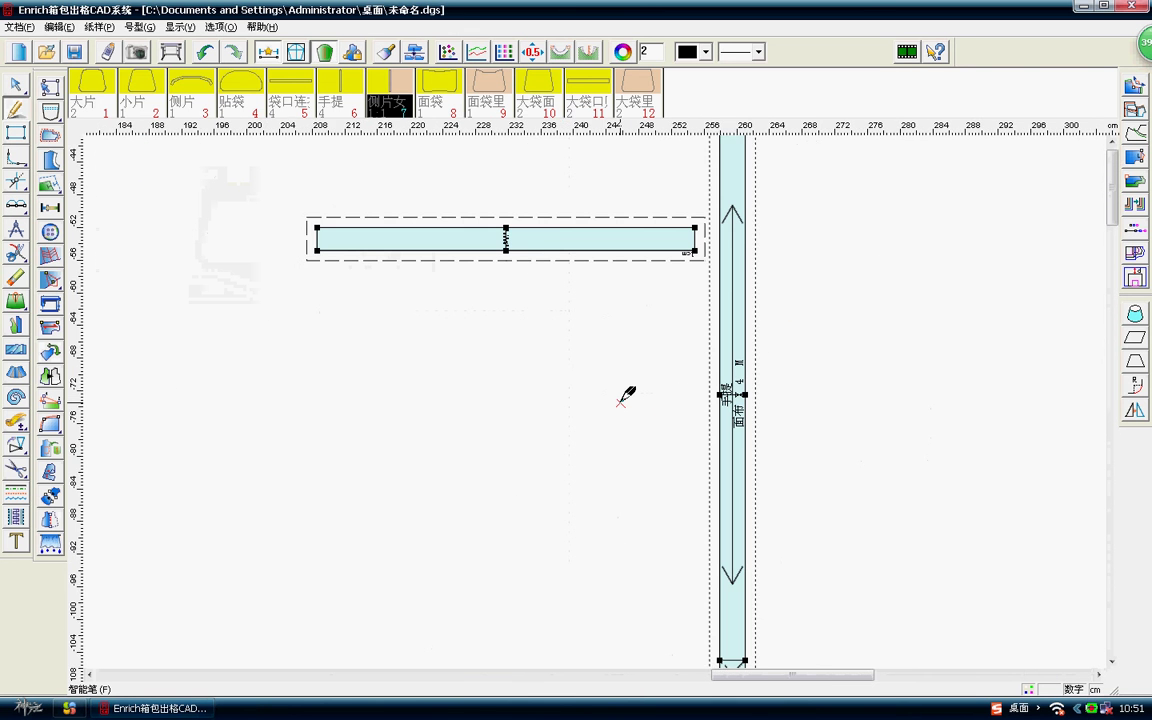
{"action": "scroll", "coordinate": [602, 400], "scroll_direction": "down", "scroll_amount": 1}
{"action": "scroll", "coordinate": [602, 400], "scroll_direction": "down", "scroll_amount": 1}
{"action": "scroll", "coordinate": [600, 392], "scroll_direction": "up", "scroll_amount": 1}
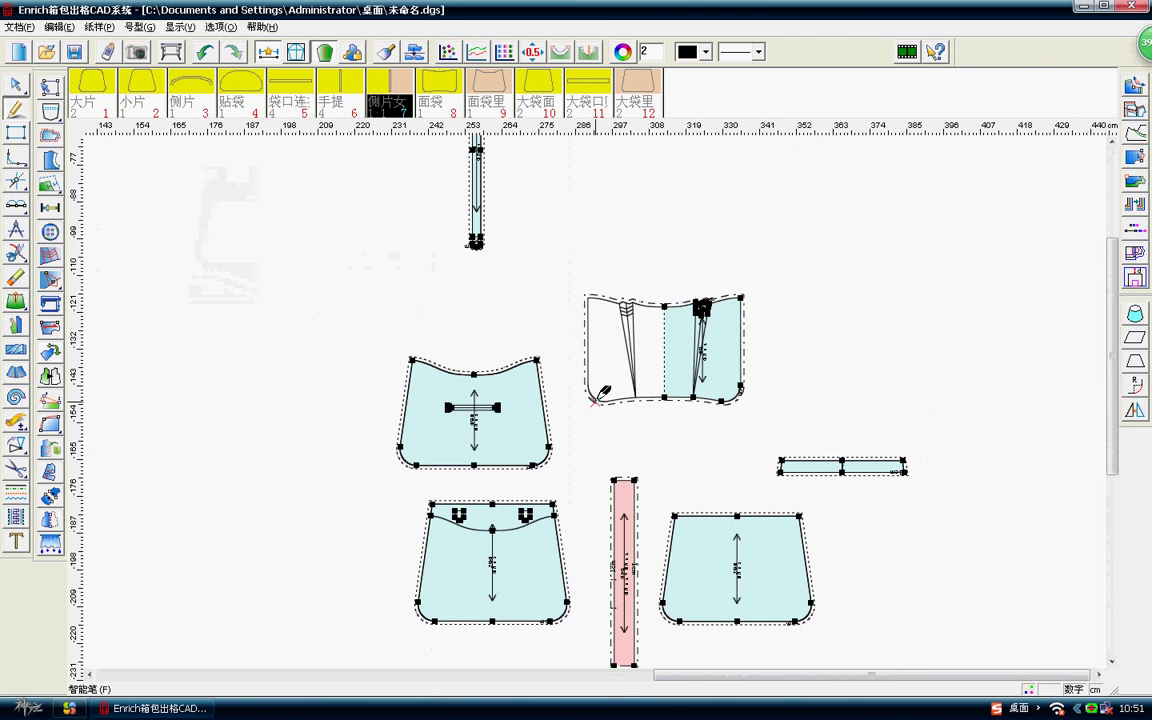
{"action": "scroll", "coordinate": [598, 394], "scroll_direction": "down", "scroll_amount": 1}
{"action": "scroll", "coordinate": [599, 393], "scroll_direction": "down", "scroll_amount": 1}
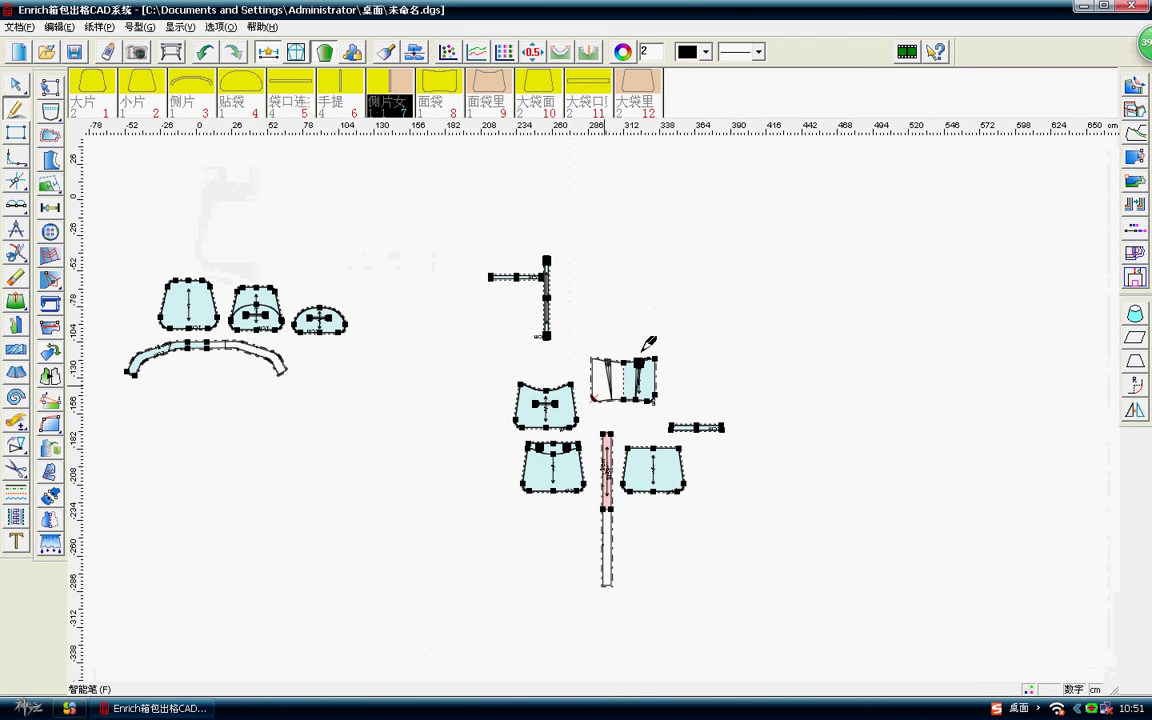
{"action": "right_click", "coordinate": [700, 306]}
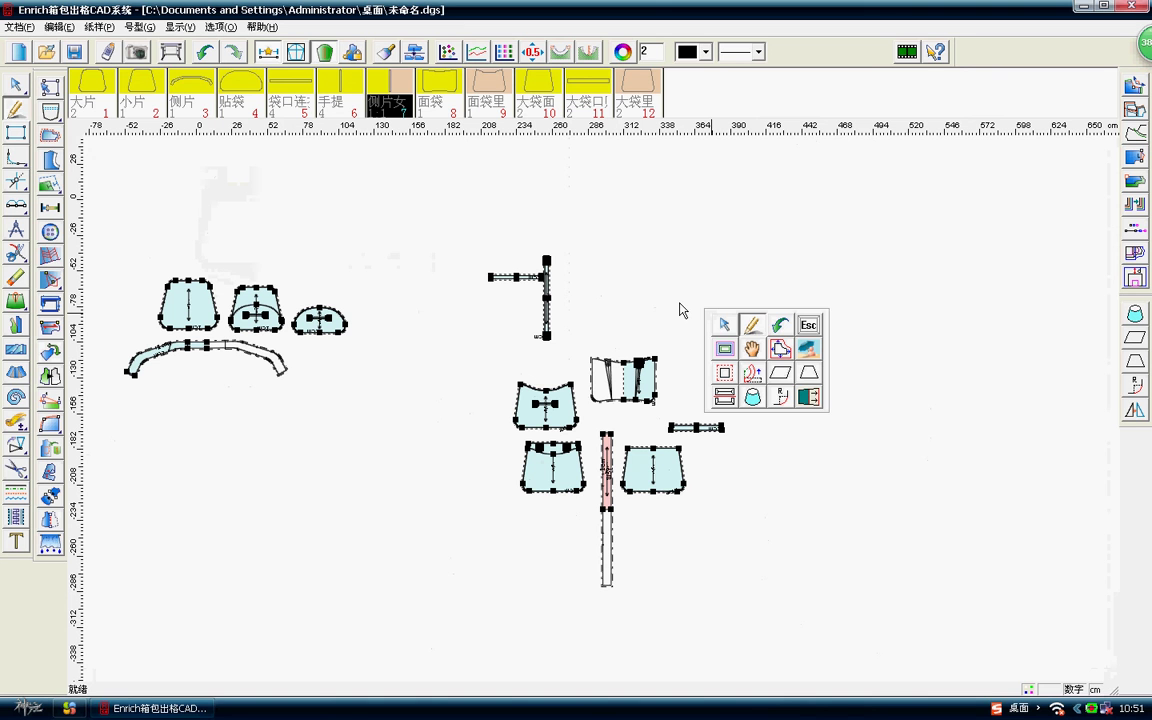
{"action": "left_click", "coordinate": [625, 291]}
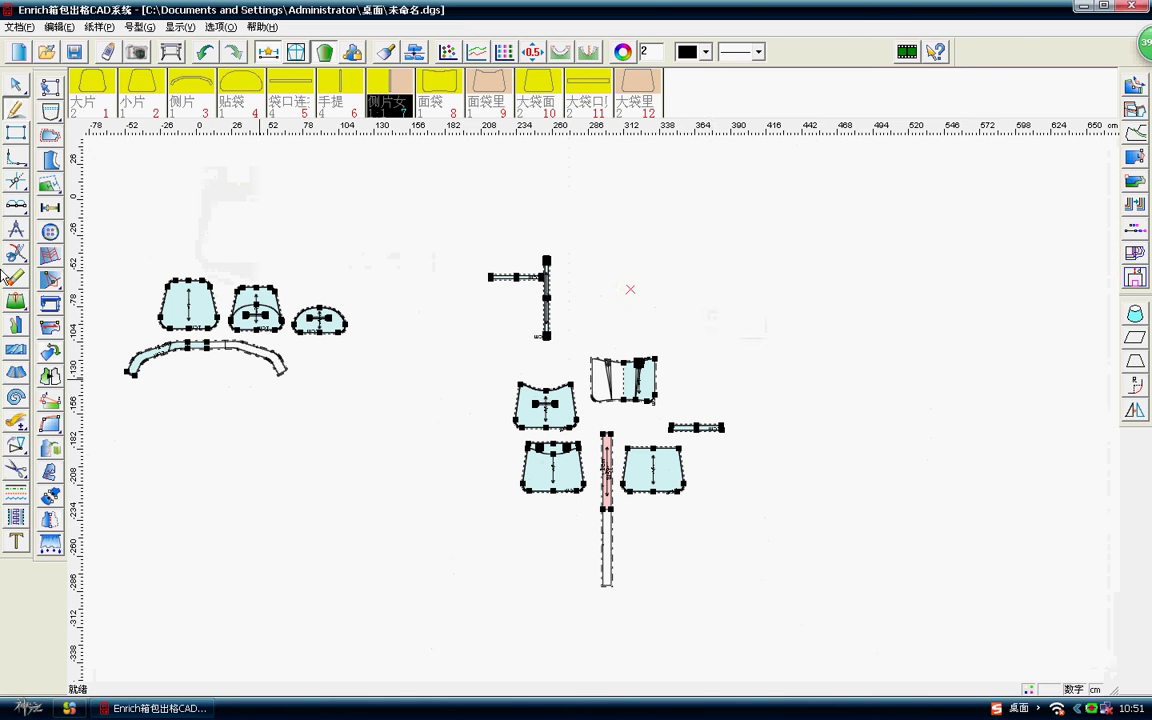